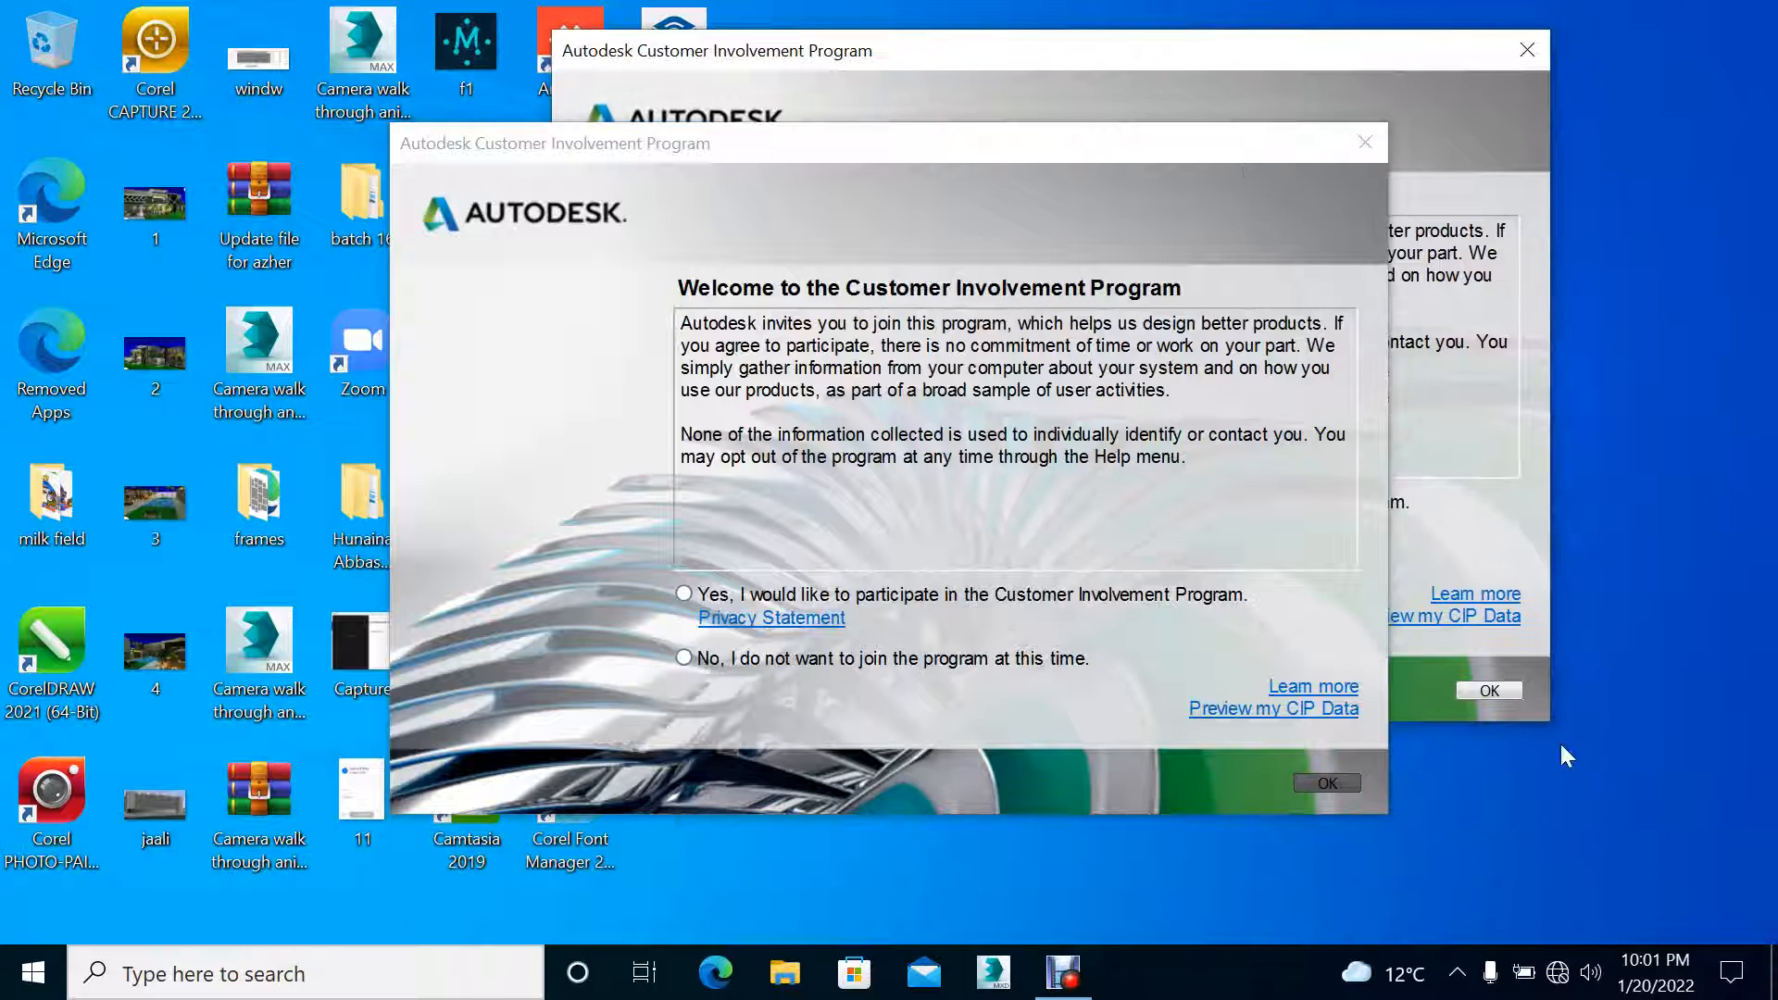
# Step: Answer the Customer Involvement Program invitation and close its two dialogs
pyautogui.click(1508, 695)
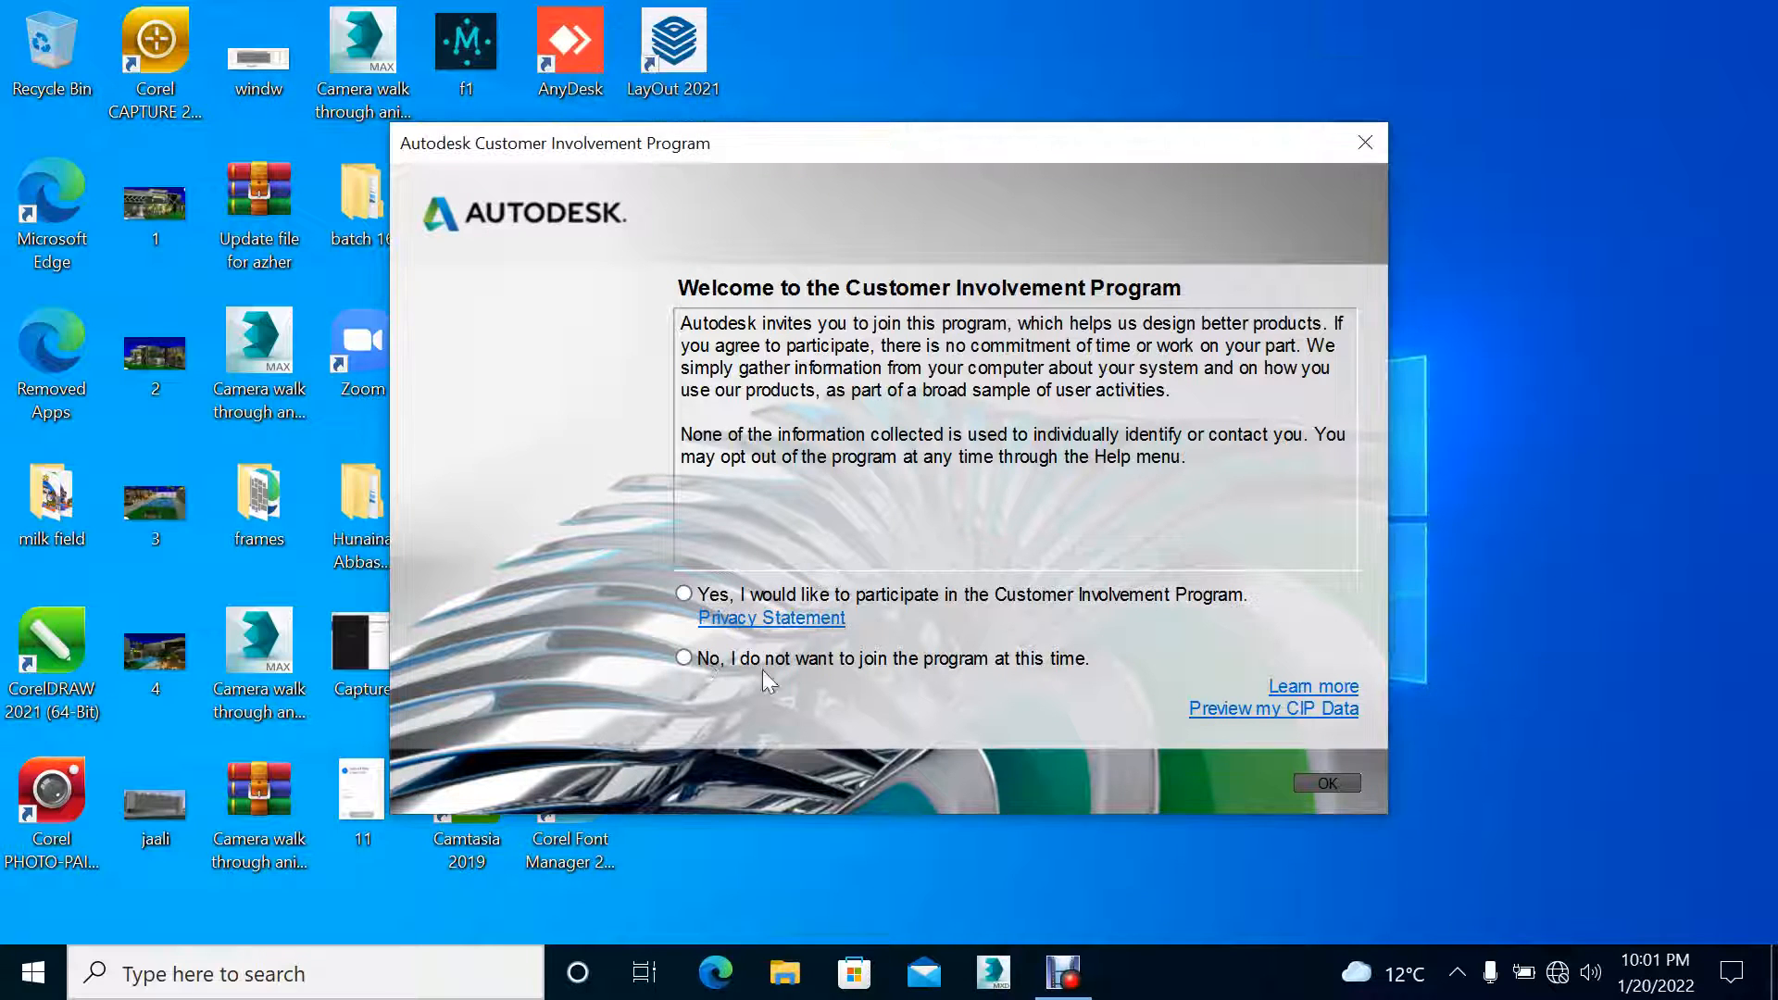
pyautogui.click(683, 594)
pyautogui.click(1326, 783)
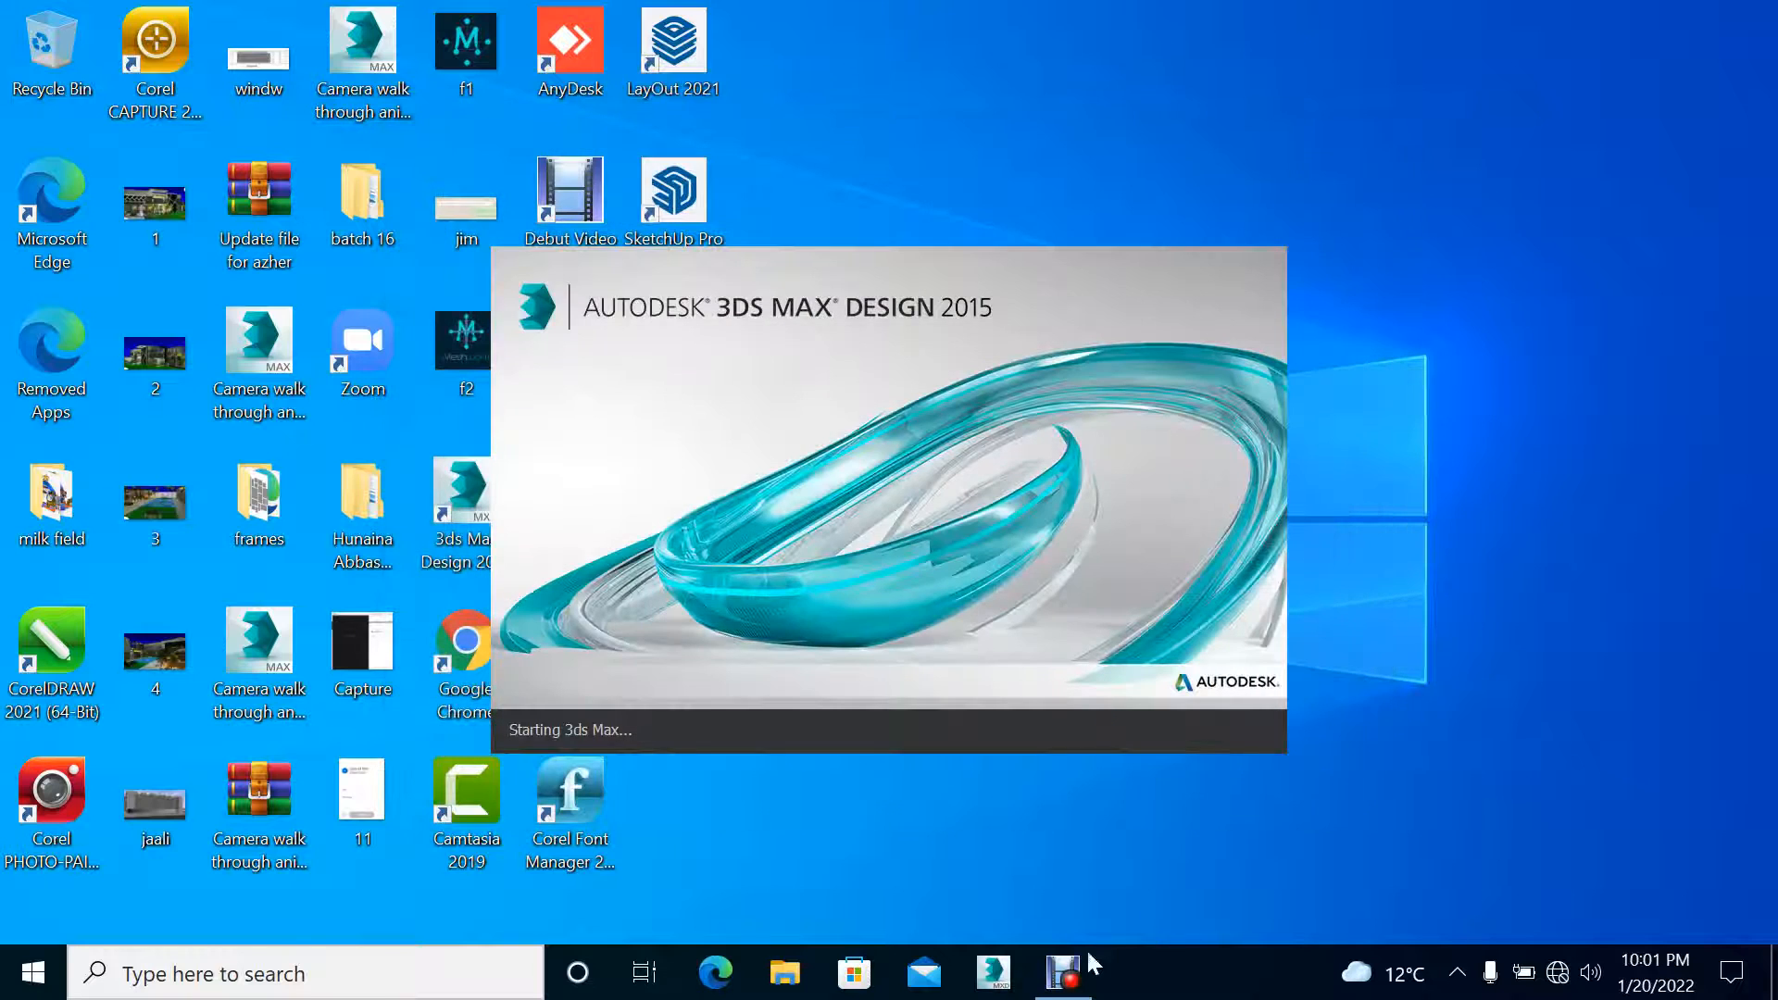
pyautogui.click(1089, 965)
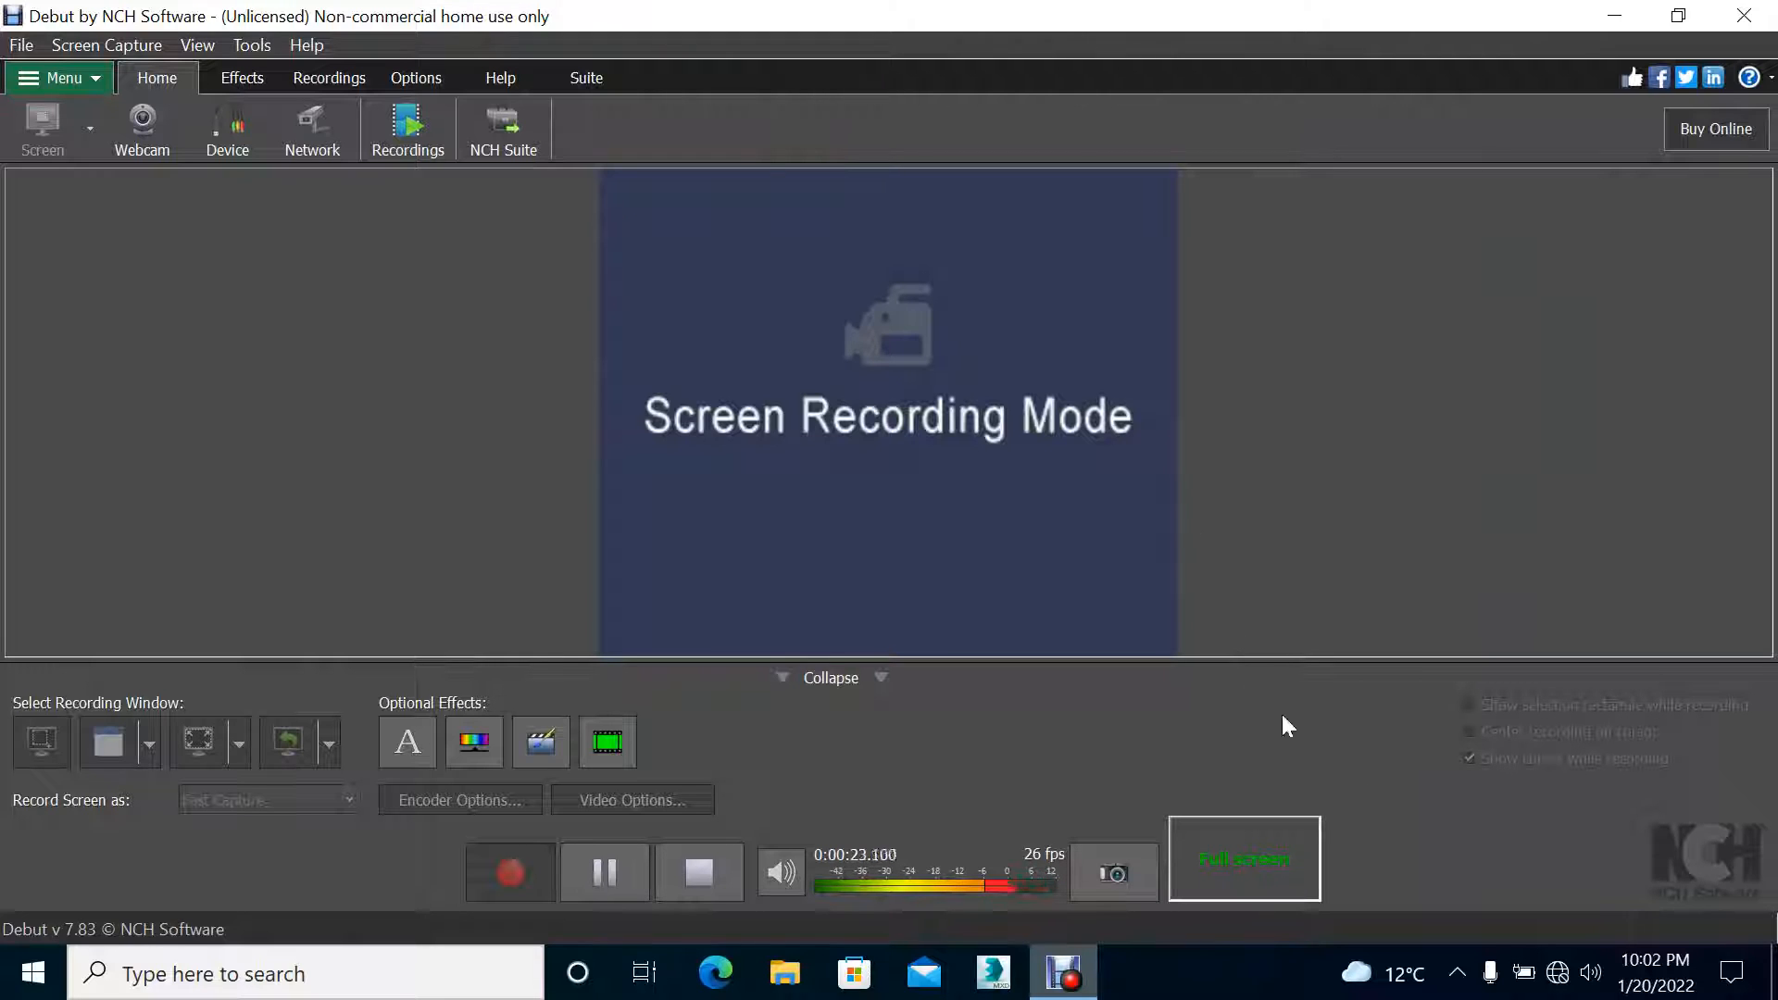
pyautogui.click(1457, 970)
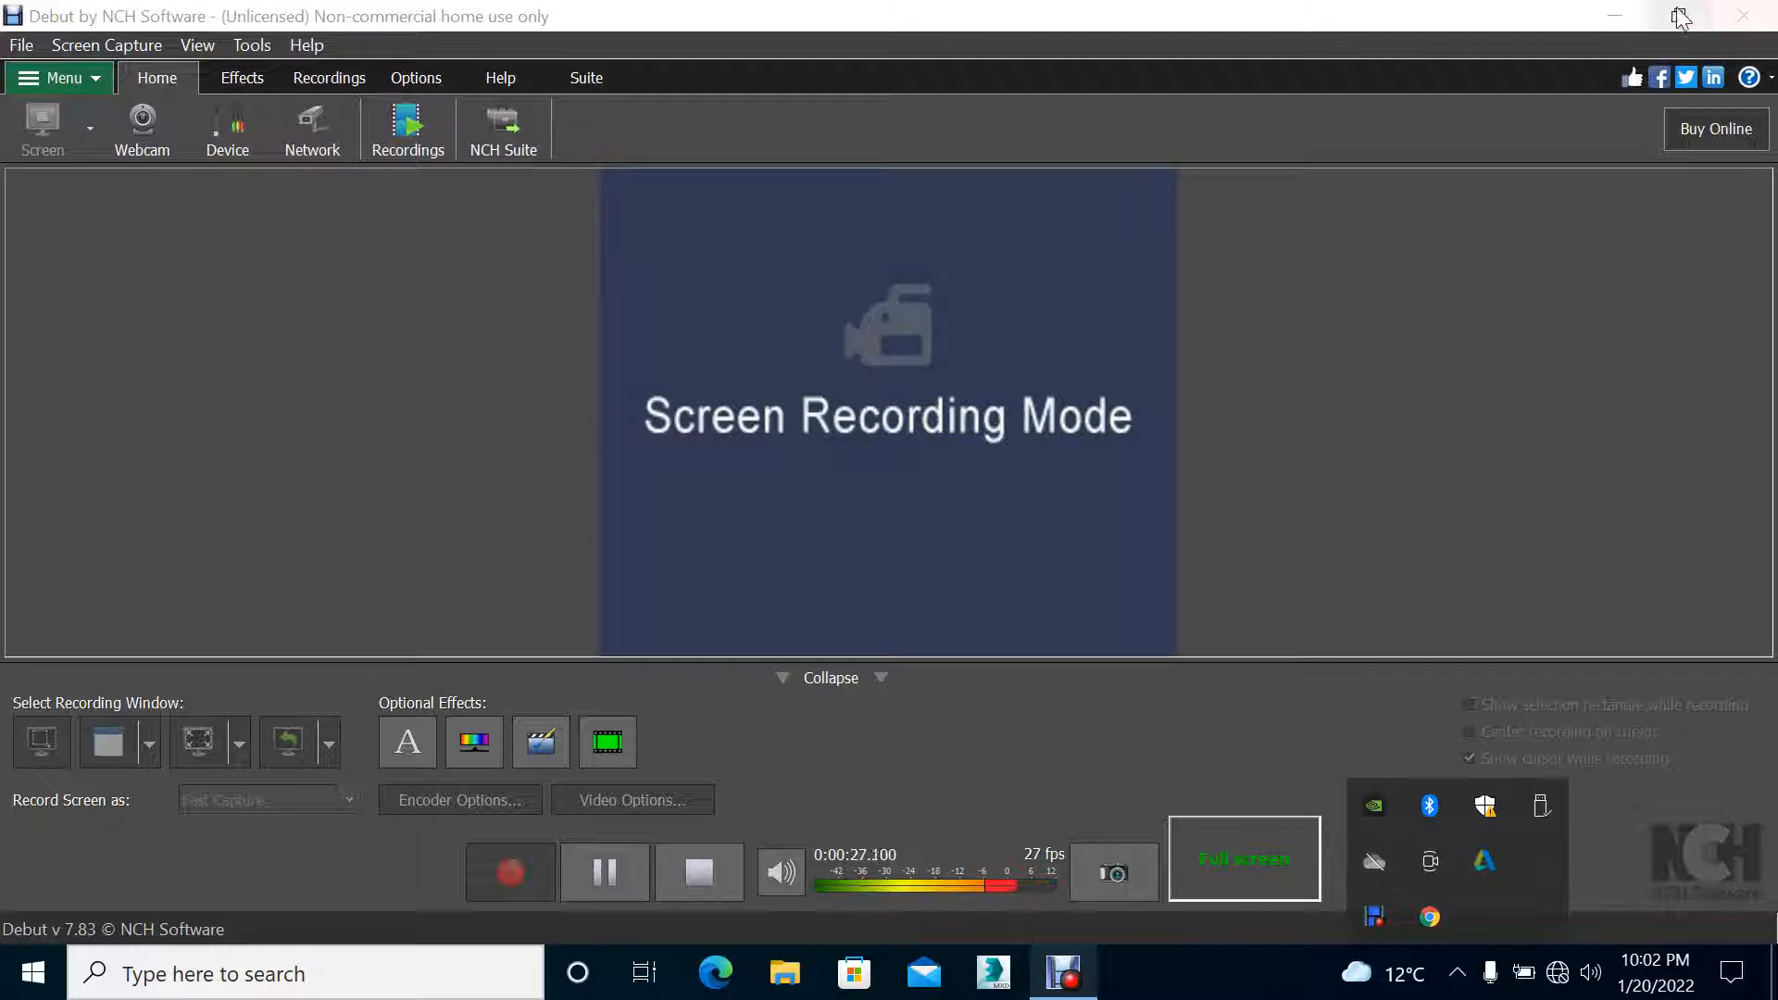
pyautogui.click(1607, 26)
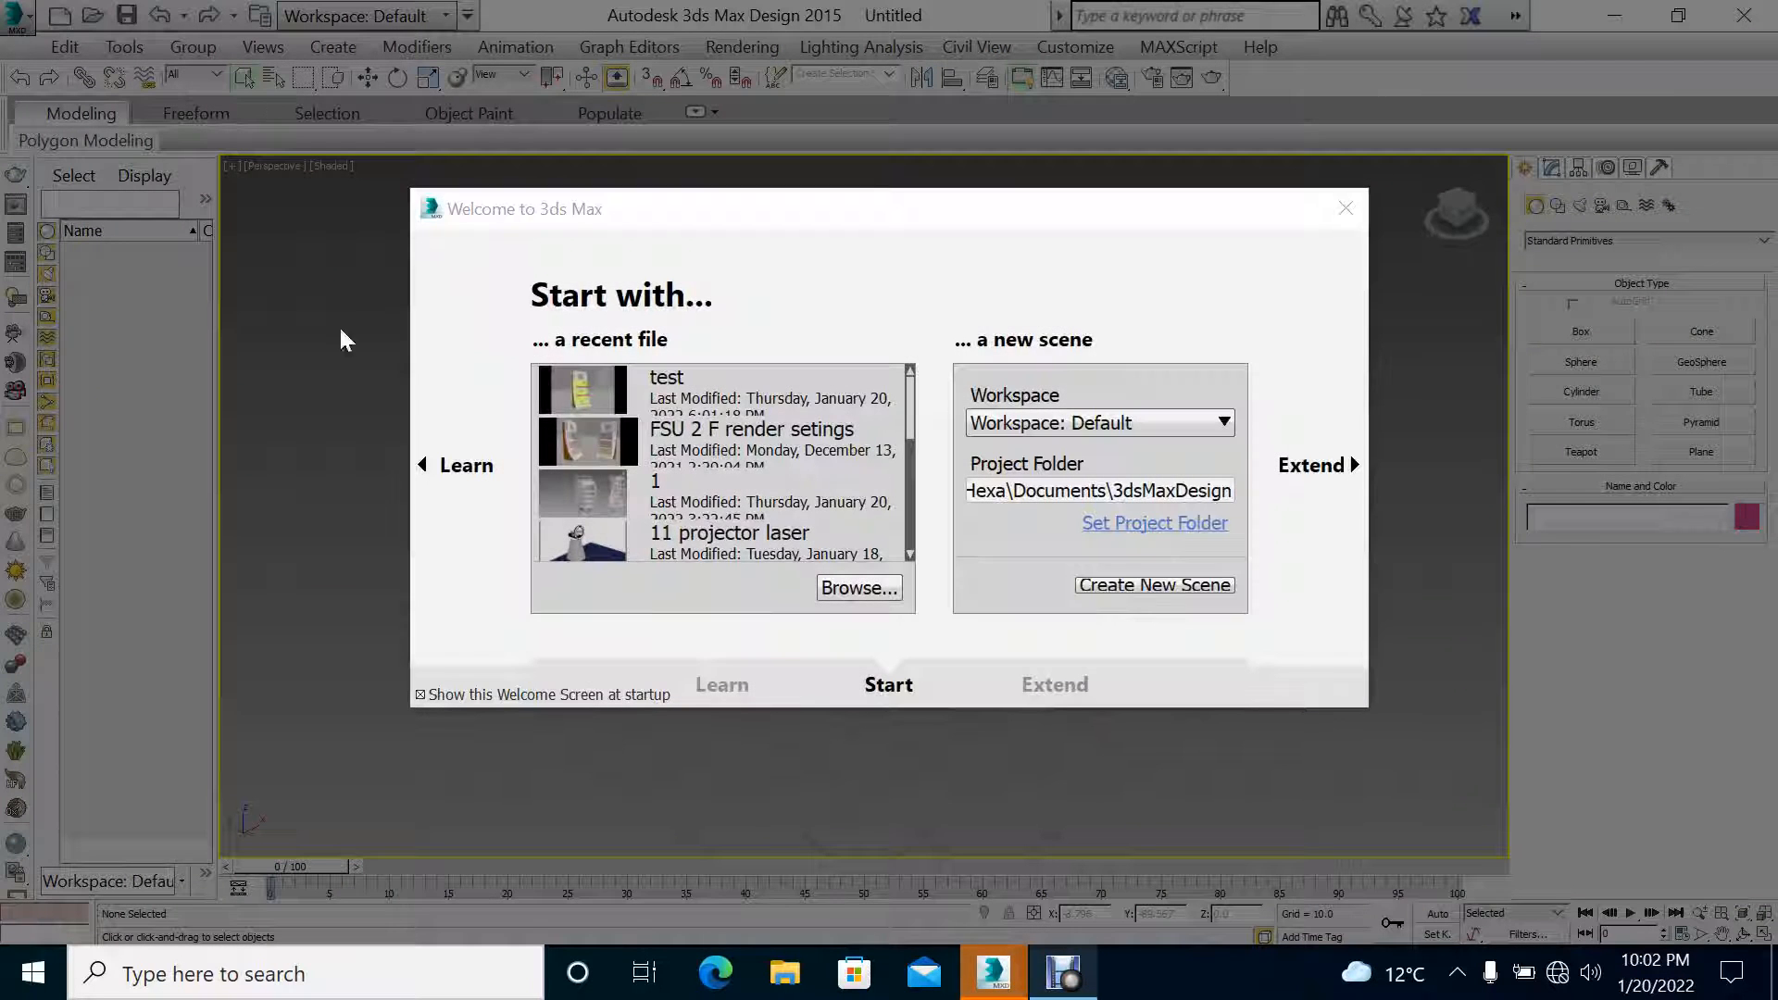
# Step: Open the recent scene "lec 5 elevation", continuing past the missing external files and dismissing the isolated objects message
pyautogui.scroll(-3, 727, 497)
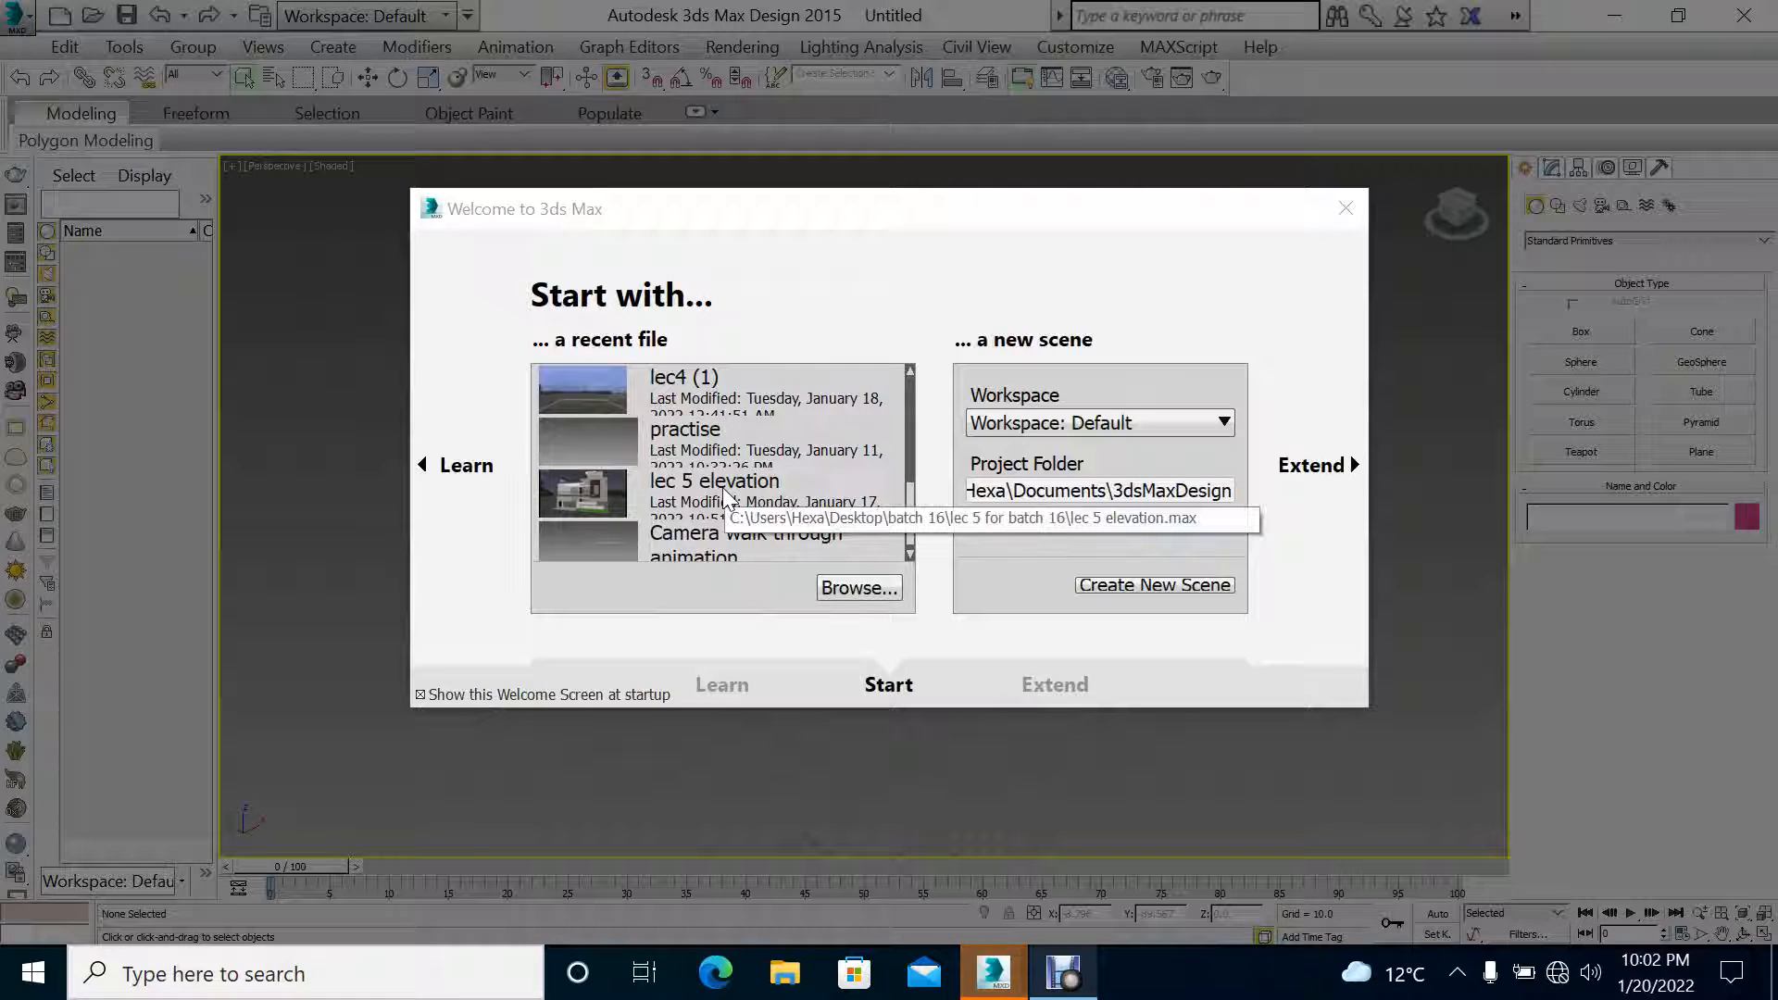
pyautogui.click(723, 487)
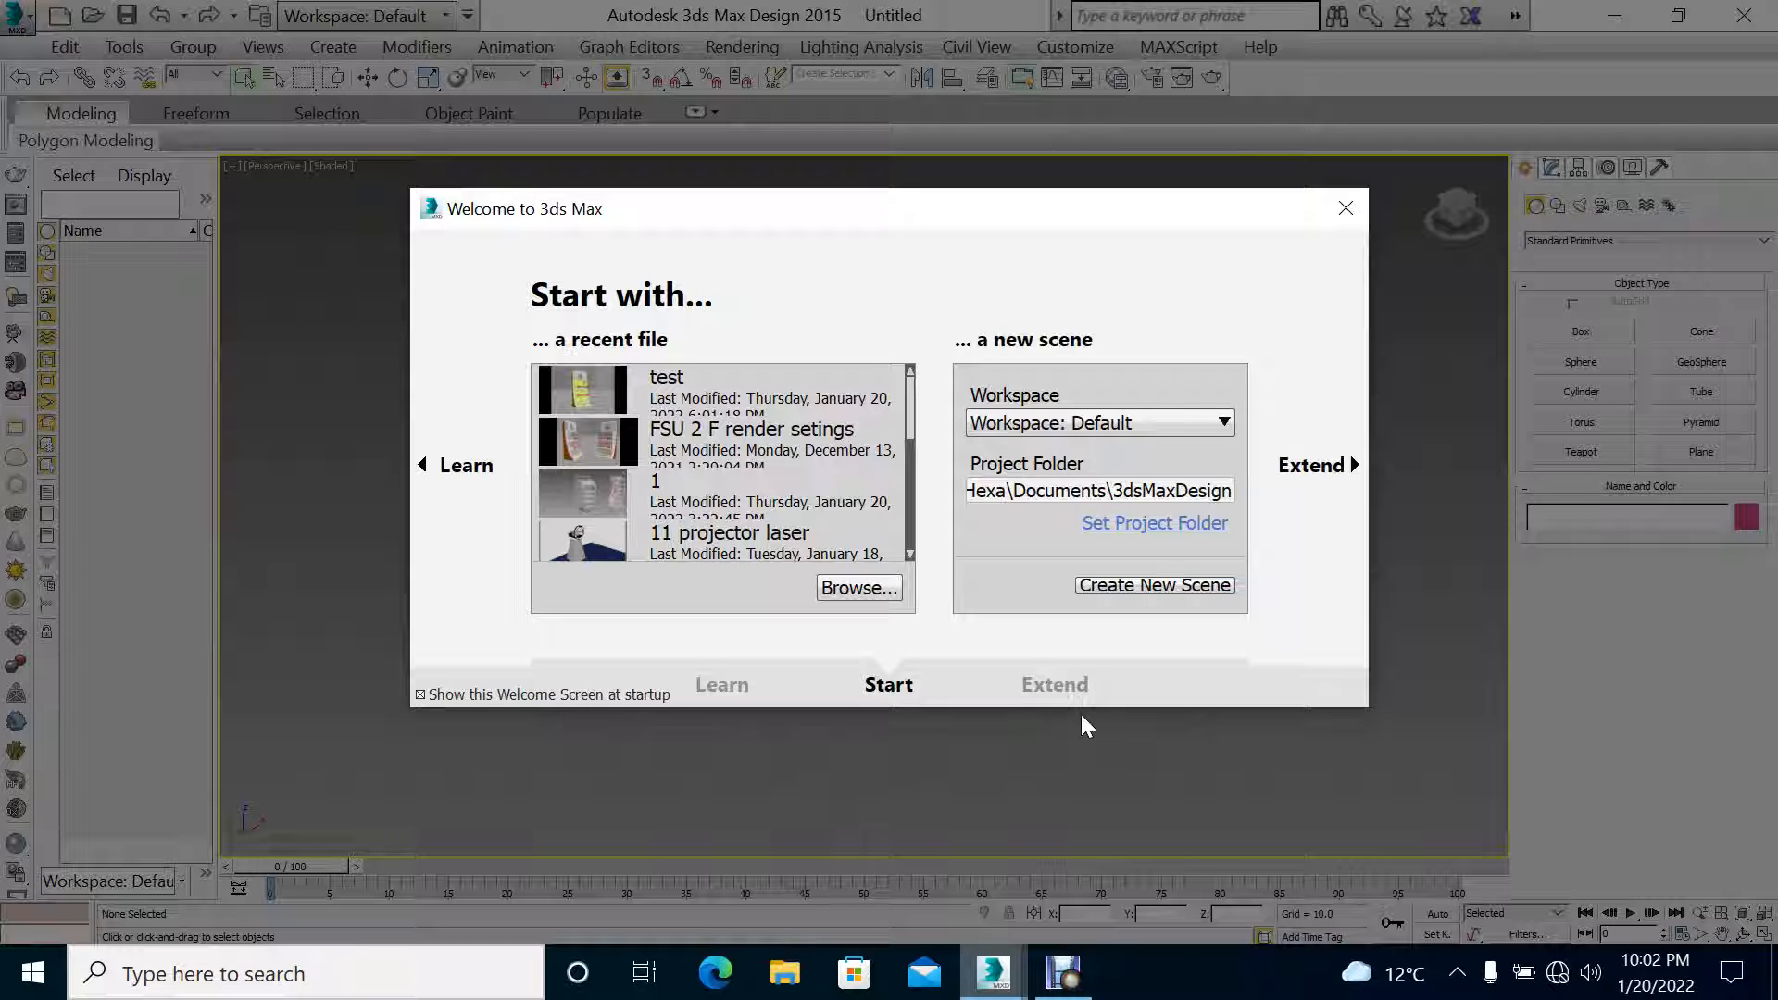
pyautogui.click(1329, 218)
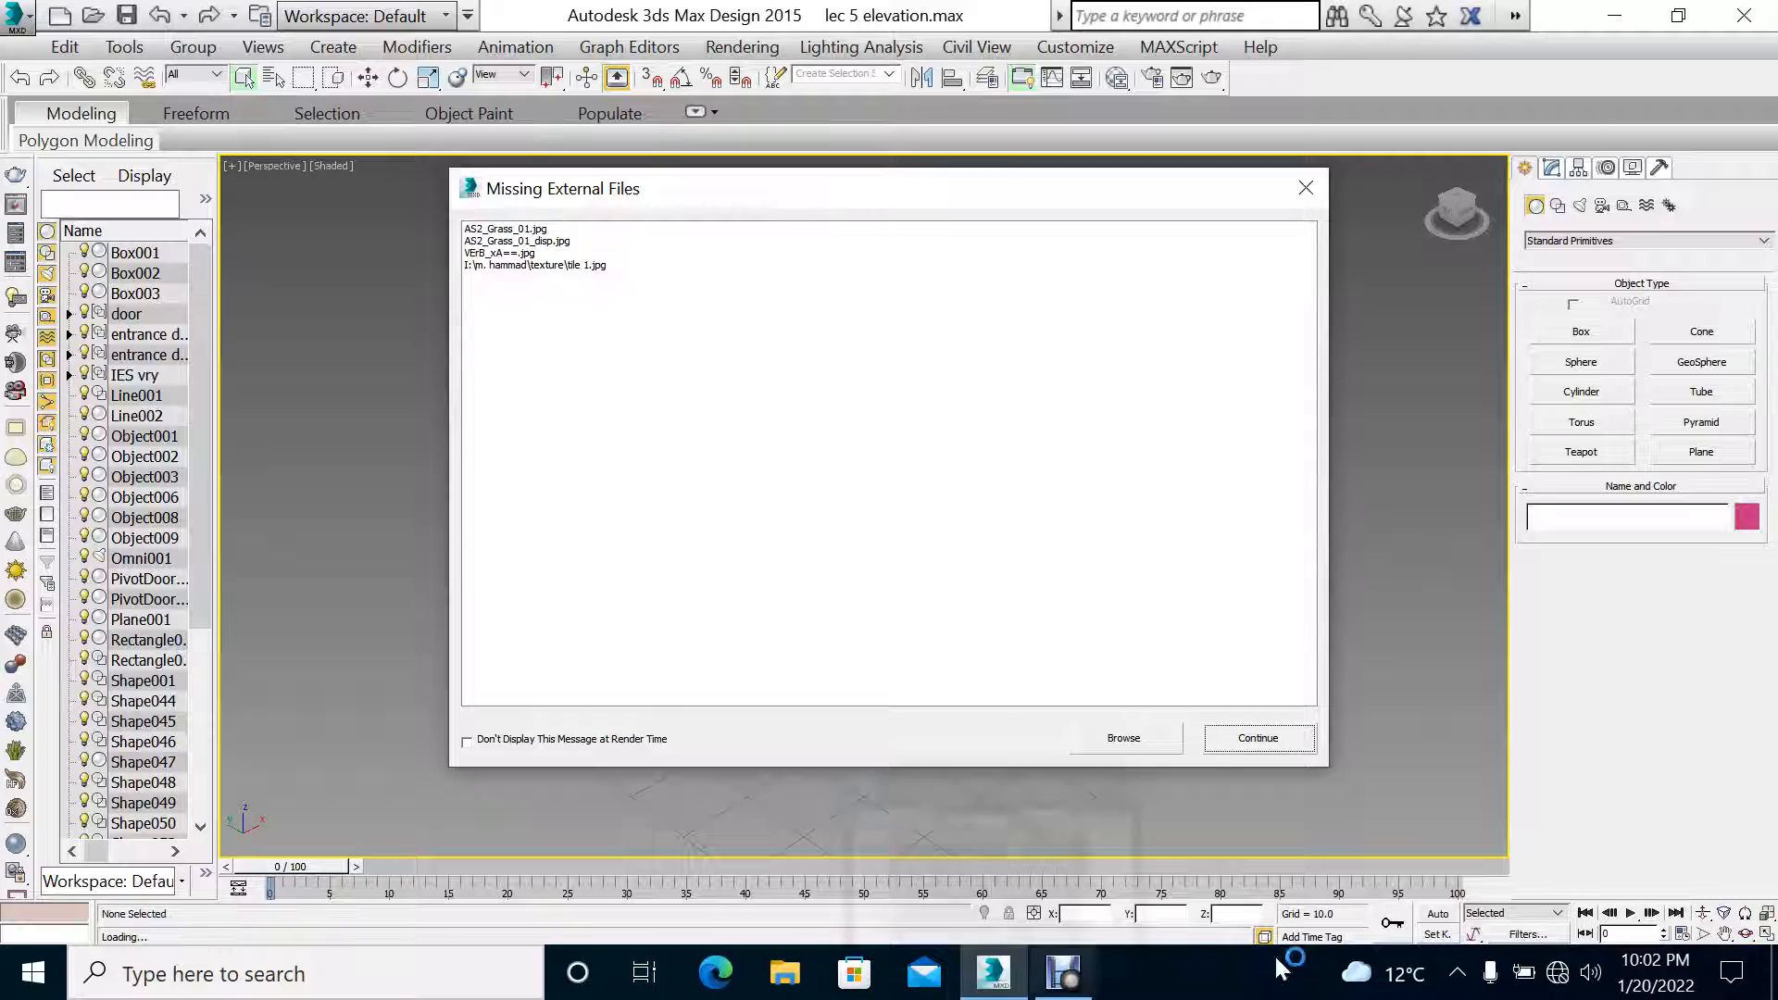
pyautogui.moveTo(992, 973)
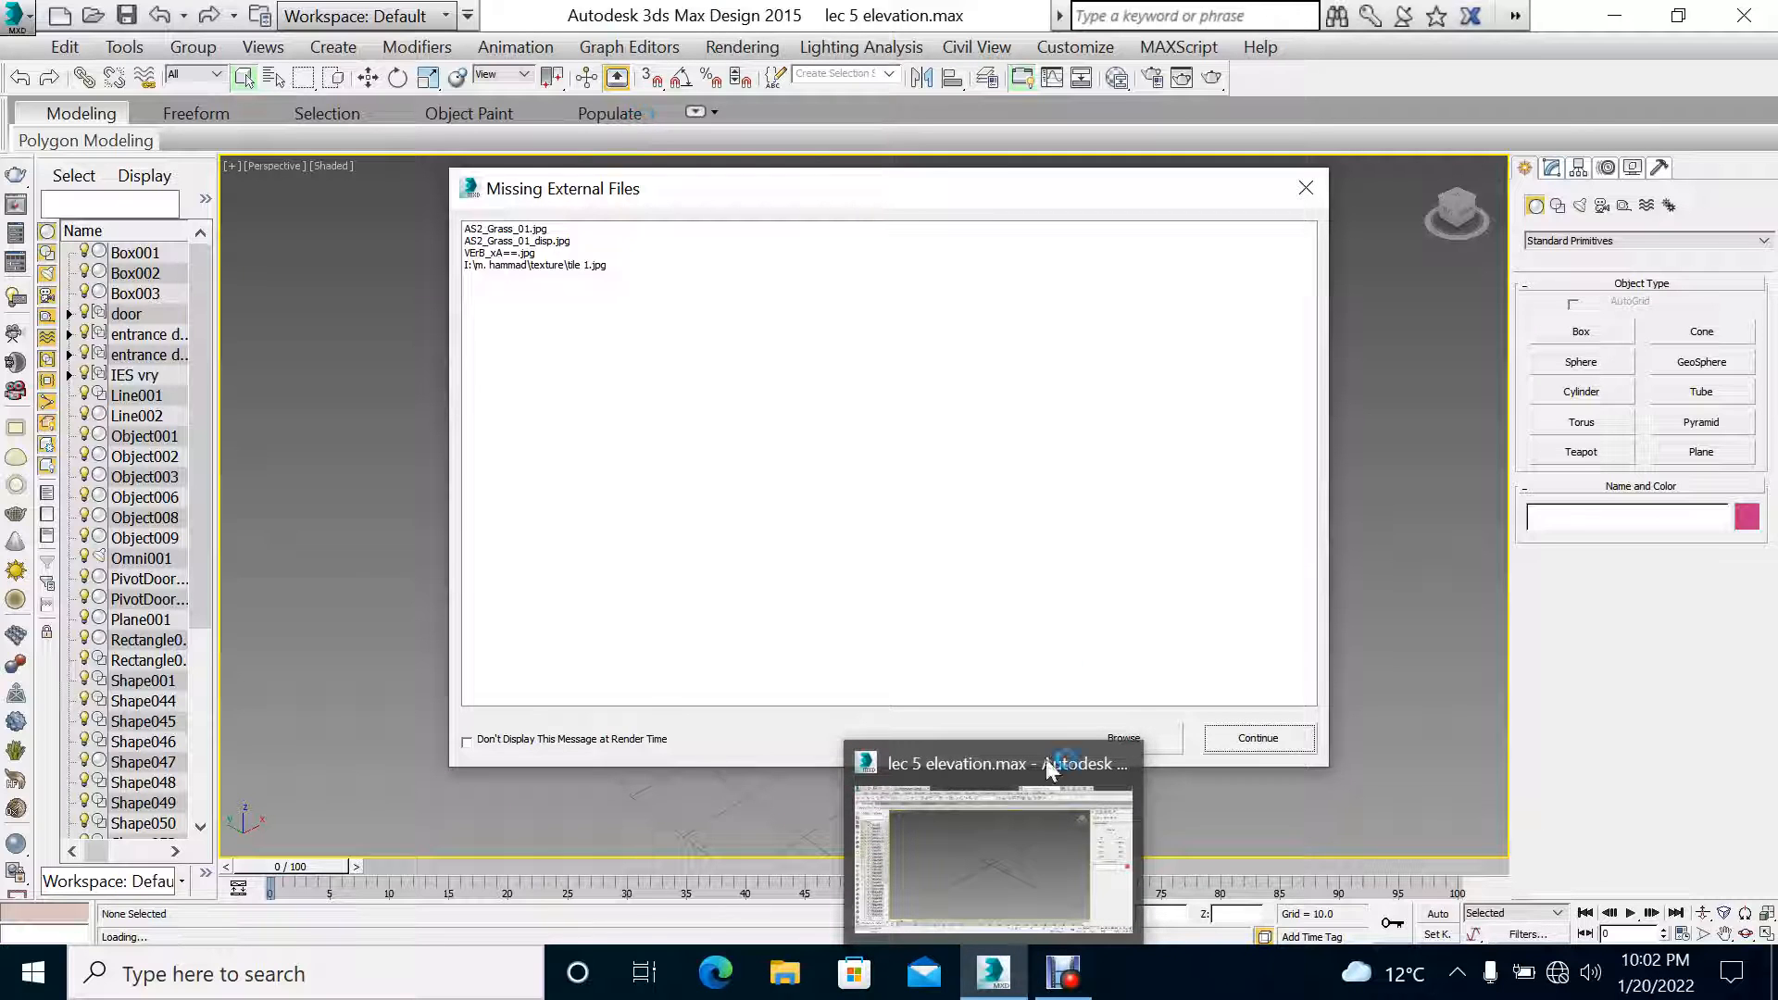
pyautogui.click(1217, 745)
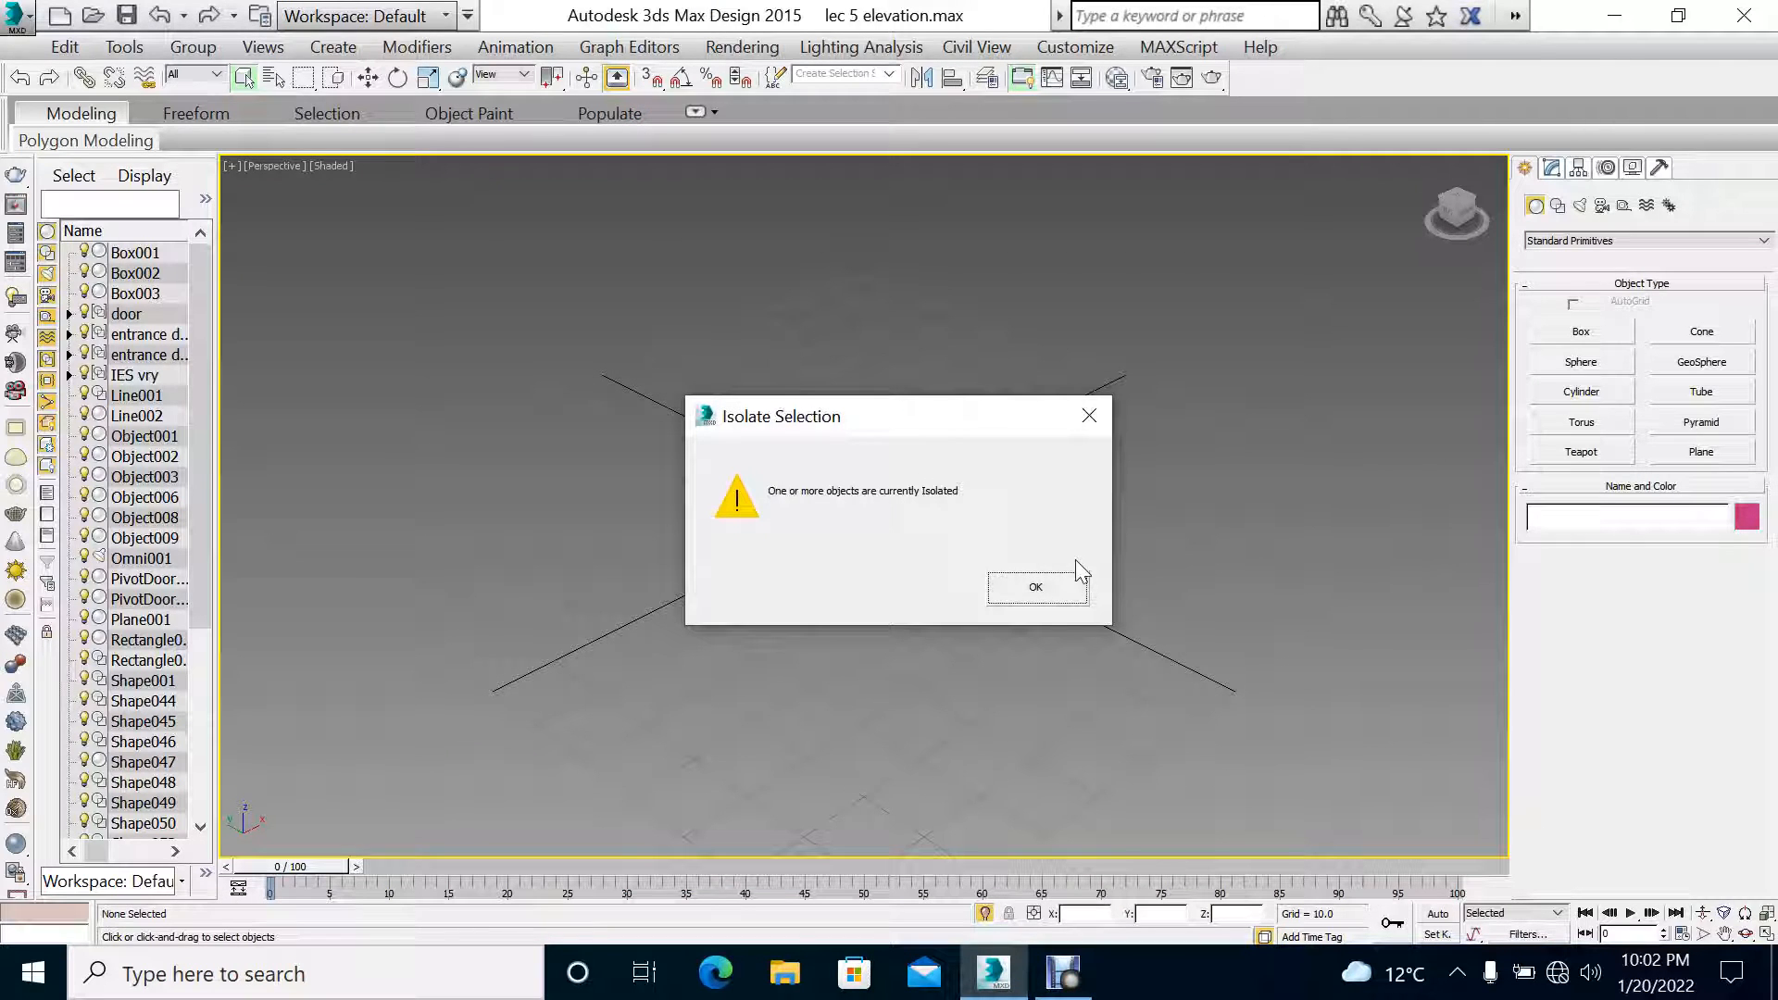
pyautogui.click(1046, 602)
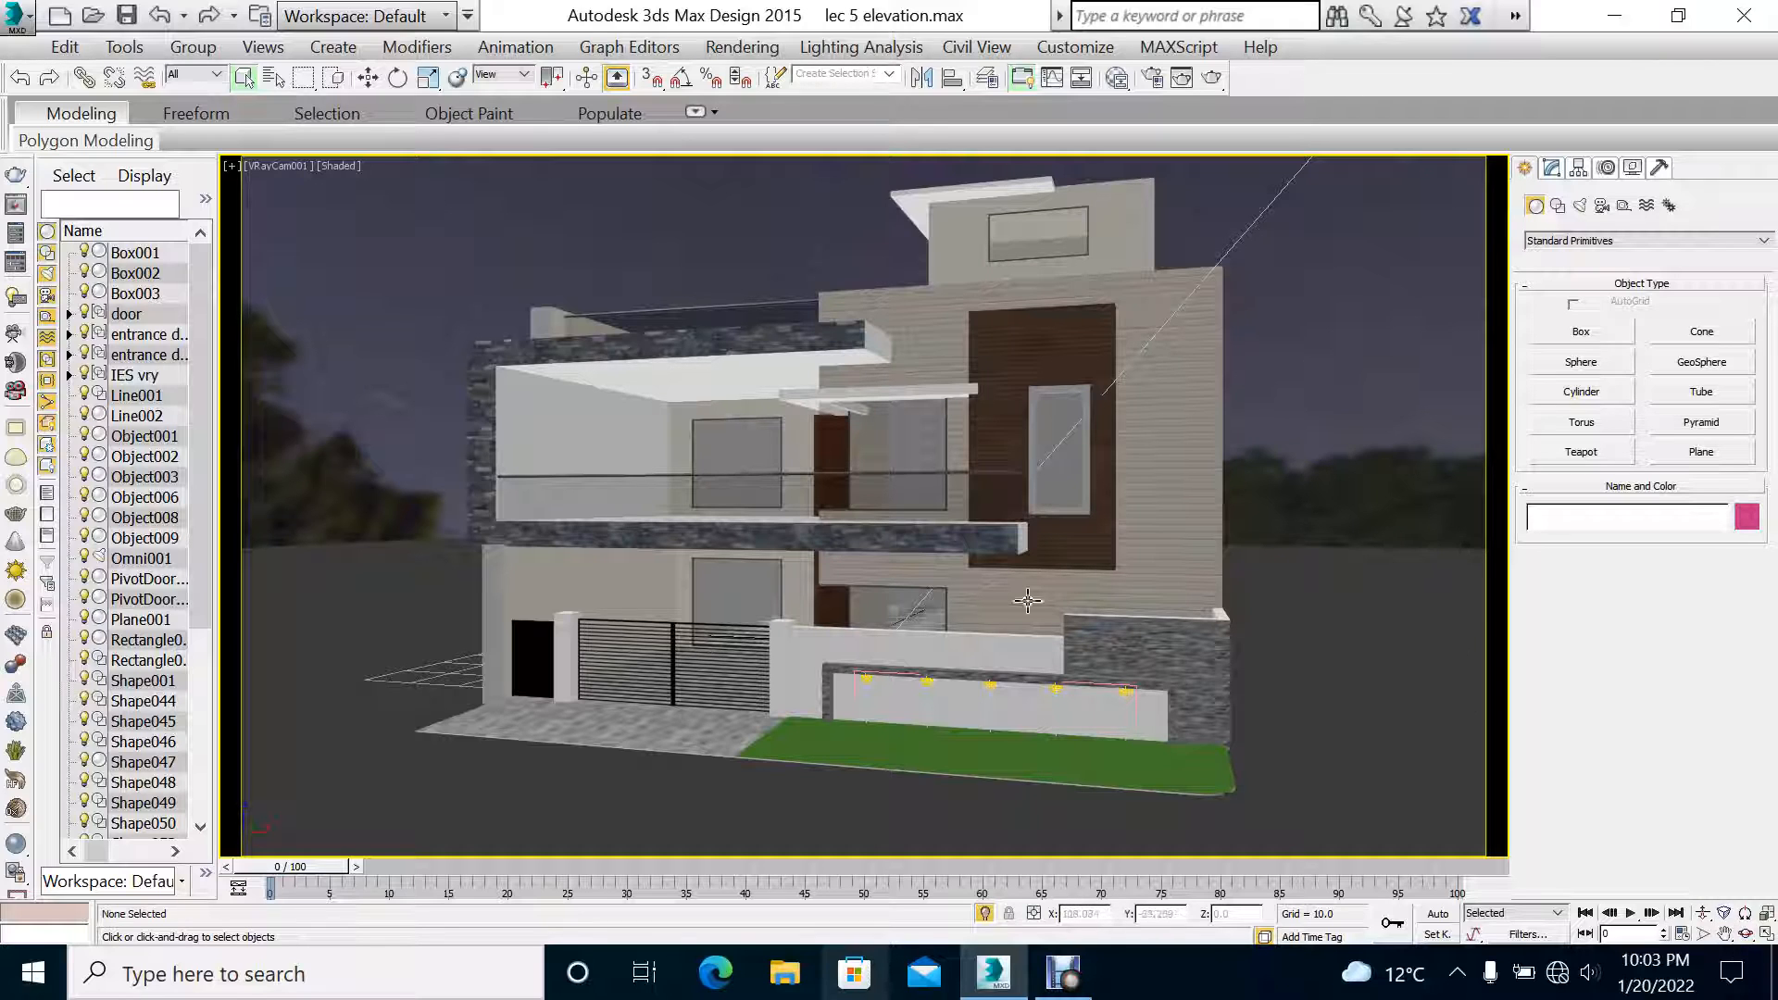
# Step: Switch the viewport from the VRayCam001 camera to Perspective and orbit slightly around the house
pyautogui.click(275, 164)
pyautogui.click(355, 255)
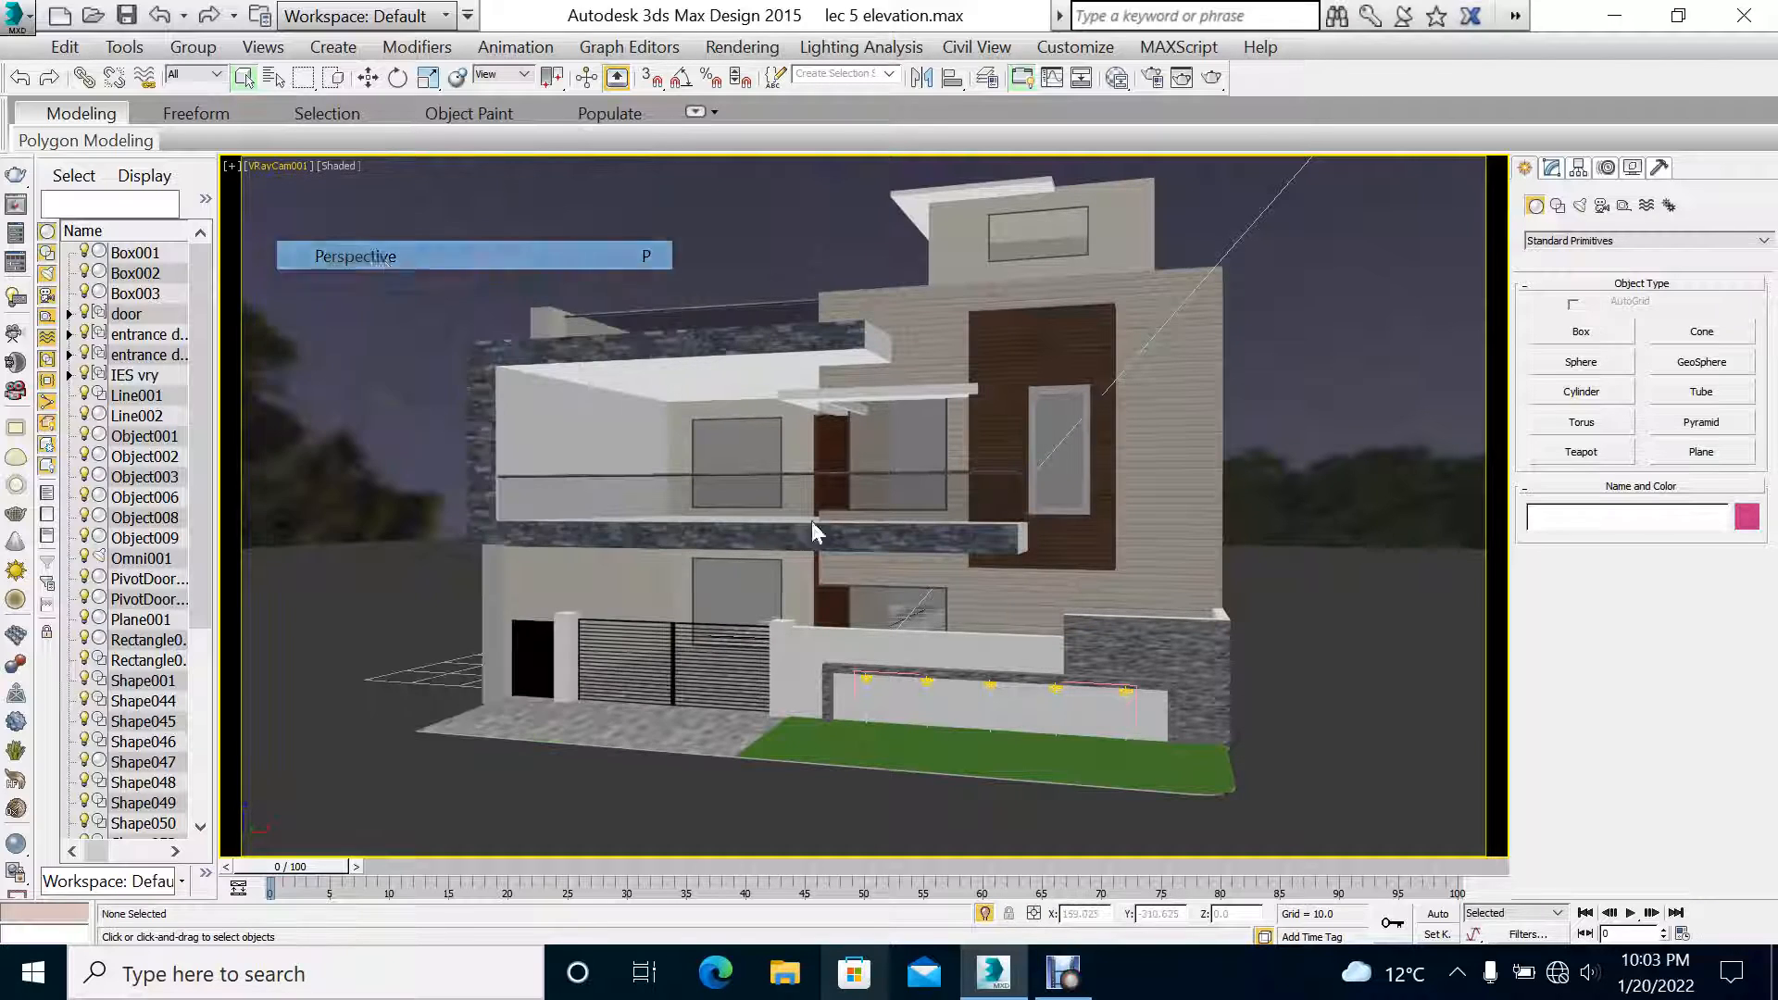
pyautogui.click(1744, 933)
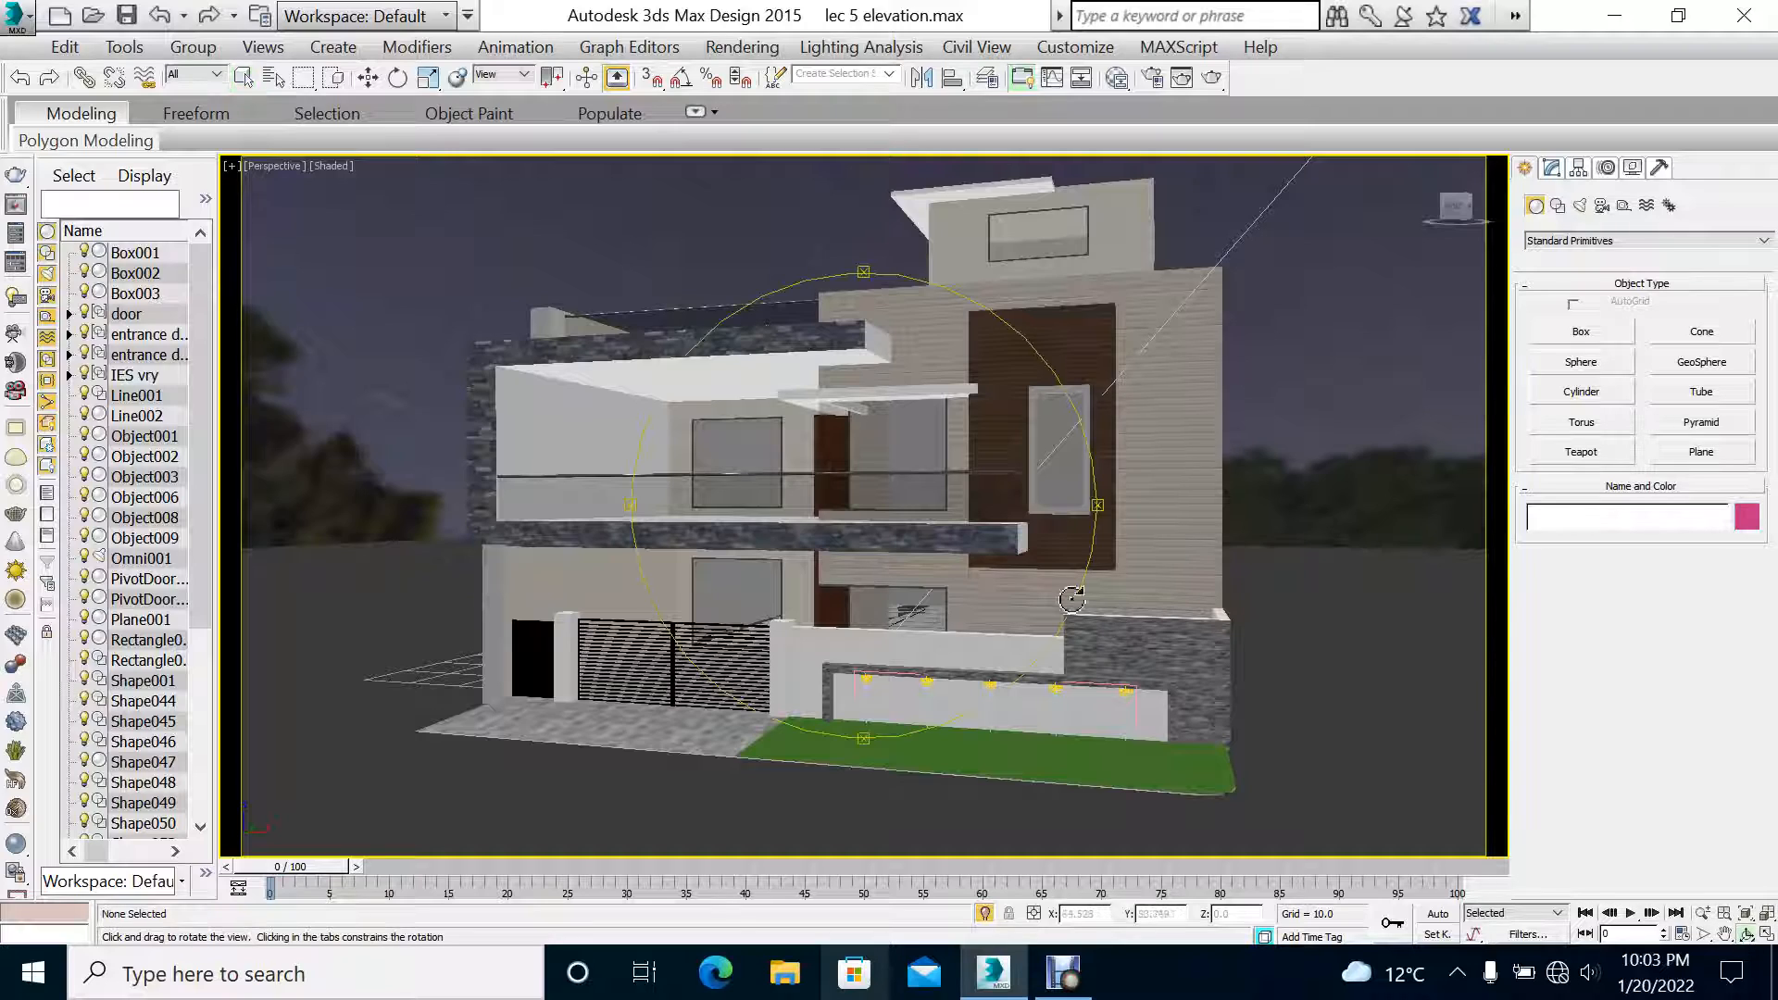
pyautogui.moveTo(894, 568); pyautogui.dragTo(856, 570)
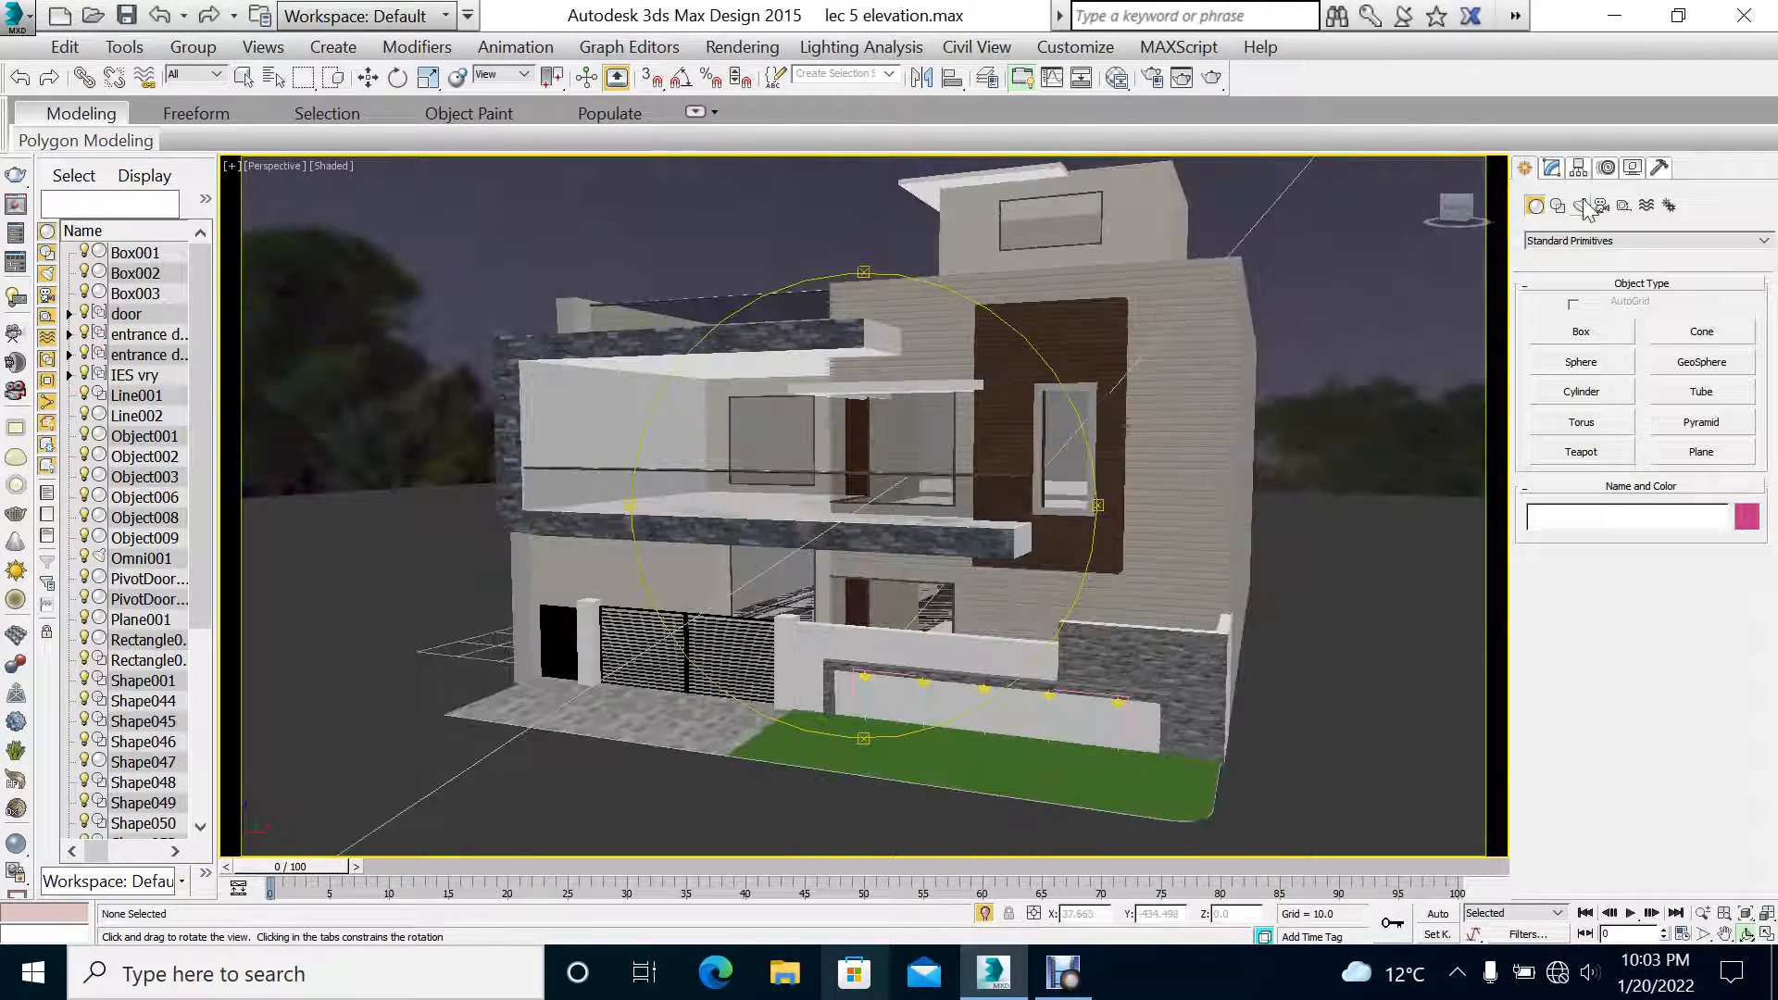
pyautogui.click(1551, 168)
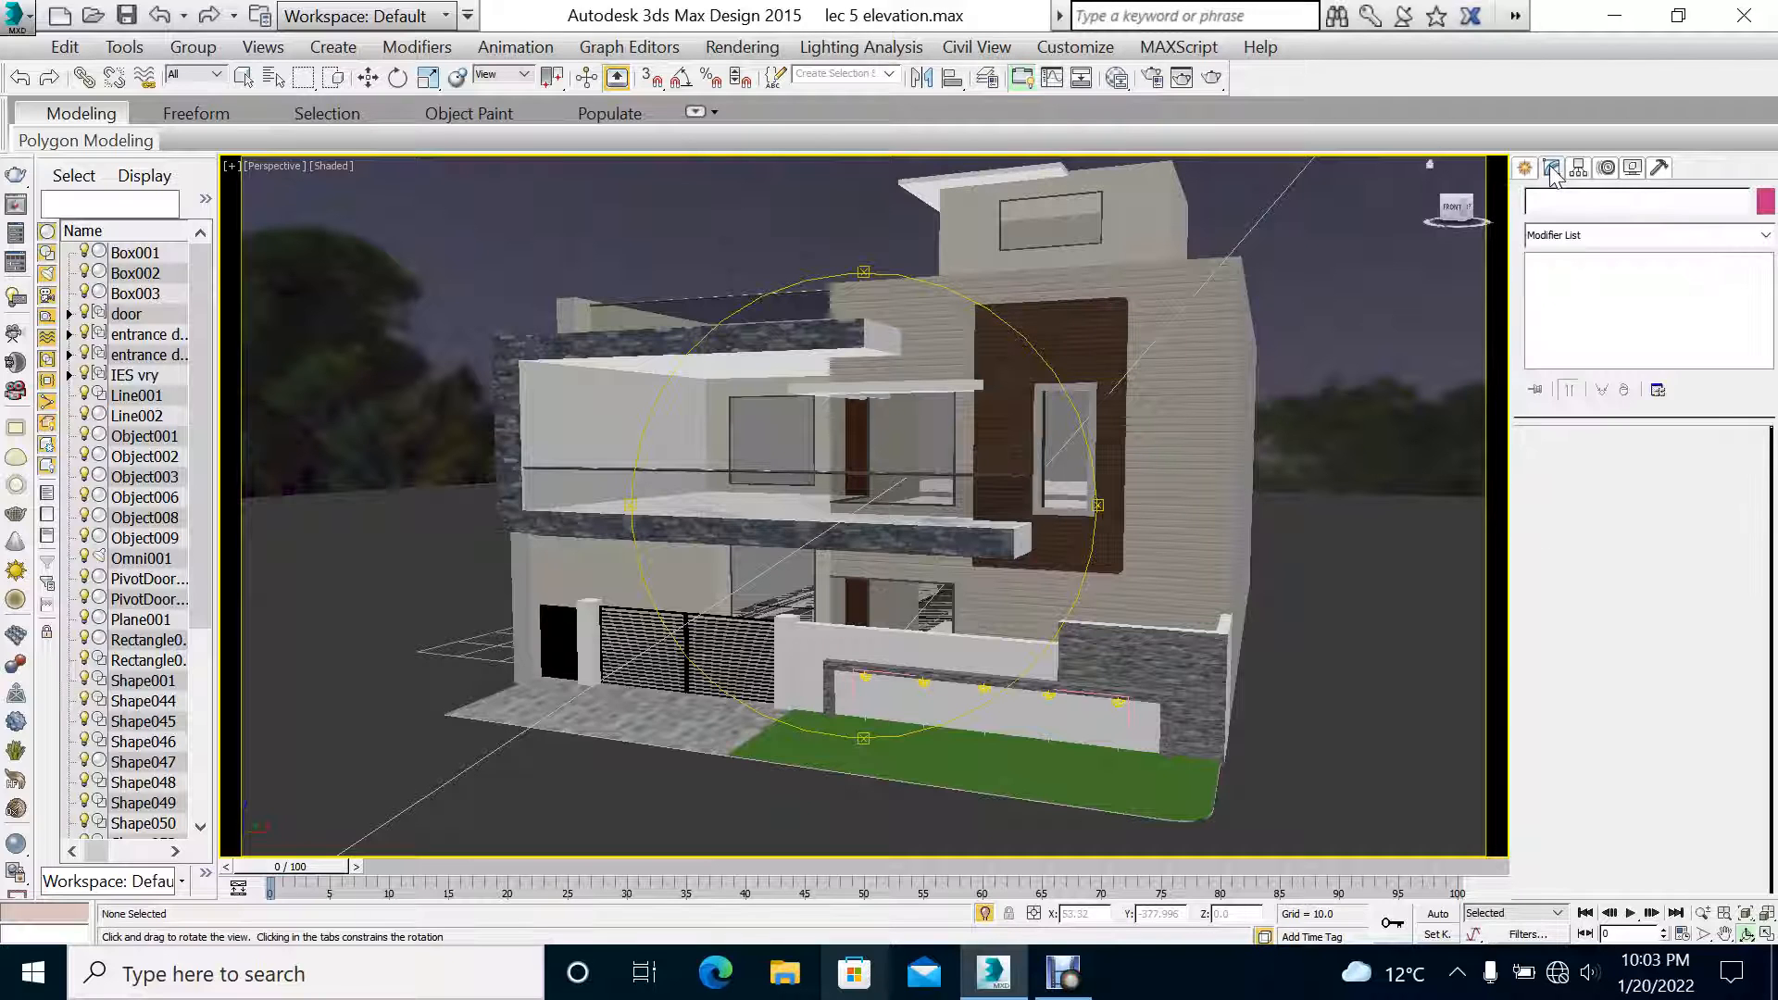
pyautogui.click(1524, 167)
pyautogui.click(1579, 205)
pyautogui.click(1579, 240)
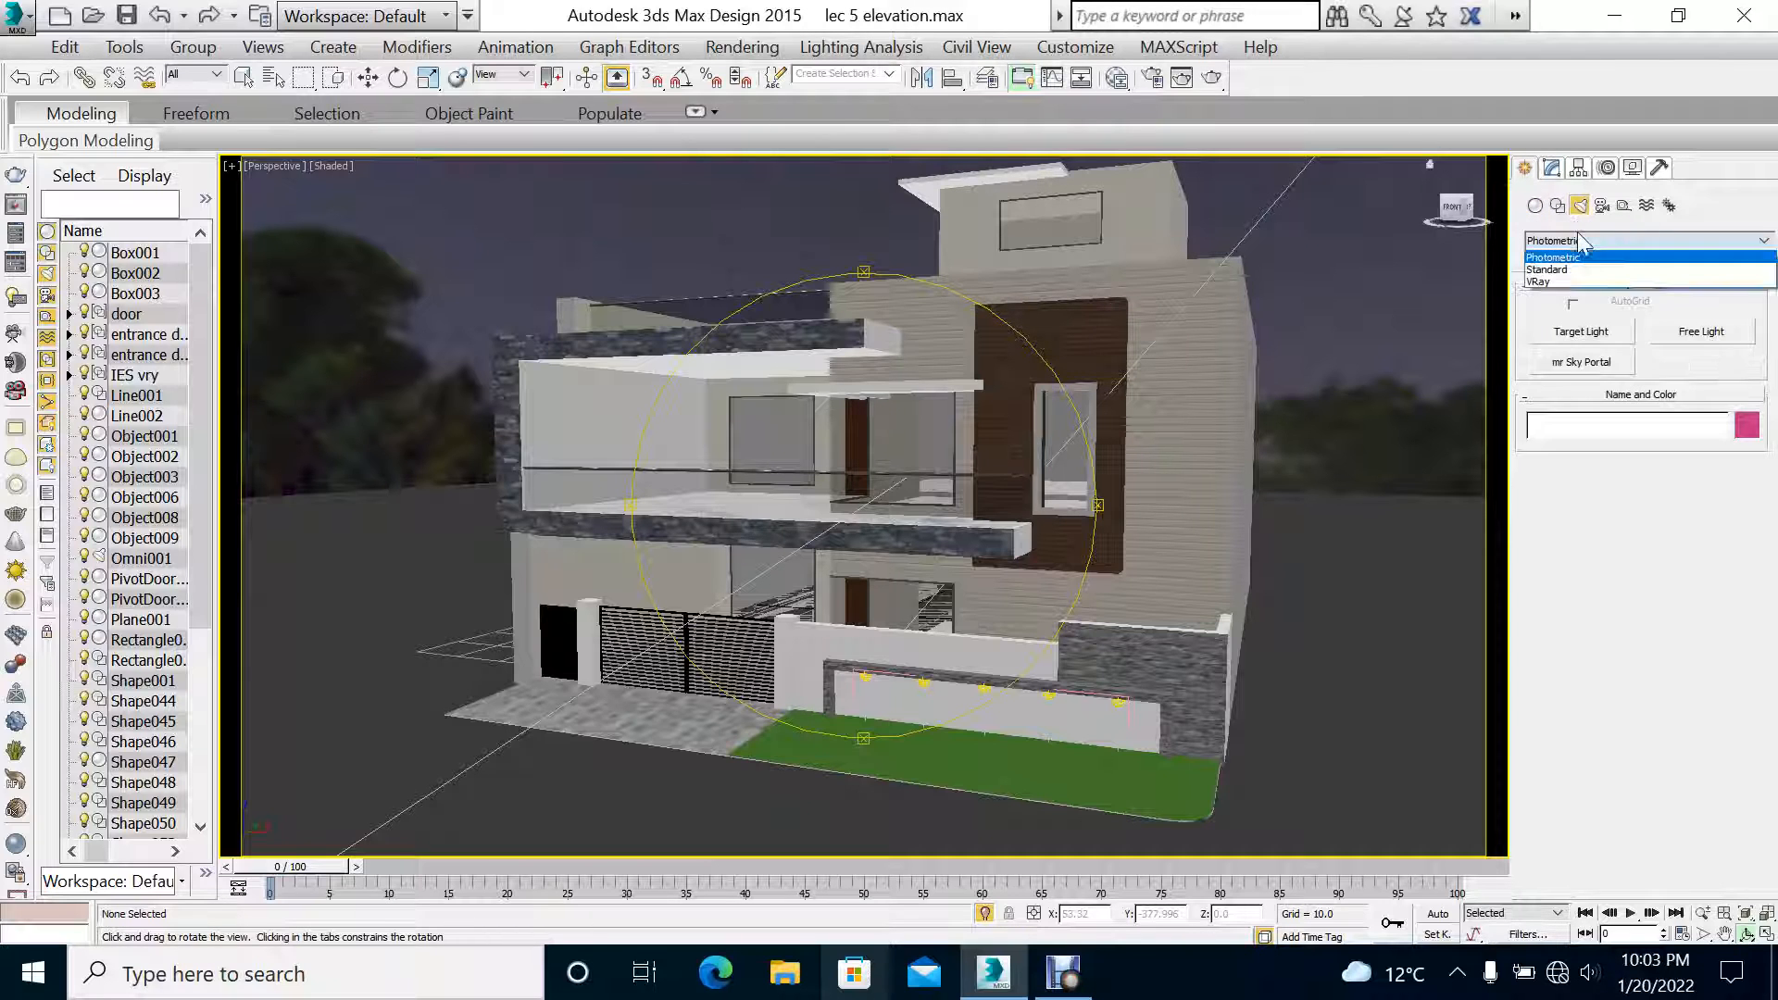
pyautogui.click(1581, 275)
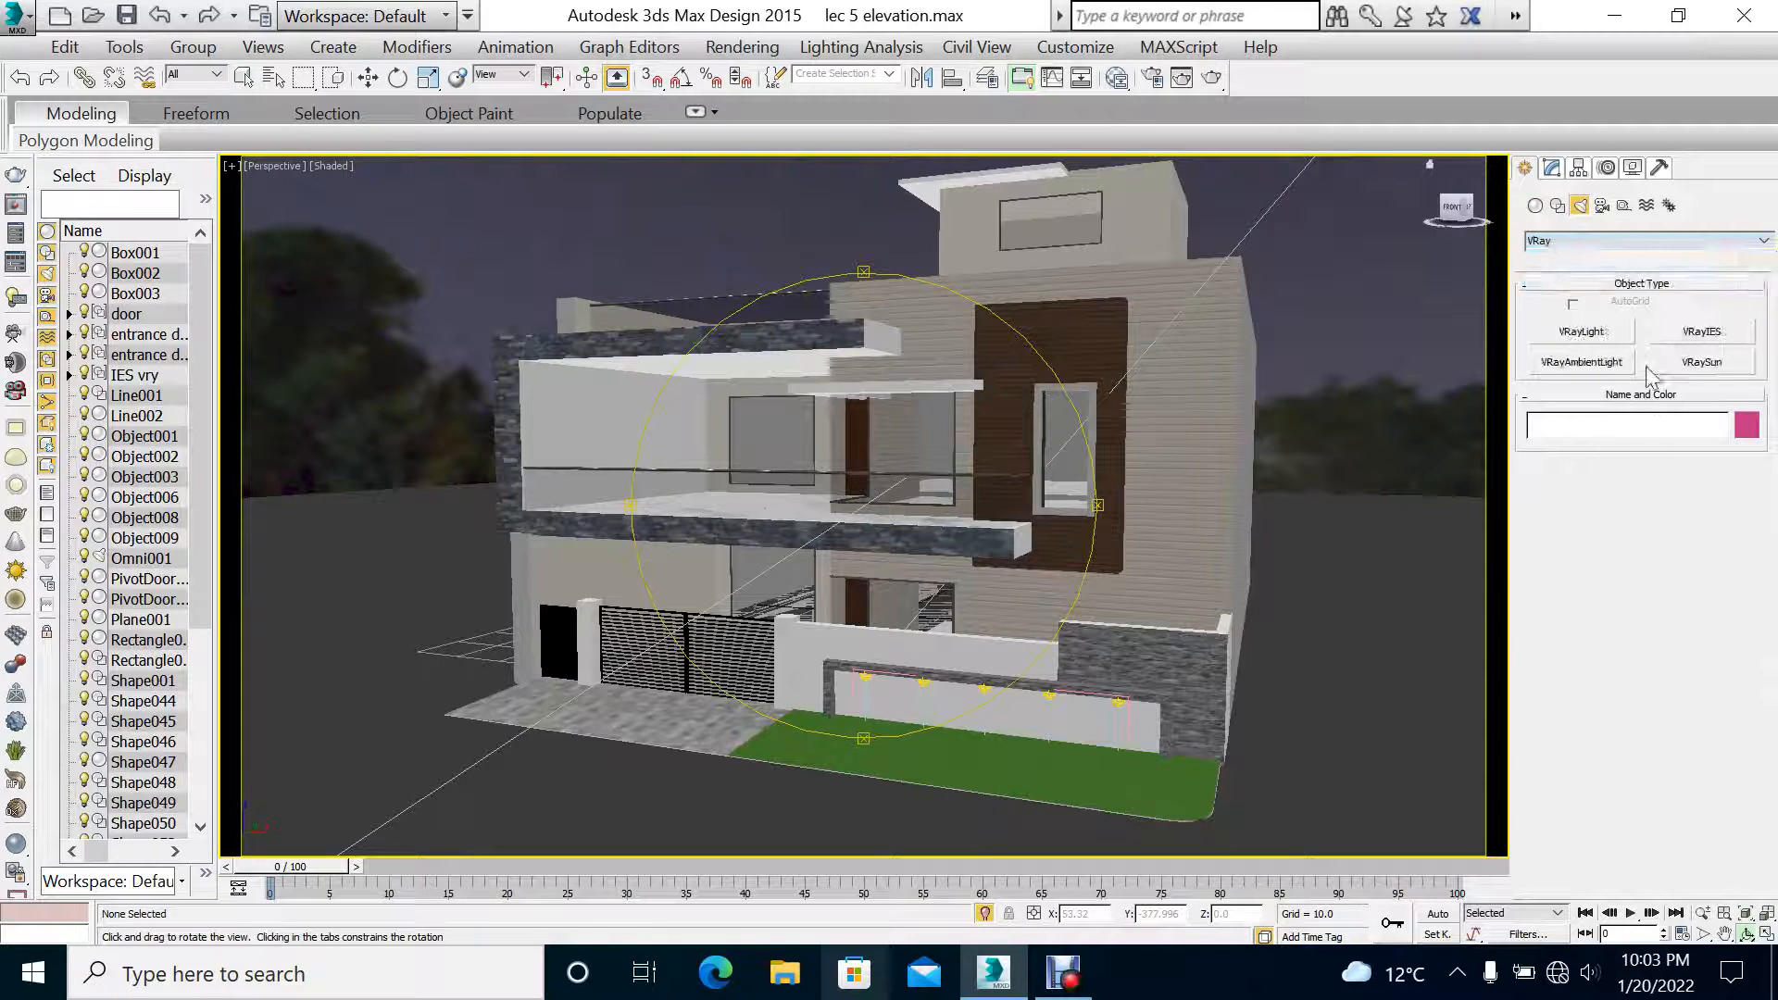
pyautogui.click(1581, 332)
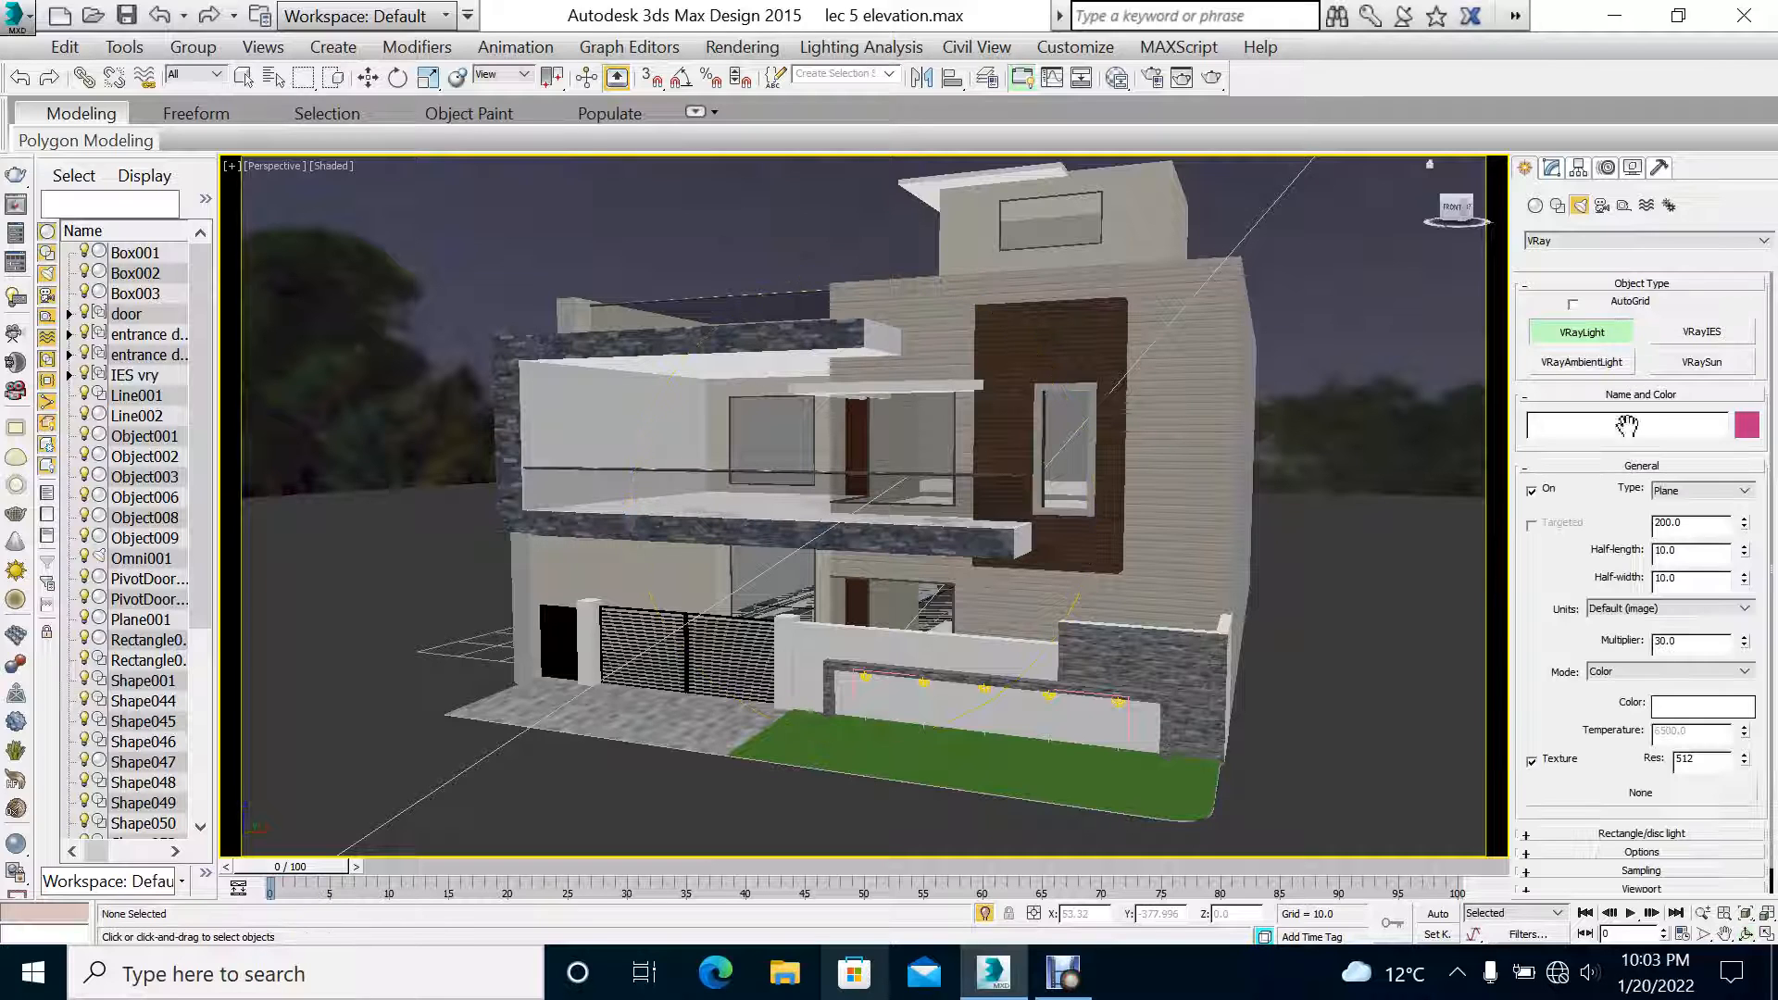
pyautogui.click(1697, 489)
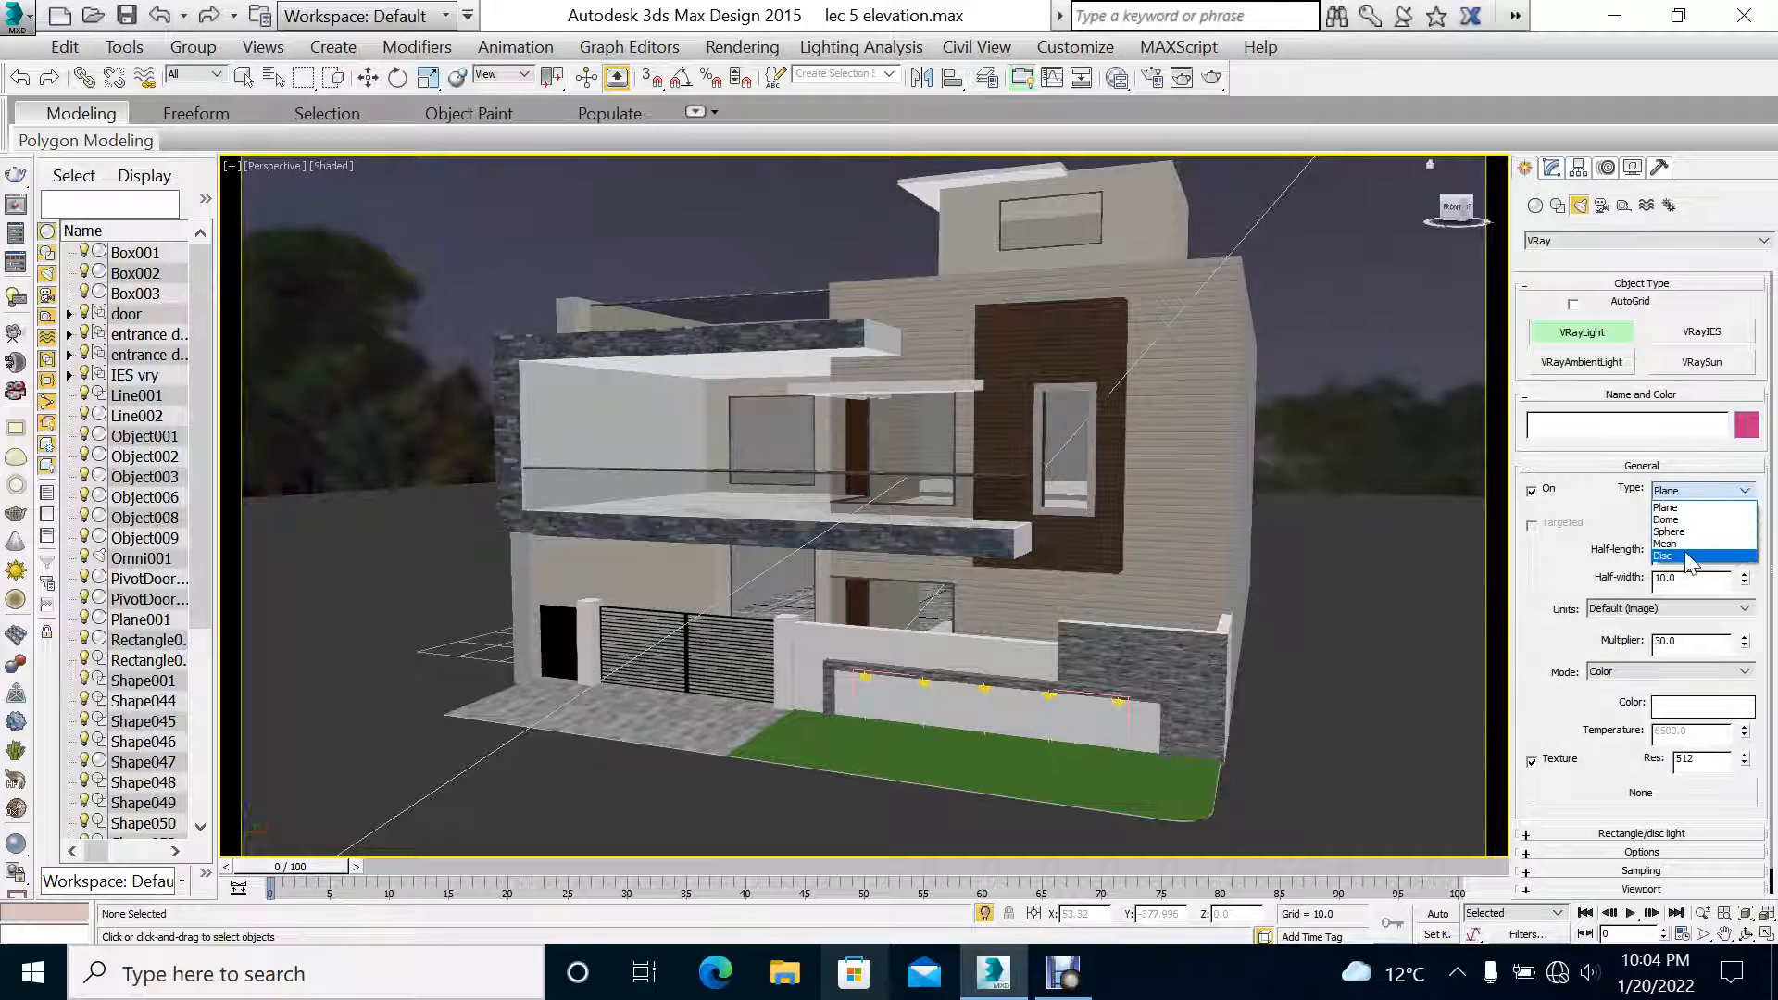
pyautogui.click(1540, 571)
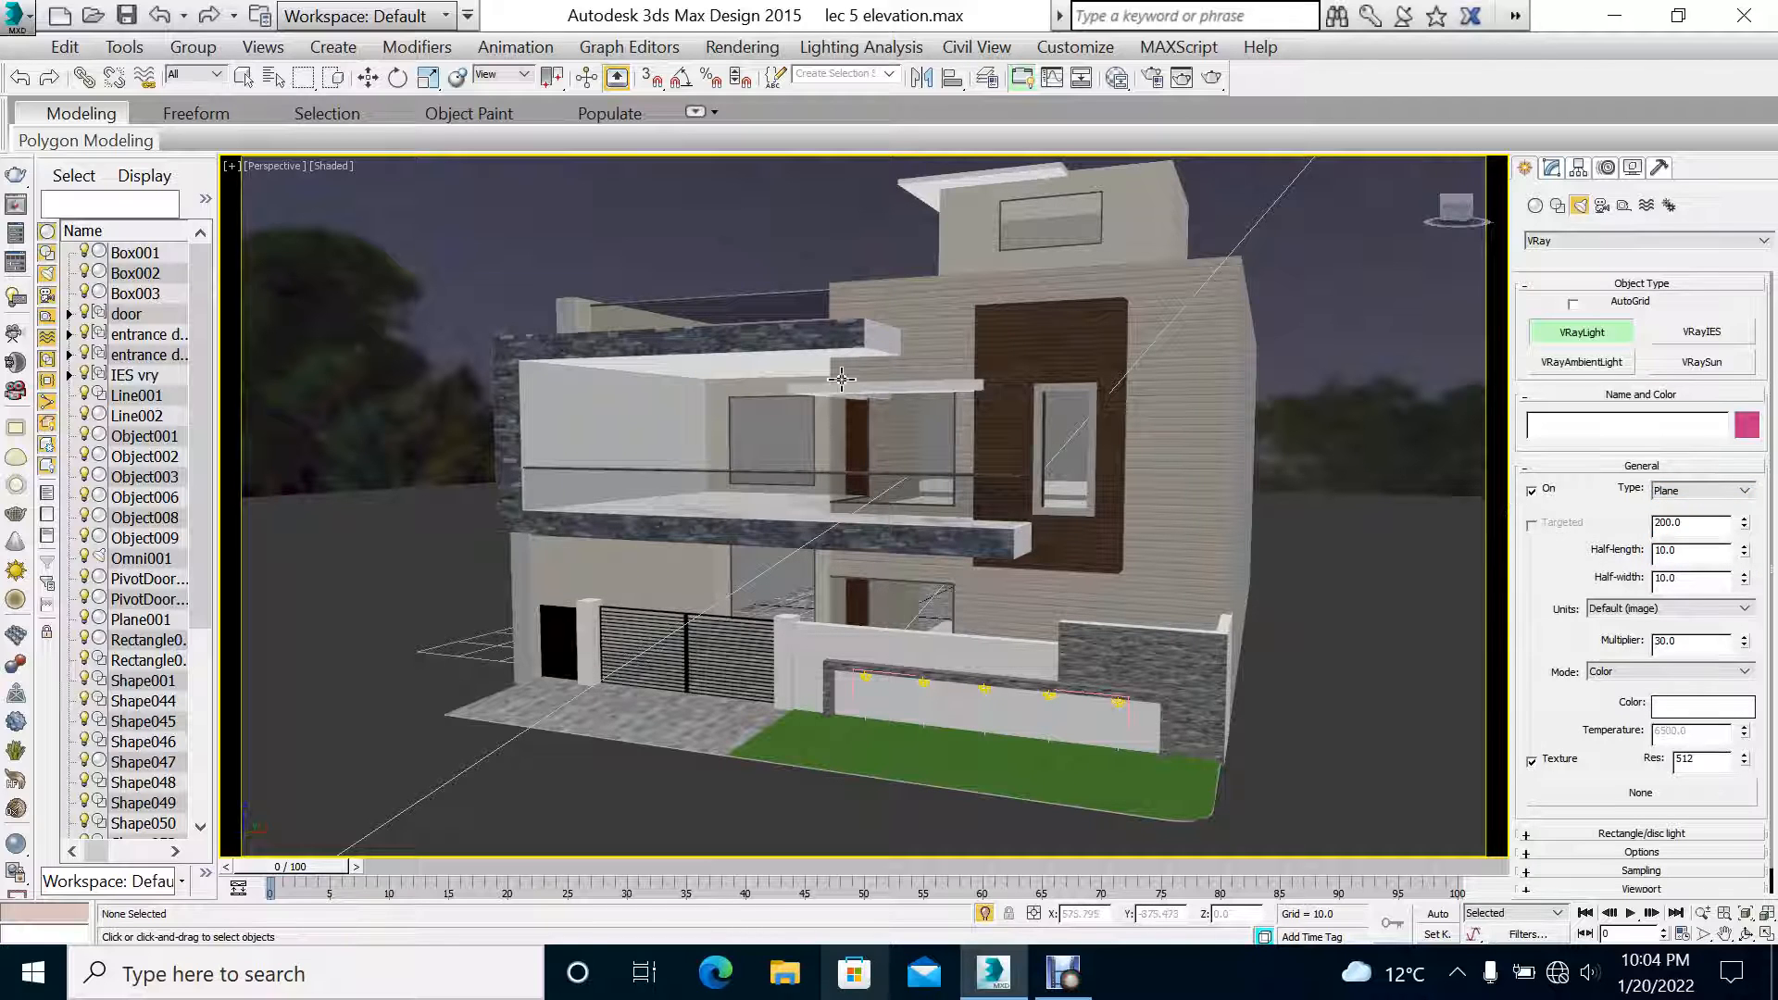
# Step: Create a box about 20.8 long, 21.3 wide and 27.1 high in the Top view, beside the house near the round light icon
pyautogui.hotkey('alt', 'w')
pyautogui.rightClick(641, 390)
pyautogui.hotkey('alt', 'w')
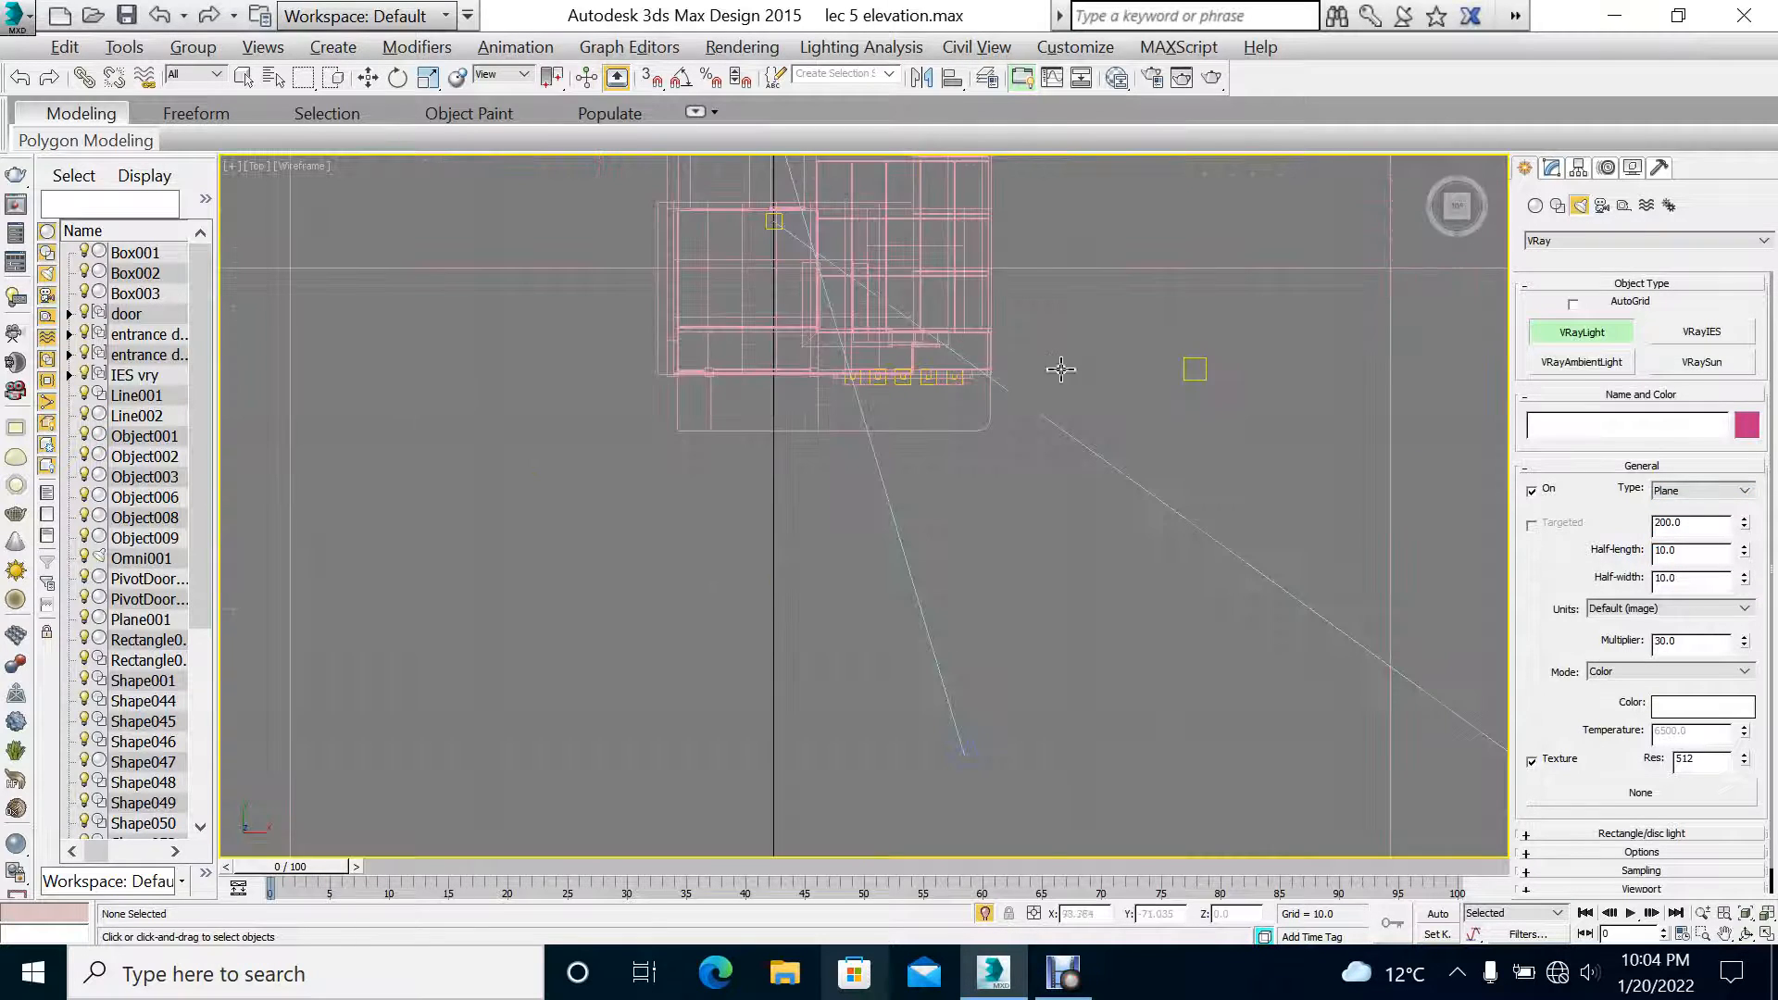
pyautogui.moveTo(1241, 338); pyautogui.dragTo(1032, 454, button='middle')
pyautogui.click(1551, 169)
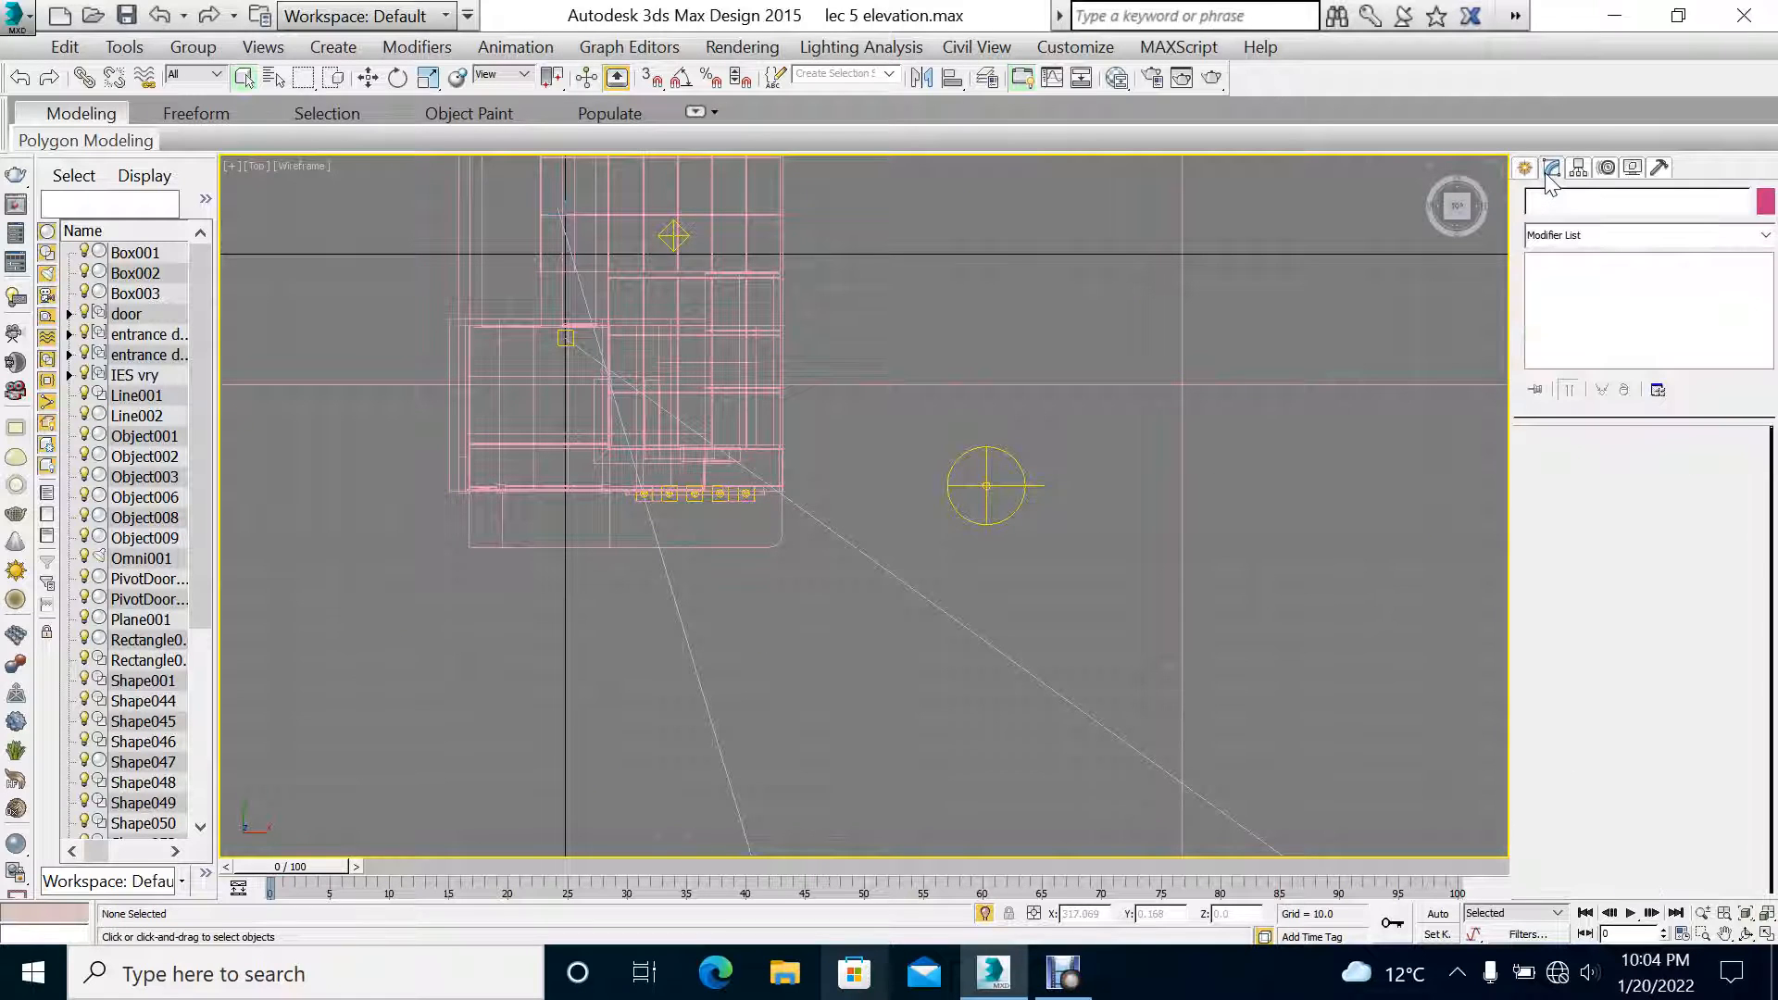
pyautogui.click(1526, 169)
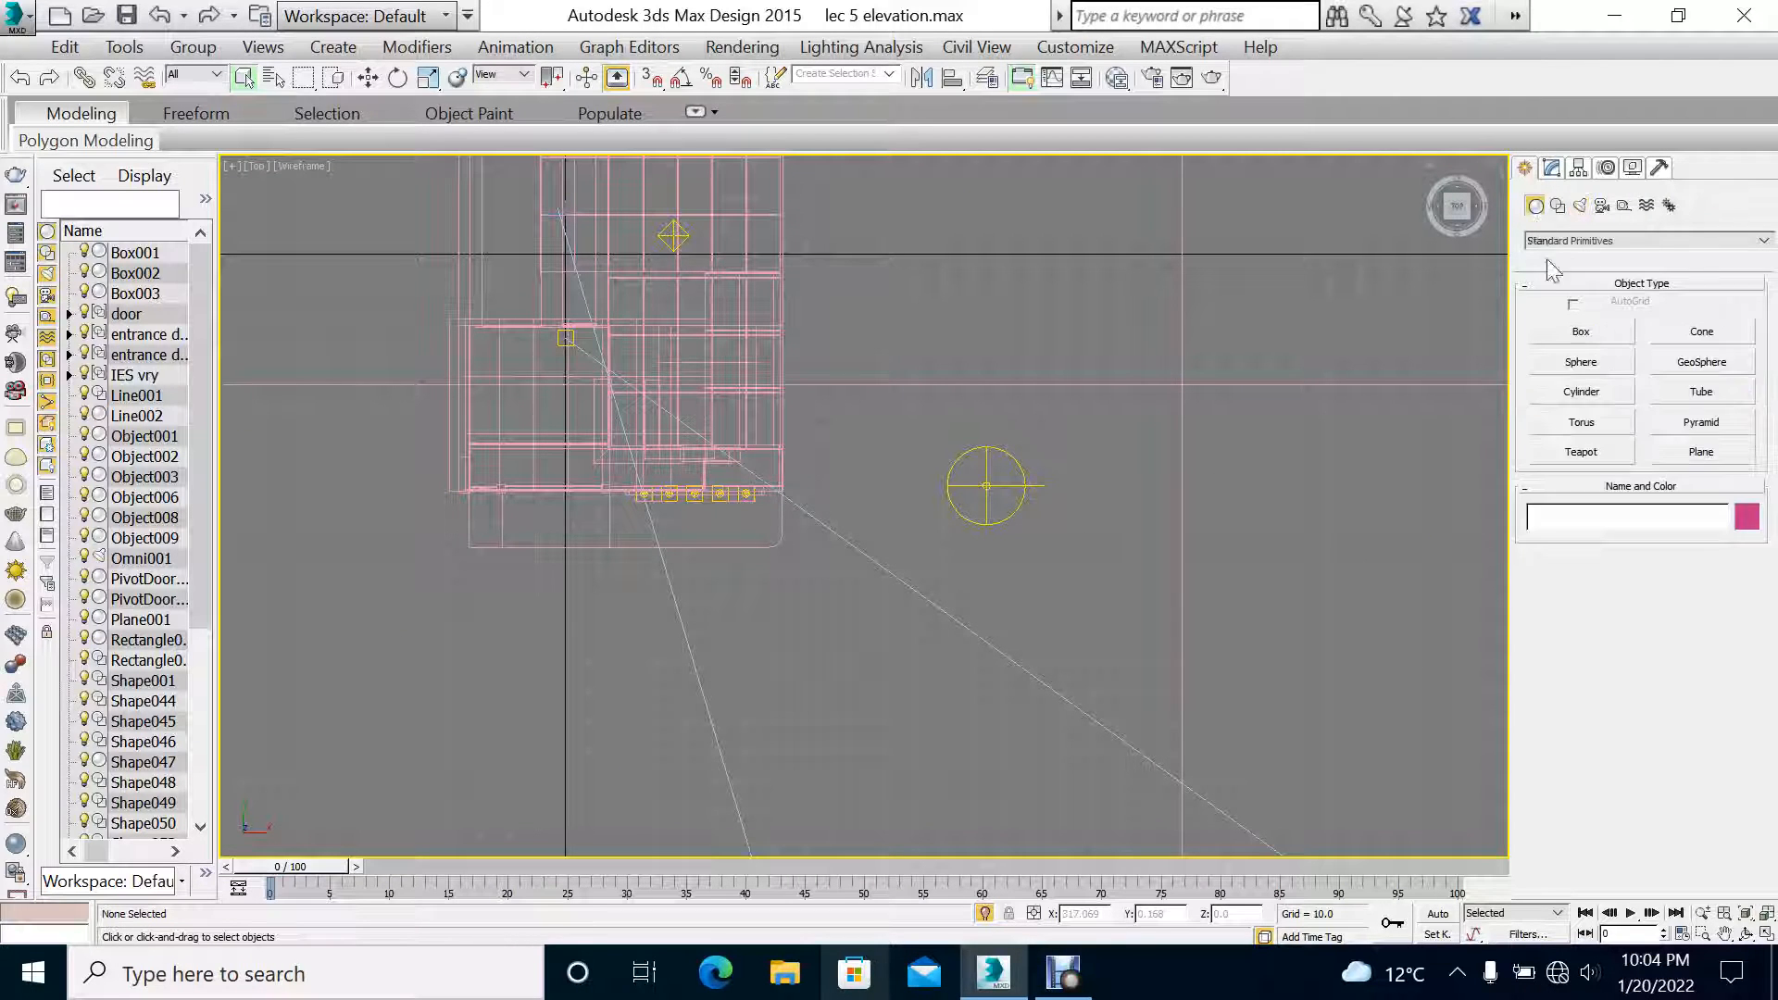
pyautogui.click(1581, 332)
pyautogui.scroll(3, 815, 511)
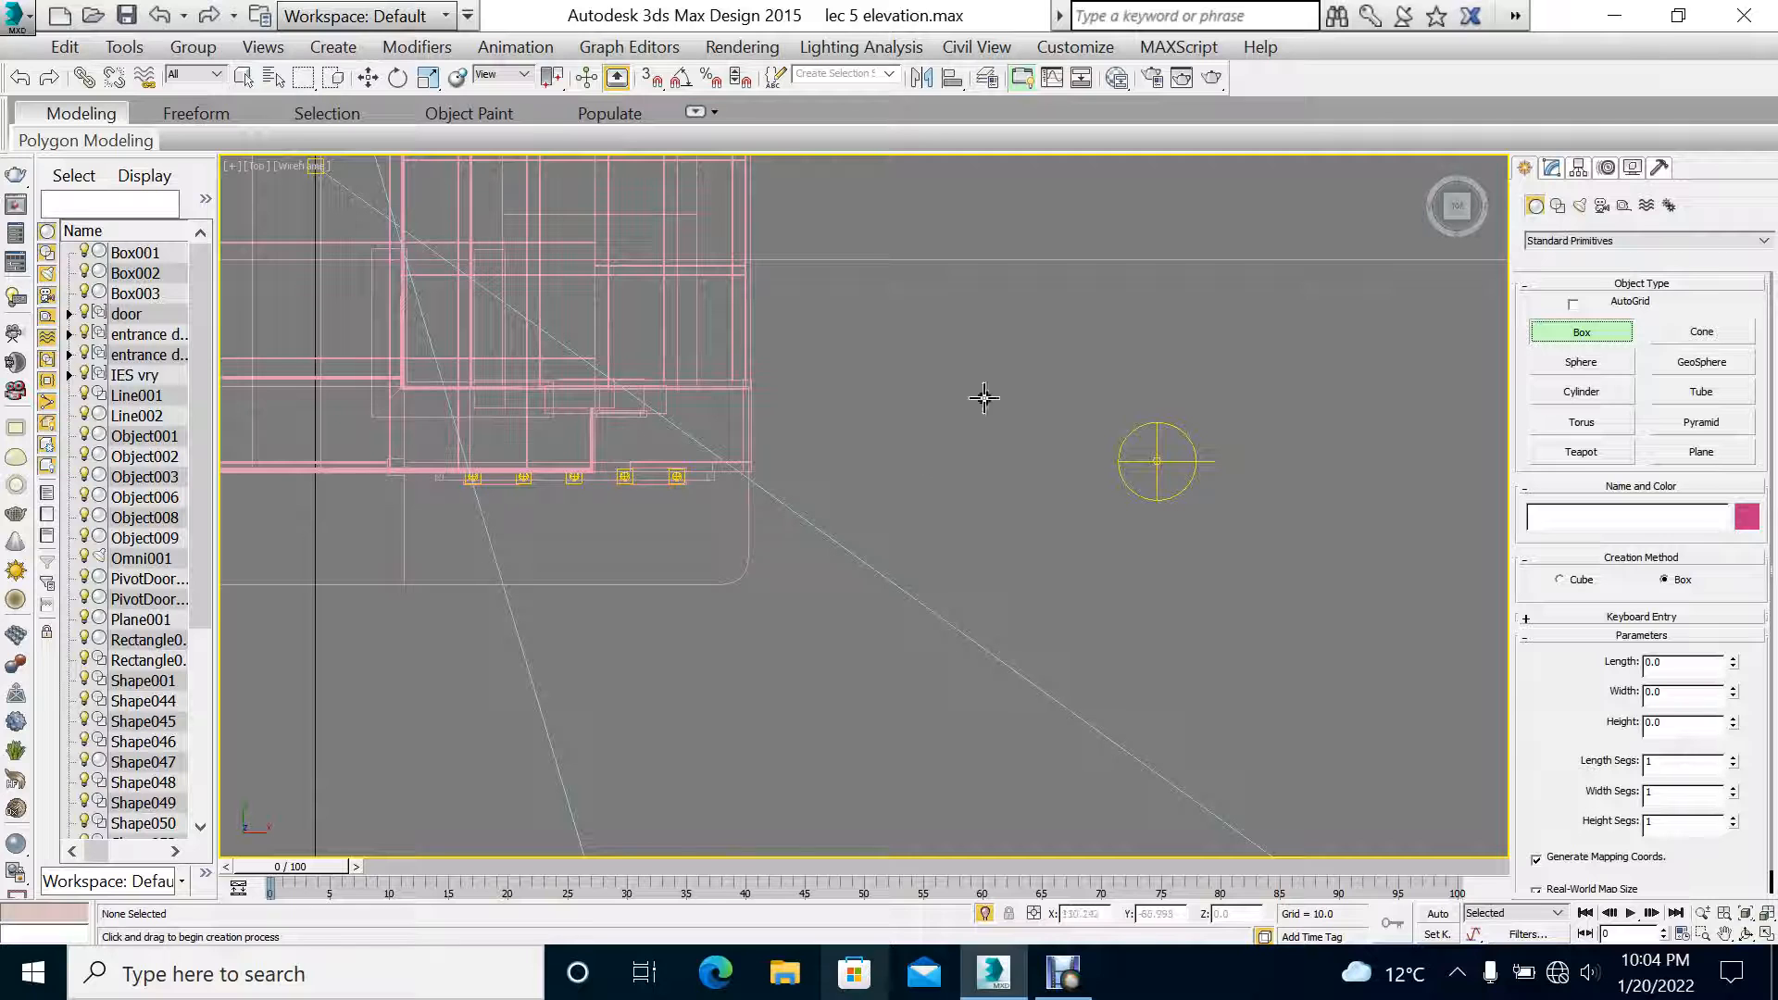
pyautogui.moveTo(964, 383); pyautogui.dragTo(1088, 504)
pyautogui.click(1084, 350)
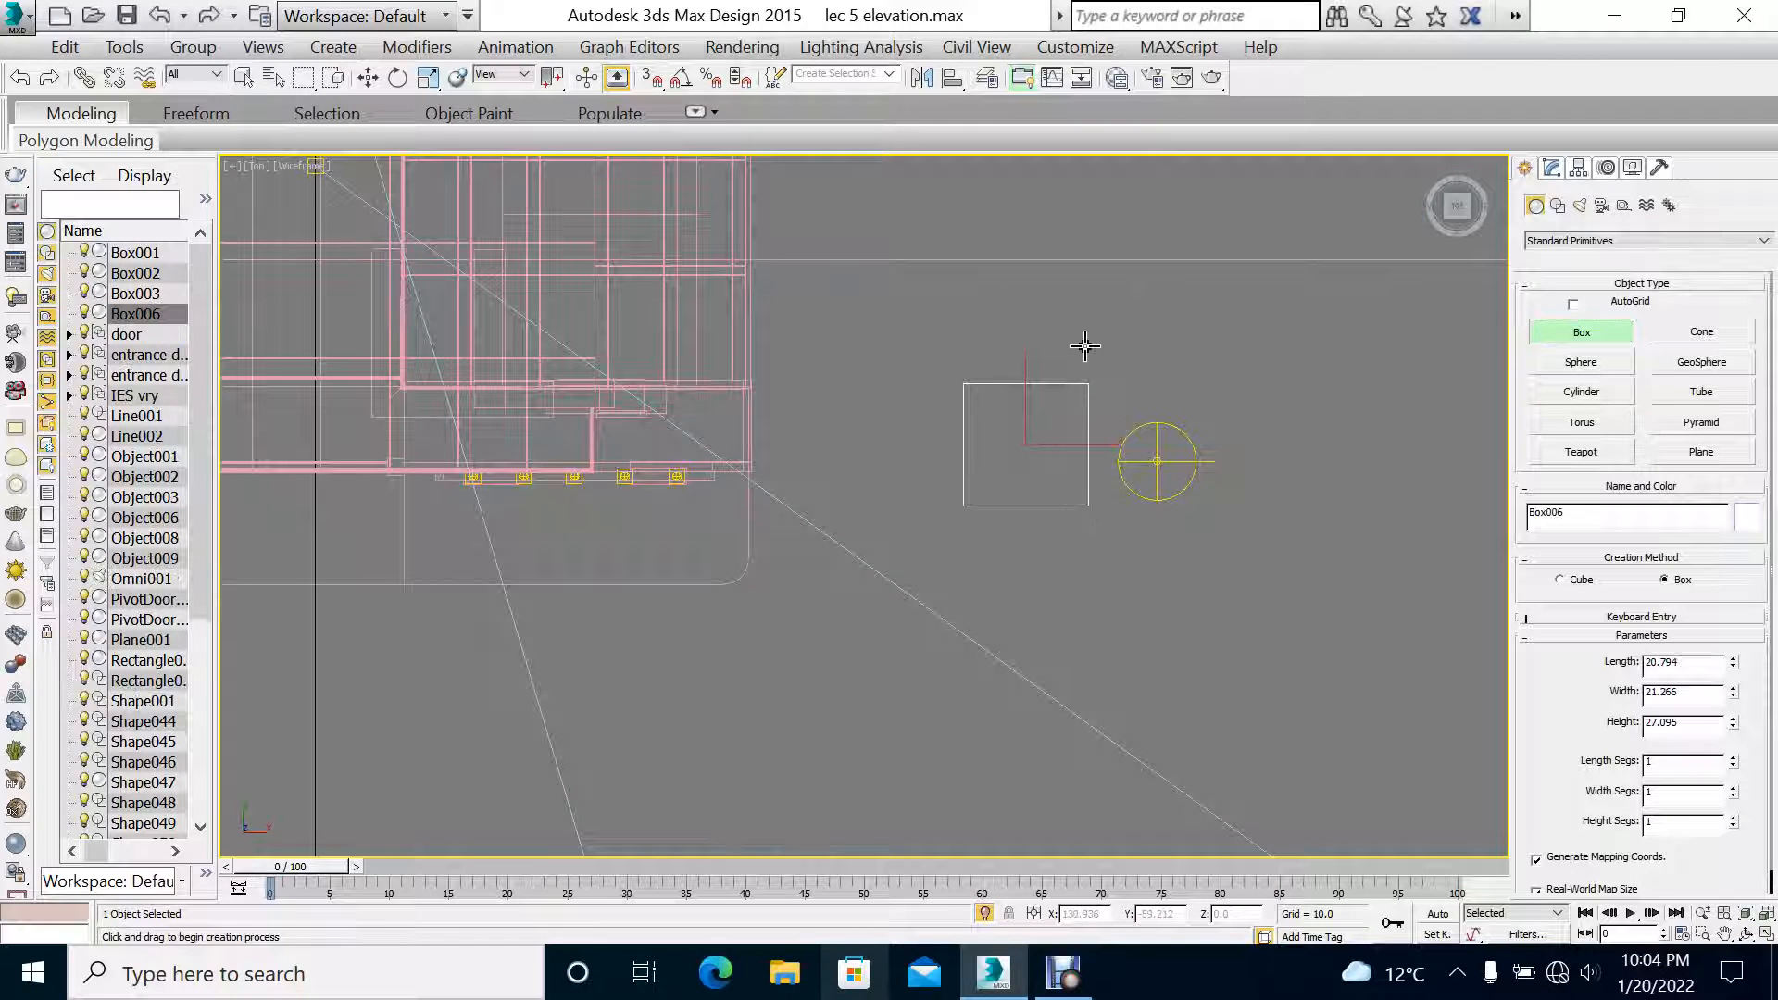
# Step: Isolate the new box and show it in the Perspective view
pyautogui.hotkey('alt', 'w')
pyautogui.middleClick(1258, 296)
pyautogui.hotkey('alt', 'w')
pyautogui.scroll(-2, 1294, 448)
pyautogui.moveTo(1294, 448); pyautogui.dragTo(862, 441, button='middle')
pyautogui.scroll(3, 1138, 477)
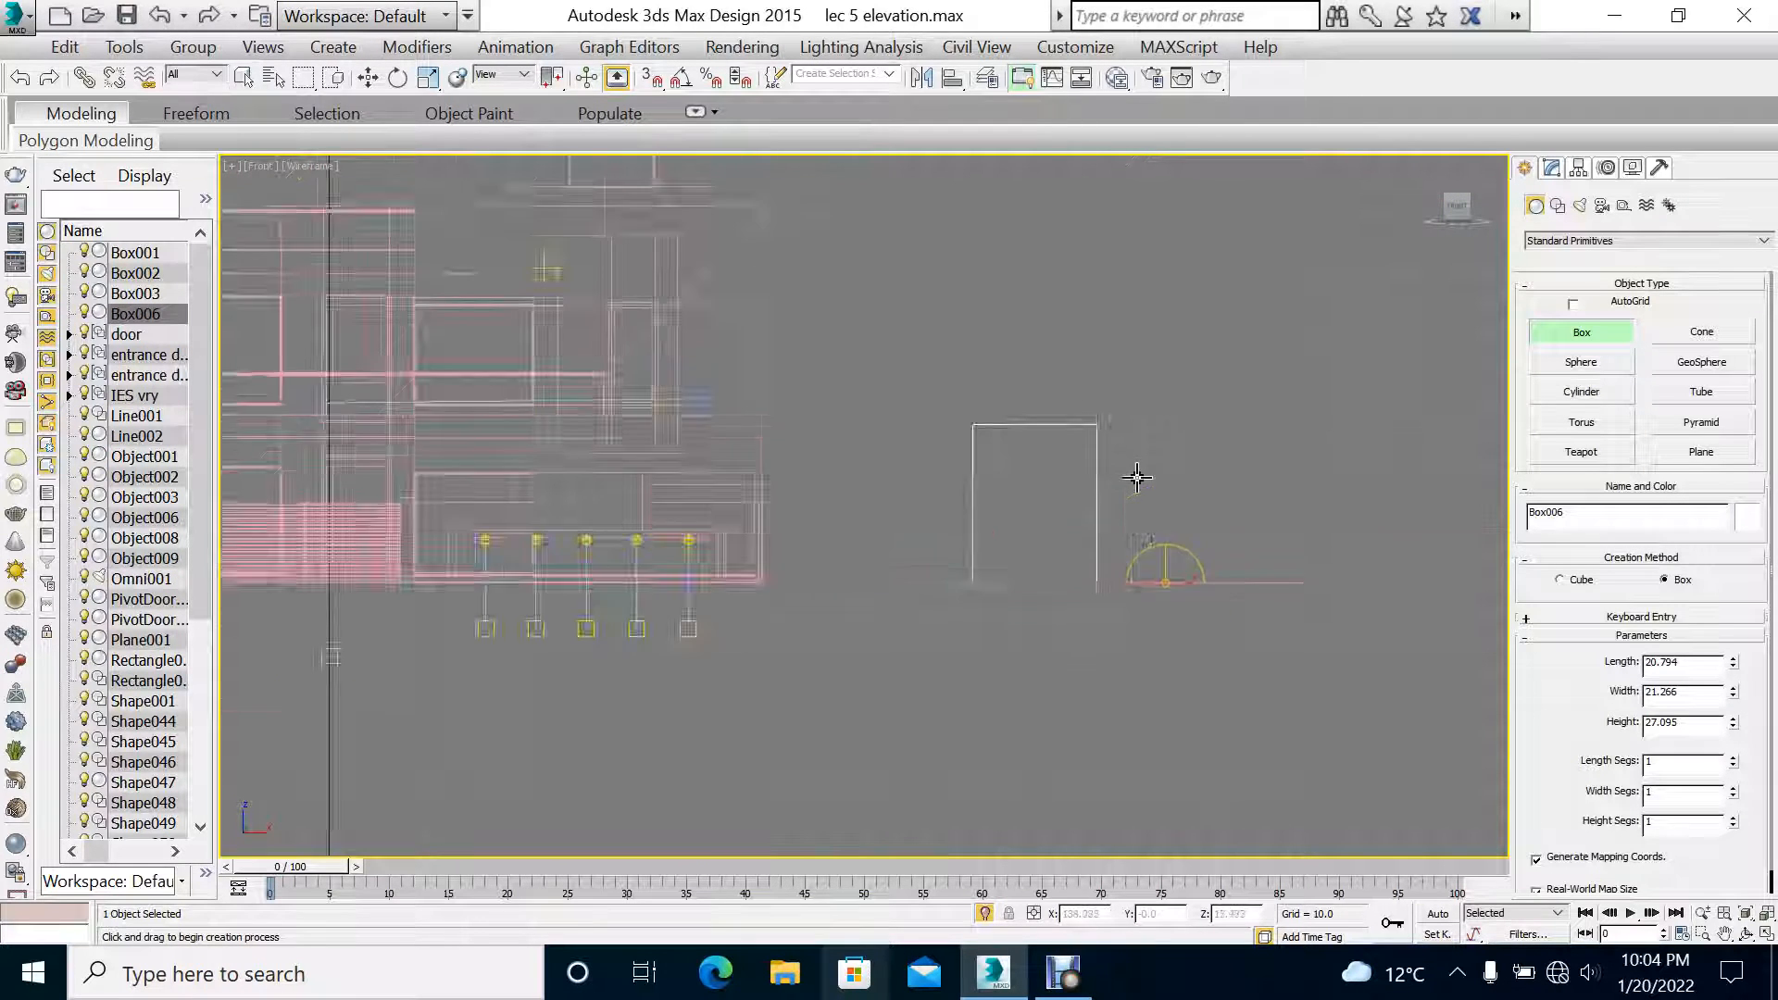
pyautogui.hotkey('alt', 'w')
pyautogui.middleClick(1255, 689)
pyautogui.hotkey('alt', 'q')
pyautogui.hotkey('alt', 'w')
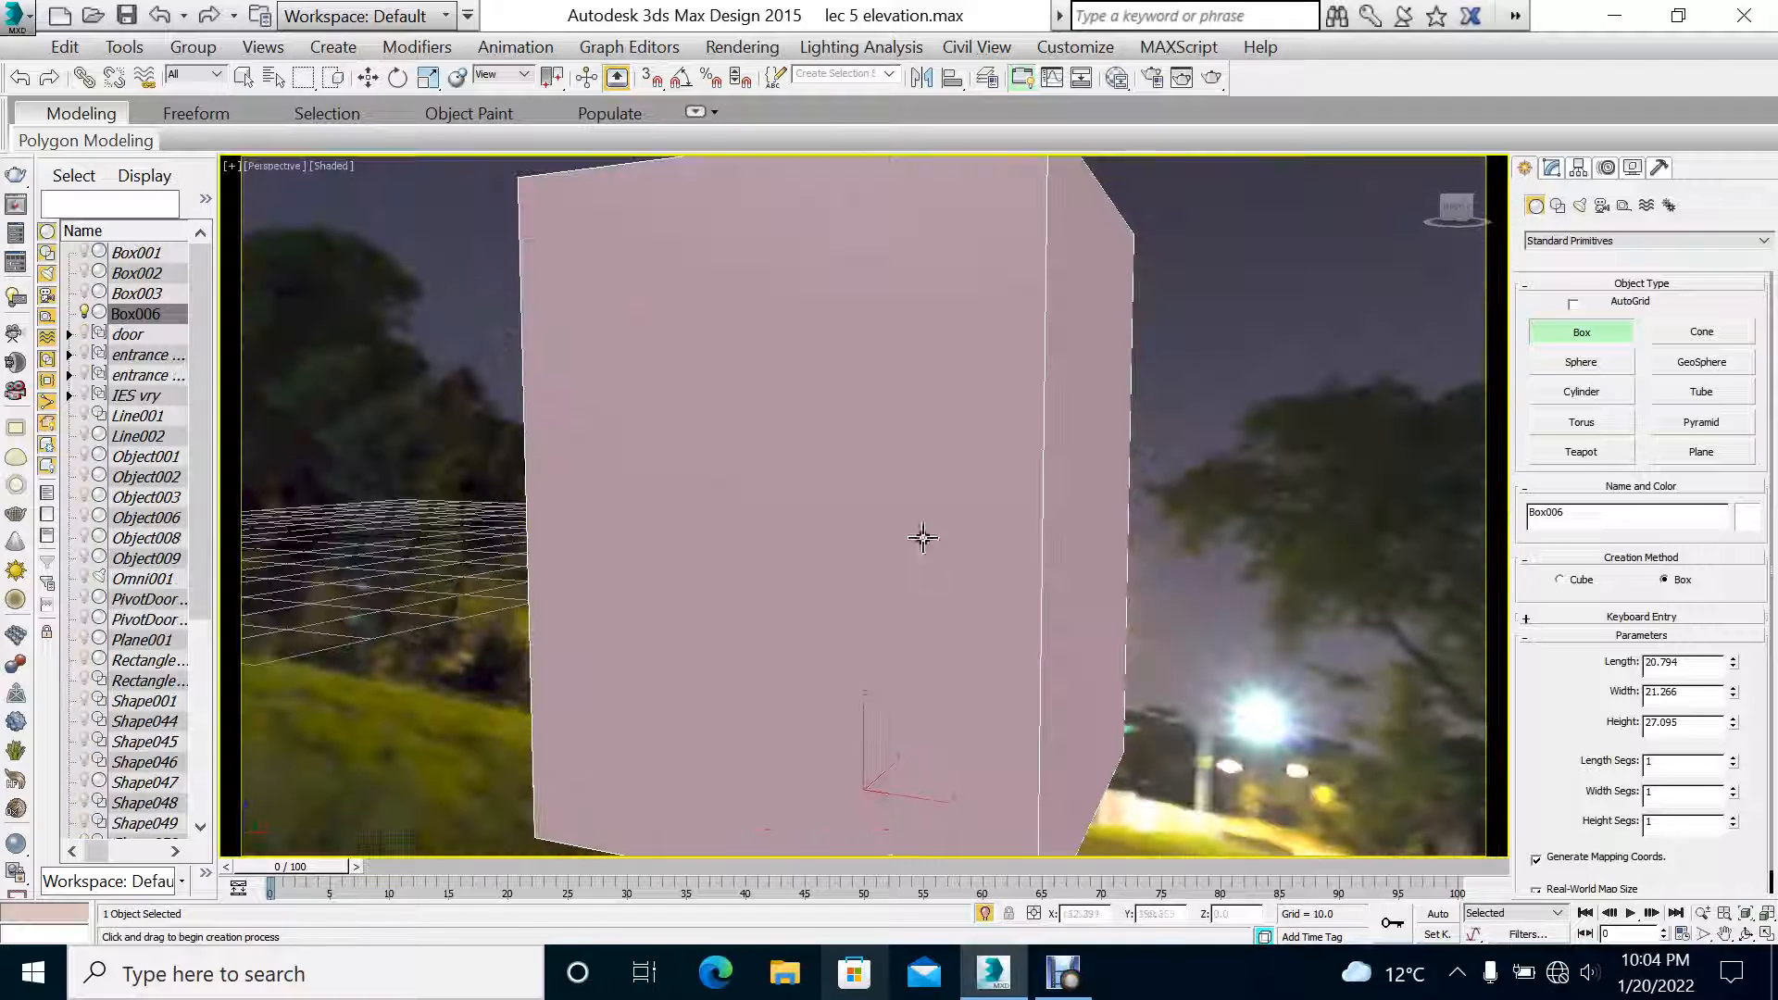
# Step: Set the Perspective viewport to look through the VRayCam001 camera
pyautogui.click(257, 167)
pyautogui.moveTo(294, 189)
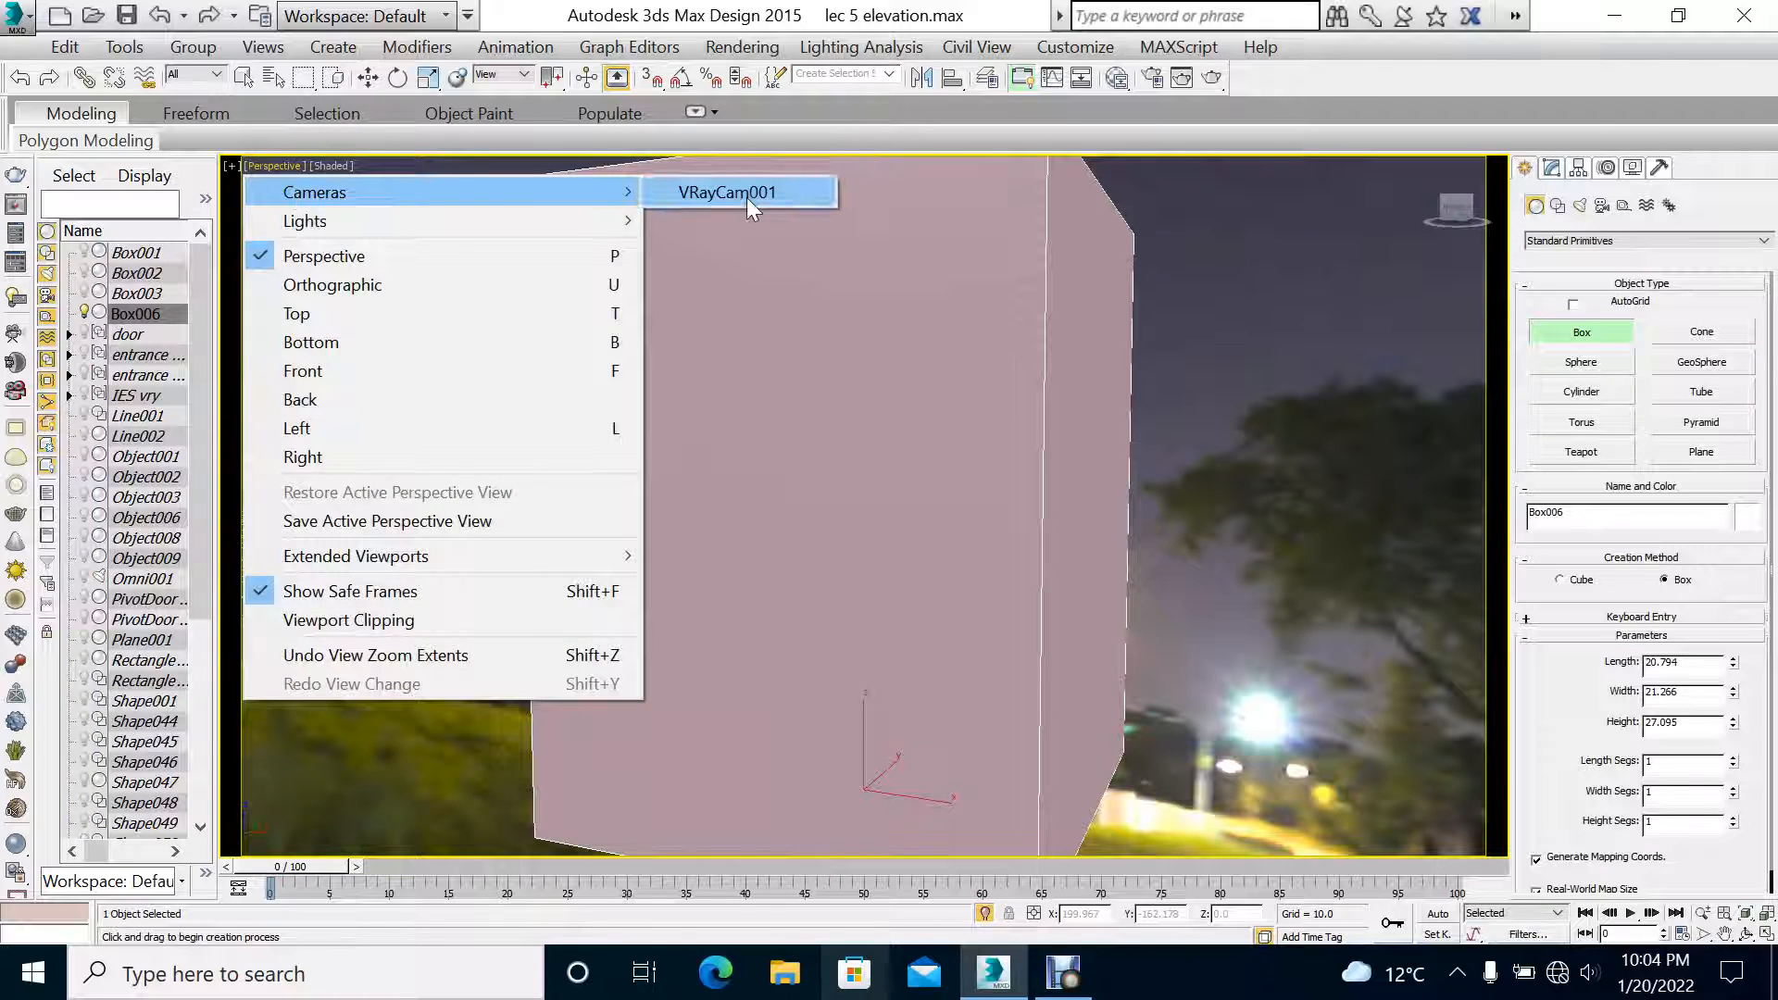
pyautogui.click(748, 194)
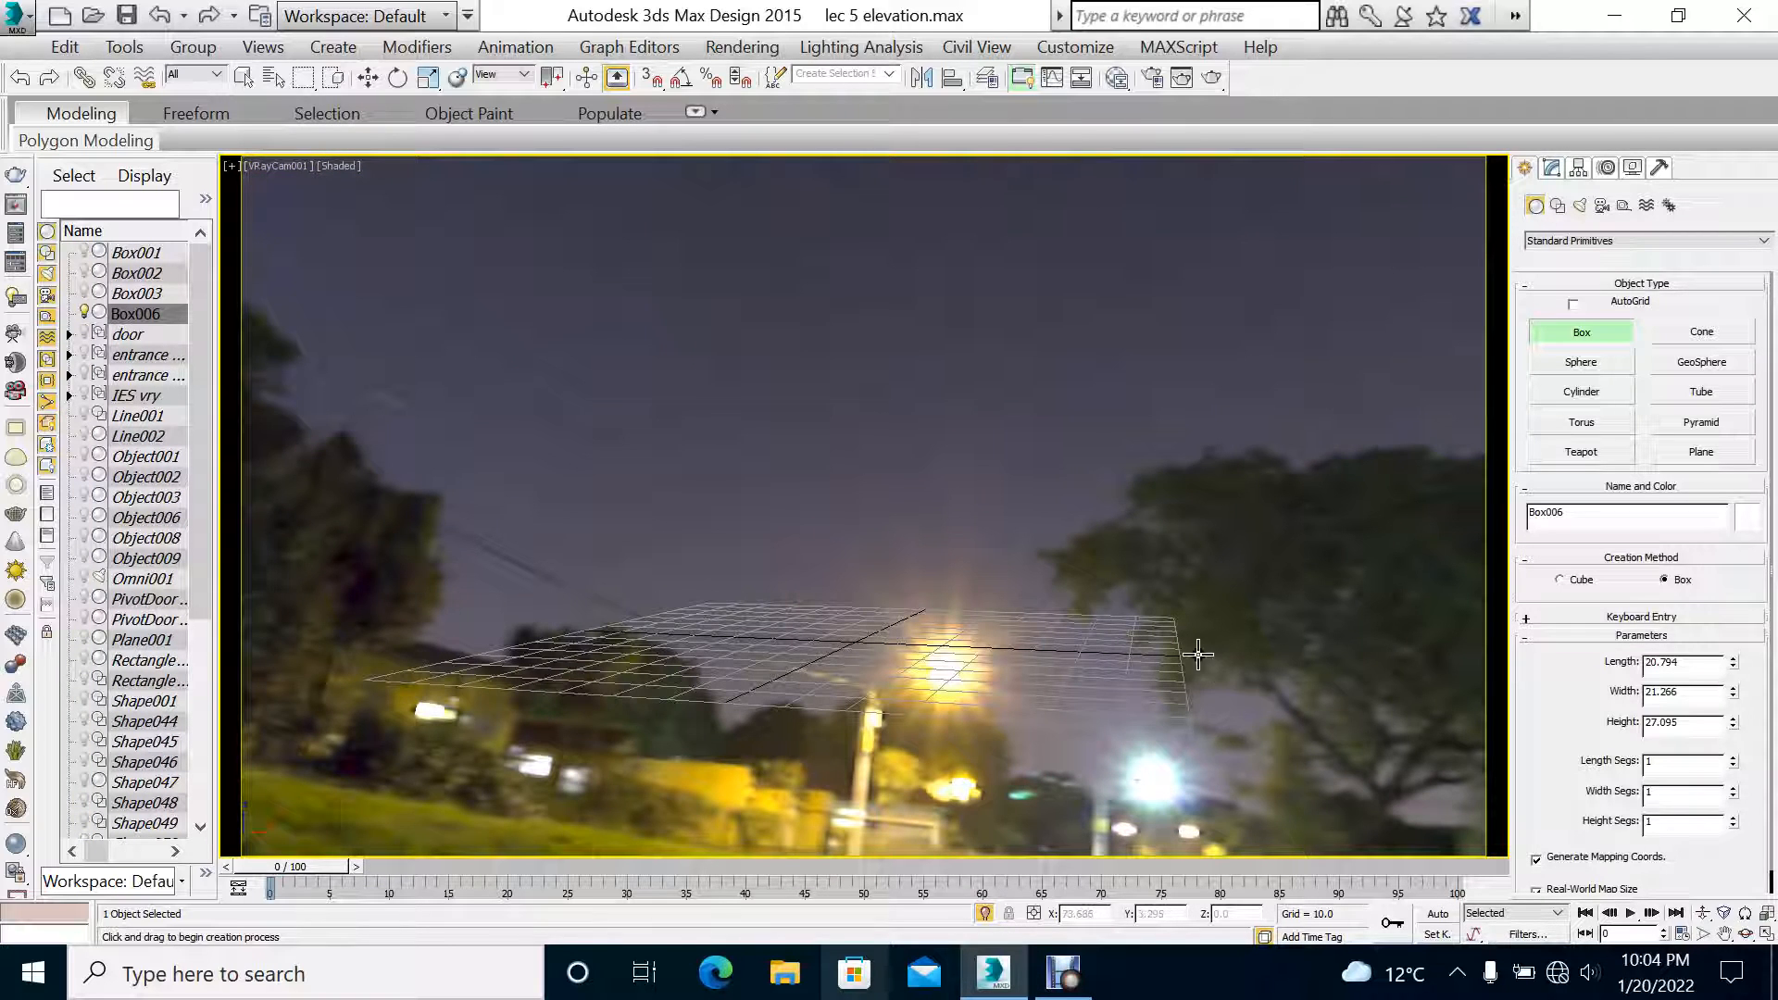
# Step: Unhide all objects and show the whole scene with its camera in the Top view
pyautogui.hotkey('alt', 'w')
pyautogui.rightClick(676, 398)
pyautogui.hotkey('alt', 'w')
pyautogui.rightClick(821, 375)
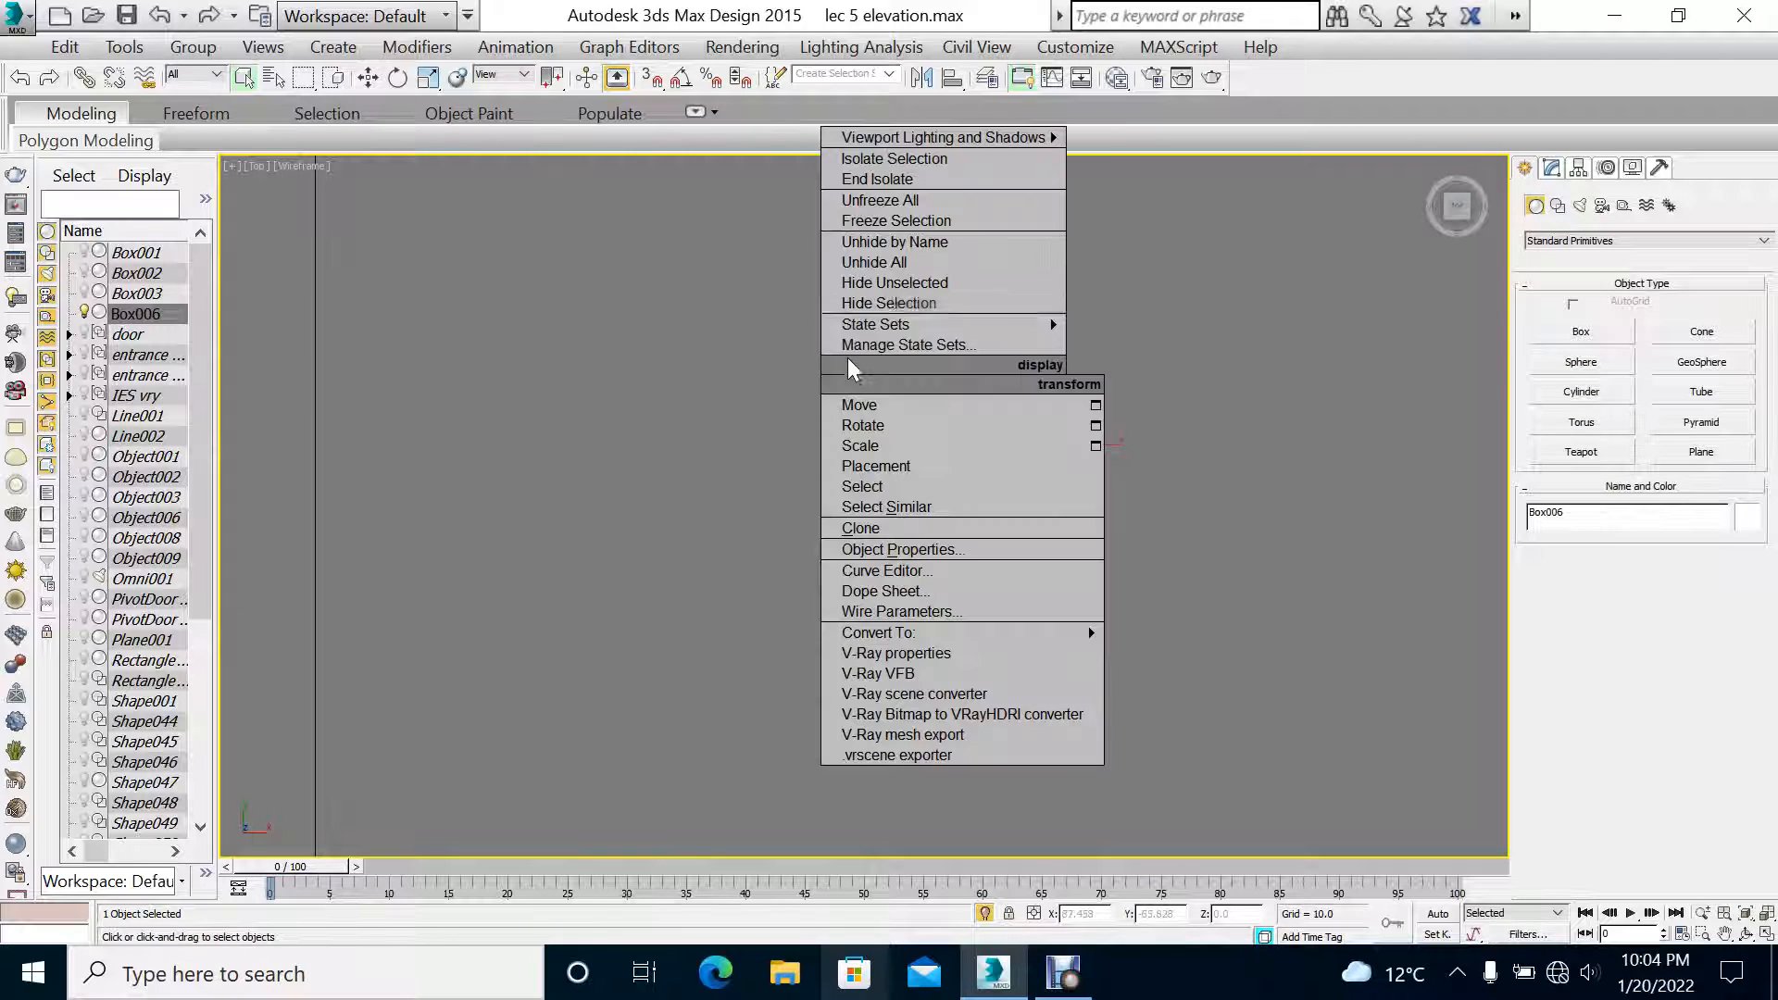
pyautogui.click(880, 269)
pyautogui.scroll(-5, 770, 402)
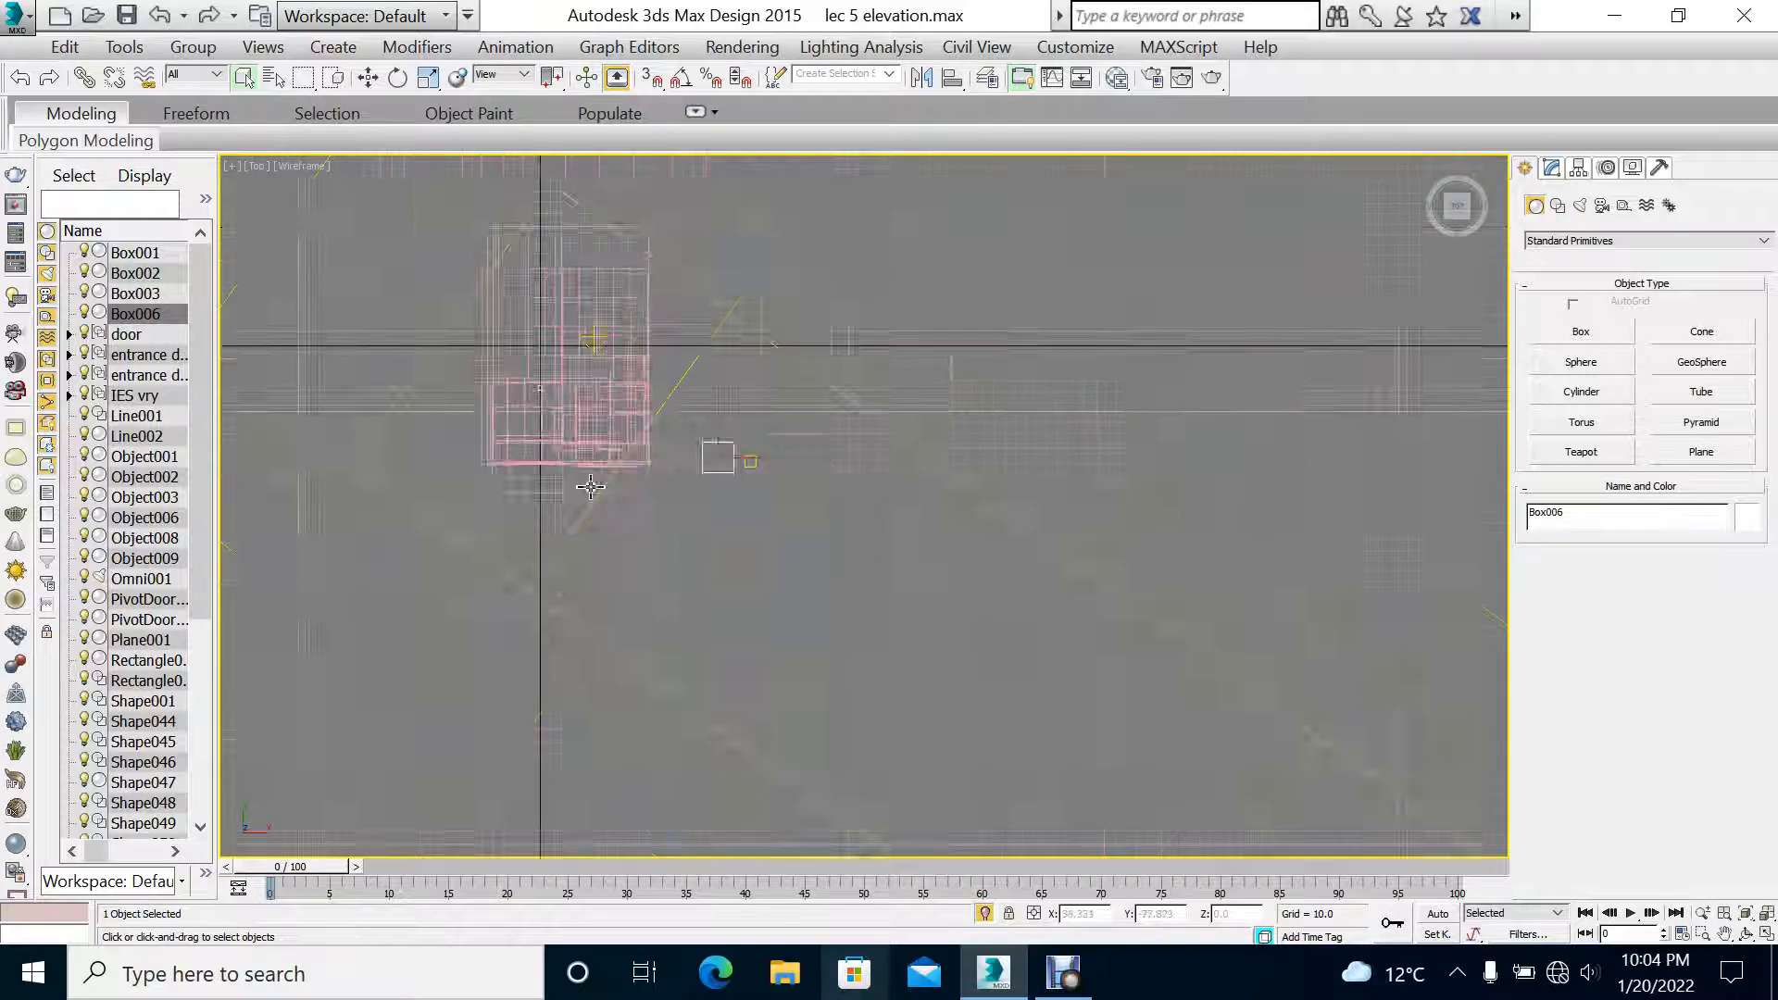
pyautogui.moveTo(679, 593); pyautogui.dragTo(703, 521, button='middle')
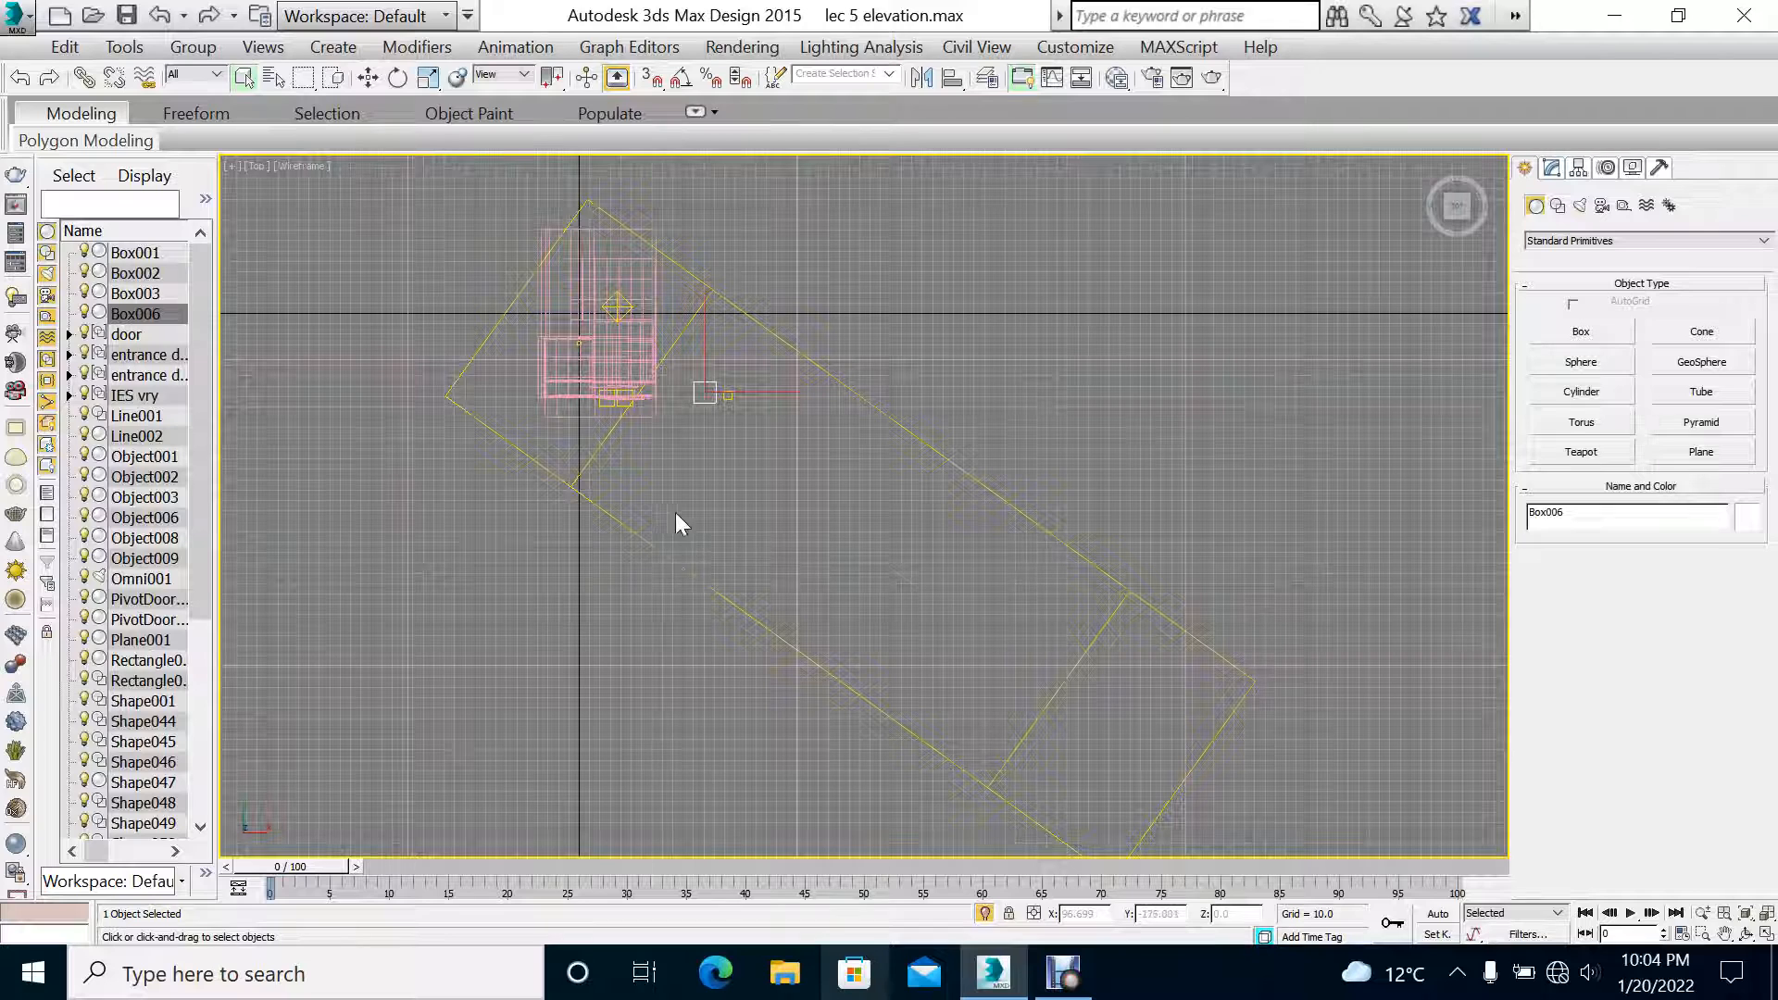
# Step: Isolate the VRayCam001 camera with its target and group them under the name "cam"
pyautogui.moveTo(671, 510); pyautogui.dragTo(598, 563)
pyautogui.hotkey('alt', 'q')
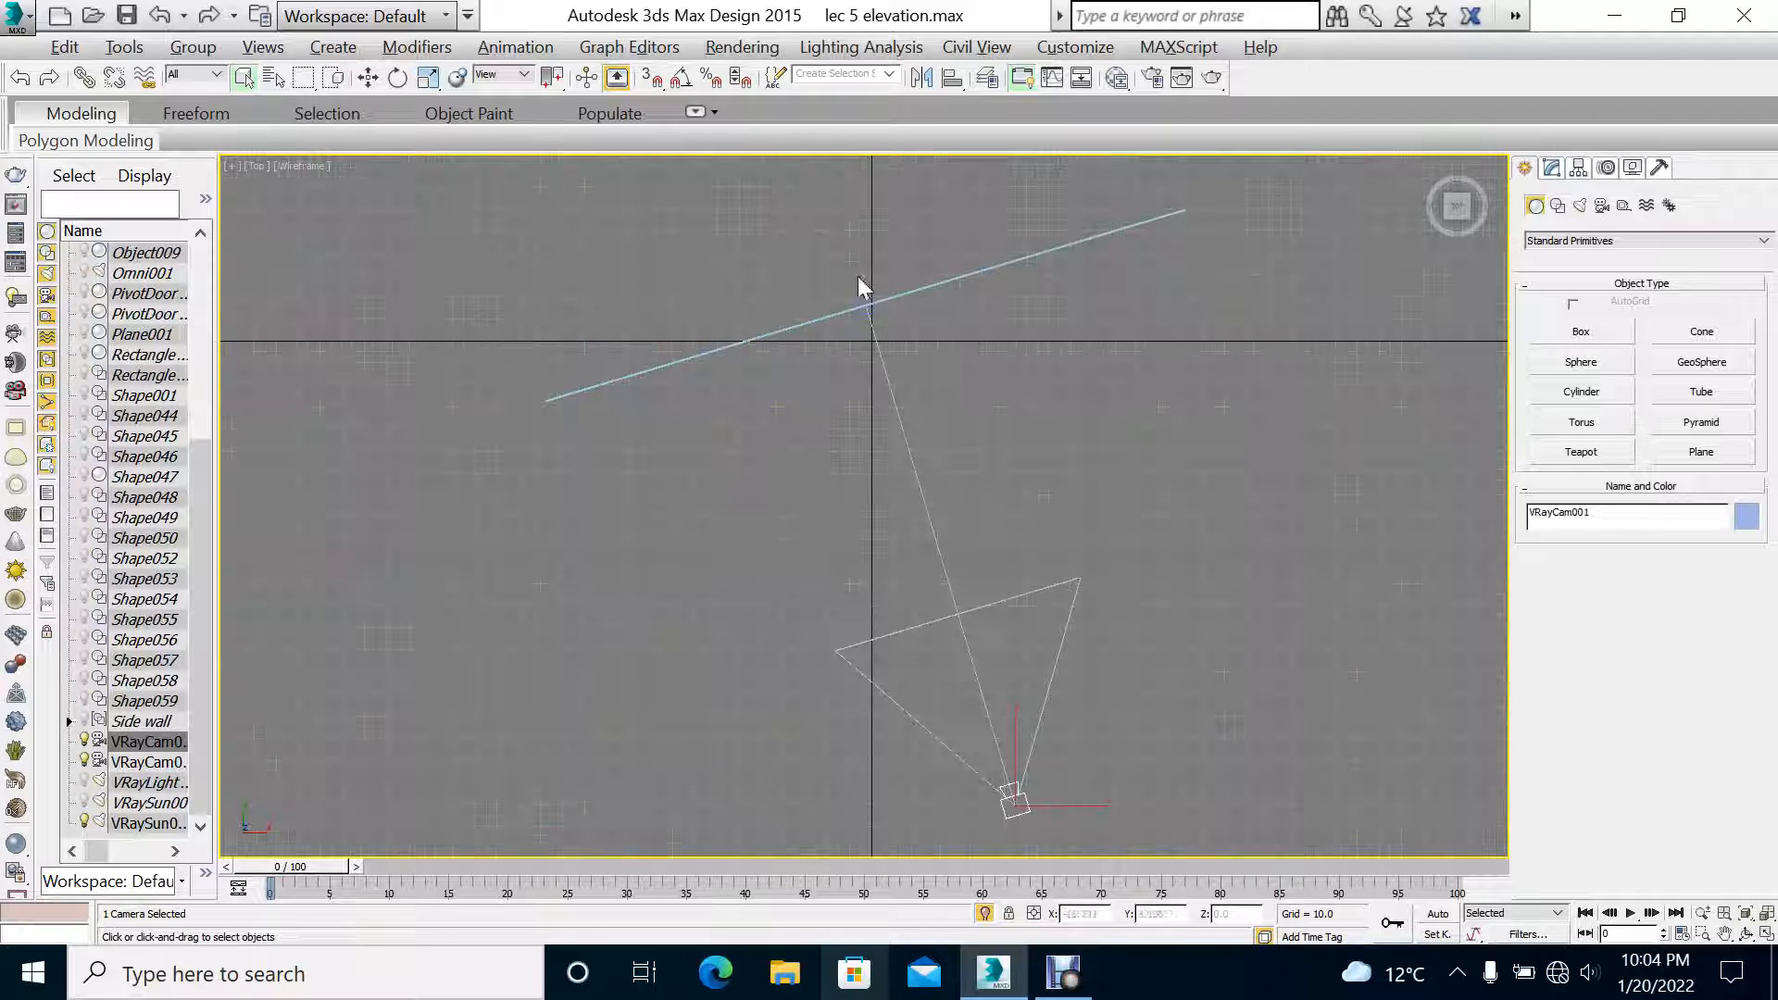
pyautogui.click(183, 52)
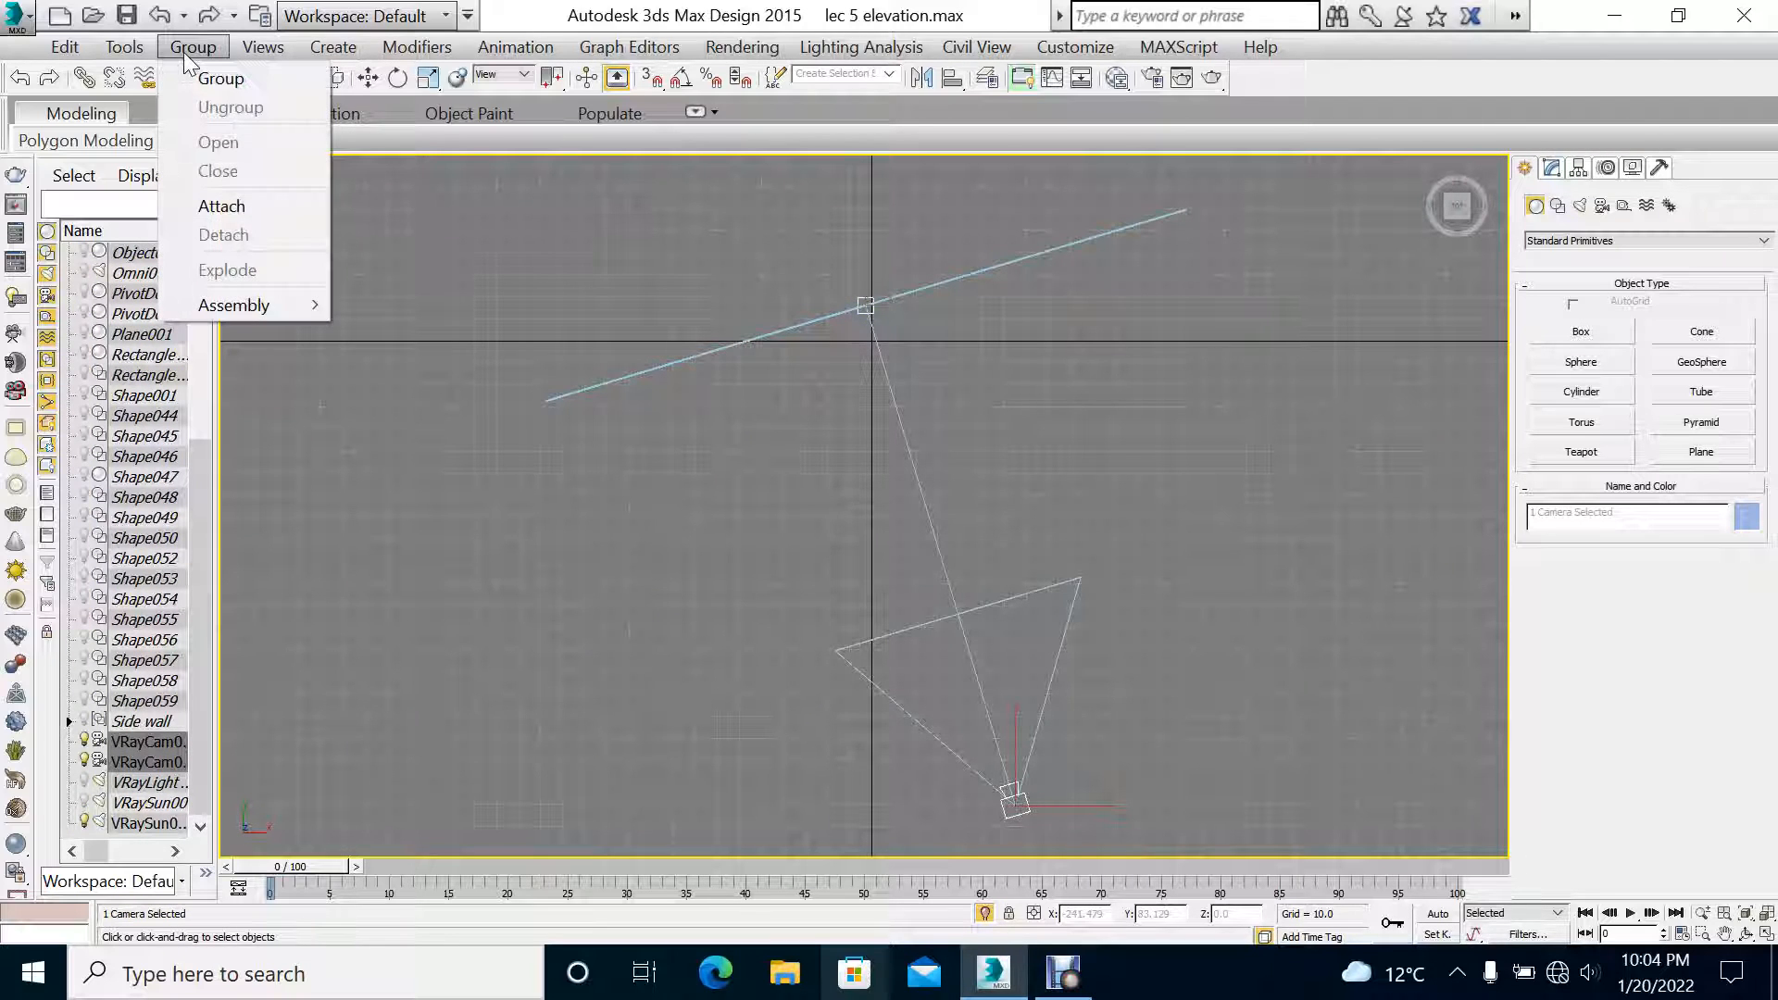
pyautogui.click(200, 76)
pyautogui.write('cam')
pyautogui.press('Return')
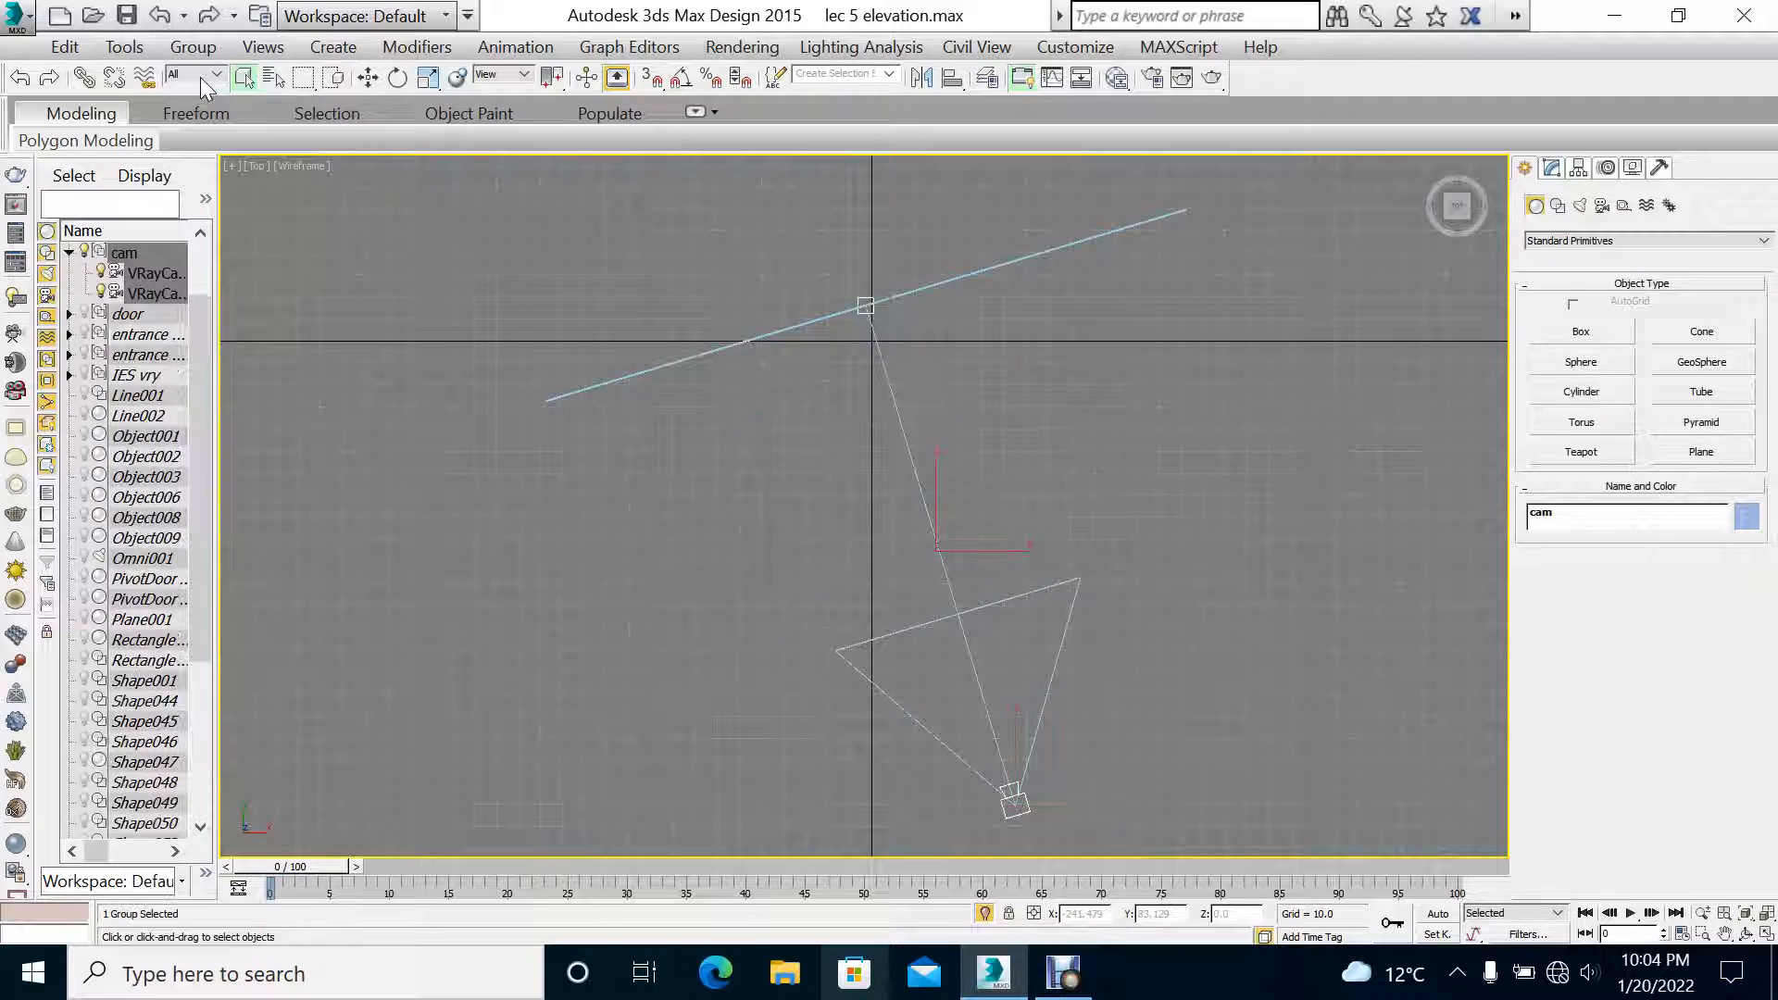
# Step: Clone the cam group once about 250 units along X from the original in the Top view
pyautogui.click(368, 78)
pyautogui.scroll(-3, 954, 555)
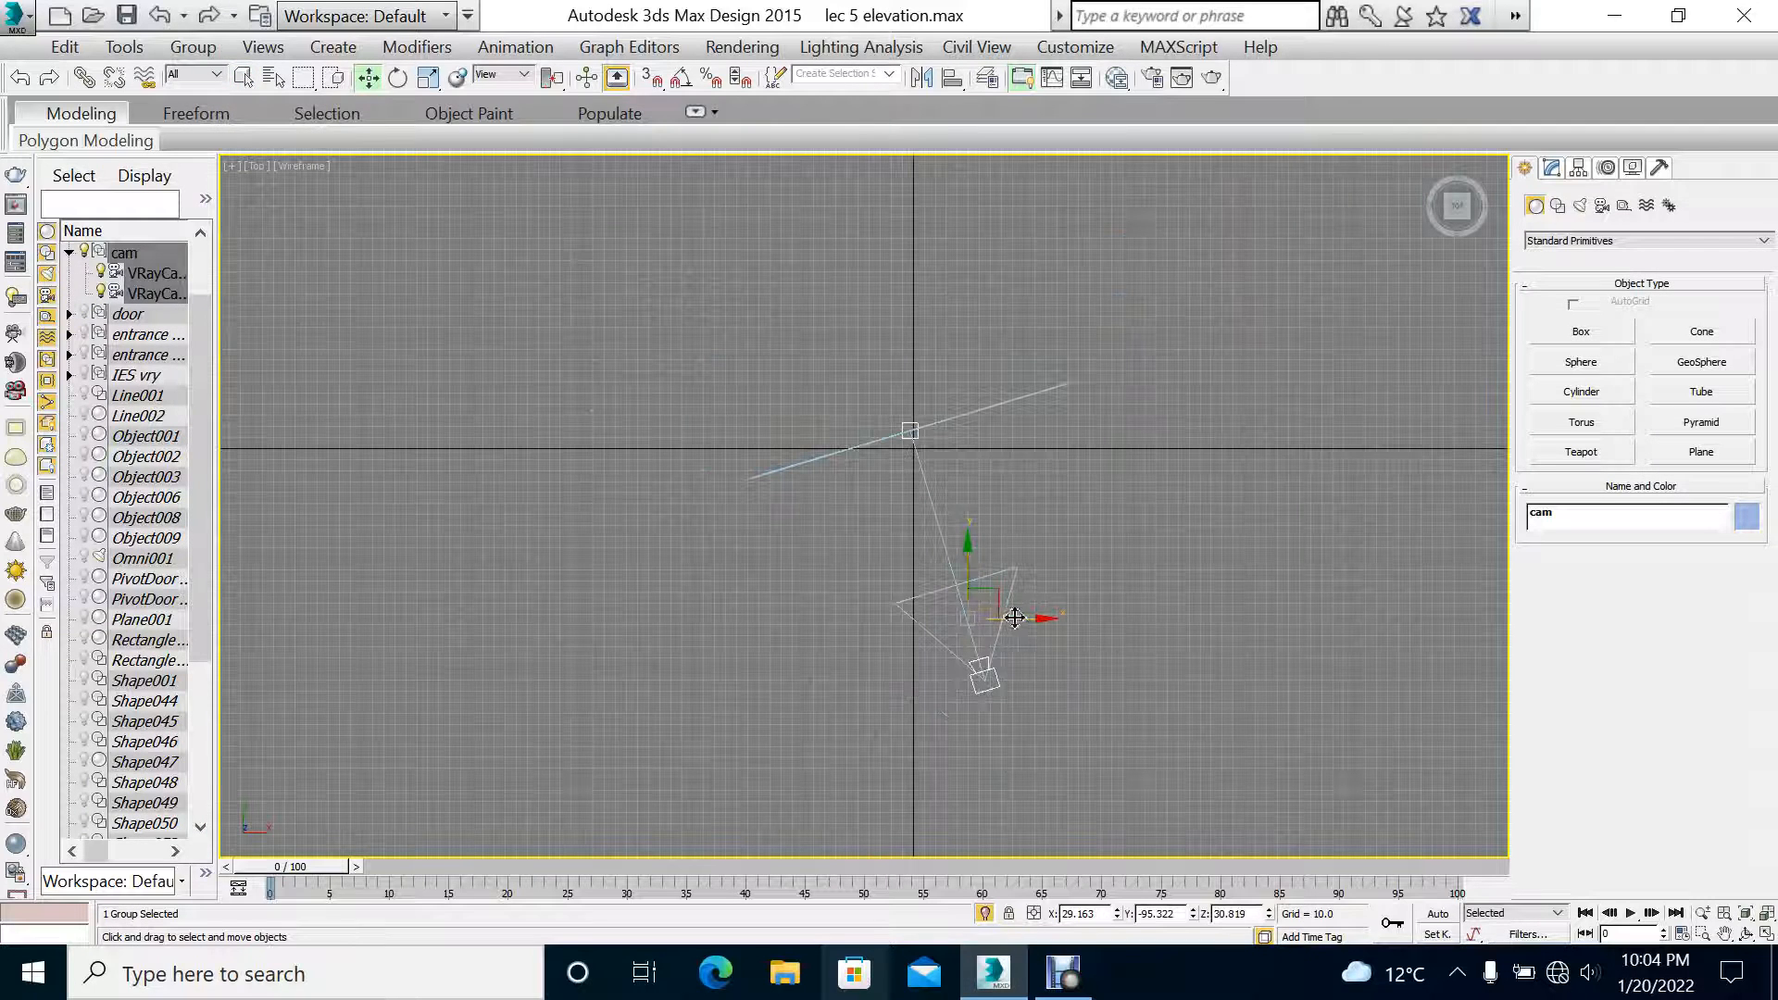
pyautogui.keyDown('shift'); pyautogui.moveTo(1024, 619); pyautogui.dragTo(1469, 618); pyautogui.keyUp('shift')
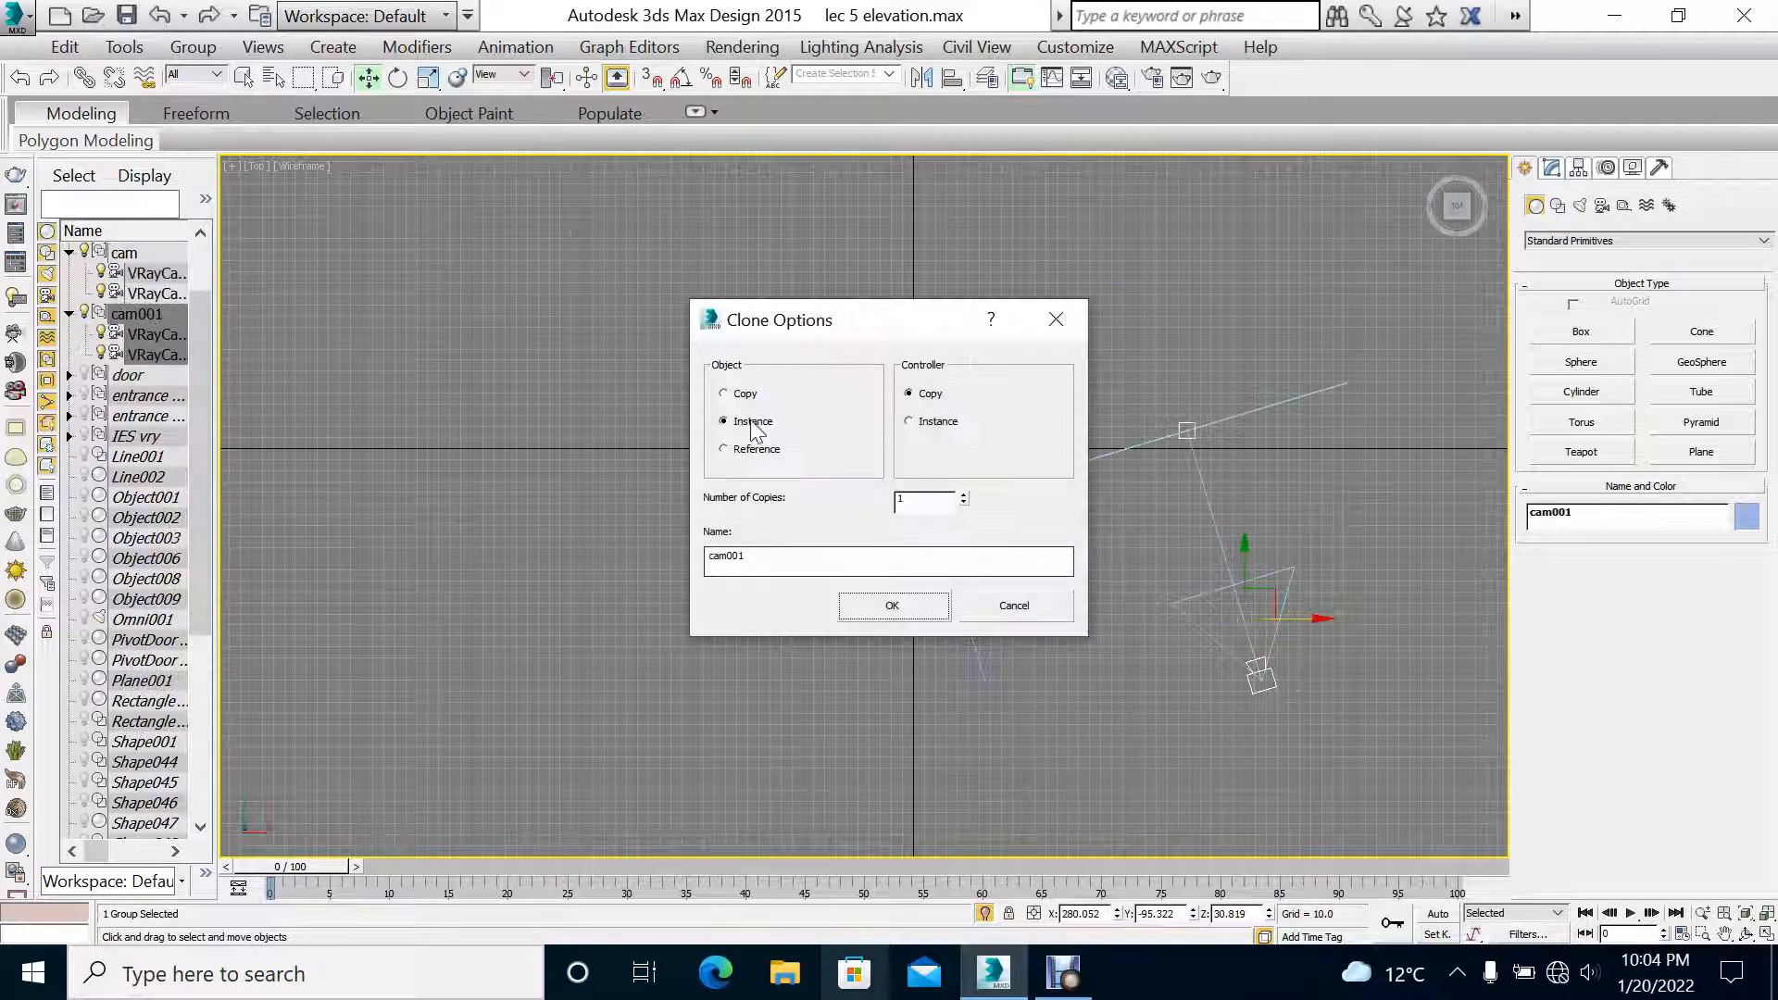
pyautogui.click(746, 409)
pyautogui.click(889, 607)
# Step: Unhide all objects and move the Box006 box along X until it stands in front of the cloned camera
pyautogui.rightClick(689, 463)
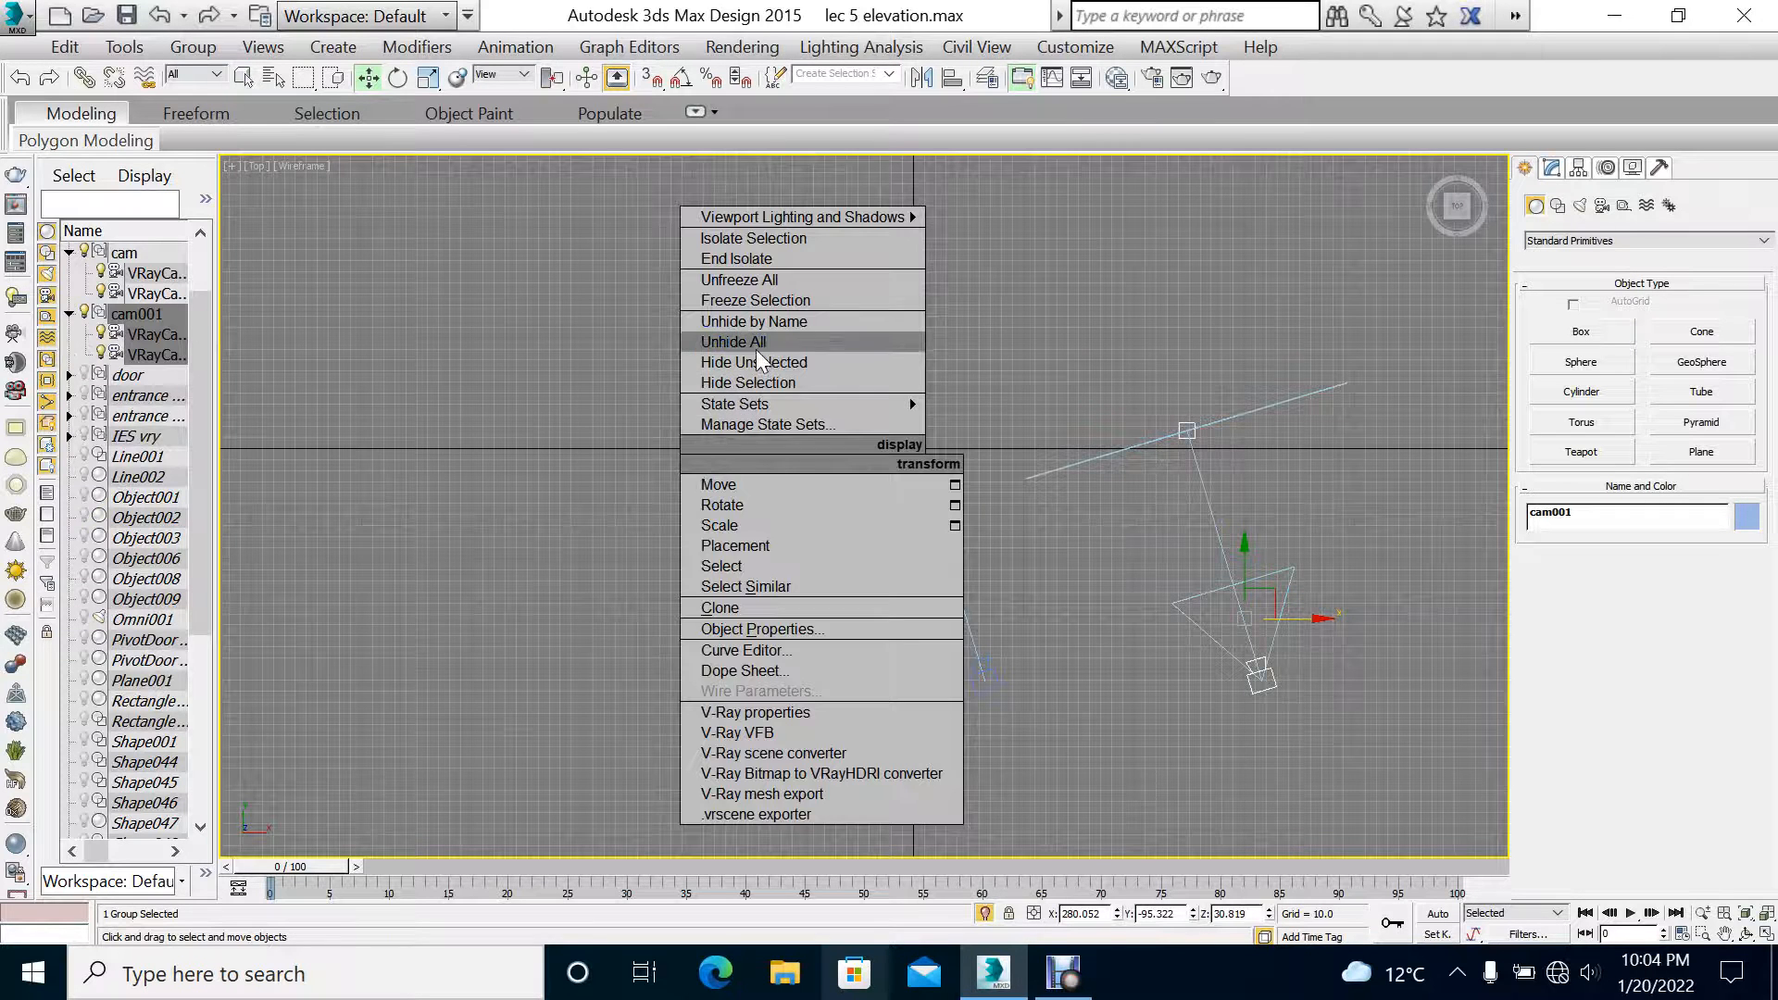
pyautogui.click(746, 342)
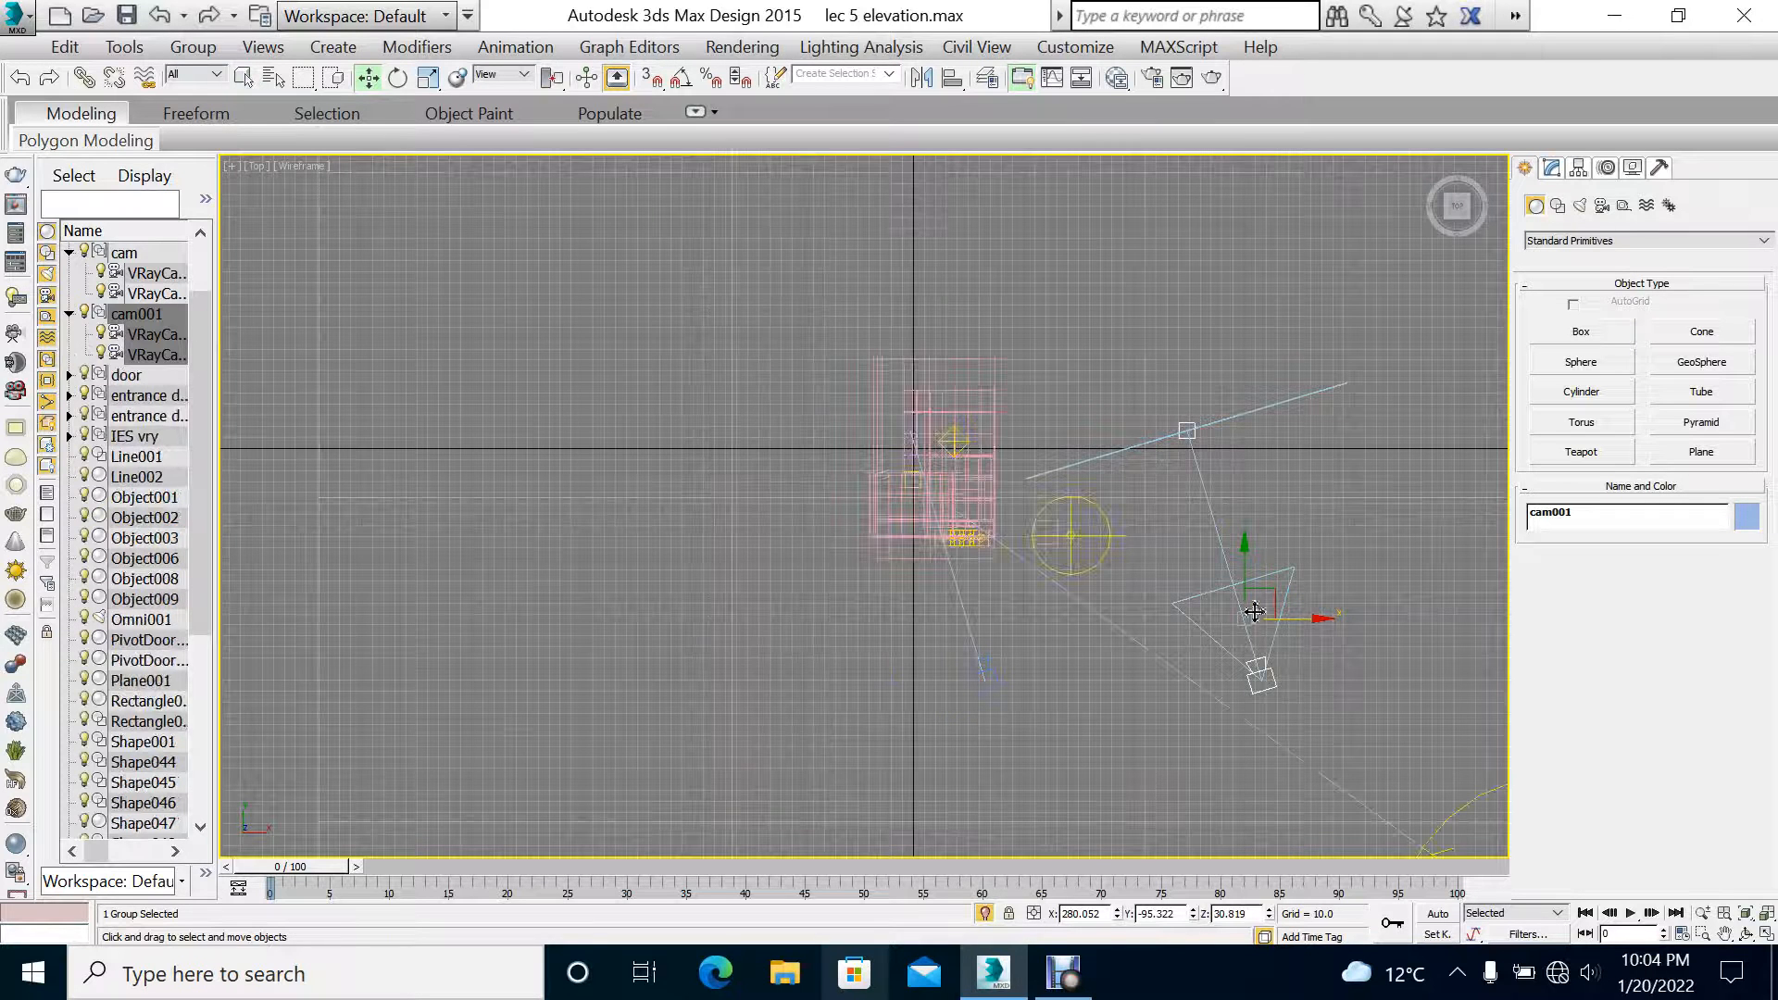
pyautogui.click(1055, 528)
pyautogui.moveTo(1105, 535); pyautogui.dragTo(1282, 534)
# Step: Switch the VRayCam001 viewport to look through the VRayCam002 camera and show it maximized
pyautogui.hotkey('alt', 'w')
pyautogui.rightClick(1381, 682)
pyautogui.hotkey('alt', 'w')
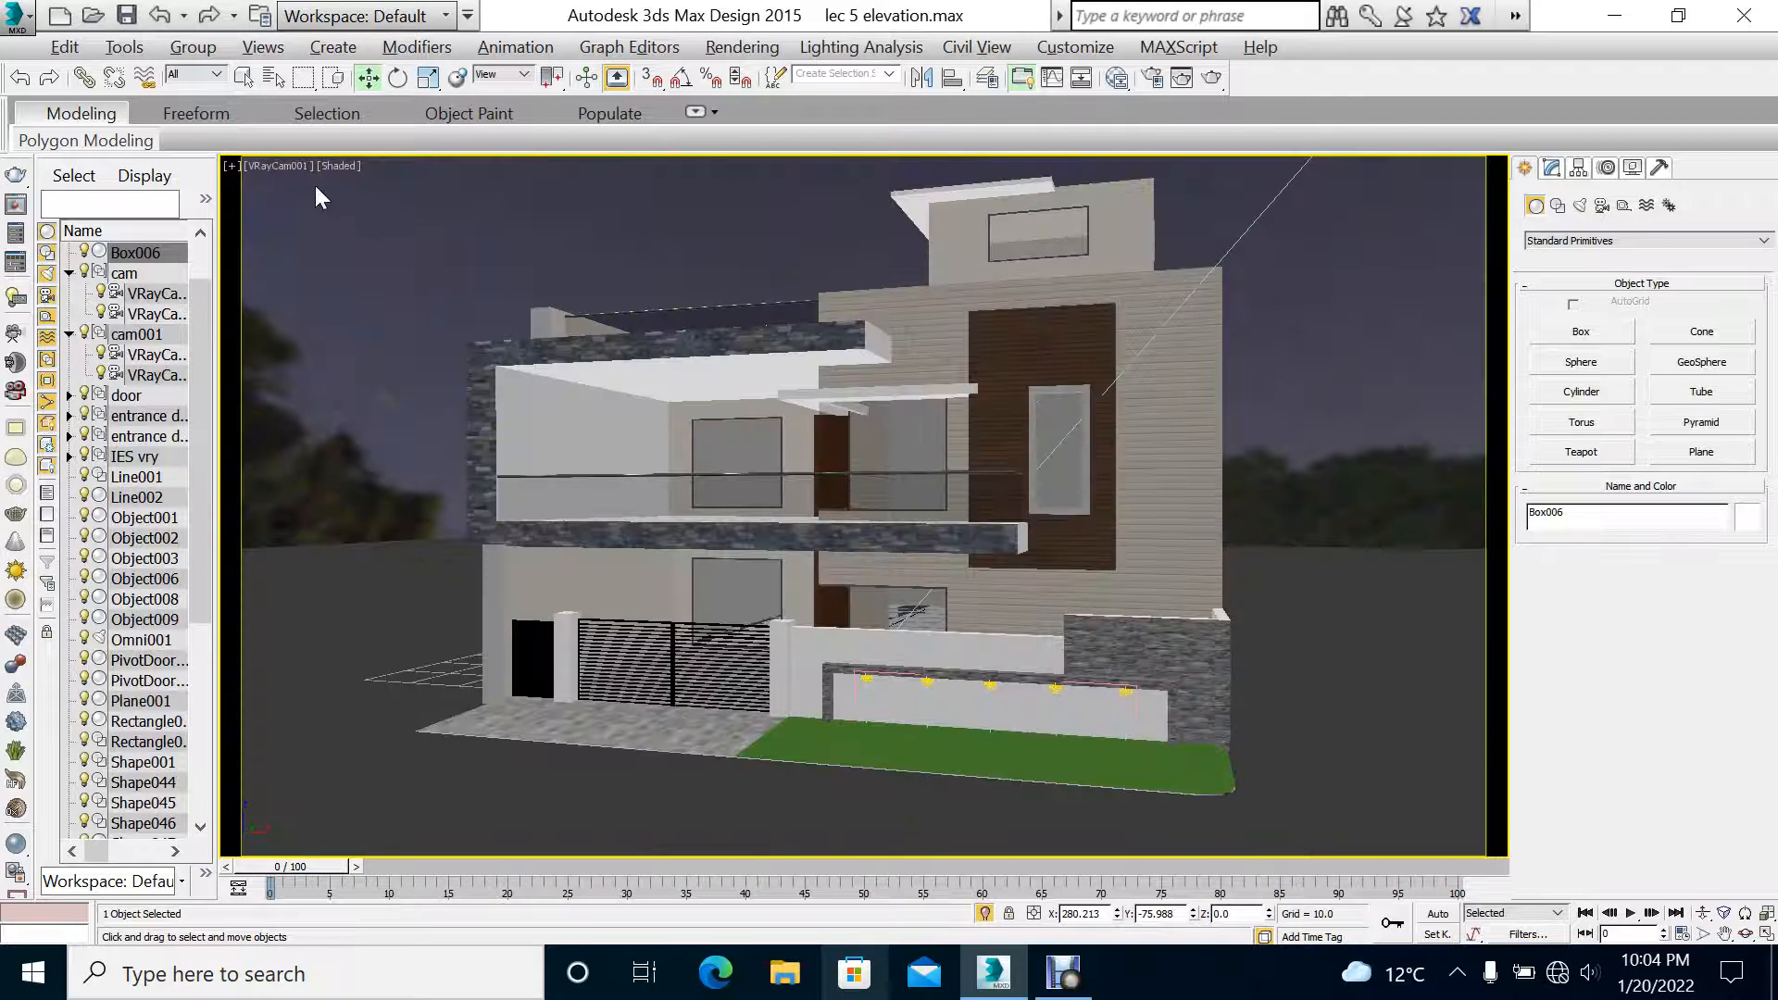
pyautogui.click(271, 166)
pyautogui.moveTo(338, 186)
pyautogui.click(715, 229)
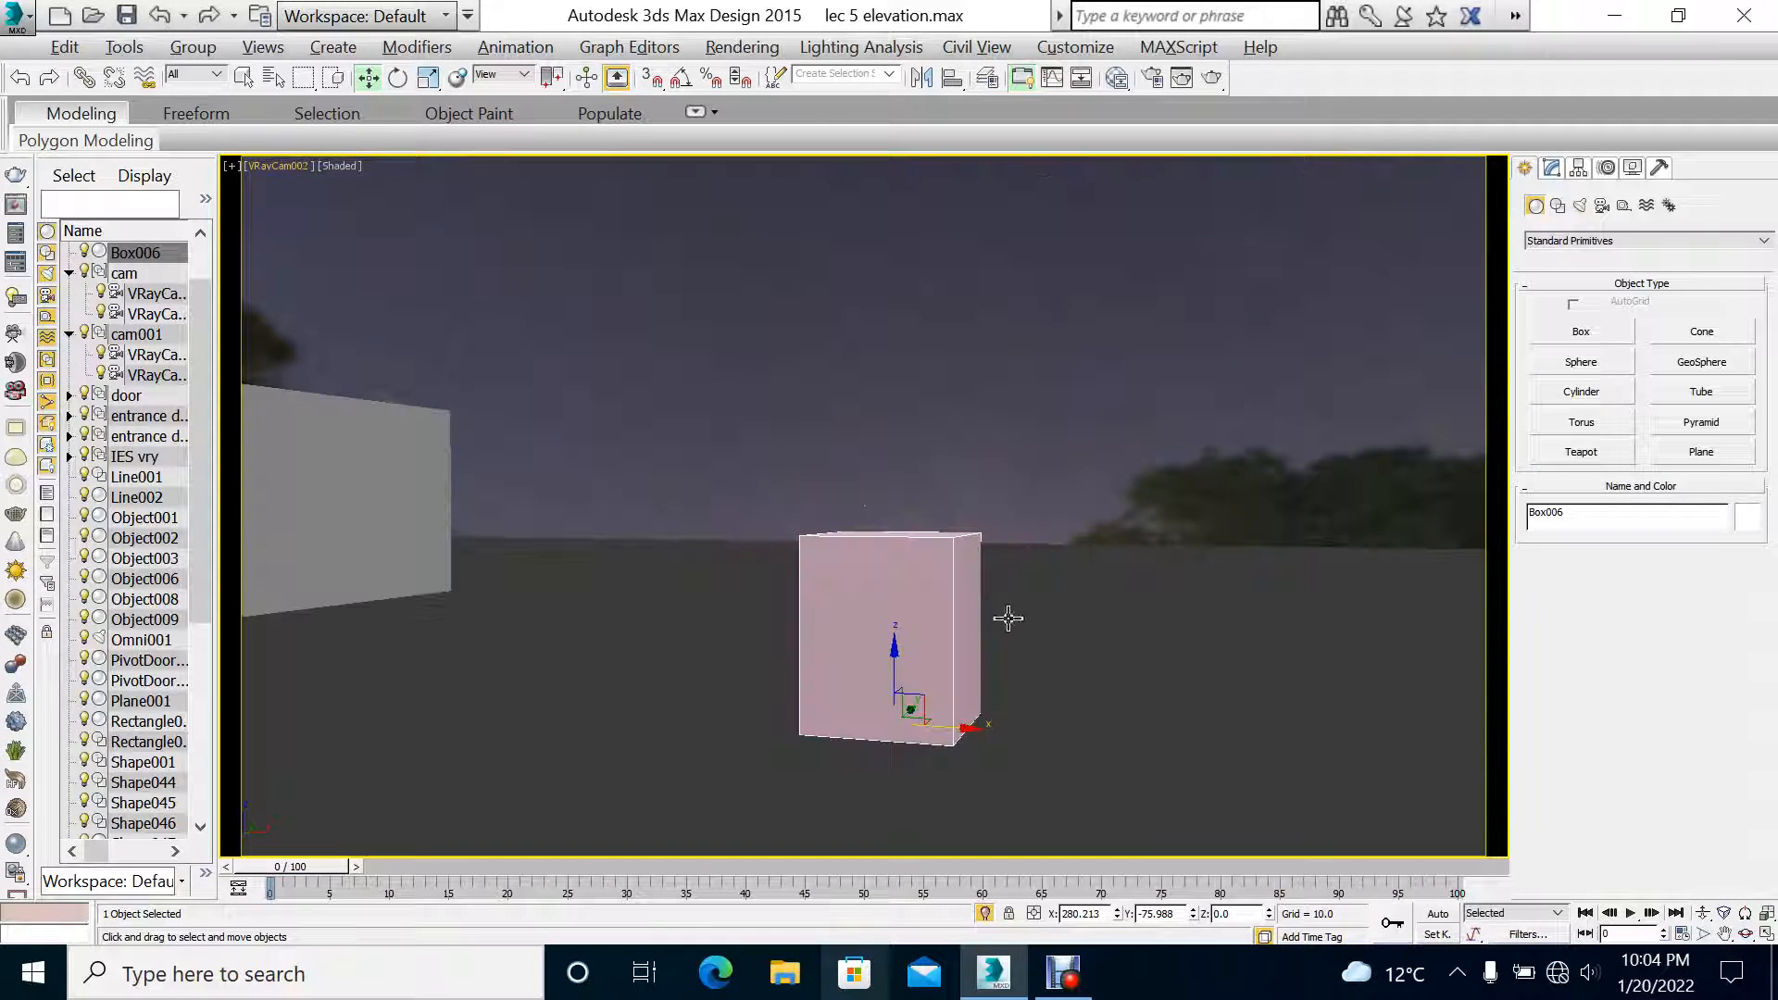
# Step: Raise the box to about Z 0.72 and scale it vertically into a tall column
pyautogui.moveTo(894, 650)
pyautogui.mouseDown()
pyautogui.moveTo(912, 610)
pyautogui.moveTo(937, 669)
pyautogui.moveTo(940, 645)
pyautogui.mouseUp()
pyautogui.click(940, 349)
pyautogui.click(905, 569)
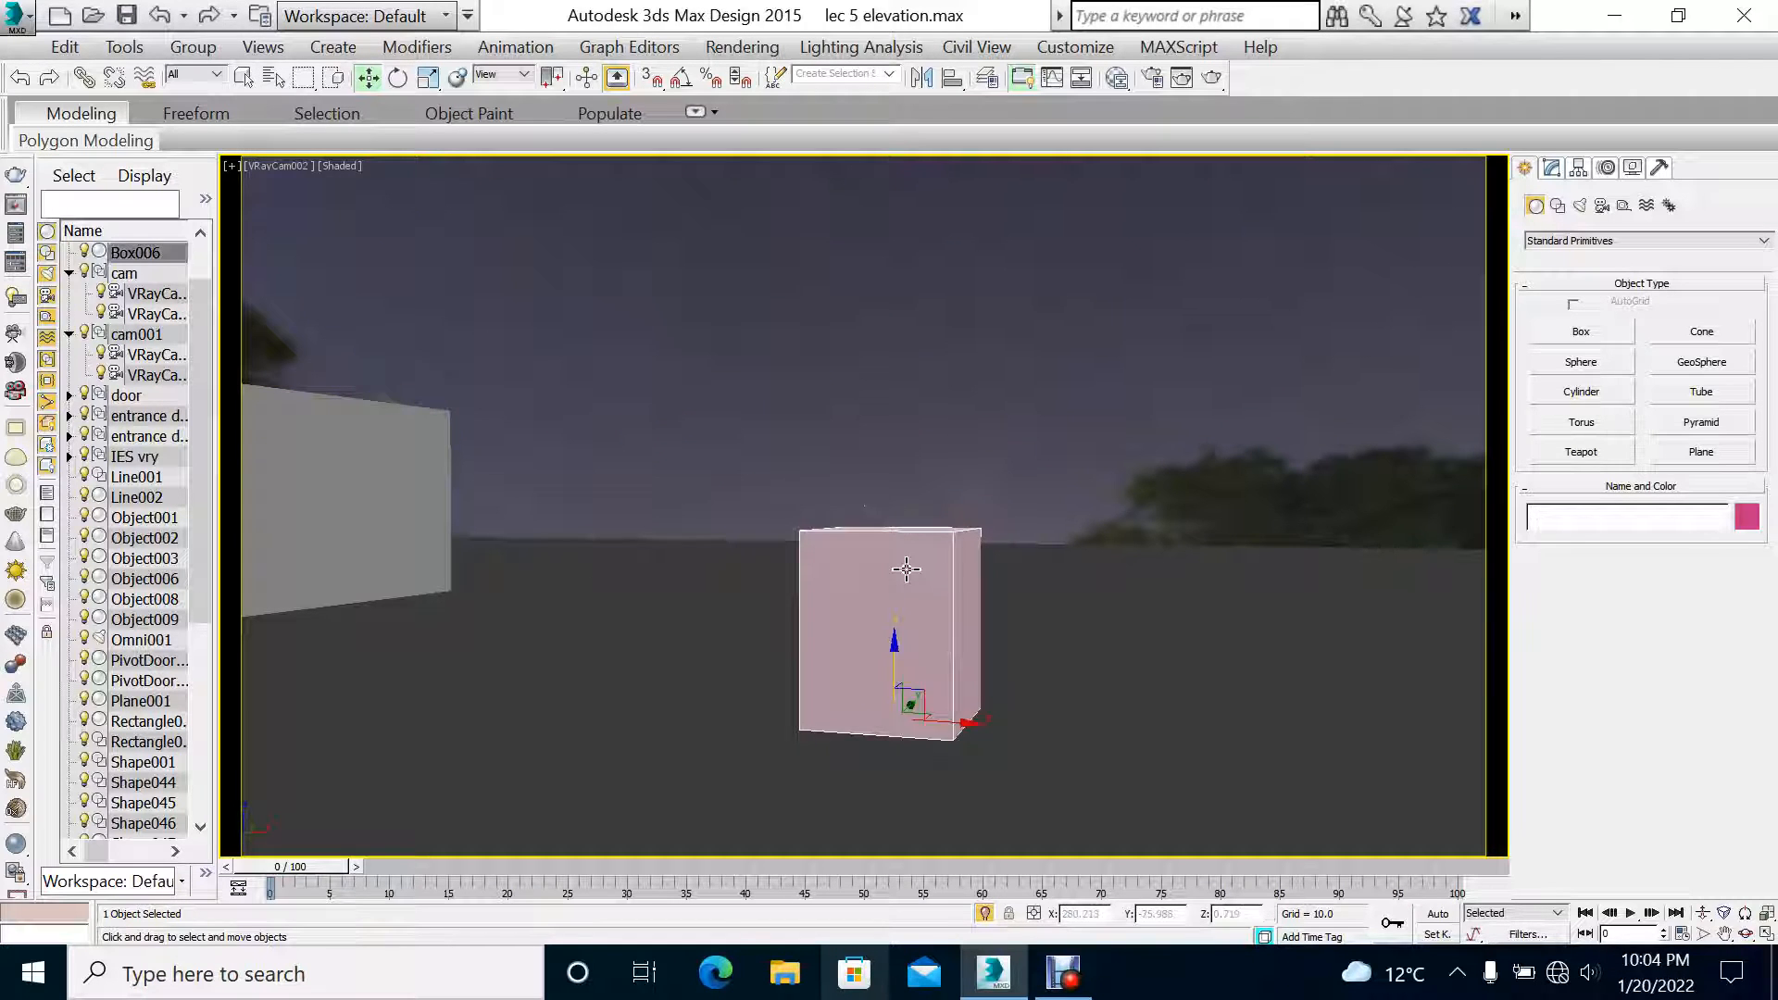
pyautogui.press('r')
pyautogui.moveTo(895, 641); pyautogui.dragTo(900, 535)
pyautogui.press('w')
pyautogui.click(1060, 457)
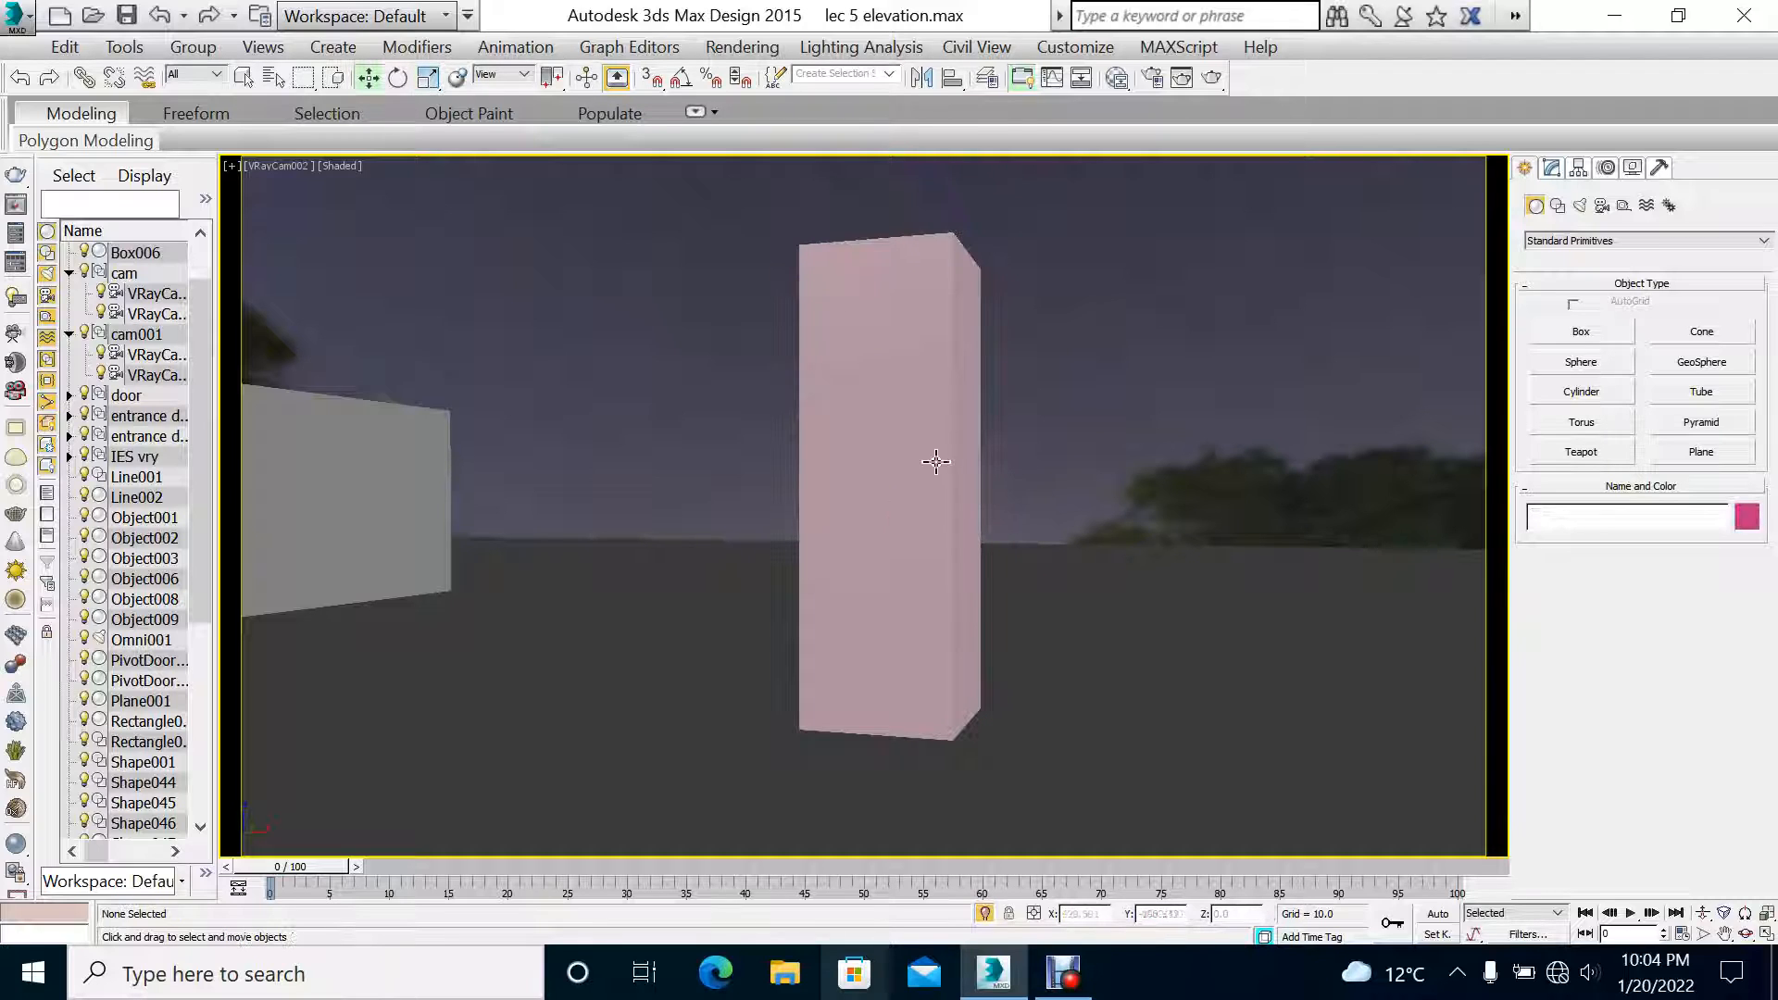
# Step: Set the box's length and width to 20 and reduce its height to about 8.4
pyautogui.click(902, 425)
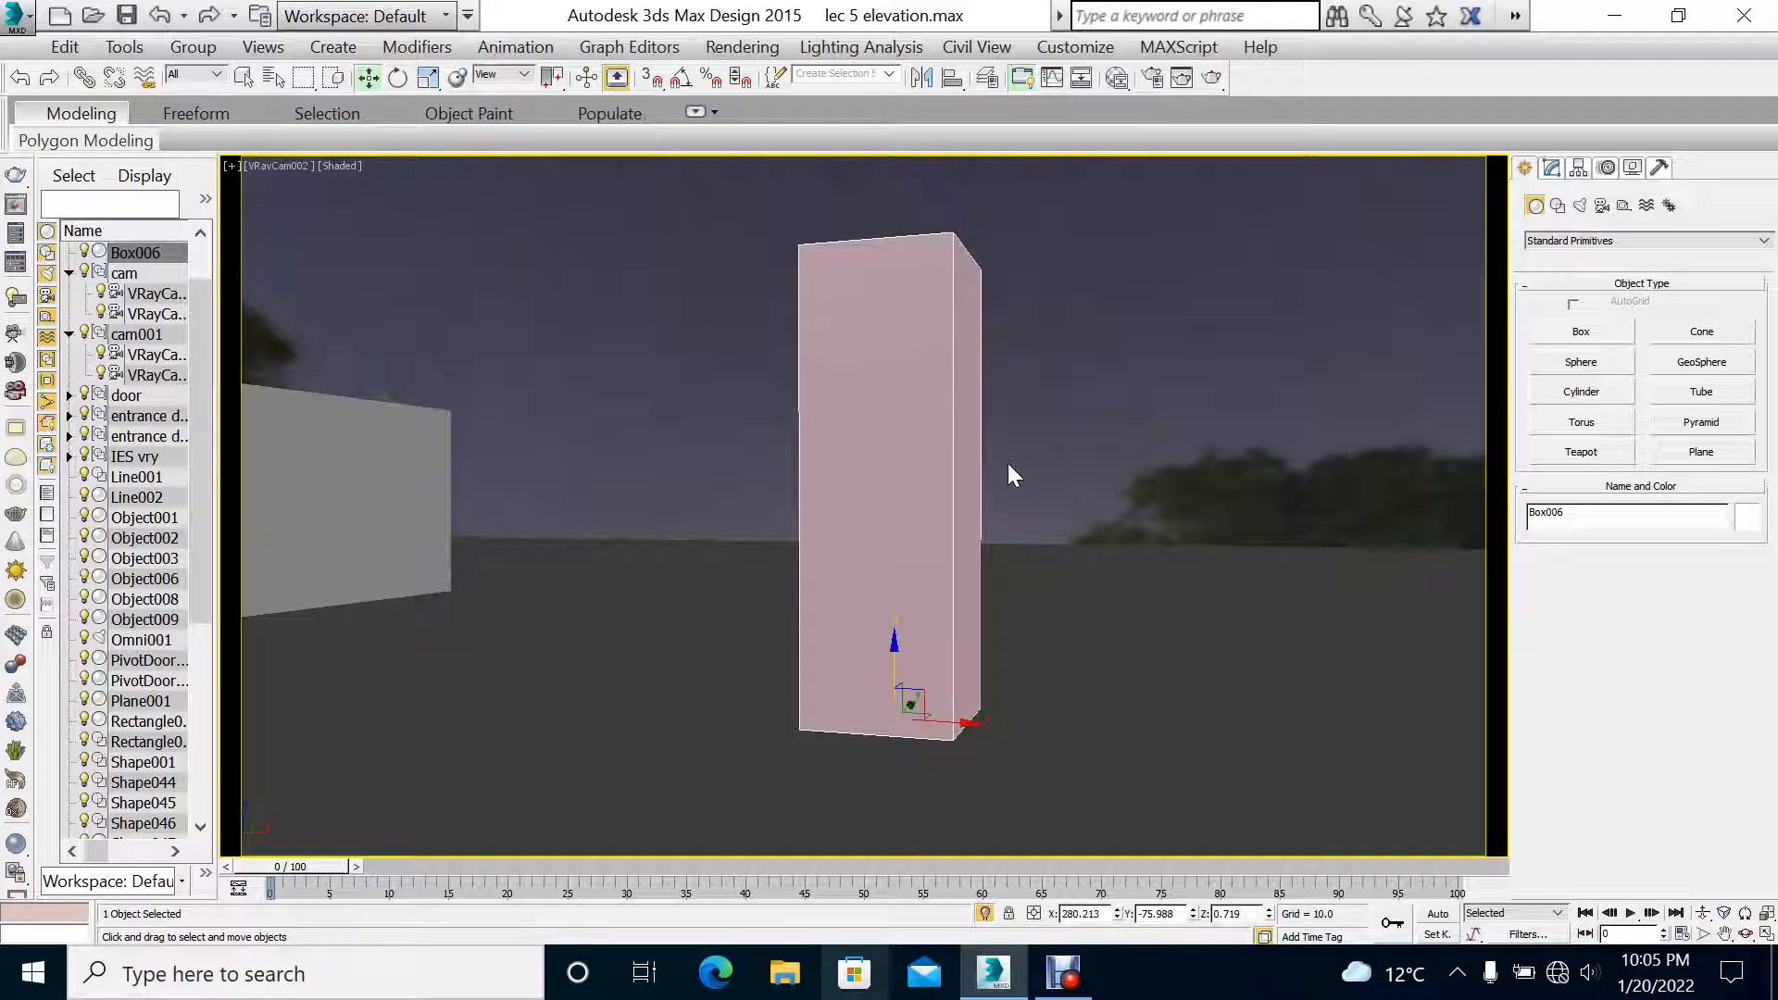
pyautogui.click(1551, 168)
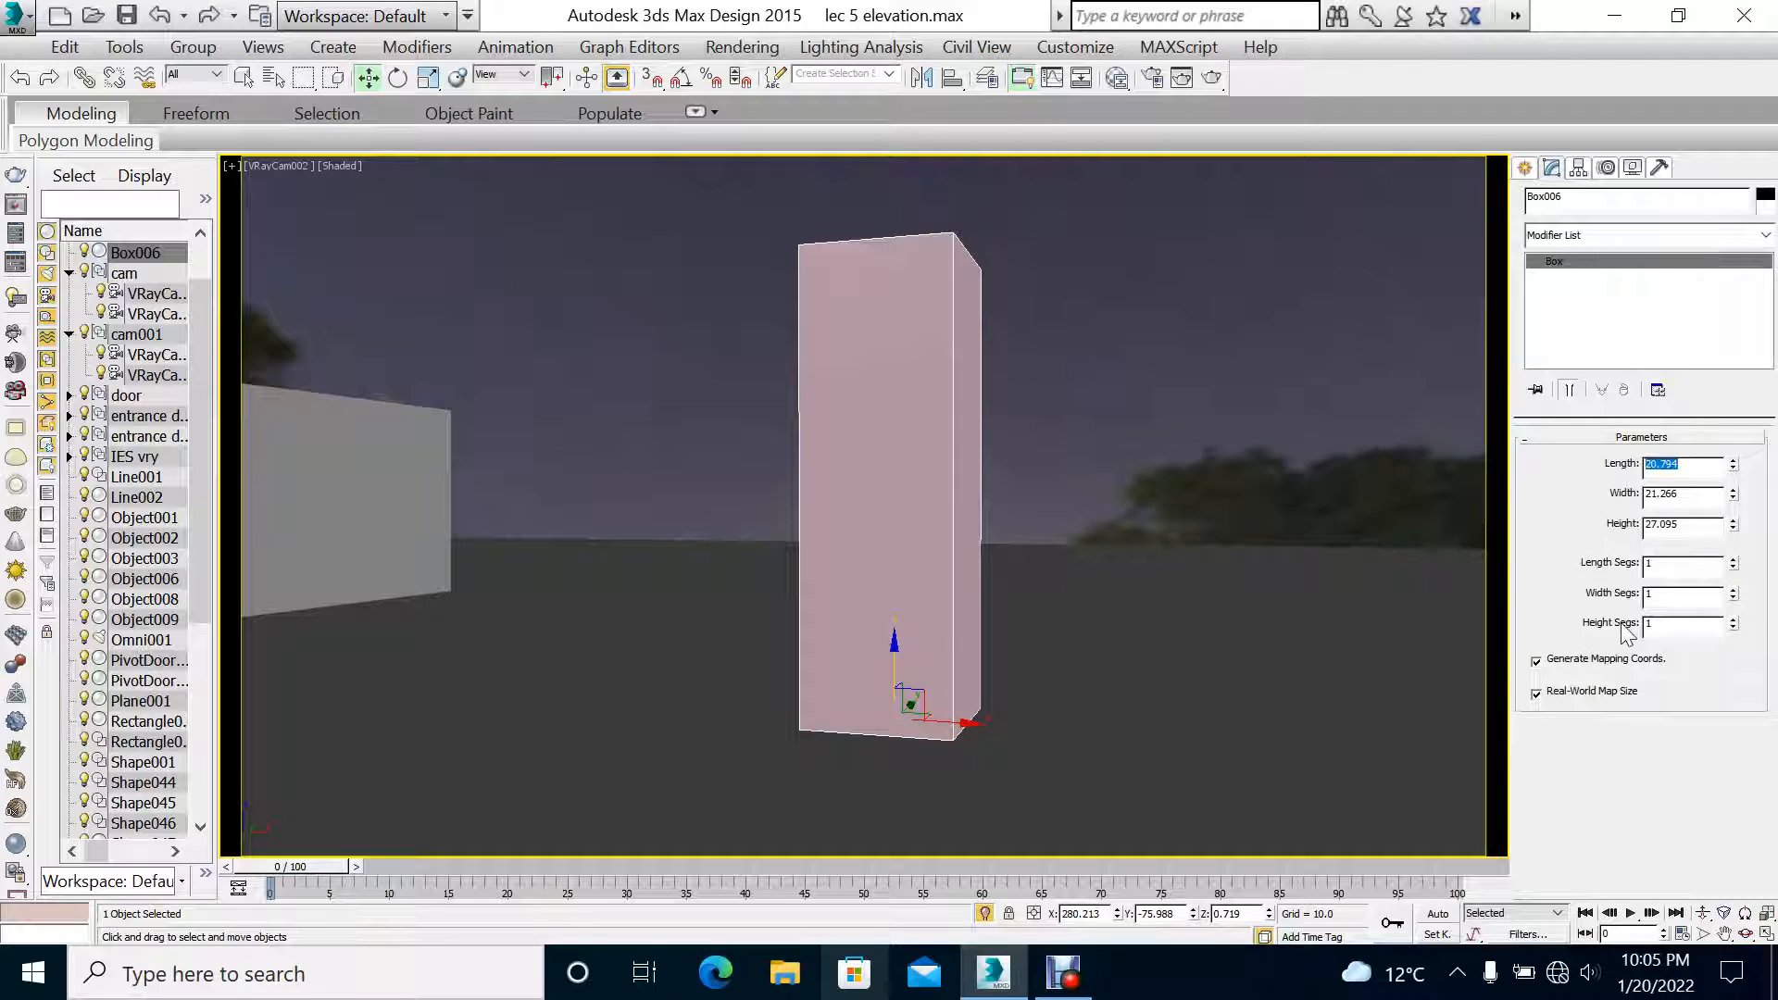
pyautogui.write('0')
pyautogui.press('Tab')
pyautogui.write('20')
pyautogui.press('Tab')
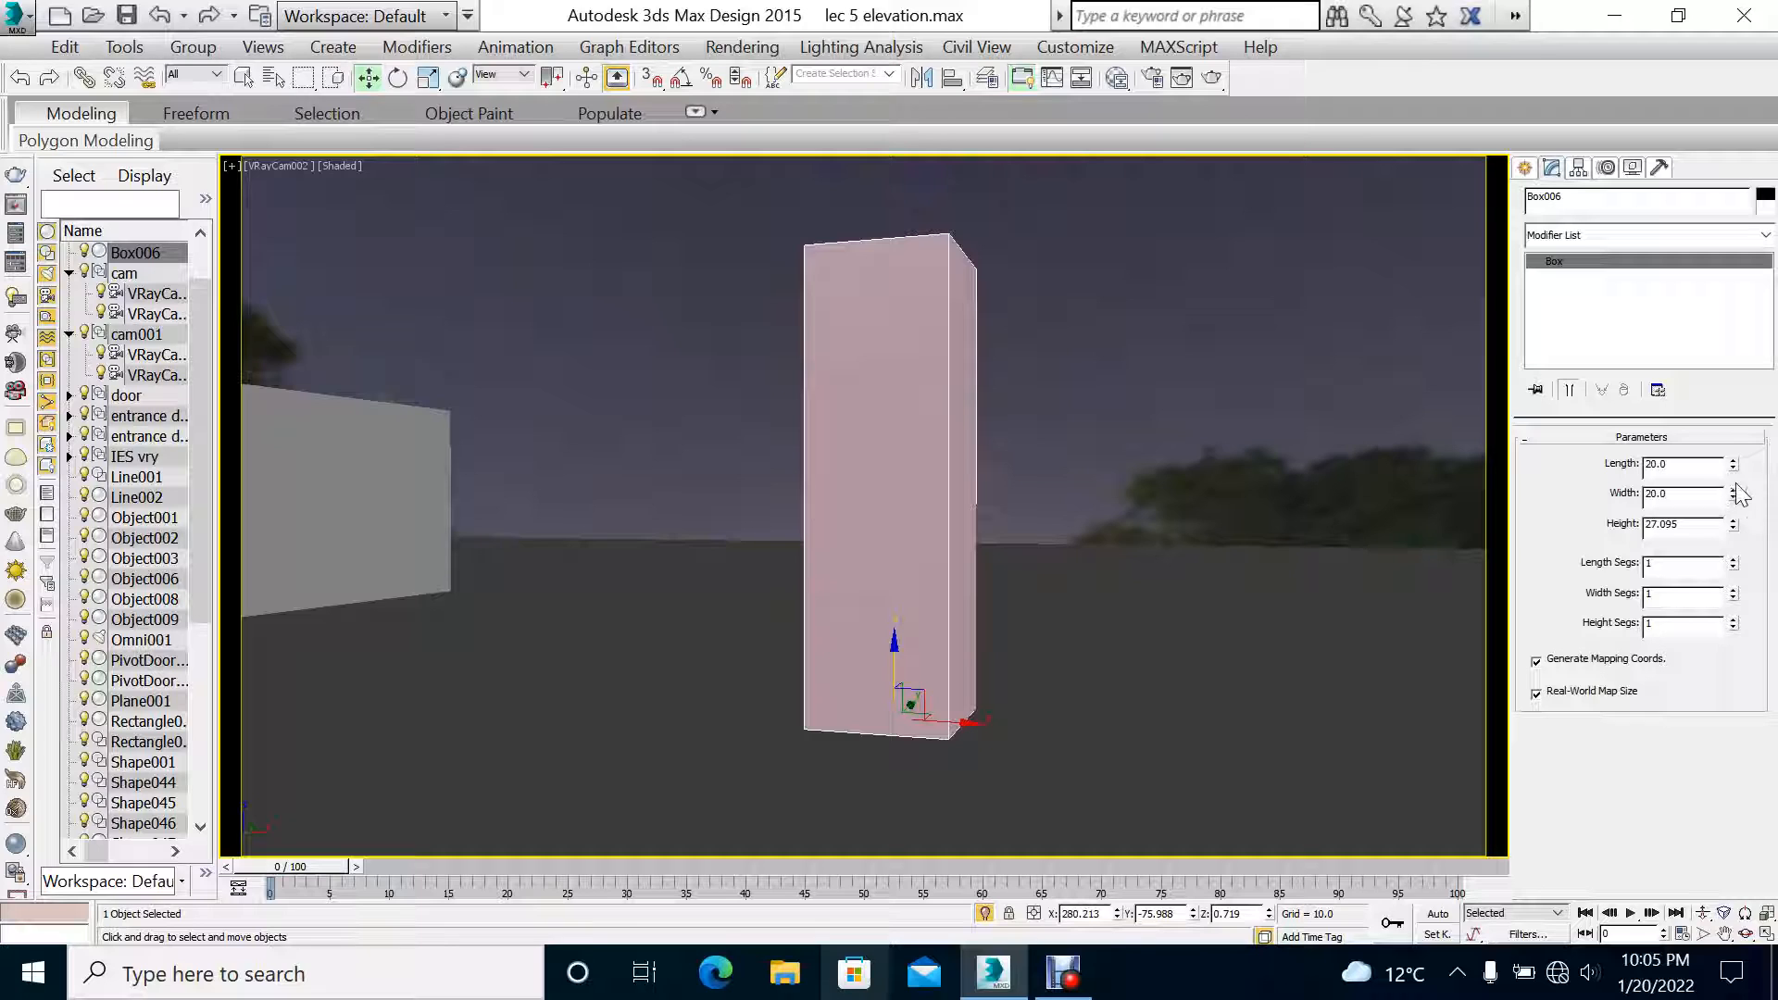
pyautogui.moveTo(1738, 534); pyautogui.dragTo(1753, 594)
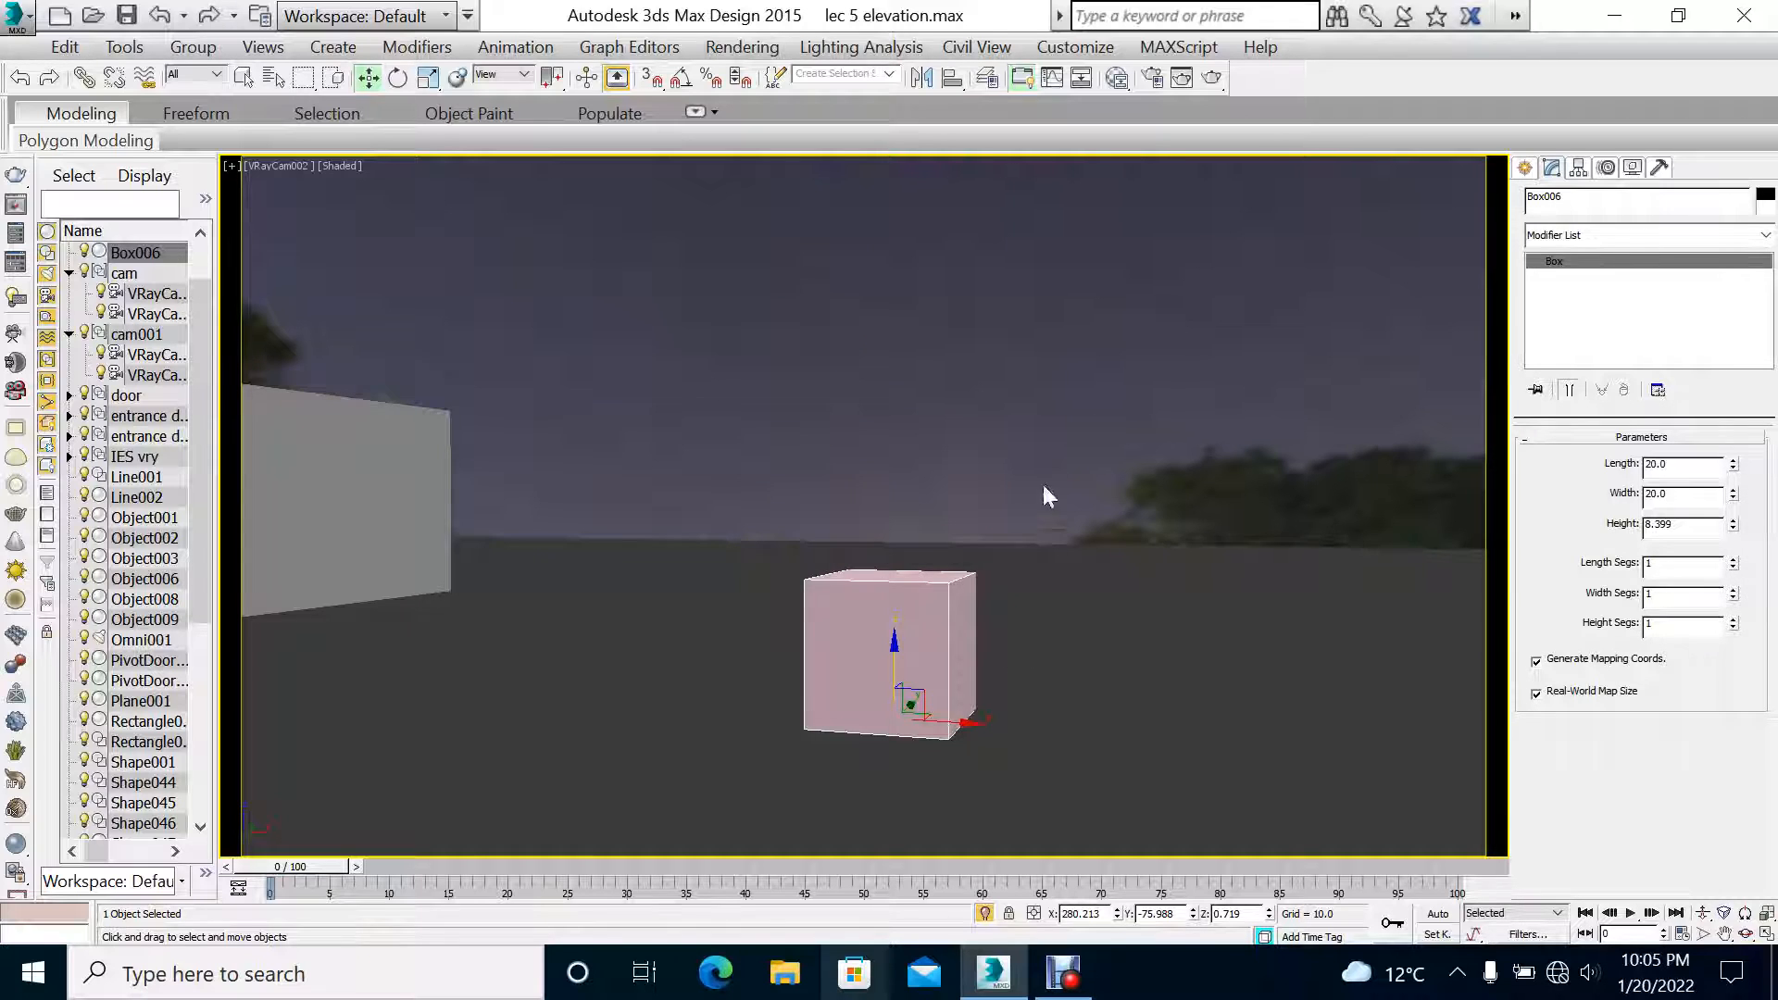
# Step: Show the box in the Front view and convert it to an Editable Poly
pyautogui.hotkey('alt', 'w')
pyautogui.rightClick(1155, 365)
pyautogui.hotkey('alt', 'w')
pyautogui.press('z')
pyautogui.scroll(-8, 1130, 566)
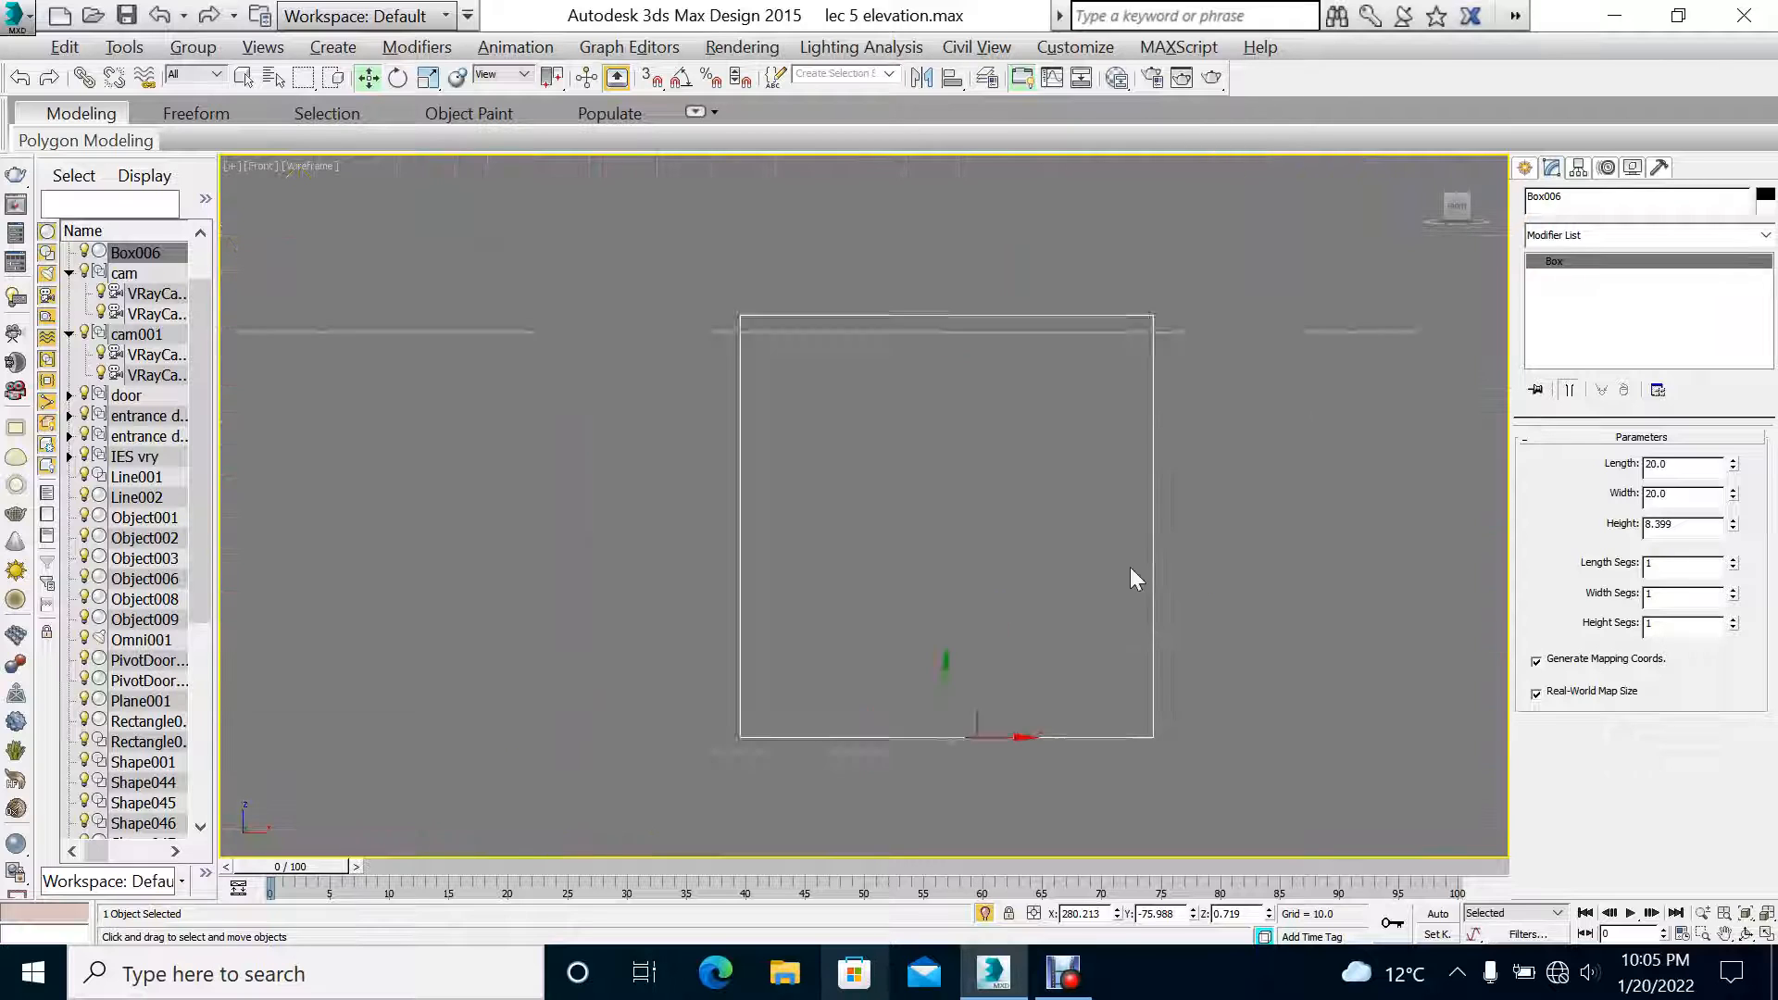
pyautogui.rightClick(1084, 527)
pyautogui.moveTo(1197, 783)
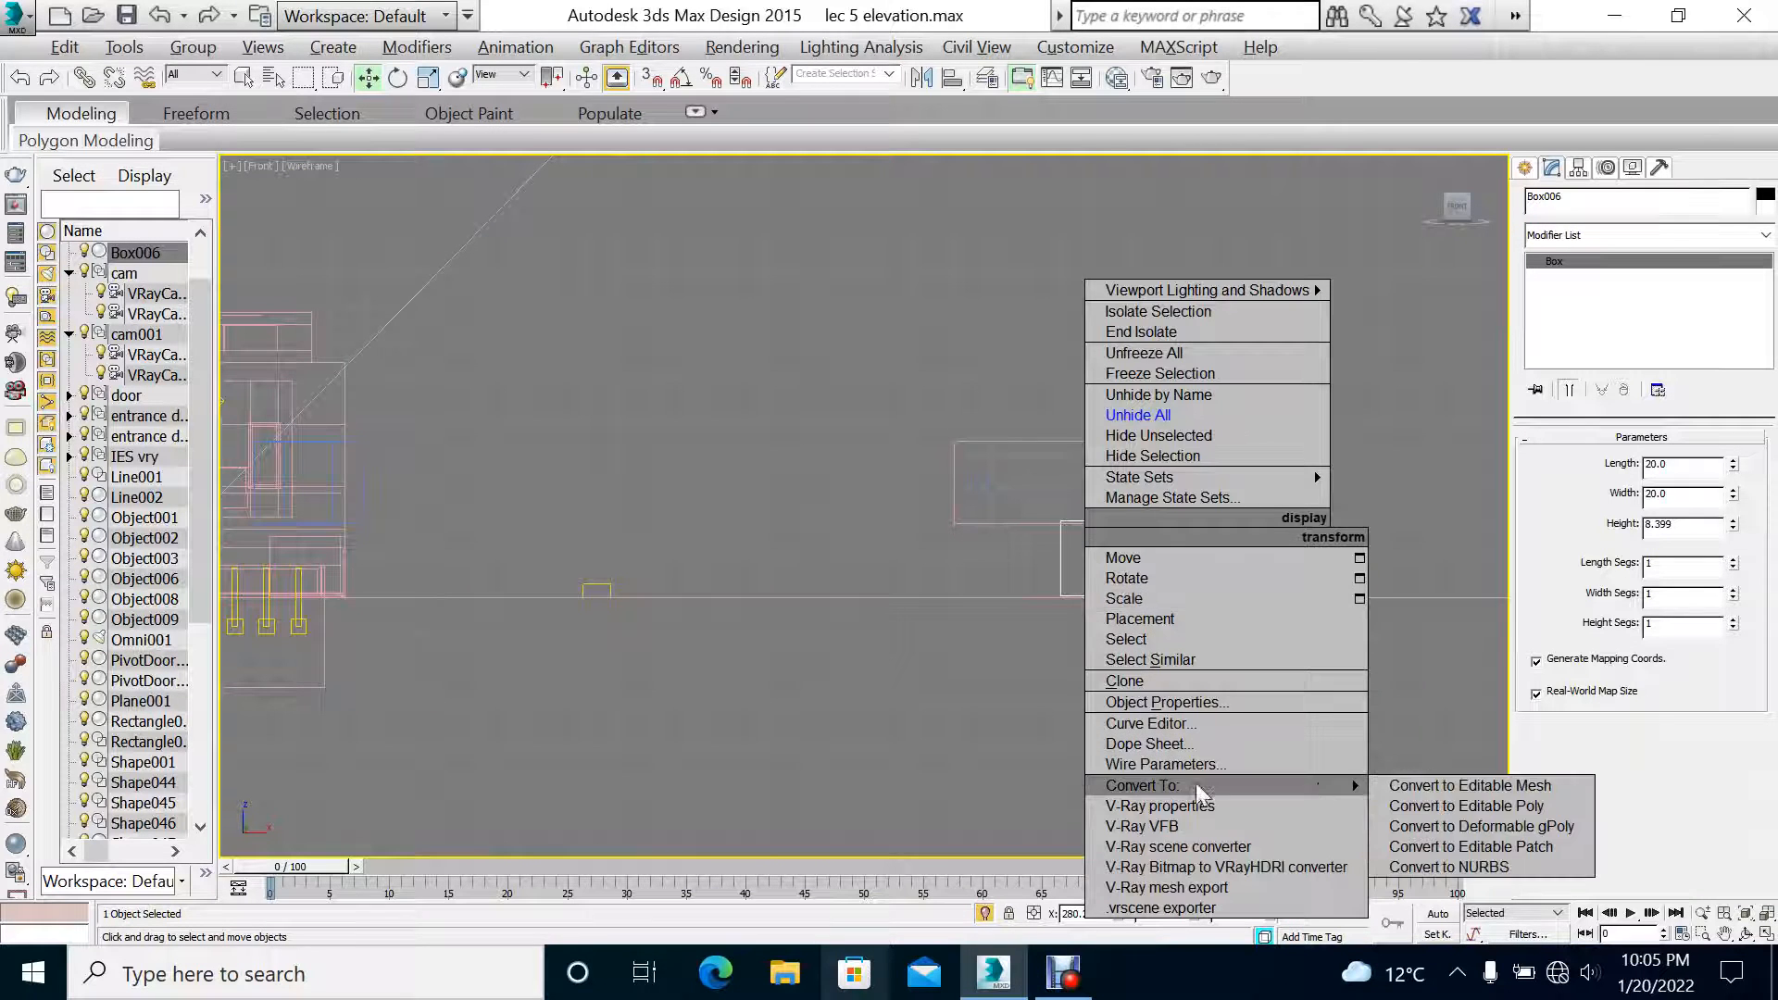
pyautogui.click(1419, 802)
# Step: Scale the box's four top vertices inward so that its sides taper upward
pyautogui.click(1556, 466)
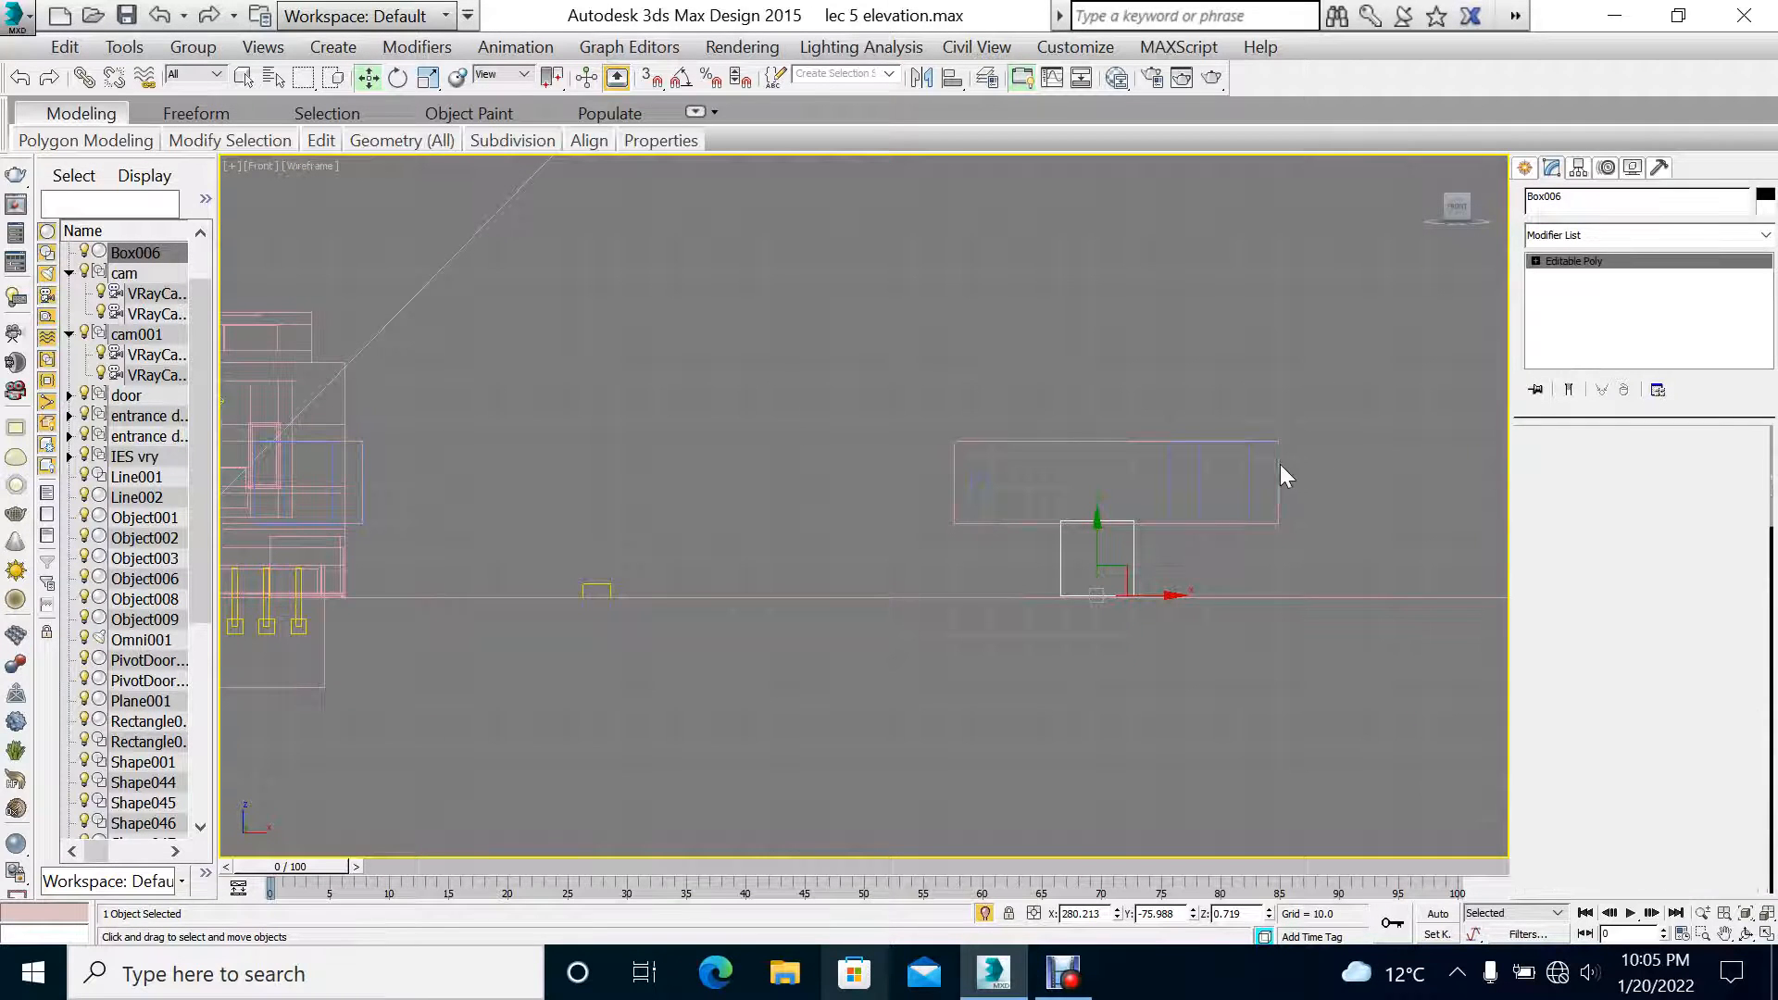
pyautogui.moveTo(1280, 454); pyautogui.dragTo(955, 538)
pyautogui.press('r')
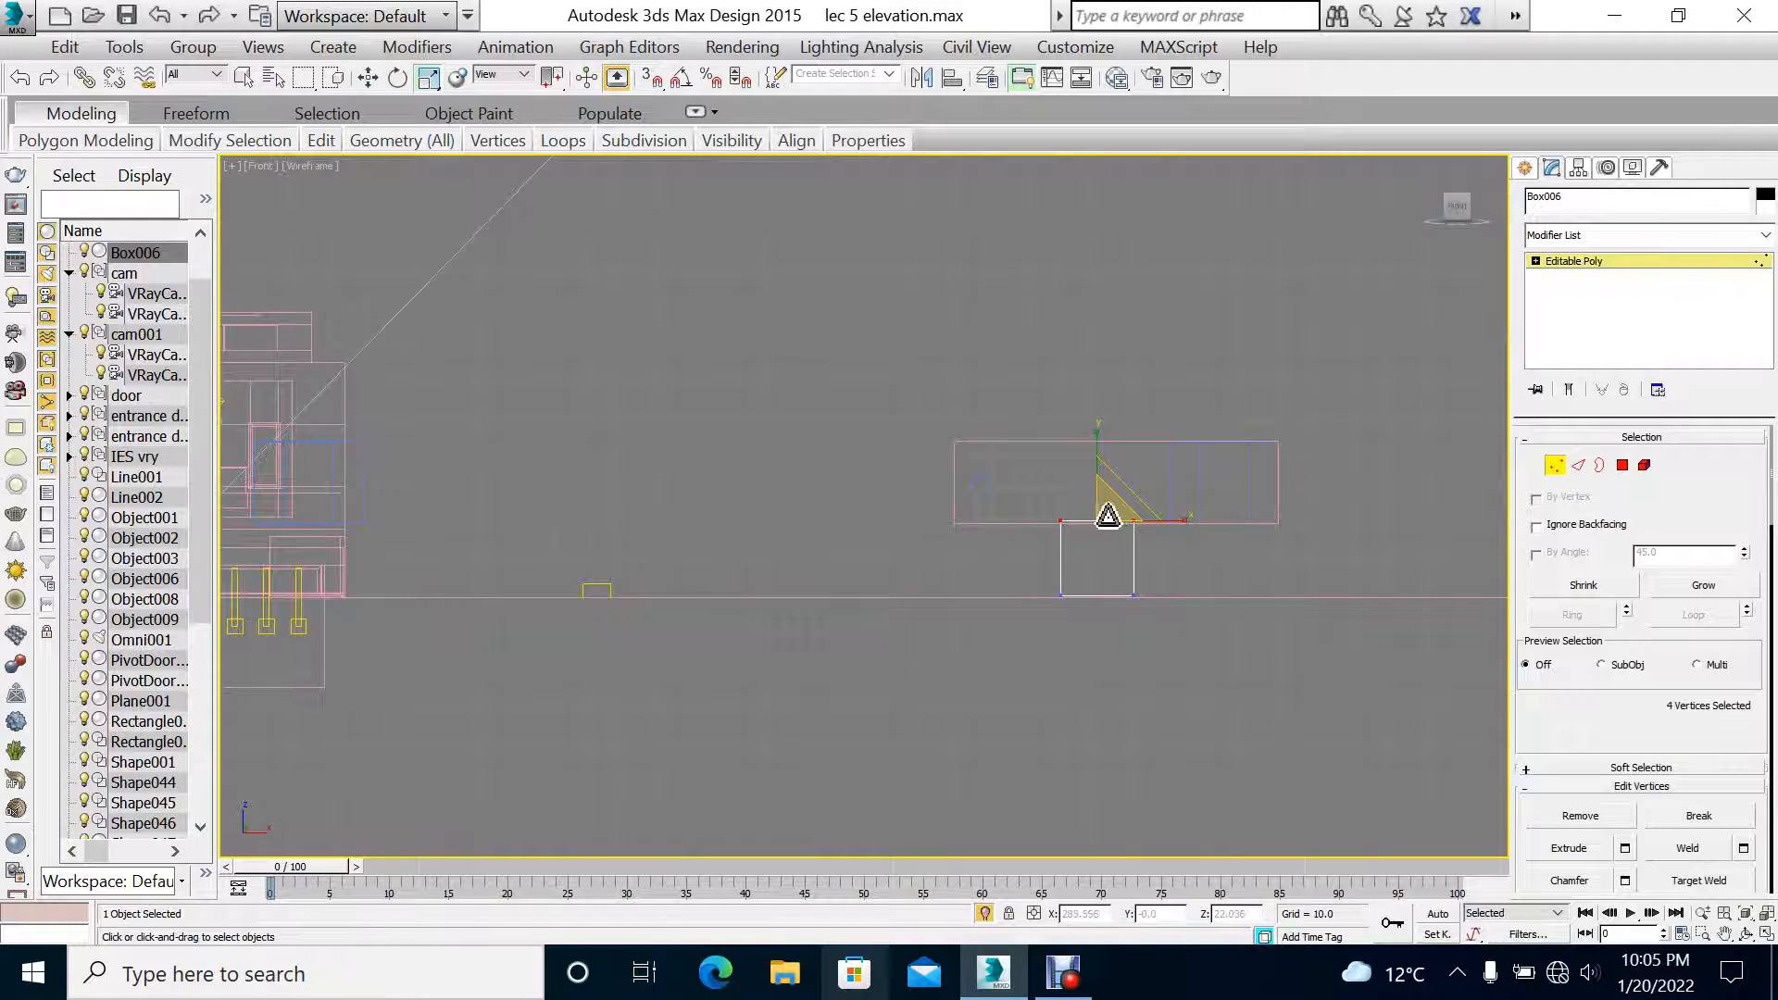
pyautogui.moveTo(1109, 516); pyautogui.dragTo(1097, 460)
pyautogui.click(1592, 269)
# Step: Raise the tapered box to about Z 17.5 and check it through the VRayCam002 camera
pyautogui.press('w')
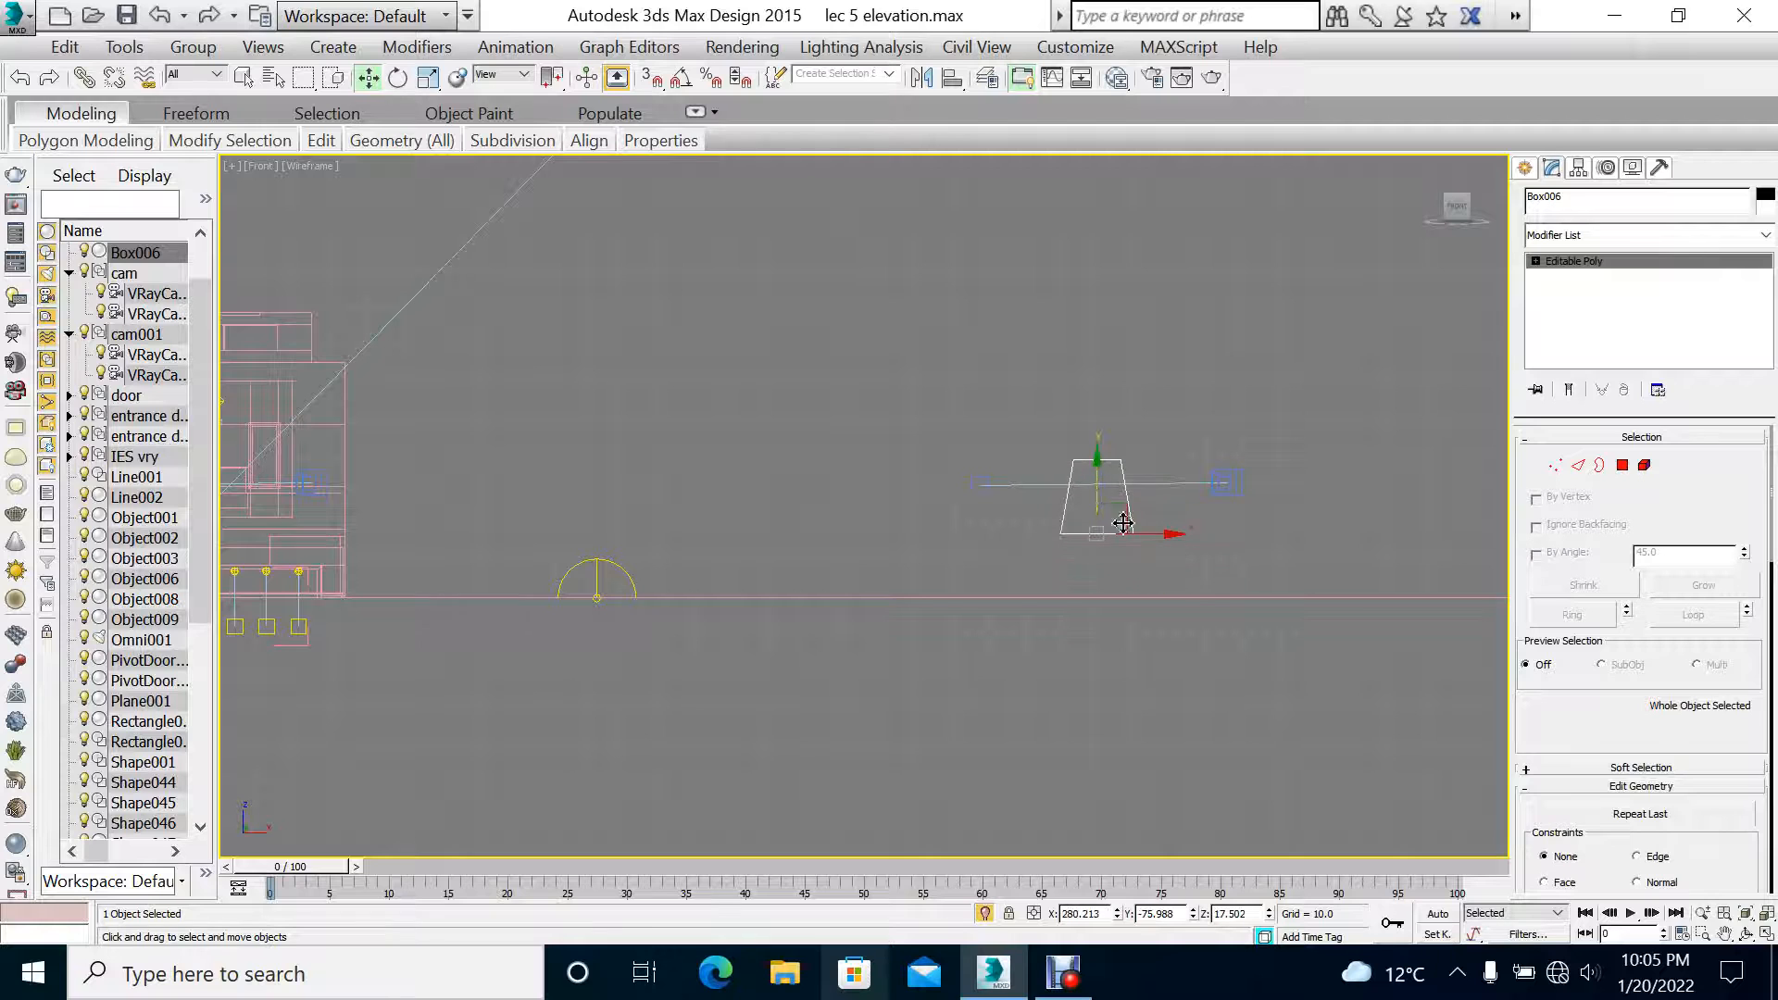
pyautogui.hotkey('alt', 'w')
pyautogui.rightClick(1250, 656)
pyautogui.hotkey('alt', 'w')
pyautogui.click(1053, 413)
pyautogui.click(929, 514)
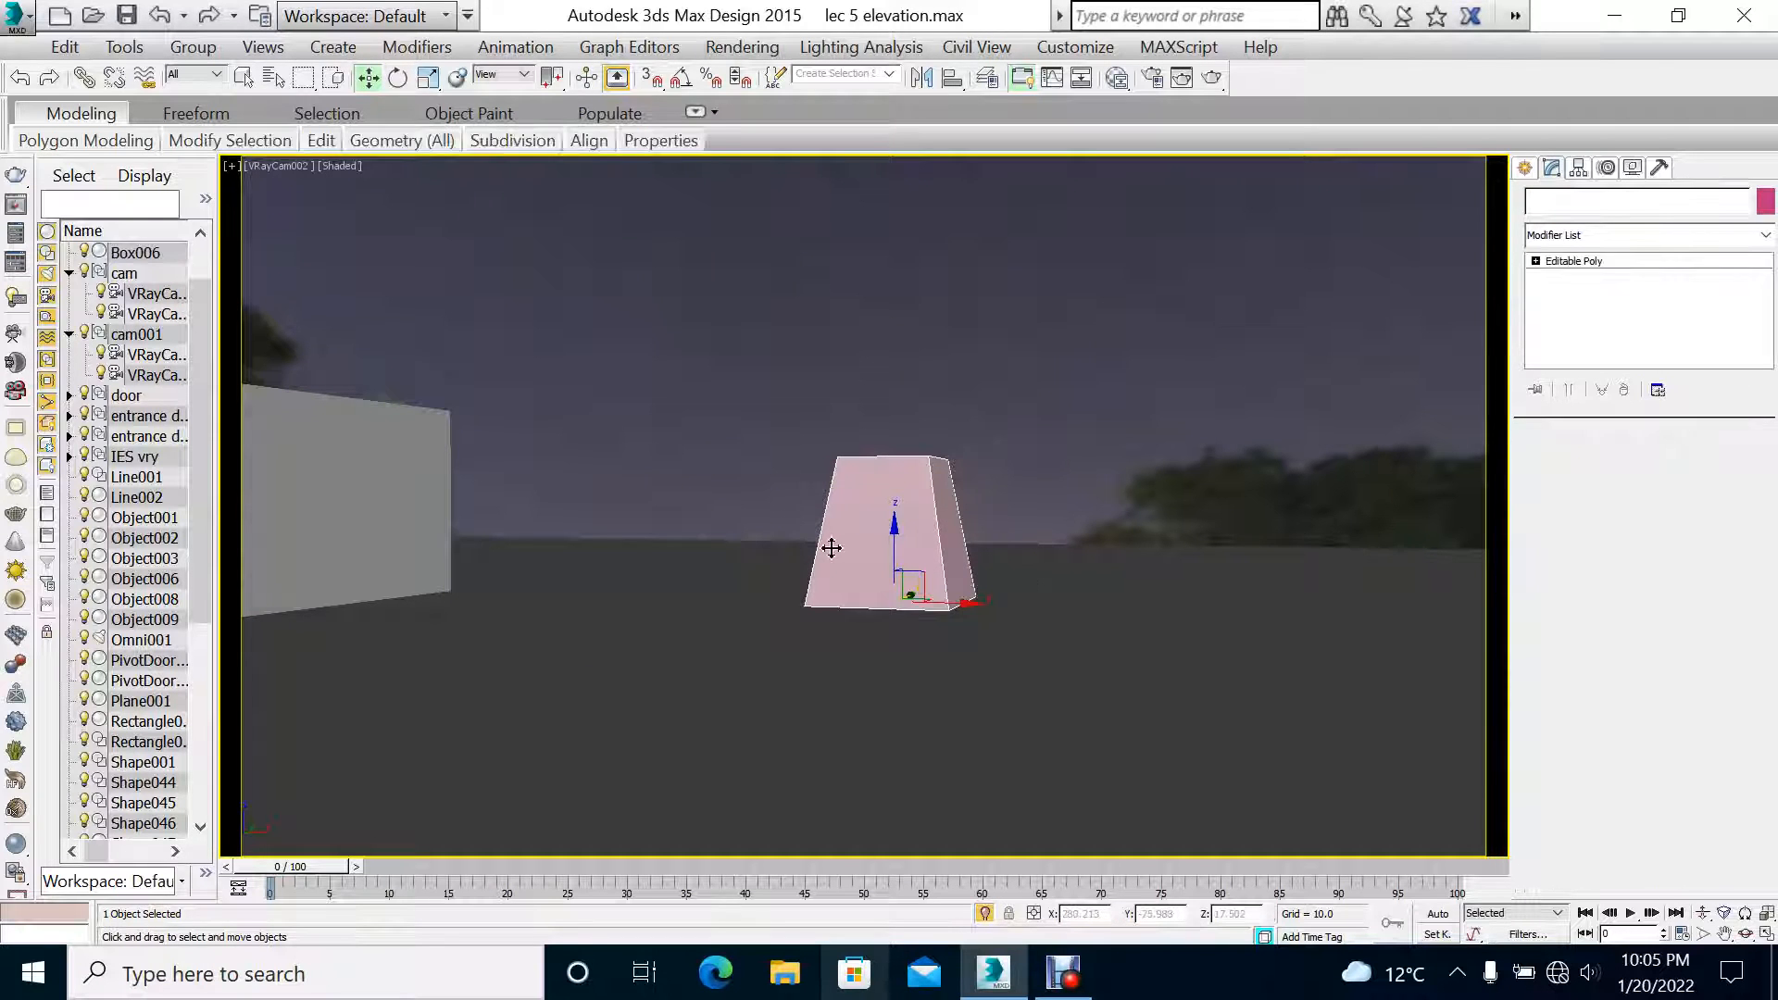
# Step: Move the tapered box along X in the Top view to the house front near the gate
pyautogui.moveTo(587, 574); pyautogui.dragTo(833, 642, button='middle')
pyautogui.hotkey('alt', 'w')
pyautogui.rightClick(673, 417)
pyautogui.hotkey('alt', 'w')
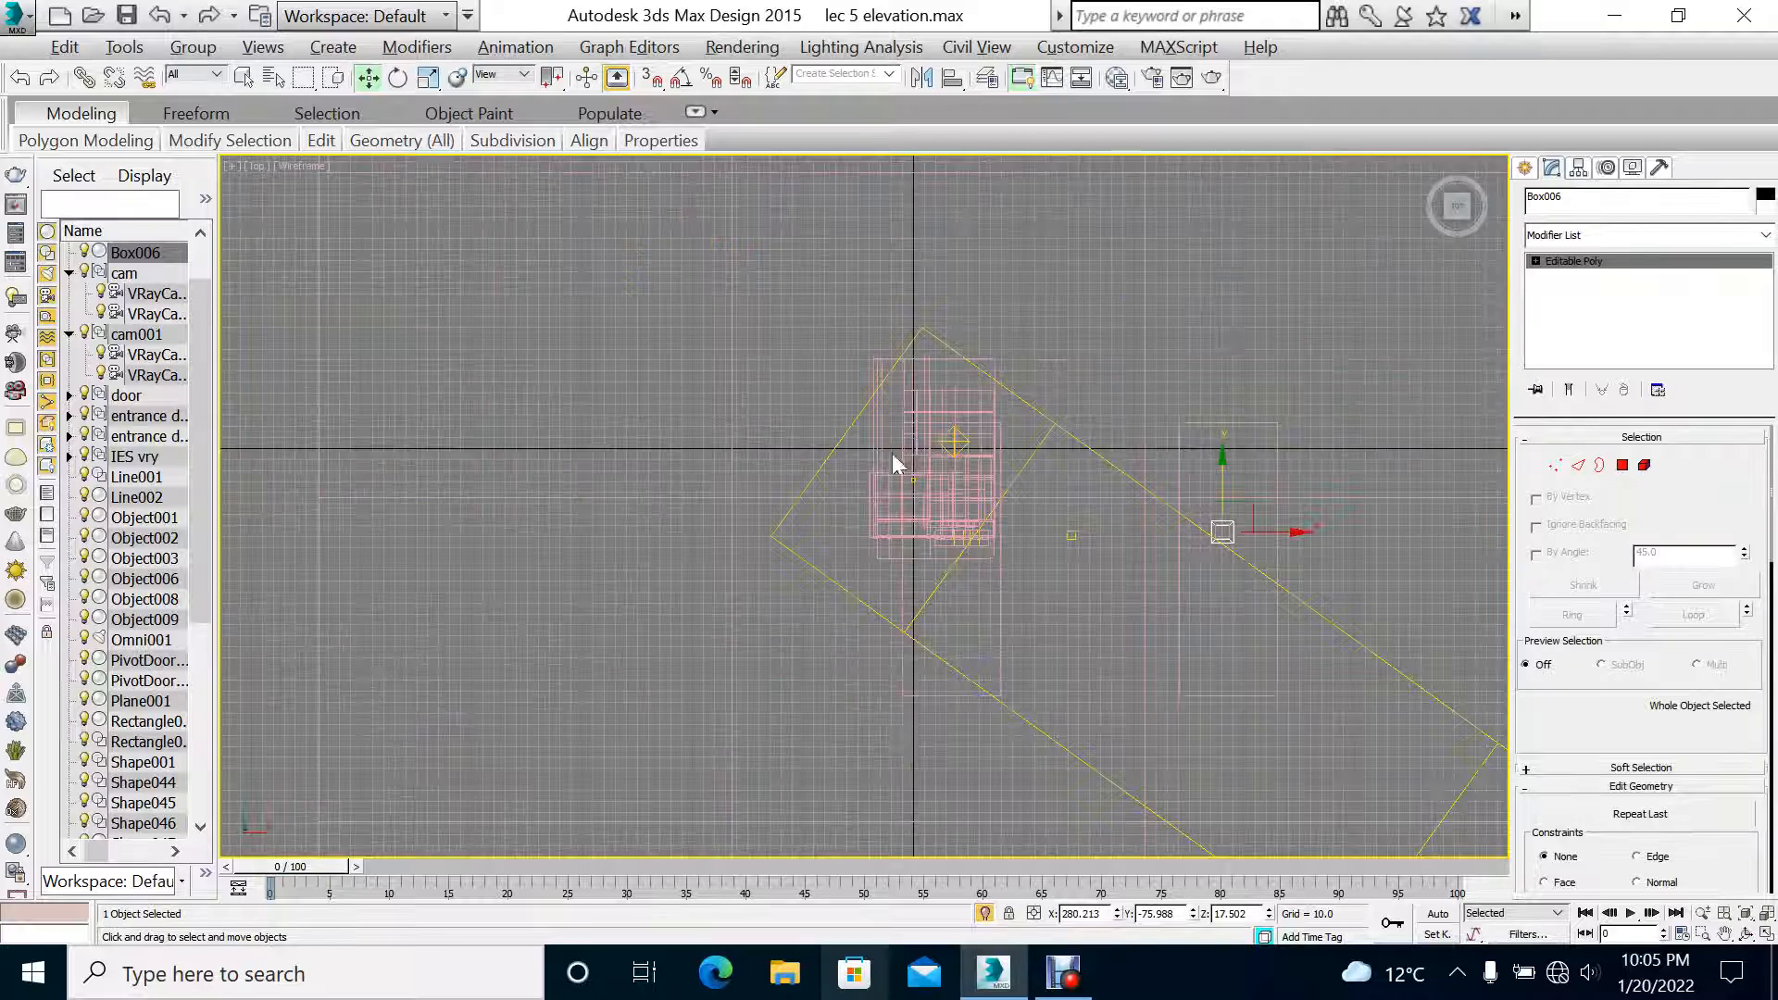
pyautogui.scroll(3, 1193, 589)
pyautogui.moveTo(1300, 468); pyautogui.dragTo(582, 475)
# Step: Scale the tapered box uniformly down to about 8 percent in the Top view
pyautogui.scroll(5, 582, 475)
pyautogui.press('r')
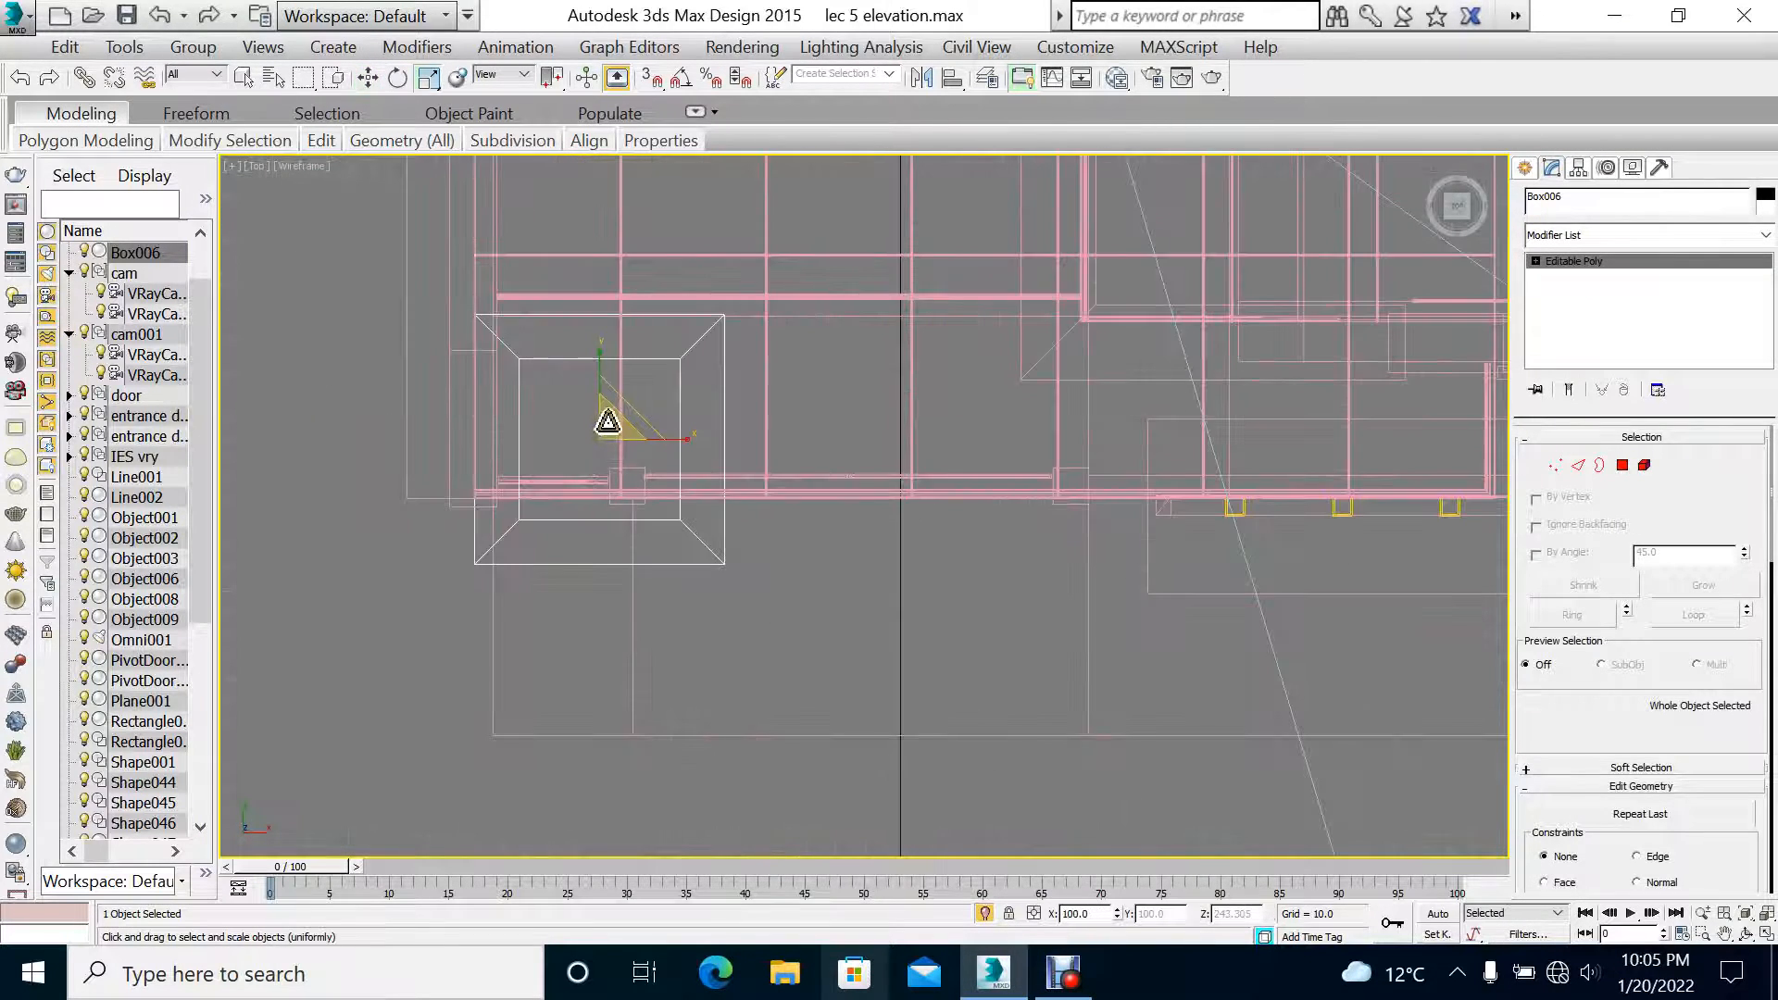
pyautogui.moveTo(615, 417); pyautogui.dragTo(704, 857)
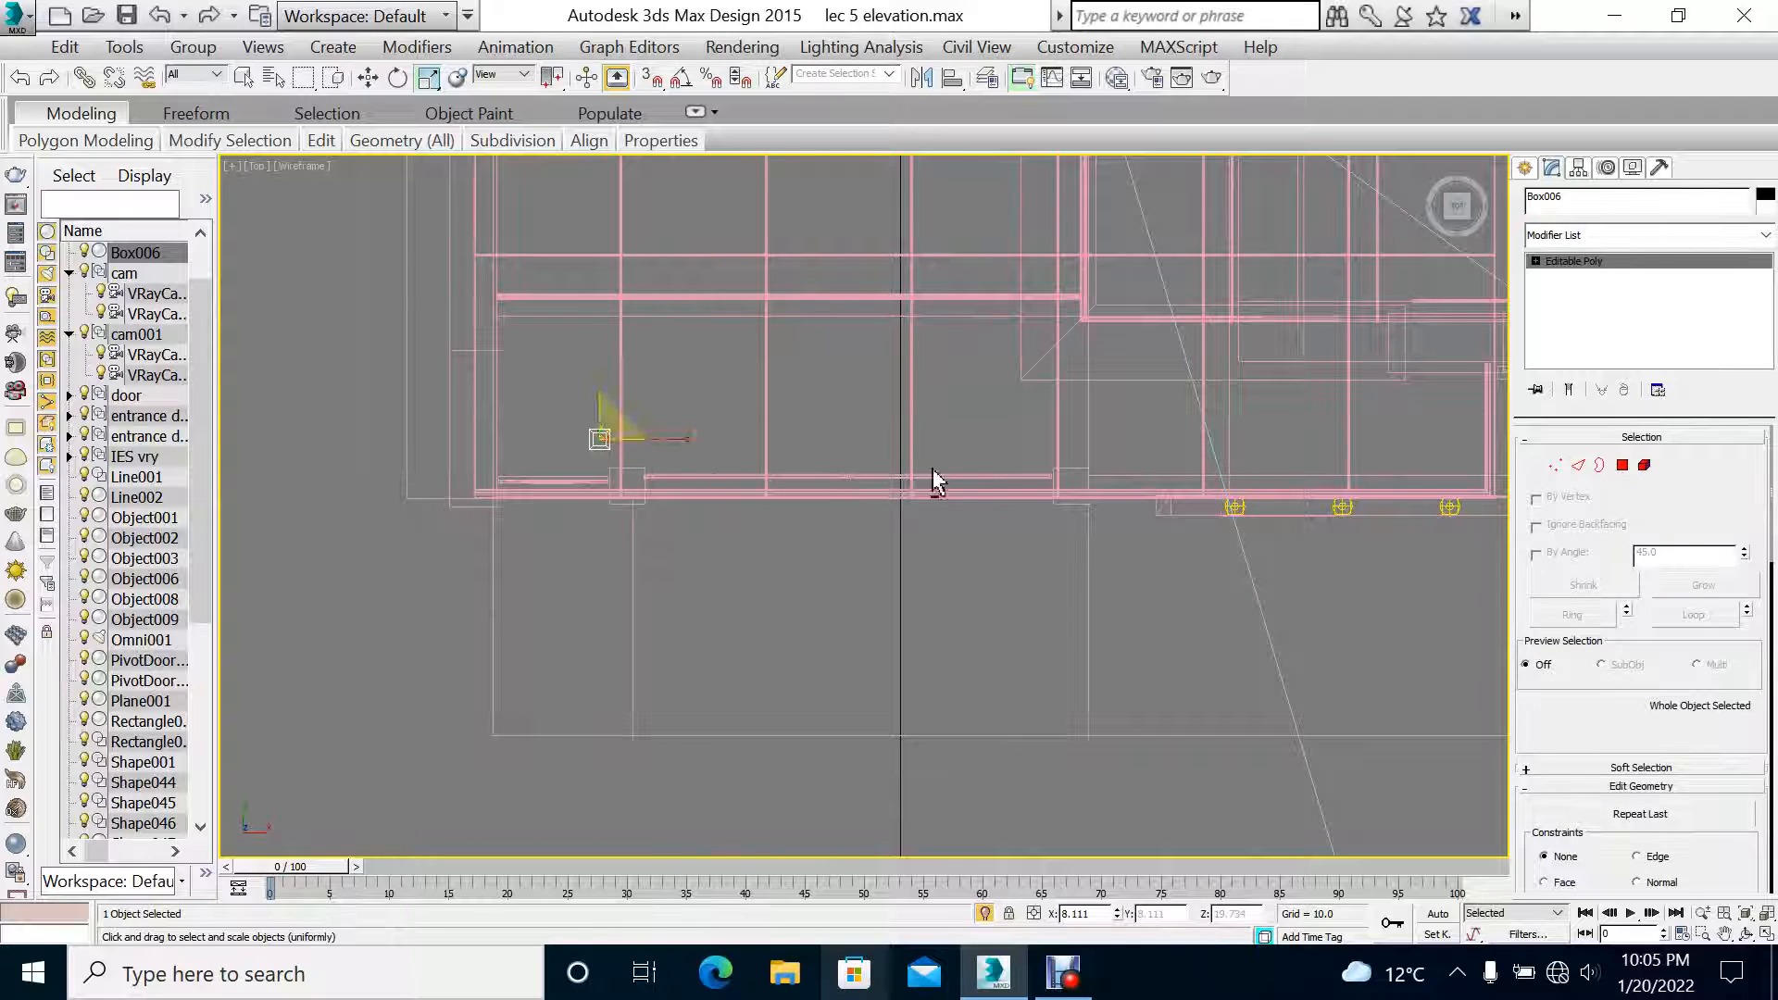
# Step: Move the small tapered box onto the top of the pillar beside the gate in the Front view
pyautogui.hotkey('alt', 'w')
pyautogui.rightClick(1130, 393)
pyautogui.hotkey('alt', 'w')
pyautogui.scroll(-7, 964, 435)
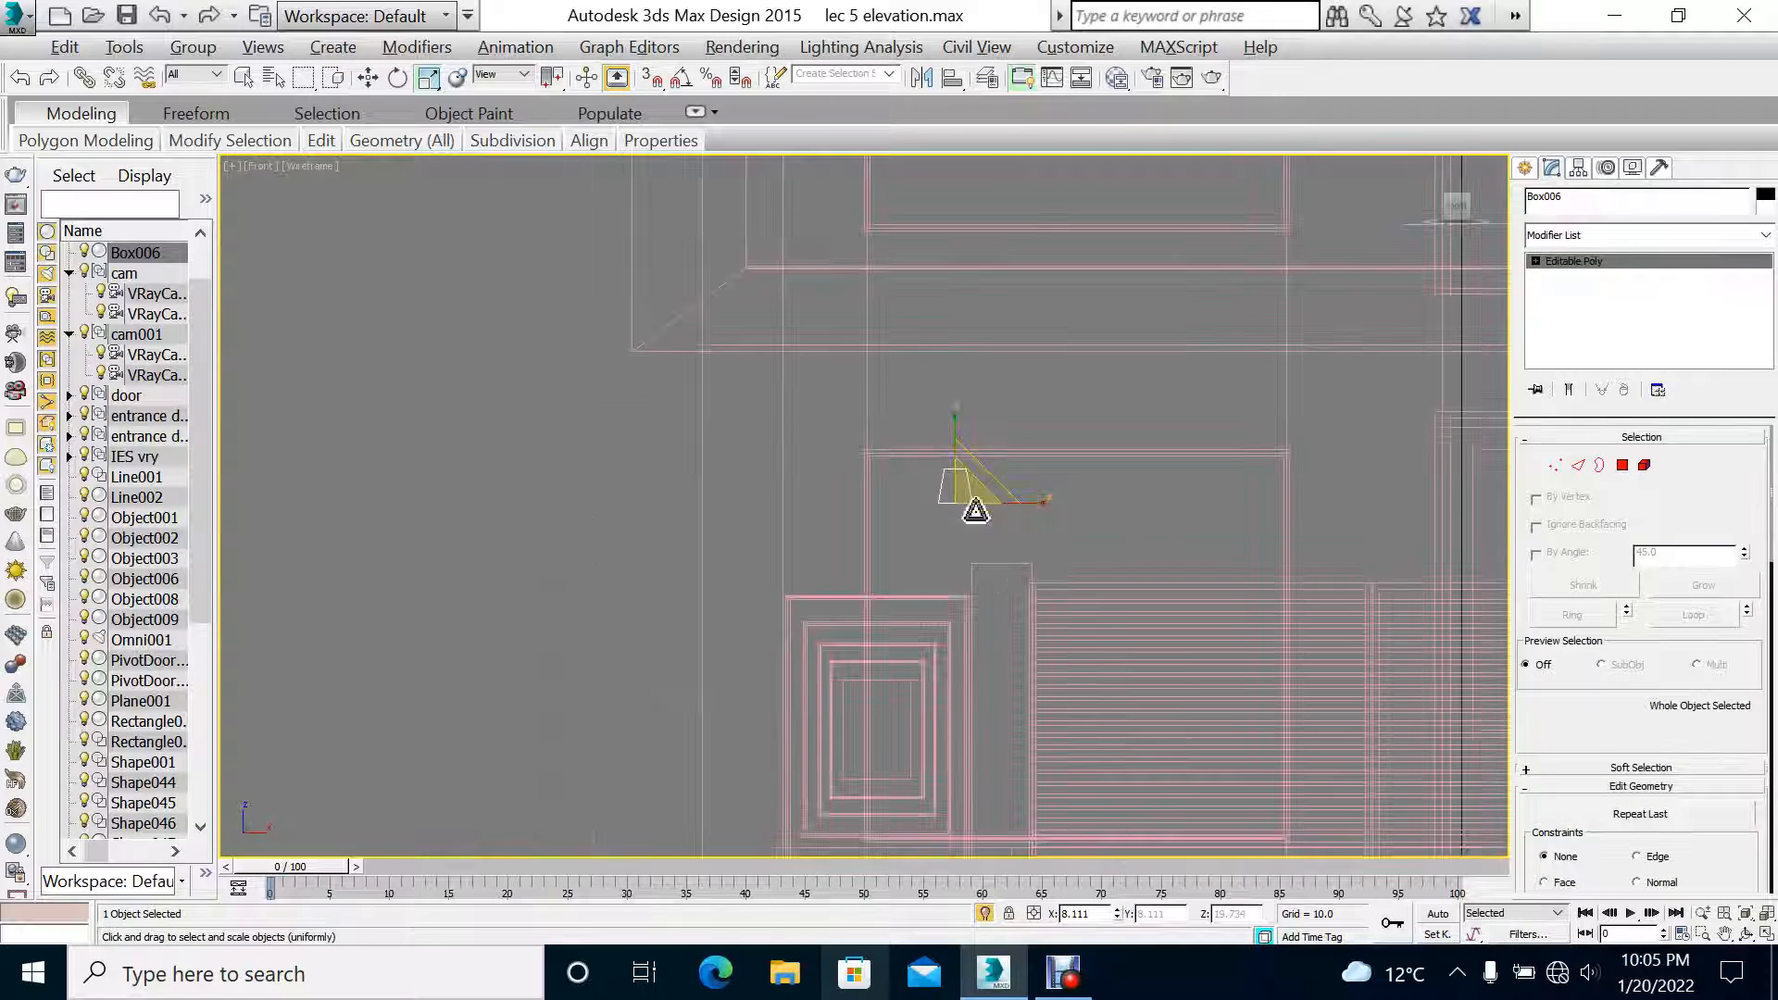
pyautogui.press('w')
pyautogui.moveTo(952, 463); pyautogui.dragTo(1036, 619)
pyautogui.scroll(2, 1078, 552)
pyautogui.moveTo(1079, 548); pyautogui.dragTo(1074, 447, button='middle')
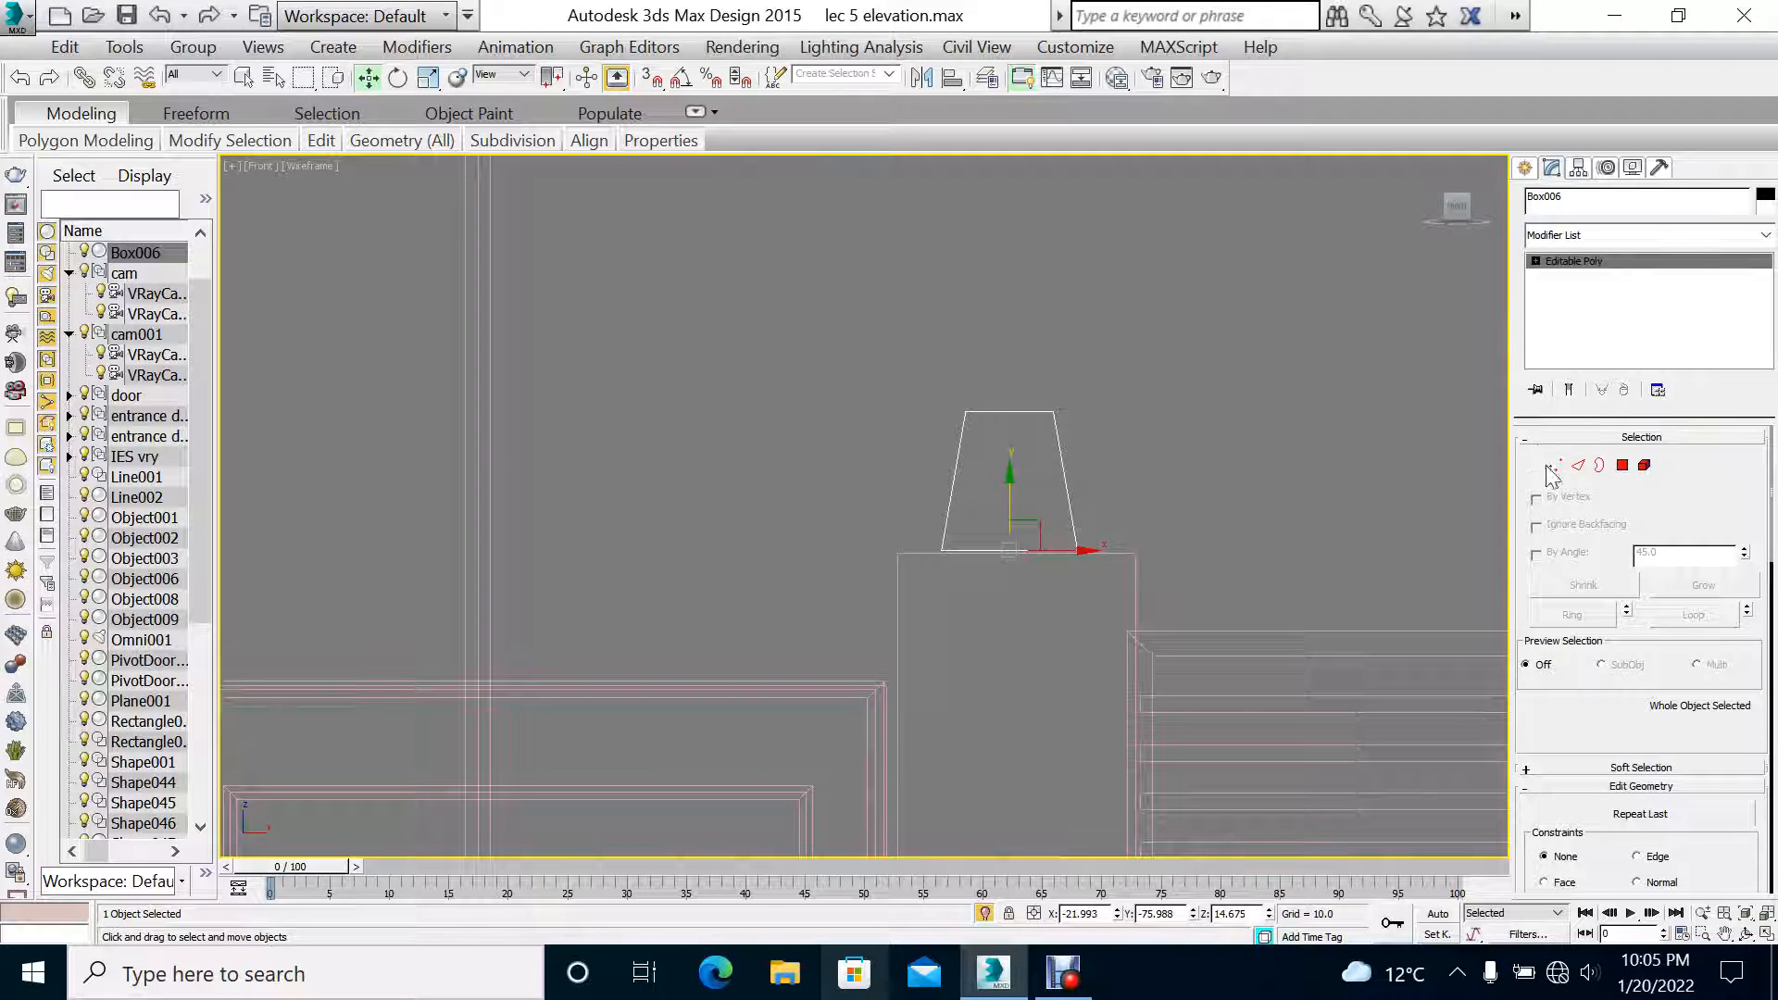
# Step: Scale the box's four top vertices outward until the top is slightly wider than the base
pyautogui.click(1553, 468)
pyautogui.moveTo(1281, 404); pyautogui.dragTo(837, 479)
pyautogui.press('r')
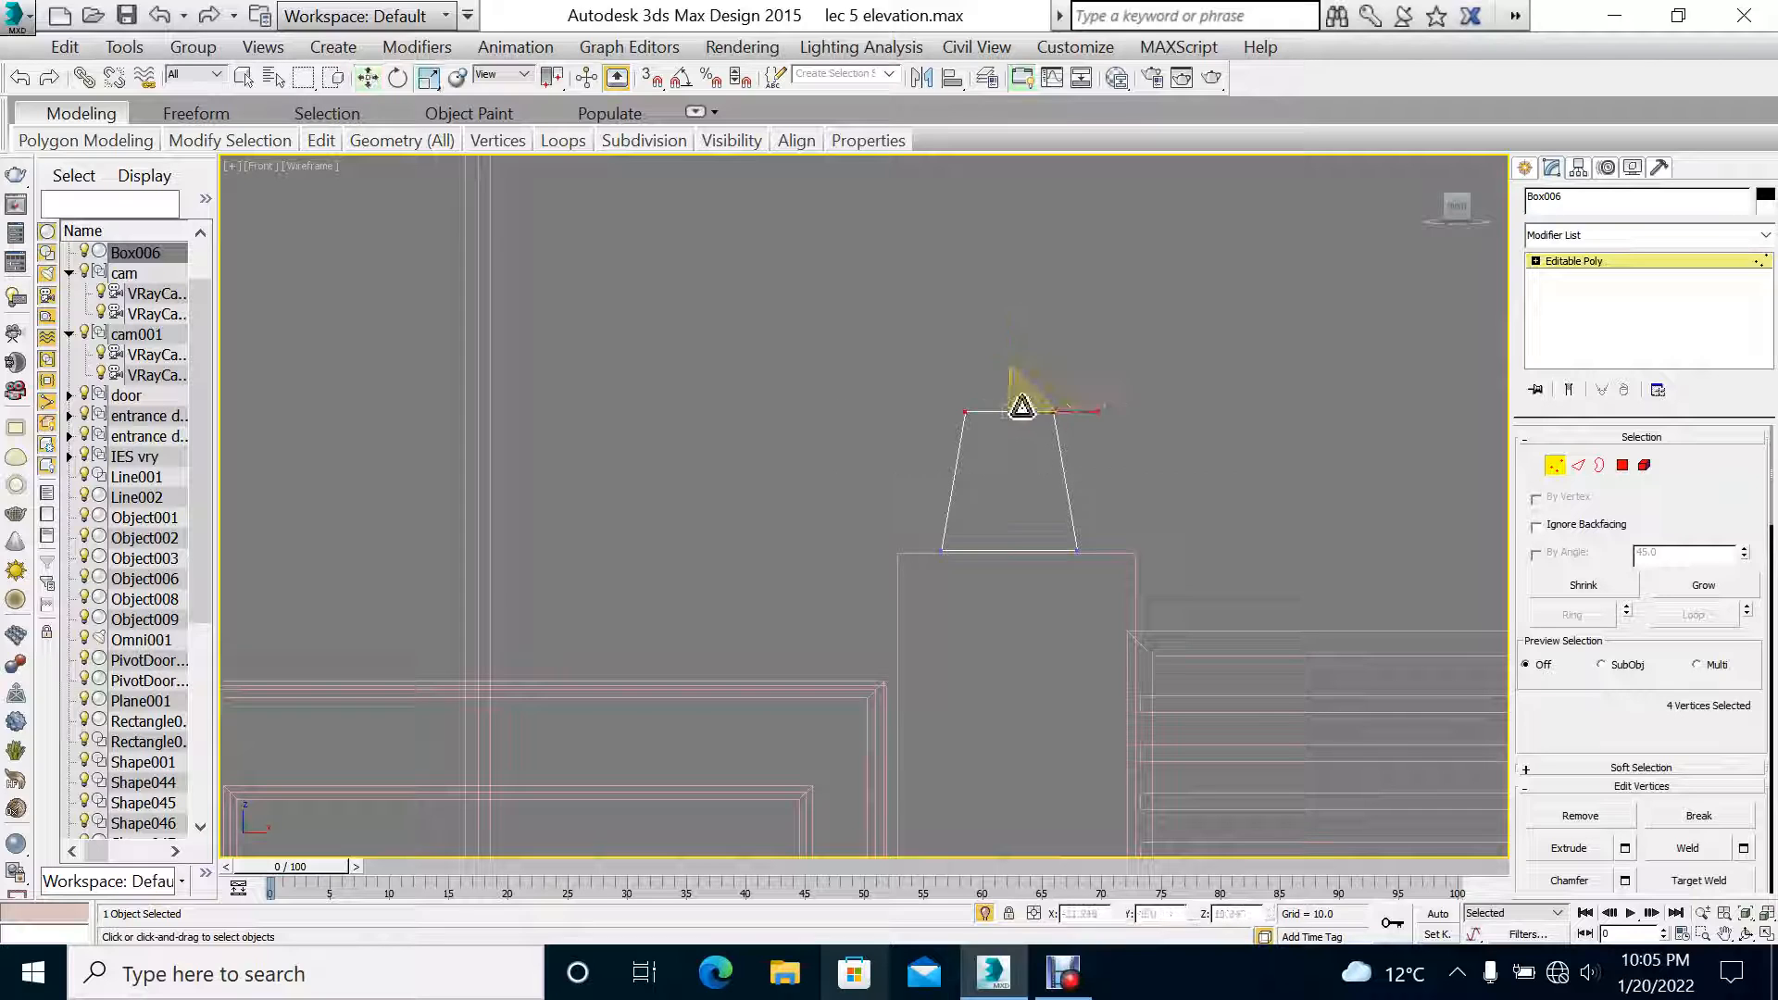
pyautogui.moveTo(1022, 408); pyautogui.dragTo(1016, 331)
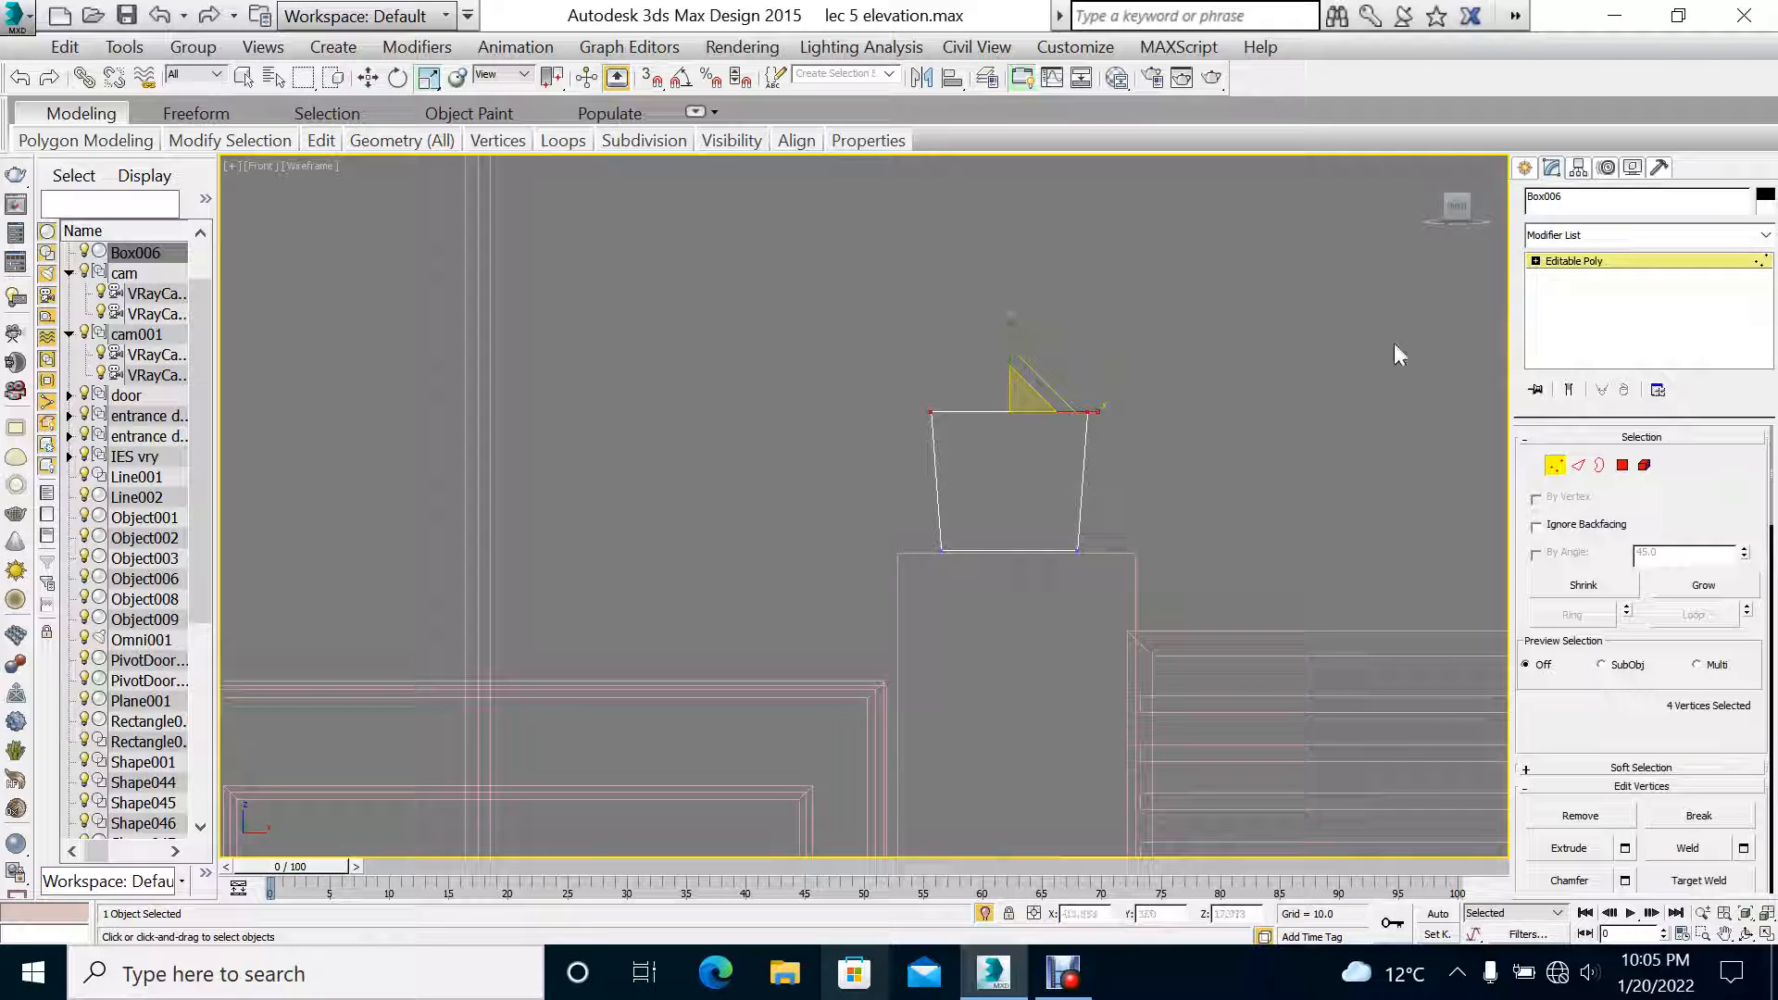
pyautogui.click(1577, 263)
# Step: Move the box along Y in the Top view so that it sits within the gate pillar's outline
pyautogui.press('w')
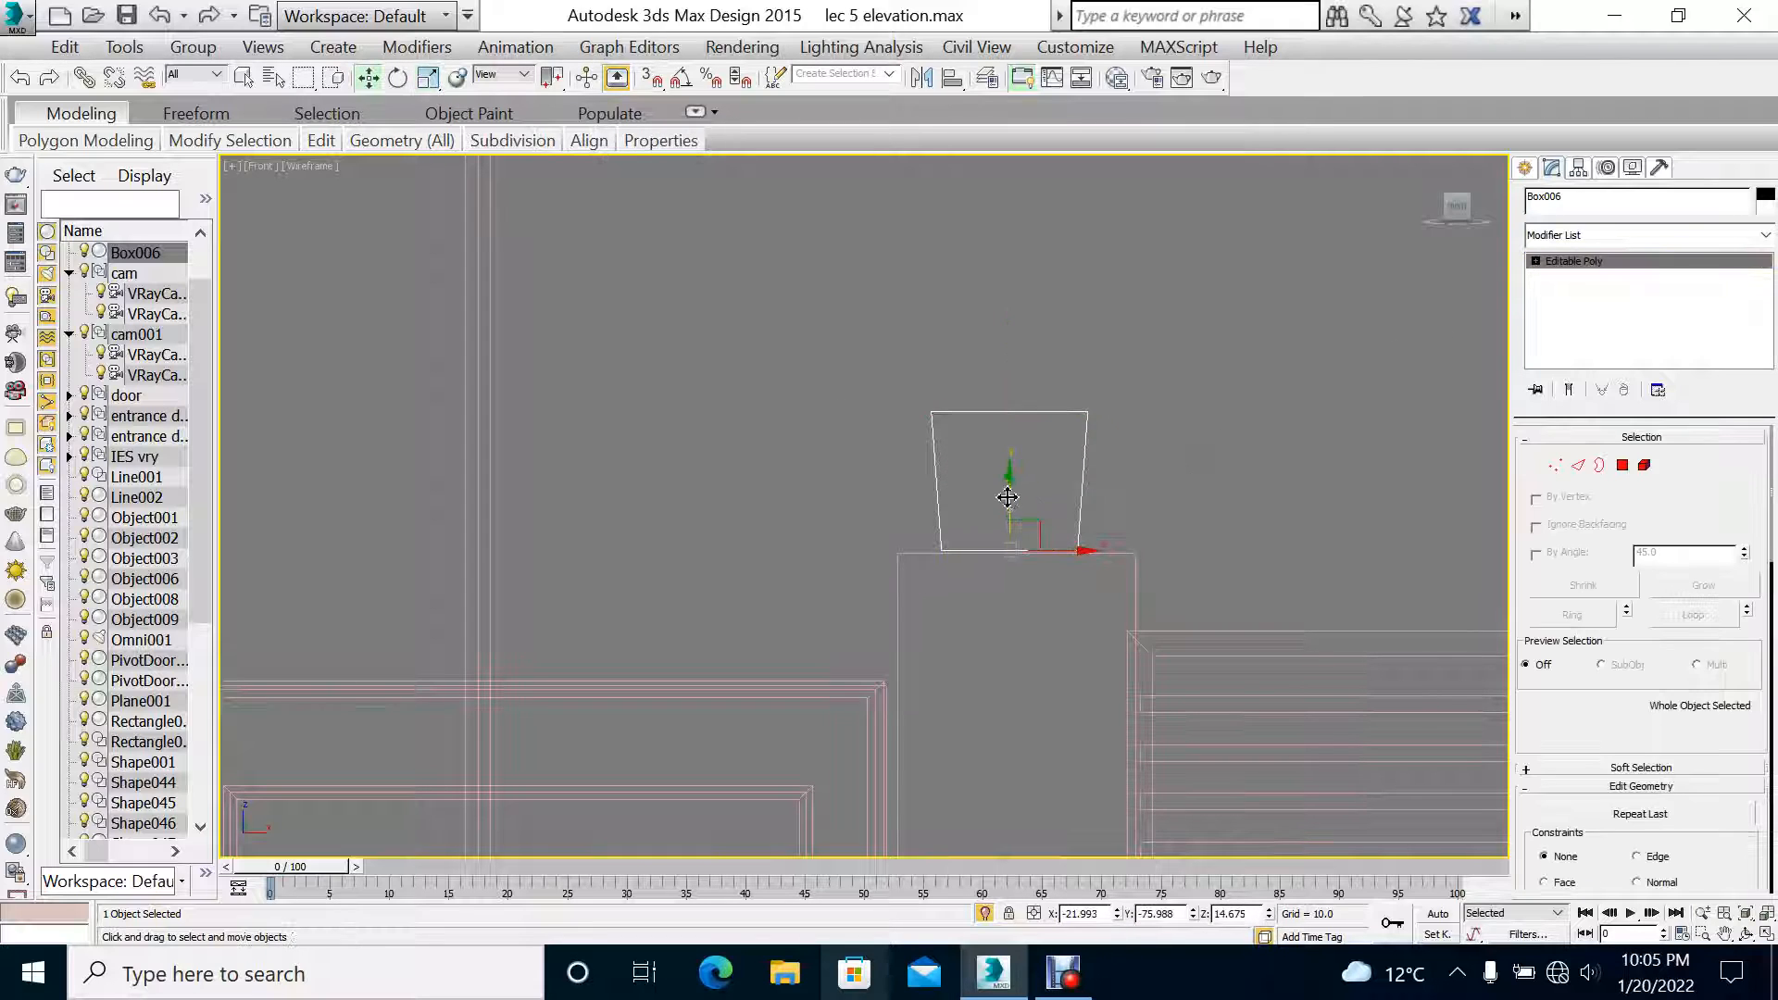
pyautogui.press('t')
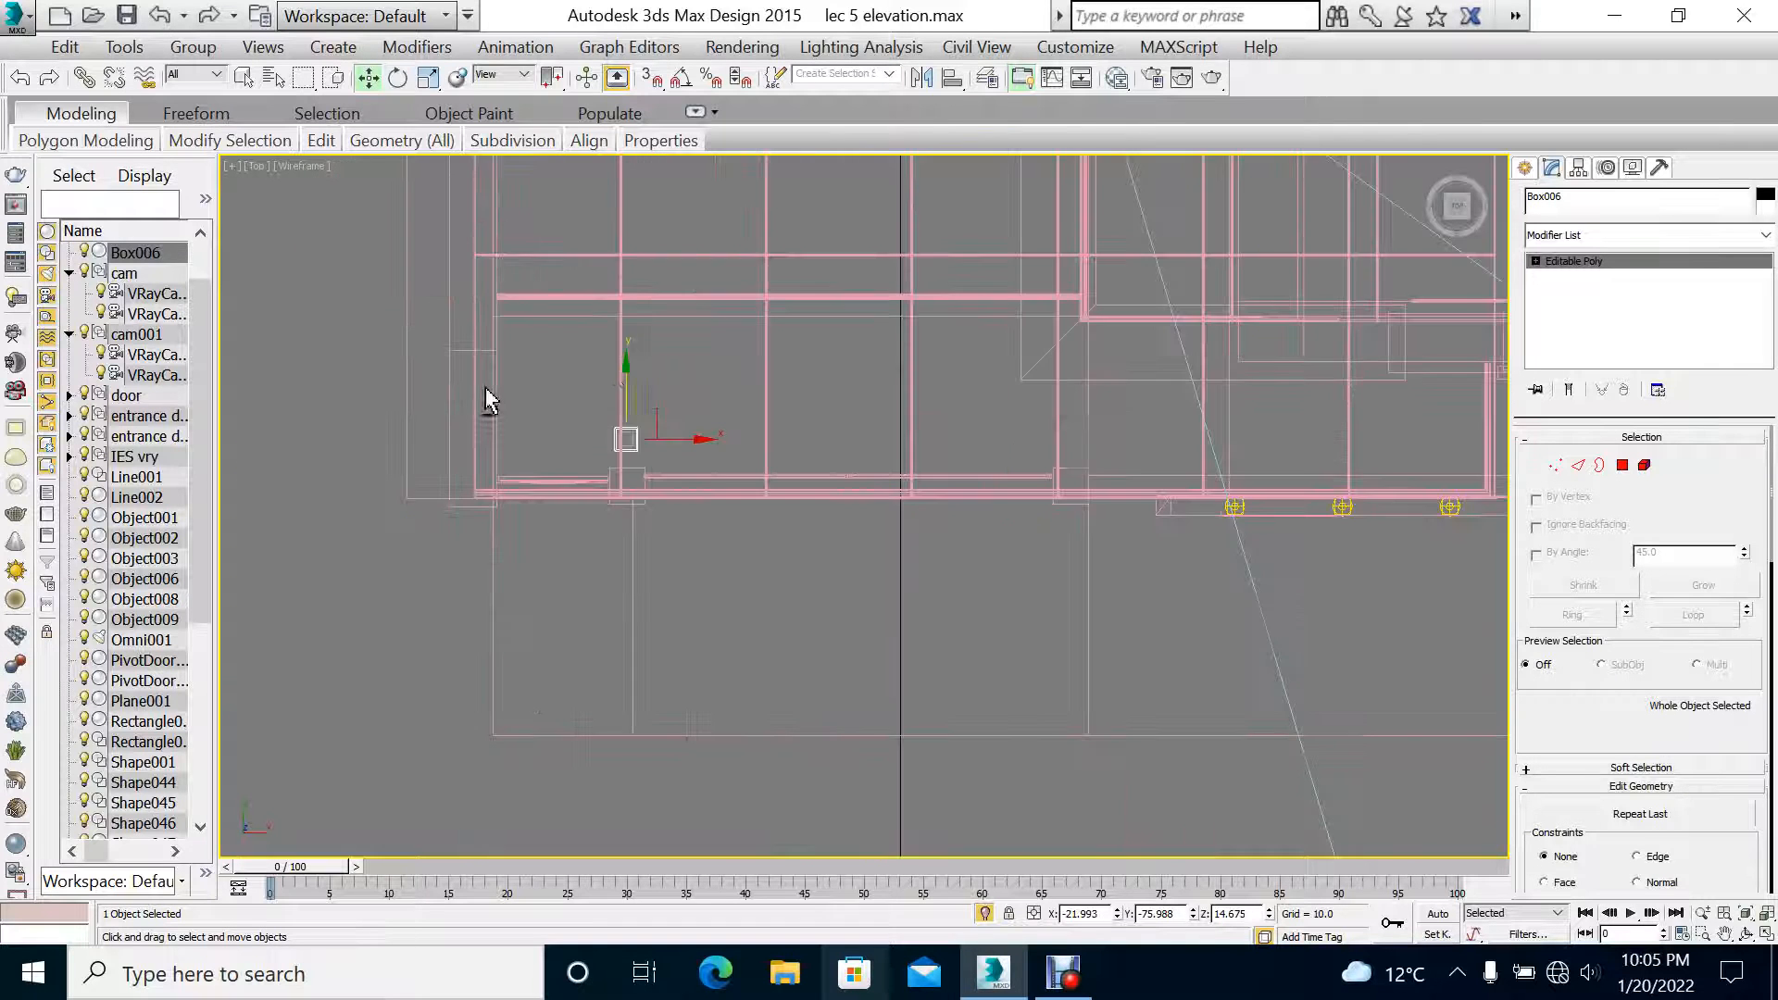
pyautogui.press('z')
pyautogui.scroll(-6, 848, 561)
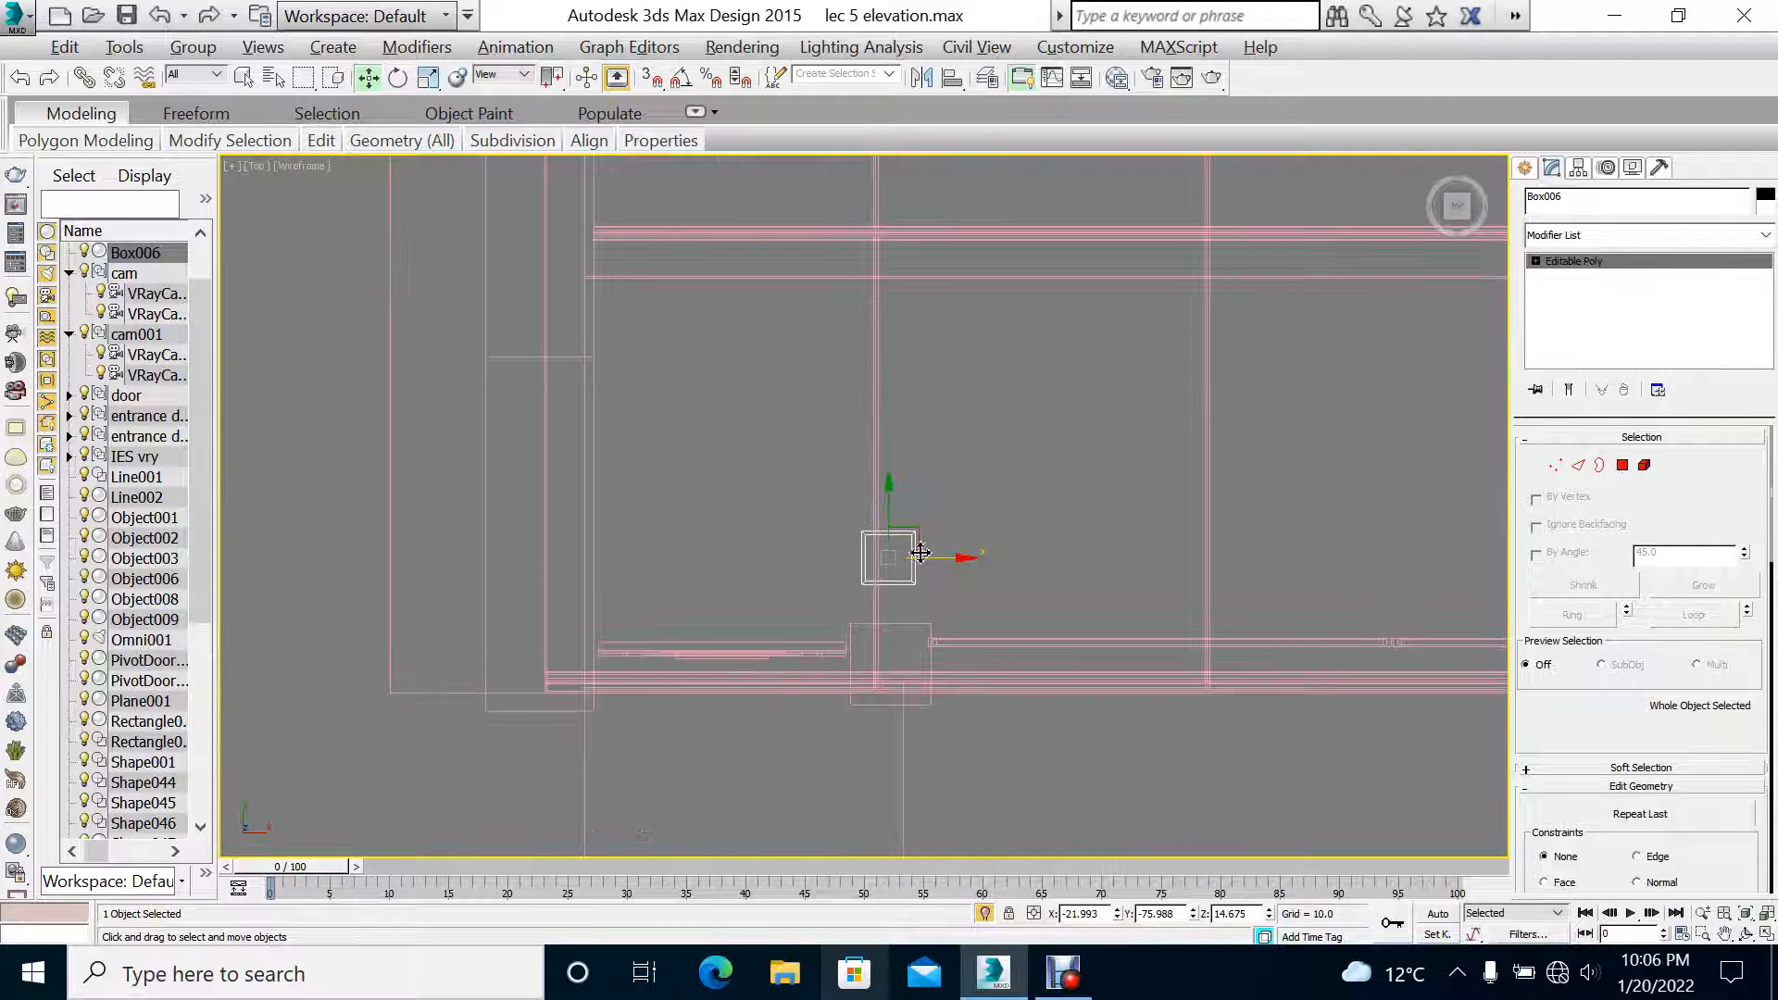
pyautogui.moveTo(905, 517); pyautogui.dragTo(905, 611)
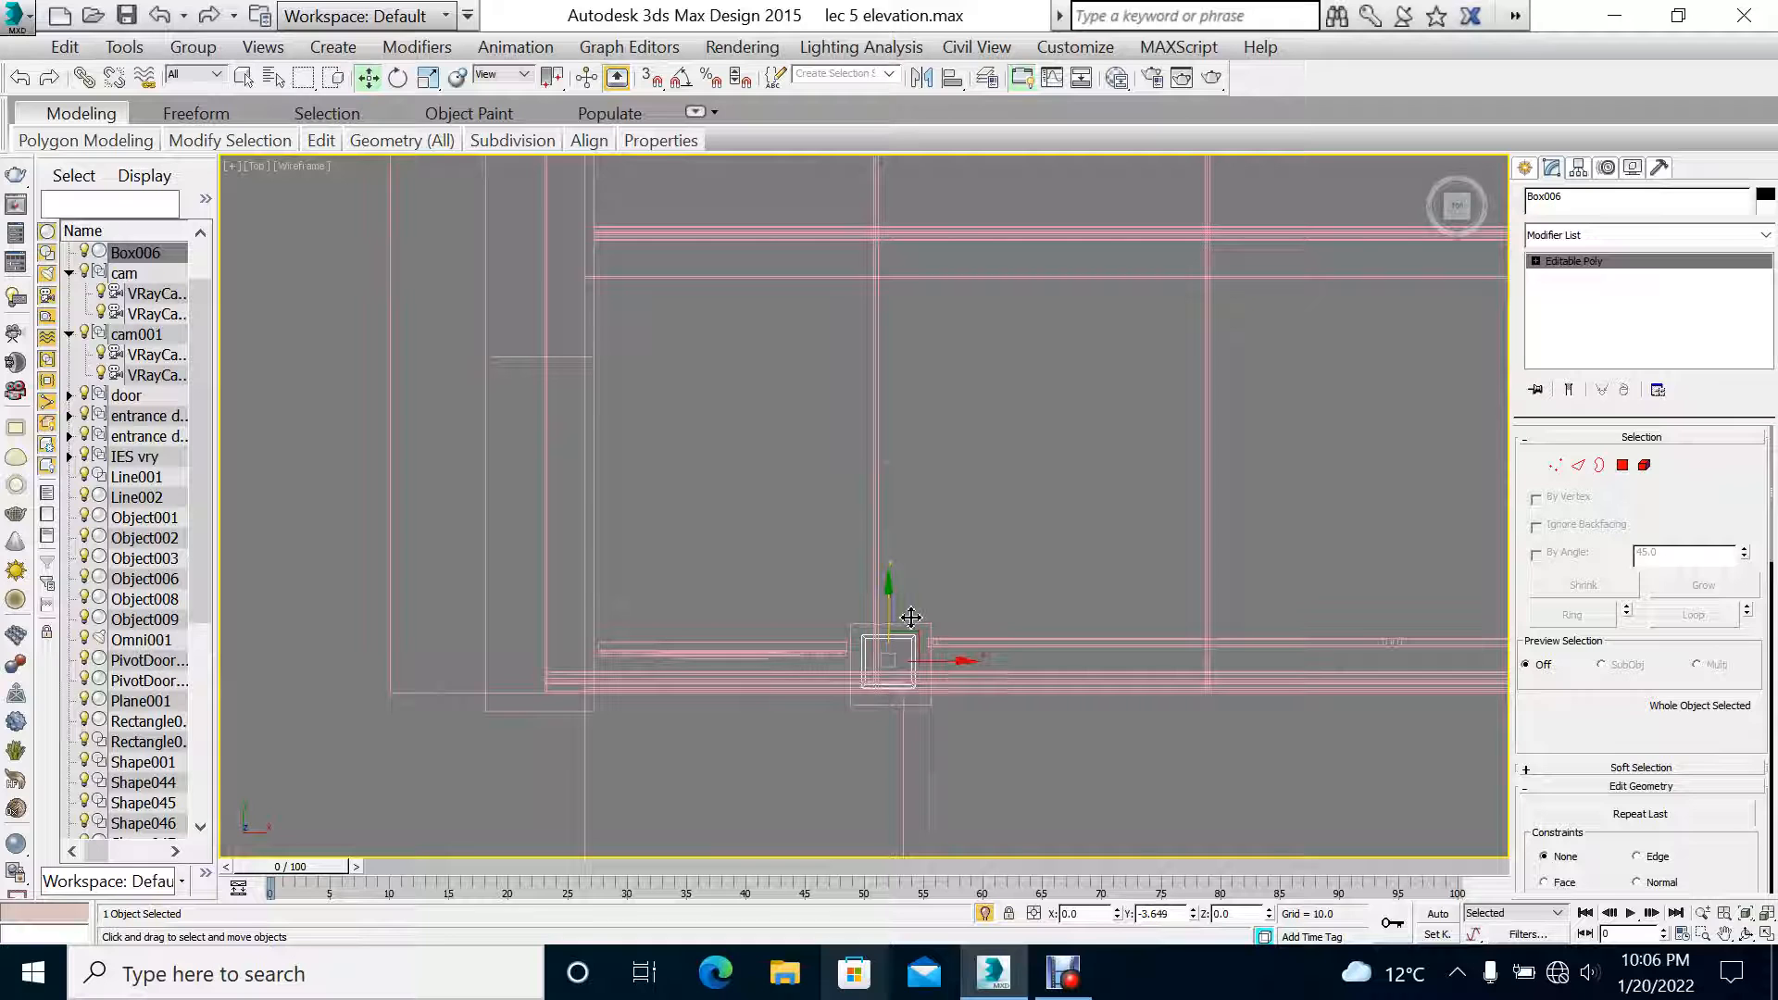
# Step: Scale the box on the pillar uniformly to about 93 percent and check it in the Front view
pyautogui.scroll(5, 905, 610)
pyautogui.press('r')
pyautogui.moveTo(847, 522); pyautogui.dragTo(845, 528)
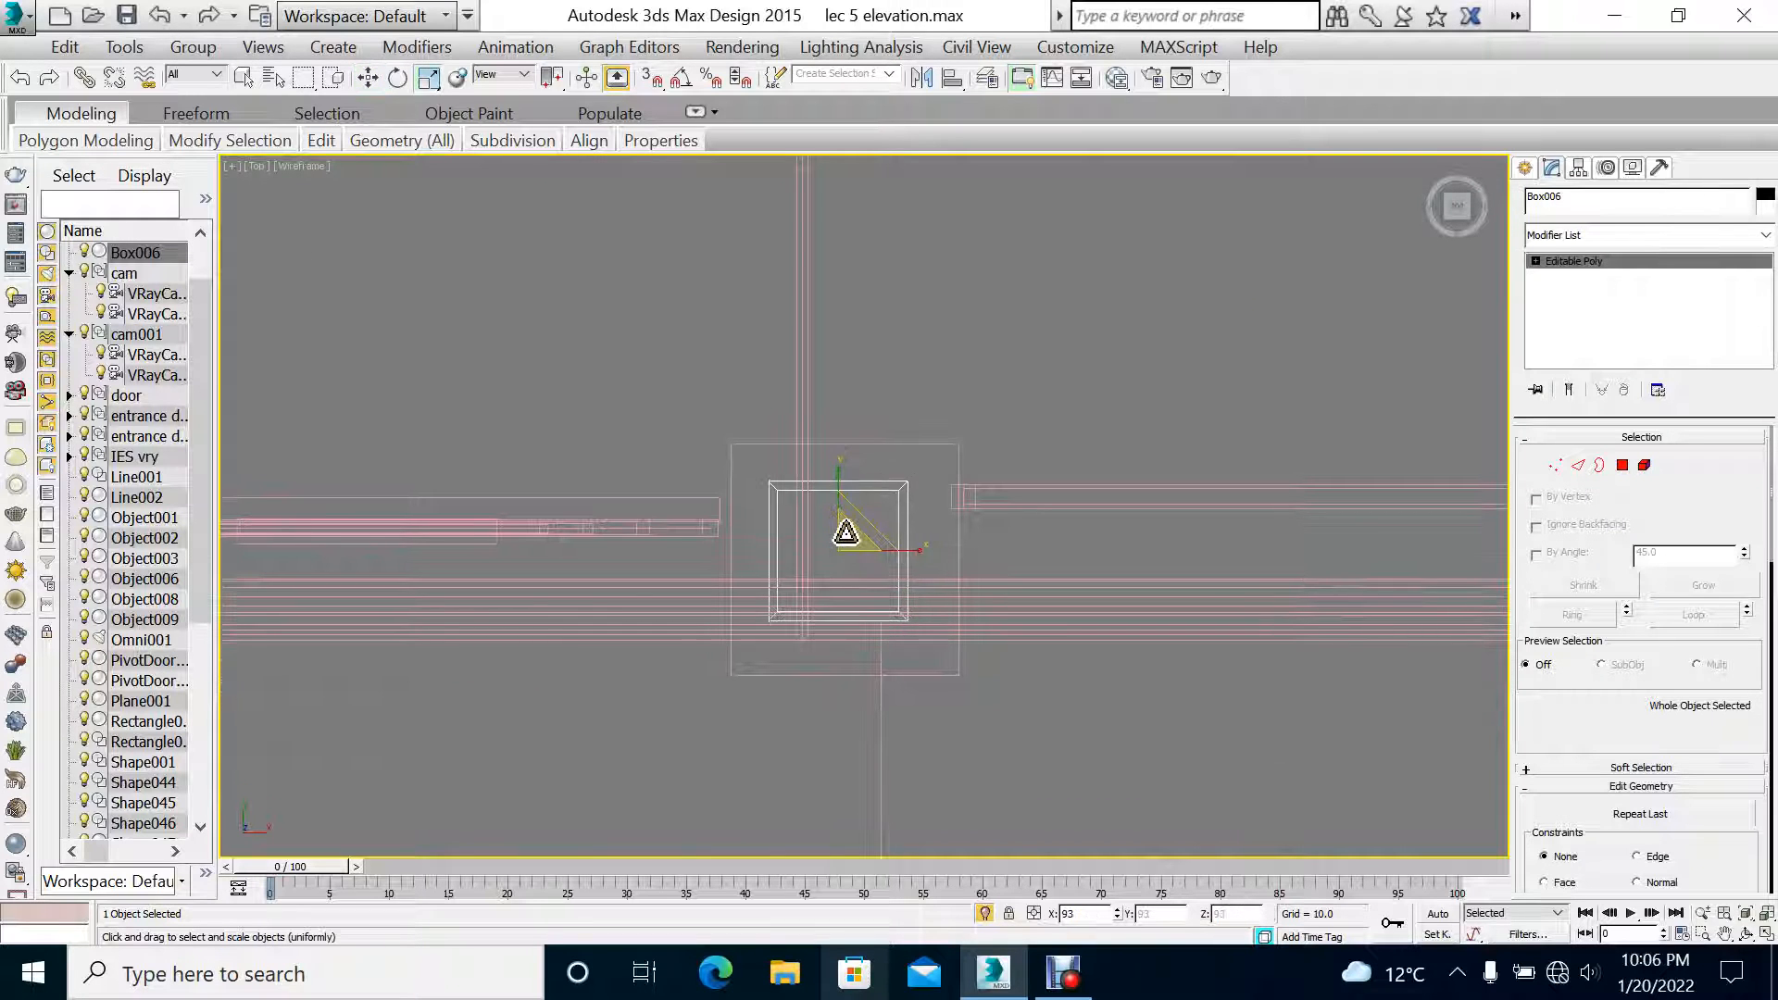
pyautogui.hotkey('alt', 'w')
pyautogui.rightClick(1252, 408)
pyautogui.hotkey('alt', 'w')
pyautogui.moveTo(1037, 458); pyautogui.dragTo(1013, 463)
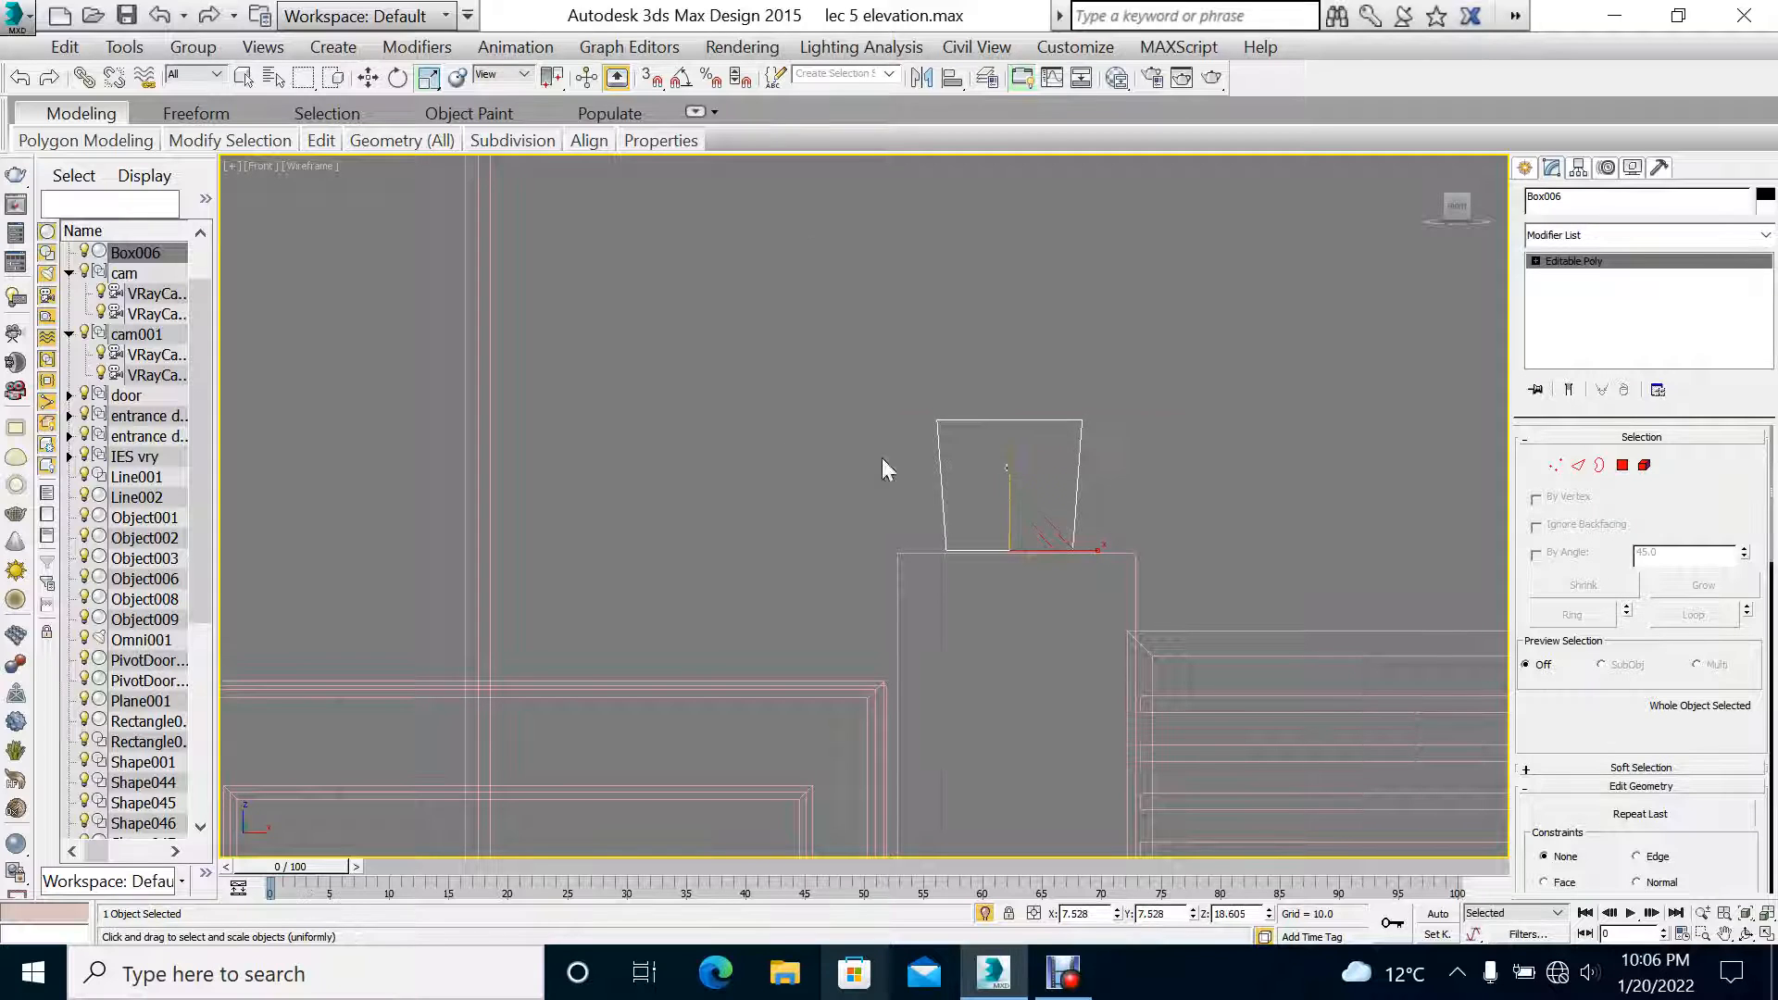
# Step: Create a sphere with a radius of about 0.55 at the box's centre in the Top view
pyautogui.press('t')
pyautogui.click(1526, 168)
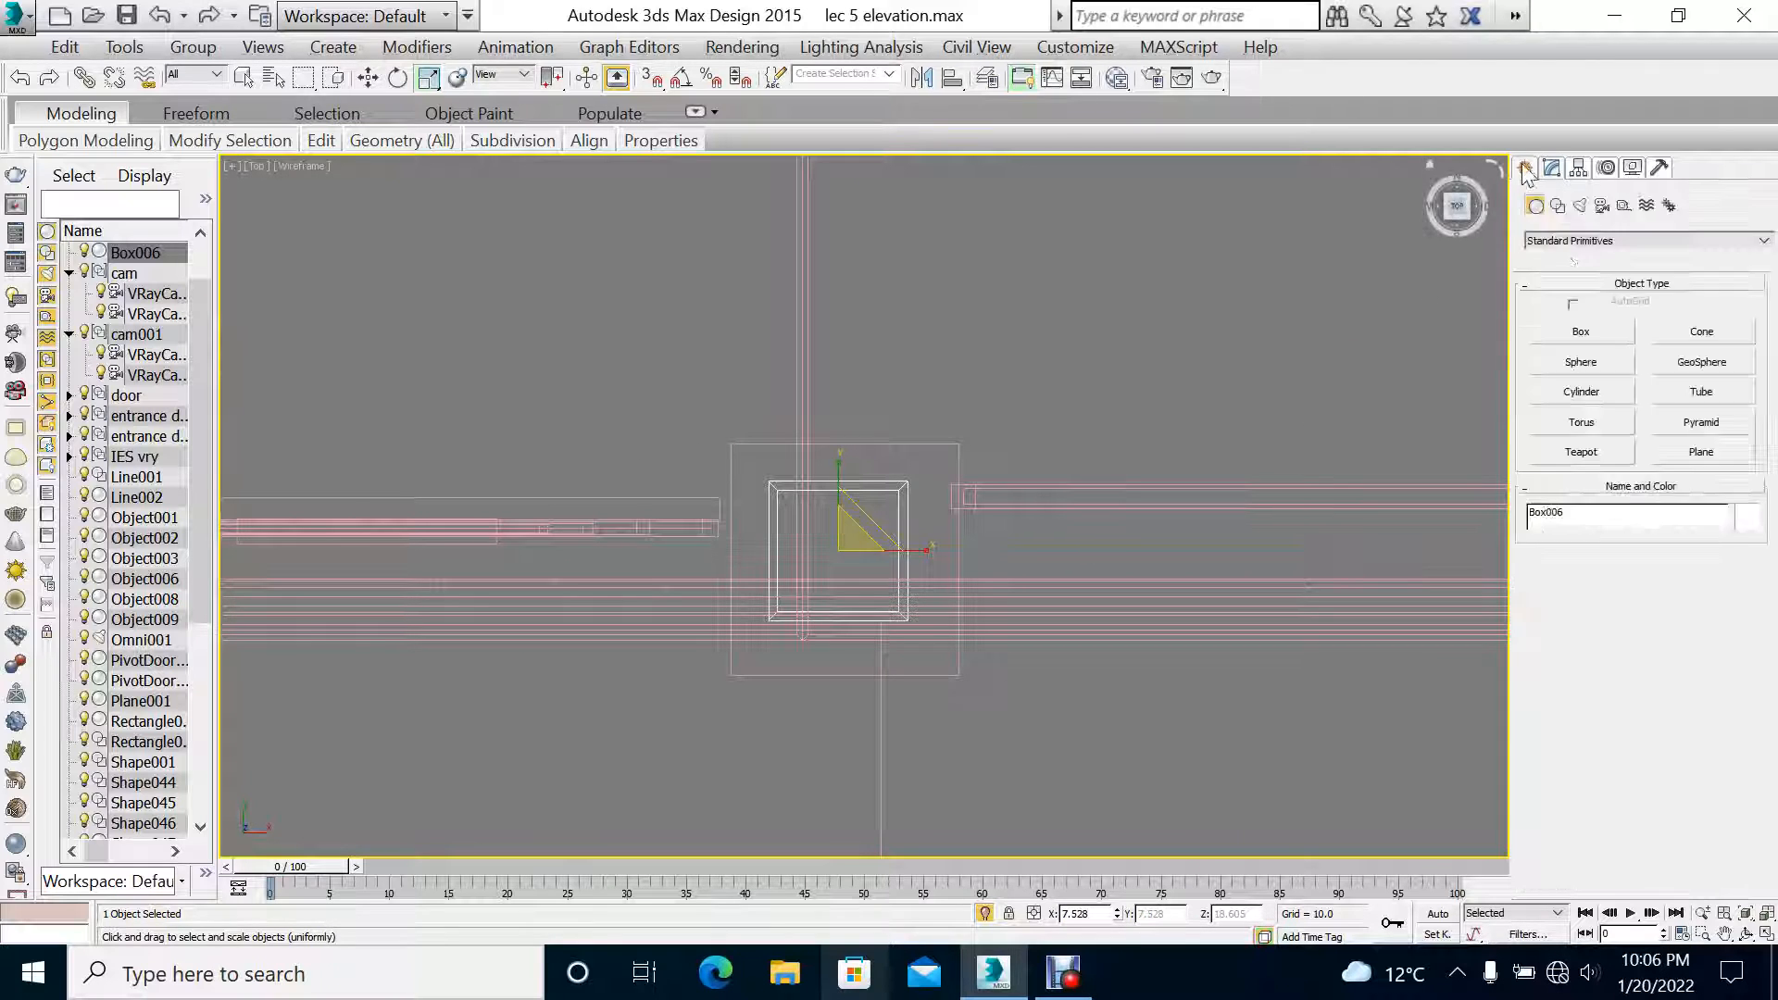
pyautogui.click(1582, 362)
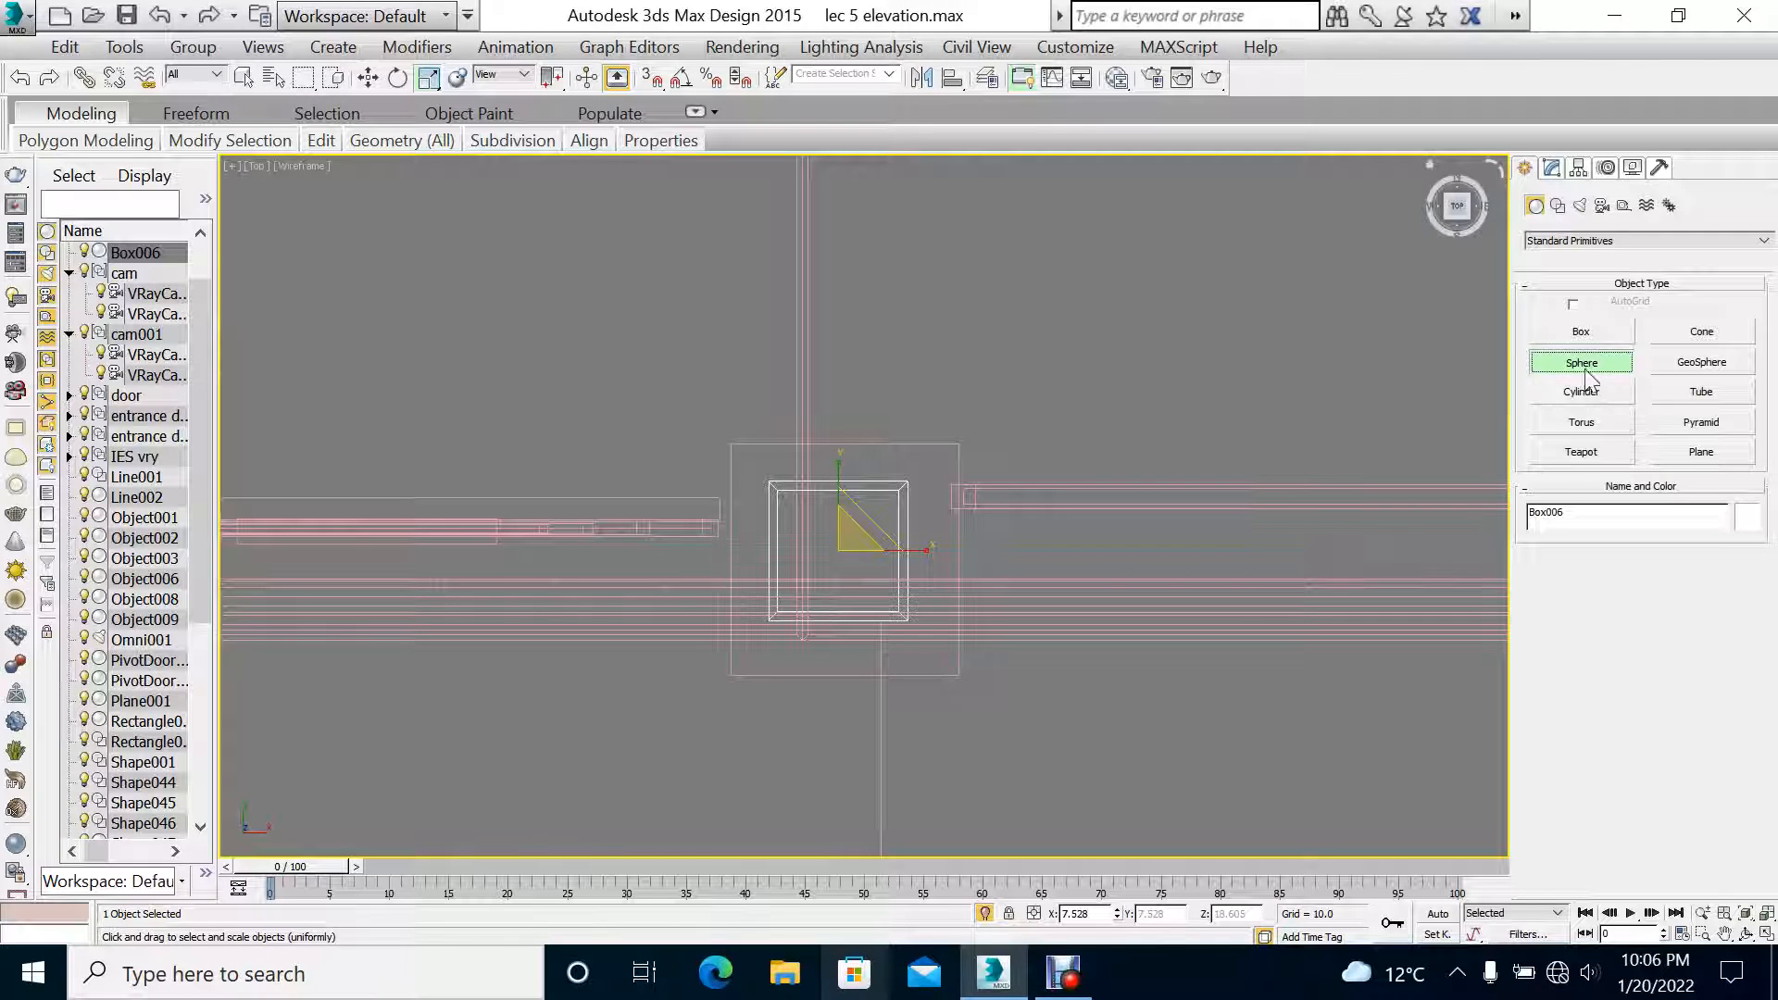
pyautogui.moveTo(839, 544); pyautogui.dragTo(869, 567)
# Step: Raise the sphere vertically in the Front view until its centre sits near the top edge of the tapered box
pyautogui.hotkey('alt', 'w')
pyautogui.middleClick(1246, 374)
pyautogui.hotkey('alt', 'w')
pyautogui.scroll(-4, 1167, 532)
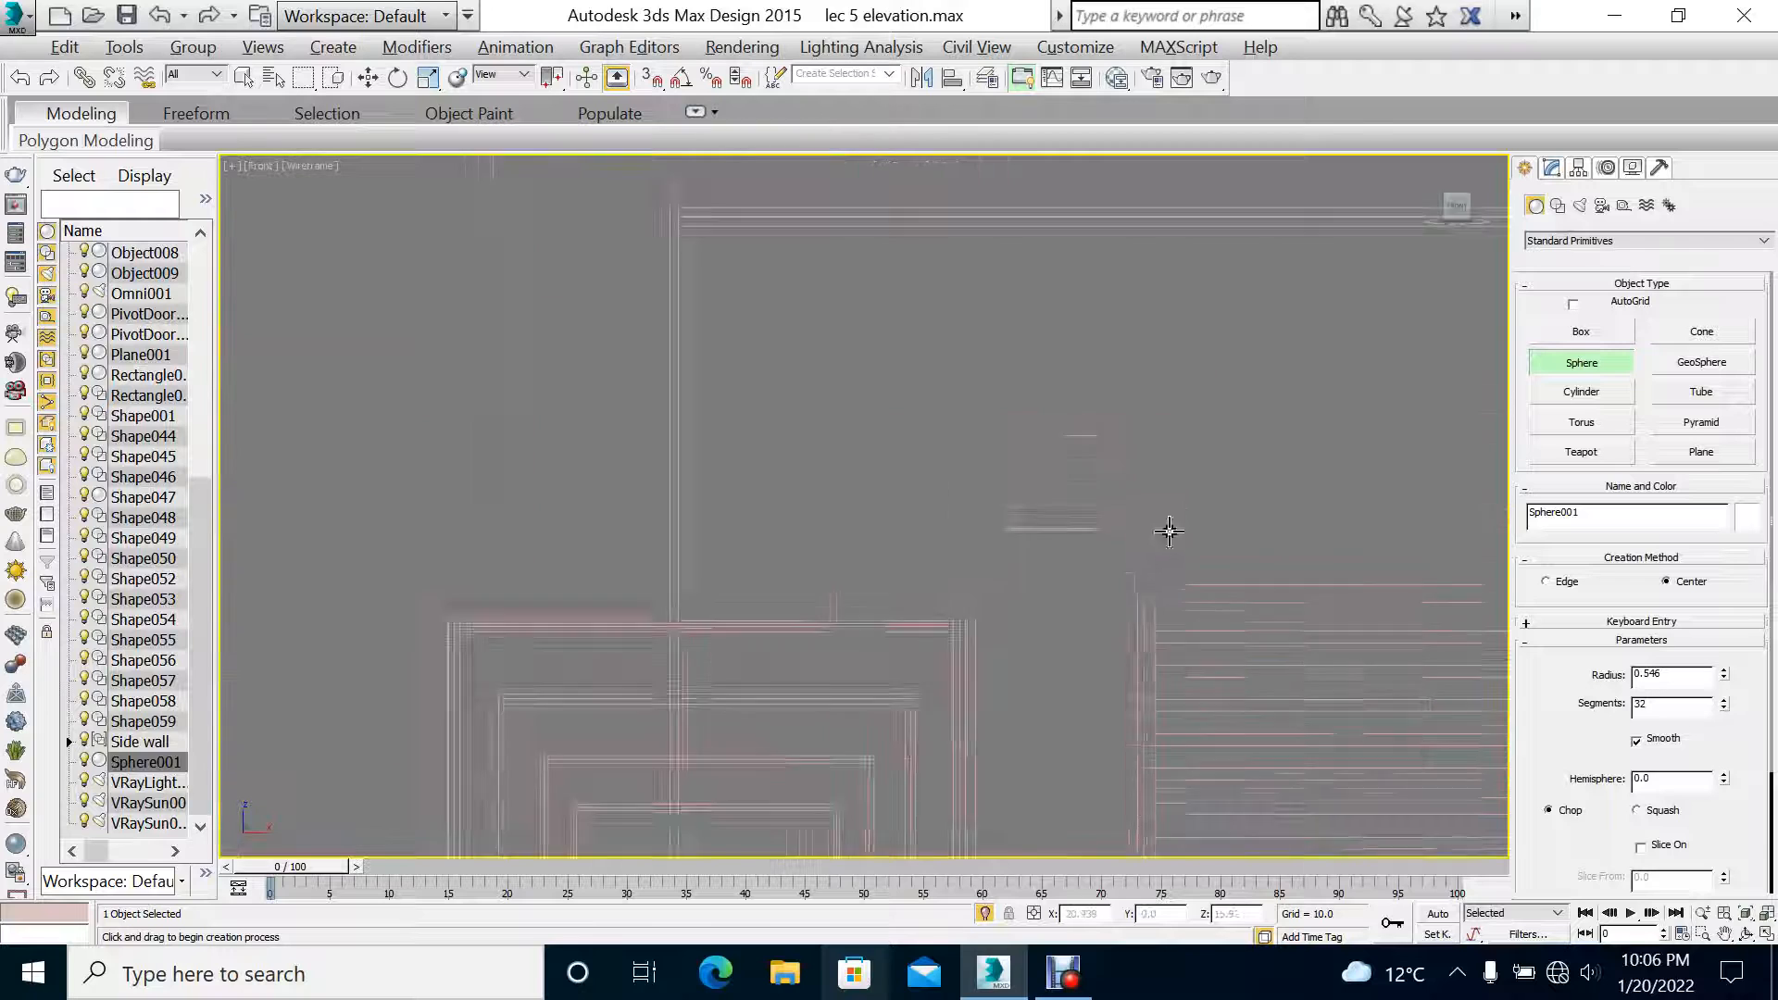
pyautogui.moveTo(1088, 543); pyautogui.dragTo(1032, 385, button='middle')
pyautogui.scroll(-2, 1031, 385)
pyautogui.scroll(-2, 1051, 600)
pyautogui.press('w')
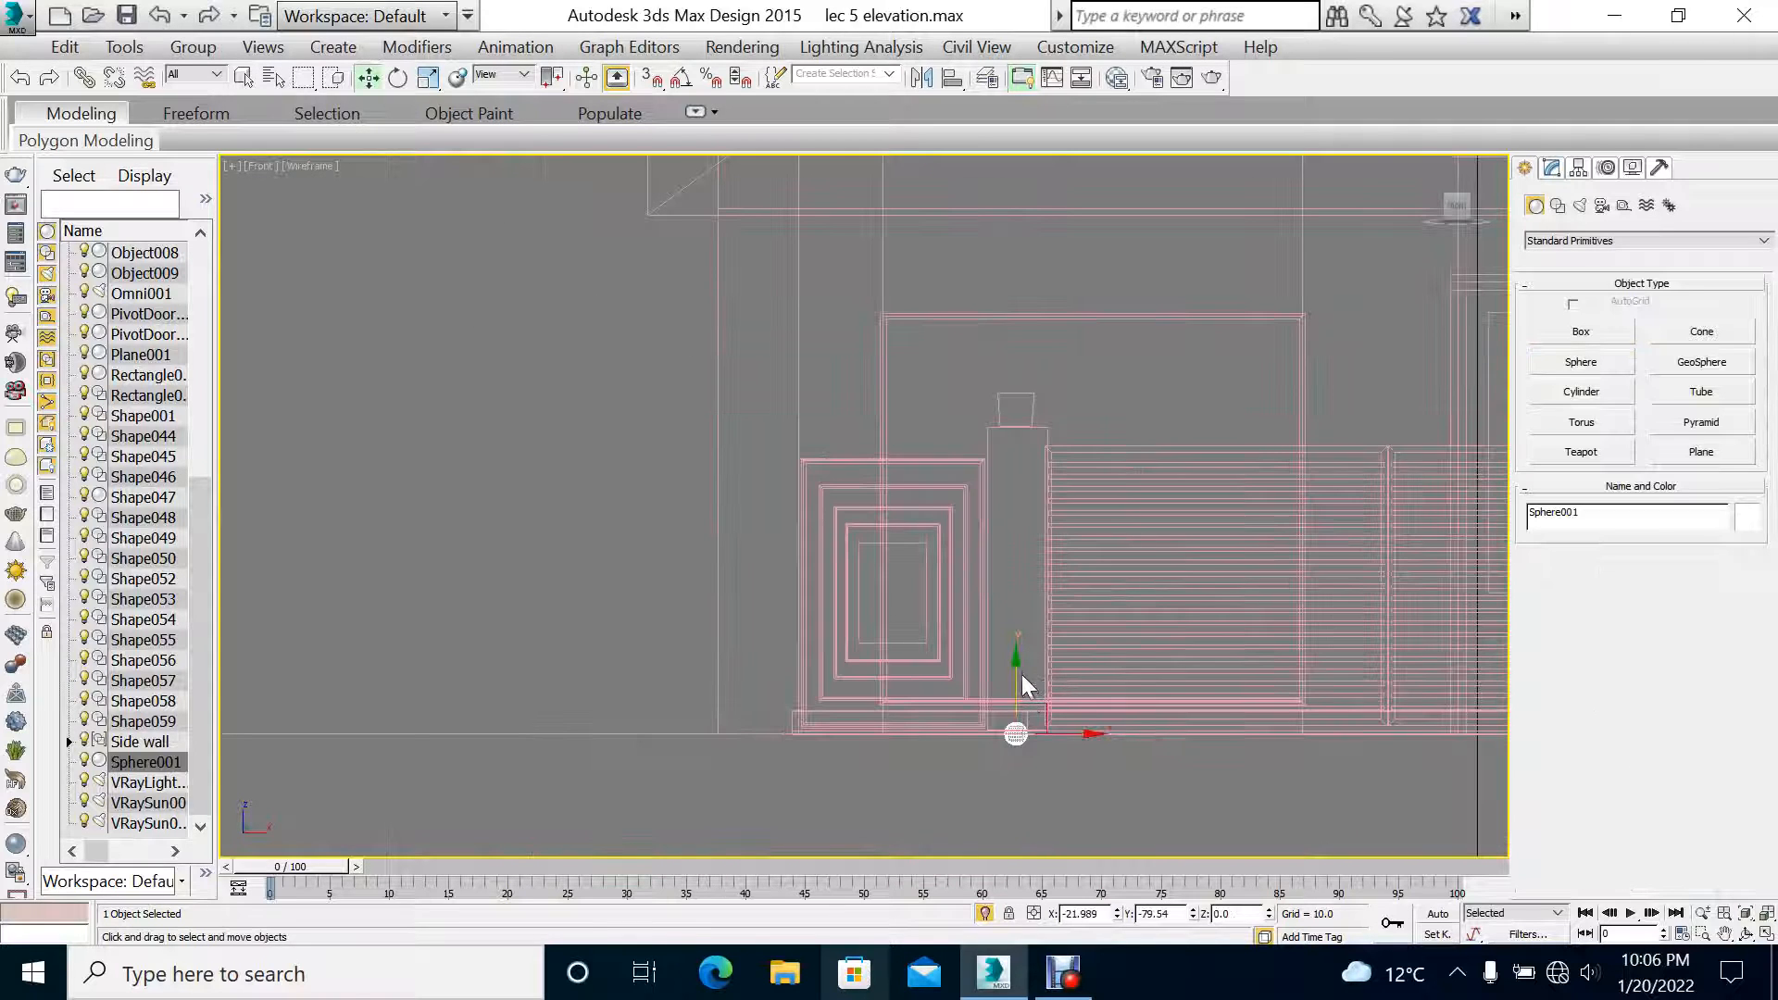
pyautogui.keyDown('ctrl'); pyautogui.click(1016, 692); pyautogui.keyUp('ctrl')
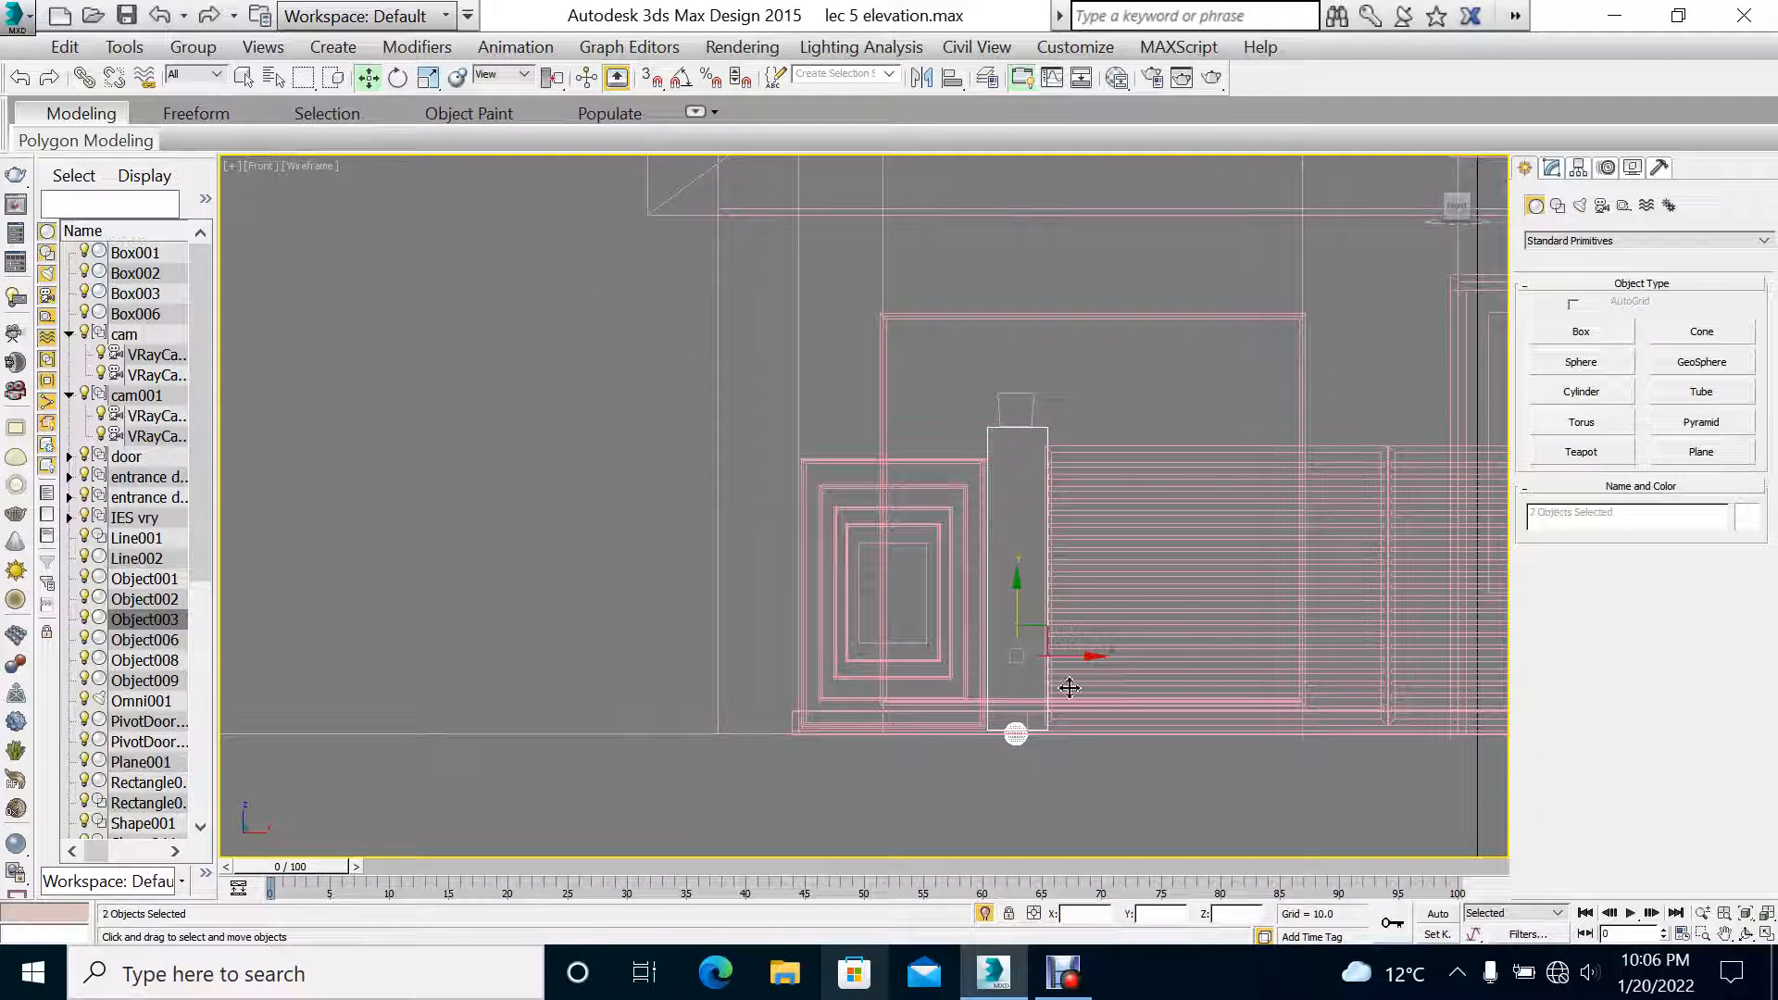
pyautogui.keyDown('alt'); pyautogui.click(1024, 647); pyautogui.keyUp('alt')
pyautogui.moveTo(1019, 668); pyautogui.dragTo(1018, 332)
pyautogui.scroll(4, 1039, 403)
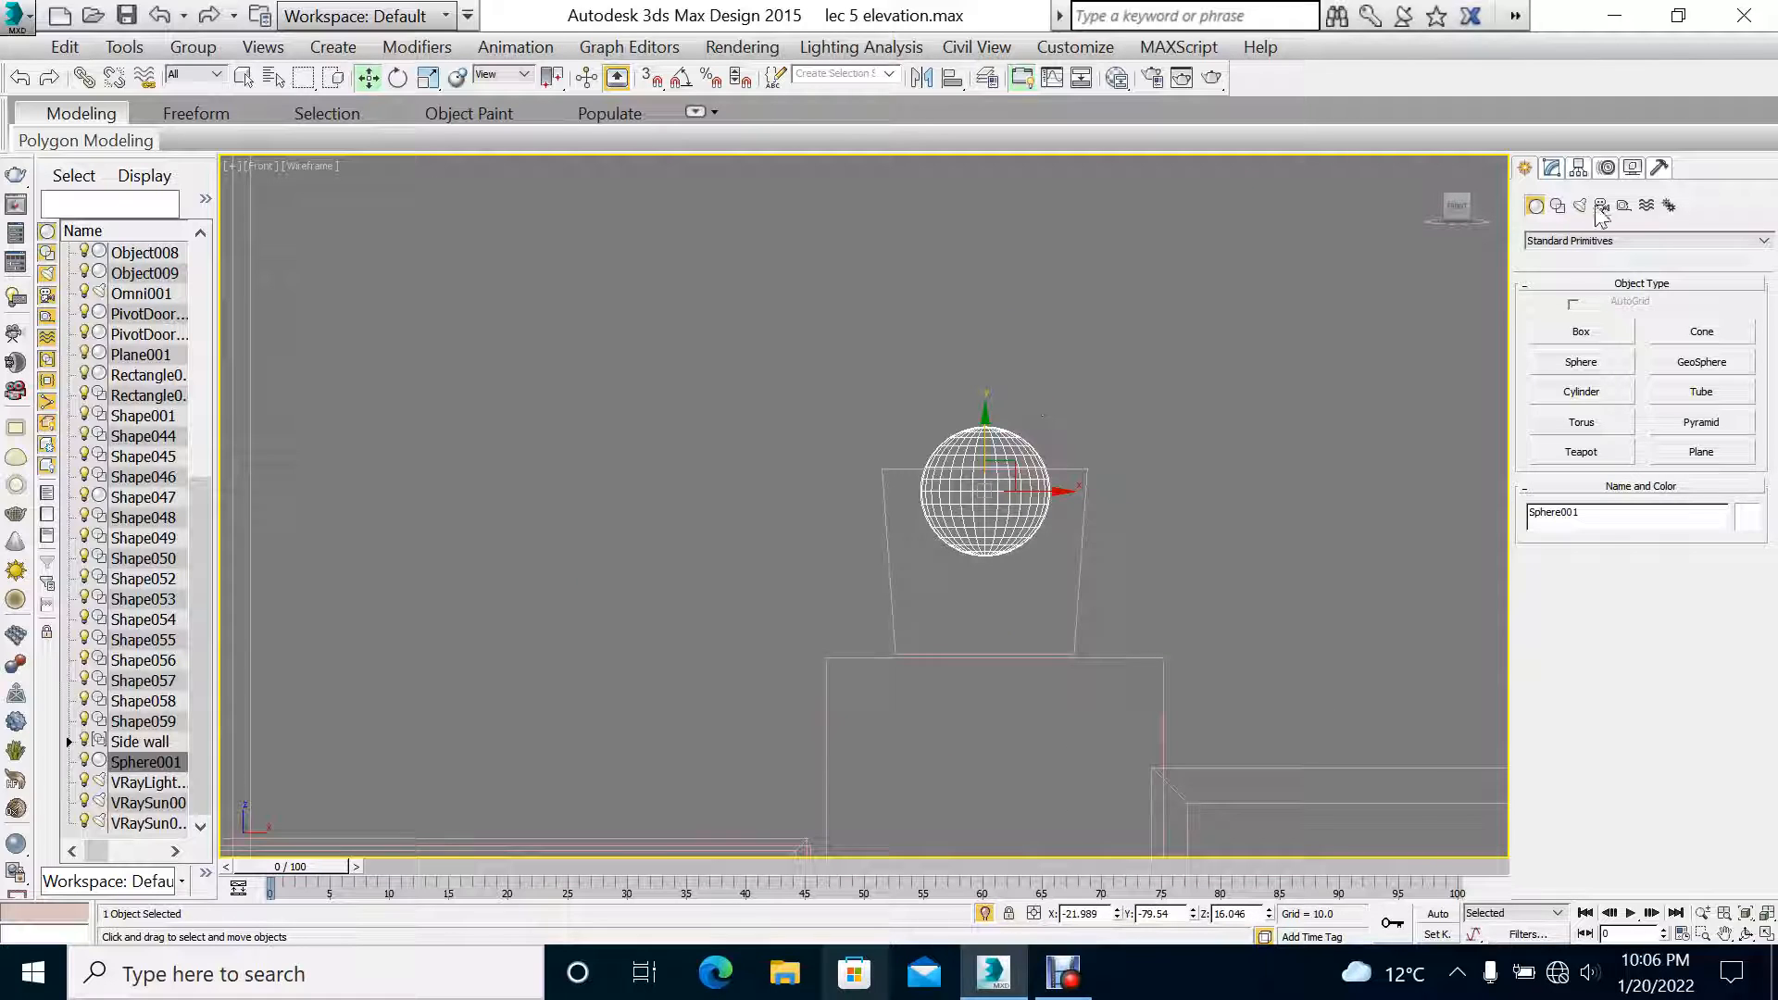
# Step: Set the sphere's Hemisphere value to 0.67 and lower the dome onto the top of the tapered box
pyautogui.click(1551, 168)
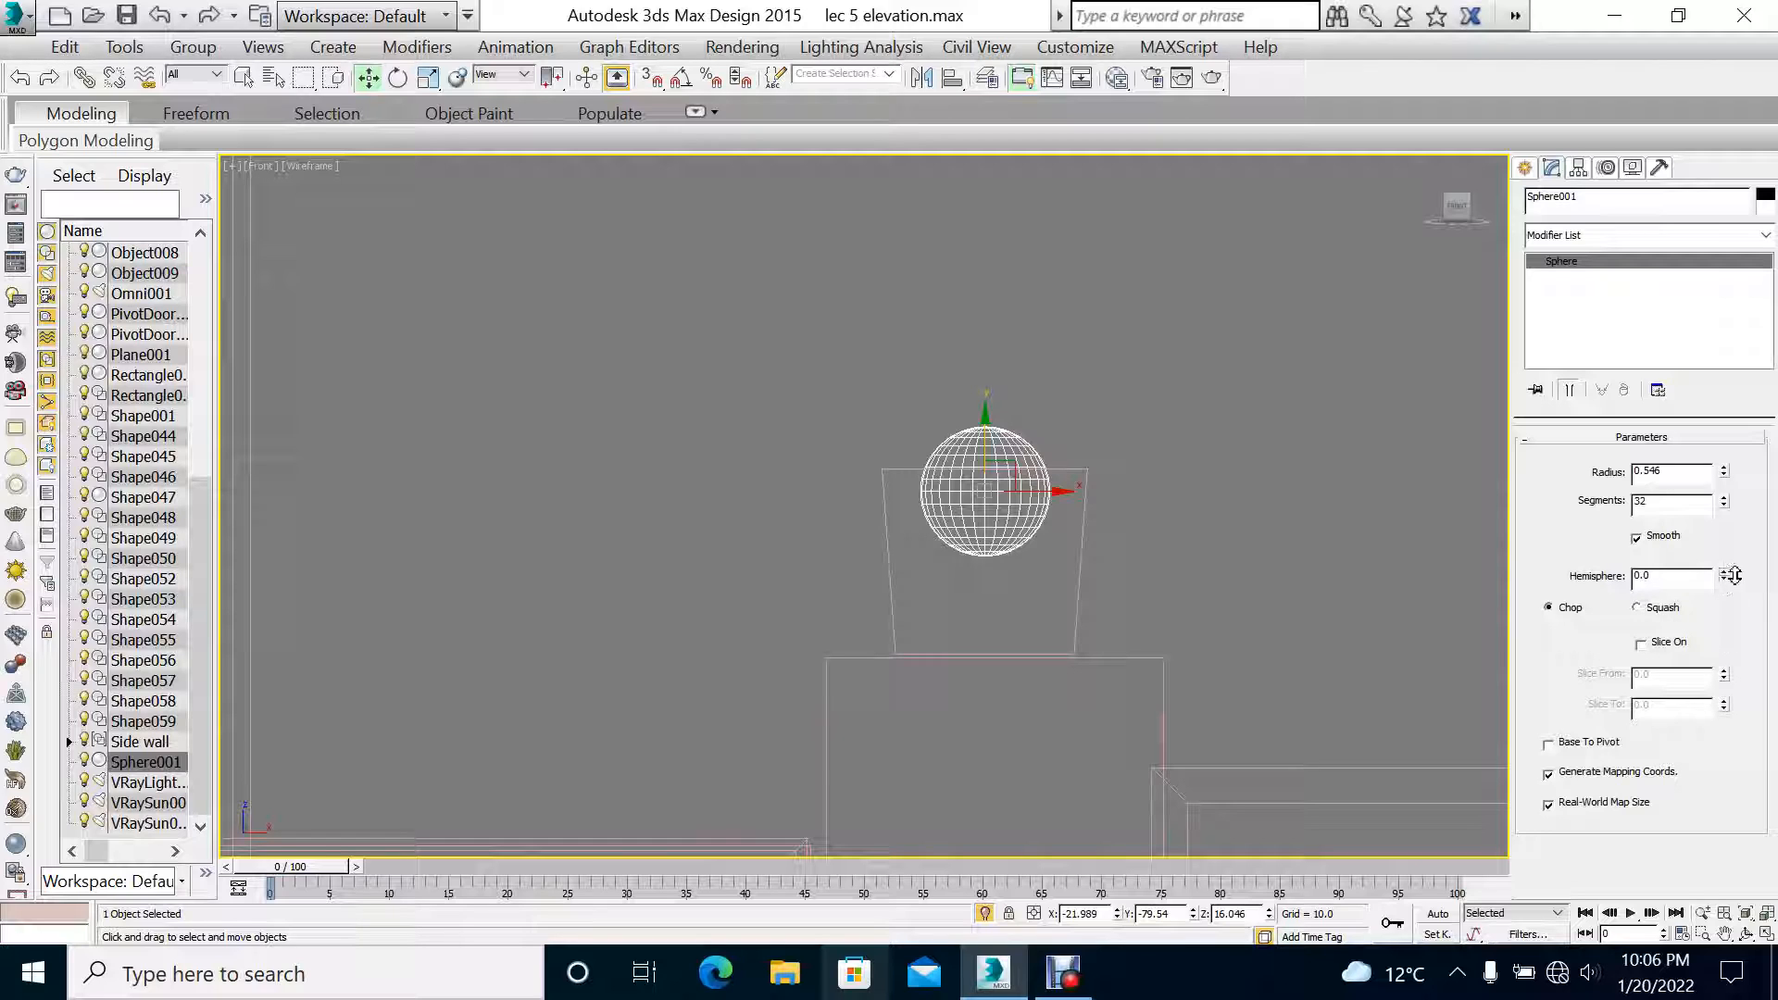
pyautogui.moveTo(1733, 575); pyautogui.dragTo(1755, 450)
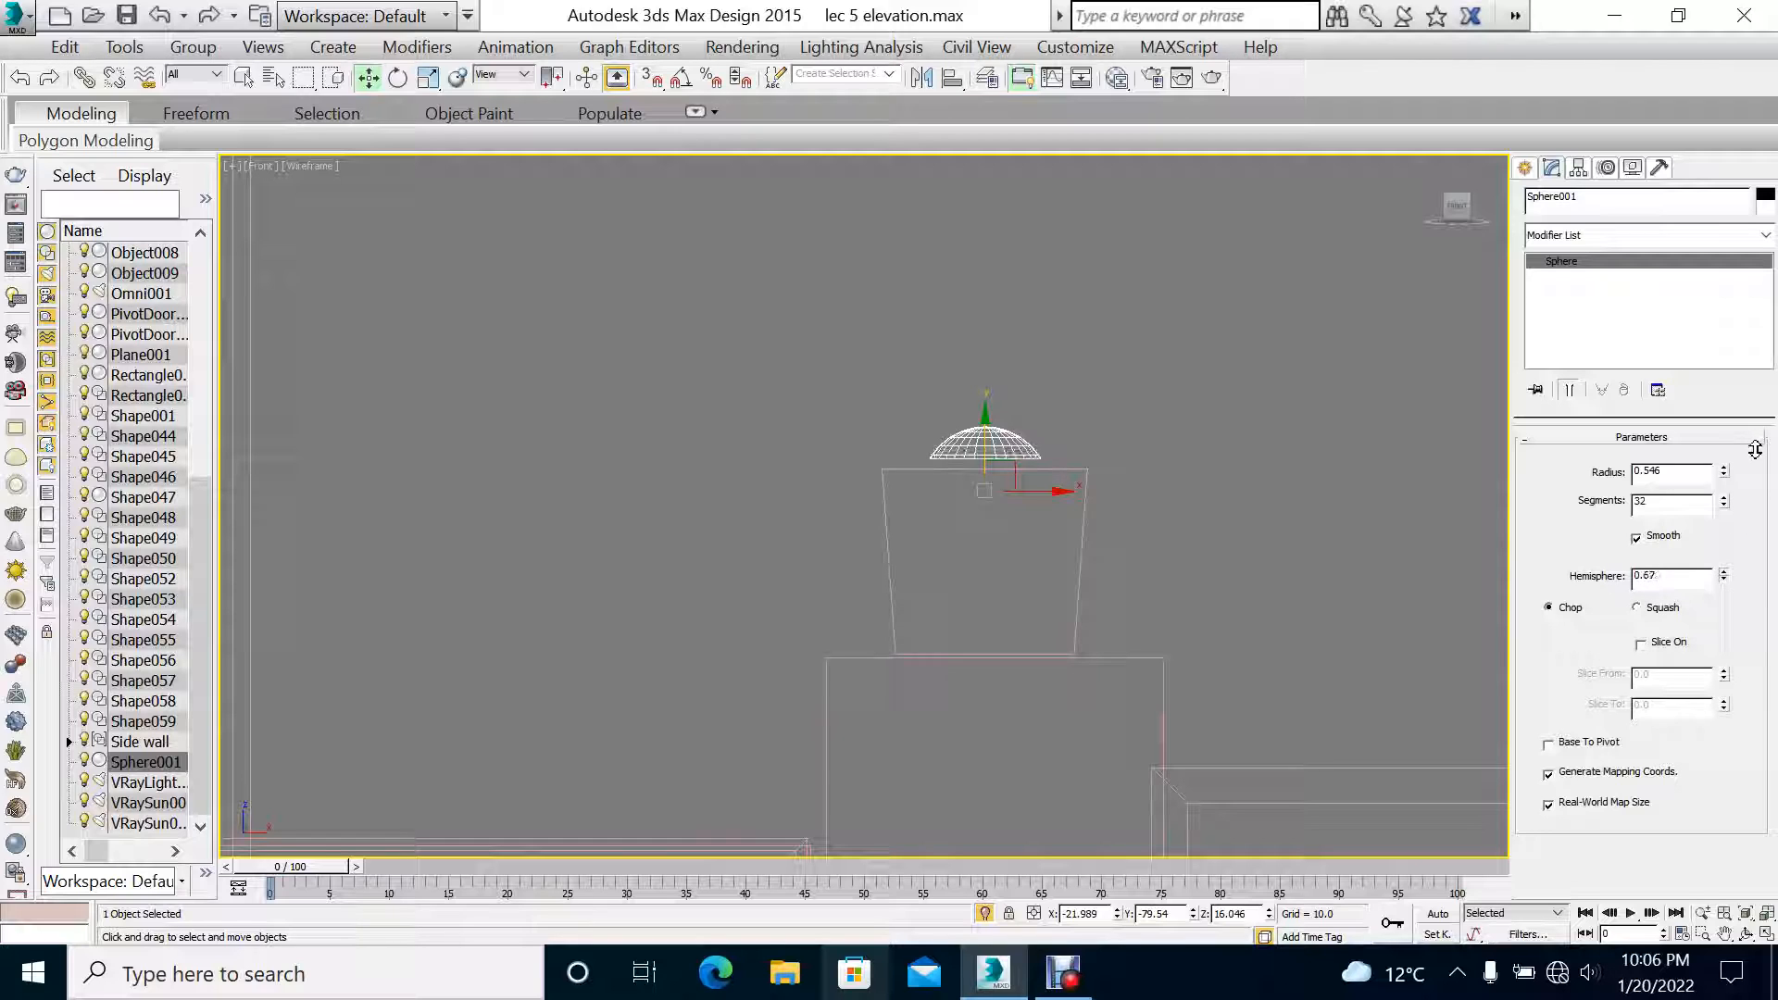
pyautogui.scroll(2, 978, 471)
pyautogui.moveTo(1000, 449); pyautogui.dragTo(1000, 462)
# Step: Change the camera viewport to a Perspective view and inspect the lamp on top of the gate pillar
pyautogui.press('c')
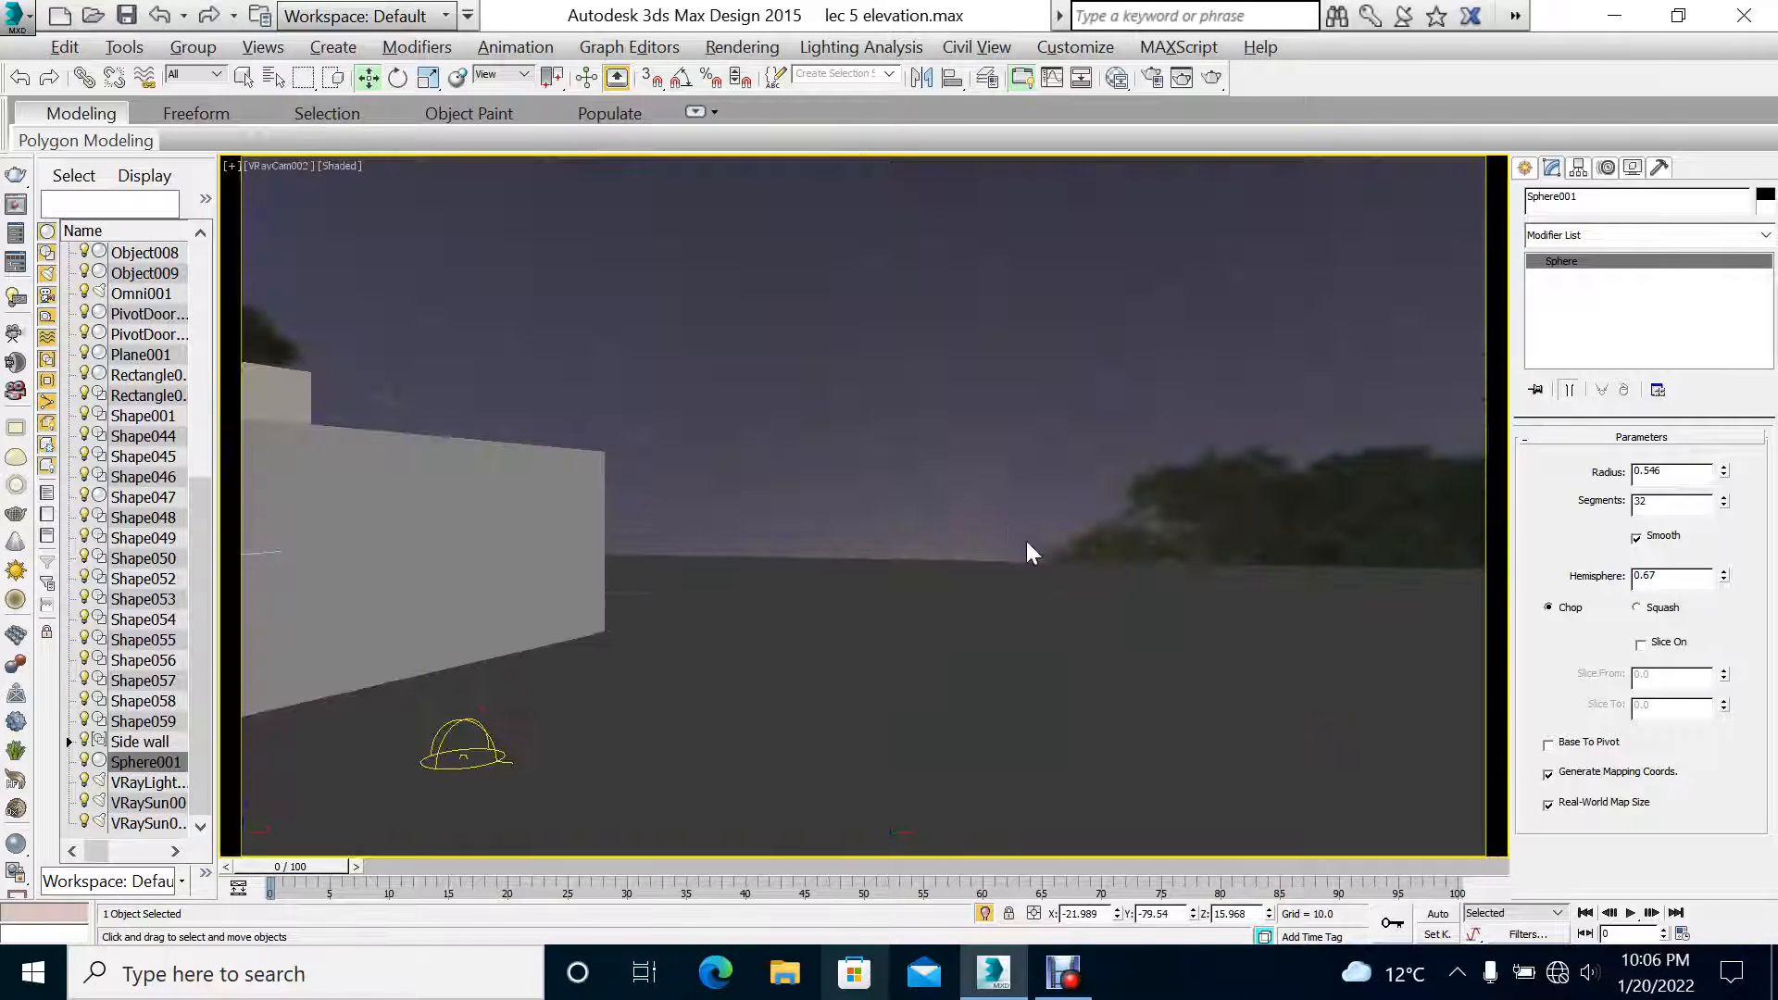
pyautogui.click(280, 167)
pyautogui.click(333, 250)
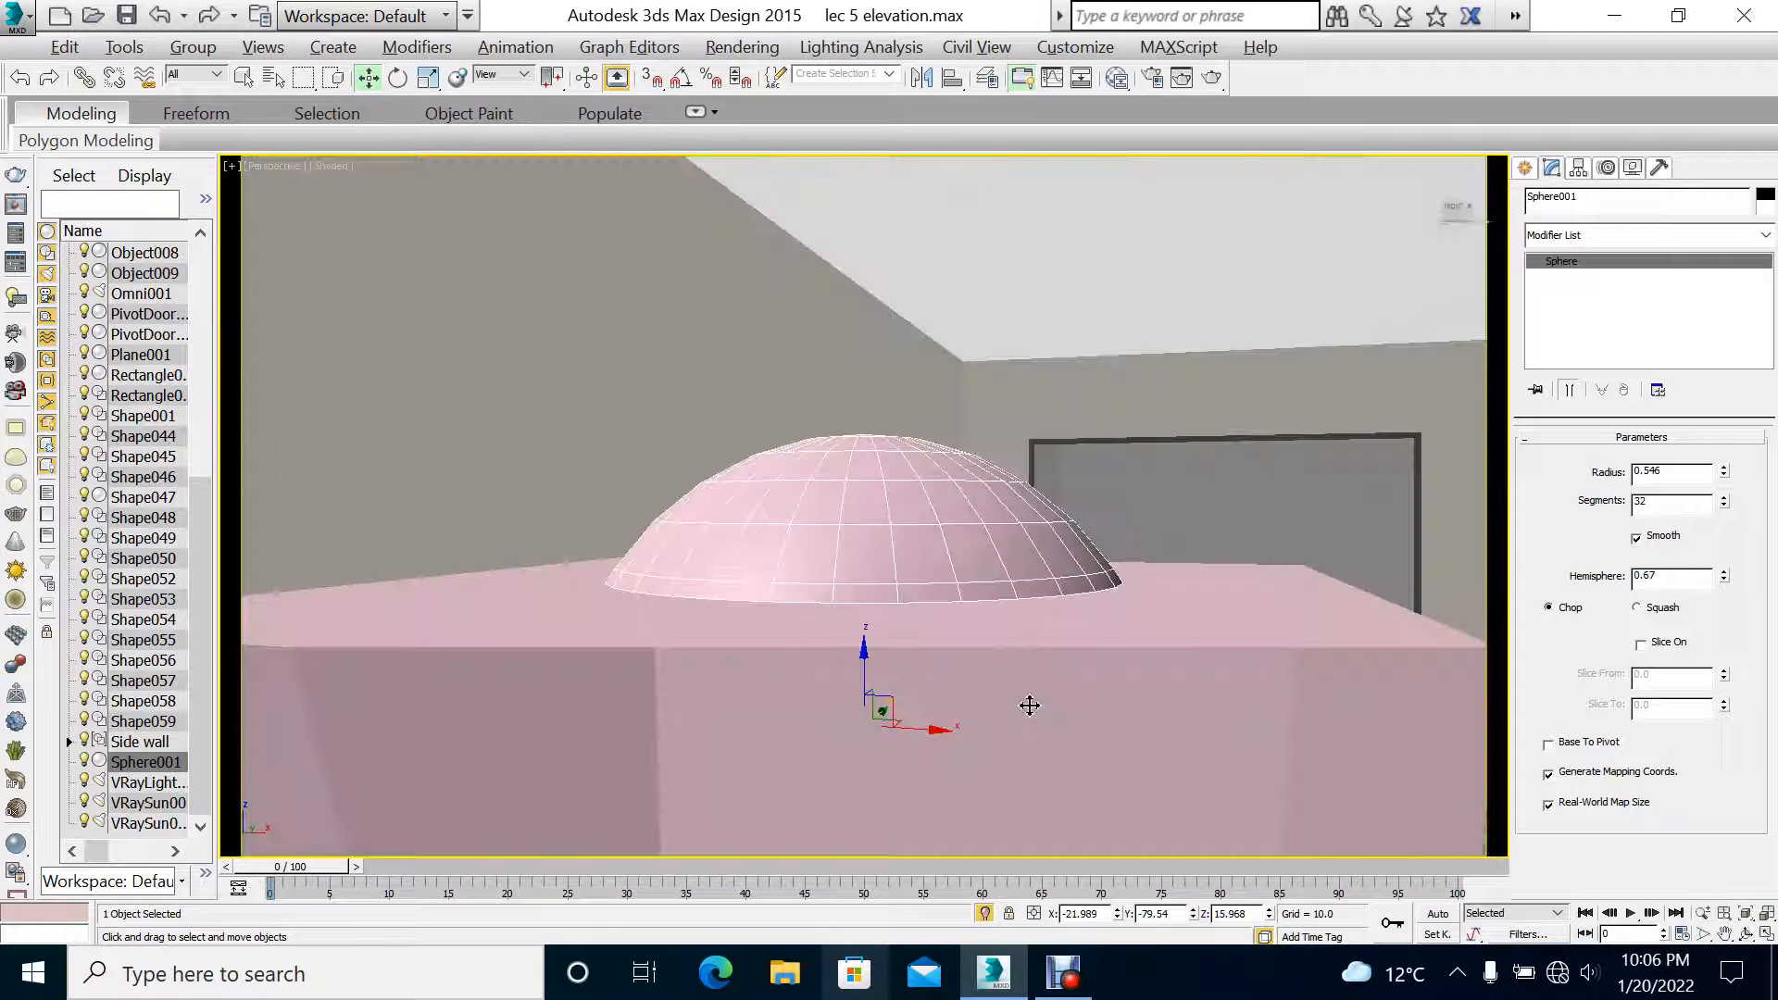
pyautogui.scroll(-5, 1369, 708)
pyautogui.moveTo(1196, 742); pyautogui.dragTo(1107, 685, button='middle')
# Step: Select all vertices of the tapered box and scale them narrower along X in the Front view
pyautogui.click(740, 529)
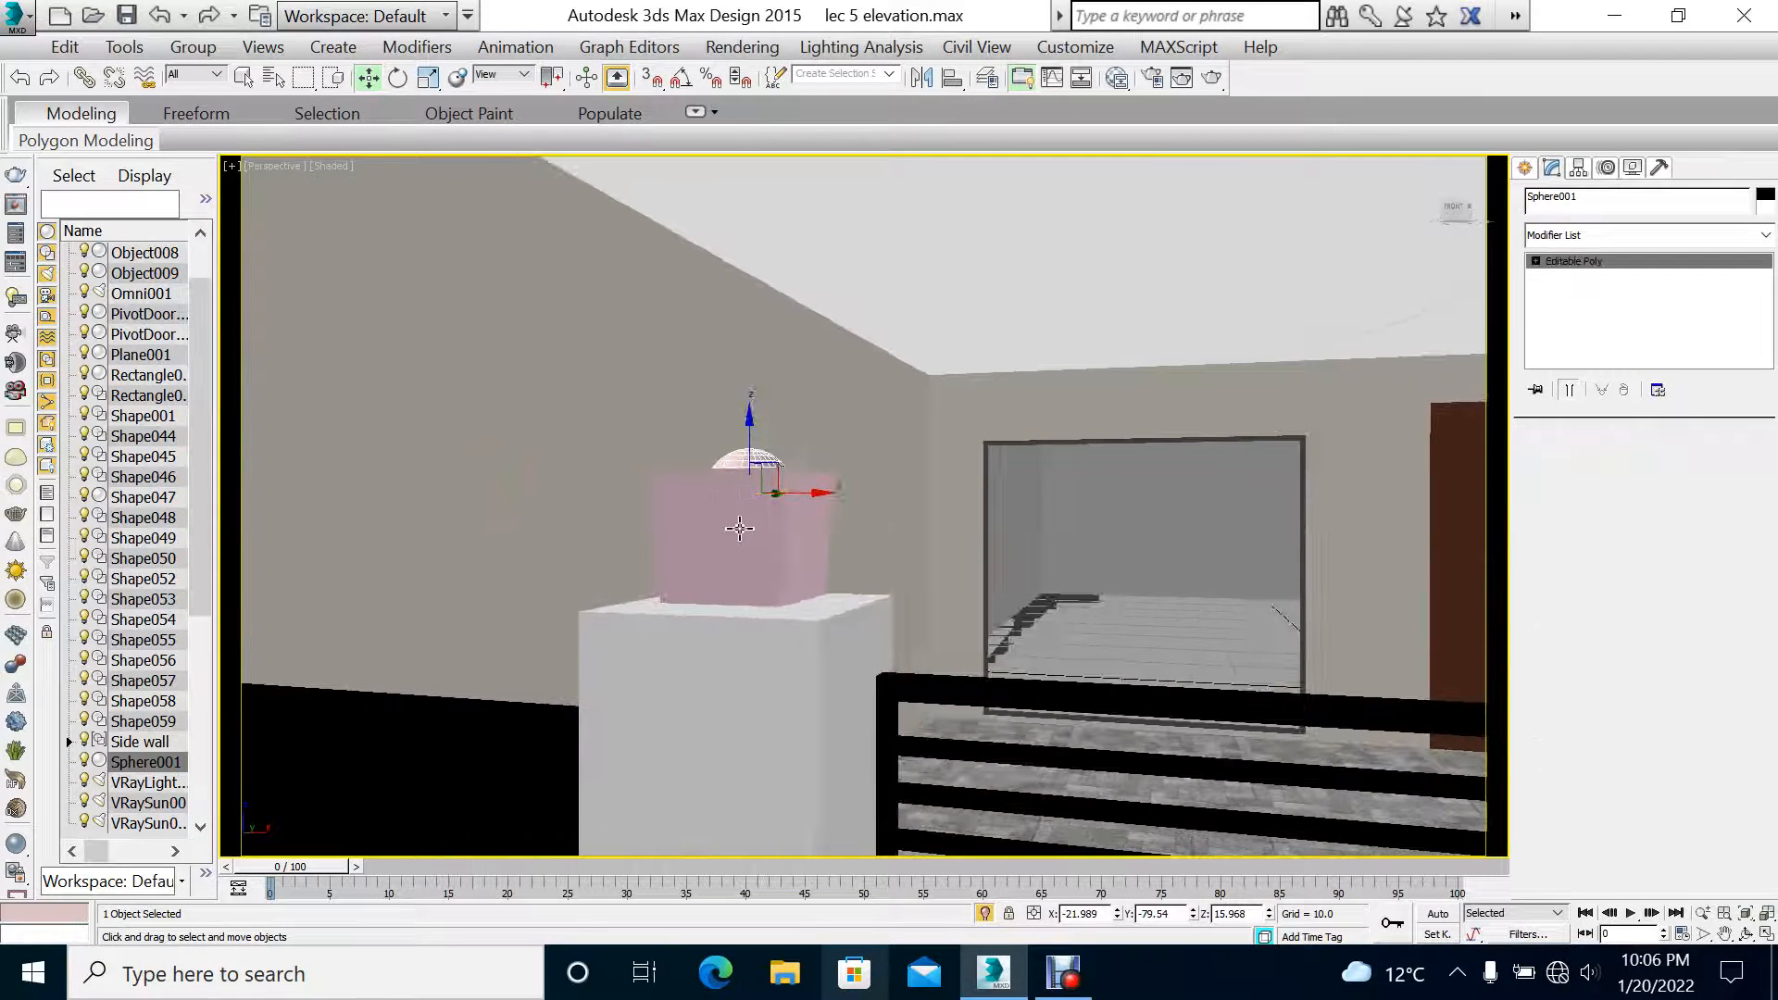
pyautogui.hotkey('alt', 'w')
pyautogui.rightClick(1263, 315)
pyautogui.hotkey('alt', 'w')
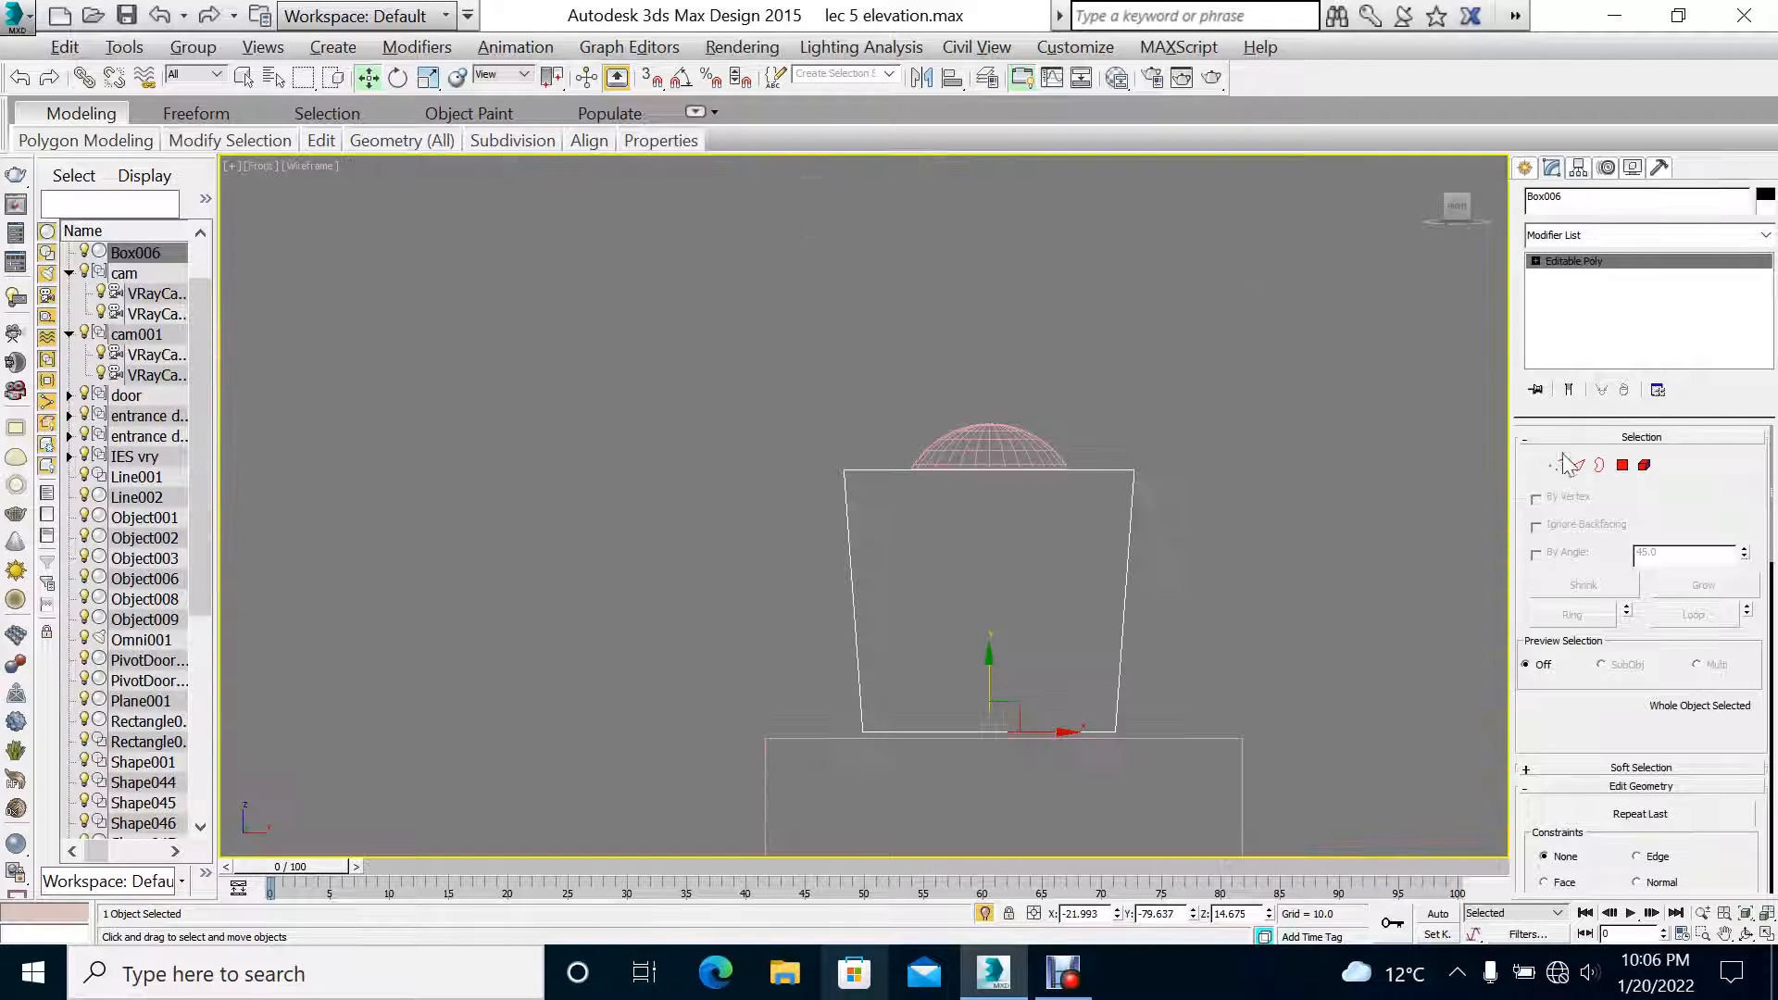
pyautogui.click(1556, 466)
pyautogui.moveTo(1353, 421); pyautogui.dragTo(713, 744)
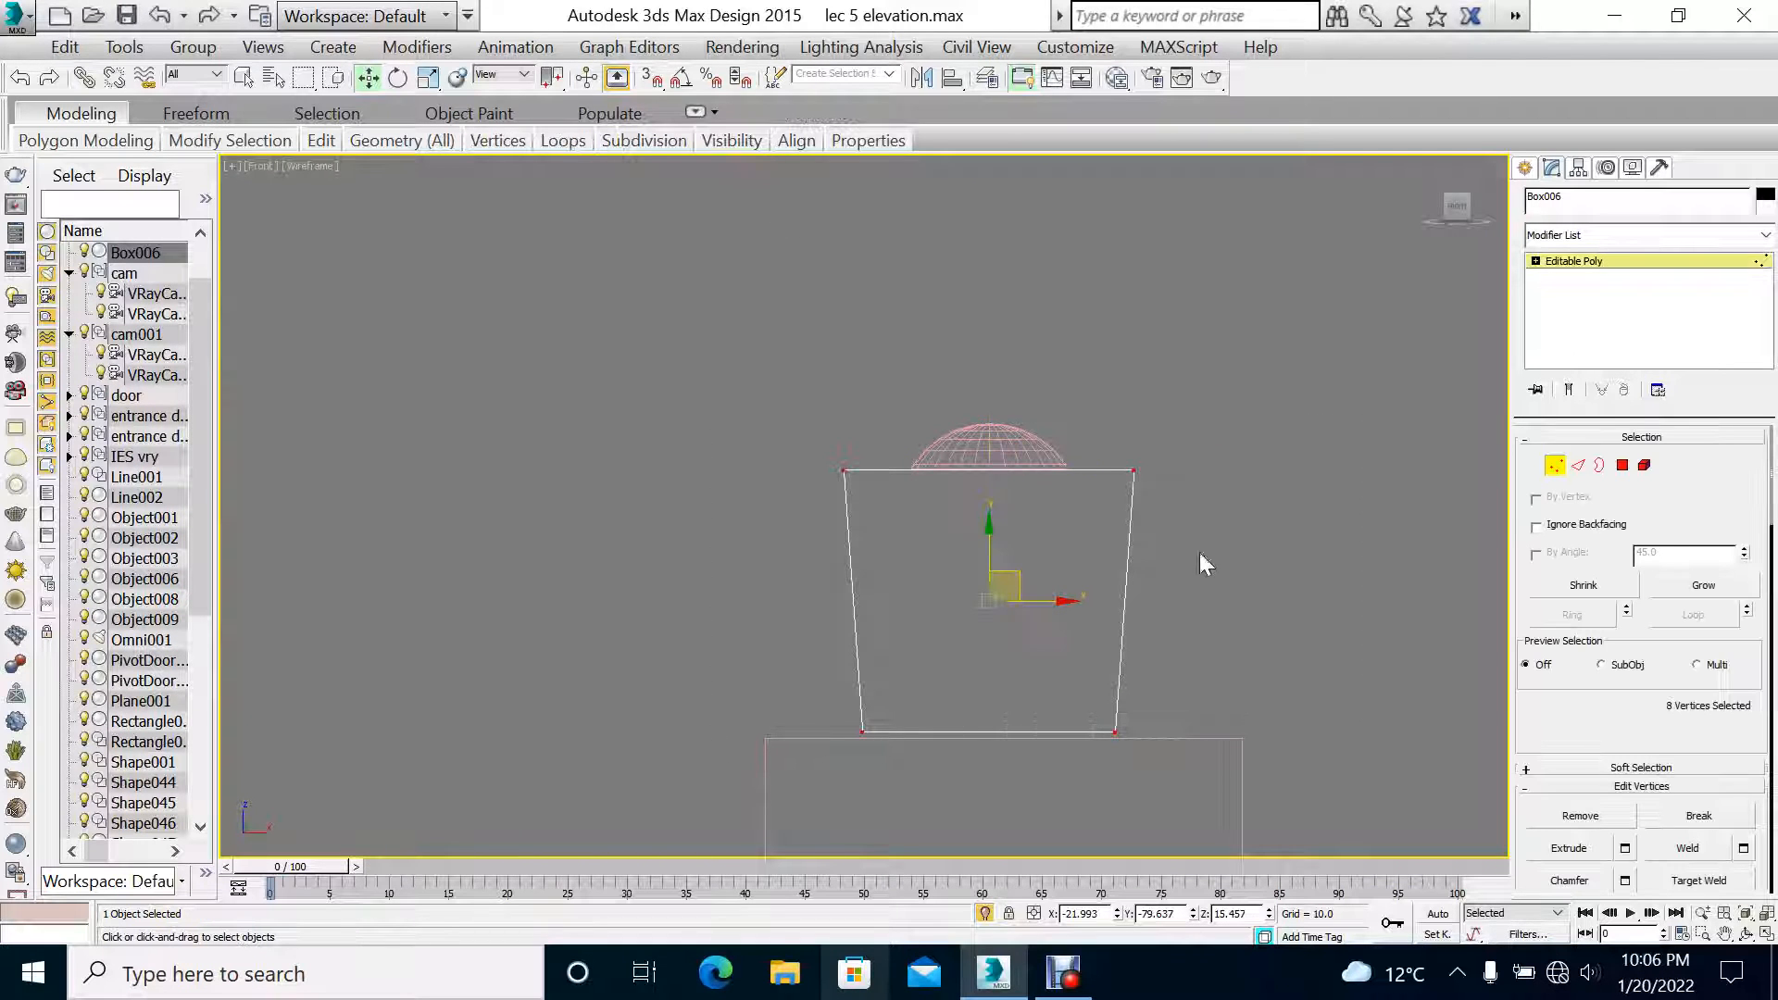
pyautogui.press('r')
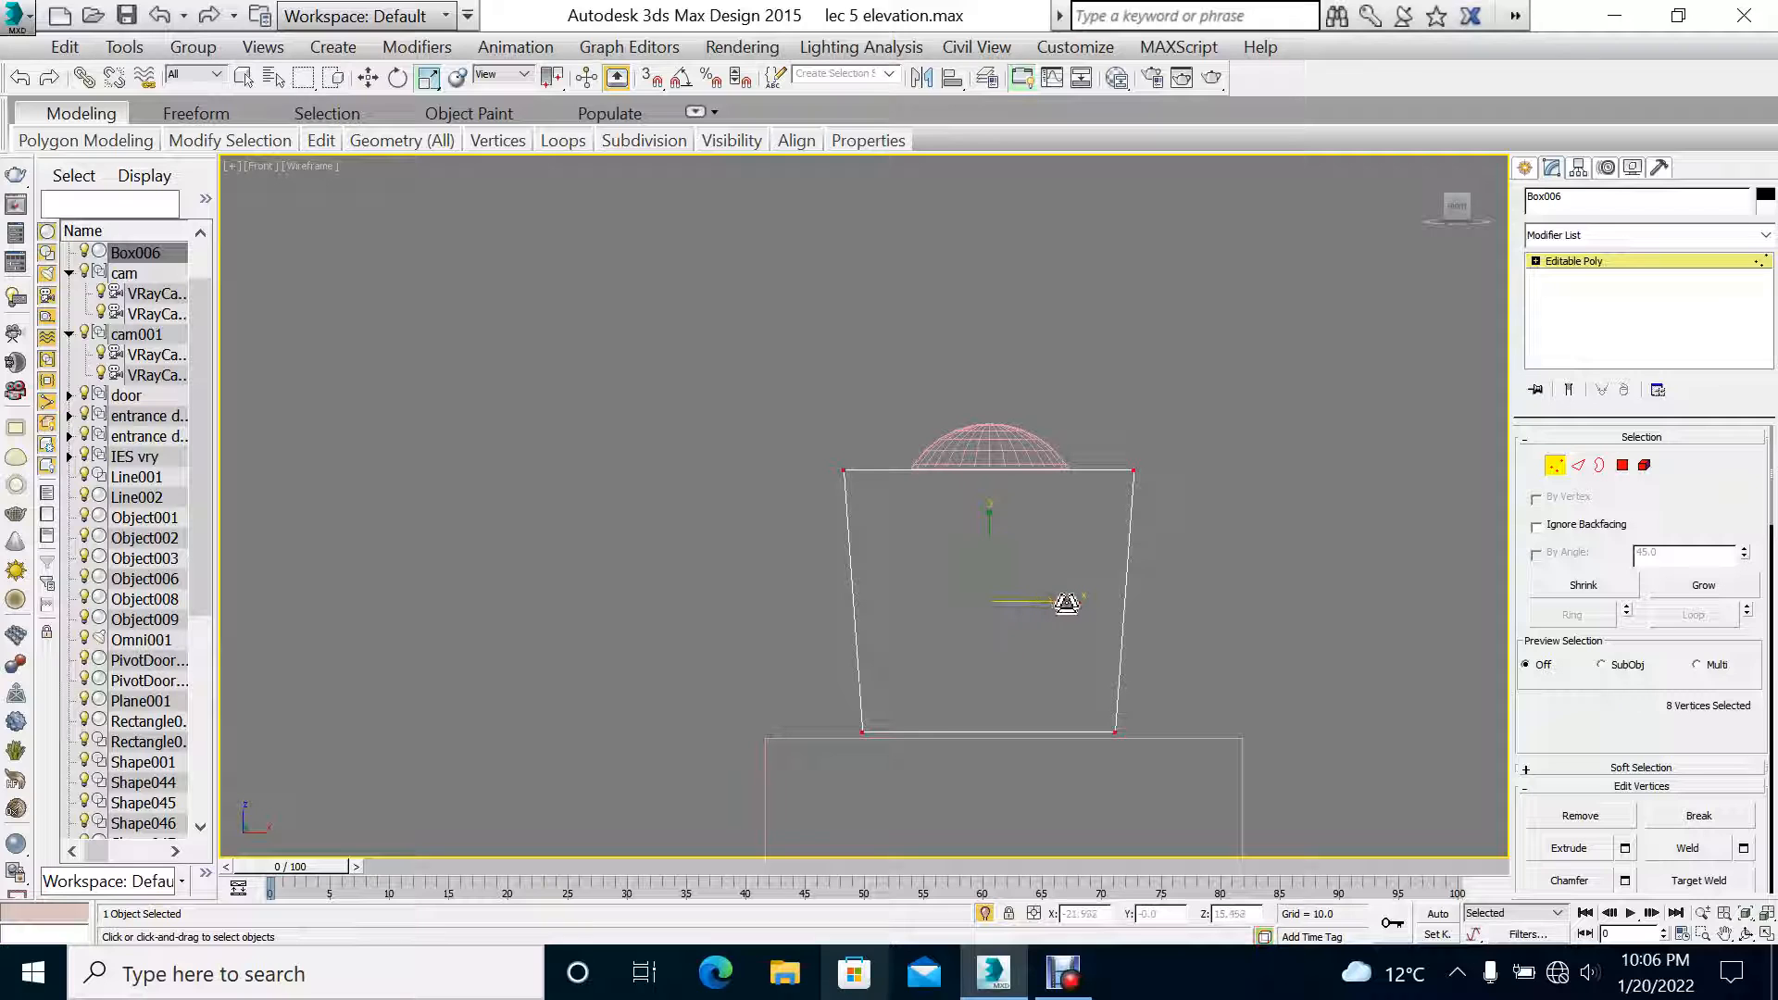
pyautogui.moveTo(1068, 604); pyautogui.dragTo(1050, 591)
# Step: Scale the box's vertices narrower along Y in the Top view, move them to centre around the dome, and check the Perspective view
pyautogui.hotkey('alt', 'w')
pyautogui.rightClick(580, 378)
pyautogui.hotkey('alt', 'w')
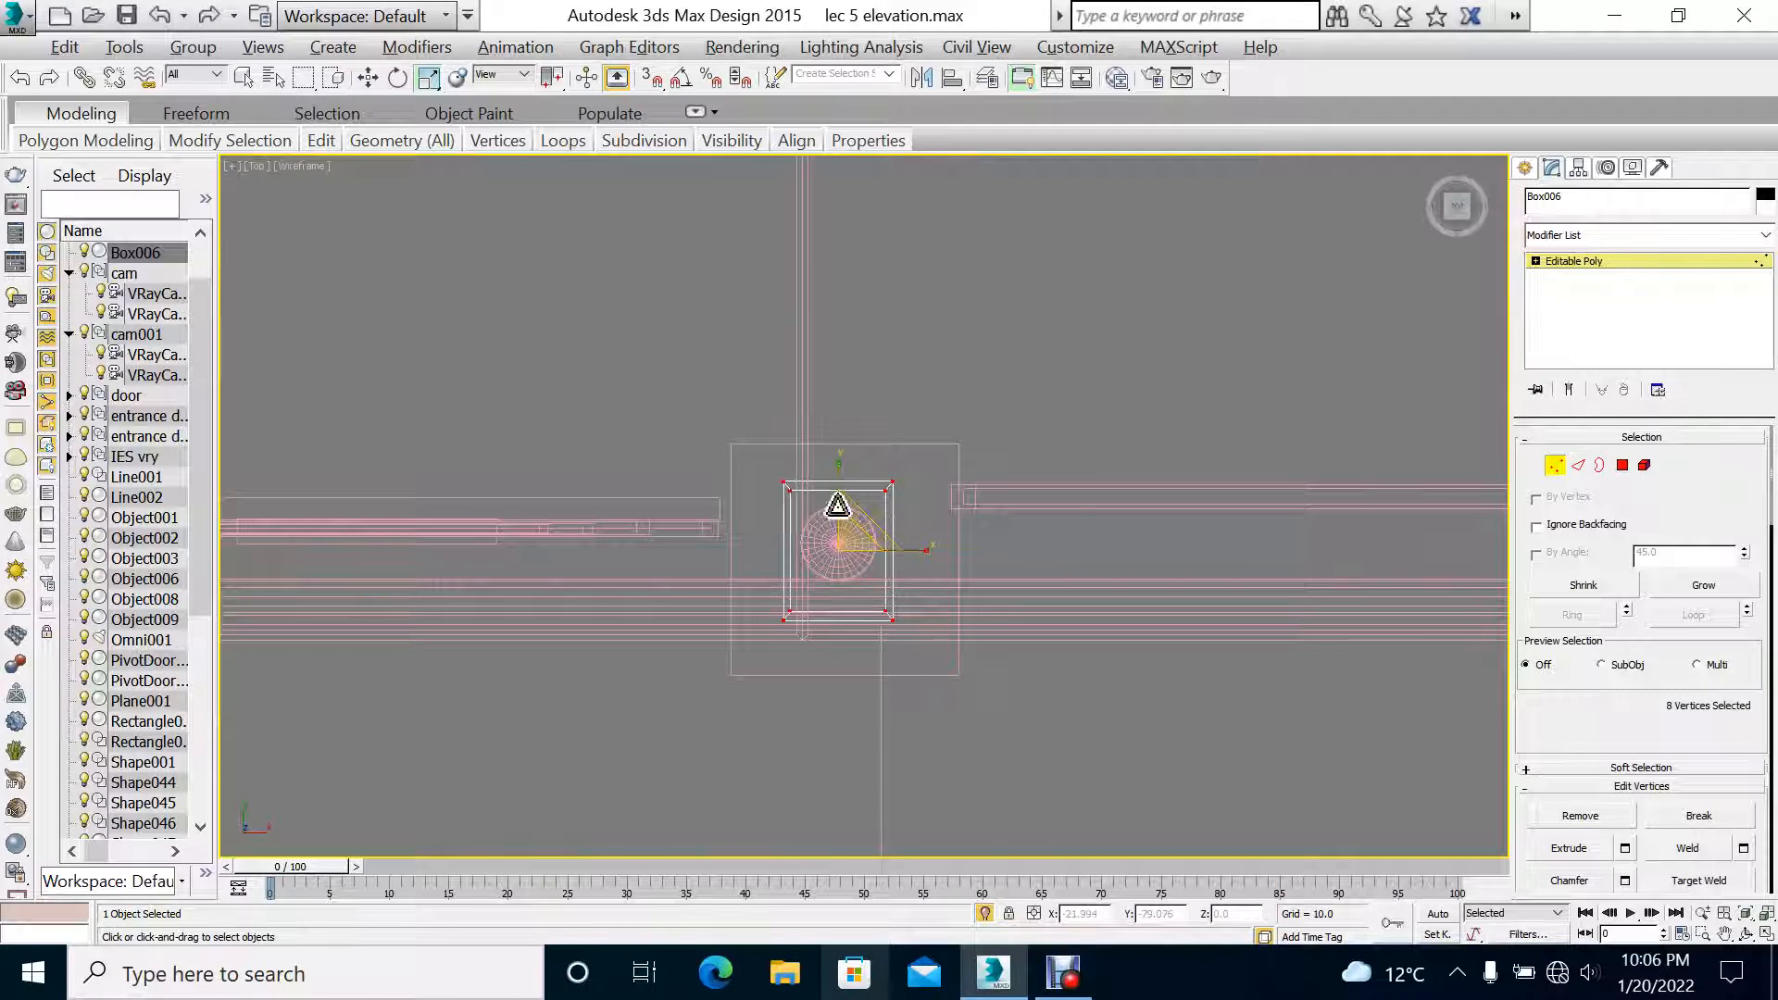
pyautogui.scroll(3, 839, 503)
pyautogui.hotkey('alt', 'w')
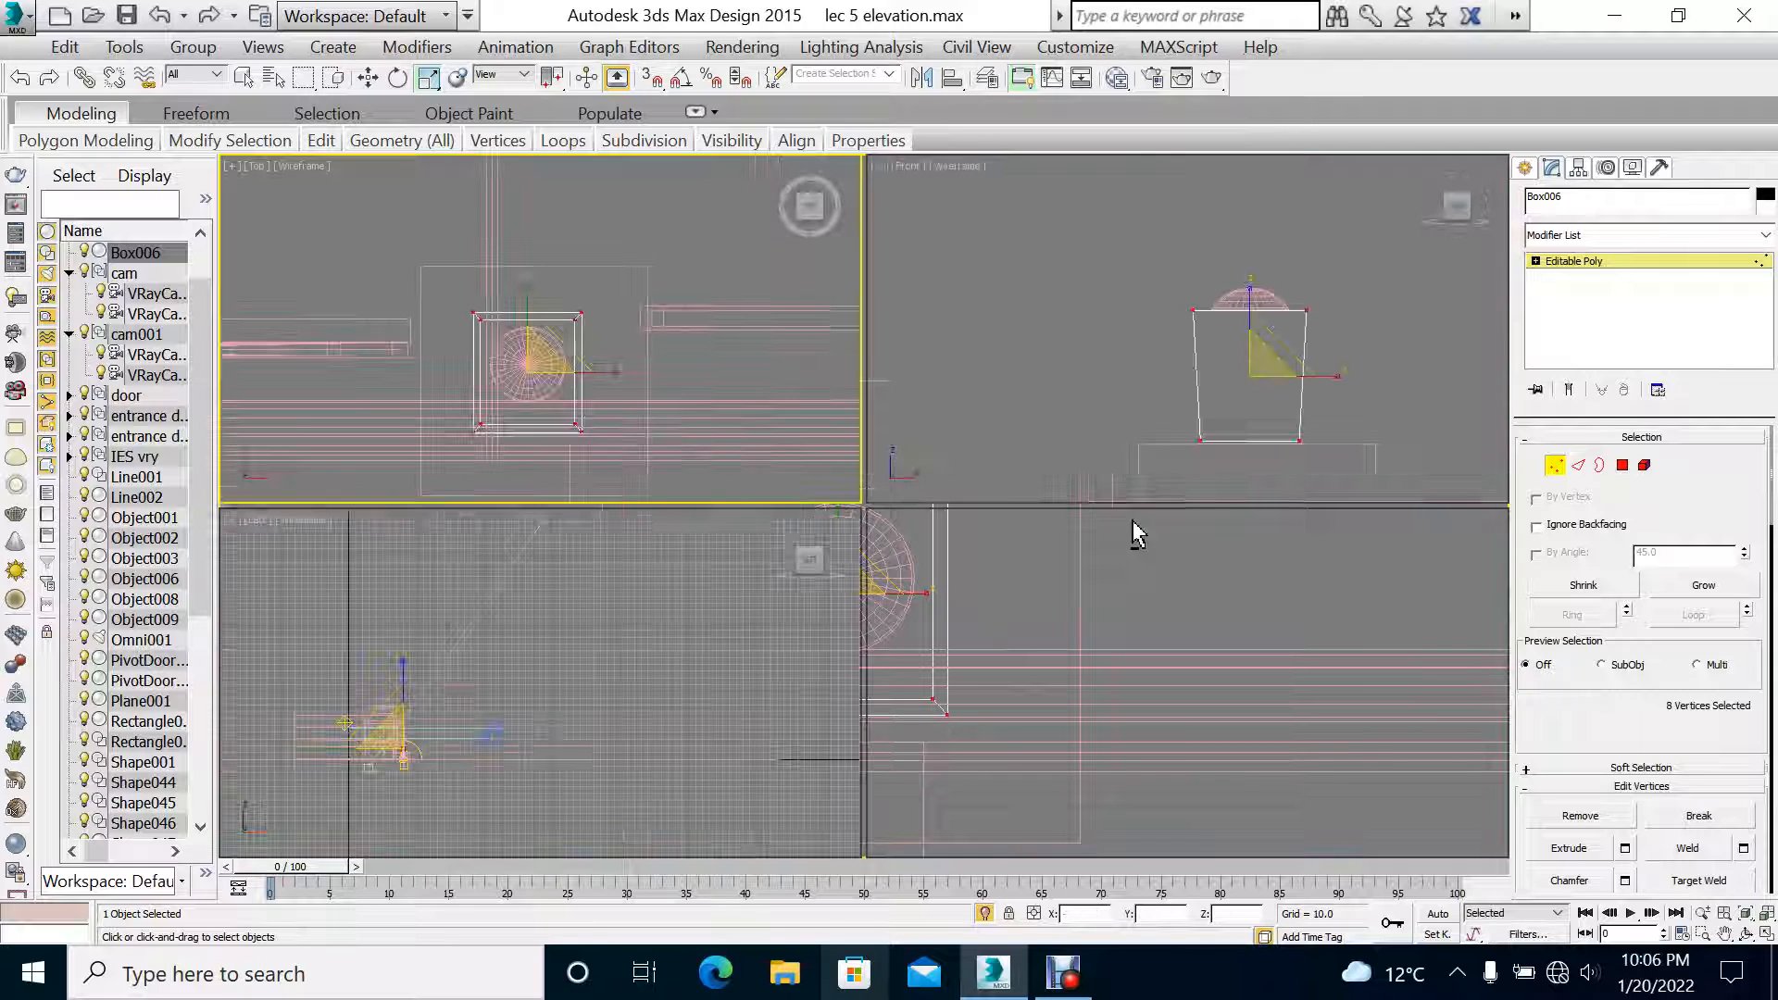
pyautogui.press('w')
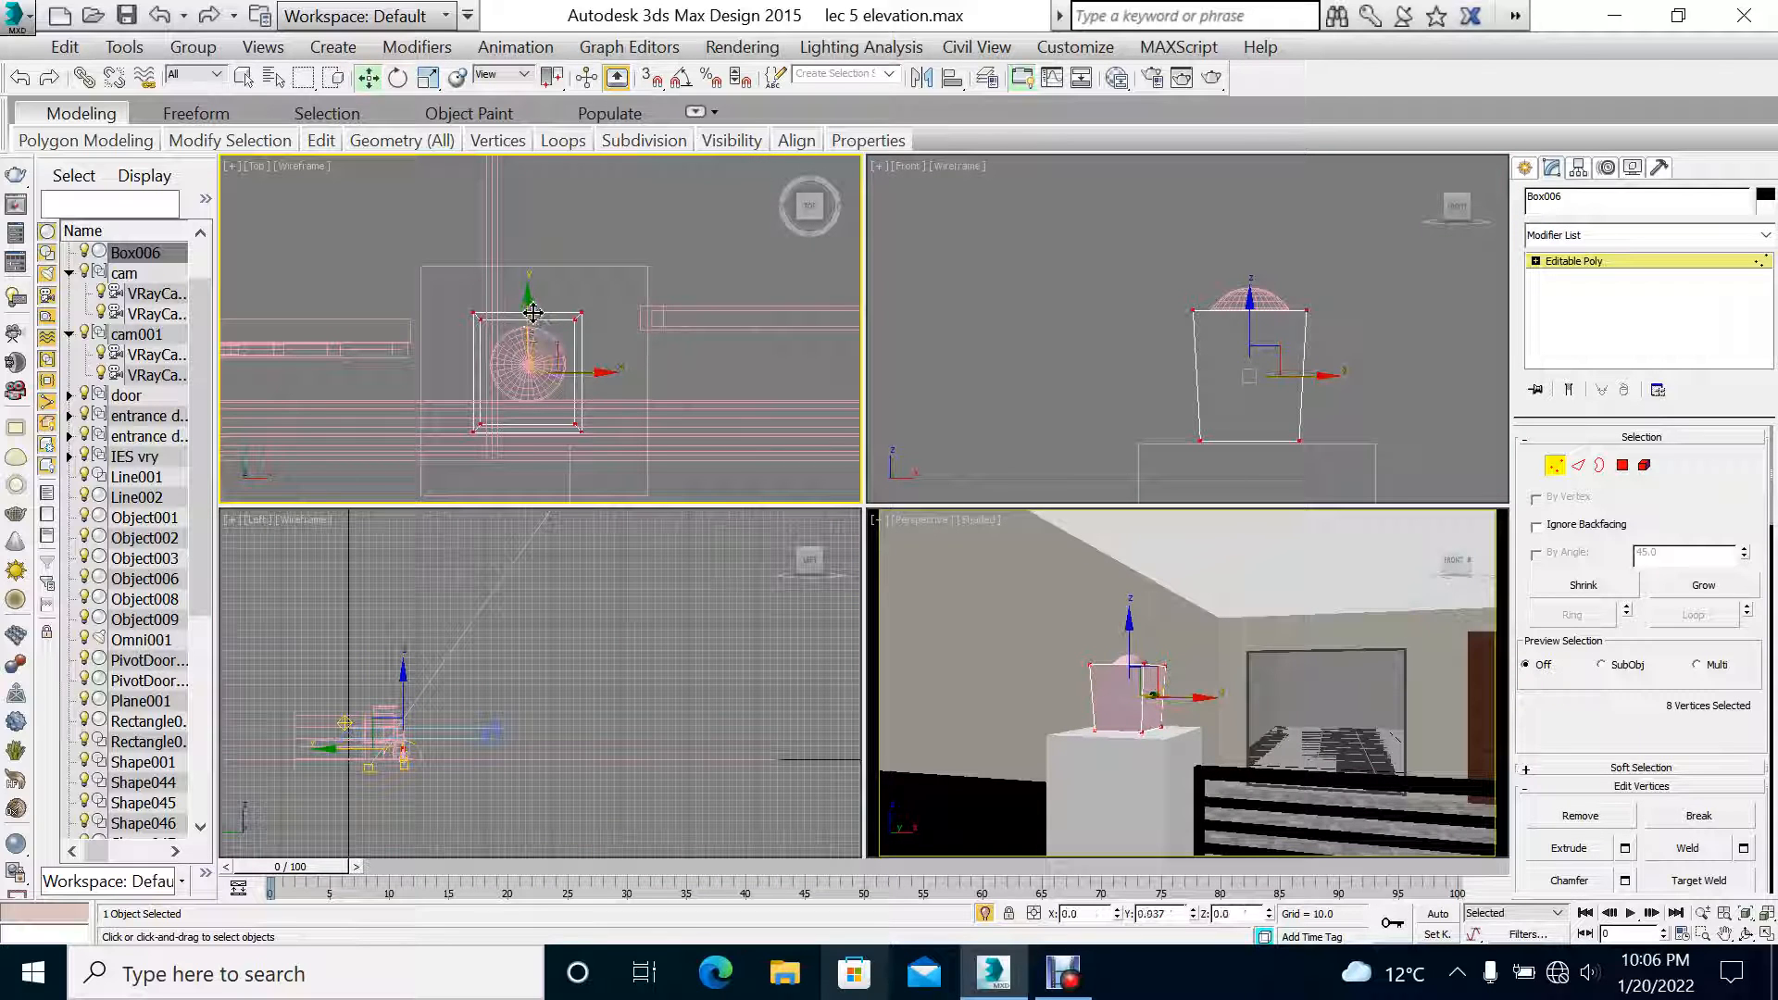
pyautogui.moveTo(536, 318); pyautogui.dragTo(537, 311)
pyautogui.rightClick(1236, 682)
pyautogui.hotkey('alt', 'w')
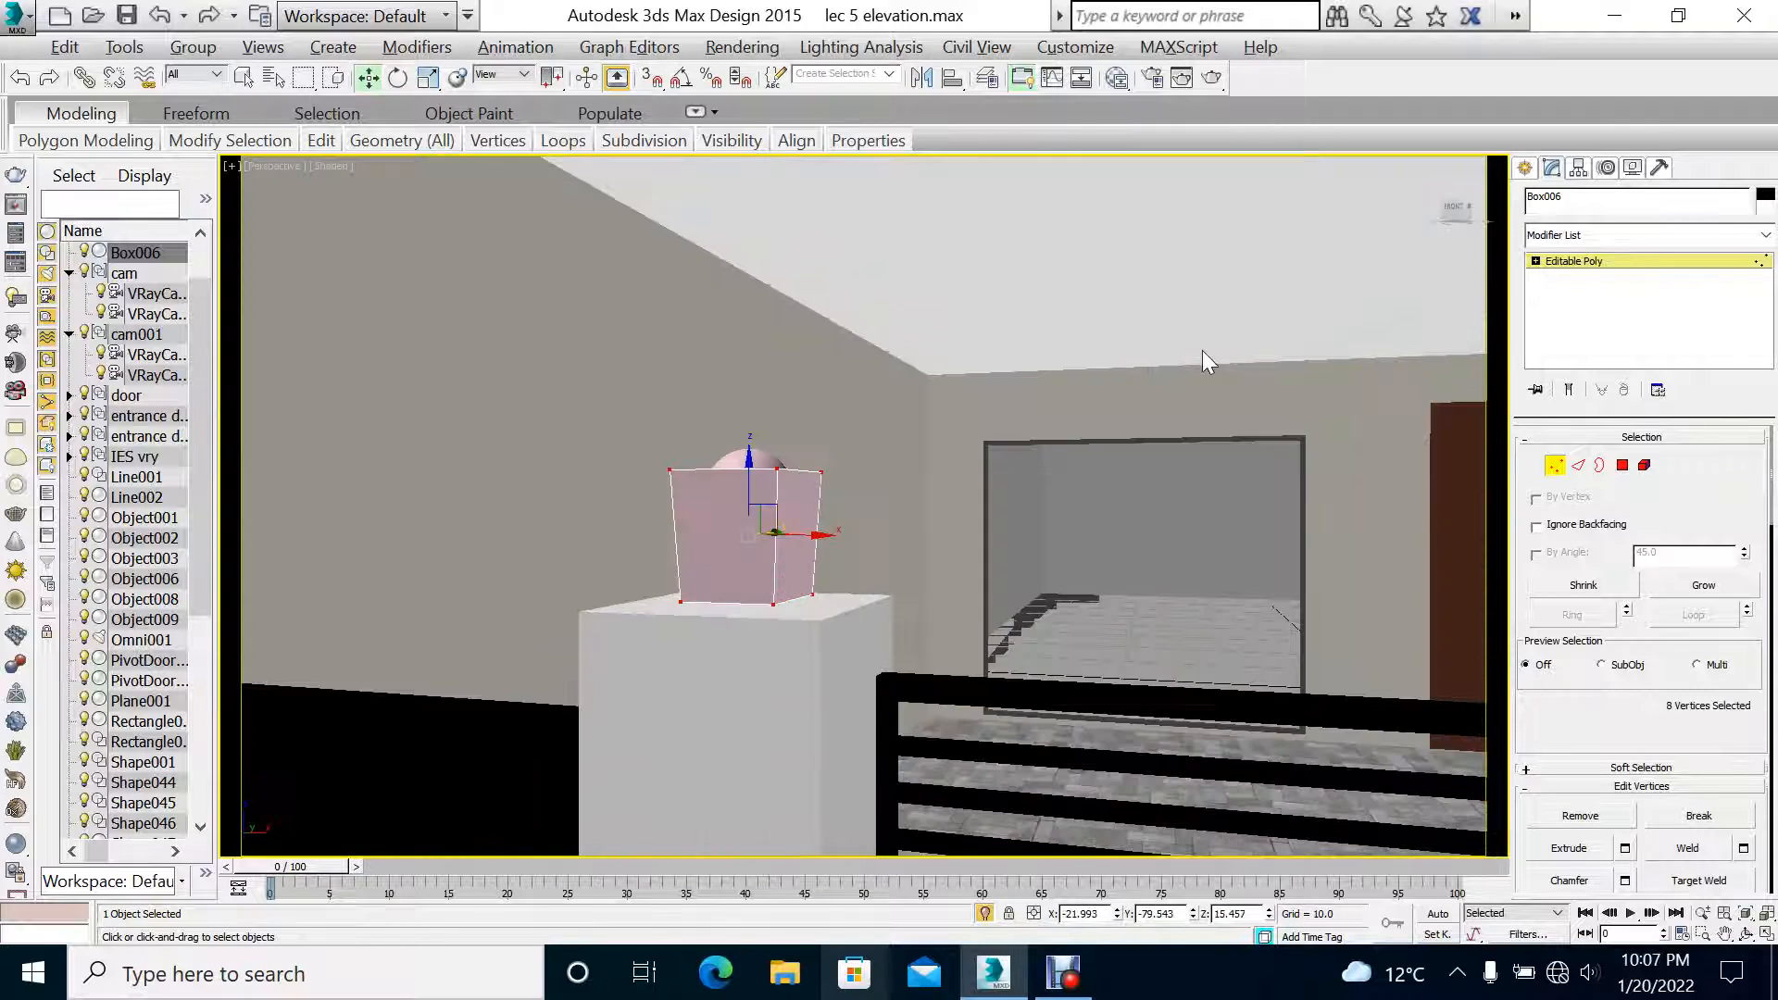
# Step: Select all edges of the tapered box and create a linear shape from them
pyautogui.hotkey('alt', 'w')
pyautogui.rightClick(1279, 369)
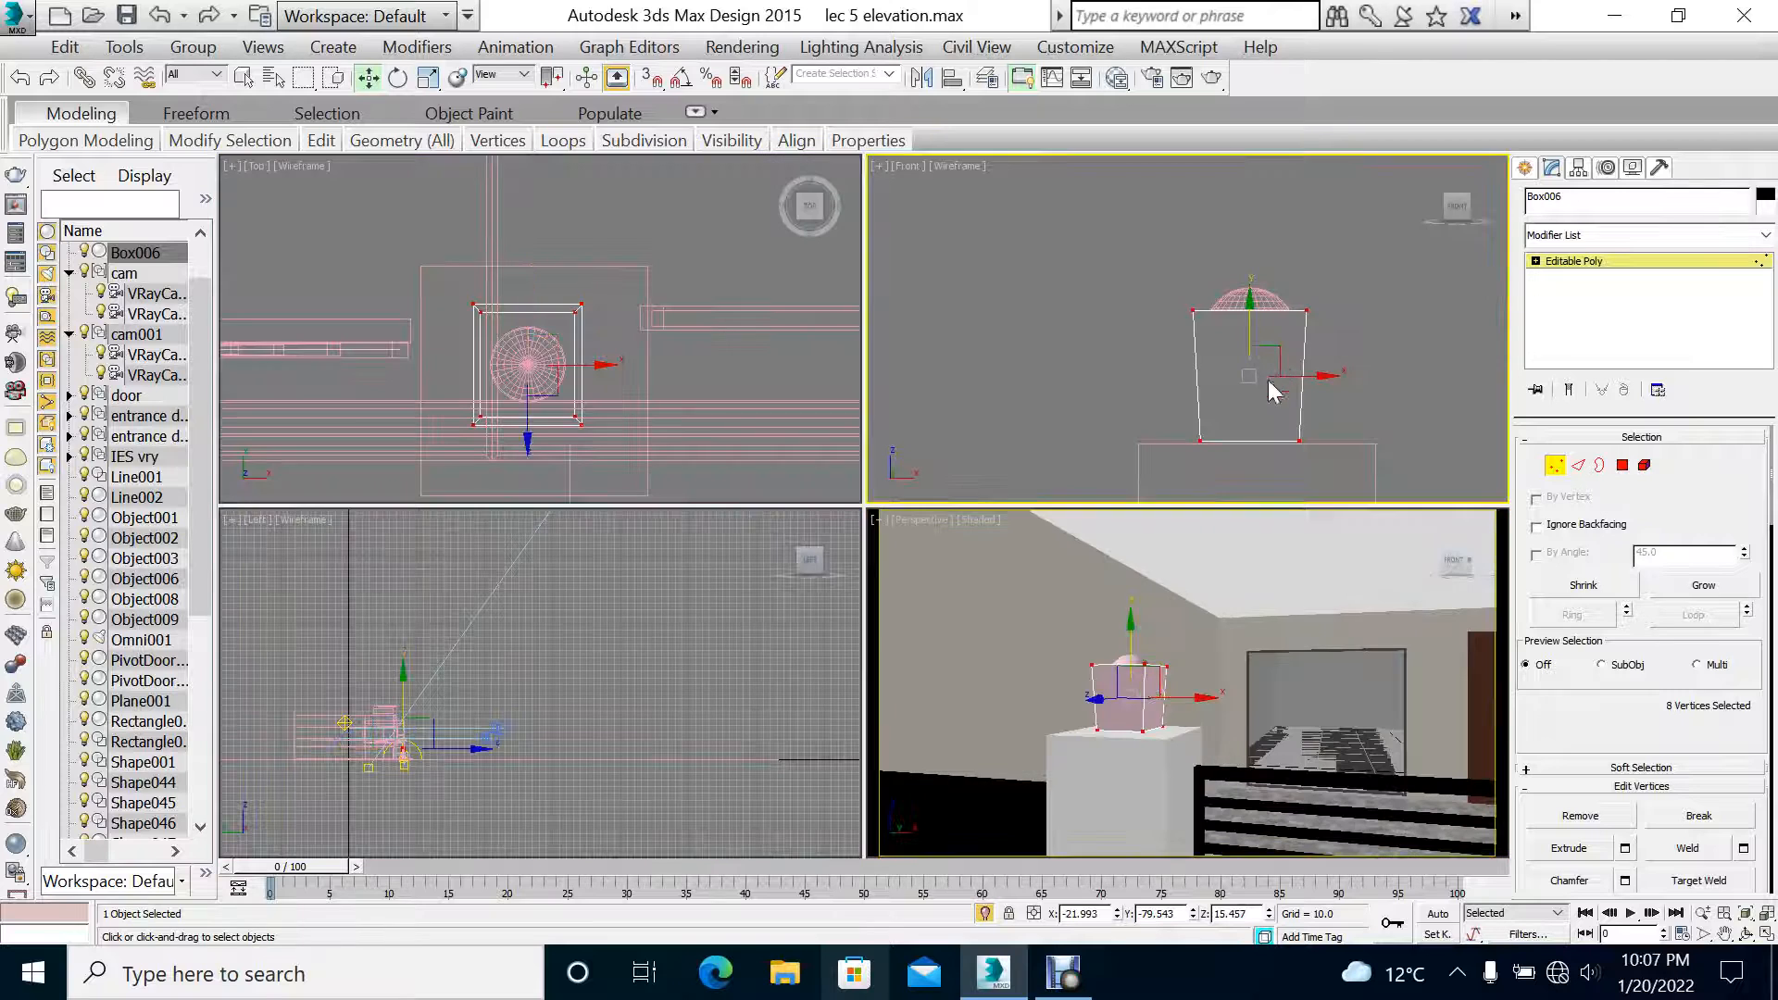
pyautogui.click(1580, 465)
pyautogui.moveTo(1078, 517); pyautogui.dragTo(1080, 519)
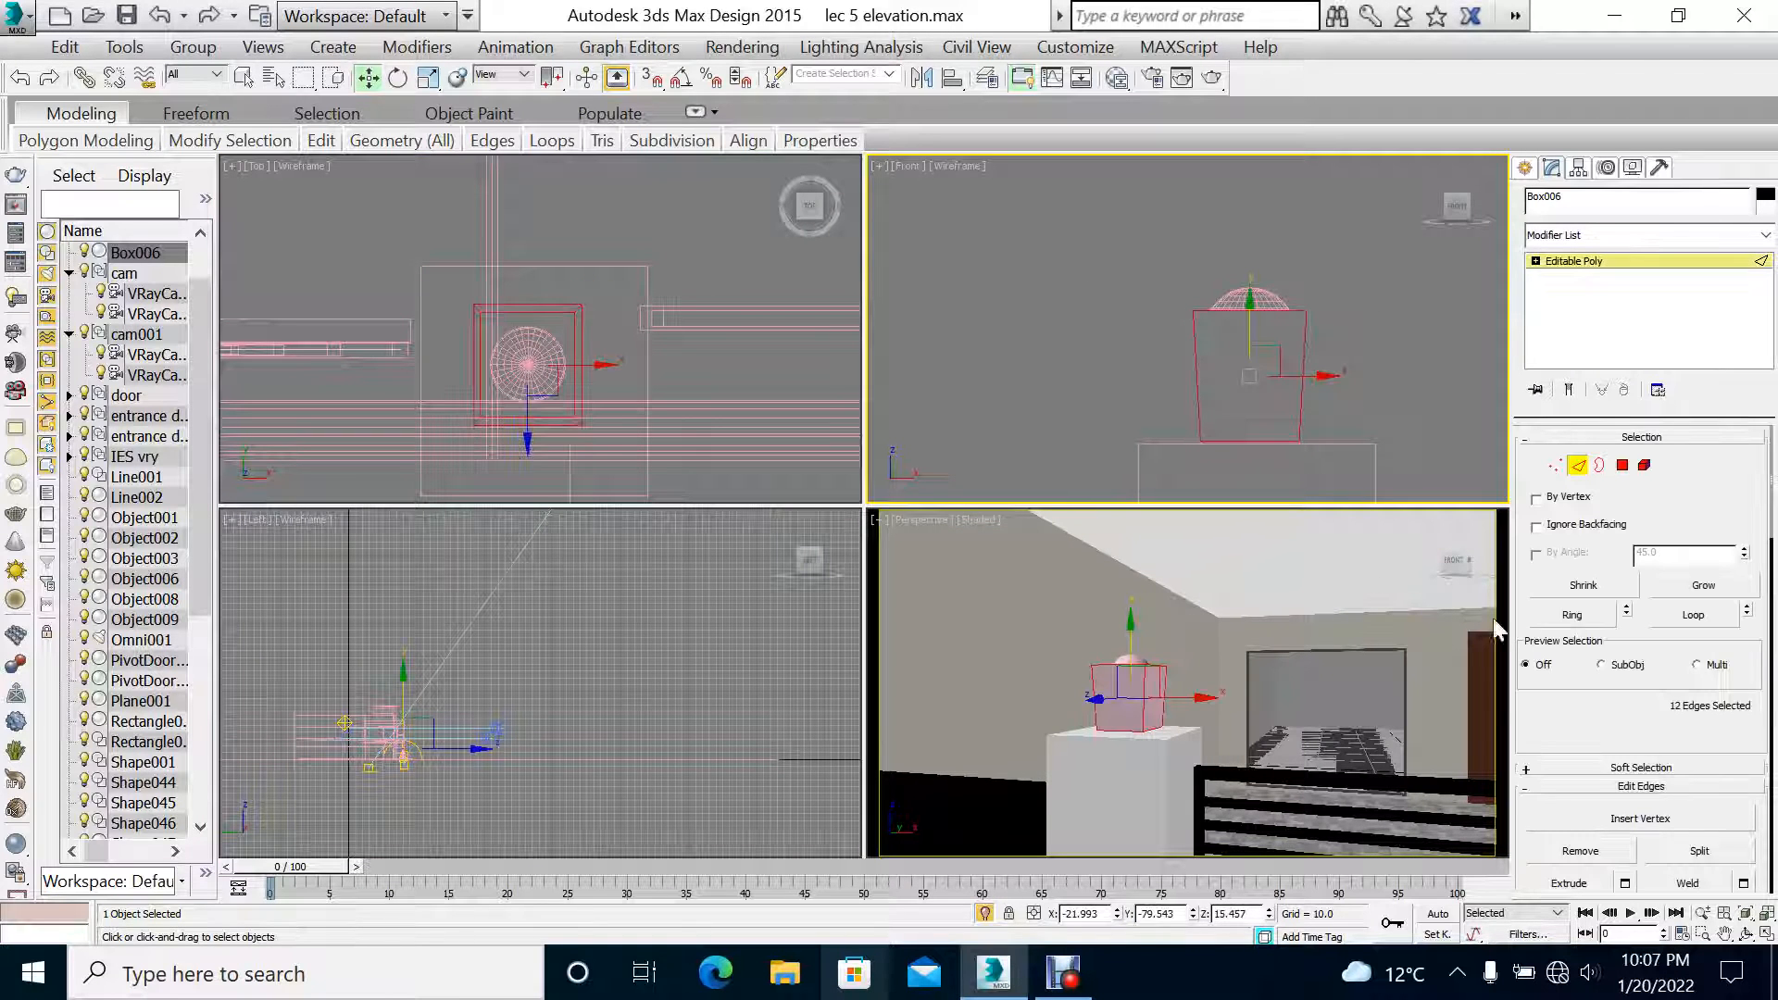
pyautogui.scroll(-3, 1645, 664)
pyautogui.click(1638, 720)
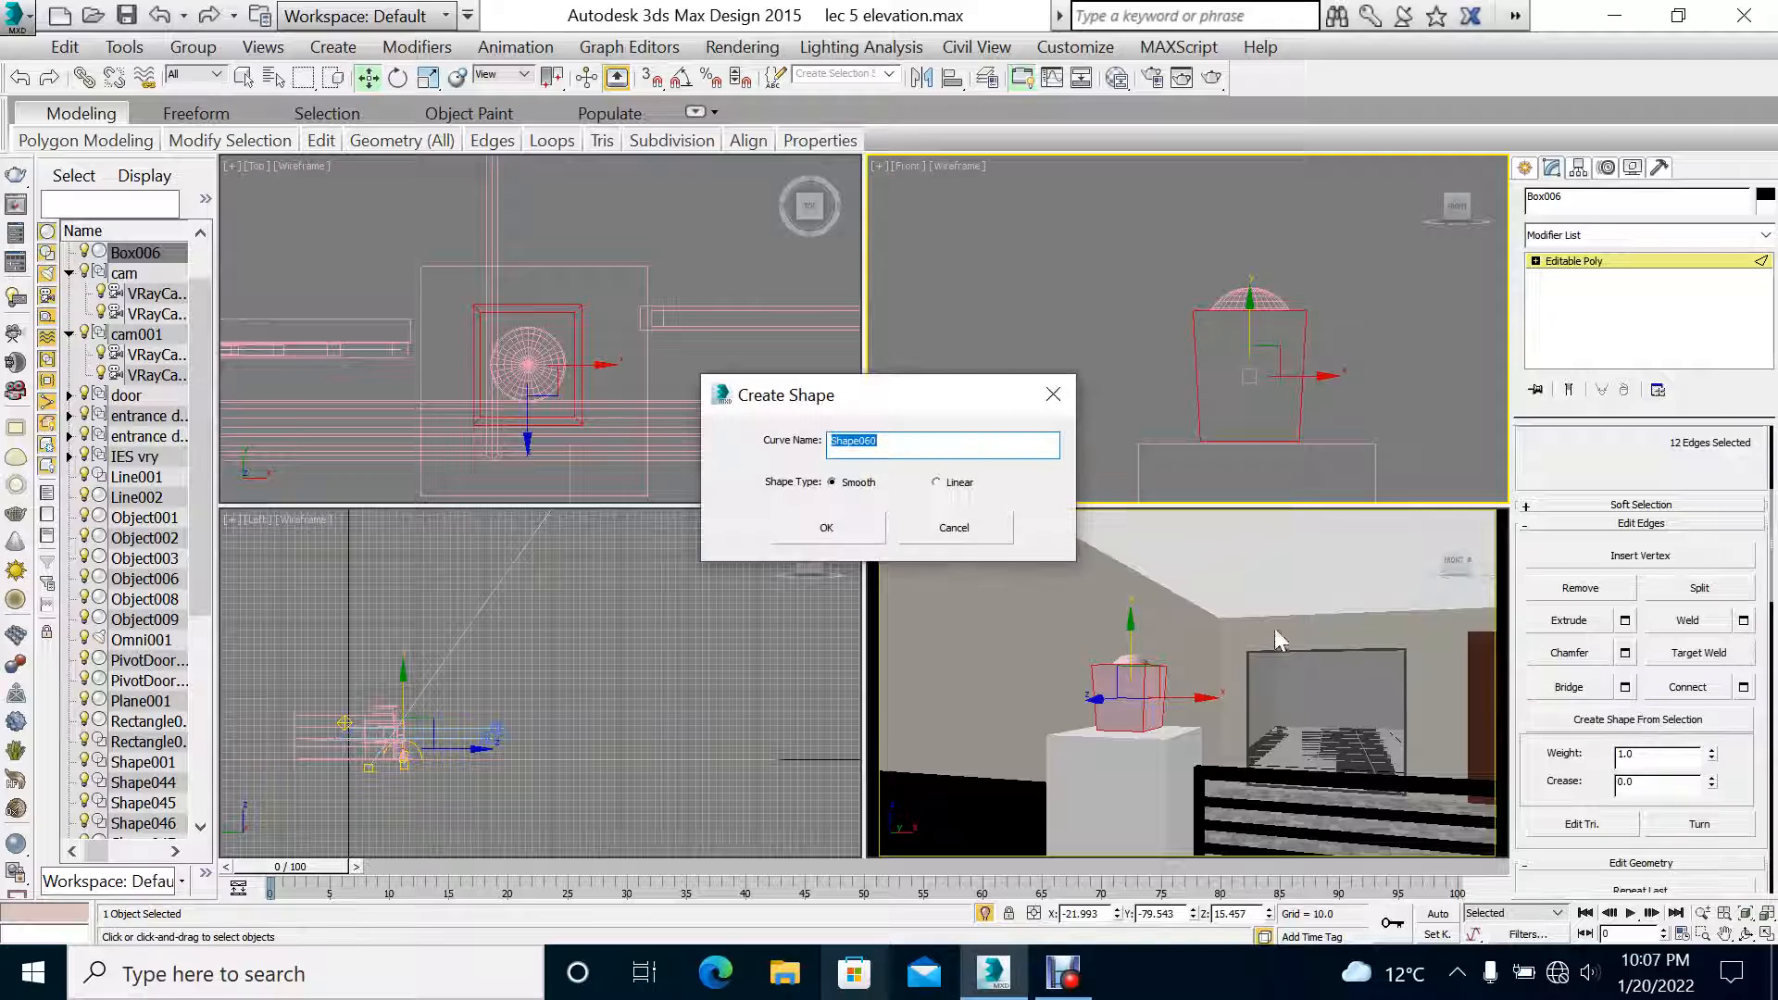
pyautogui.click(937, 482)
pyautogui.click(826, 526)
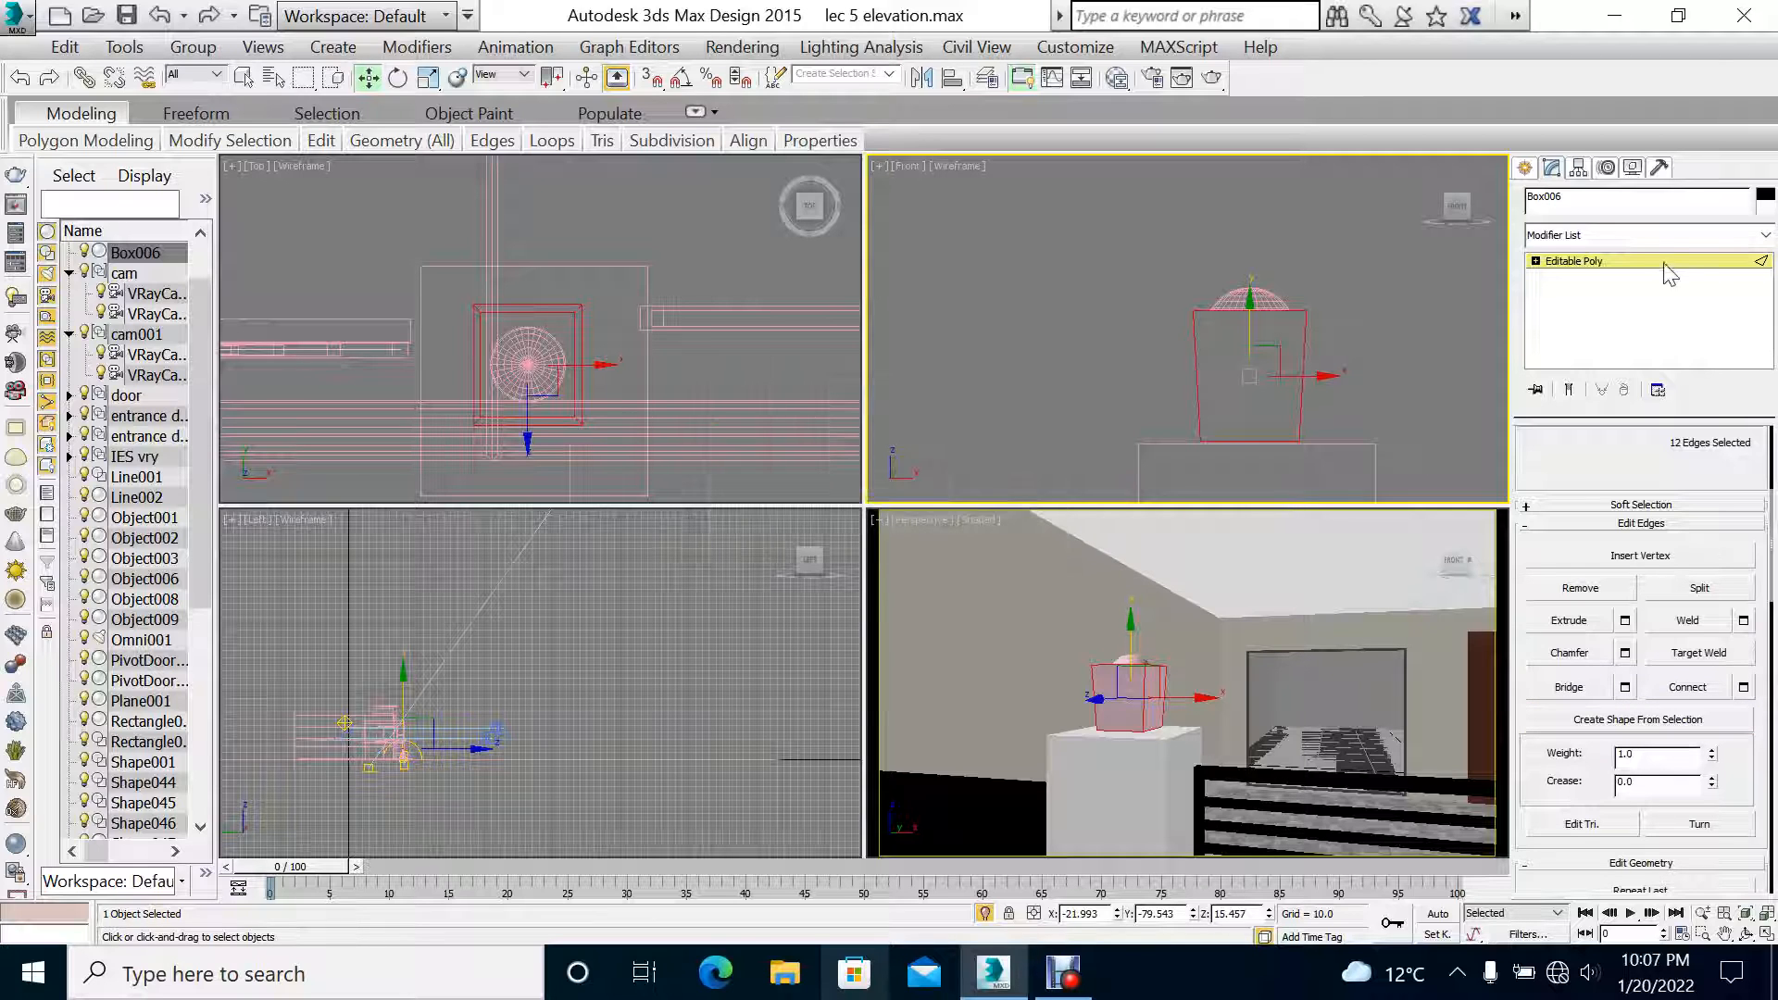
# Step: Select the new edge shape around the box and enable its rendering in the renderer and the viewport
pyautogui.rightClick(1139, 649)
pyautogui.hotkey('alt', 'w')
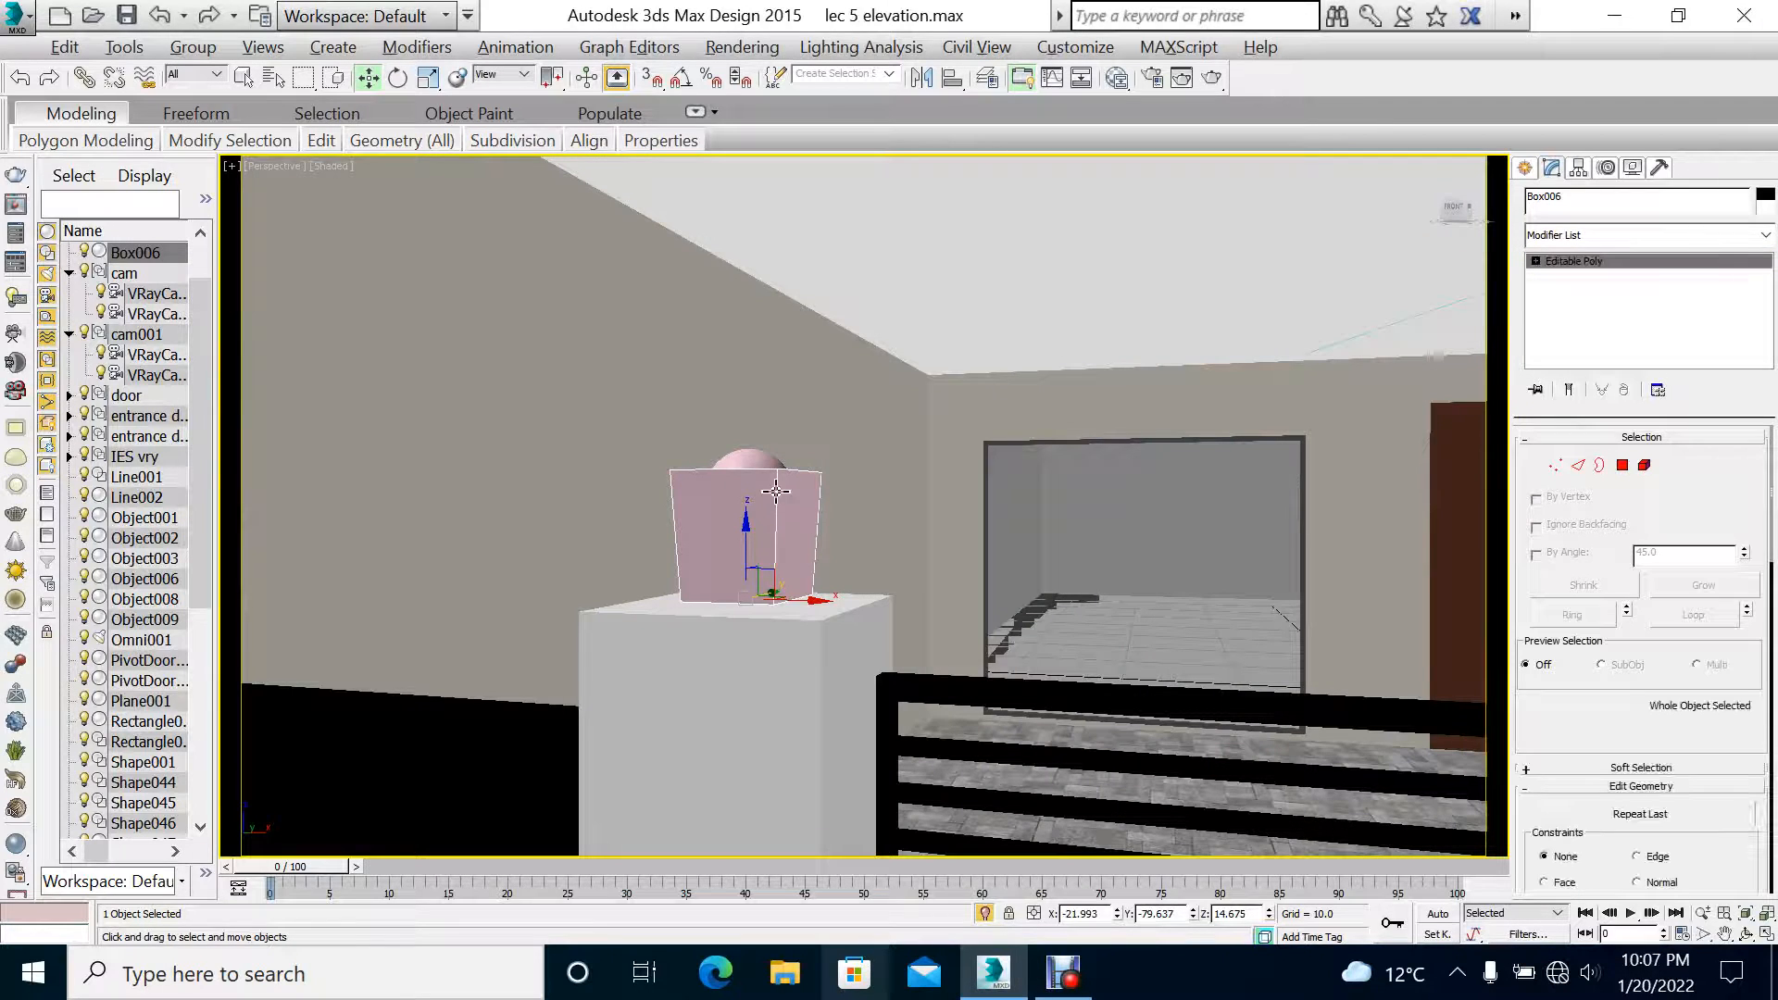
pyautogui.click(776, 492)
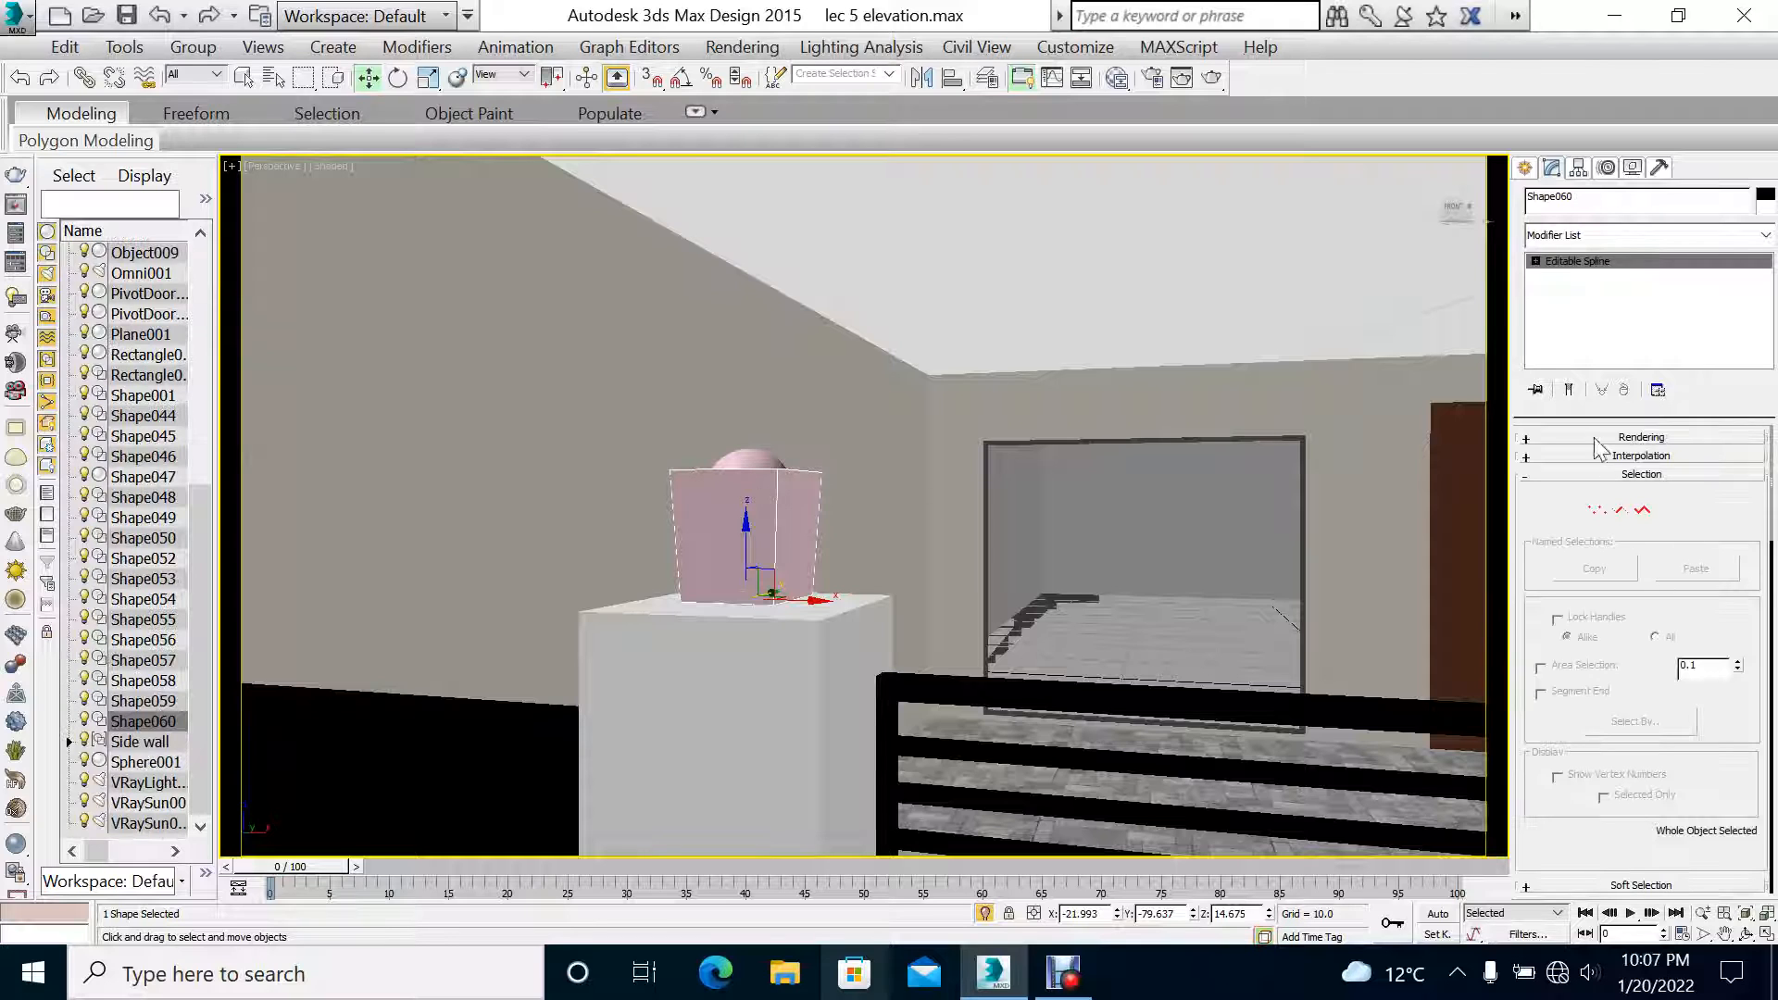
pyautogui.click(1596, 438)
pyautogui.click(1584, 474)
# Step: Try a rectangular cross-section for the edge shape, and settle on a radial one with a thickness of 0.29
pyautogui.click(1583, 715)
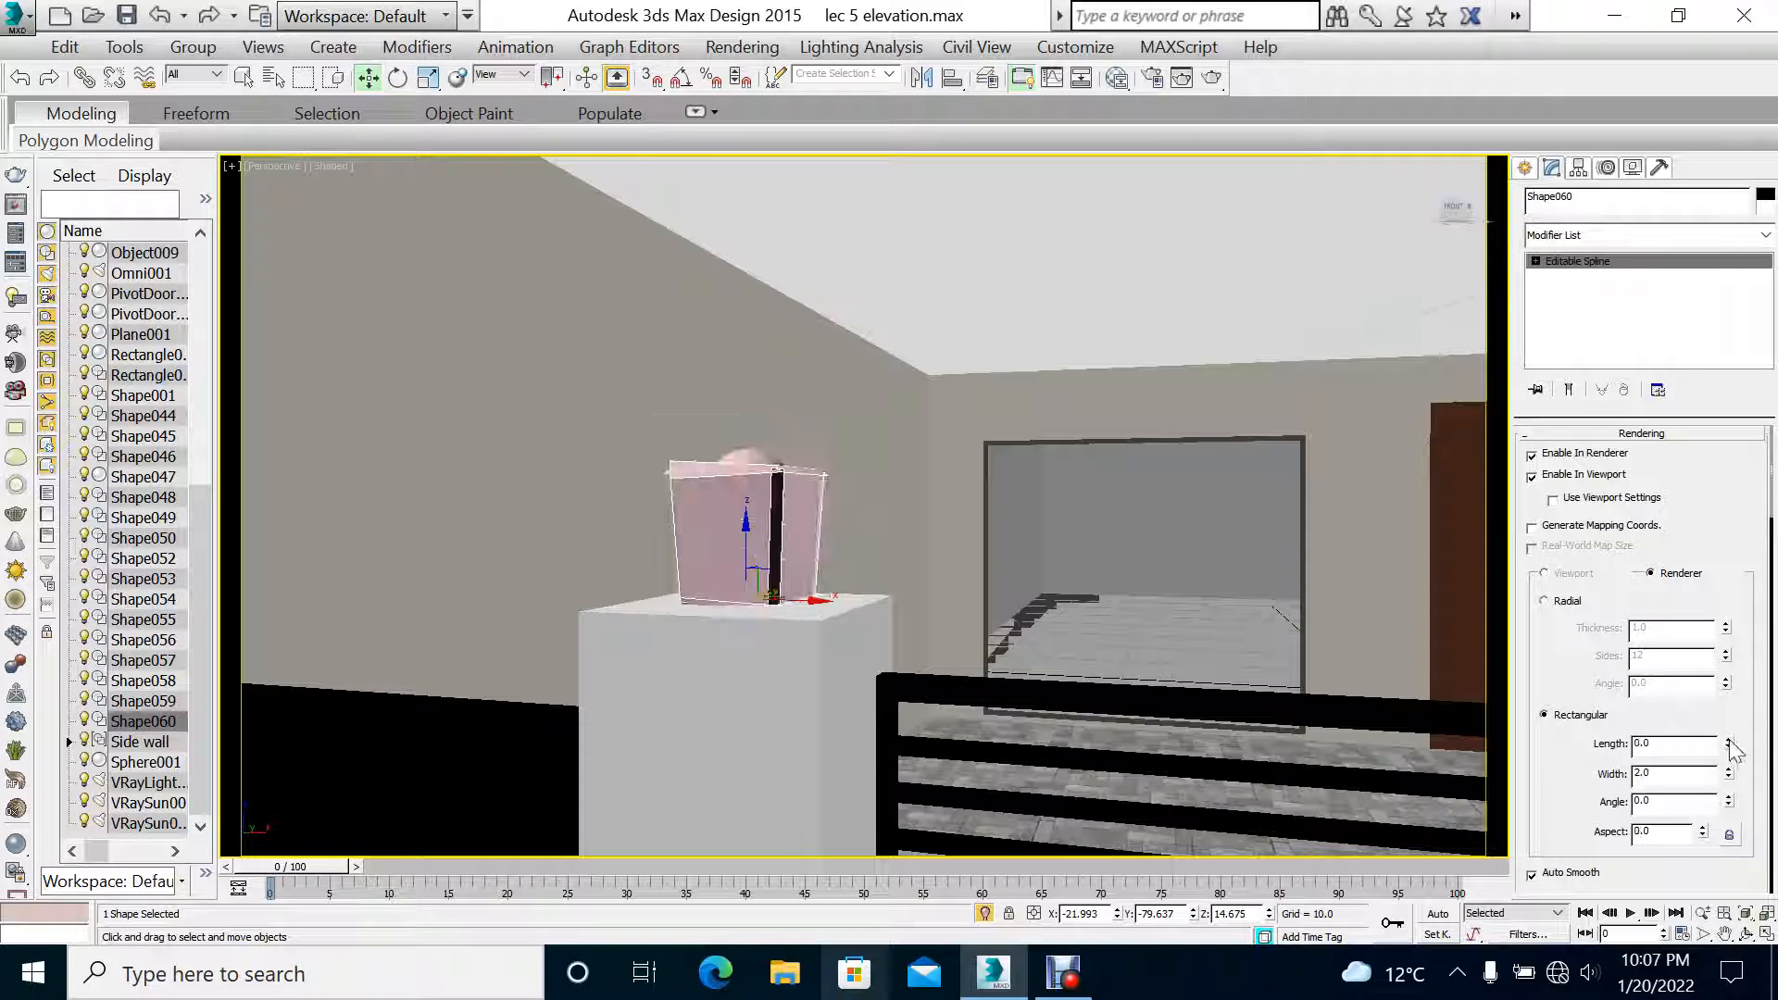
pyautogui.moveTo(1729, 745); pyautogui.dragTo(1729, 738)
pyautogui.click(1569, 602)
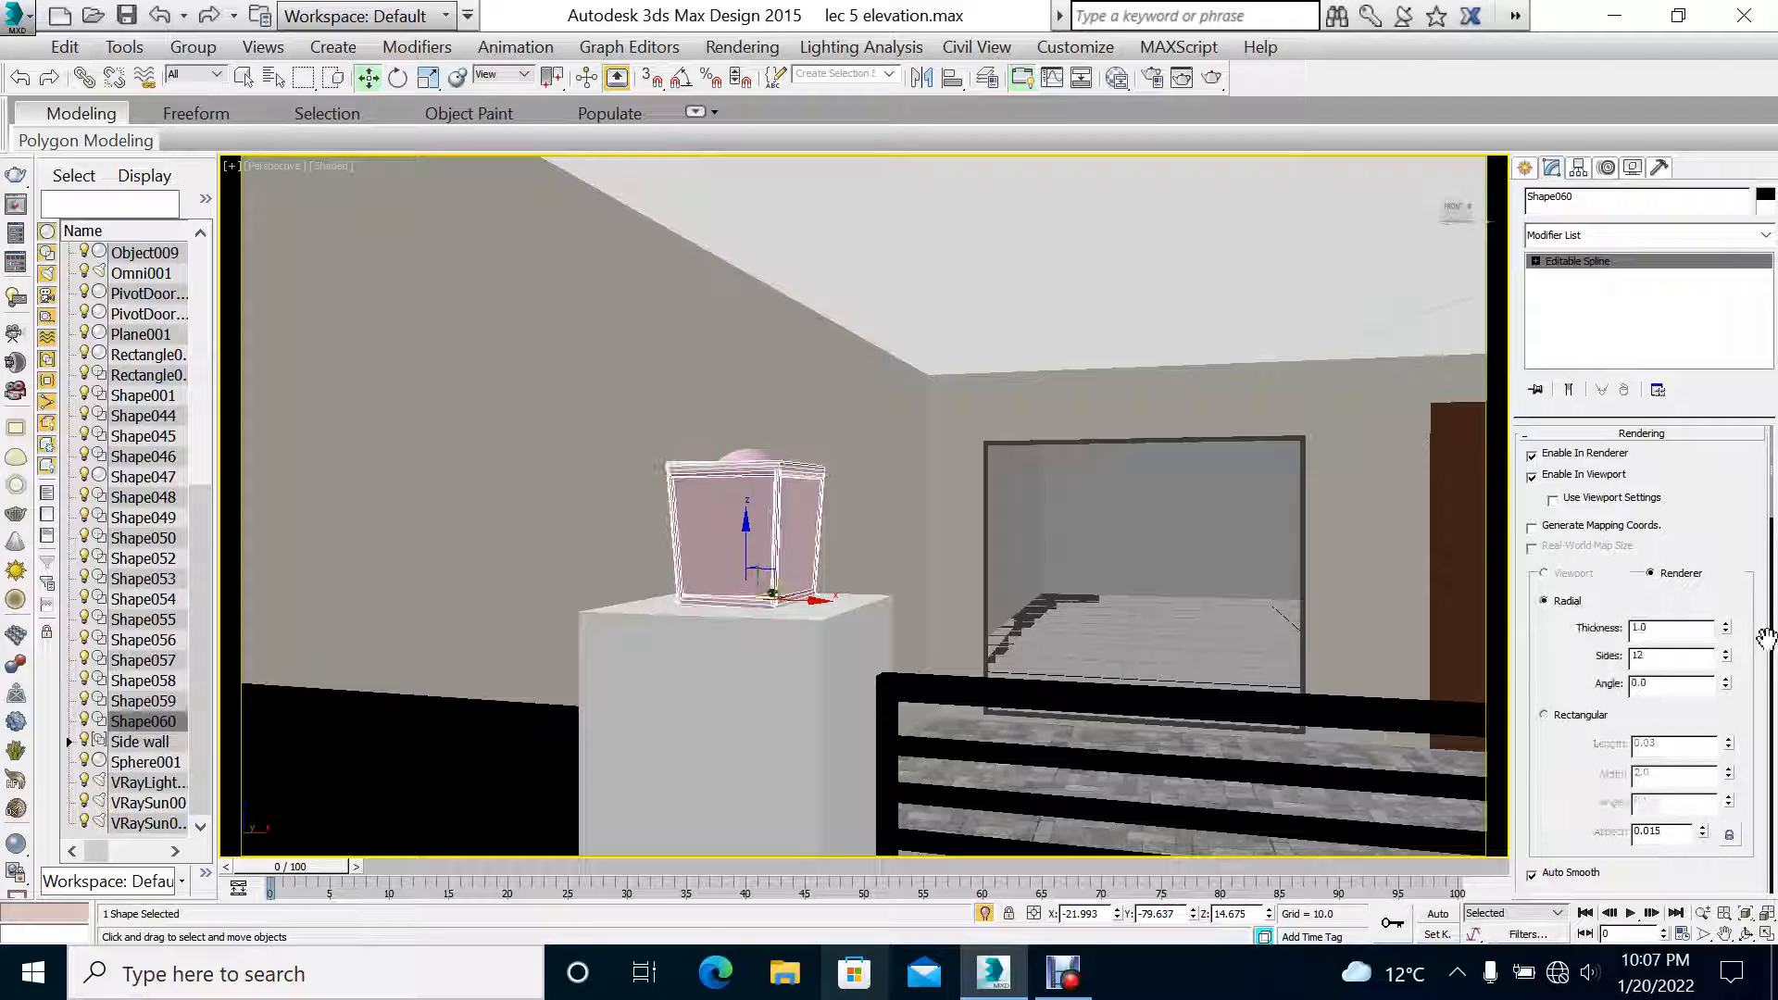
pyautogui.rightClick(1726, 636)
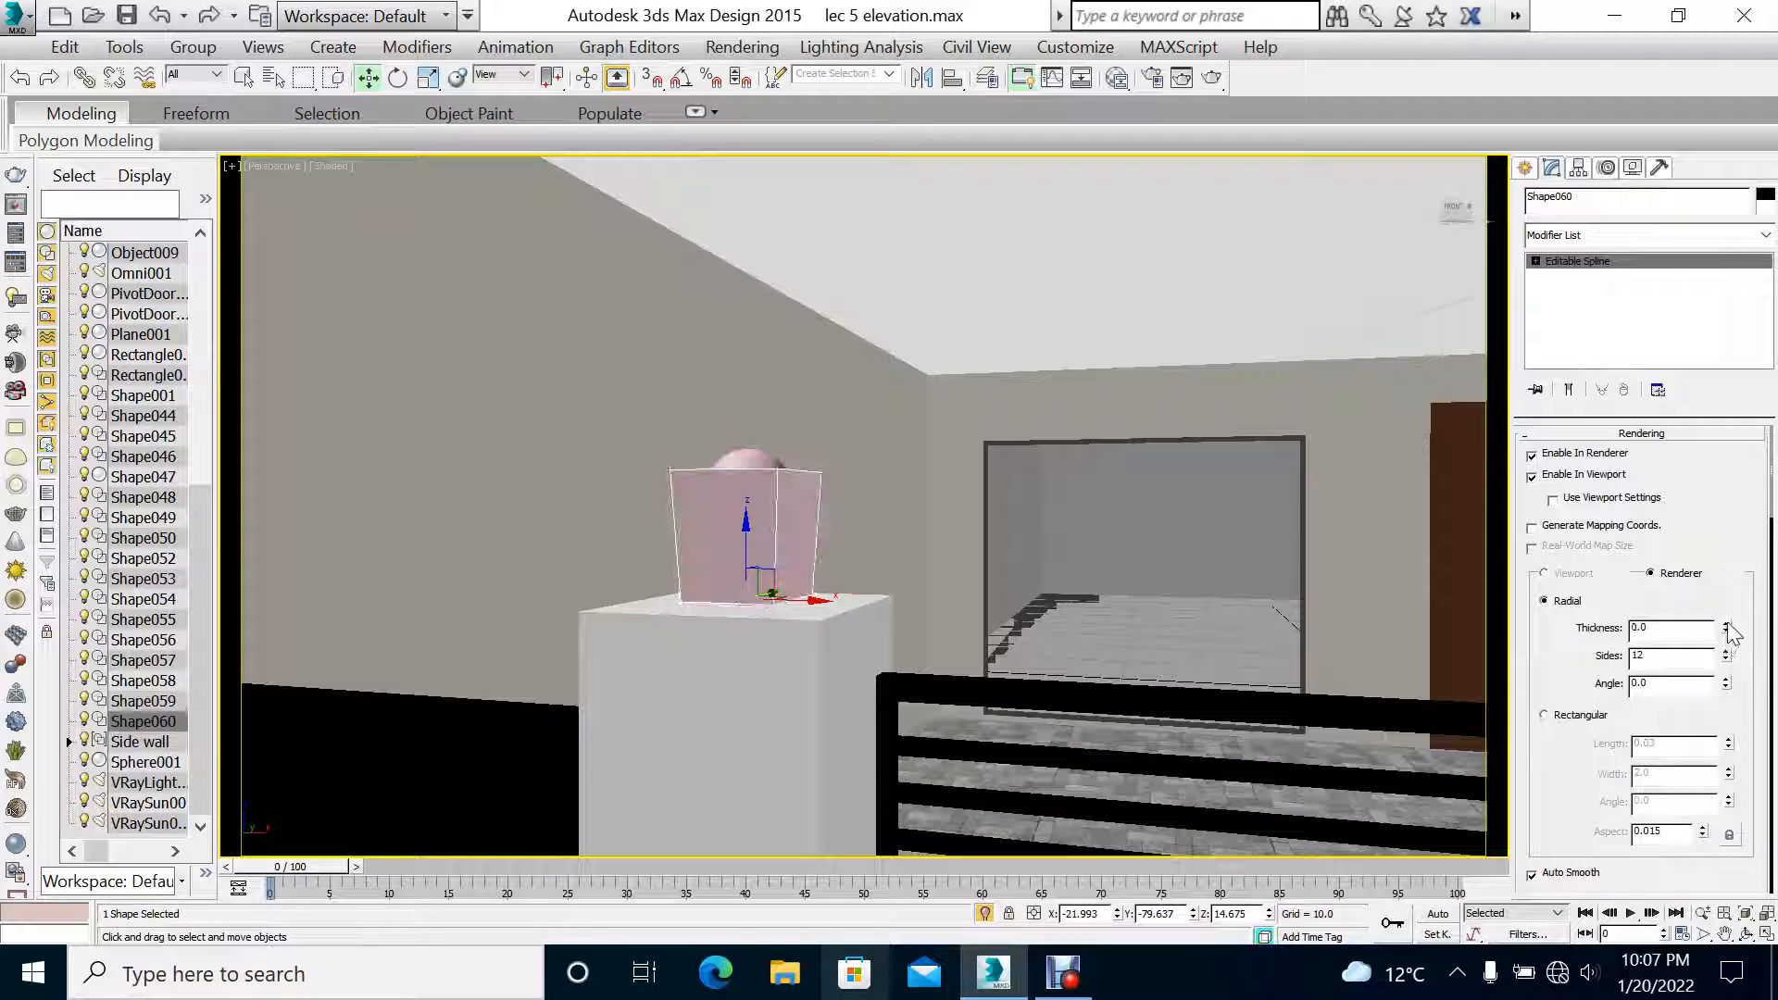
pyautogui.moveTo(1728, 626); pyautogui.dragTo(1729, 604)
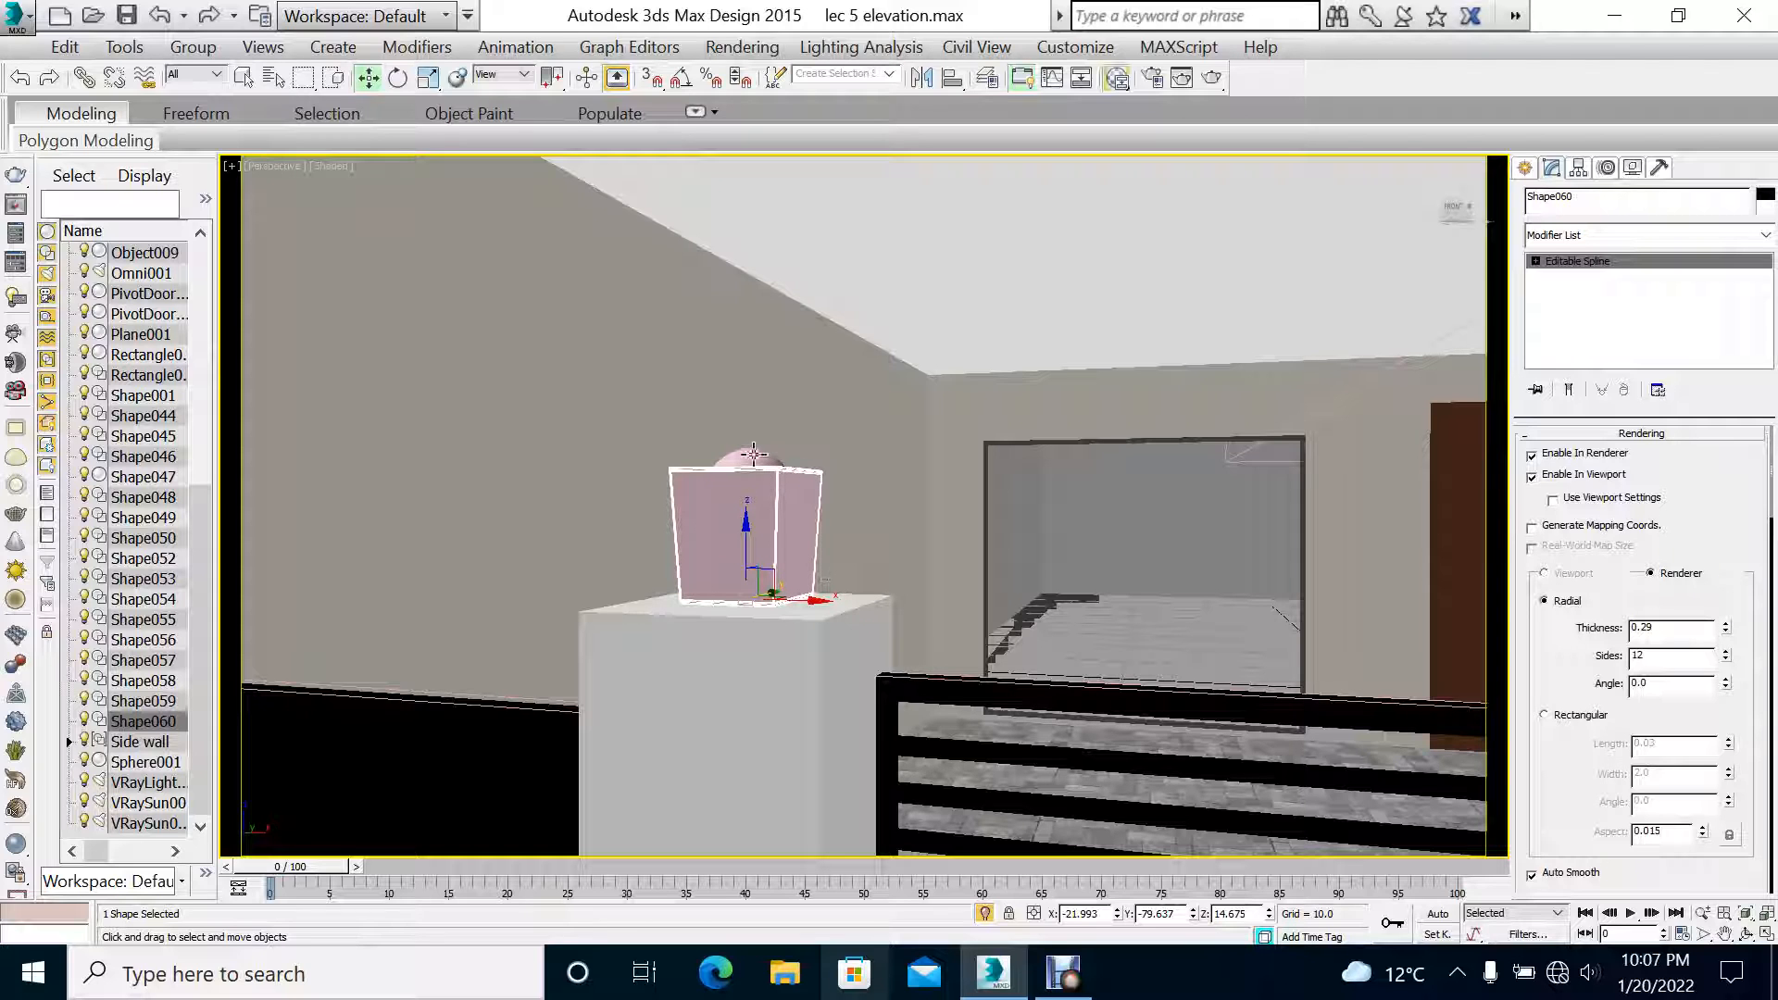
# Step: Open the material editor and change it from Slate to Compact mode
pyautogui.press('m')
pyautogui.click(751, 249)
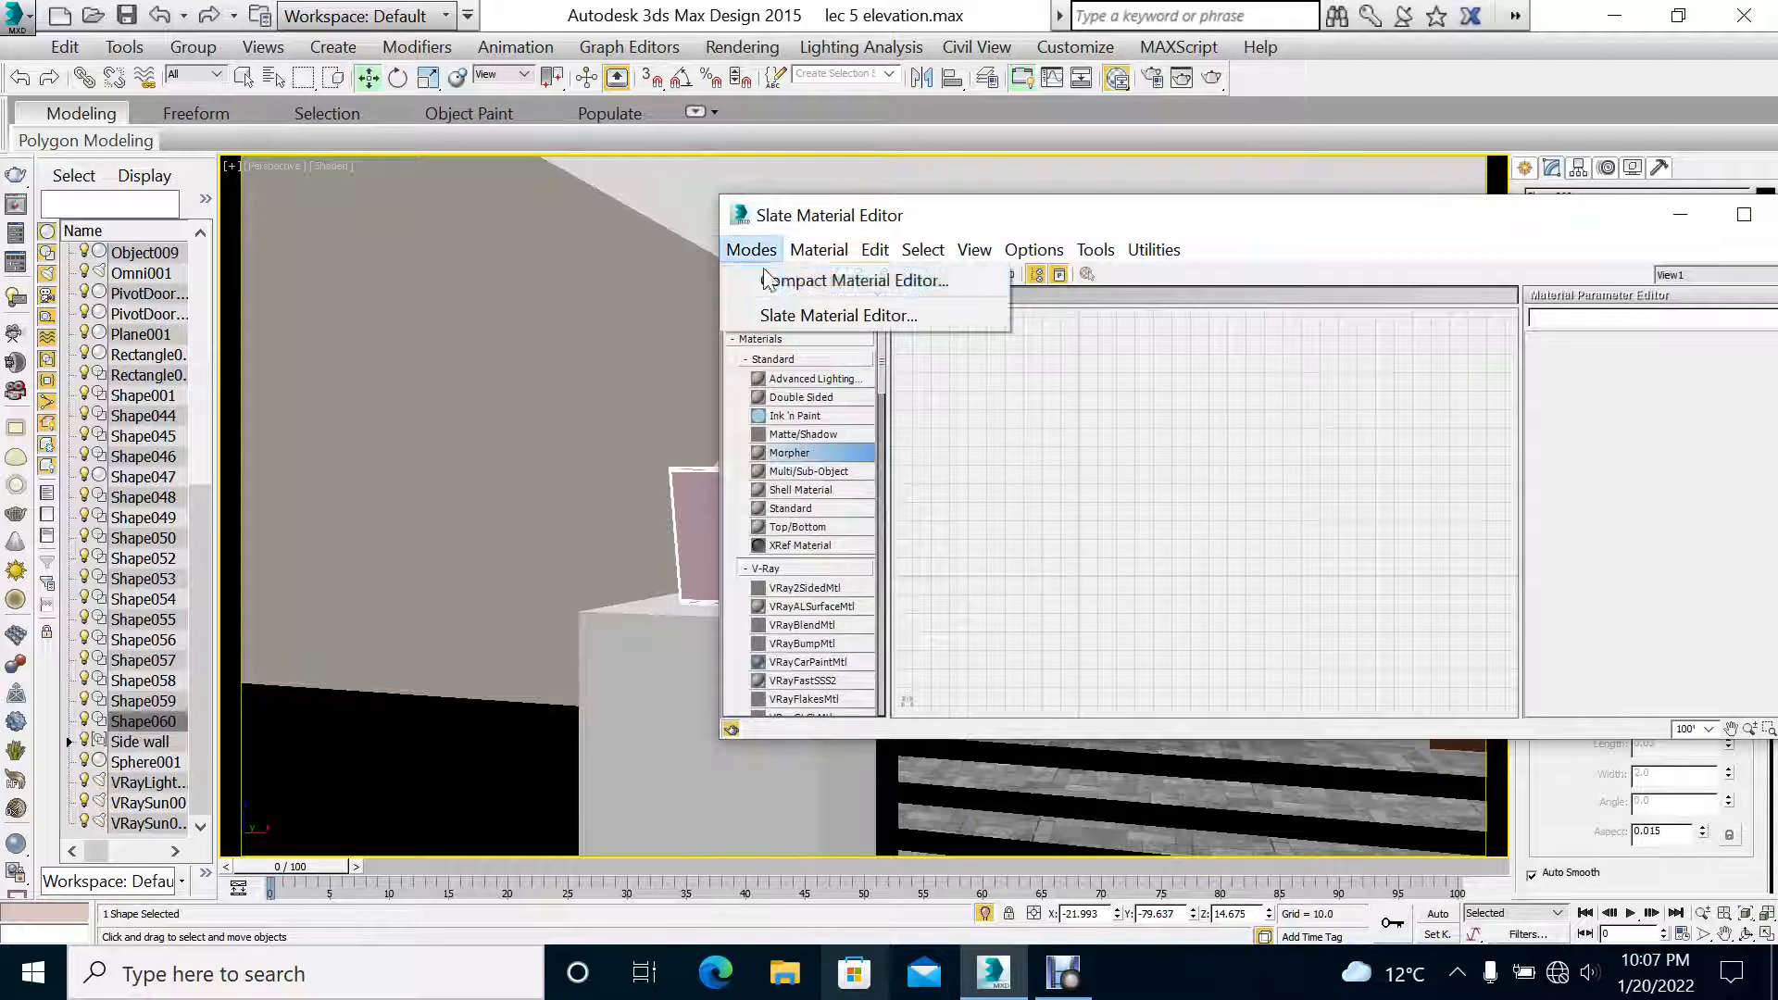
pyautogui.click(789, 317)
pyautogui.click(751, 249)
pyautogui.click(787, 280)
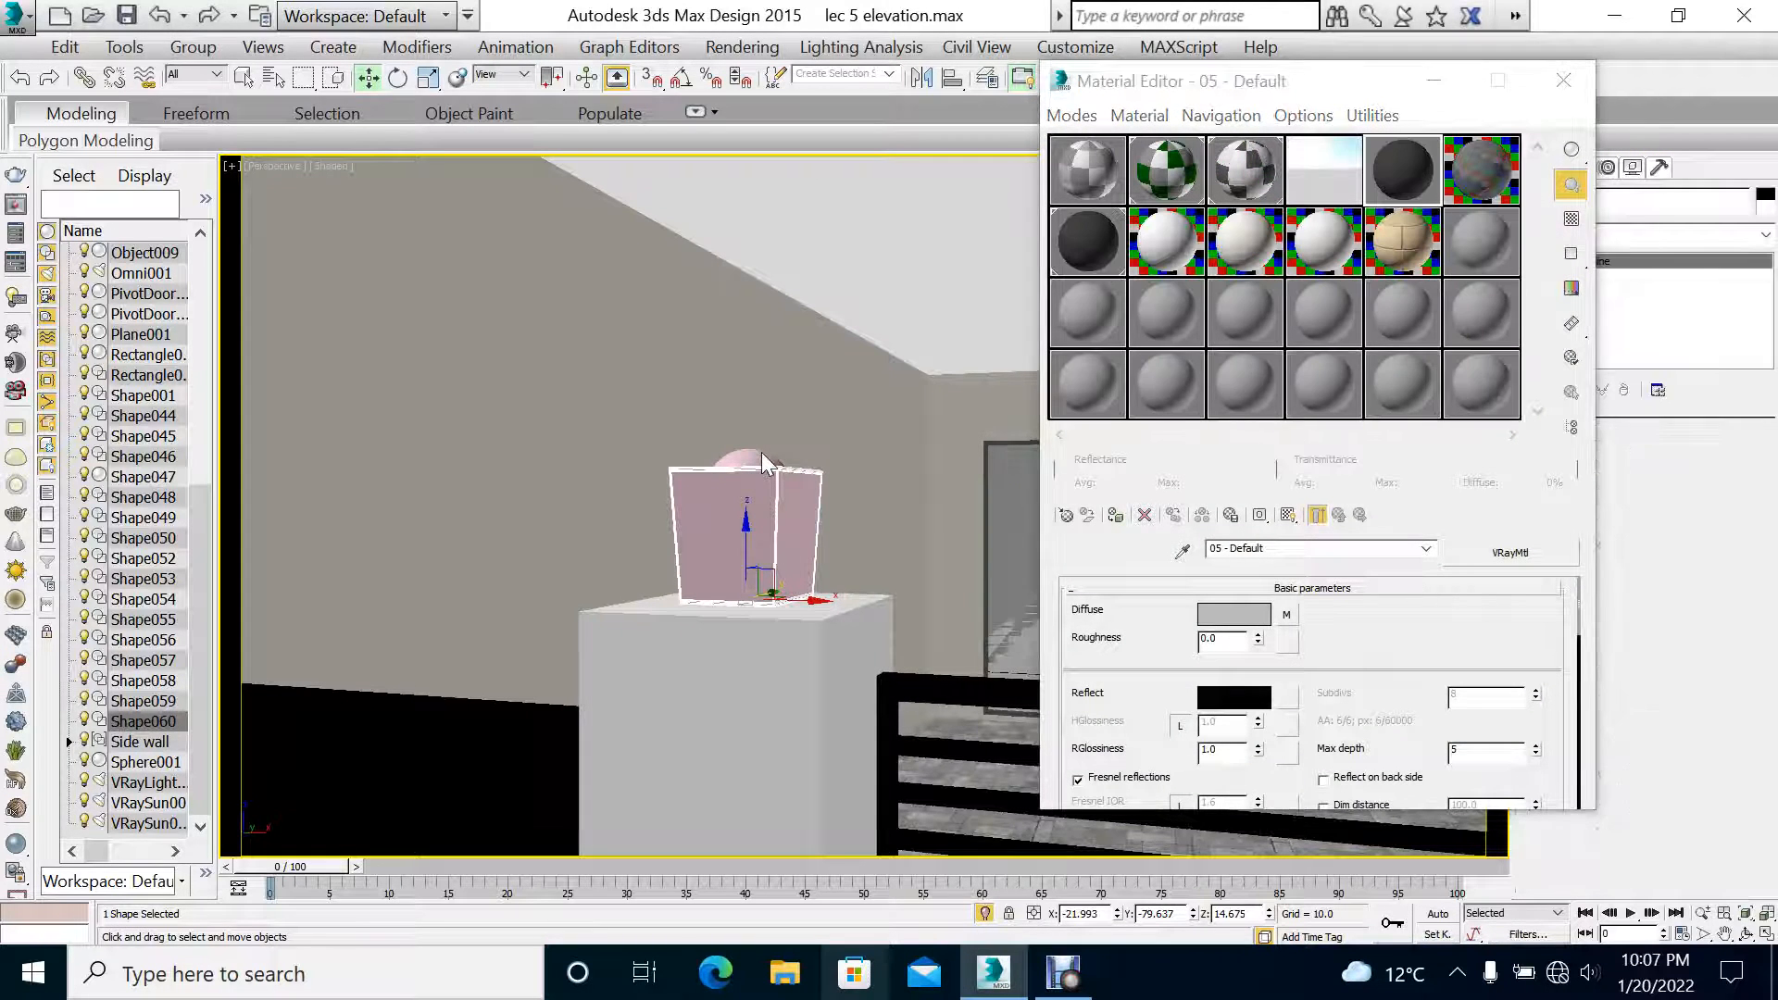
# Step: Copy the 05 - Default material to the neighbouring slot and assign it to the edge frame and dome, renamed 05 - Defaultsss
pyautogui.keyDown('ctrl'); pyautogui.click(761, 452); pyautogui.keyUp('ctrl')
pyautogui.click(1391, 160)
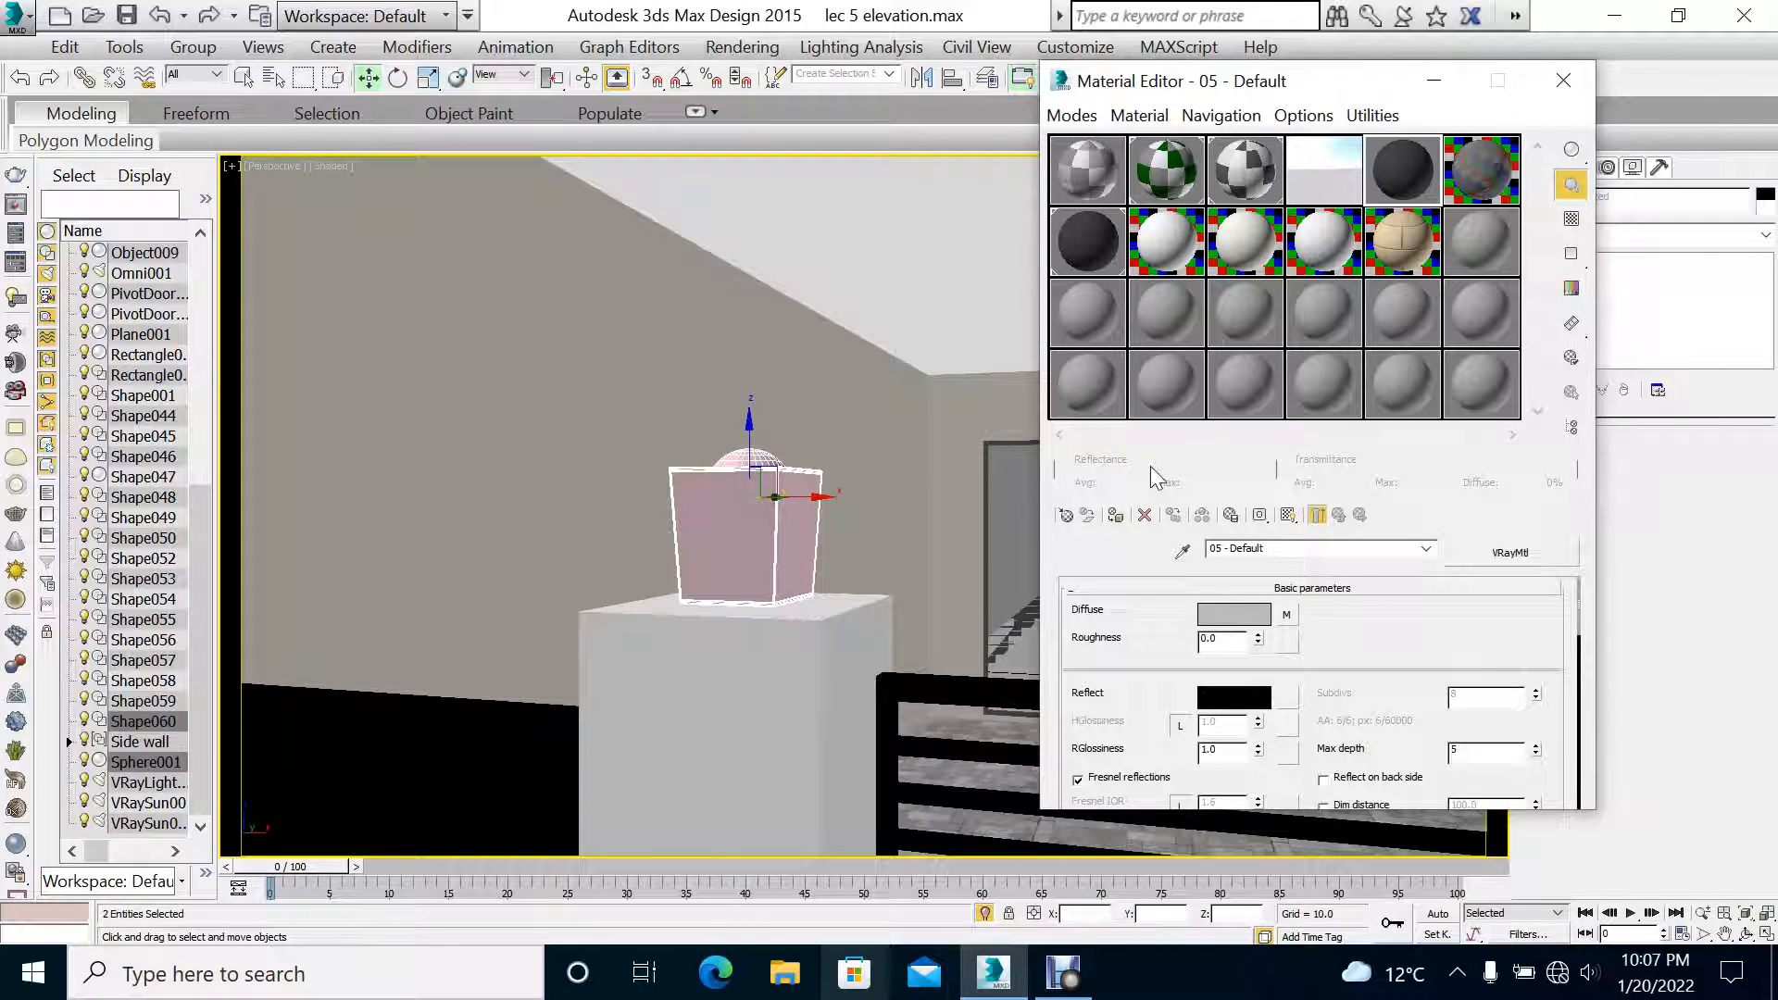
pyautogui.click(1115, 516)
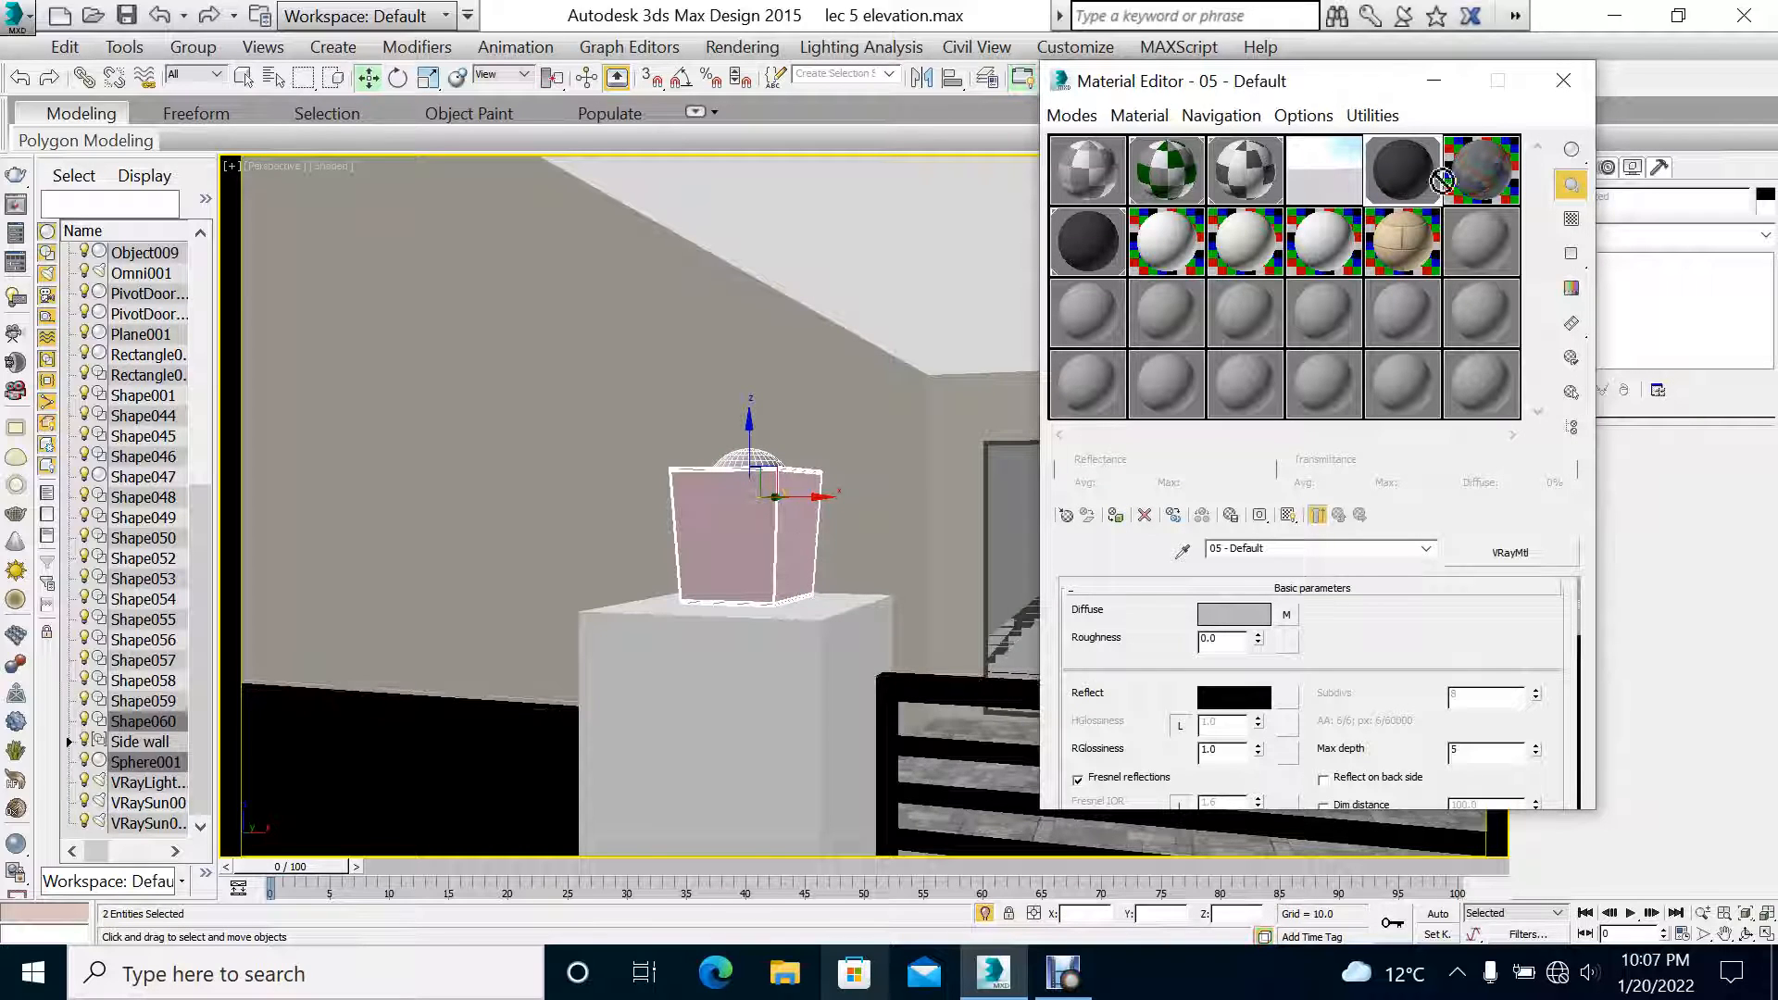
pyautogui.moveTo(1442, 181); pyautogui.dragTo(1481, 171)
pyautogui.click(1115, 516)
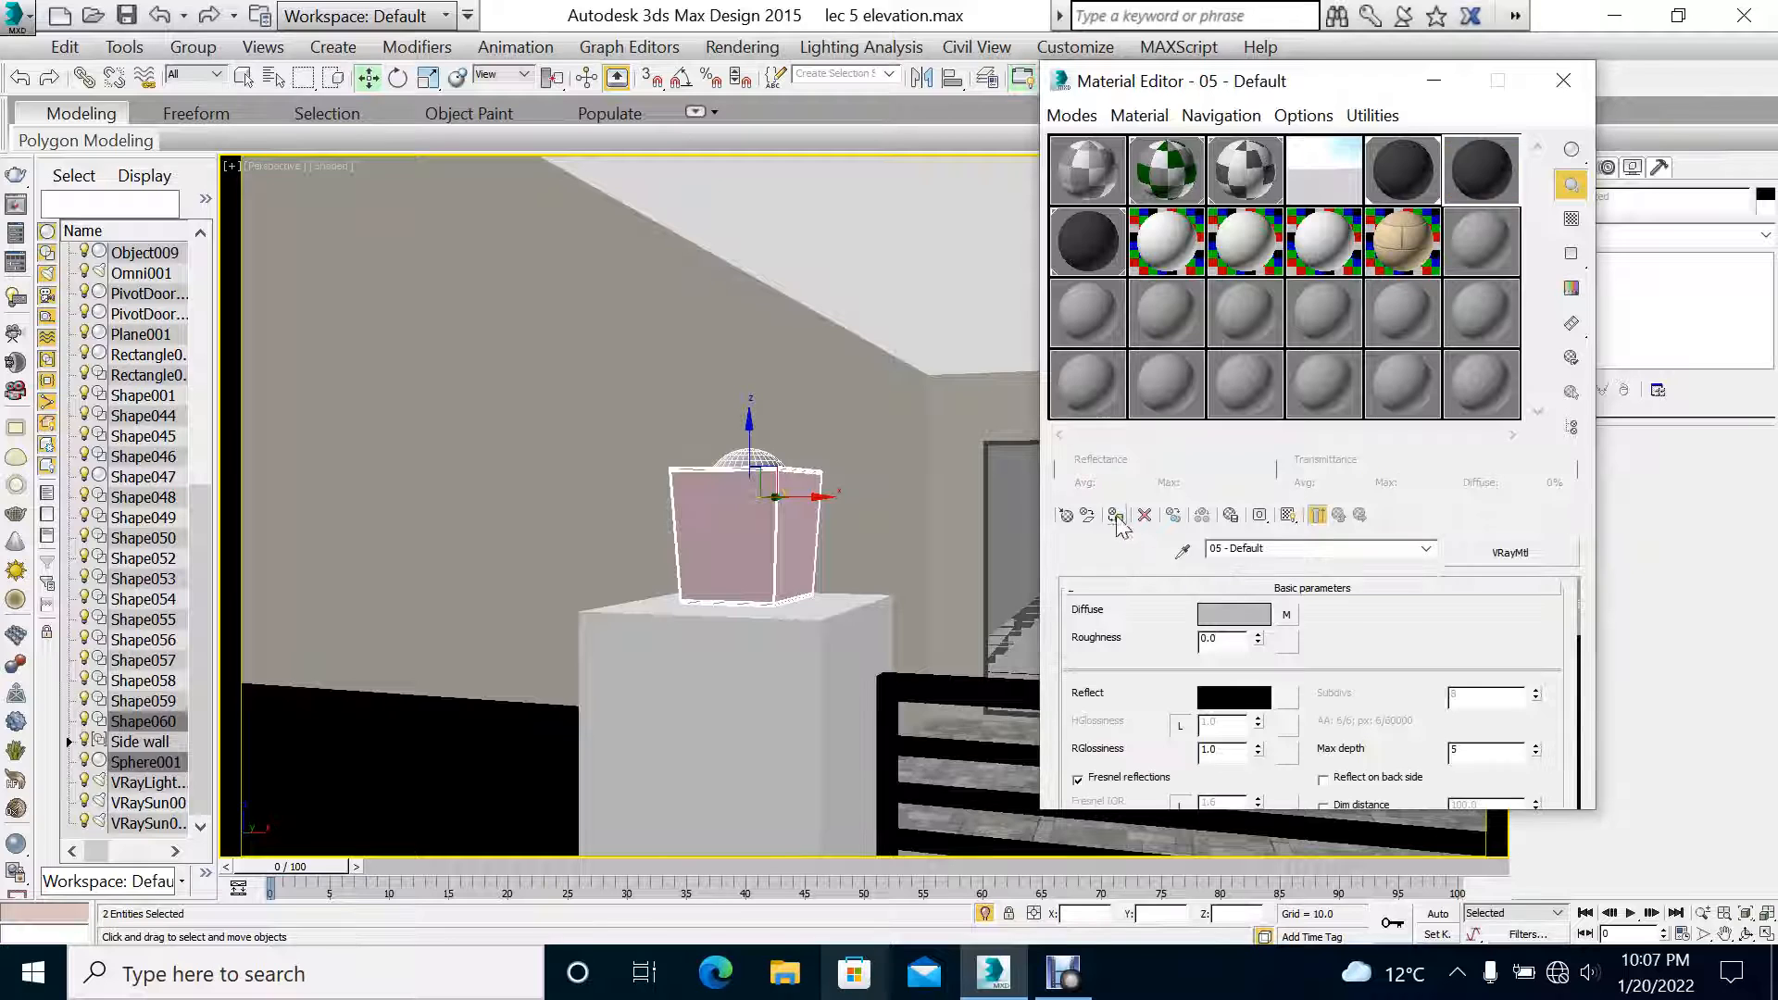
pyautogui.click(767, 464)
pyautogui.write('sss')
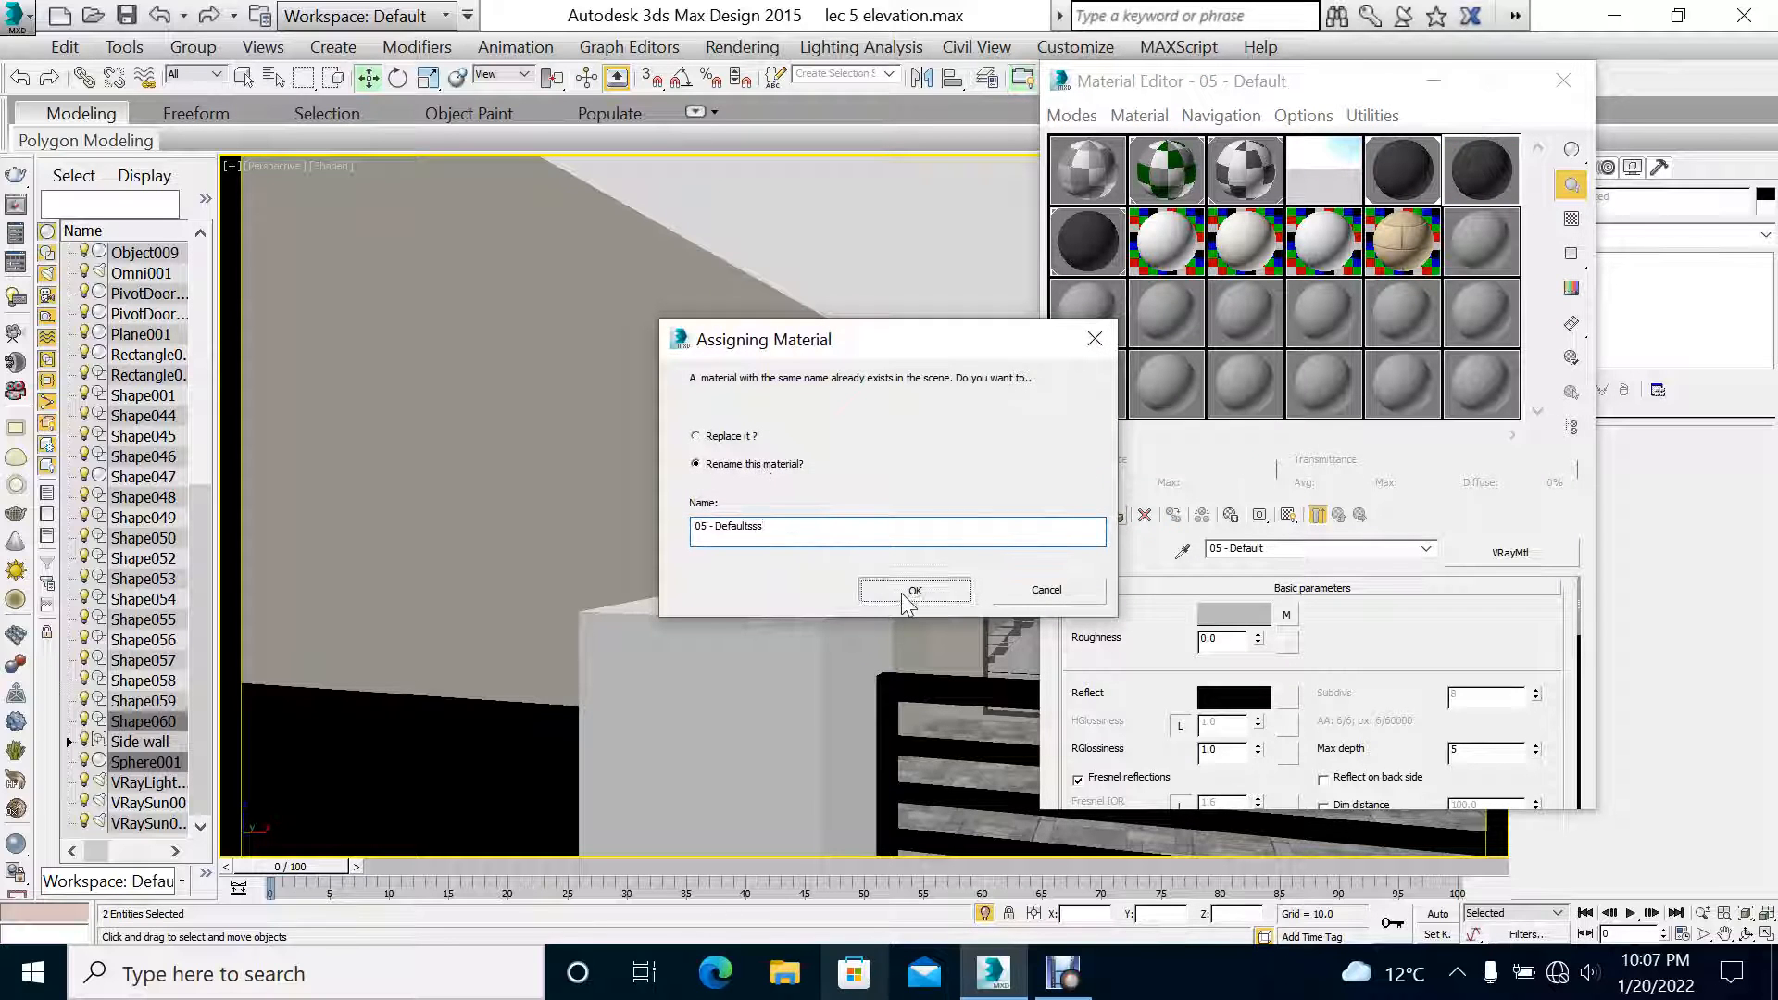
pyautogui.click(908, 598)
# Step: Clear the diffuse map of the 05 - Defaultsss material and set its diffuse colour to black
pyautogui.rightClick(1293, 619)
pyautogui.click(1361, 684)
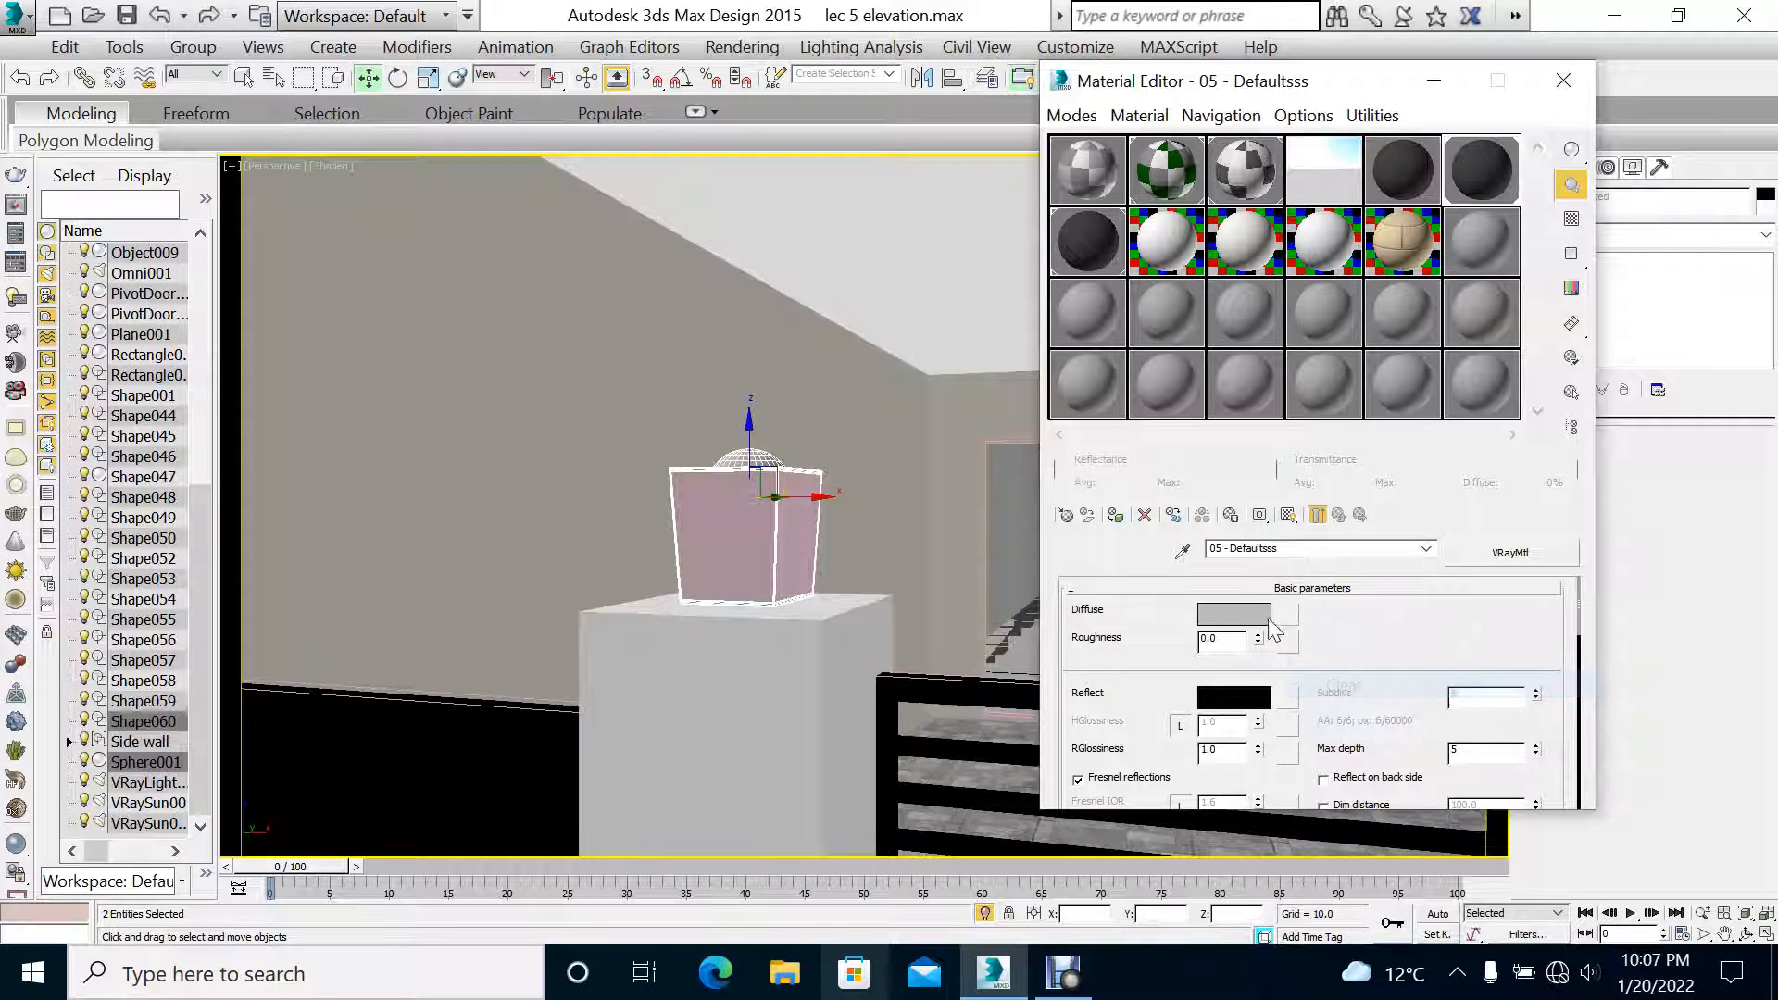
pyautogui.click(1234, 614)
pyautogui.moveTo(677, 258); pyautogui.dragTo(679, 153)
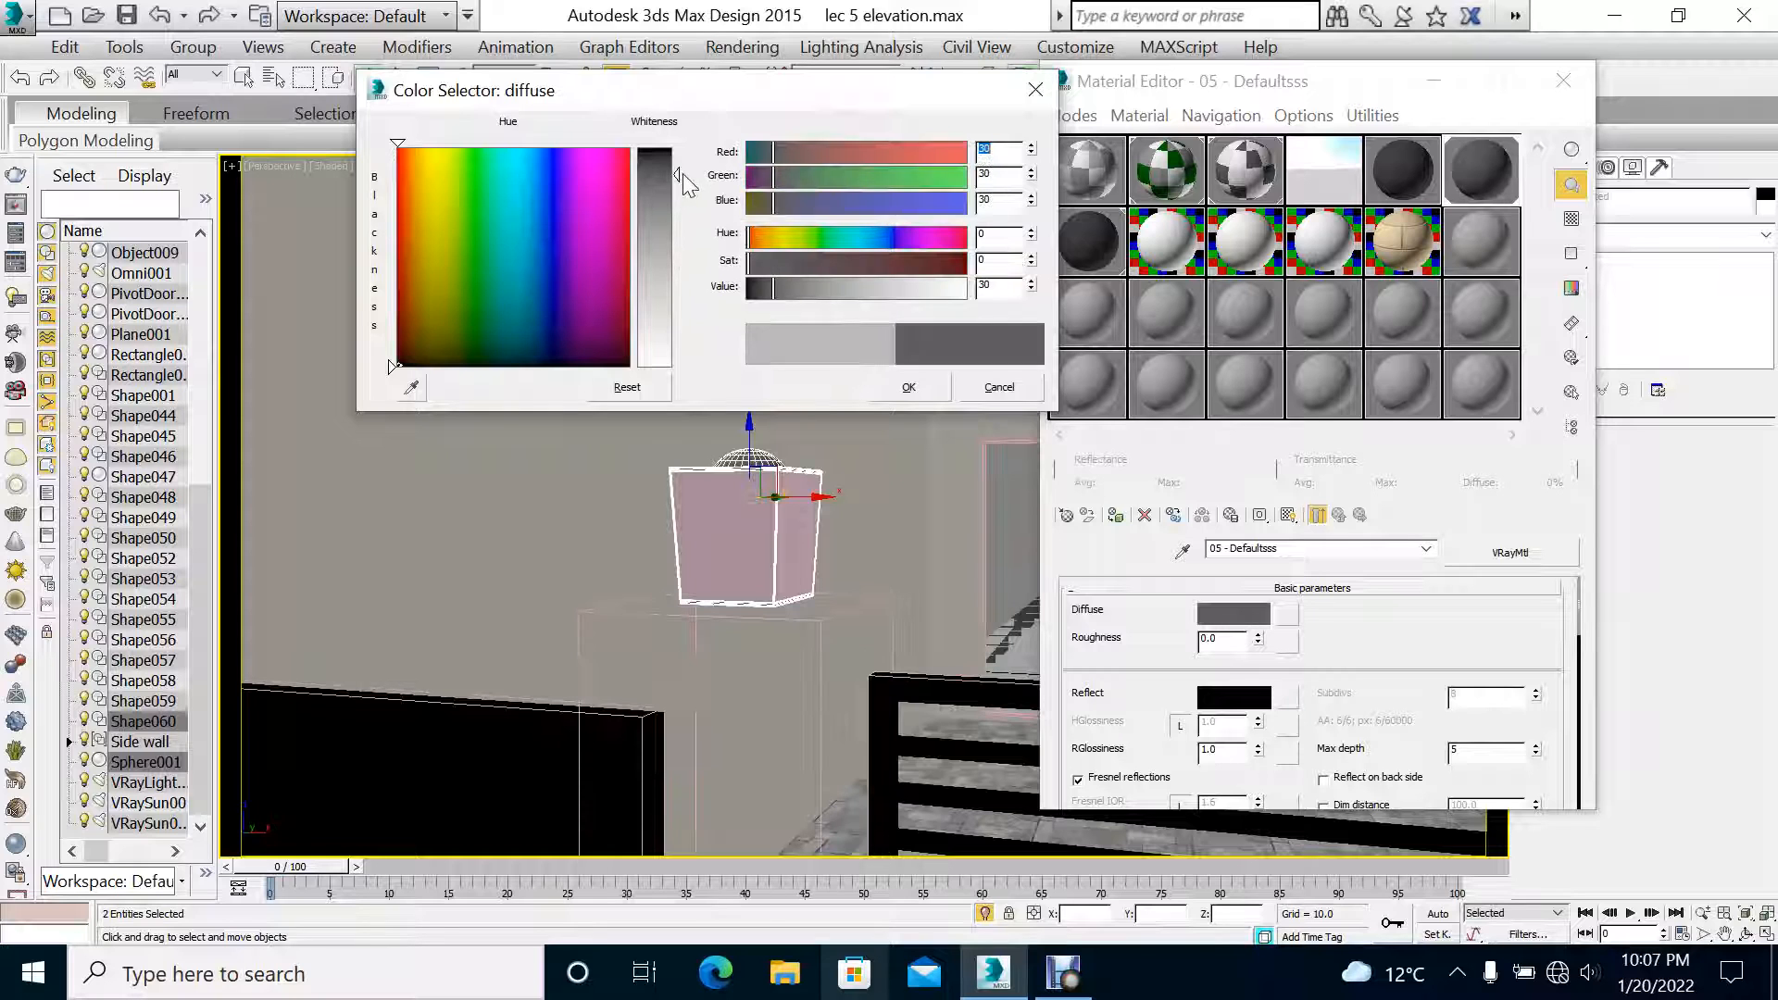
pyautogui.click(909, 388)
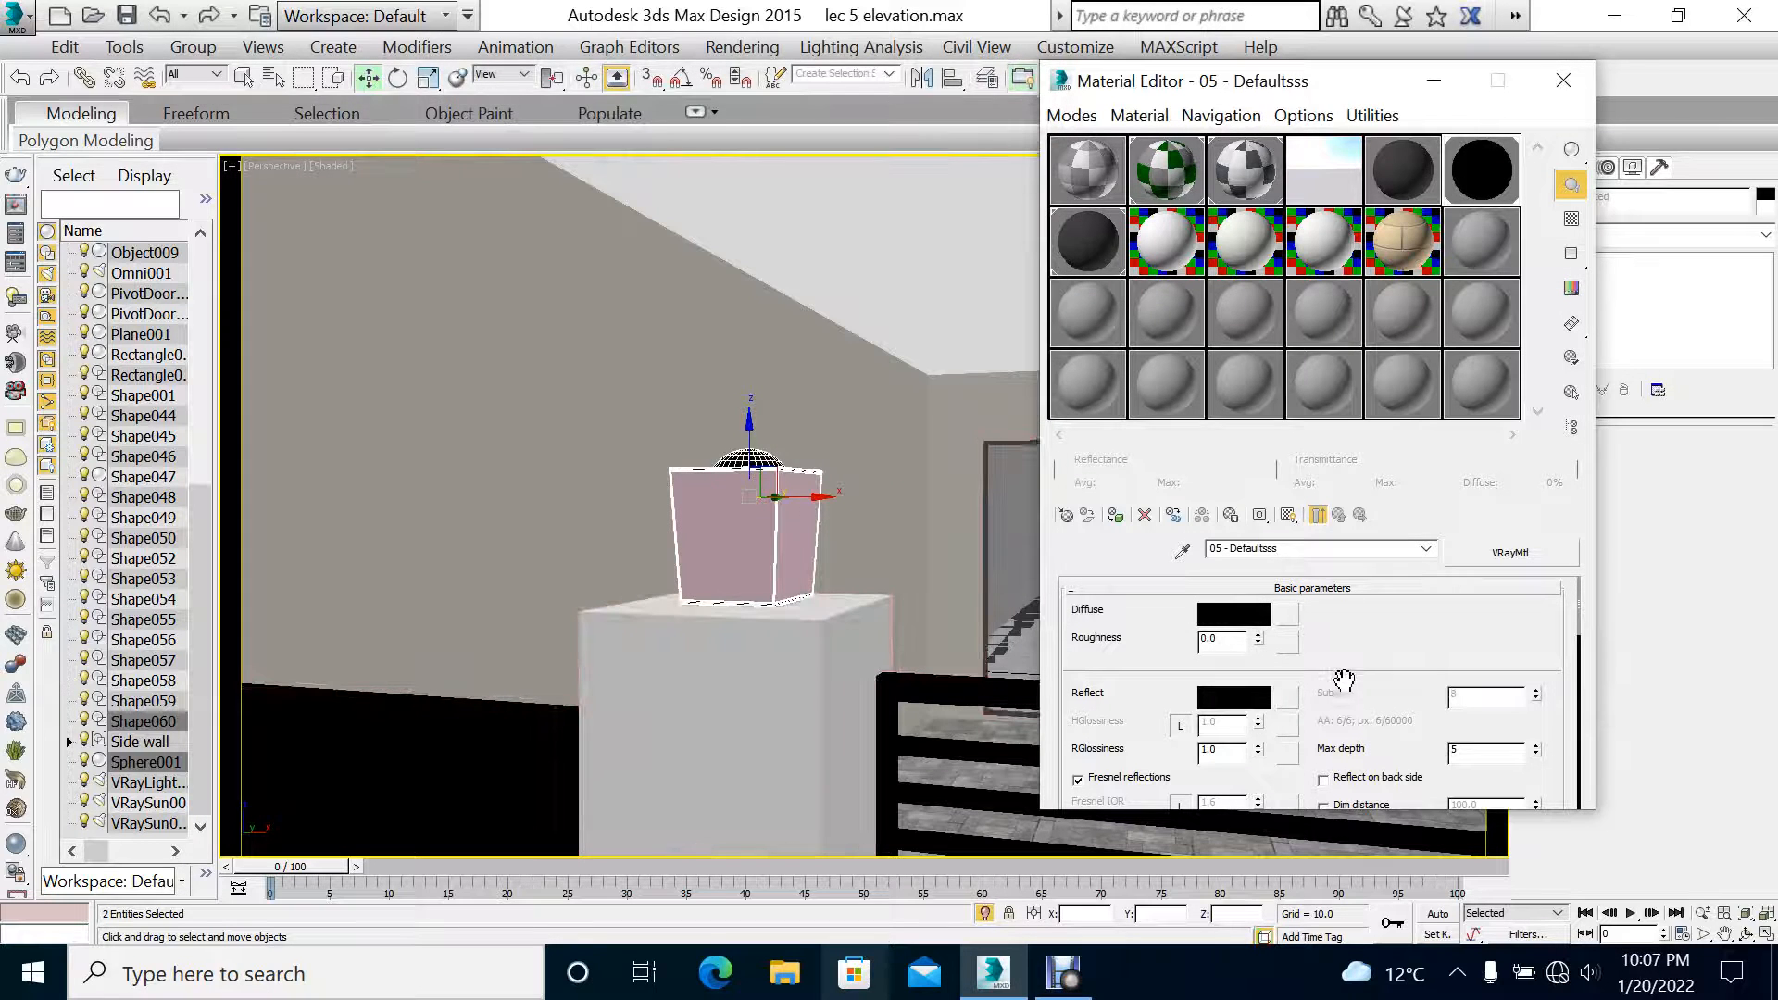
# Step: Set the 05 - Defaultsss material's reflection colour to dark grey with value 63 and its reflection glossiness to 0.78
pyautogui.click(1234, 696)
pyautogui.moveTo(677, 152); pyautogui.dragTo(678, 202)
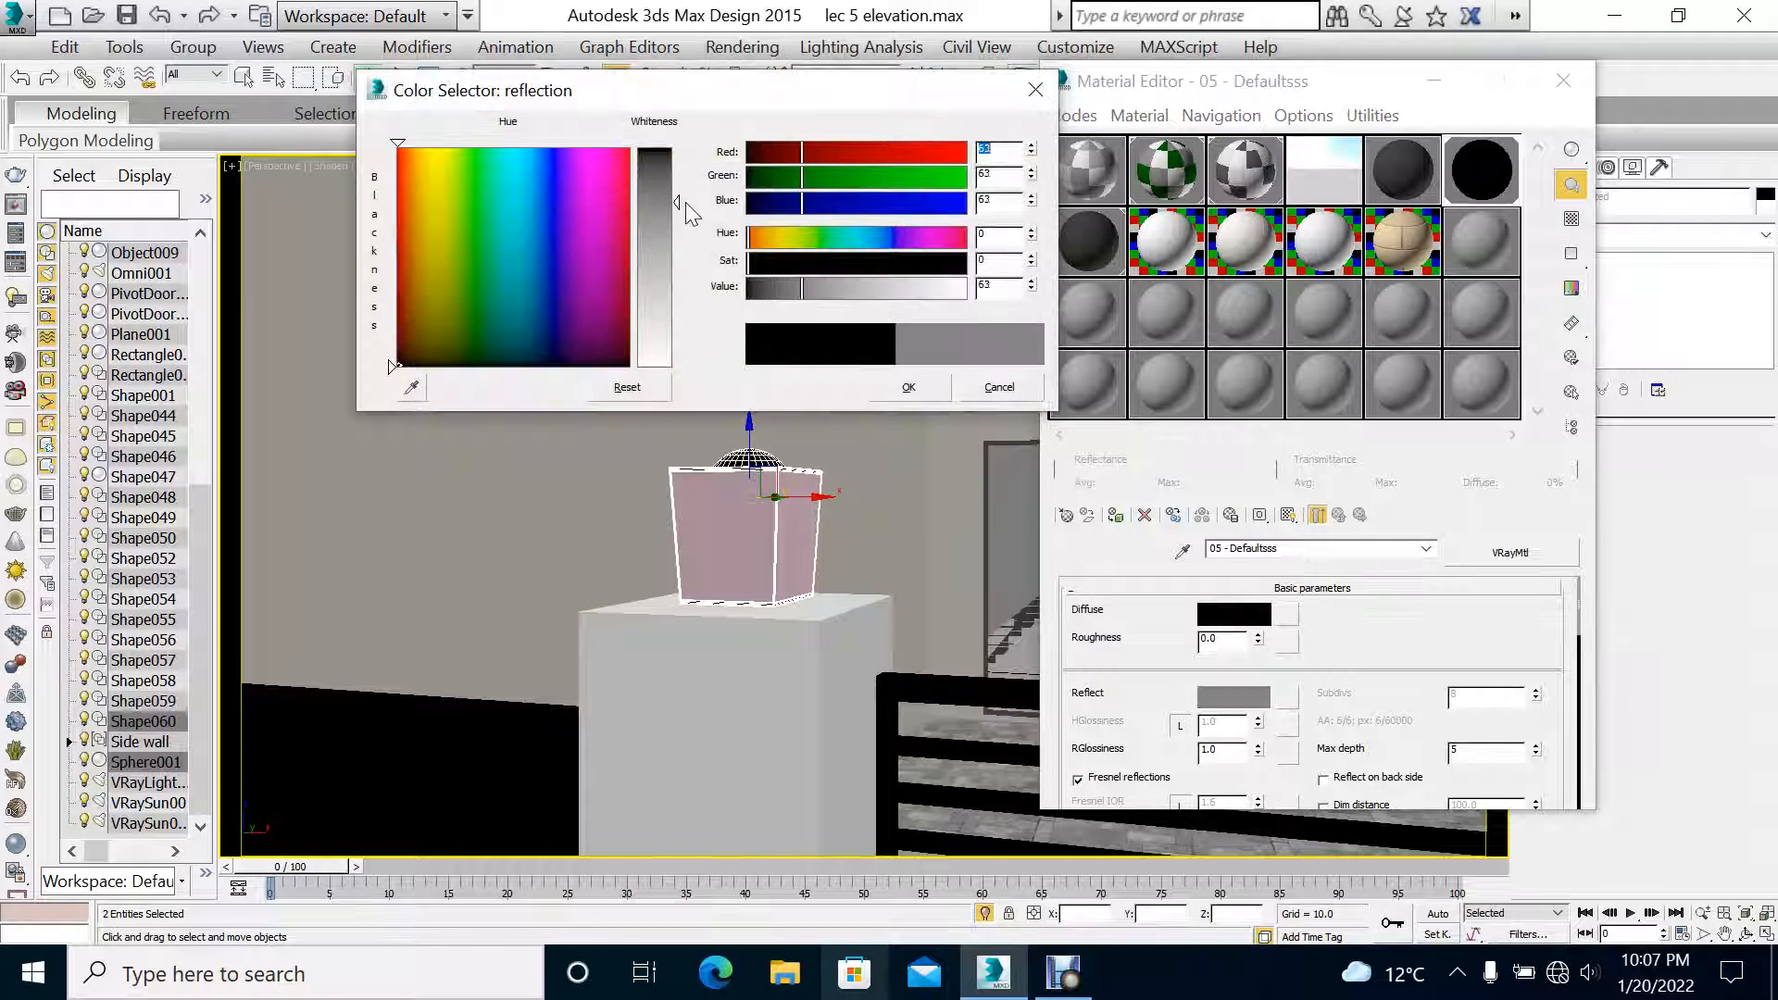
pyautogui.click(889, 384)
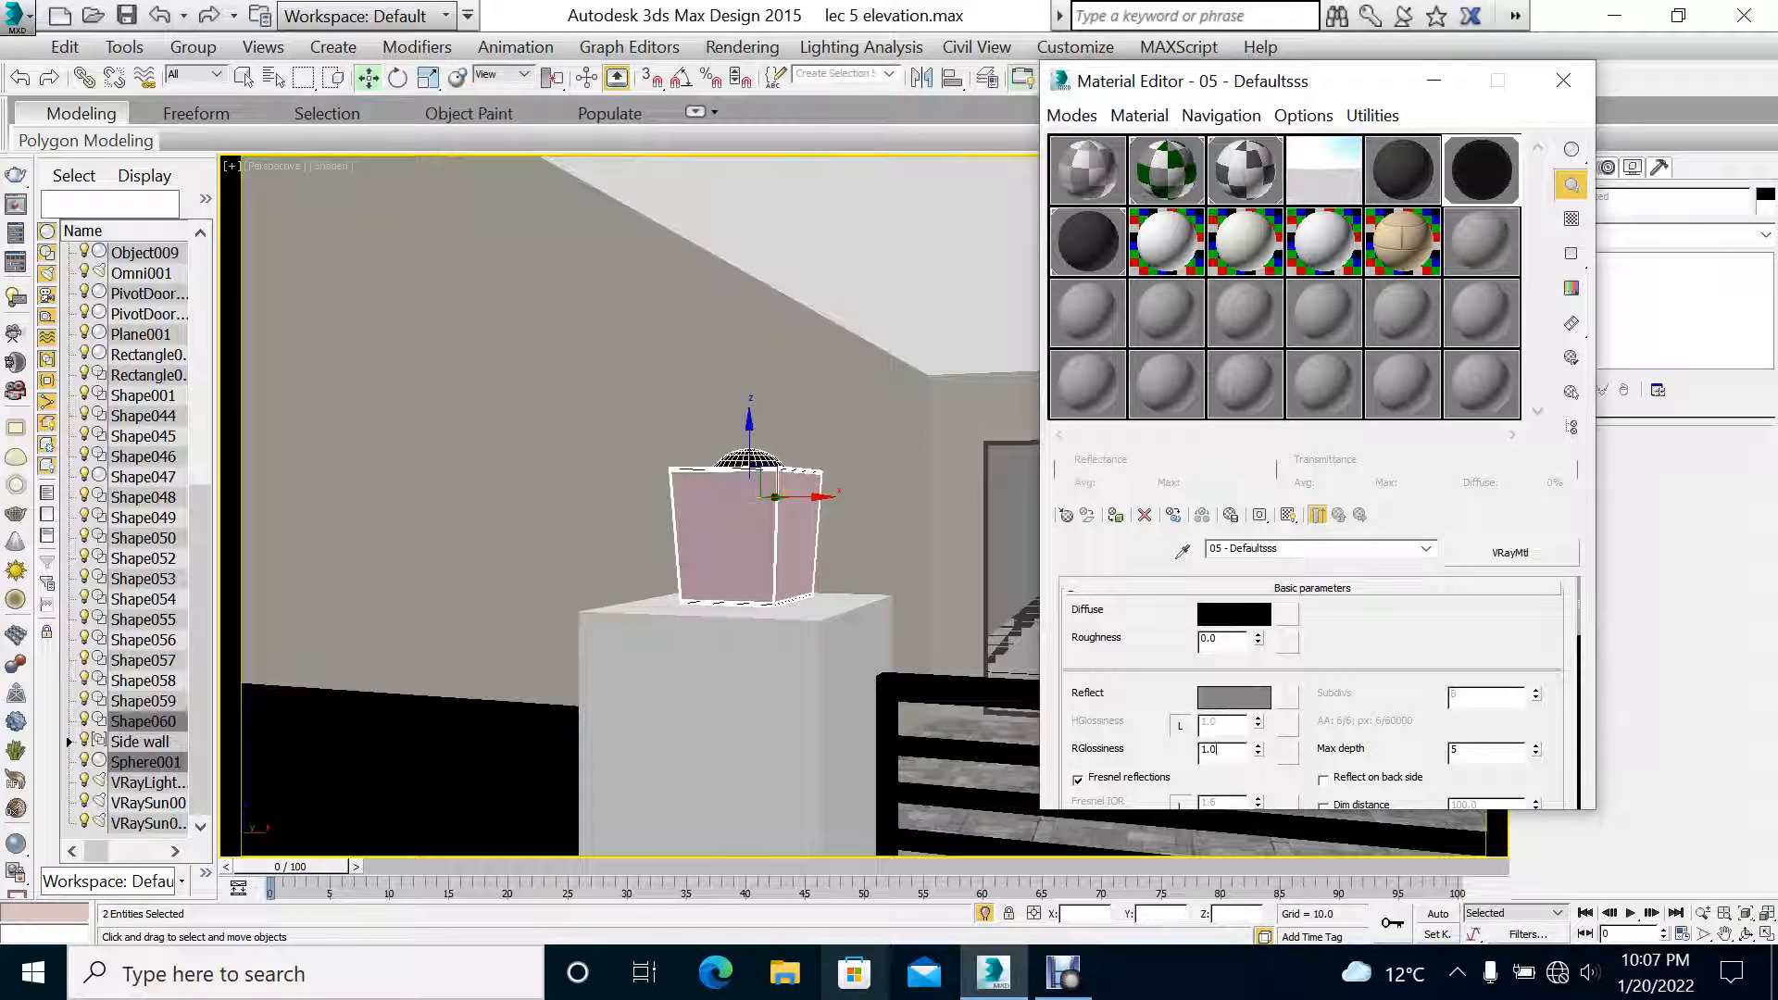
pyautogui.moveTo(1216, 749); pyautogui.dragTo(1103, 756)
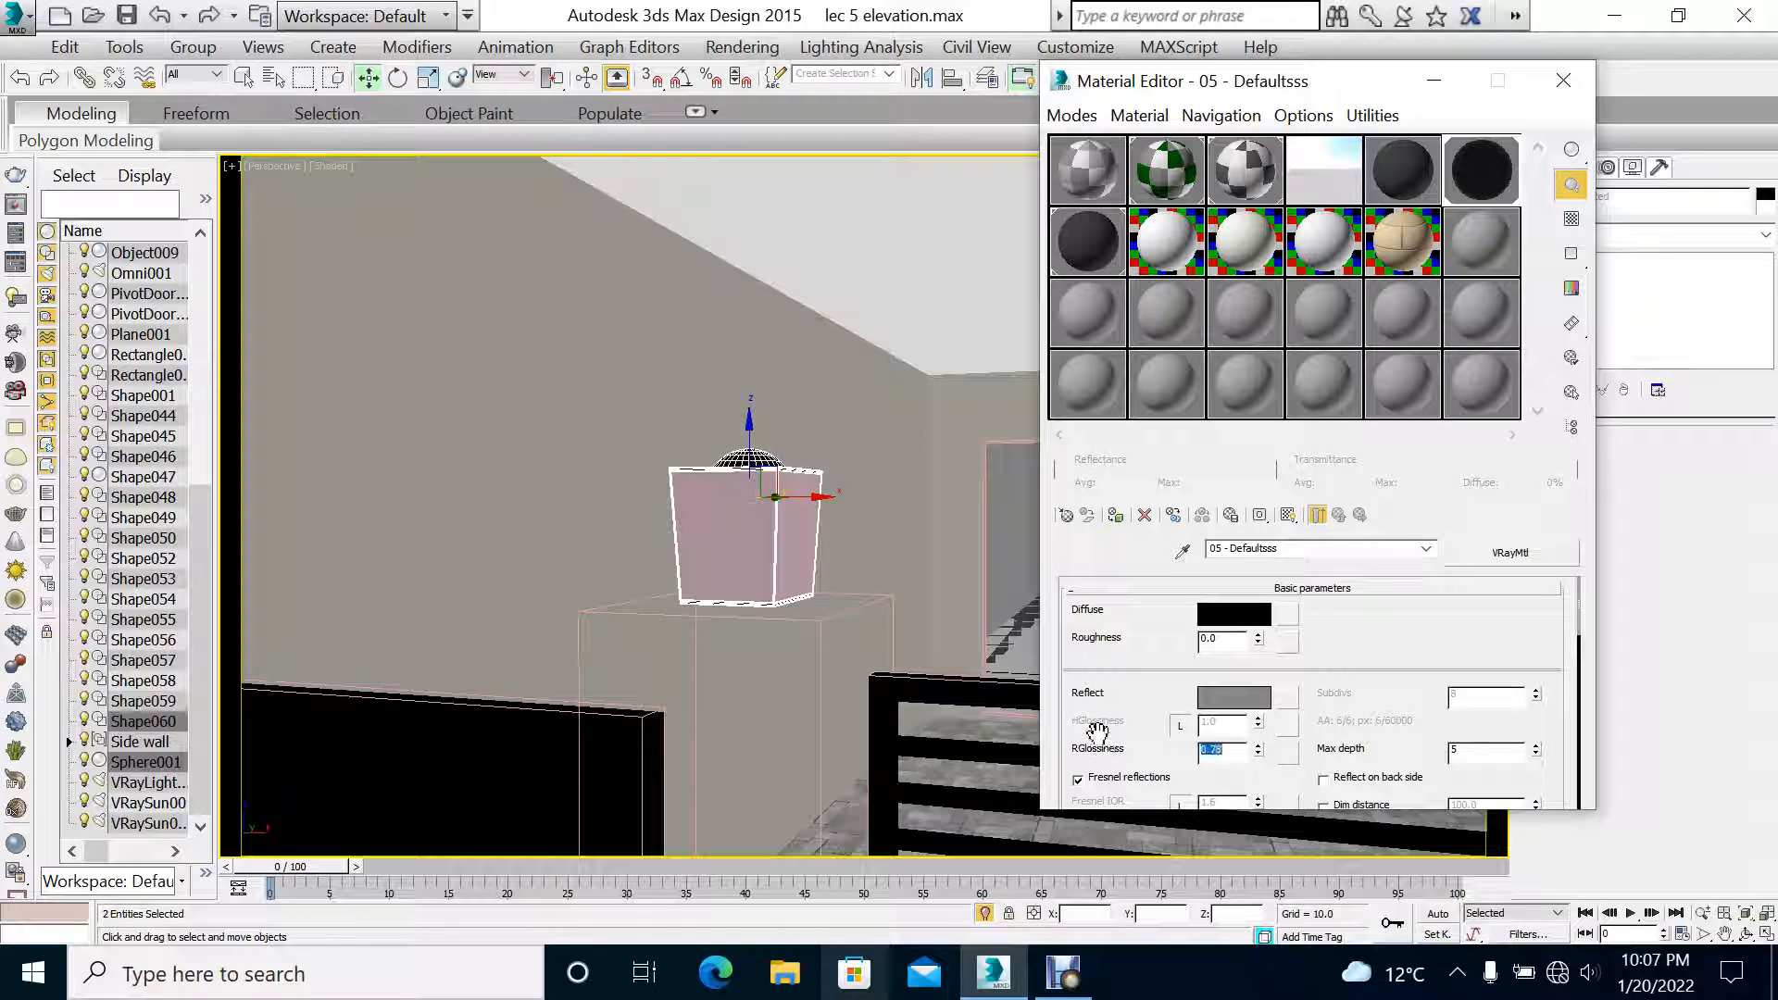
pyautogui.moveTo(1159, 738); pyautogui.dragTo(1164, 622)
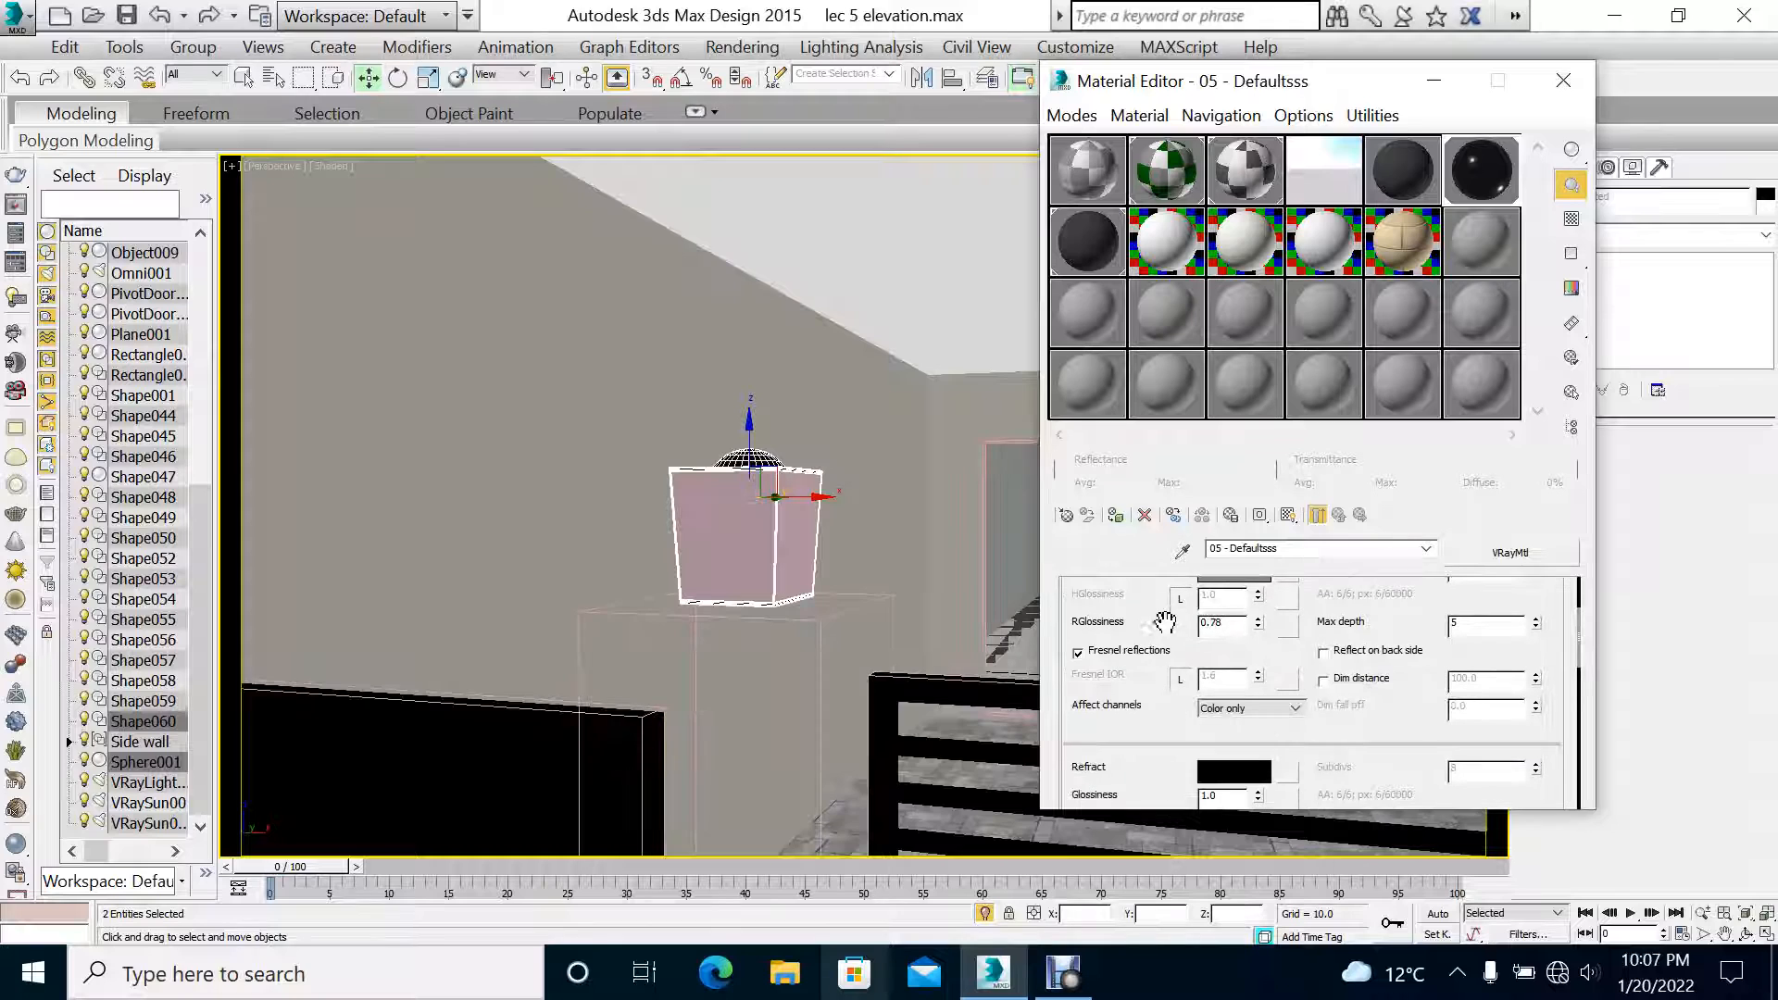
pyautogui.click(1157, 654)
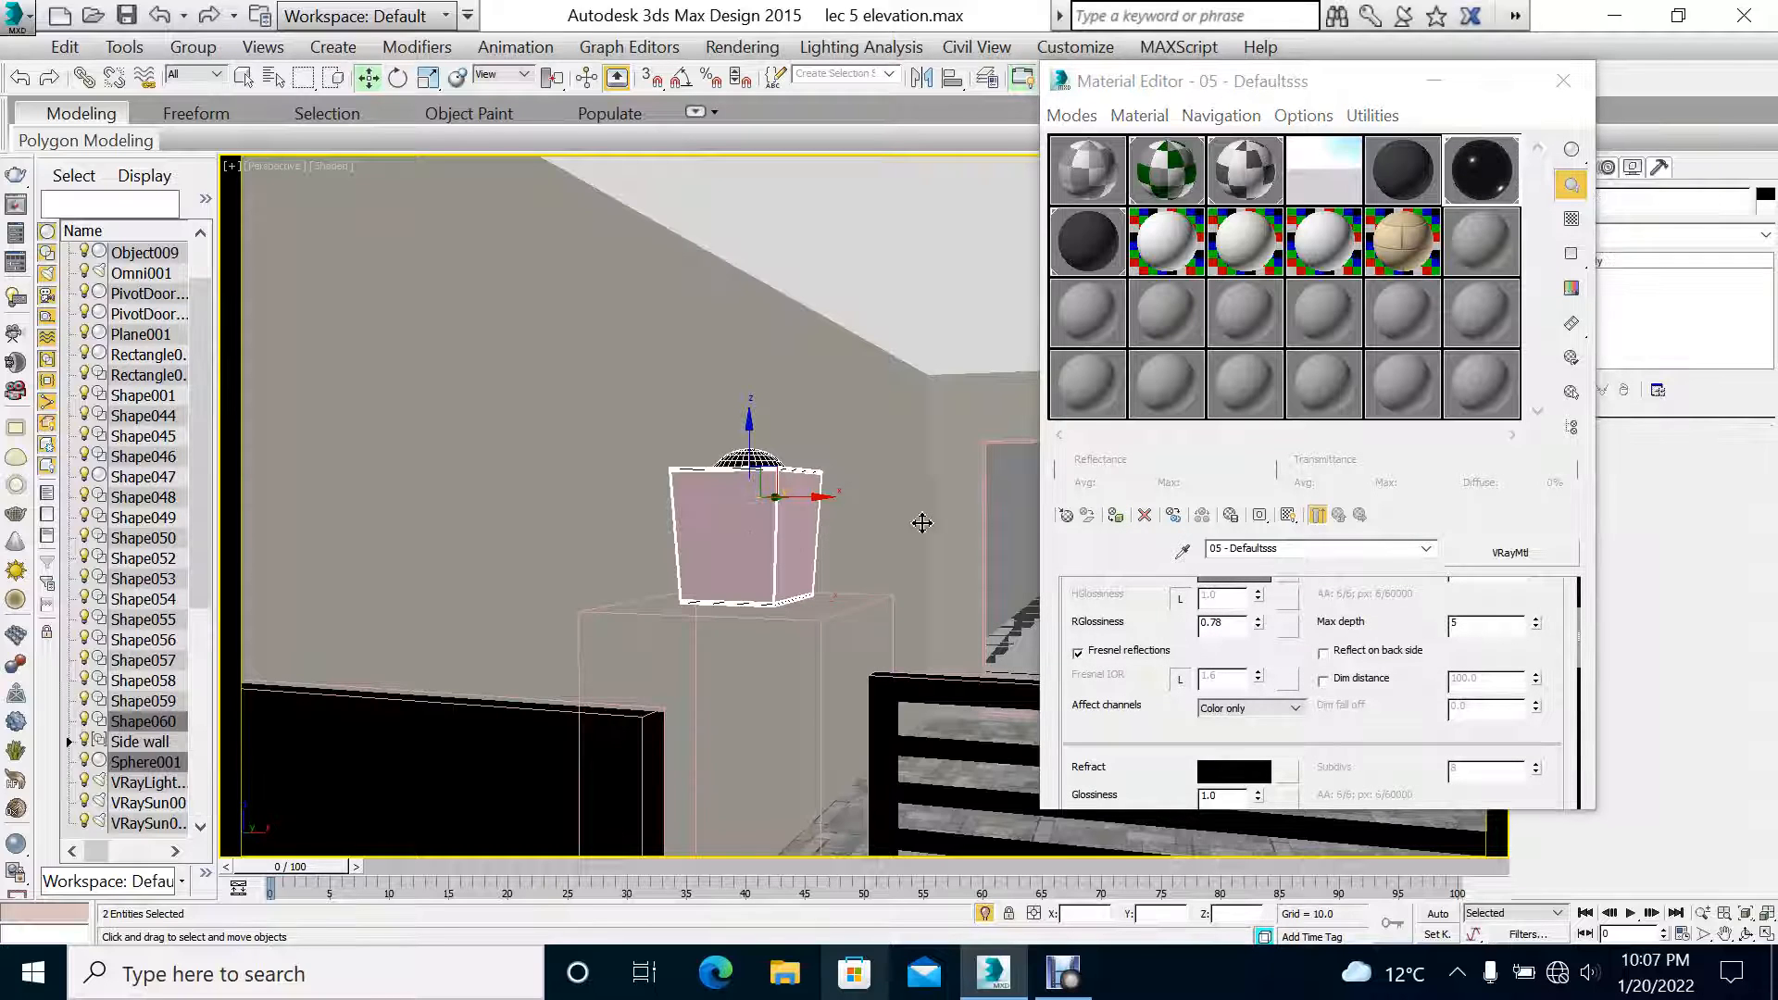
# Step: Select the tapered lamp box and convert the Ceramic material to a VRay2SidedMtl, discarding the old material
pyautogui.click(783, 570)
pyautogui.click(1182, 266)
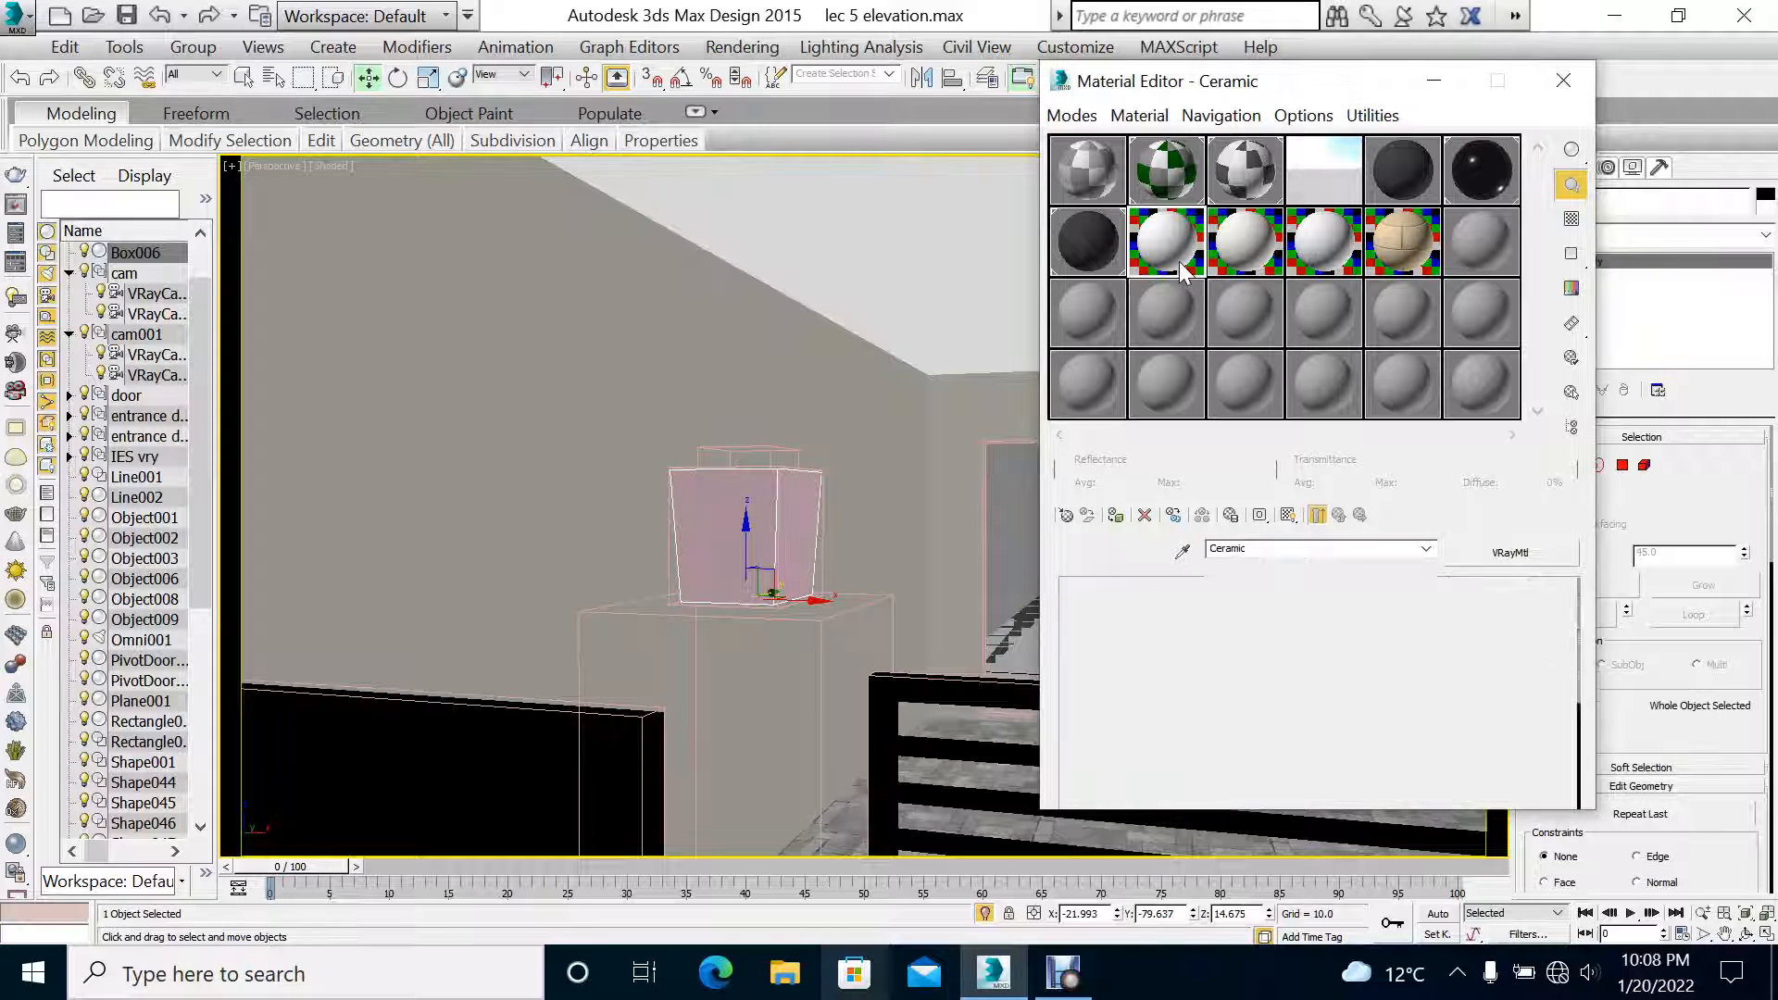
pyautogui.click(1517, 562)
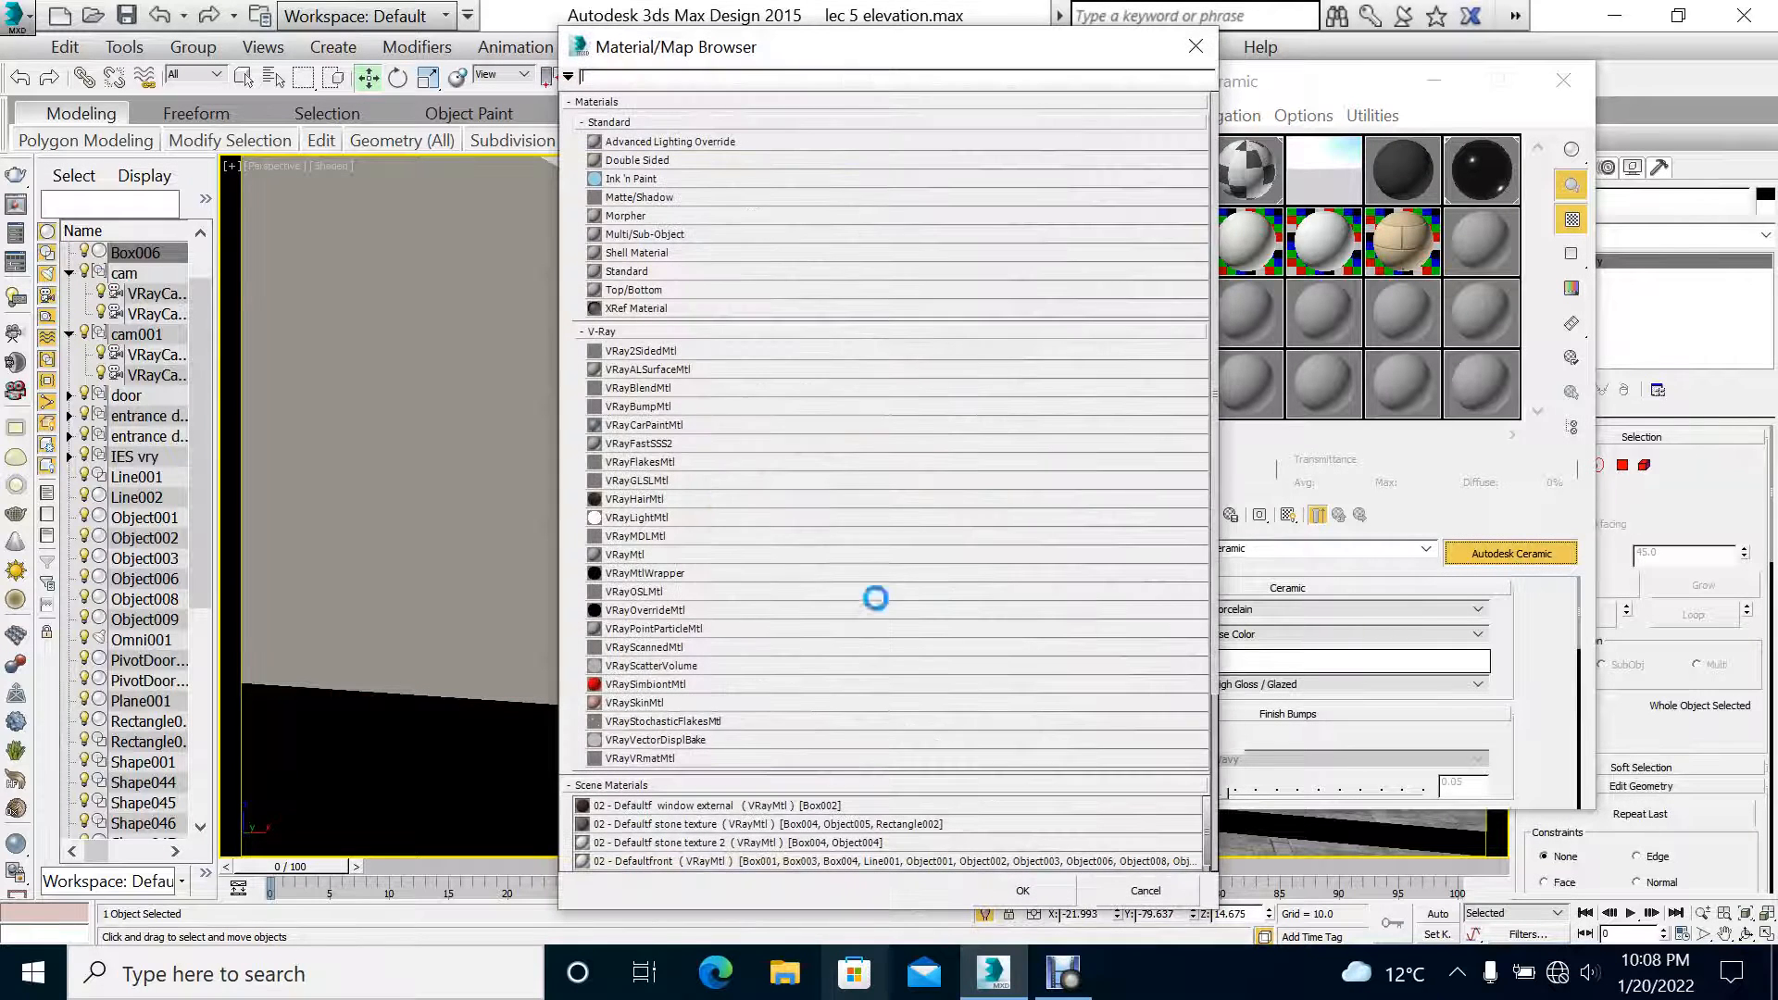
pyautogui.doubleClick(648, 352)
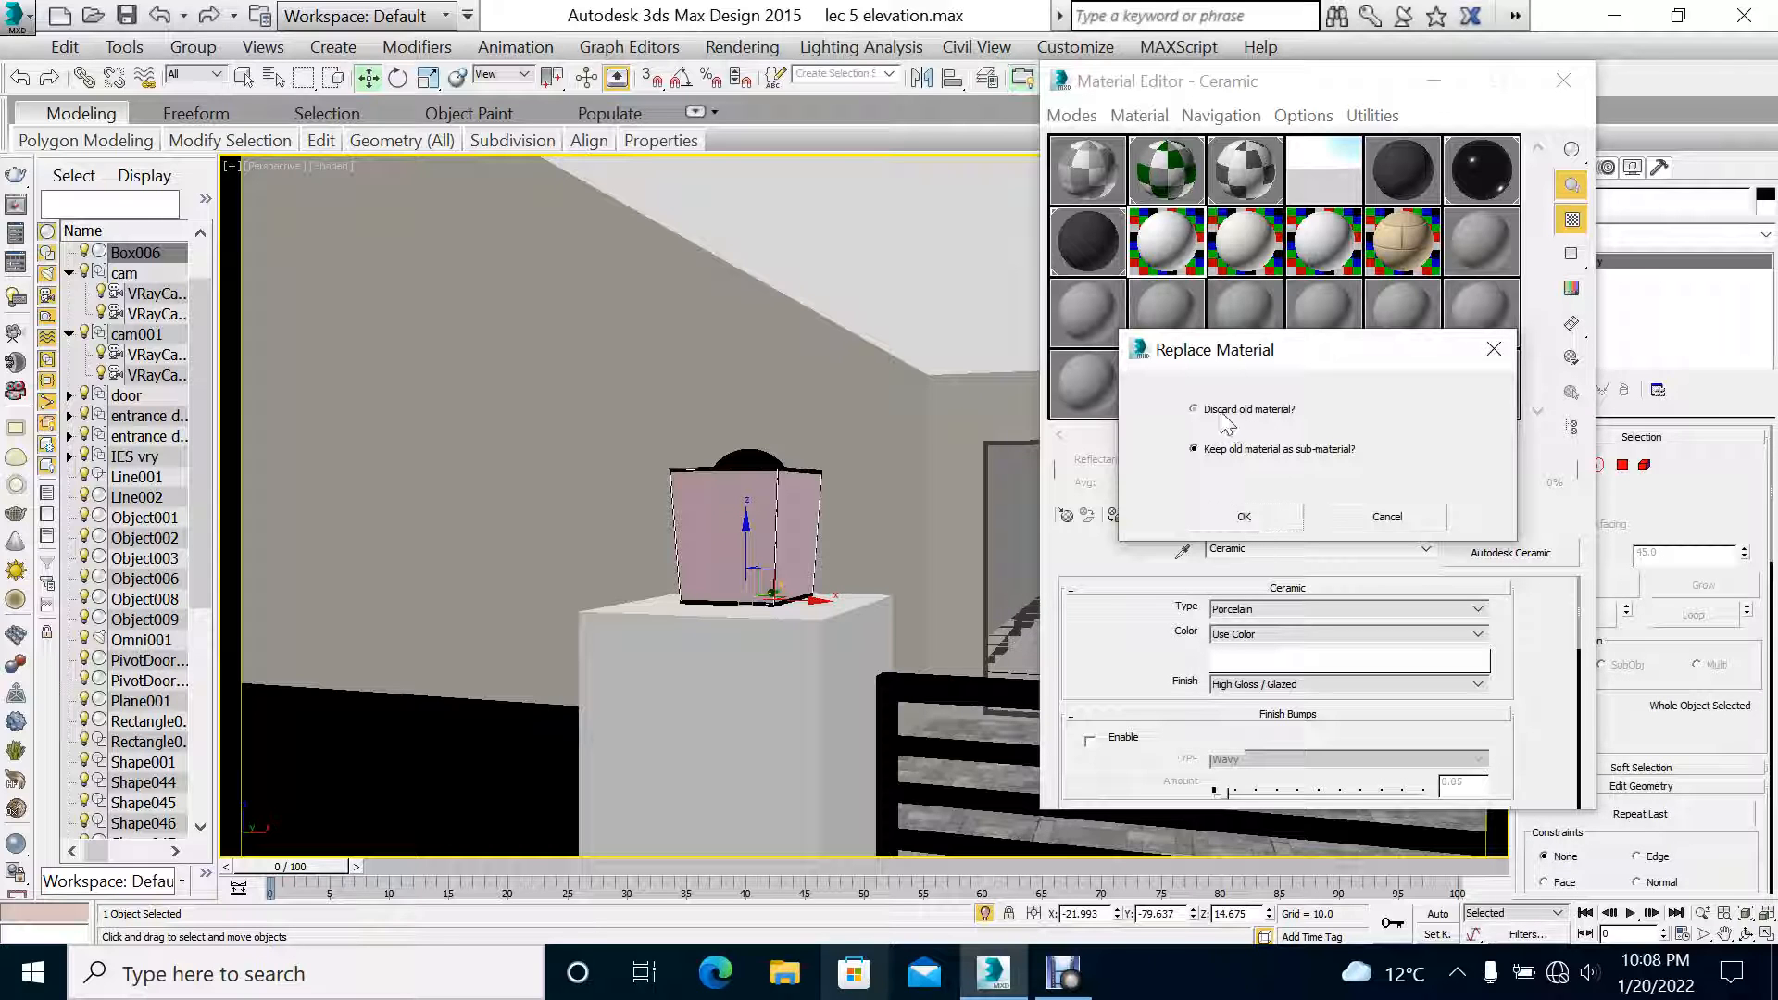
pyautogui.click(1260, 523)
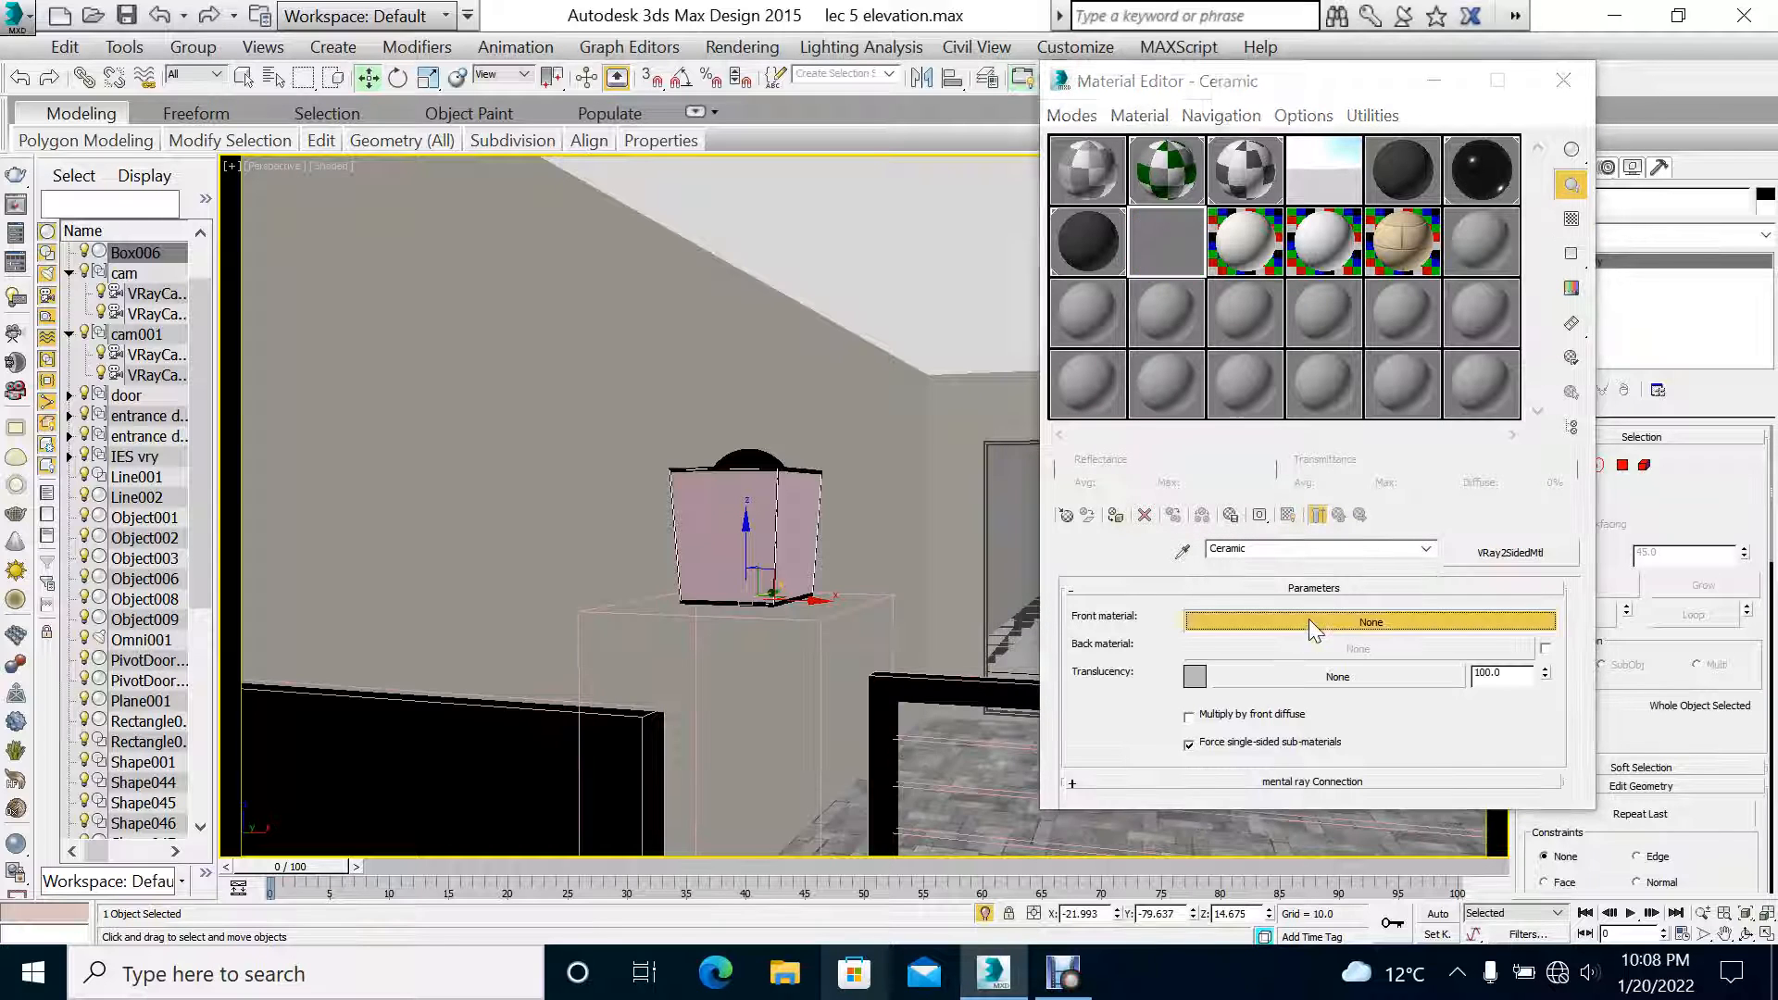
# Step: Add a VRayMtl as the front material of the two-sided Ceramic material
pyautogui.click(1308, 619)
pyautogui.doubleClick(654, 555)
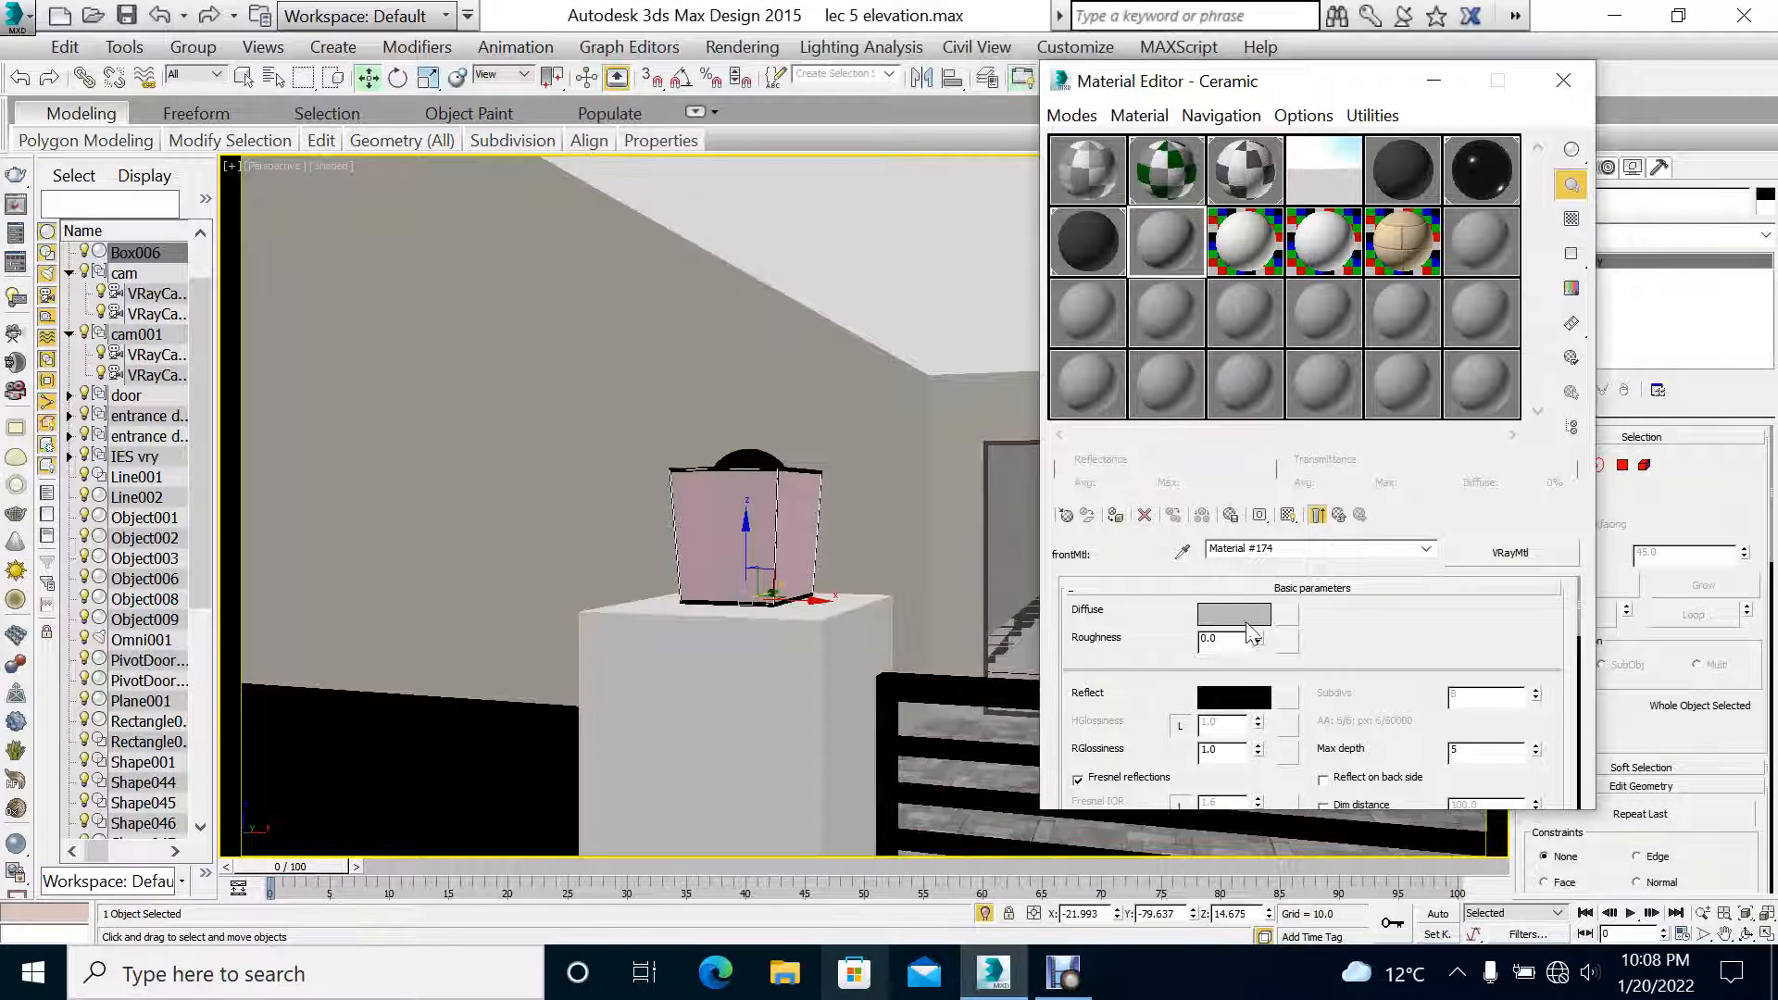
pyautogui.click(1336, 517)
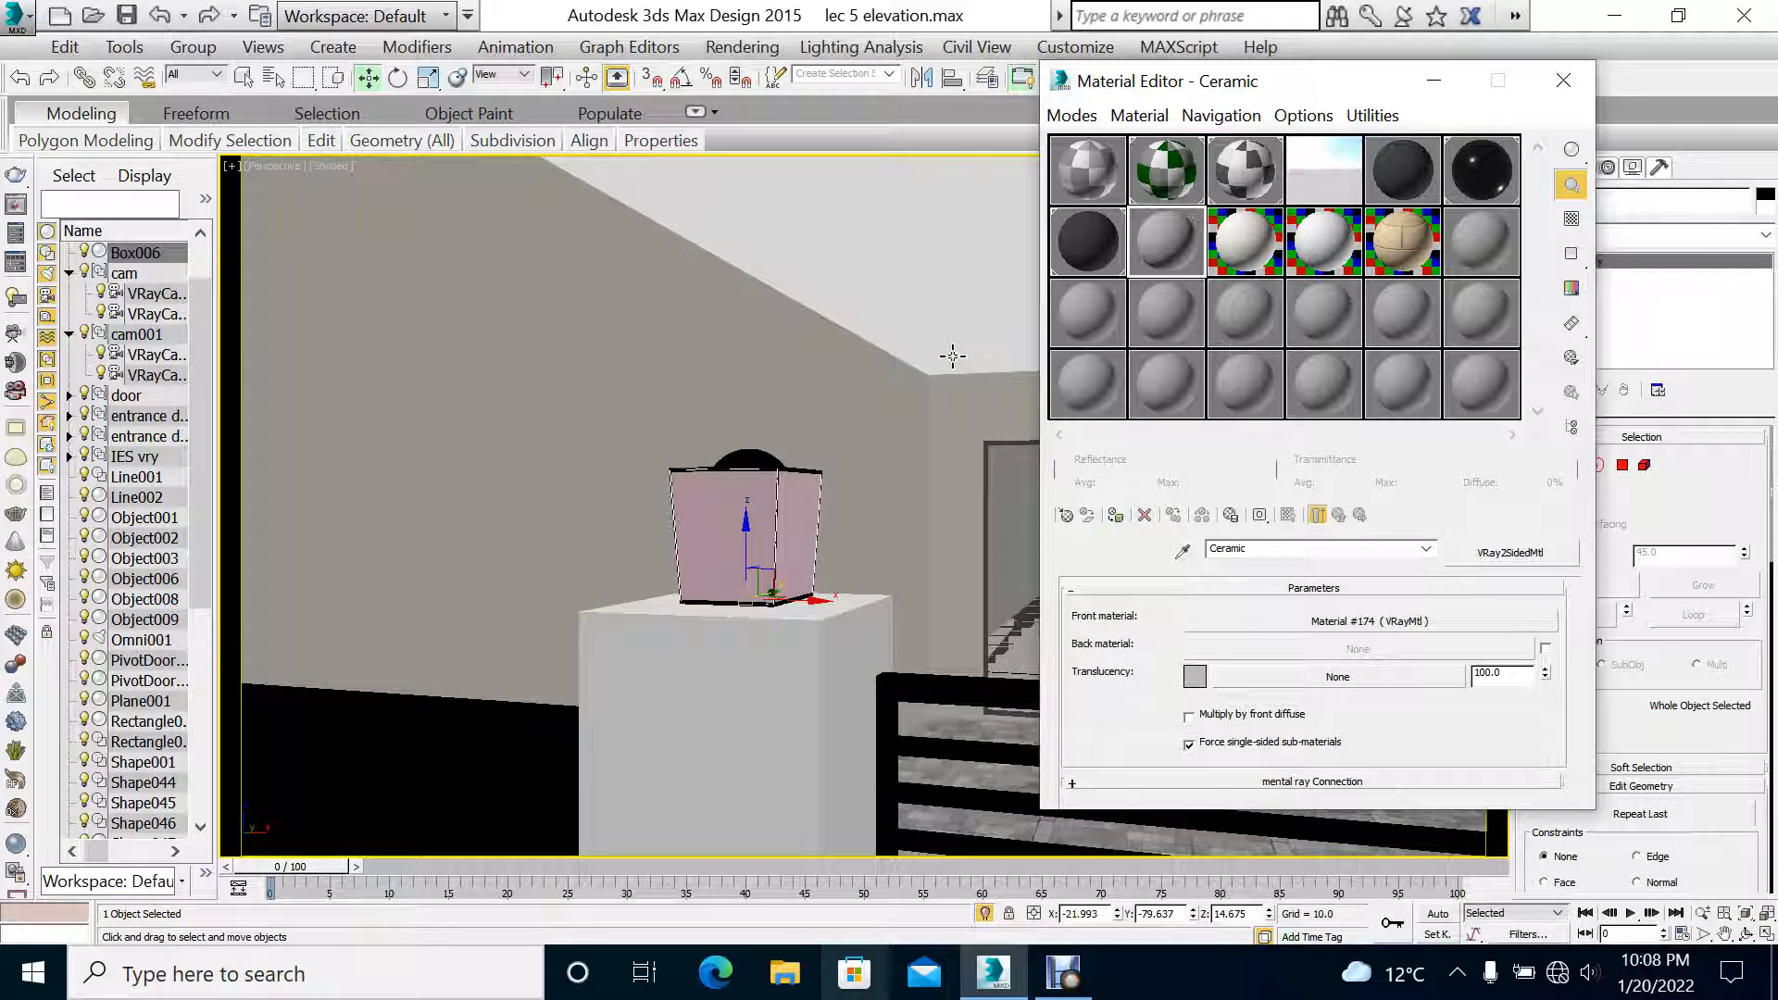
# Step: Set the front material's diffuse colour to a warm cream of RGB 252, 232, 215 and assign the material to the lamp box
pyautogui.click(1324, 621)
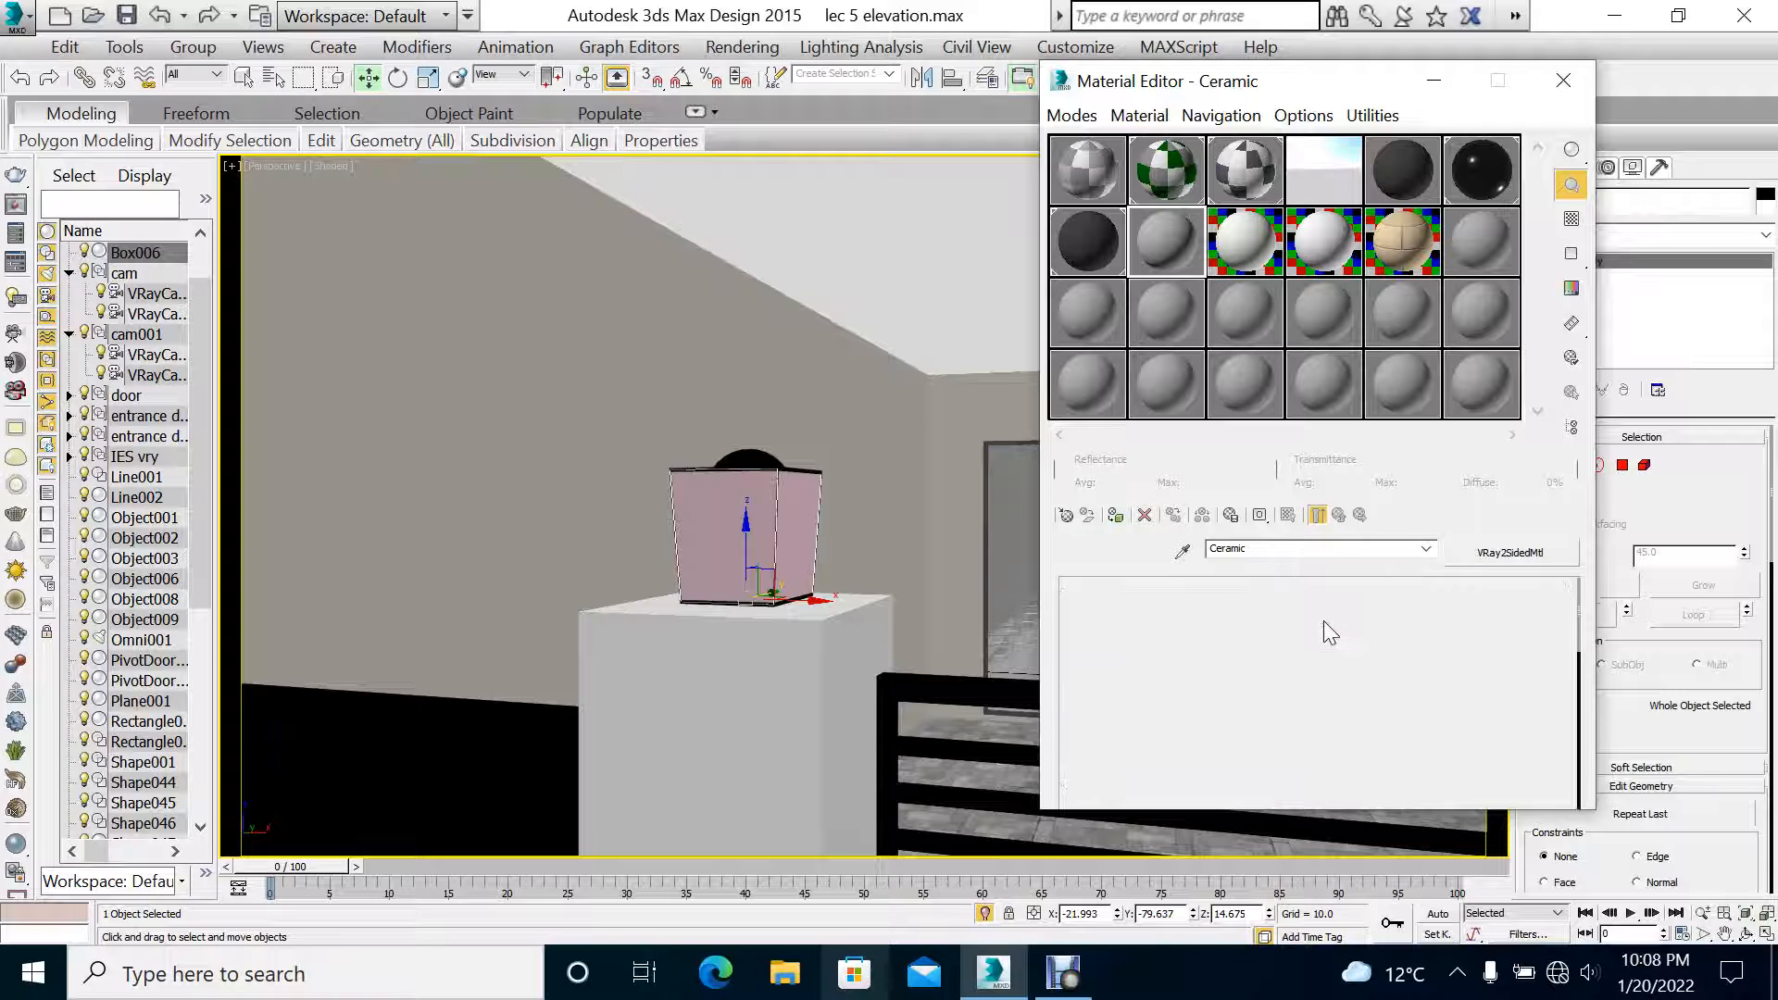
pyautogui.click(1257, 623)
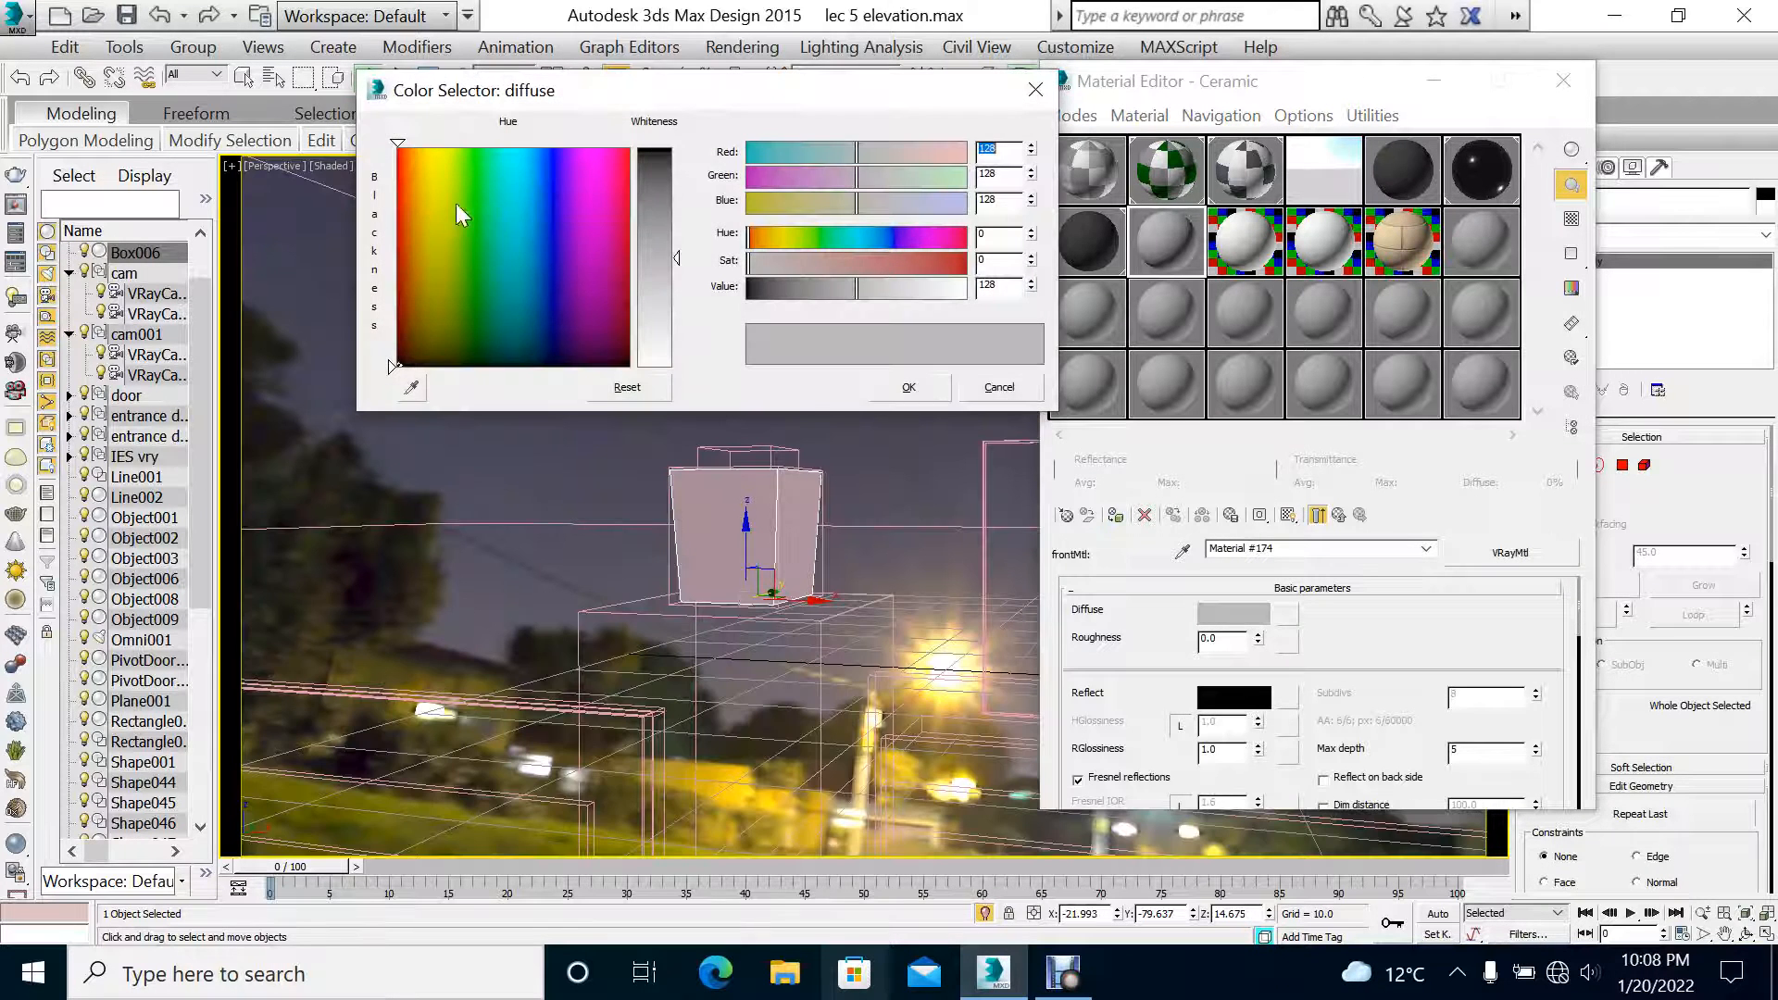
pyautogui.moveTo(455, 203); pyautogui.dragTo(418, 170)
pyautogui.moveTo(677, 258); pyautogui.dragTo(685, 340)
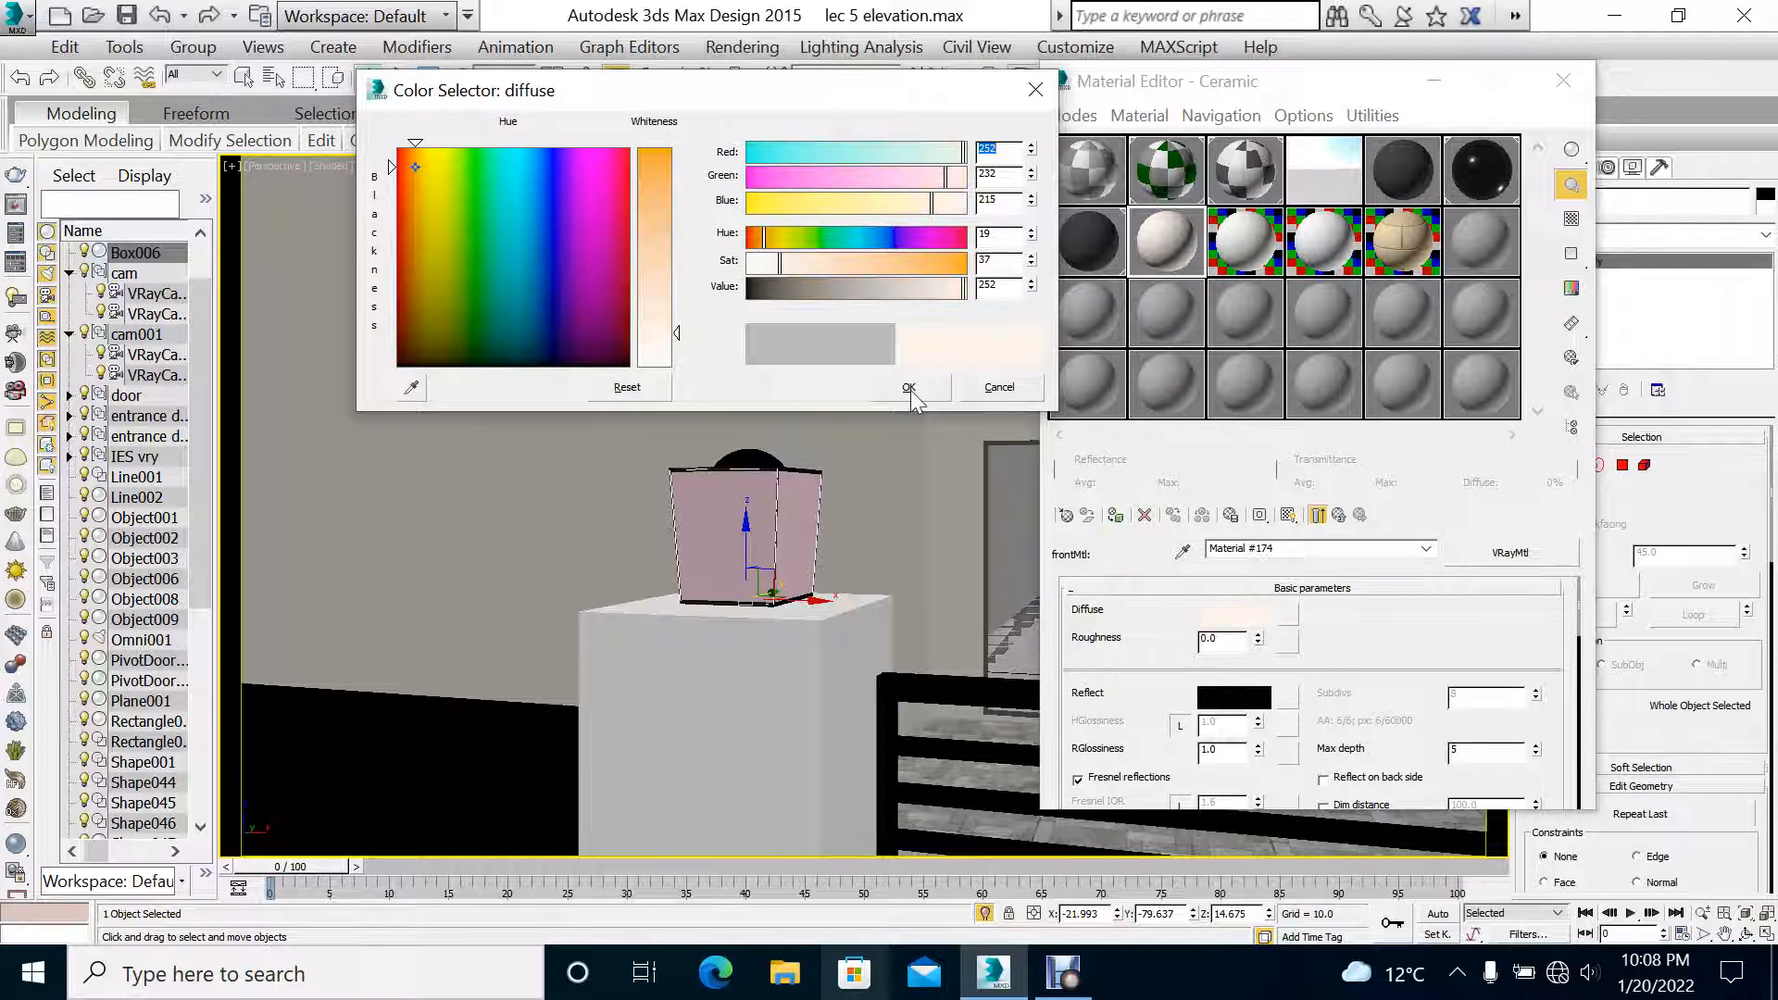
pyautogui.click(909, 387)
pyautogui.click(1117, 516)
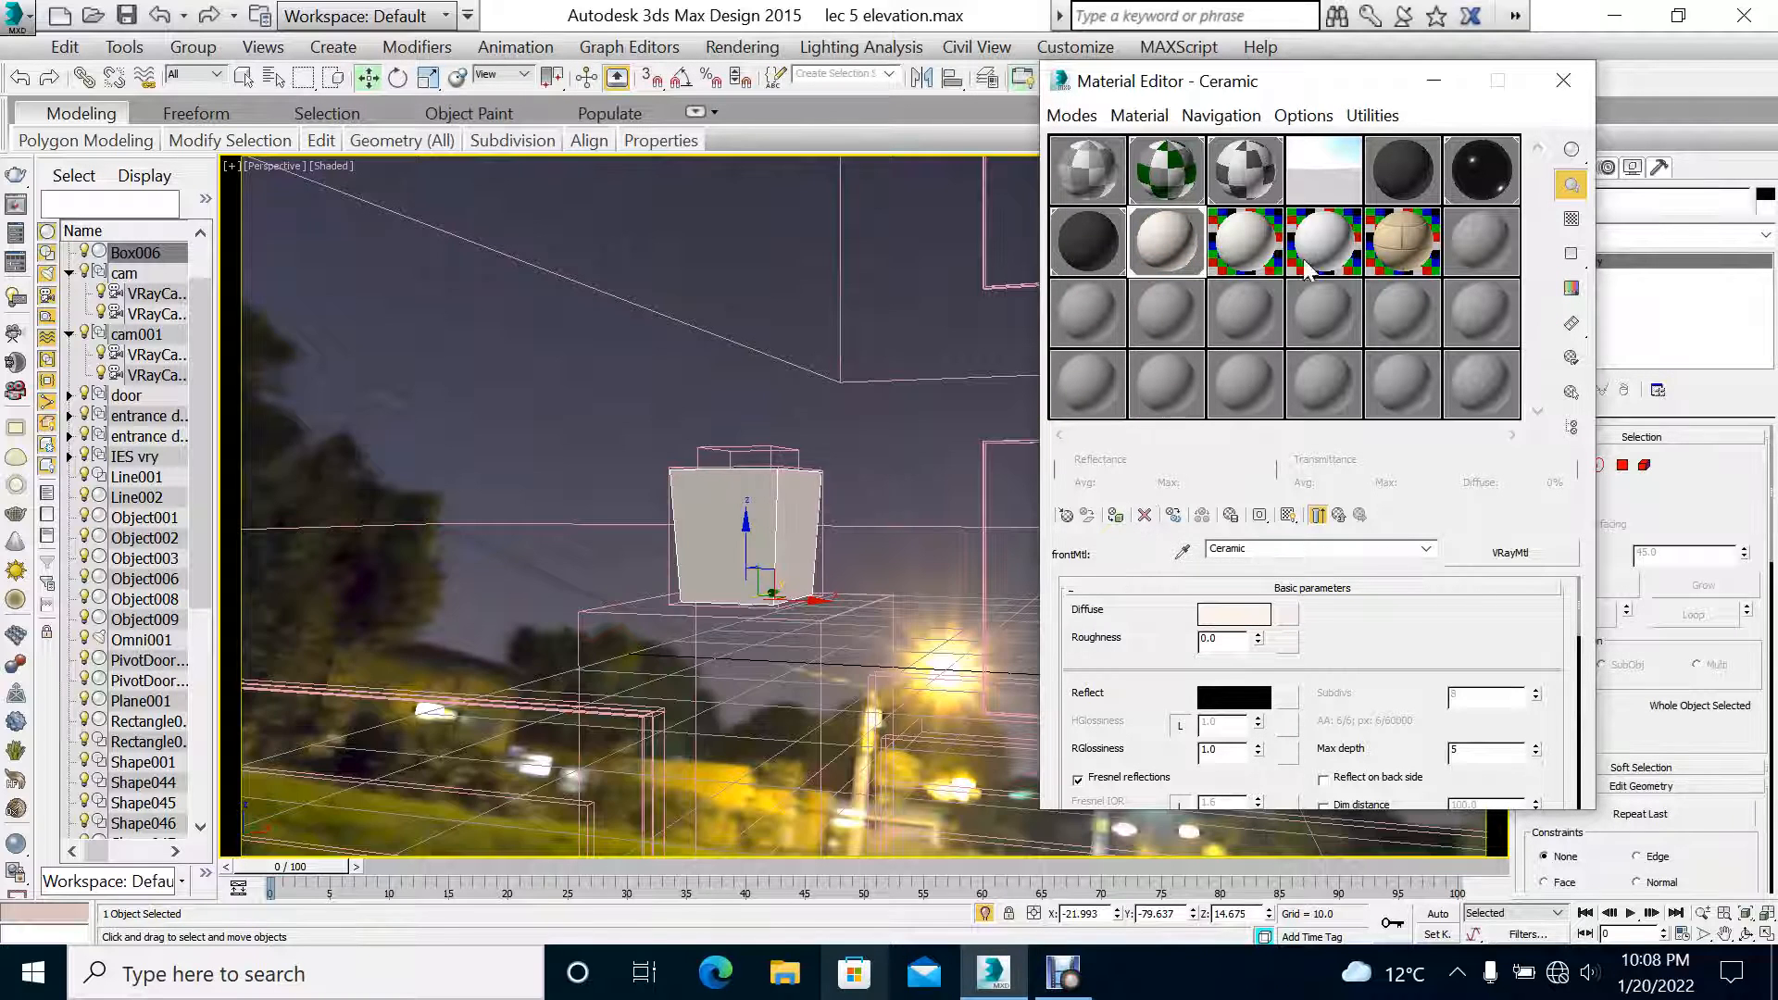
# Step: Minimise the material editor and draw a sphere-type VRayLight with a radius of about 0.41 at the lamp's centre in the Top view
pyautogui.click(1431, 82)
pyautogui.hotkey('alt', 'w')
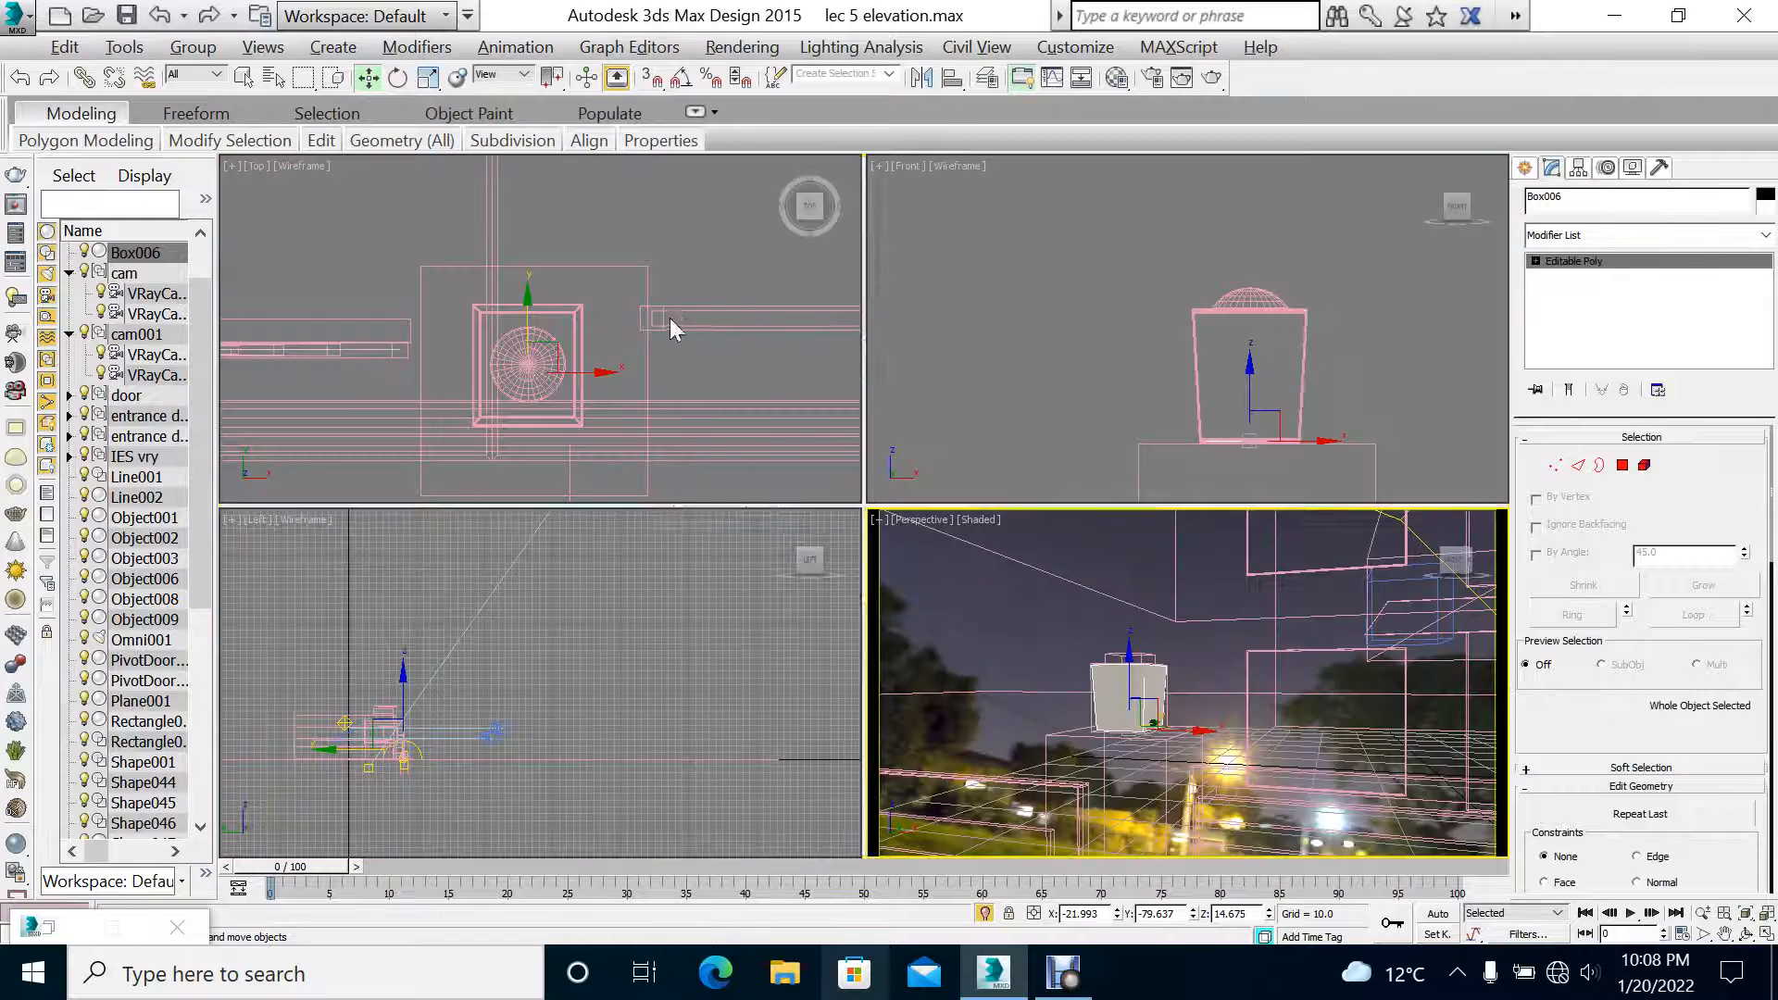
pyautogui.rightClick(672, 327)
pyautogui.hotkey('alt', 'w')
pyautogui.click(1526, 168)
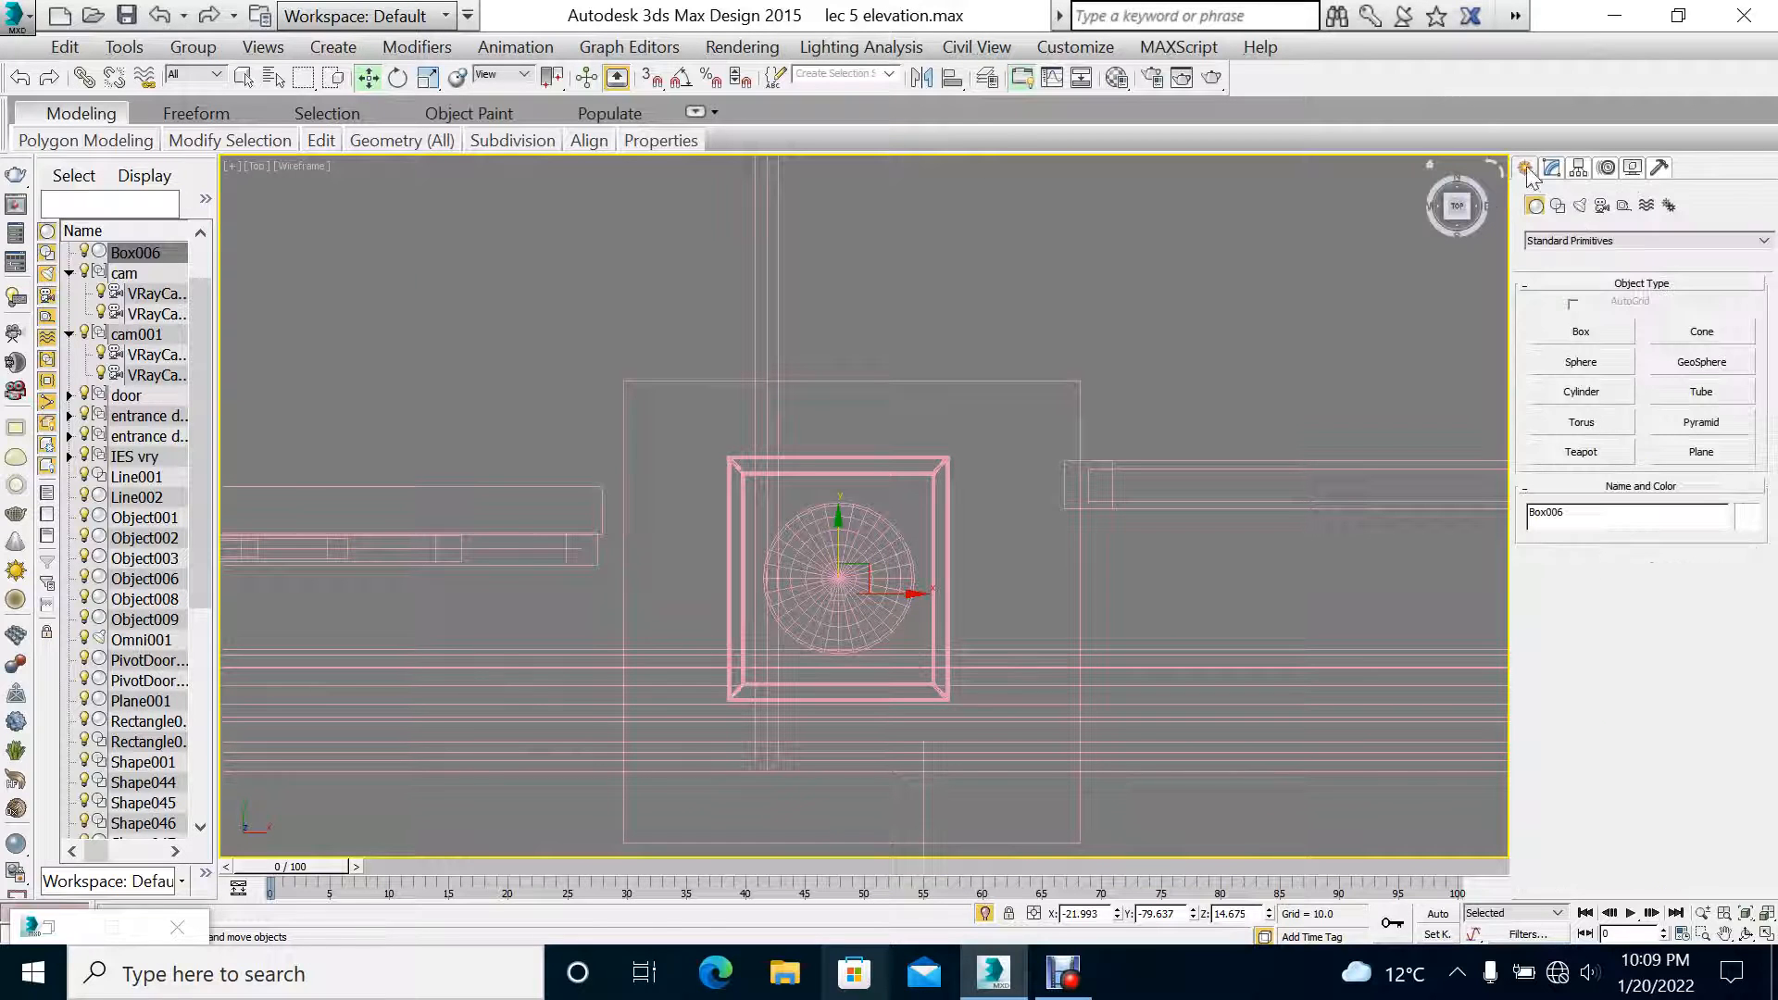
pyautogui.click(1579, 205)
pyautogui.click(1584, 335)
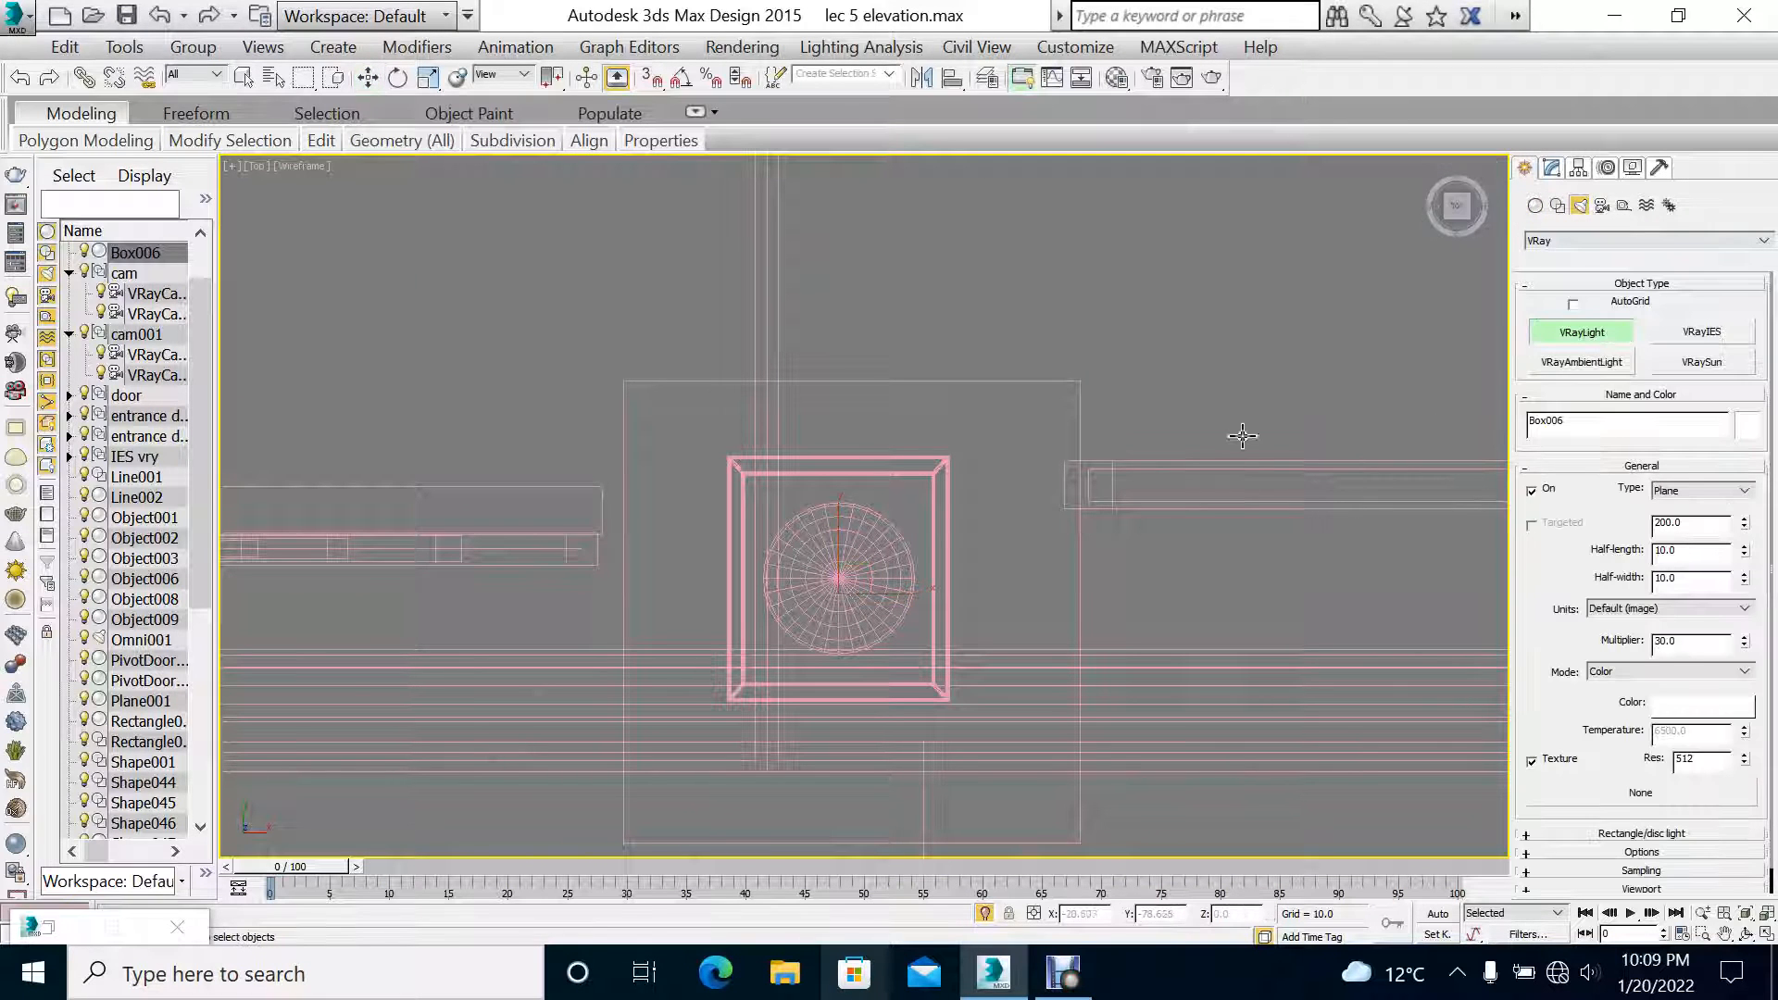
pyautogui.hotkey('alt', 'w')
pyautogui.rightClick(1219, 415)
pyautogui.hotkey('alt', 'w')
pyautogui.hotkey('alt', 'w')
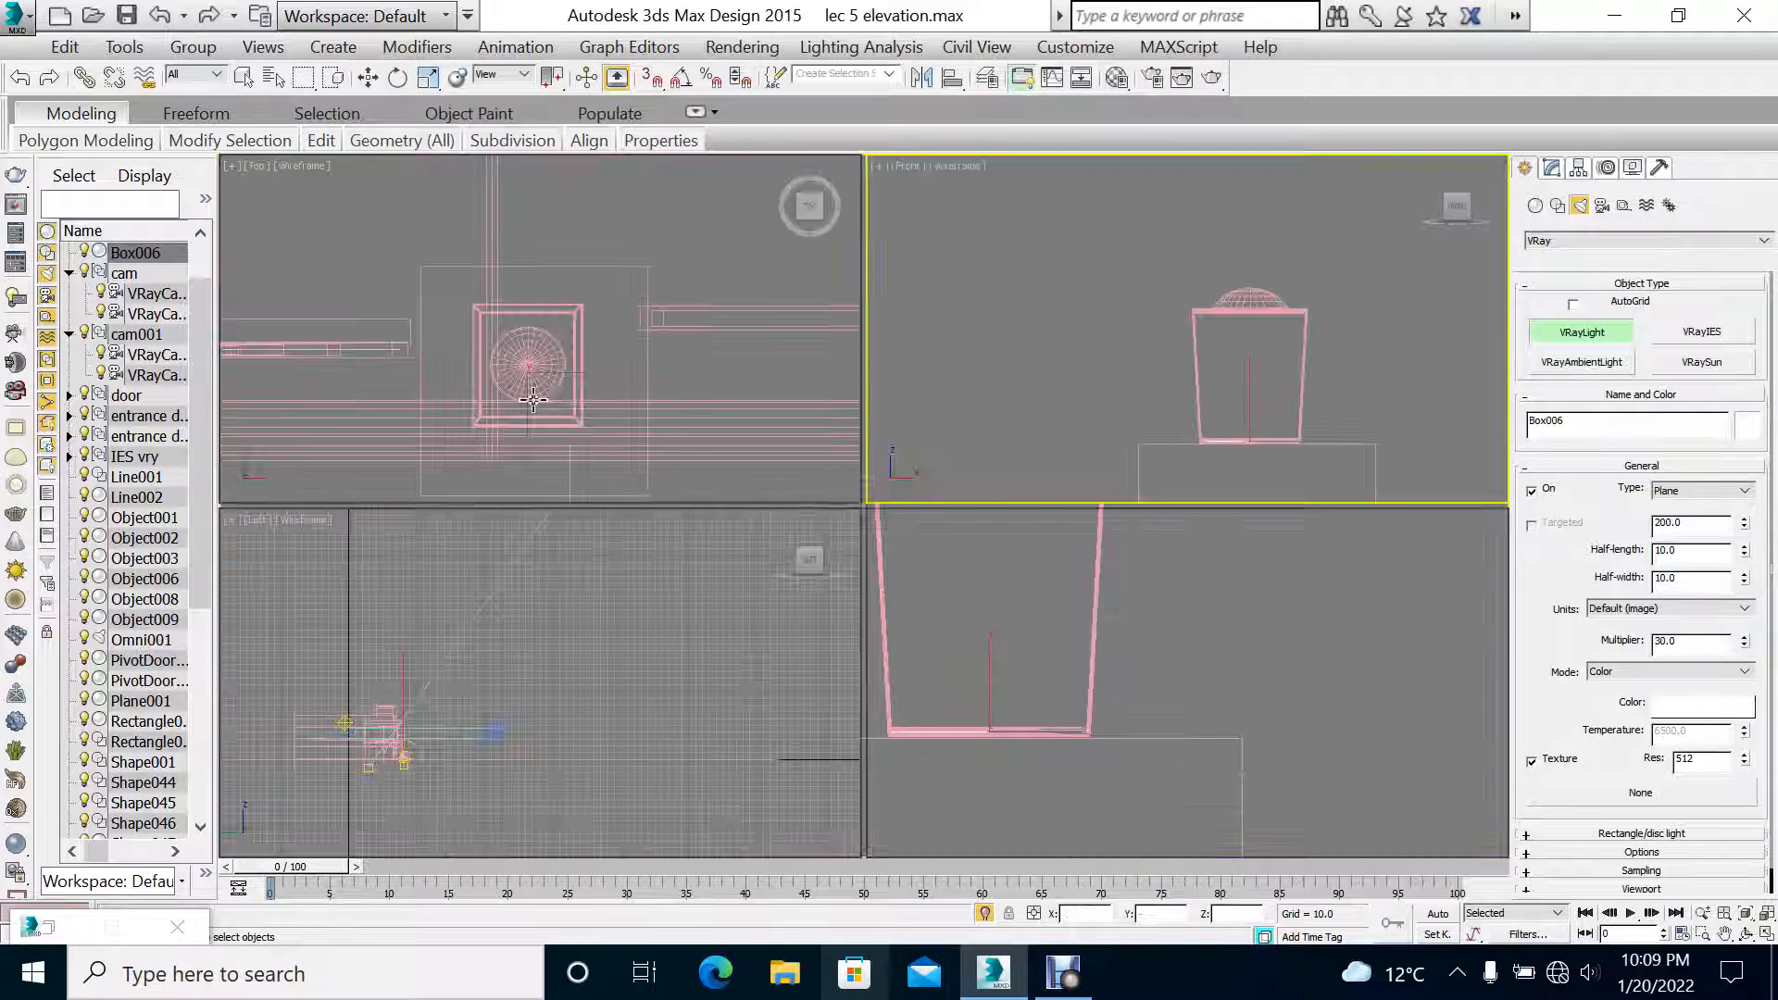
pyautogui.rightClick(530, 396)
pyautogui.hotkey('alt', 'w')
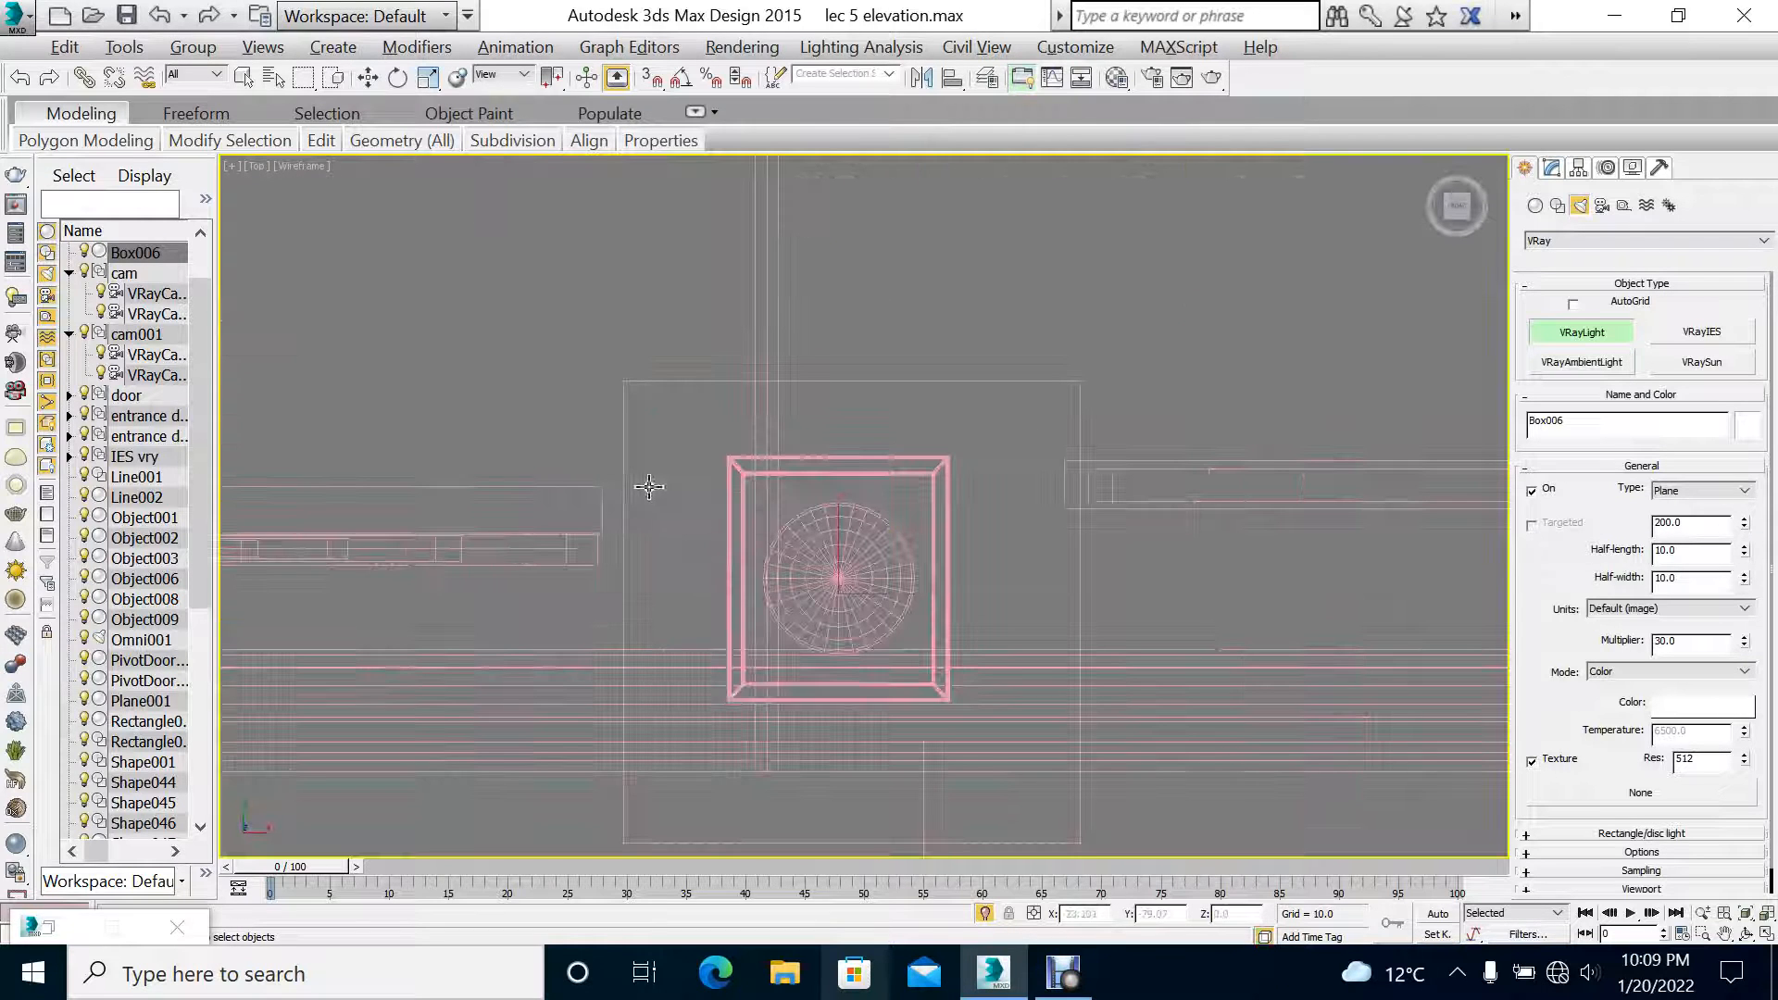
pyautogui.click(1721, 500)
pyautogui.click(1681, 537)
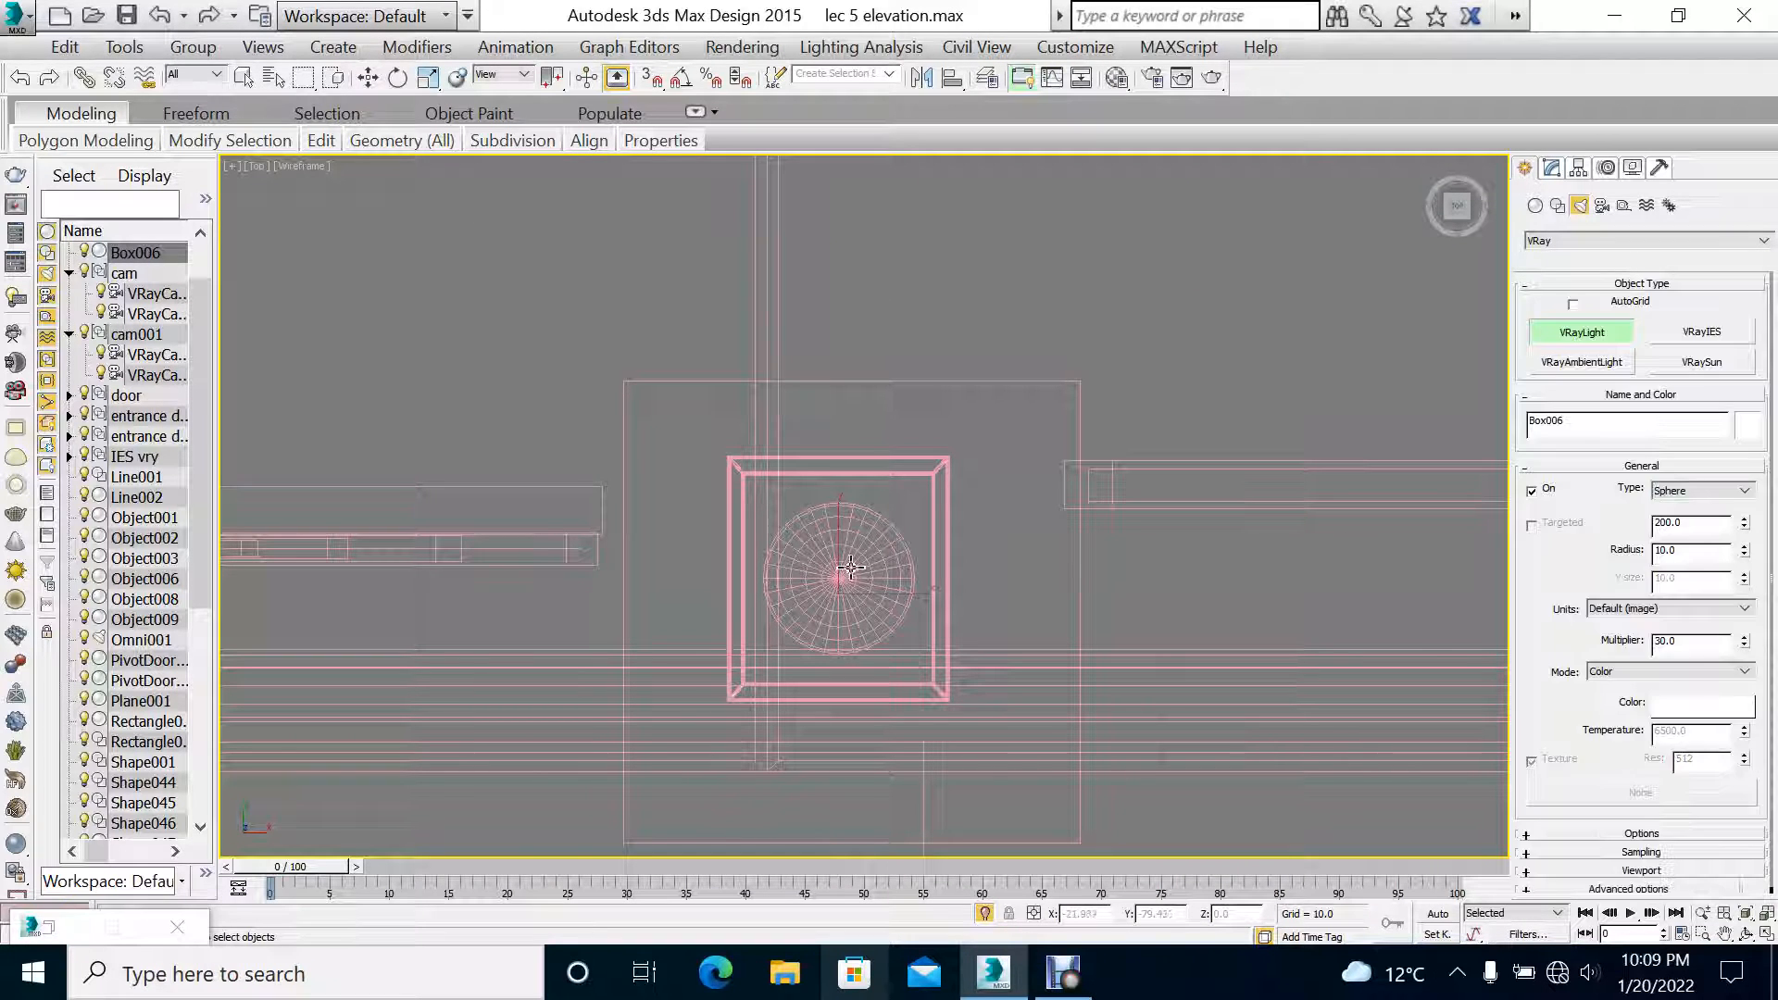
pyautogui.moveTo(840, 579); pyautogui.dragTo(869, 636)
# Step: In the Front view, raise the sphere light from the ground into the middle of the lamp box and scale it uniformly to about 107%
pyautogui.press('f')
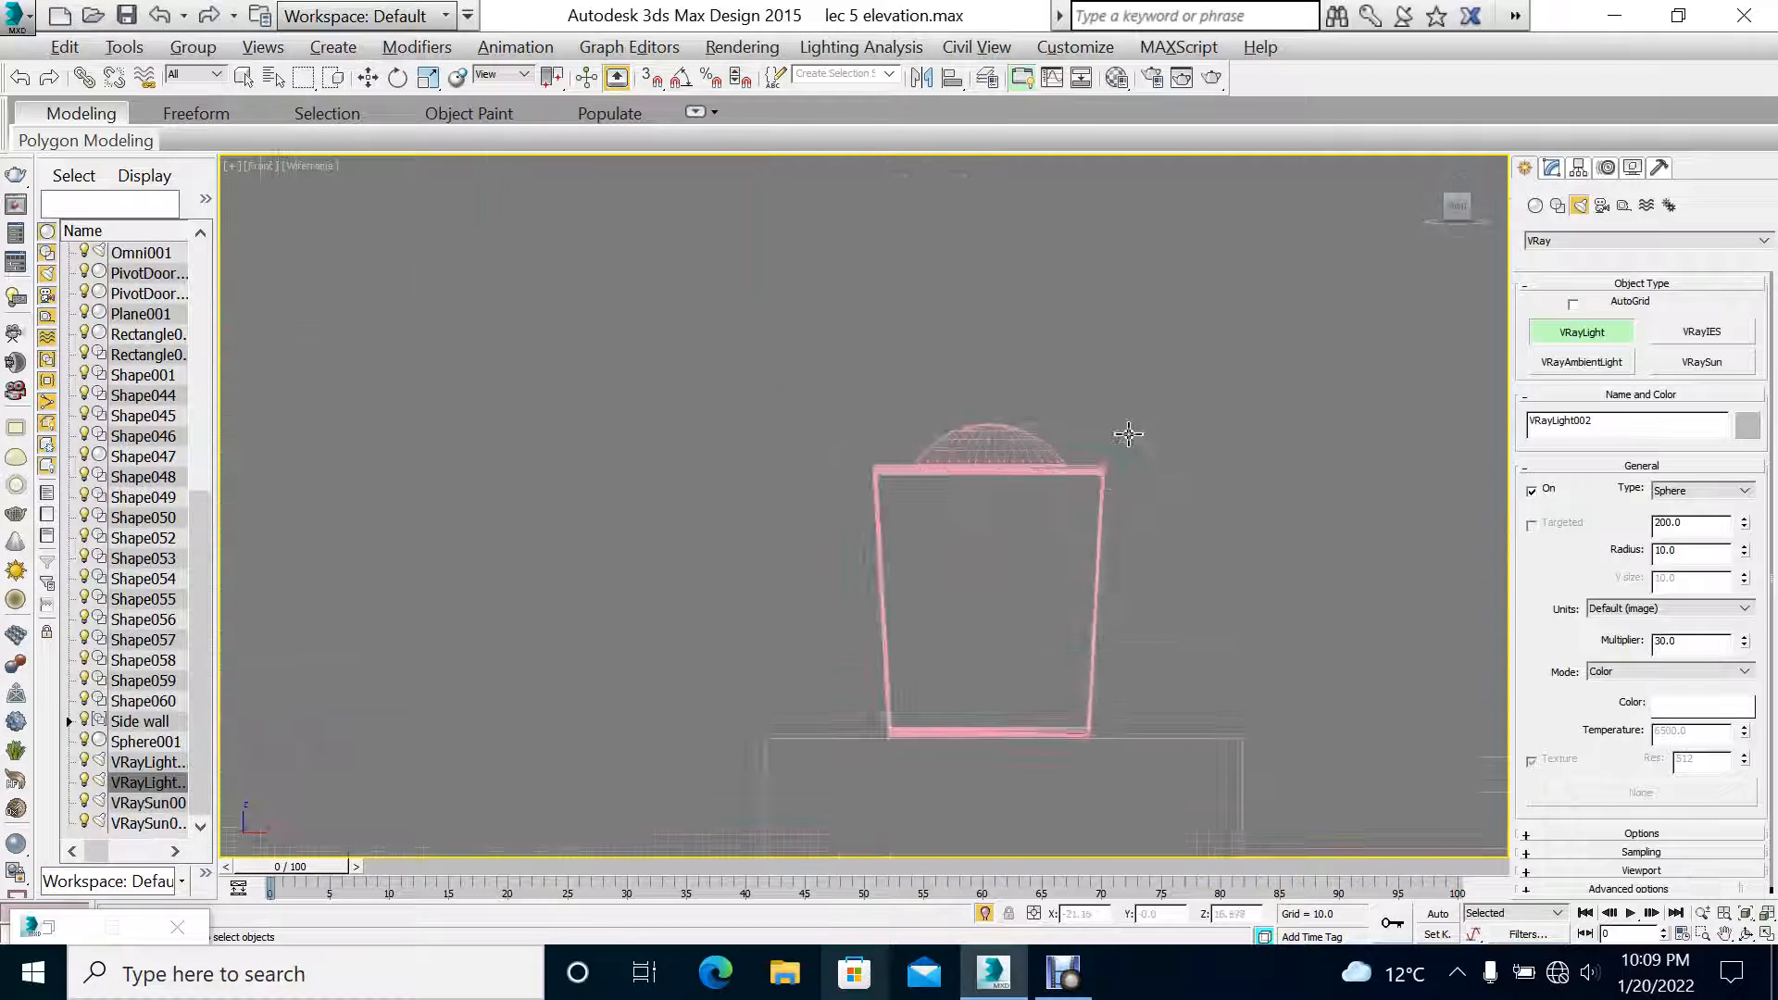
pyautogui.scroll(-5, 1128, 495)
pyautogui.moveTo(1107, 692); pyautogui.dragTo(1030, 317, button='middle')
pyautogui.press('w')
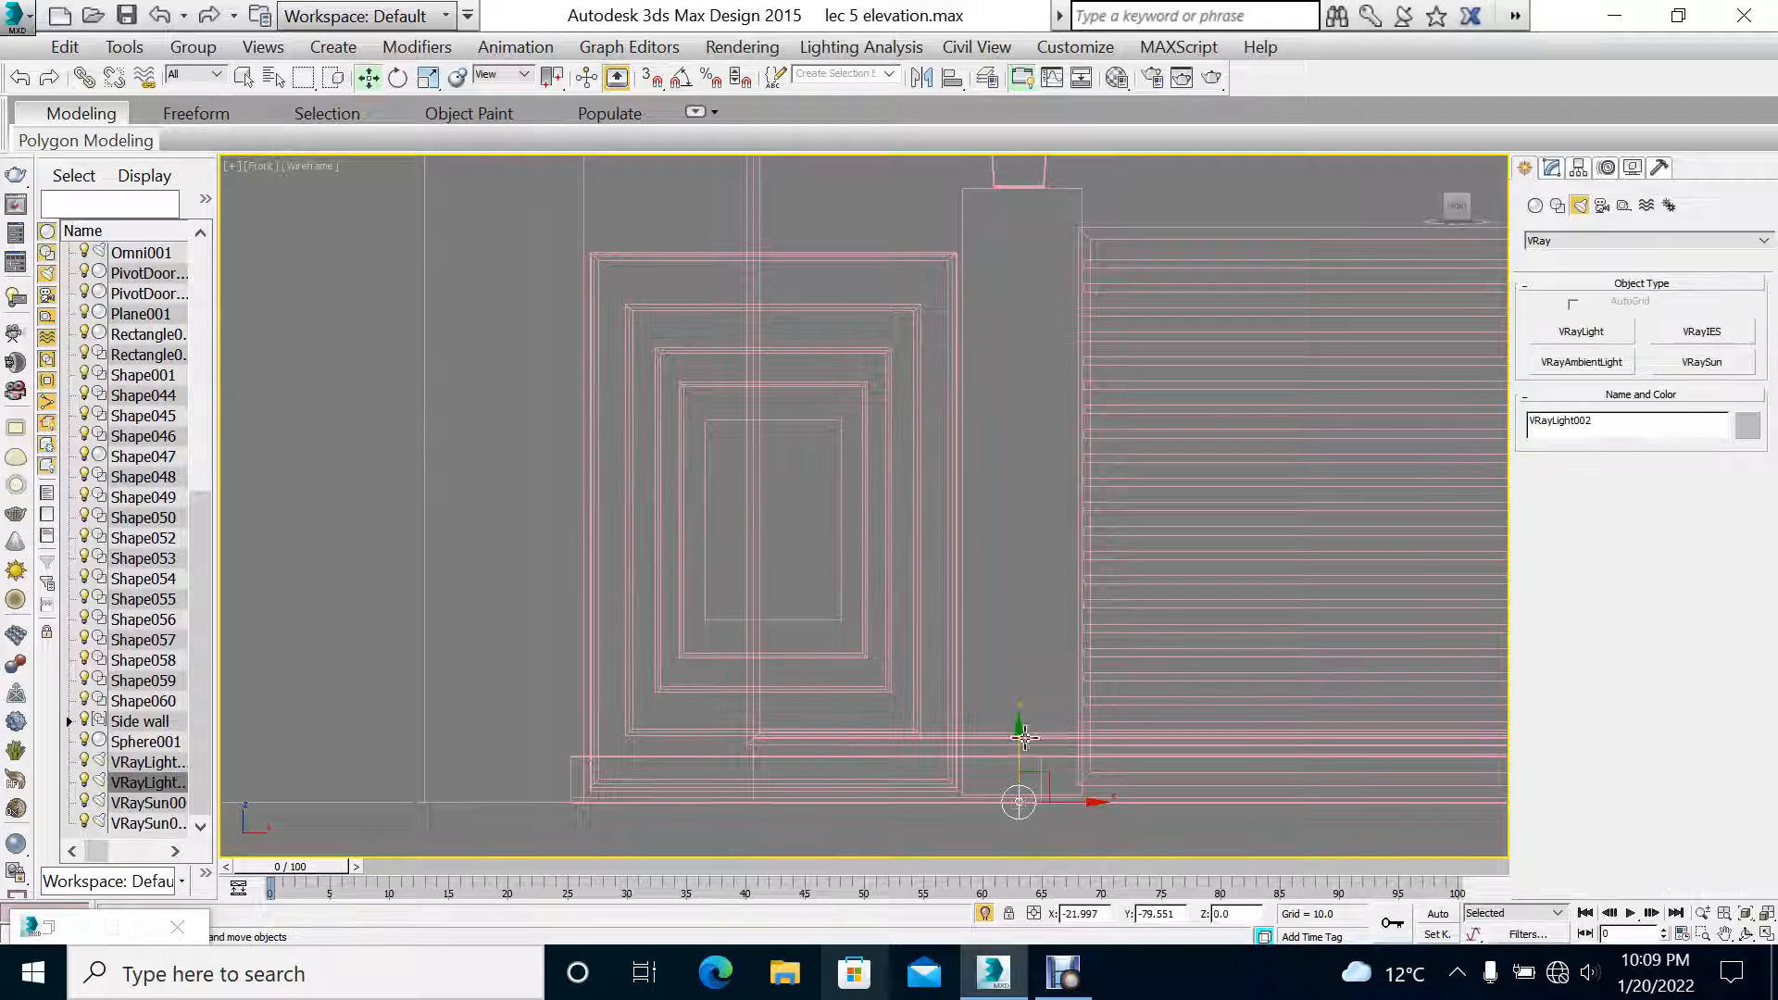
pyautogui.moveTo(1022, 739); pyautogui.dragTo(1062, 87)
pyautogui.moveTo(1088, 387); pyautogui.dragTo(1094, 606, button='middle')
pyautogui.scroll(3, 1016, 361)
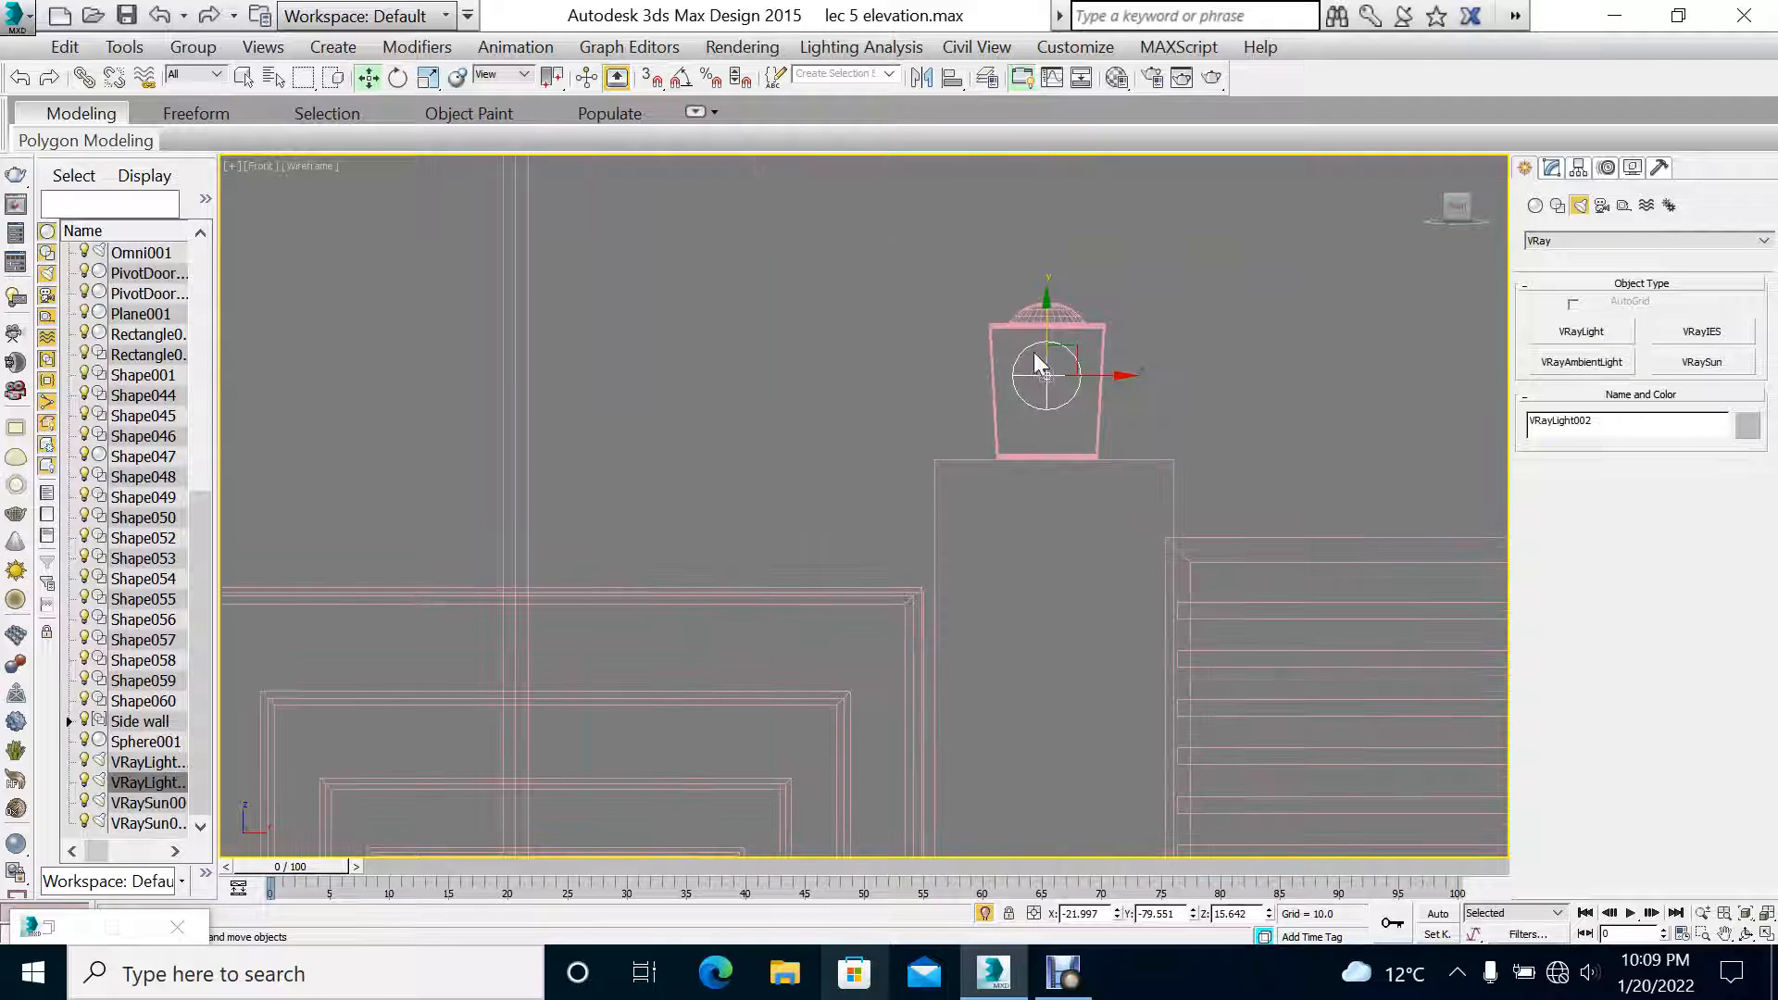
pyautogui.moveTo(1047, 330); pyautogui.dragTo(1039, 365)
pyautogui.press('r')
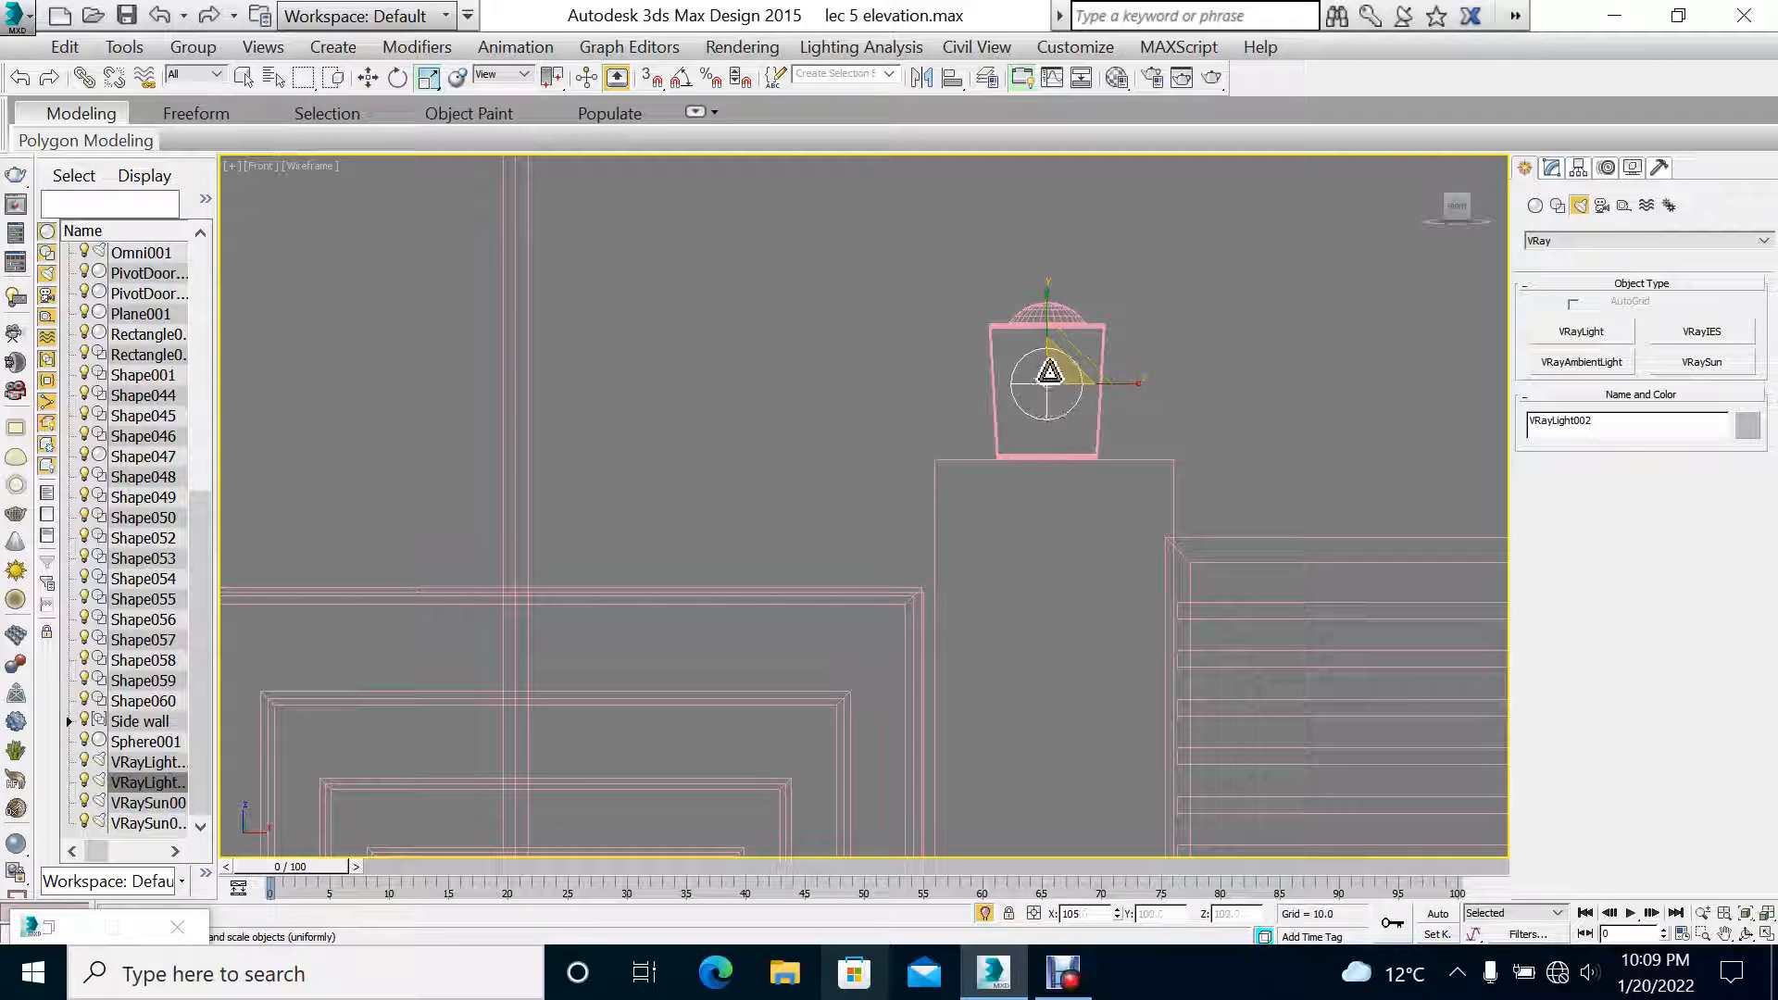
# Step: Switch the sphere light's colour mode to Temperature and set the temperature to 5200
pyautogui.click(1556, 174)
pyautogui.click(1687, 645)
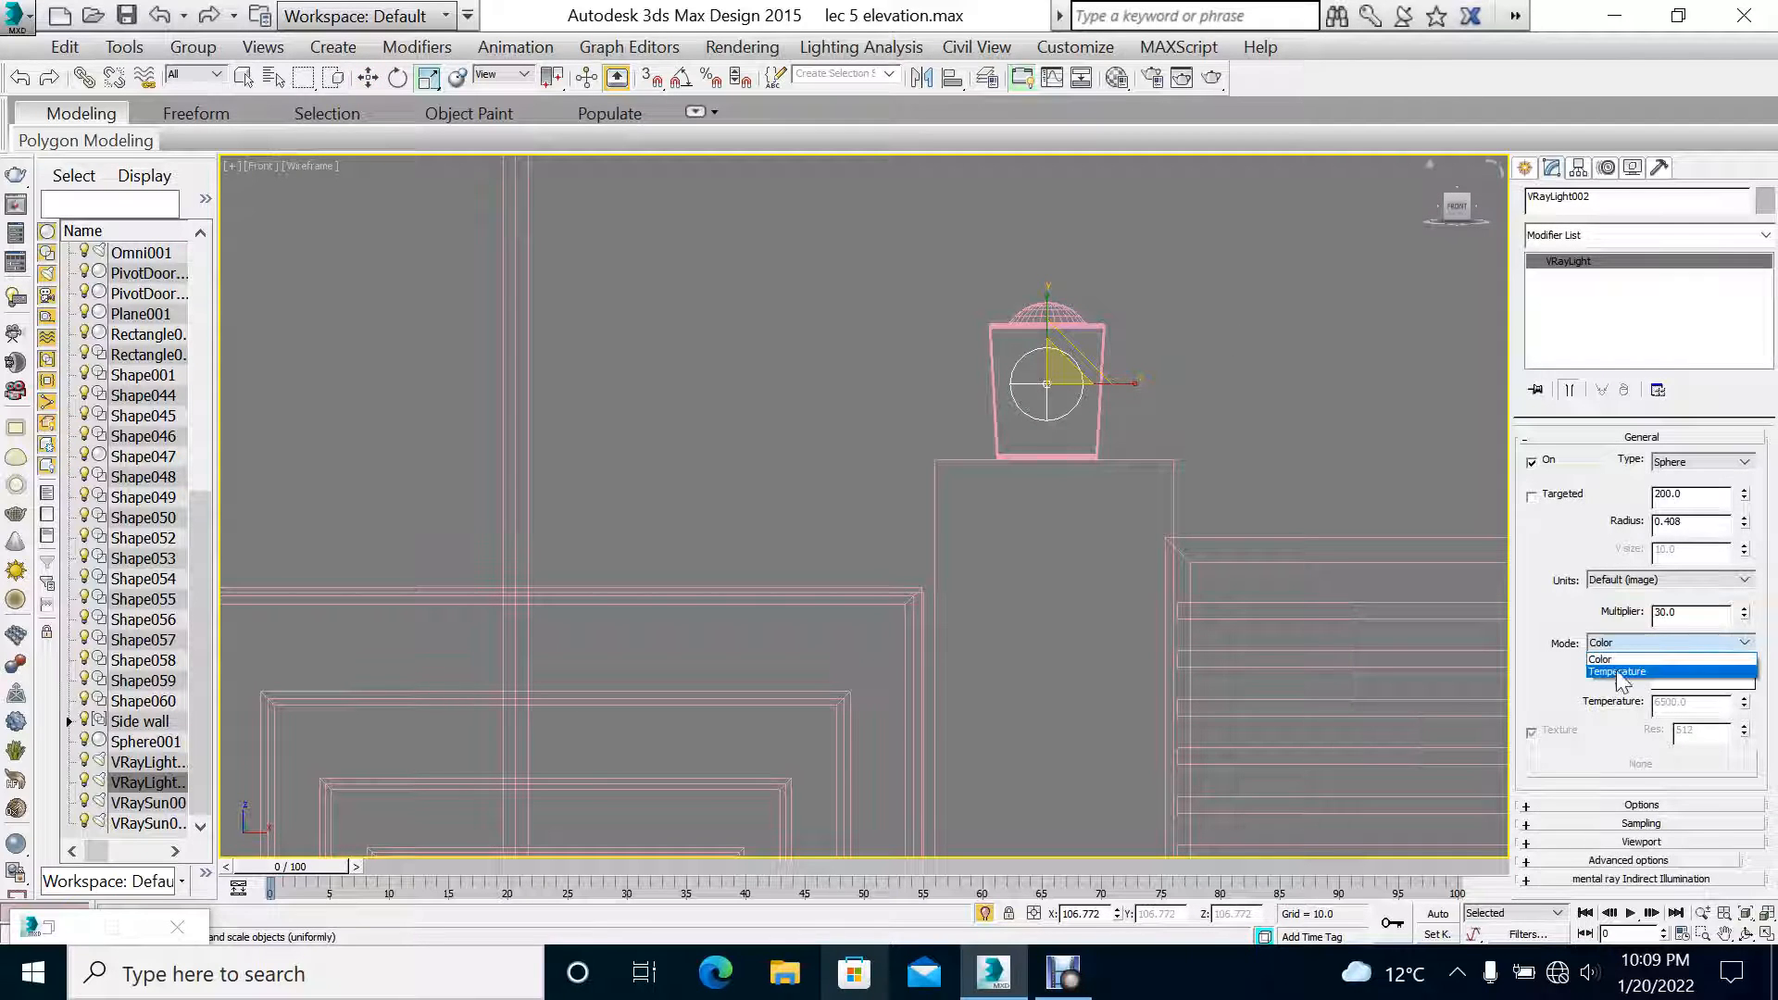
pyautogui.click(1619, 665)
pyautogui.click(1688, 644)
pyautogui.click(1639, 677)
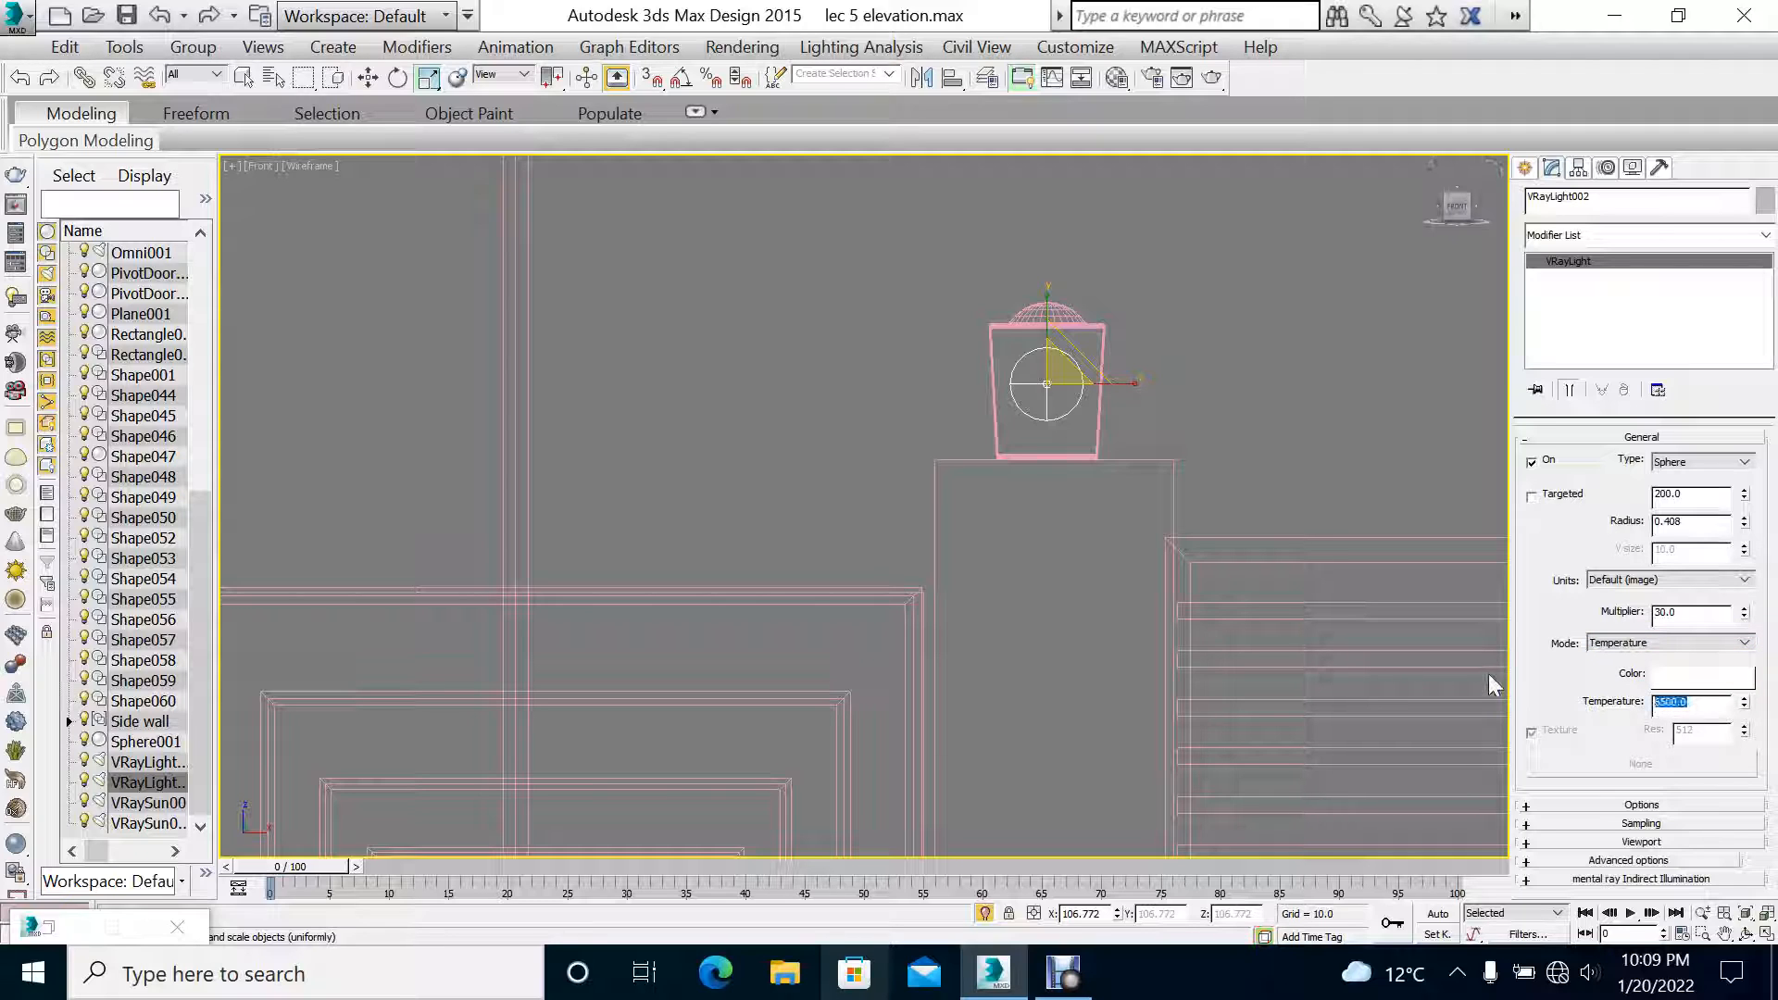
pyautogui.write('5200')
pyautogui.press('Return')
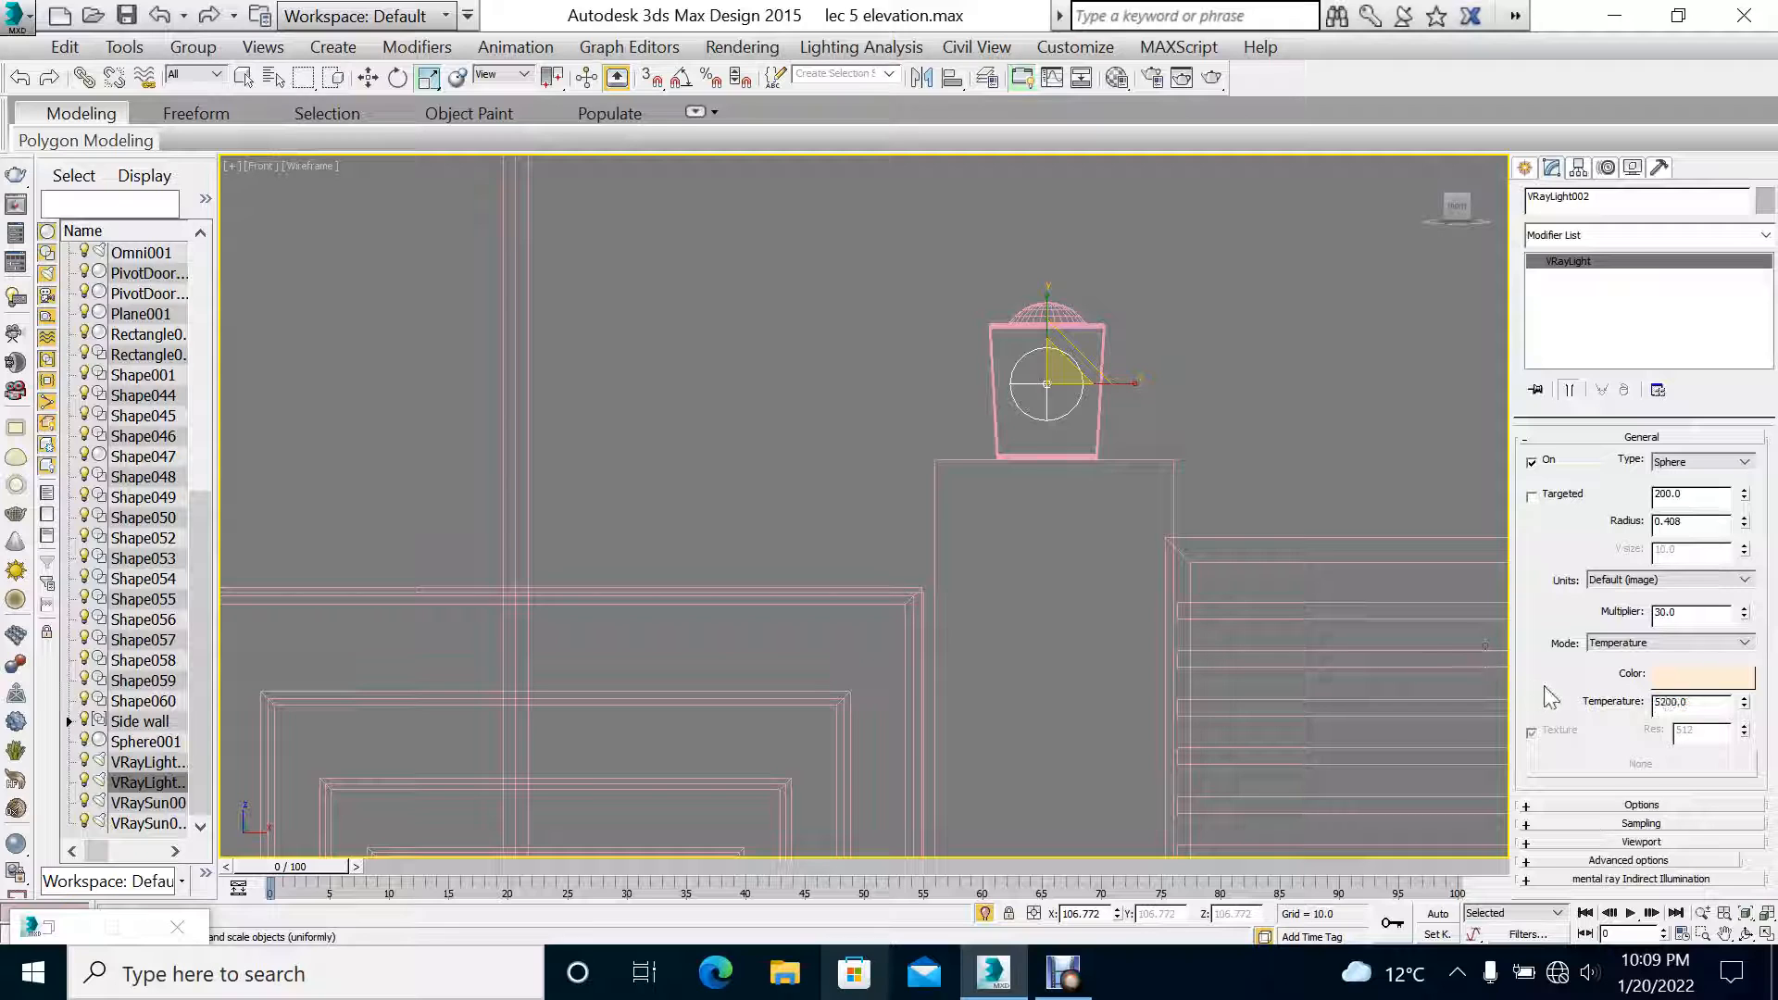
# Step: Make the sphere light invisible, enable Store with irradiance map, and set its sampling subdivs to 30
pyautogui.click(1653, 803)
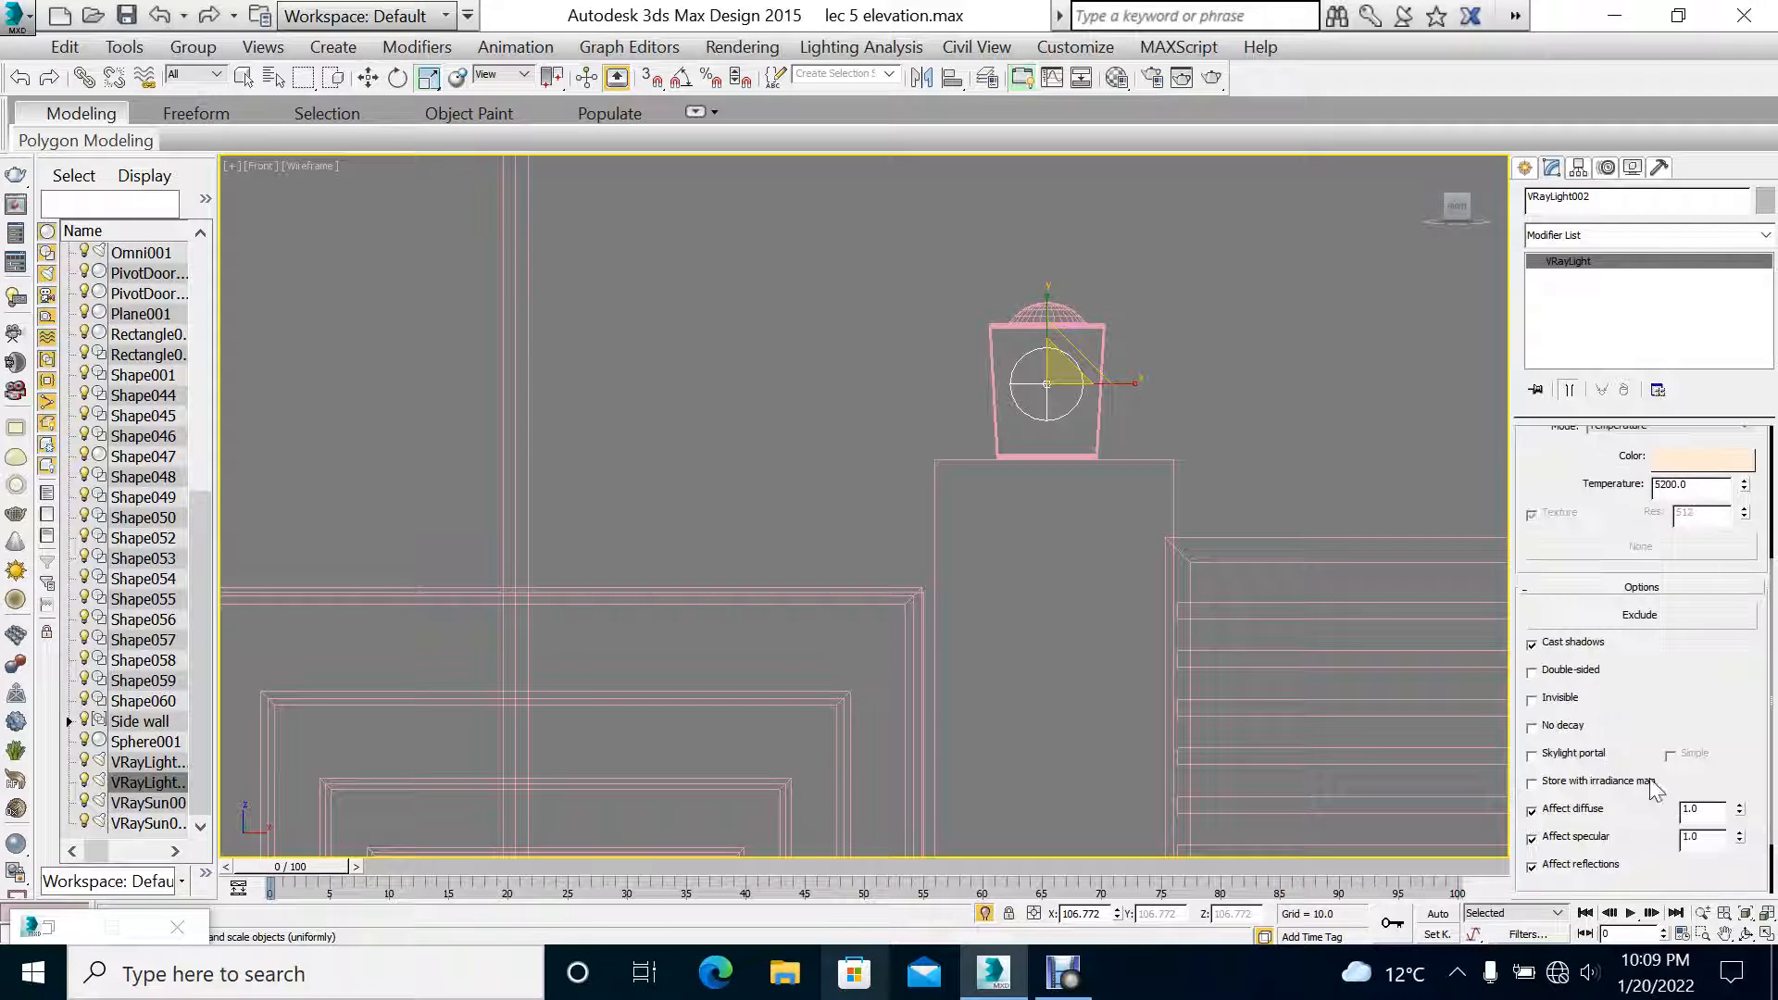
pyautogui.scroll(-1, 1658, 593)
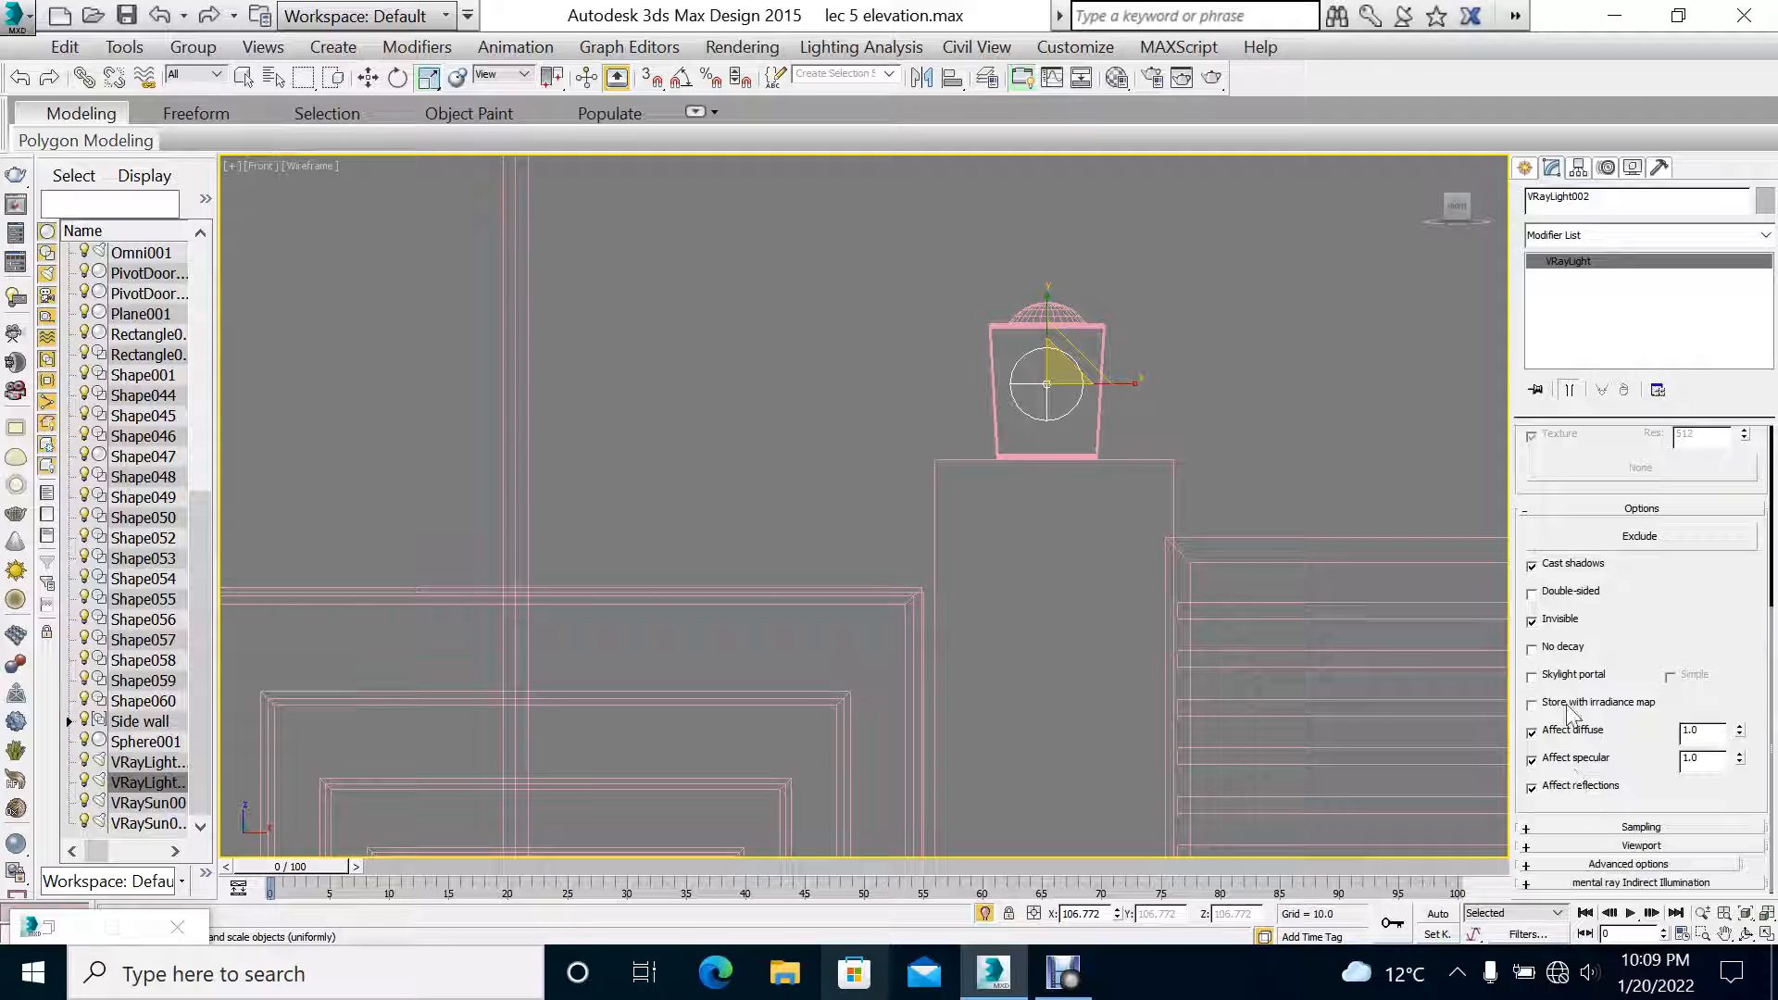
pyautogui.click(1641, 827)
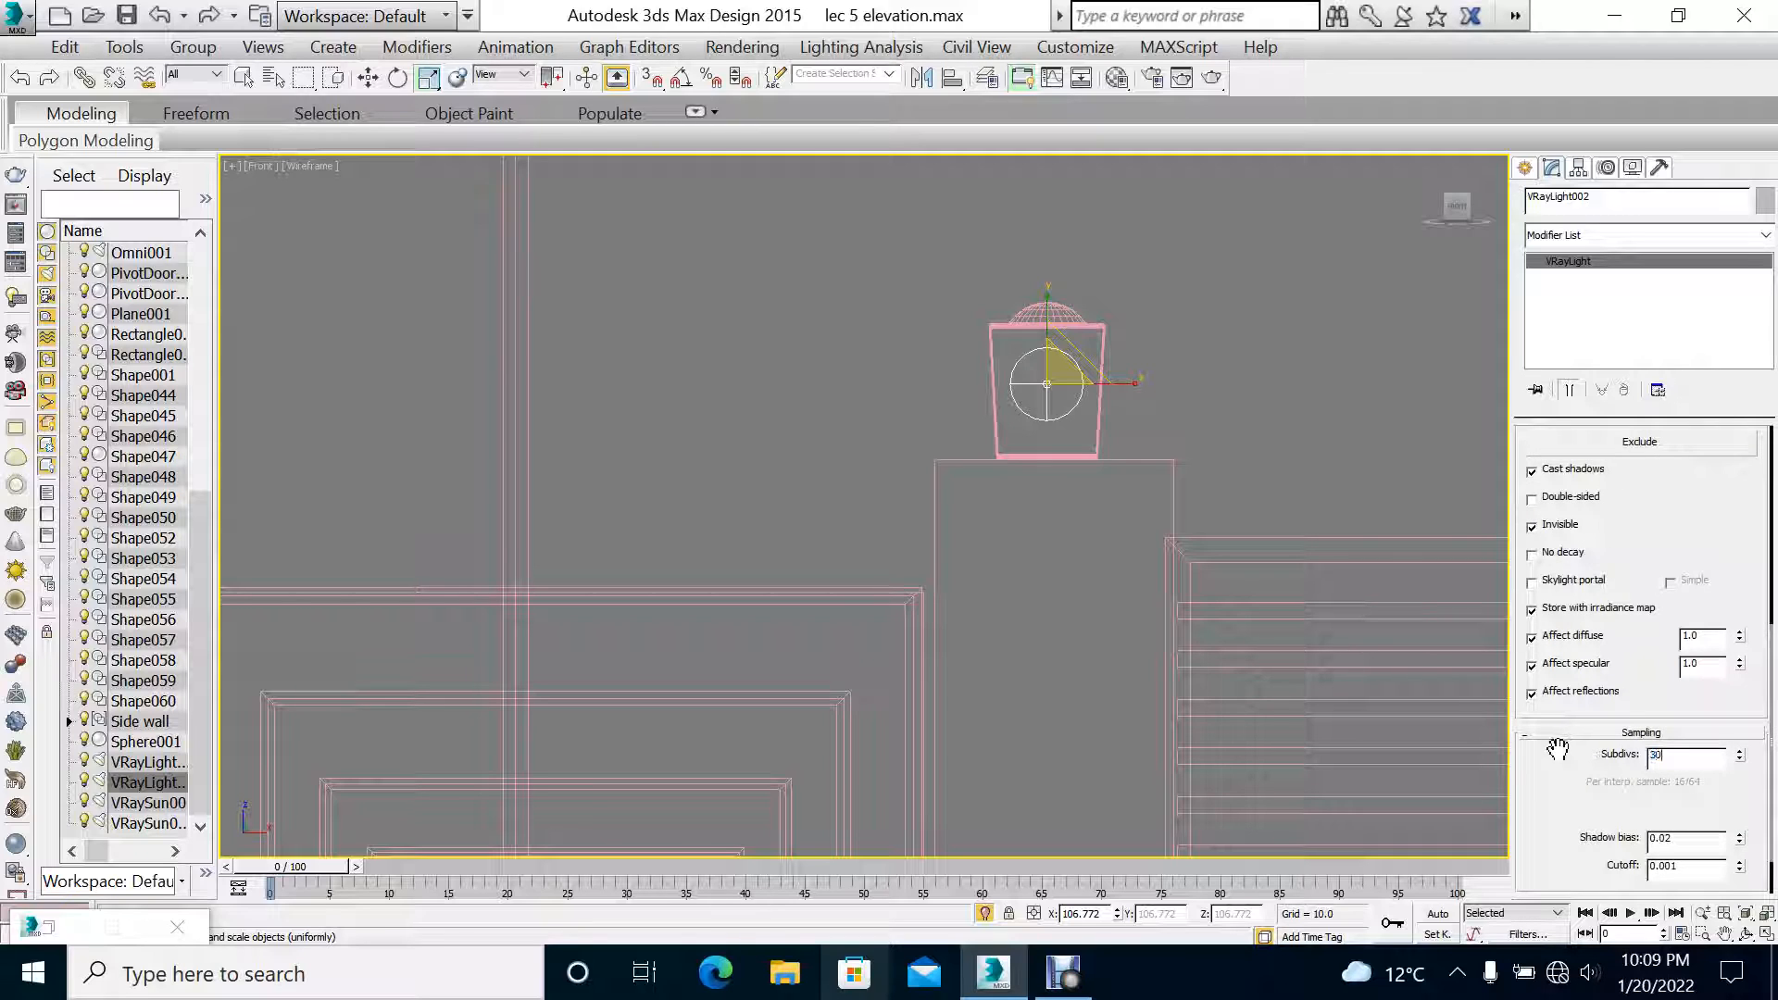
pyautogui.press('Return')
# Step: Select the lamp's frame, box, dome and sphere light in the Top view and group them as "LIghts"
pyautogui.hotkey('alt', 'w')
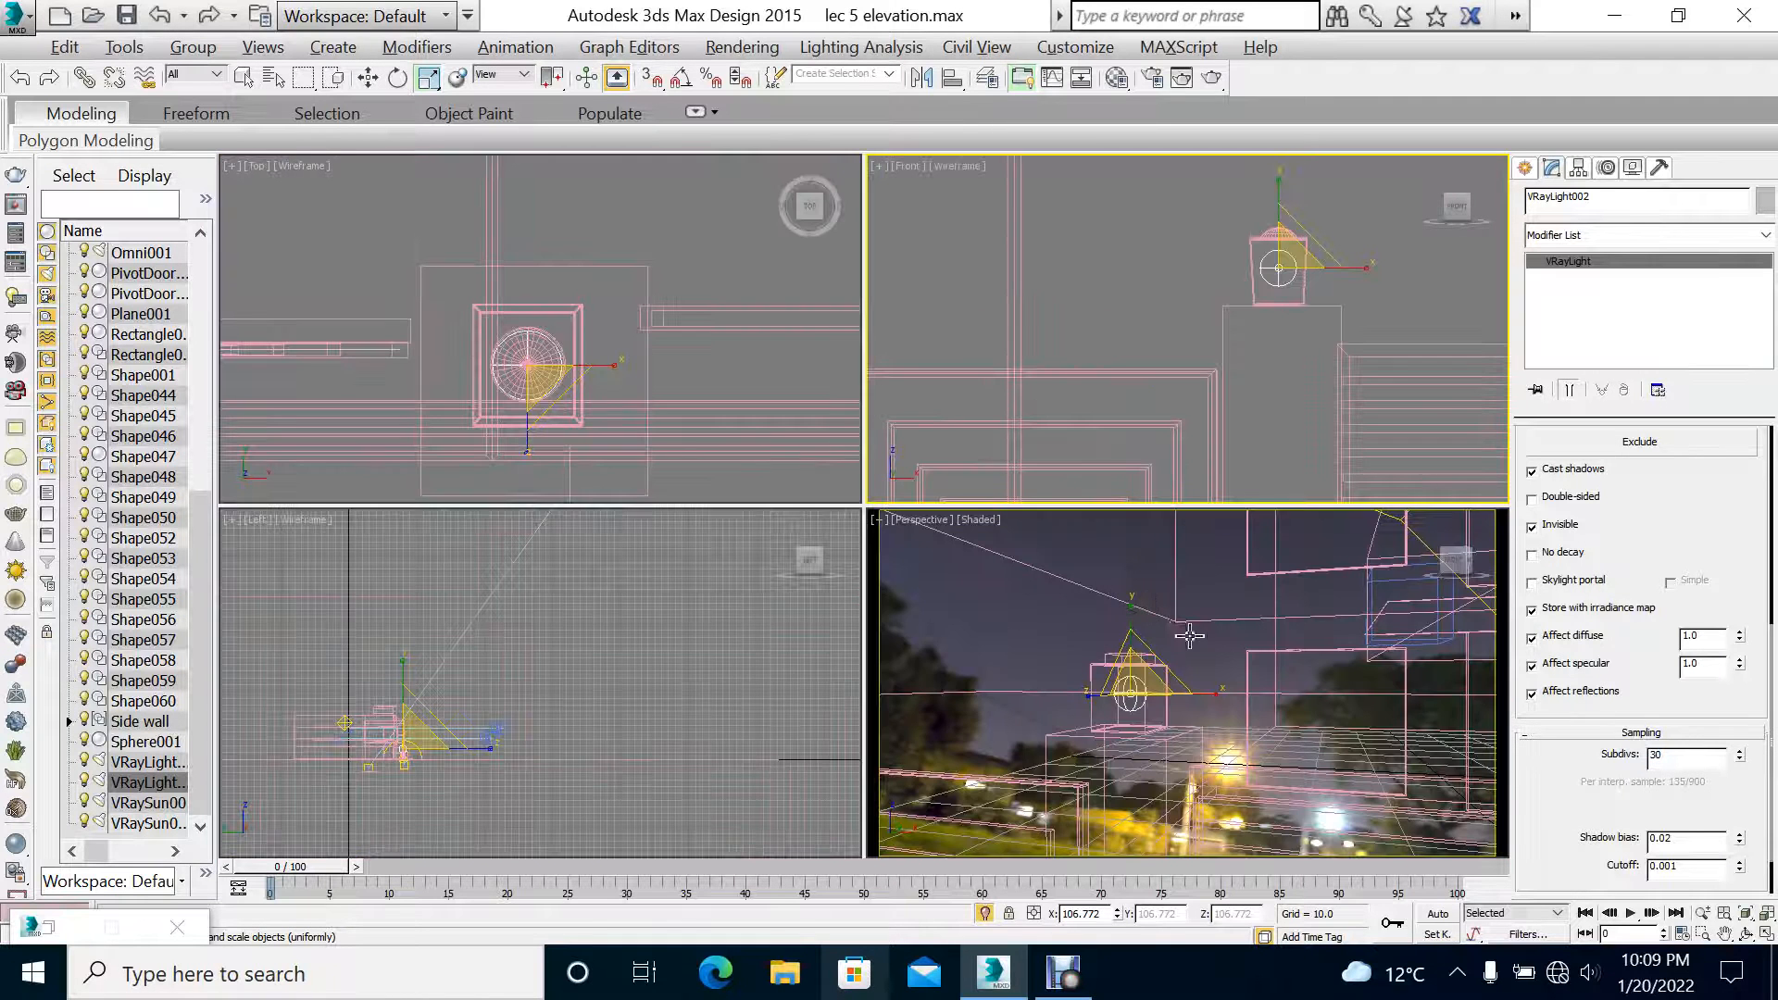
pyautogui.rightClick(1191, 635)
pyautogui.hotkey('alt', 'w')
pyautogui.hotkey('alt', 'w')
pyautogui.rightClick(627, 357)
pyautogui.hotkey('alt', 'w')
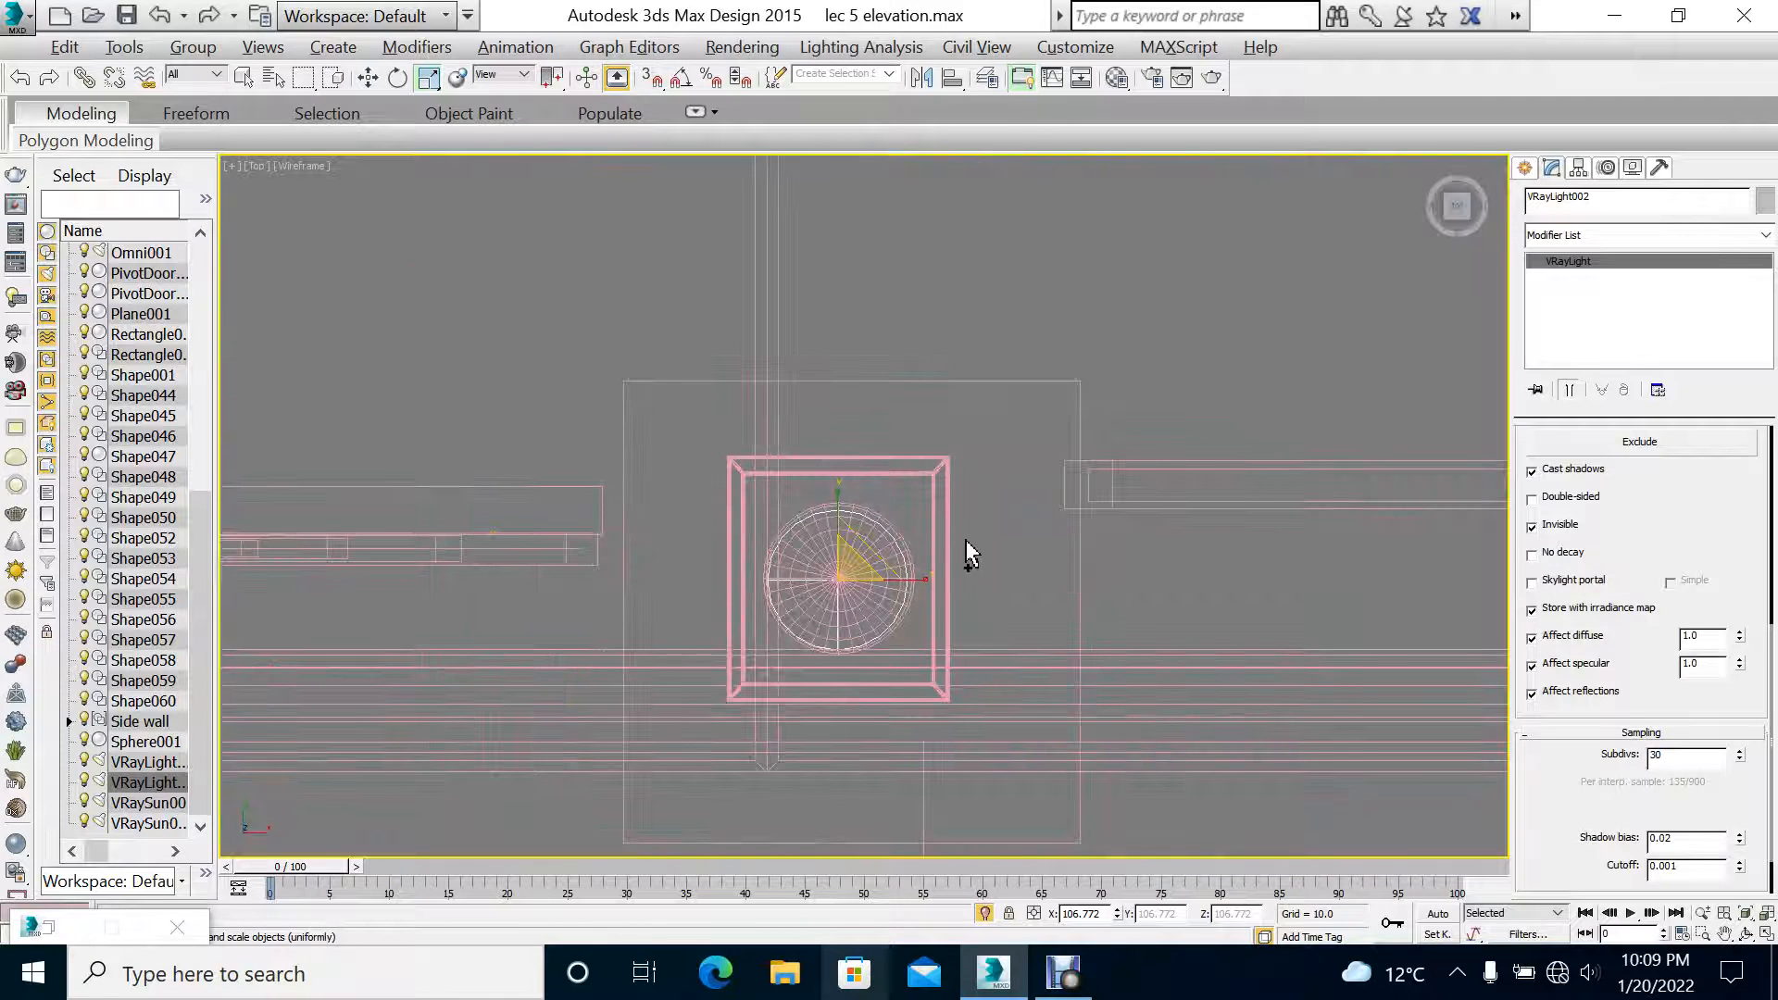
pyautogui.click(889, 596)
pyautogui.click(193, 46)
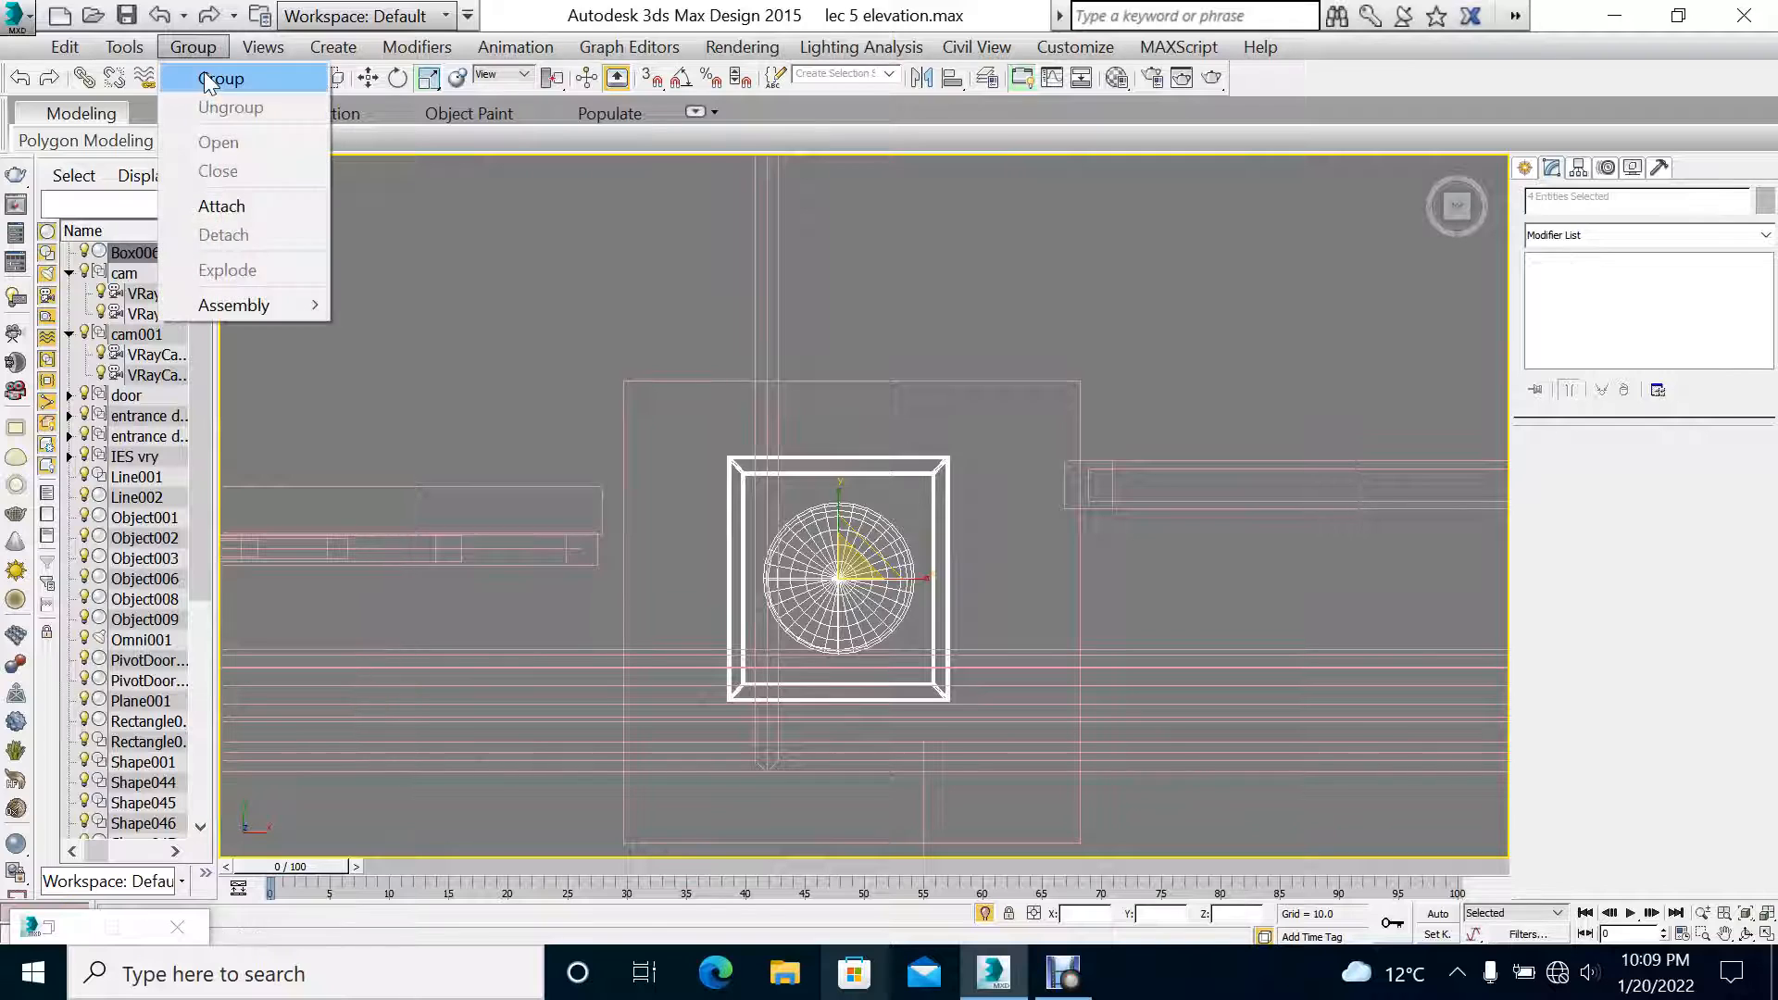
pyautogui.click(218, 75)
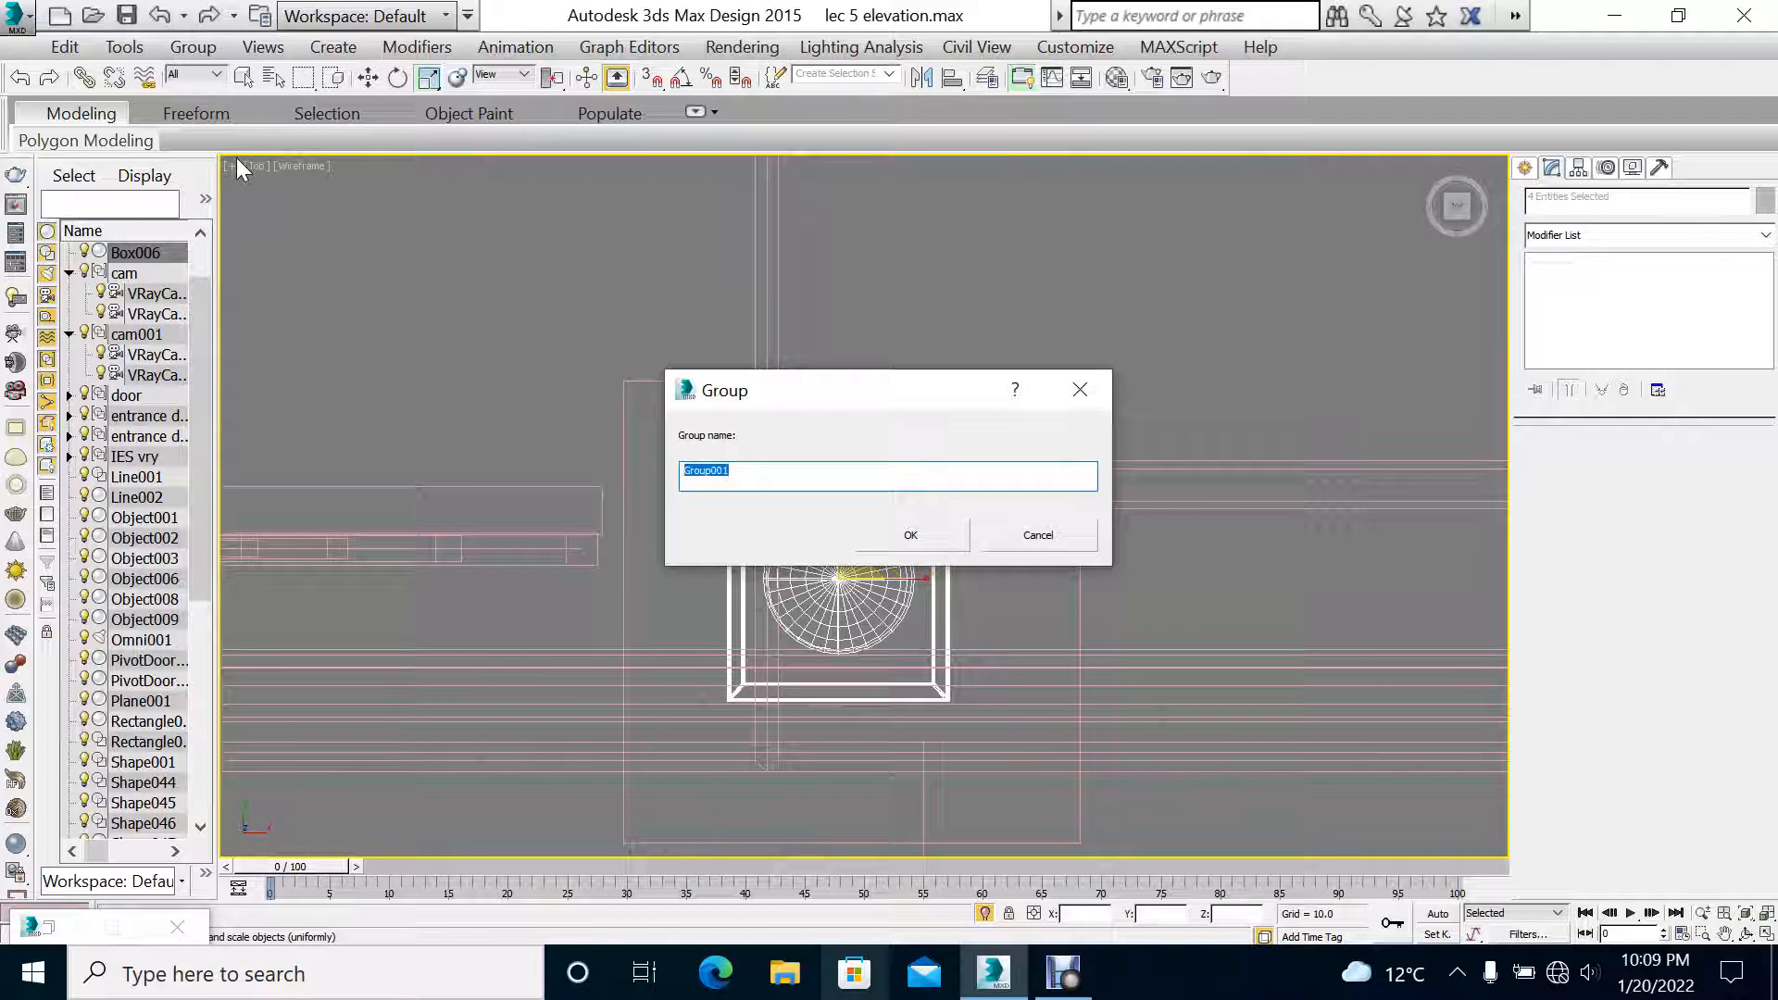
pyautogui.write('LIghts')
pyautogui.press('Return')
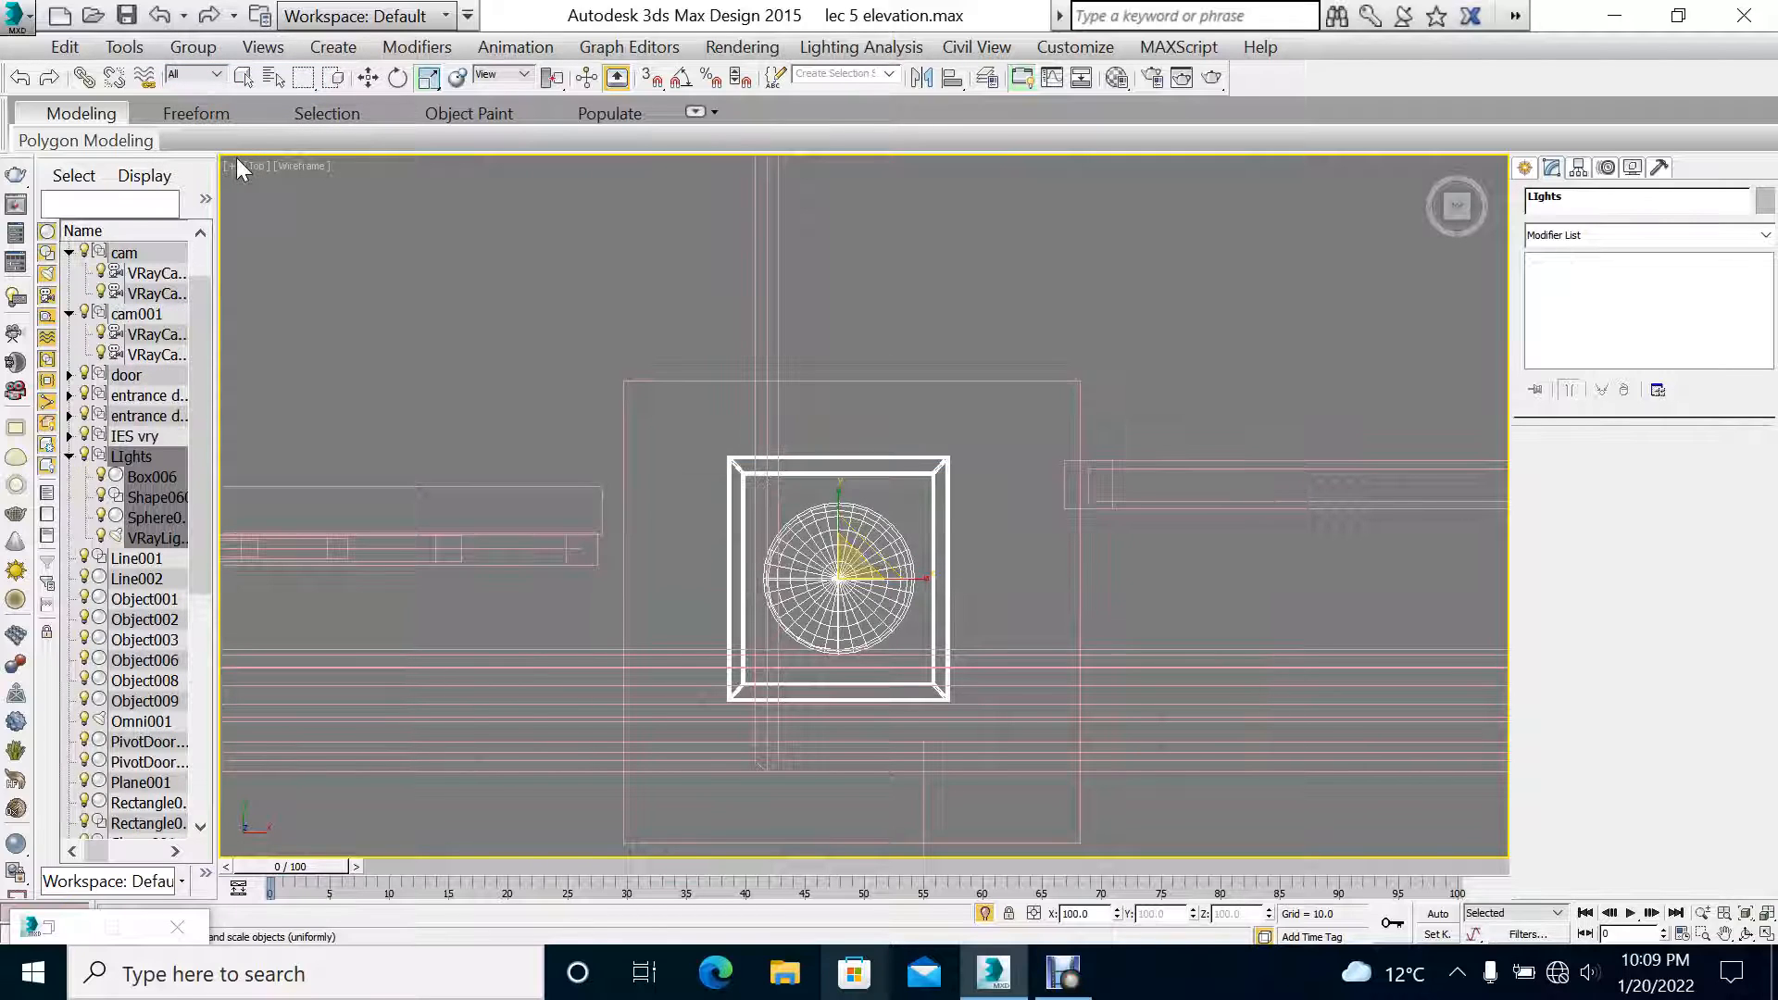
# Step: Clone the lamp group along the X axis in the Top view as a single instance, towards the second gate pillar
pyautogui.scroll(-3, 788, 671)
pyautogui.press('w')
pyautogui.moveTo(821, 578); pyautogui.dragTo(828, 588)
pyautogui.scroll(-4, 542, 532)
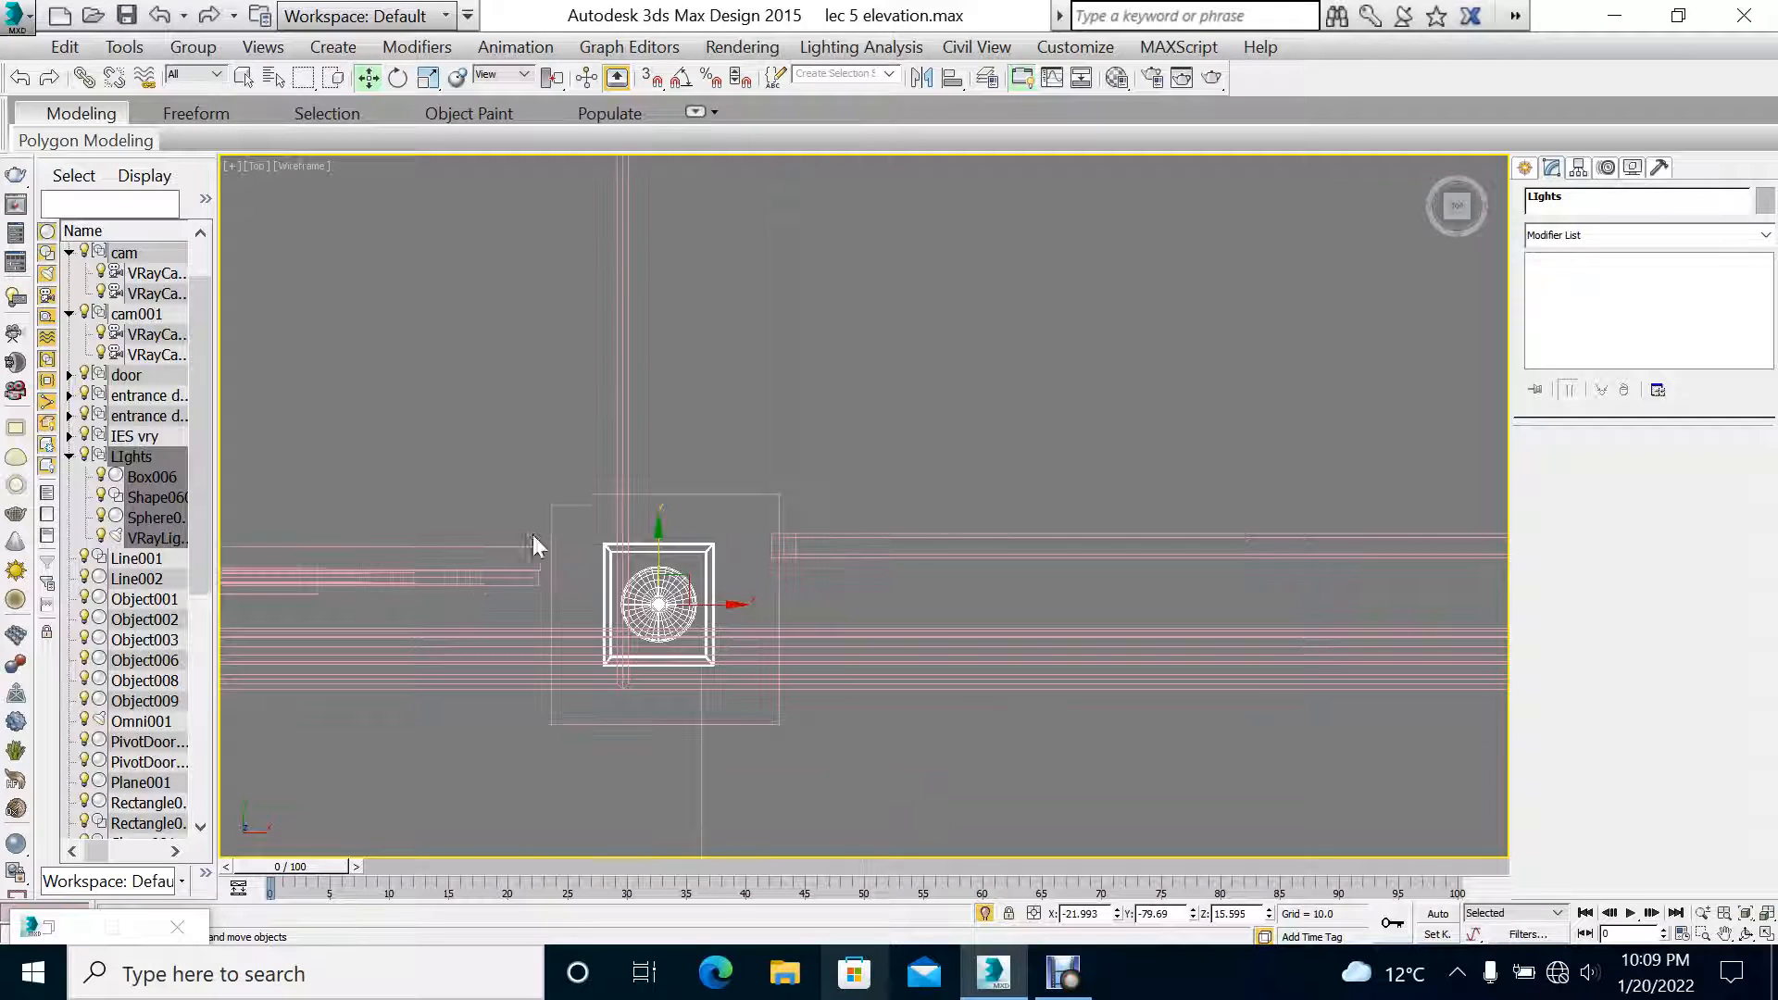
pyautogui.keyDown('shift'); pyautogui.moveTo(661, 581); pyautogui.dragTo(1296, 581); pyautogui.keyUp('shift')
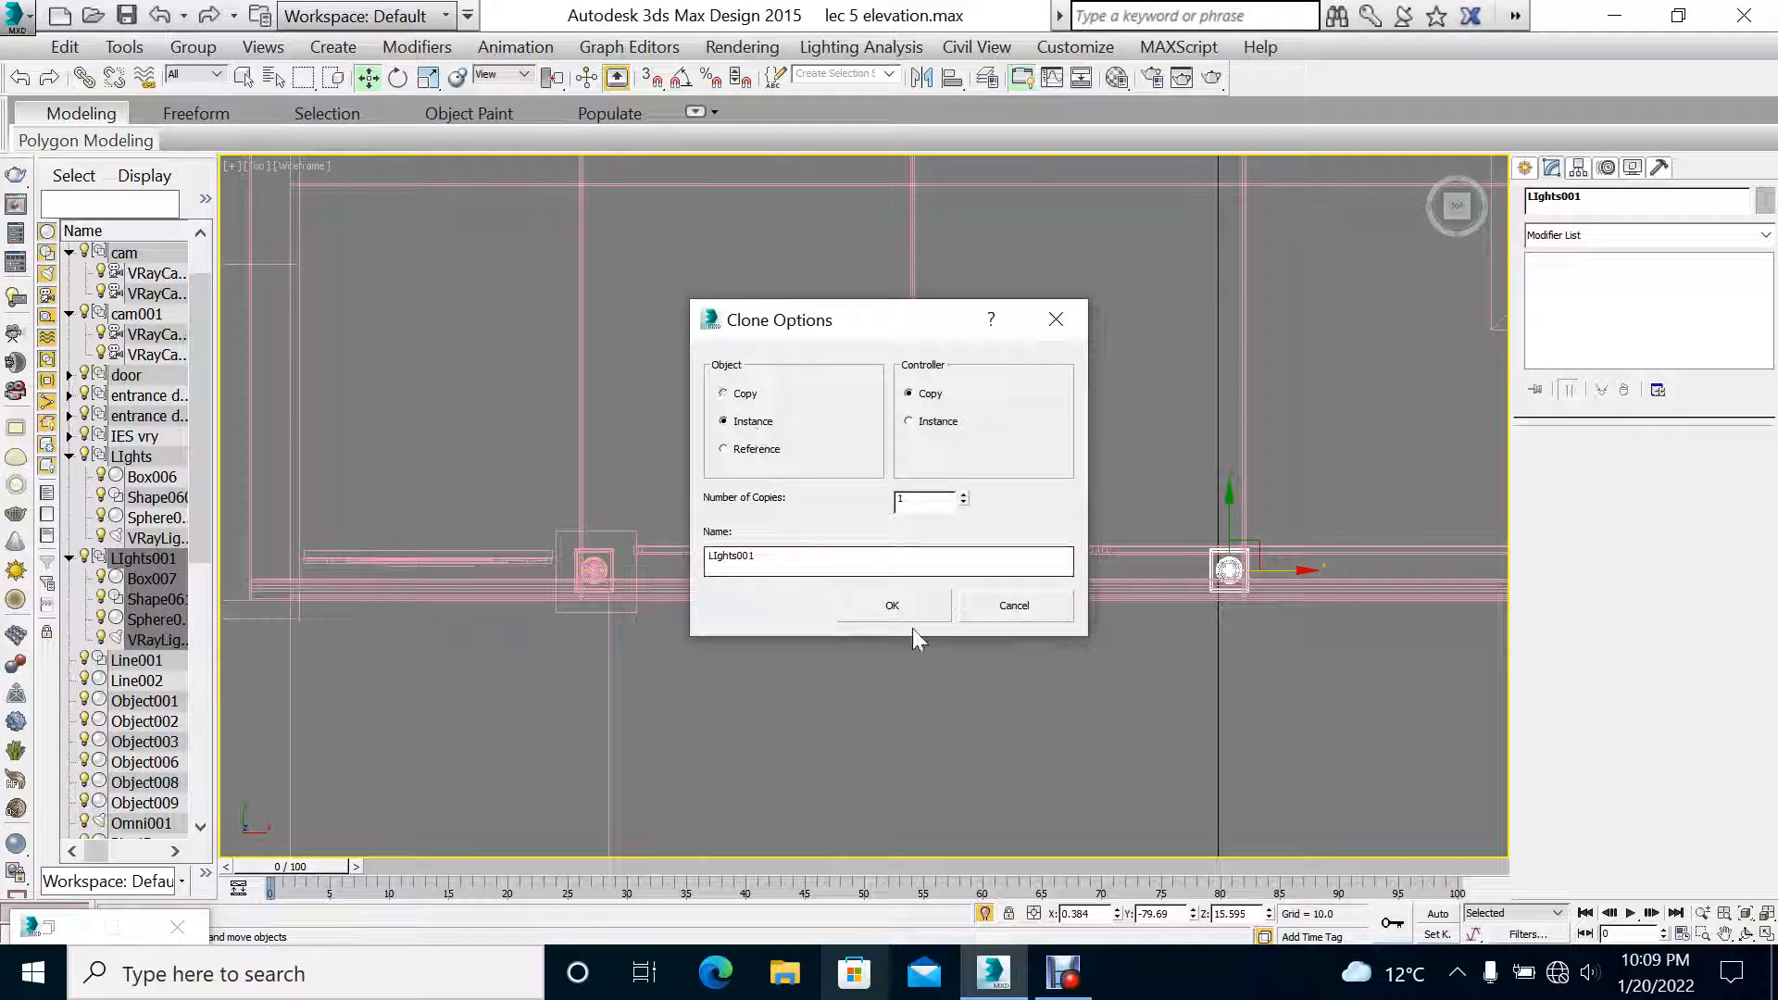
pyautogui.click(902, 607)
# Step: Move the copied lamp group along the X axis onto the second gate pillar in the Top view
pyautogui.moveTo(1232, 591); pyautogui.dragTo(510, 653, button='middle')
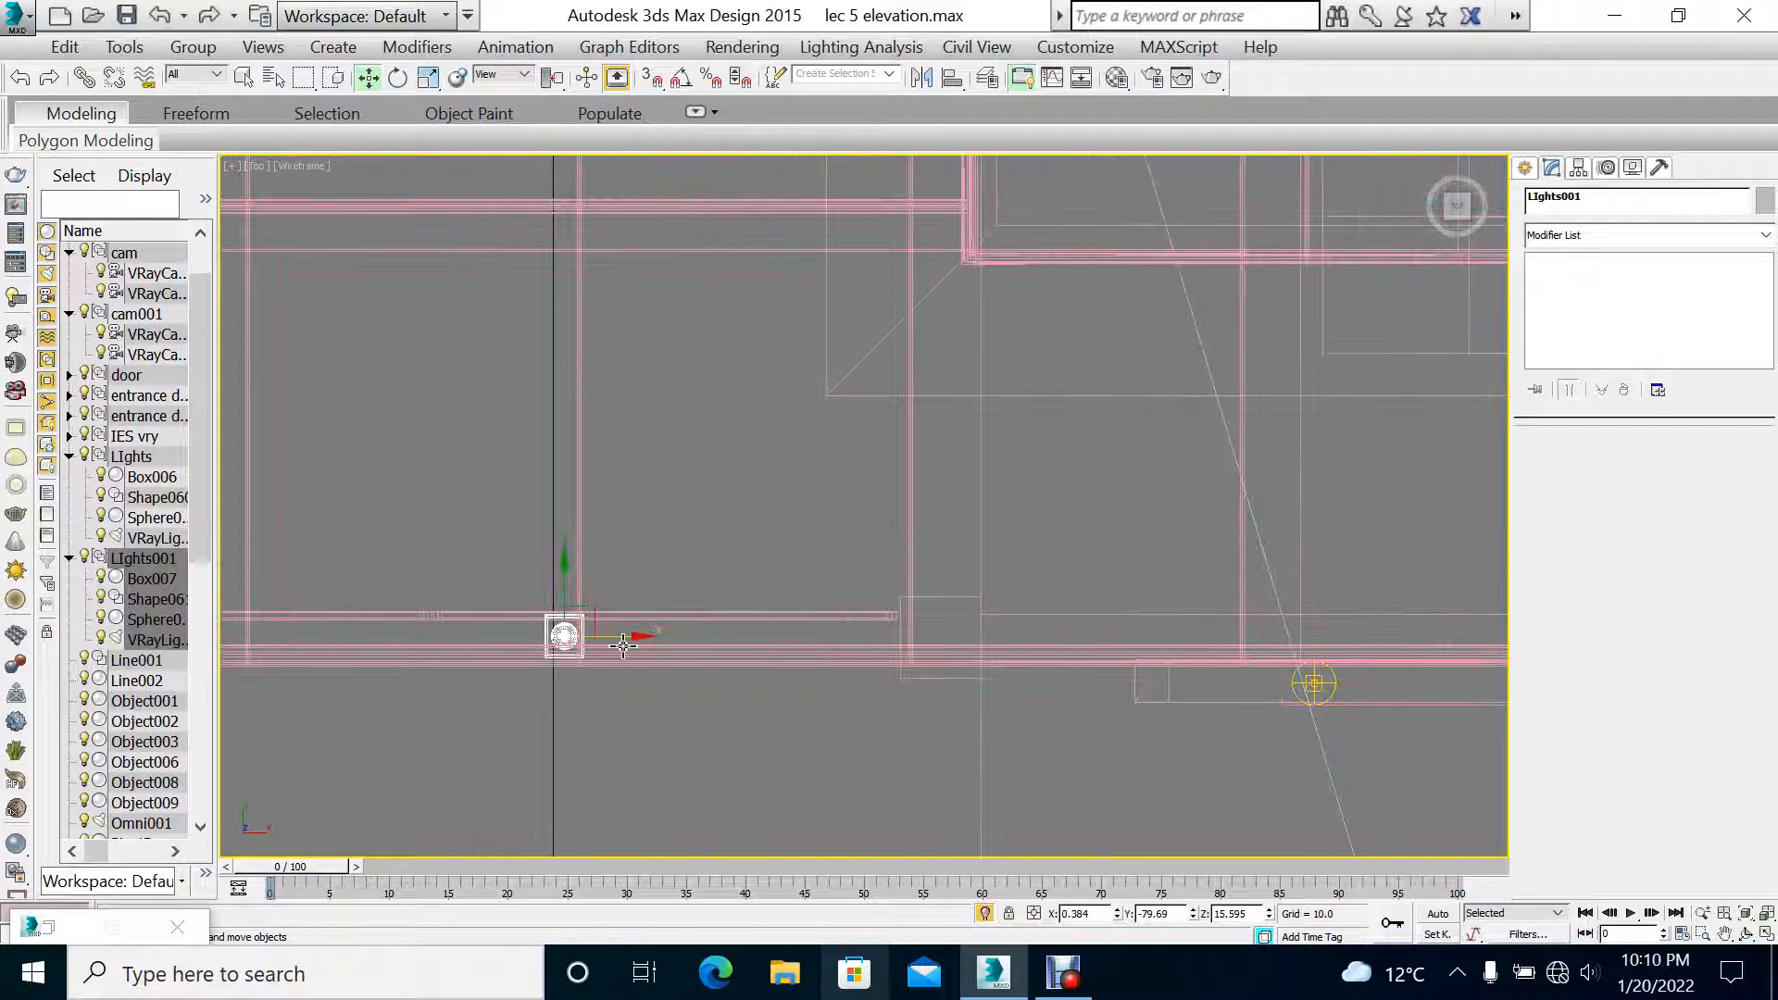
pyautogui.click(565, 630)
pyautogui.click(565, 631)
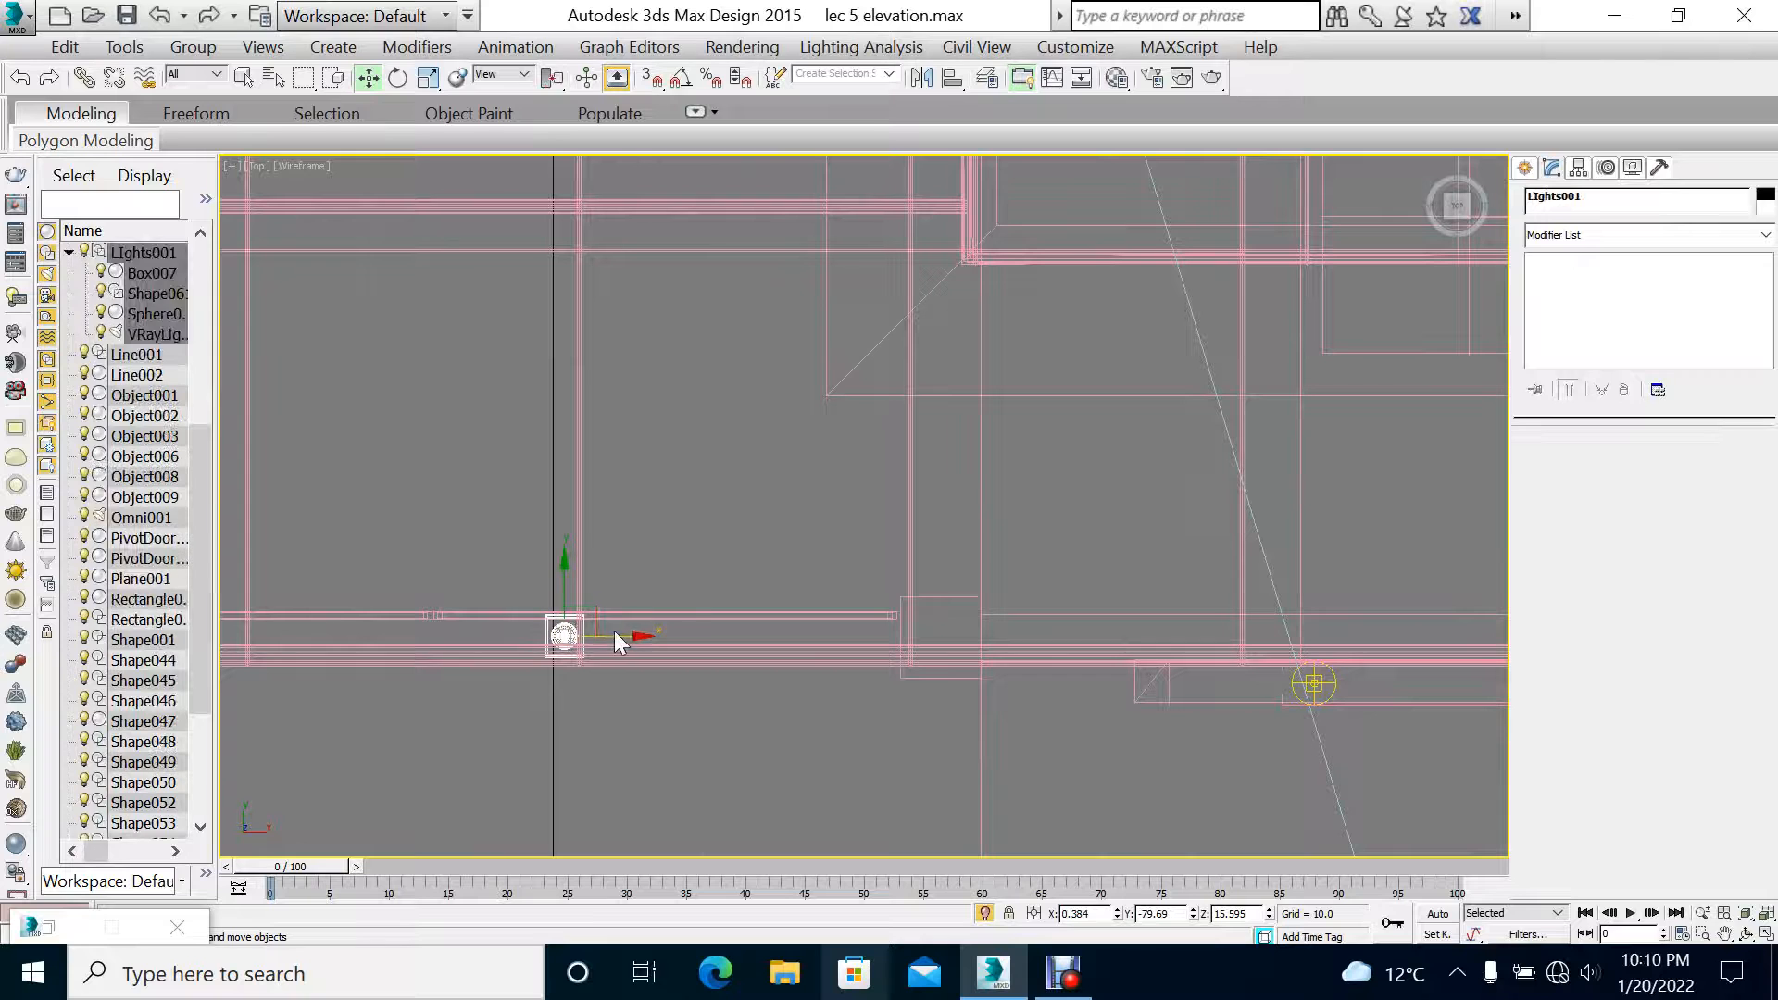
pyautogui.click(564, 637)
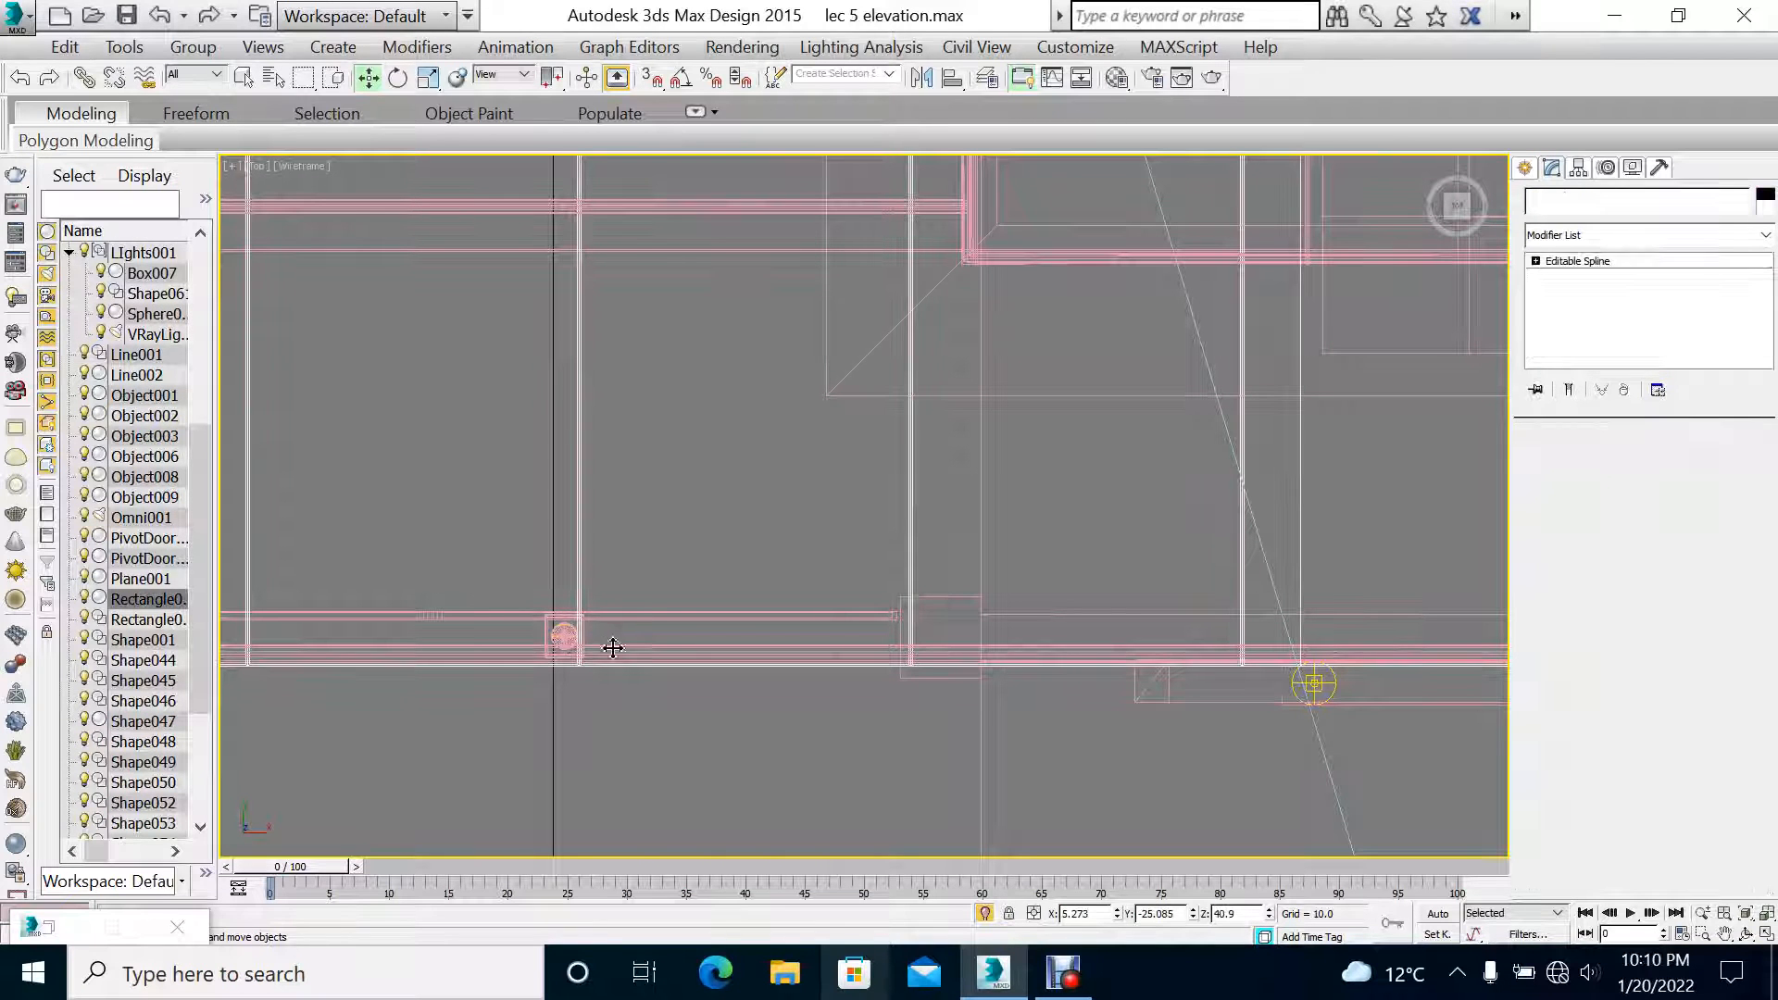
pyautogui.click(564, 641)
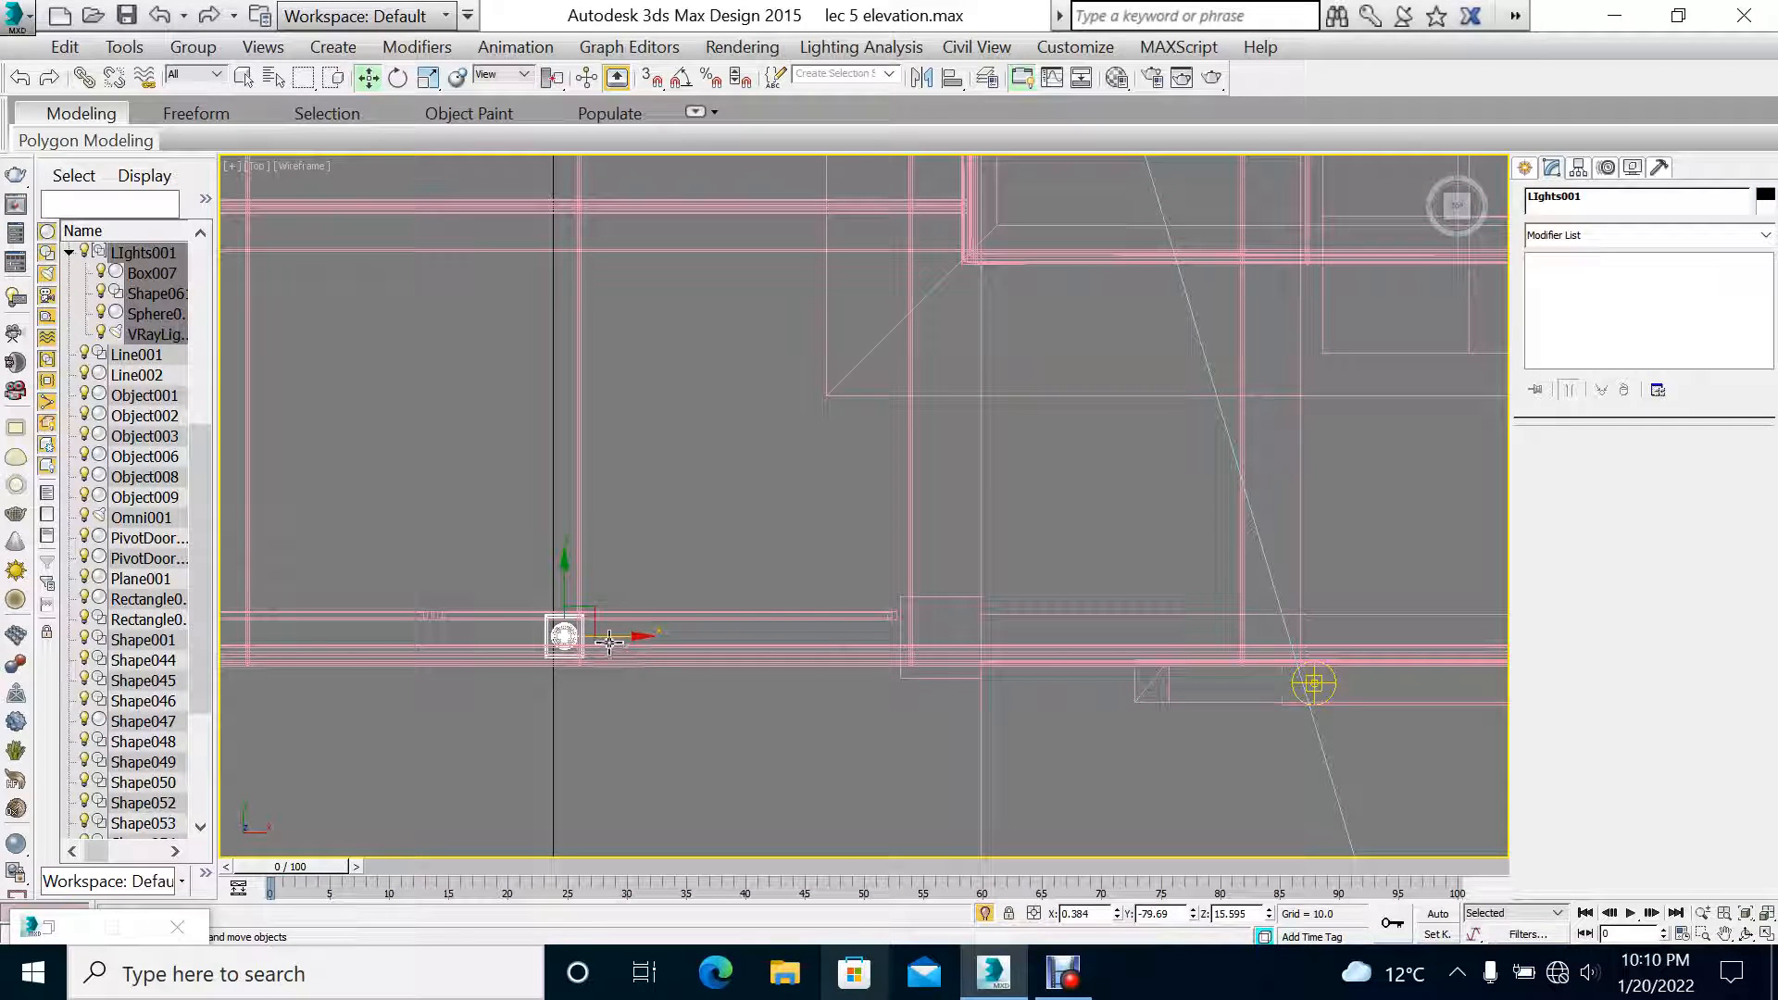
pyautogui.moveTo(609, 642); pyautogui.dragTo(984, 612)
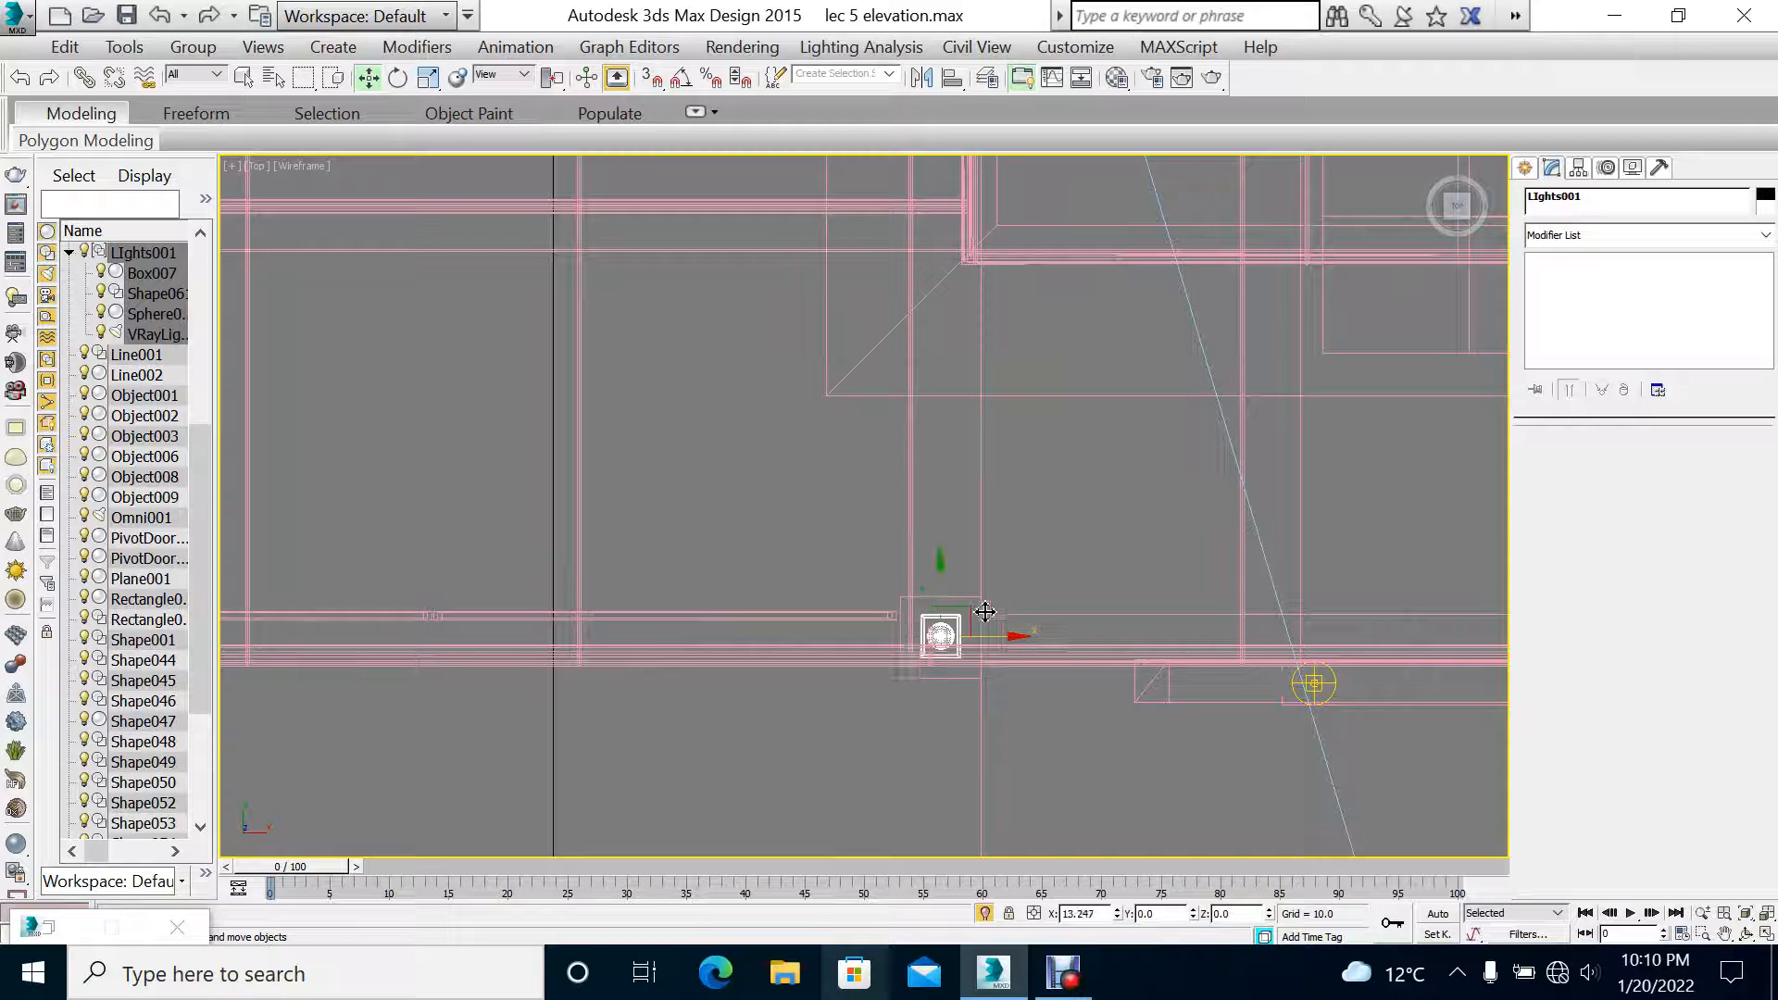
# Step: Maximise the perspective viewport and show the house through VRayCam001
pyautogui.hotkey('alt', 'w')
pyautogui.rightClick(953, 663)
pyautogui.hotkey('alt', 'w')
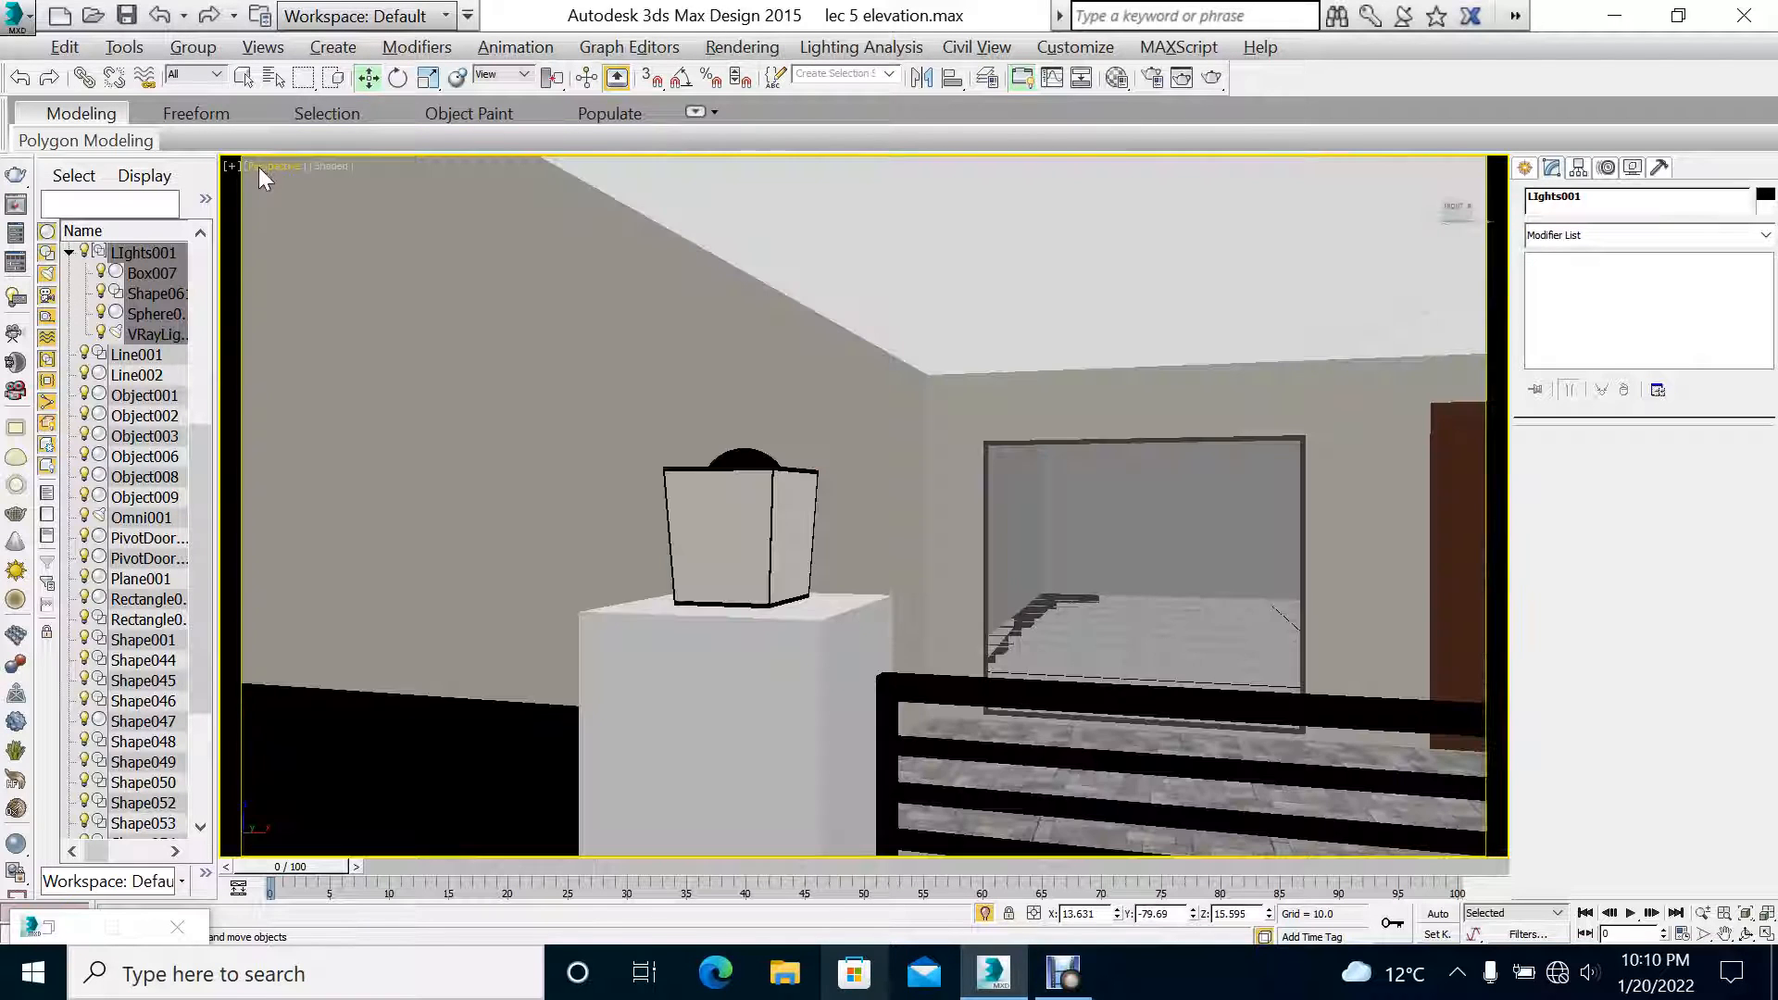
pyautogui.click(260, 166)
pyautogui.moveTo(315, 186)
pyautogui.click(690, 194)
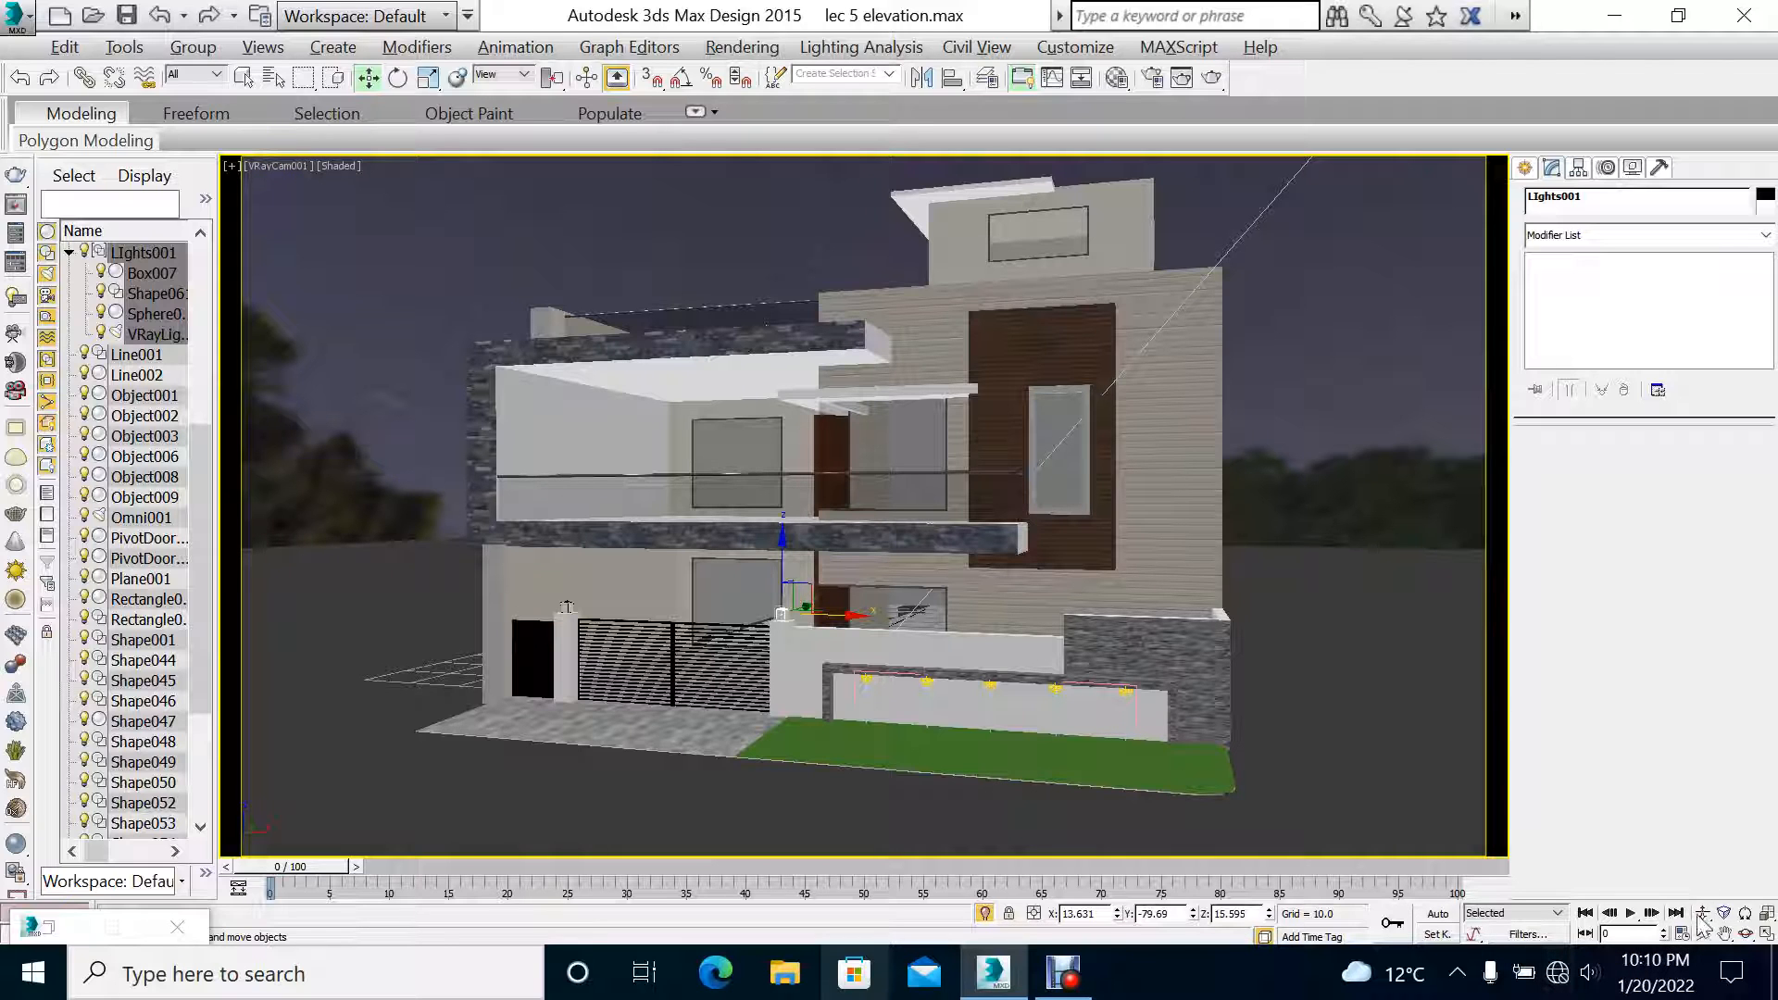
# Step: Switch the viewport to the VRayCam002 camera
pyautogui.click(295, 171)
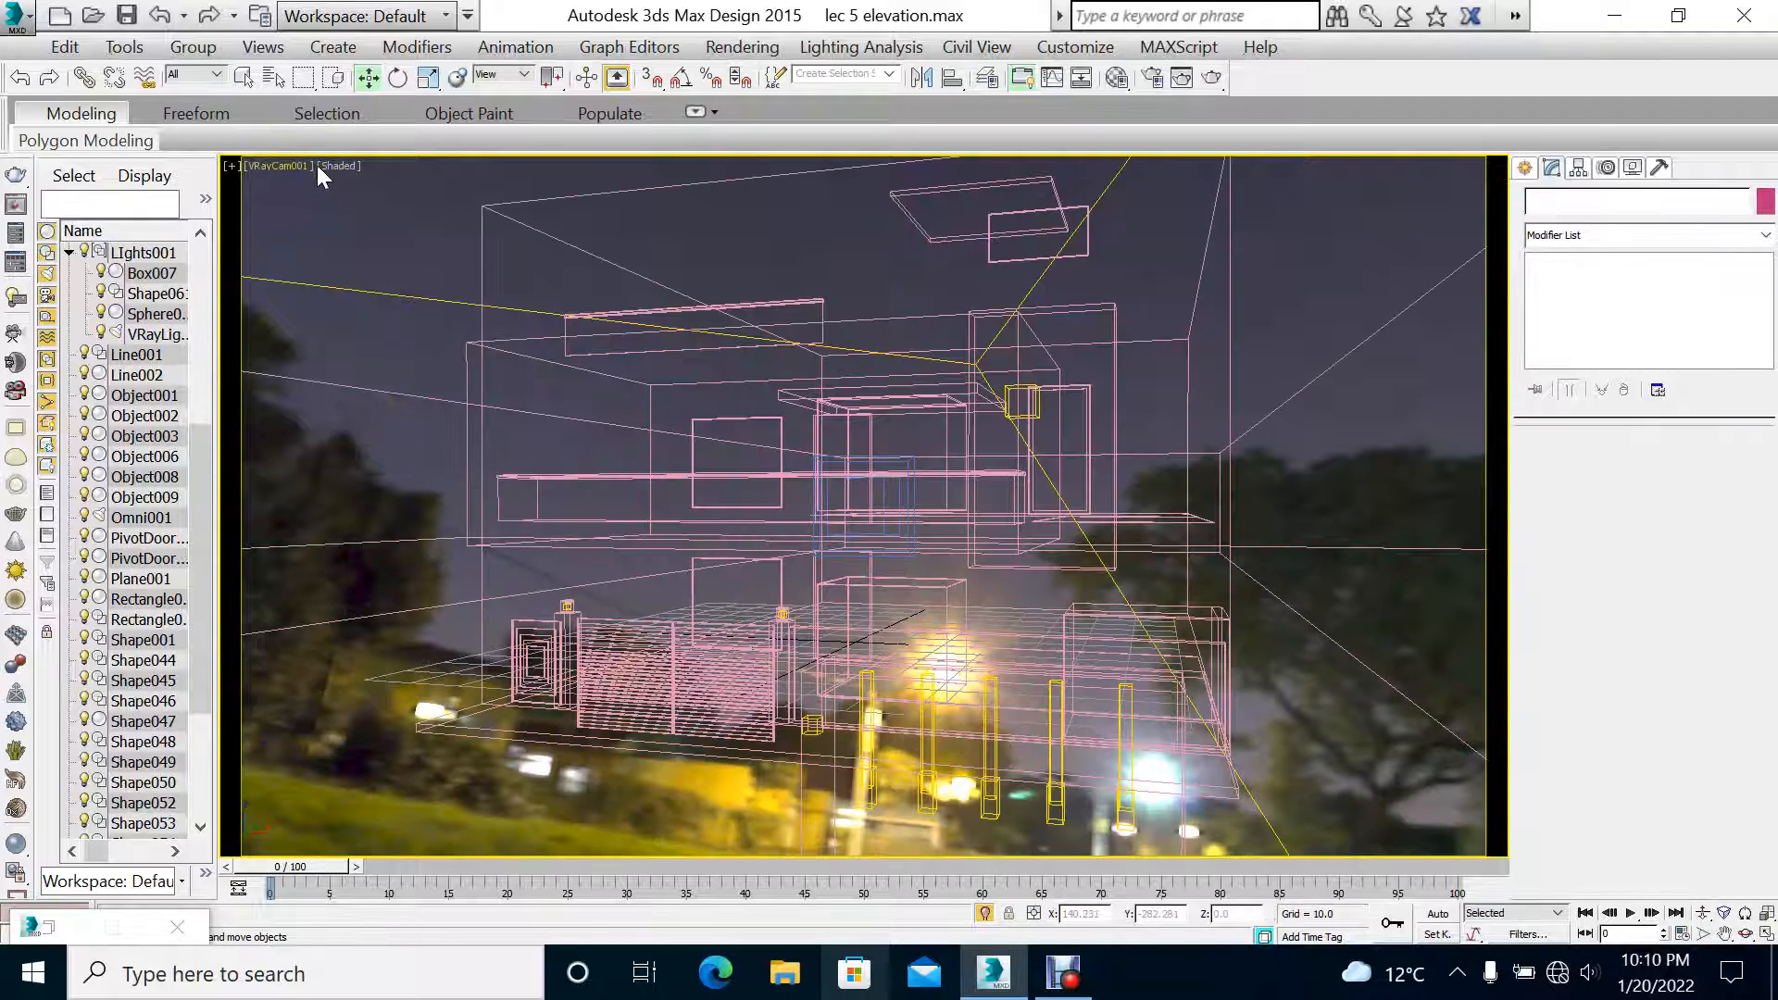
pyautogui.click(303, 164)
pyautogui.moveTo(353, 189)
pyautogui.click(732, 221)
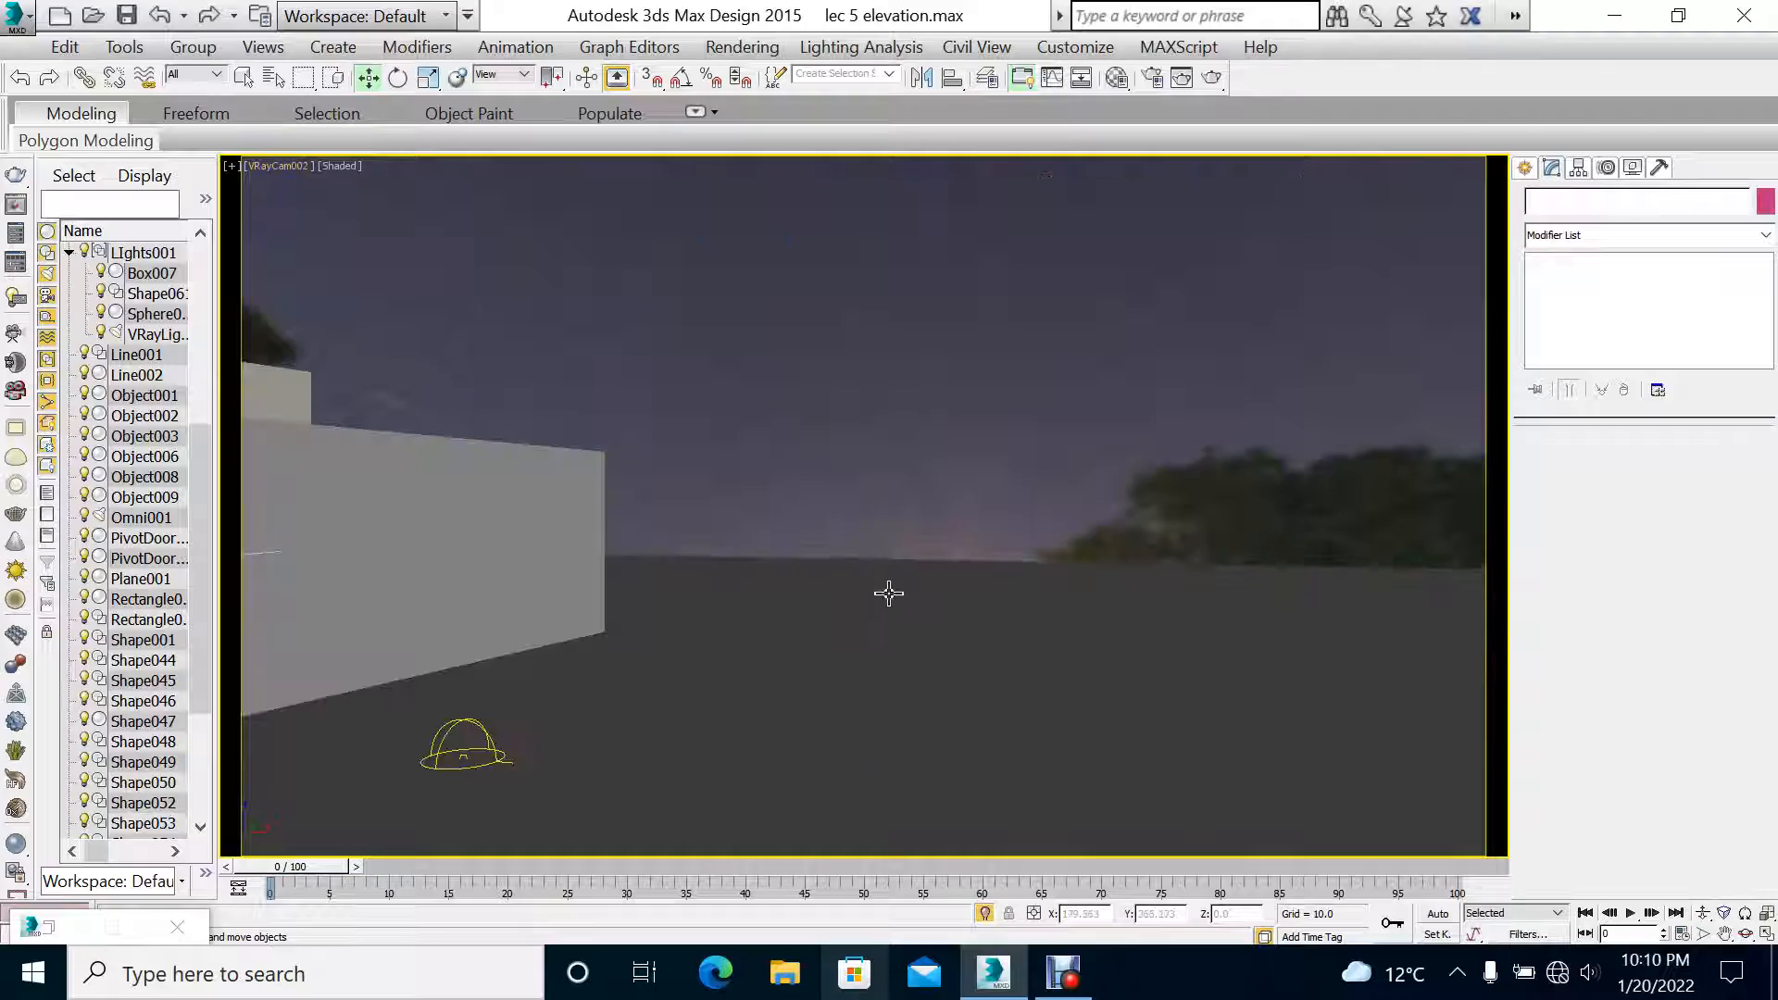
# Step: Pan and dolly VRayCam002 in until the gate and both pillar lamps fill the frame
pyautogui.moveTo(885, 588); pyautogui.dragTo(1532, 584, button='middle')
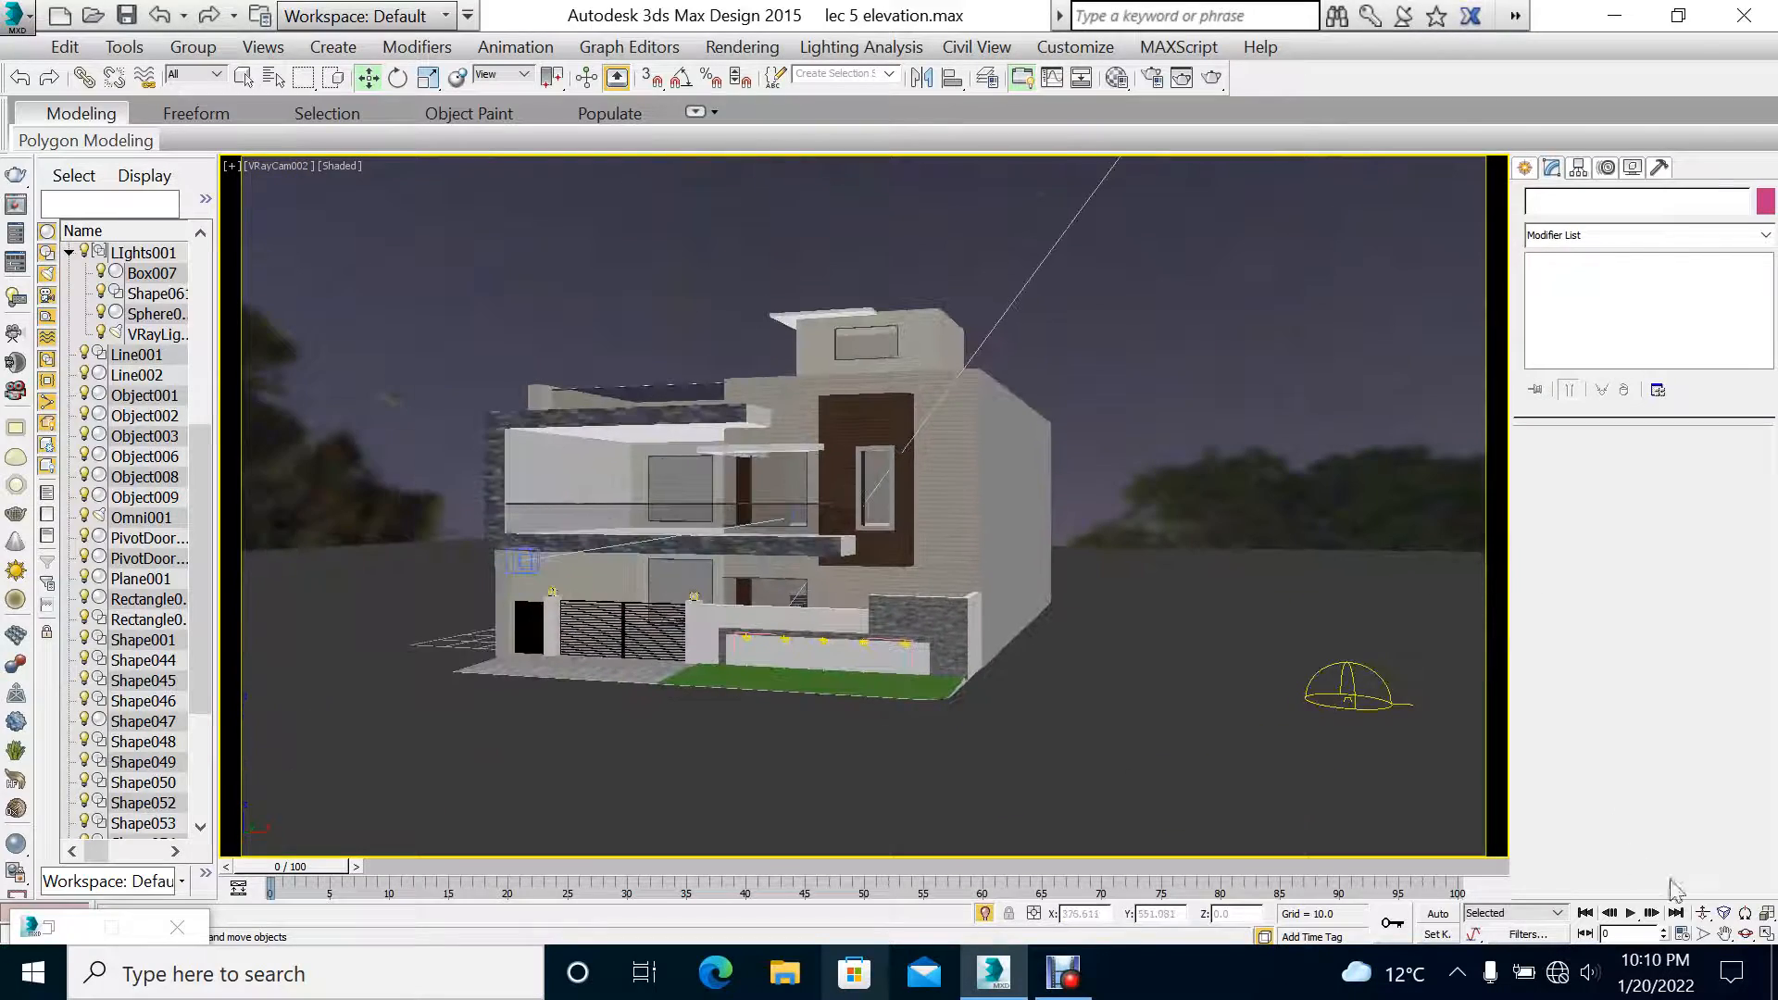
pyautogui.click(1702, 913)
pyautogui.moveTo(886, 667)
pyautogui.mouseDown()
pyautogui.moveTo(881, 602)
pyautogui.moveTo(812, 546)
pyautogui.mouseUp()
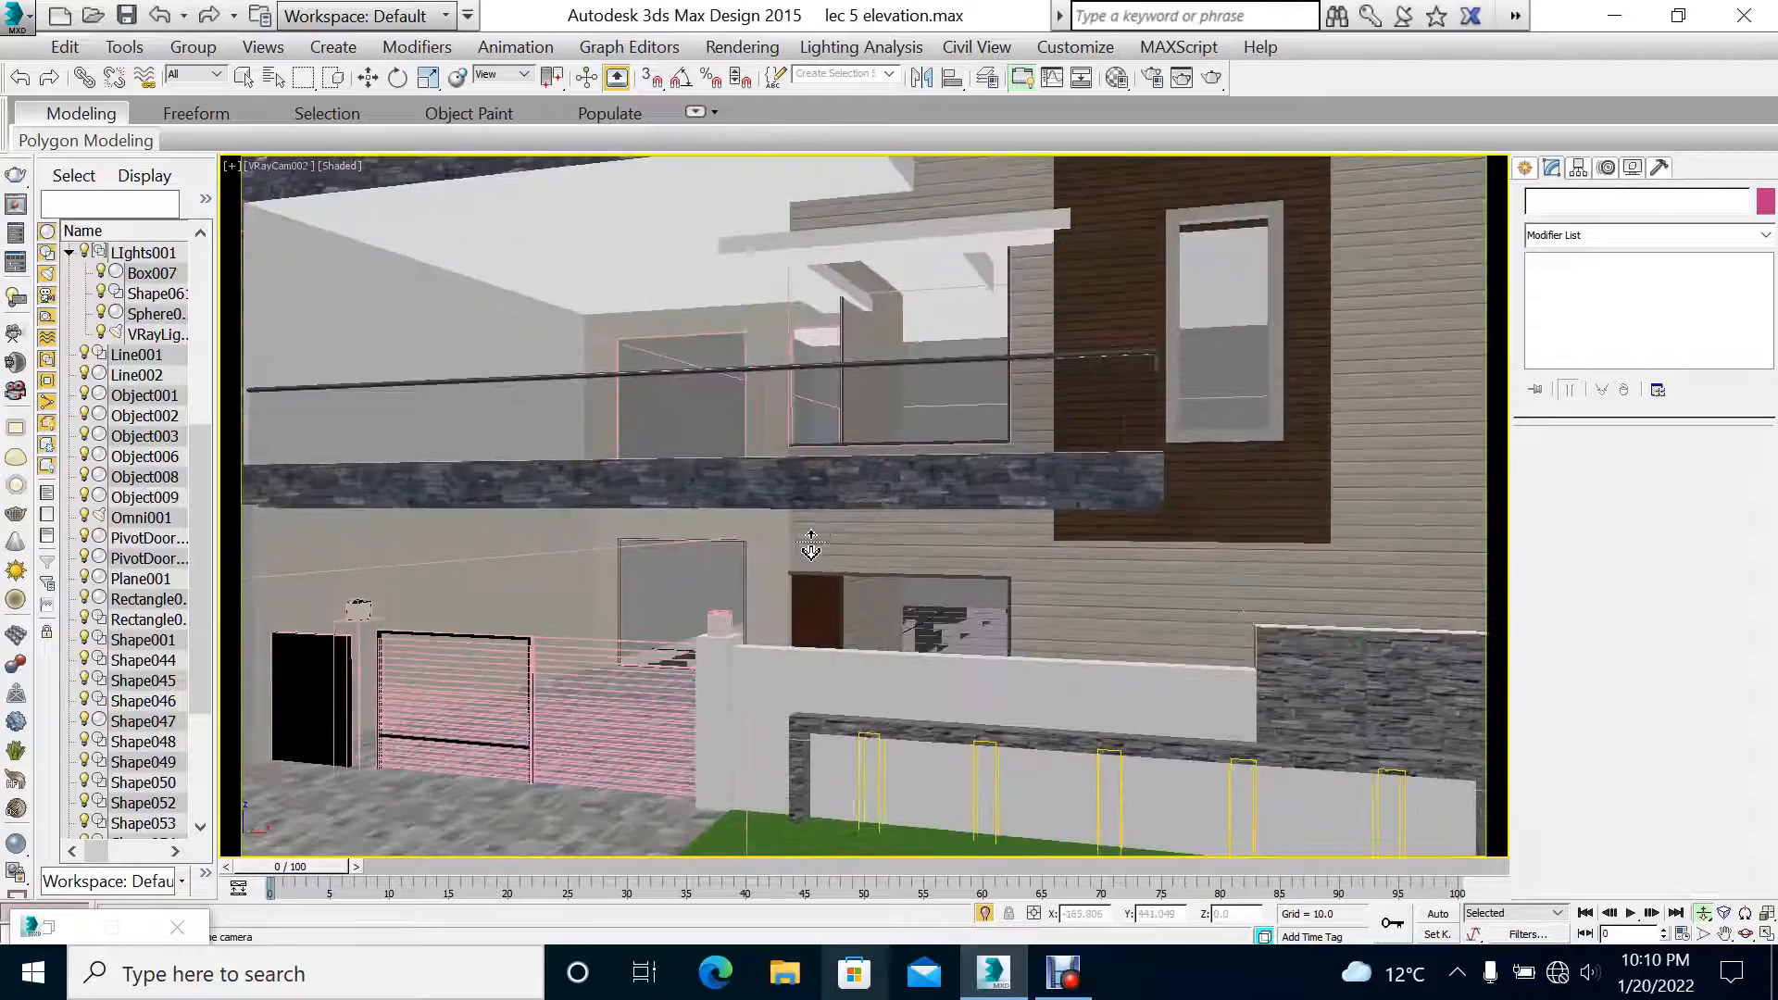
pyautogui.moveTo(811, 546); pyautogui.dragTo(1009, 452, button='middle')
pyautogui.moveTo(749, 703); pyautogui.dragTo(792, 635)
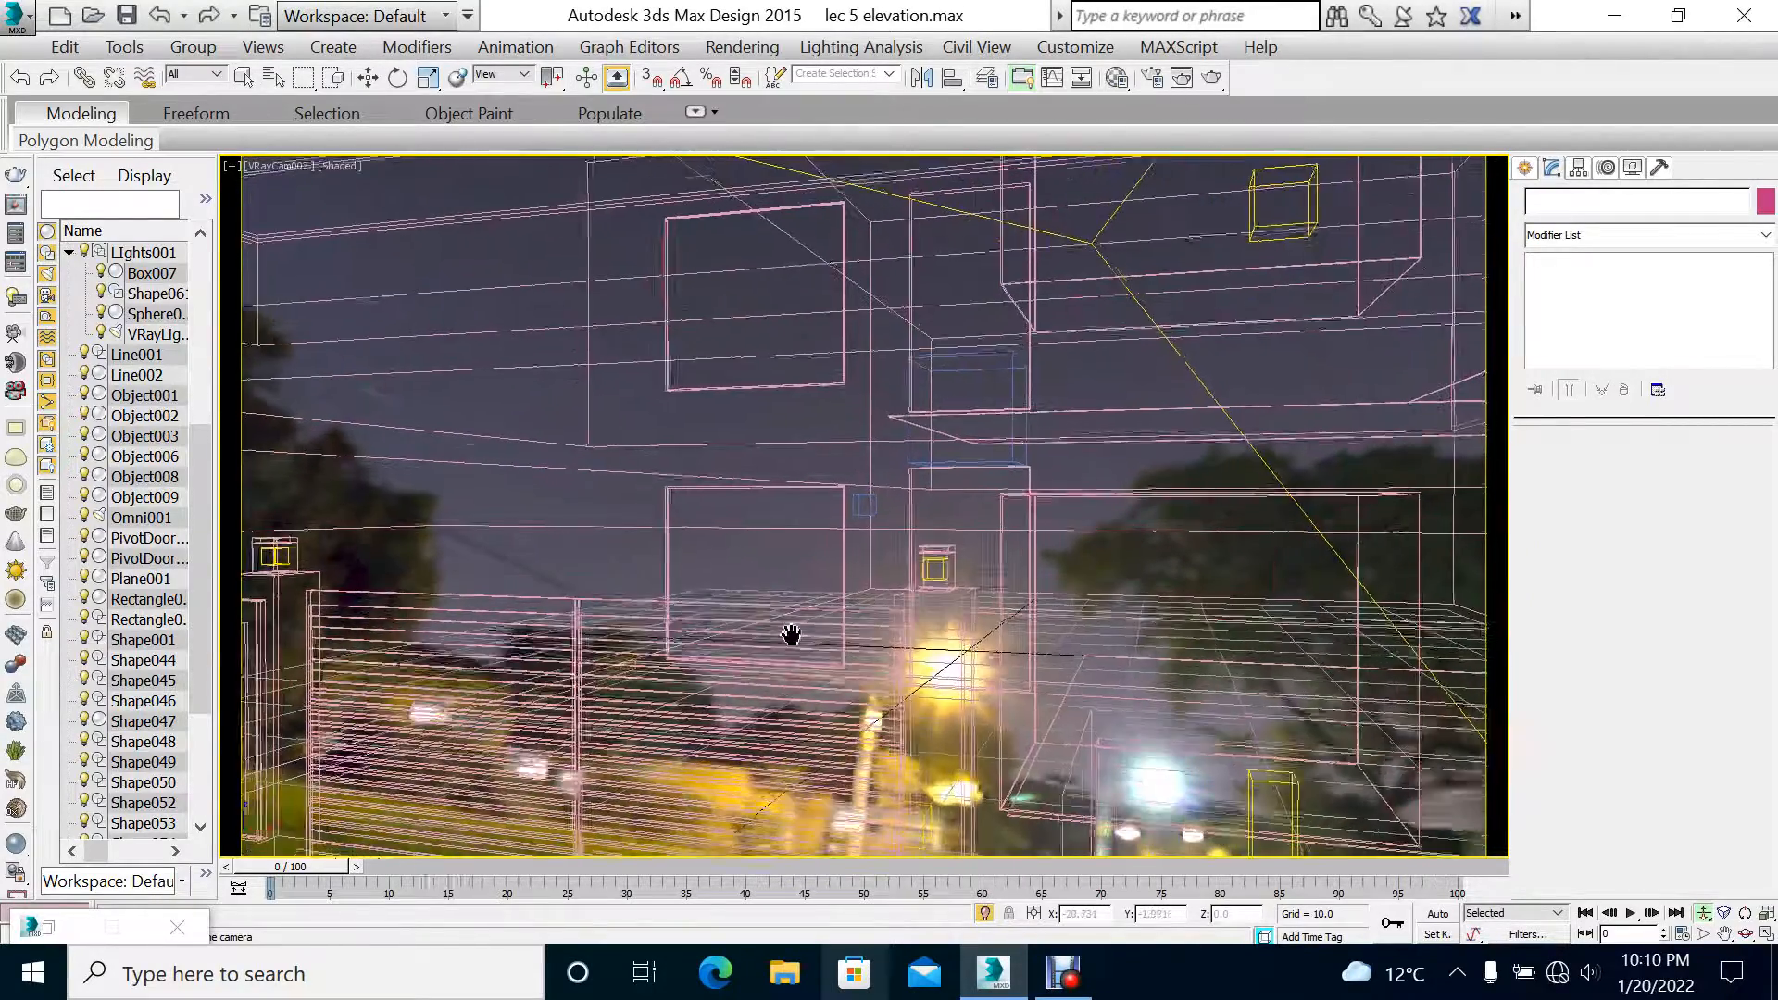
pyautogui.moveTo(792, 635); pyautogui.dragTo(944, 496, button='middle')
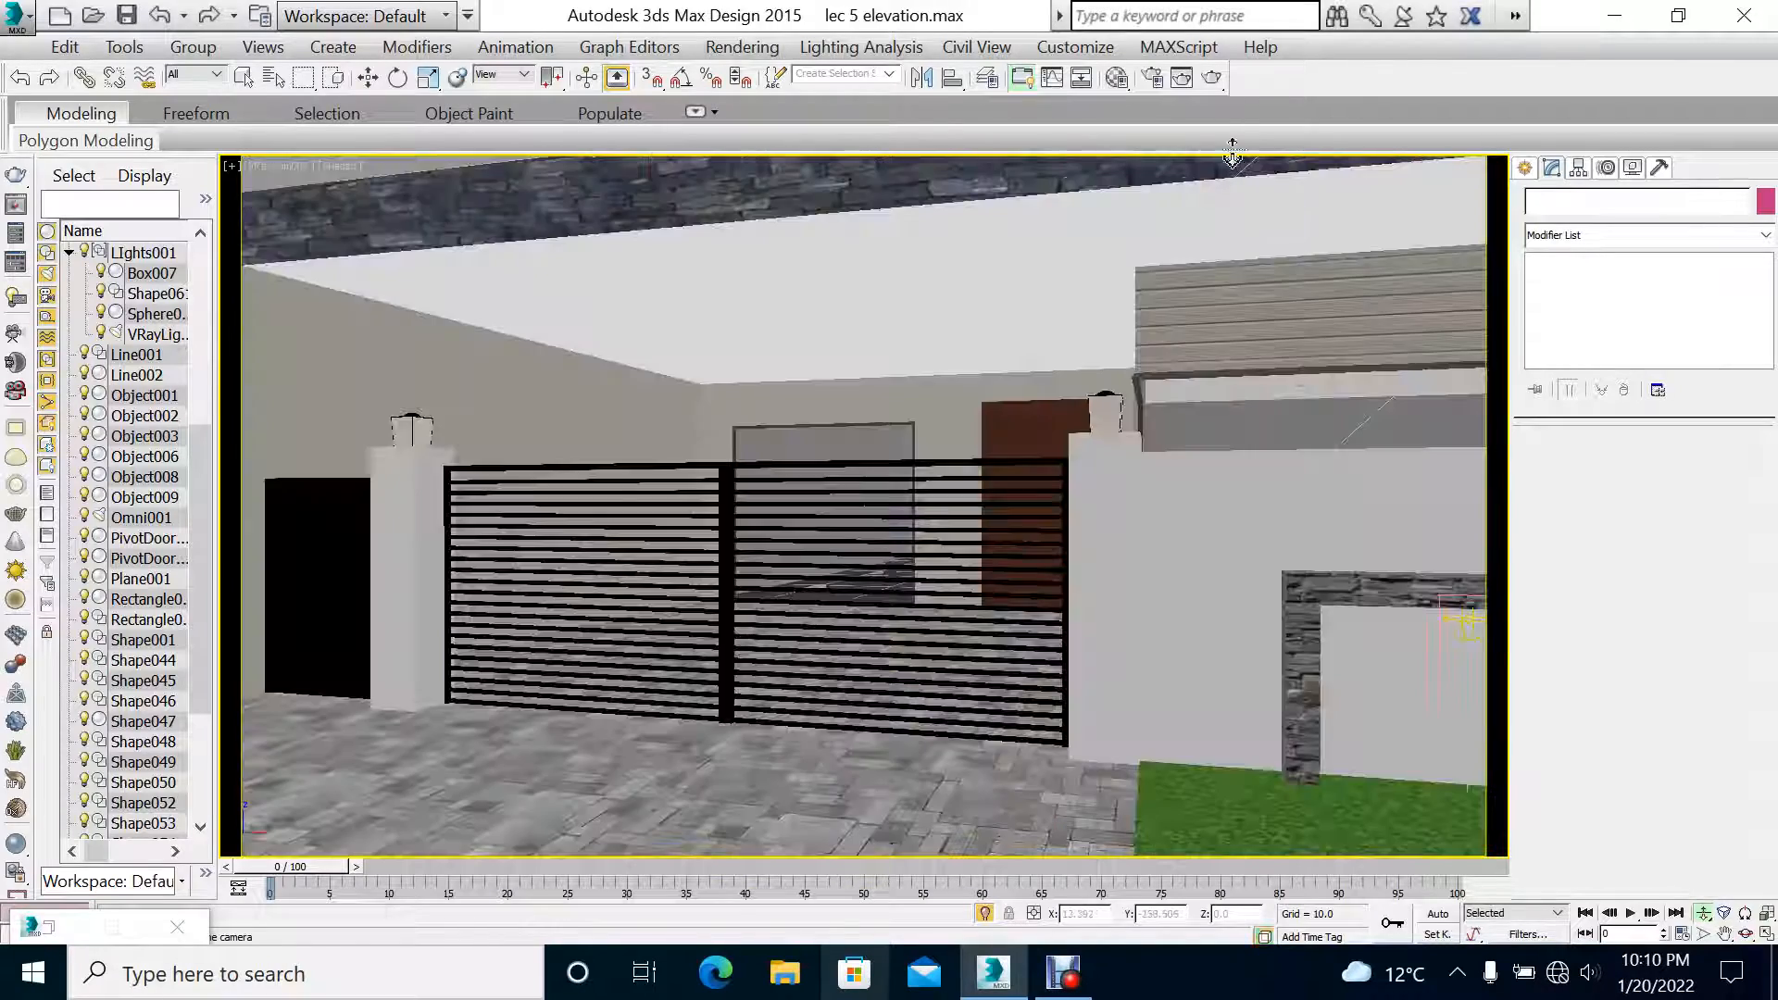
# Step: Test-render the gate view, examine the brightness of the pillar lamps up close, and close the frame buffer
pyautogui.click(1210, 78)
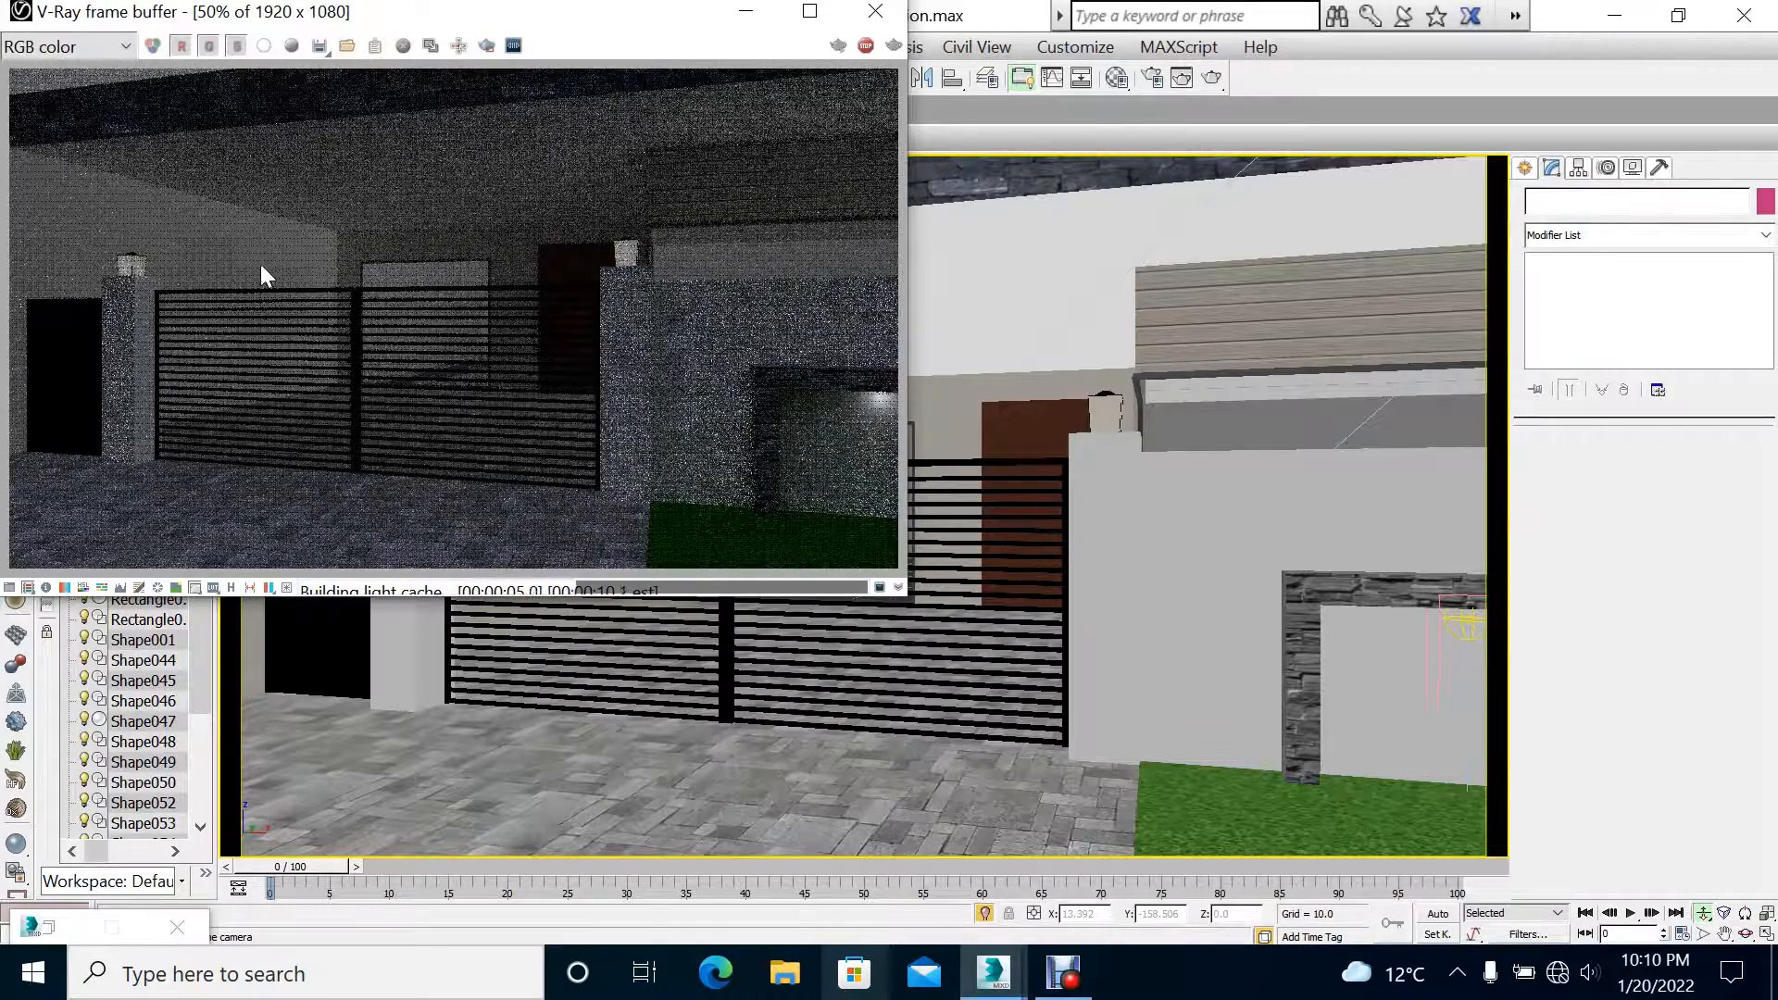
pyautogui.scroll(3, 113, 265)
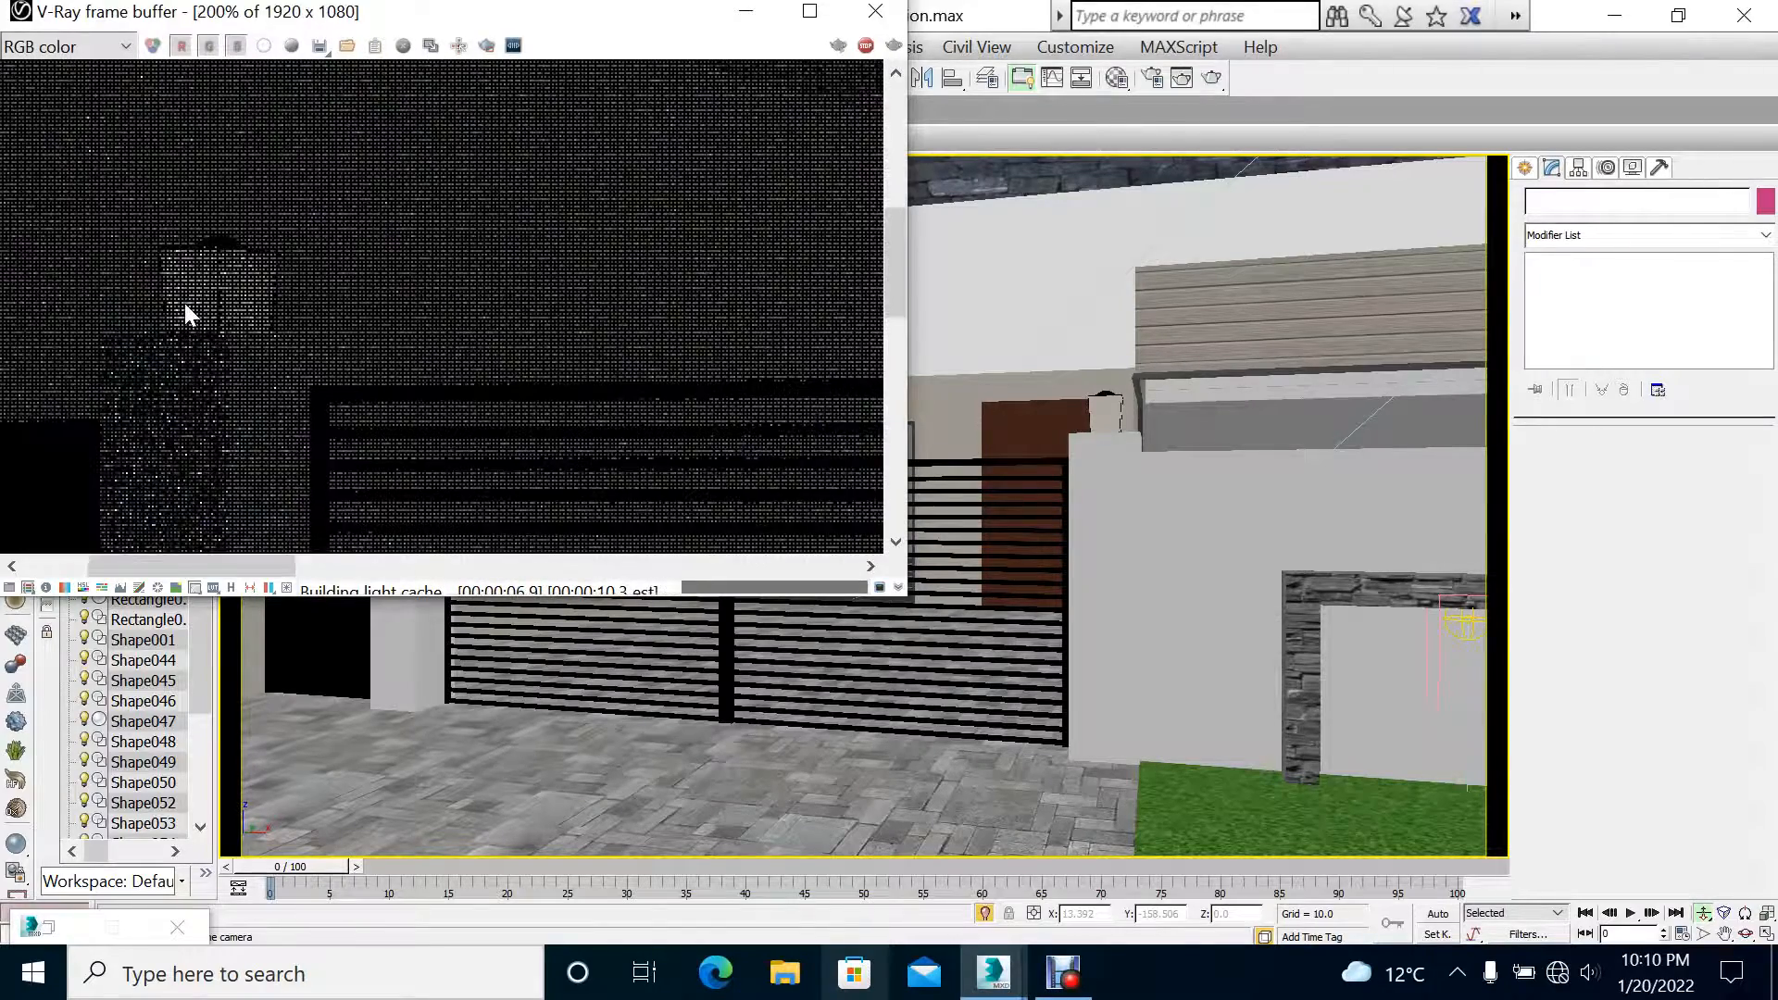
pyautogui.scroll(-1, 185, 296)
pyautogui.scroll(-2, 353, 376)
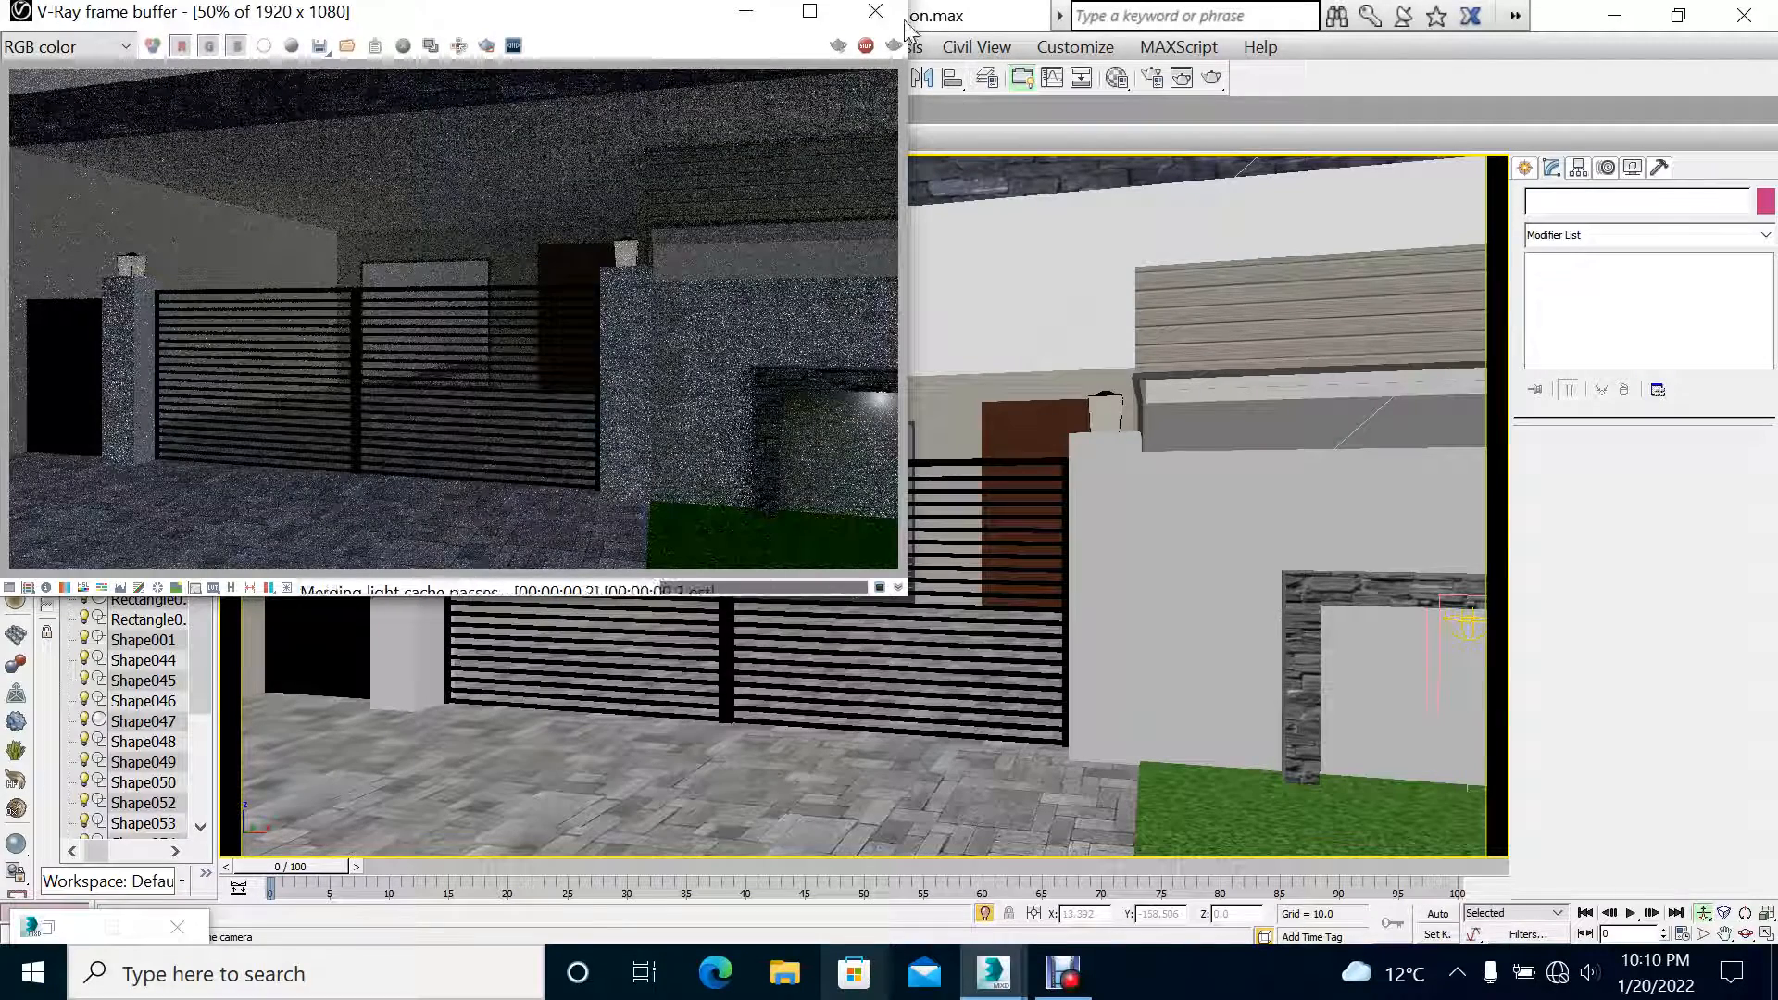
pyautogui.click(875, 11)
pyautogui.click(554, 119)
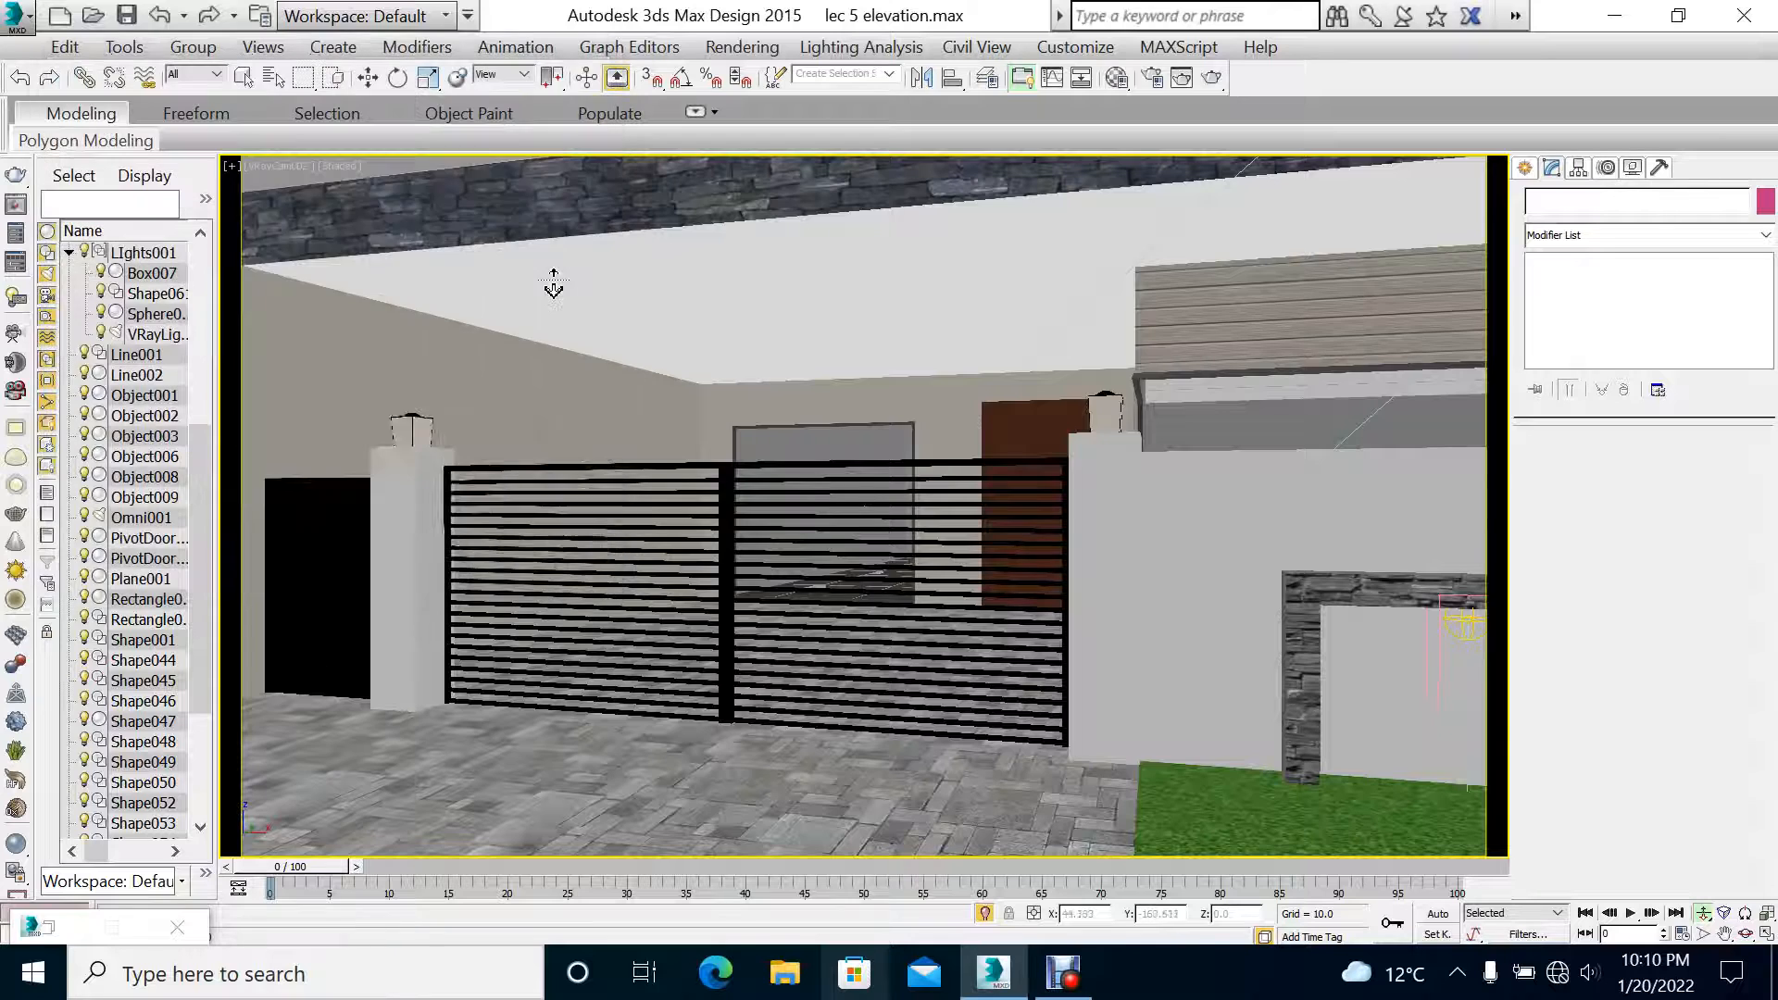
# Step: Select the copied lamp group on the second pillar in the Top view and open the group for editing
pyautogui.hotkey('alt', 'w')
pyautogui.click(459, 281)
pyautogui.hotkey('alt', 'w')
pyautogui.scroll(2, 1037, 663)
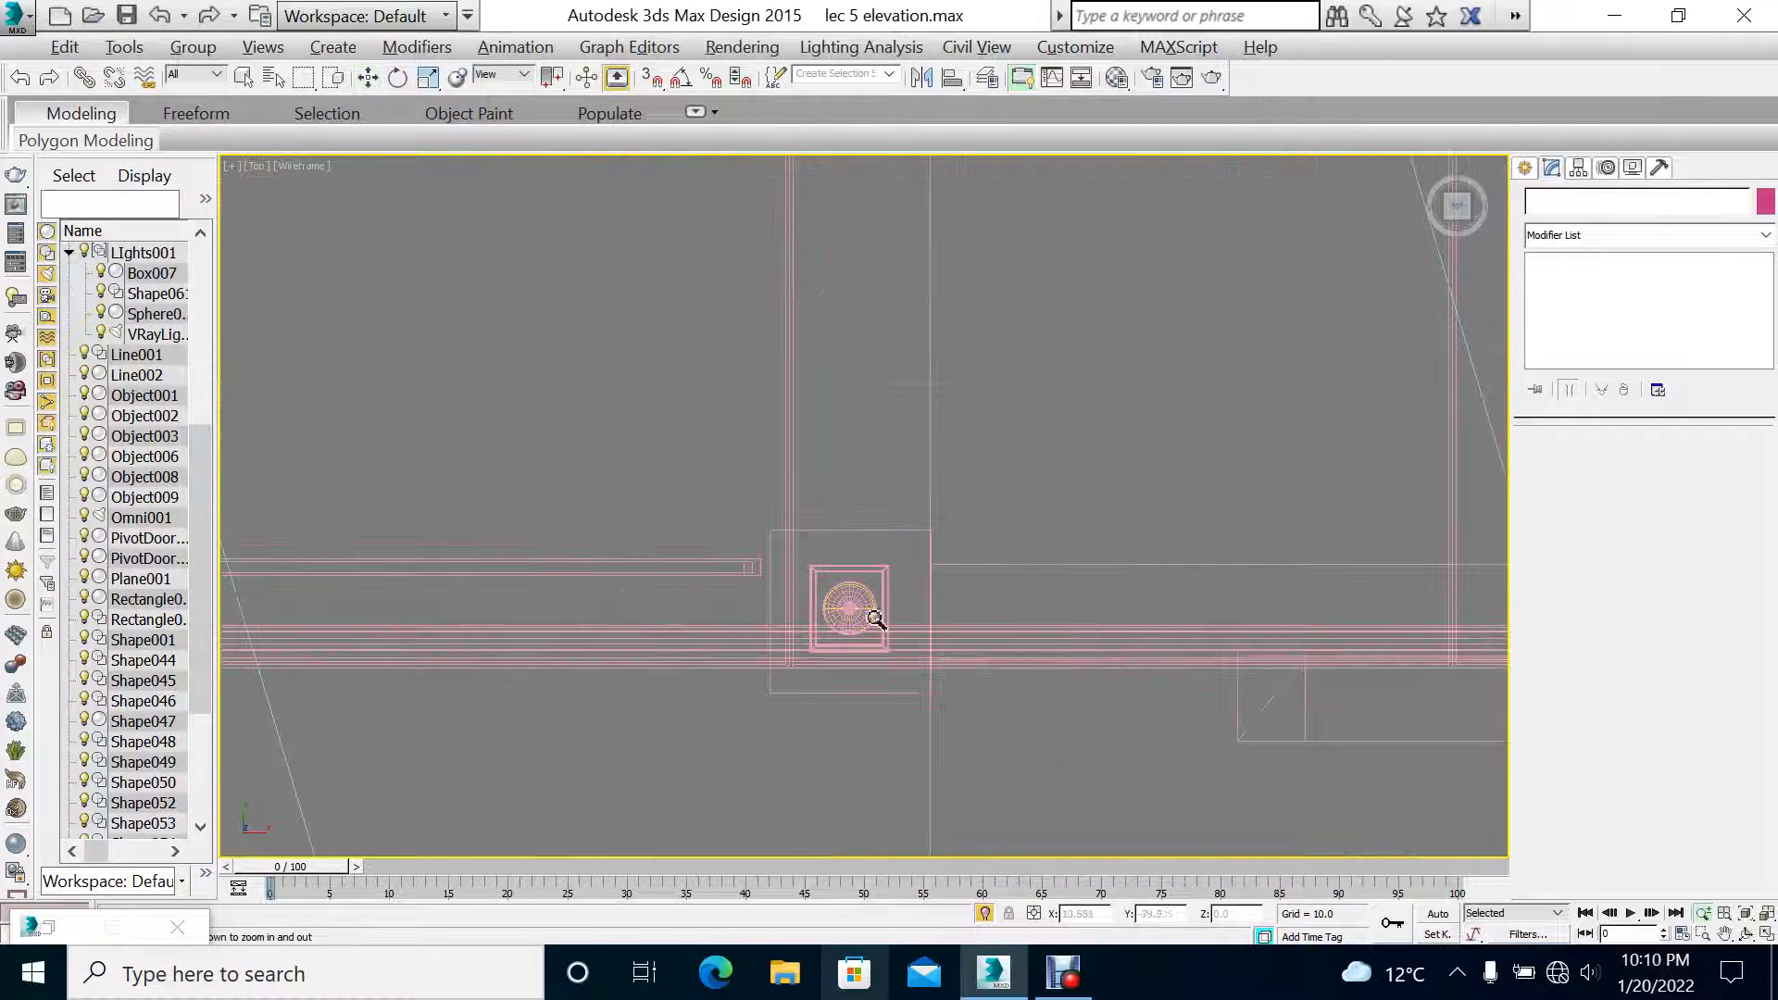
pyautogui.scroll(8, 850, 631)
pyautogui.click(865, 421)
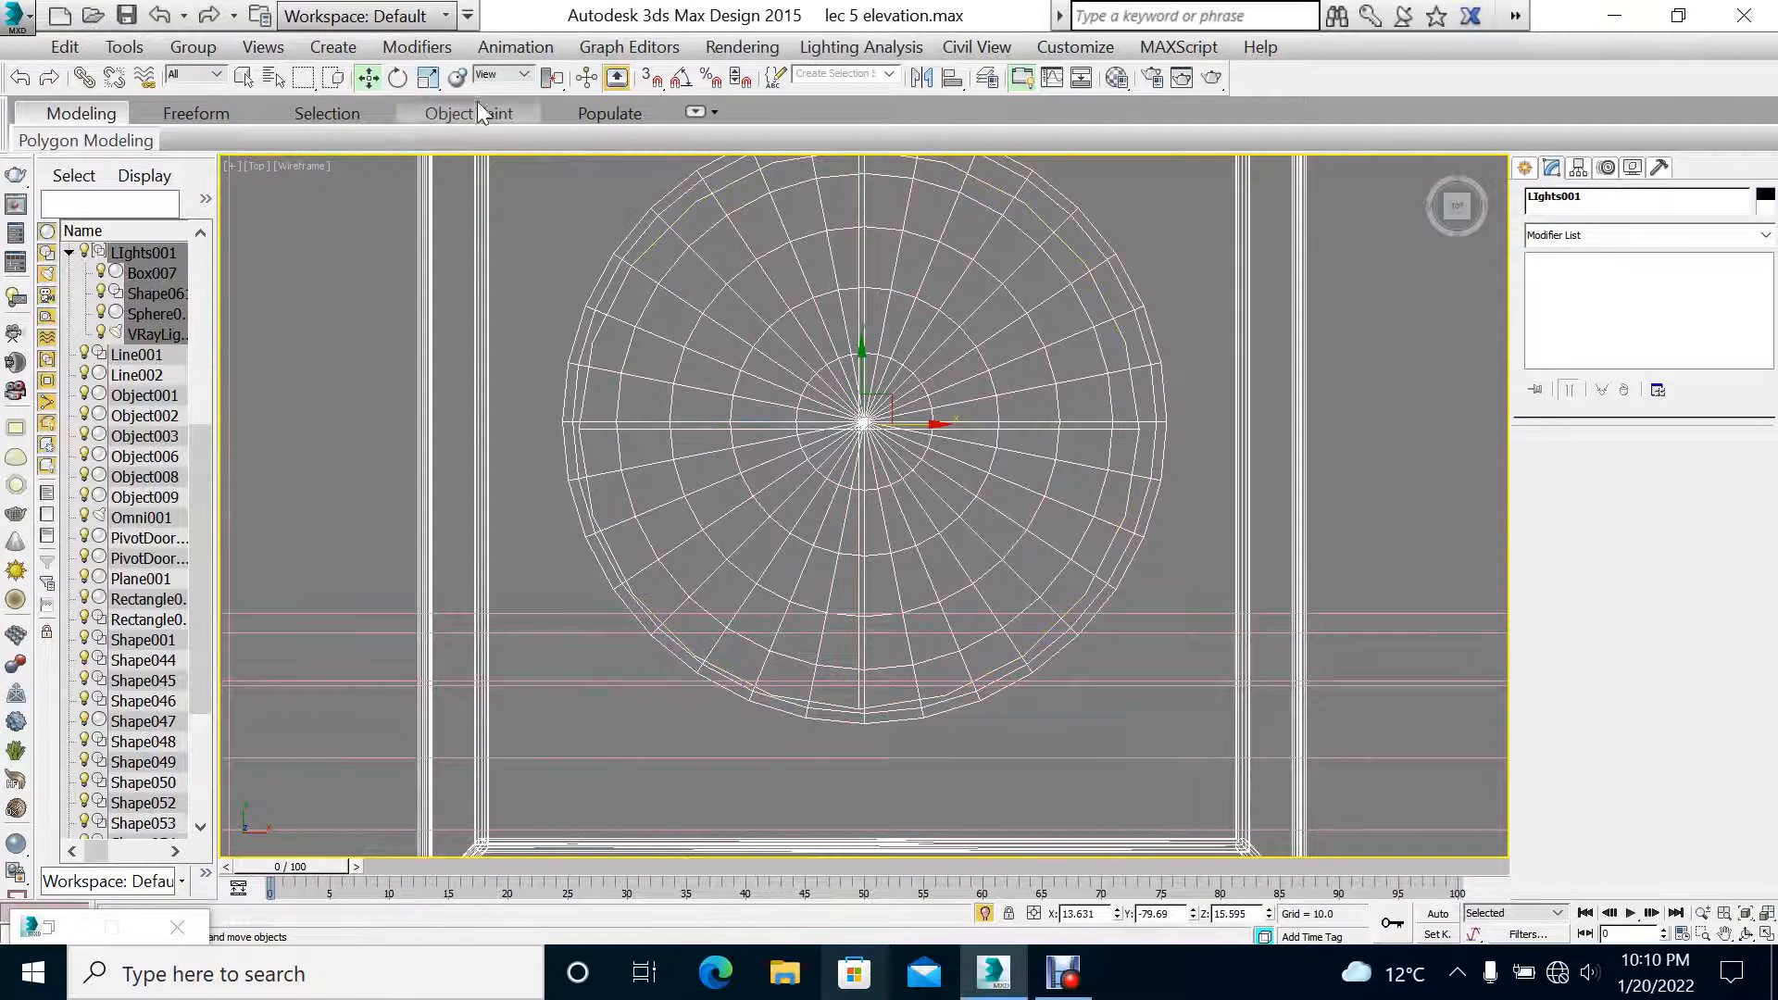
pyautogui.click(193, 46)
pyautogui.click(226, 137)
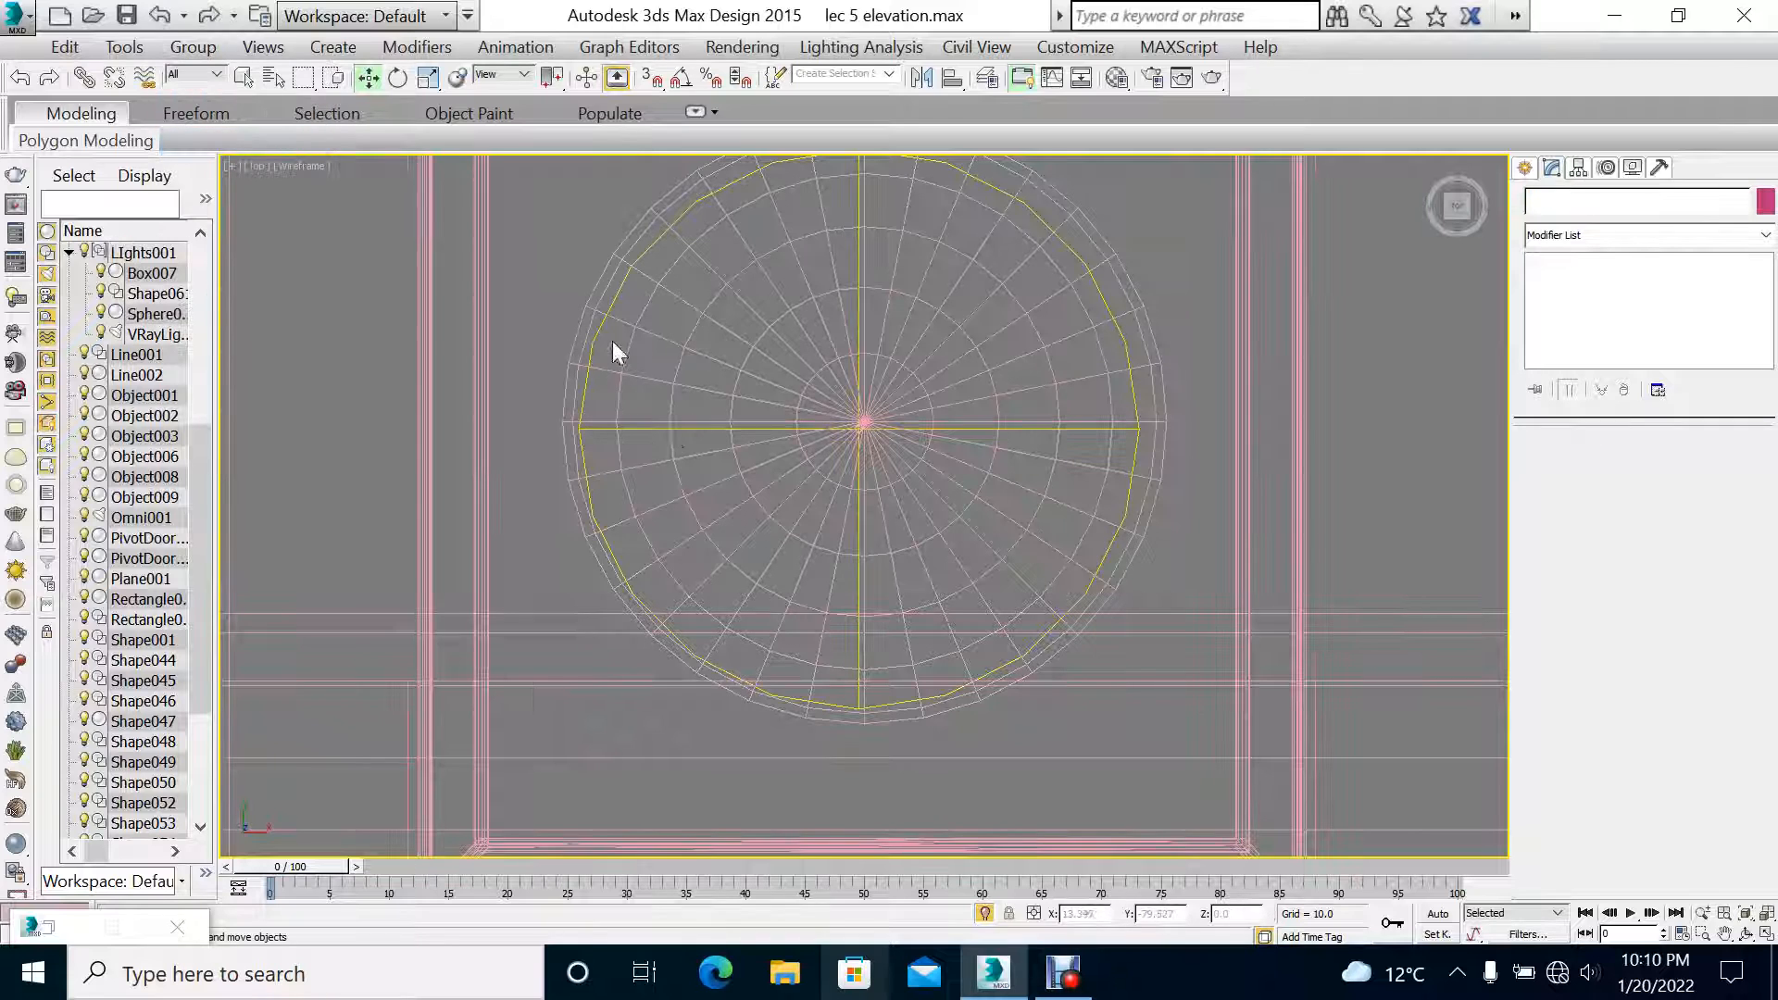
# Step: Select the sphere light inside the opened lamp group and set its multiplier to 85
pyautogui.click(616, 286)
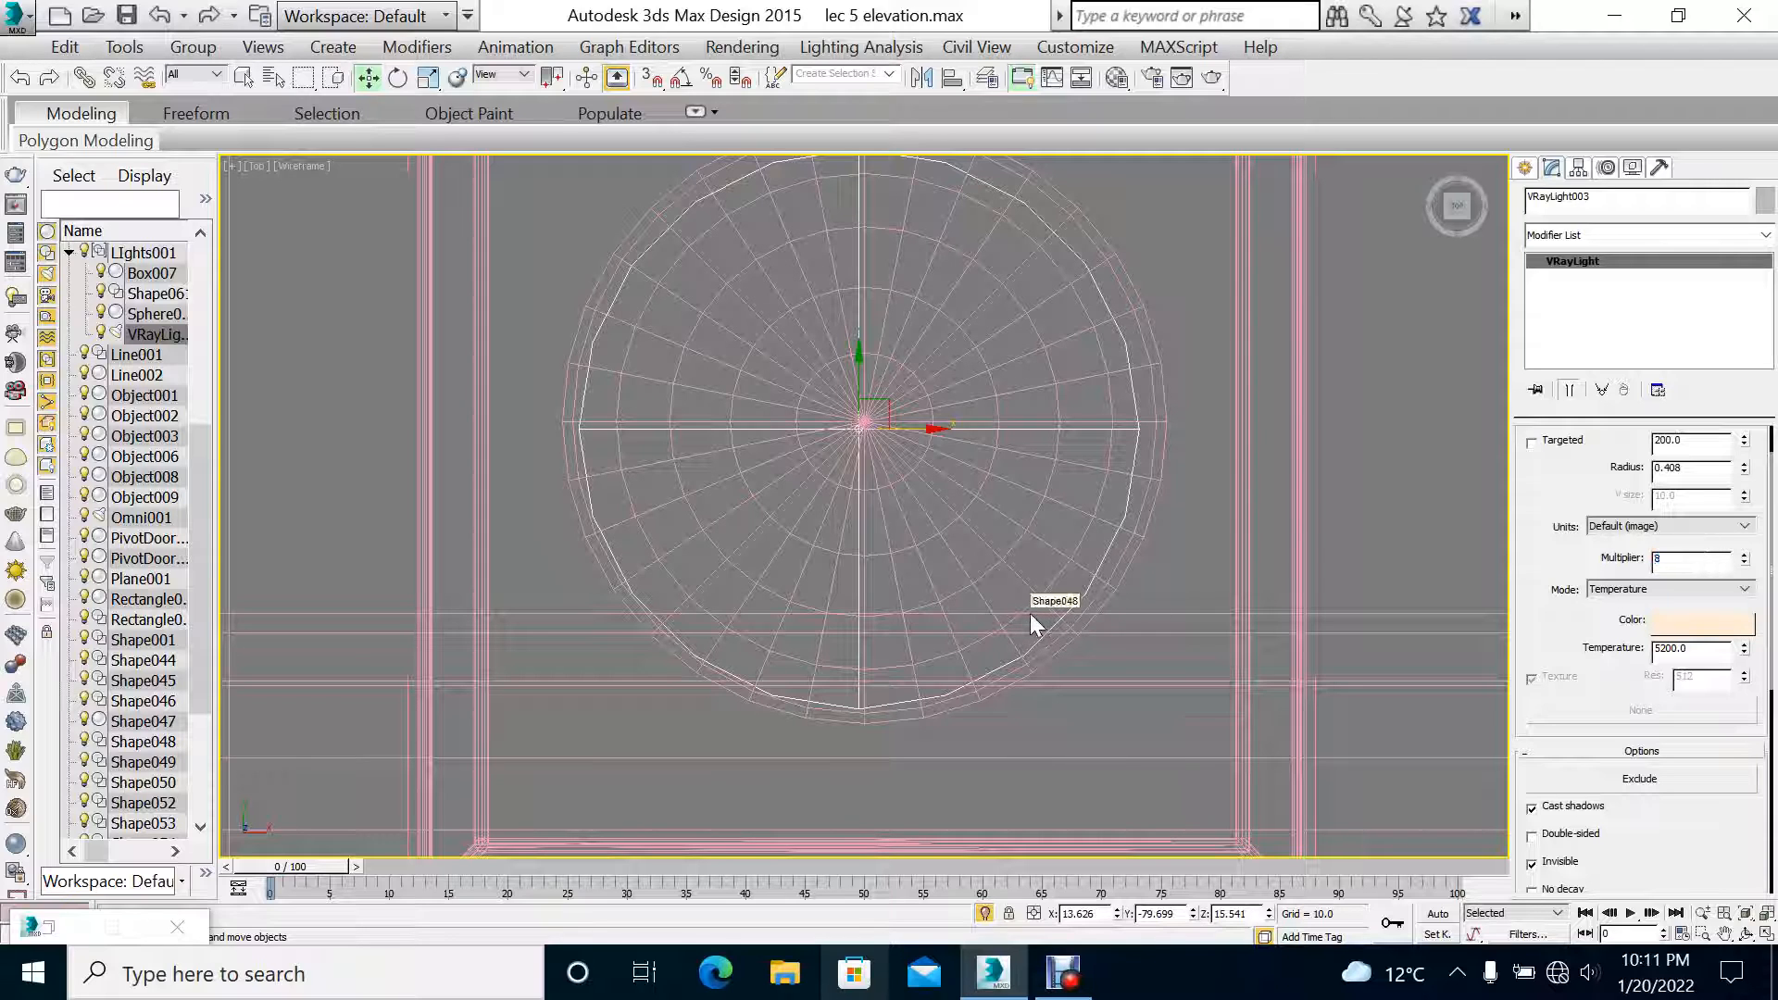
pyautogui.write('35')
pyautogui.press('Return')
# Step: Return to the shaded VRayCam002 view, test-render it again to examine the lamps' glow, and close the frame buffer
pyautogui.hotkey('alt', 'w')
pyautogui.rightClick(1037, 751)
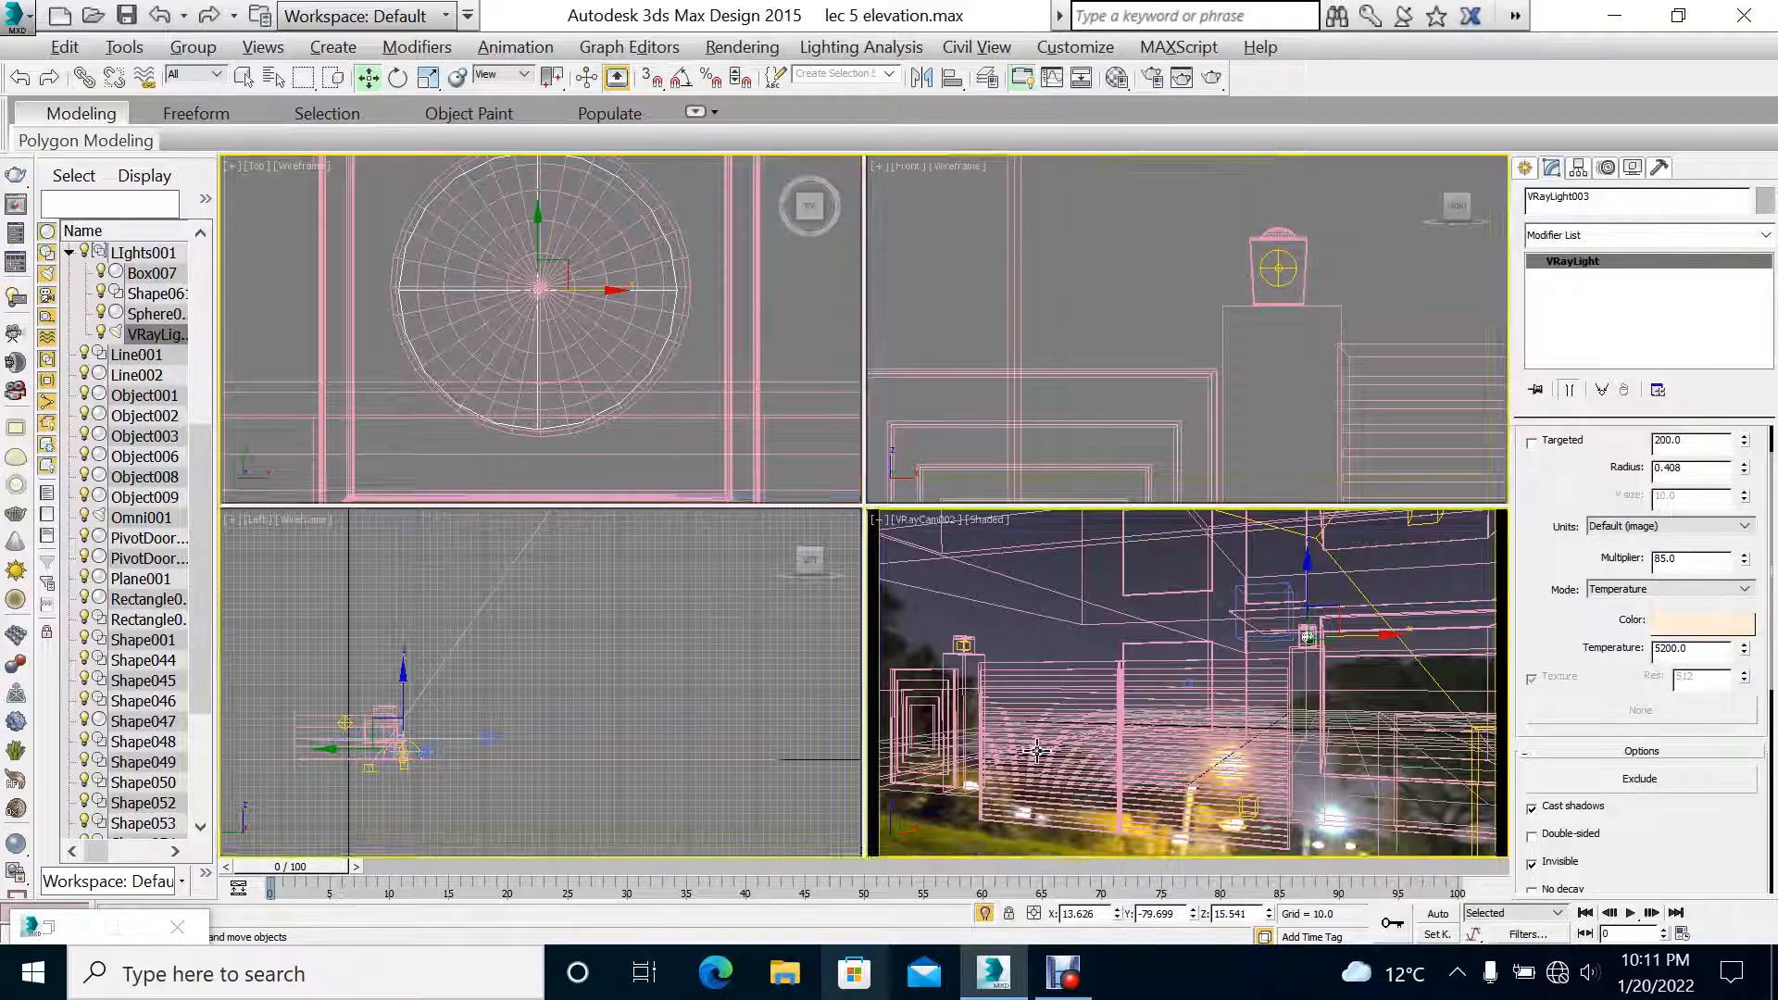
pyautogui.hotkey('alt', 'w')
pyautogui.press('F3')
pyautogui.moveTo(1634, 674)
pyautogui.mouseDown()
pyautogui.moveTo(1642, 203)
pyautogui.moveTo(1764, 880)
pyautogui.mouseUp()
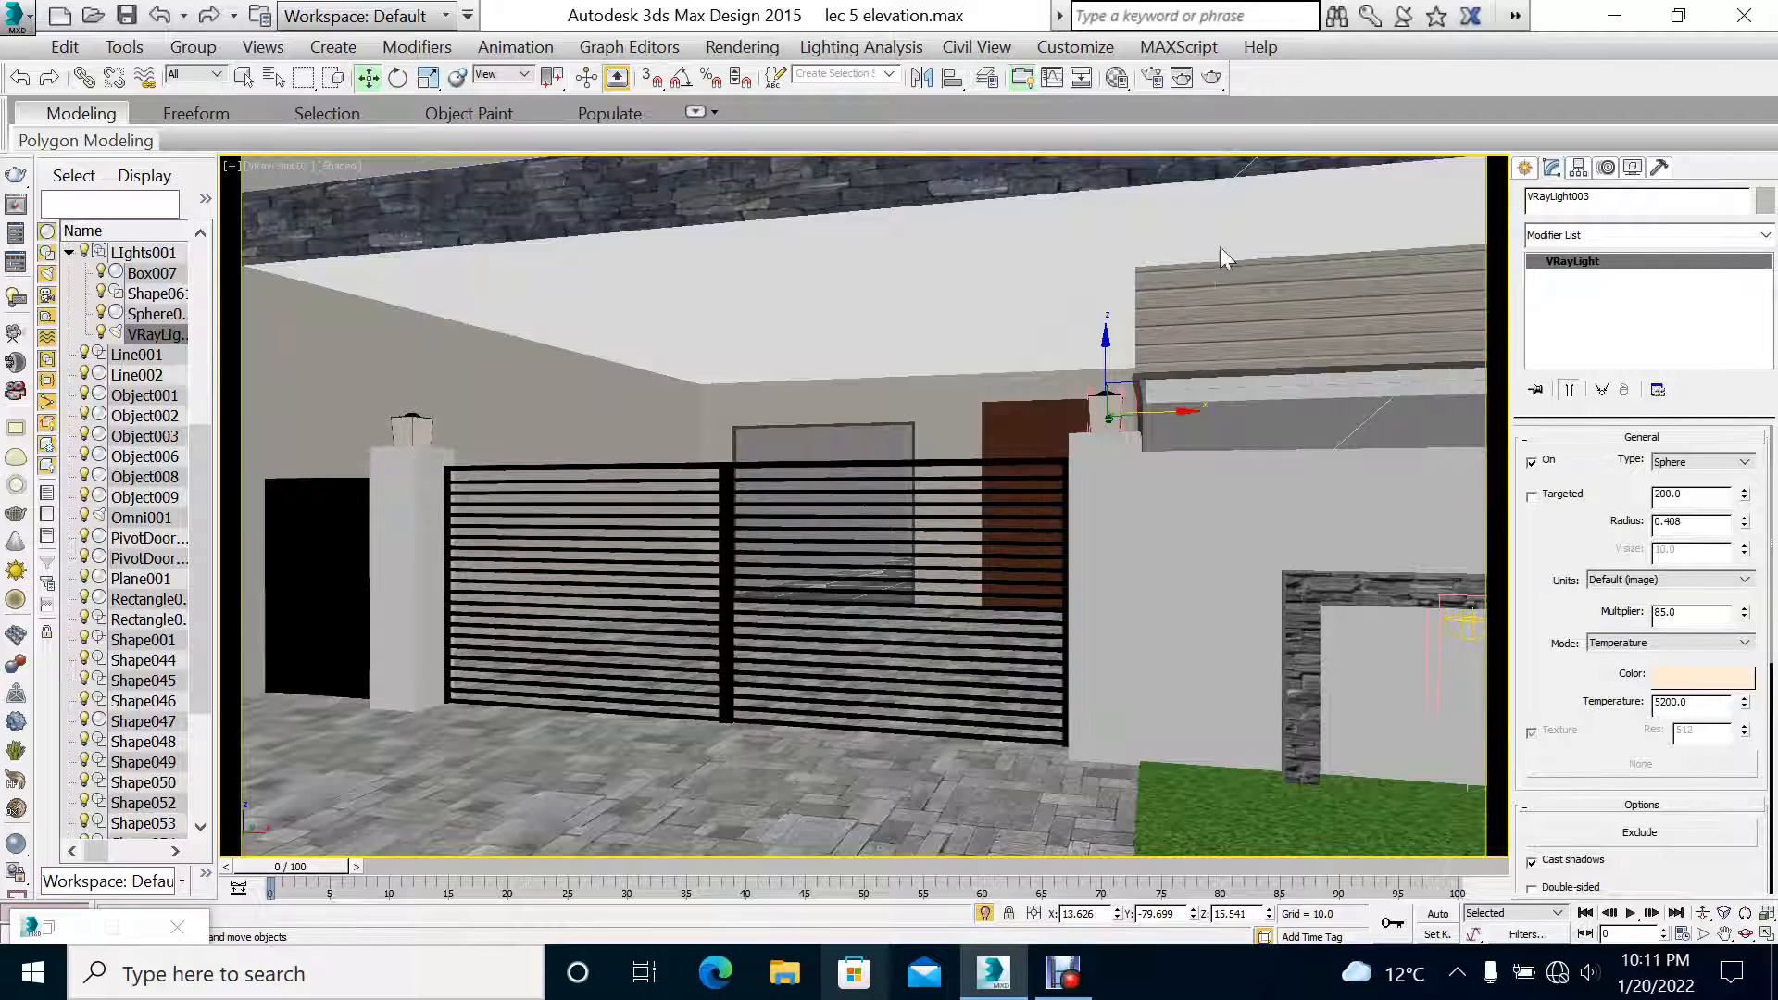
pyautogui.click(1210, 87)
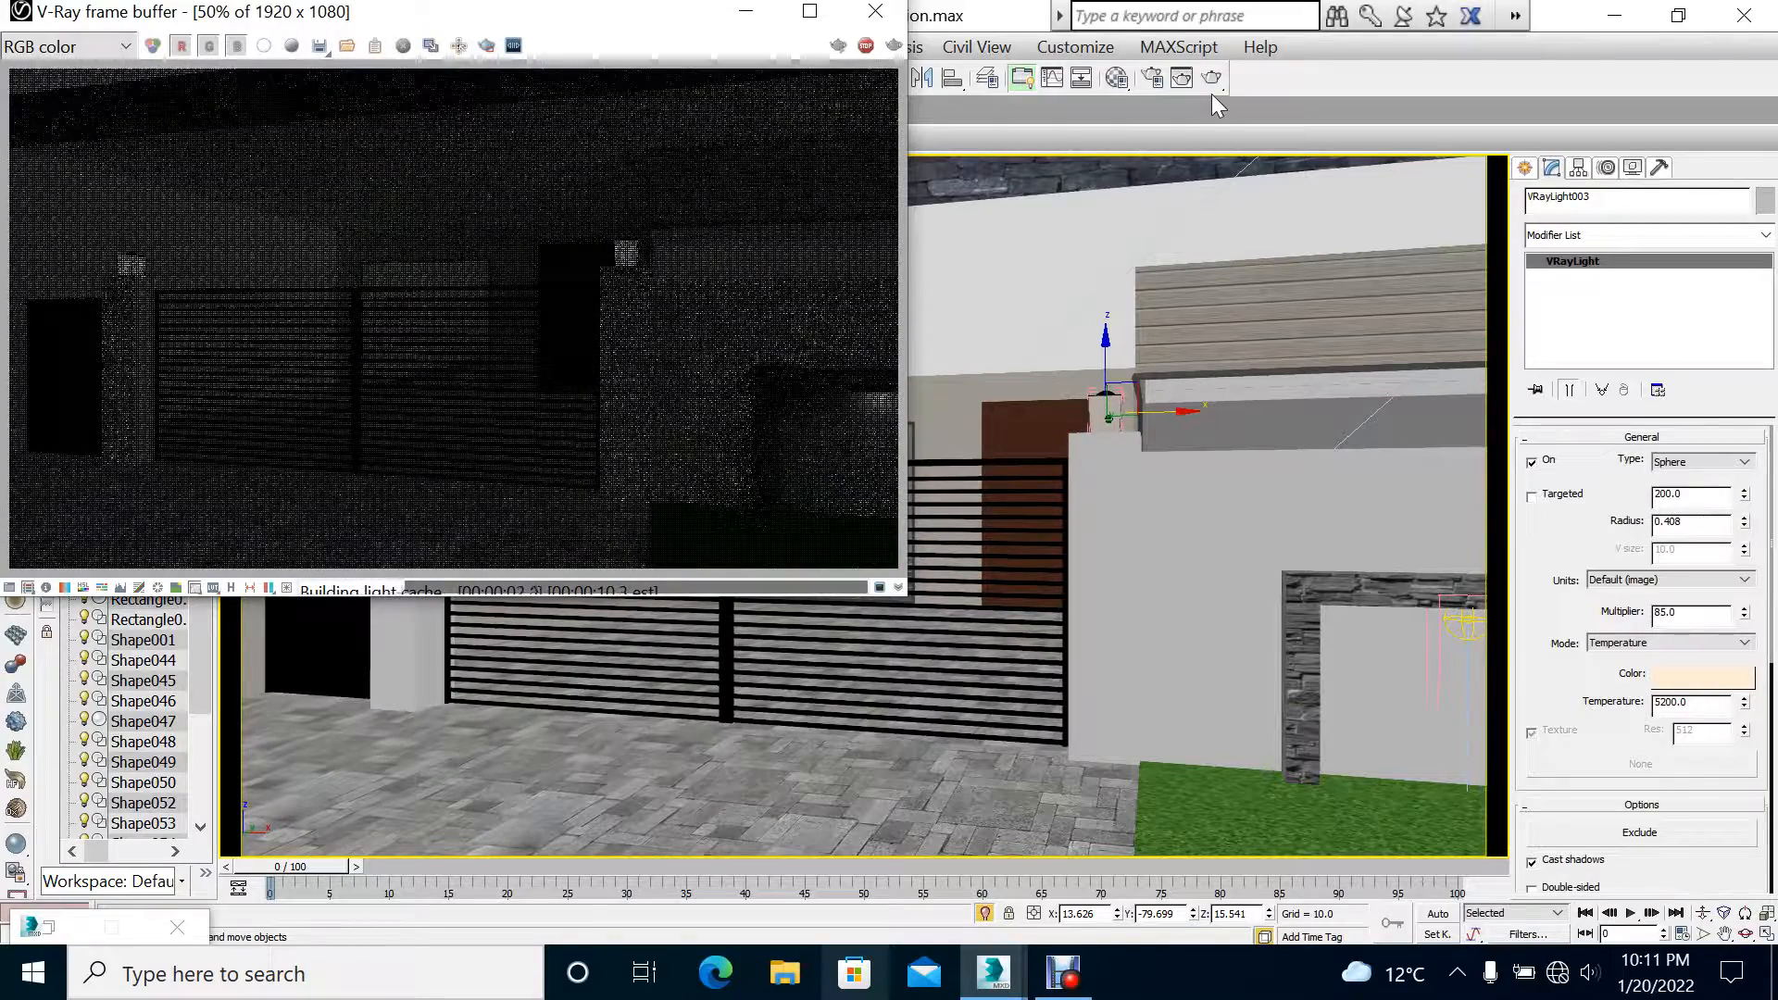
pyautogui.scroll(3, 135, 270)
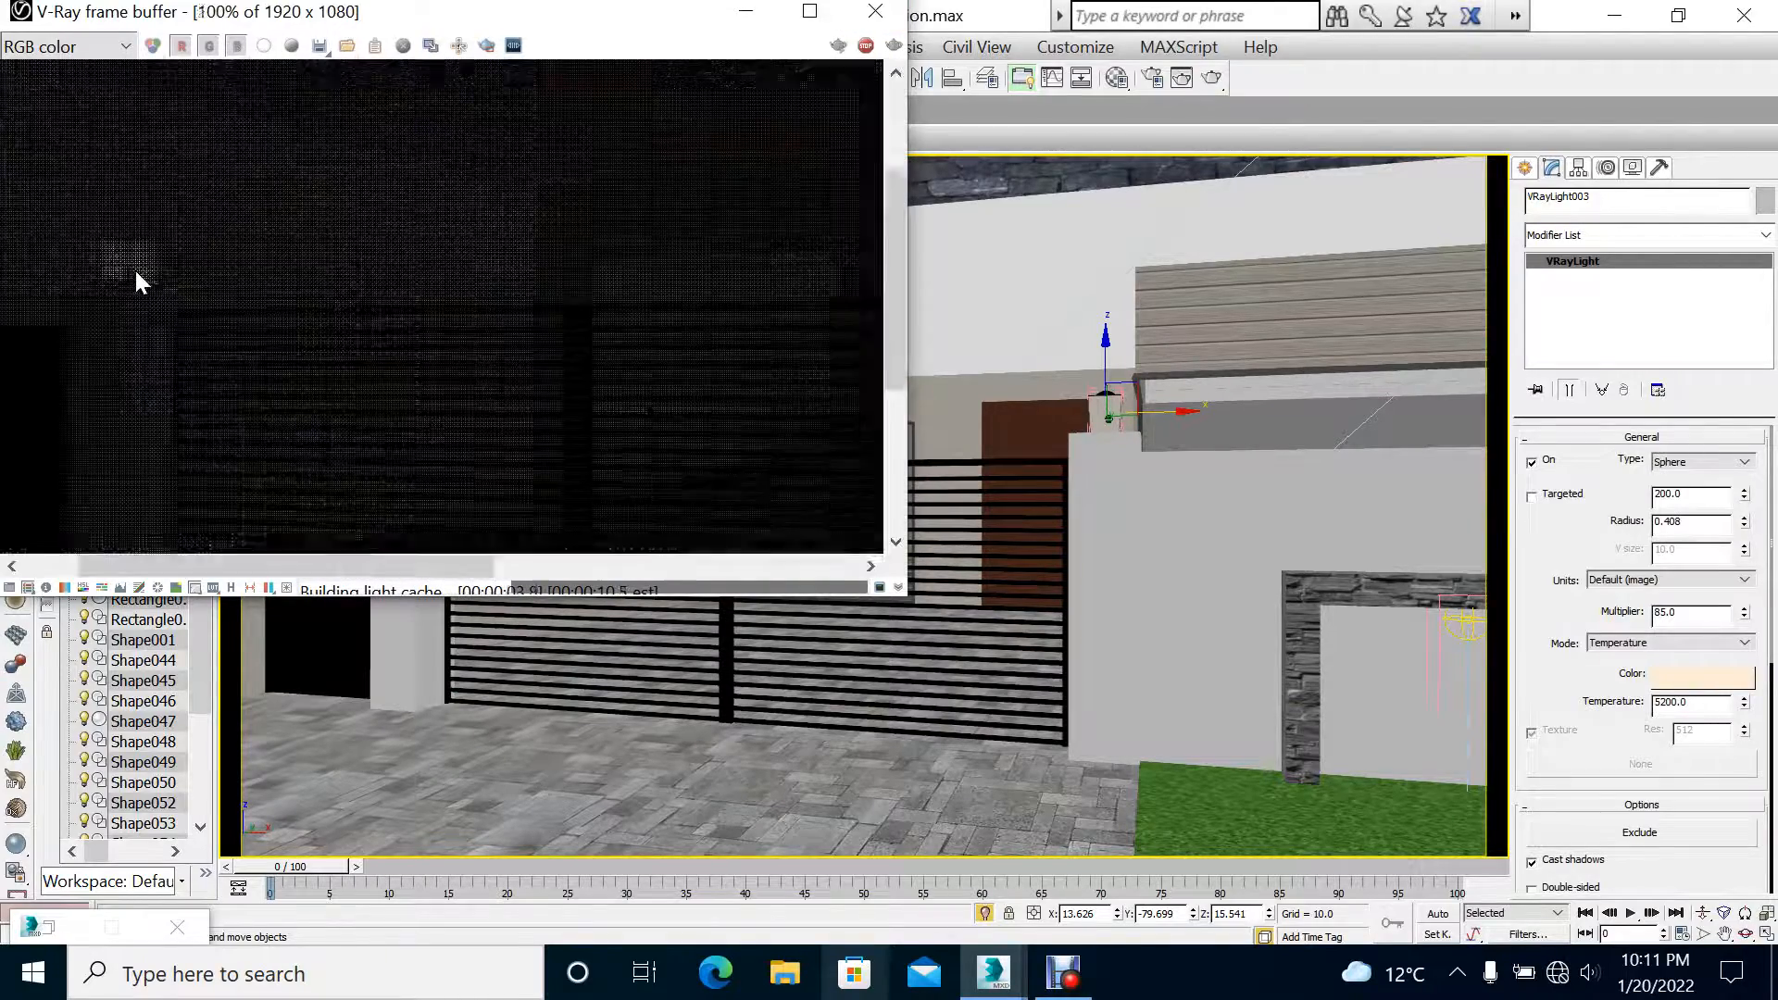
pyautogui.scroll(-2, 135, 270)
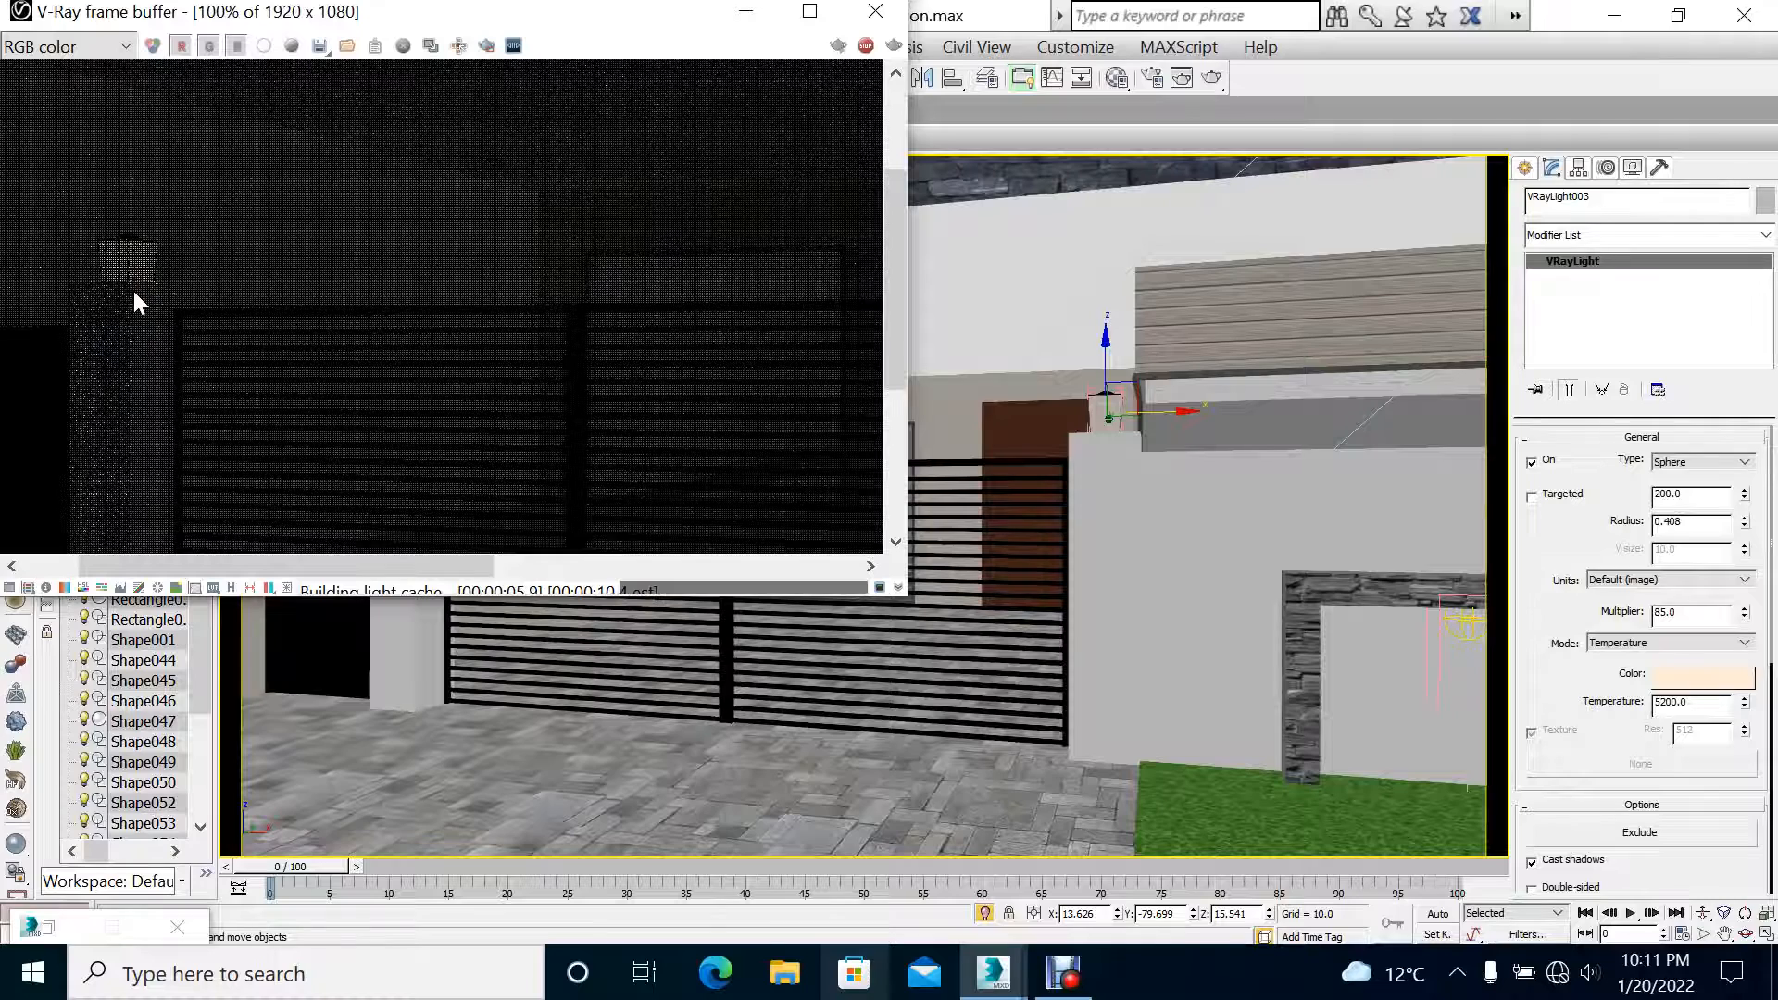
pyautogui.scroll(-2, 134, 293)
pyautogui.scroll(1, 134, 294)
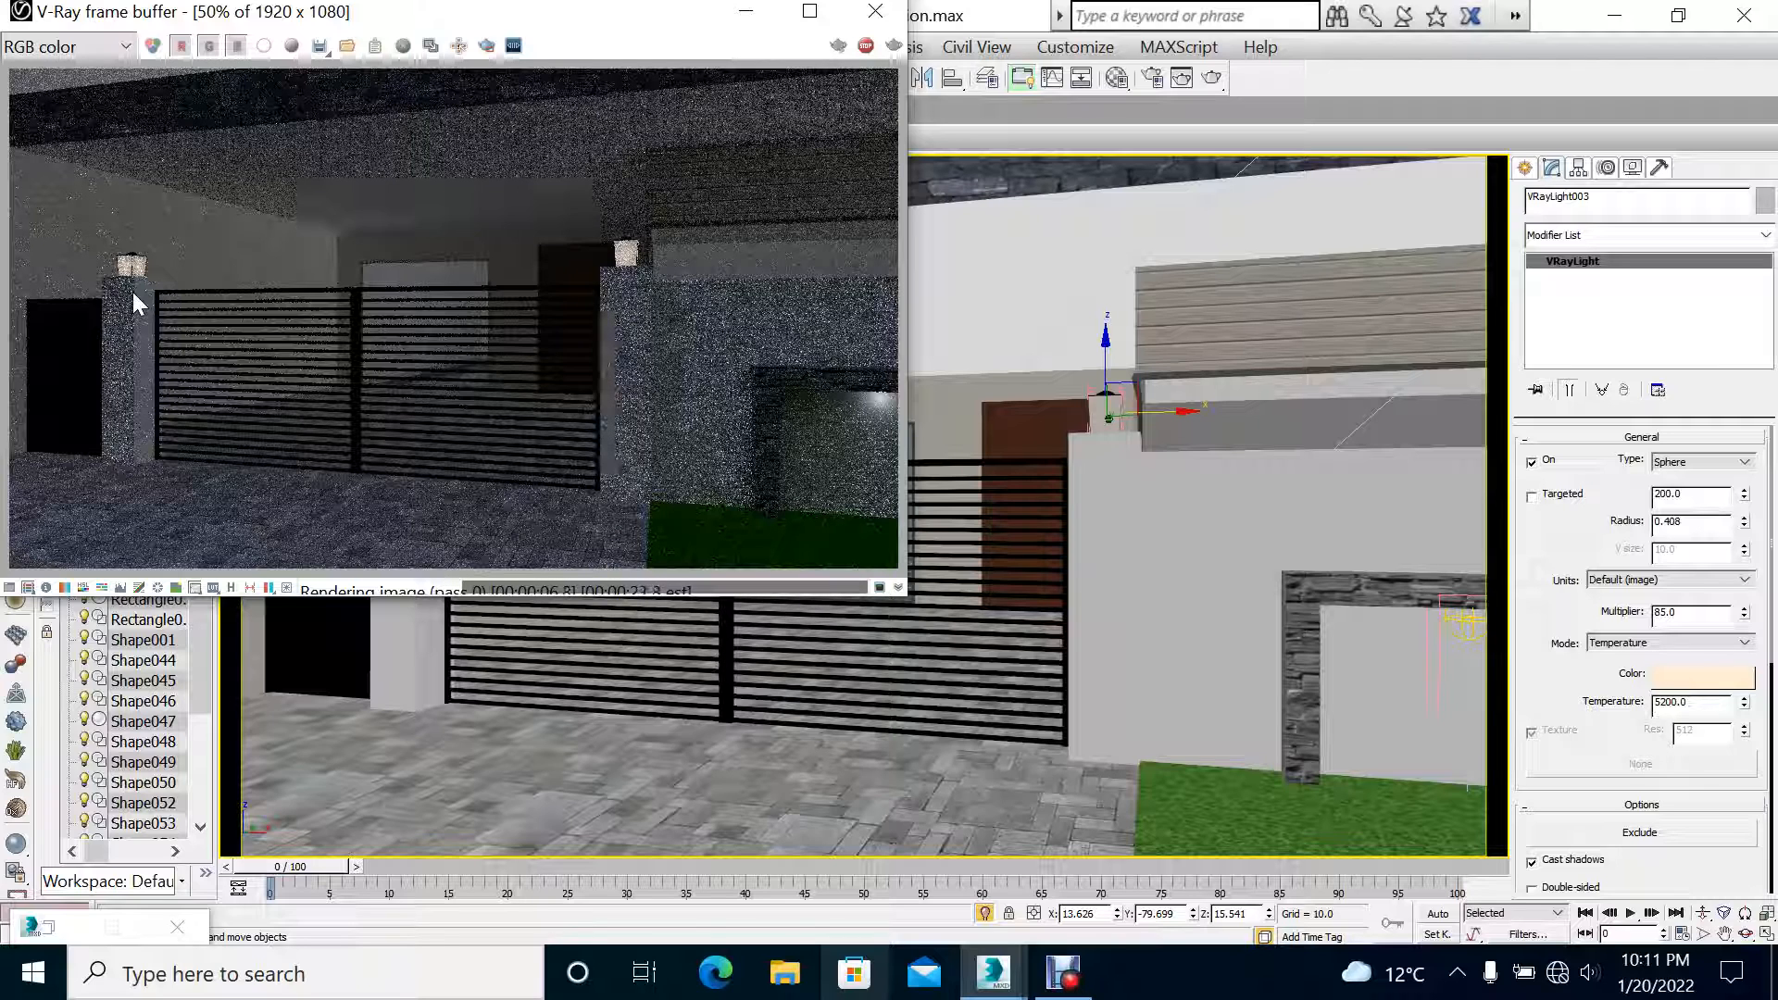
pyautogui.click(872, 28)
pyautogui.click(552, 117)
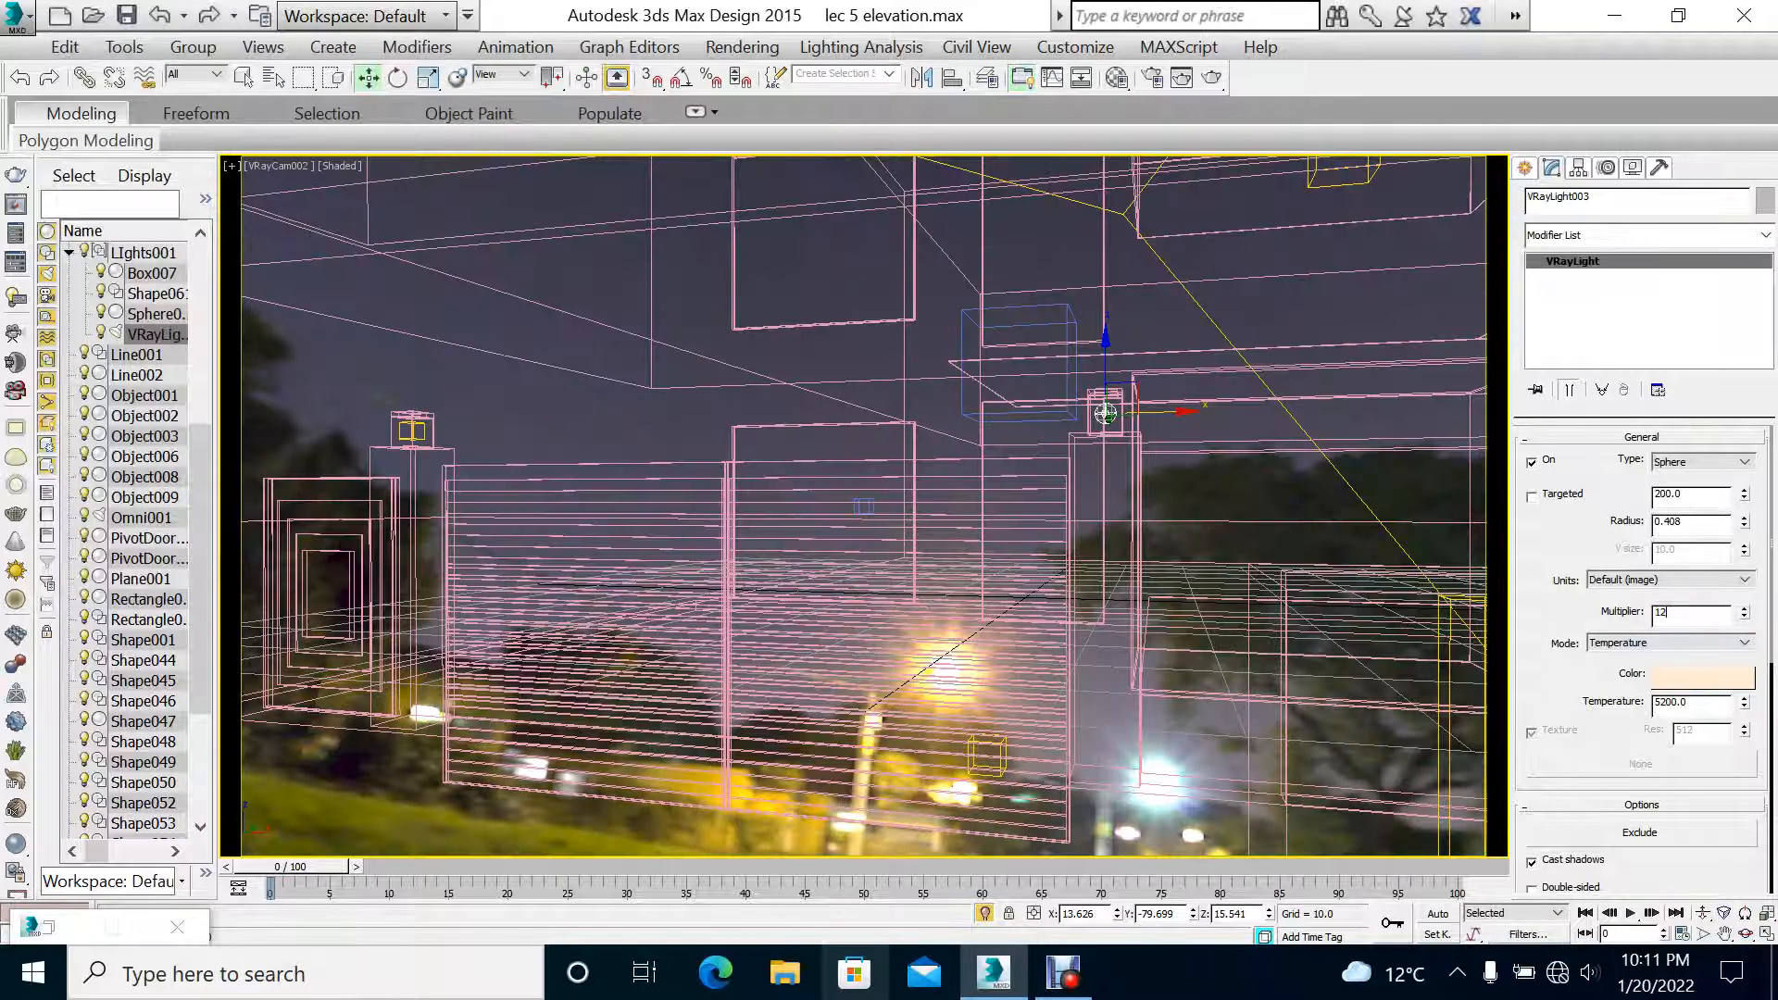
# Step: Set the pillar lamp sphere light's multiplier to 120 and test-render the VRayCam002 view
pyautogui.write('0')
pyautogui.press('Return')
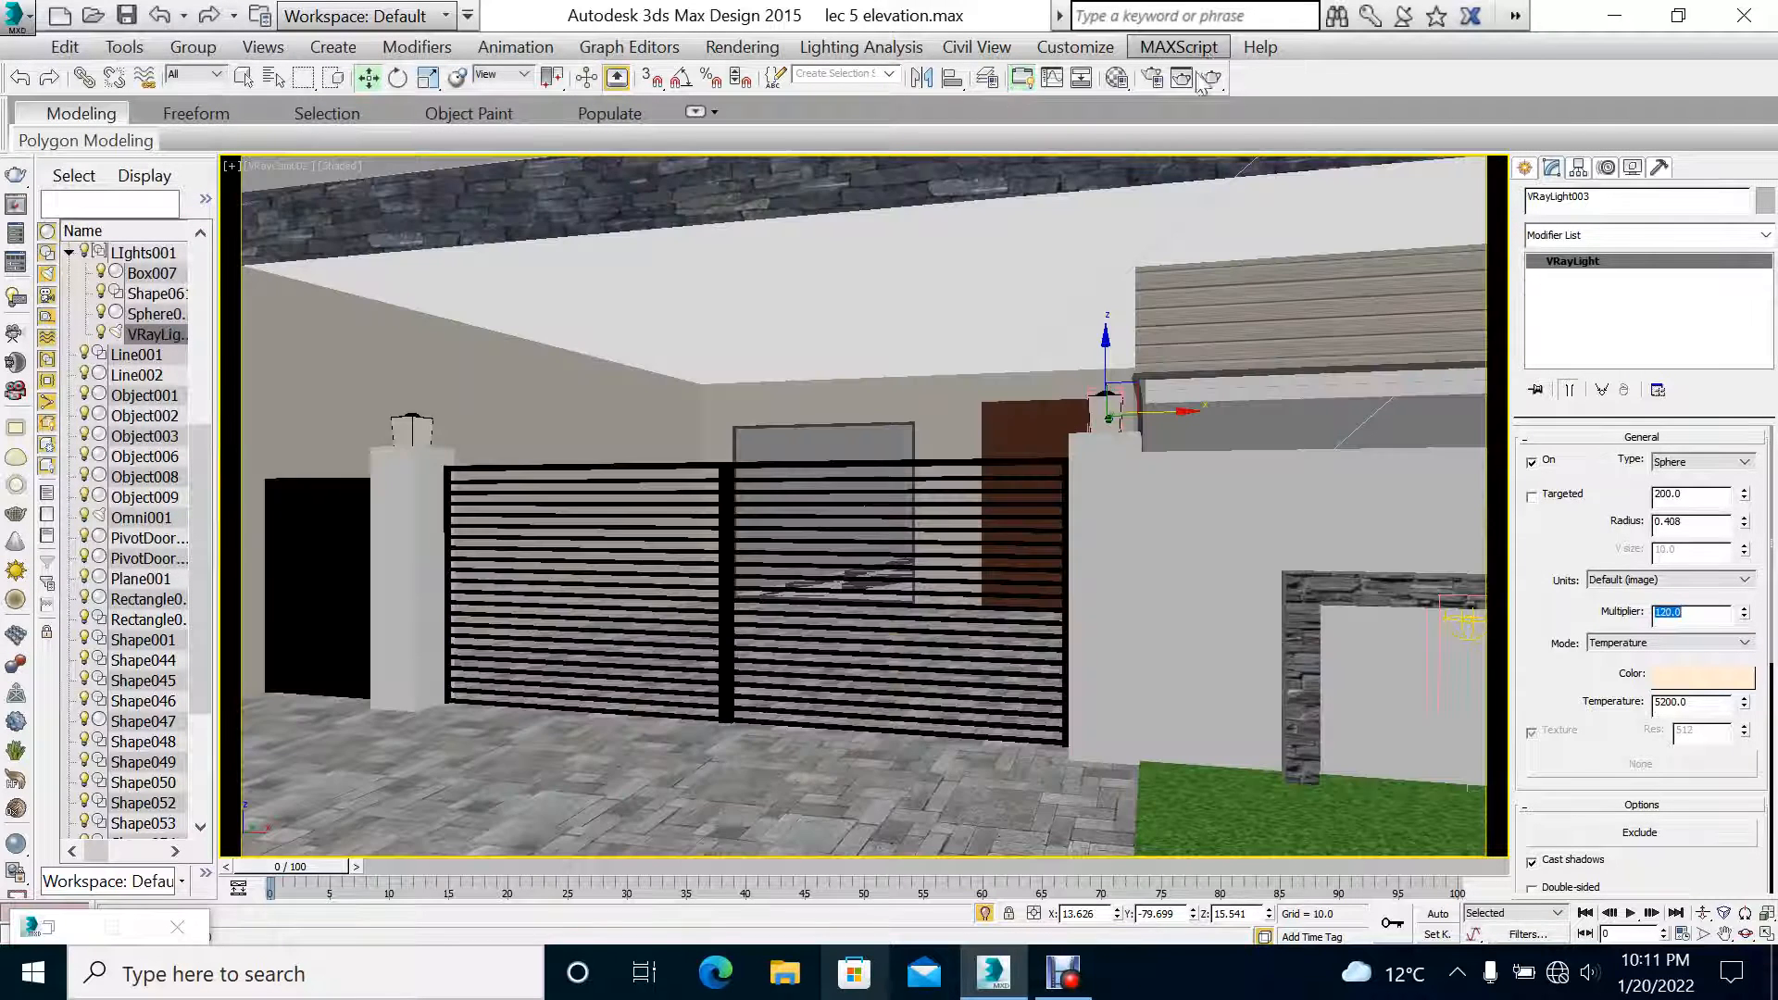
pyautogui.click(1180, 80)
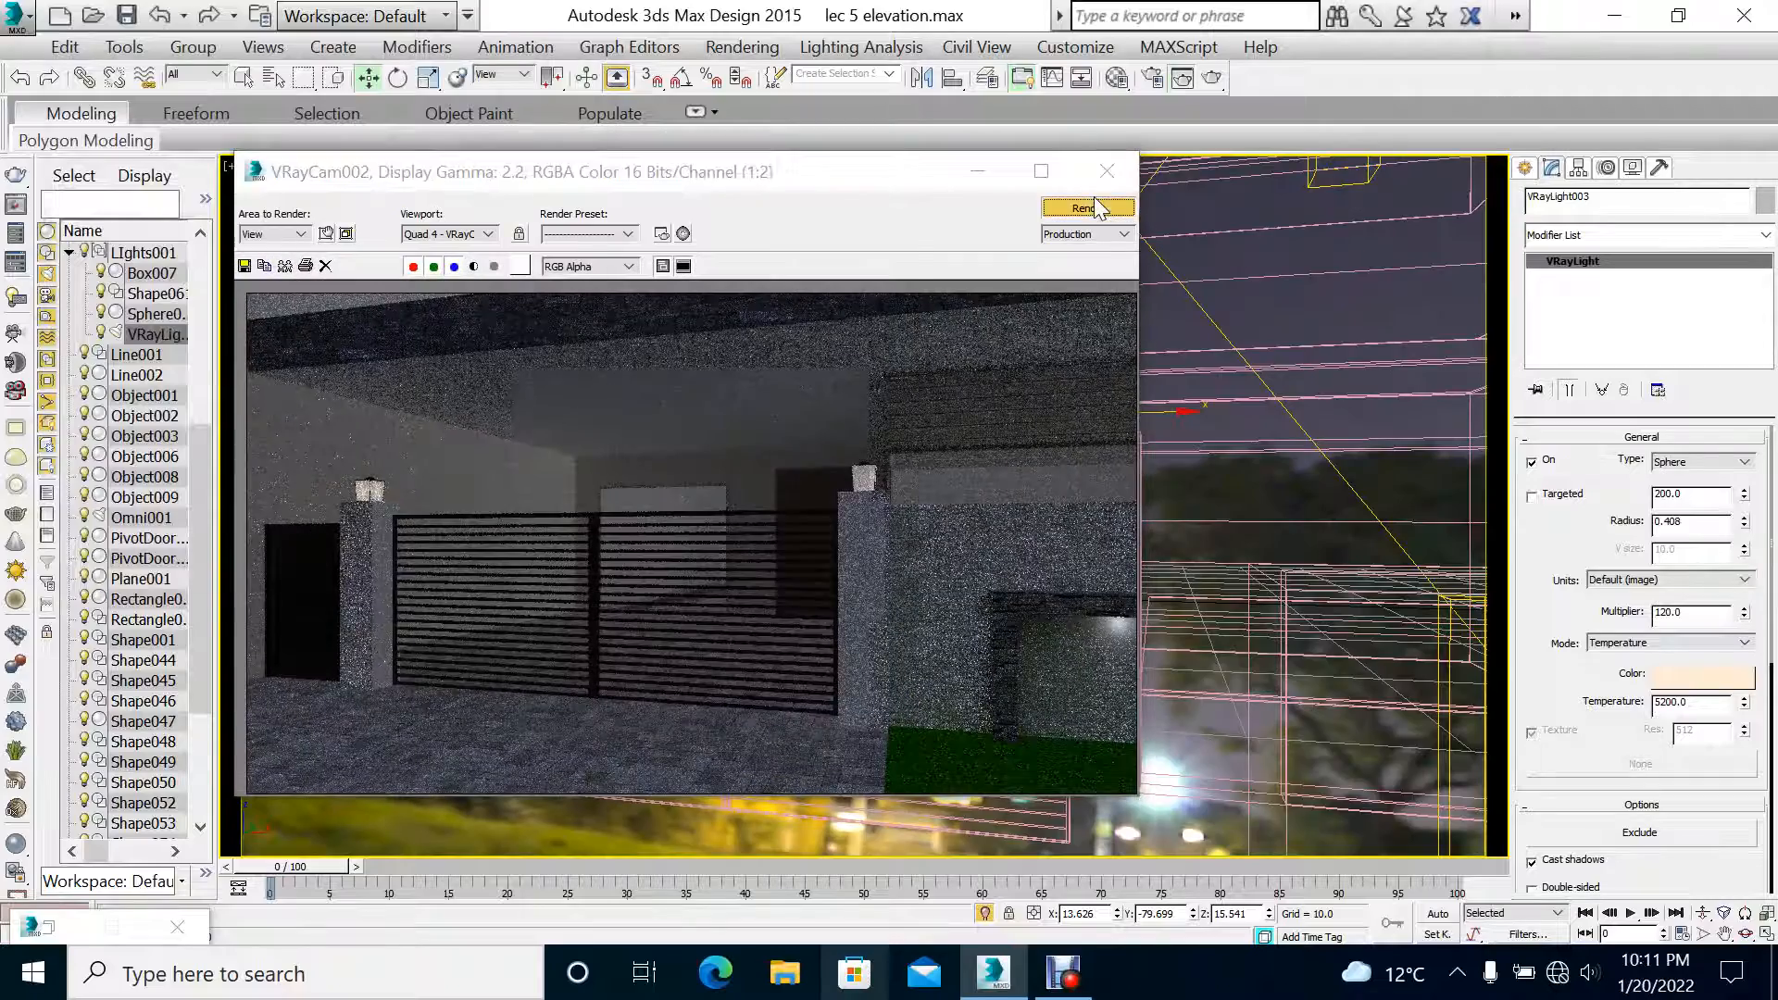
pyautogui.click(1106, 172)
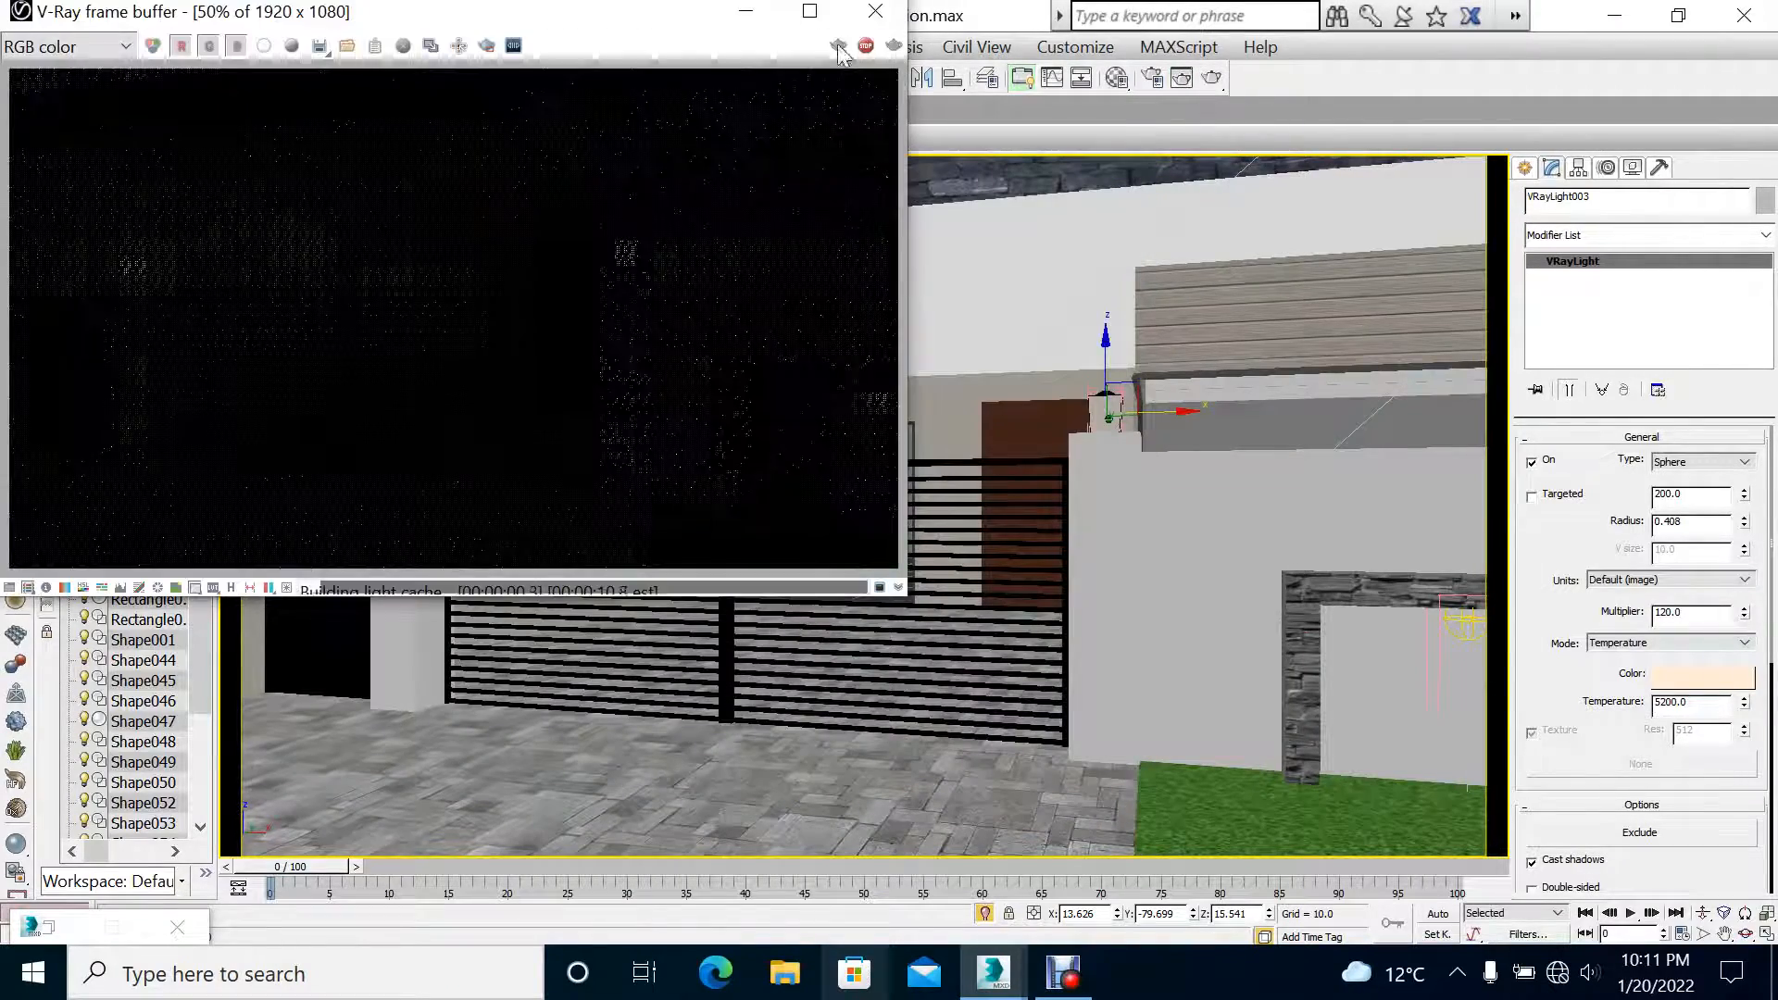
pyautogui.click(870, 23)
pyautogui.click(564, 125)
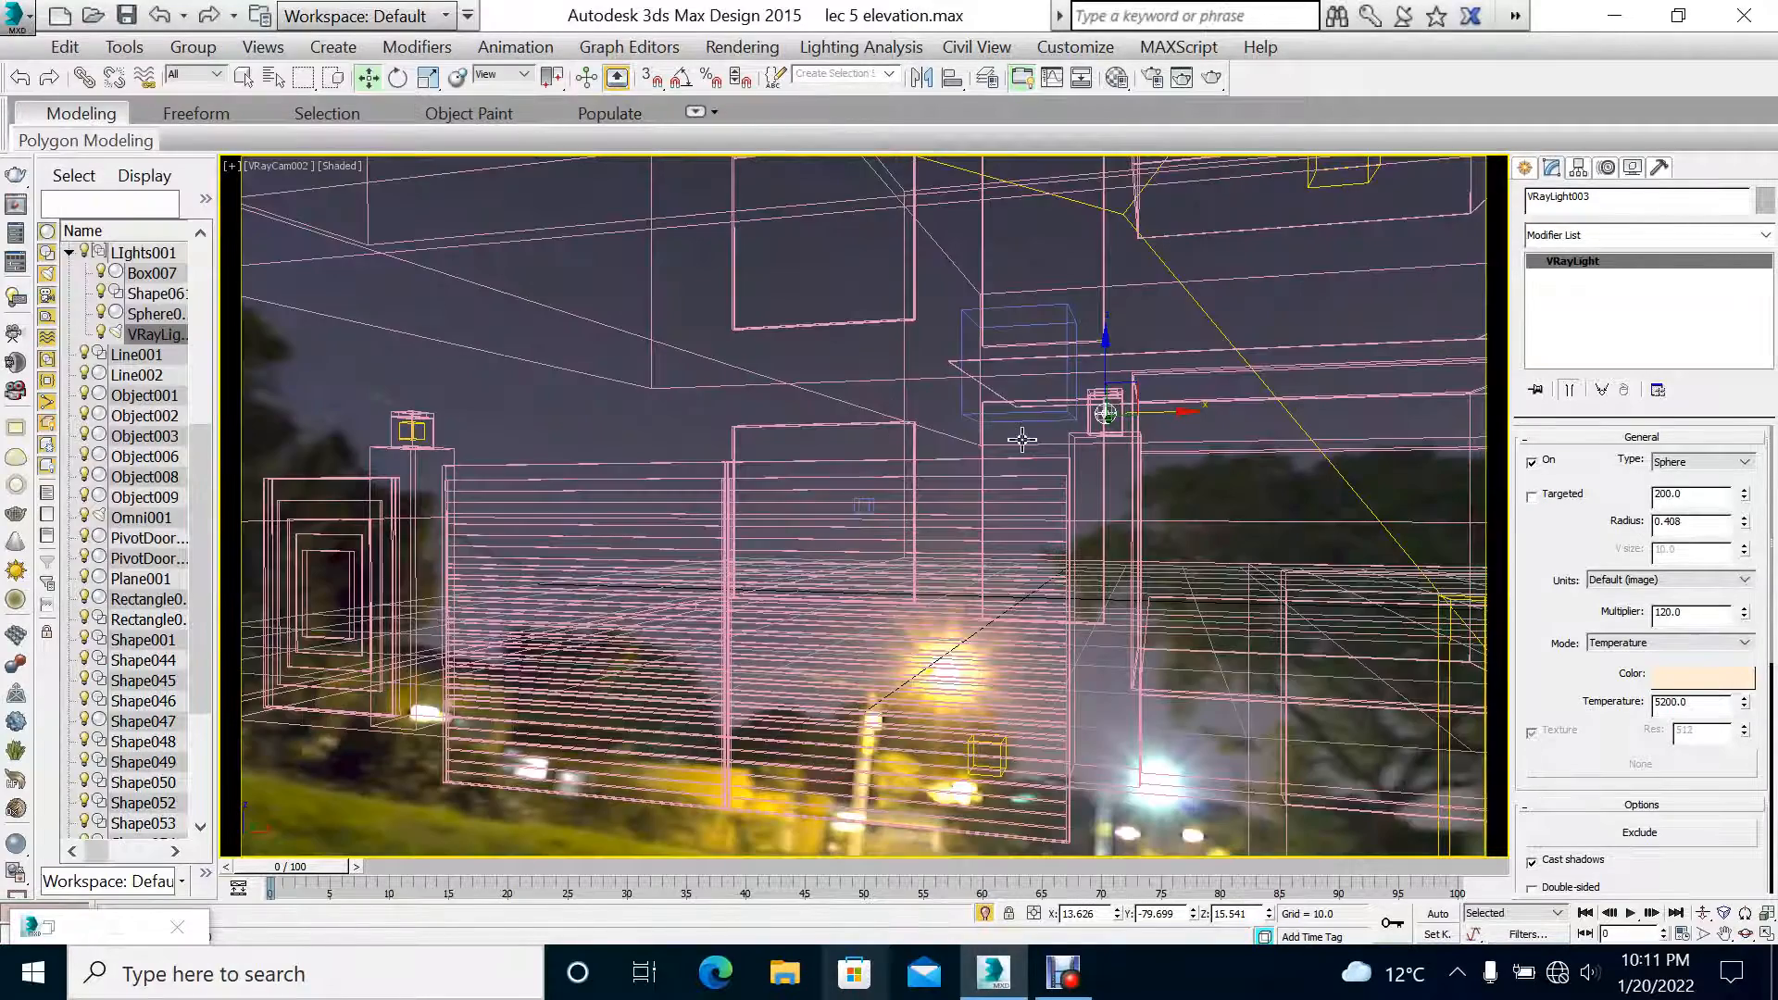
pyautogui.hotkey('shift', 'q')
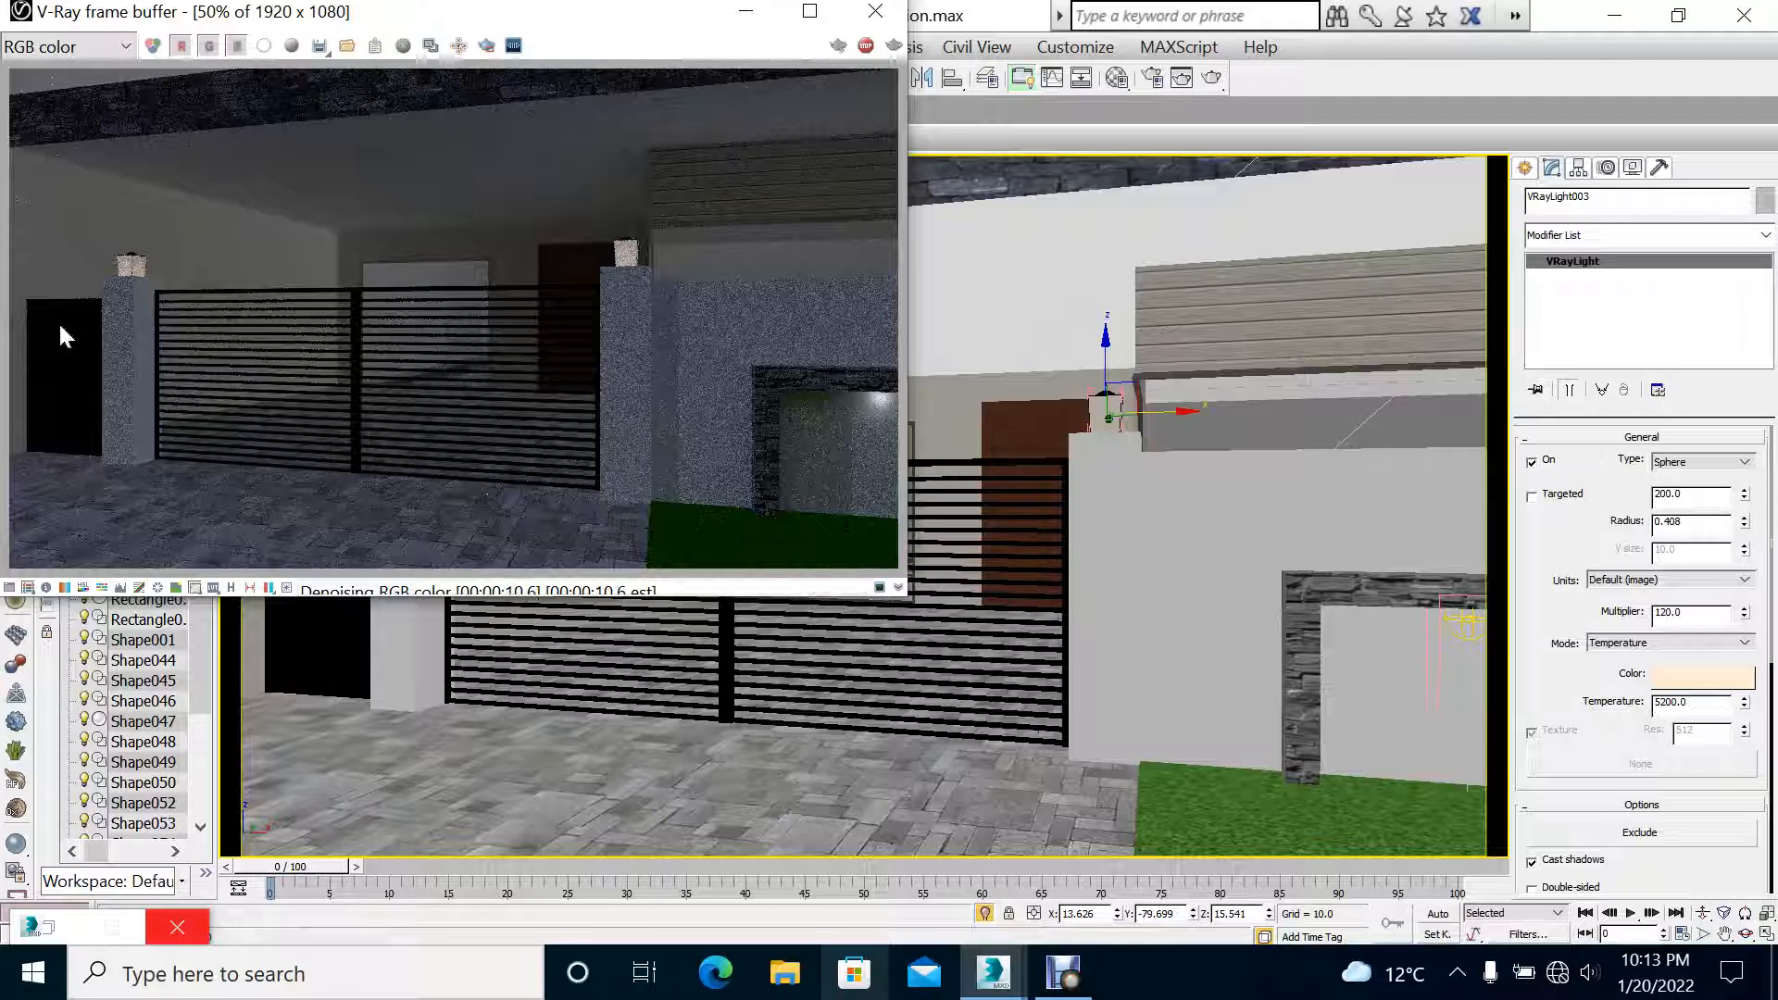
# Step: Examine the pillar lamp's glow up close in the finished render and close the frame buffer
pyautogui.scroll(2, 102, 276)
pyautogui.scroll(1, 307, 198)
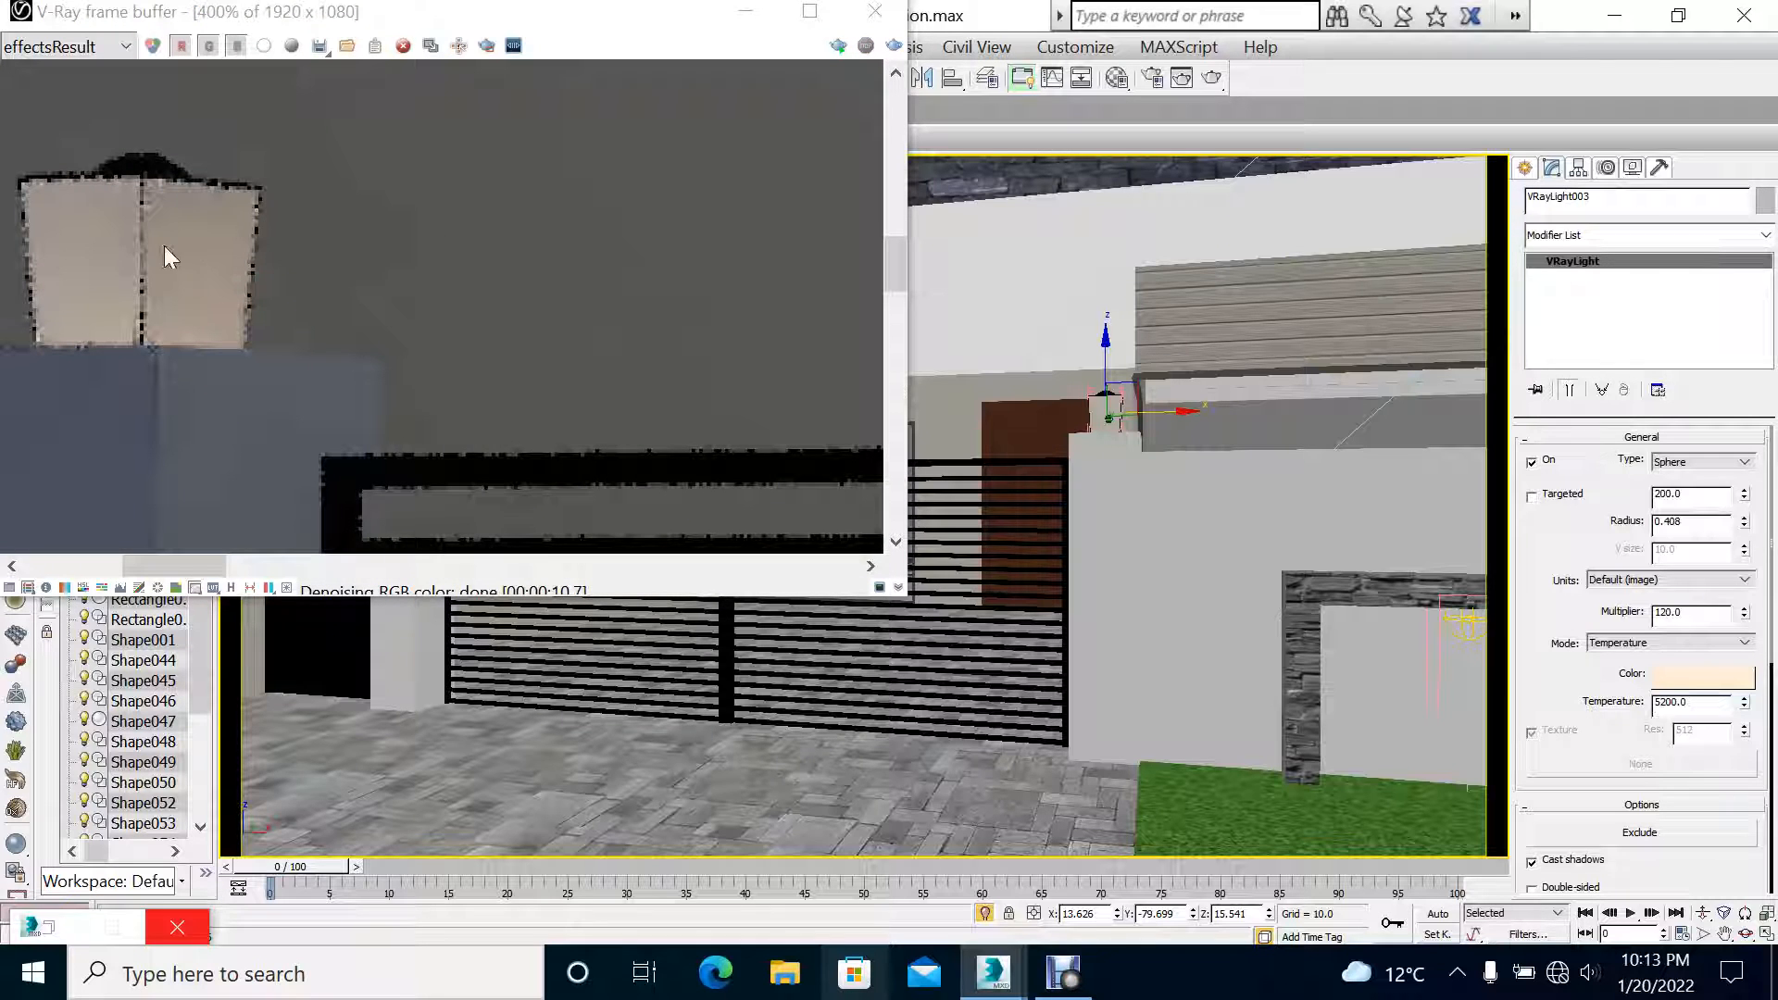
pyautogui.moveTo(169, 243); pyautogui.dragTo(505, 309, button='middle')
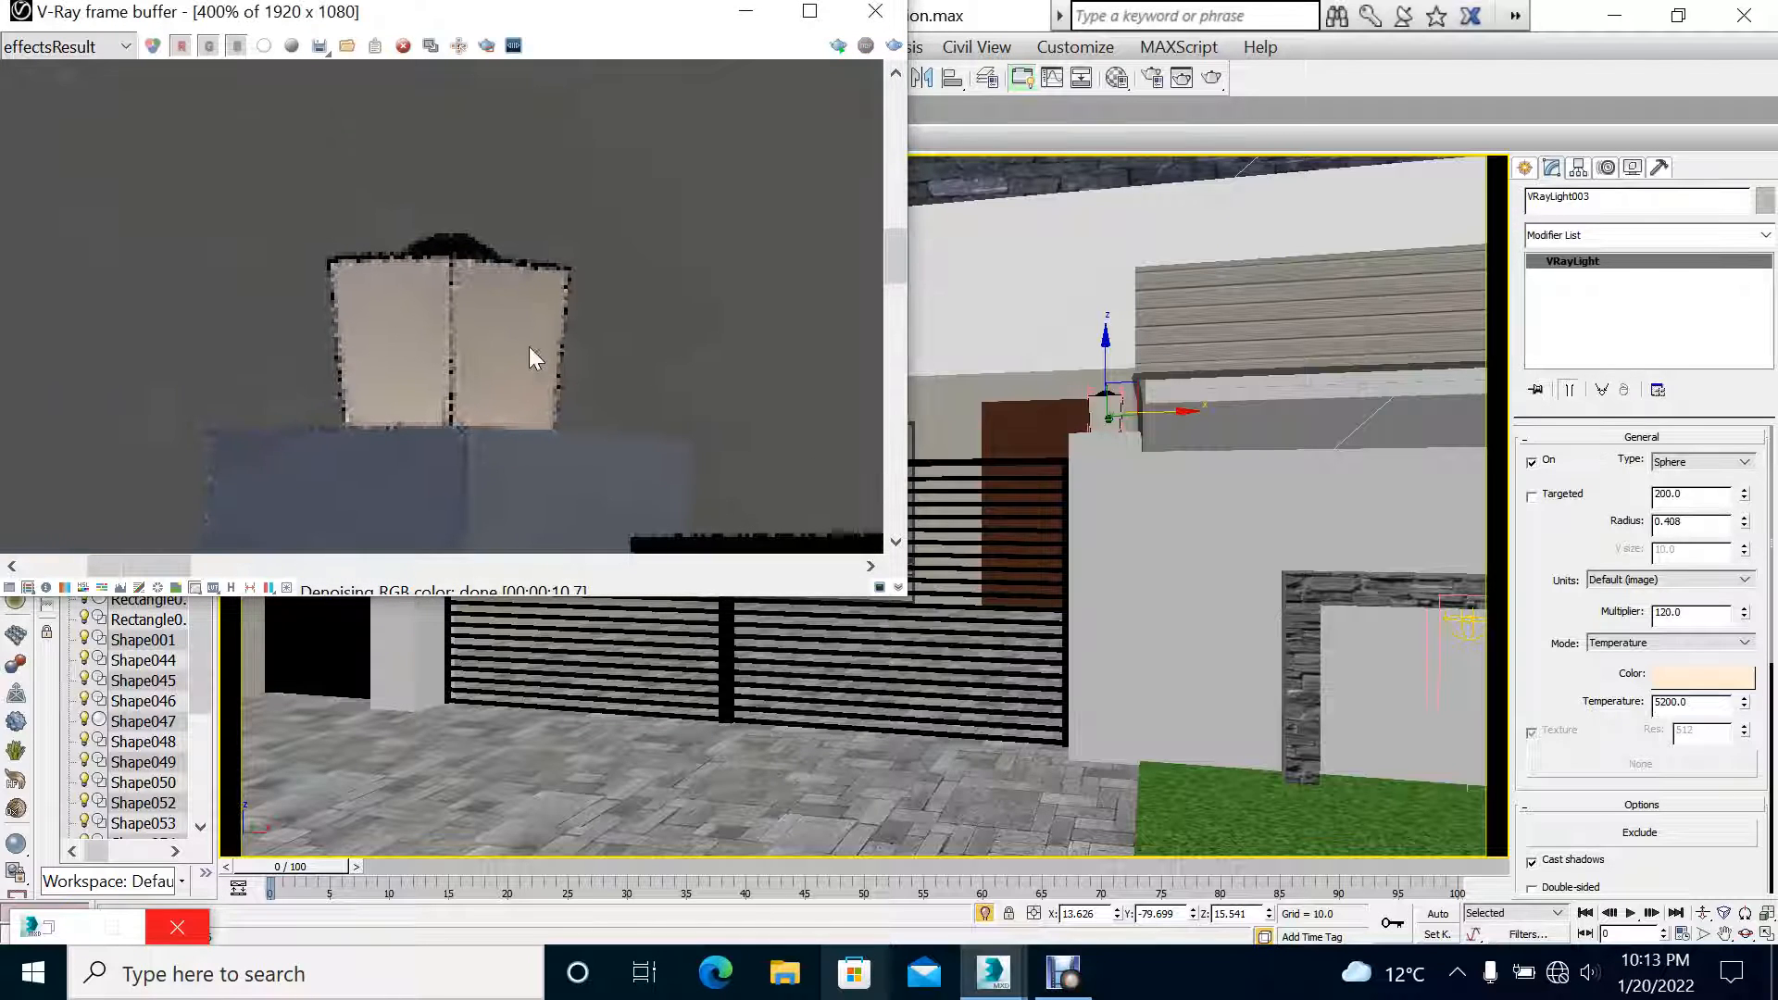
pyautogui.click(875, 11)
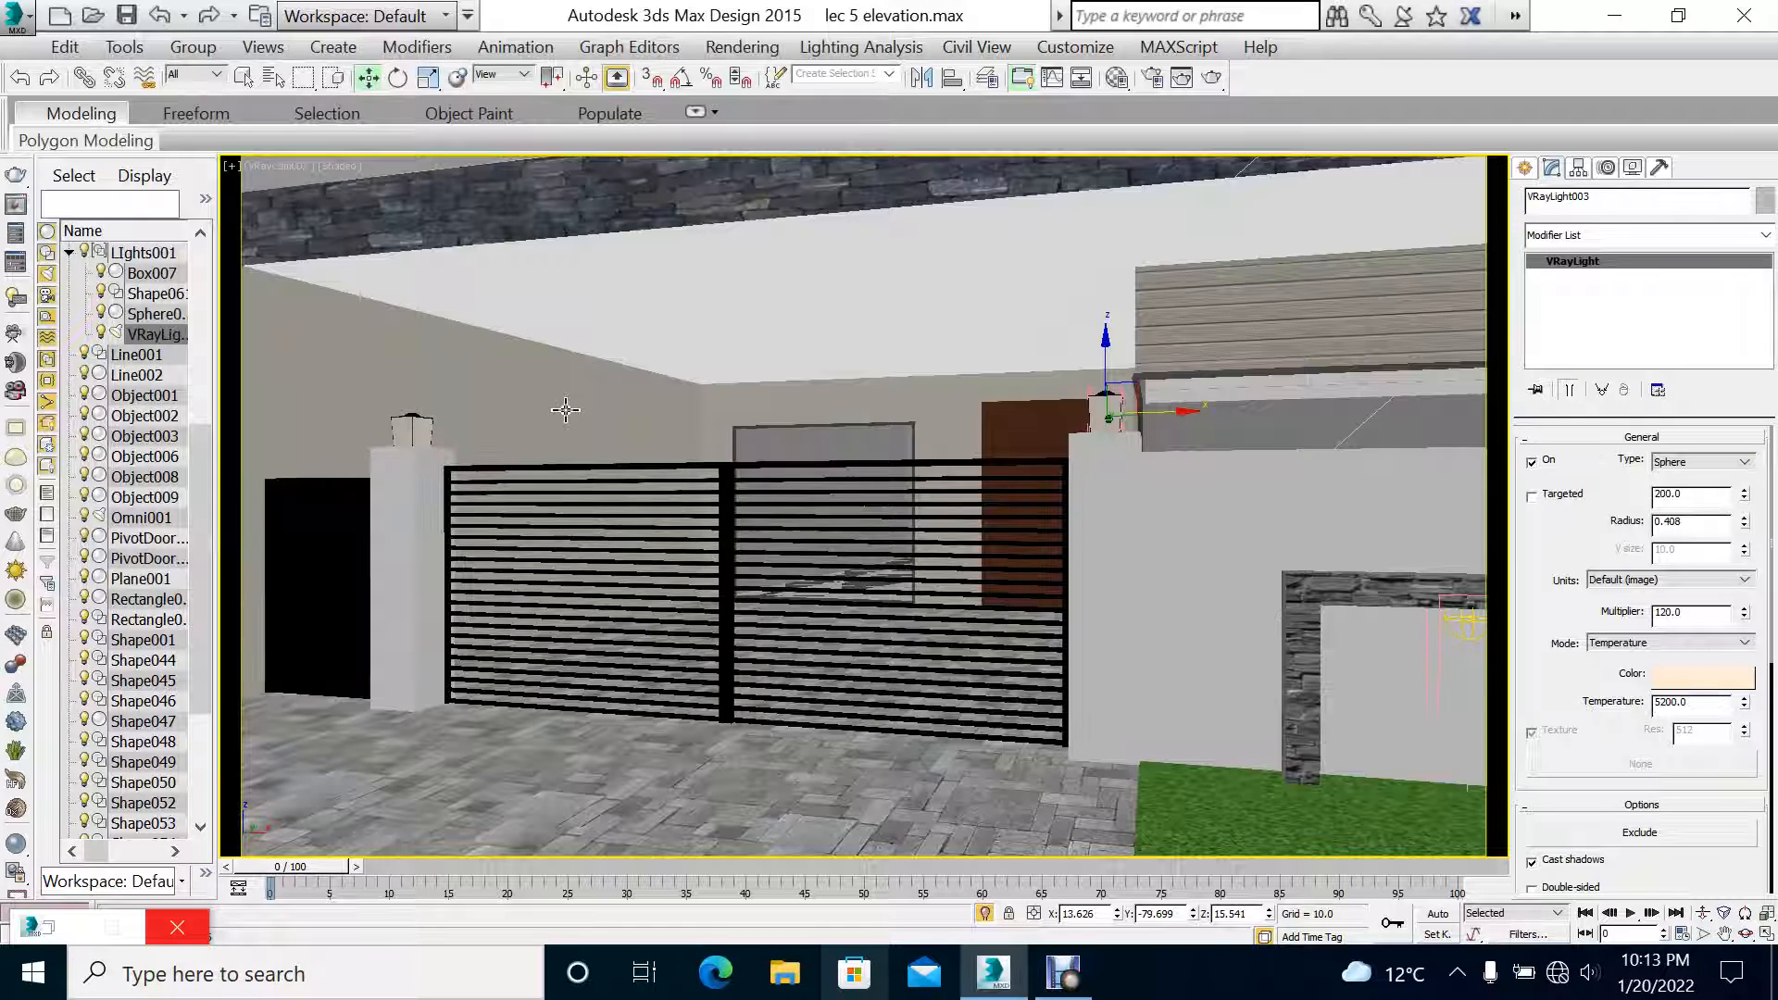
# Step: Try placing a Mesh-type V-Ray light beside the house in the Top view, and delete it
pyautogui.hotkey('alt', 'w')
pyautogui.rightClick(532, 389)
pyautogui.hotkey('alt', 'w')
pyautogui.scroll(-12, 793, 468)
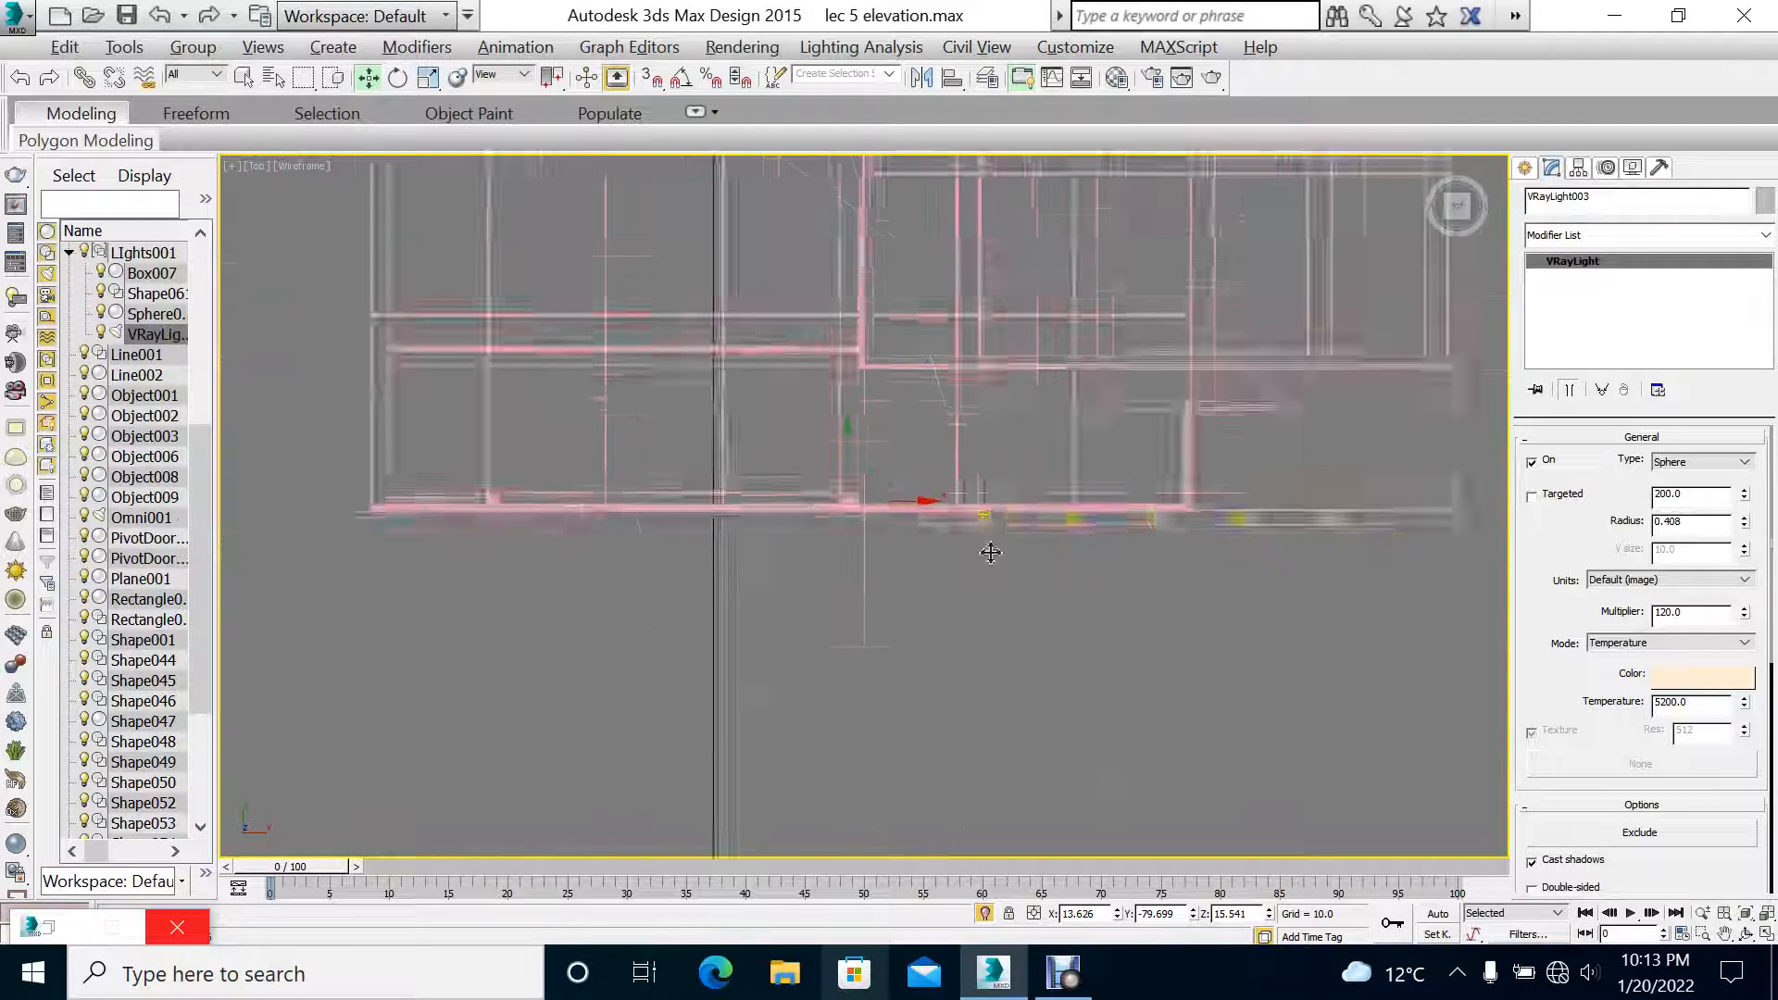
pyautogui.scroll(-2, 991, 553)
pyautogui.moveTo(1088, 579); pyautogui.dragTo(1174, 625, button='middle')
pyautogui.click(1525, 168)
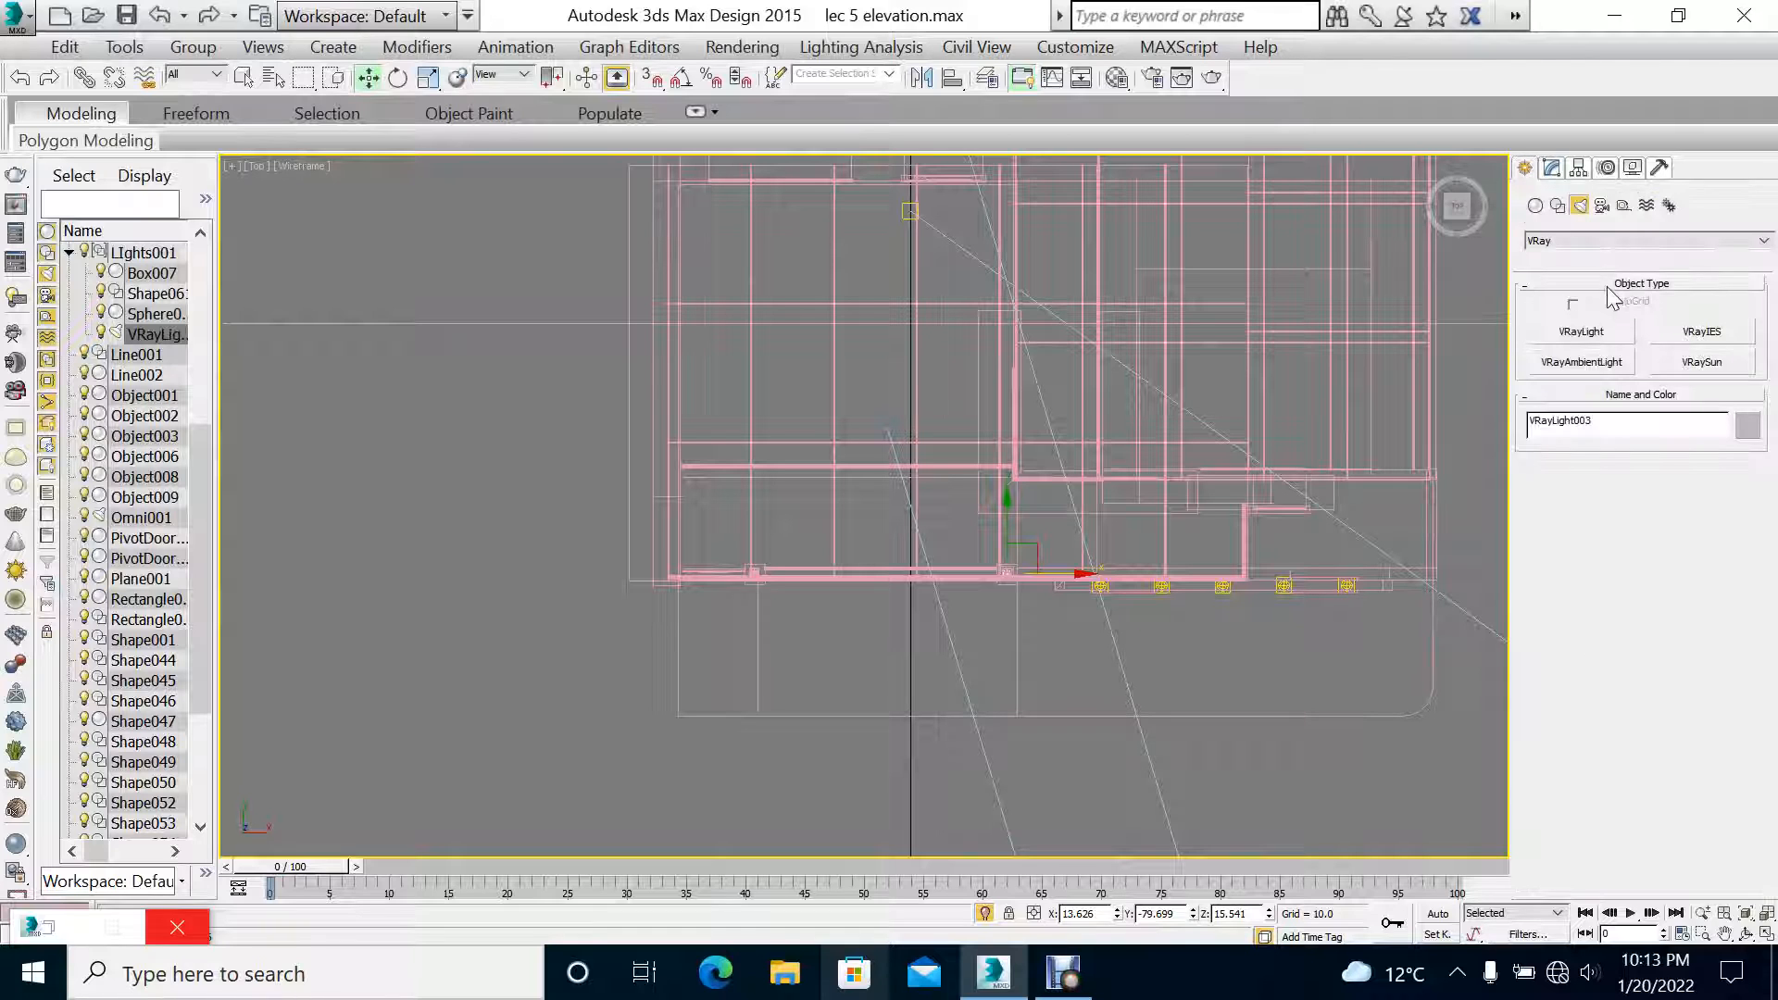
pyautogui.click(1583, 332)
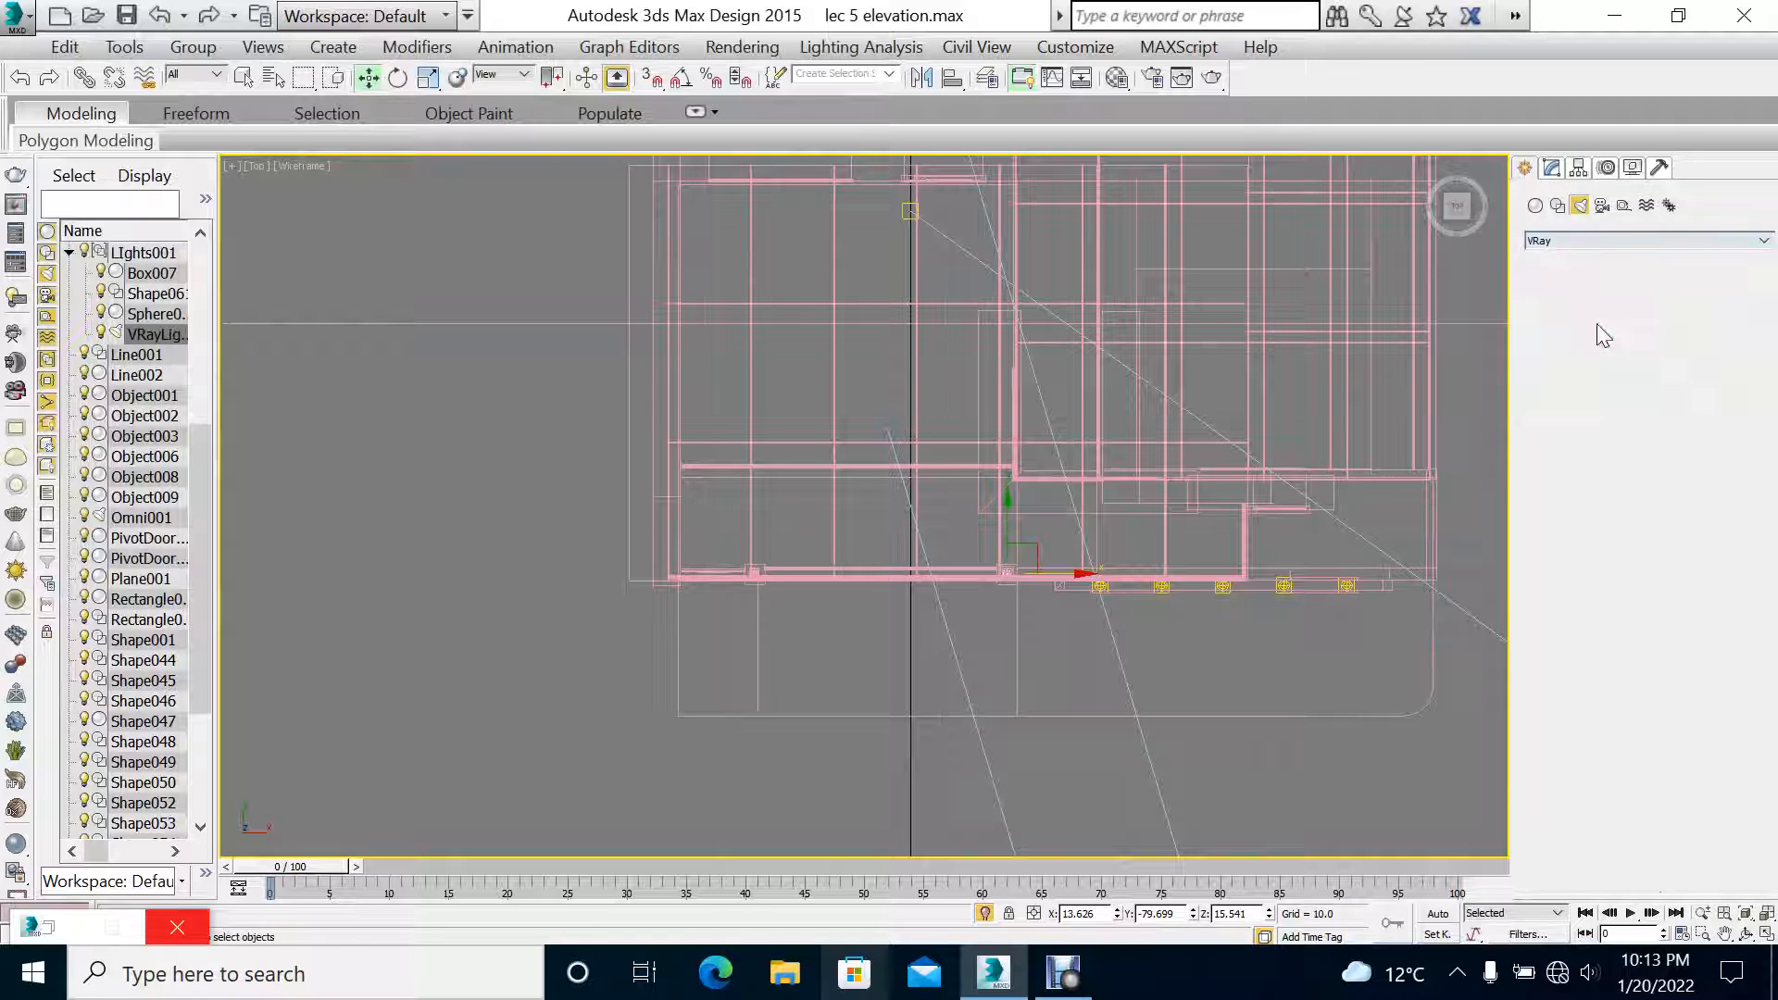
pyautogui.click(1695, 491)
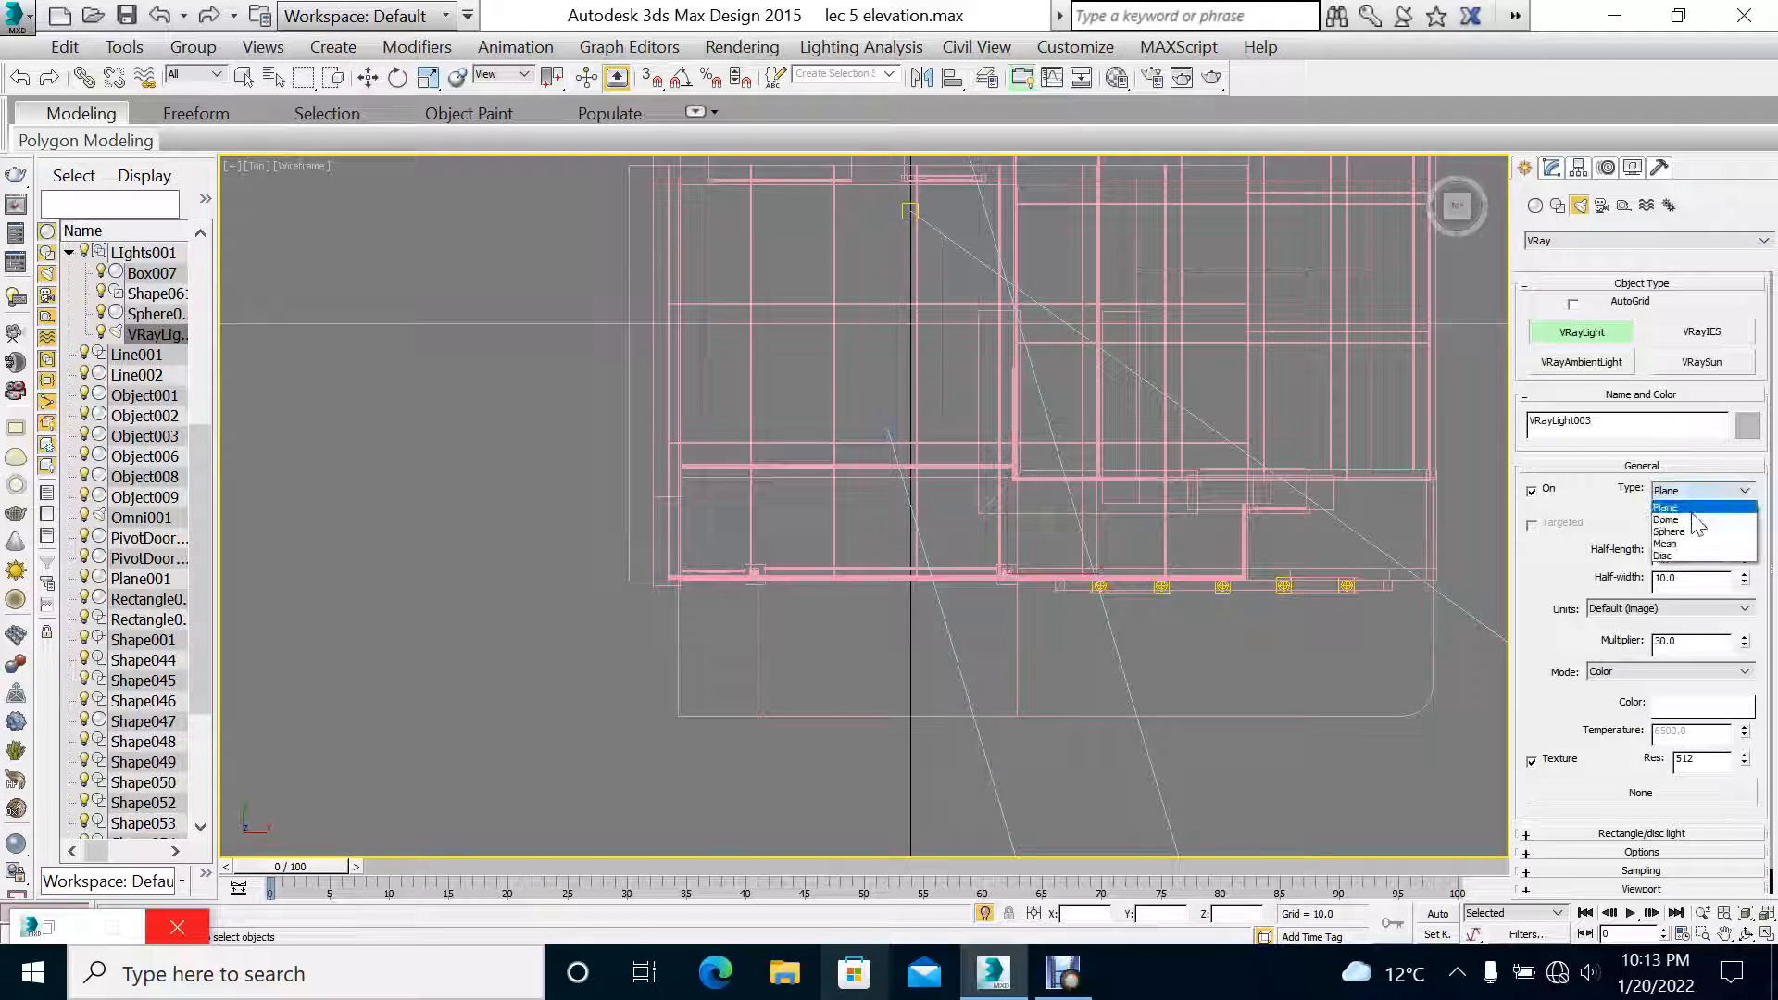
pyautogui.click(1667, 546)
pyautogui.click(425, 398)
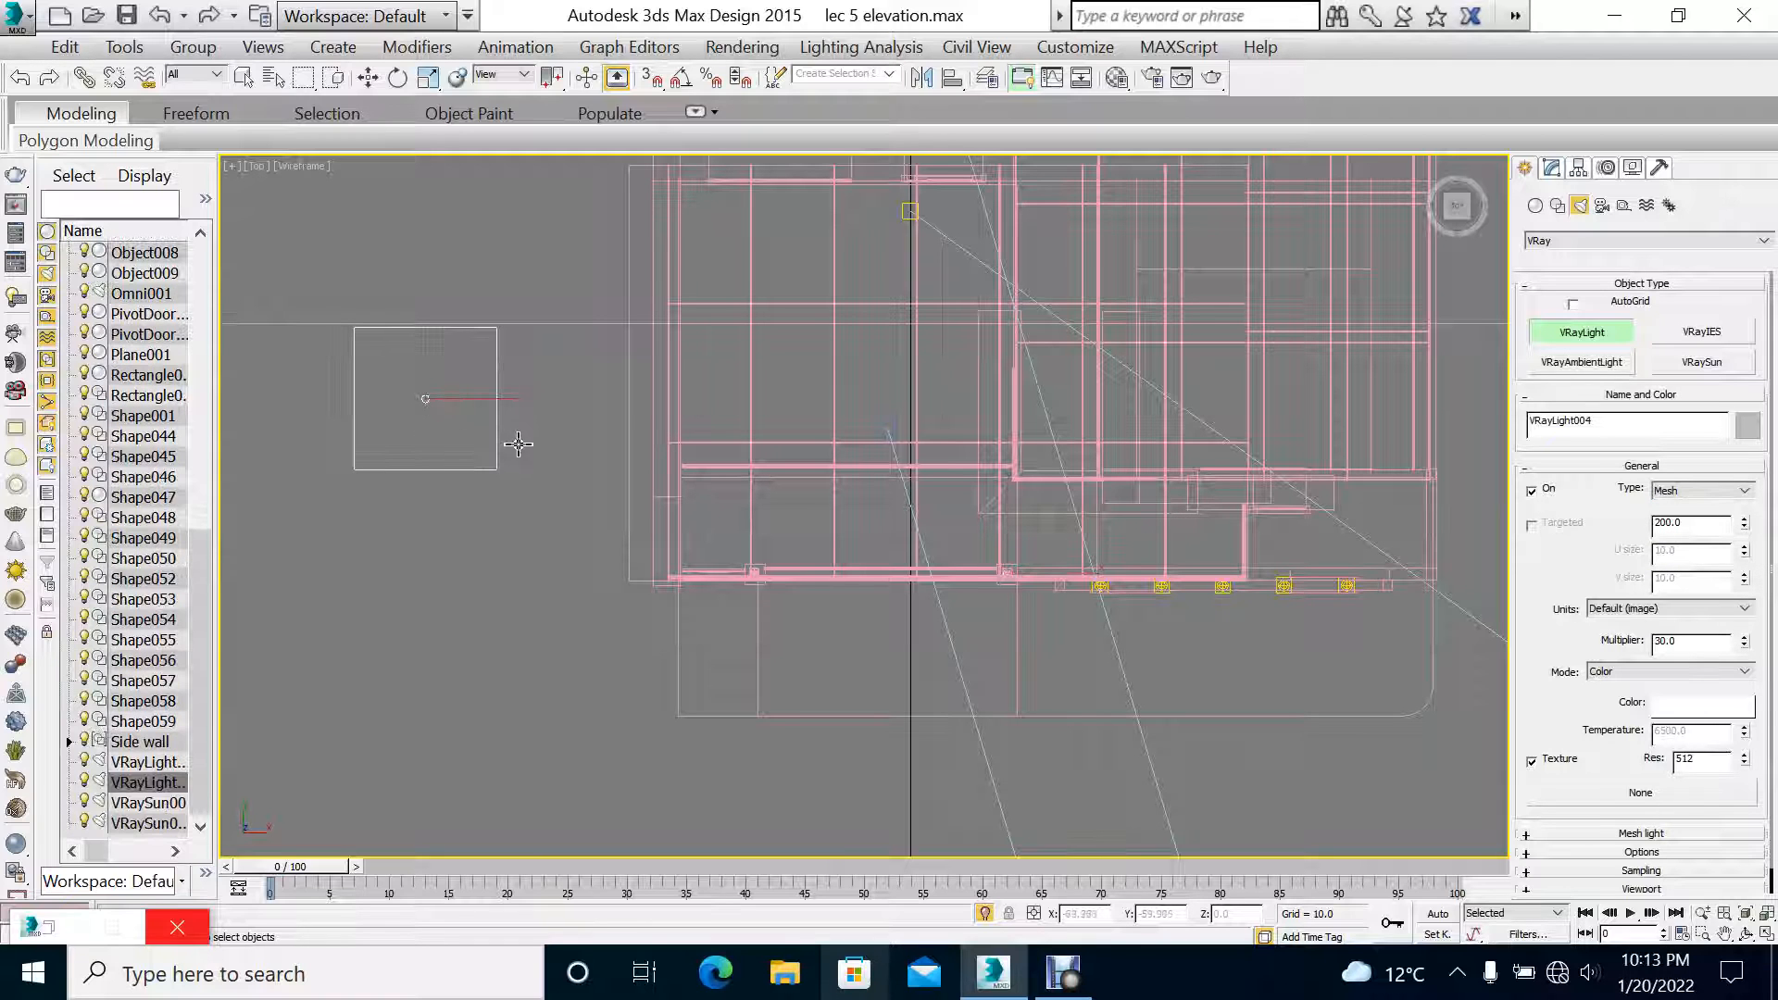
pyautogui.press('Delete')
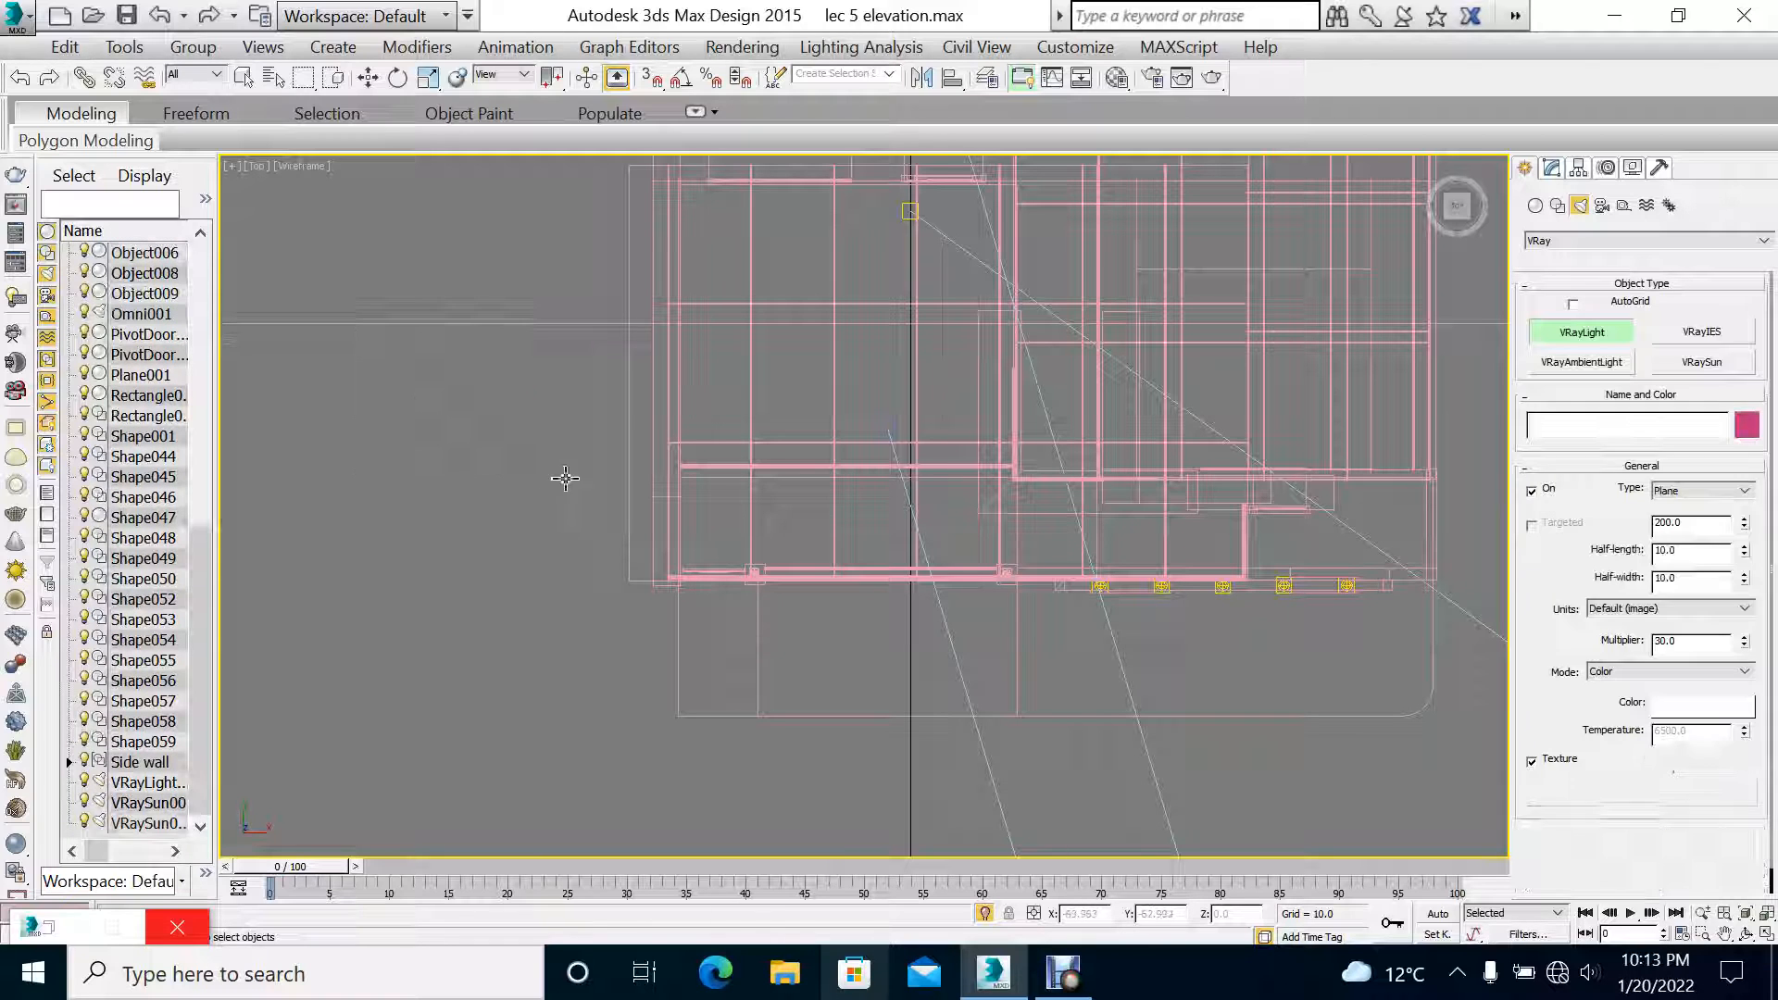
# Step: Switch the VRayCam002 viewport to Perspective and frame the whole front elevation of the house
pyautogui.hotkey('alt', 'w')
pyautogui.rightClick(1154, 691)
pyautogui.hotkey('alt', 'w')
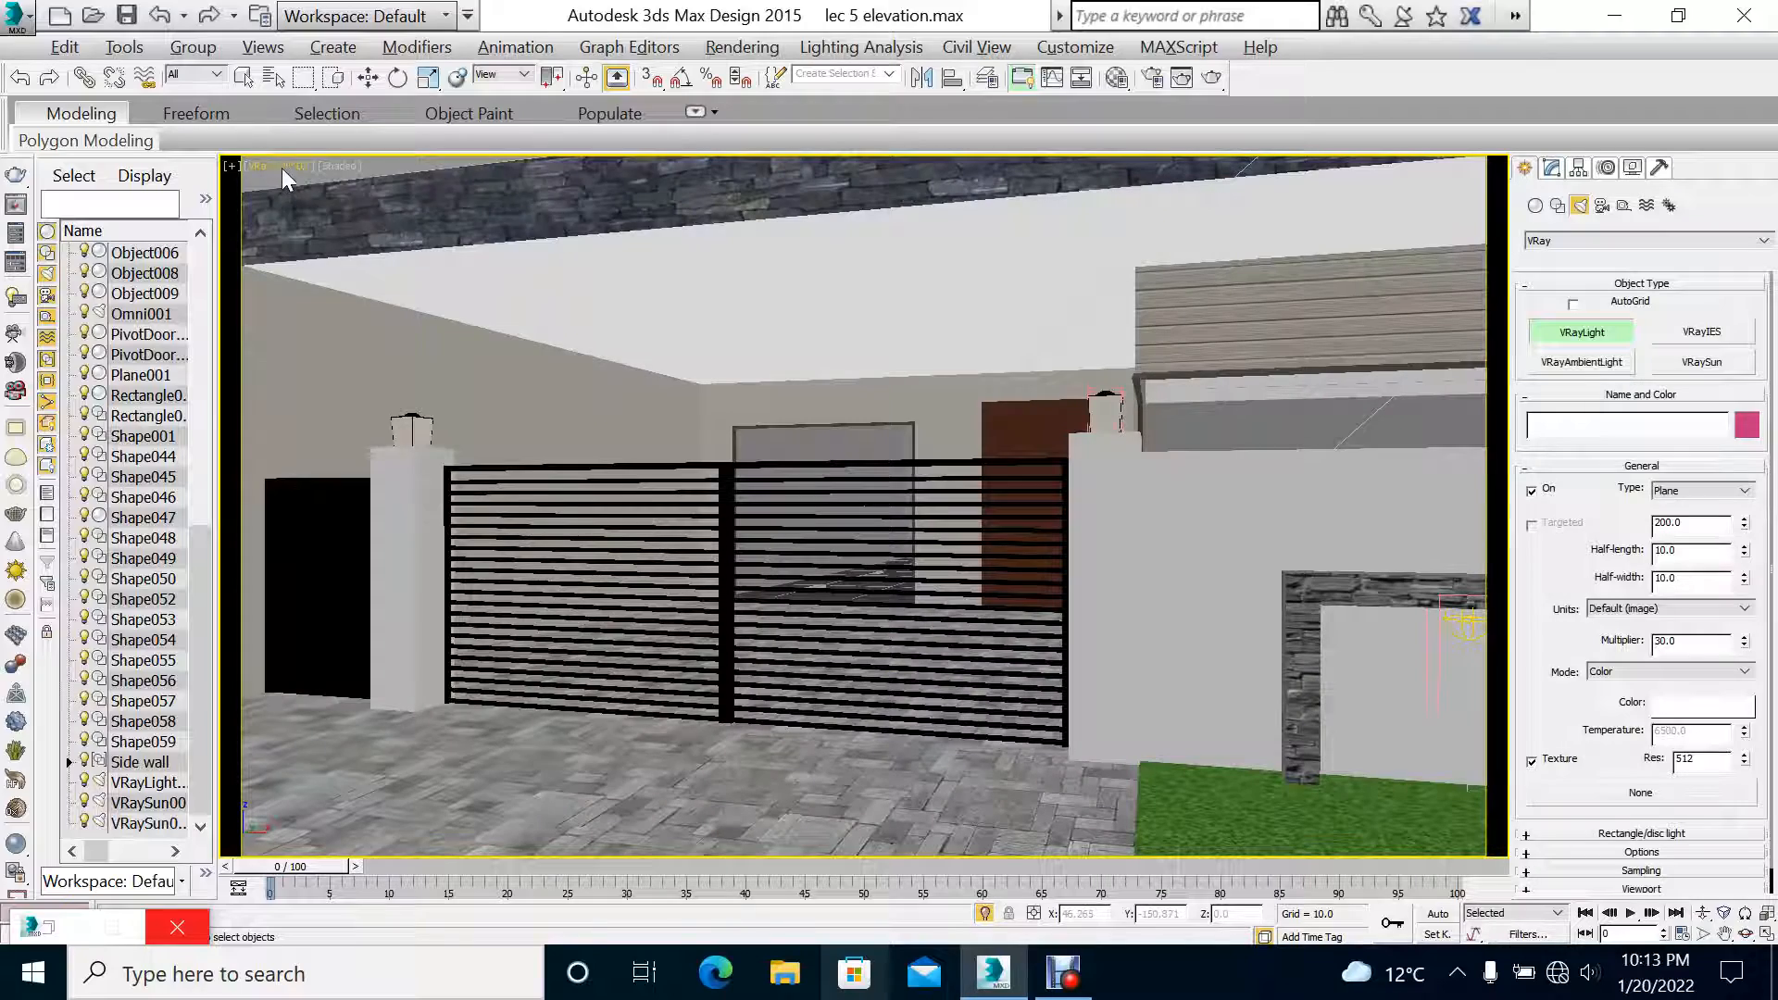
pyautogui.click(282, 169)
pyautogui.click(366, 255)
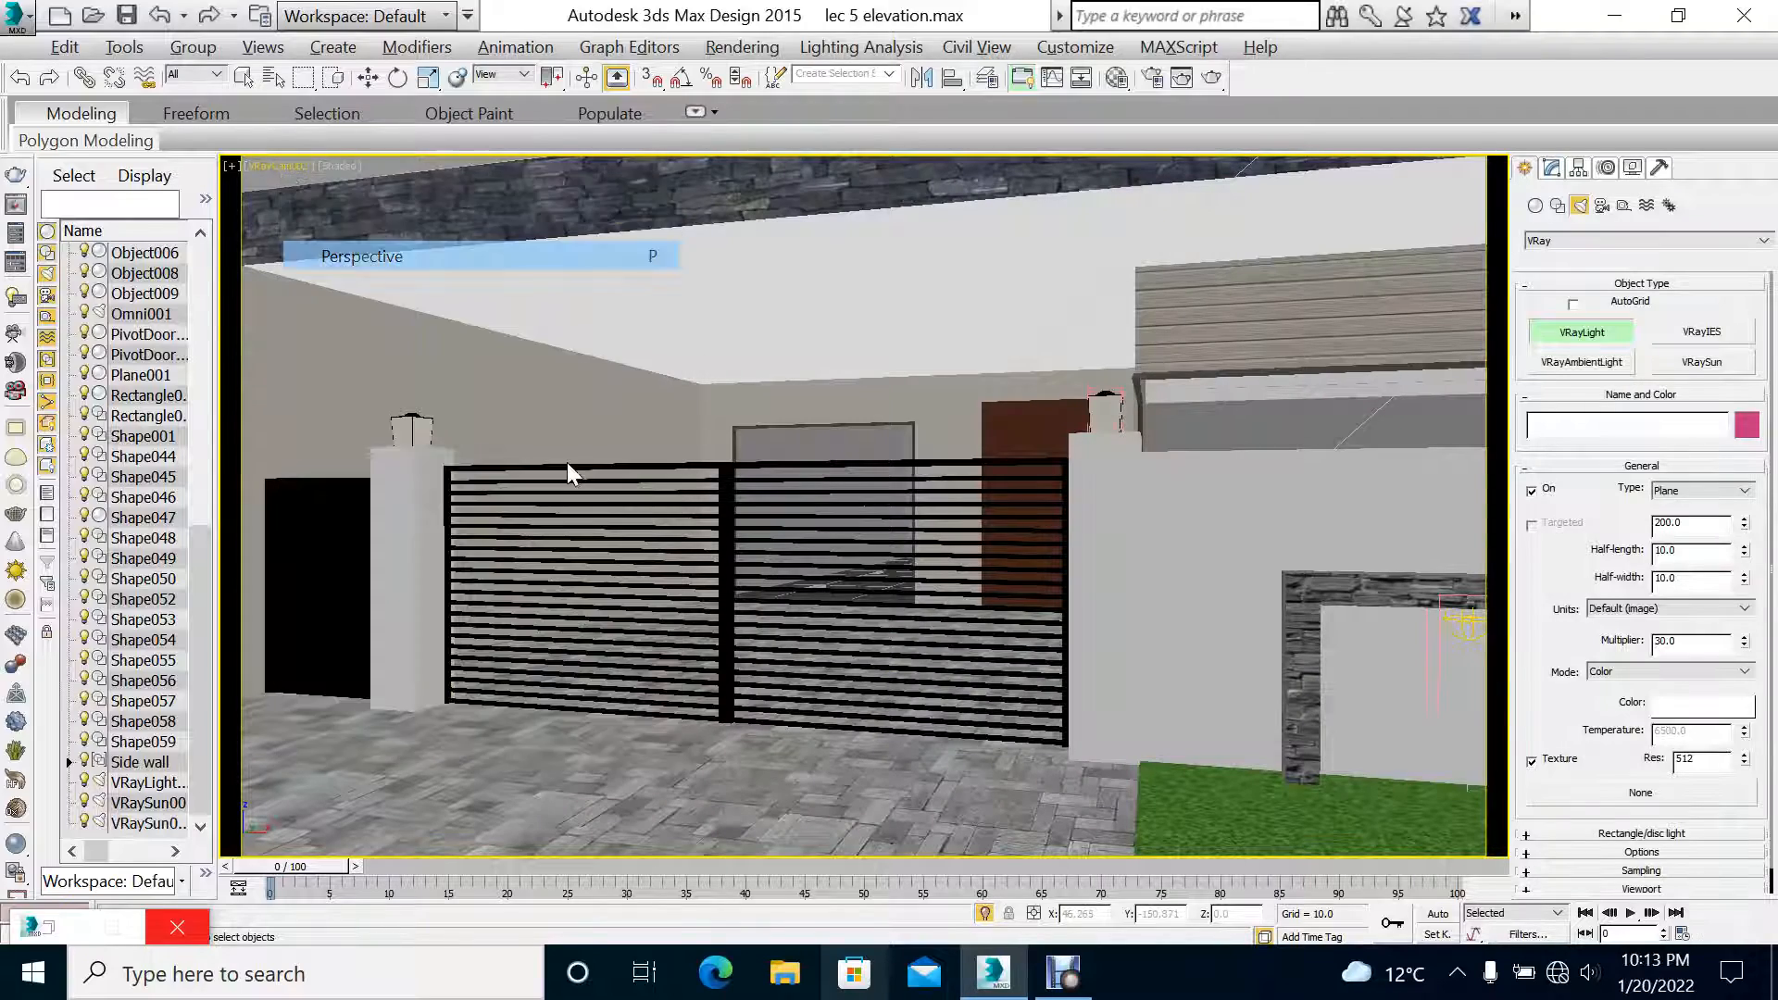
pyautogui.moveTo(841, 633); pyautogui.dragTo(785, 708, button='middle')
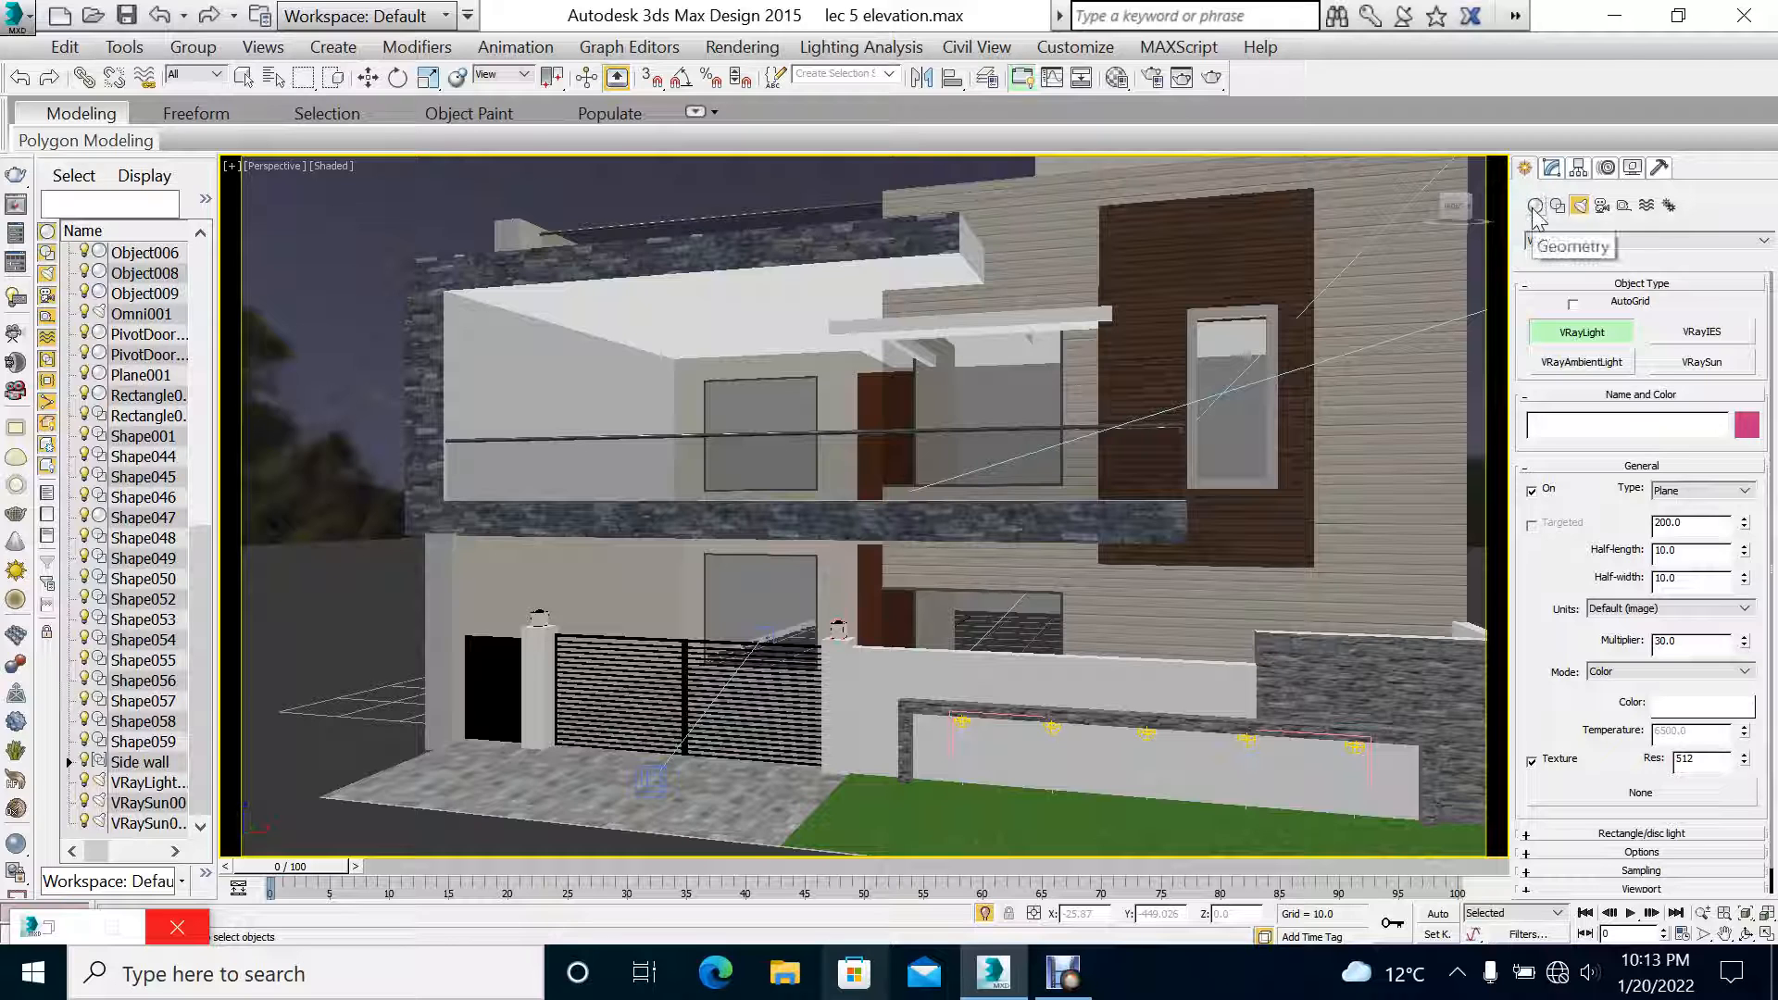
# Step: Draw a thin box about 18.39 by 18.39 beside the house in the Top view, isolate it, and show it in Perspective
pyautogui.click(1536, 205)
pyautogui.press('w')
pyautogui.press('t')
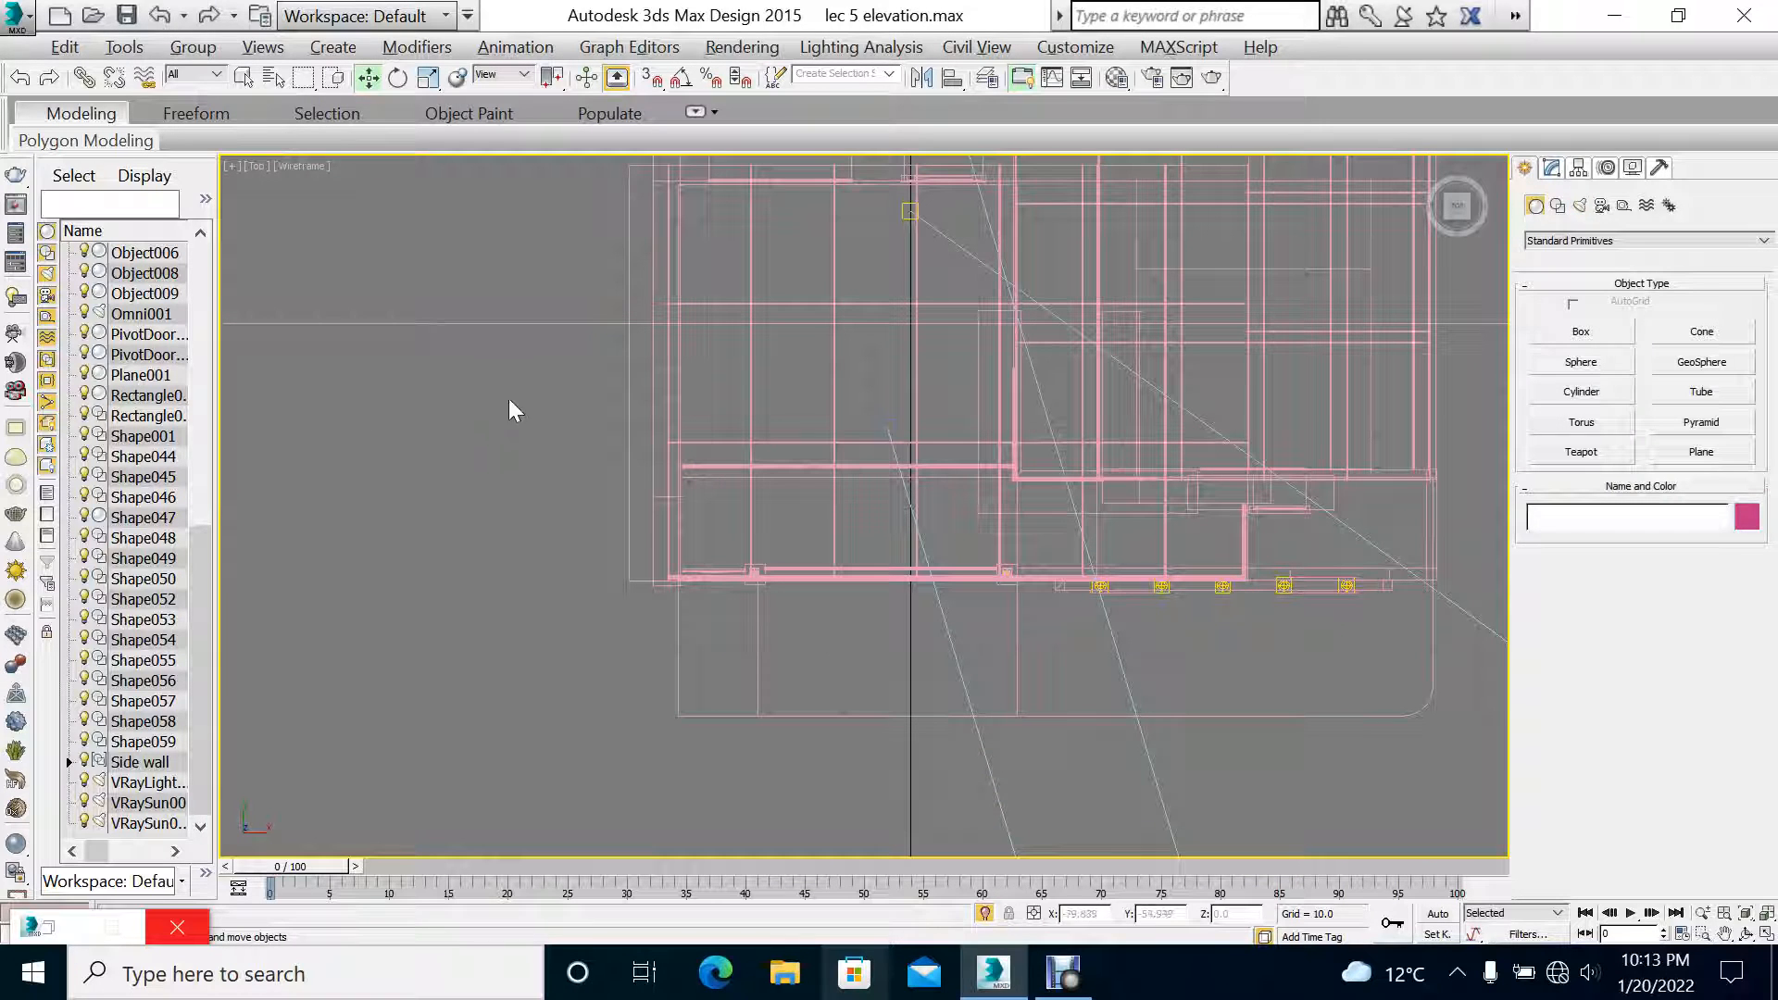
pyautogui.click(1581, 331)
pyautogui.moveTo(364, 400); pyautogui.dragTo(494, 530)
pyautogui.hotkey('alt', 'q')
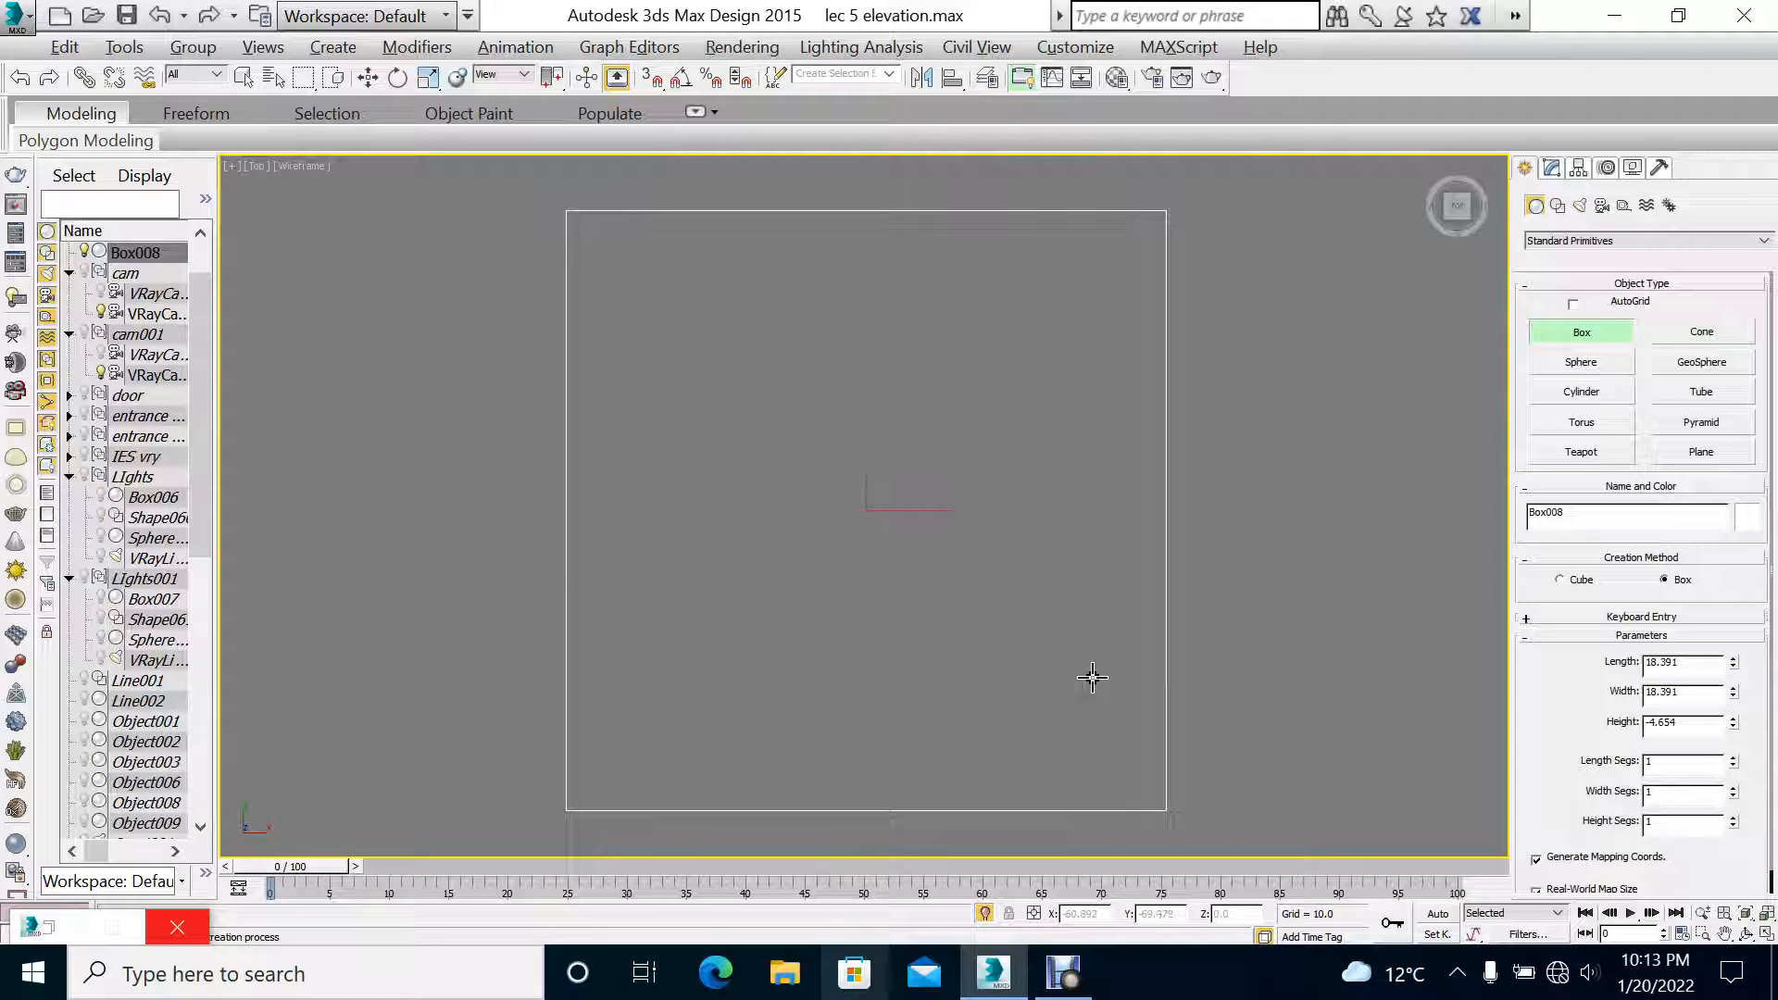
pyautogui.hotkey('alt', 'w')
pyautogui.click(1120, 667)
pyautogui.hotkey('alt', 'w')
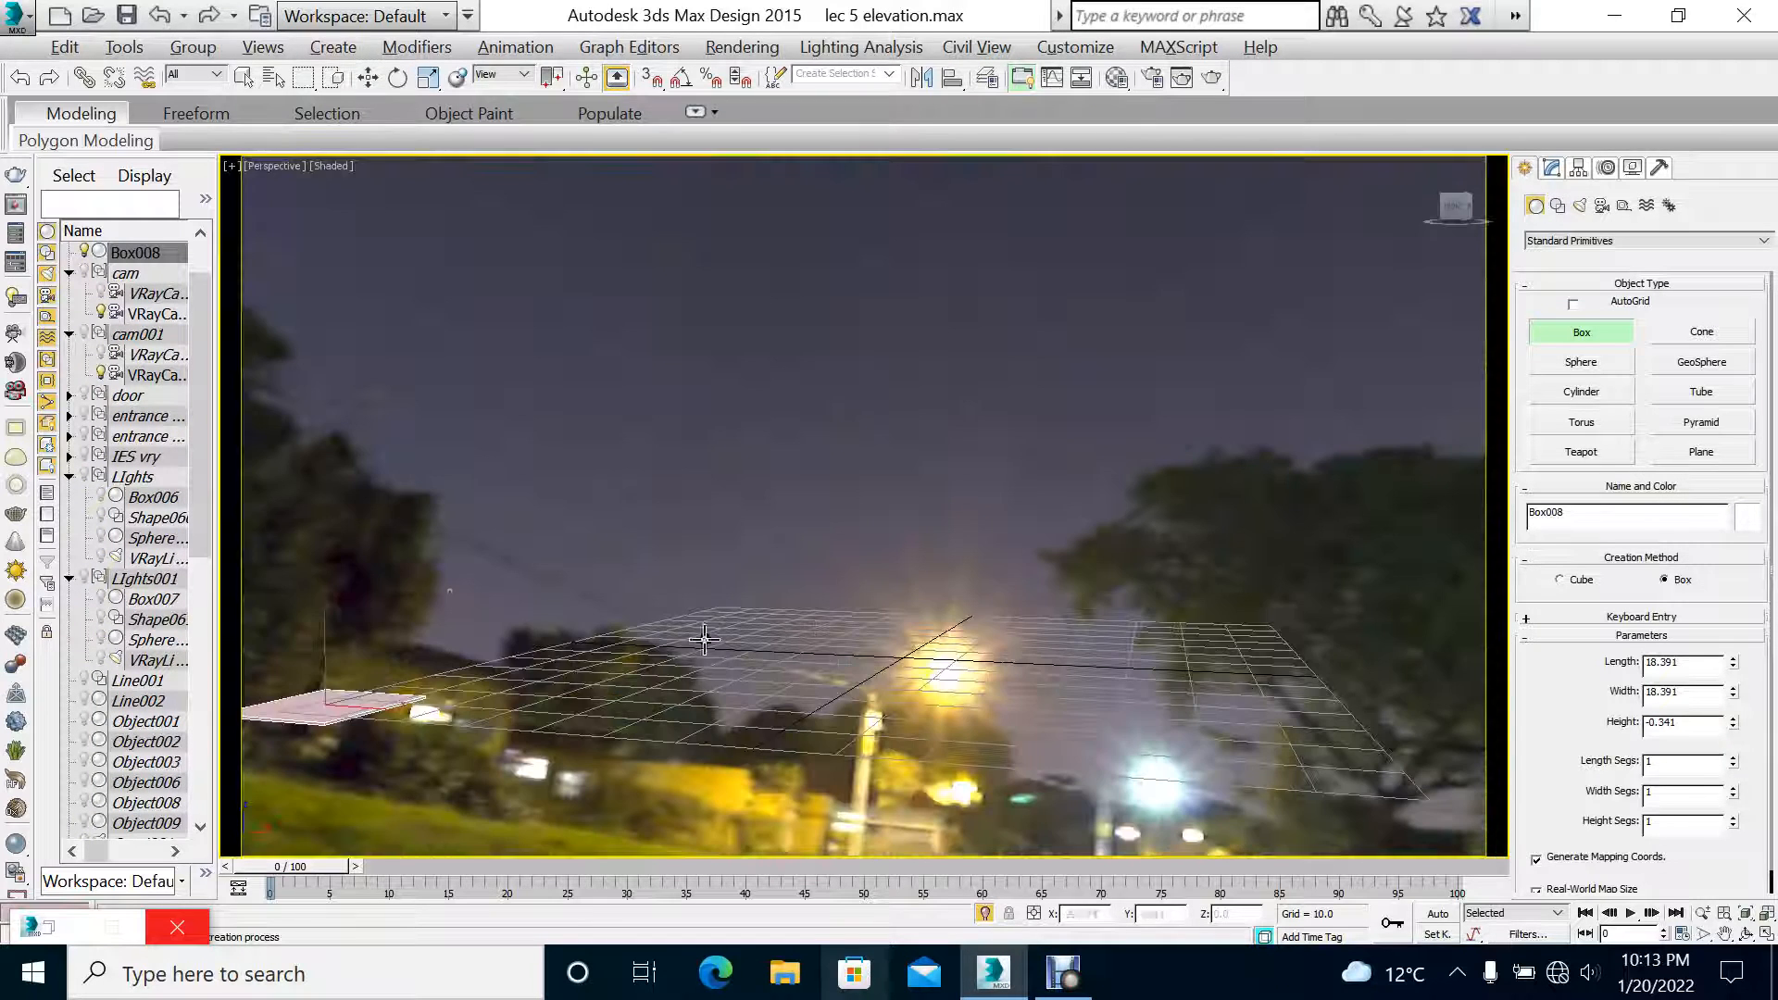
# Step: Move the box to about X 9.46 and Z 10.91, and convert it to an Editable Poly
pyautogui.press('w')
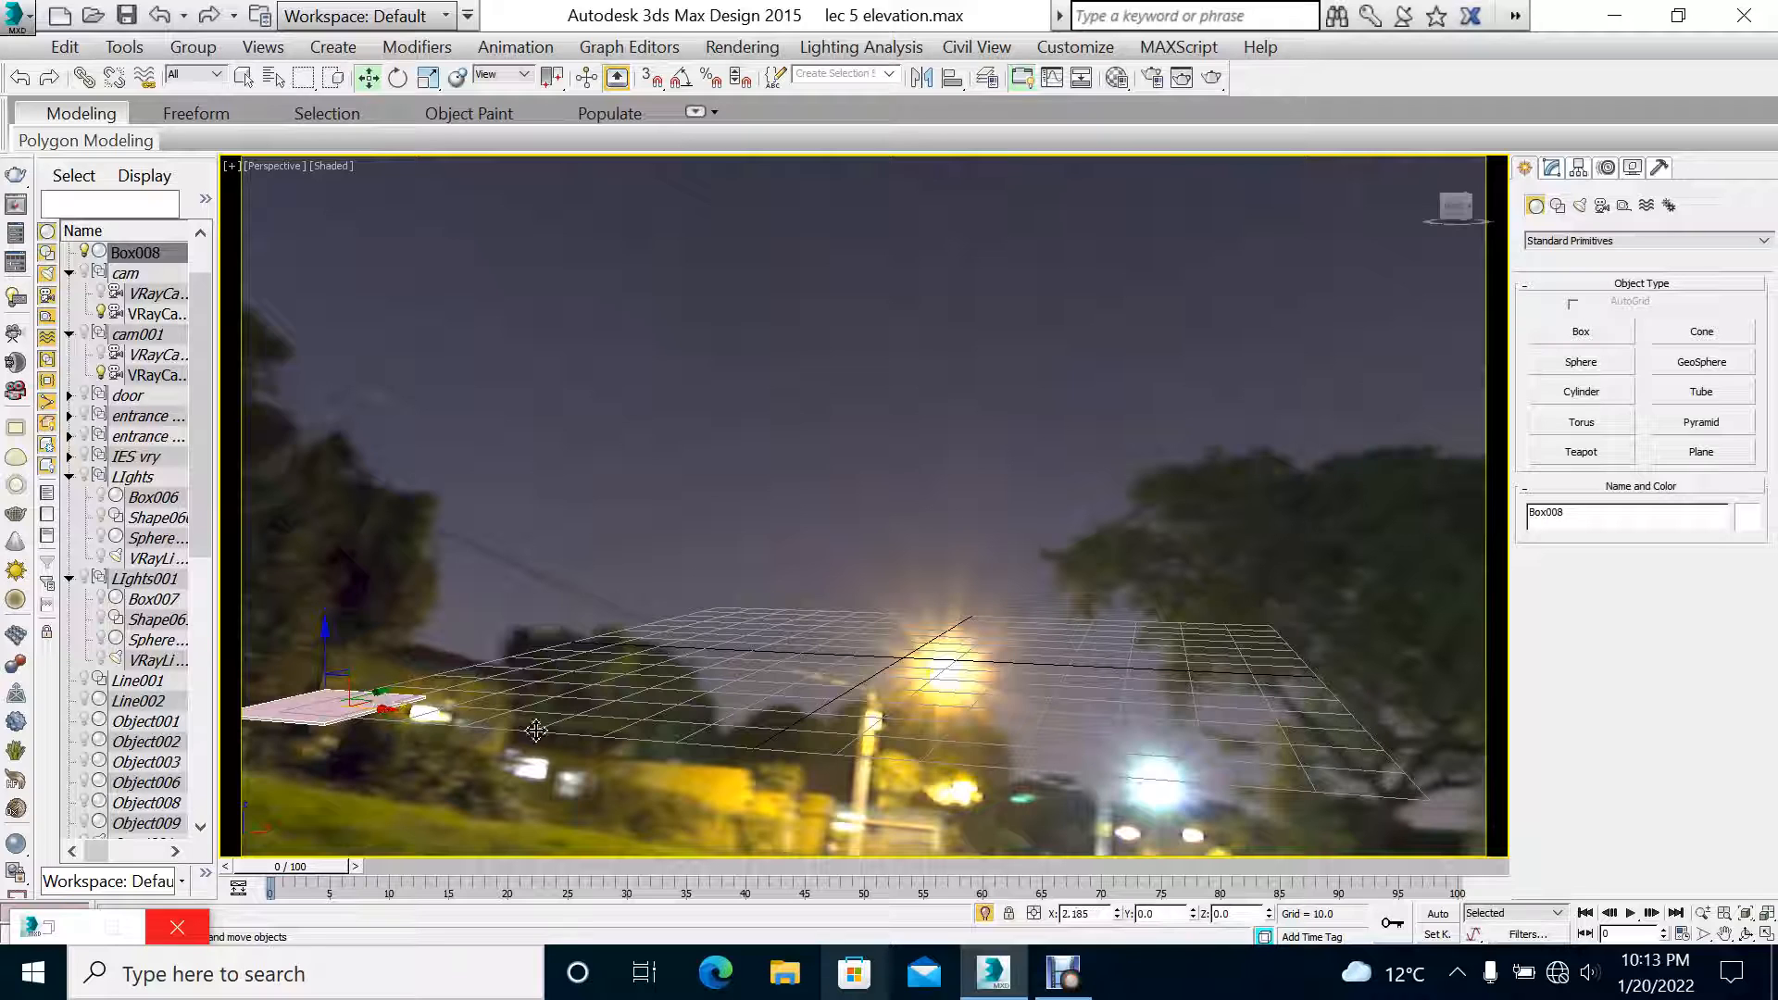
pyautogui.moveTo(381, 701); pyautogui.dragTo(701, 586)
pyautogui.press('r')
pyautogui.press('w')
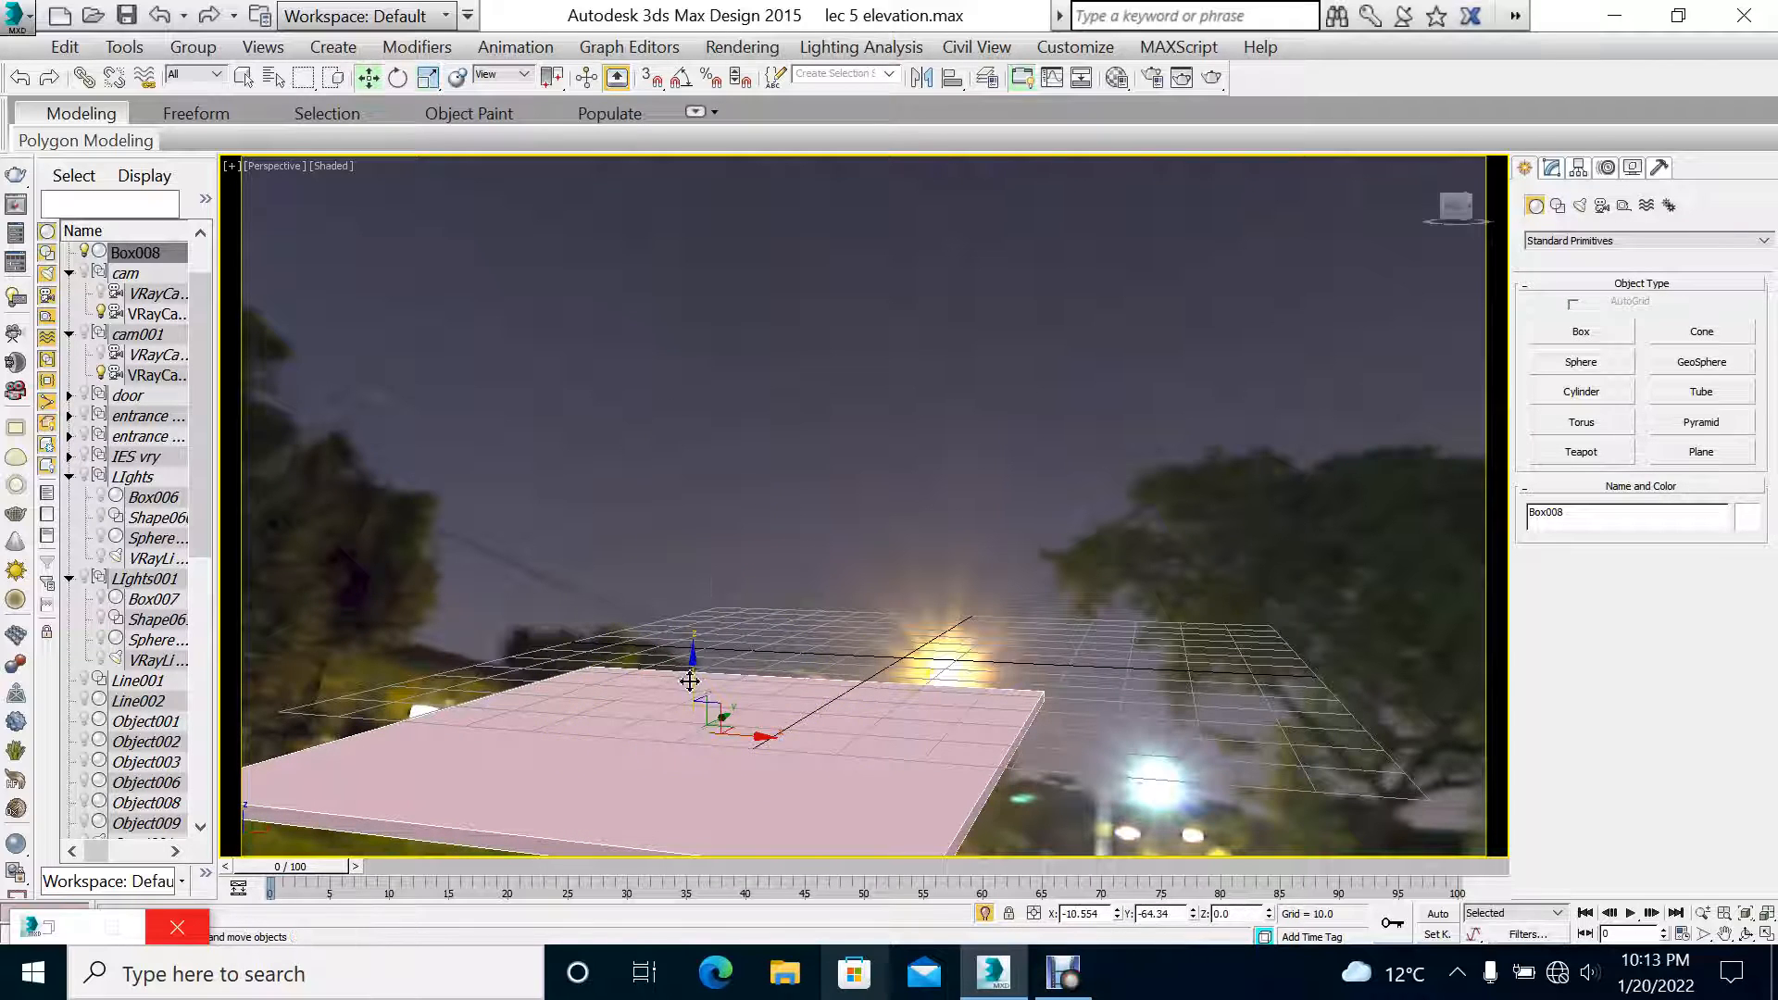
pyautogui.moveTo(695, 683); pyautogui.dragTo(865, 691)
pyautogui.rightClick(569, 563)
pyautogui.moveTo(692, 812)
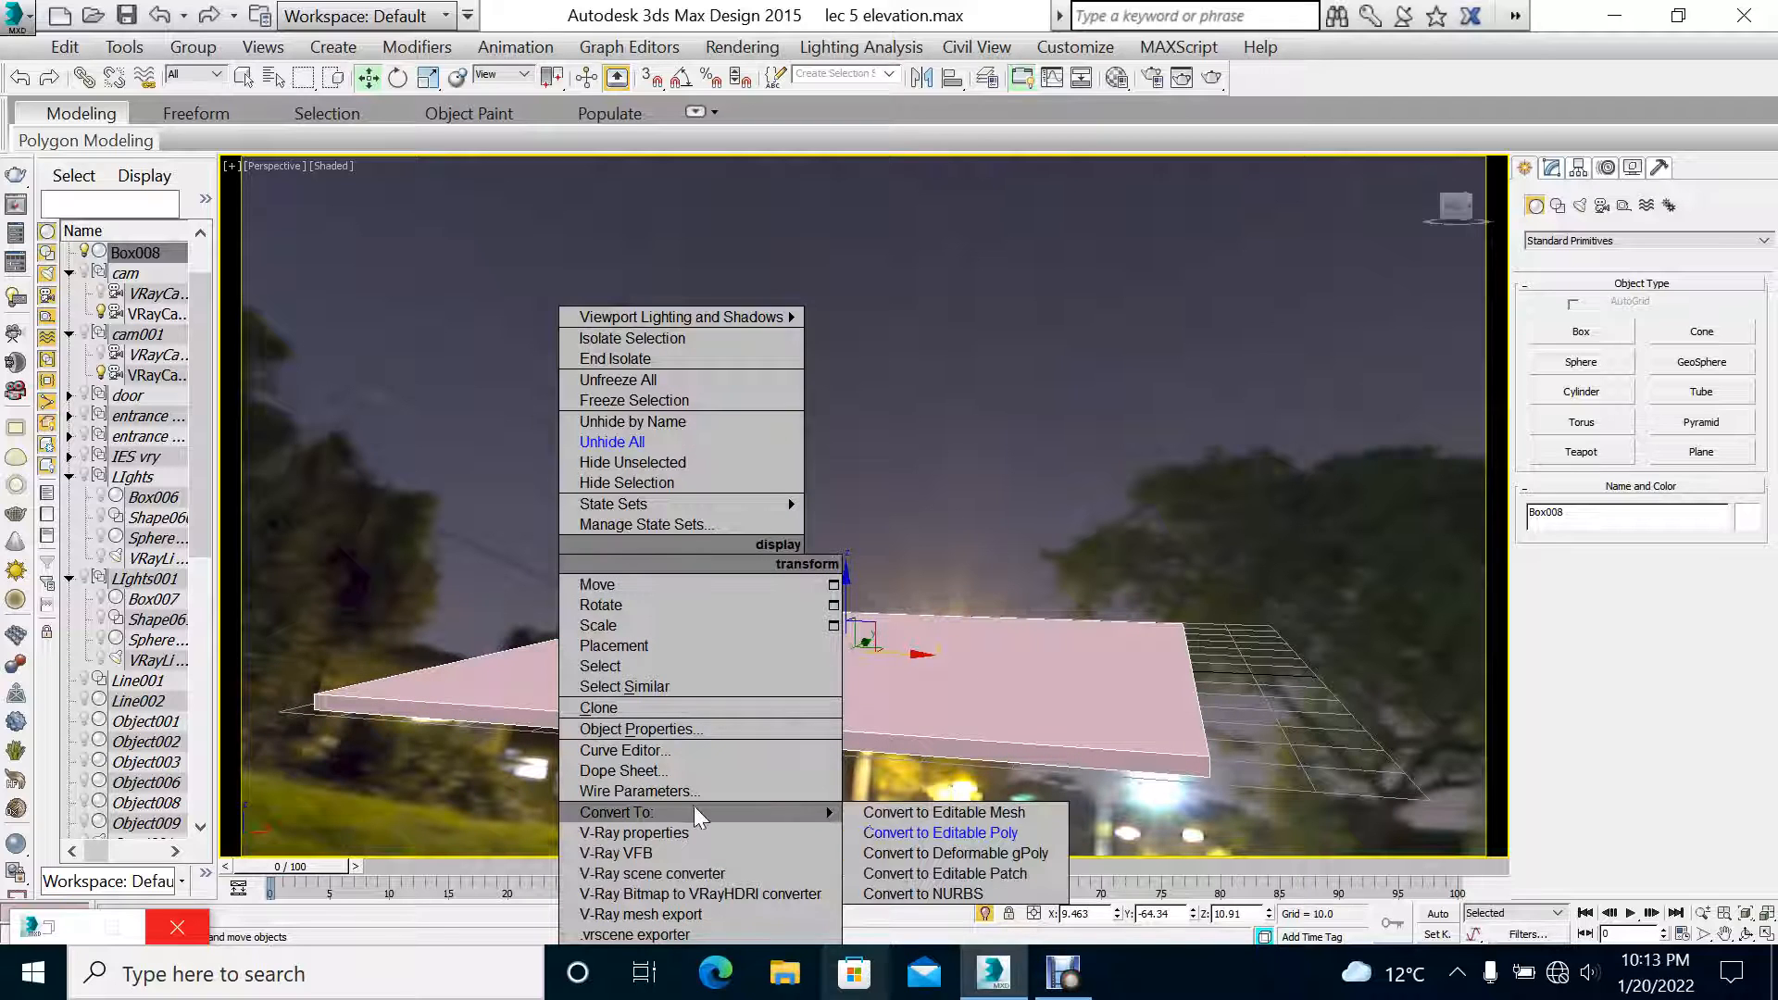
pyautogui.click(932, 832)
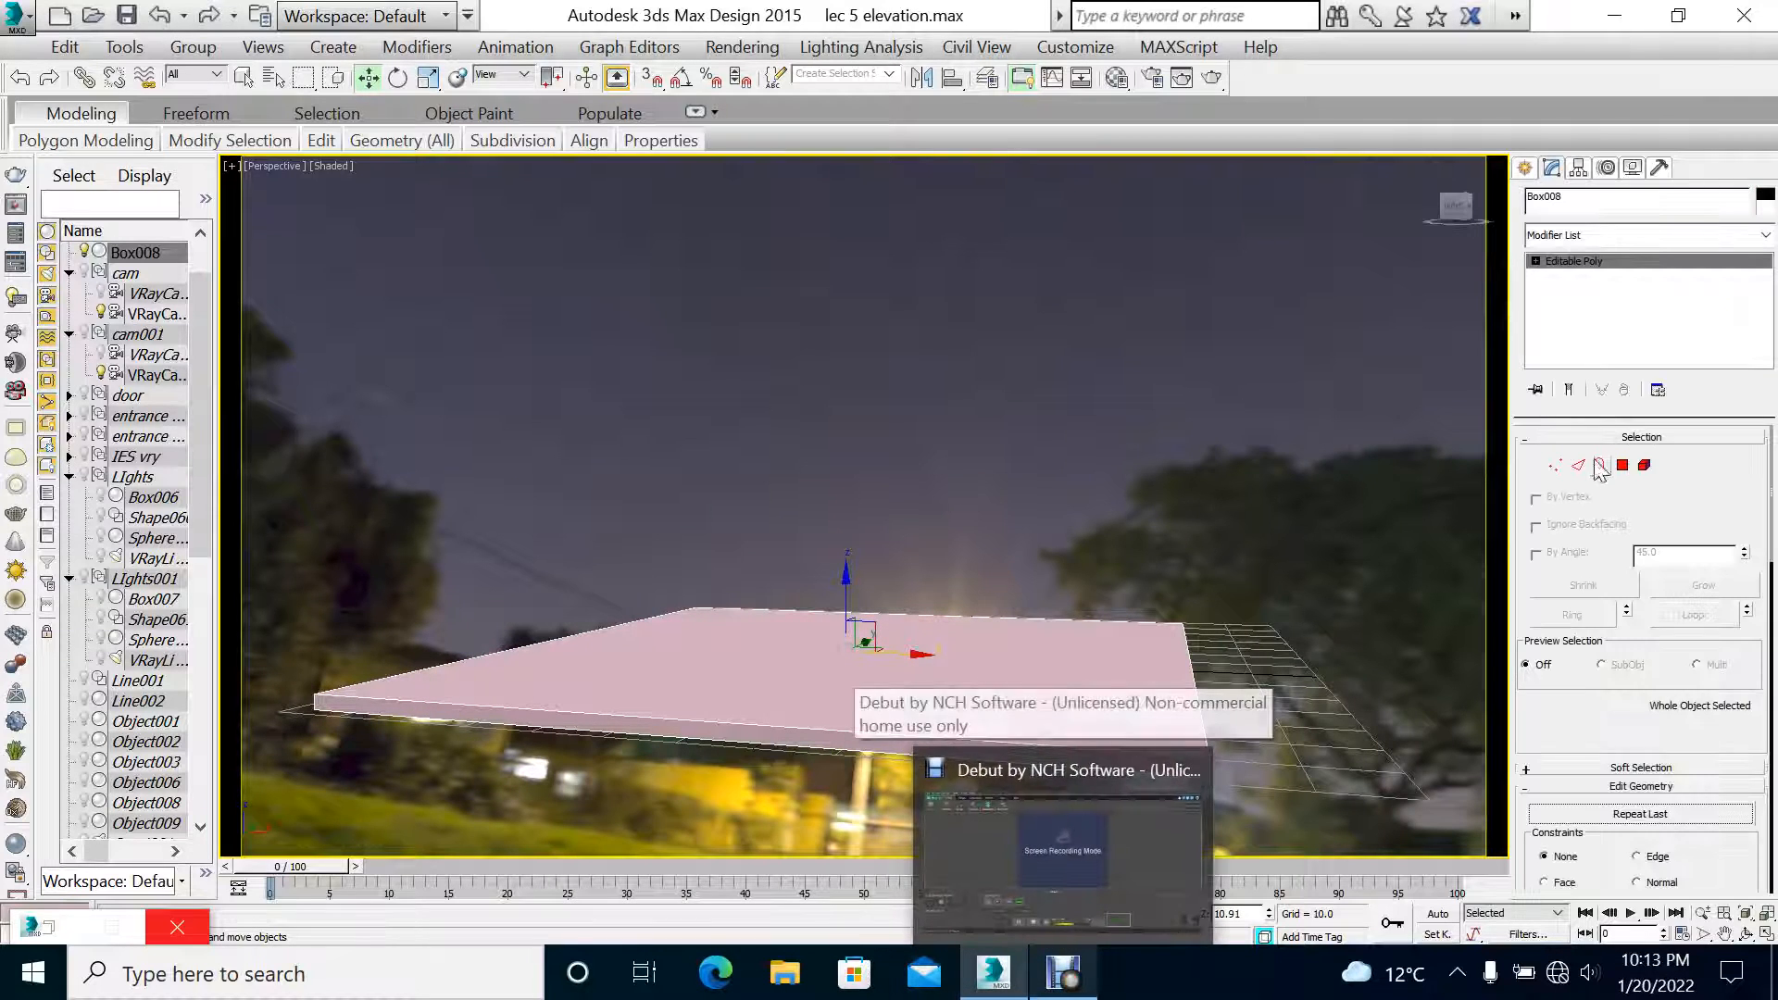
# Step: Select the four upper edges of the box and create a separate shape from them
pyautogui.click(1578, 465)
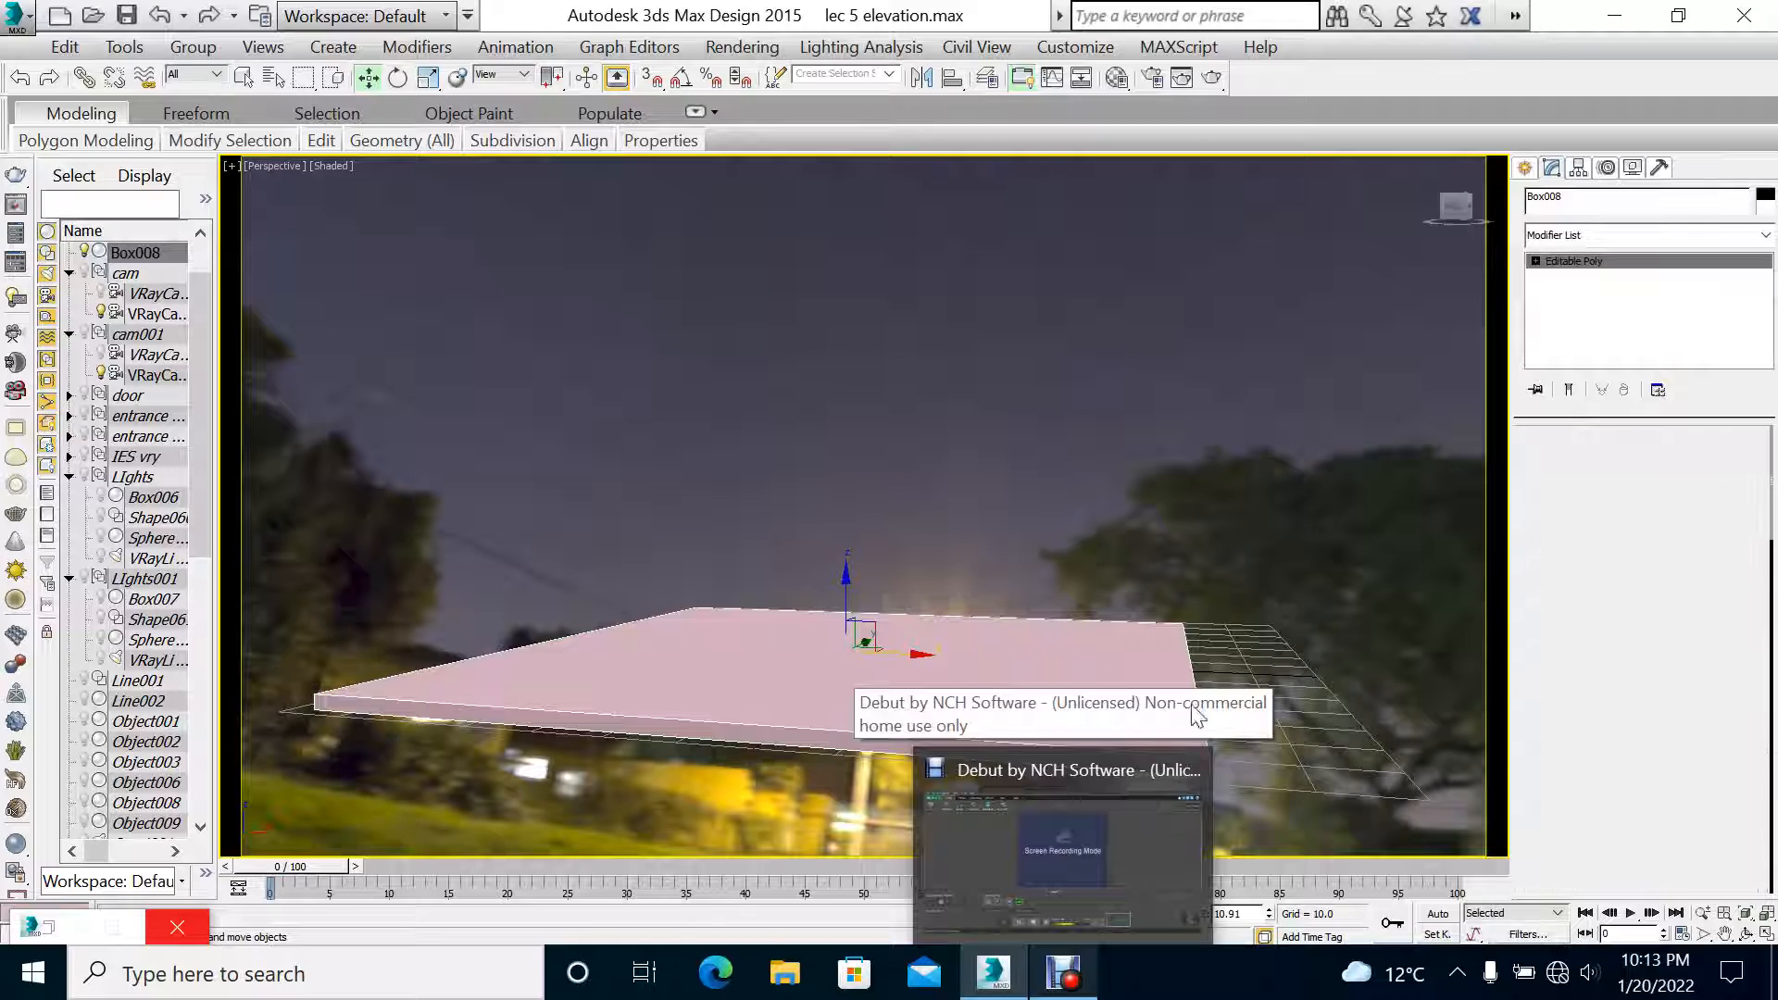
pyautogui.click(819, 728)
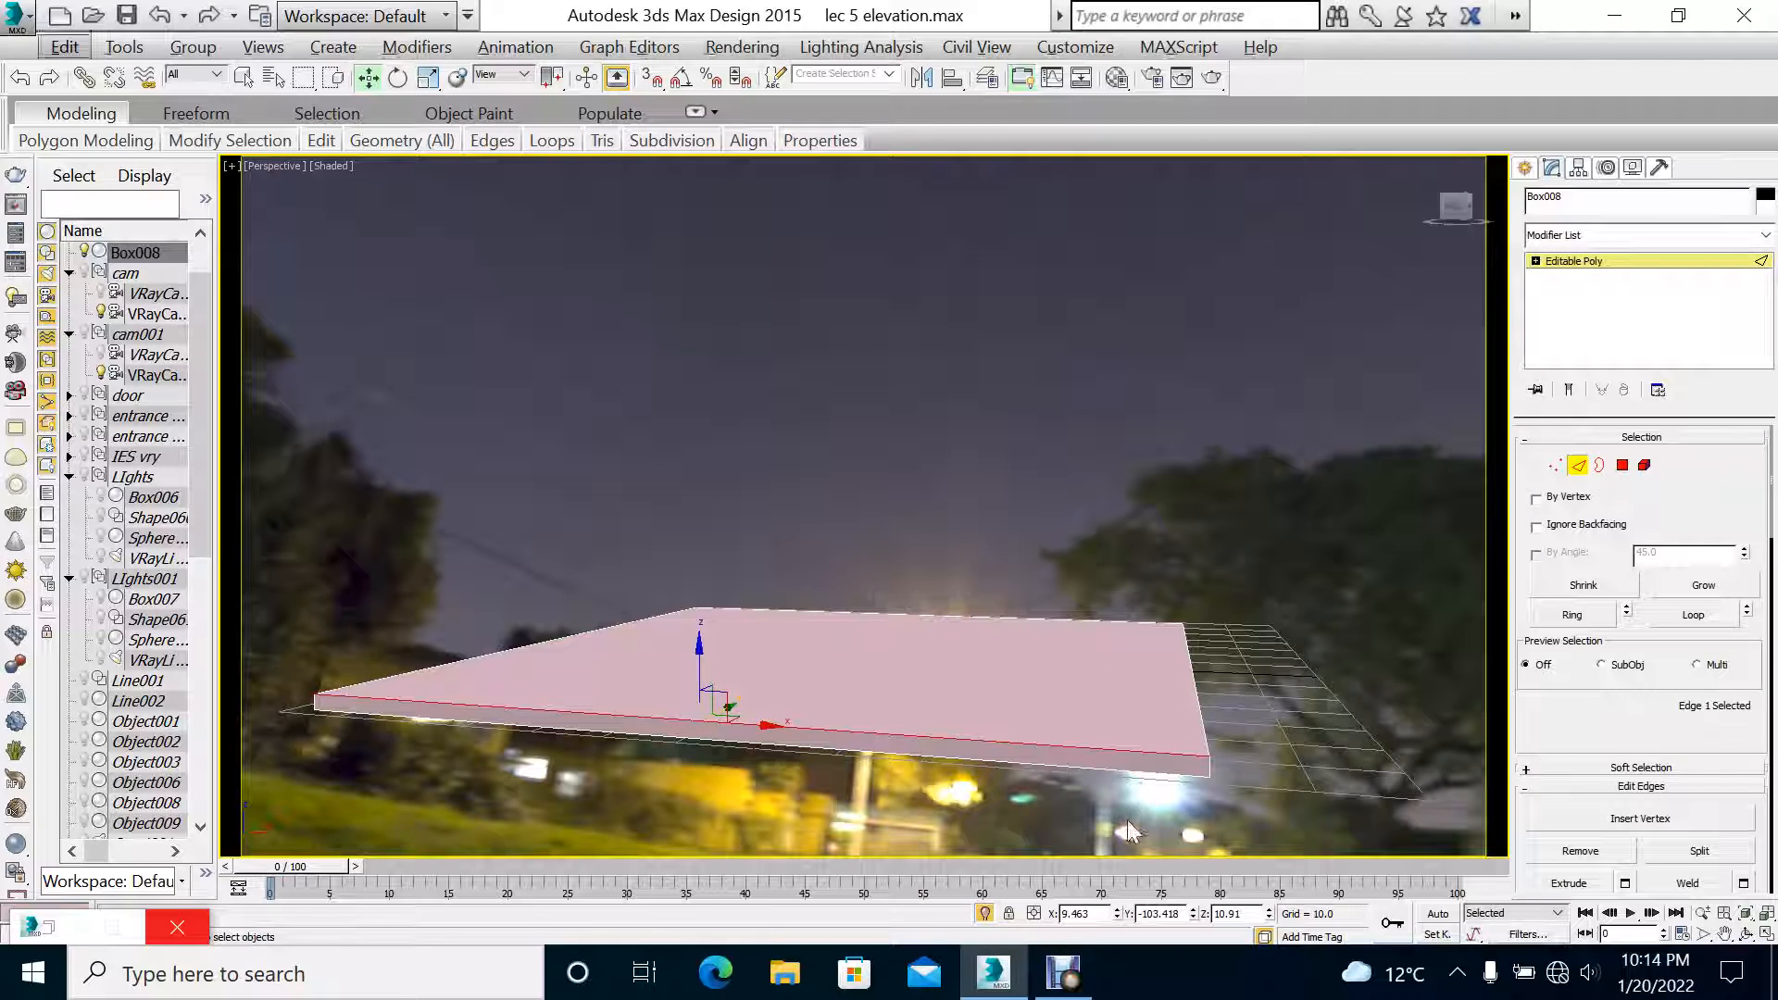
pyautogui.keyDown('ctrl'); pyautogui.click(391, 679); pyautogui.keyUp('ctrl')
pyautogui.keyDown('ctrl'); pyautogui.click(813, 611); pyautogui.keyUp('ctrl')
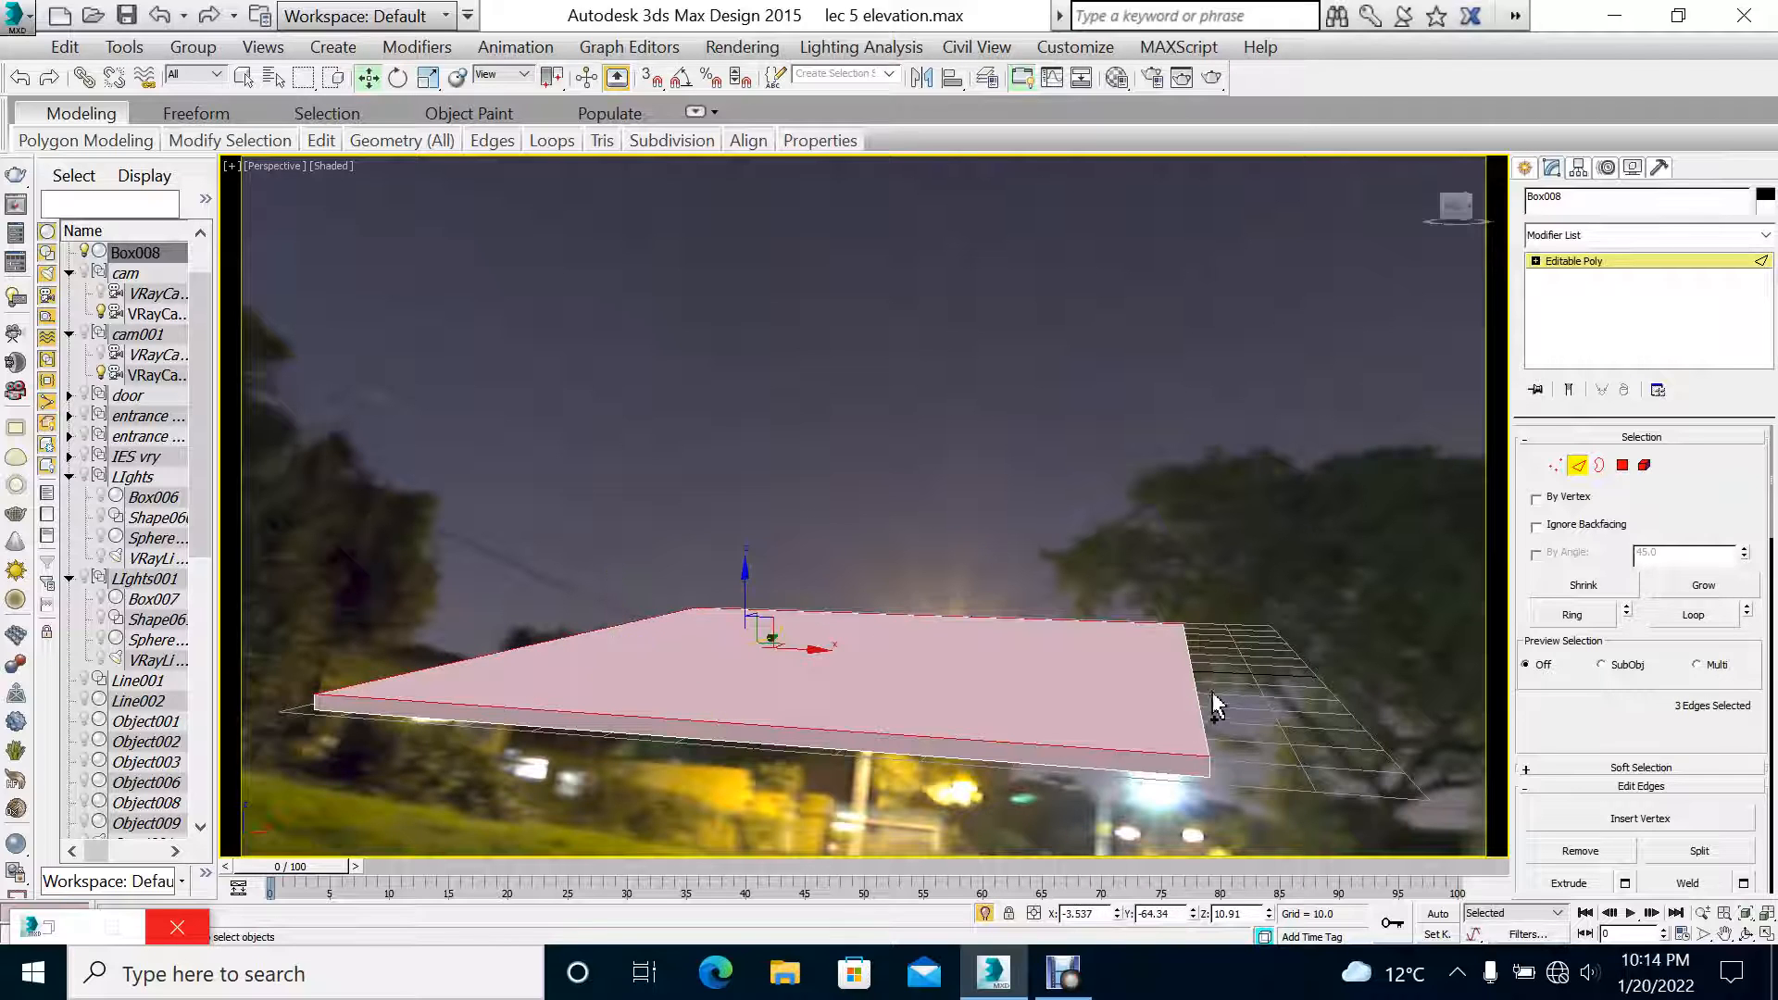
pyautogui.keyDown('ctrl'); pyautogui.click(1195, 685); pyautogui.keyUp('ctrl')
pyautogui.moveTo(1545, 724); pyautogui.dragTo(1574, 472)
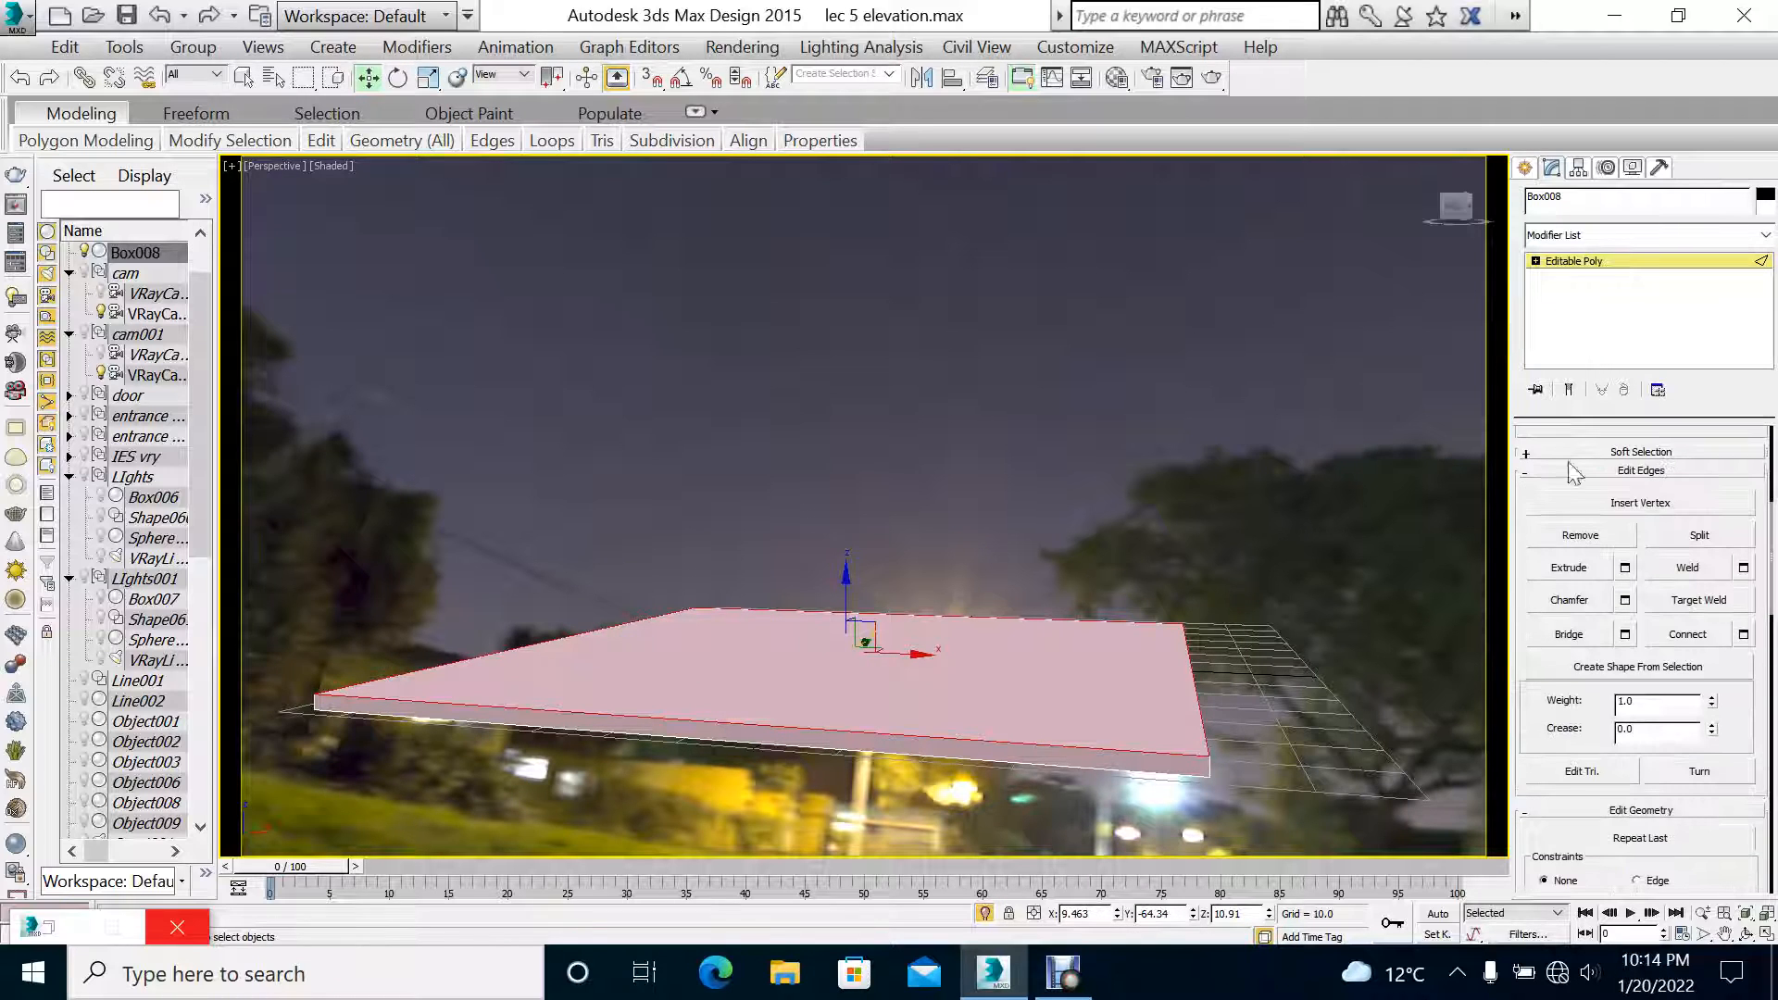
pyautogui.click(1685, 667)
pyautogui.click(852, 529)
# Step: Select the new border spline and set its radial rendering thickness to 0.06
pyautogui.click(1582, 261)
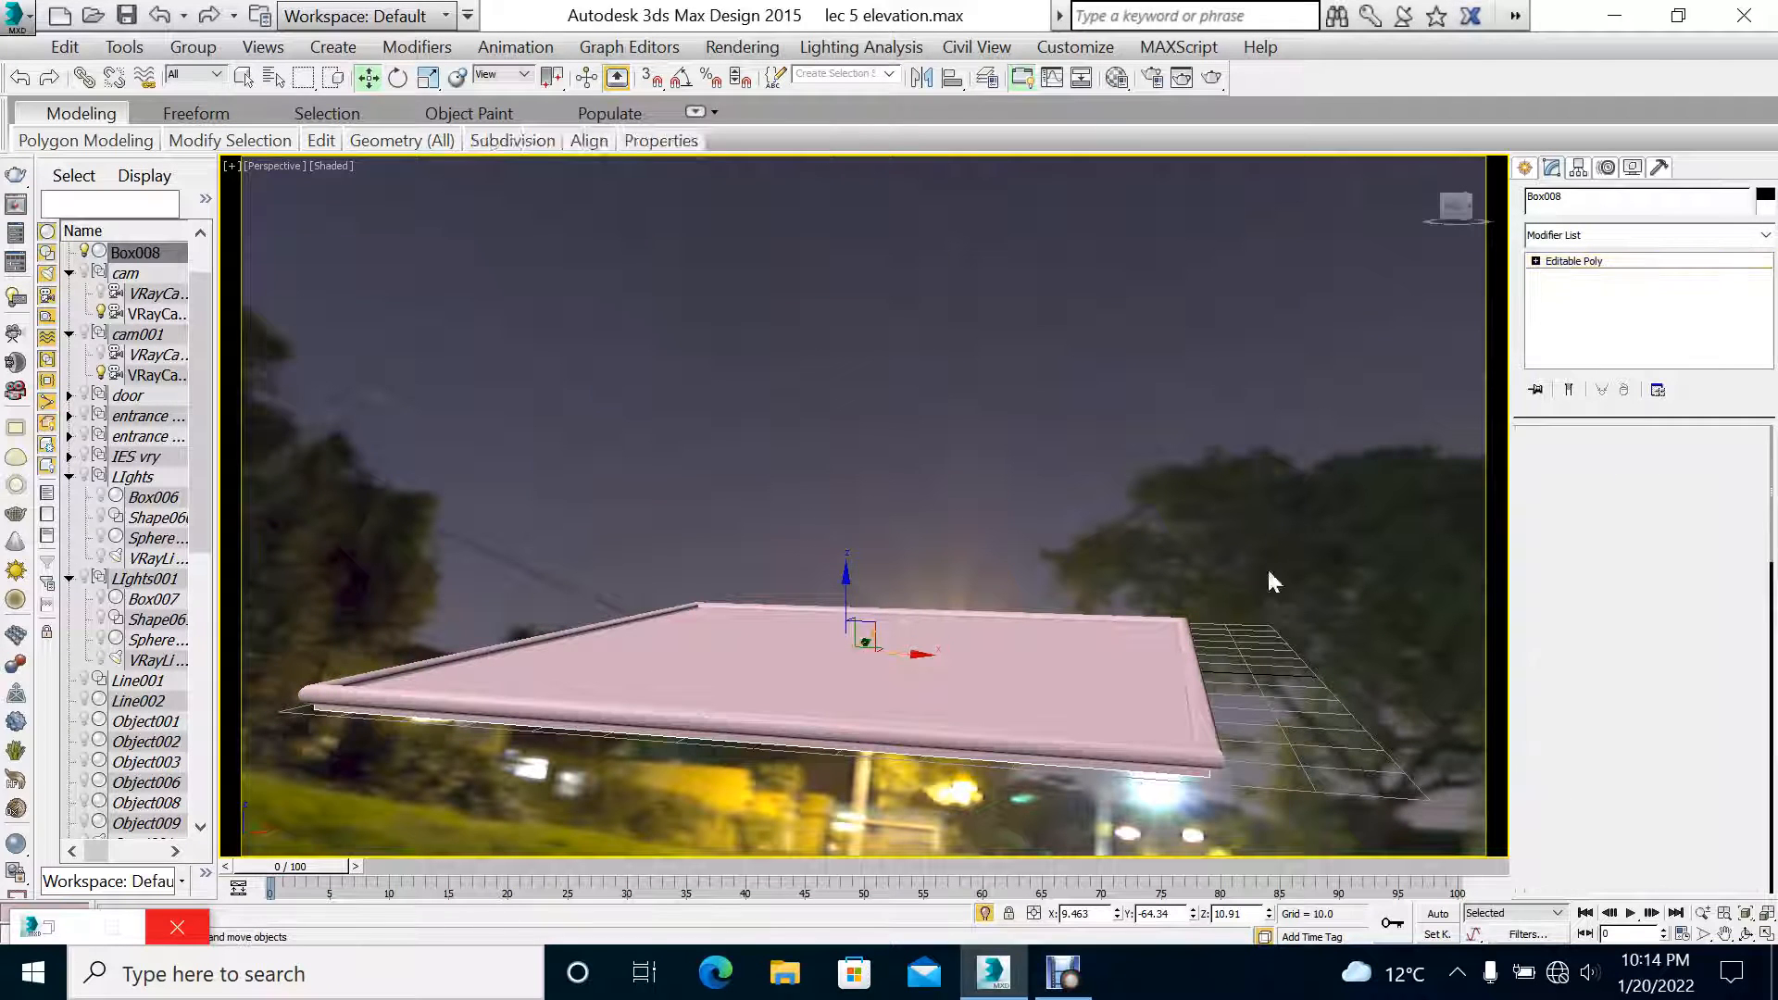
pyautogui.click(1267, 568)
pyautogui.click(1209, 737)
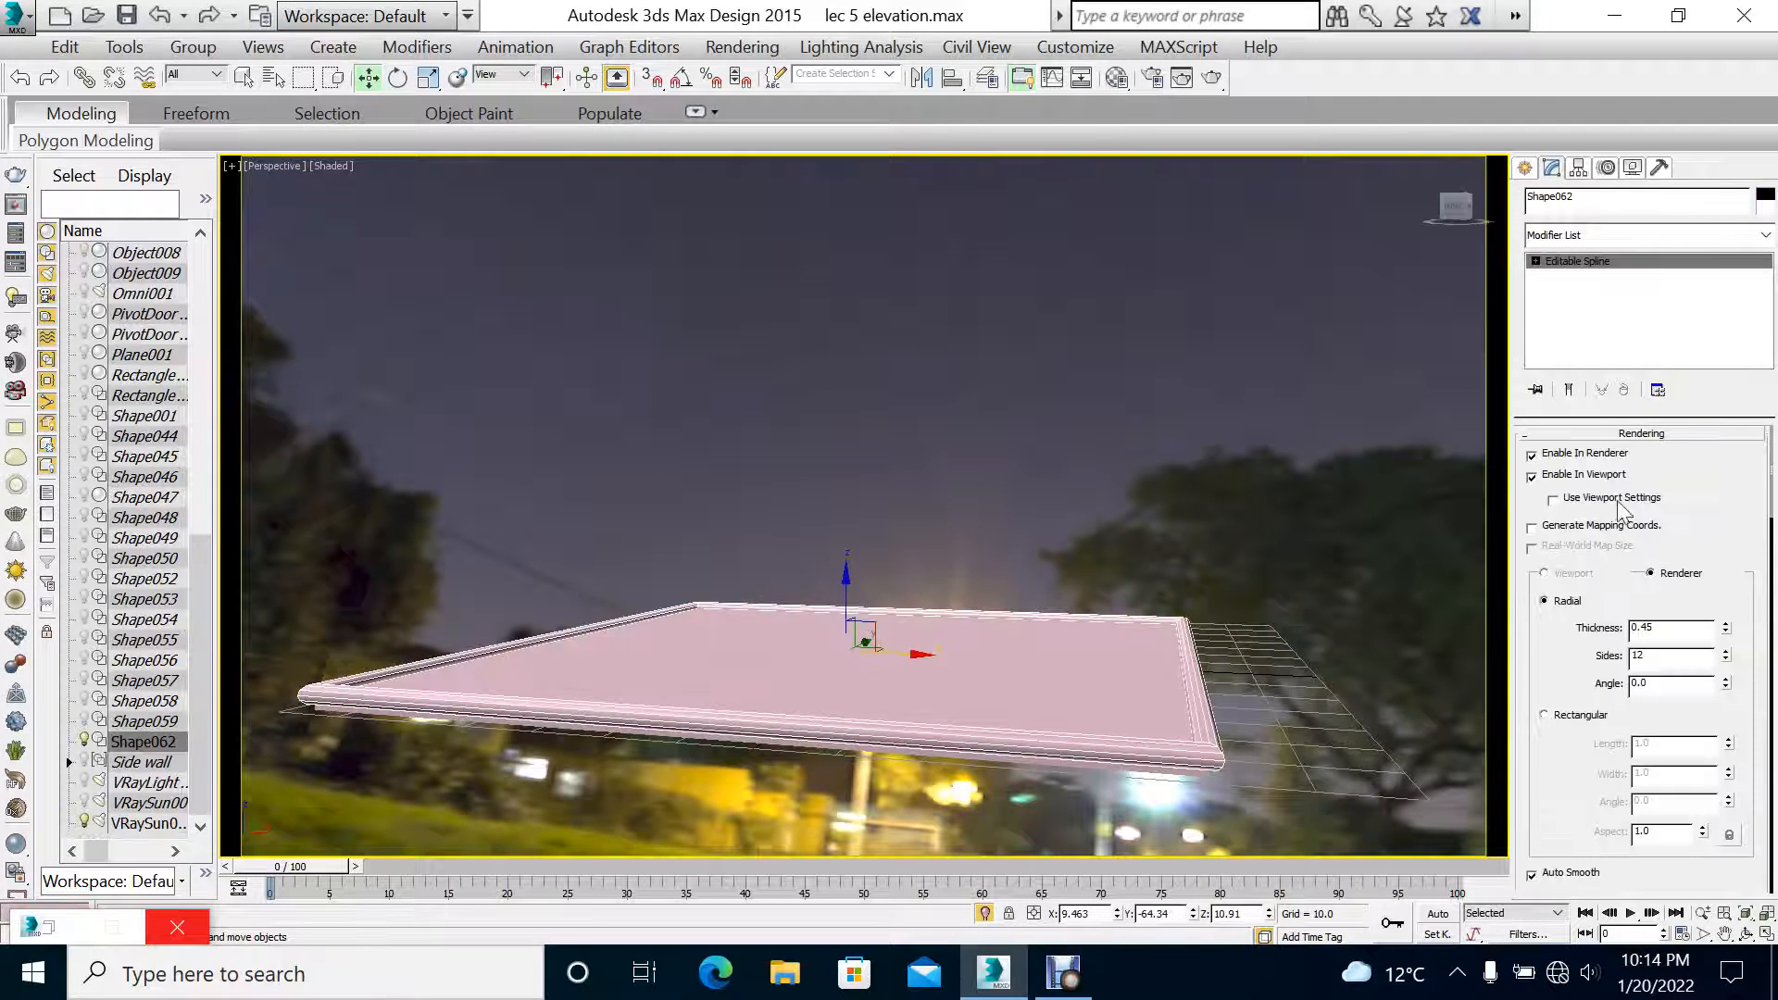
pyautogui.moveTo(1725, 628); pyautogui.dragTo(1741, 665)
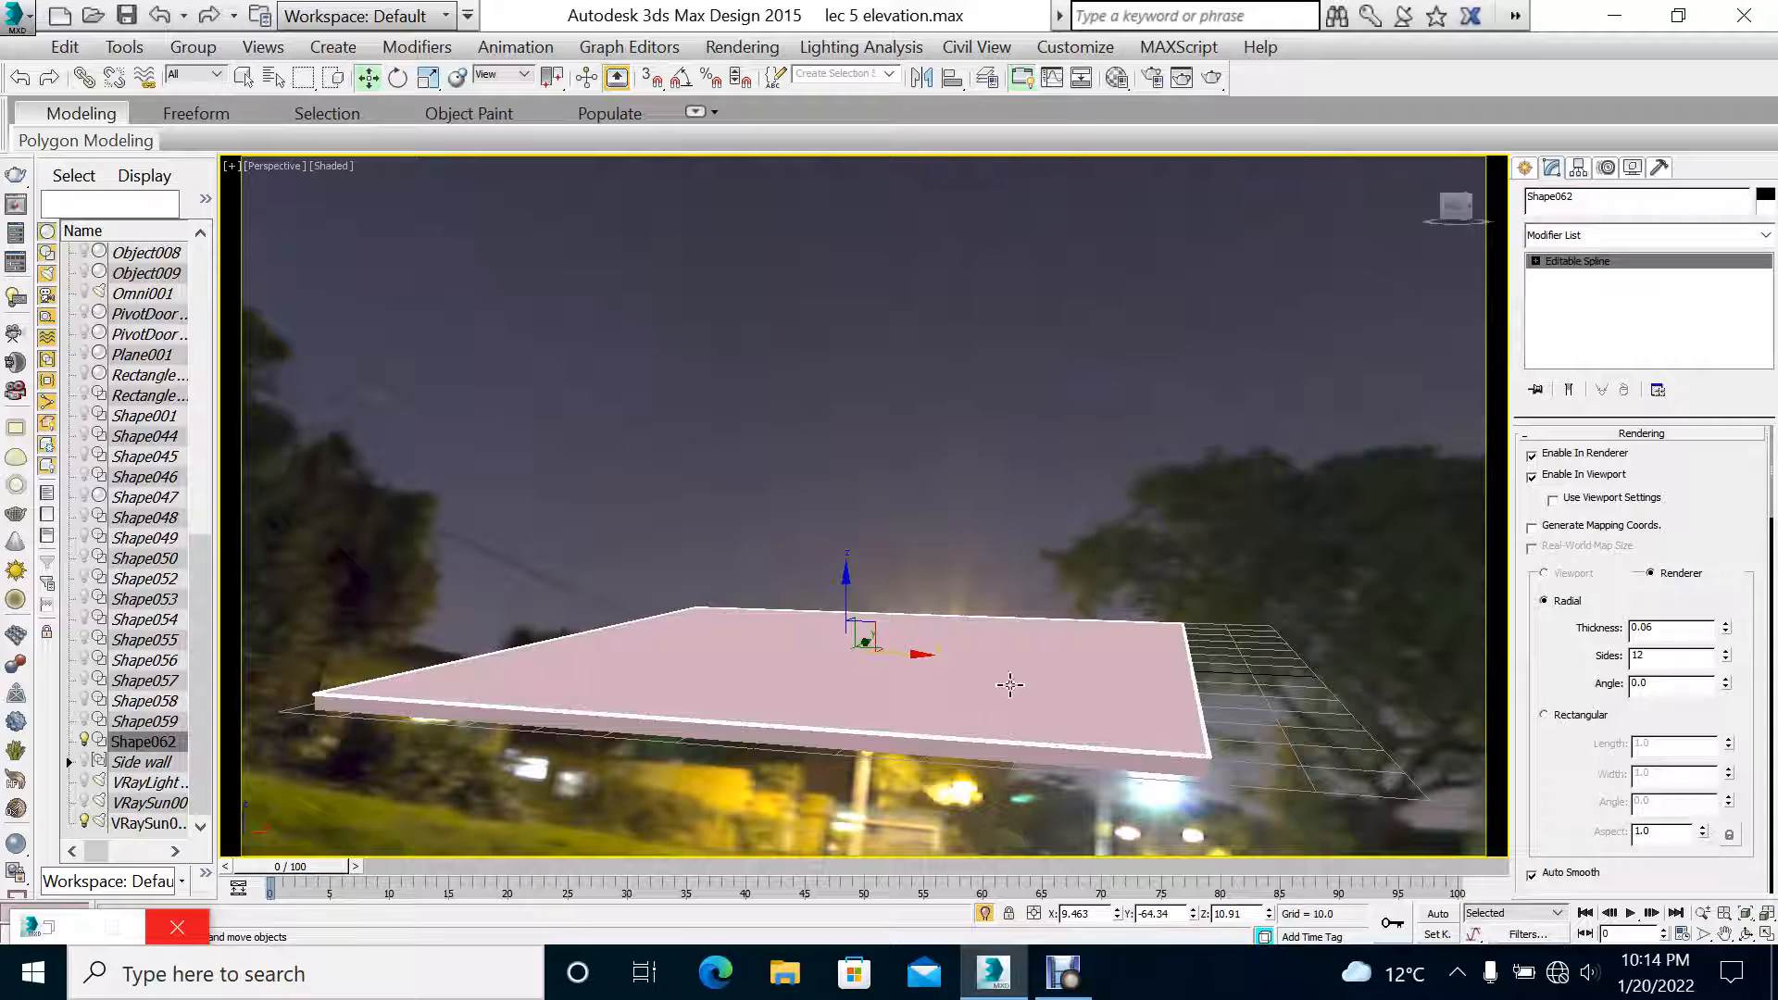
# Step: Assign the Solid Glass material to the box, reselect the border spline, and minimize the Material Editor
pyautogui.click(1143, 731)
pyautogui.press('m')
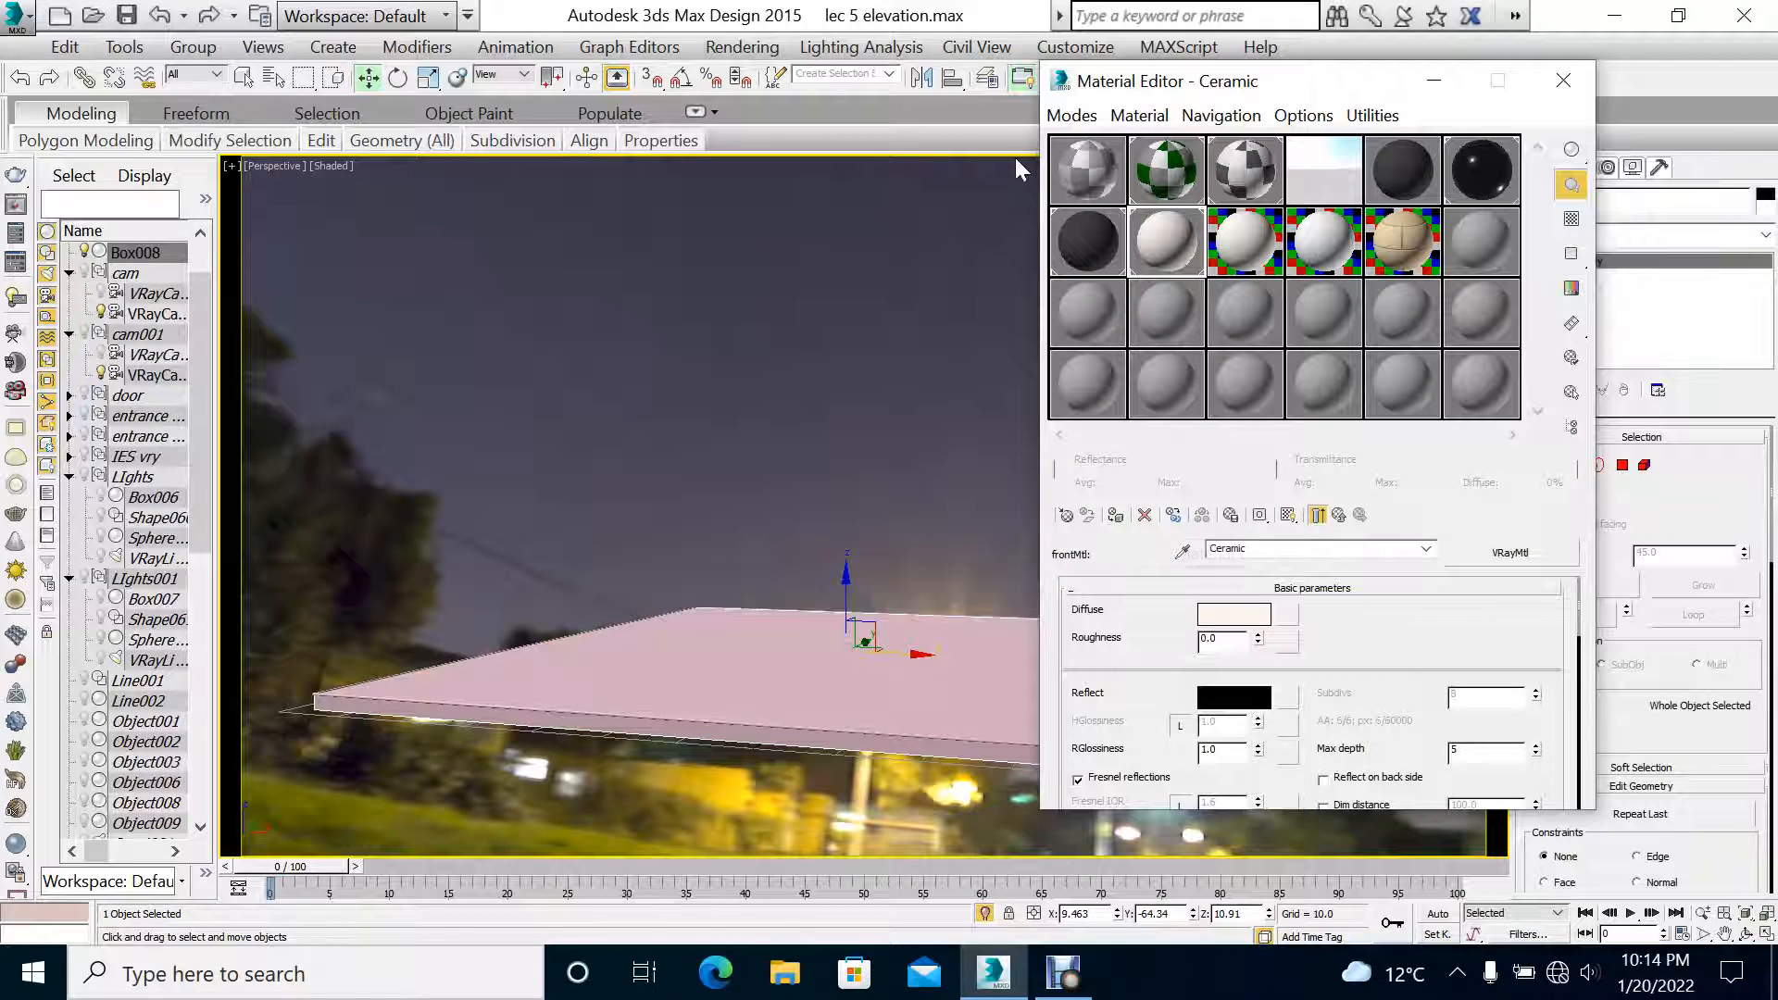
pyautogui.click(1087, 241)
pyautogui.click(1116, 516)
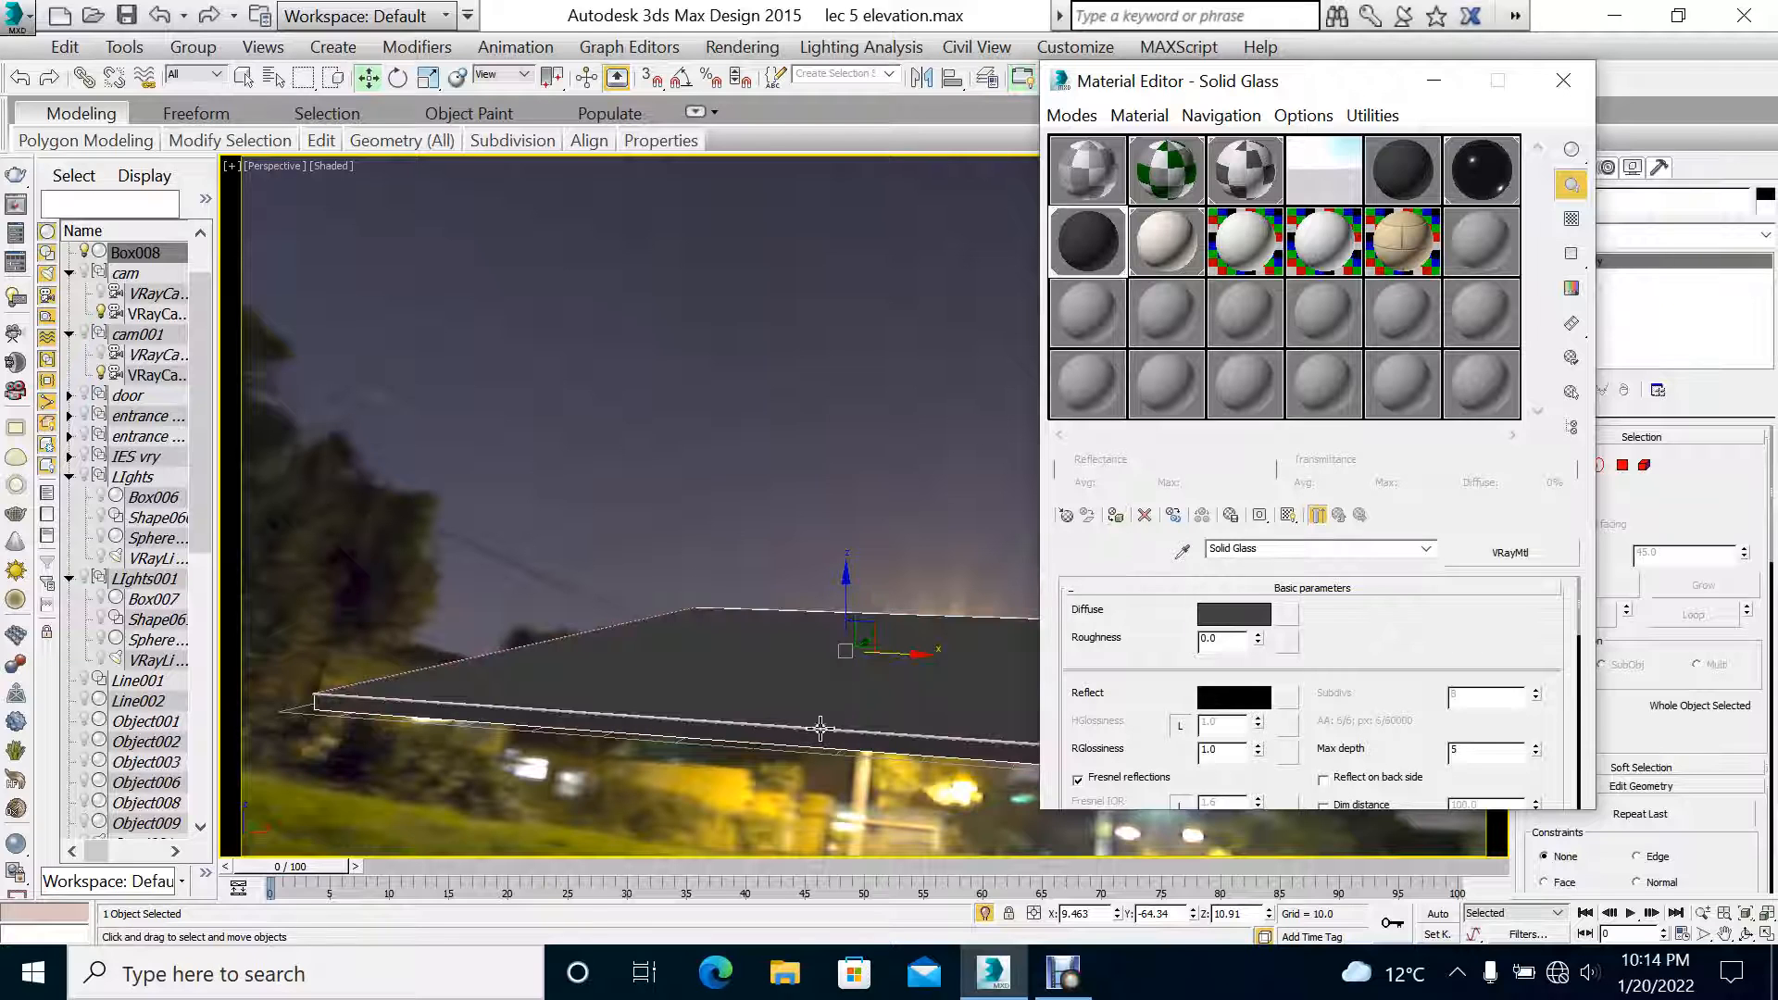
pyautogui.click(820, 729)
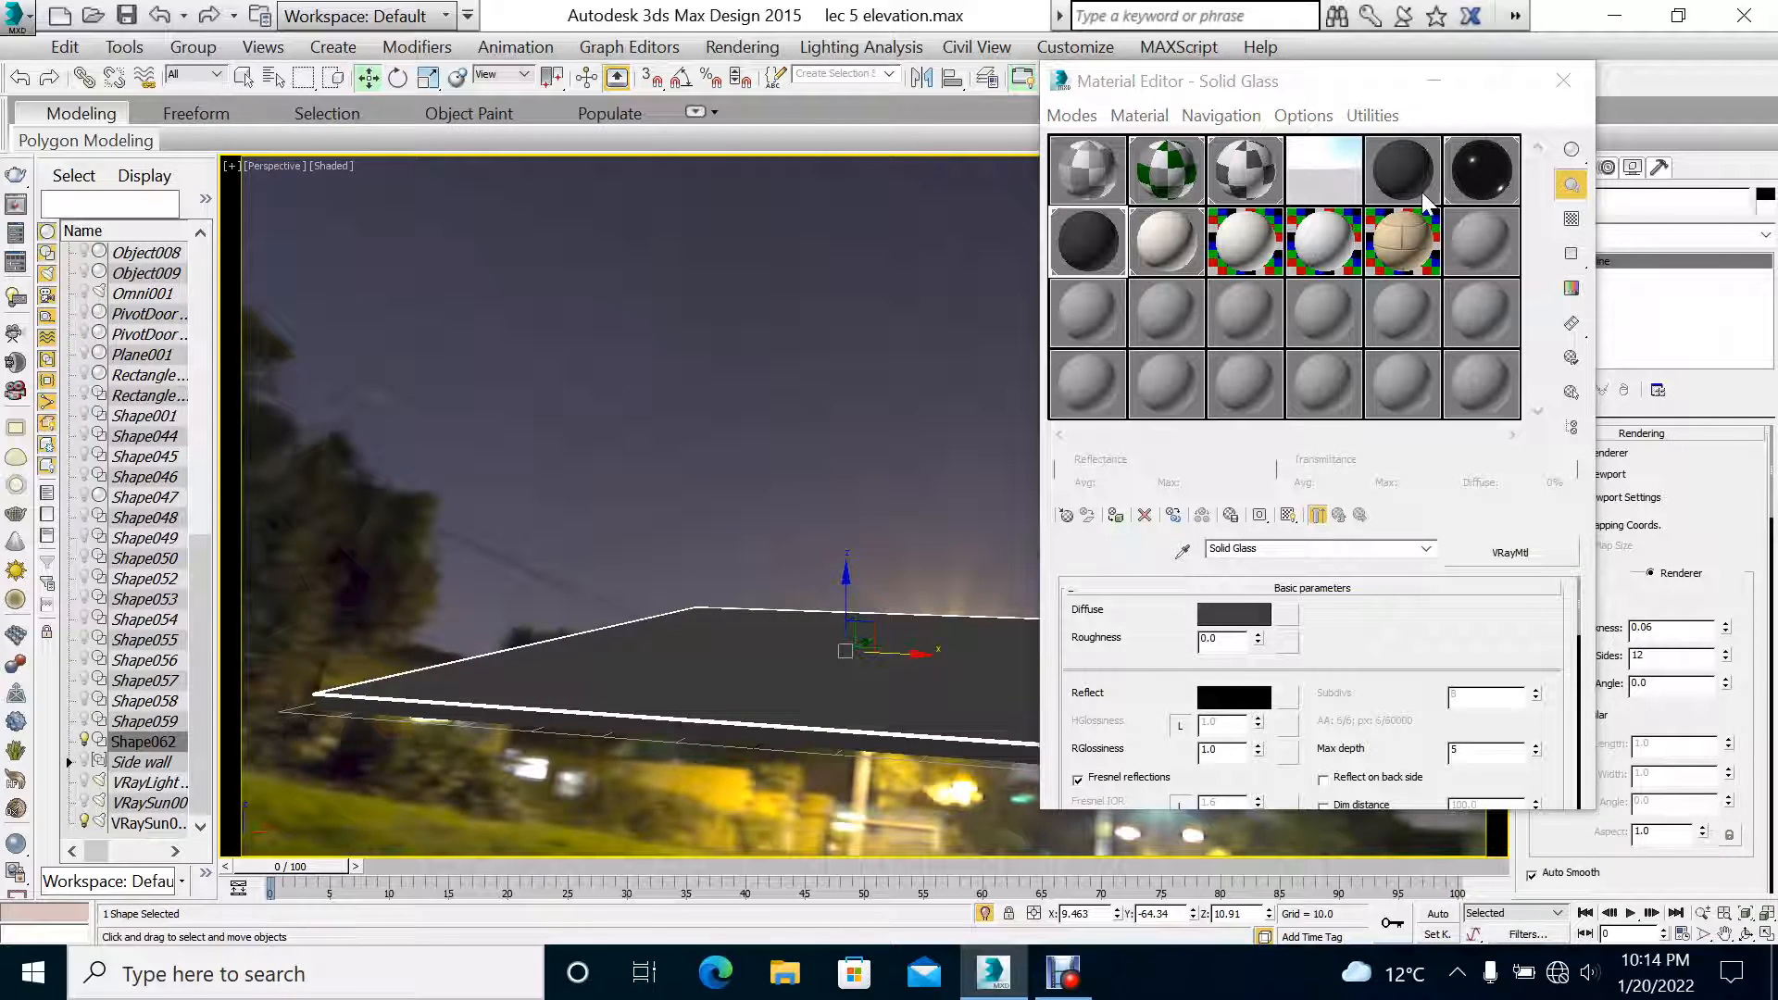
pyautogui.click(1433, 81)
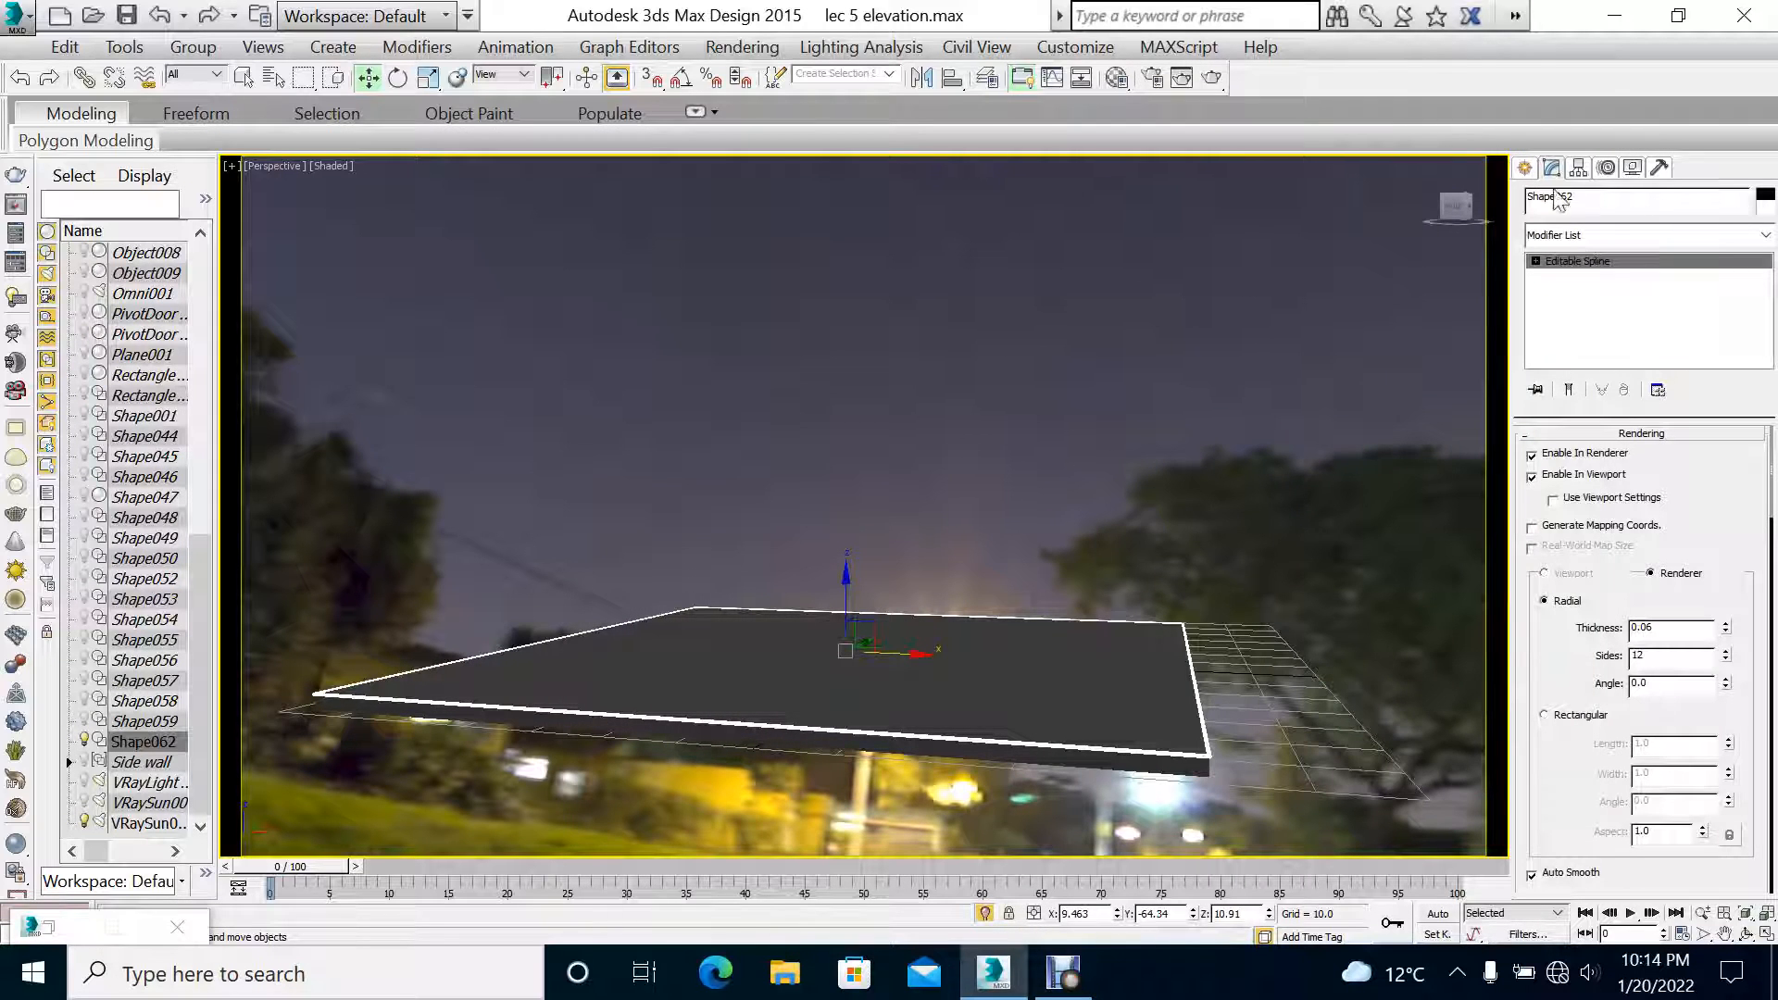
pyautogui.click(1525, 167)
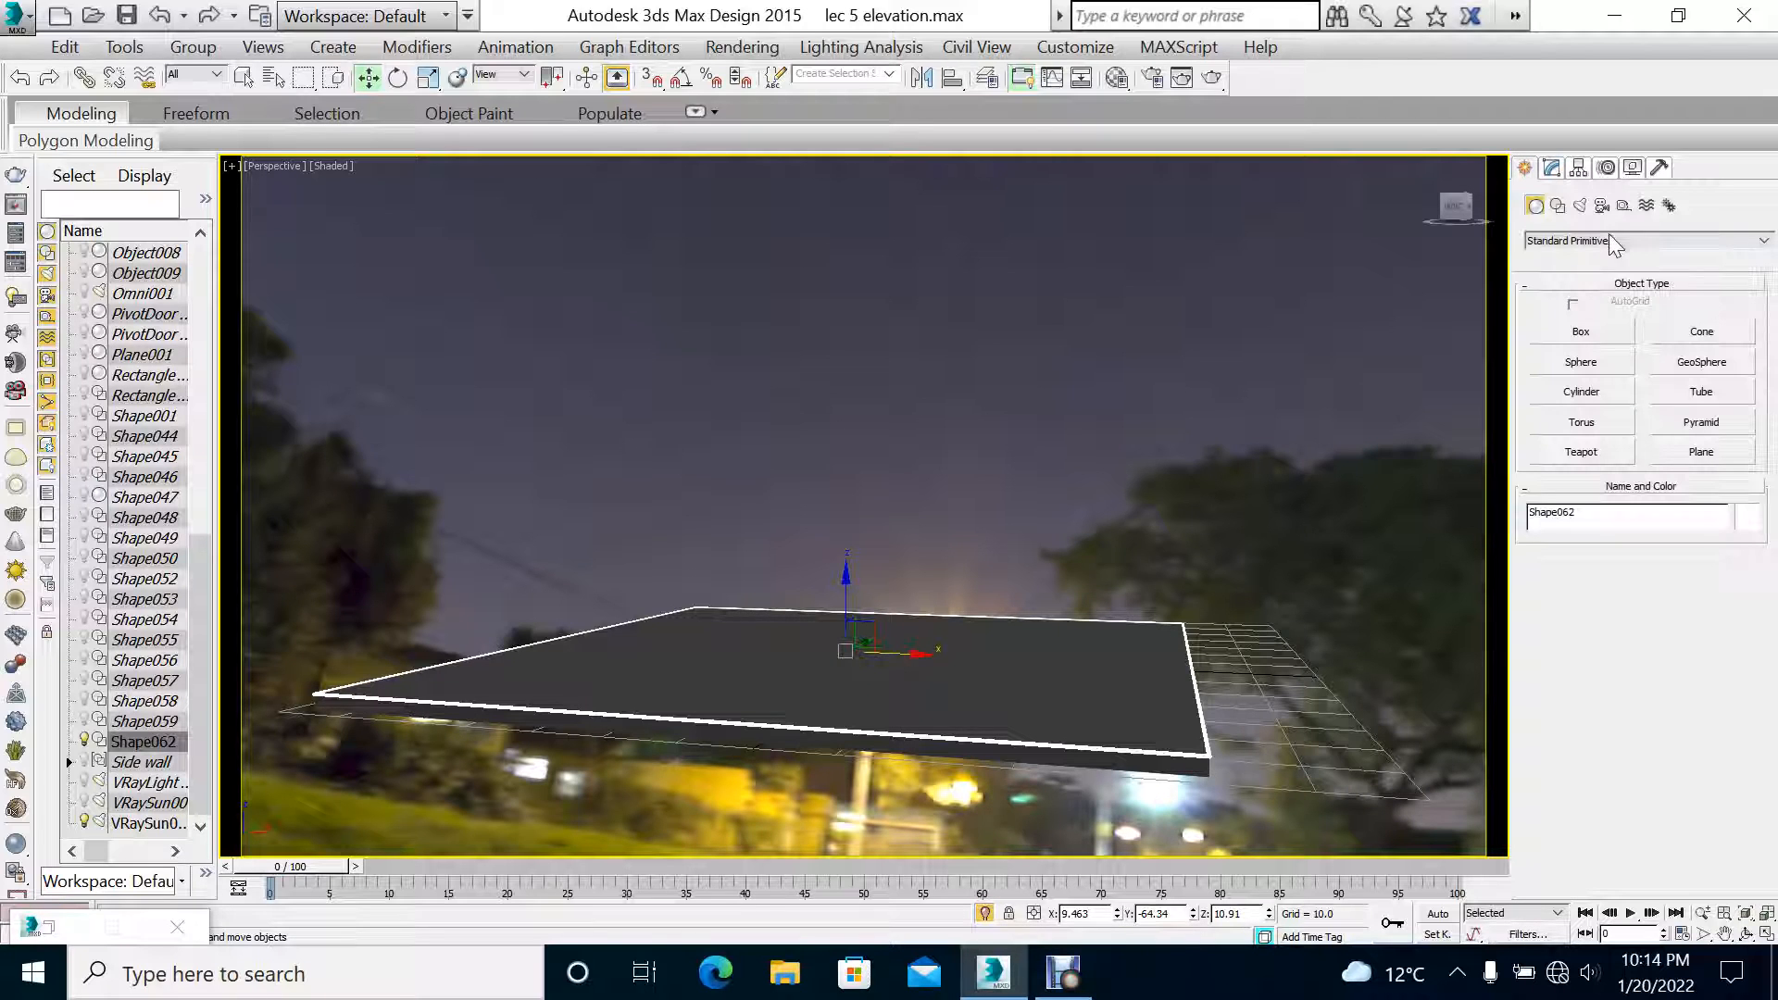
pyautogui.click(1580, 206)
pyautogui.click(1582, 331)
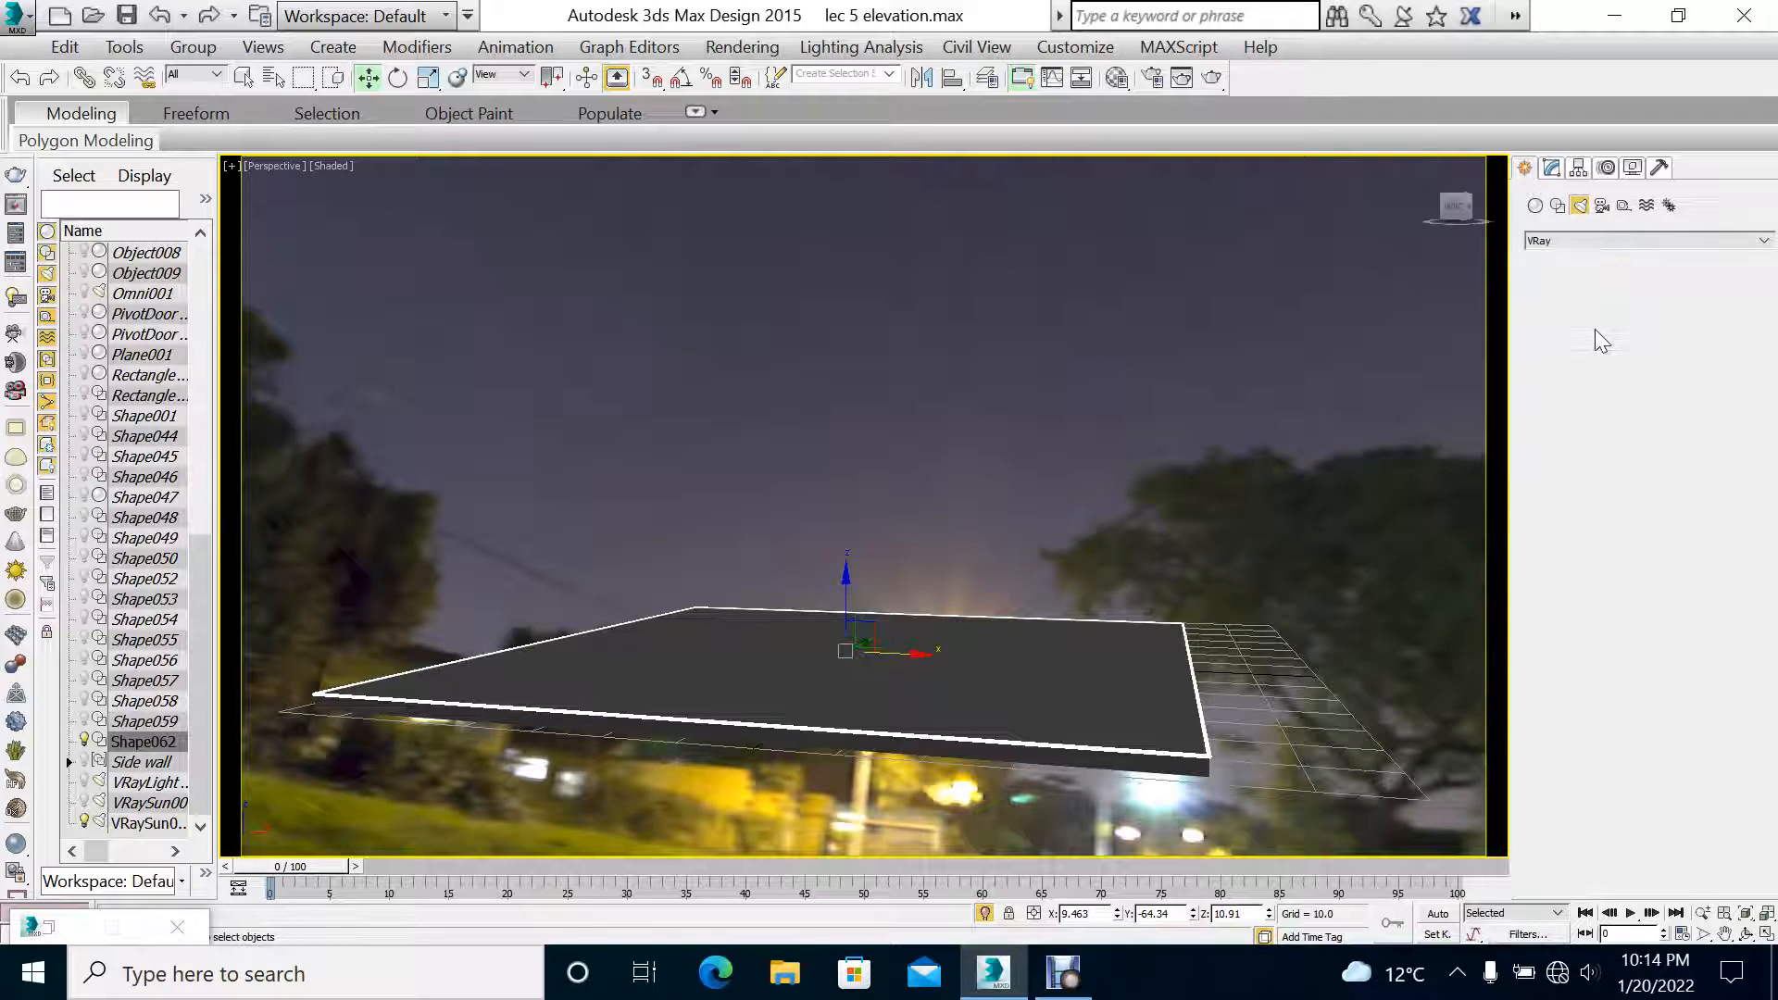
pyautogui.click(1684, 491)
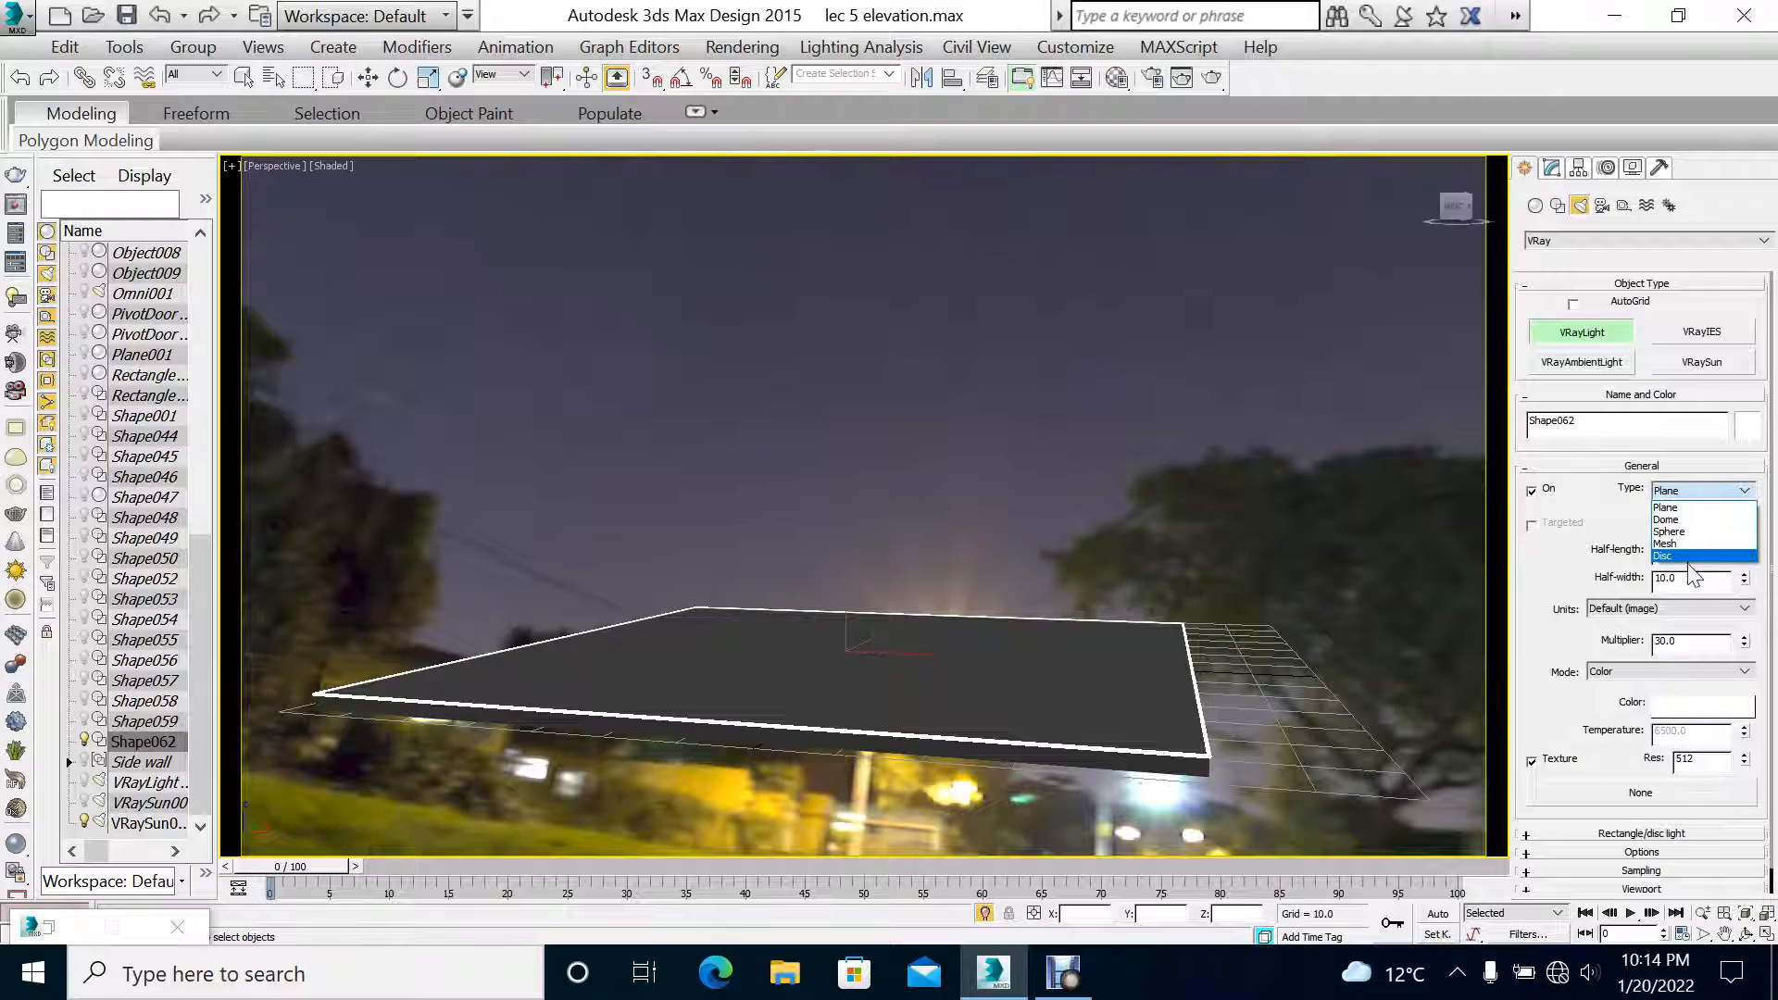
pyautogui.click(1667, 504)
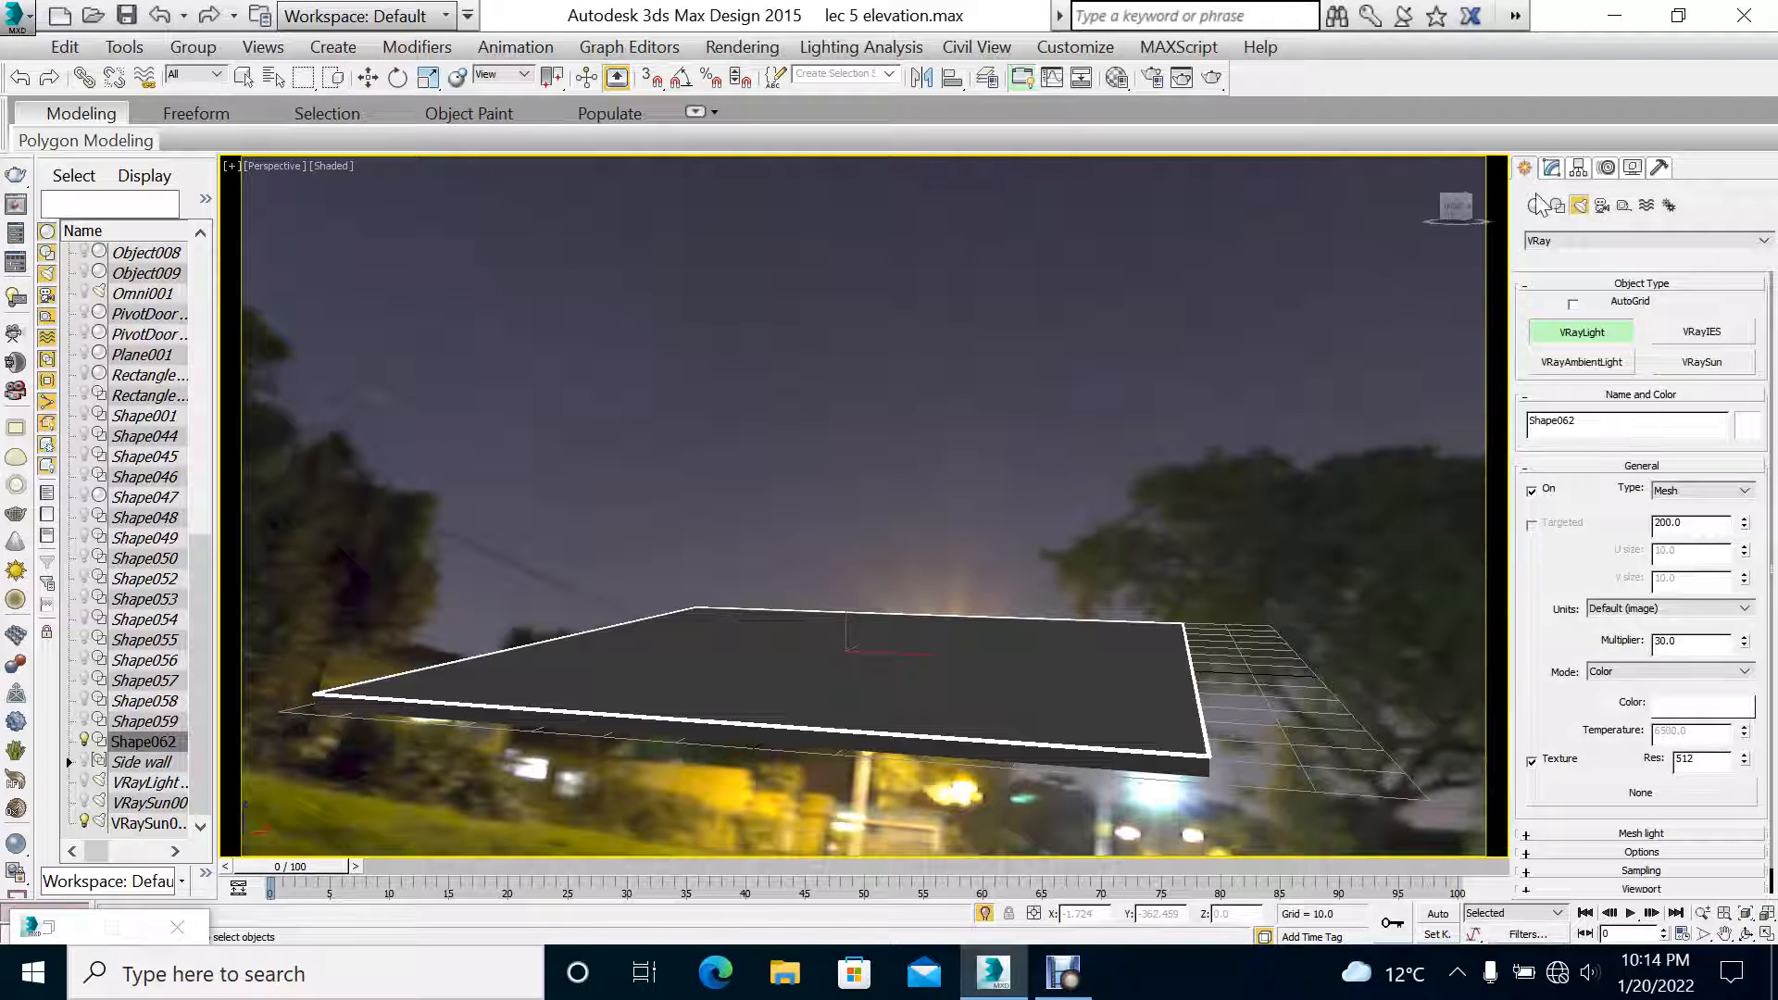
pyautogui.click(1551, 170)
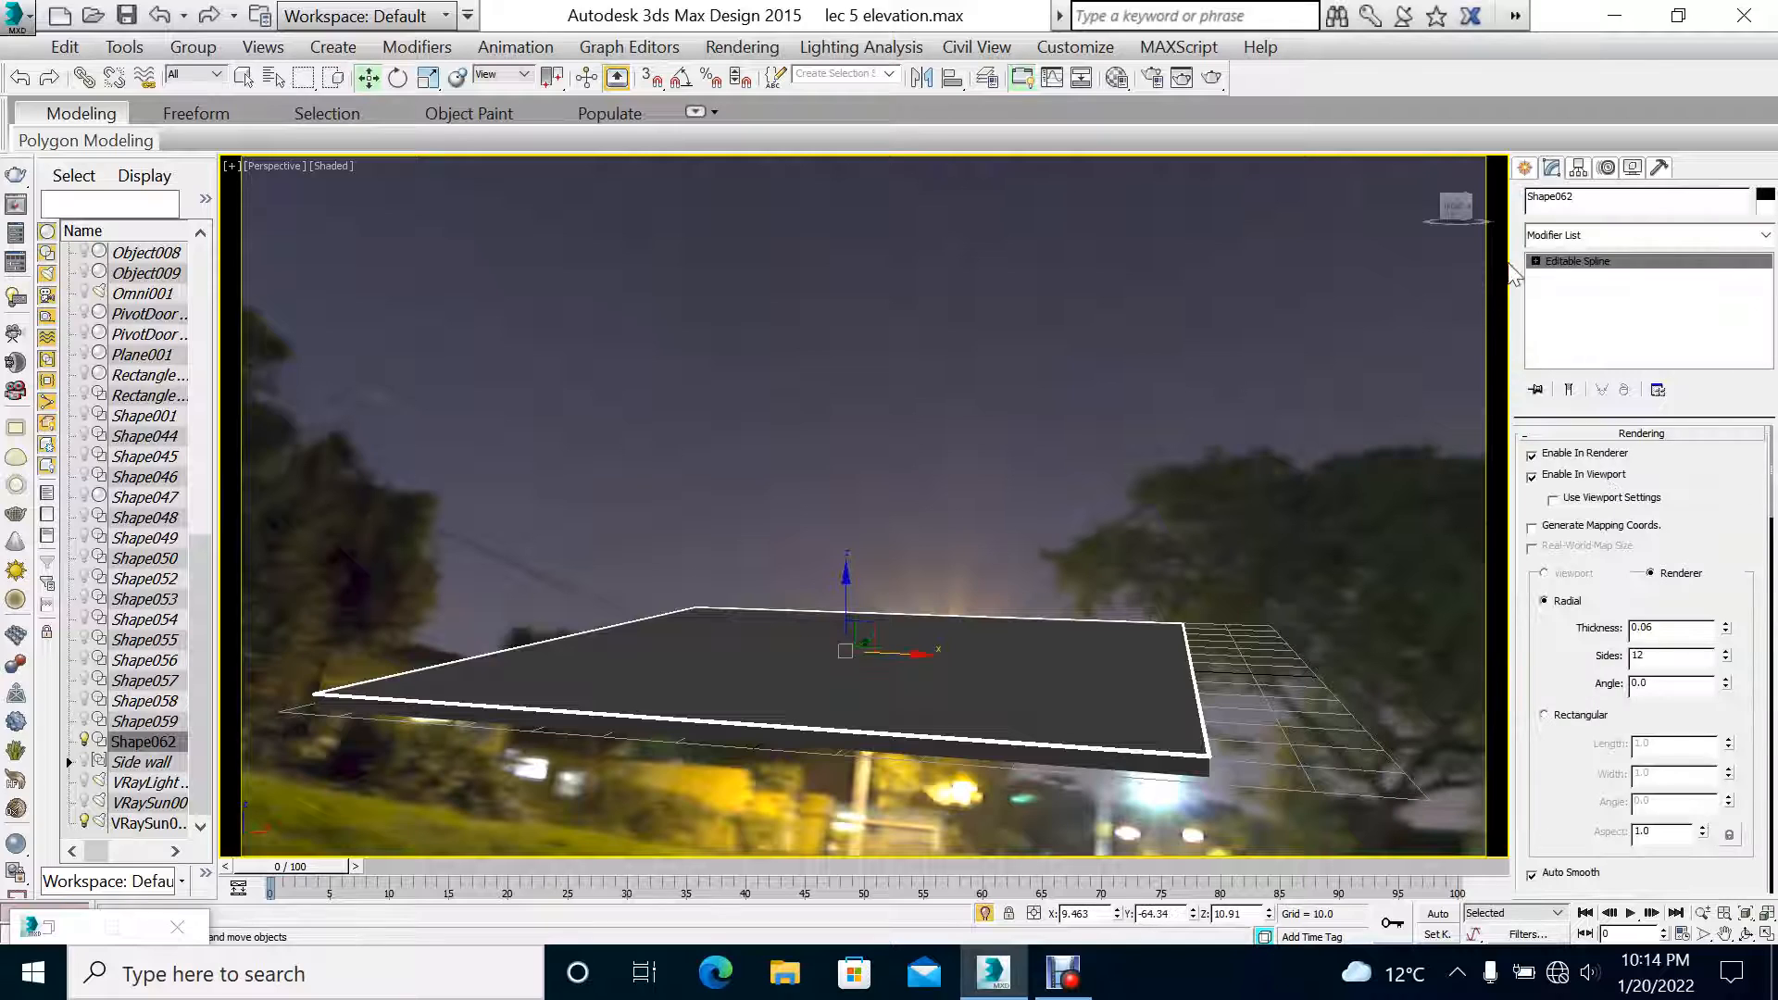
pyautogui.click(1525, 169)
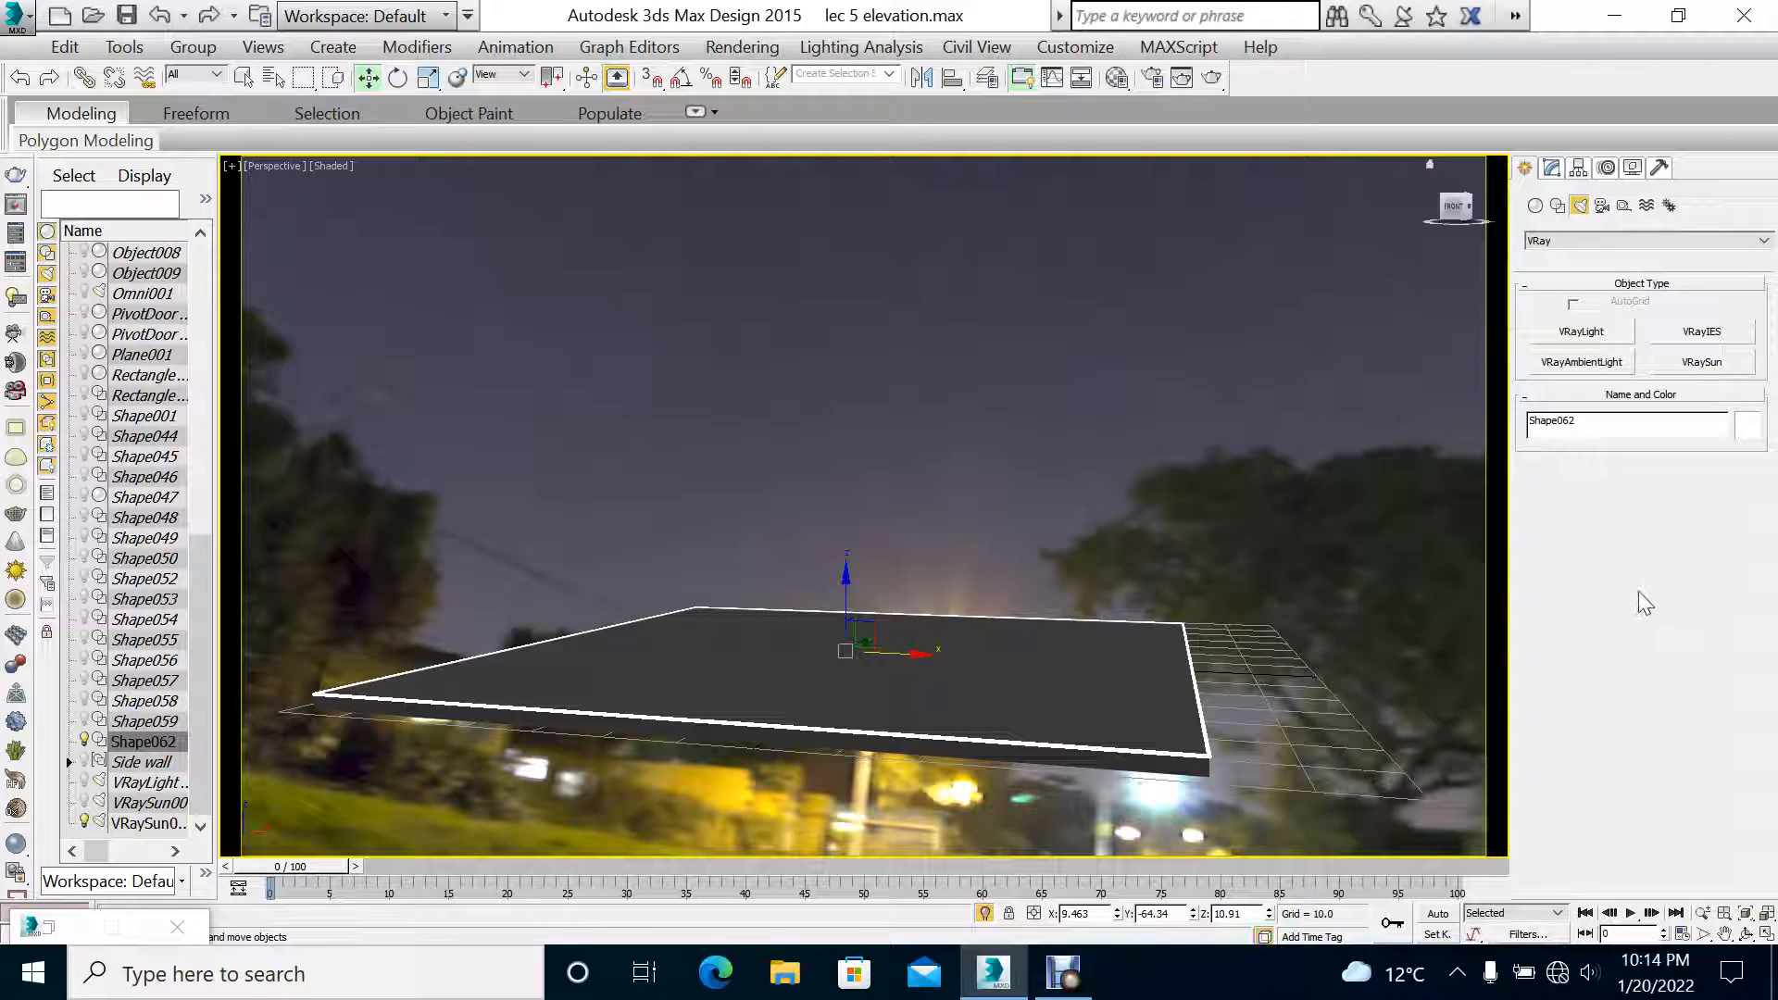
pyautogui.click(1598, 332)
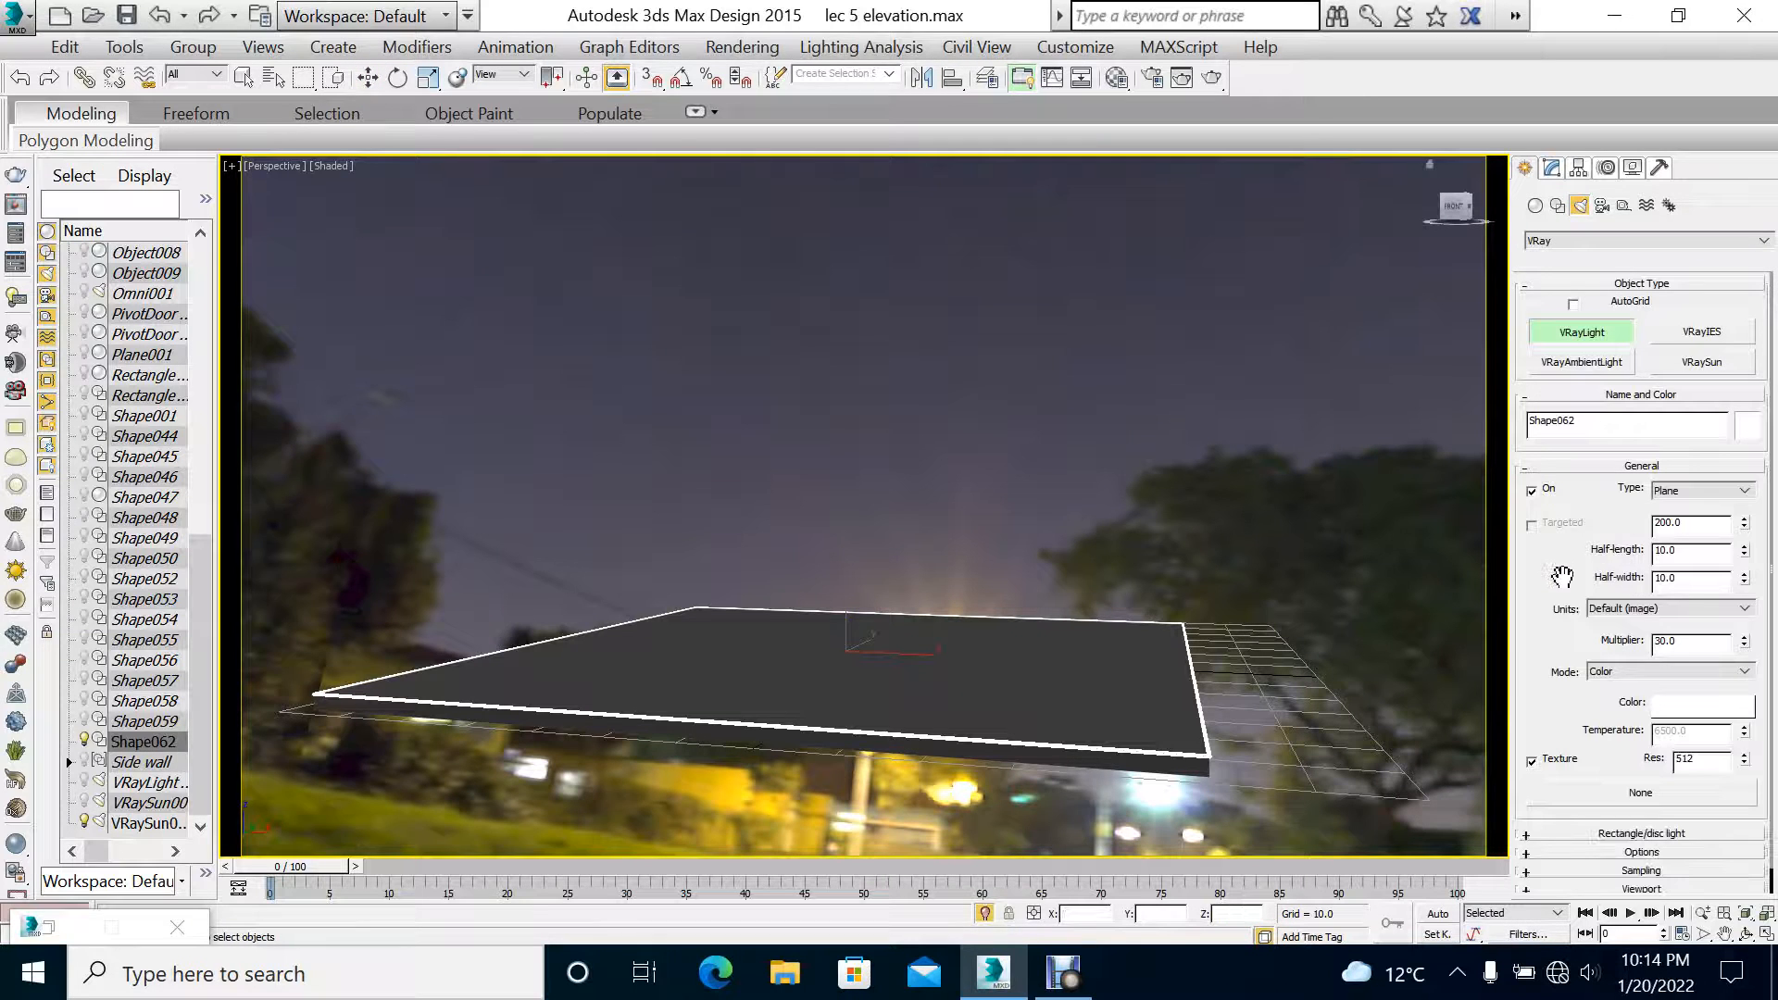
pyautogui.scroll(-1, 1563, 556)
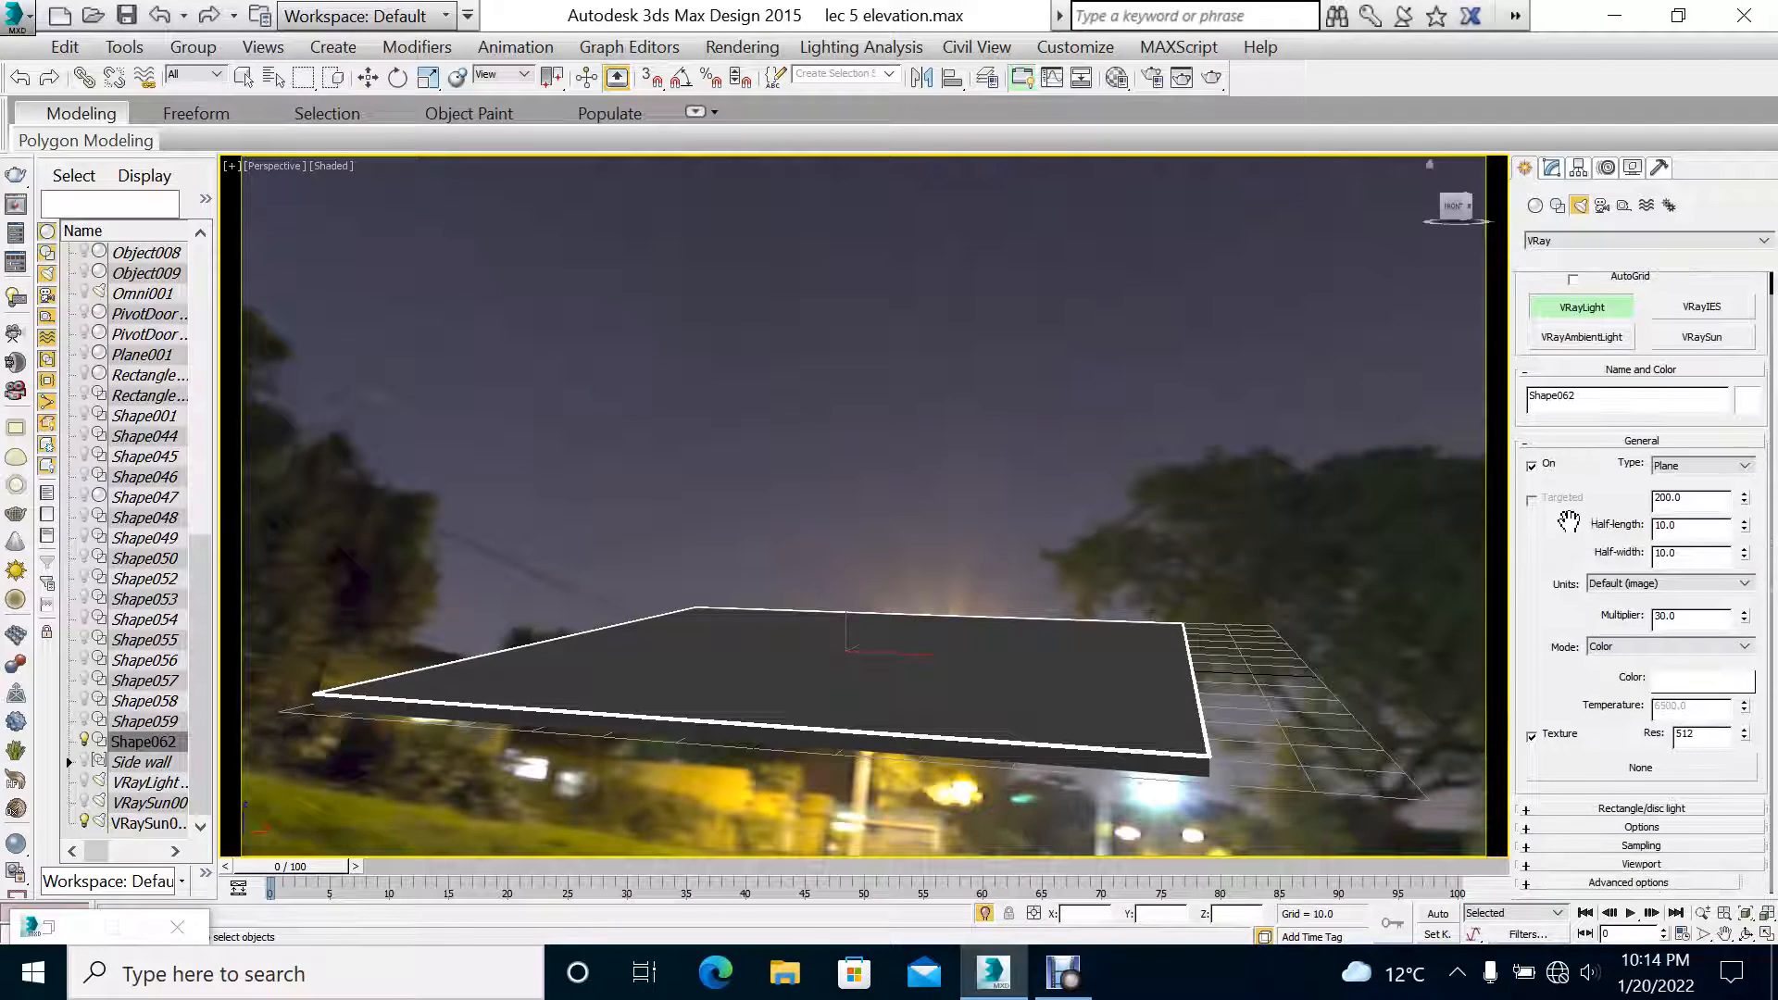
pyautogui.rightClick(1195, 752)
# Step: Convert the slab's border spline to an Editable Poly
pyautogui.rightClick(1193, 559)
pyautogui.moveTo(1417, 815)
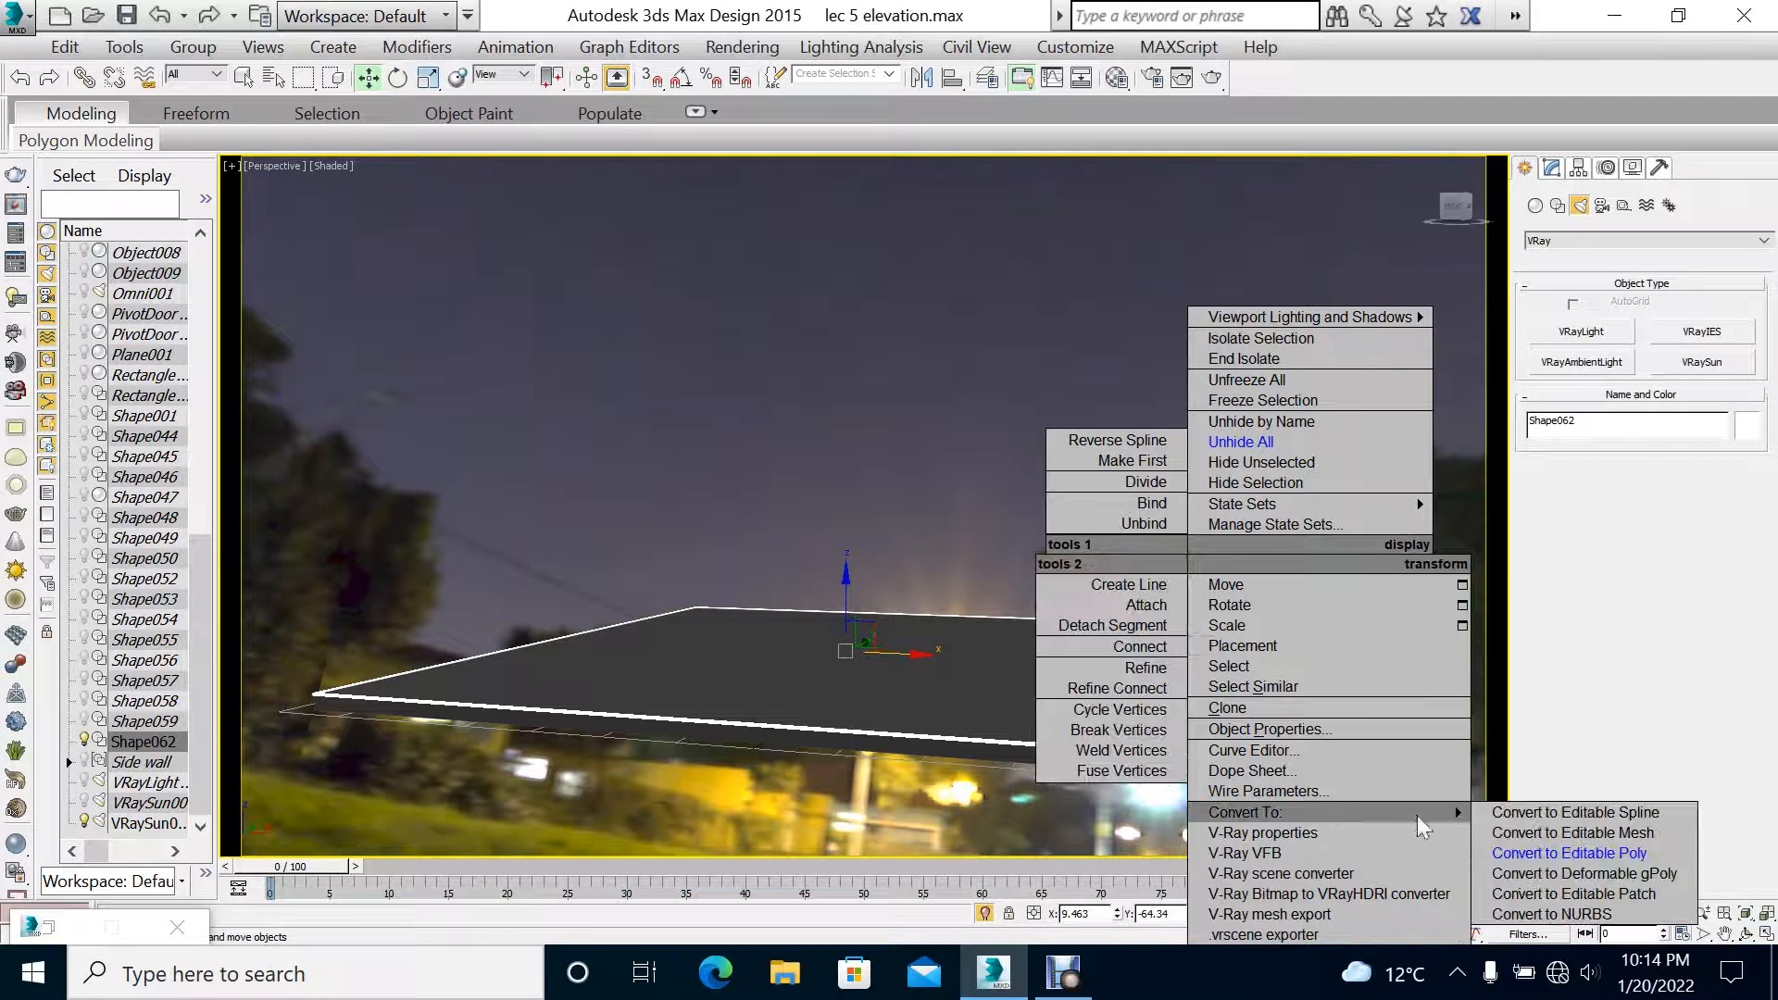
pyautogui.click(1555, 852)
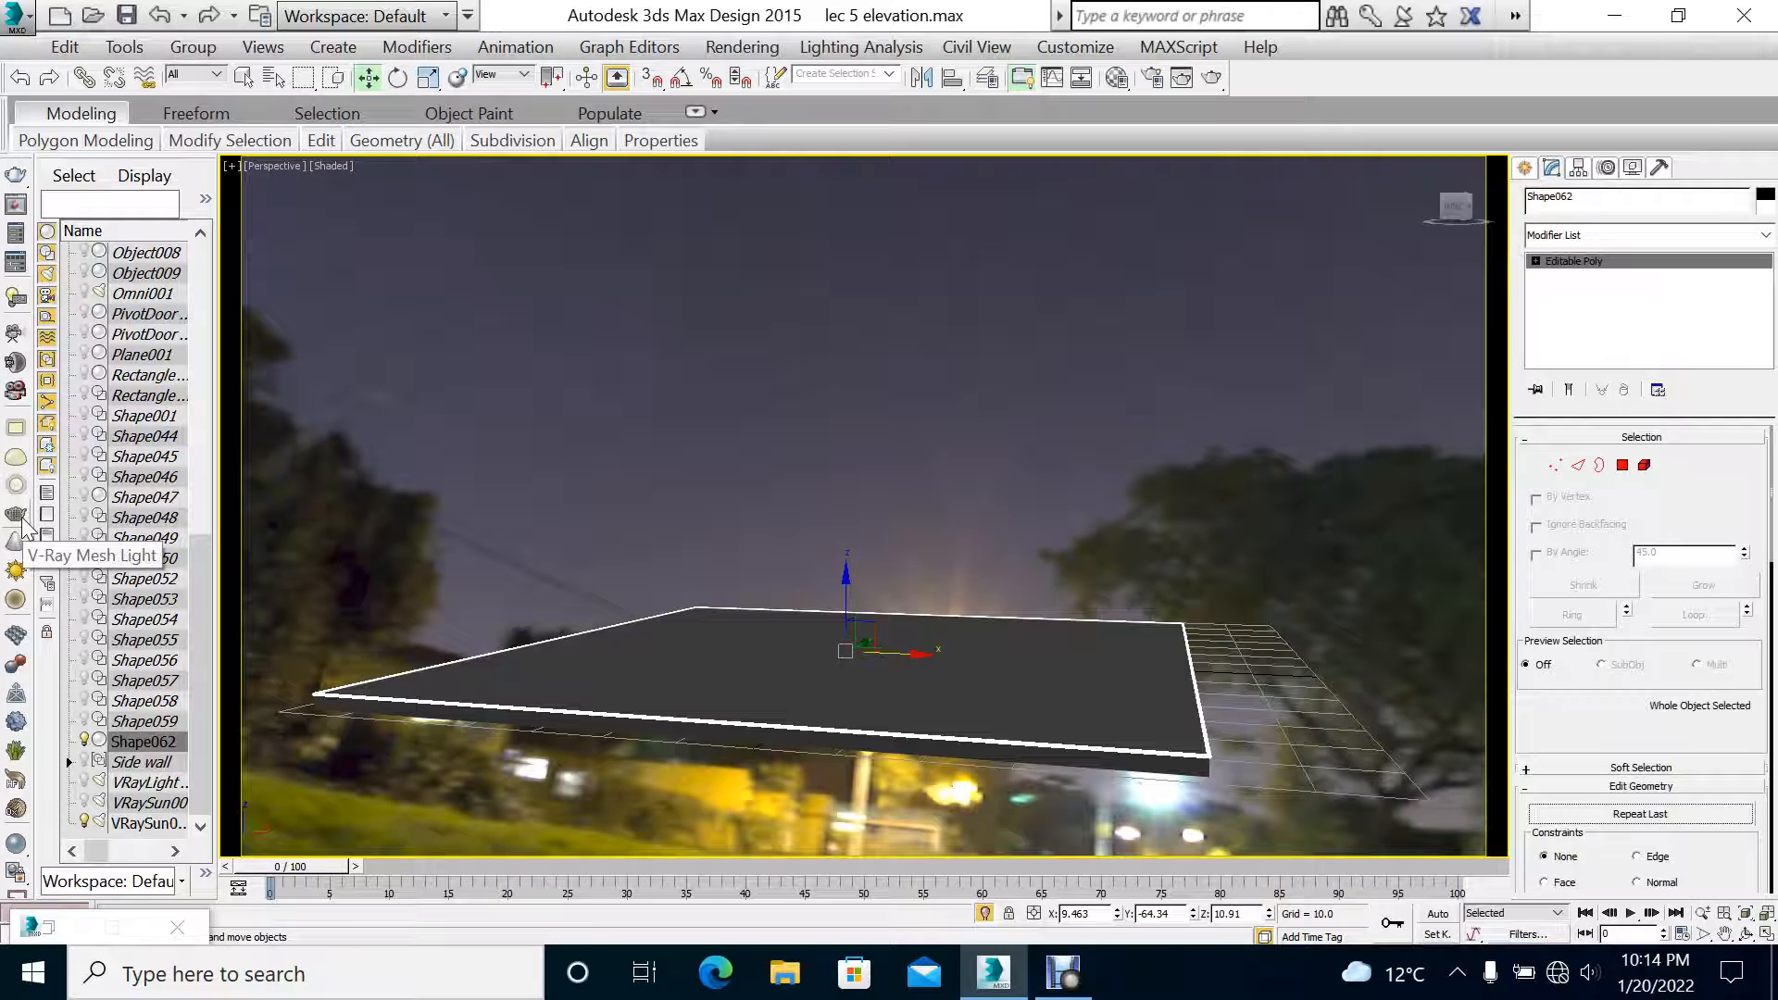
# Step: Try placing a V-Ray light of type Mesh beside the slab
pyautogui.click(1524, 168)
pyautogui.click(1579, 206)
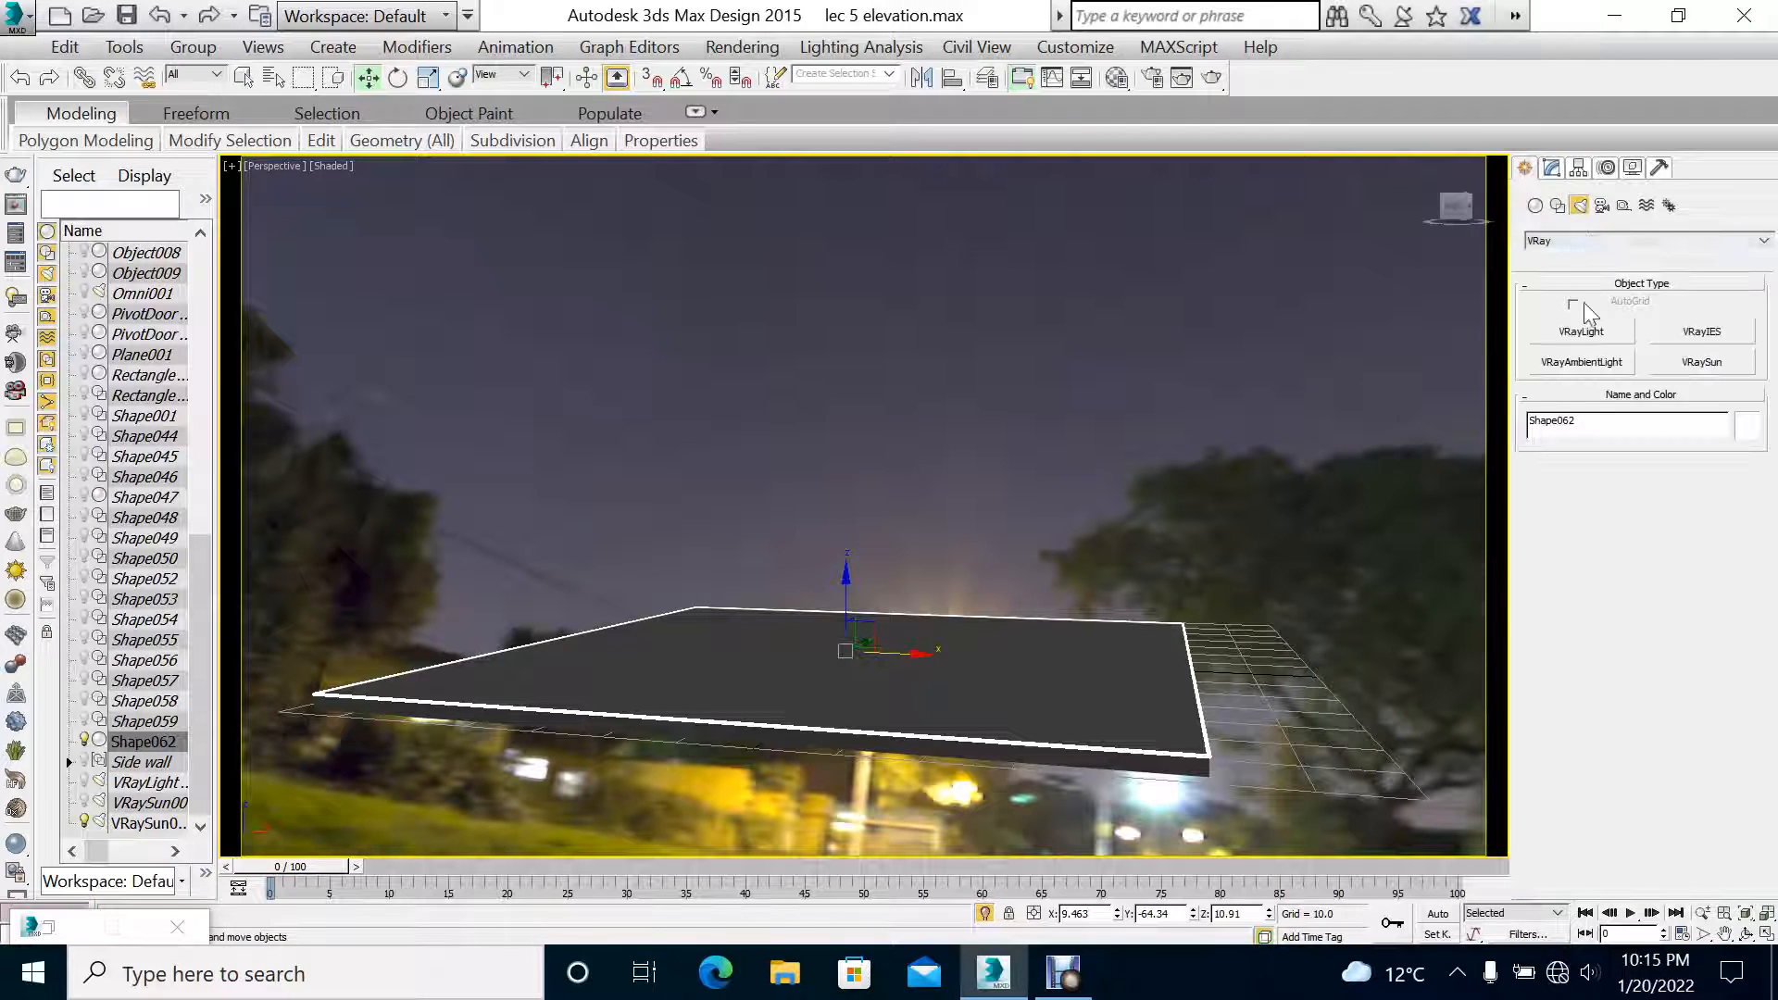
pyautogui.click(1583, 332)
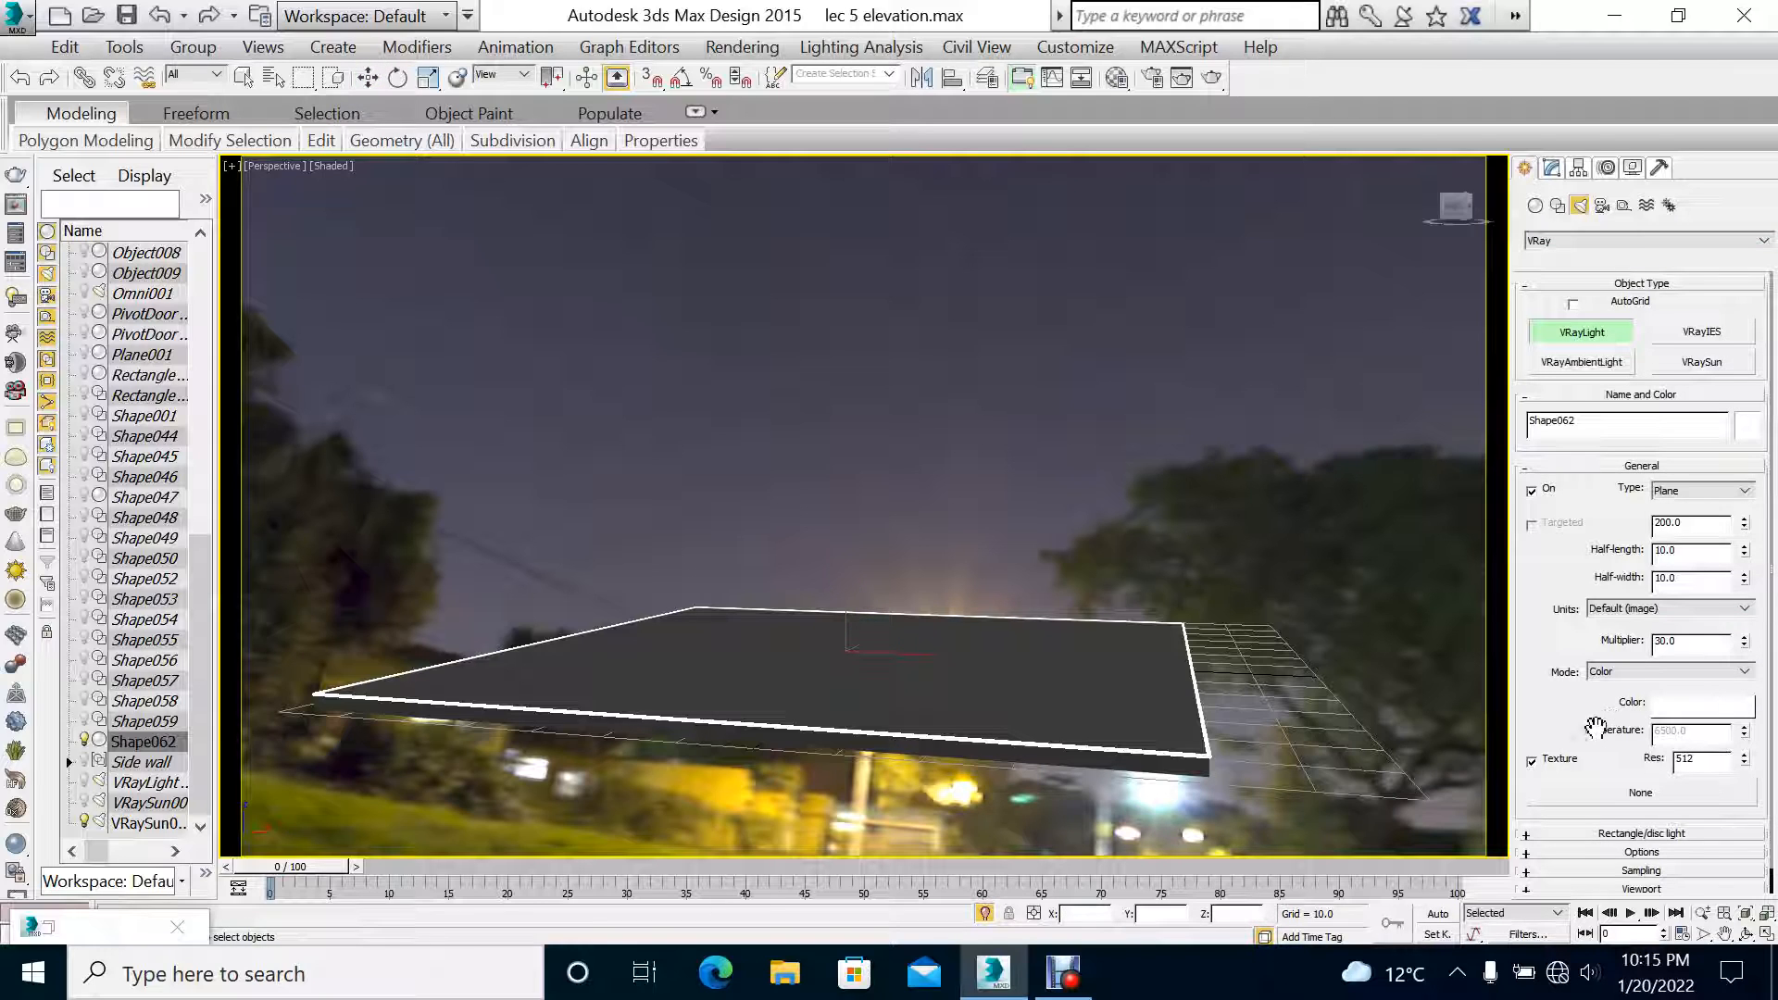
pyautogui.click(1700, 465)
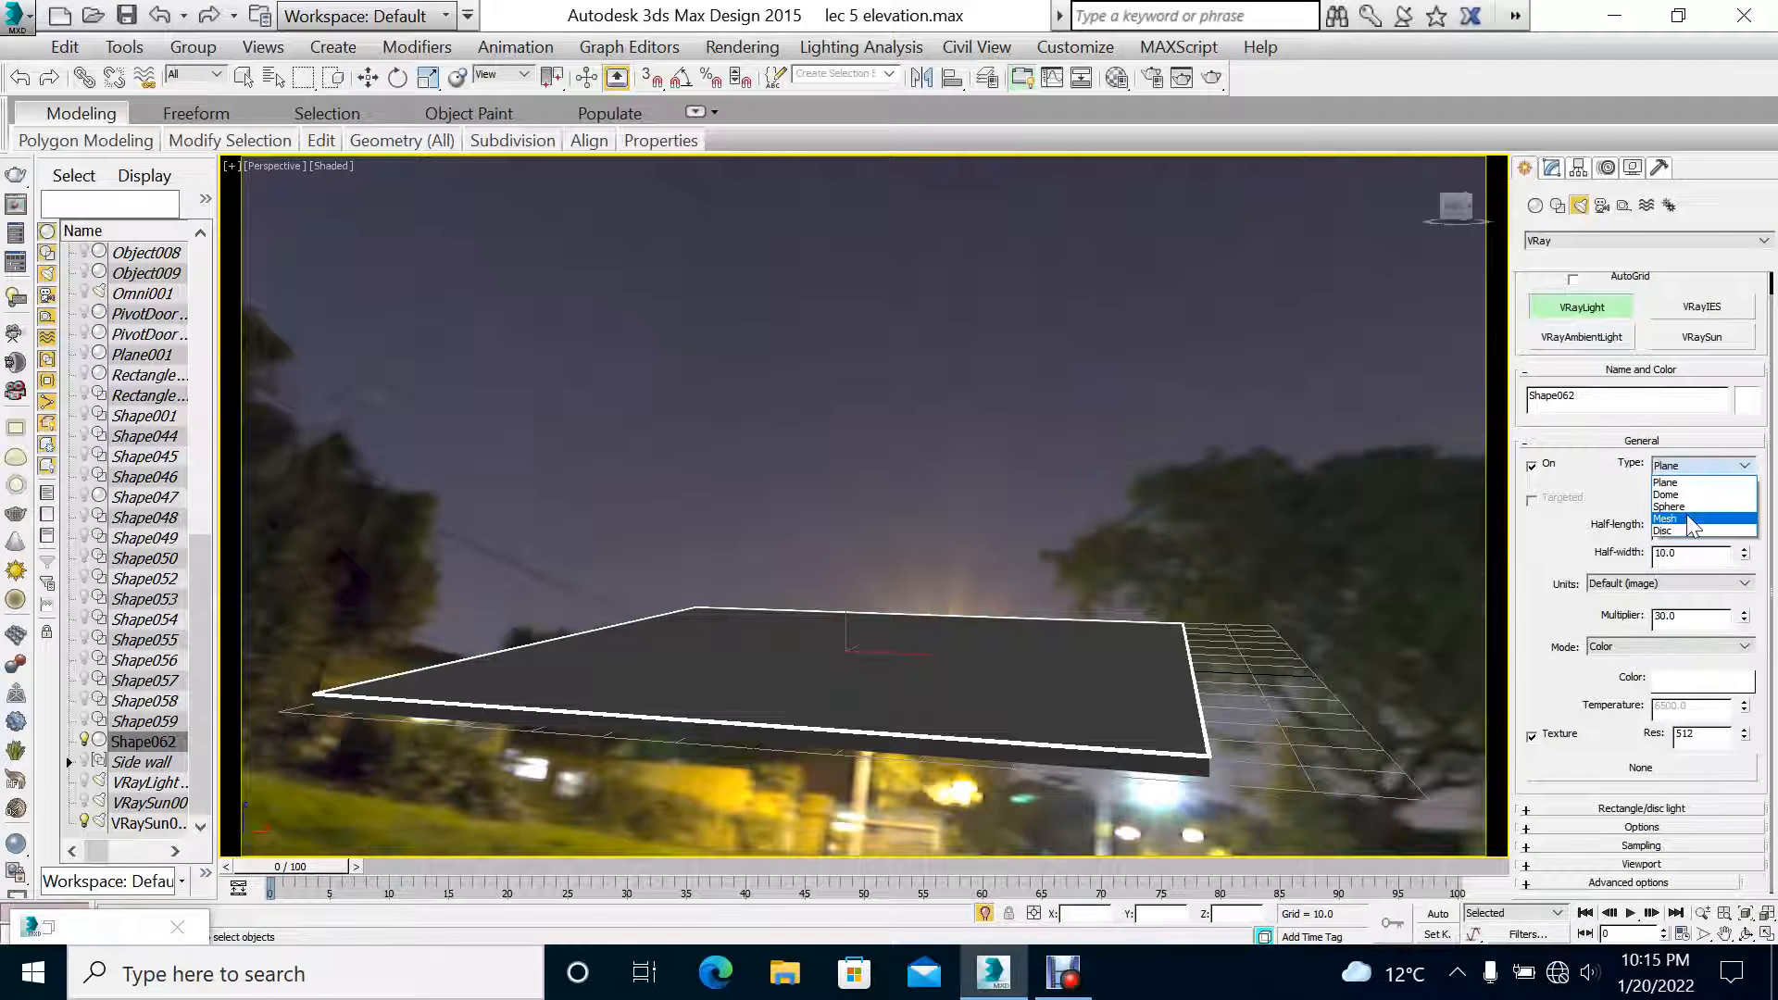
pyautogui.click(1693, 526)
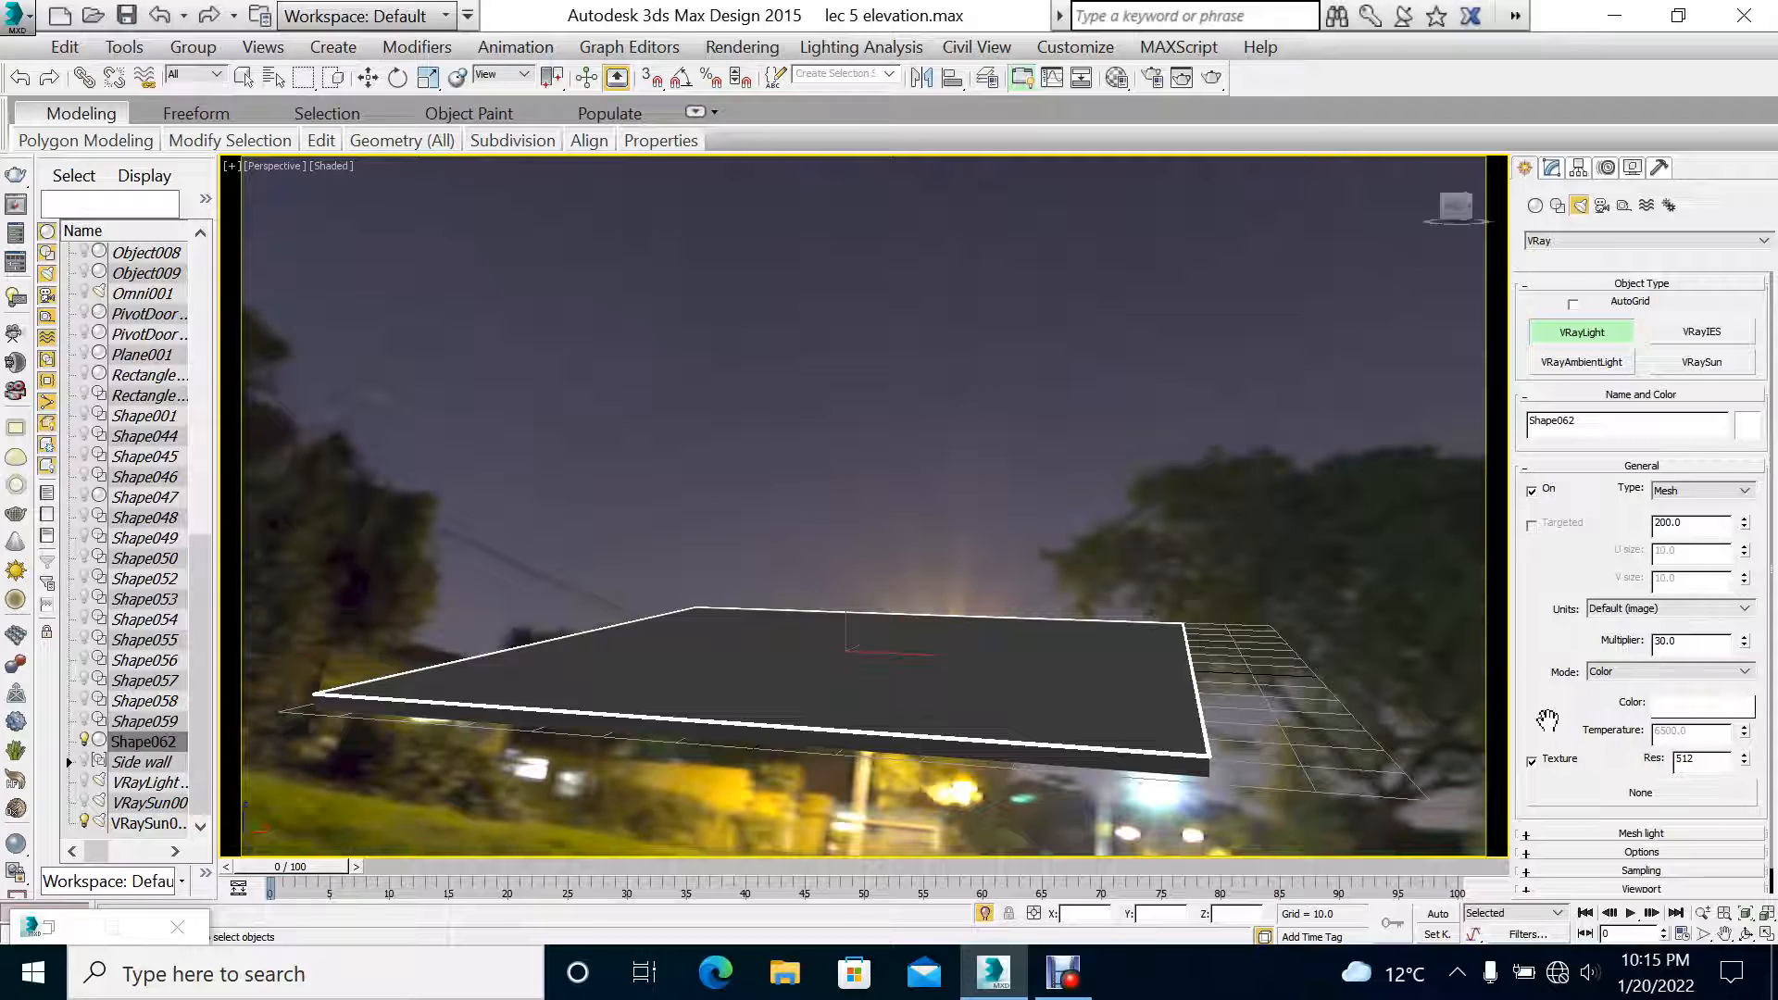
pyautogui.moveTo(1546, 720); pyautogui.dragTo(1549, 695)
pyautogui.click(1616, 813)
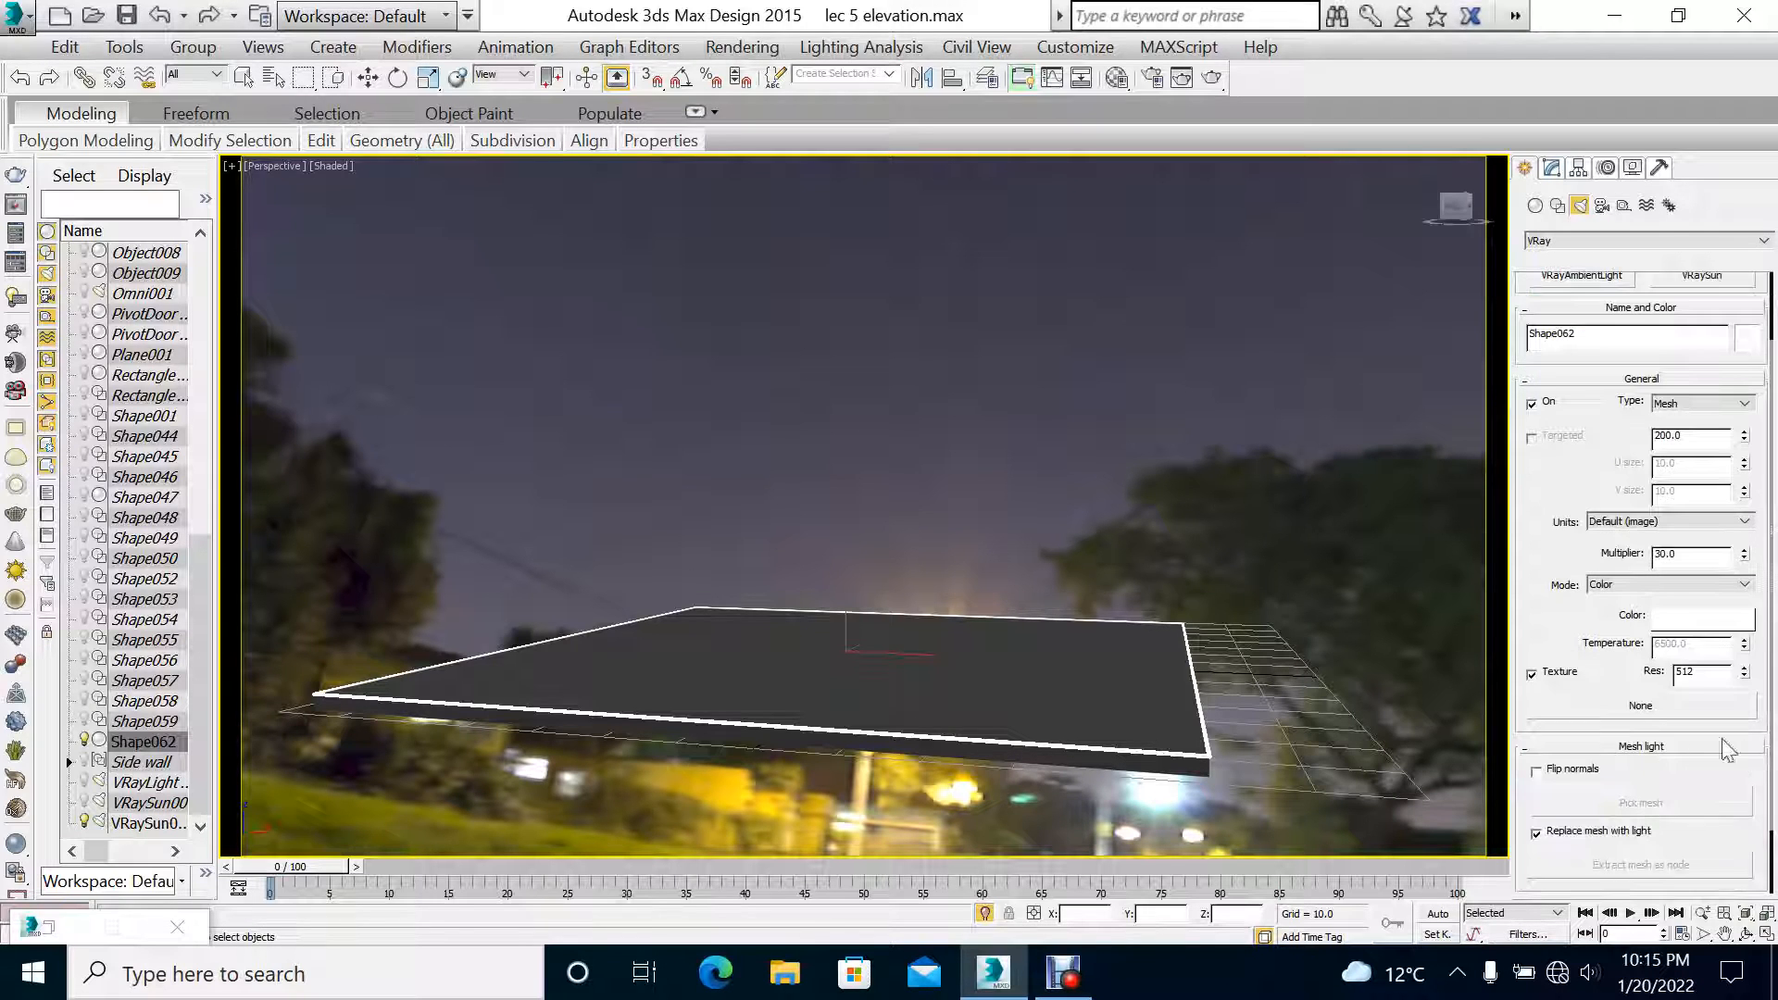
pyautogui.click(1577, 773)
pyautogui.click(1287, 665)
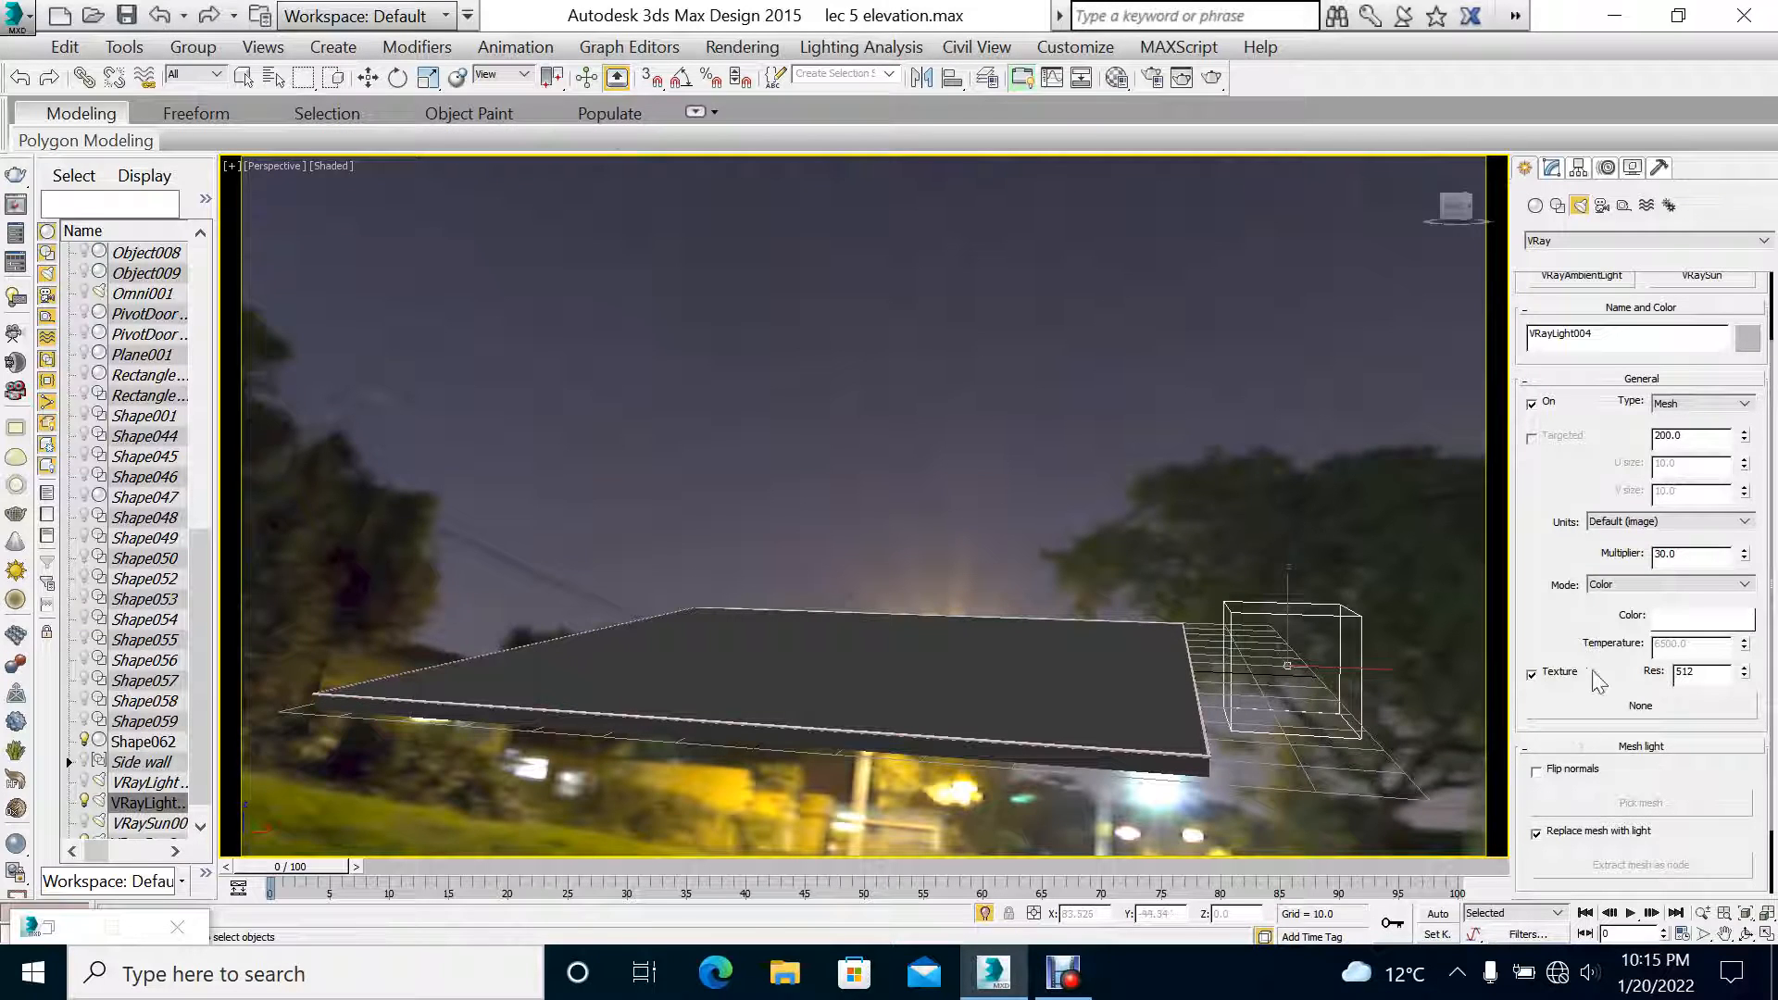
# Step: Look through the new mesh light's options, sampling and viewport settings, and delete the light
pyautogui.scroll(-3, 1599, 681)
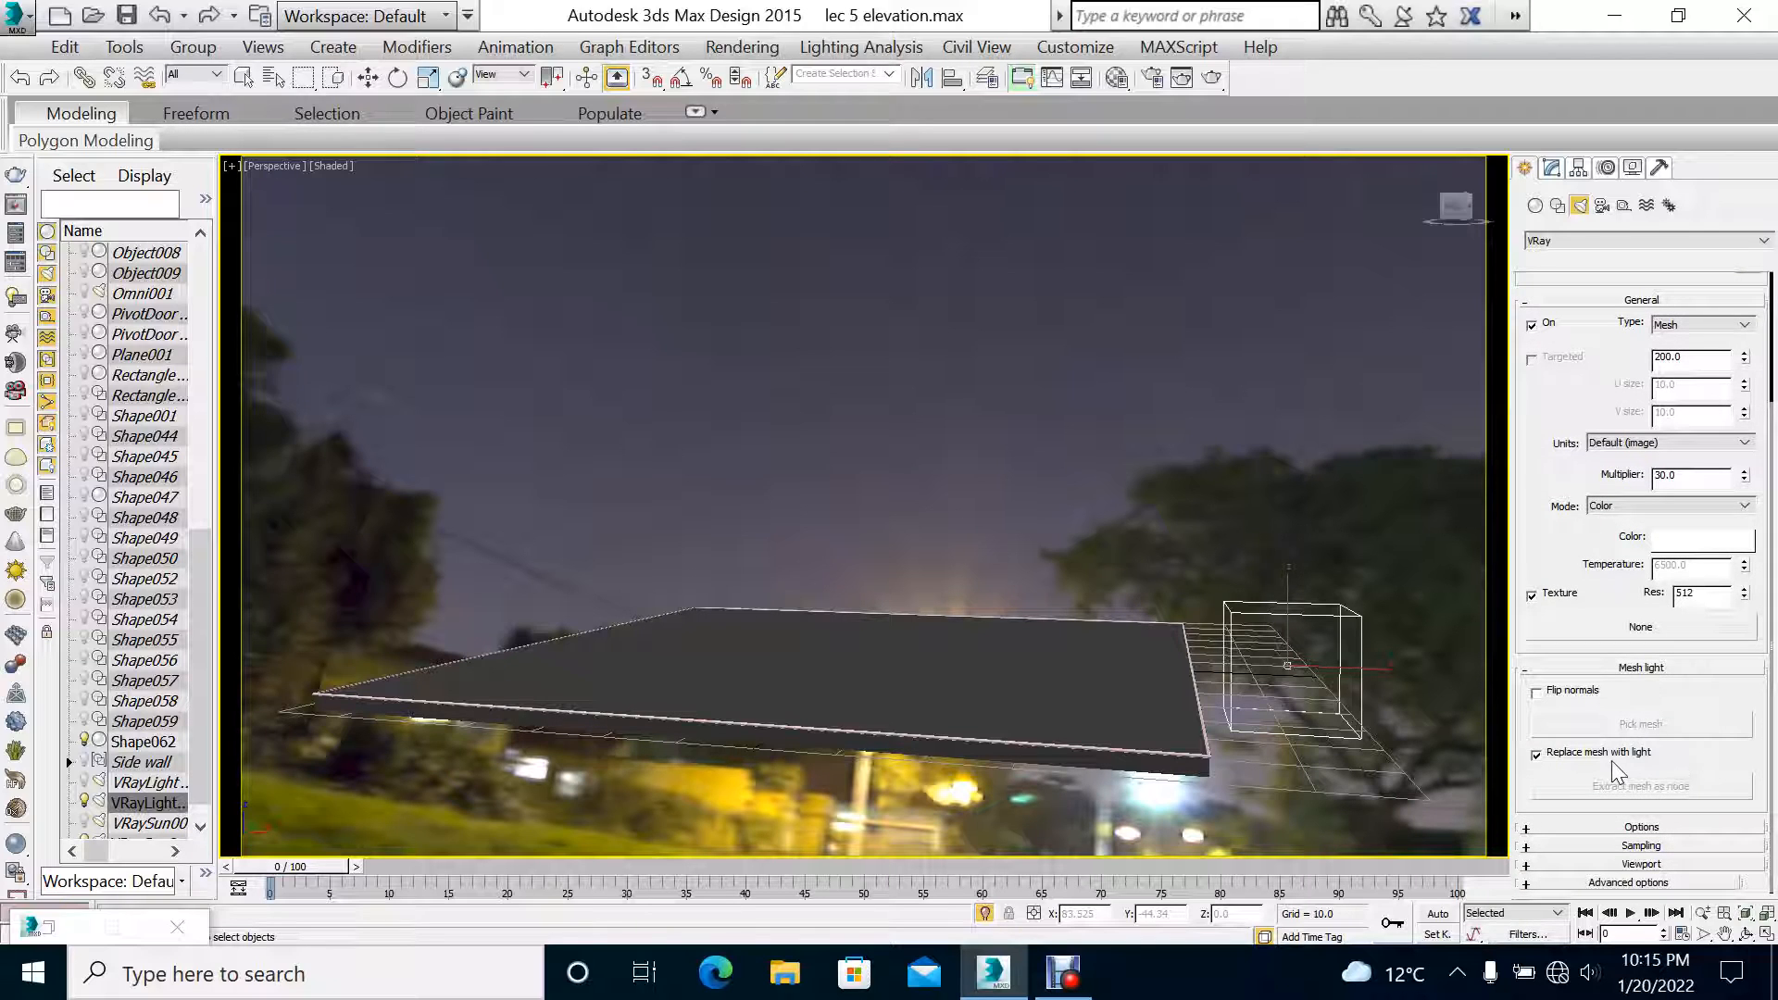
pyautogui.click(1665, 829)
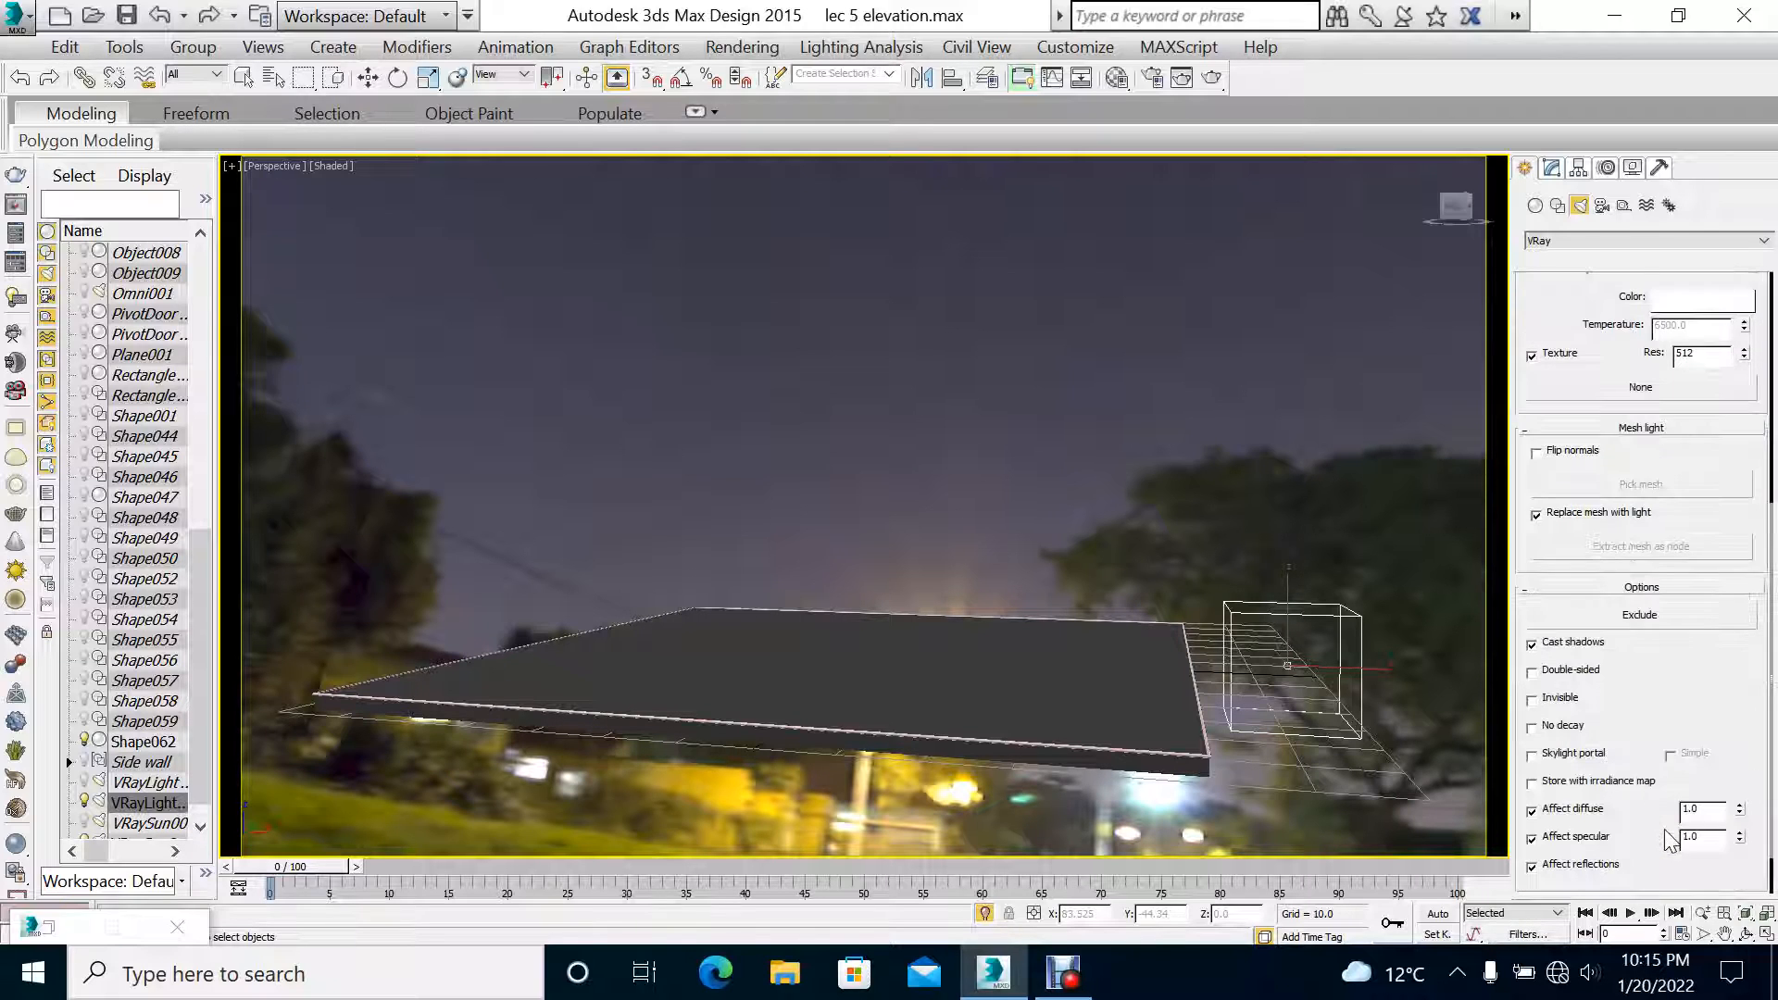
pyautogui.scroll(-5, 1672, 848)
pyautogui.click(1673, 847)
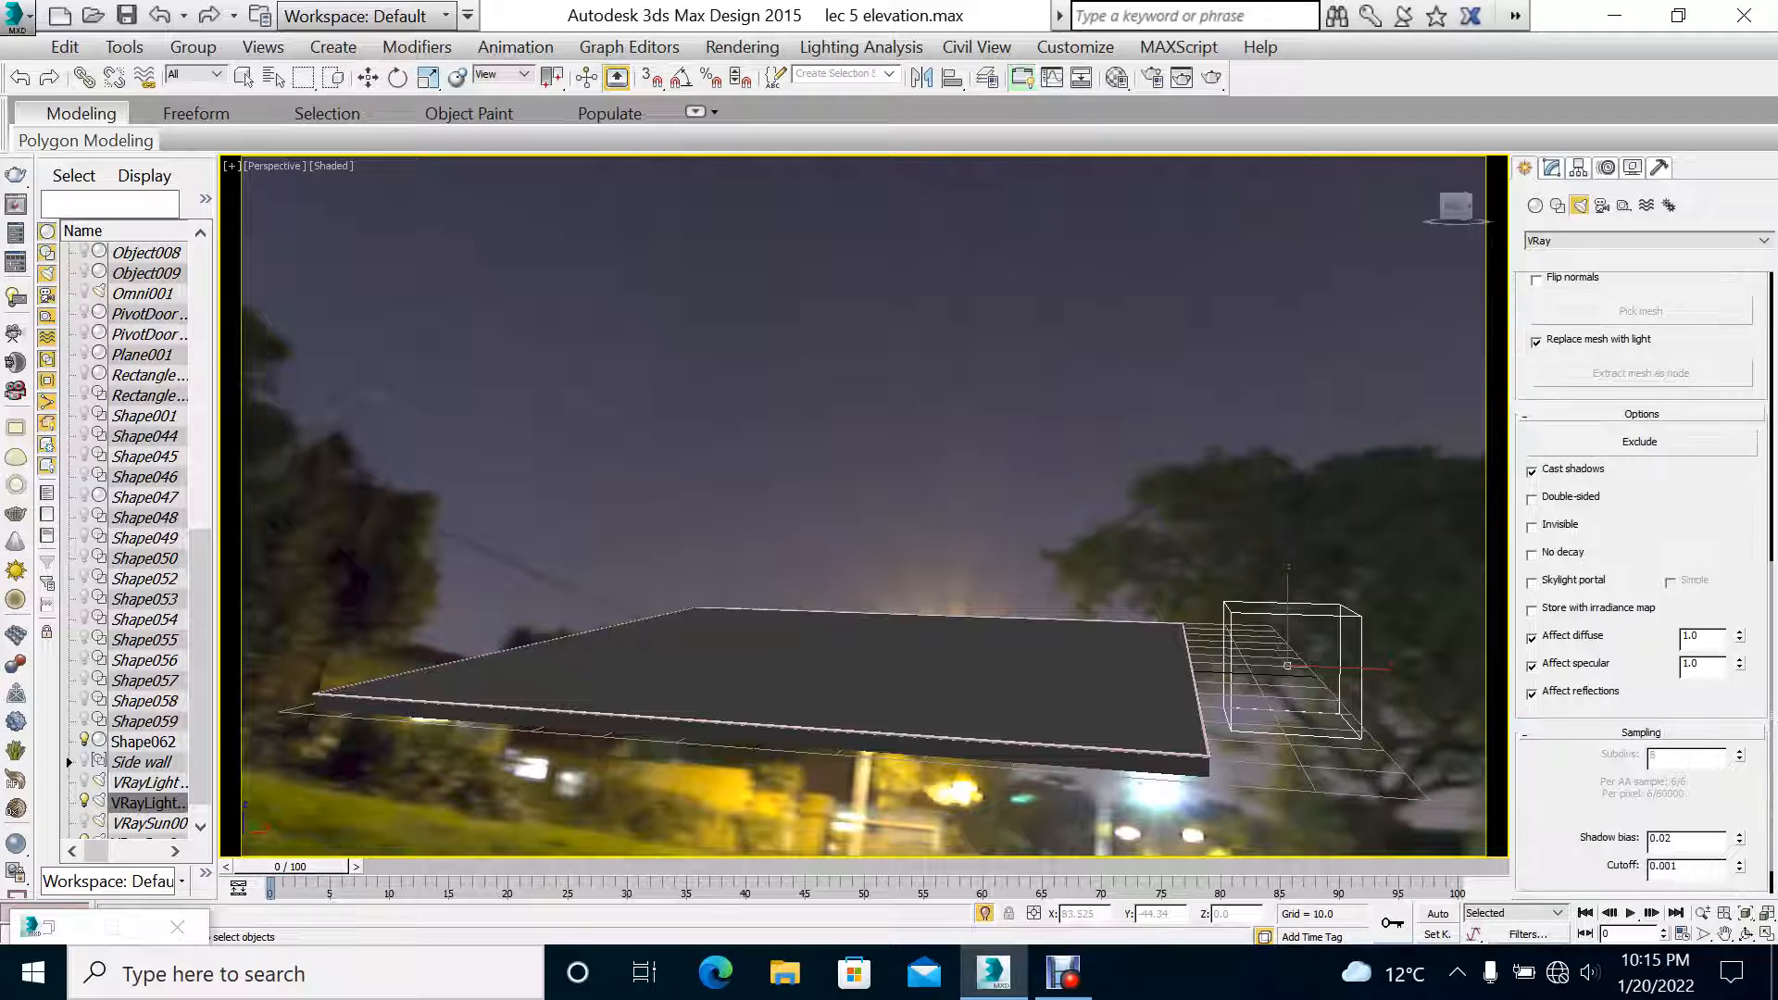
pyautogui.scroll(-2, 1645, 632)
pyautogui.click(1656, 864)
pyautogui.scroll(-1, 1638, 653)
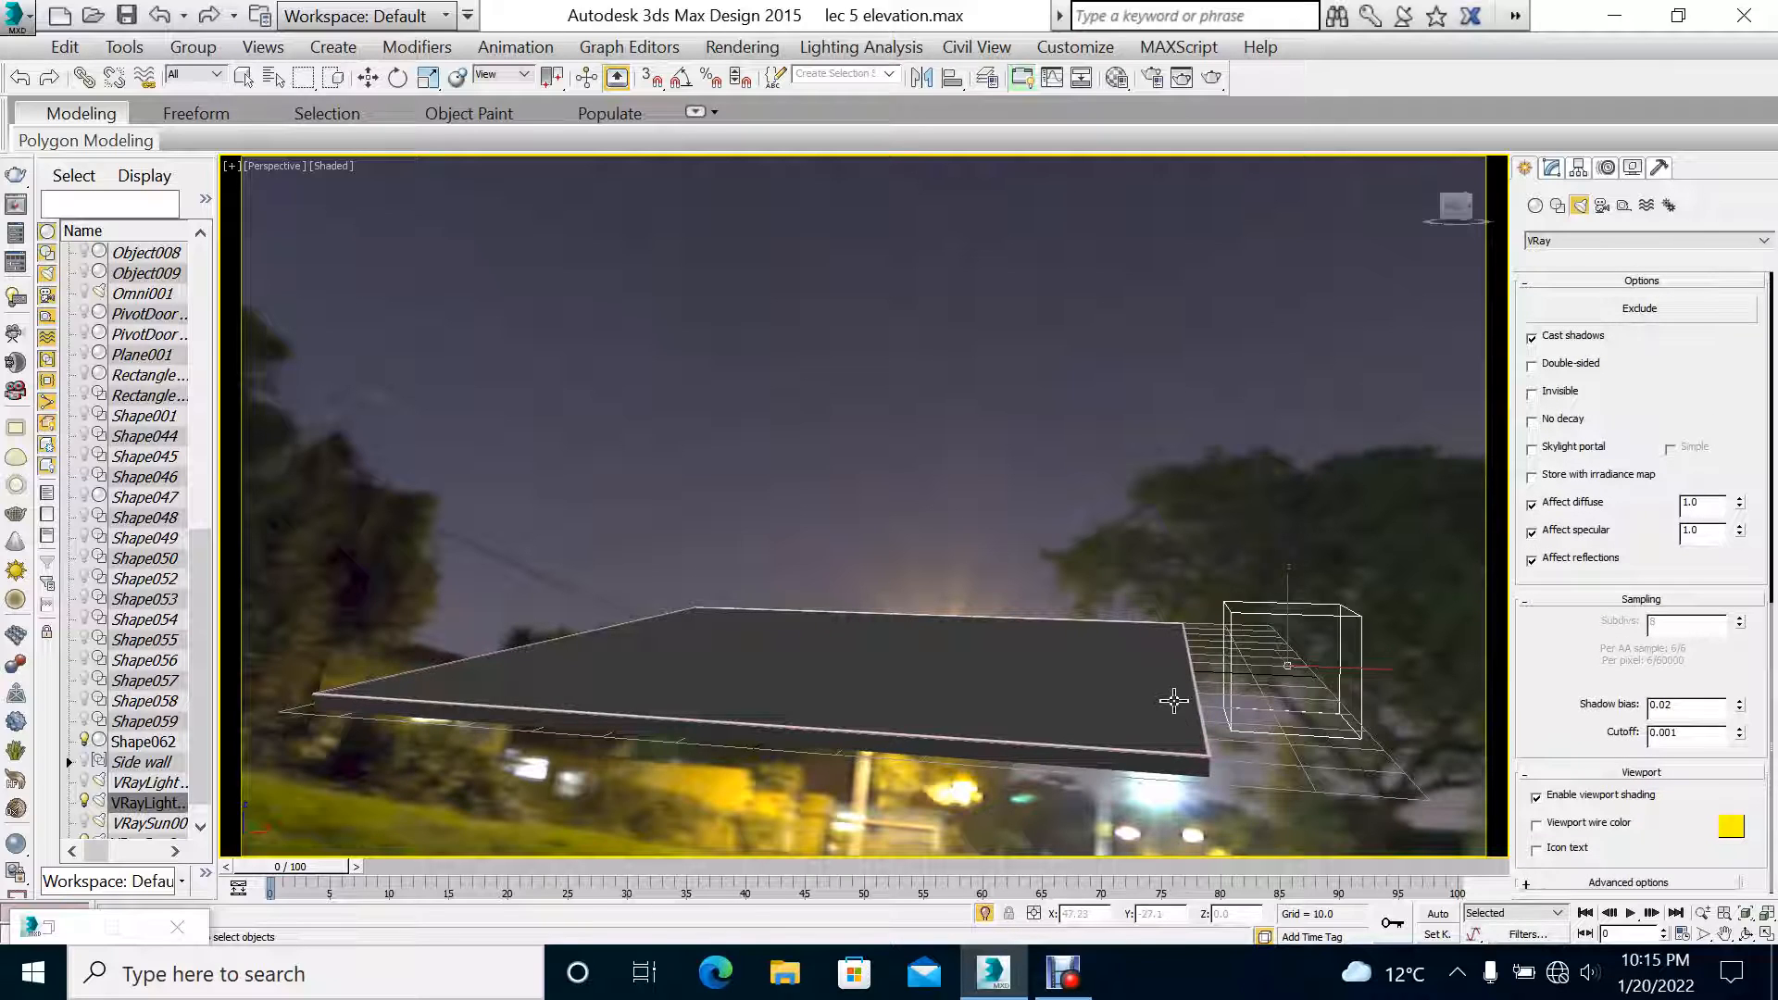
pyautogui.press('Delete')
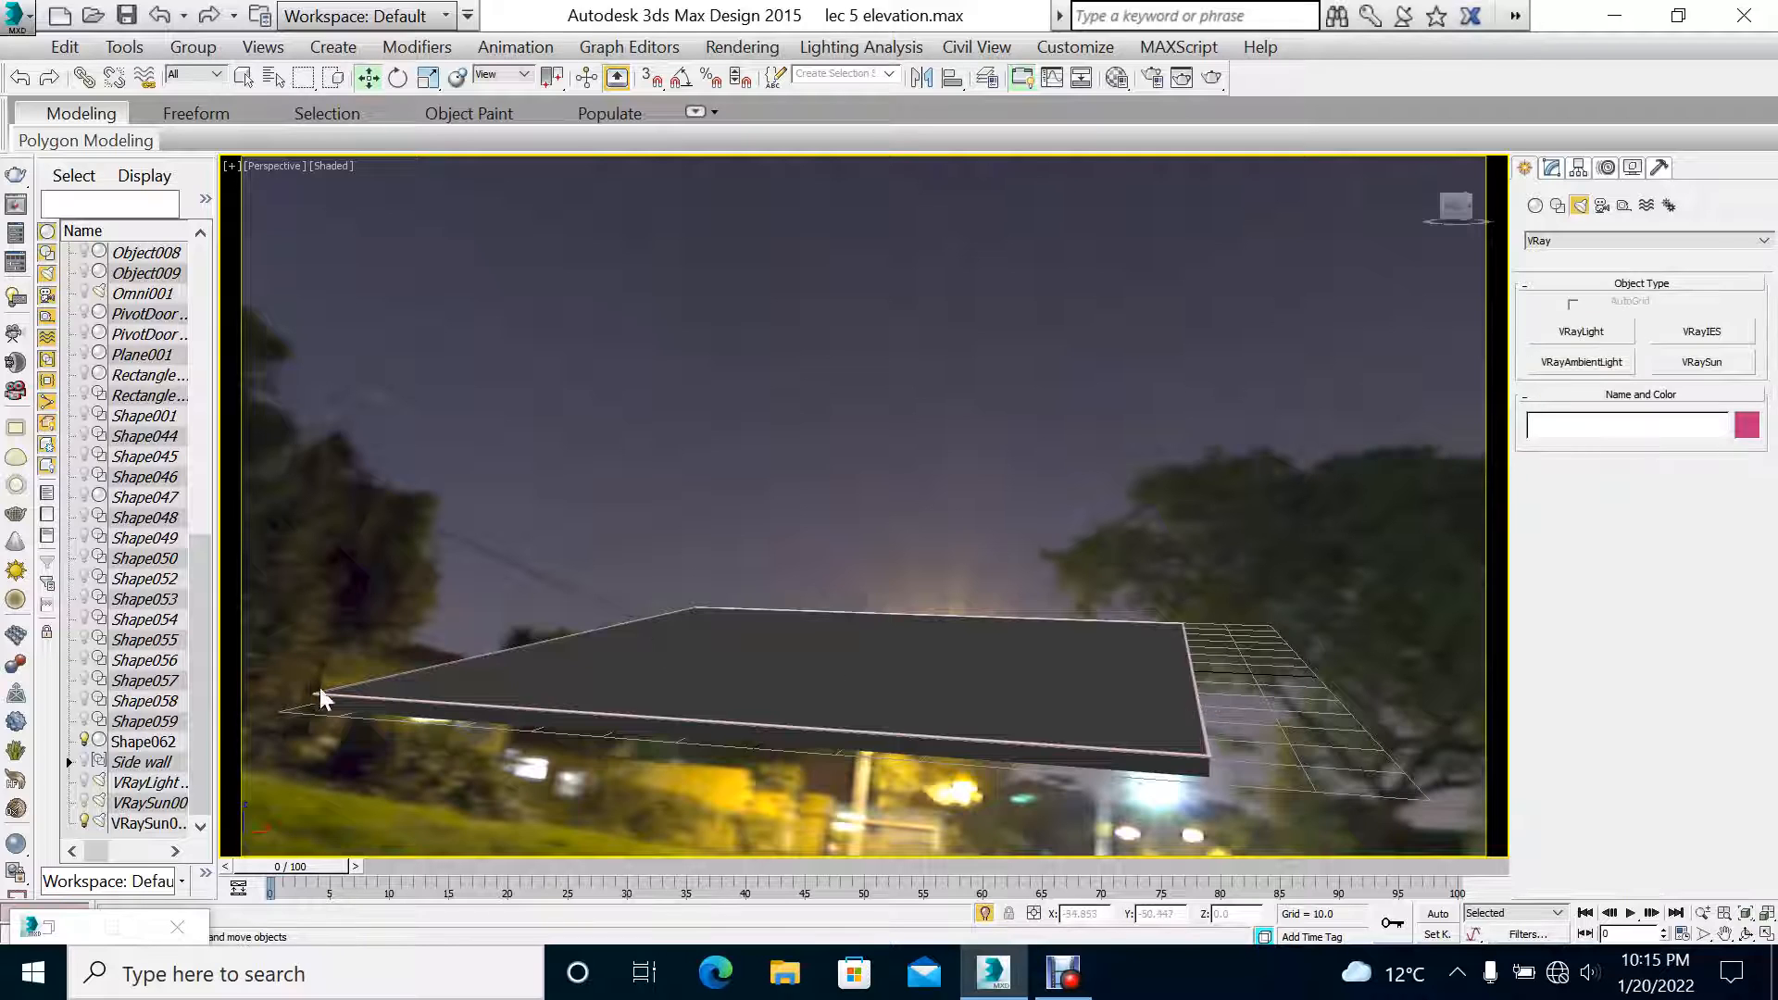
# Step: Turn the slab's border object into a V-Ray mesh light and show its parameters for editing
pyautogui.click(337, 694)
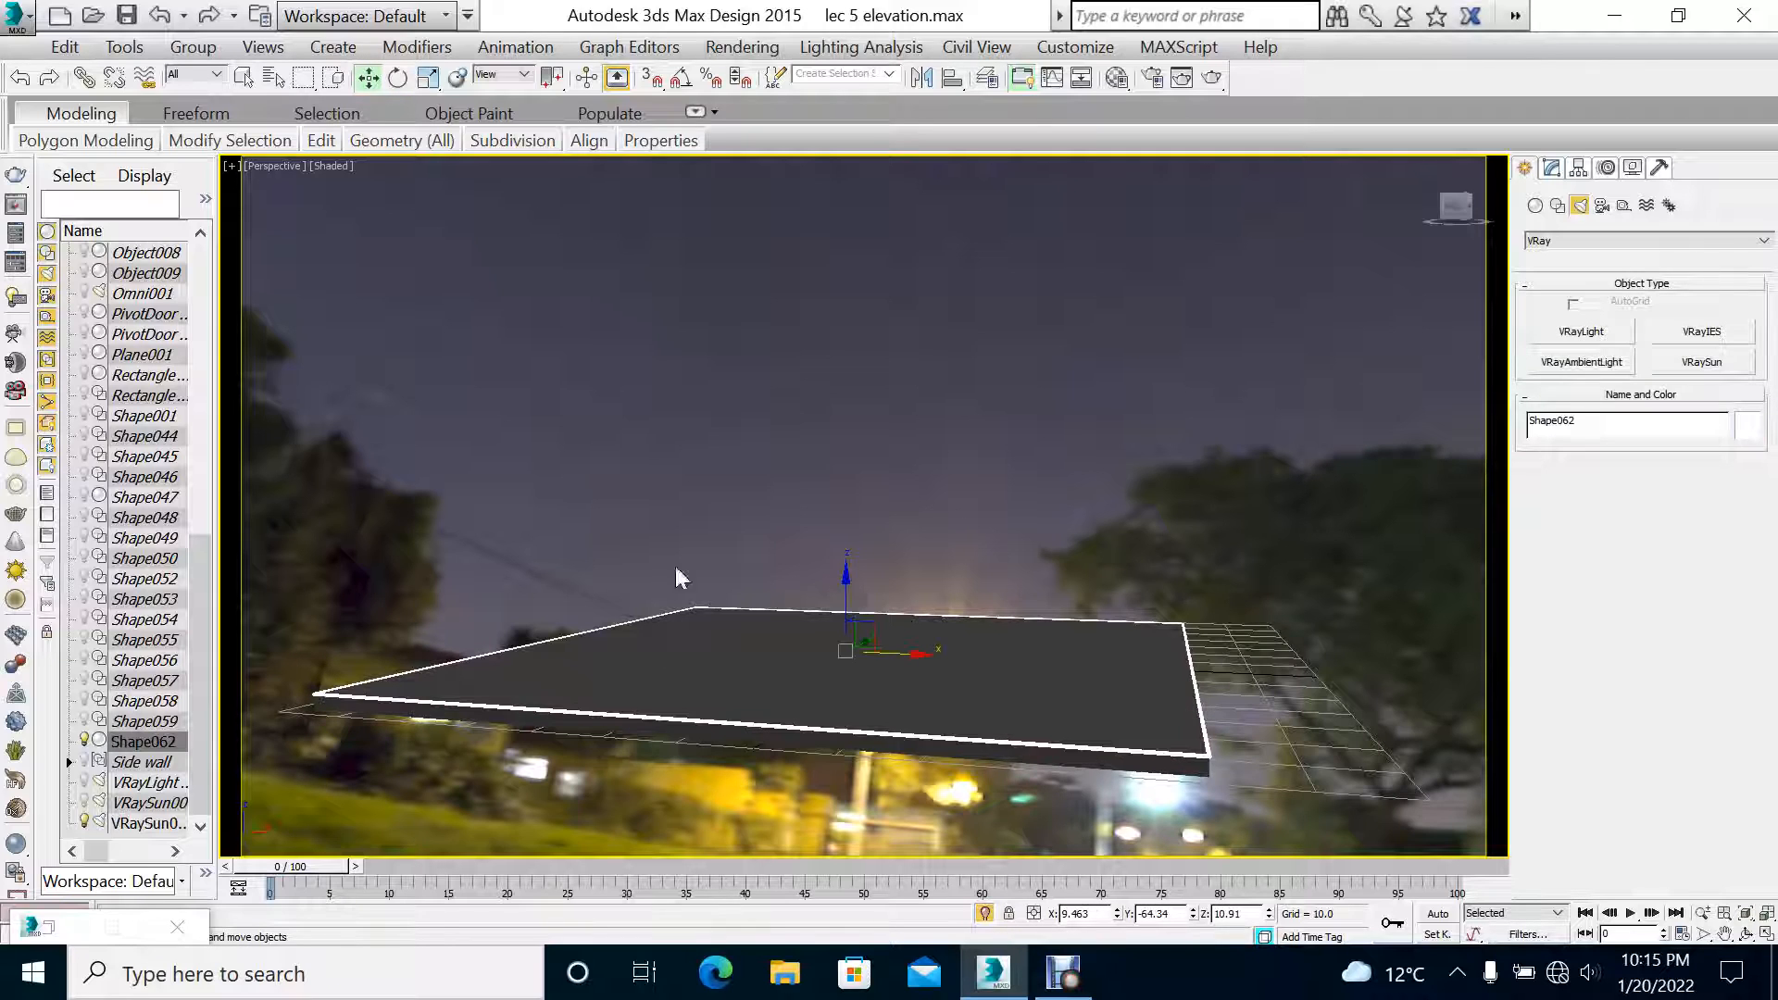
pyautogui.click(16, 538)
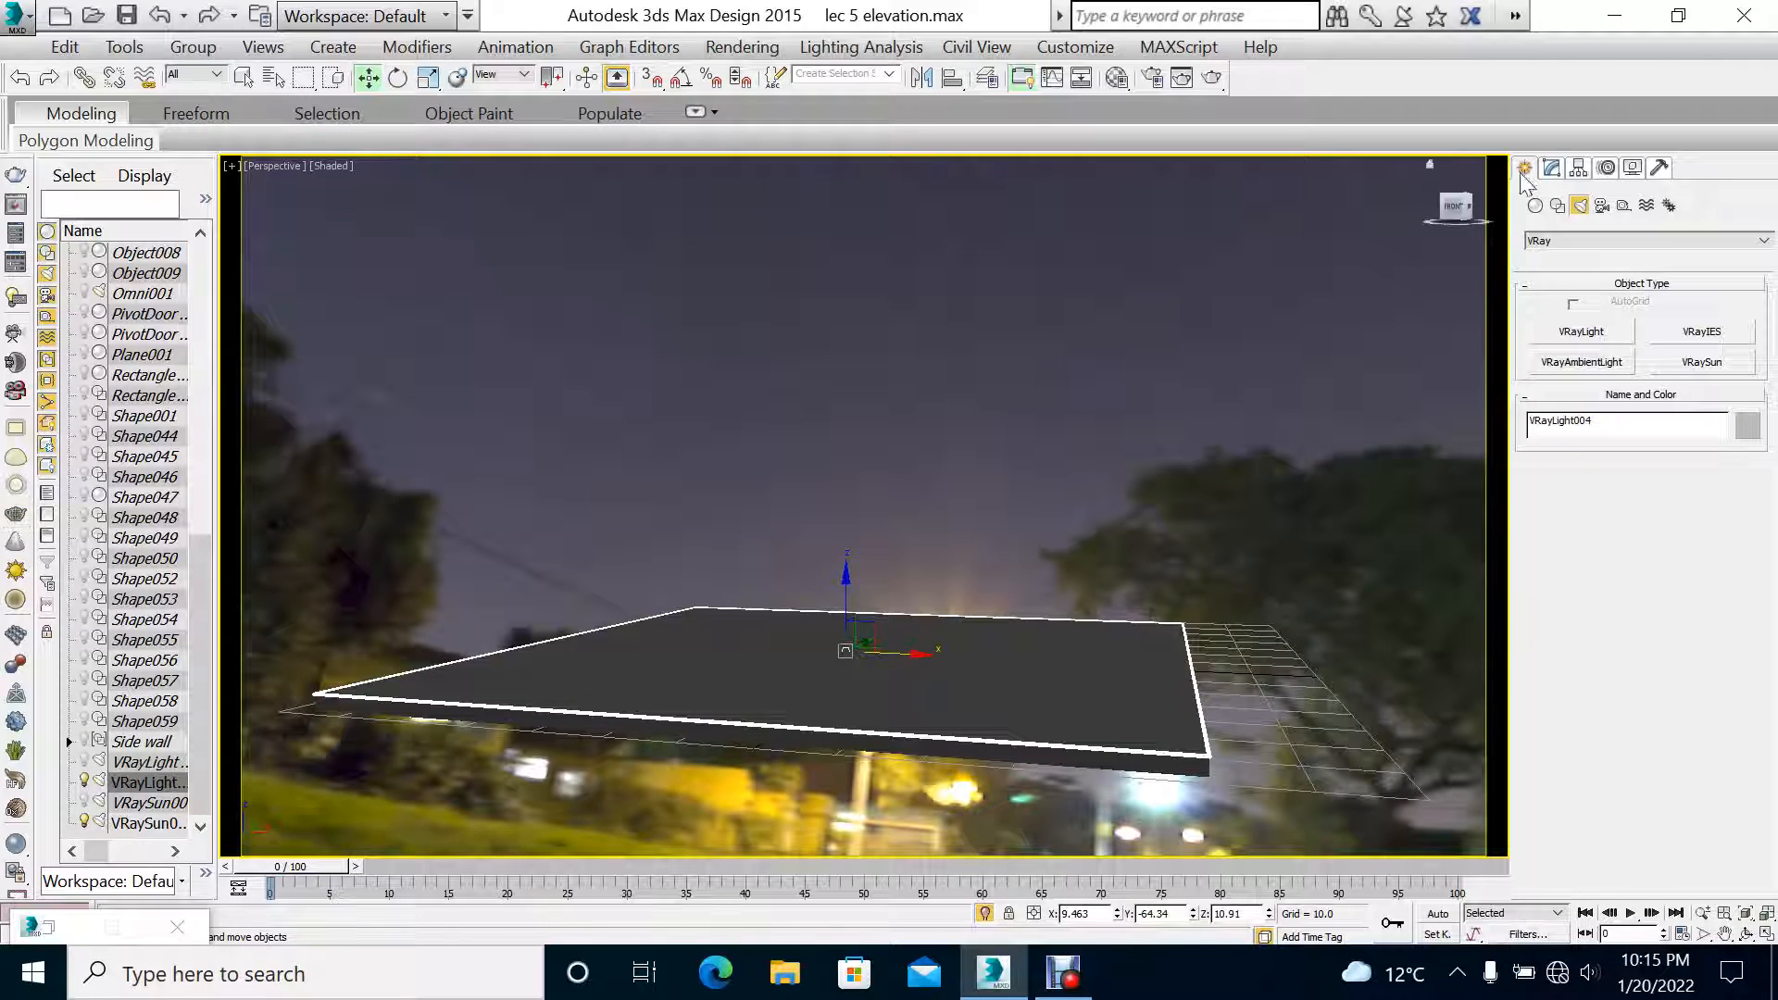
pyautogui.click(1551, 168)
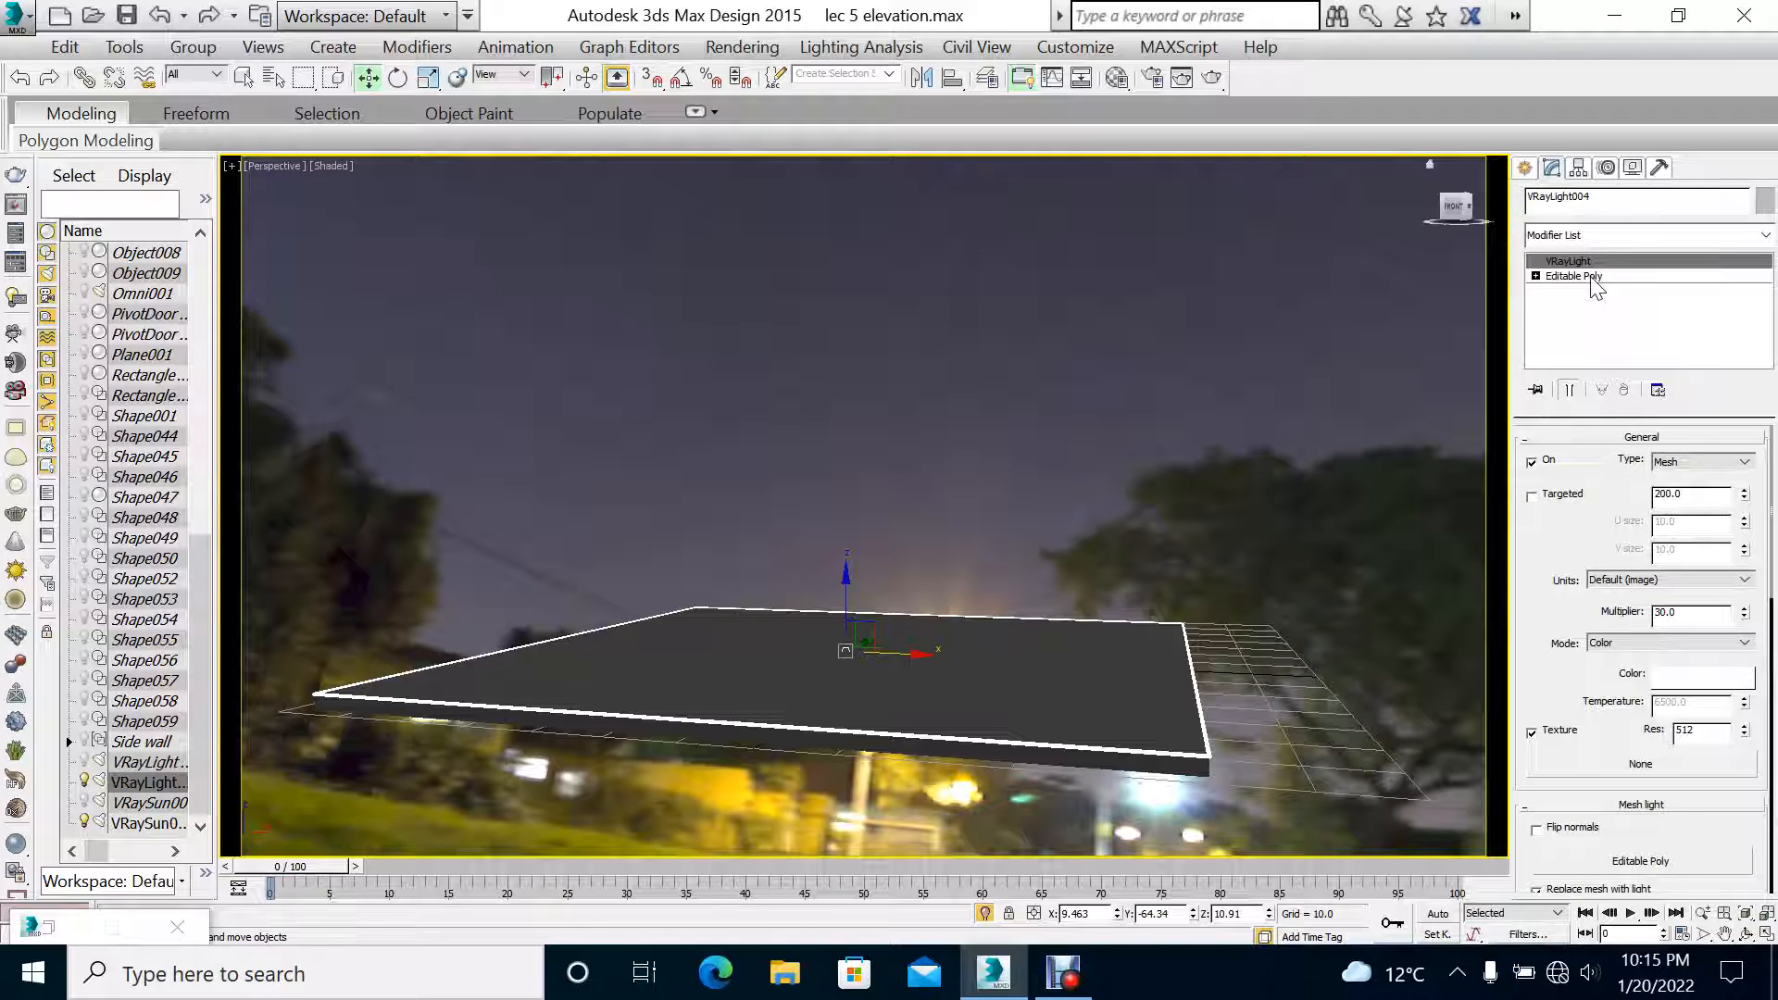
# Step: Set the border mesh light's multiplier to 80
pyautogui.moveTo(1625, 519); pyautogui.dragTo(1602, 380)
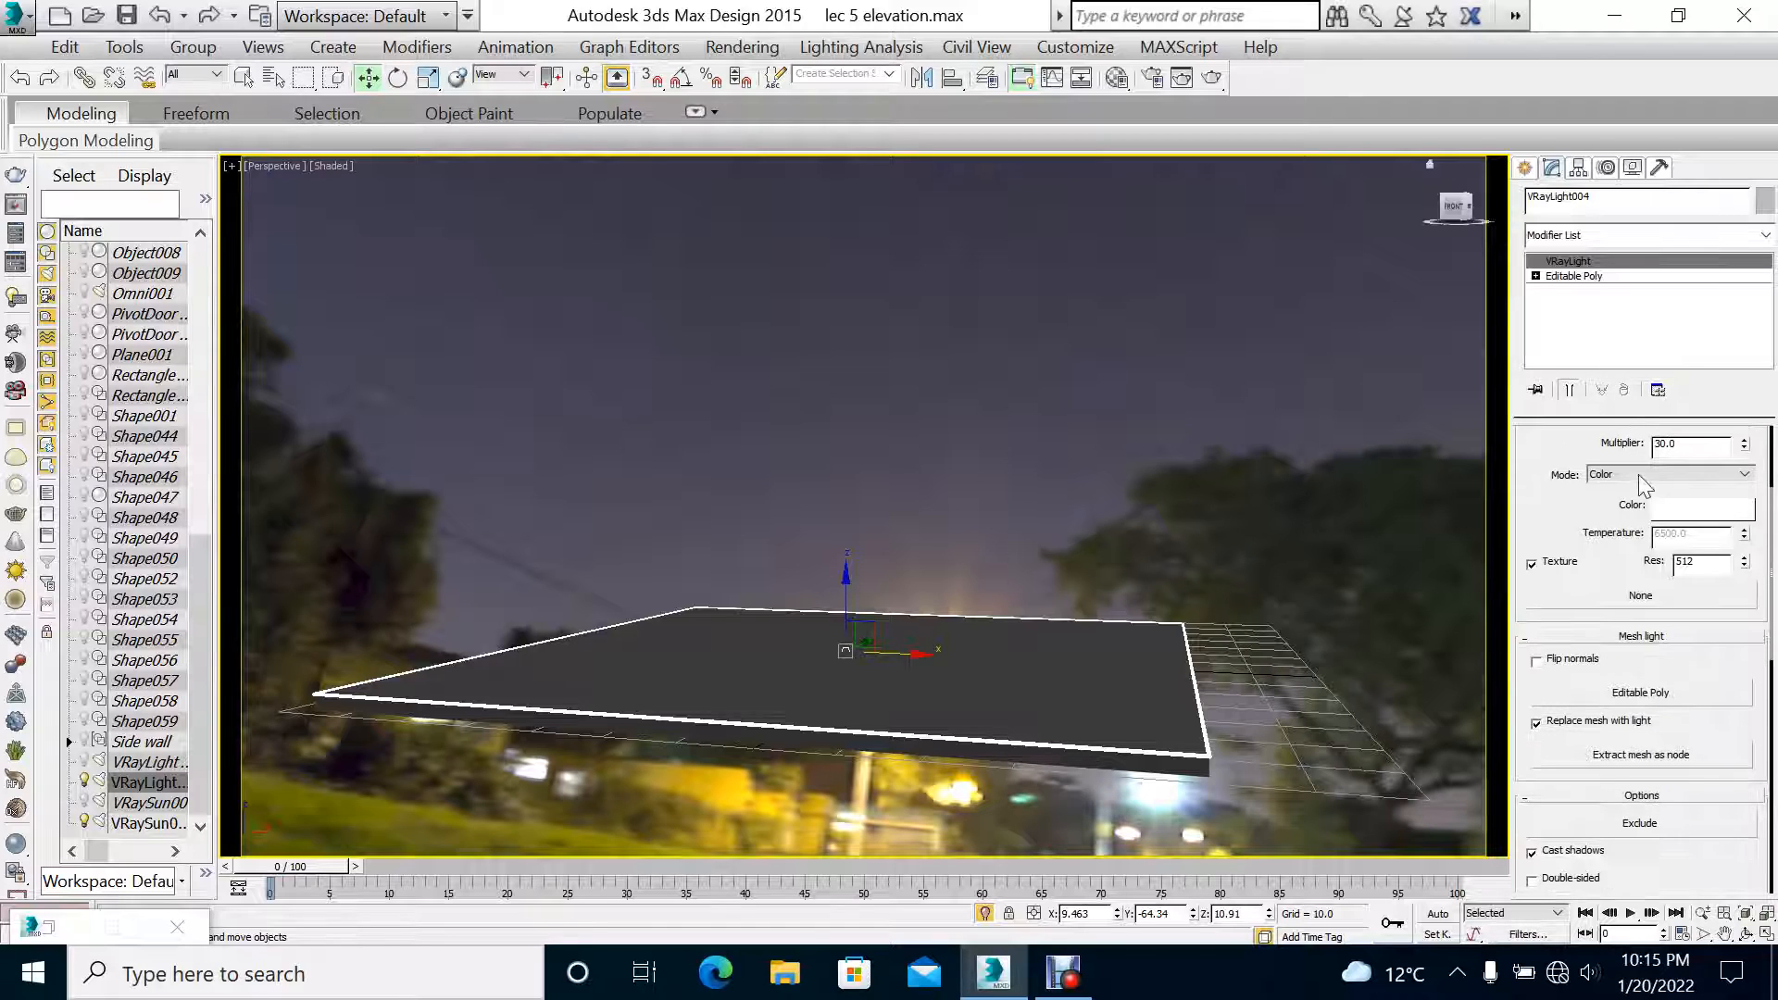
pyautogui.click(1646, 476)
pyautogui.click(1645, 478)
pyautogui.write('80')
pyautogui.press('Return')
# Step: Switch the mesh light's color mode to Temperature and set the temperature to 5200
pyautogui.moveTo(1622, 558); pyautogui.dragTo(1620, 529)
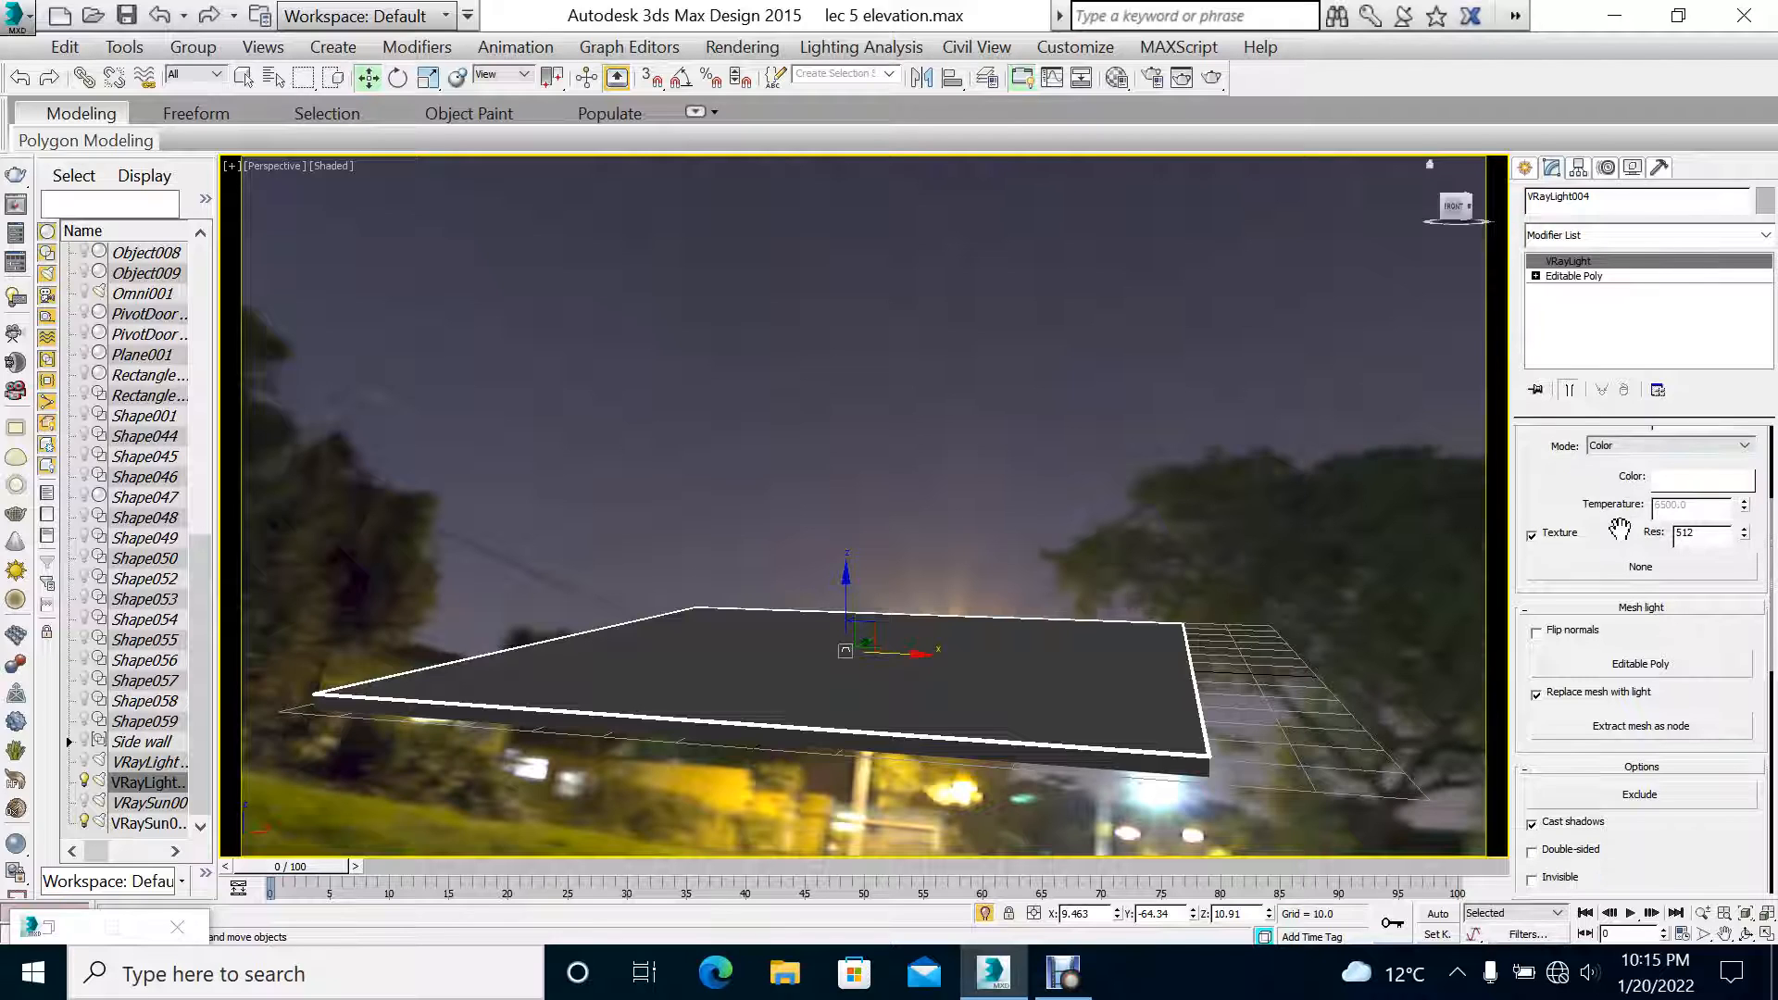
pyautogui.click(1645, 448)
pyautogui.click(1633, 487)
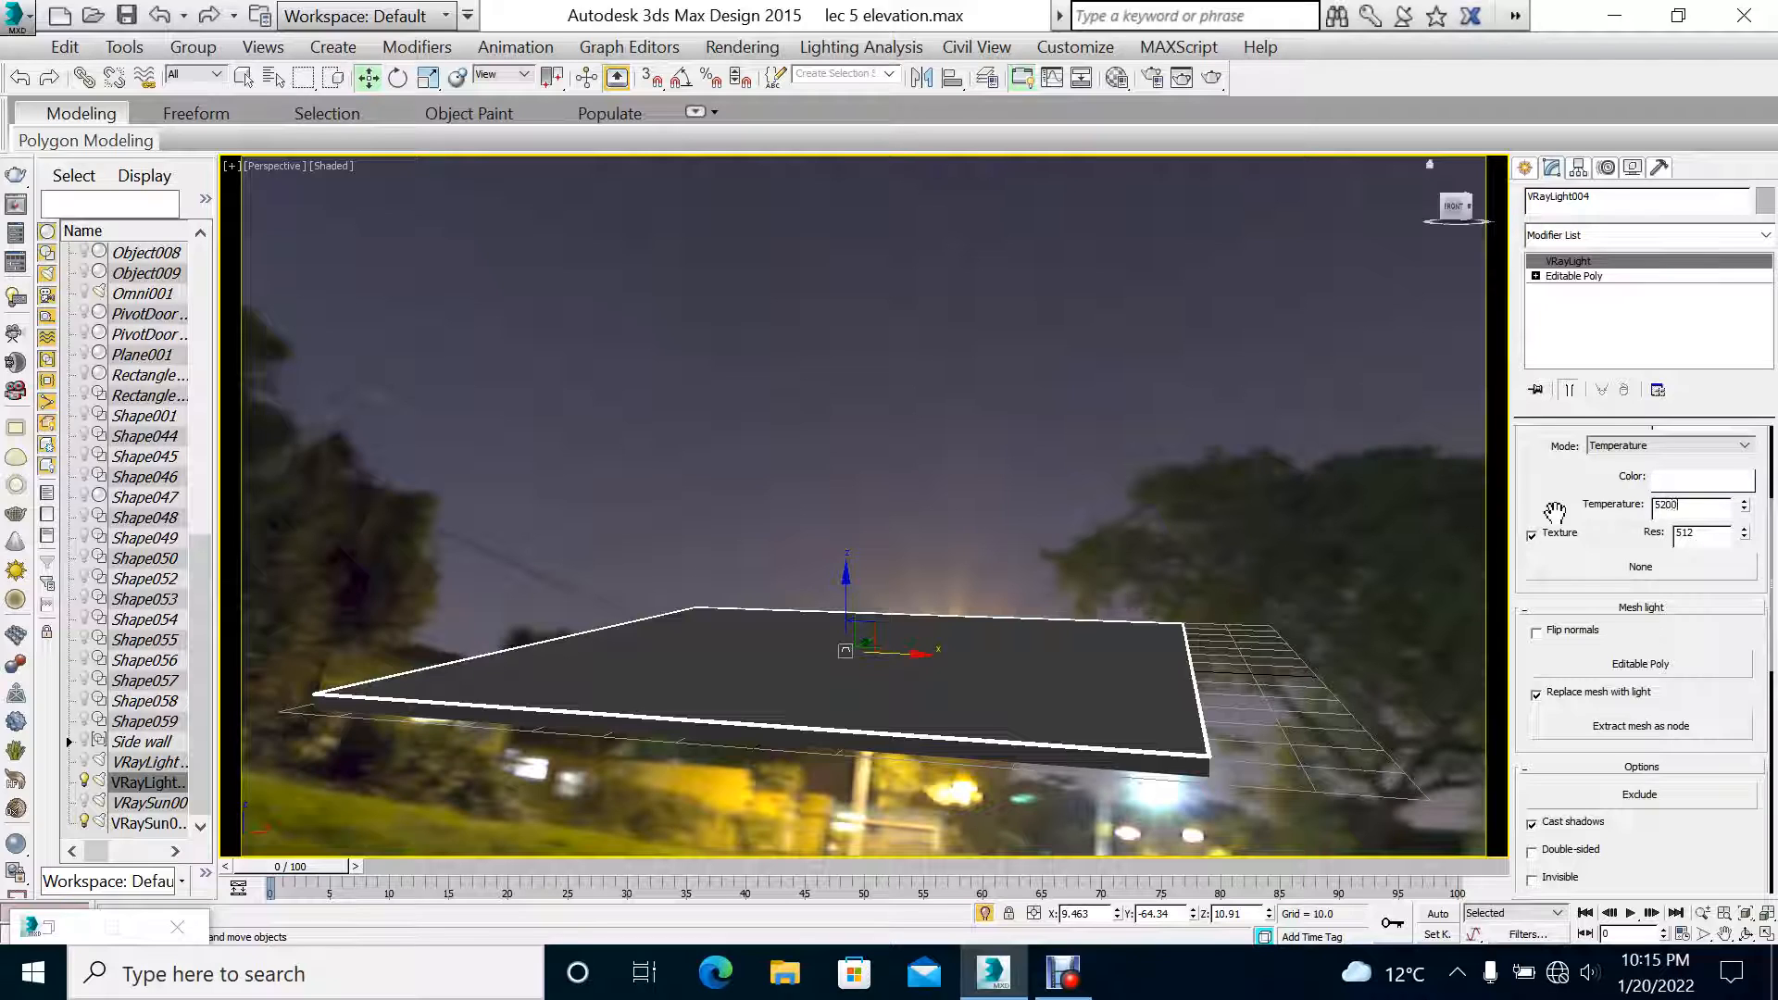
pyautogui.write('5200')
pyautogui.press('Return')
# Step: Make the mesh light invisible, enable Store with irradiance map for it, and deselect the light
pyautogui.scroll(-3, 1565, 507)
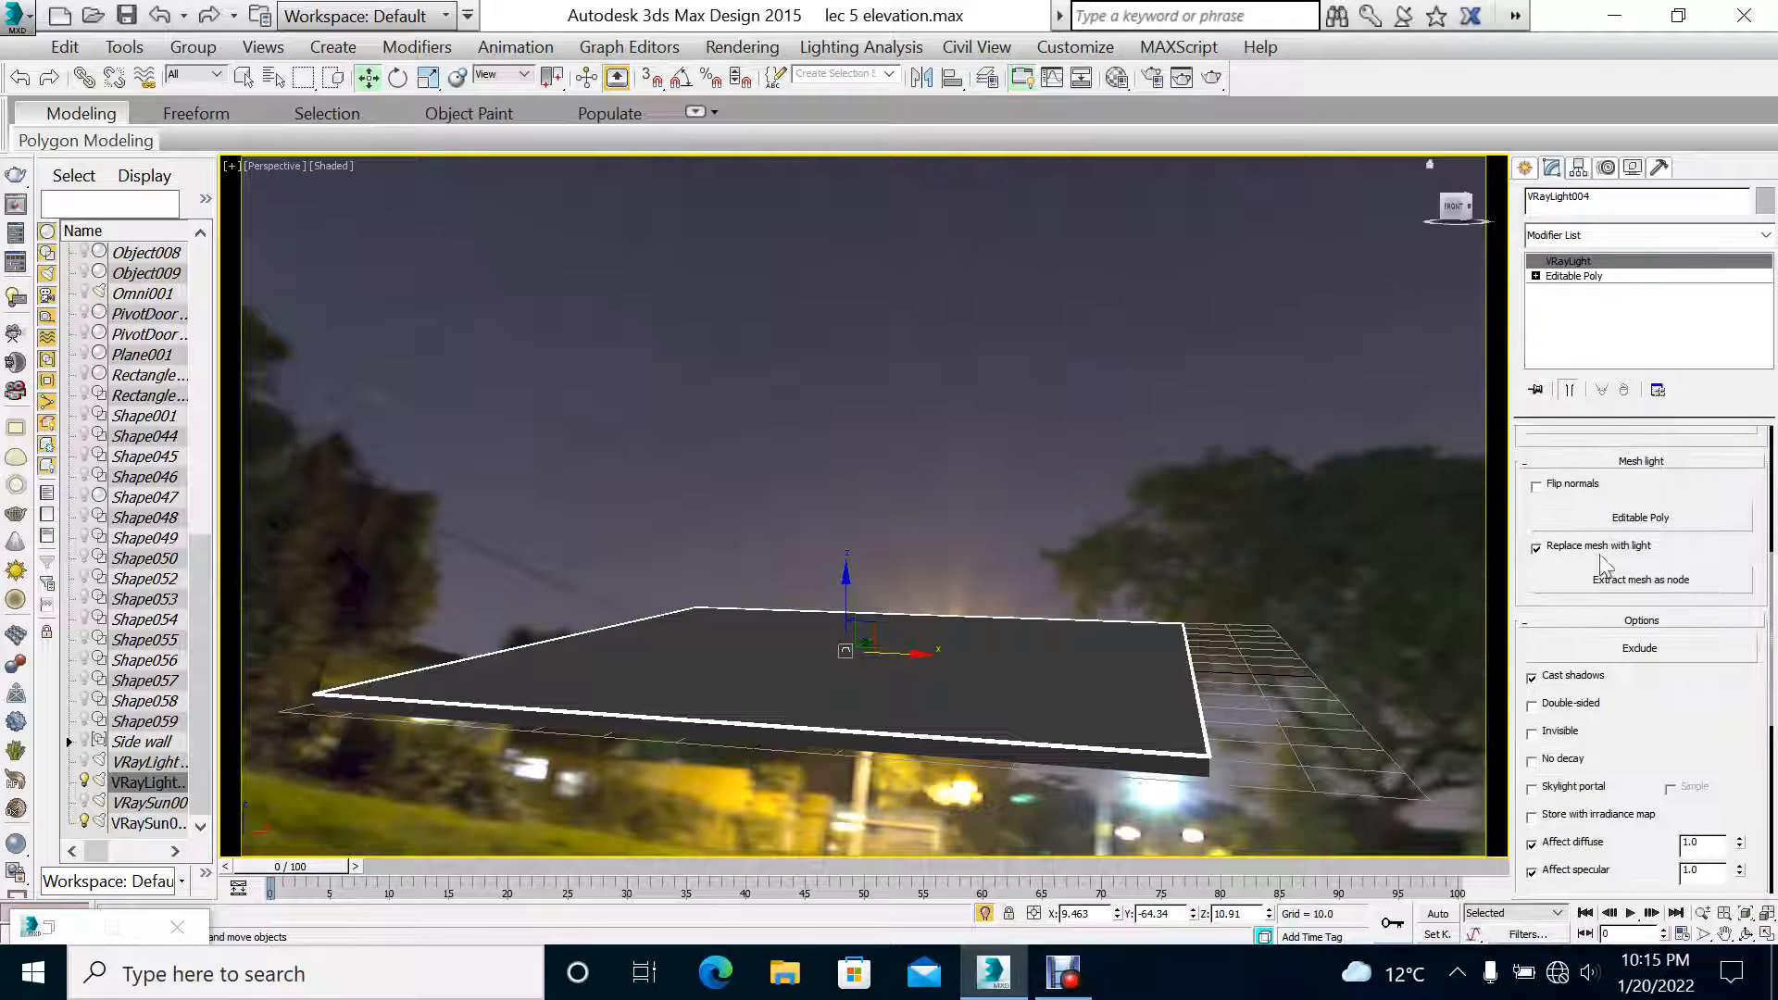
pyautogui.scroll(-6, 1590, 727)
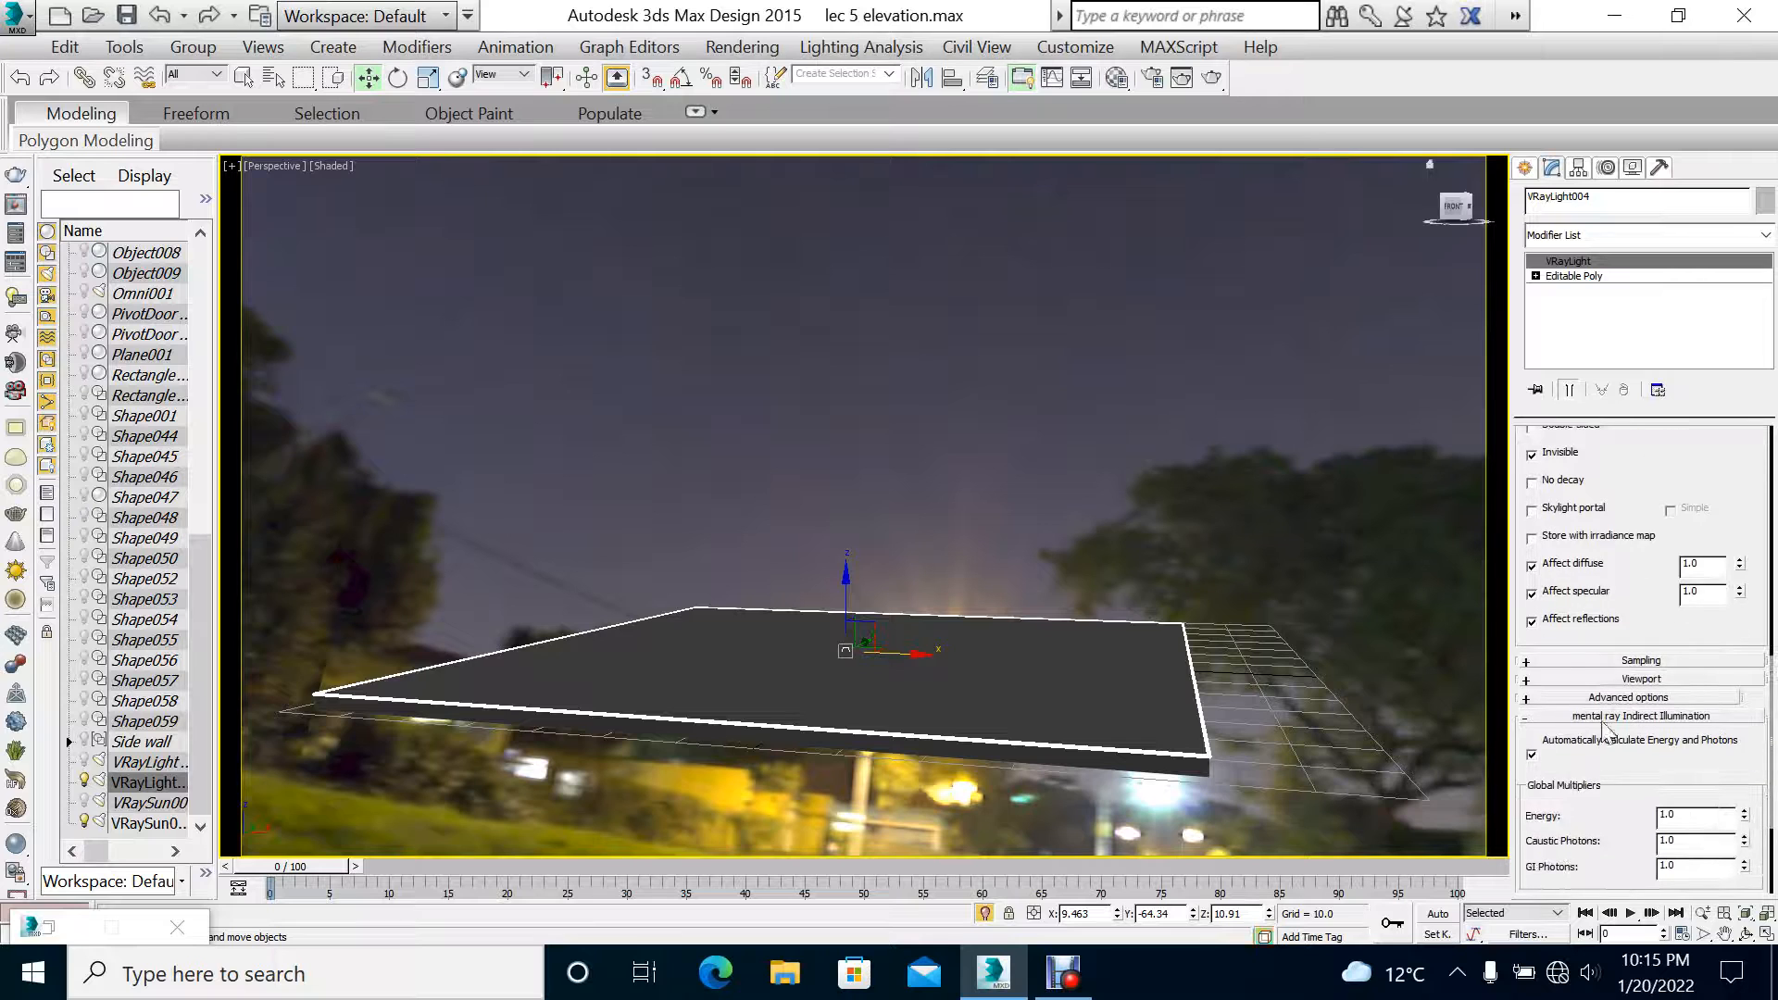
pyautogui.click(1616, 660)
pyautogui.scroll(-2, 1579, 715)
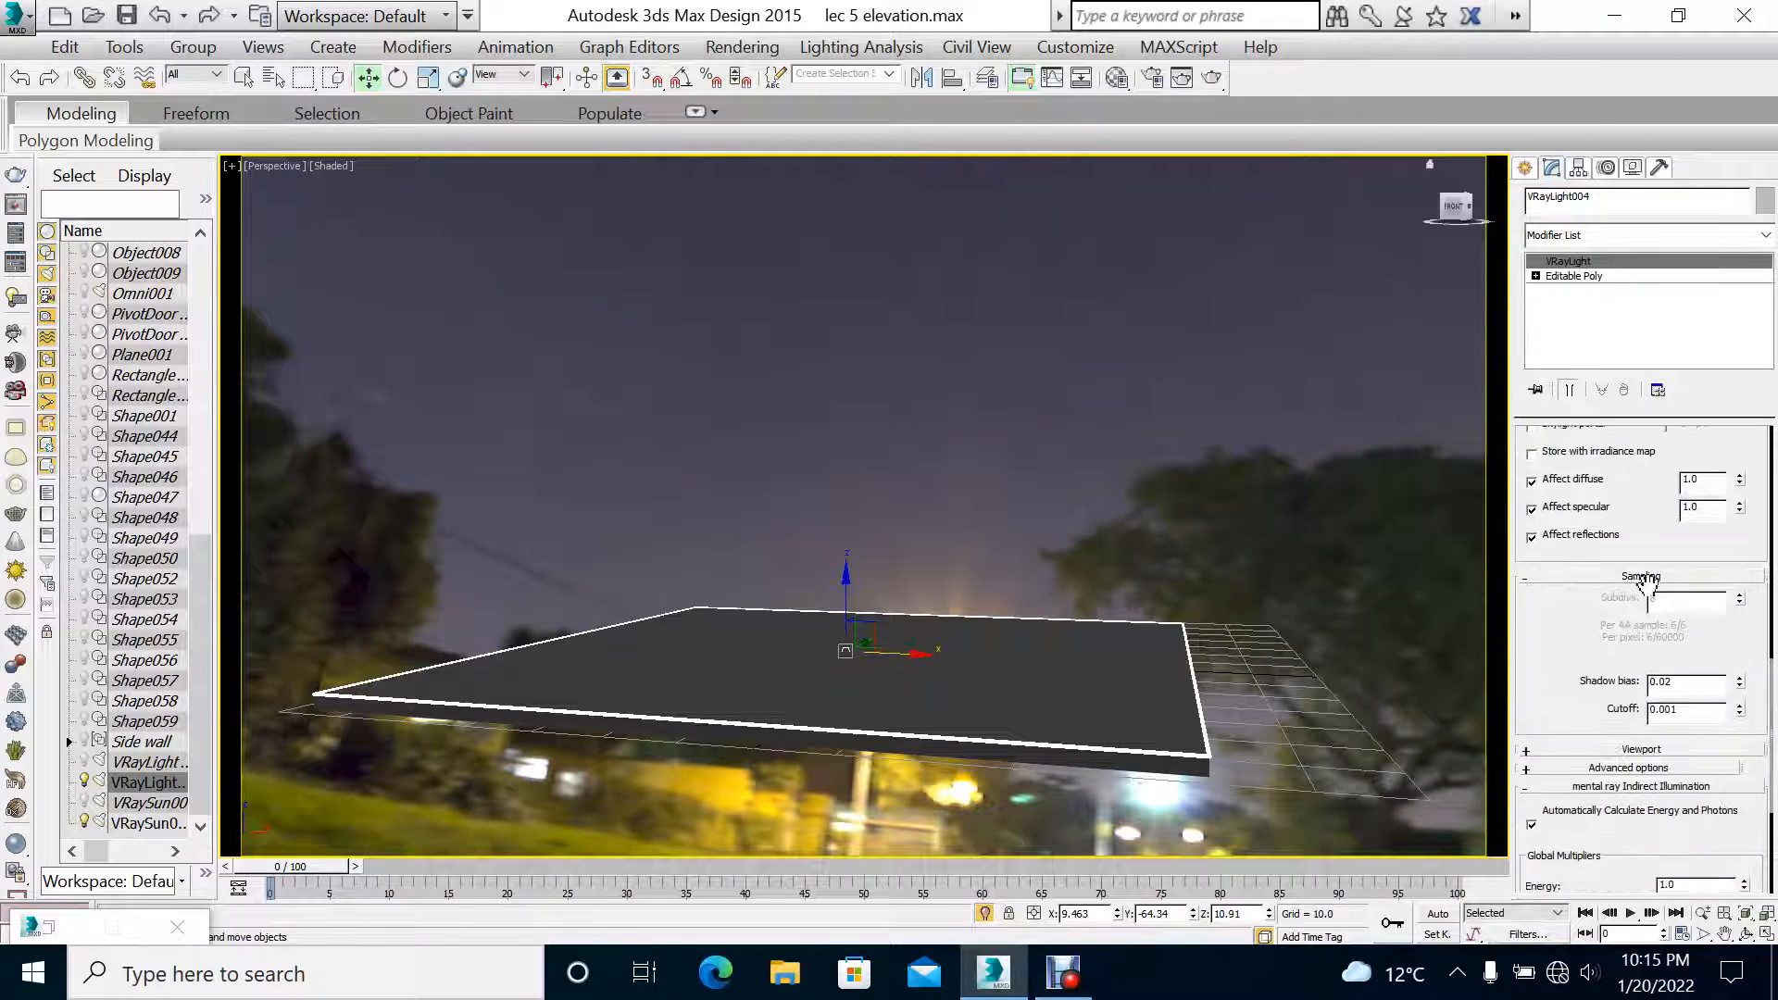
pyautogui.click(1532, 454)
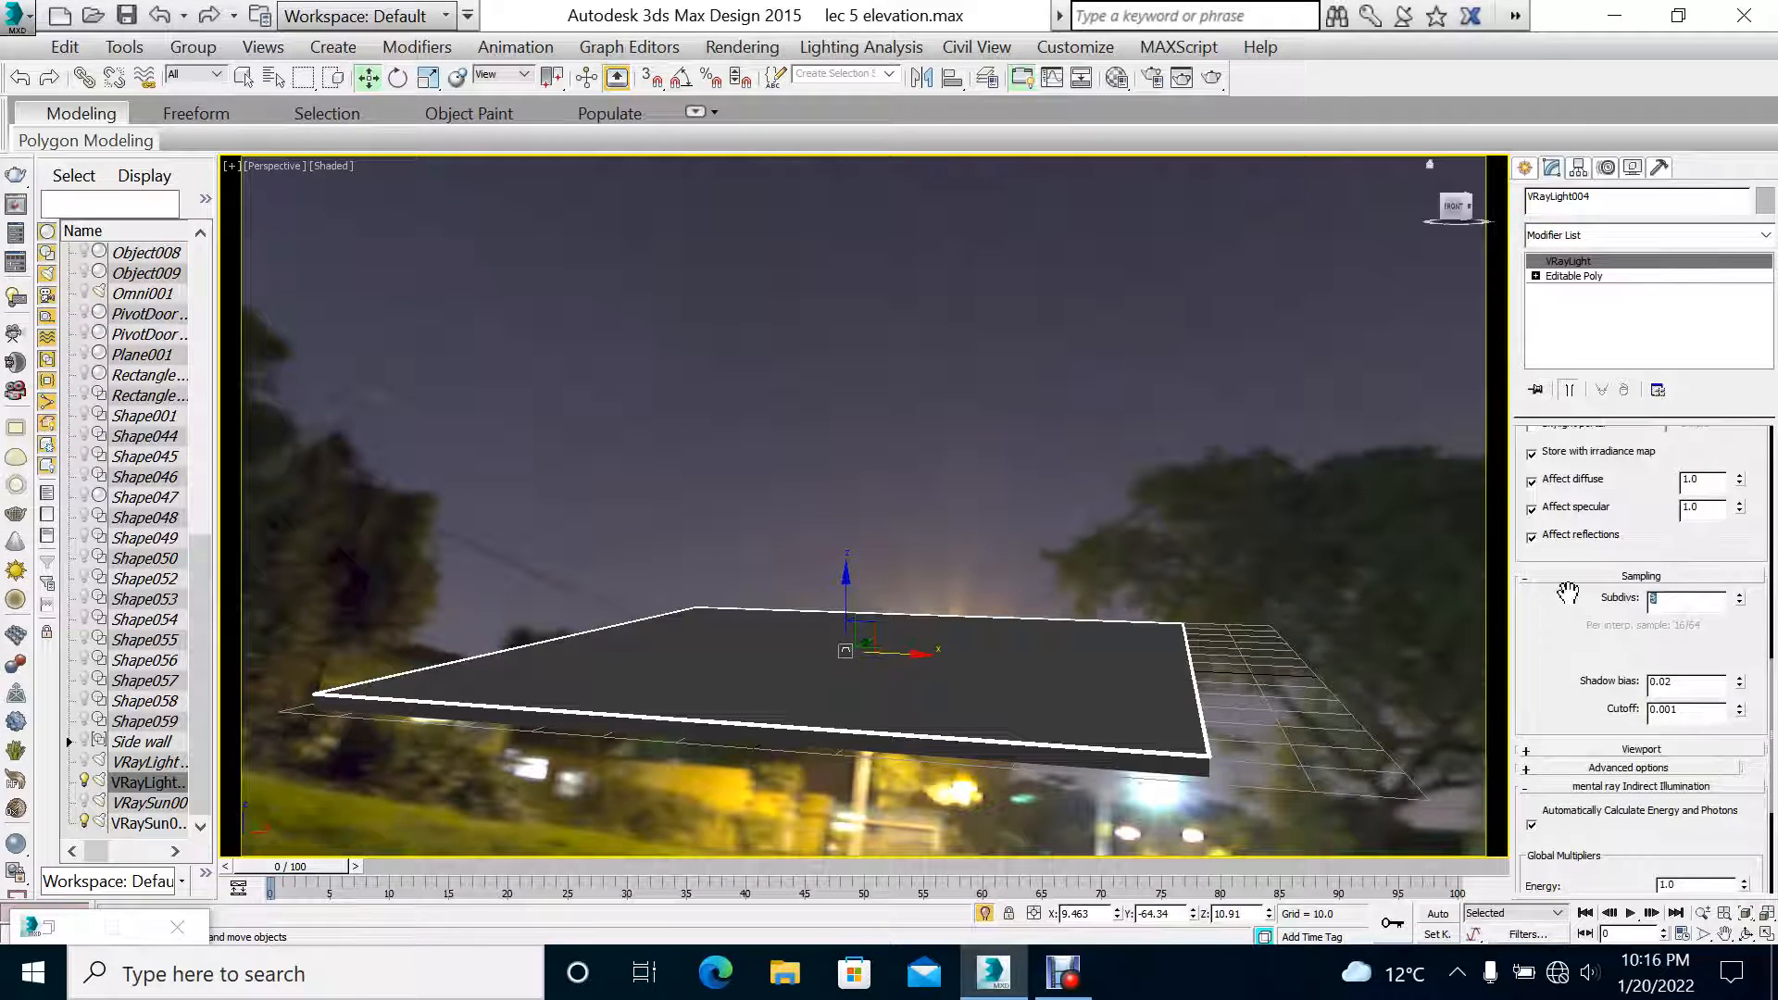
pyautogui.click(1189, 468)
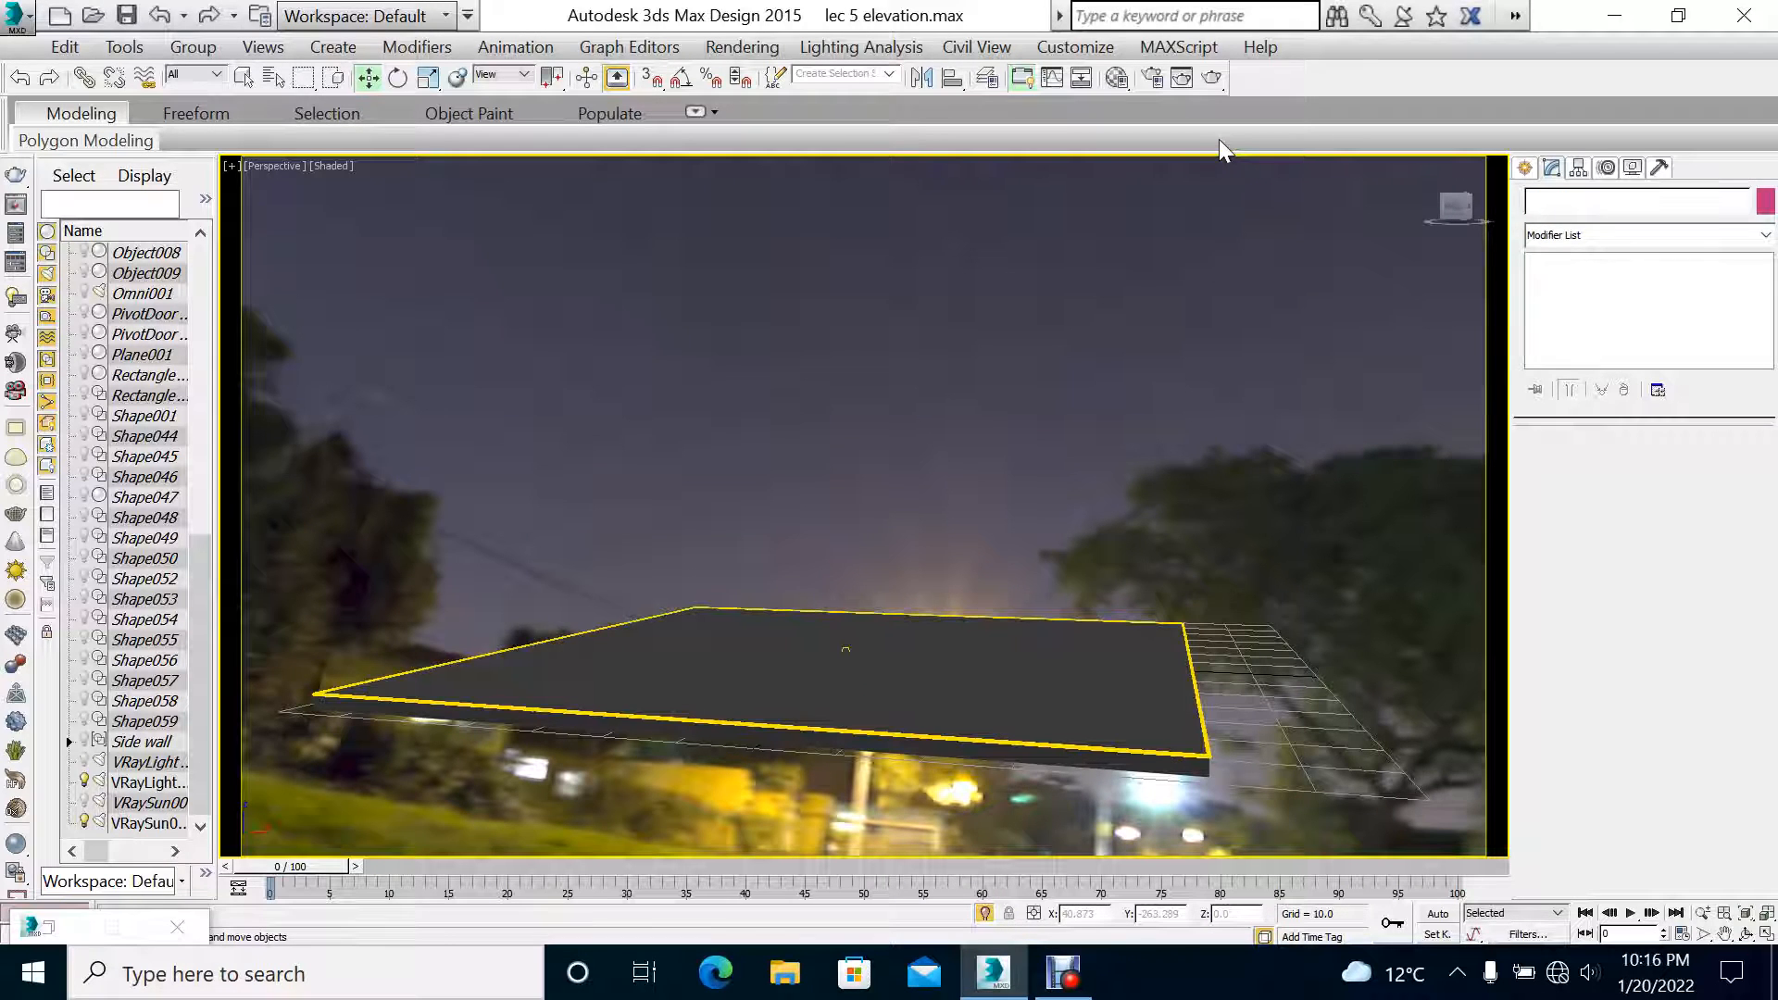
# Step: Run a test render of the slab with its glowing border, and cancel it partway
pyautogui.click(1207, 83)
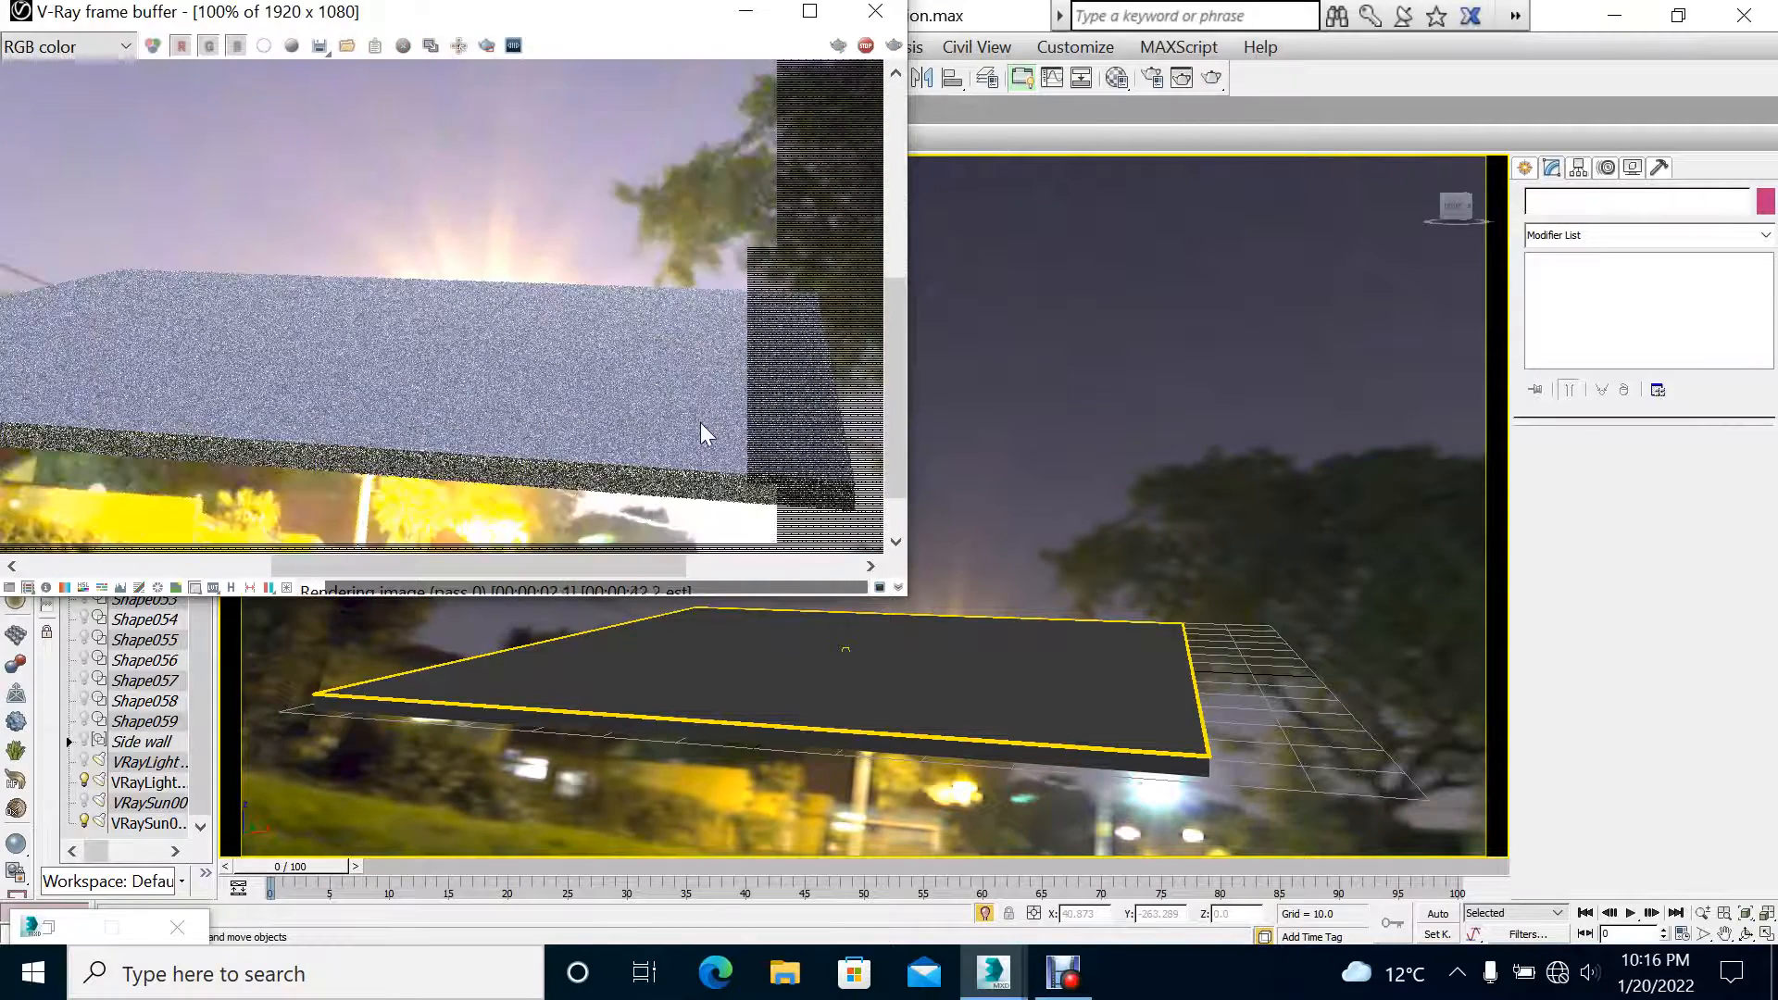
pyautogui.click(875, 11)
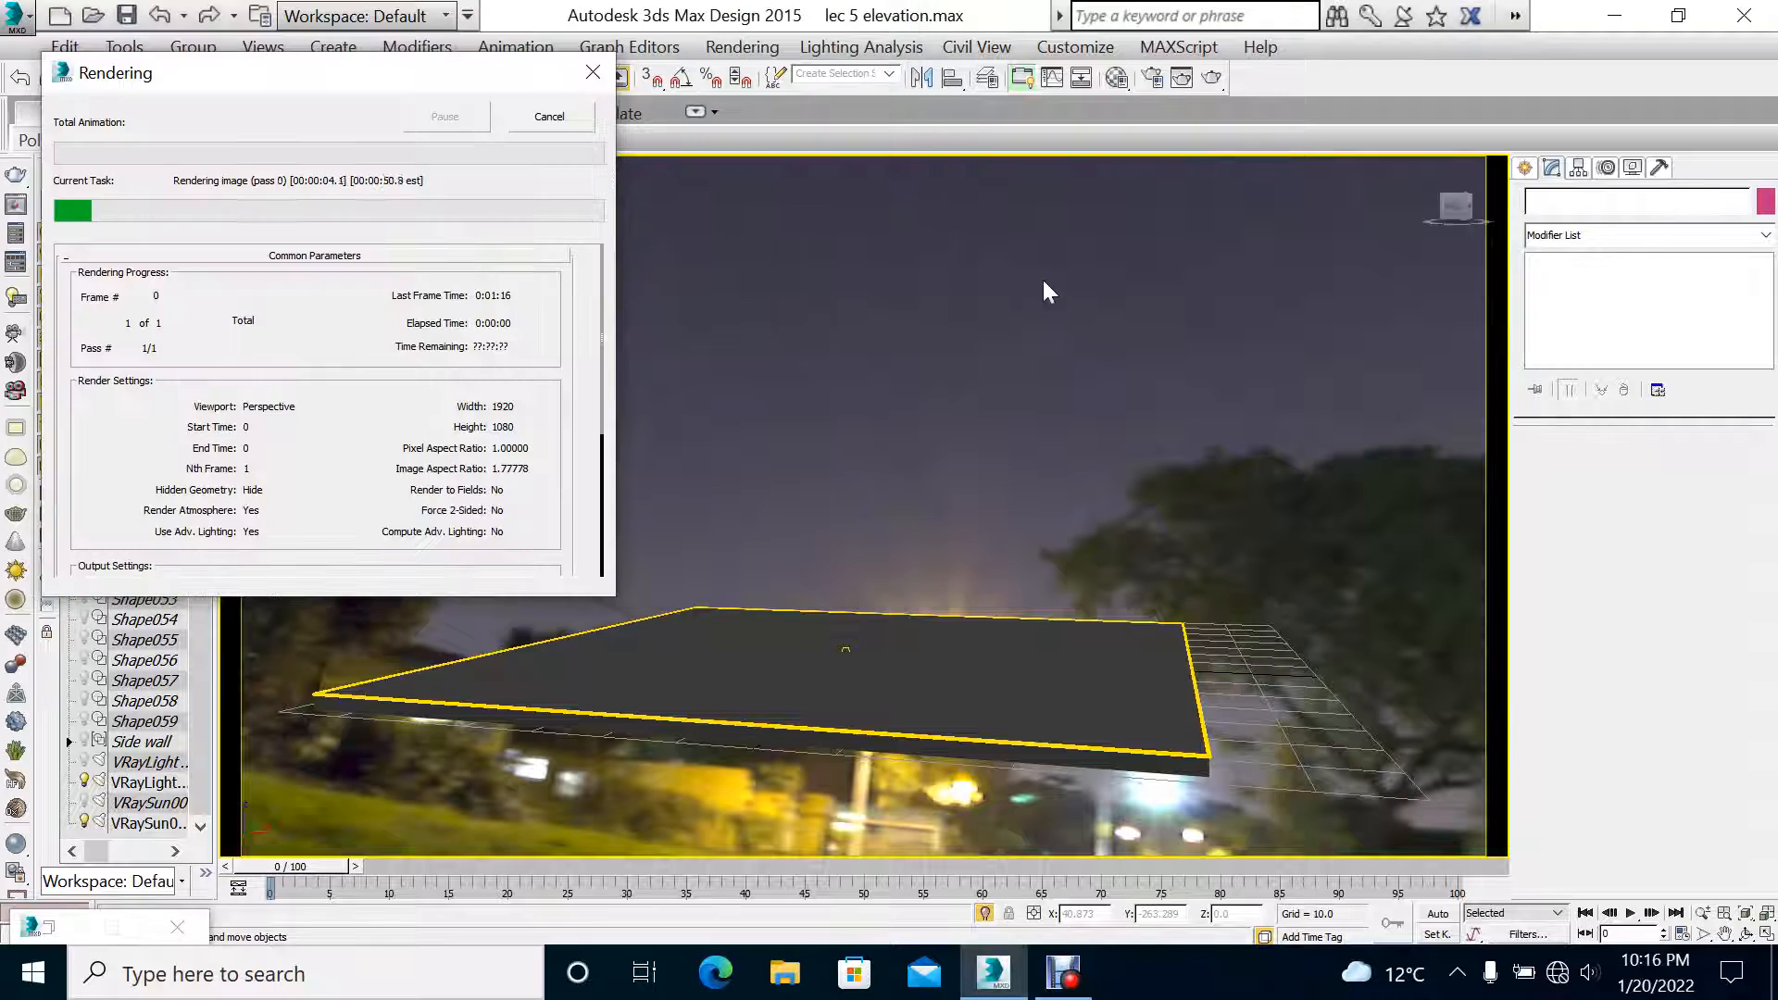
pyautogui.click(589, 117)
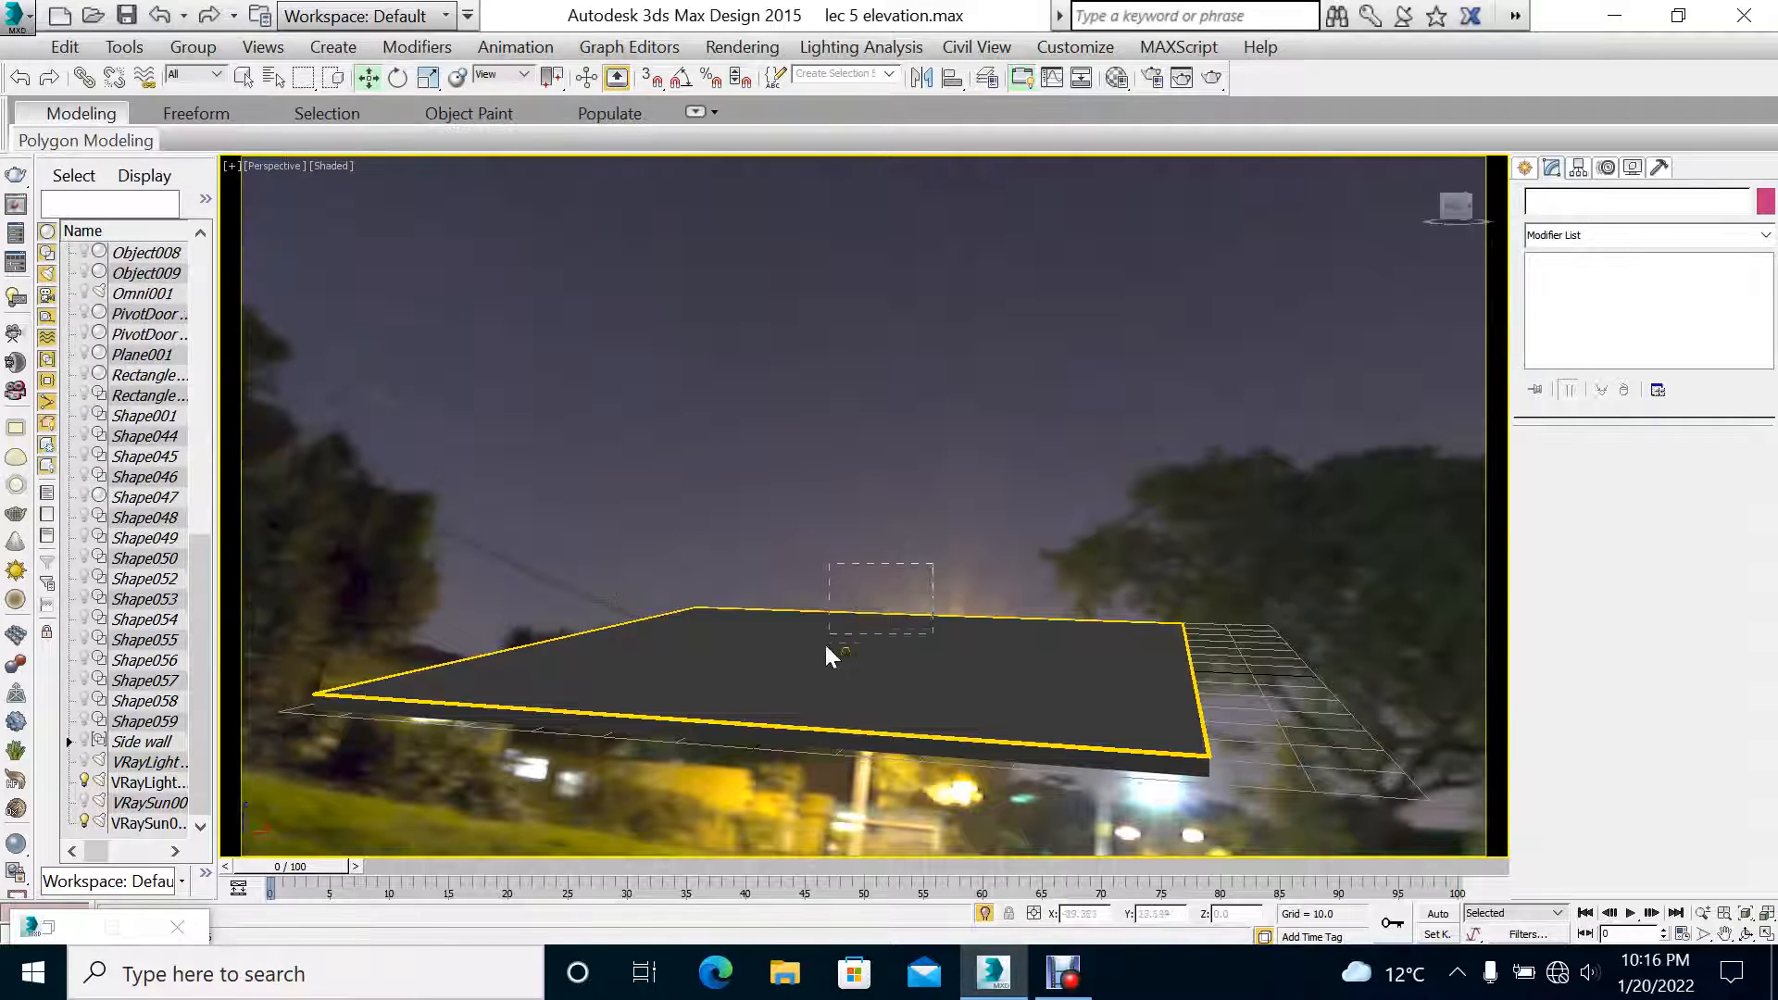
# Step: Group the slab box and its border mesh light under the name c
pyautogui.click(191, 54)
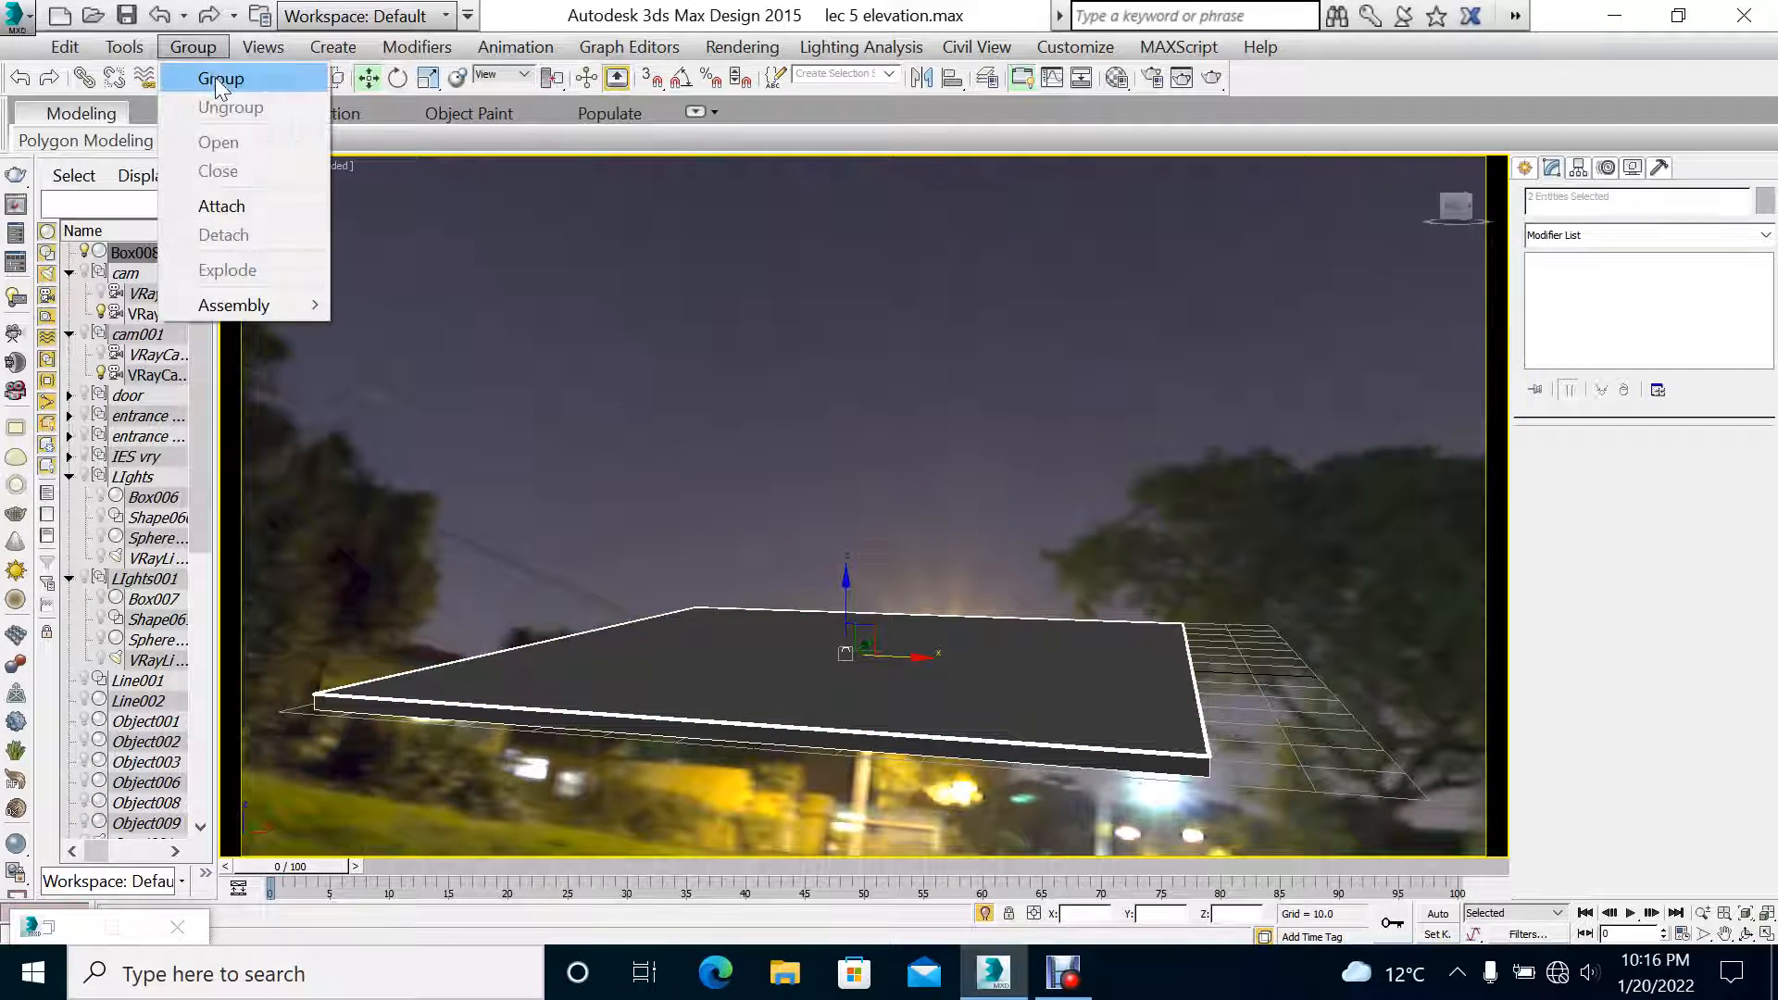
pyautogui.click(216, 76)
pyautogui.press('Return')
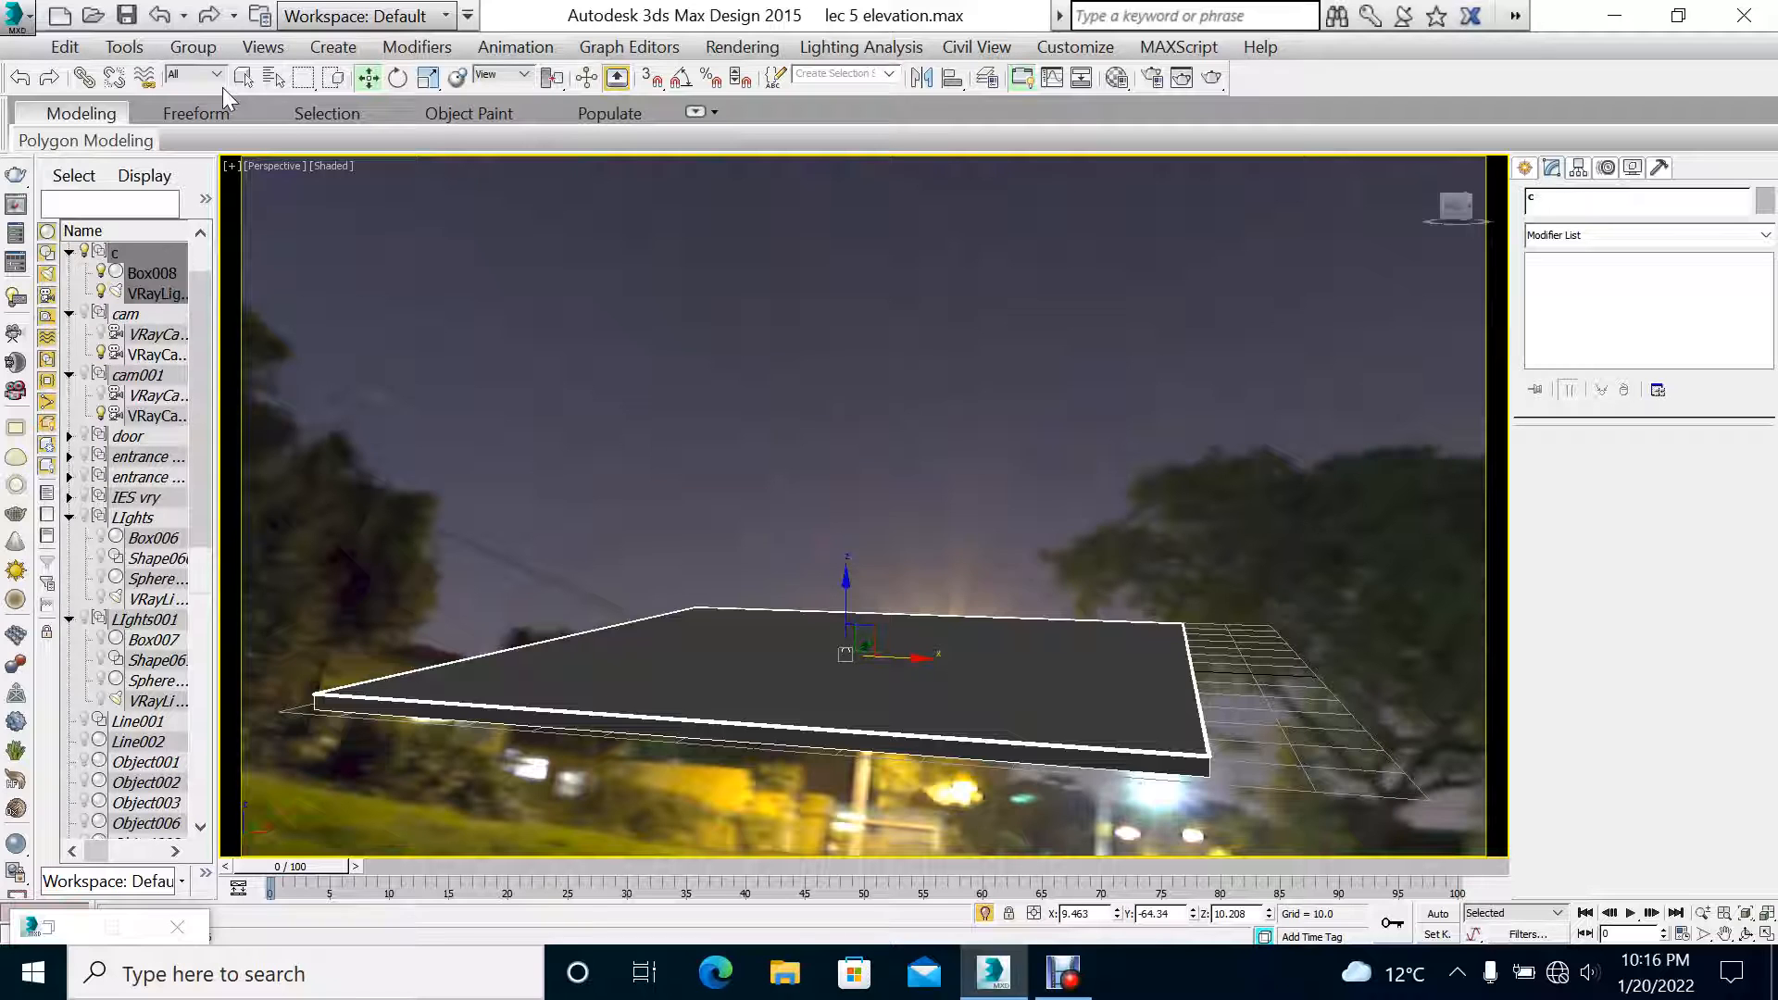
# Step: Unhide all objects in the scene and raise the slab group to about Z 17.29
pyautogui.rightClick(1193, 351)
pyautogui.click(1284, 241)
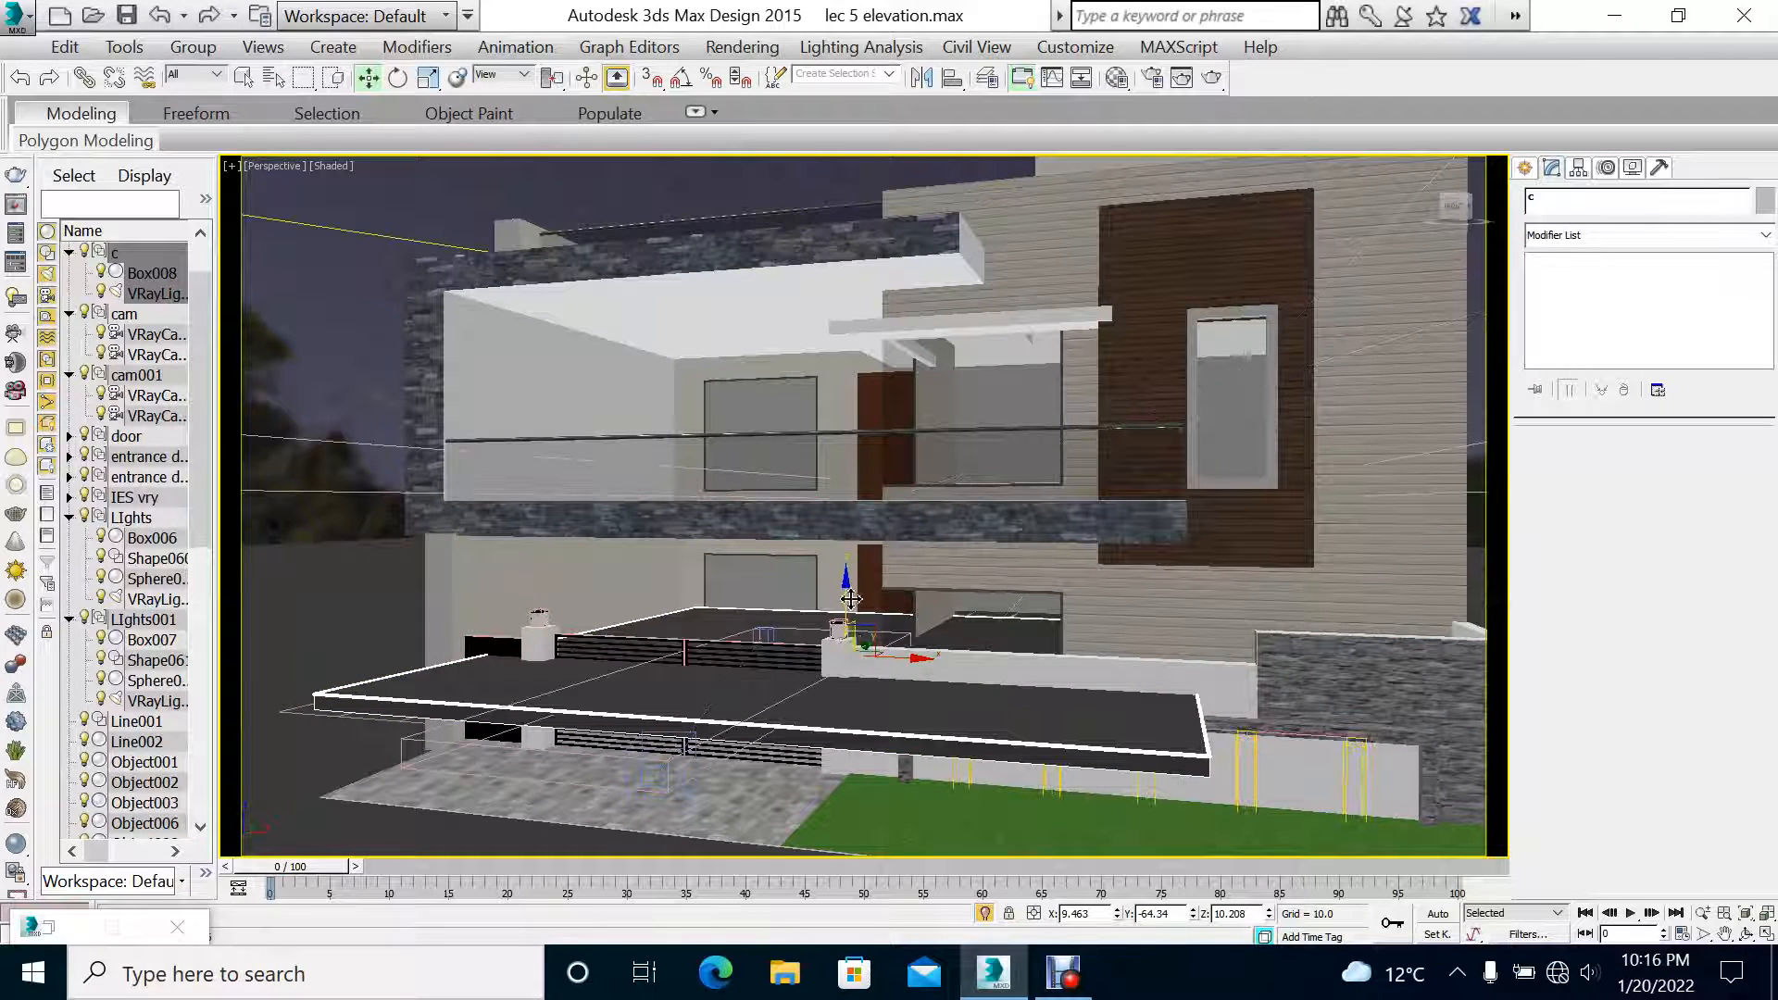
pyautogui.moveTo(845, 571); pyautogui.dragTo(847, 532)
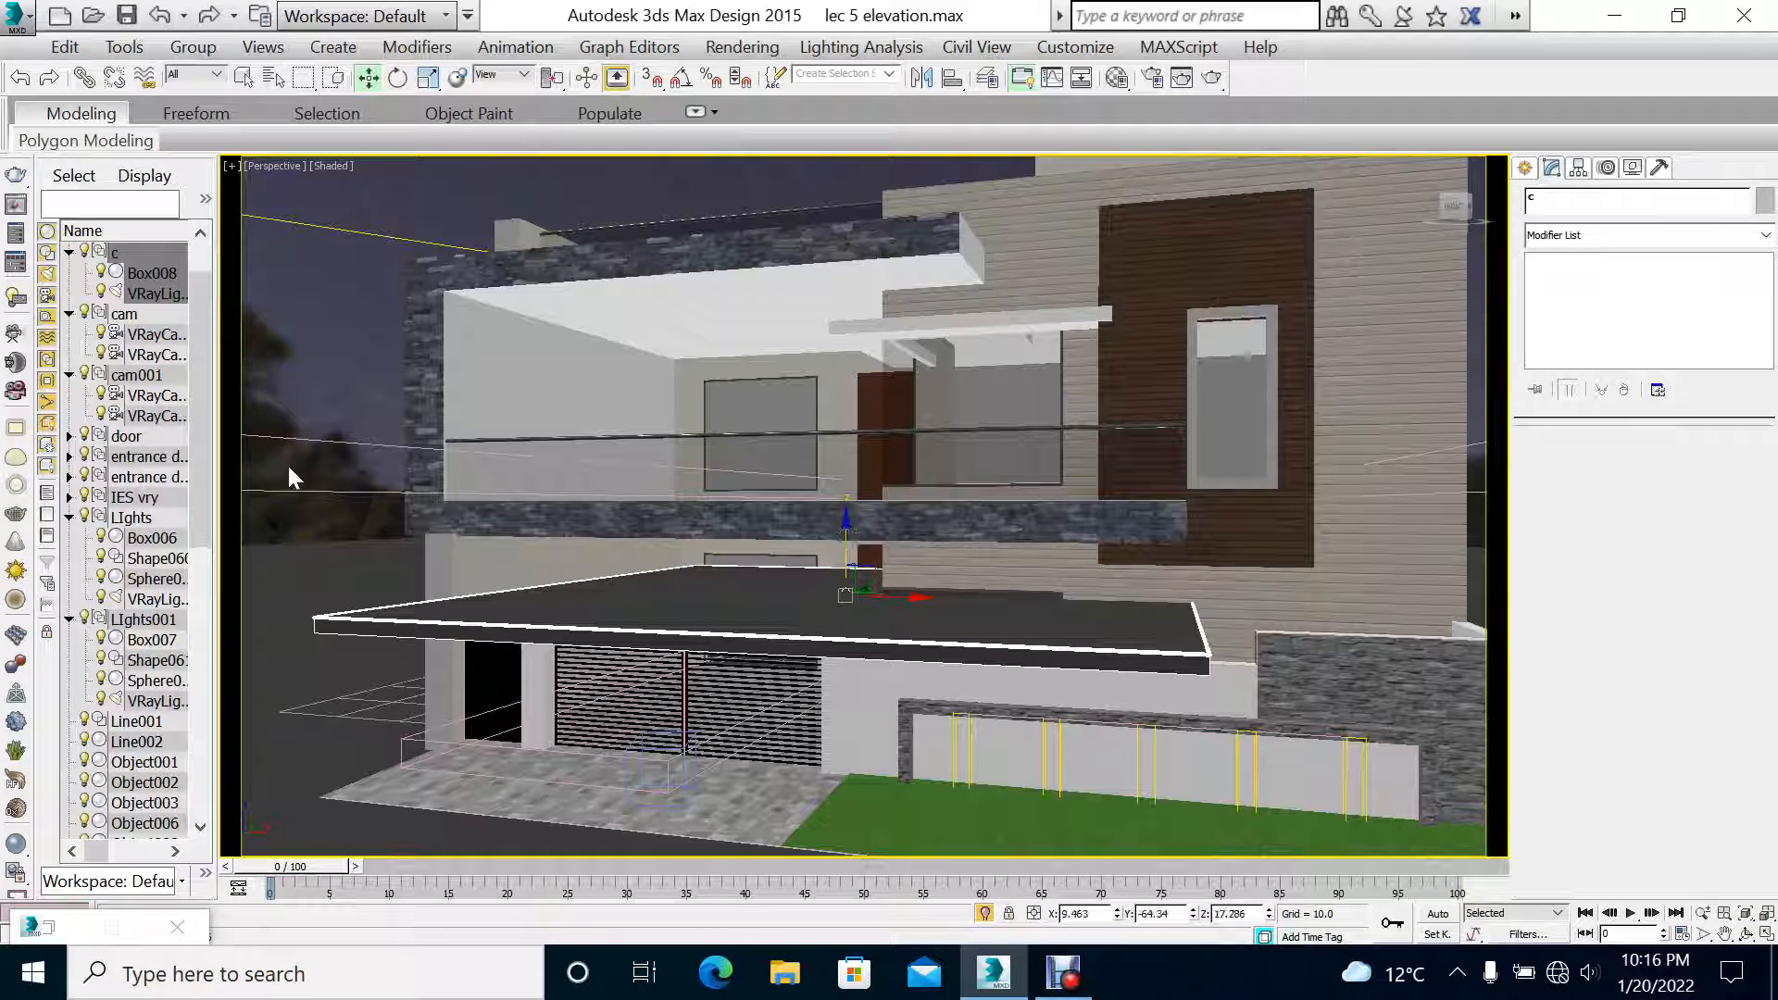
# Step: Open the slab group so its members can be edited individually
pyautogui.click(193, 46)
pyautogui.click(231, 145)
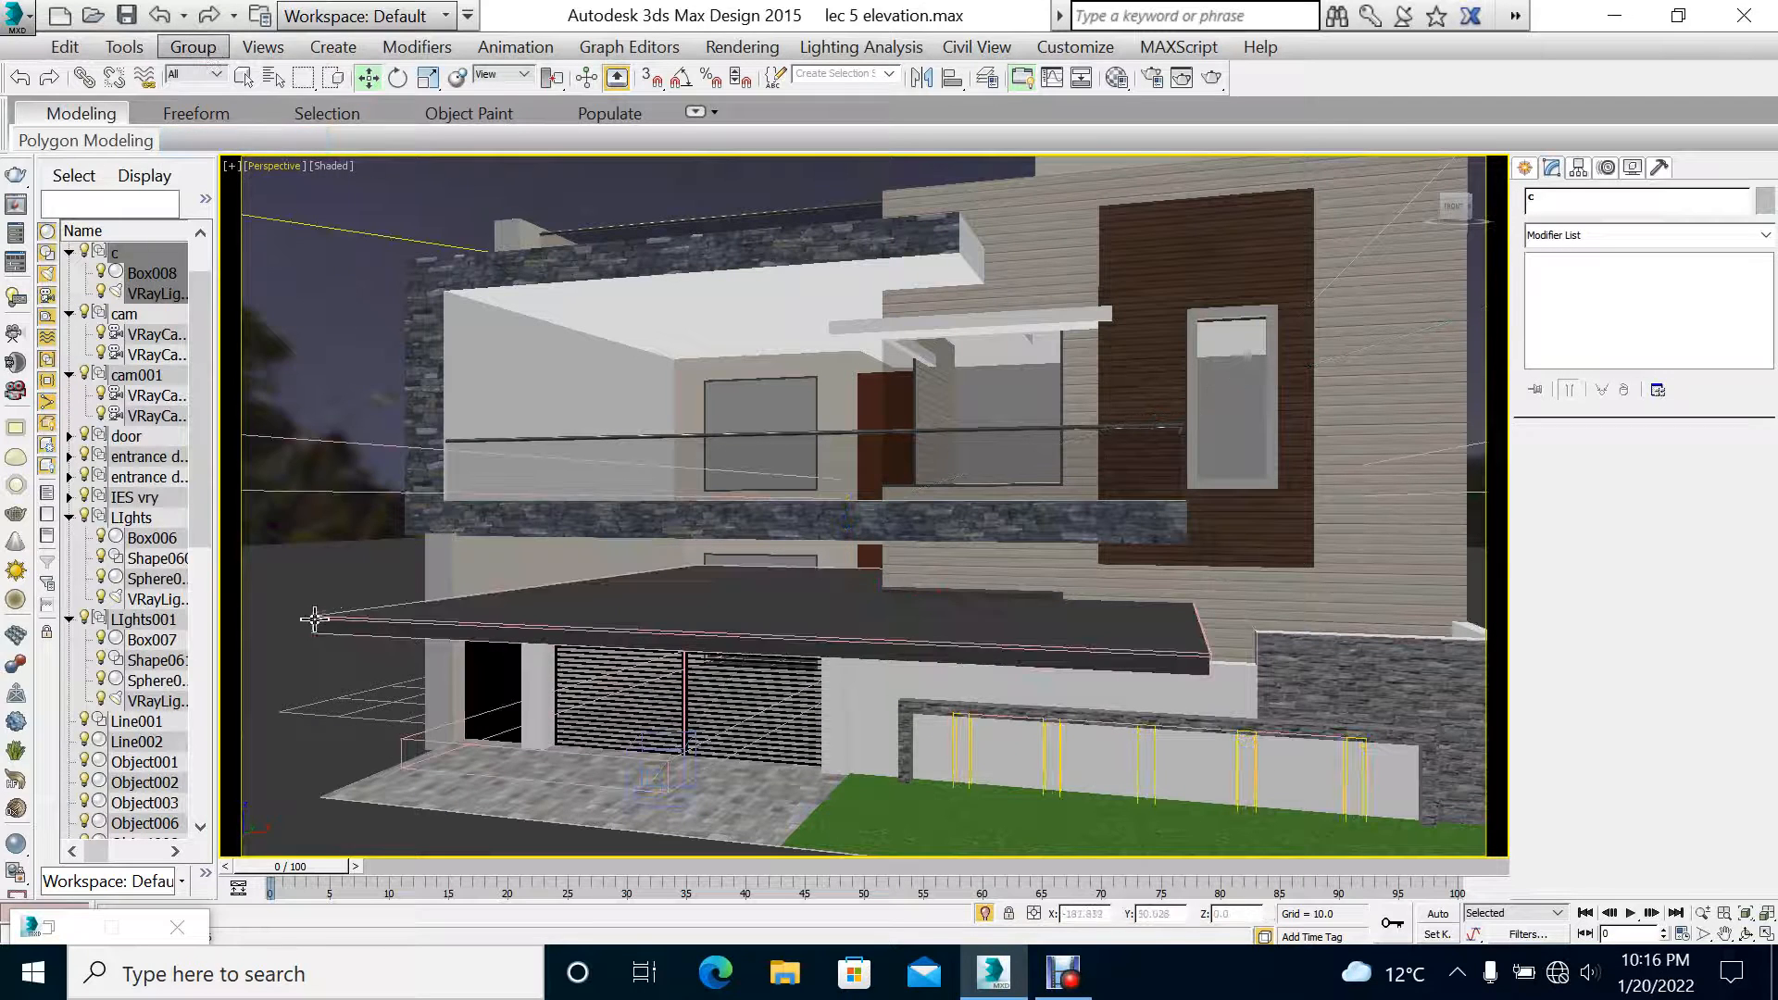
# Step: Add a Shell modifier to the VRayLight mesh strip around the canopy edge, directly above its Editable Poly
pyautogui.click(320, 621)
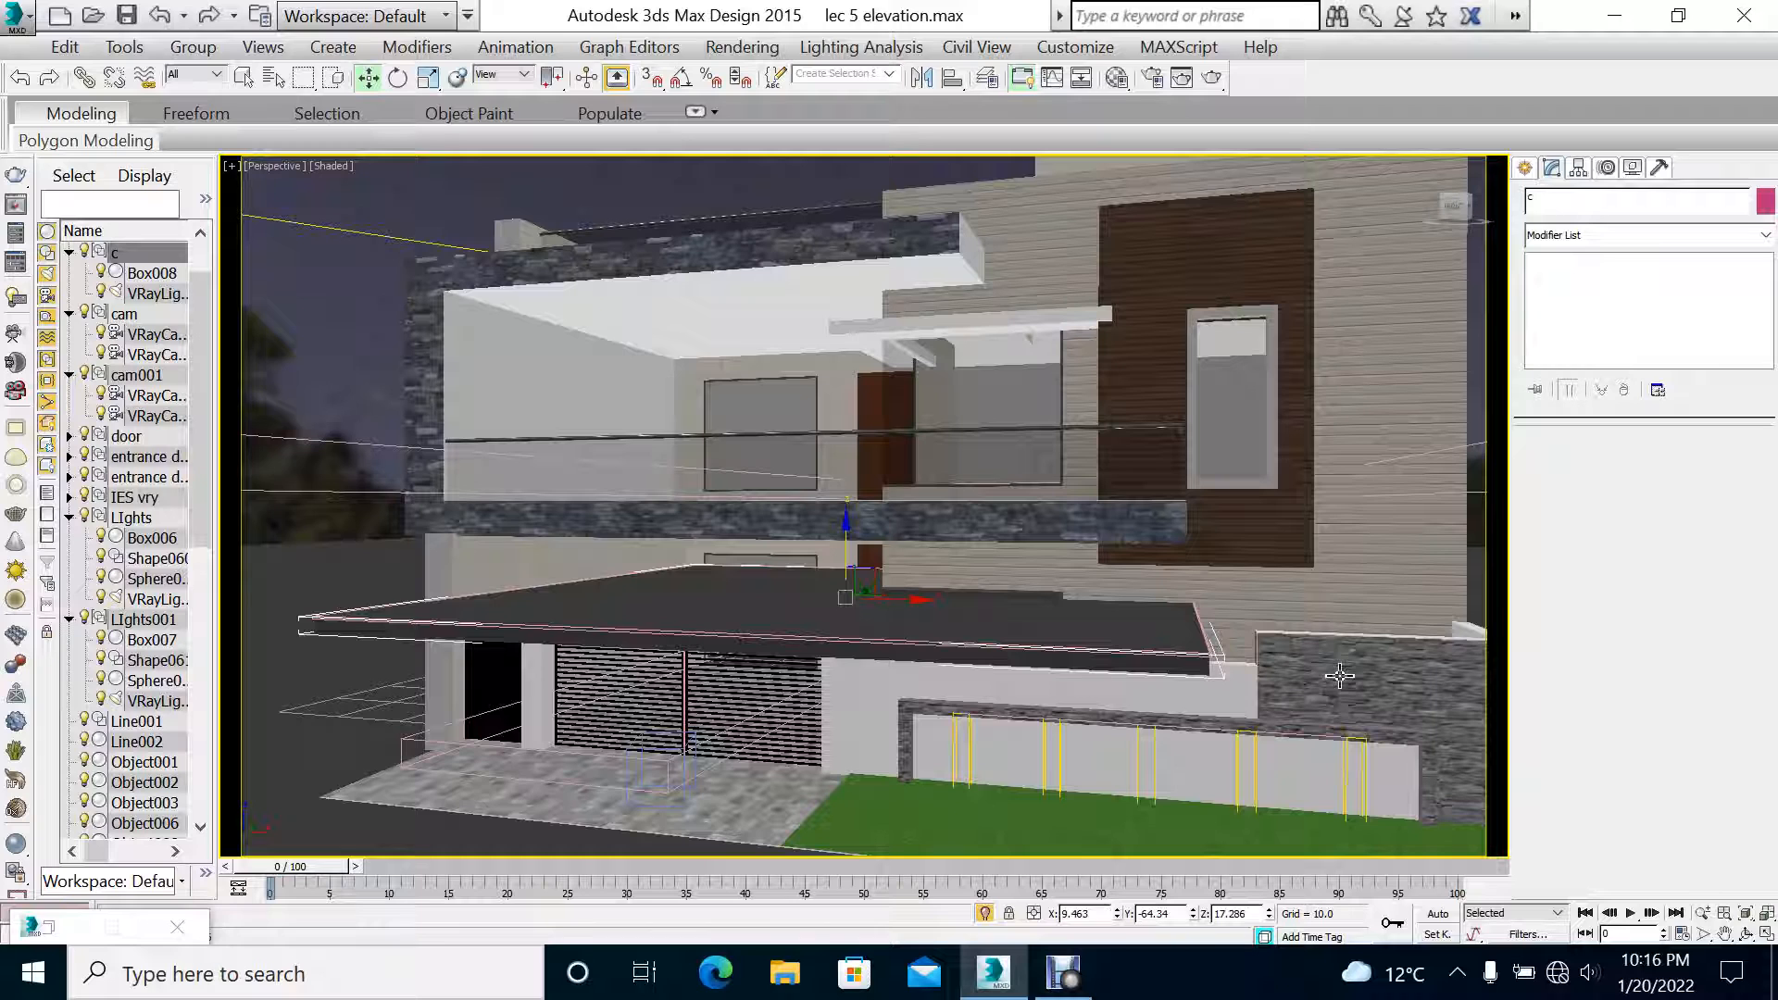
pyautogui.click(491, 626)
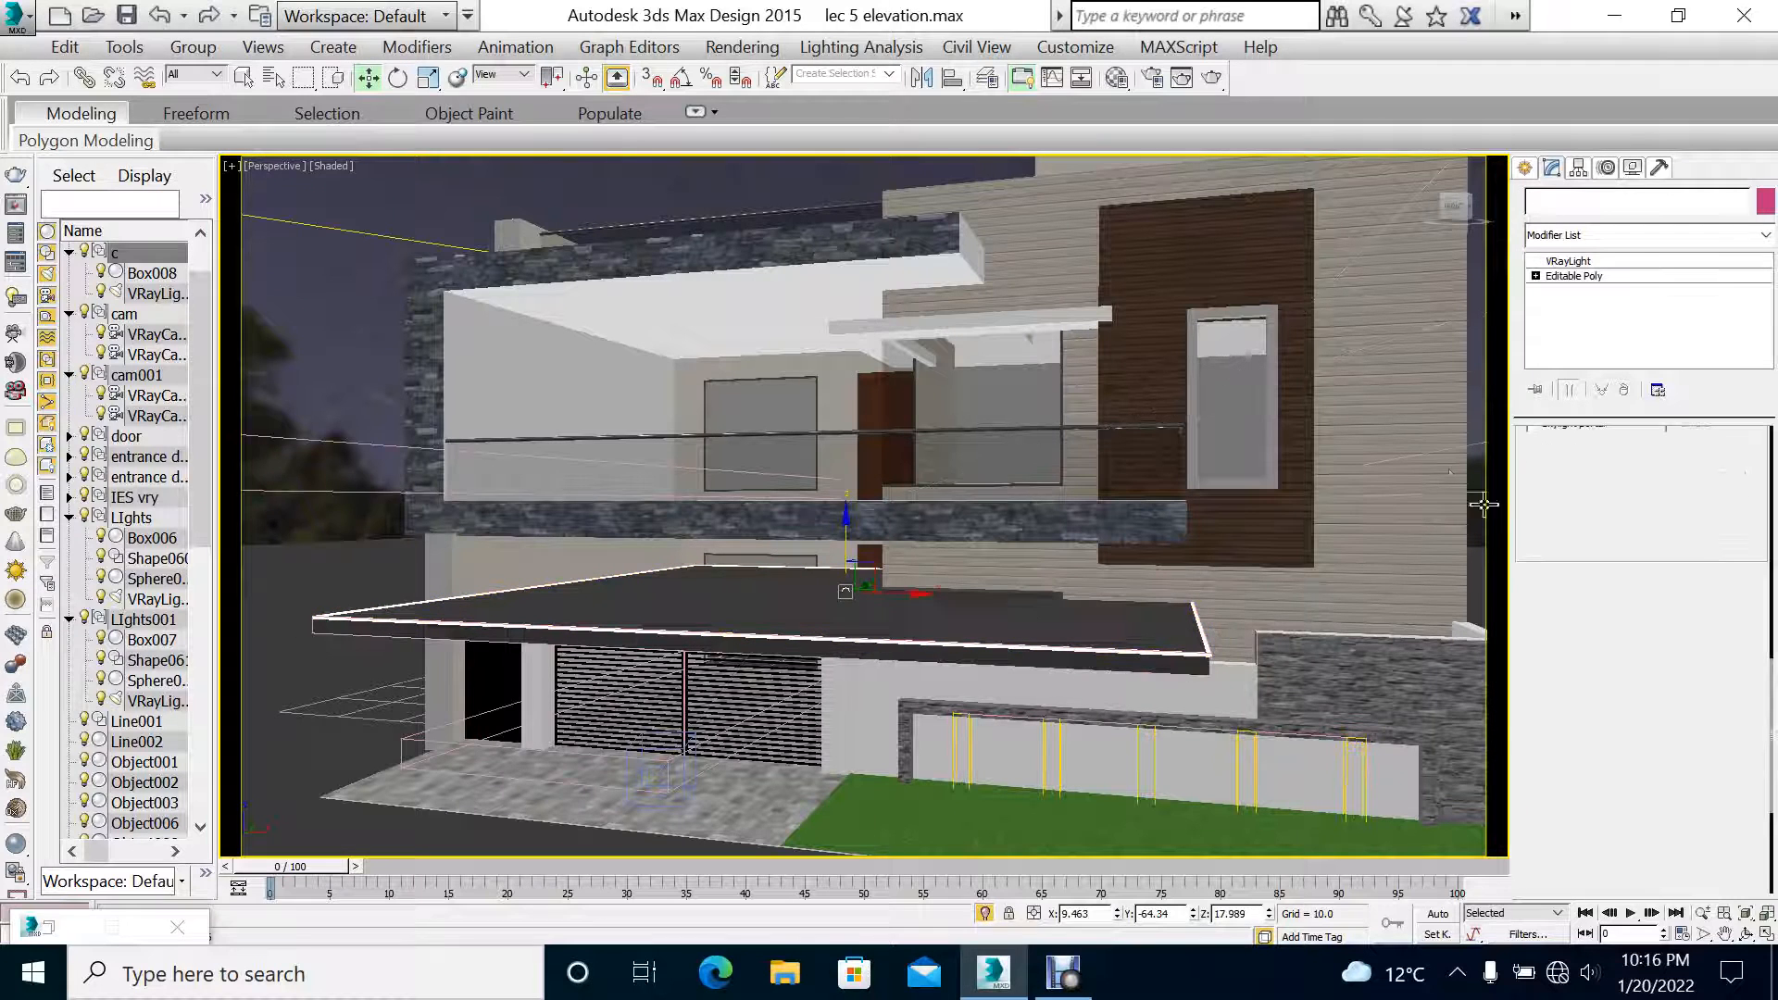
pyautogui.click(1600, 276)
pyautogui.click(1598, 237)
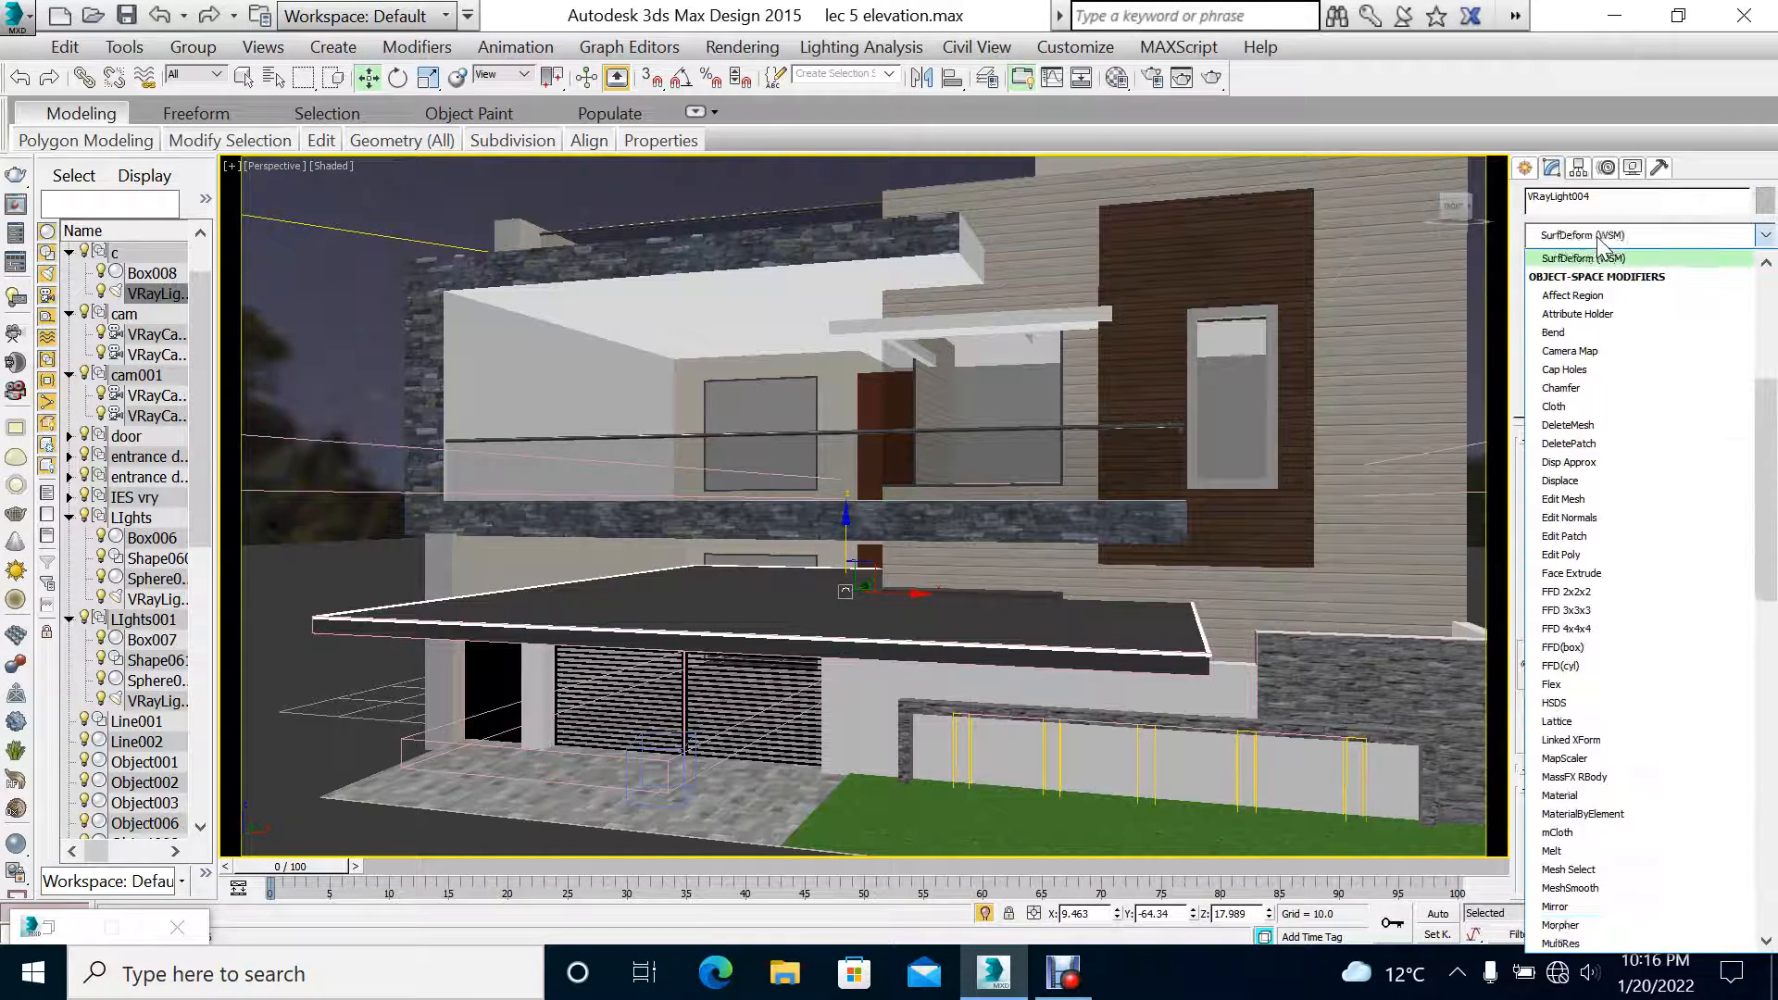
pyautogui.write('sh')
pyautogui.click(1554, 277)
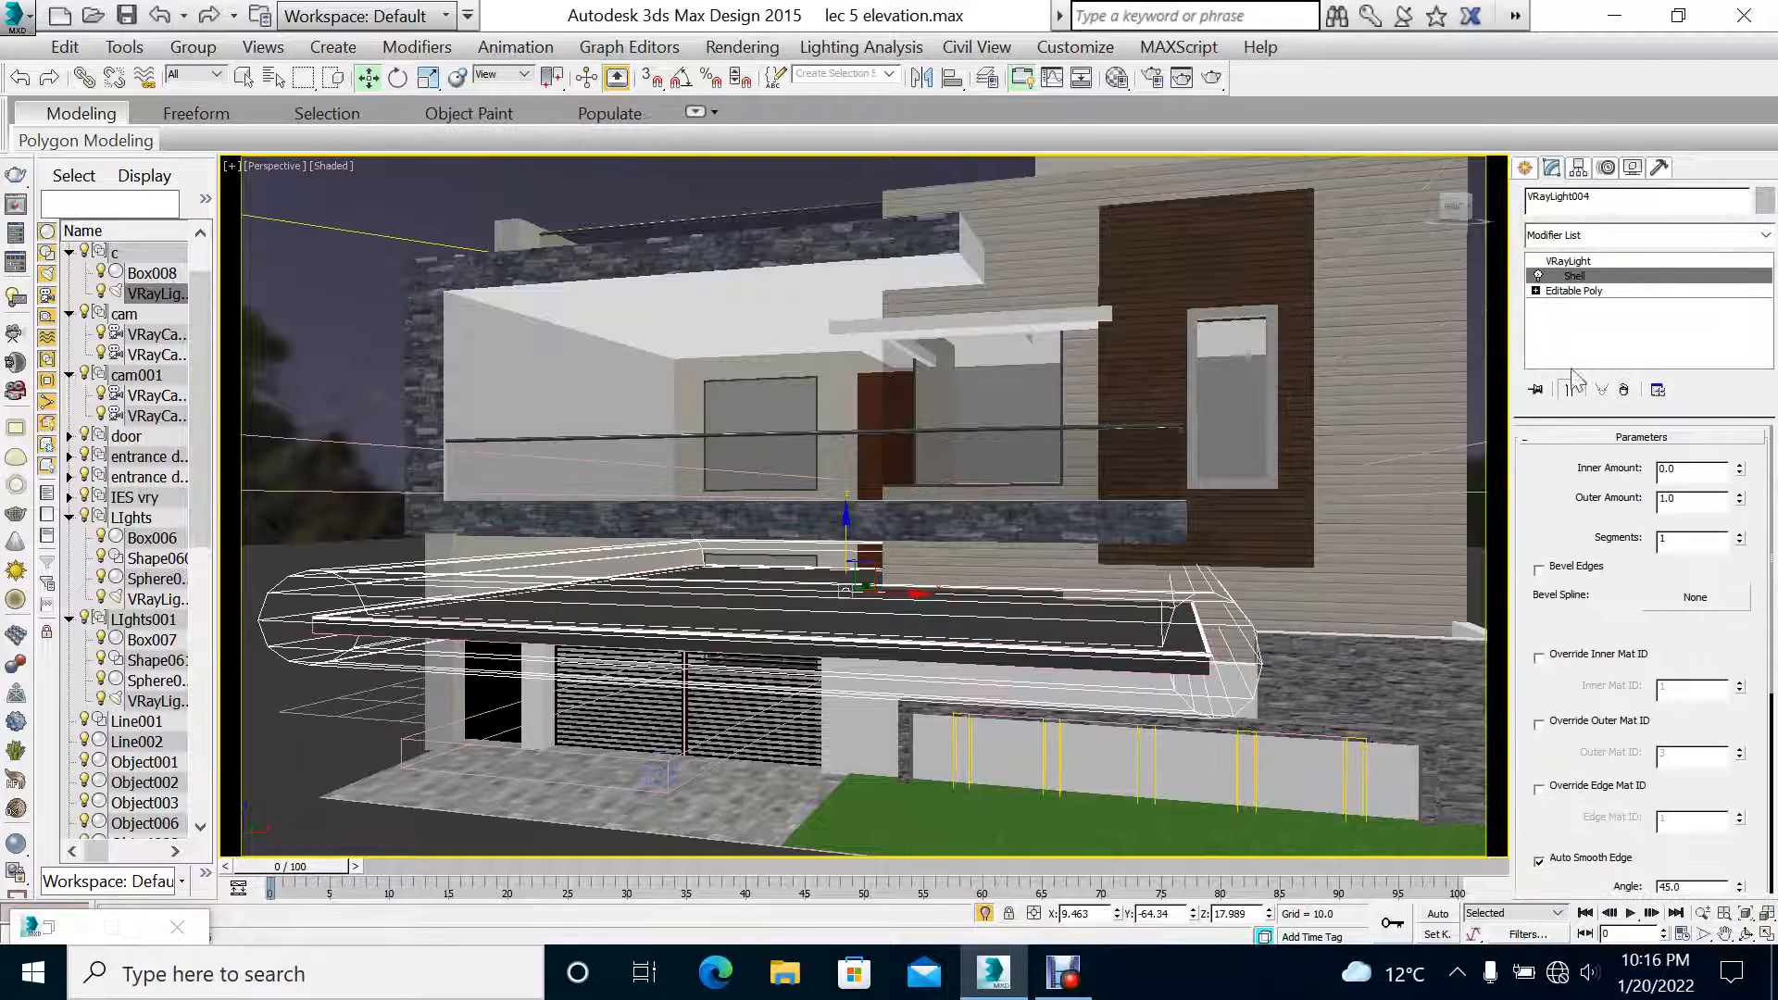
# Step: Set the Shell's outer amount on the canopy light strip to 0.04
pyautogui.rightClick(1742, 504)
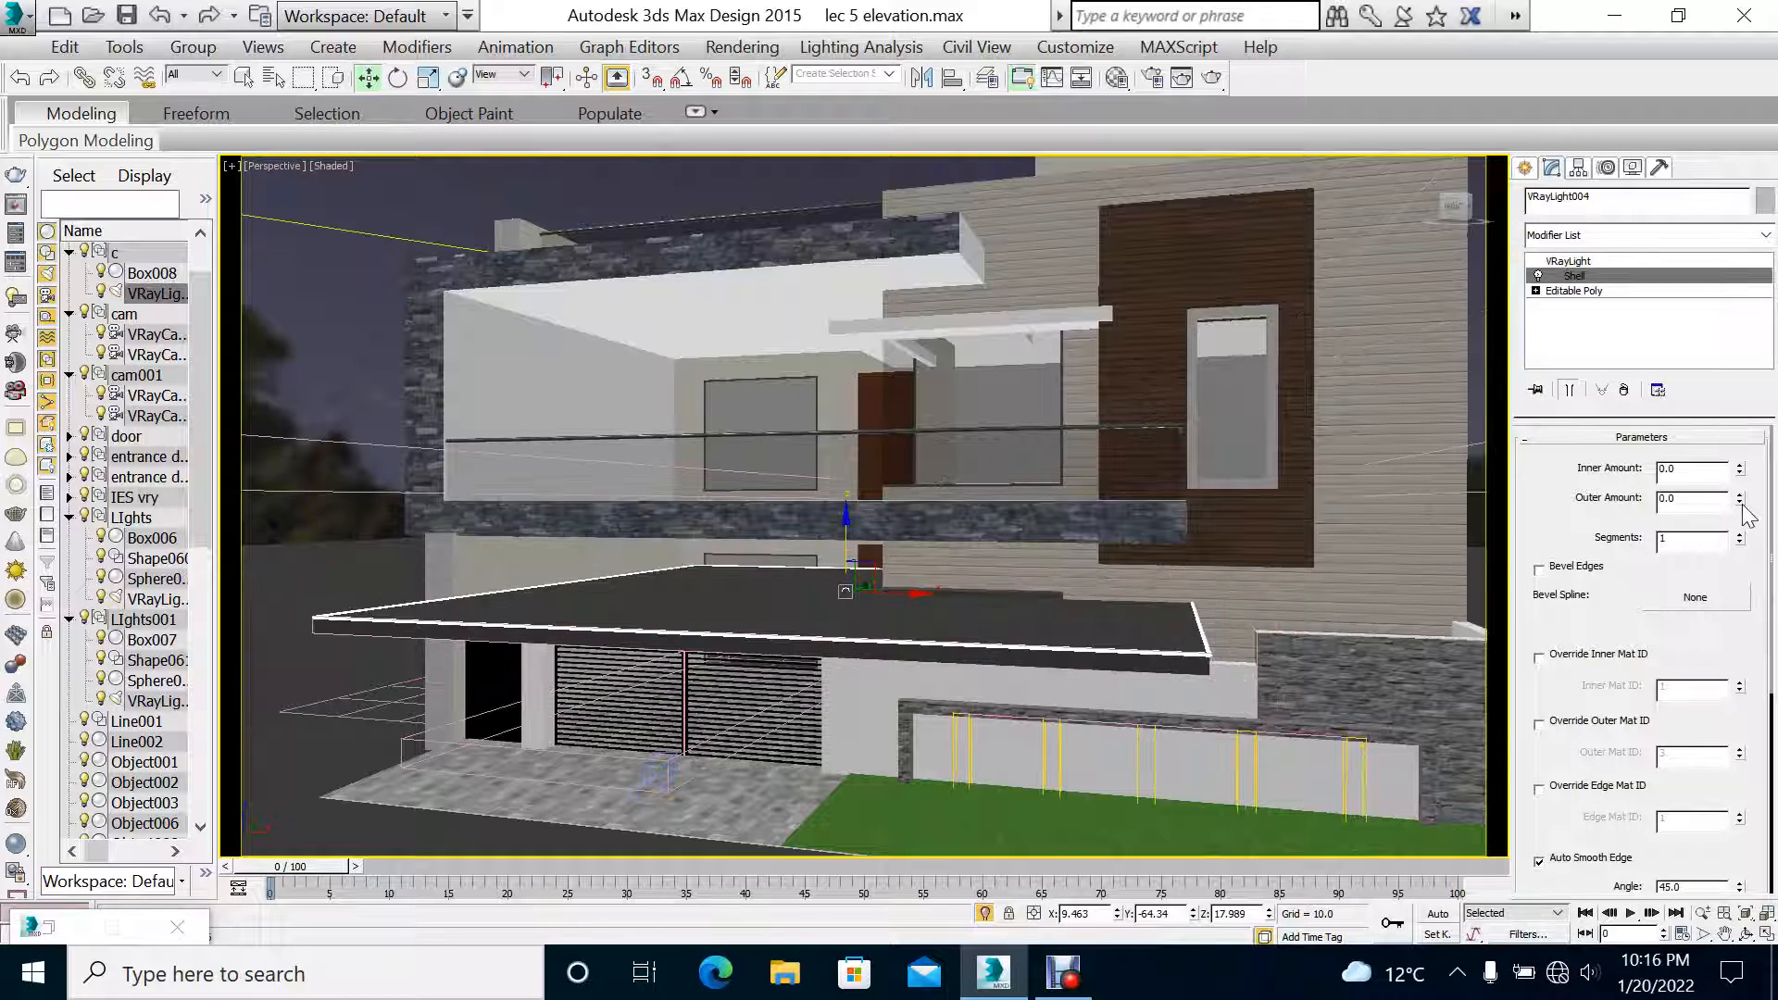
pyautogui.click(1742, 497)
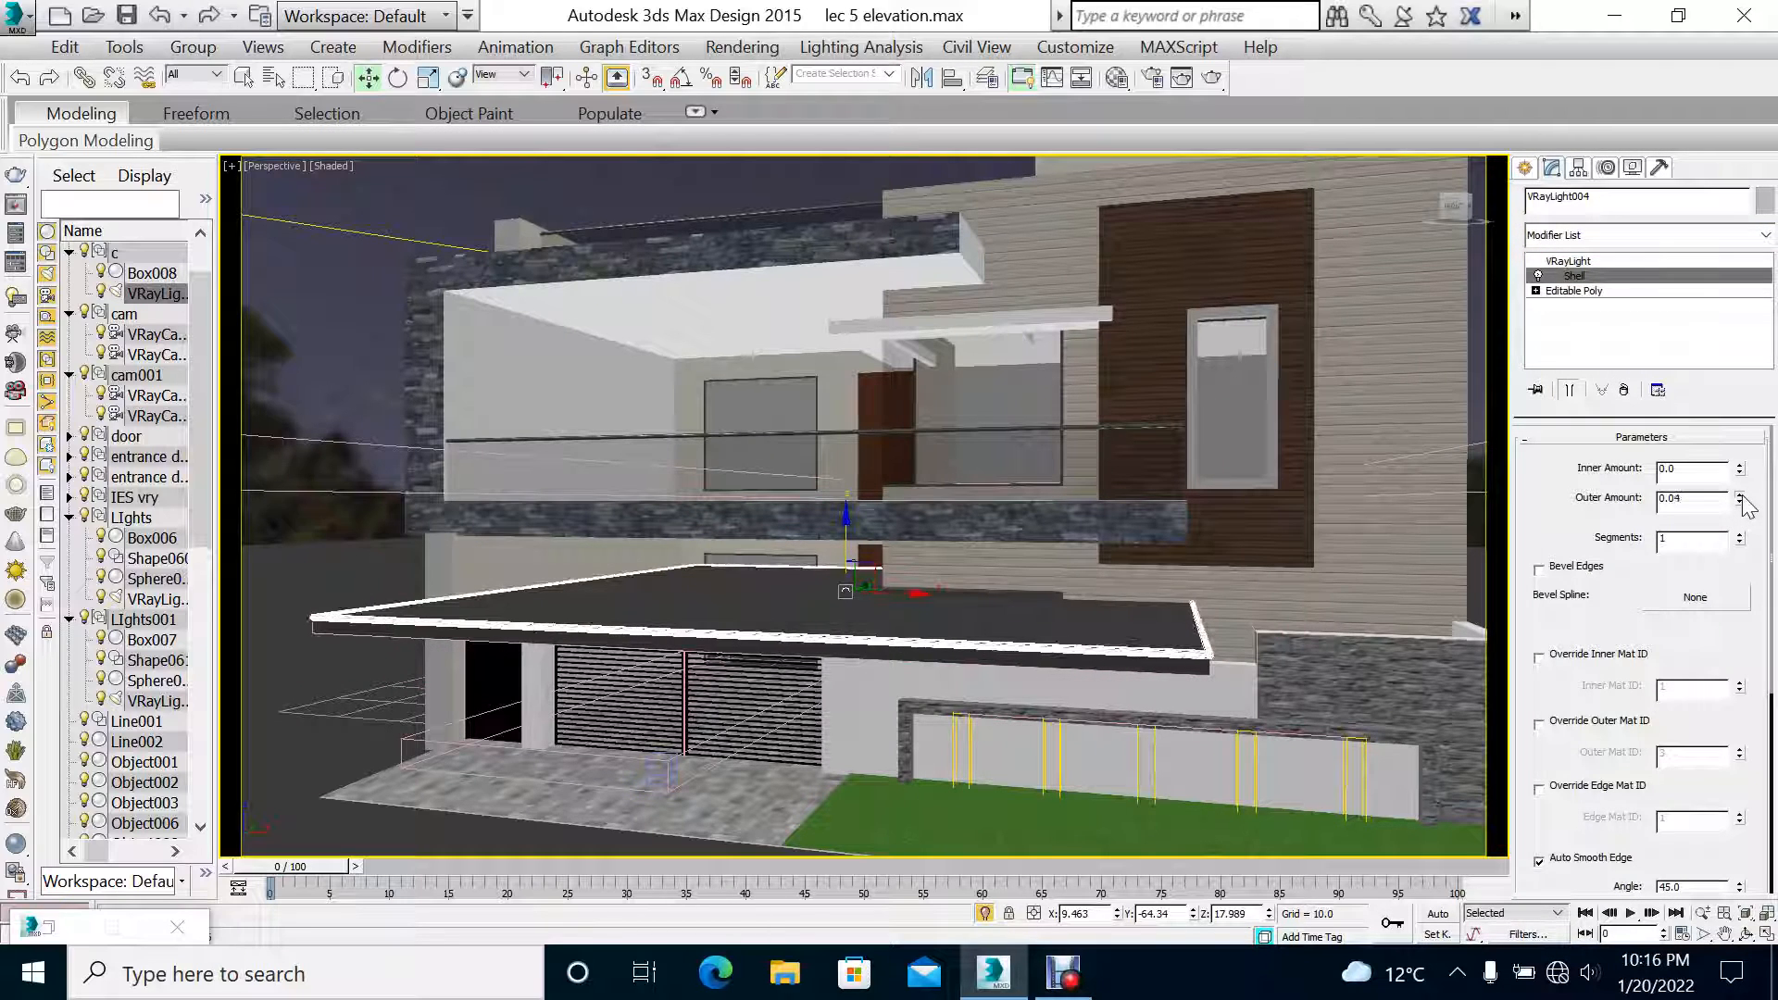
pyautogui.click(1741, 505)
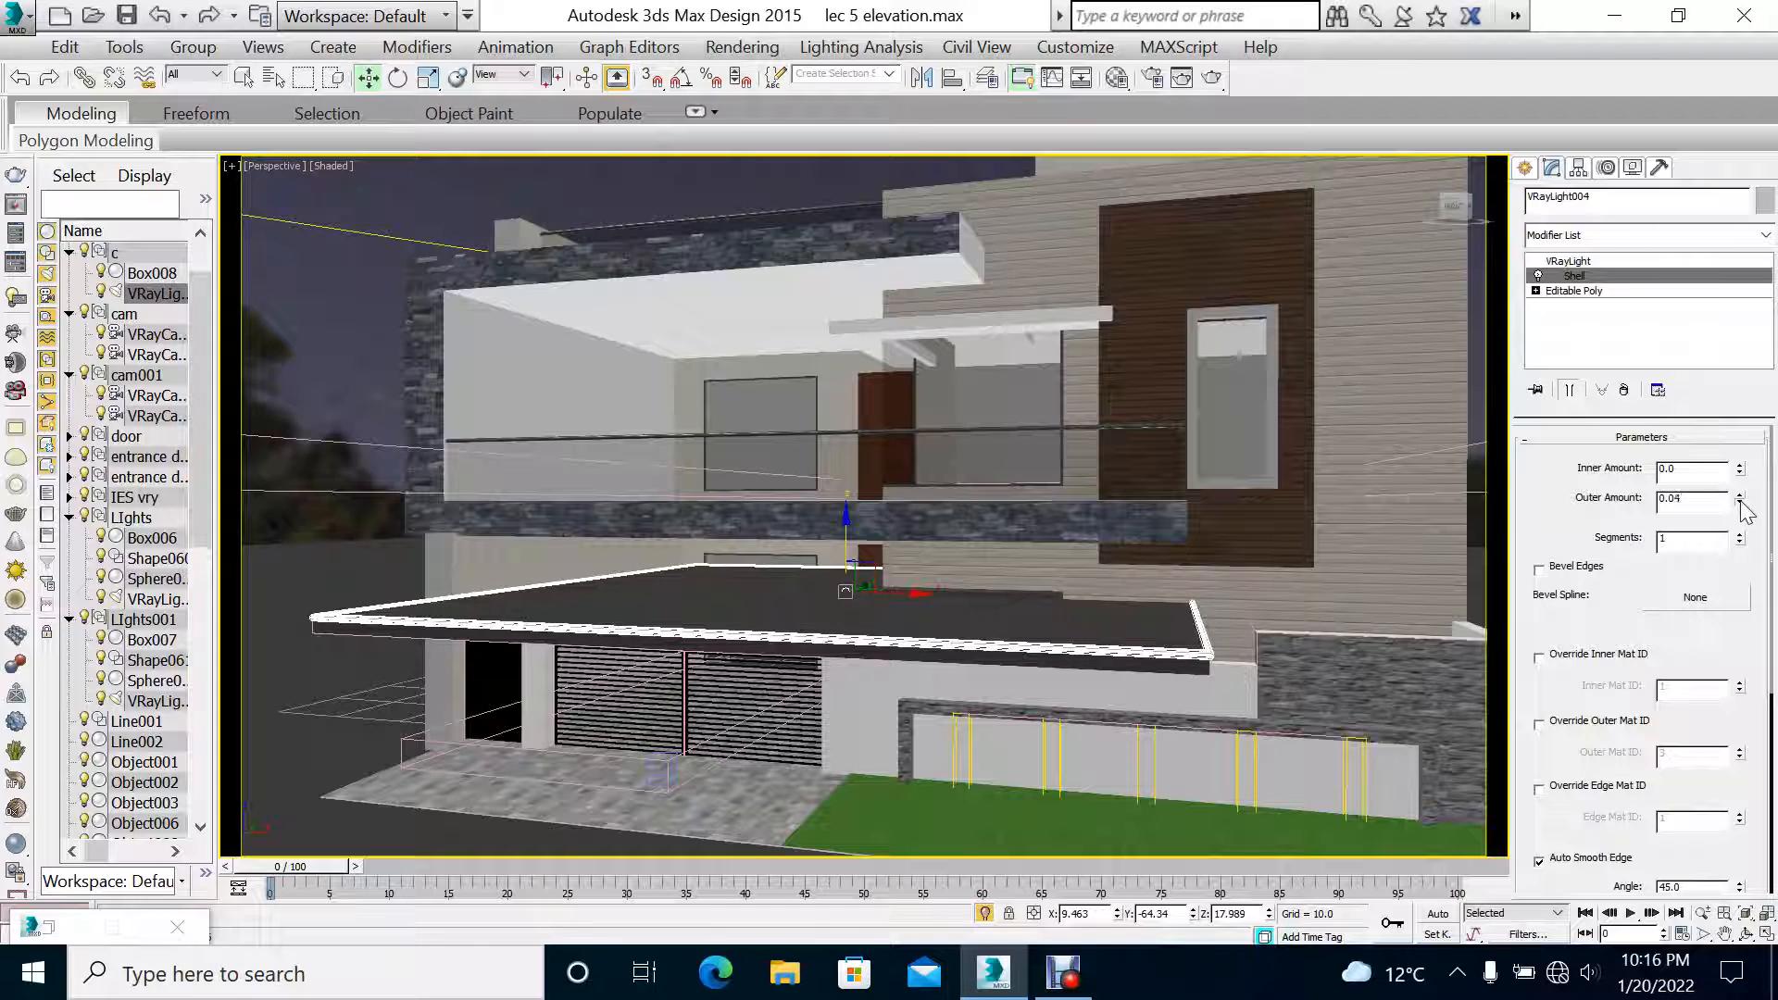
# Step: Test-render the perspective view, examine the light strip along the canopy edge, and close the frame buffer
pyautogui.click(1570, 261)
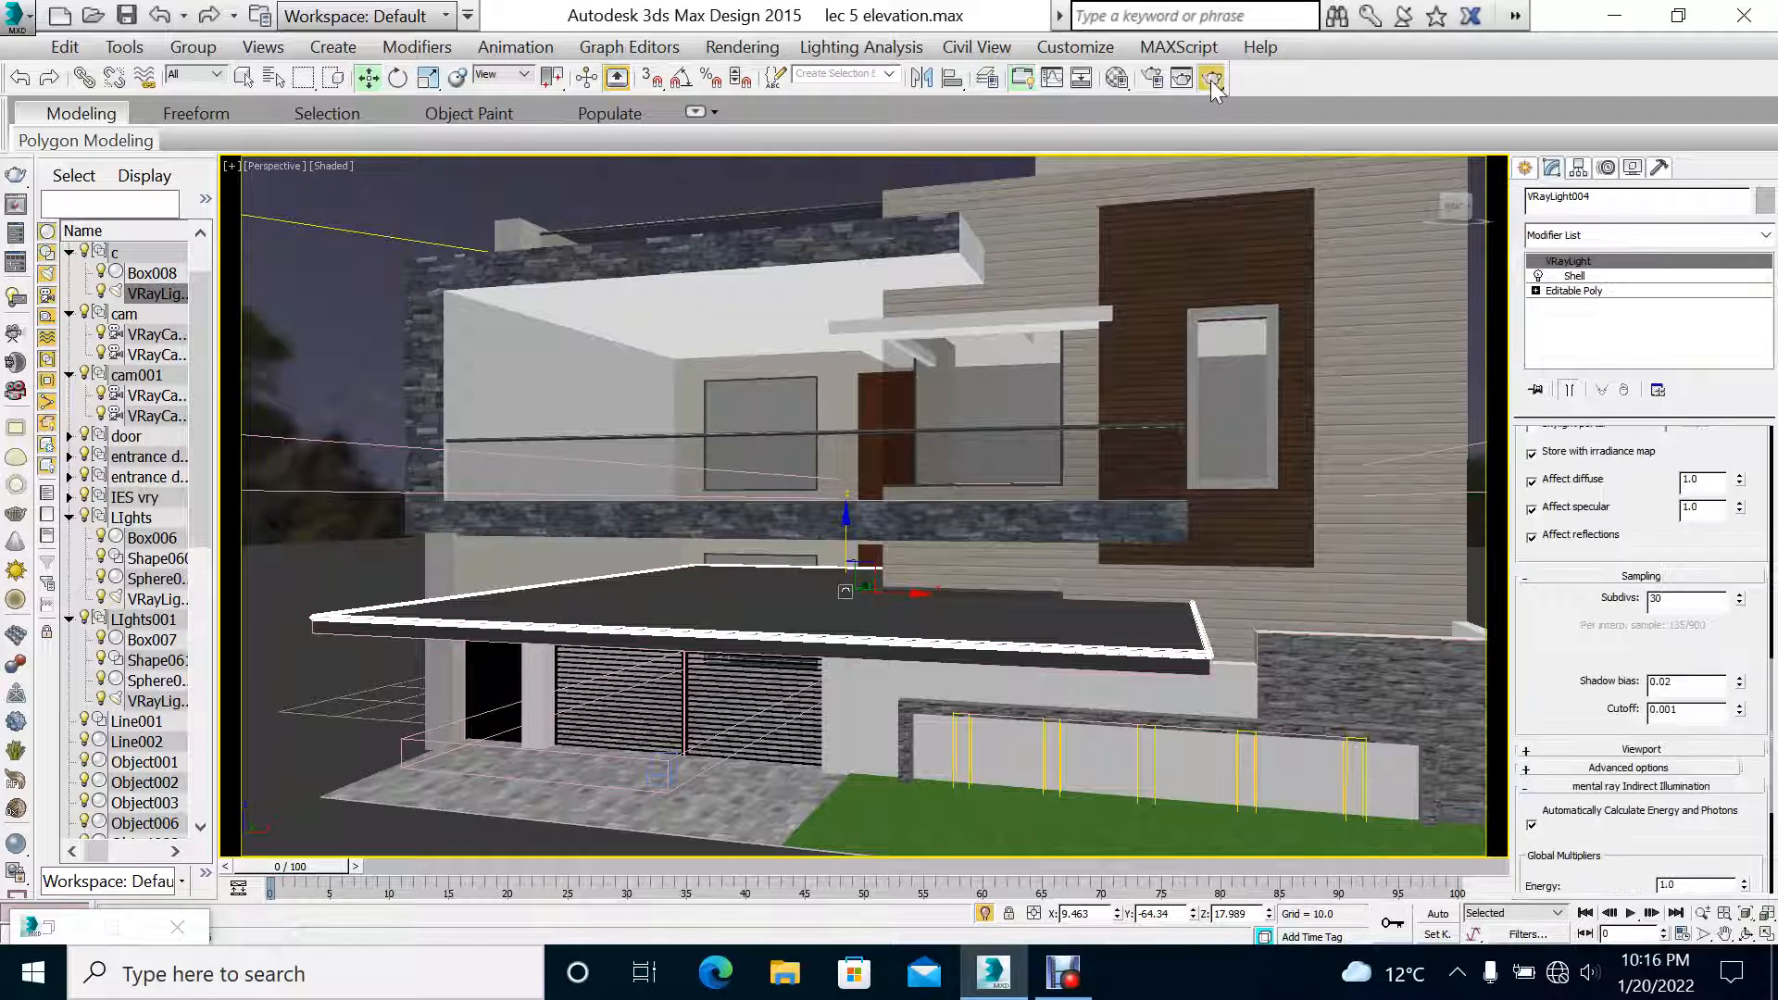
pyautogui.click(1212, 77)
pyautogui.scroll(-1, 531, 369)
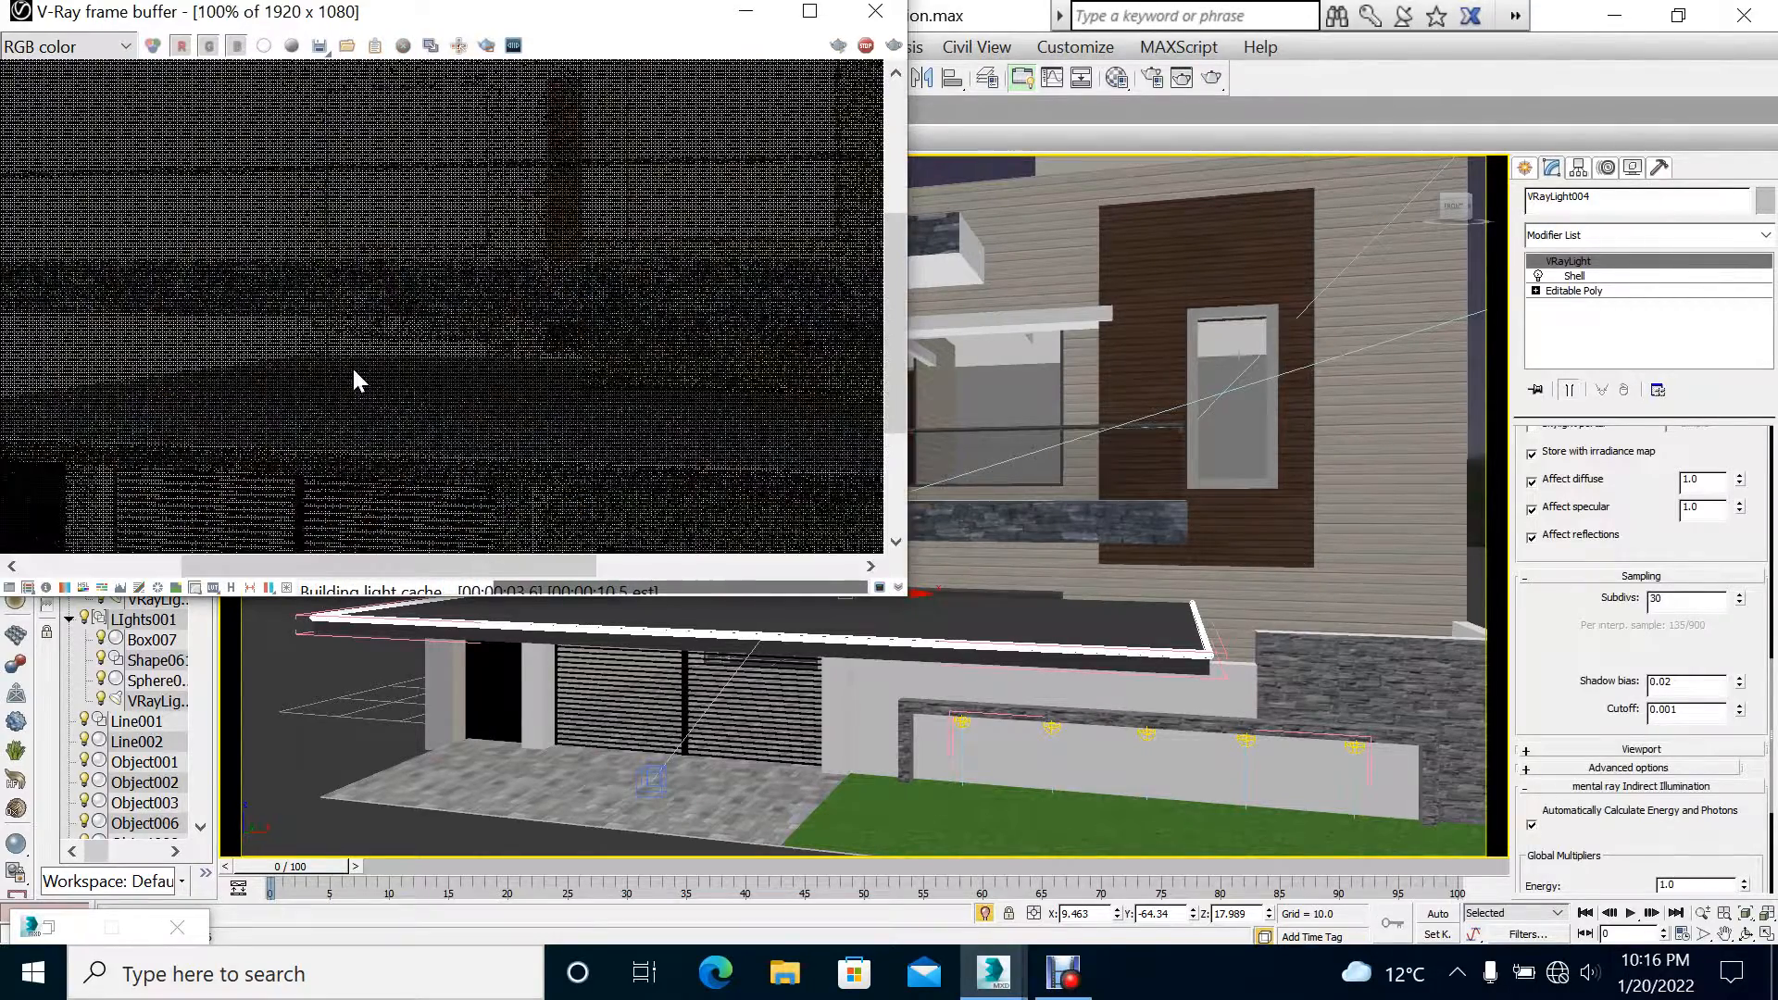
pyautogui.scroll(1, 353, 369)
pyautogui.scroll(-1, 353, 370)
pyautogui.scroll(1, 353, 370)
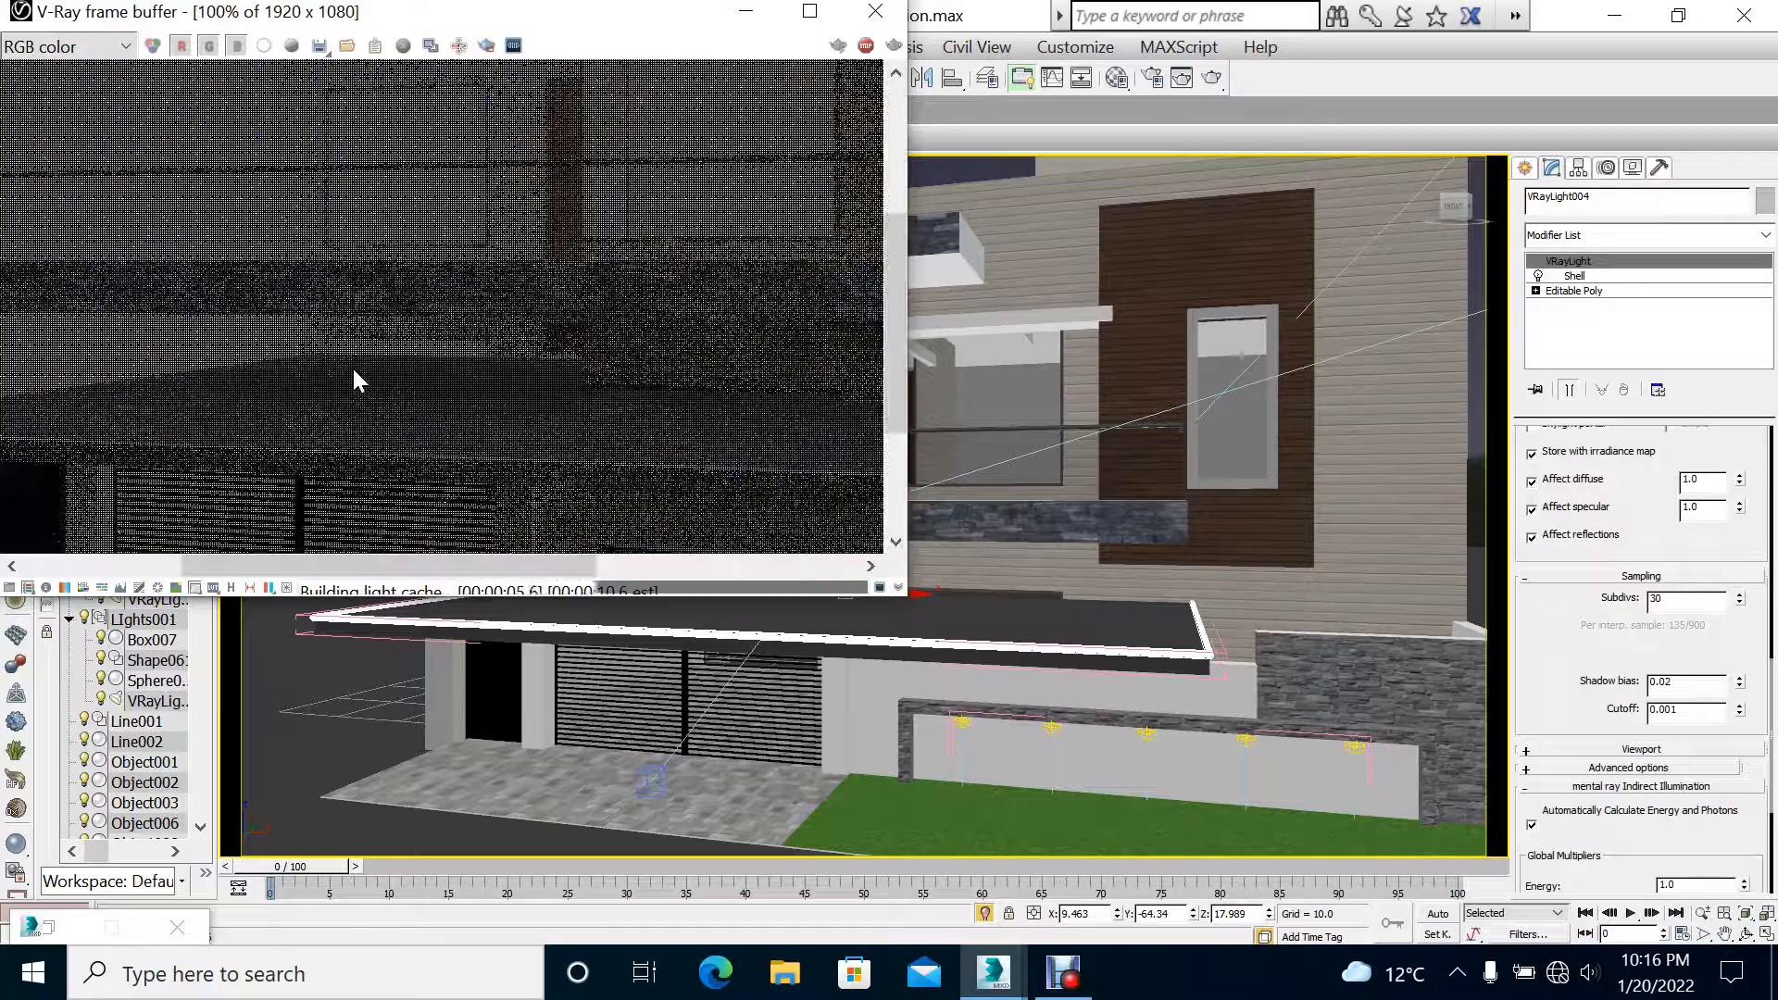
pyautogui.scroll(-1, 352, 370)
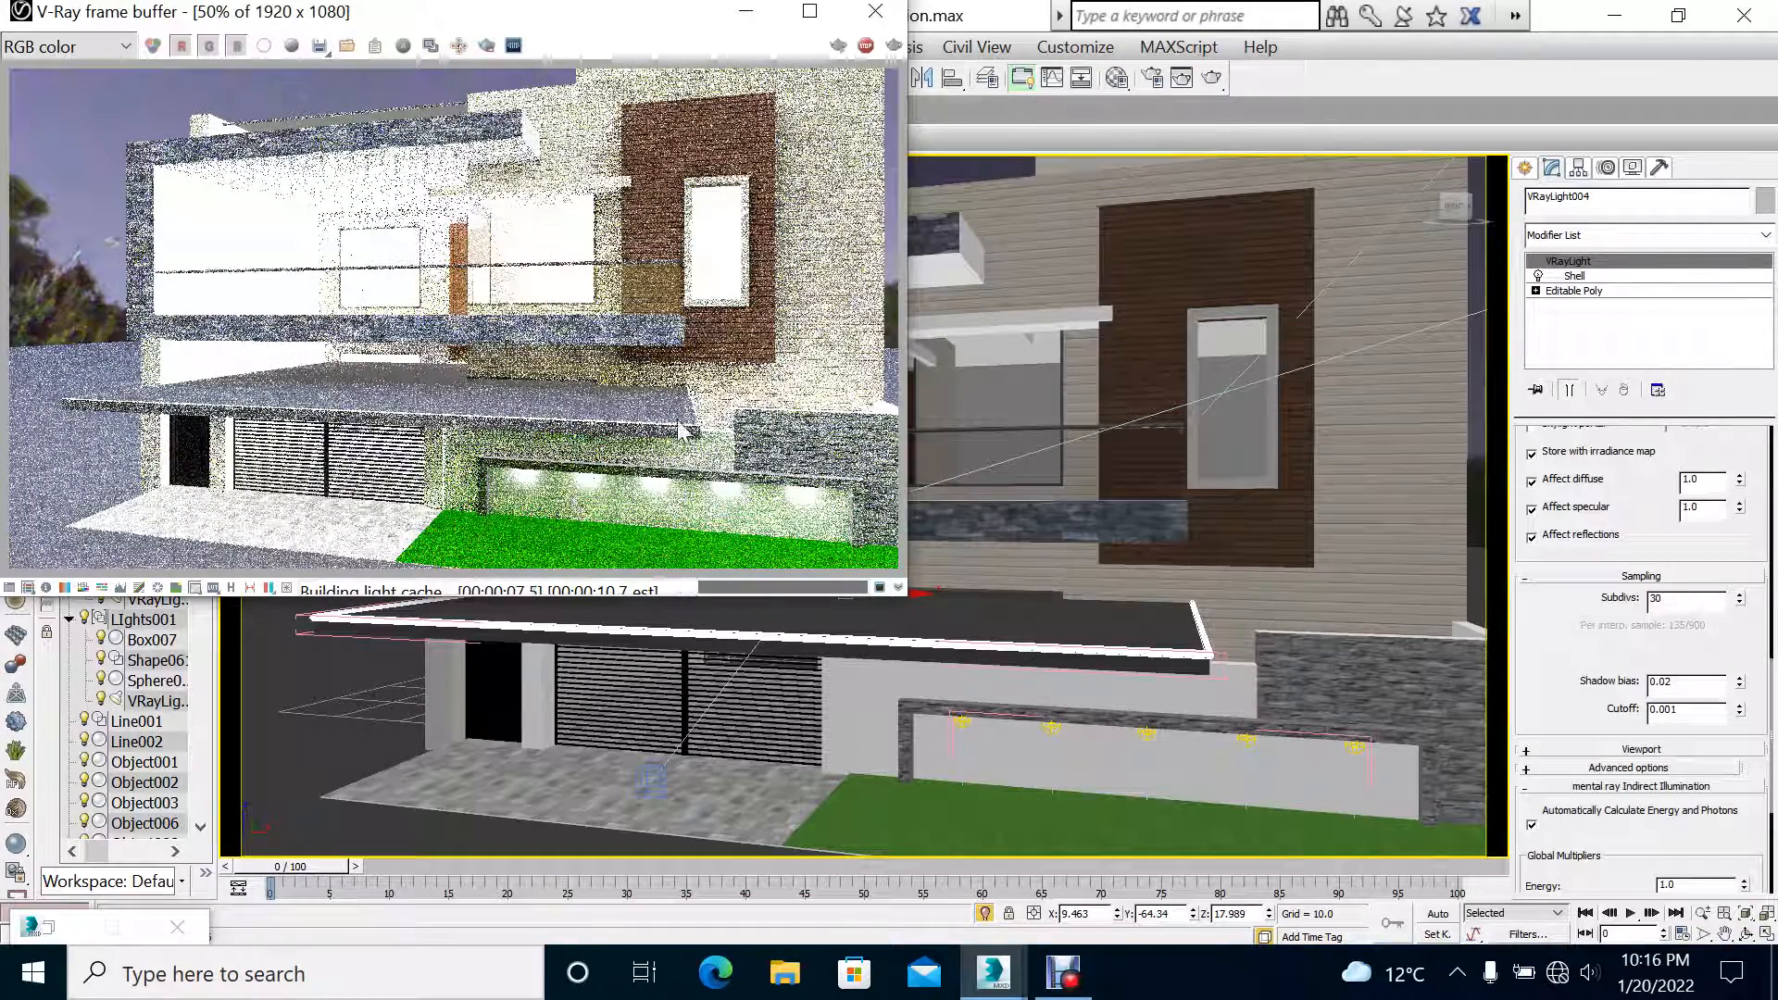
pyautogui.scroll(2, 182, 419)
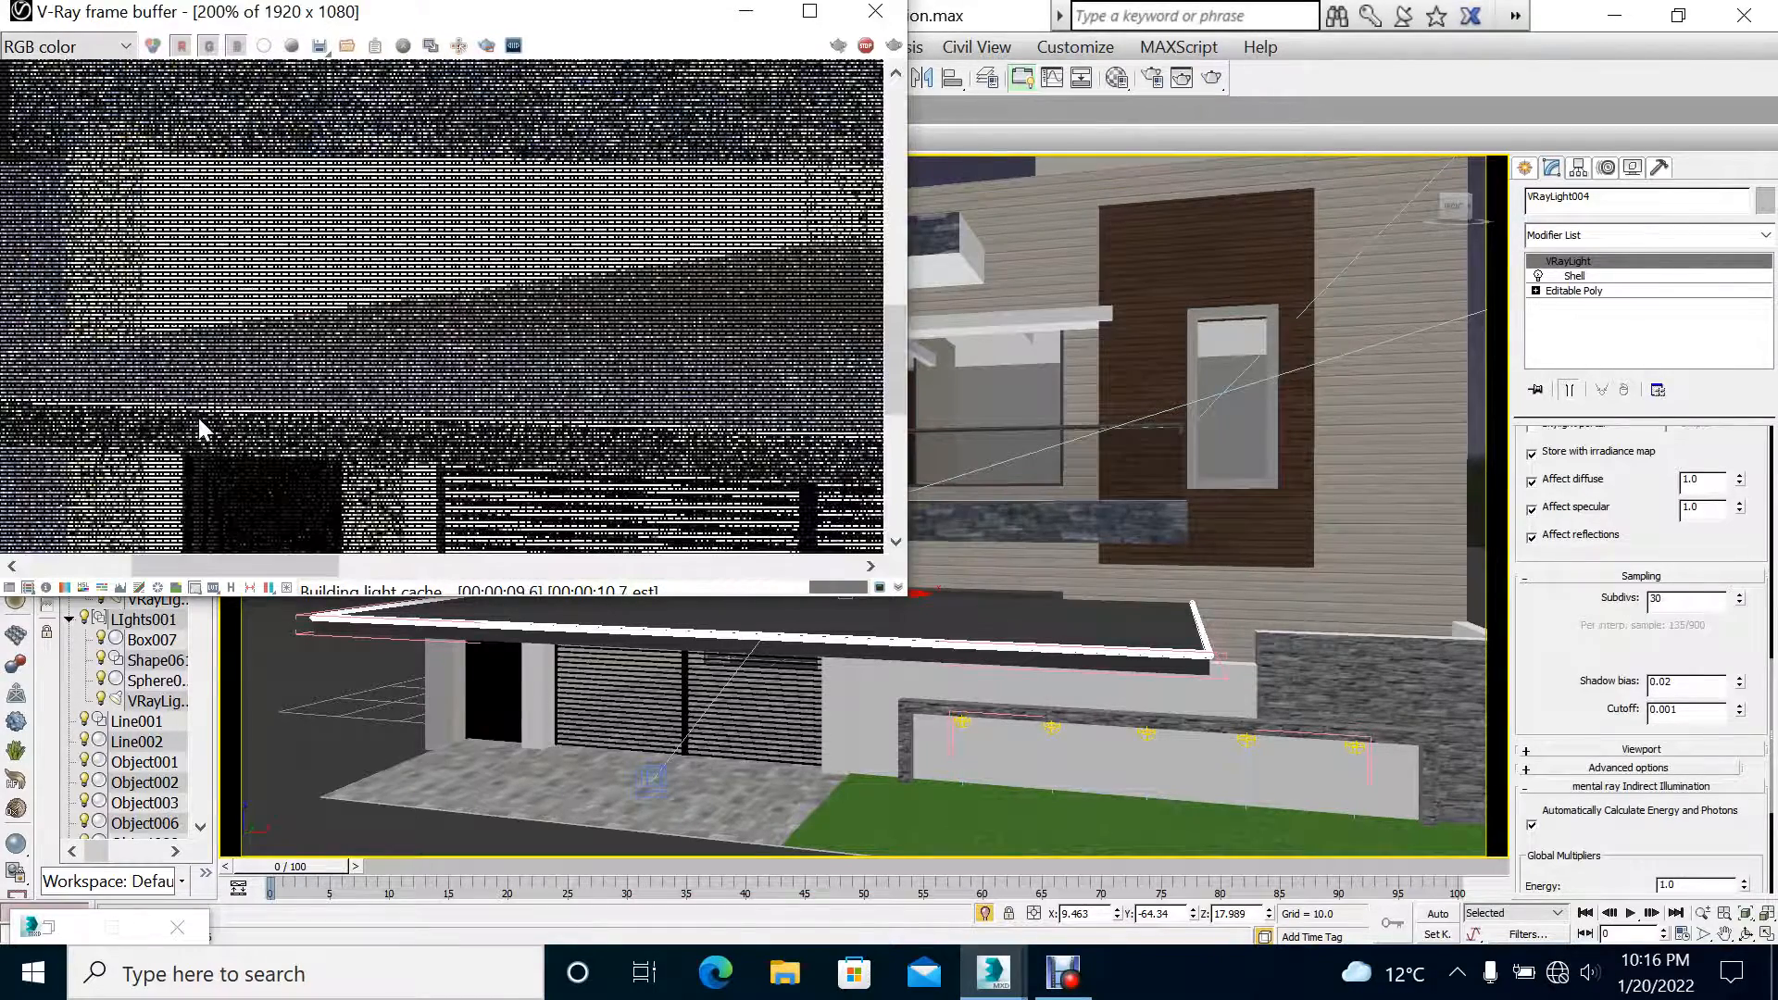
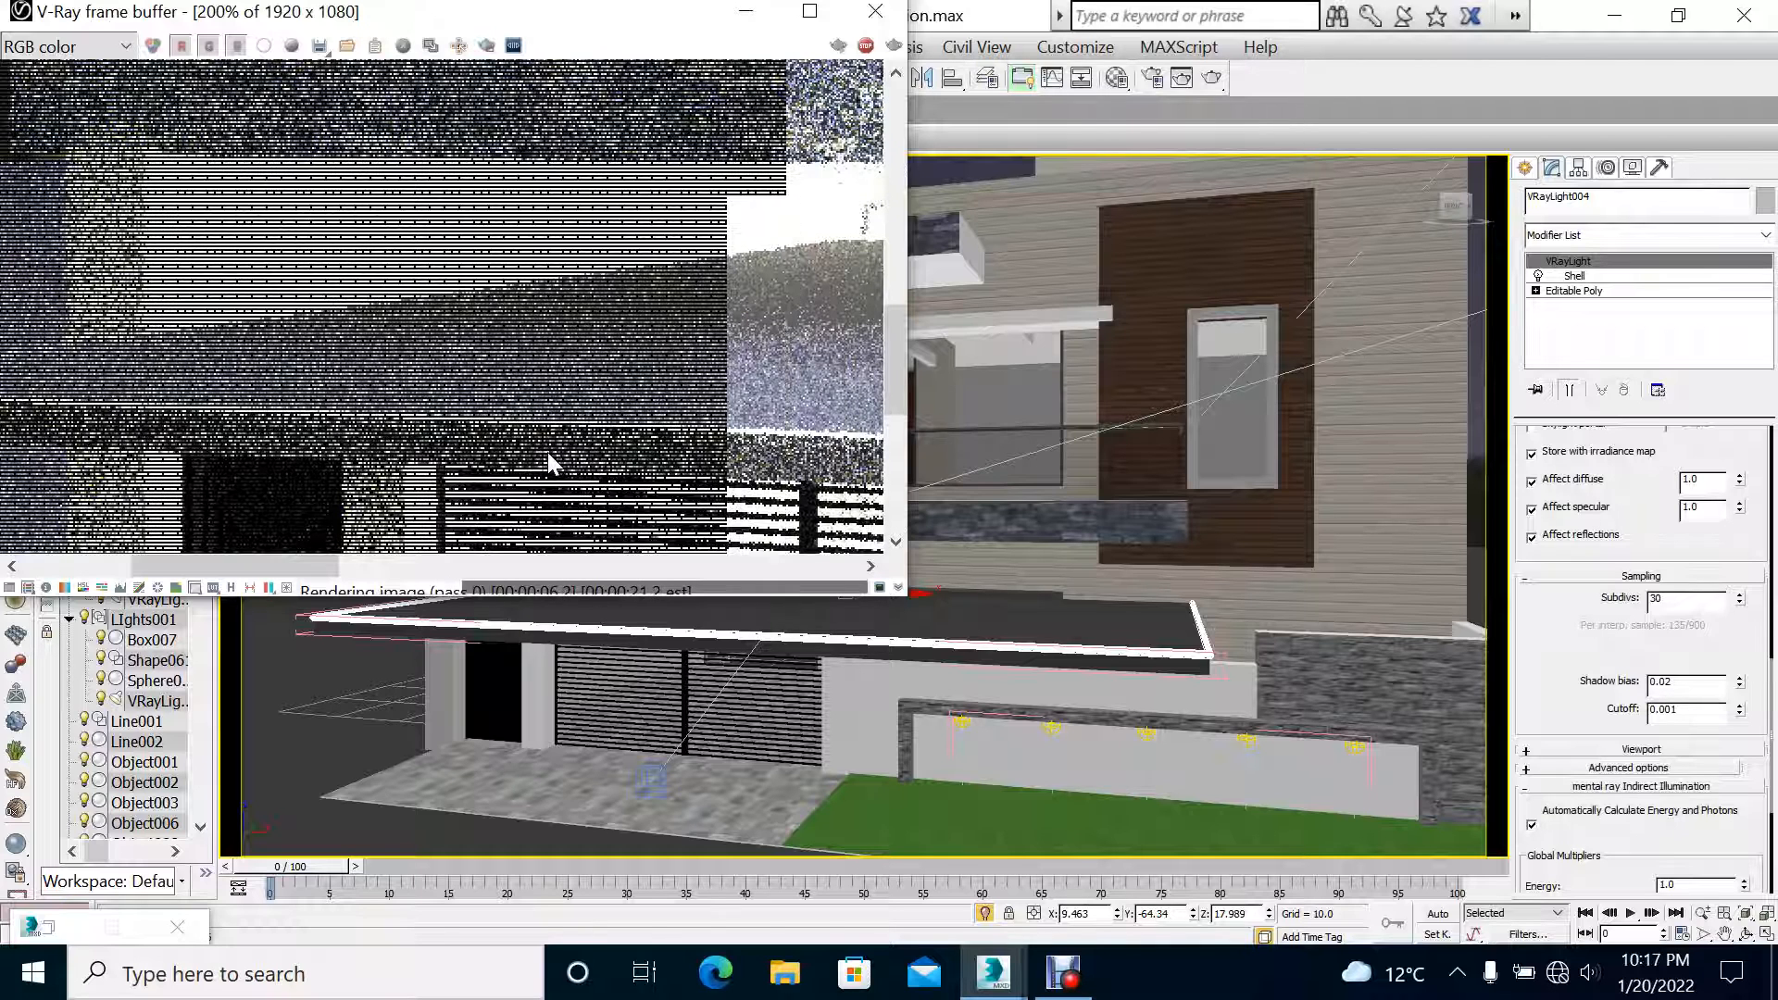
pyautogui.click(875, 12)
pyautogui.click(550, 116)
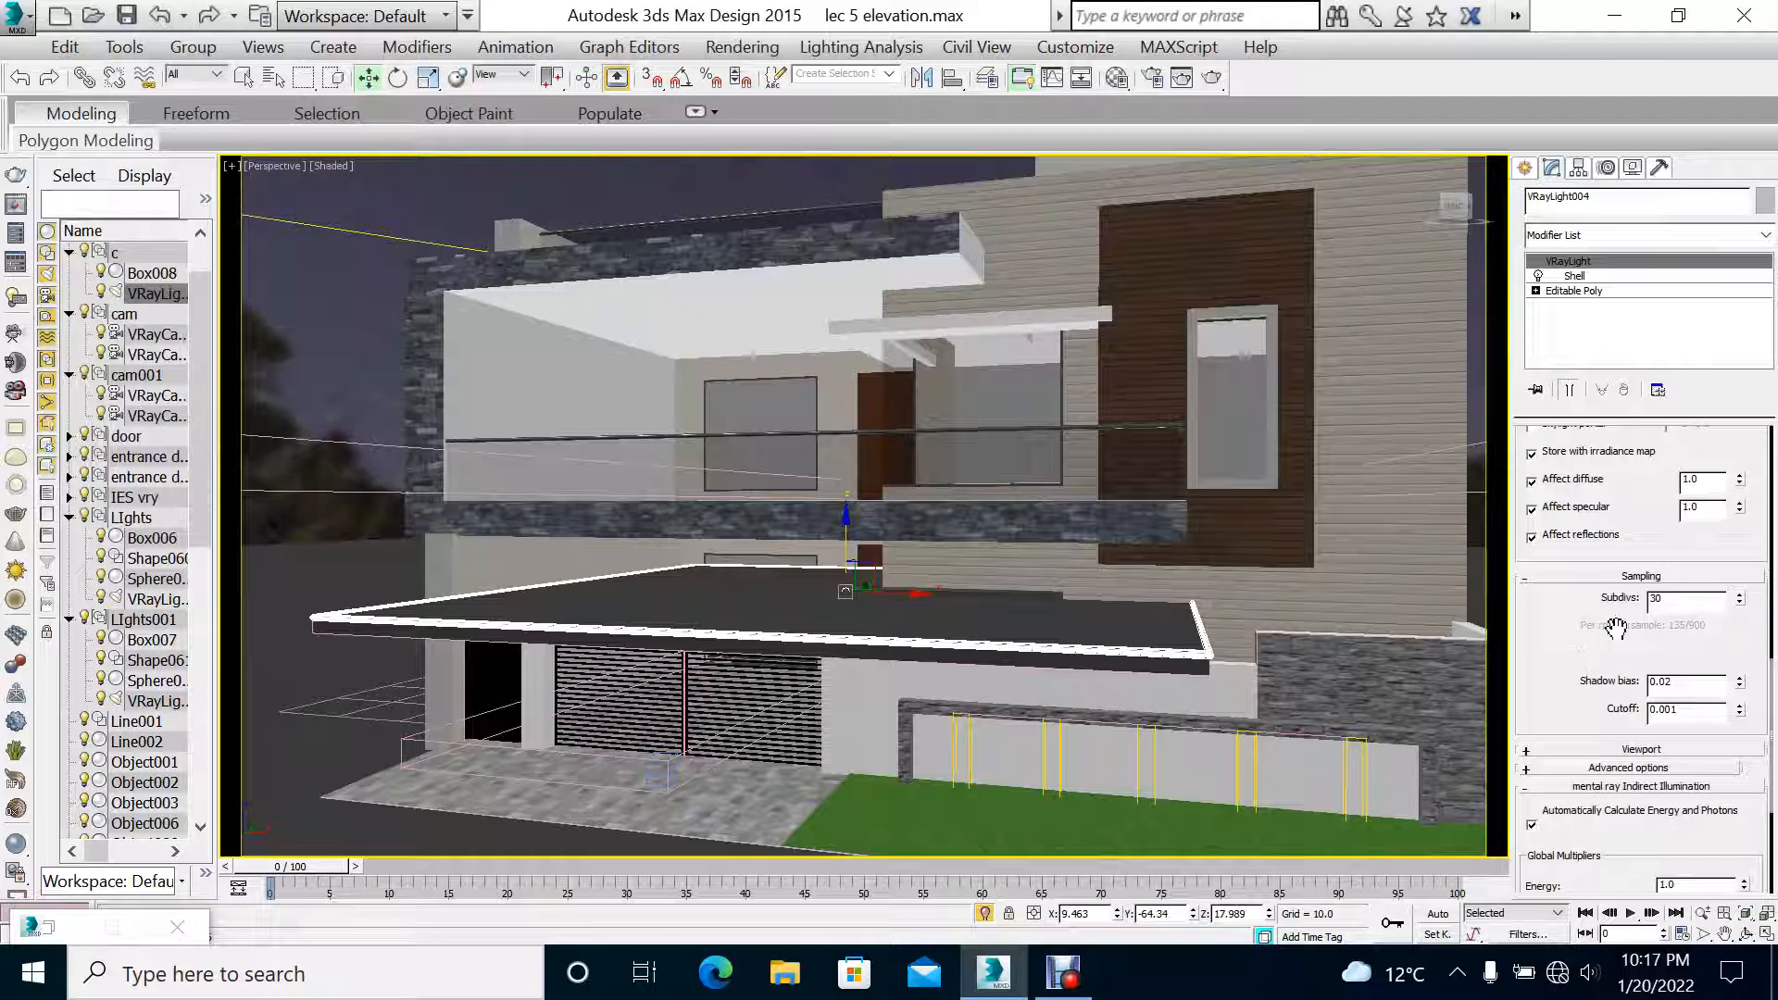
# Step: Set the canopy light's multiplier to 50 and isolate the light together with the canopy slab
pyautogui.scroll(-5, 1603, 617)
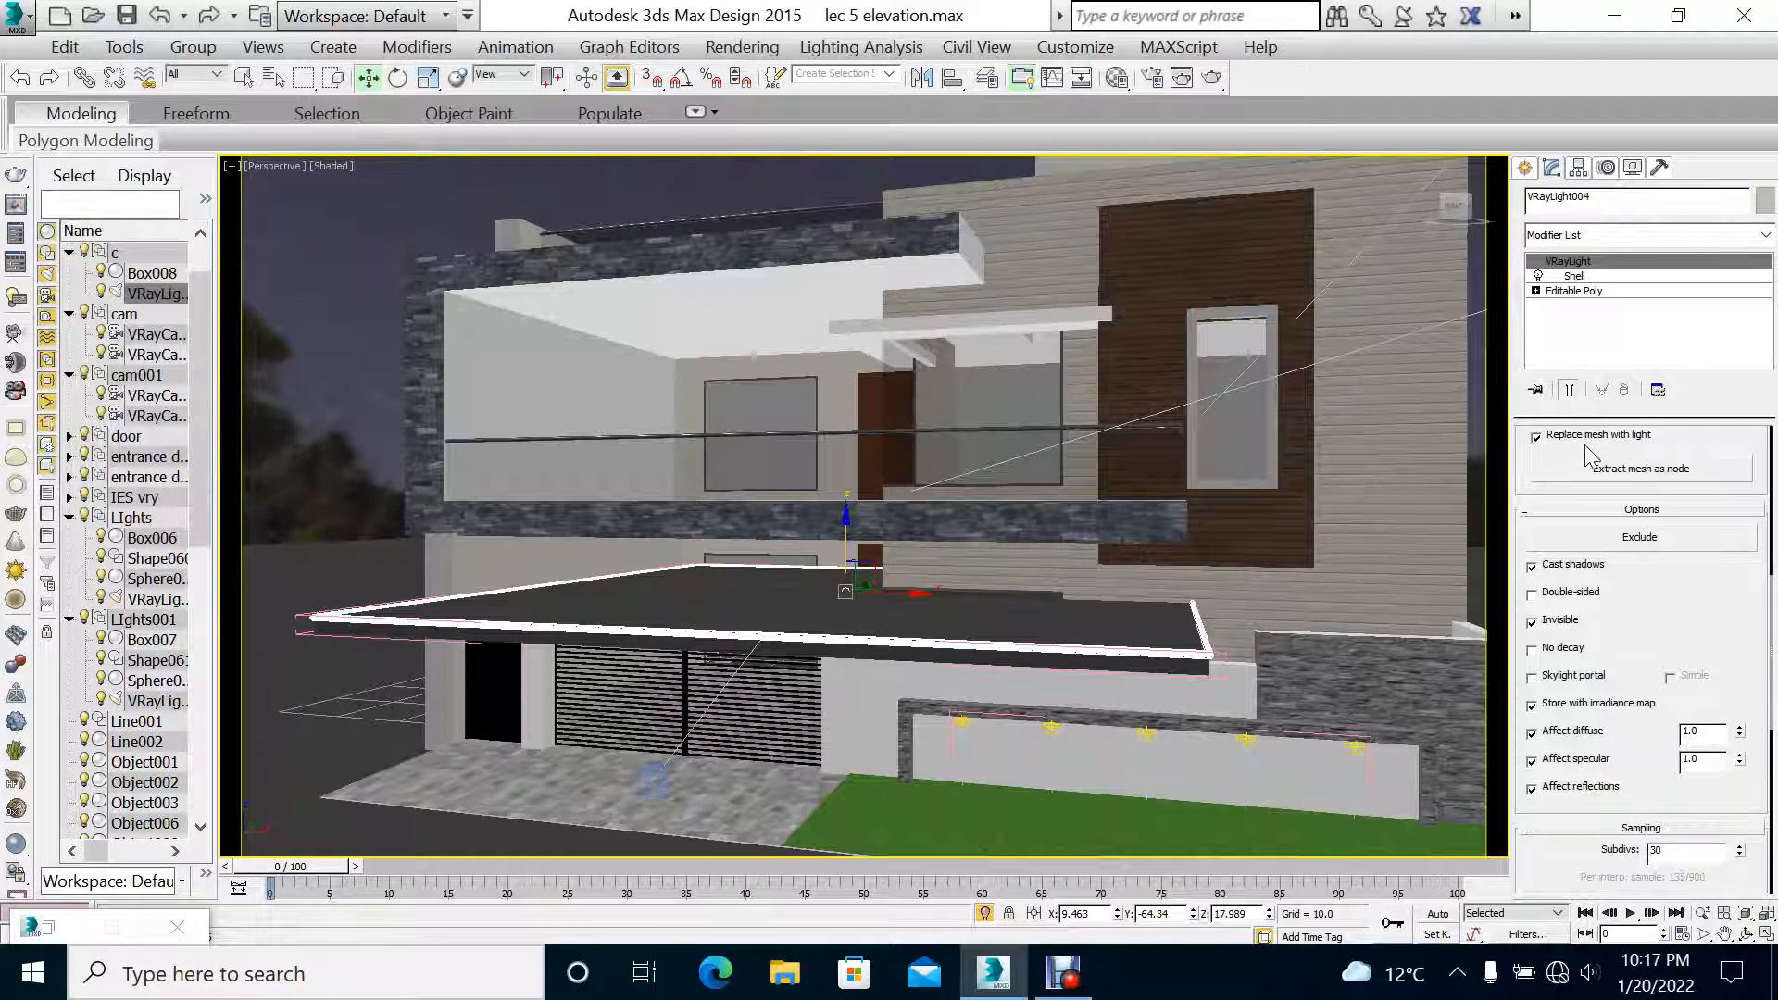
pyautogui.moveTo(1763, 449); pyautogui.dragTo(1771, 562)
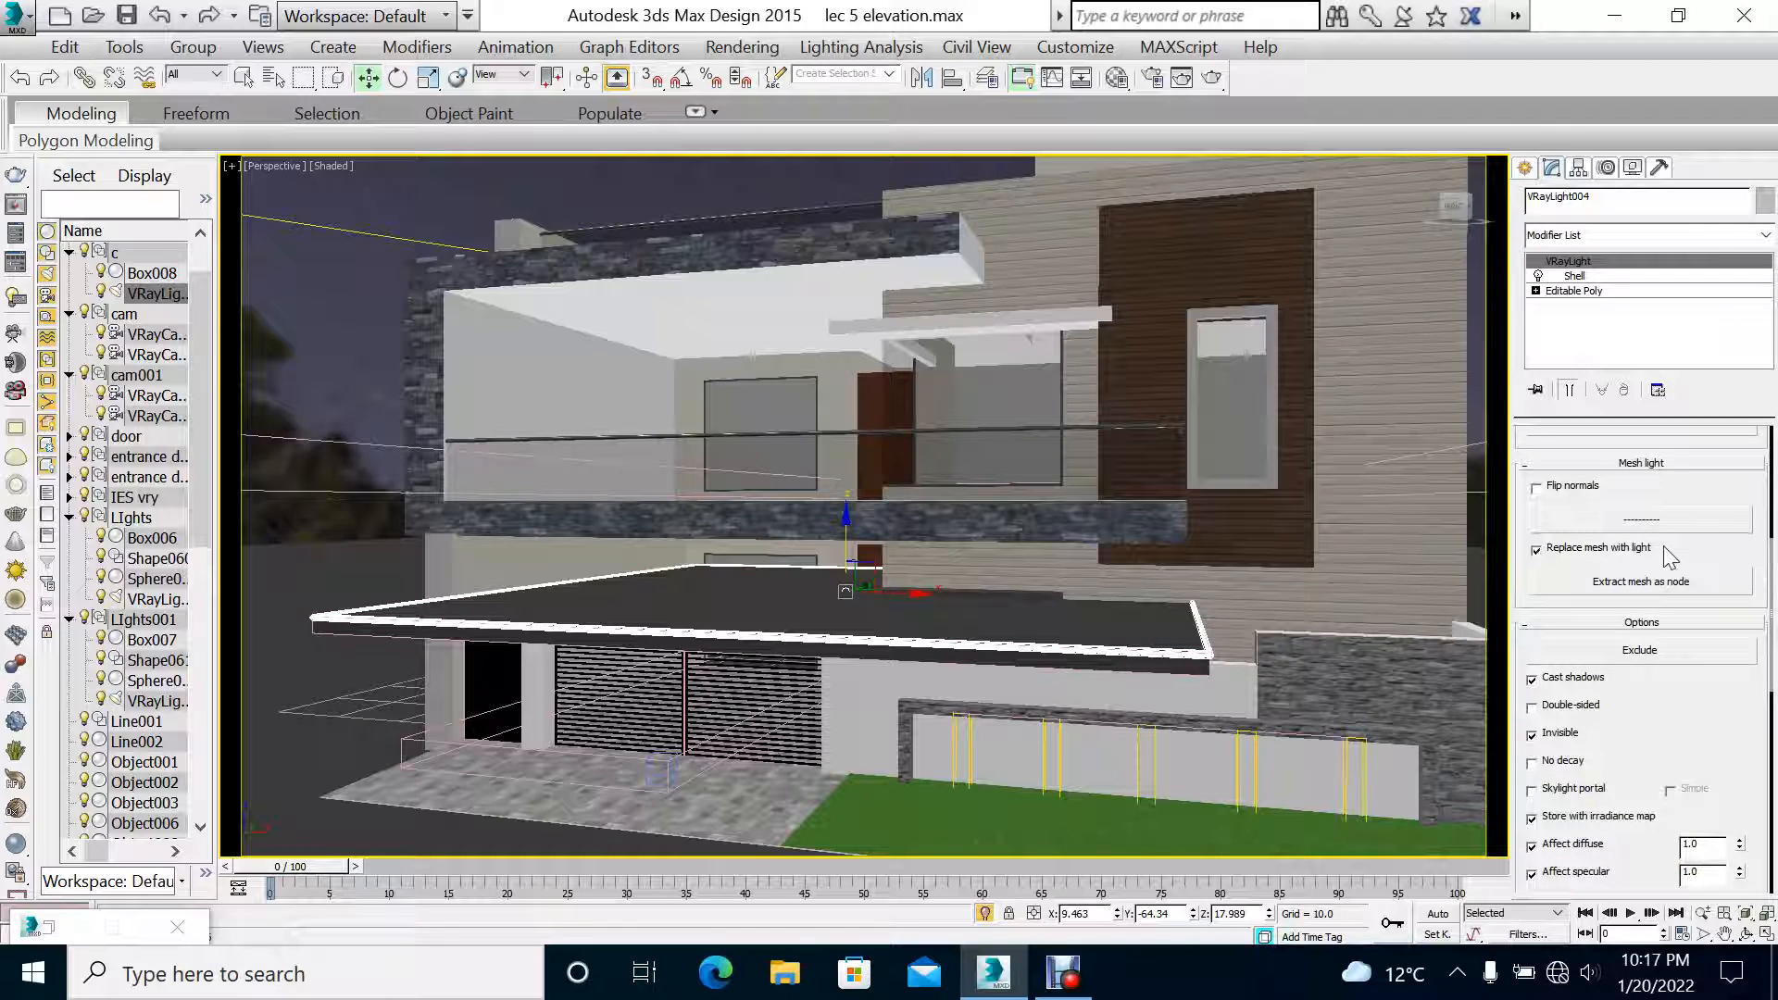
pyautogui.scroll(5, 1750, 570)
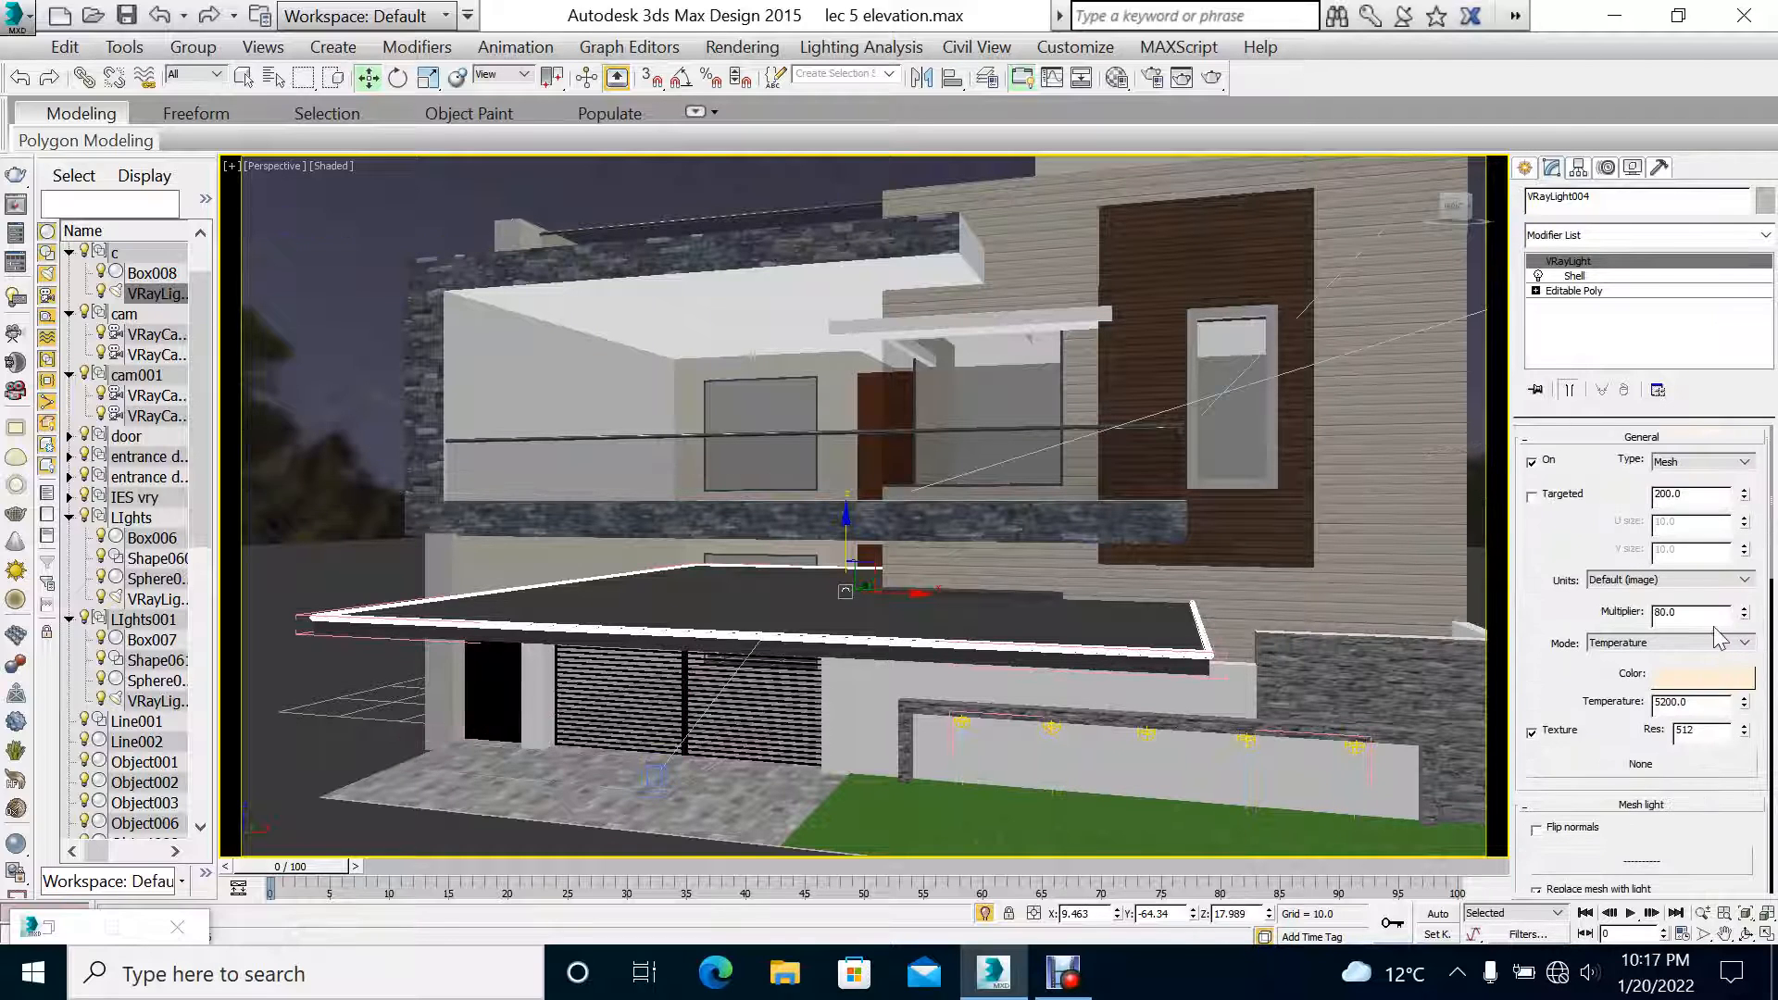
pyautogui.write('2')
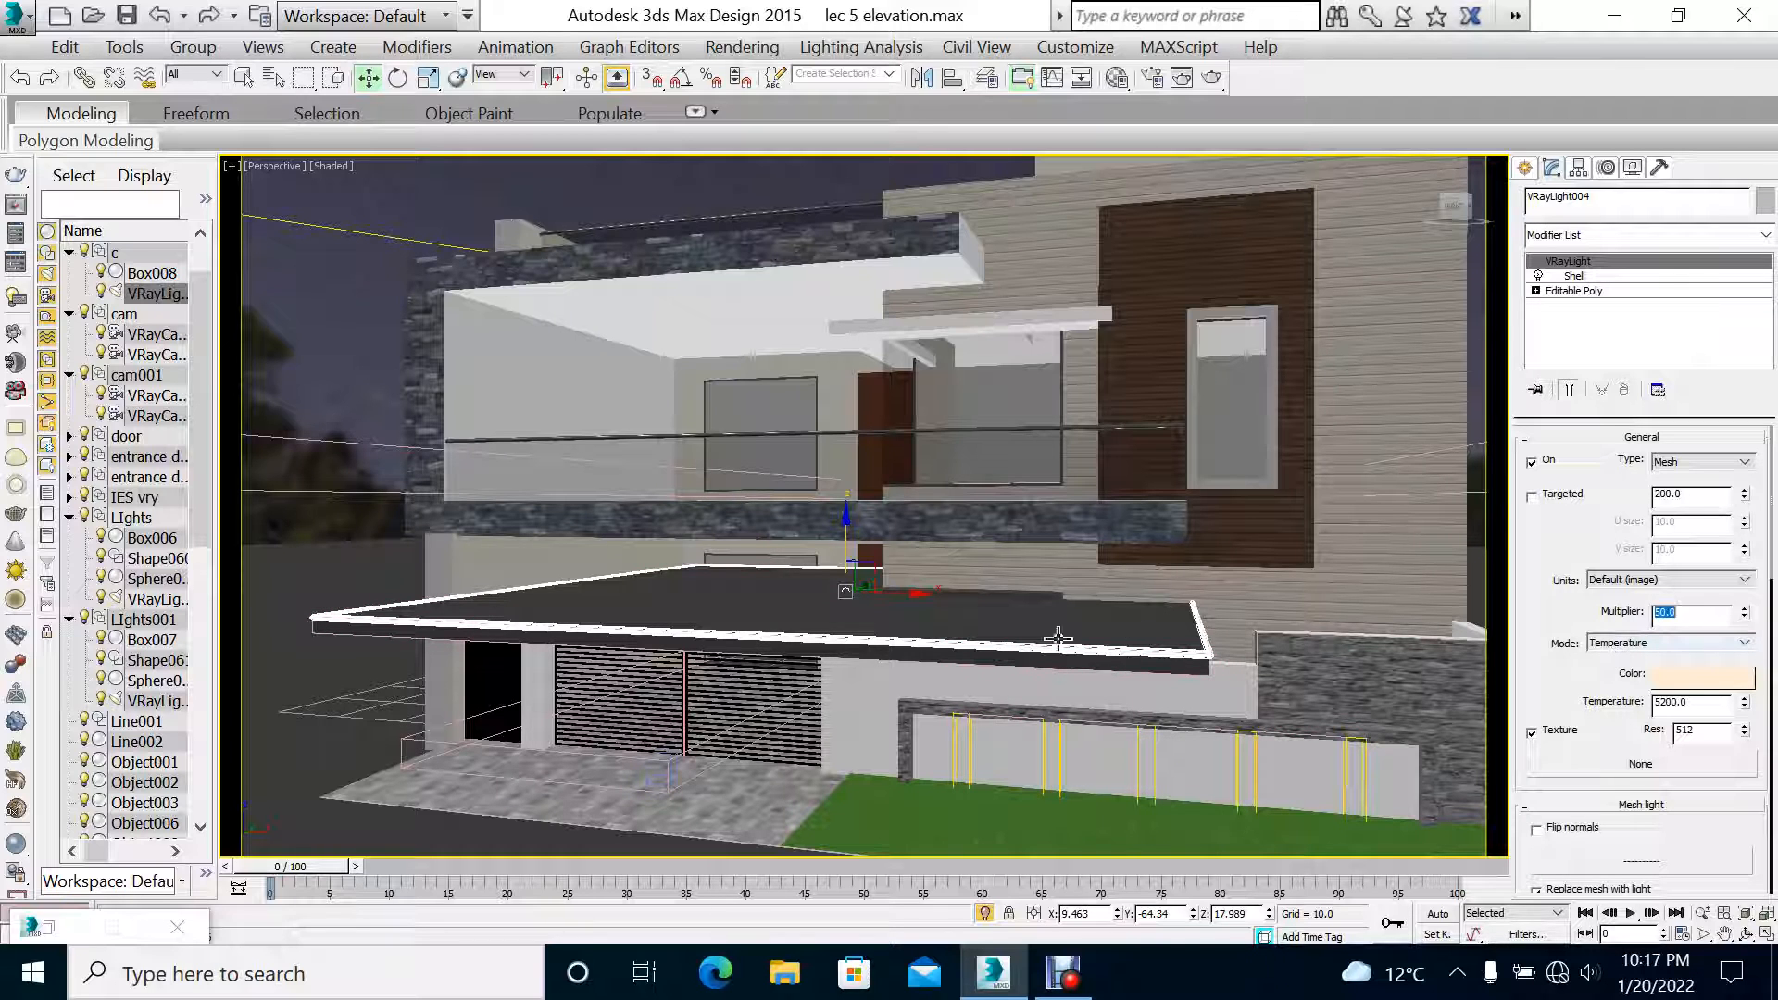
pyautogui.keyDown('ctrl'); pyautogui.click(645, 629); pyautogui.keyUp('ctrl')
pyautogui.hotkey('alt', 'q')
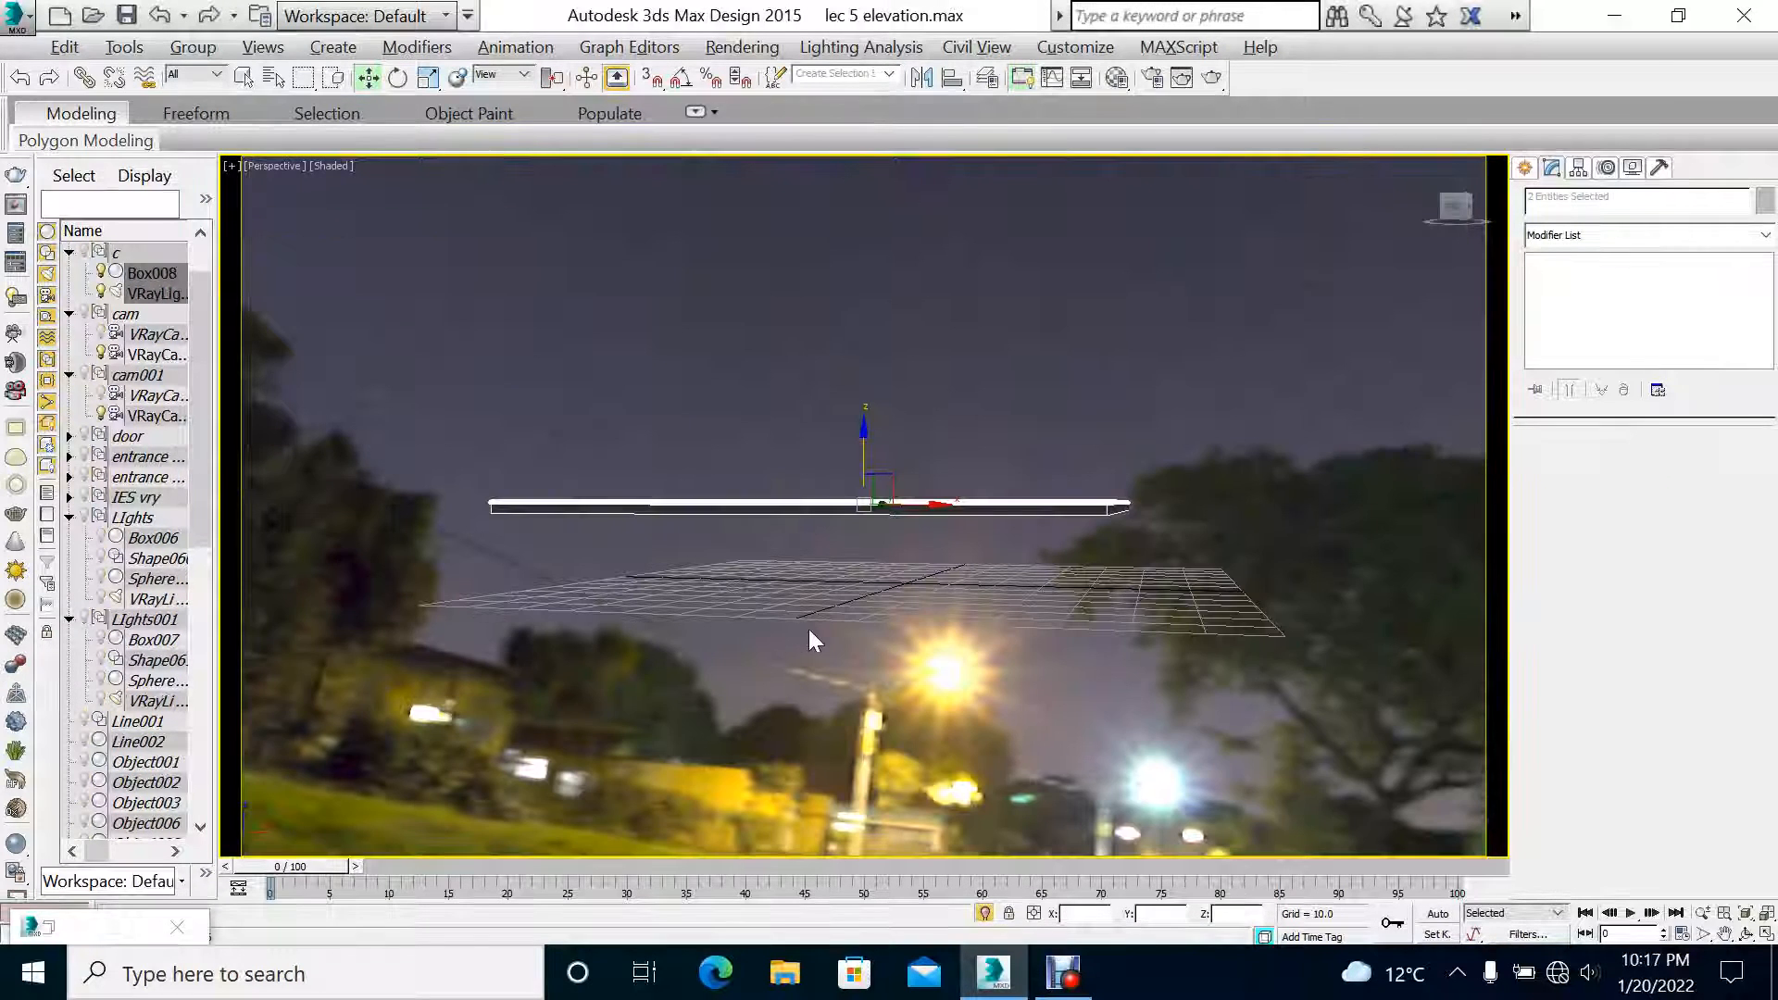
# Step: Put the environment's VRayHDRI map into the Material Editor sample slot holding the Wall Paint material
pyautogui.press('m')
pyautogui.click(1298, 197)
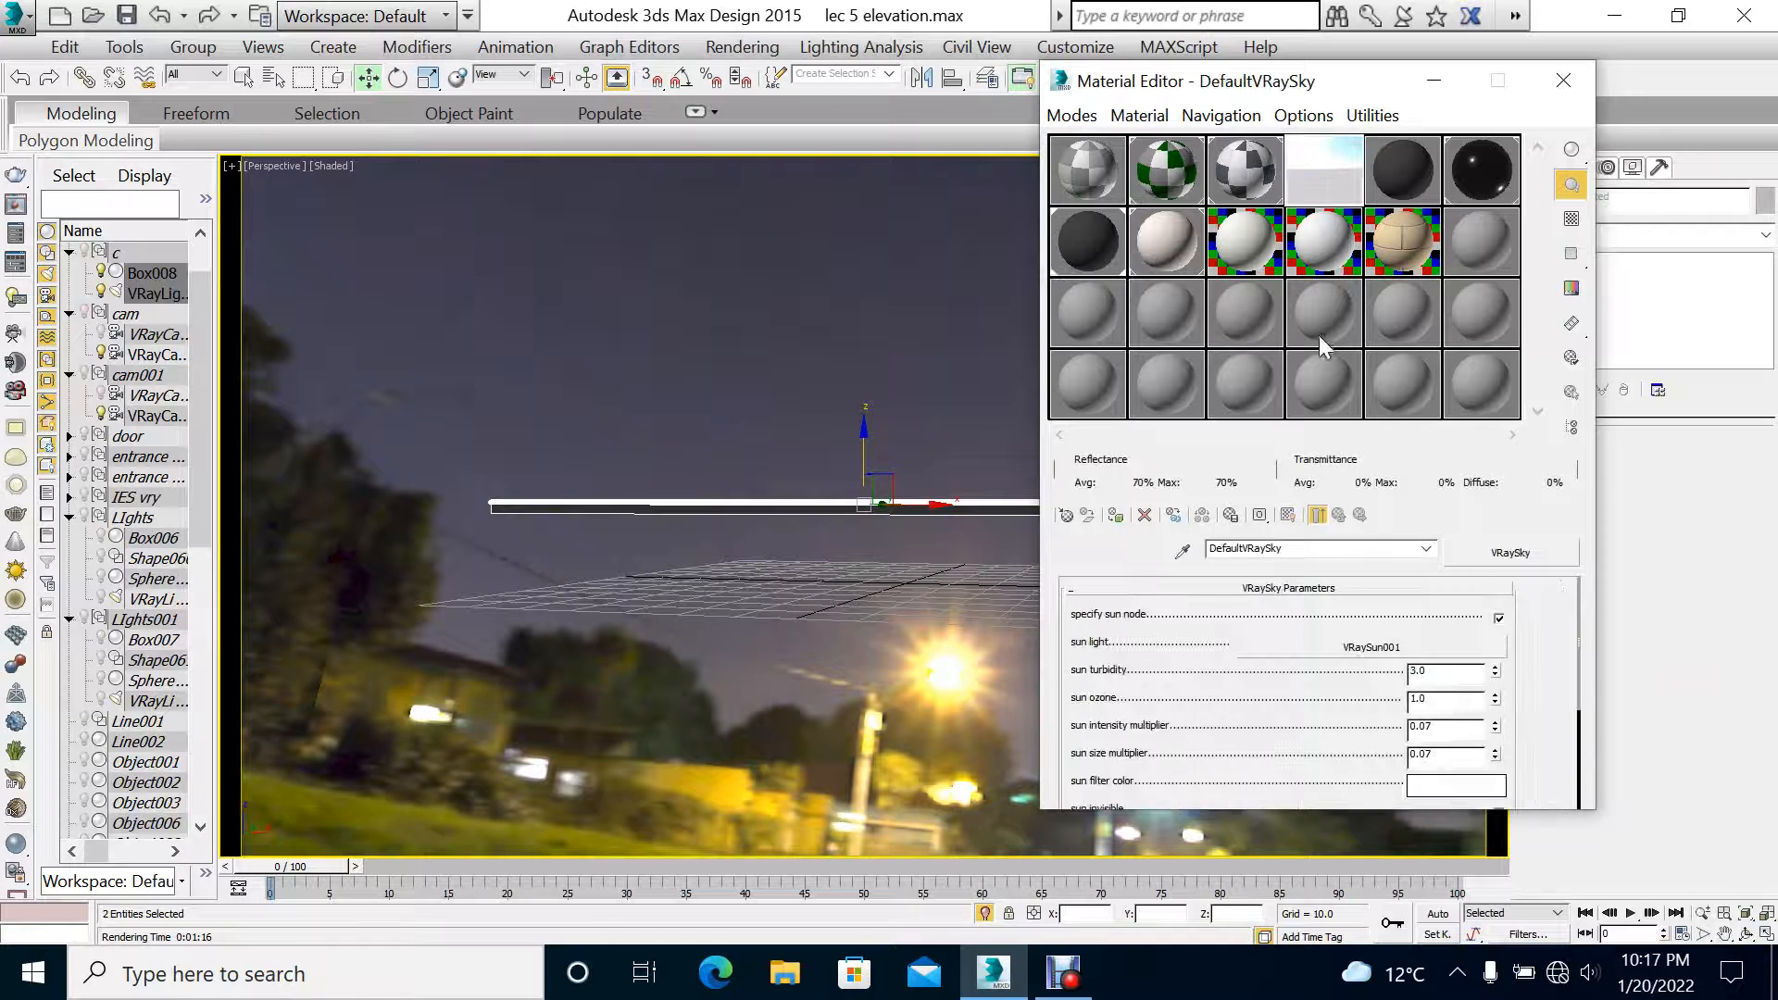
pyautogui.click(1417, 243)
pyautogui.click(1400, 181)
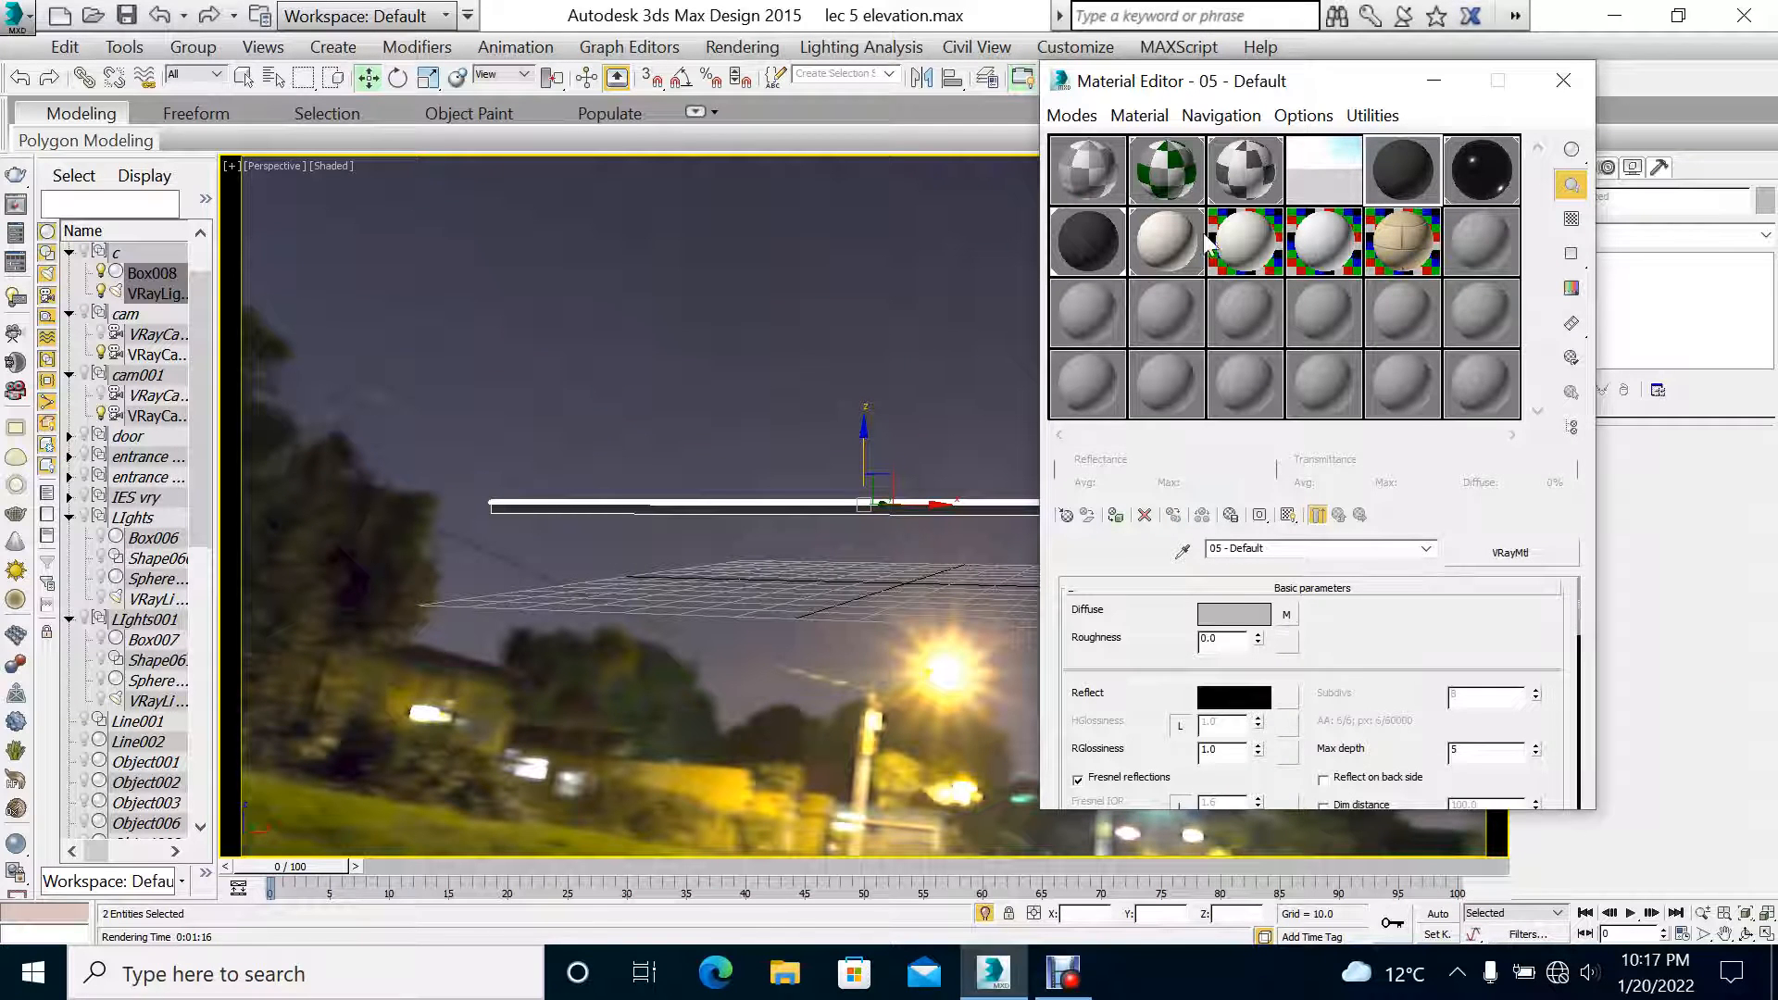
pyautogui.click(1239, 243)
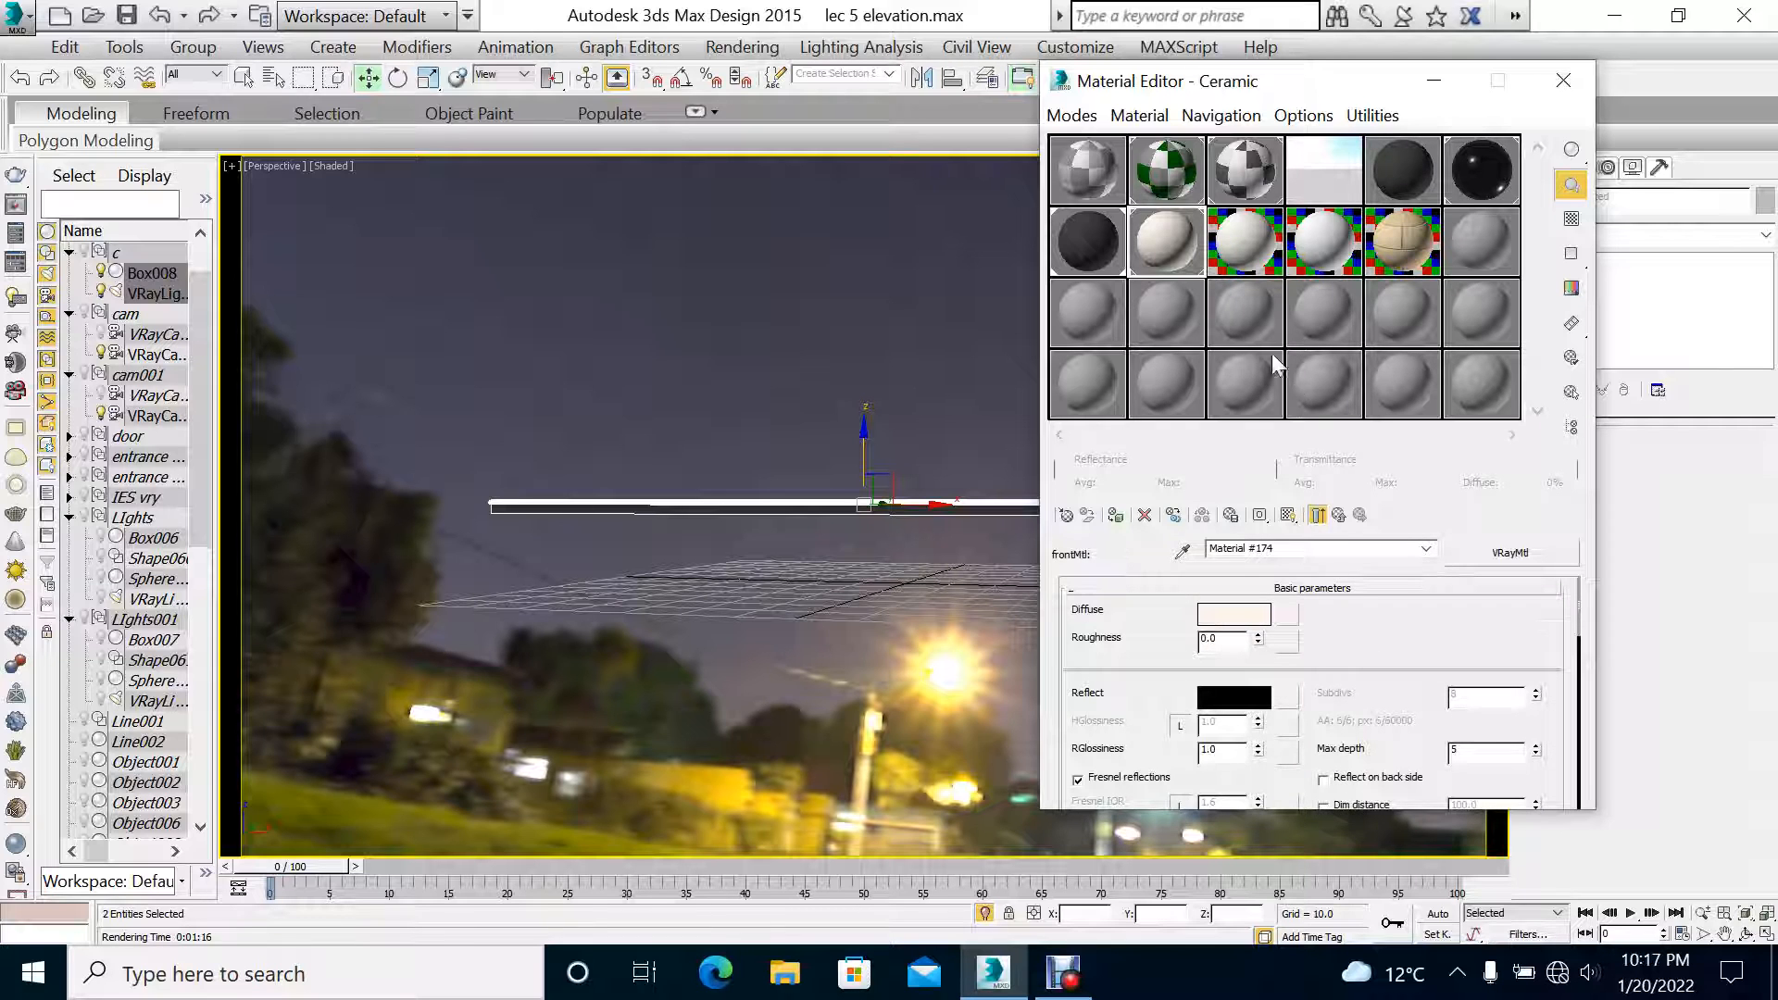
pyautogui.click(1257, 258)
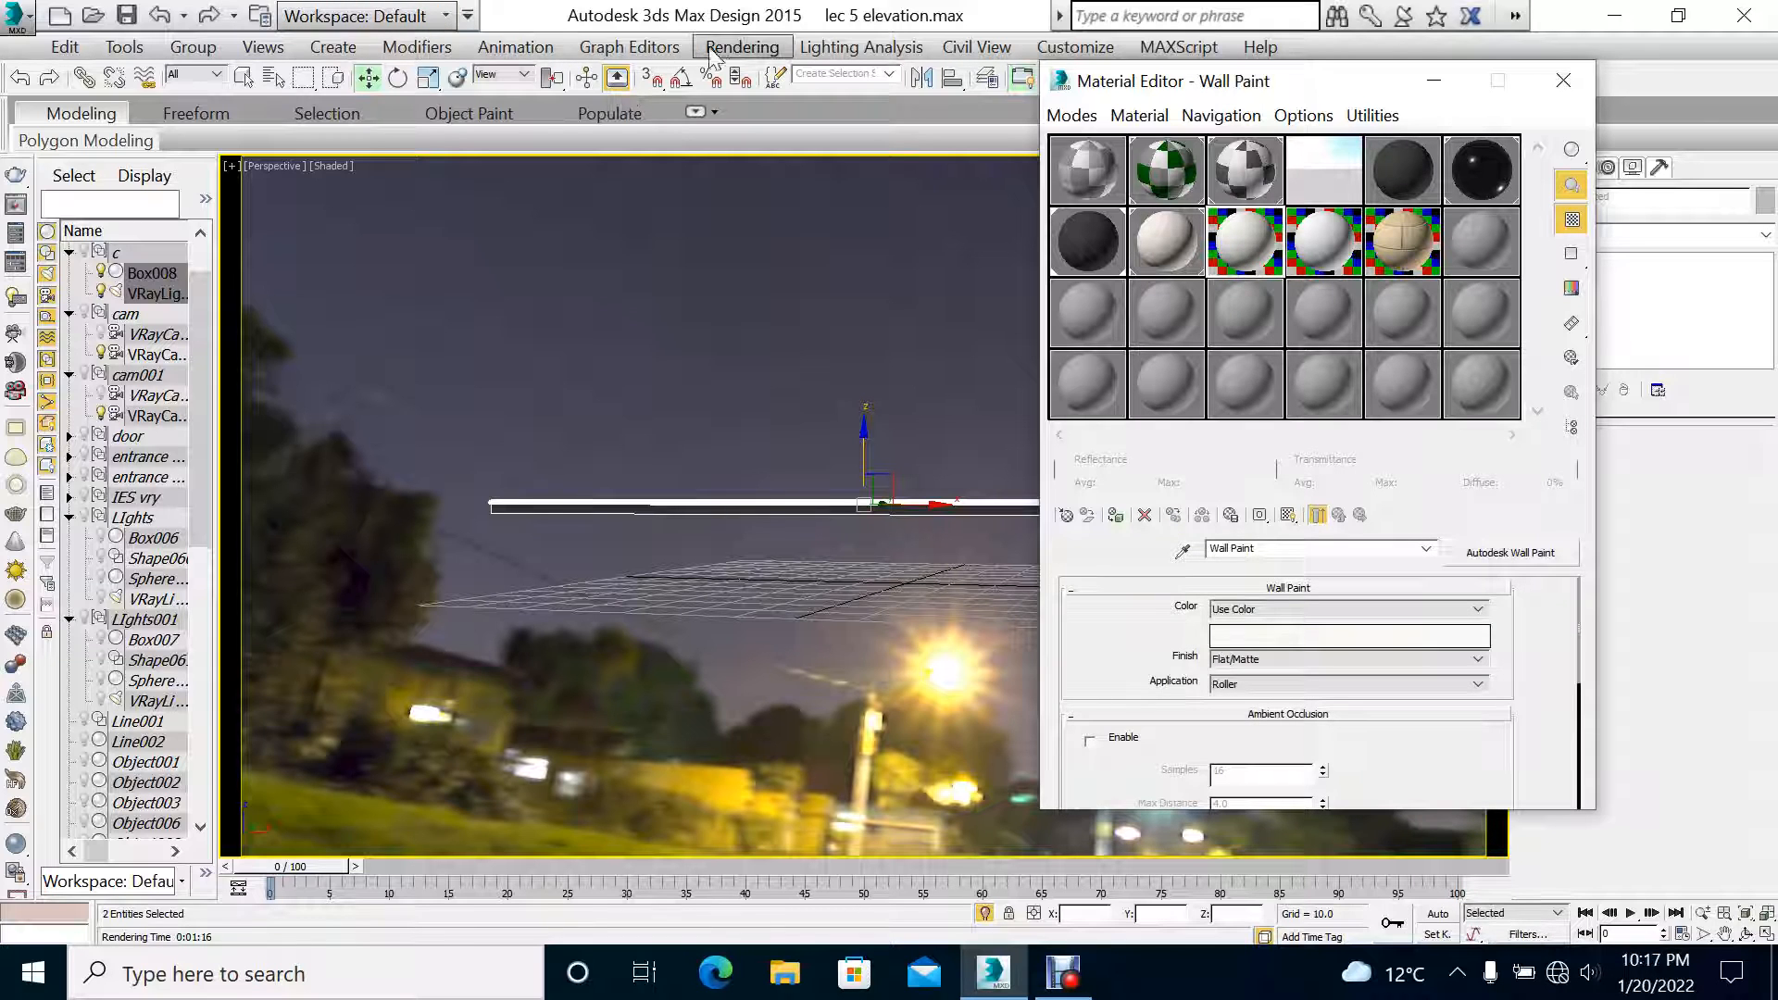
pyautogui.click(742, 47)
pyautogui.click(778, 243)
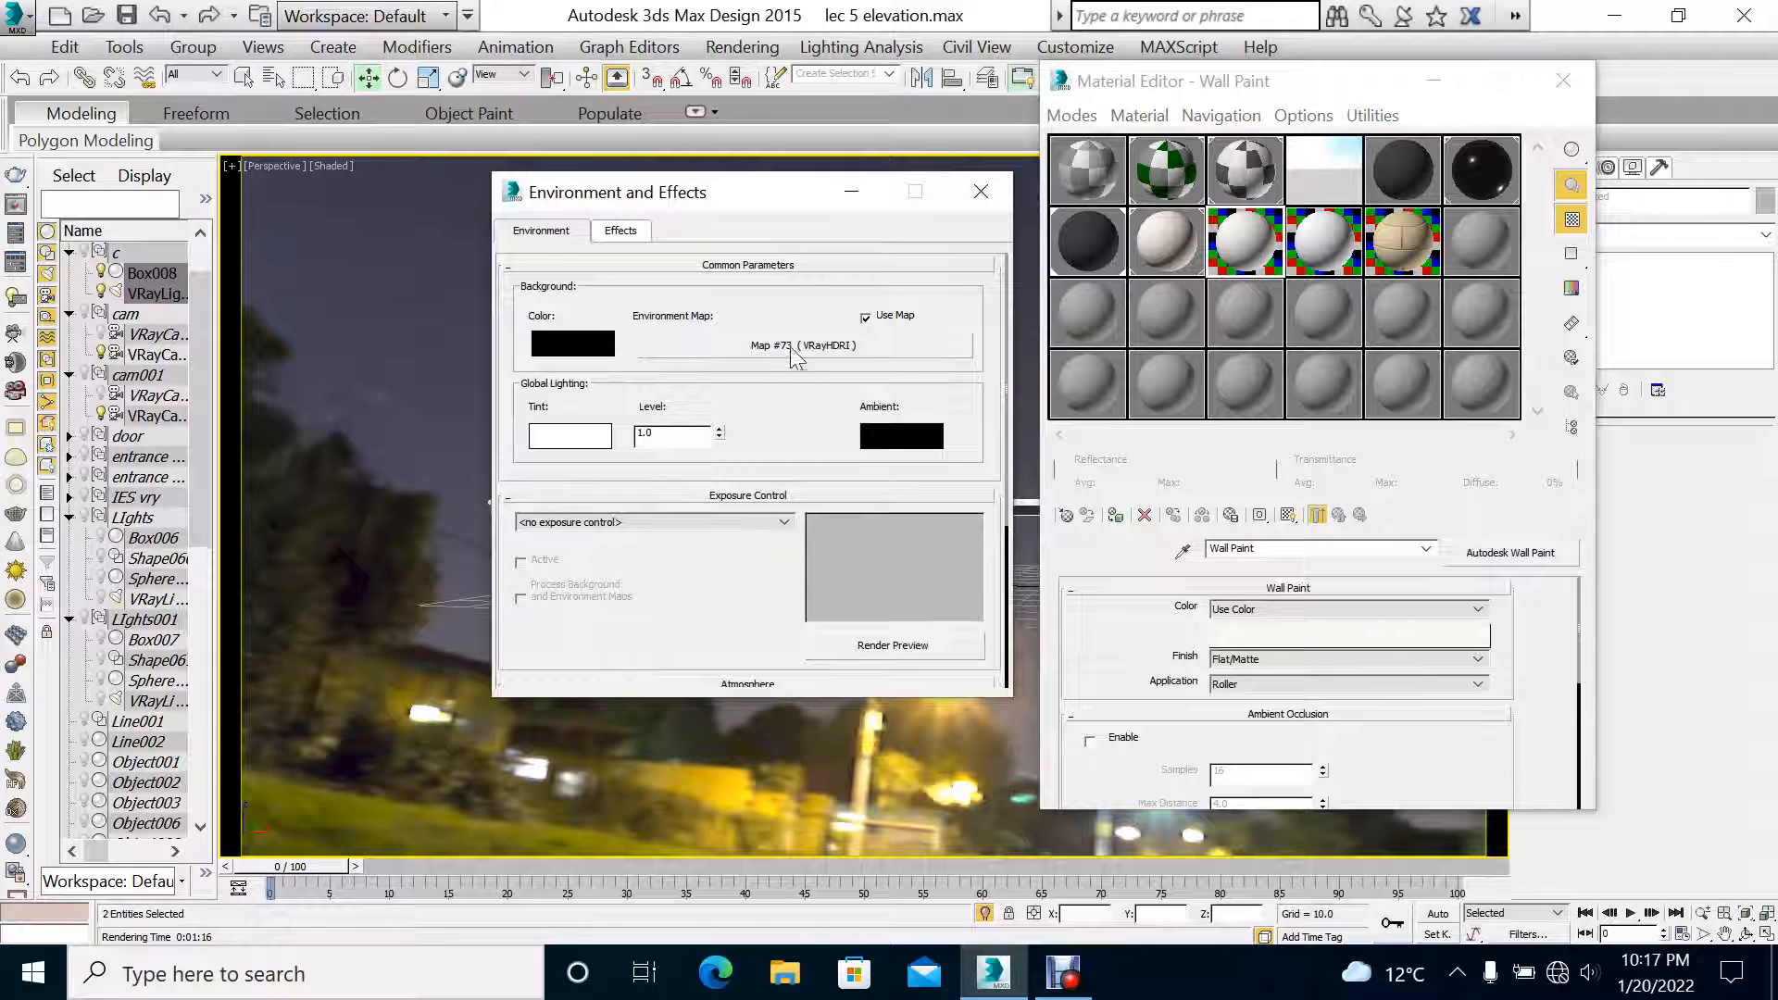
pyautogui.moveTo(794, 357); pyautogui.dragTo(1232, 259)
pyautogui.click(1238, 528)
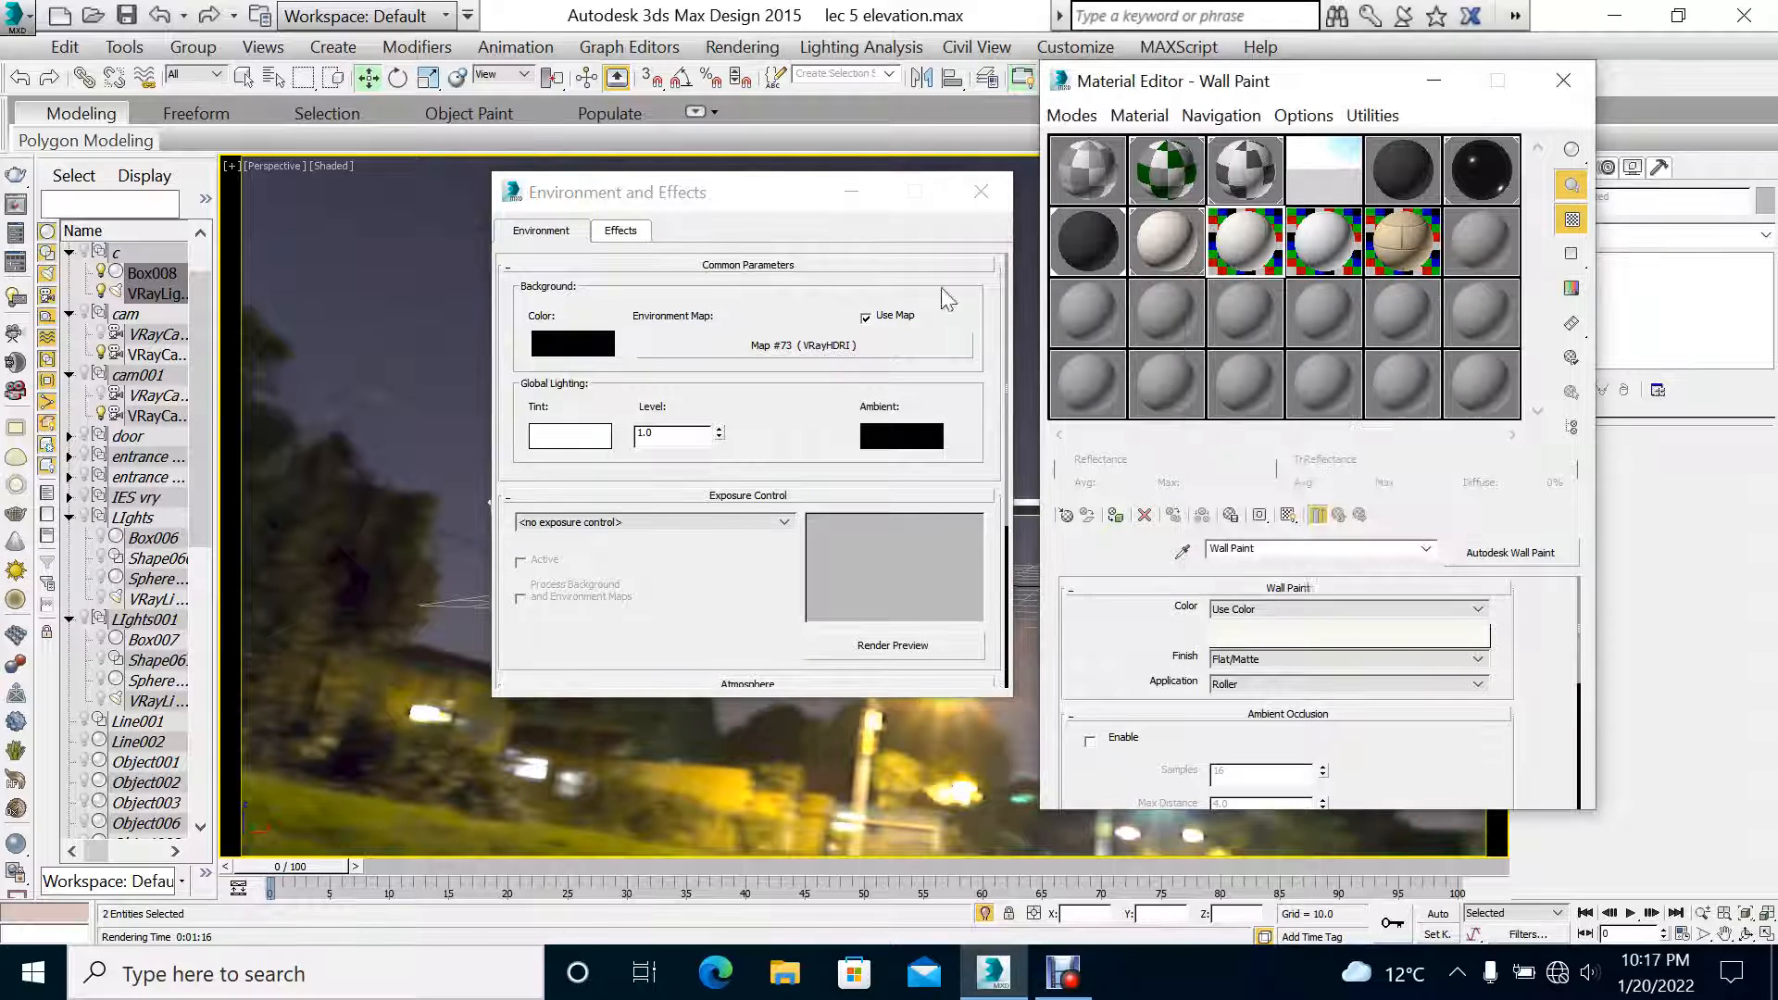
pyautogui.click(980, 192)
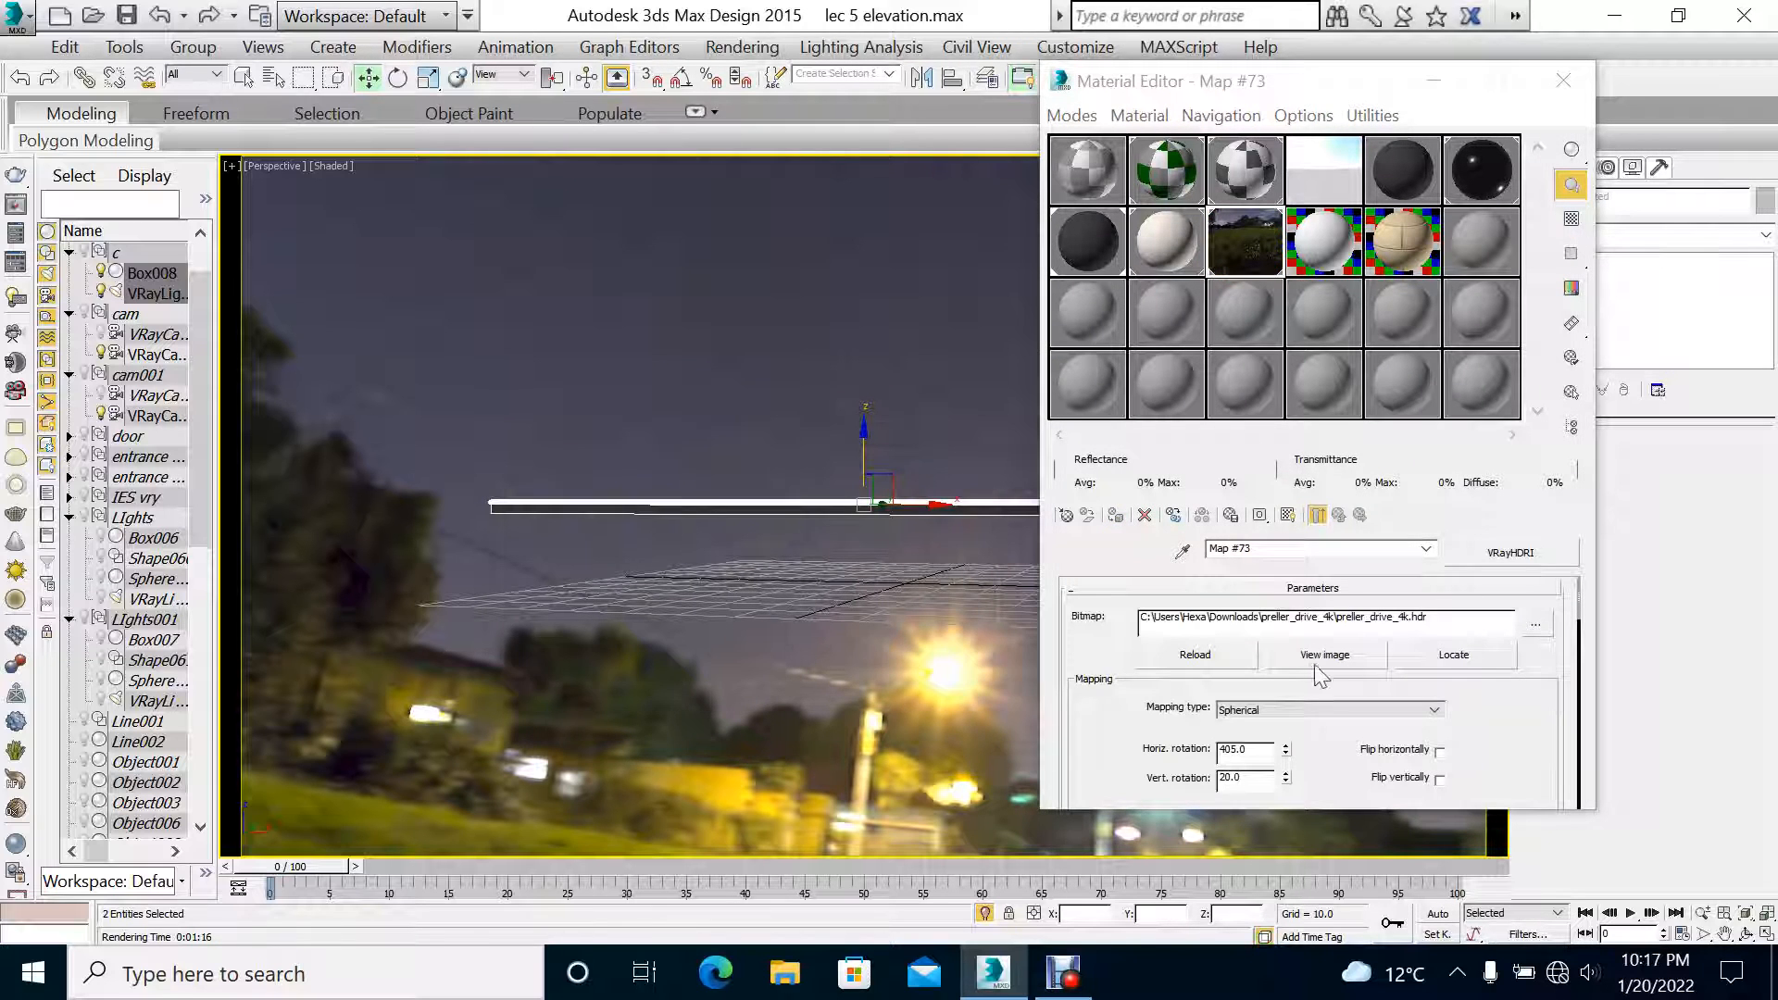
# Step: Set the HDRI environment map's overall multiplier to 0.15
pyautogui.moveTo(1482, 720); pyautogui.dragTo(1476, 608)
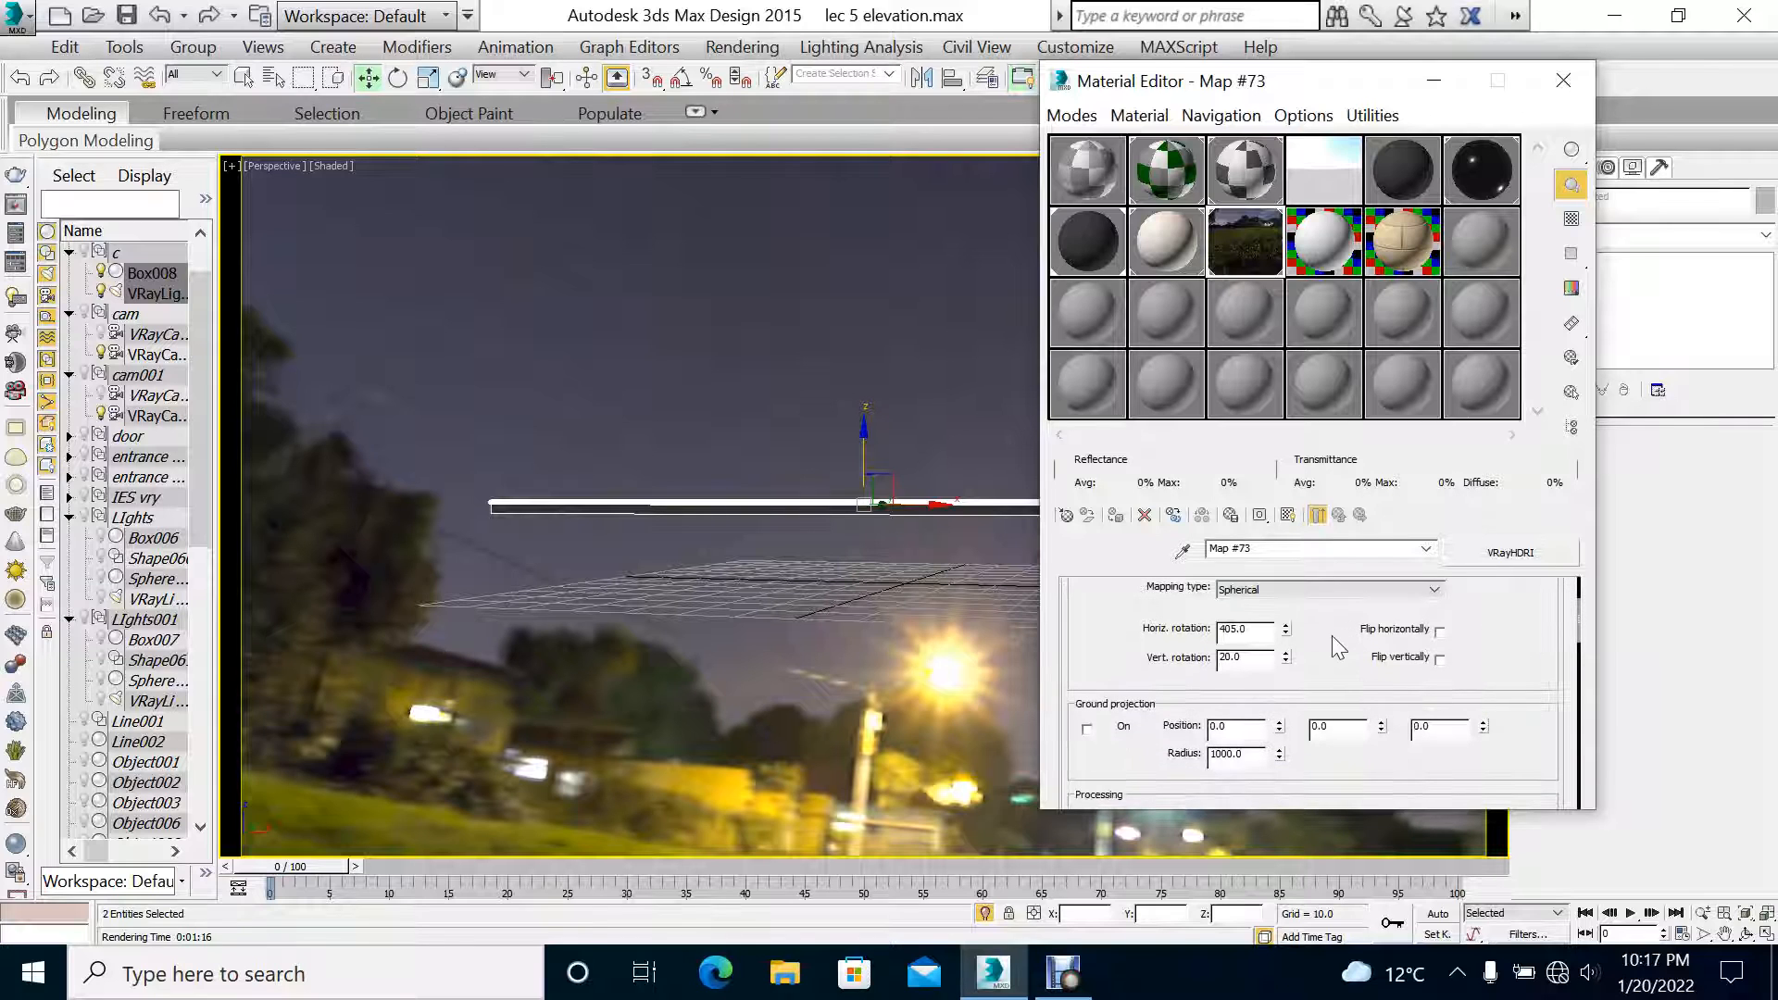
pyautogui.moveTo(1489, 669); pyautogui.dragTo(1498, 707)
pyautogui.moveTo(1323, 749); pyautogui.dragTo(1331, 489)
pyautogui.moveTo(1244, 658); pyautogui.dragTo(1208, 601)
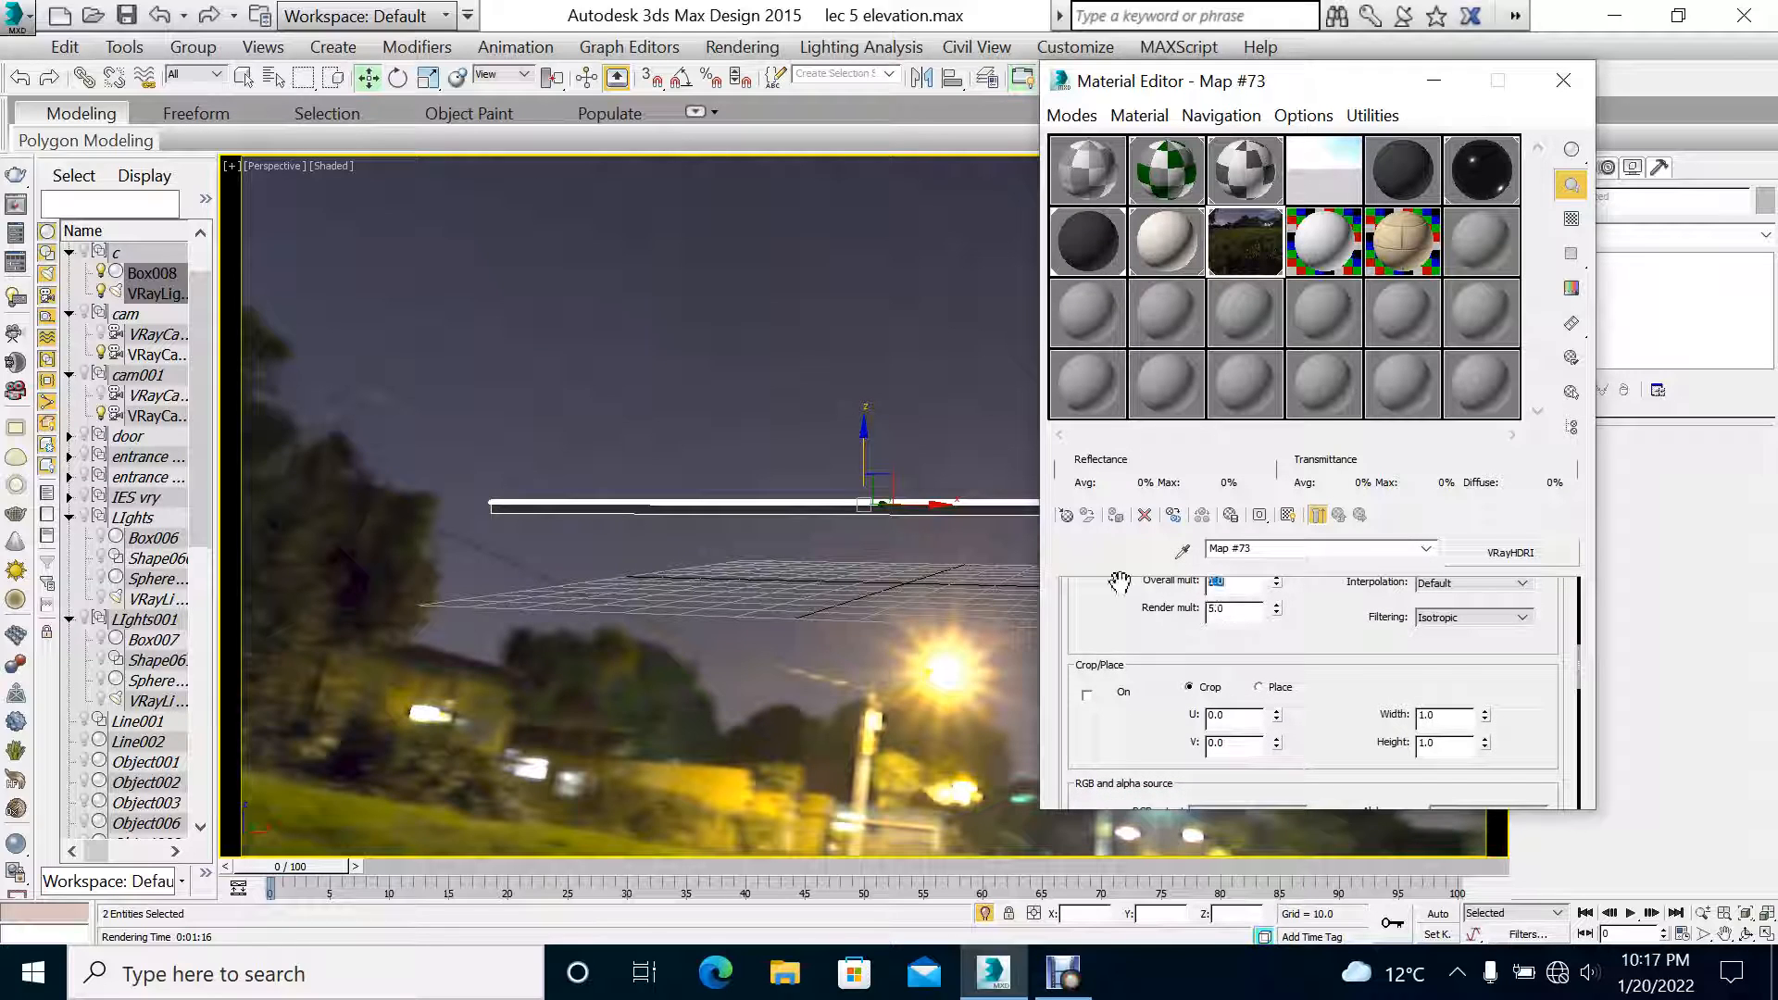
pyautogui.press('Return')
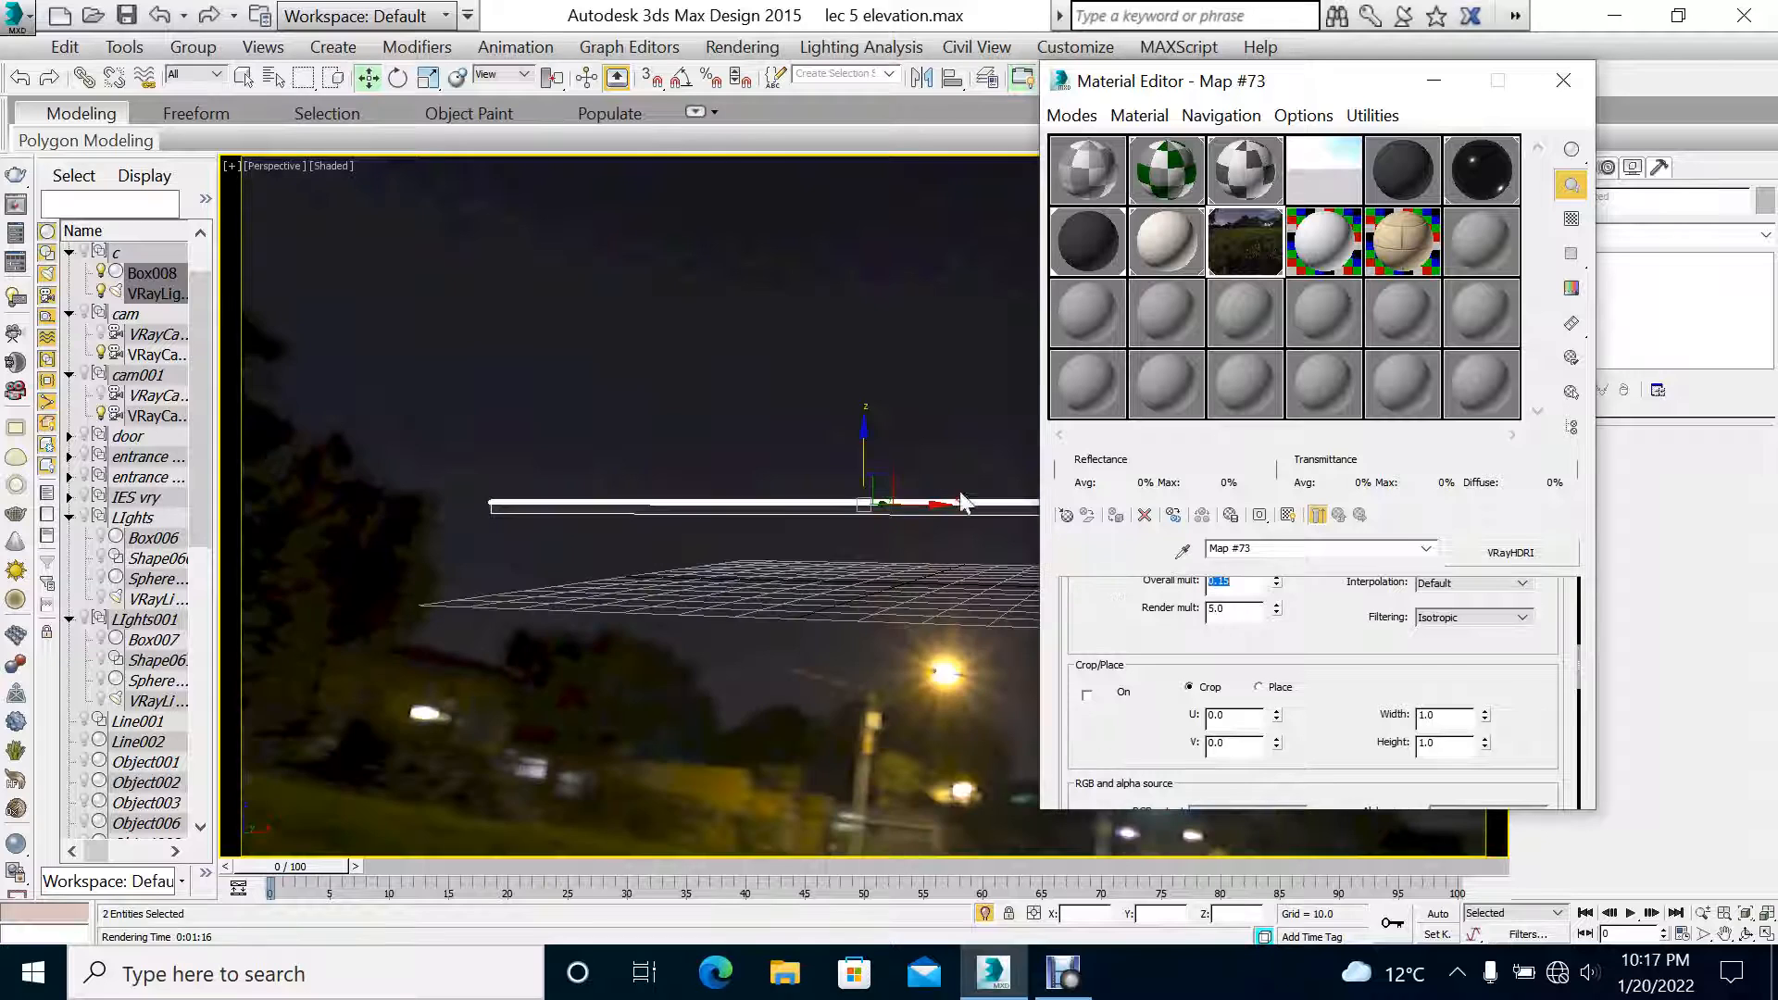
# Step: Switch the viewport to the VRayCam002 camera view and minimise the Material Editor
pyautogui.click(269, 167)
pyautogui.moveTo(408, 193)
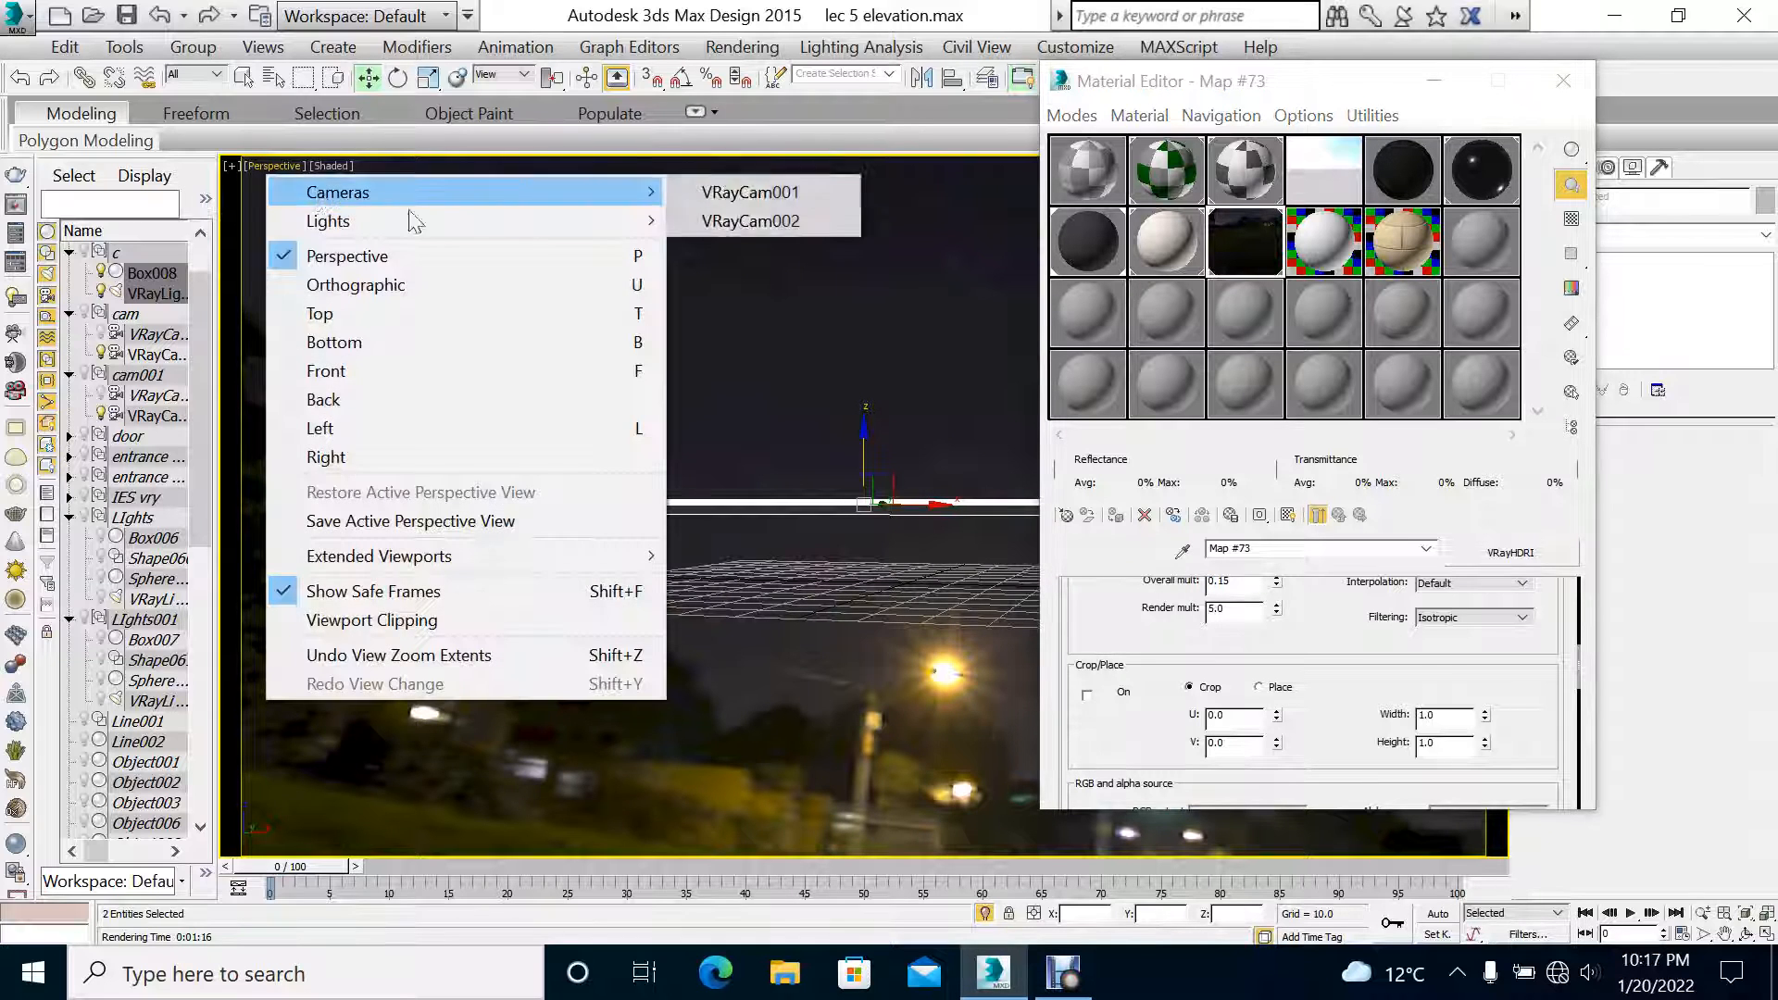
pyautogui.click(704, 220)
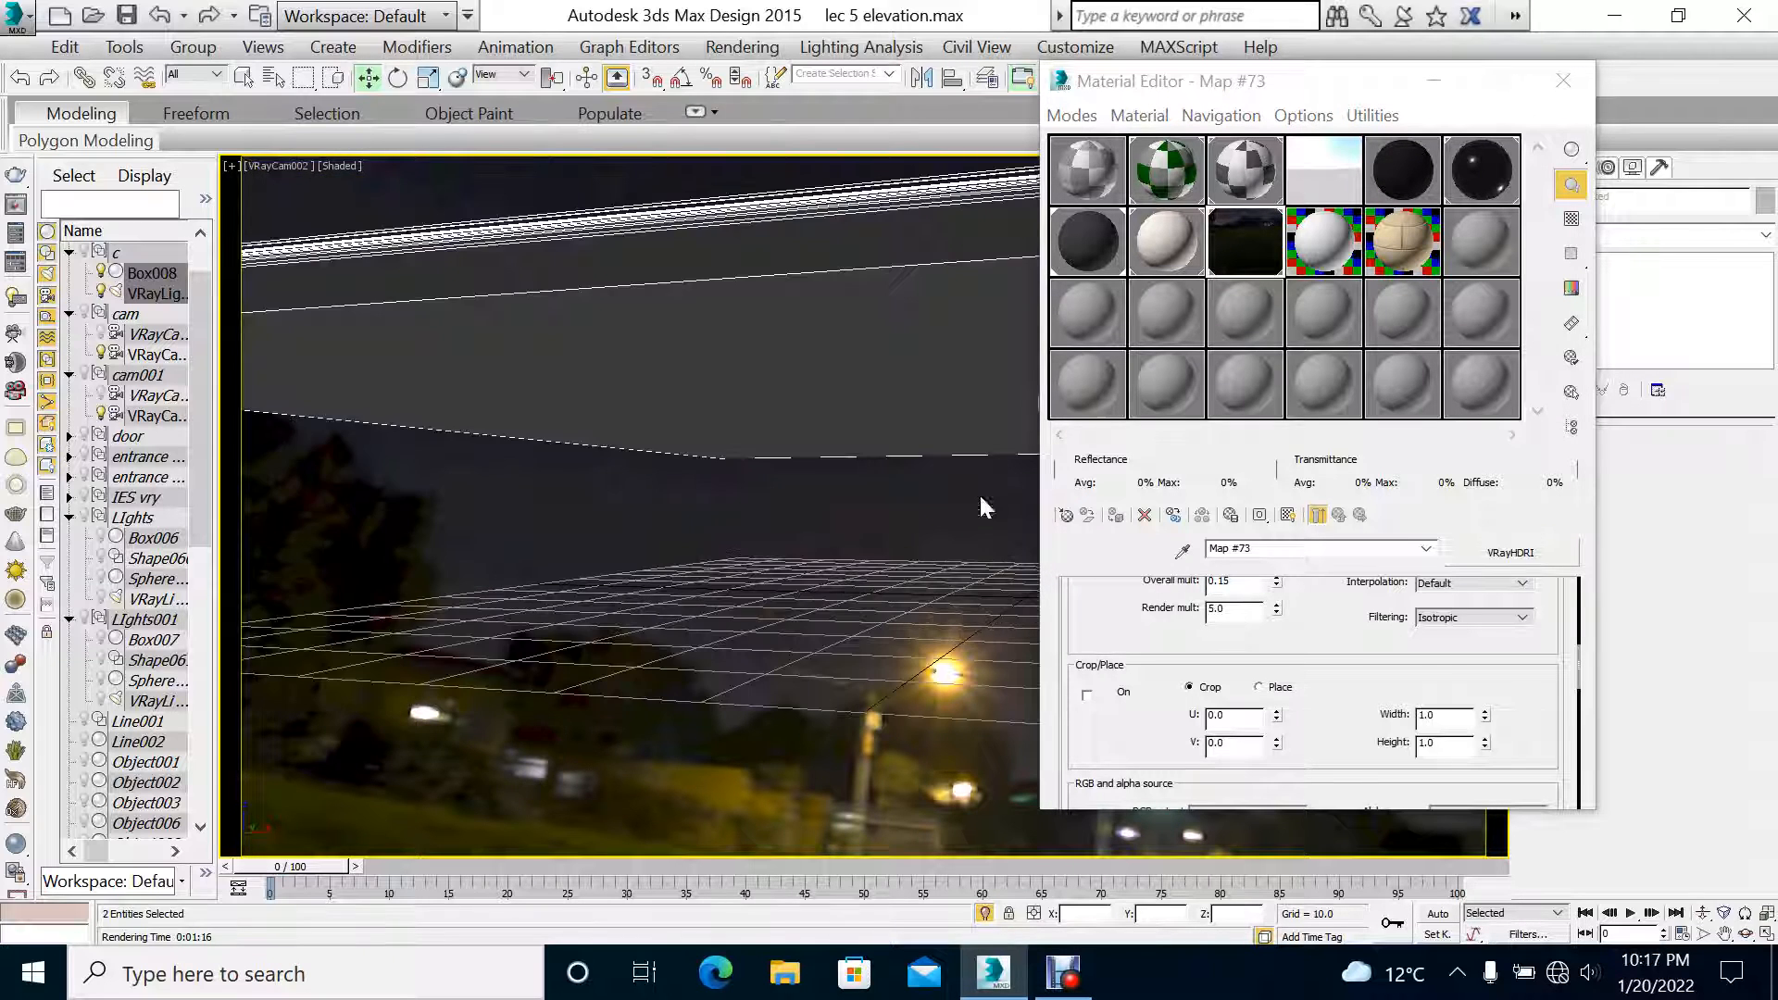
pyautogui.click(1746, 934)
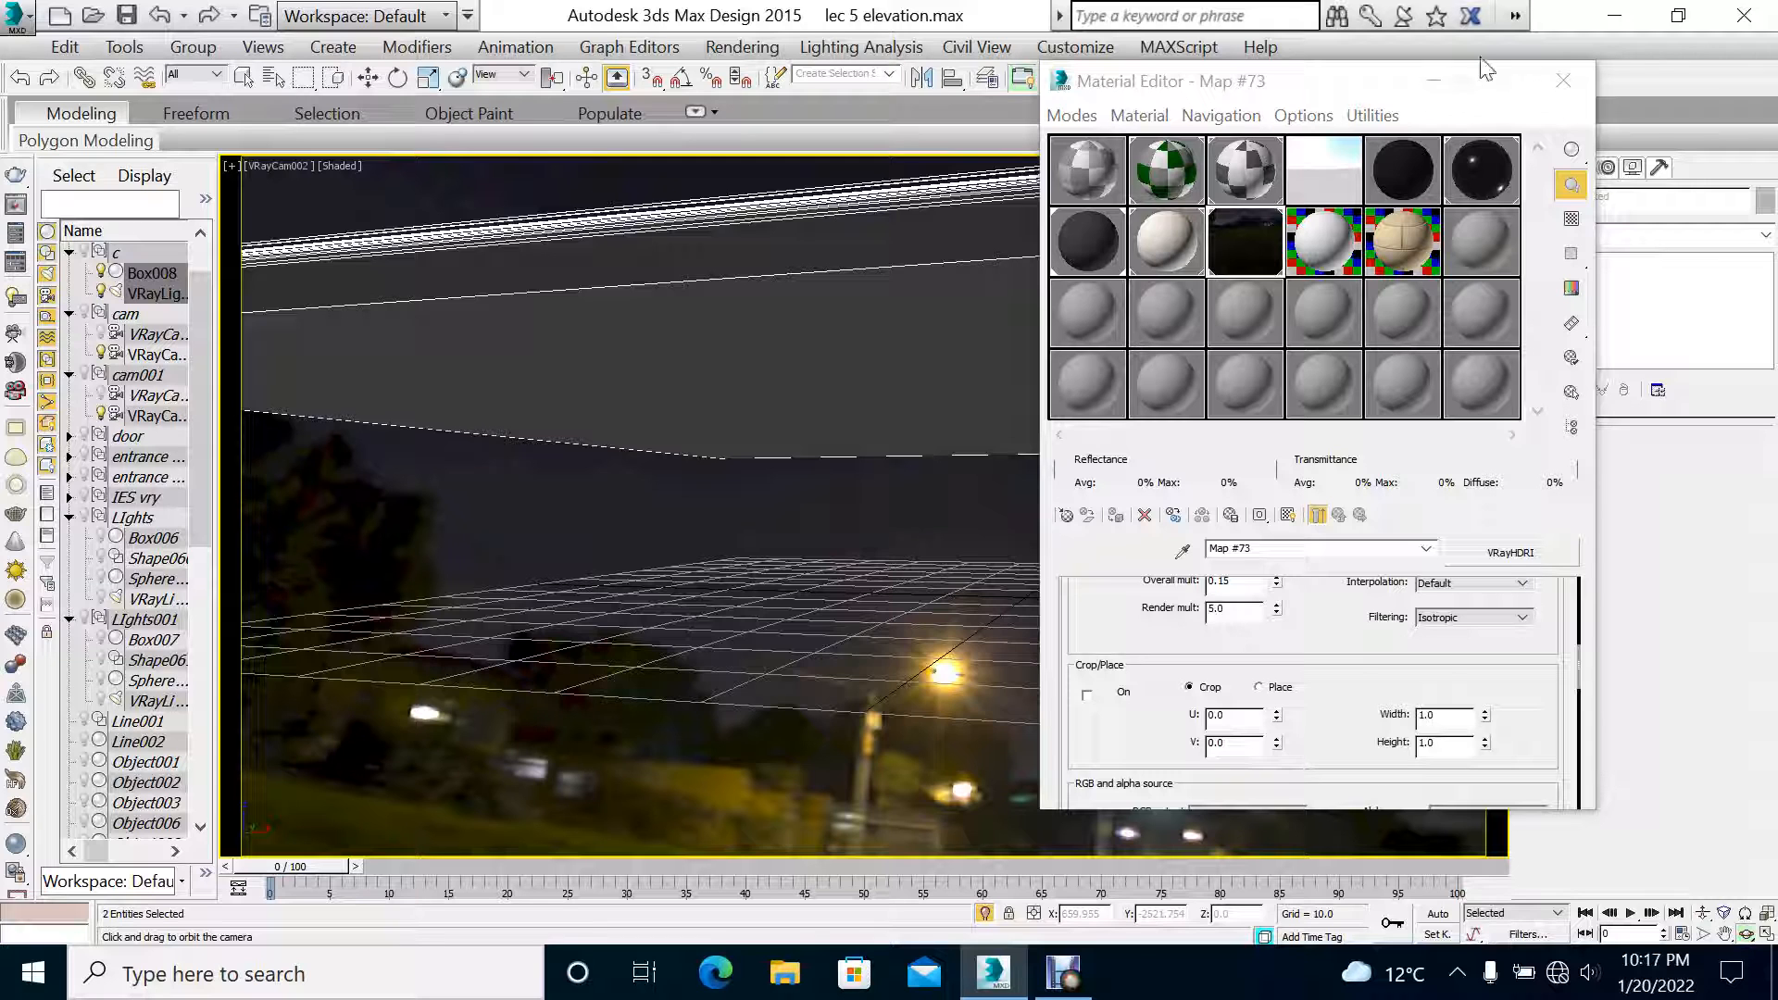
pyautogui.click(1434, 80)
# Step: Test-render the isolated canopy from VRayCam002 and examine the light strip along its edge
pyautogui.click(1213, 82)
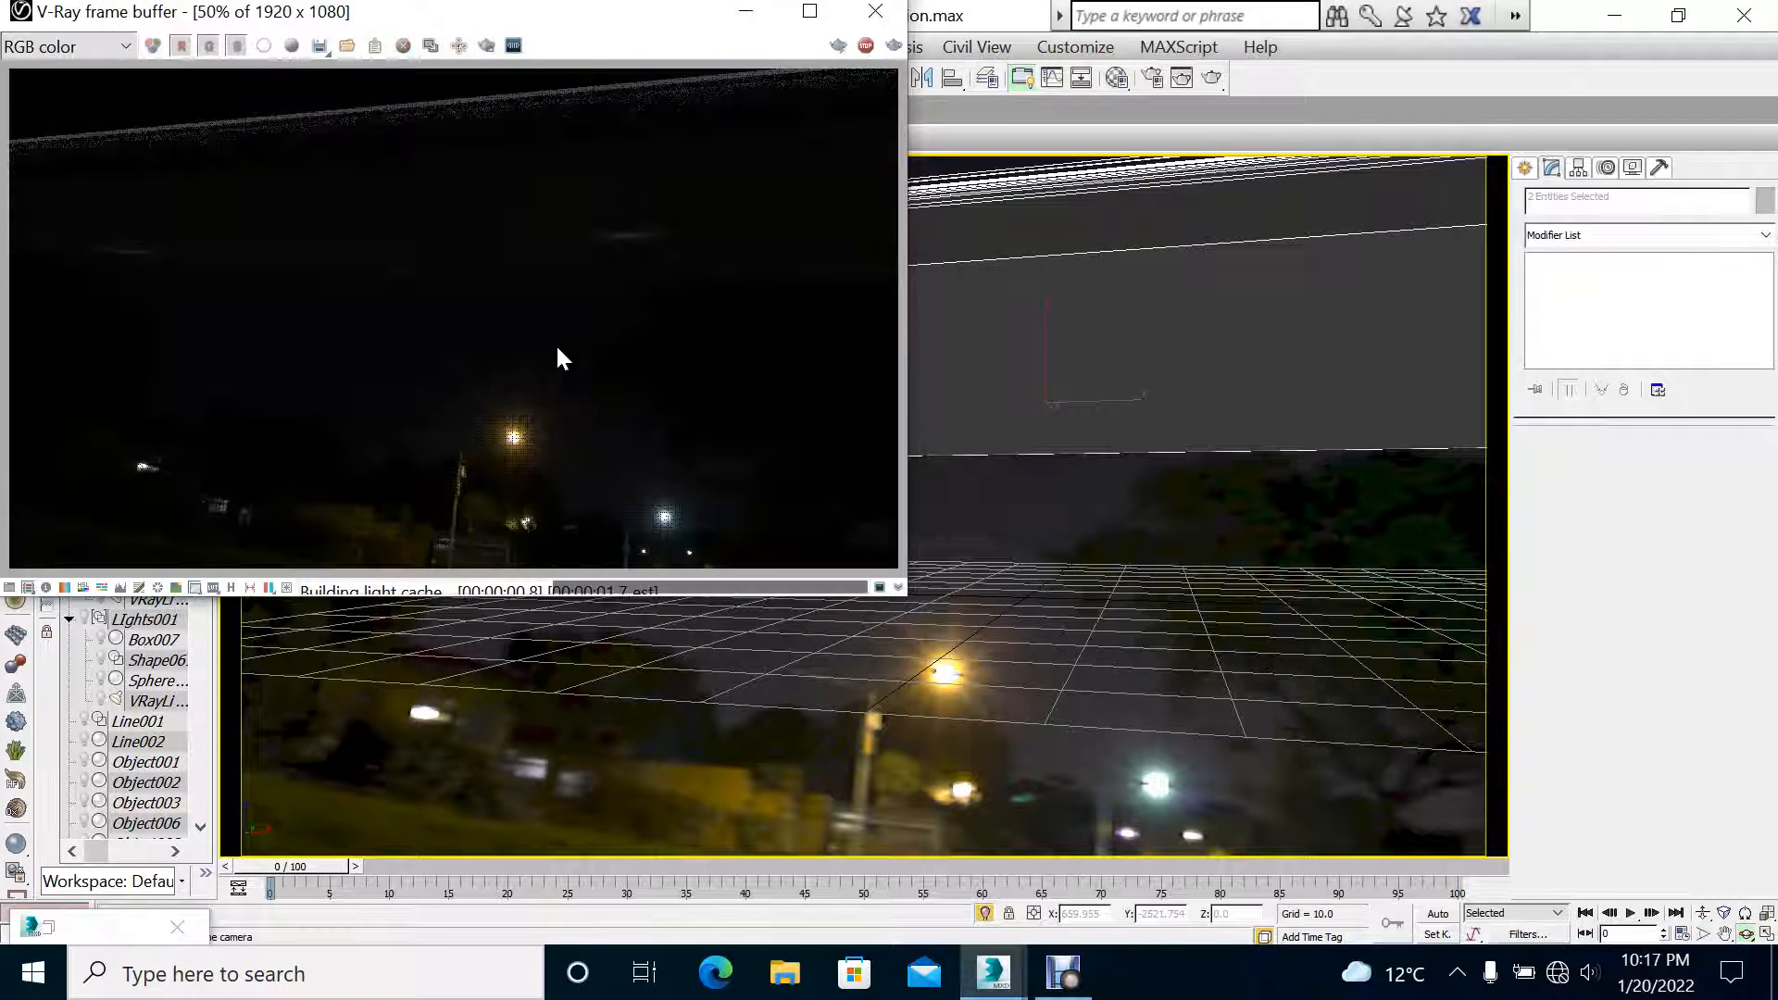
pyautogui.scroll(1, 270, 125)
pyautogui.scroll(1, 300, 167)
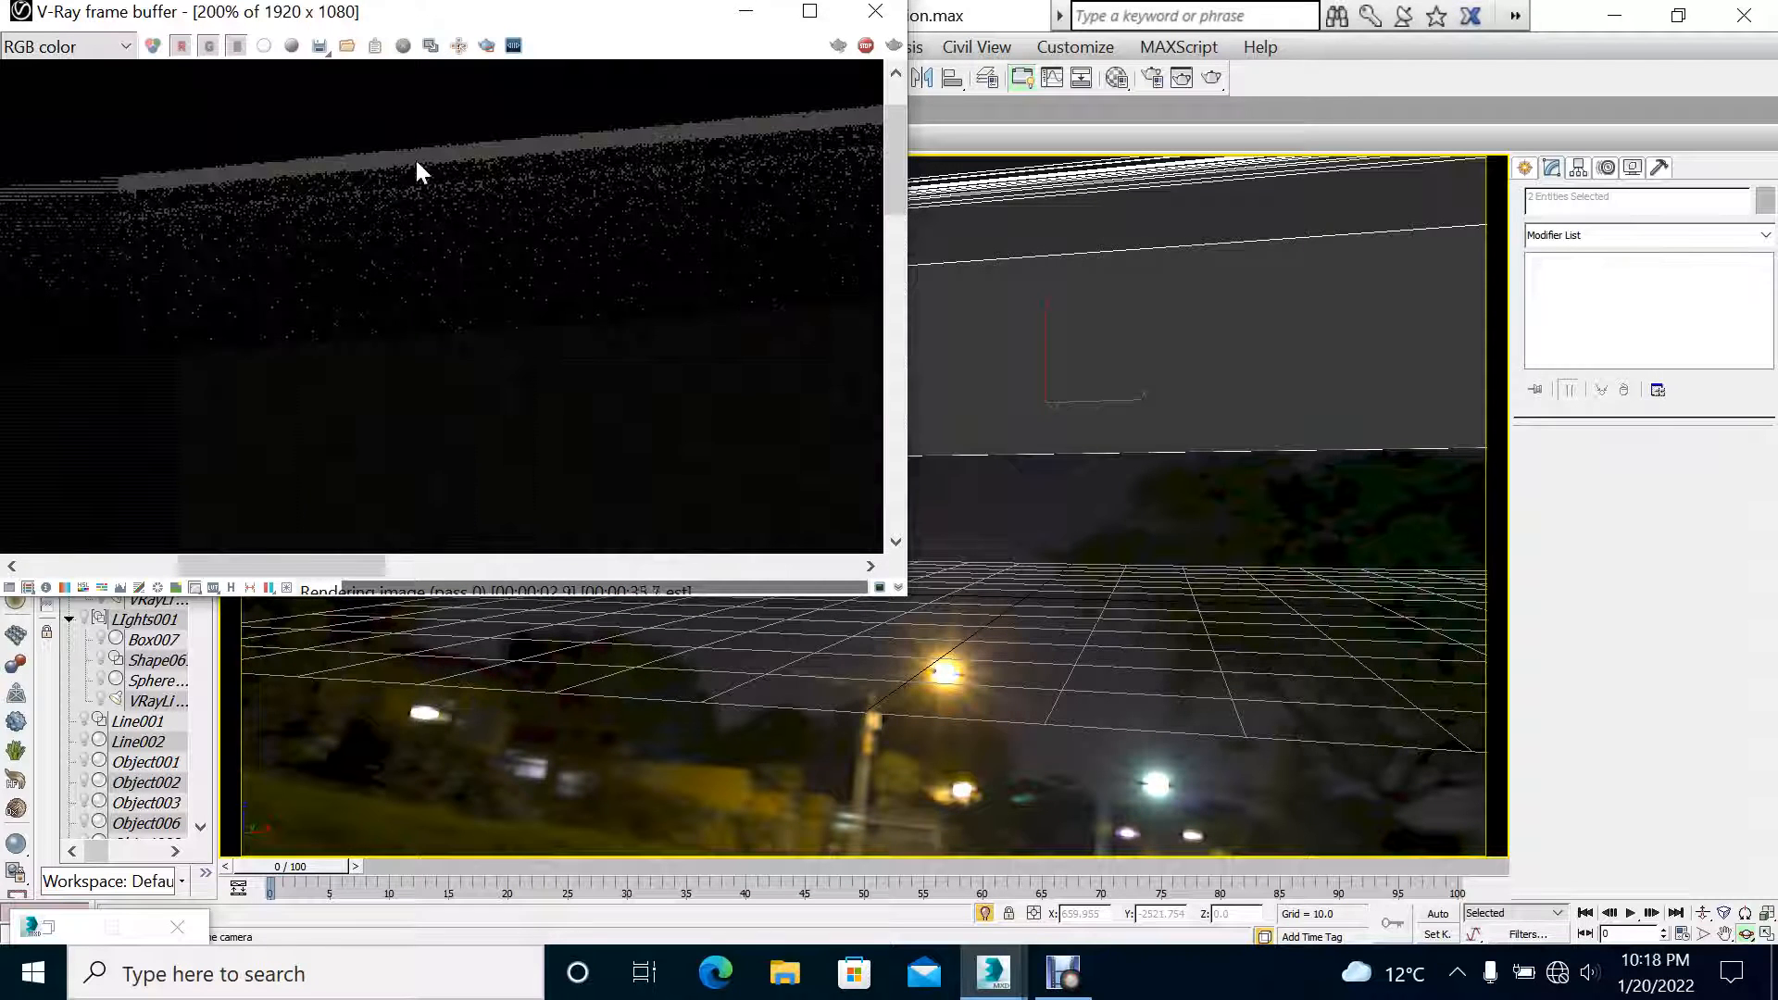
pyautogui.scroll(-1, 414, 171)
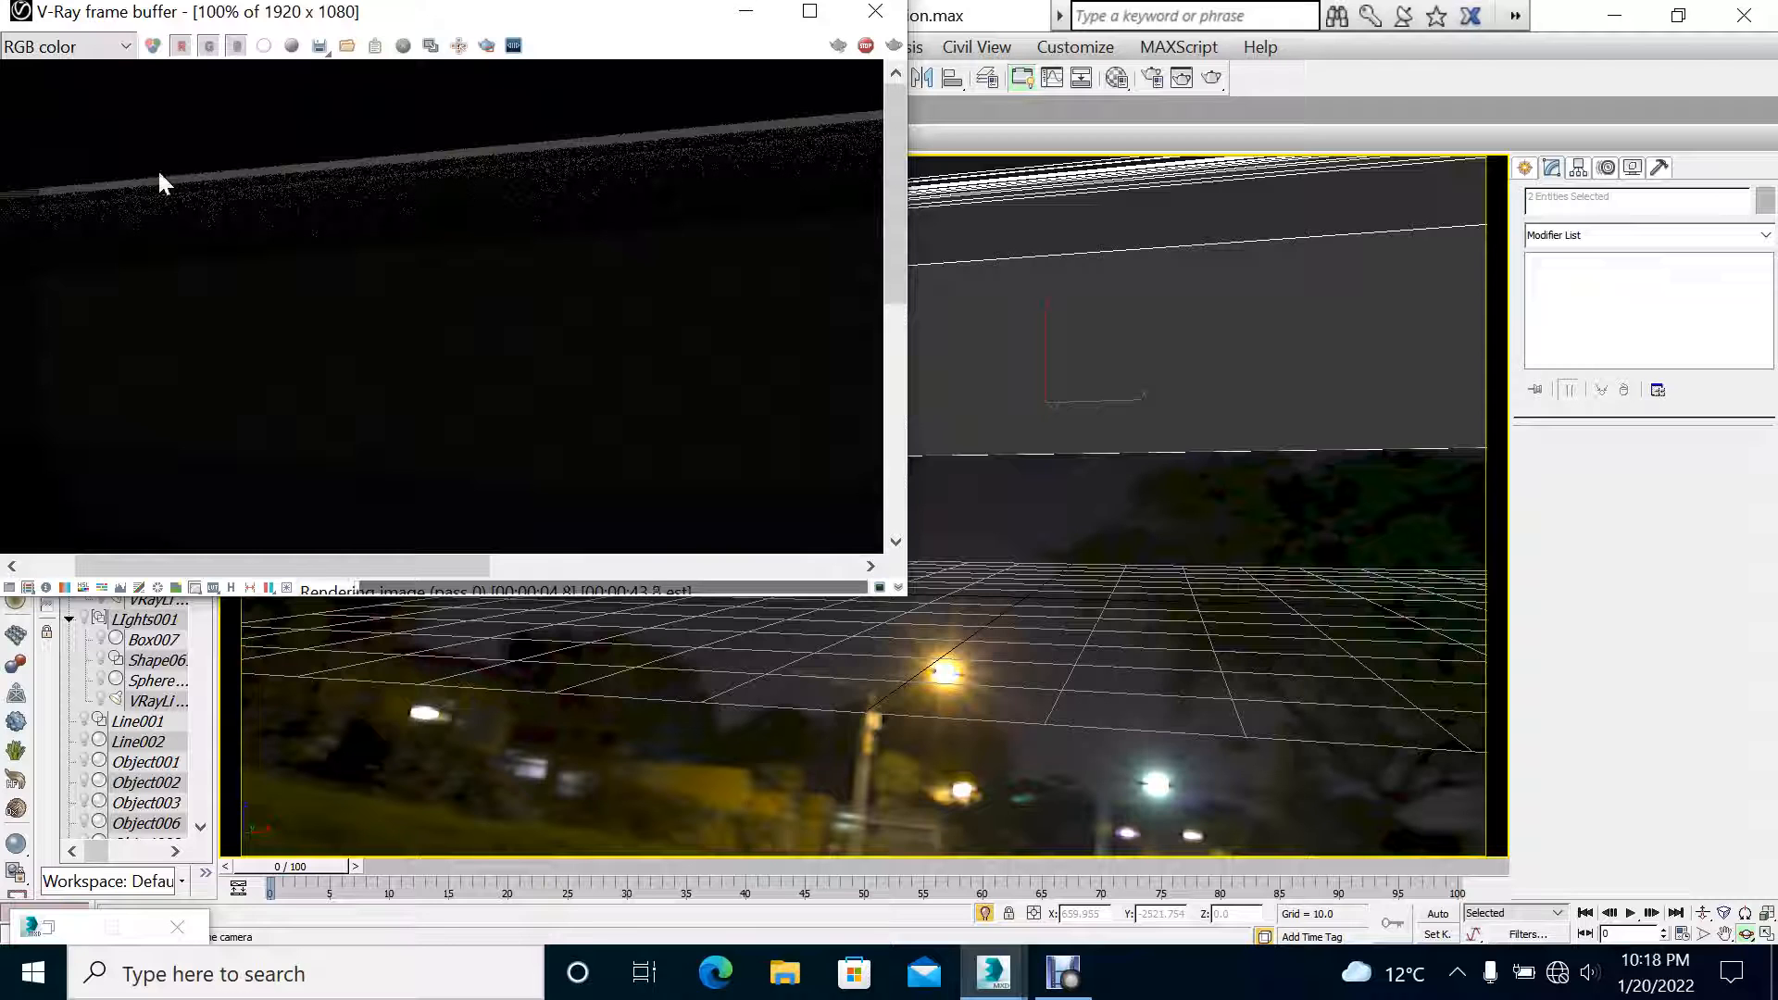
# Step: Set the canopy mesh light's multiplier to 170 and reframe VRayCam002 to look down on the canopy and its edge strip
pyautogui.click(860, 24)
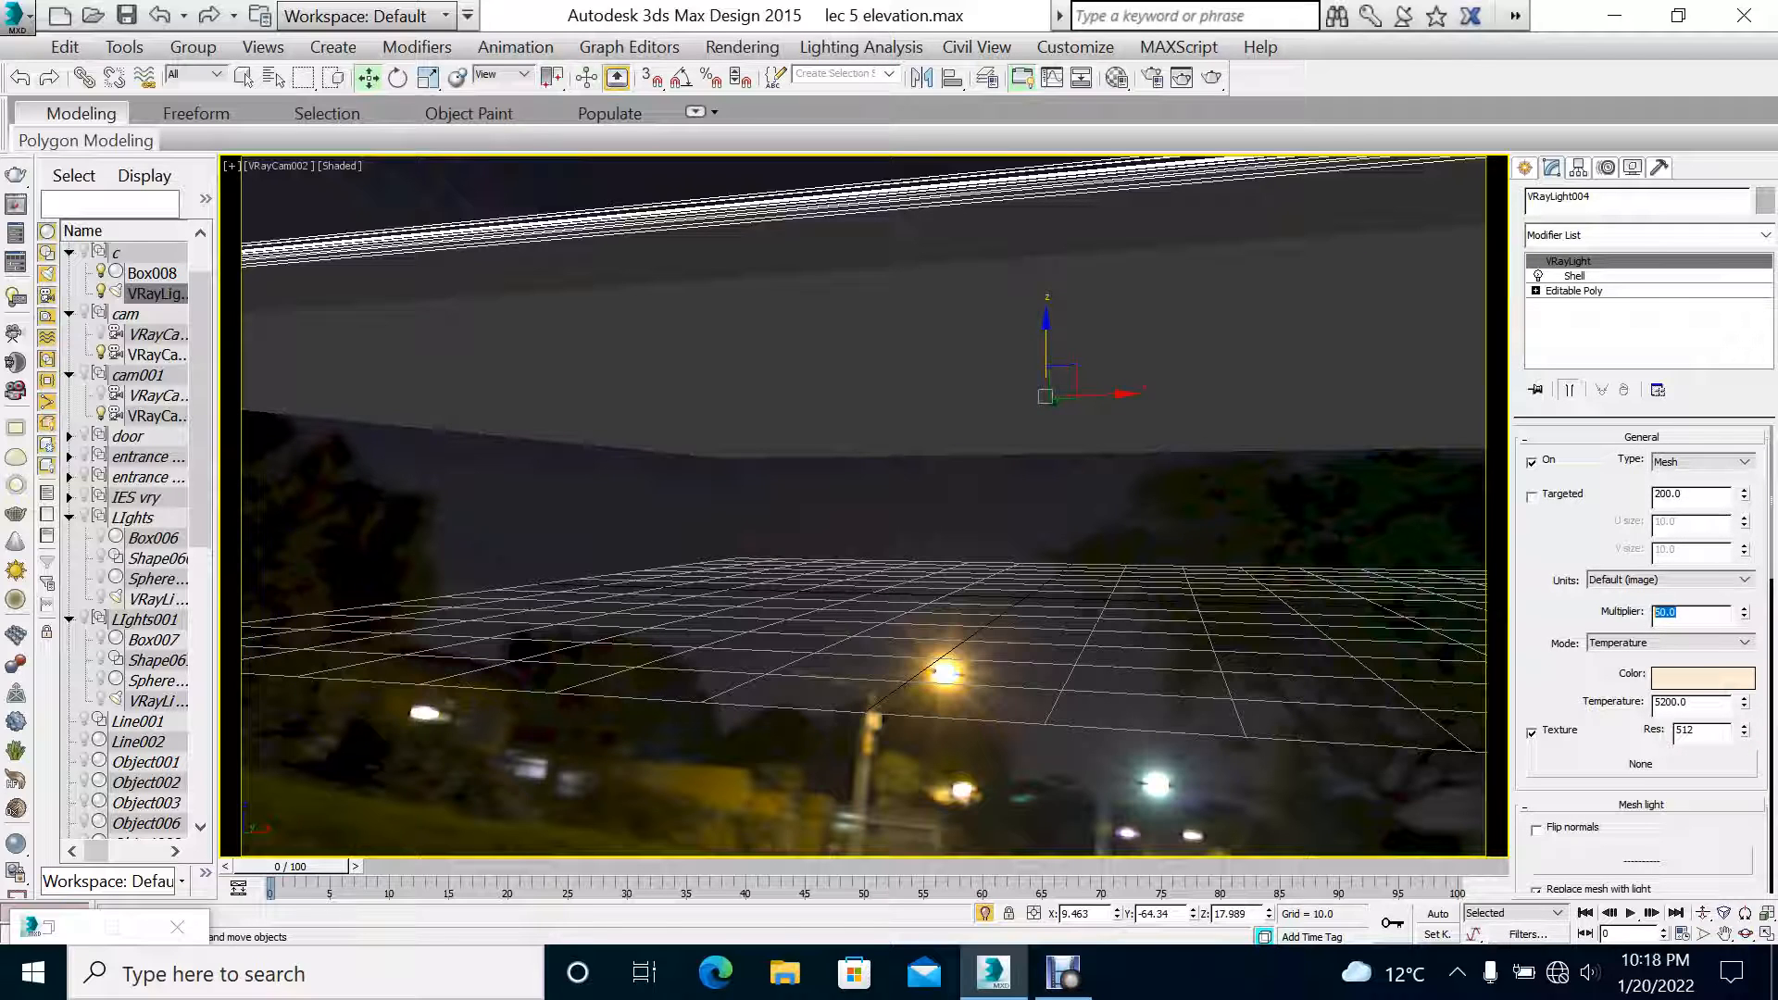
pyautogui.press('Return')
pyautogui.click(1702, 915)
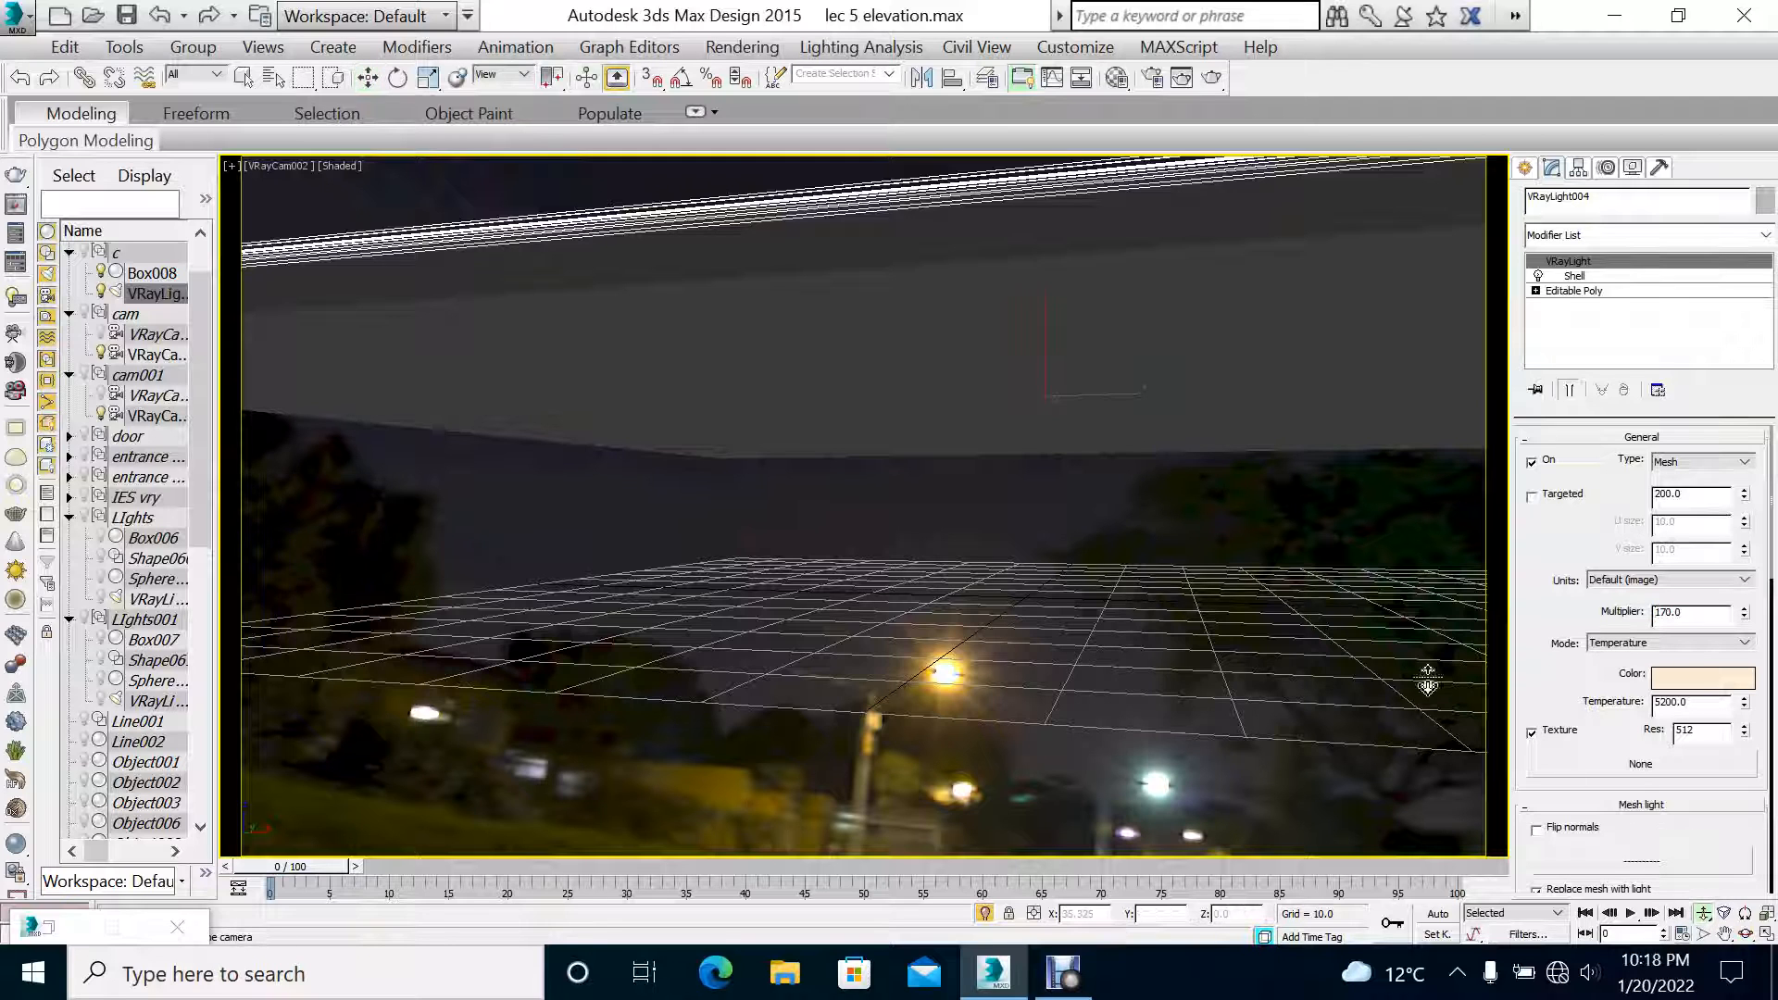
pyautogui.moveTo(1311, 578); pyautogui.dragTo(1281, 741)
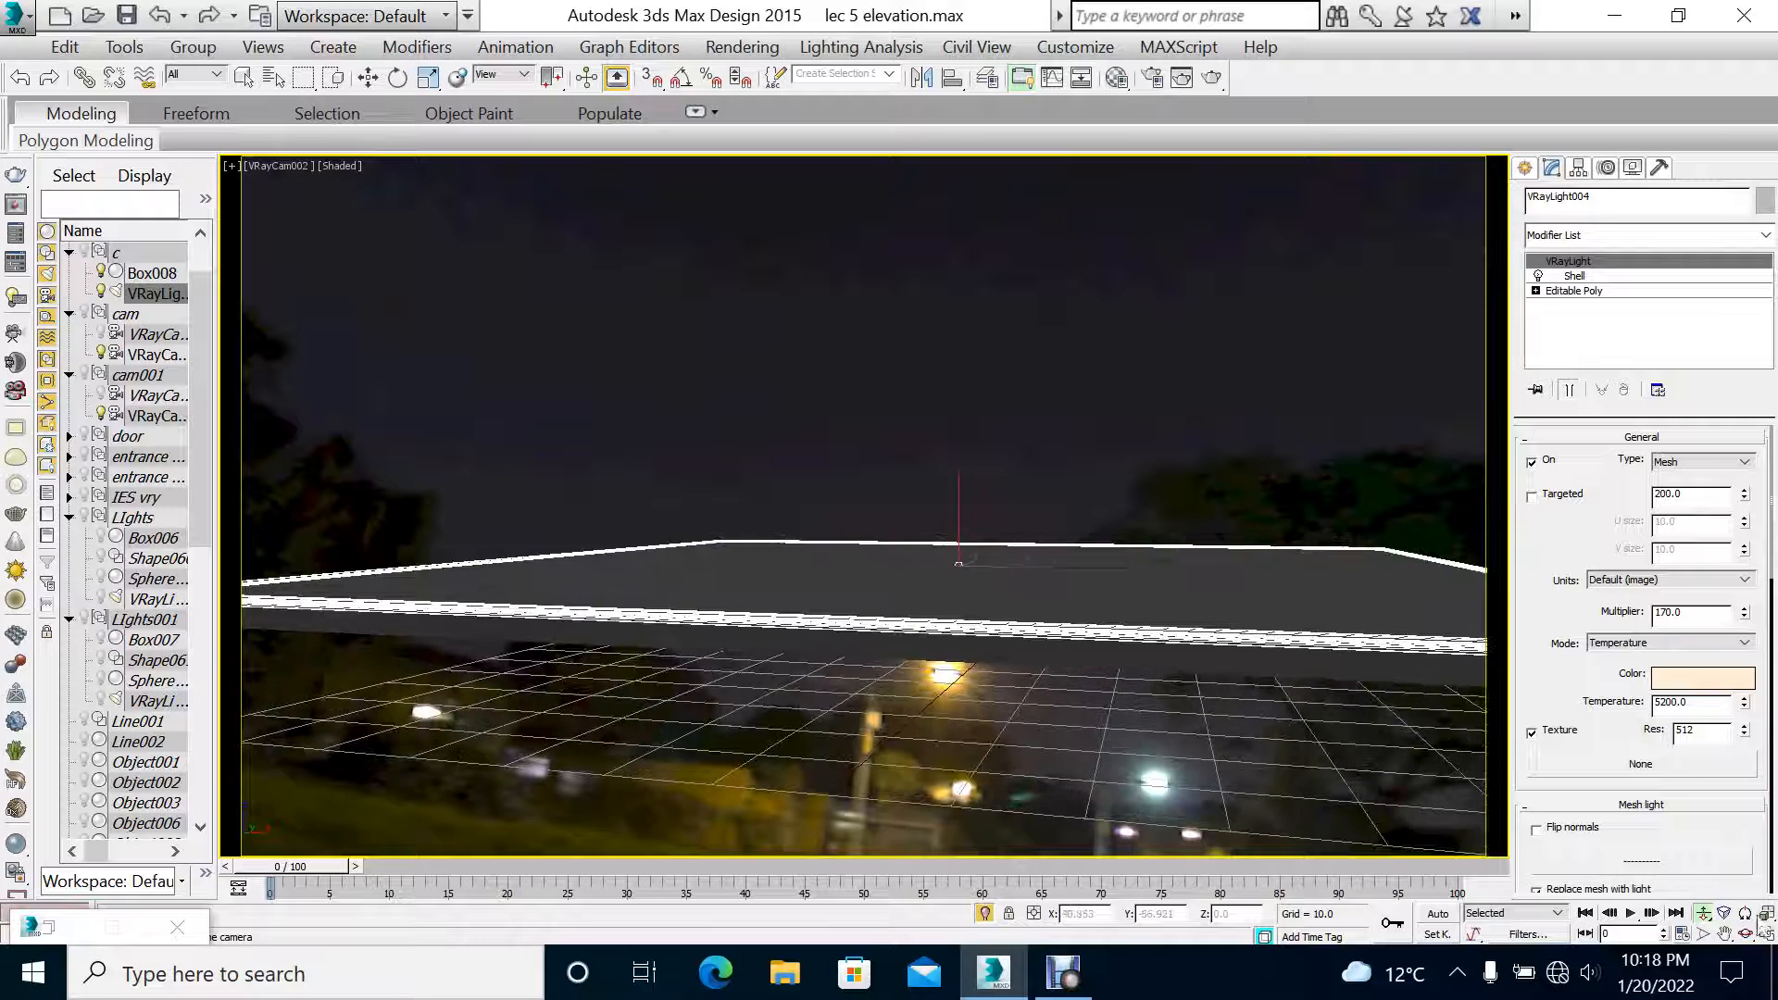
pyautogui.click(1747, 934)
pyautogui.moveTo(1211, 639); pyautogui.dragTo(1173, 479)
# Step: Test-render the canopy from above, examine the light strip along its edges up close, and stop the render
pyautogui.click(1209, 78)
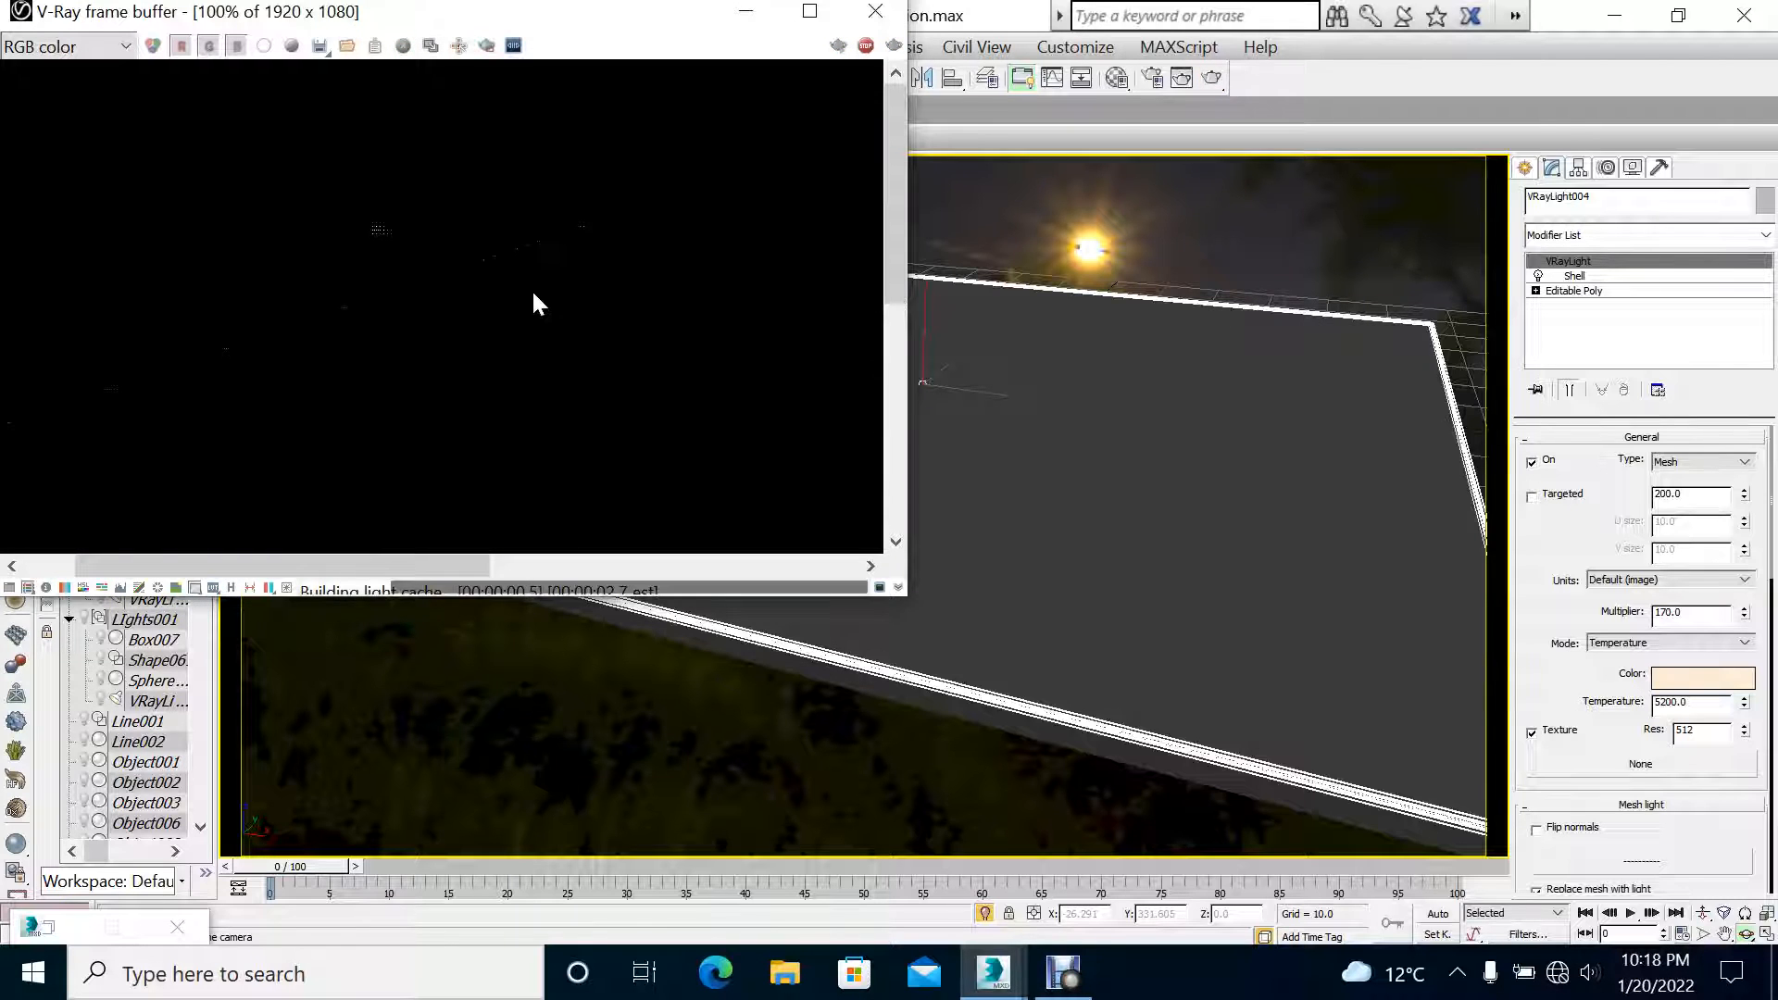
pyautogui.scroll(-1, 532, 292)
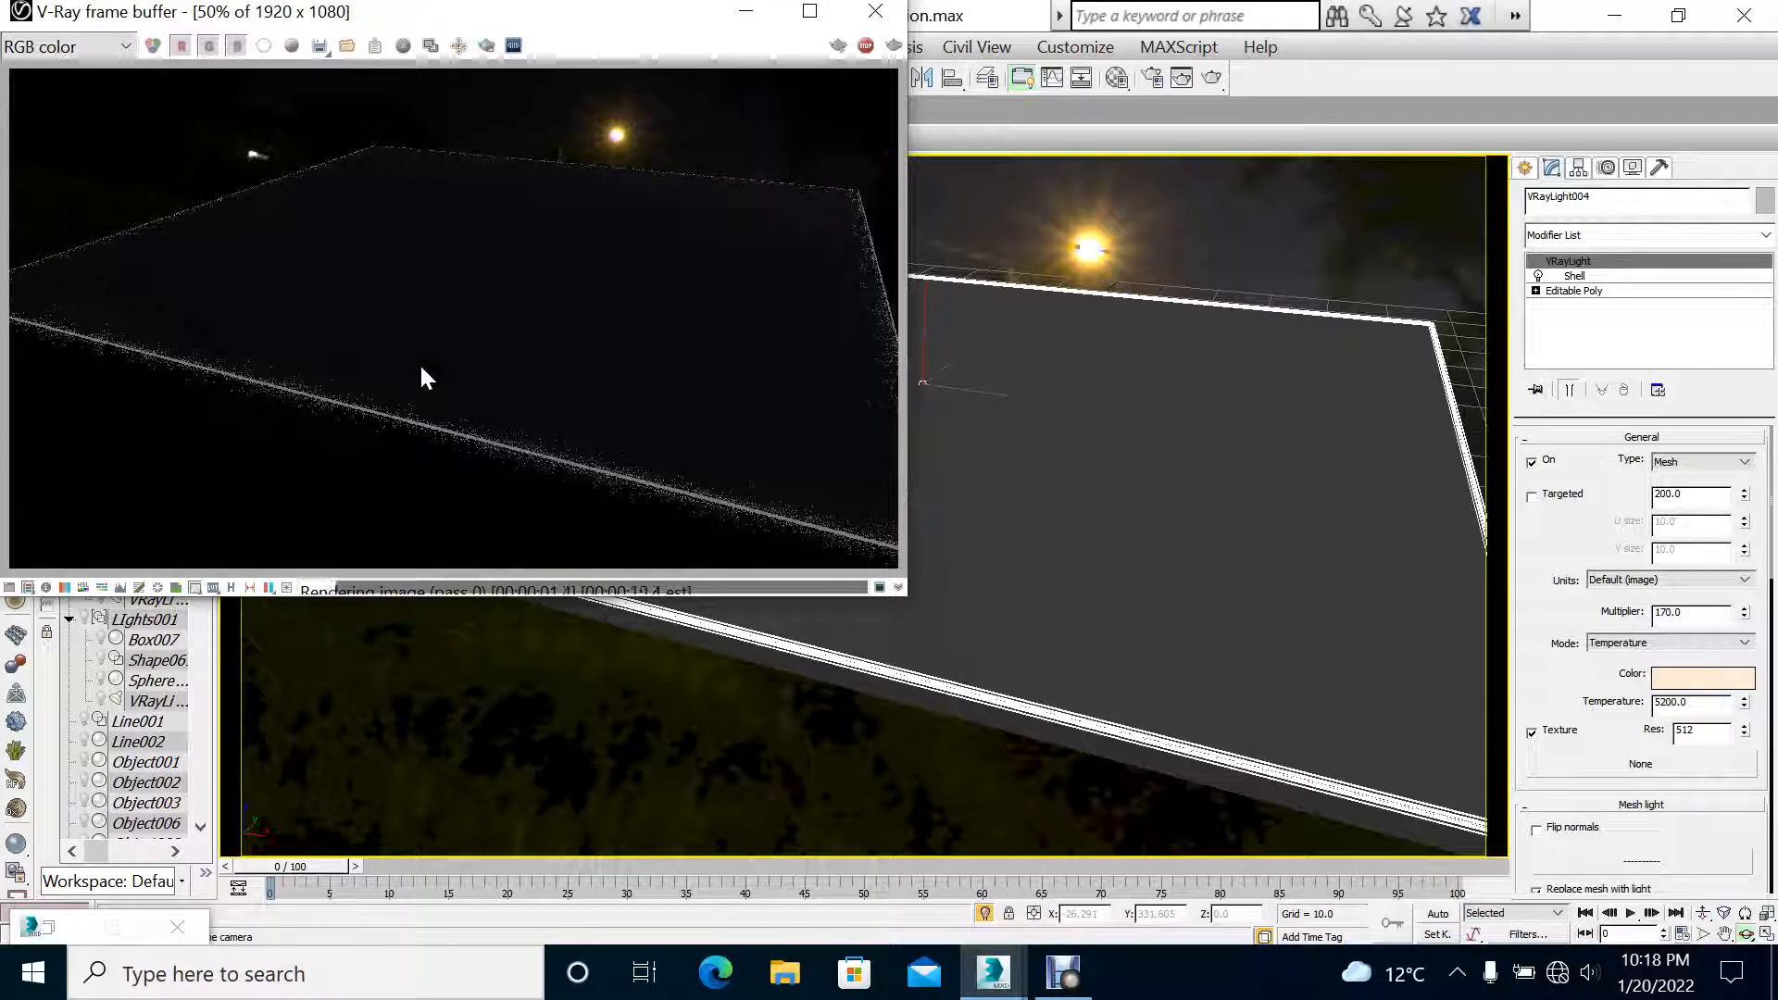
pyautogui.scroll(1, 448, 489)
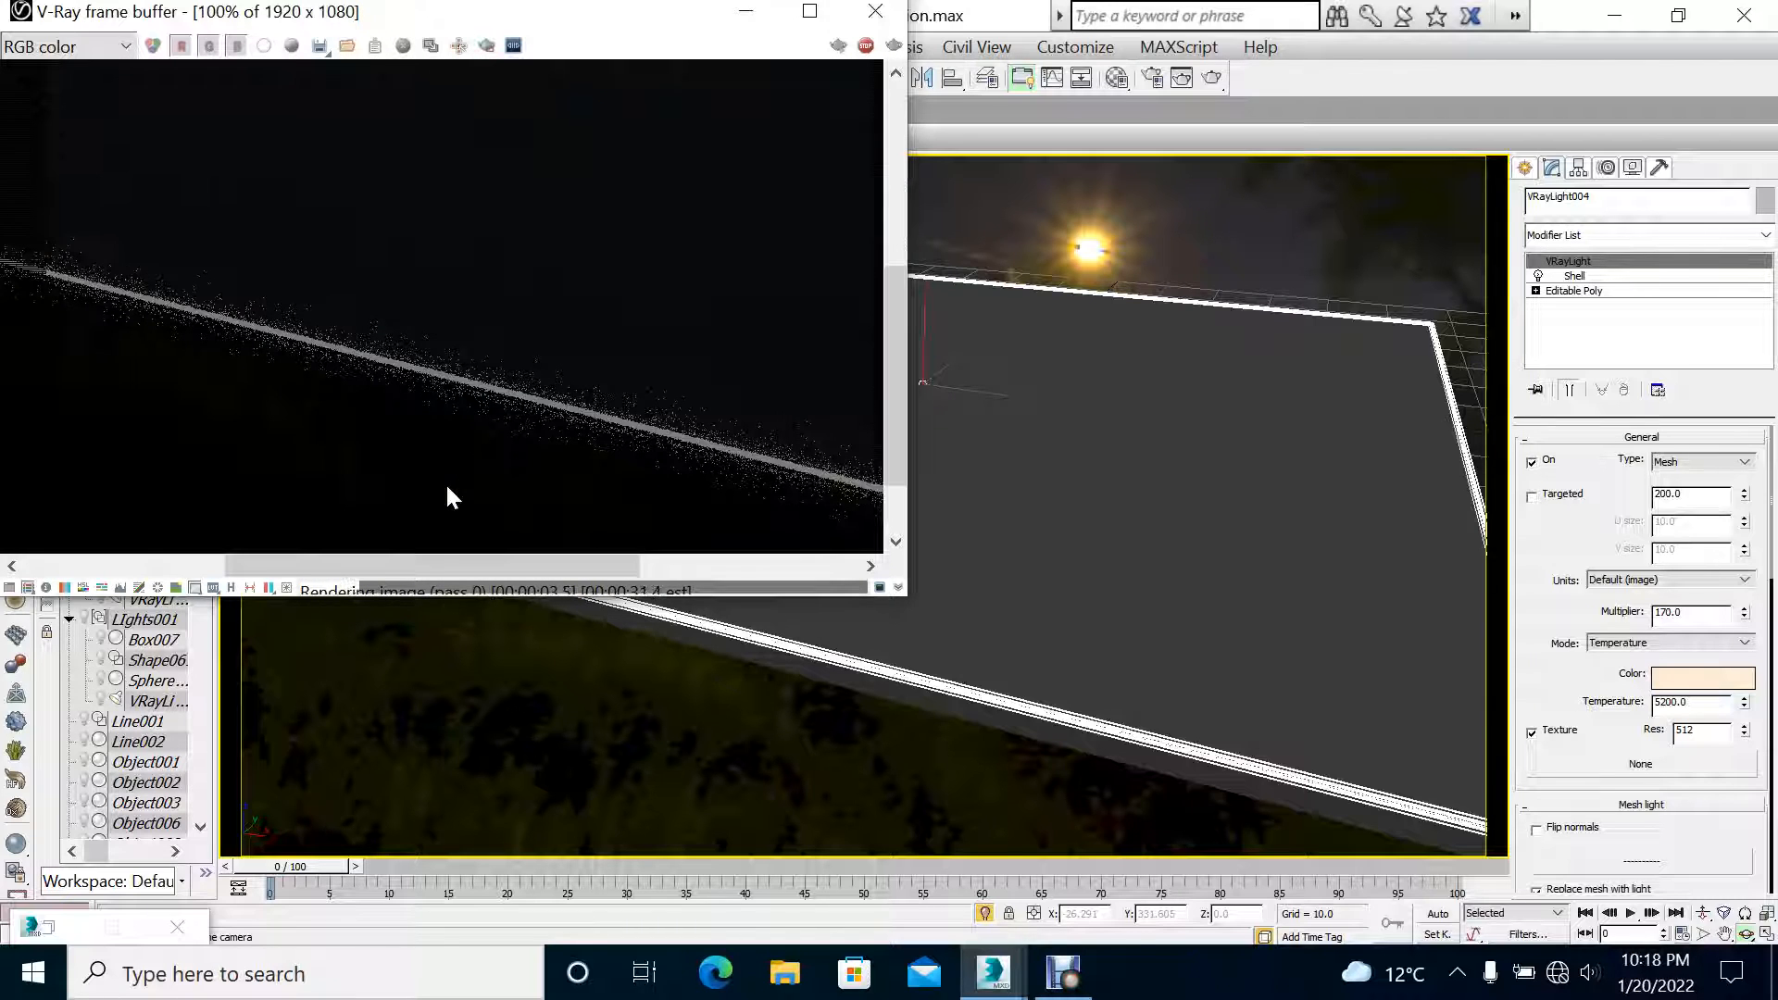
pyautogui.scroll(-1, 448, 496)
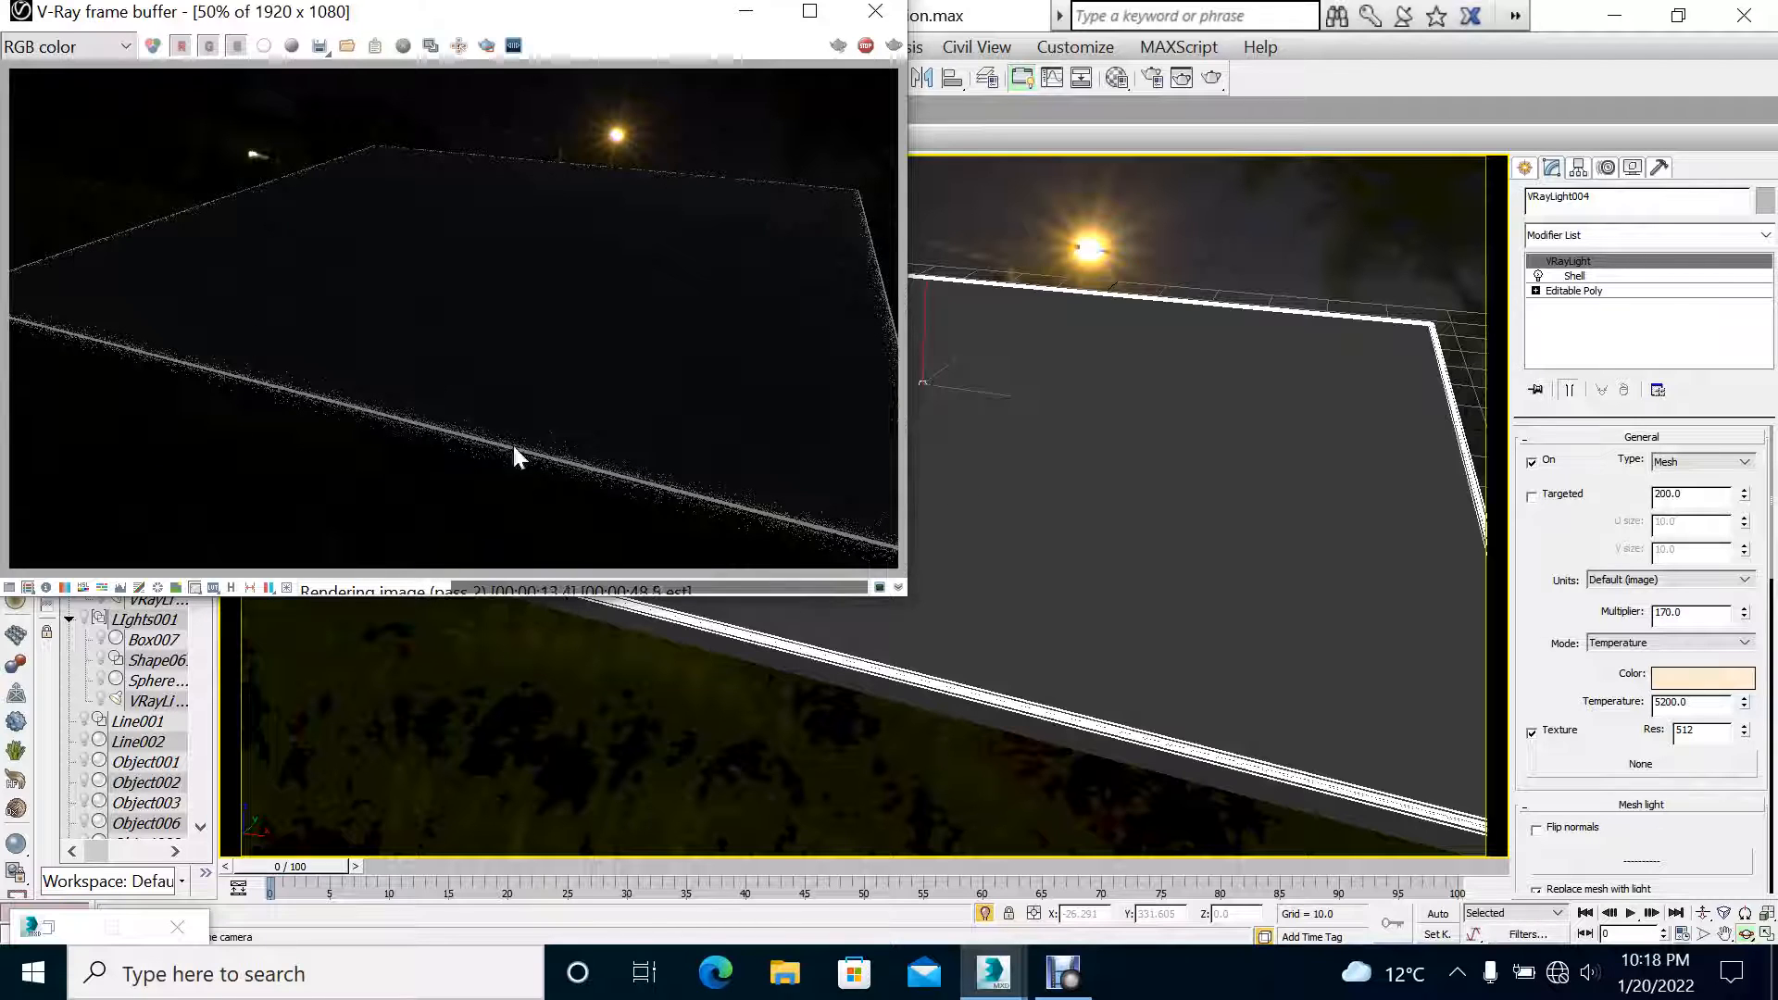
pyautogui.scroll(3, 437, 459)
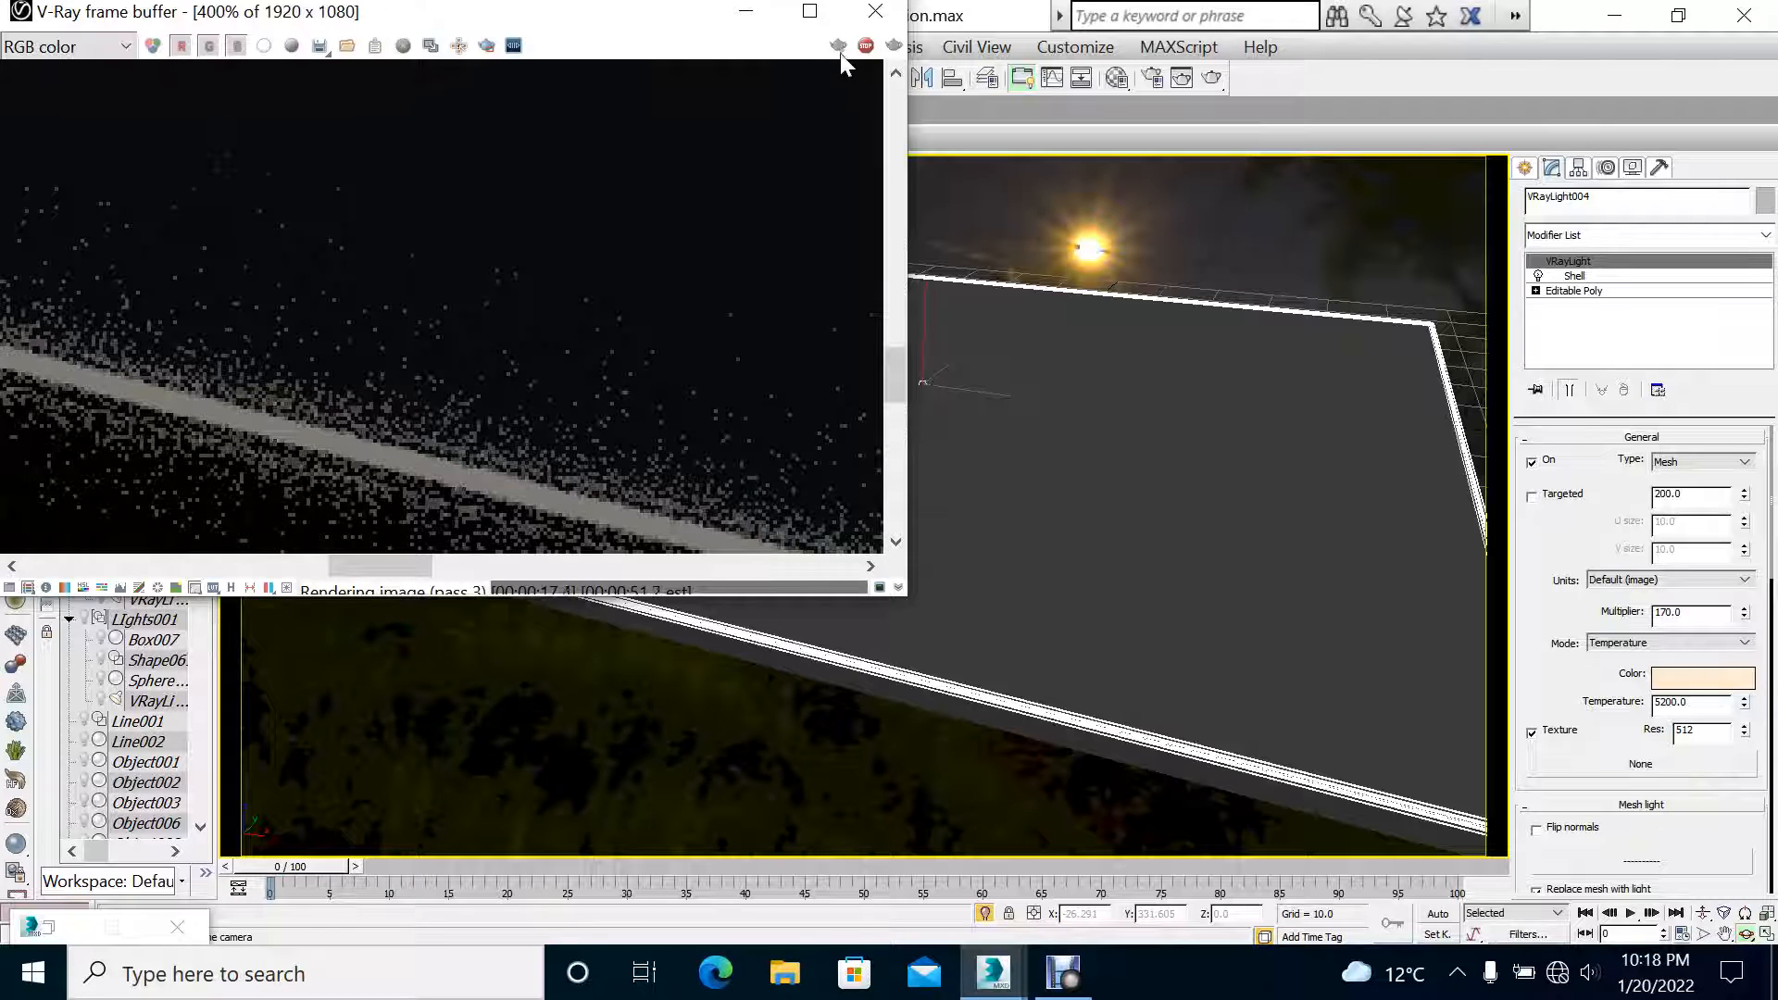
pyautogui.click(875, 11)
pyautogui.click(549, 116)
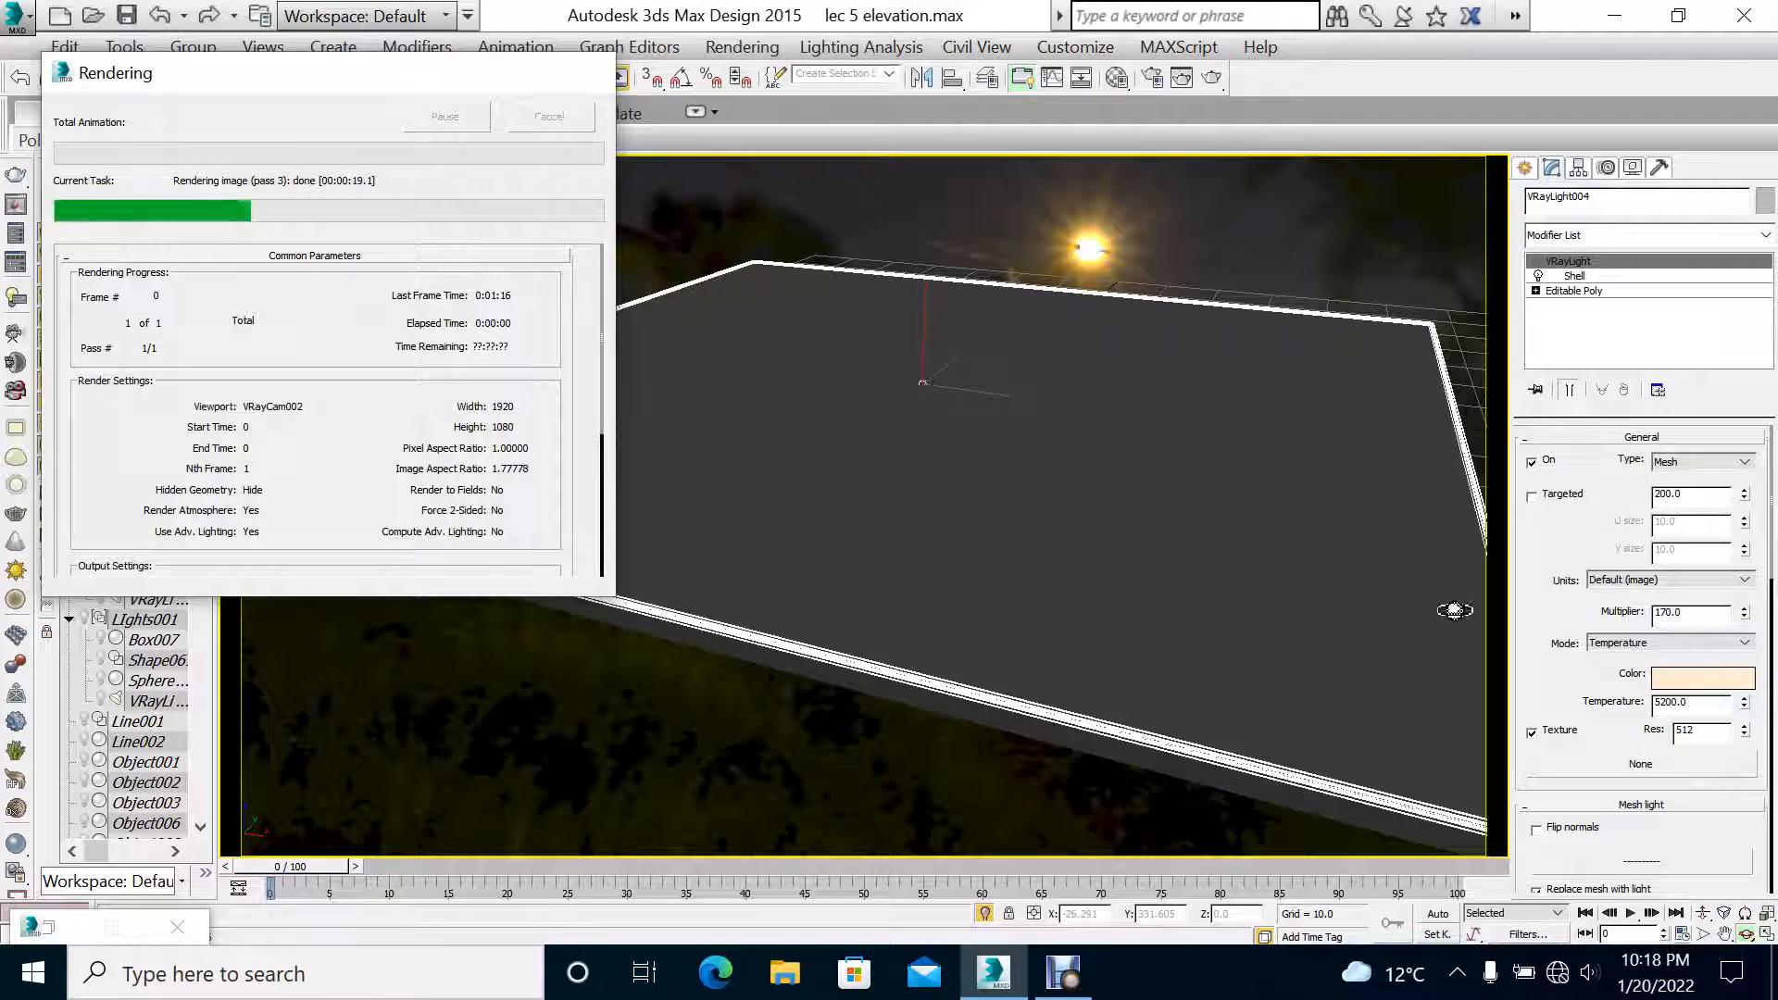
# Step: Set the canopy mesh light's multiplier to 250 and test-render the canopy to check the edge strip again
pyautogui.write('2')
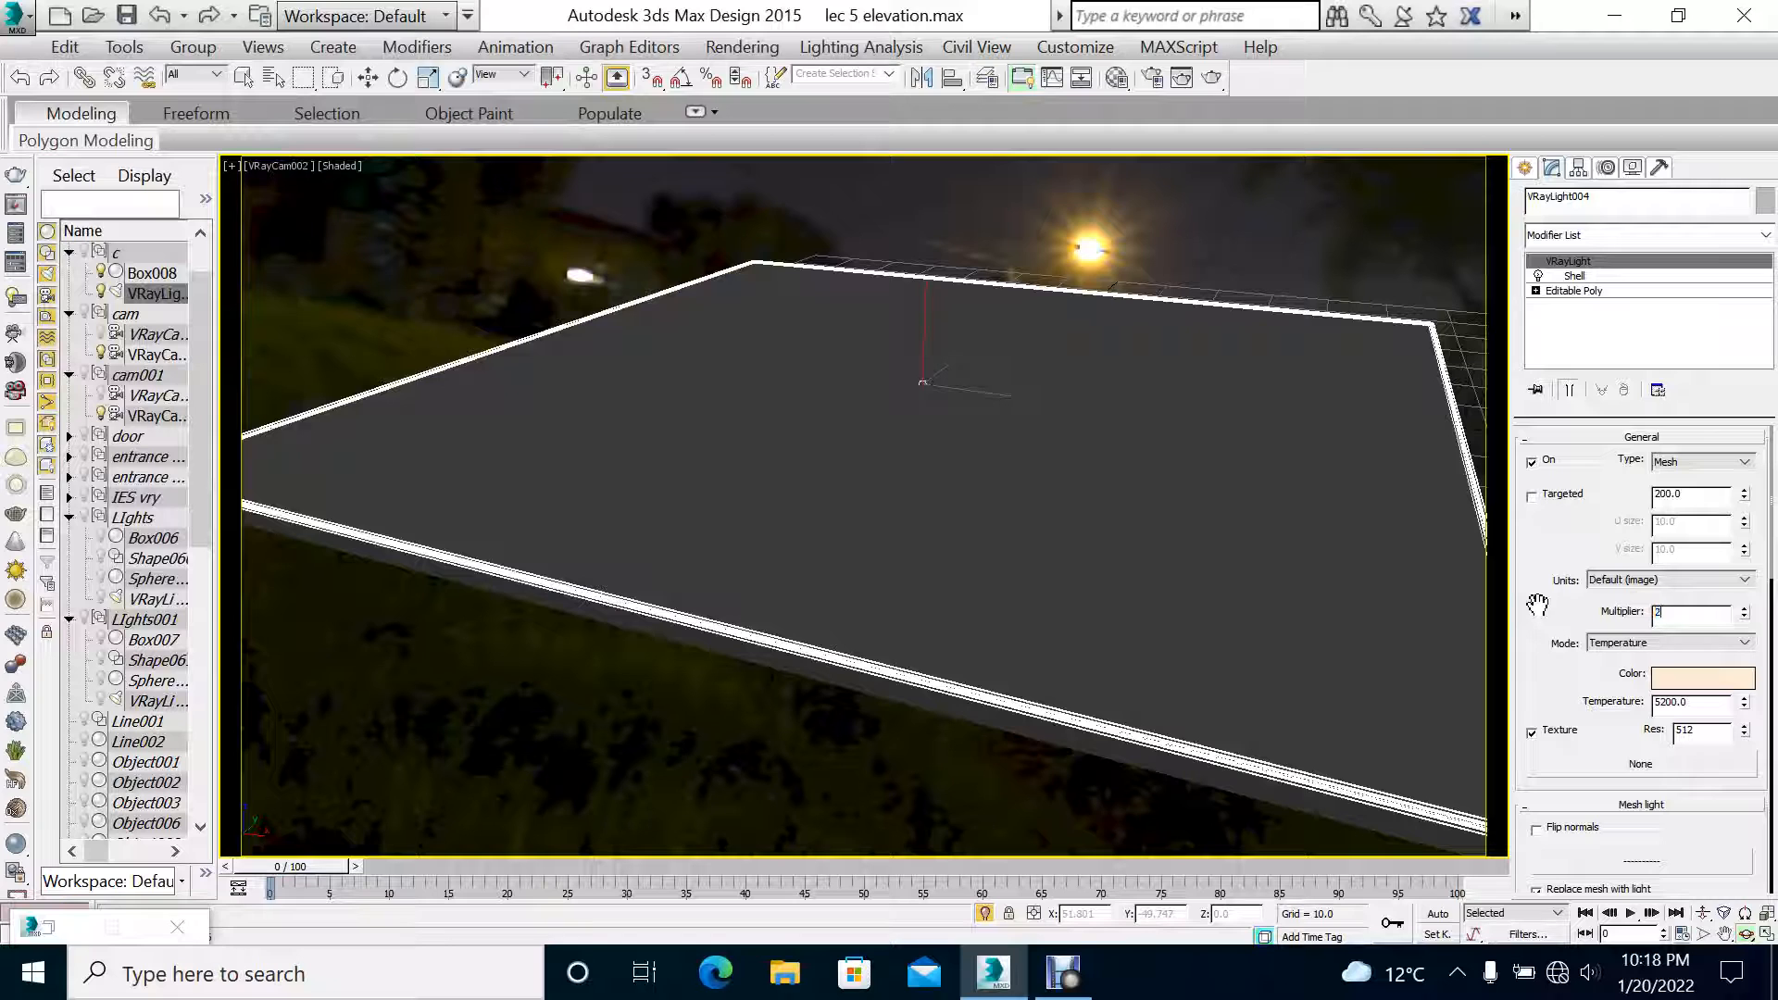
pyautogui.write('50')
pyautogui.press('Return')
pyautogui.click(1210, 78)
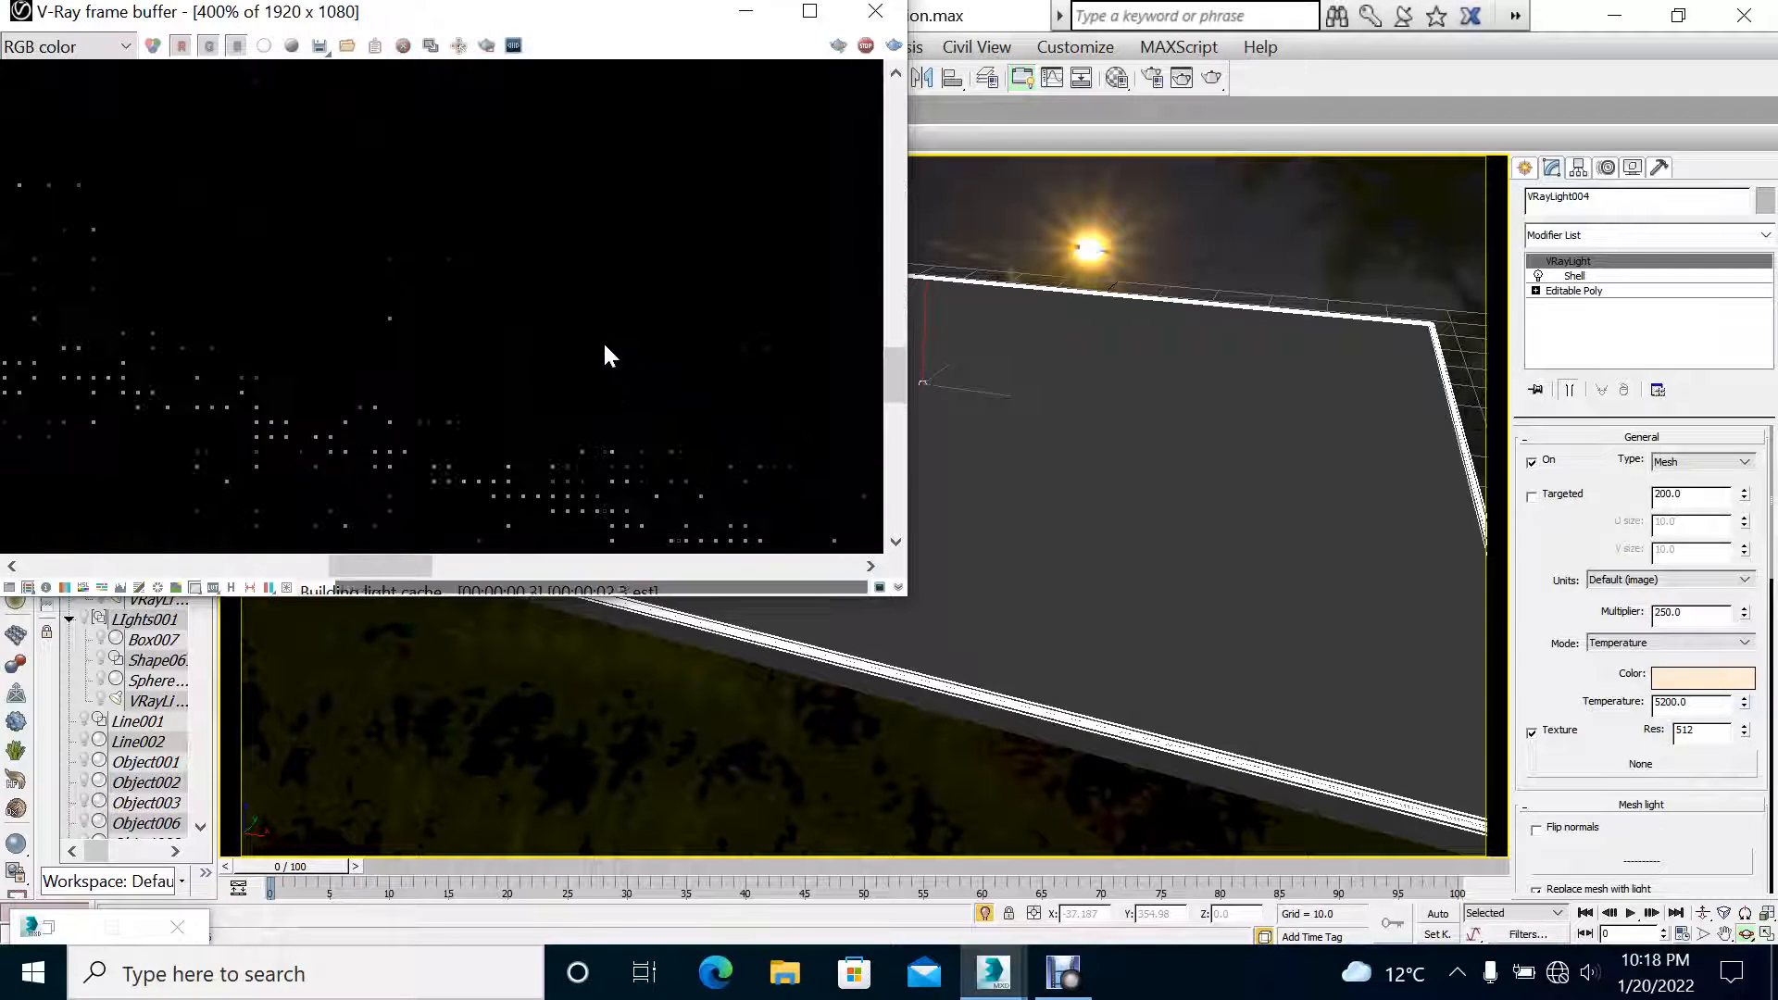
pyautogui.scroll(-4, 584, 361)
pyautogui.scroll(1, 583, 370)
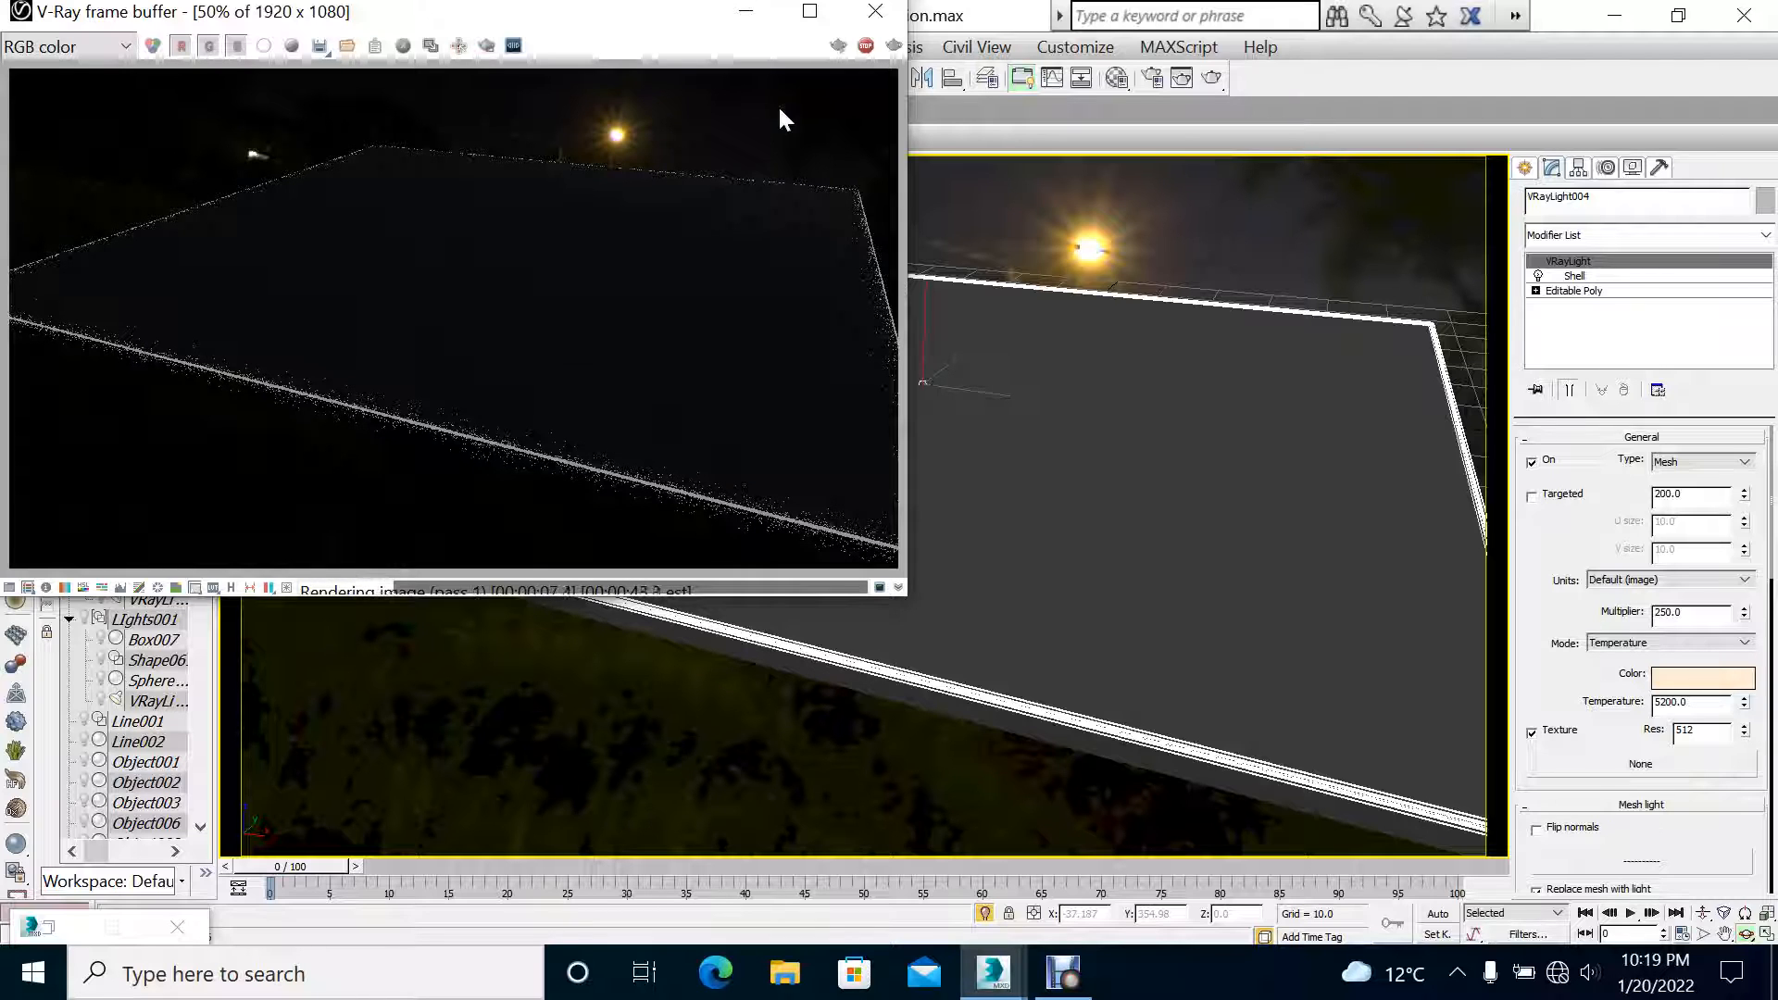
pyautogui.click(875, 11)
pyautogui.click(556, 111)
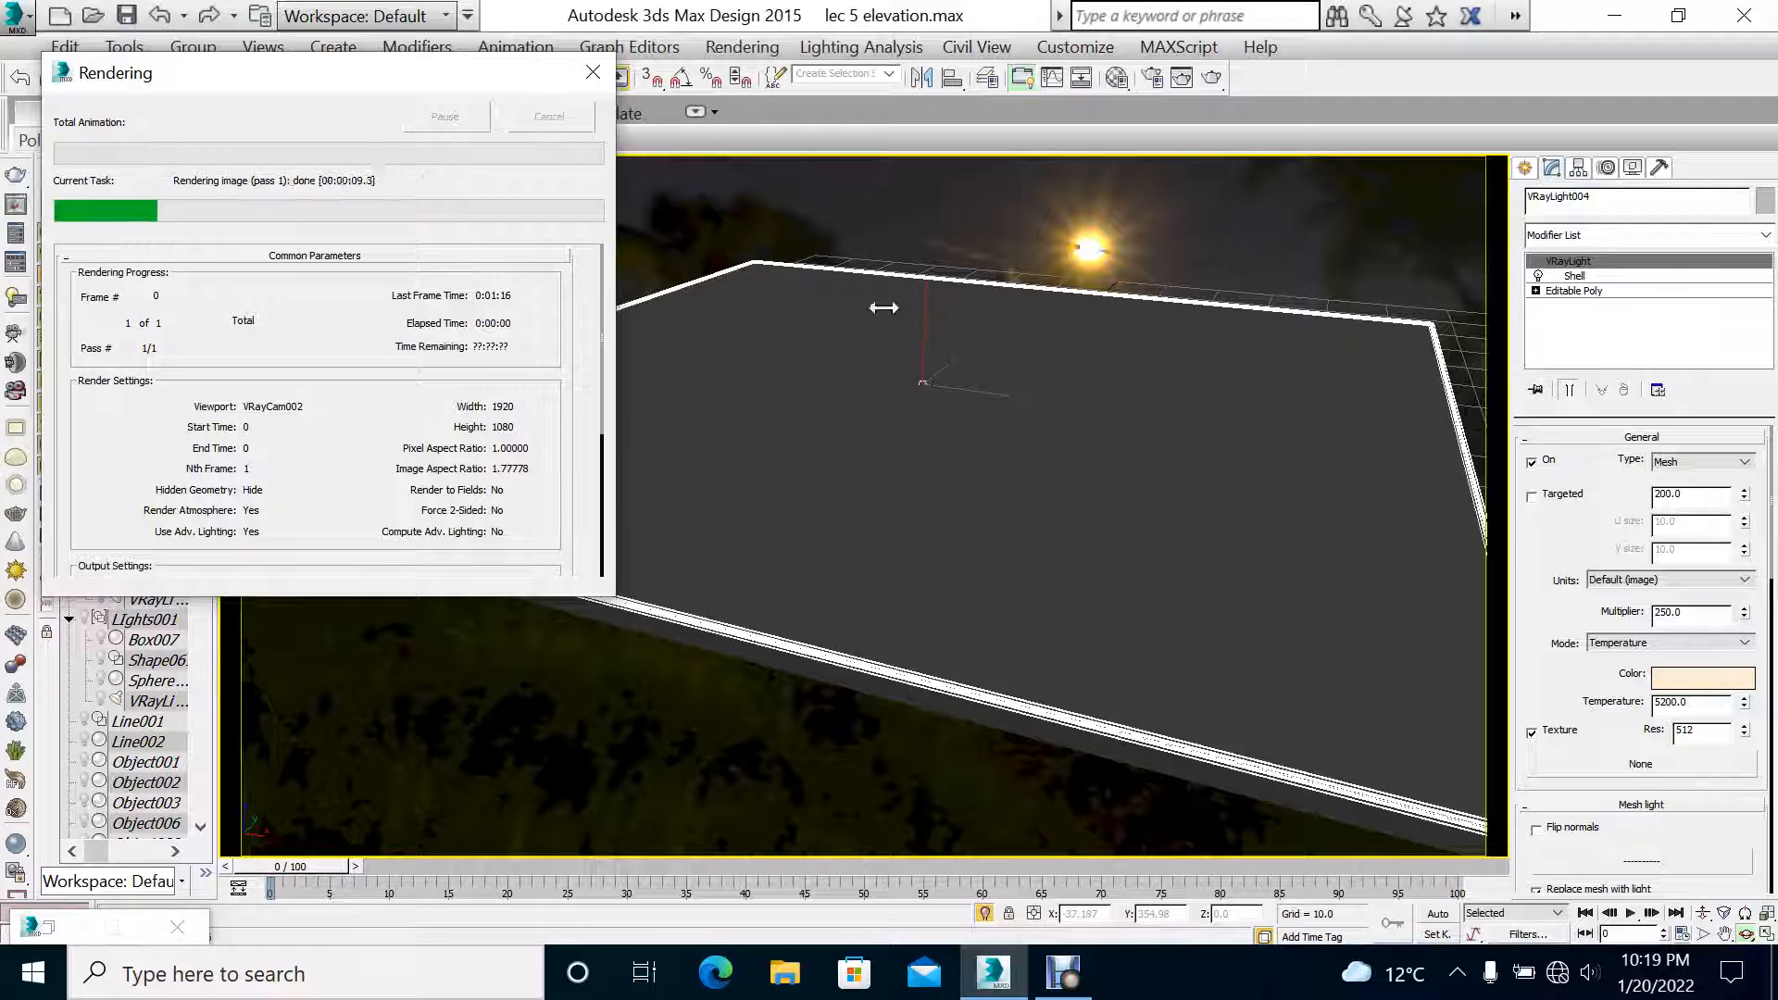
# Step: Delete the canopy's mesh light and the isolated Box008 slab, returning to the full house scene
pyautogui.press('Delete')
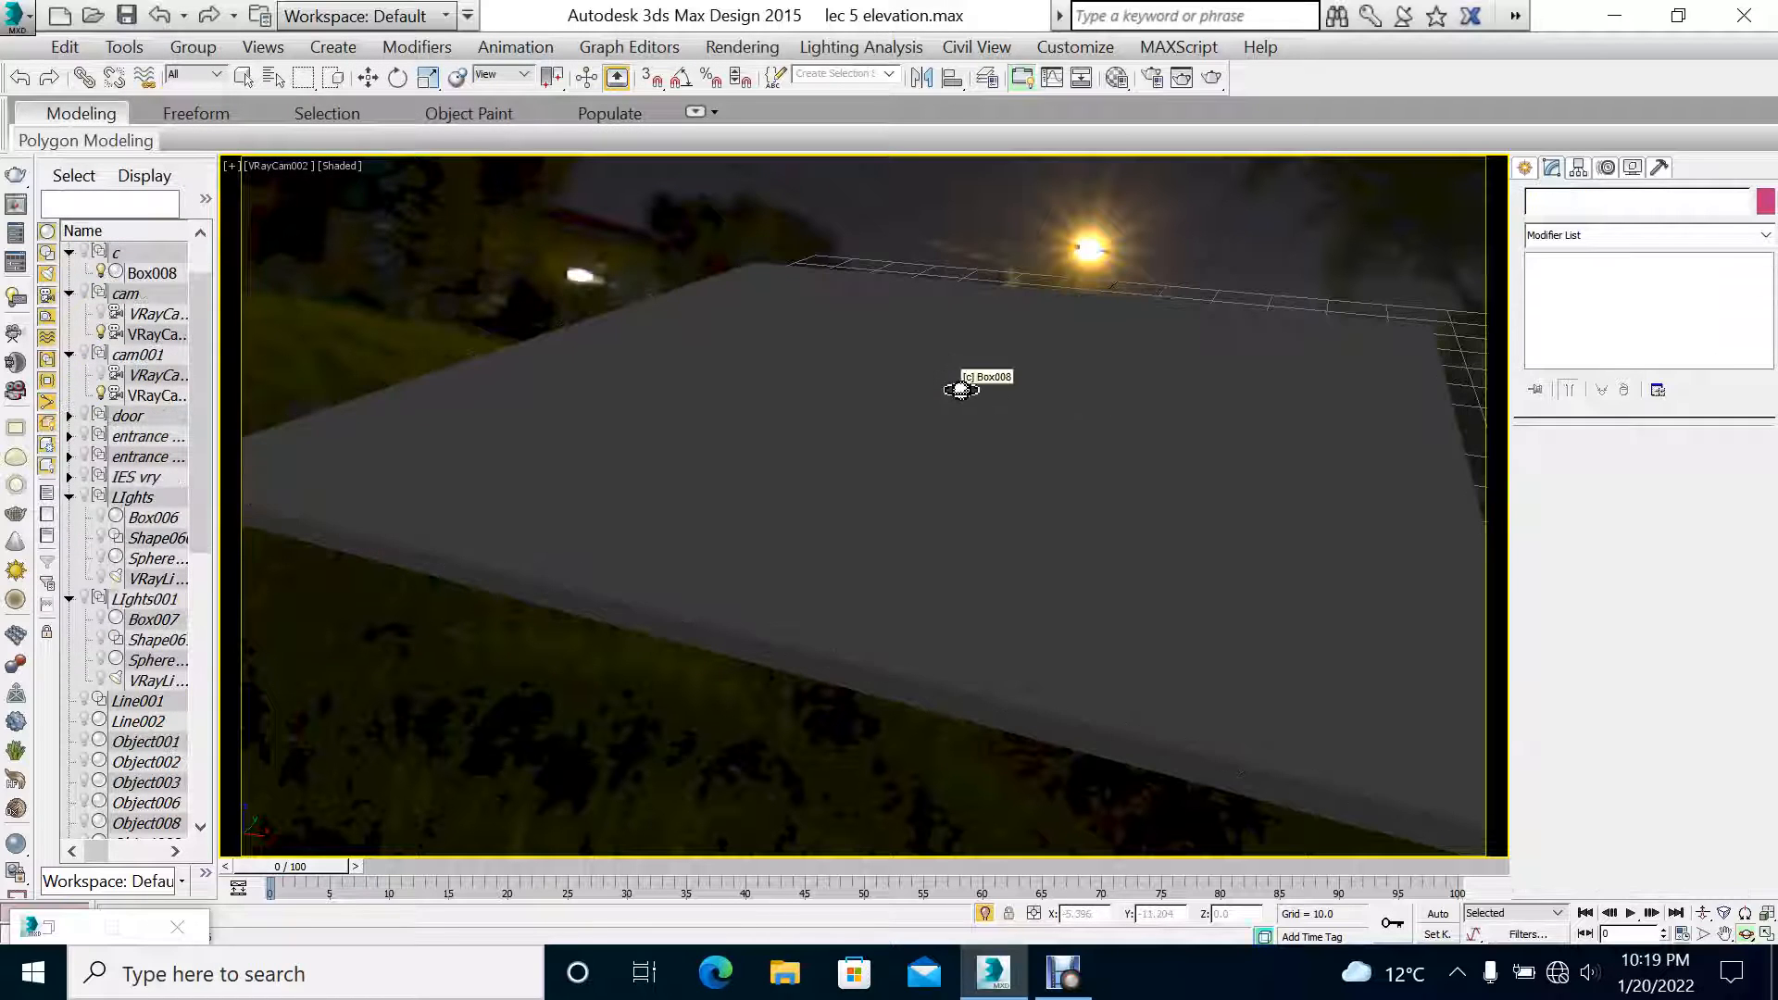
pyautogui.click(962, 389)
pyautogui.press('w')
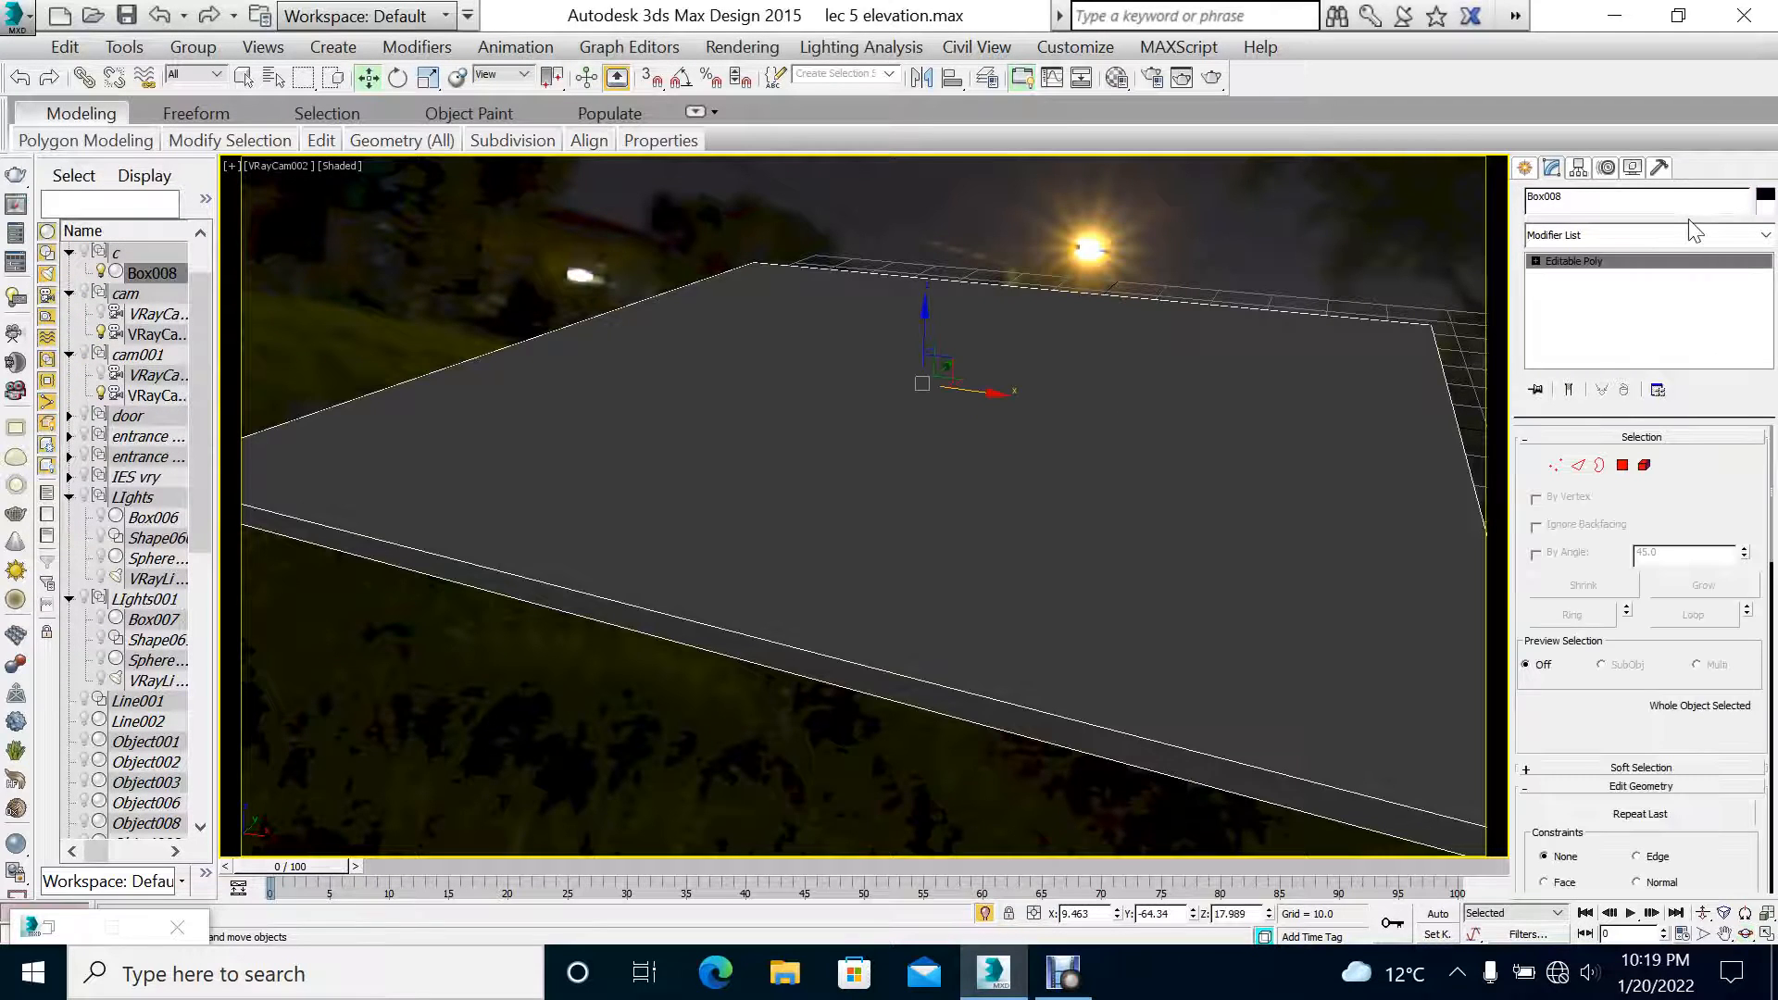
pyautogui.press('Delete')
pyautogui.click(1524, 167)
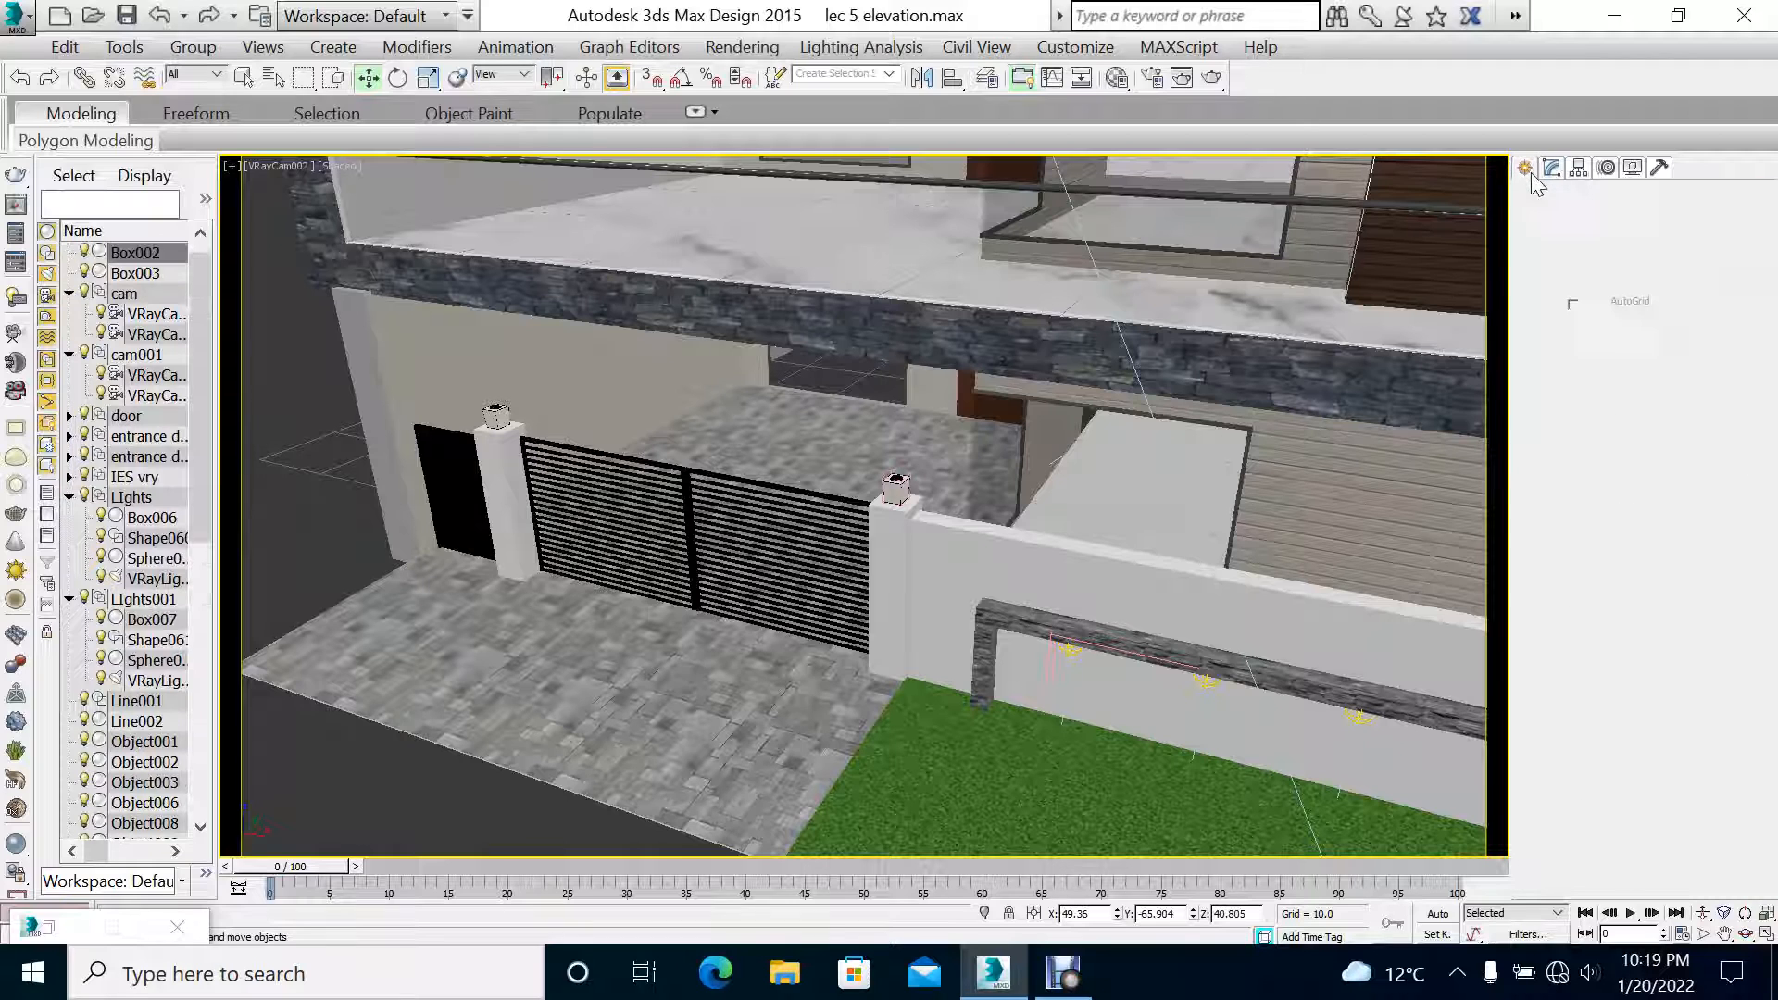
pyautogui.hotkey('ctrl', 'z')
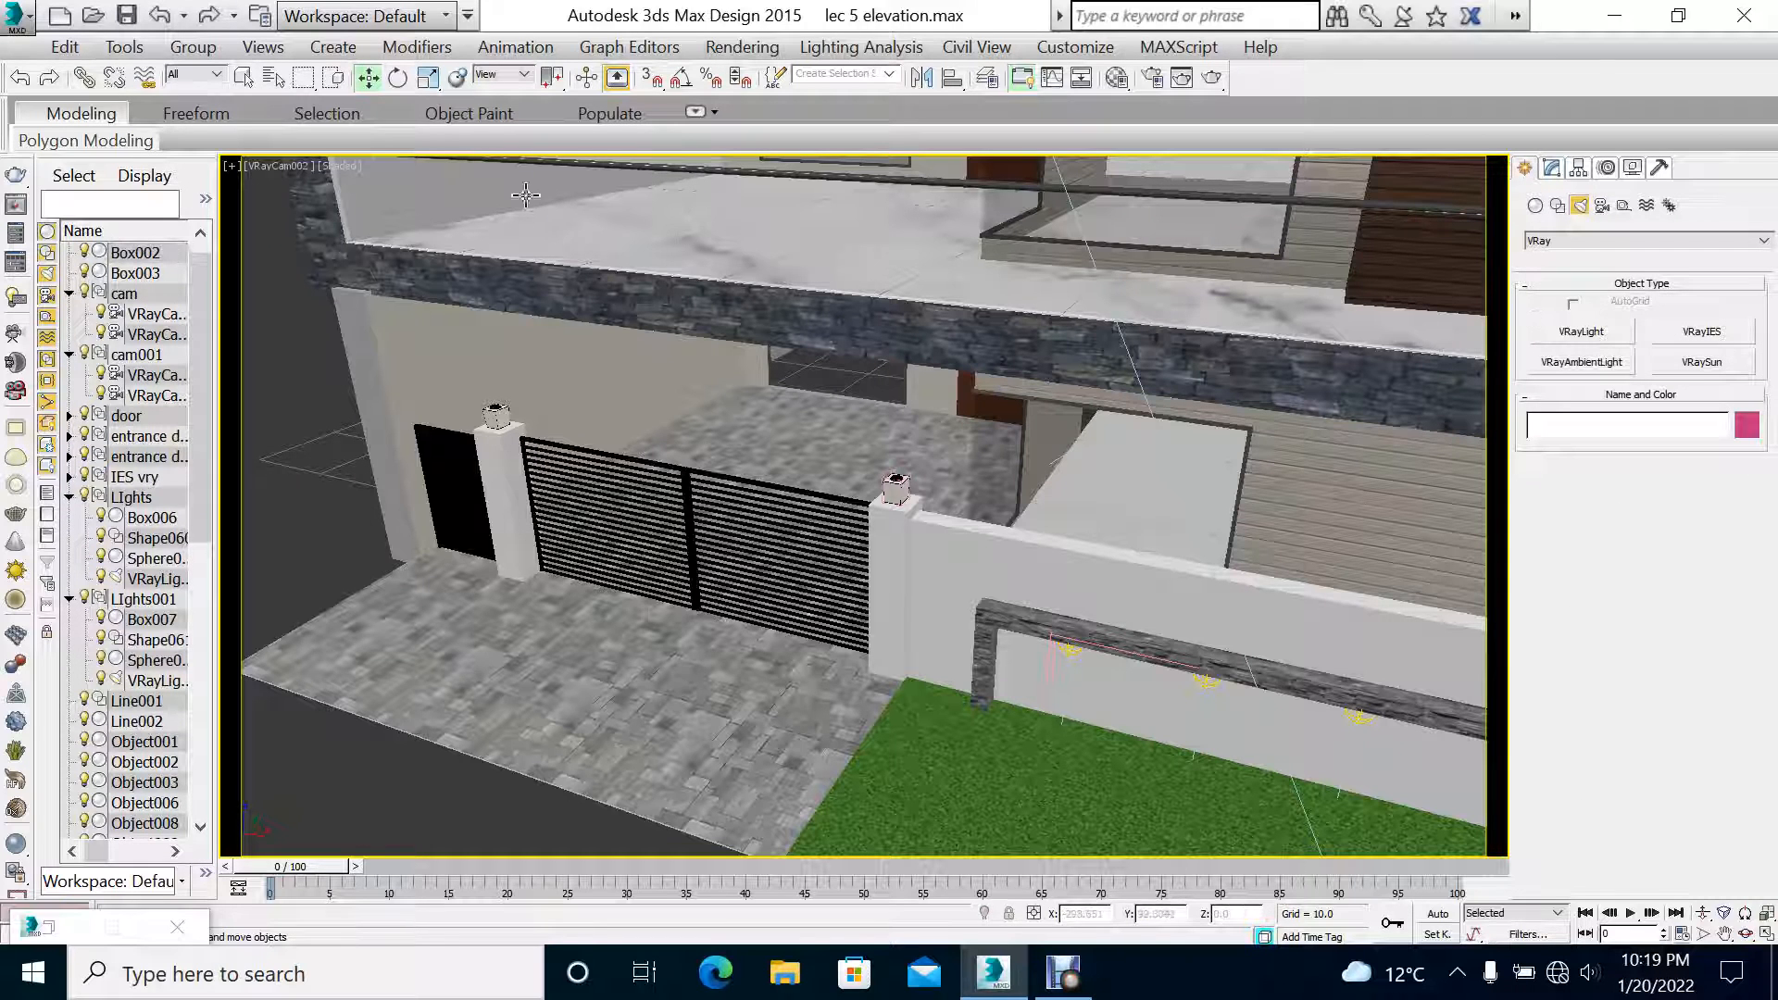
# Step: Reframe the VRayCam002 camera from a lower angle, closer to the house's gate and porch
pyautogui.click(284, 170)
pyautogui.click(283, 169)
pyautogui.click(1745, 933)
pyautogui.moveTo(846, 548); pyautogui.dragTo(861, 685)
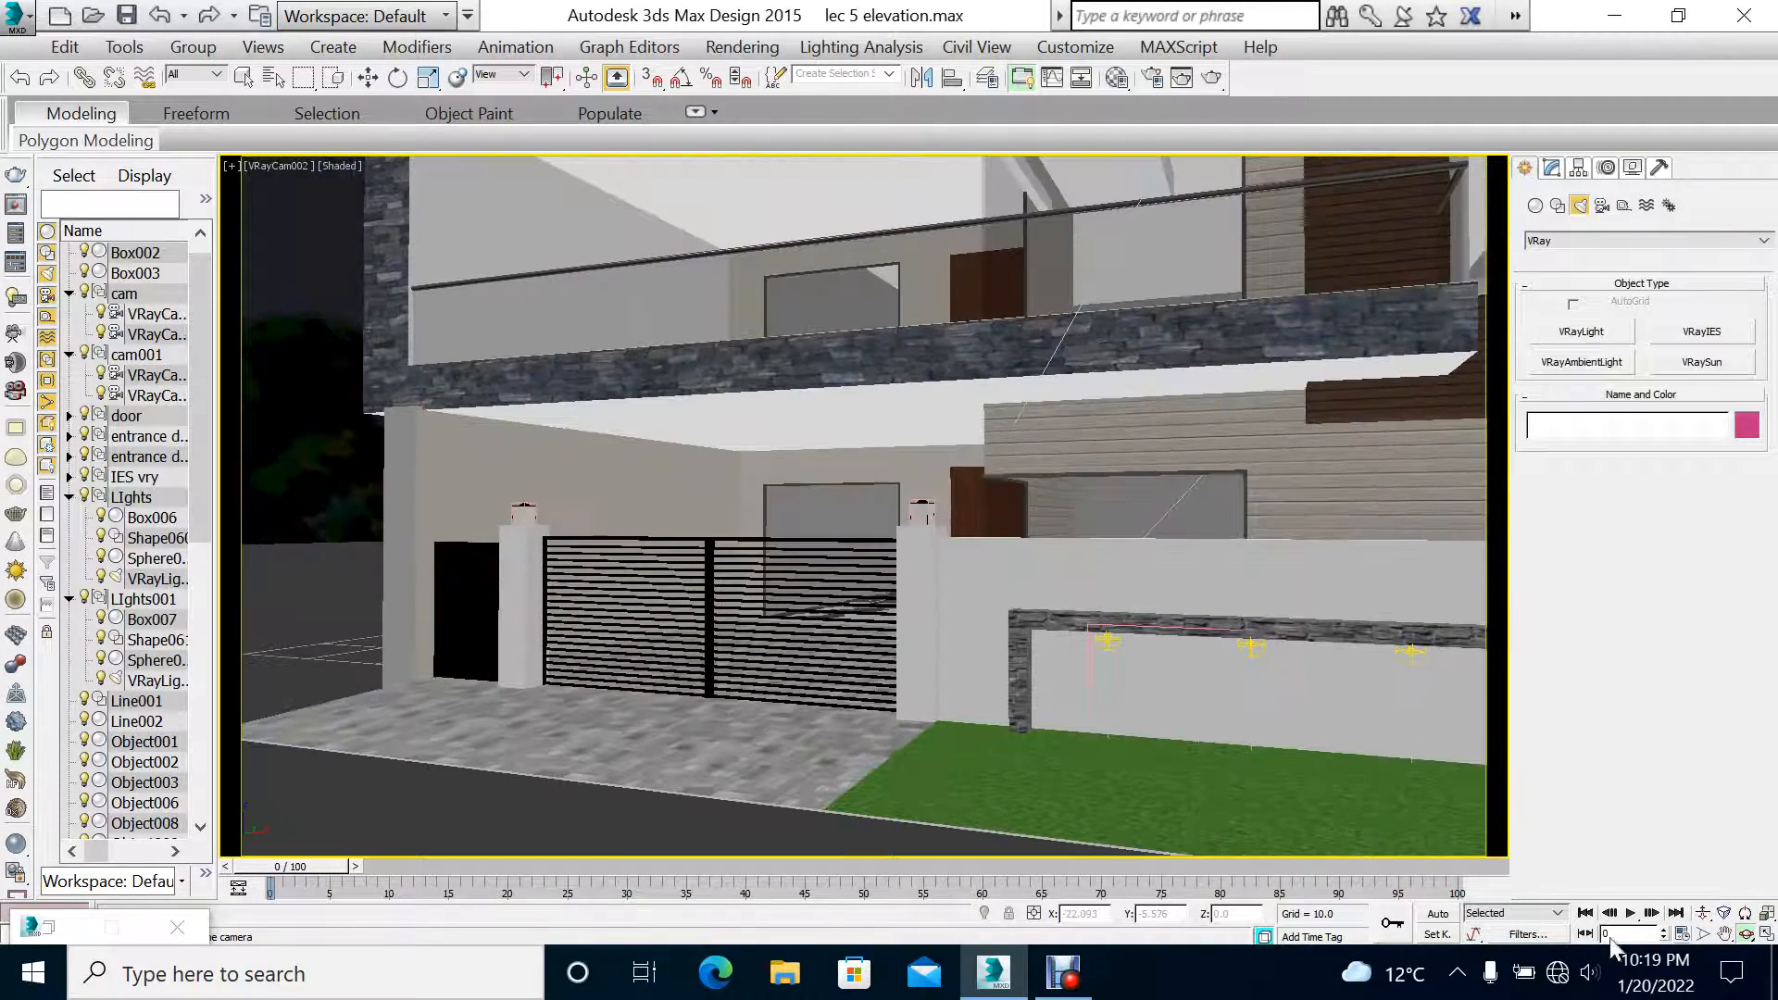
pyautogui.click(1700, 914)
pyautogui.moveTo(751, 560); pyautogui.dragTo(907, 523)
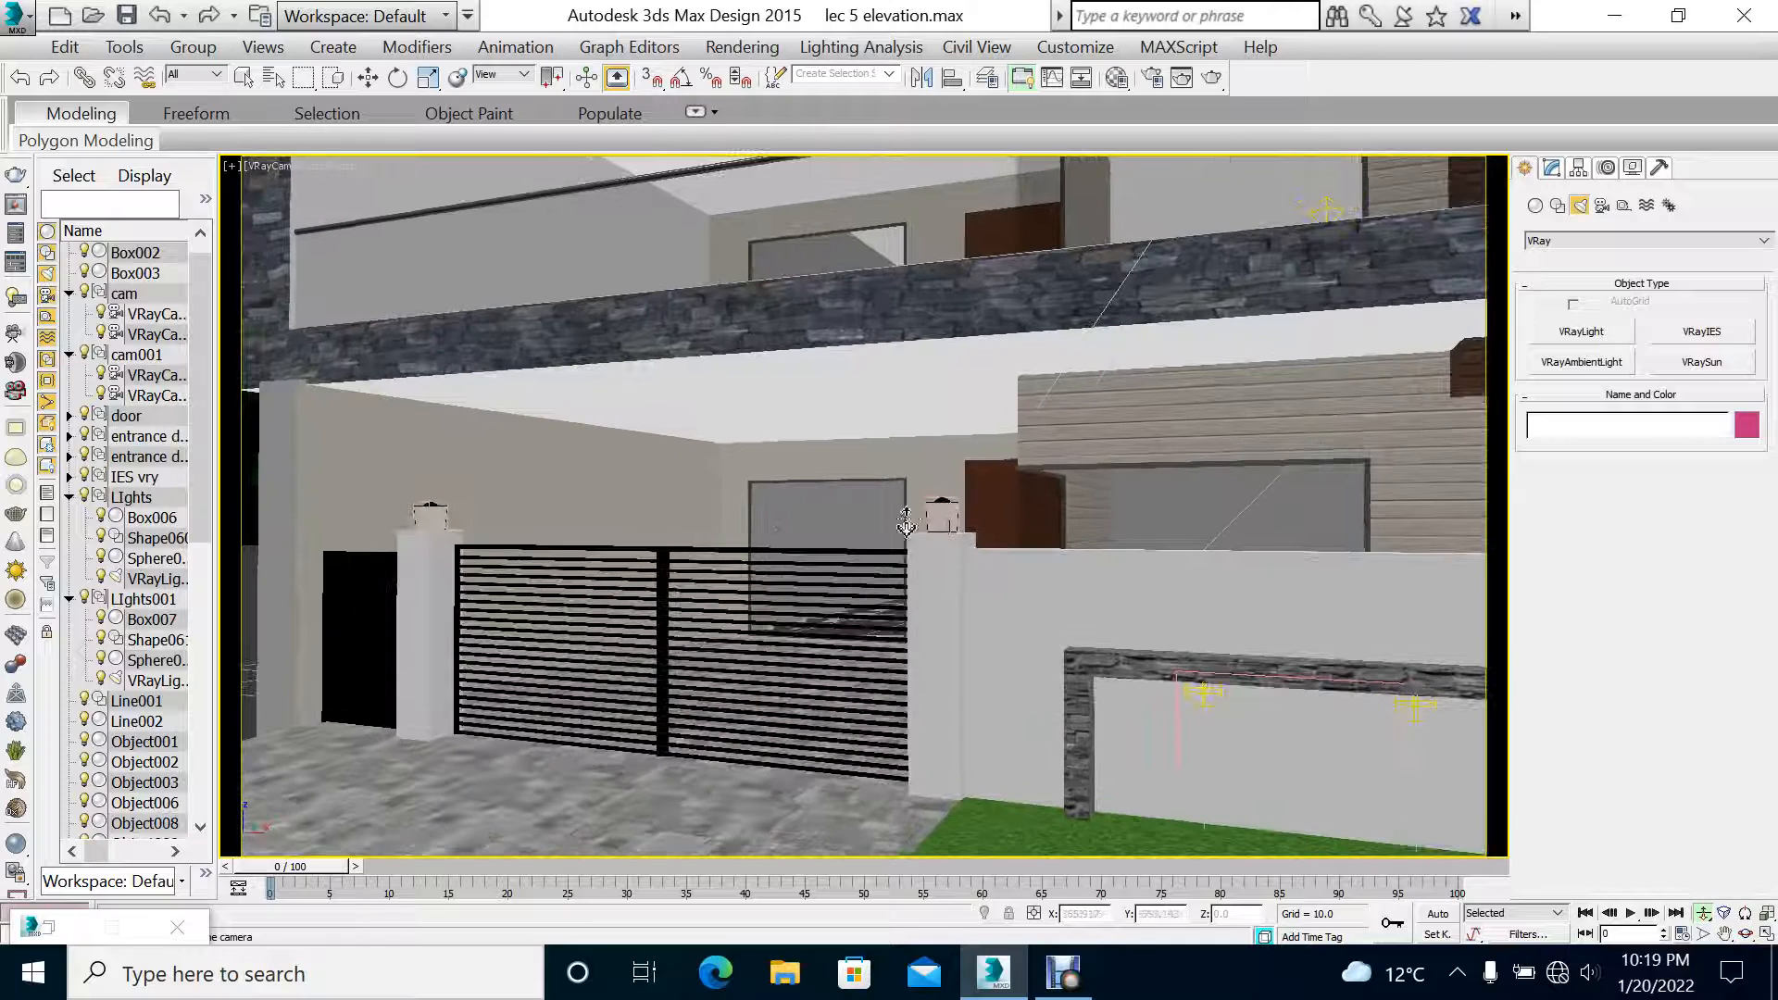
# Step: Switch the viewport to the VRayCam001 camera view
pyautogui.click(273, 165)
pyautogui.moveTo(349, 186)
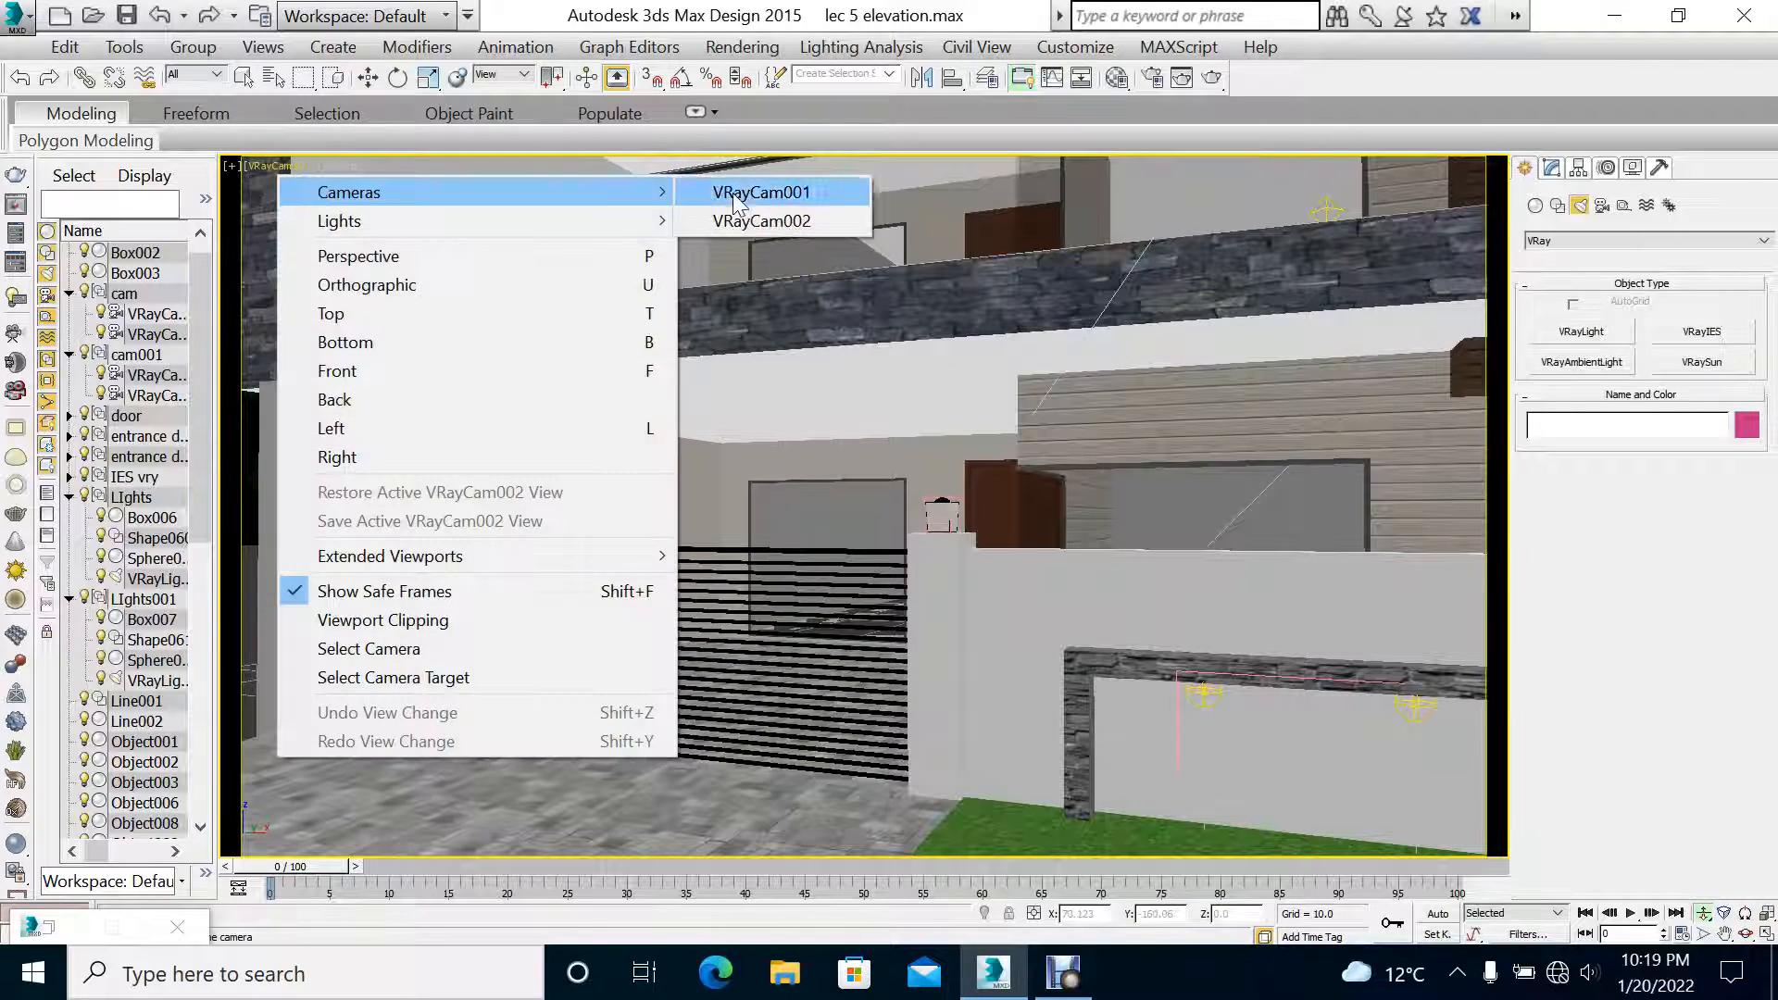
pyautogui.click(732, 193)
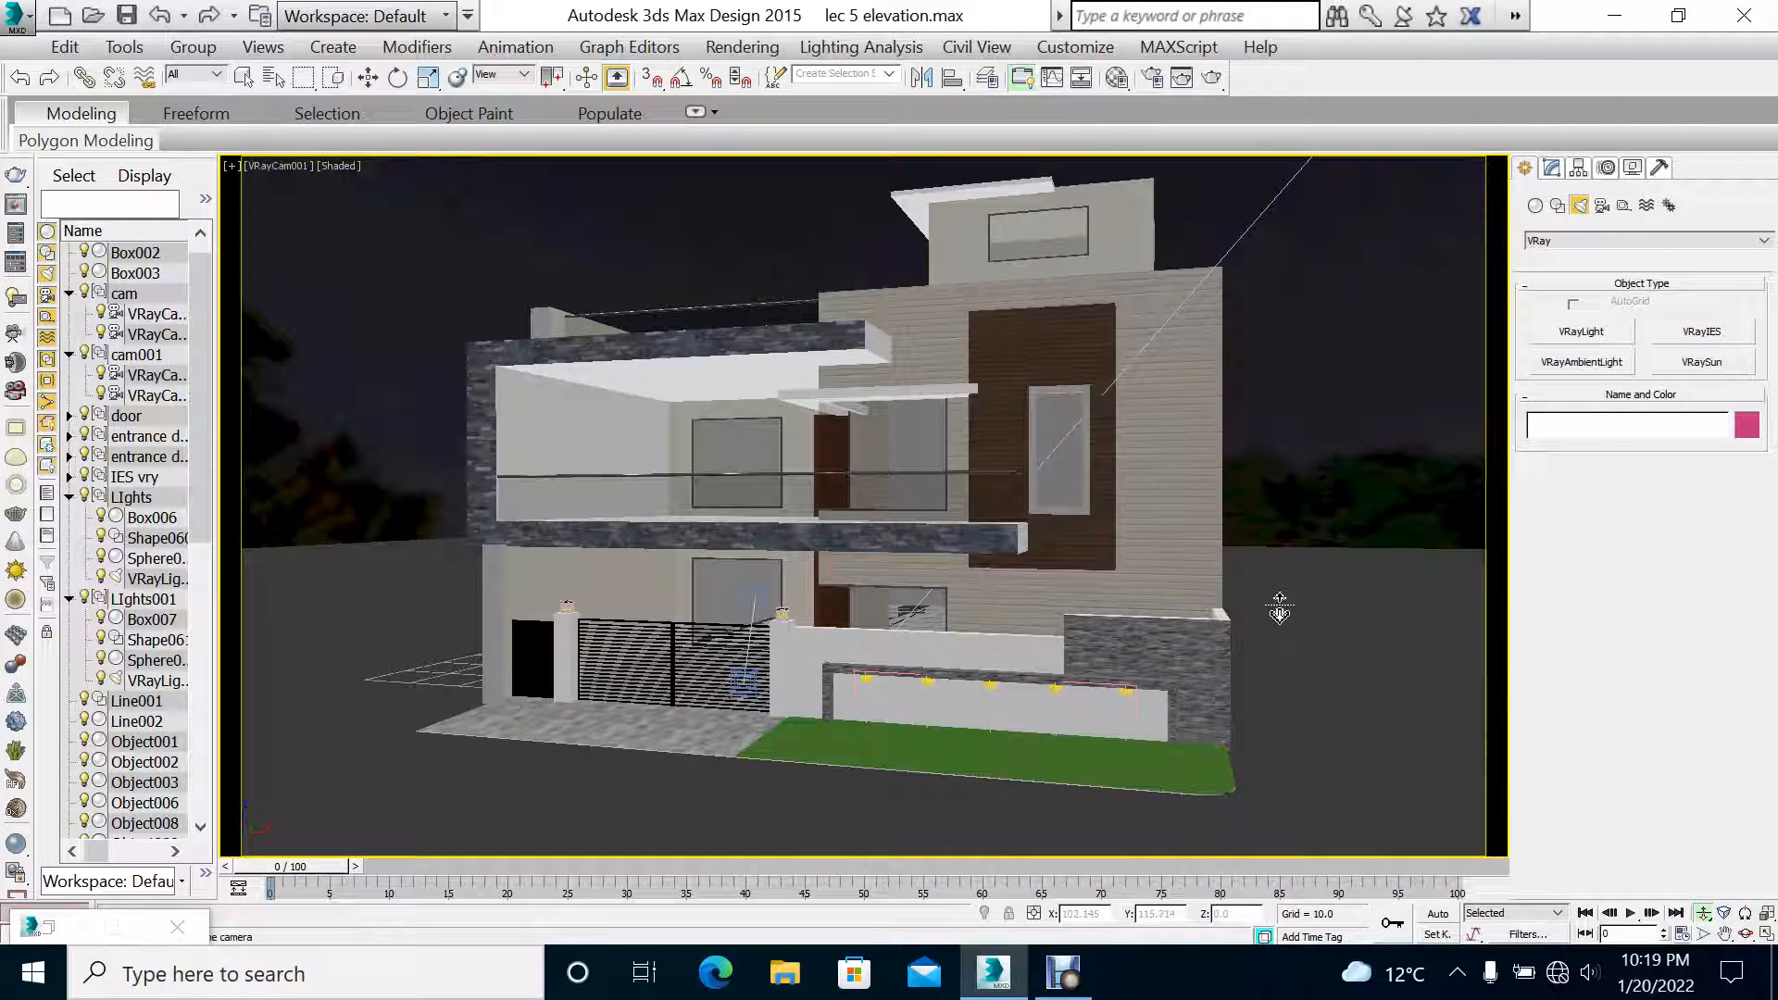
# Step: Raise the HDRI environment map's overall multiplier to brighten the night background, and minimise the Material Editor
pyautogui.press('m')
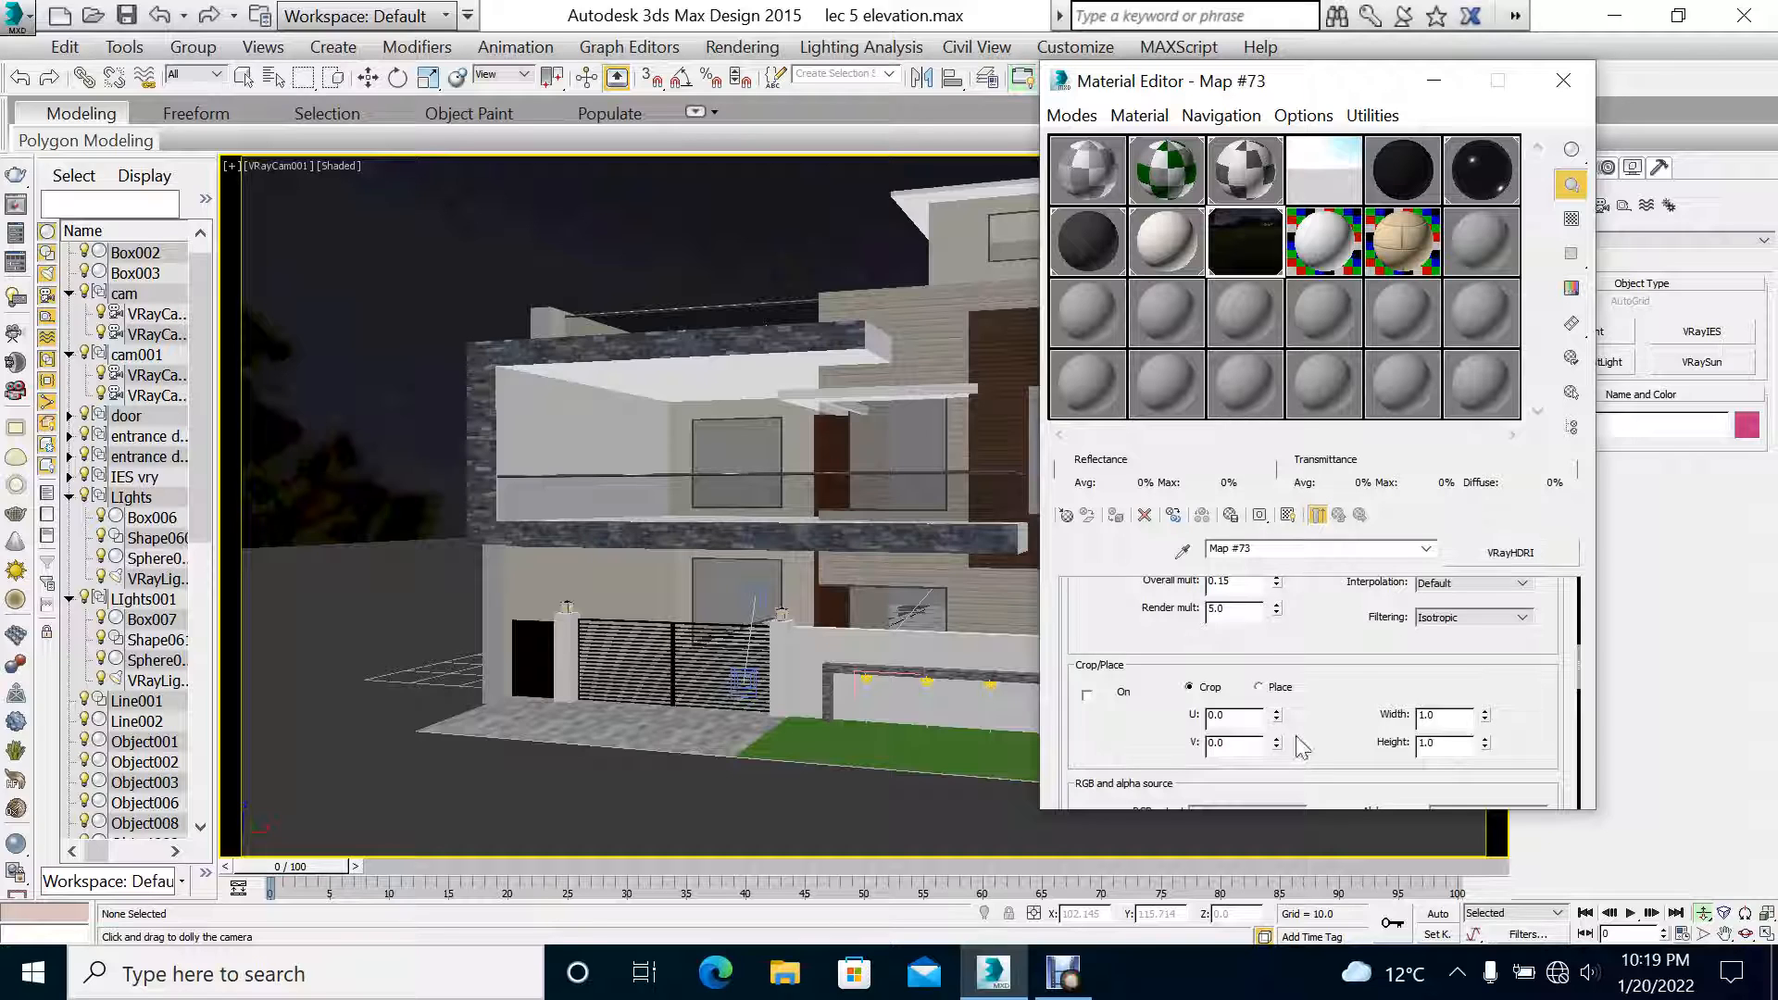
pyautogui.moveTo(1317, 721); pyautogui.dragTo(1331, 765)
pyautogui.doubleClick(1220, 626)
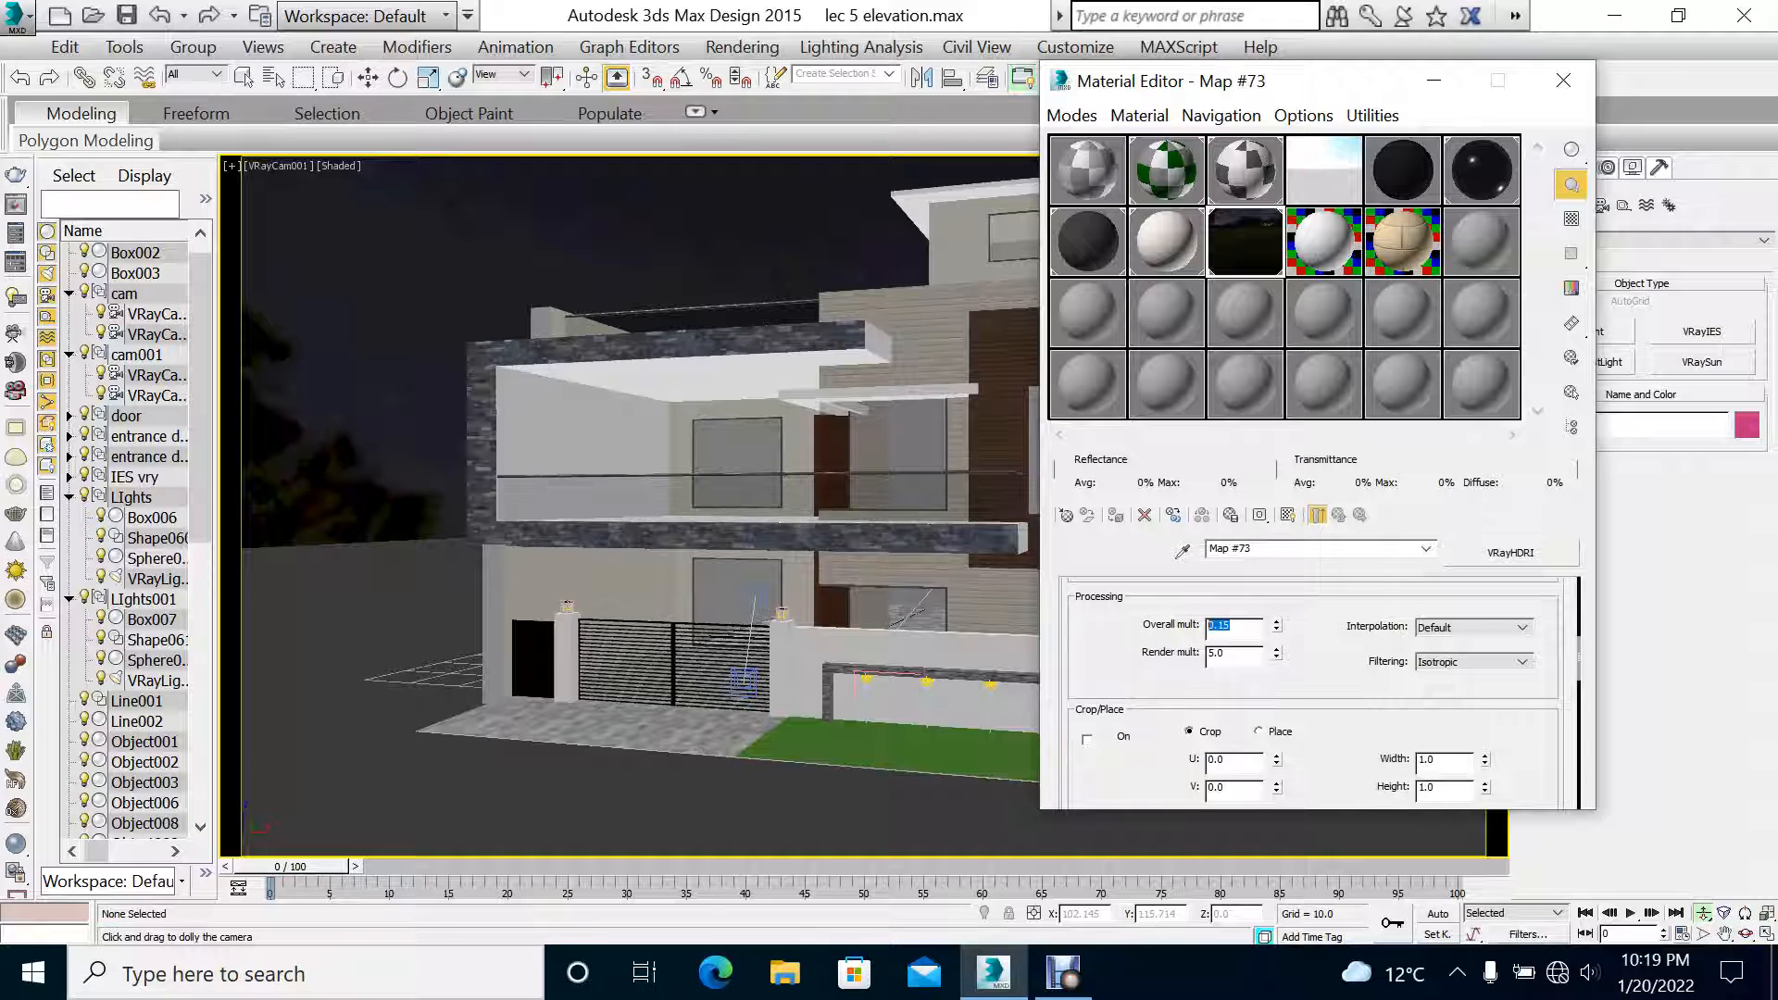
pyautogui.click(1433, 80)
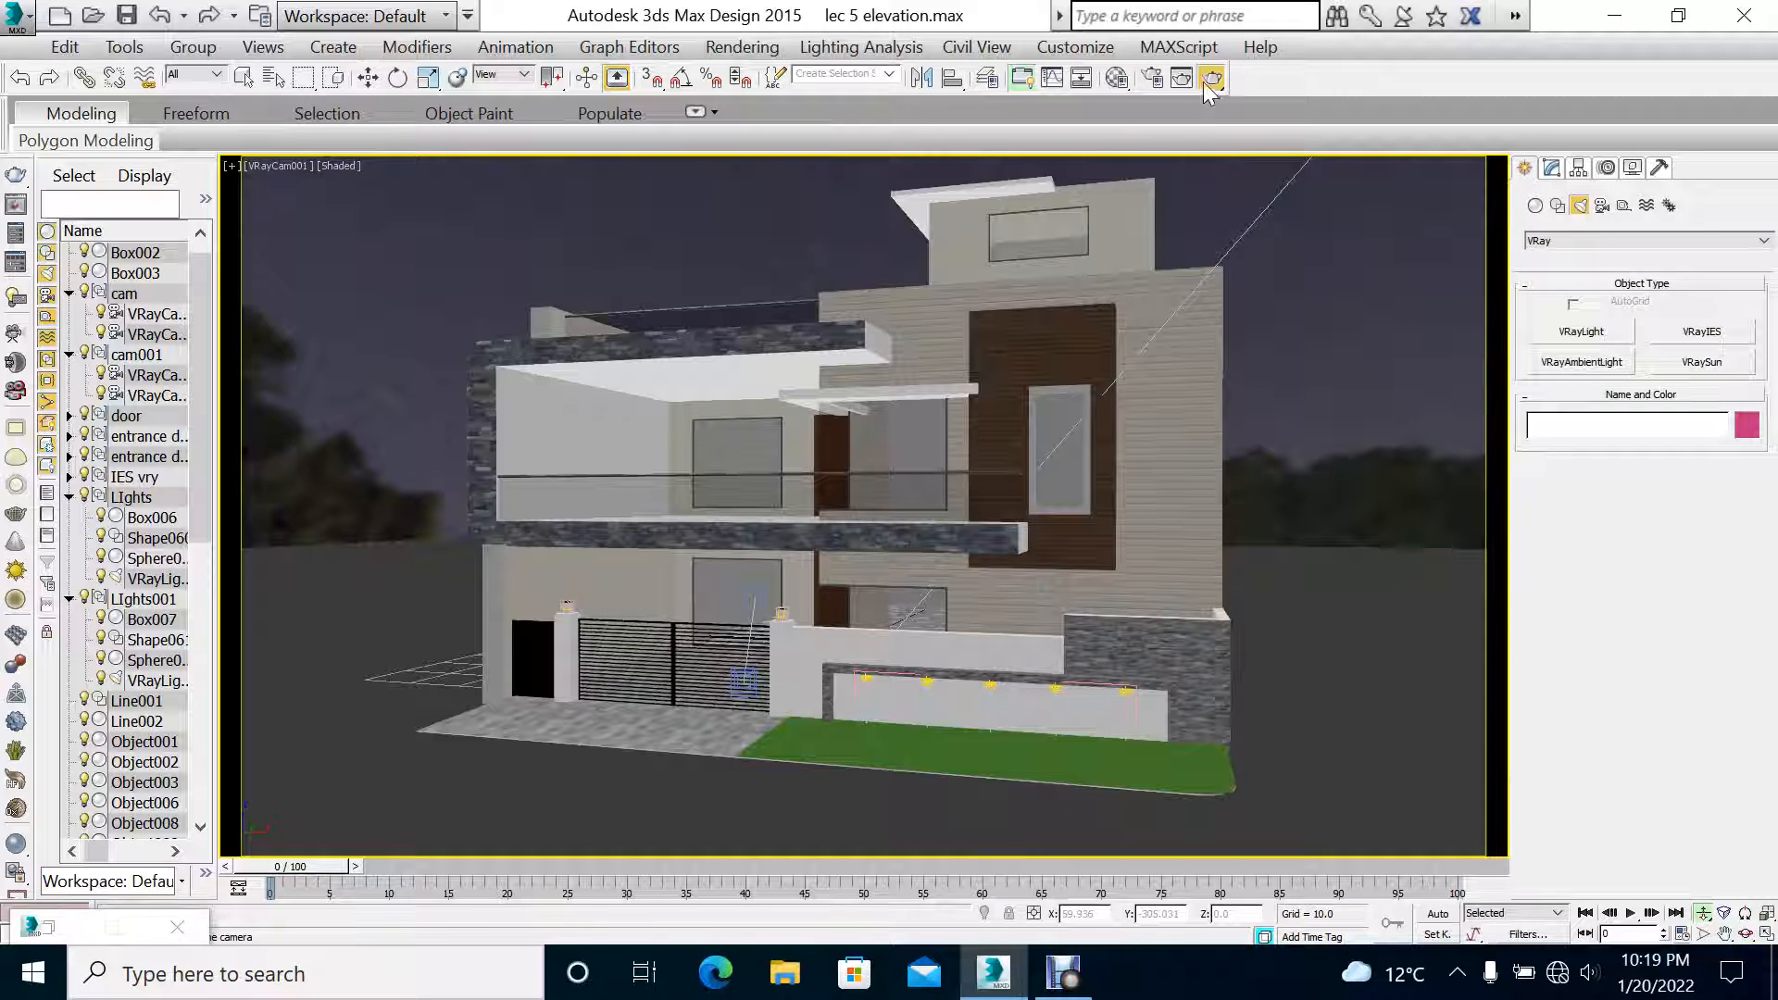
# Step: Test-render the house from VRayCam001, stop the render, and readjust the HDRI map's overall multiplier
pyautogui.click(1205, 80)
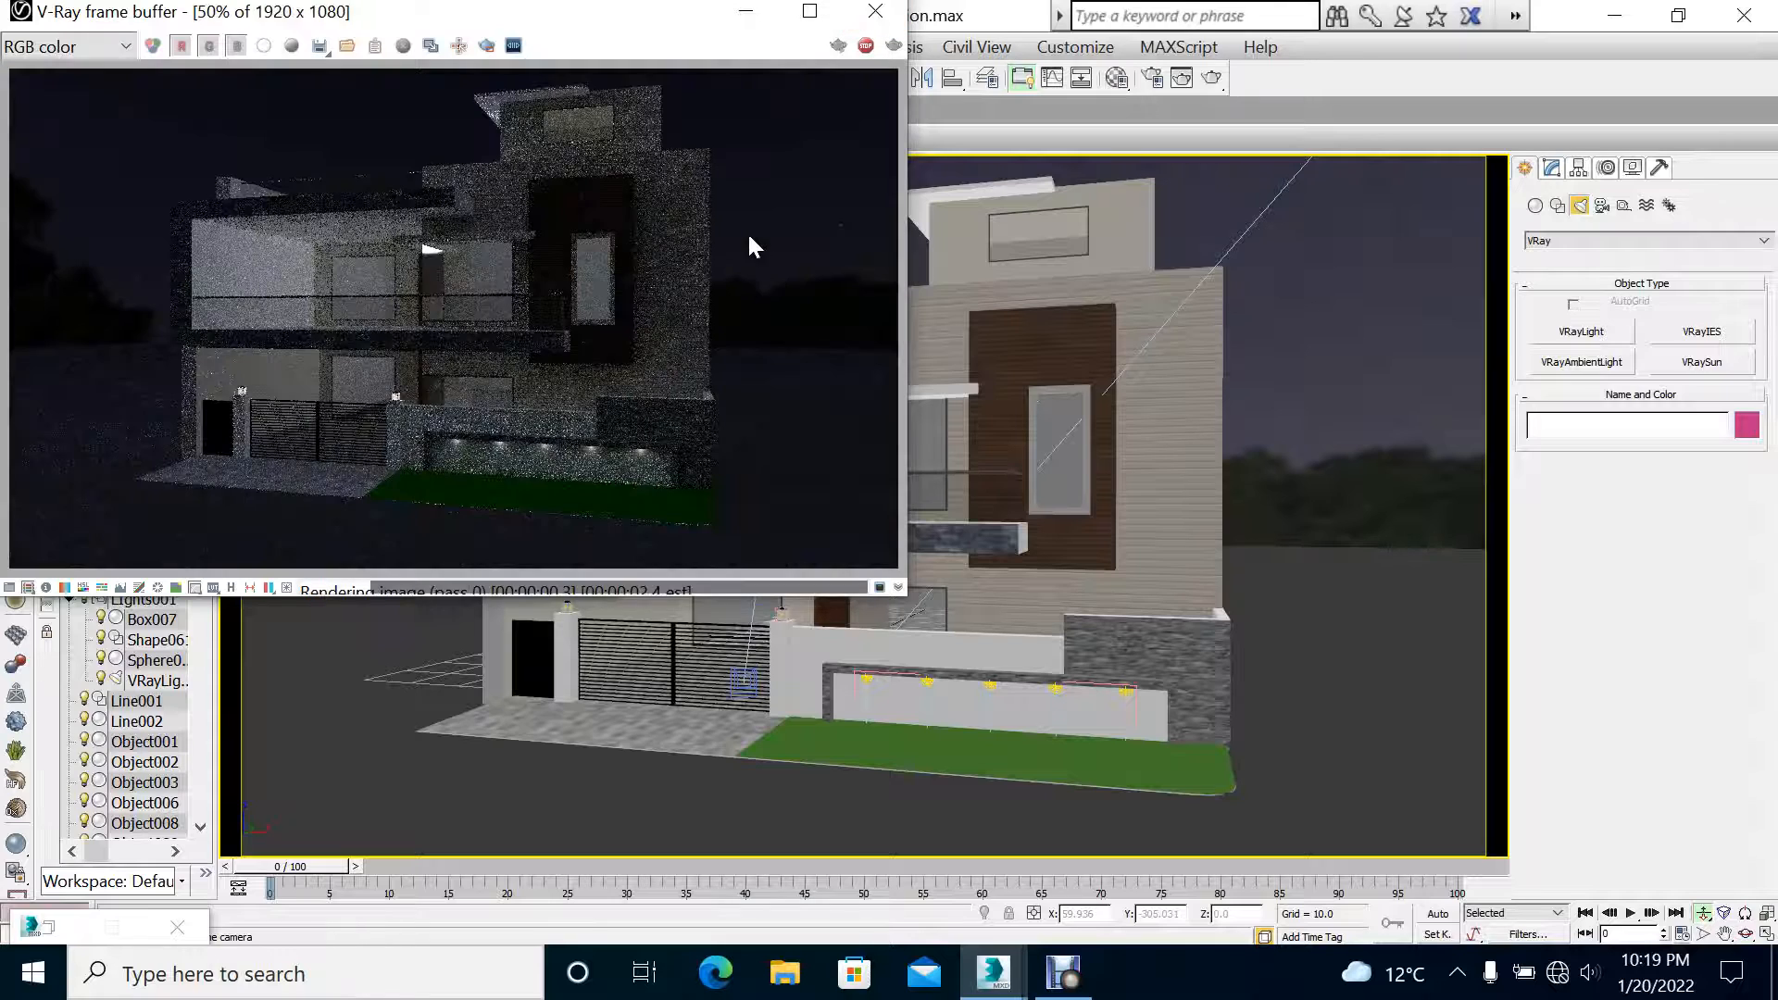
pyautogui.click(876, 12)
pyautogui.click(572, 122)
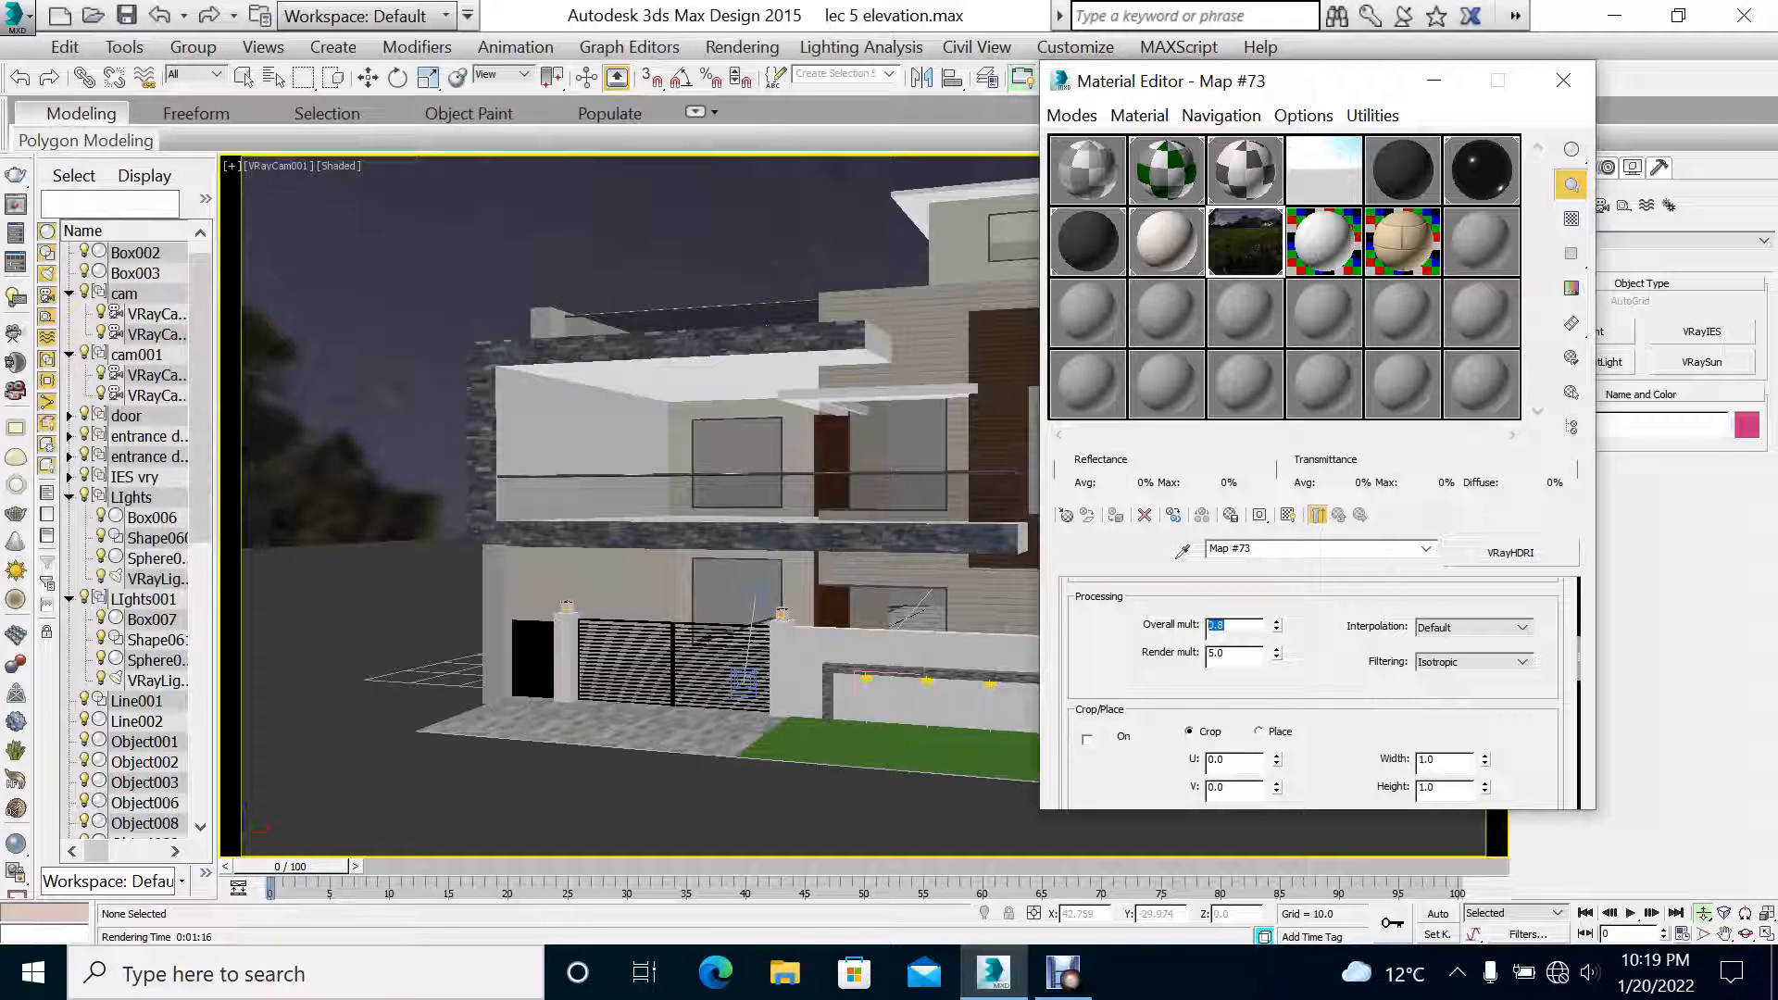
pyautogui.click(1563, 81)
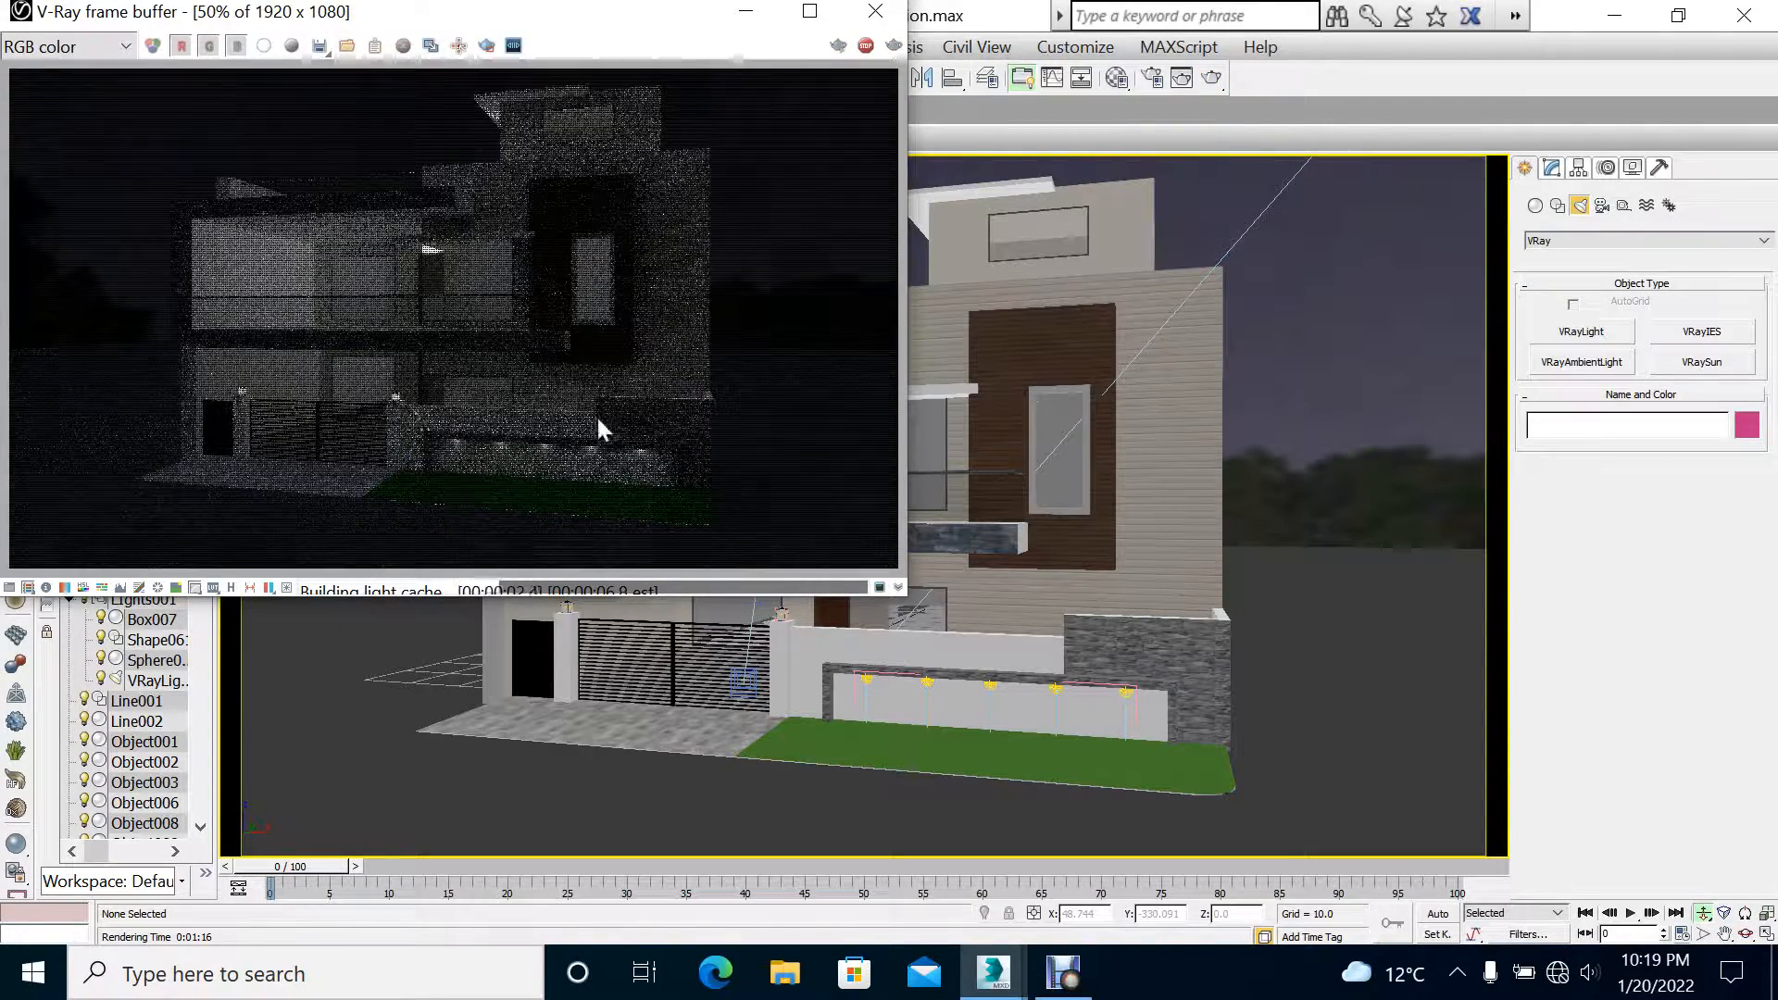
# Step: Render the whole house again and examine the facade, balcony and boundary-wall lighting in the enlarged frame buffer
pyautogui.scroll(2, 352, 420)
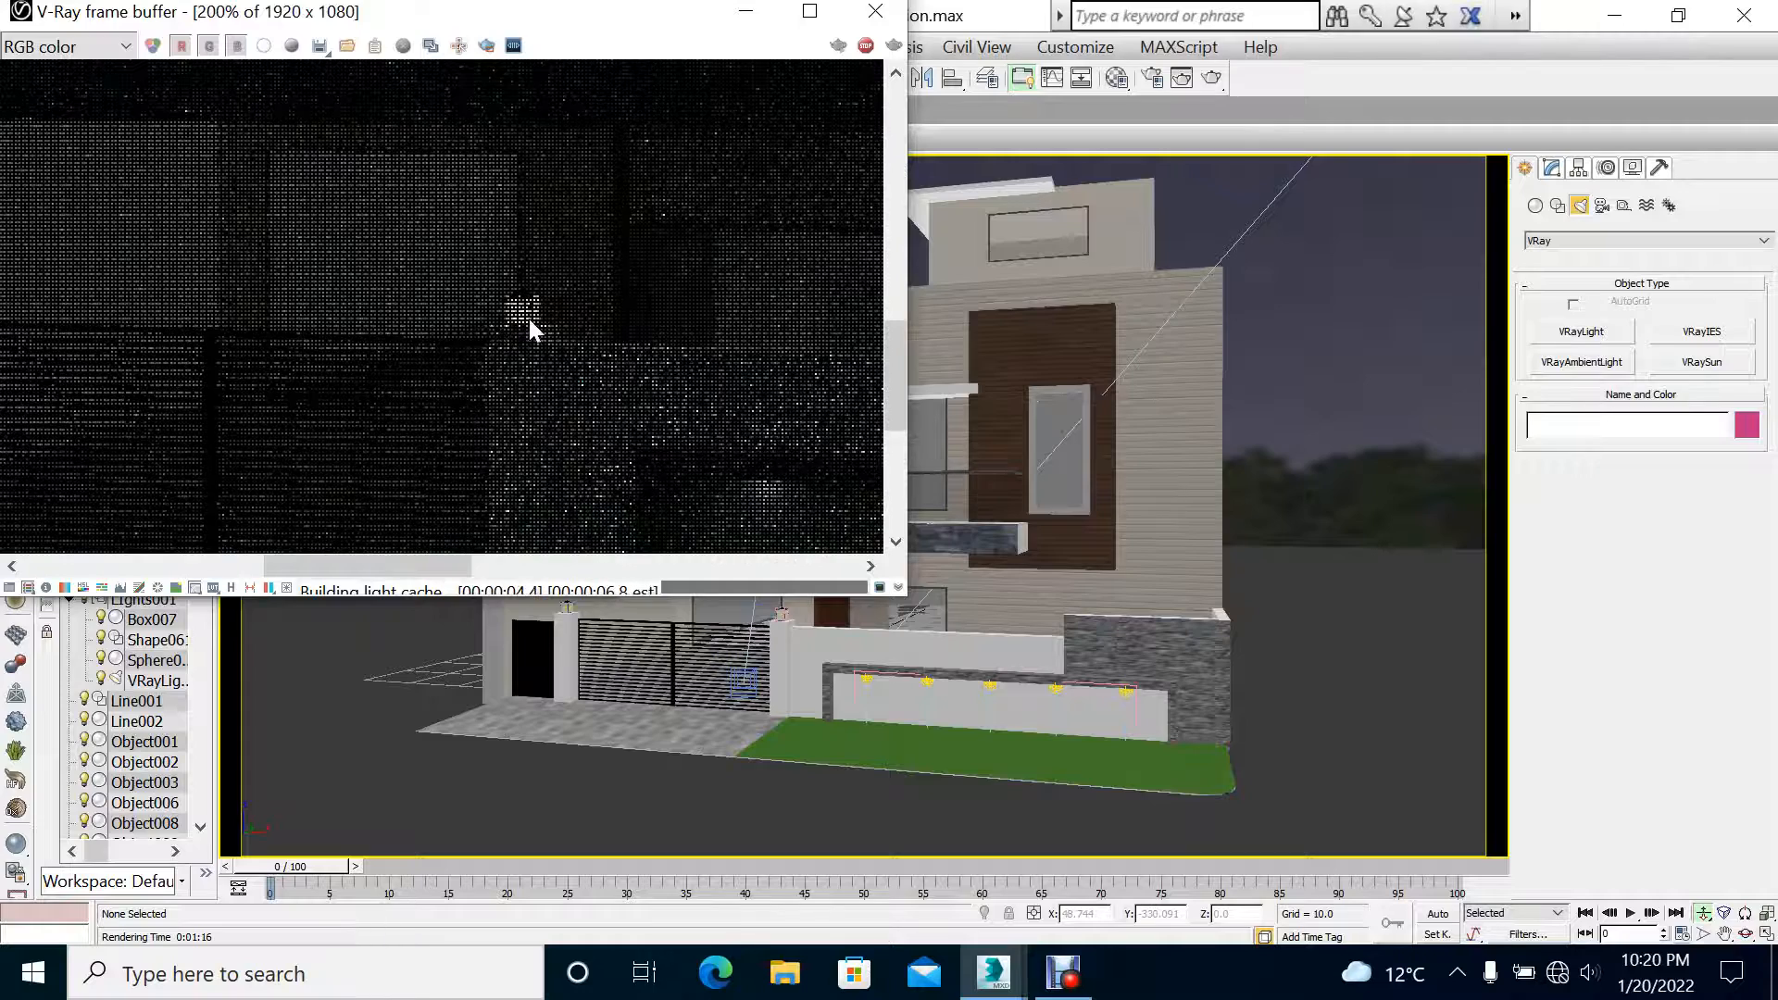
pyautogui.scroll(-2, 367, 393)
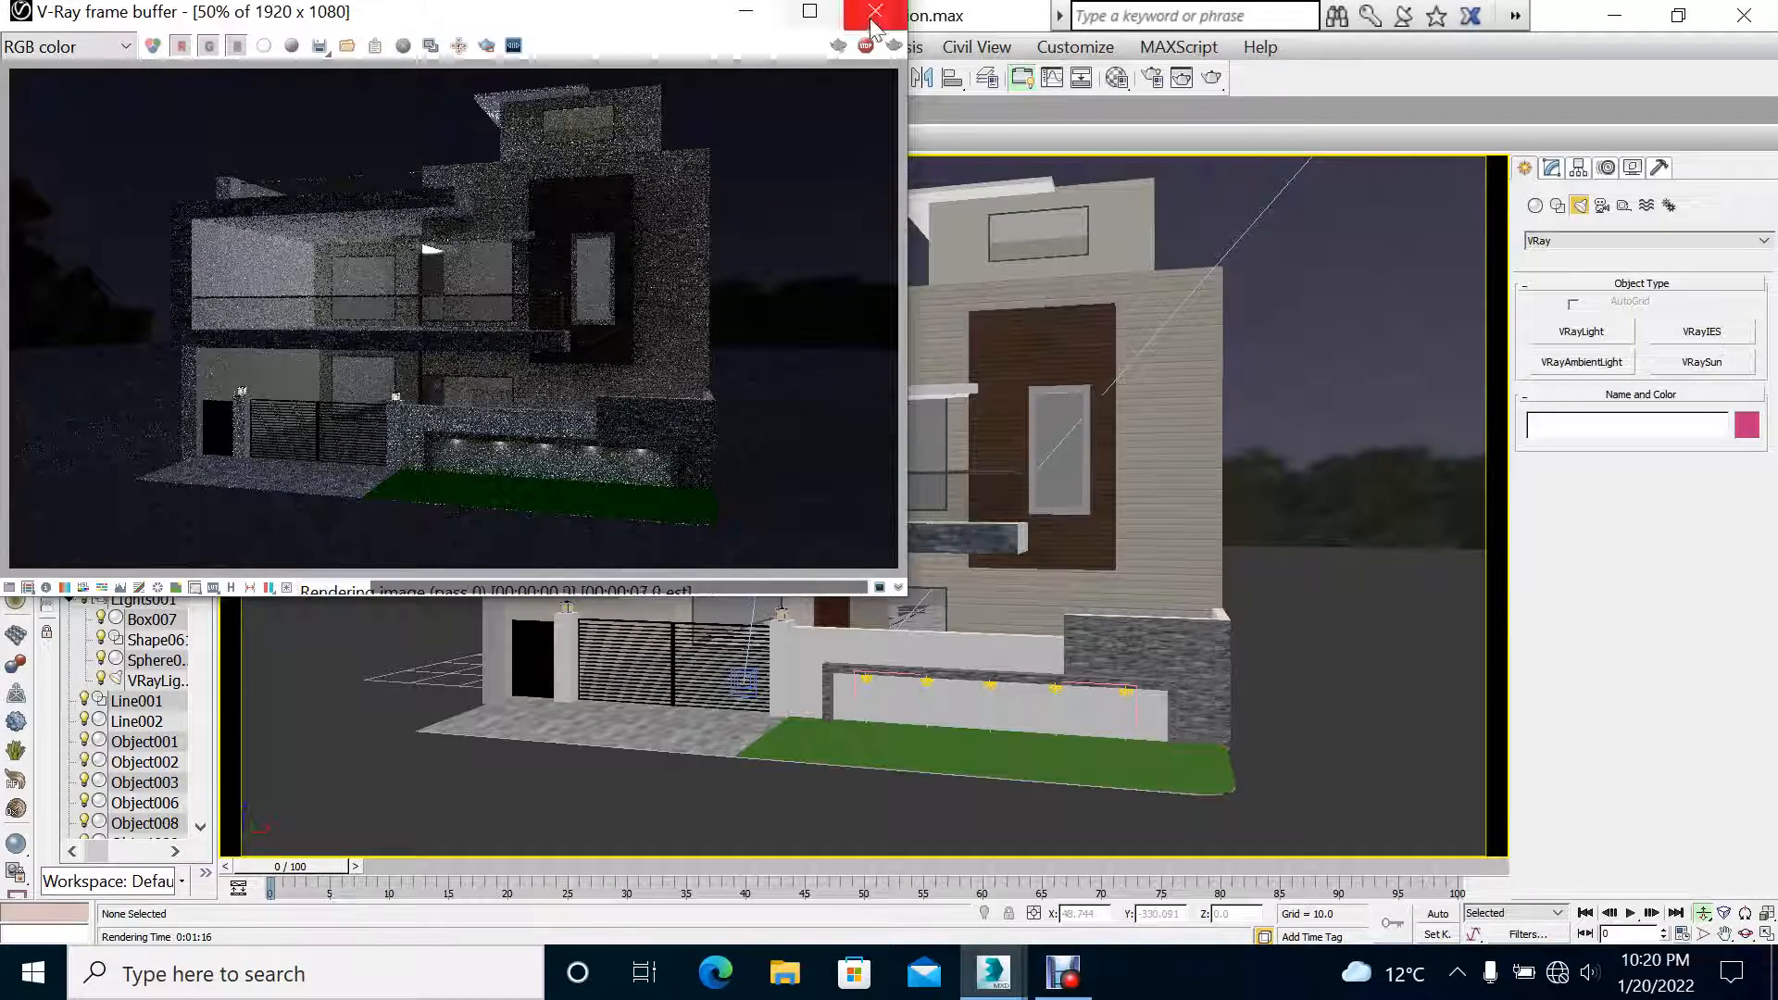
pyautogui.click(810, 11)
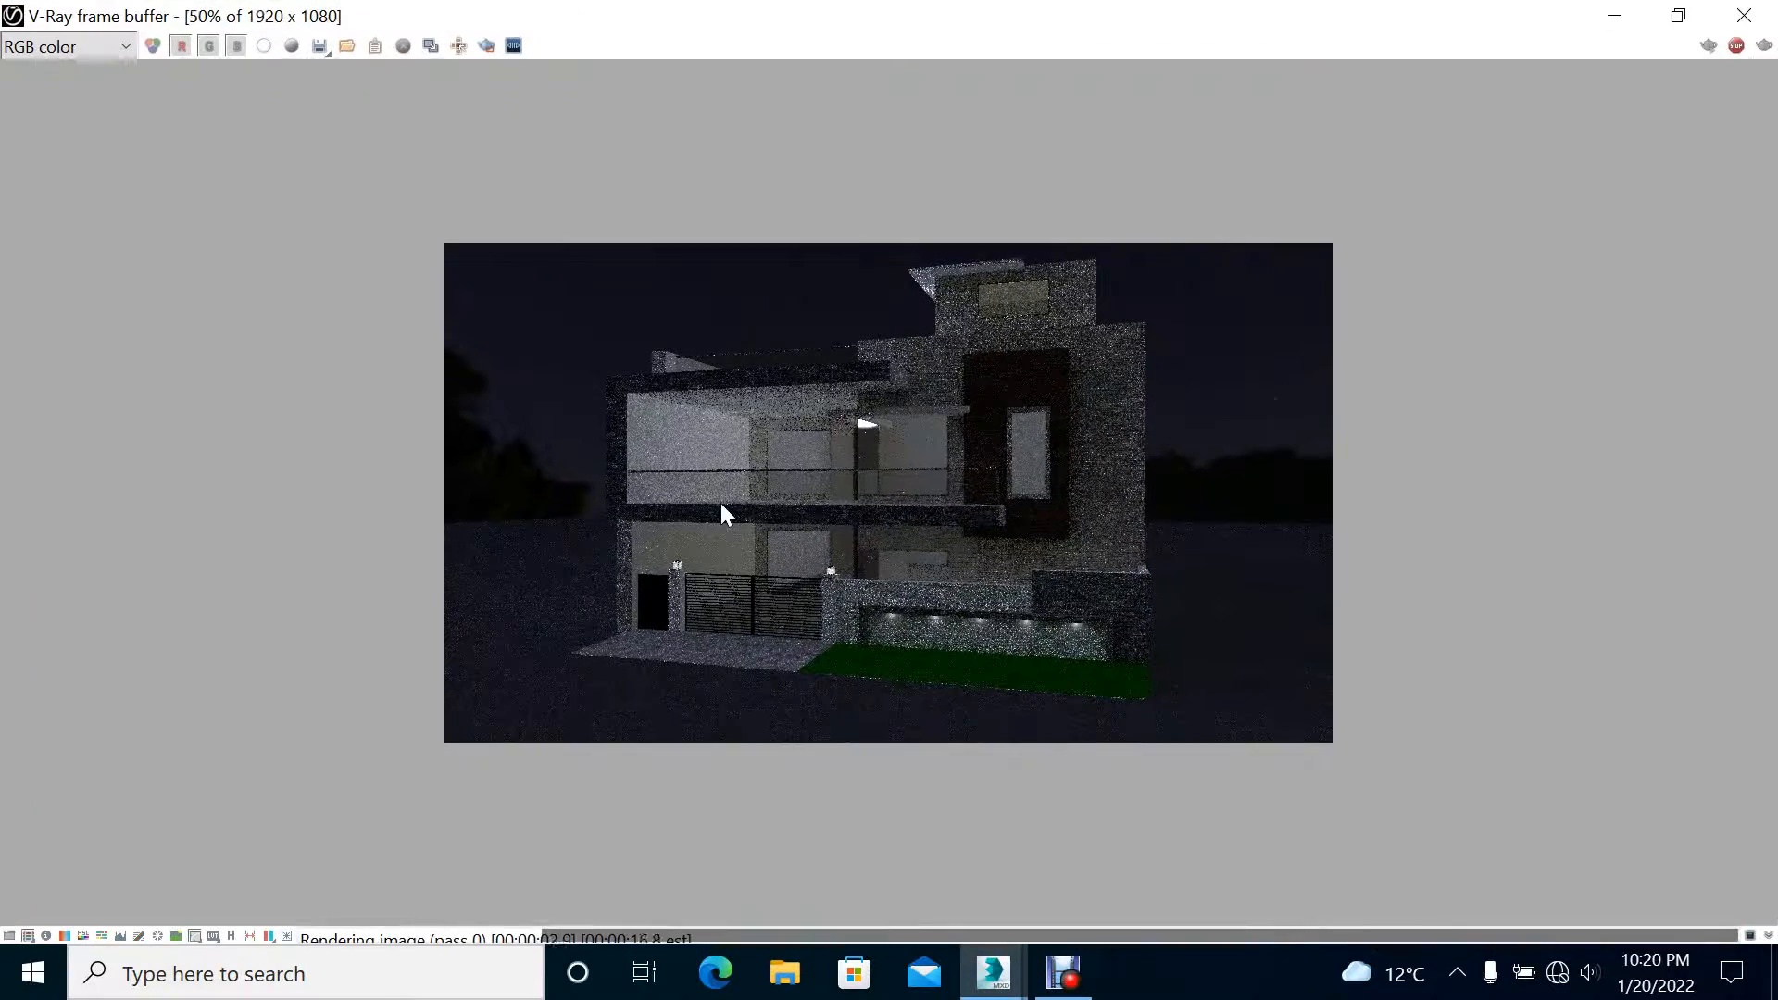
pyautogui.scroll(1, 720, 501)
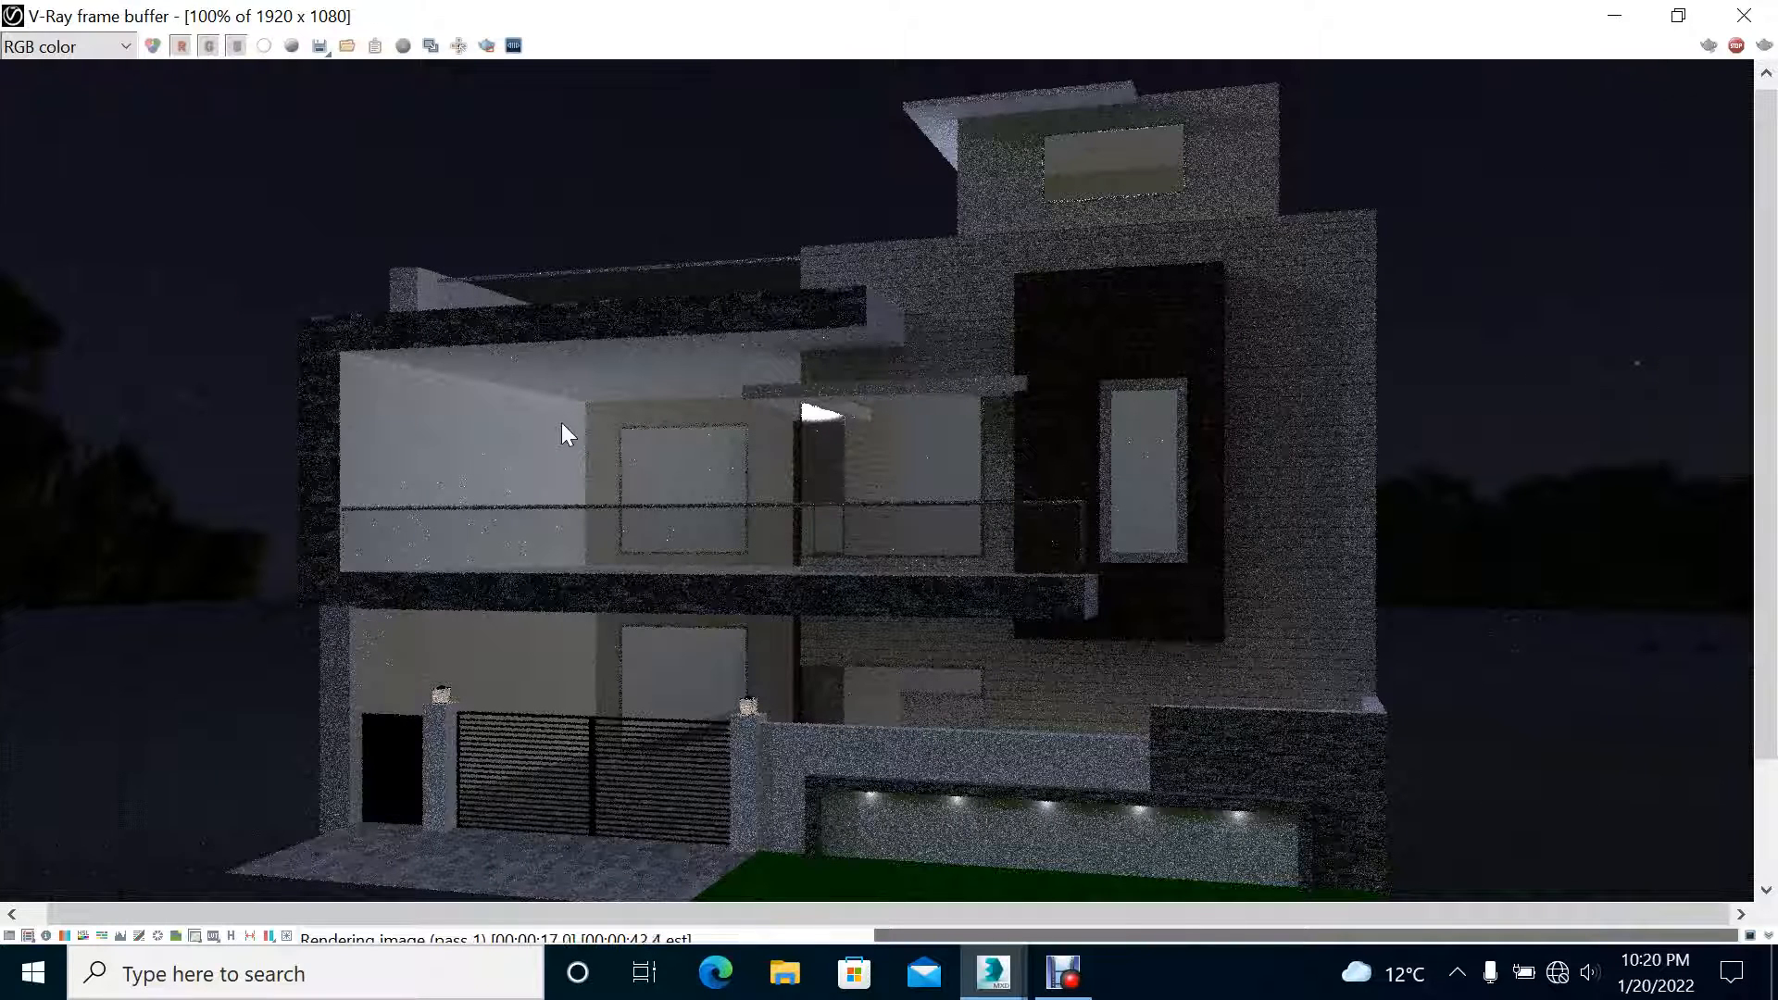
pyautogui.scroll(1, 341, 552)
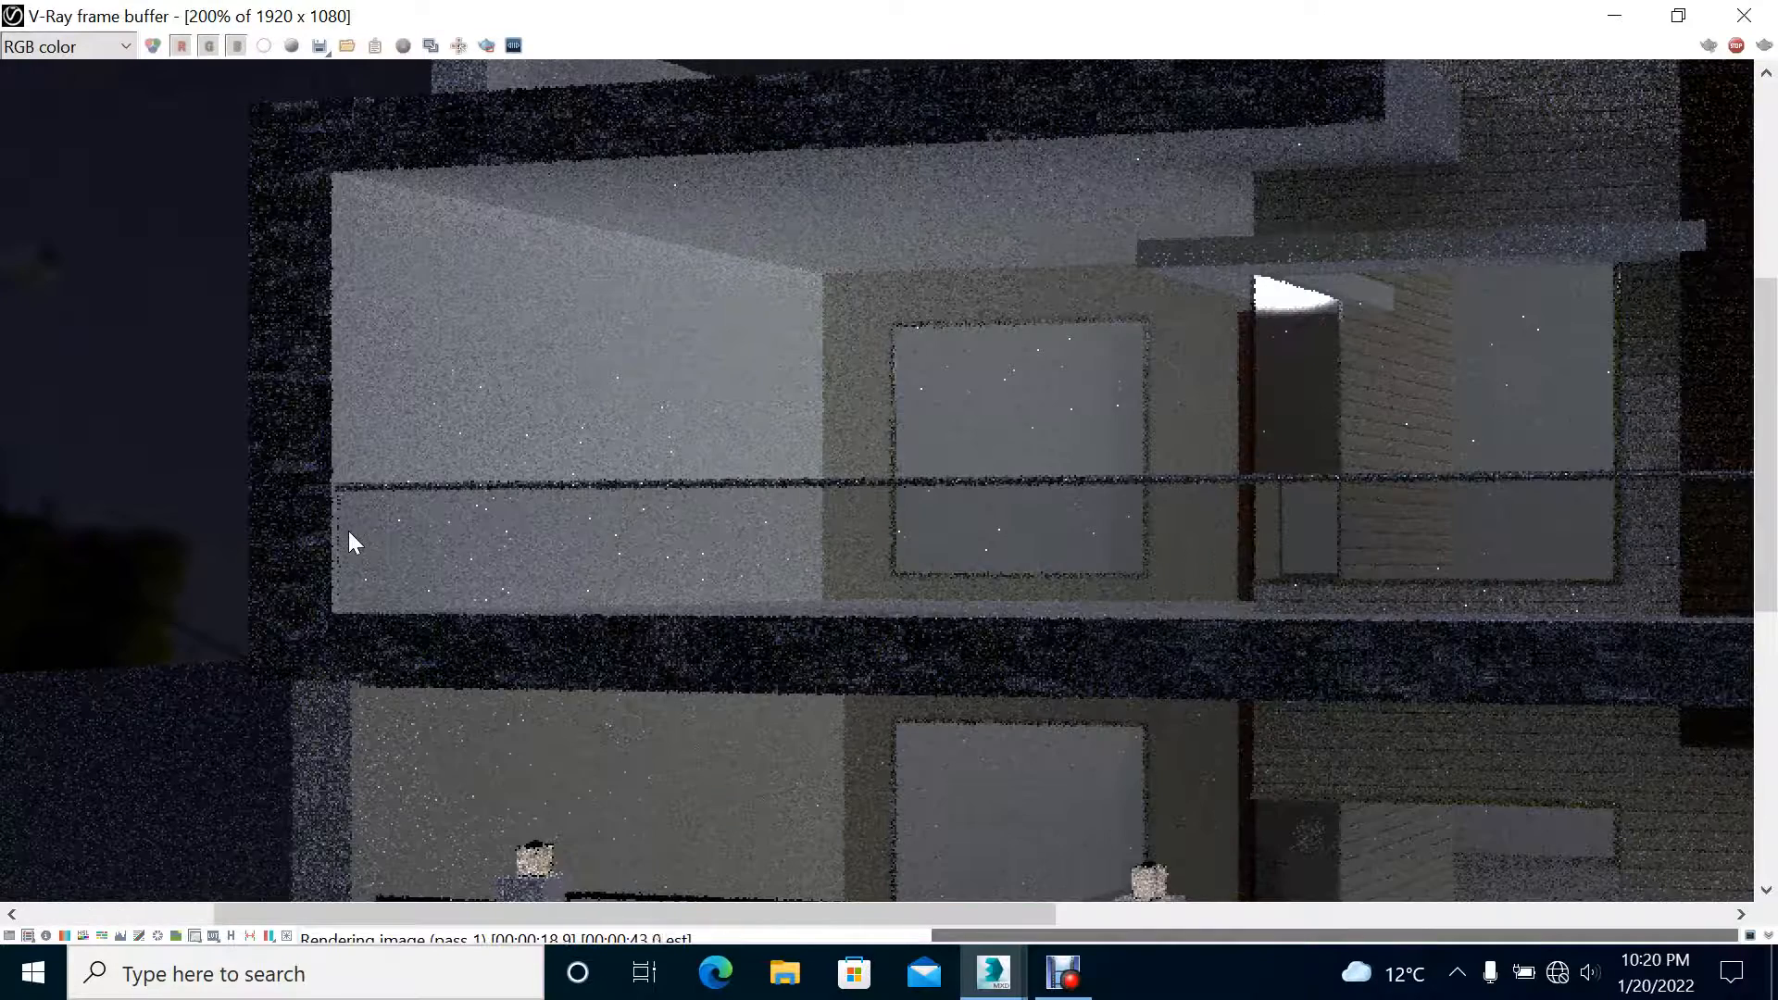
pyautogui.scroll(-1, 350, 542)
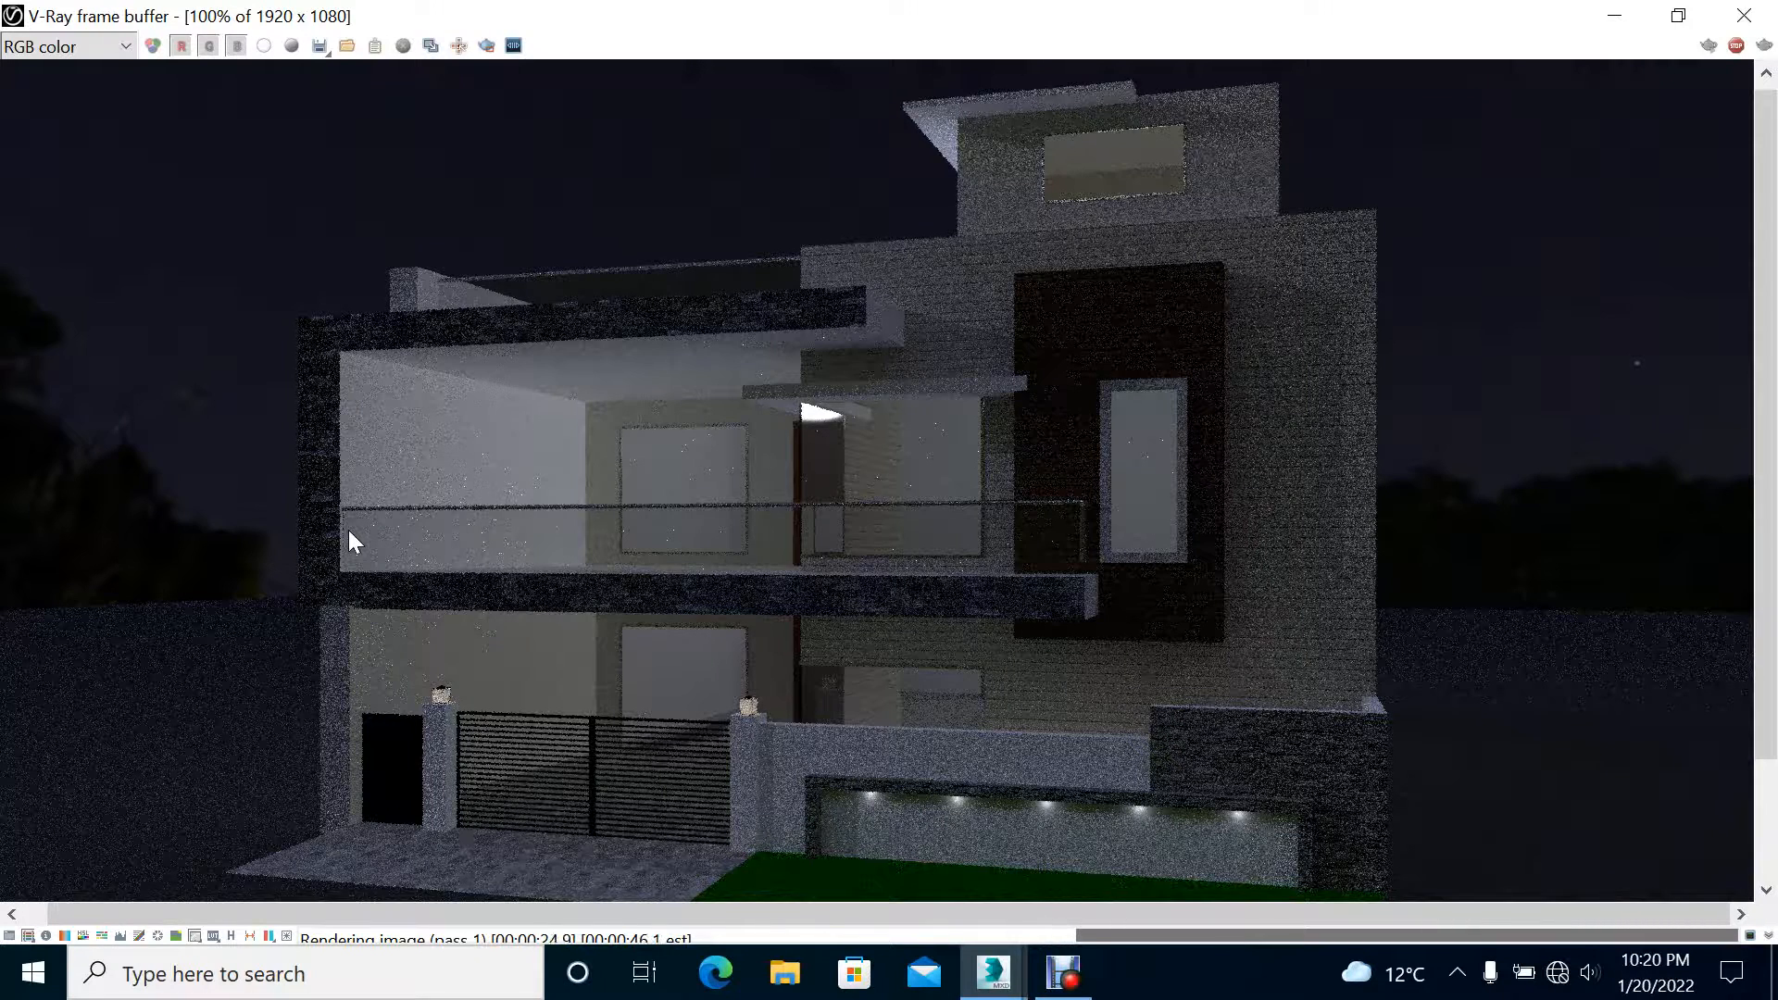
pyautogui.click(1679, 14)
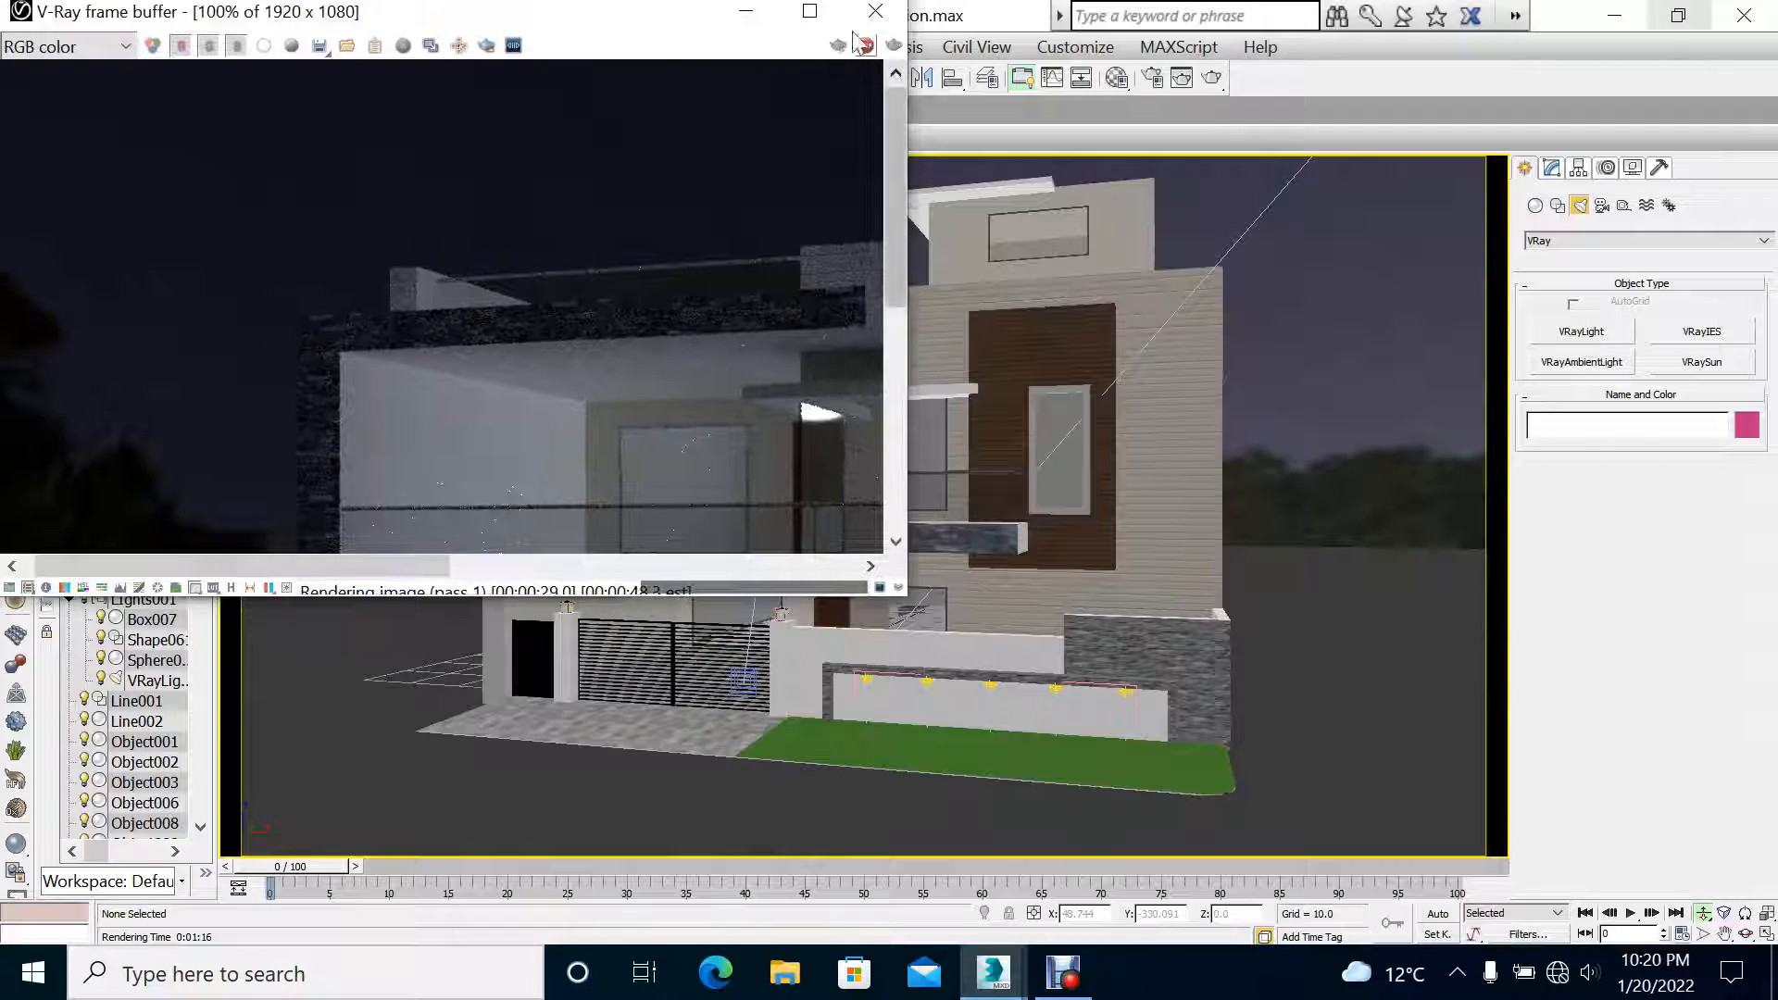
pyautogui.click(811, 19)
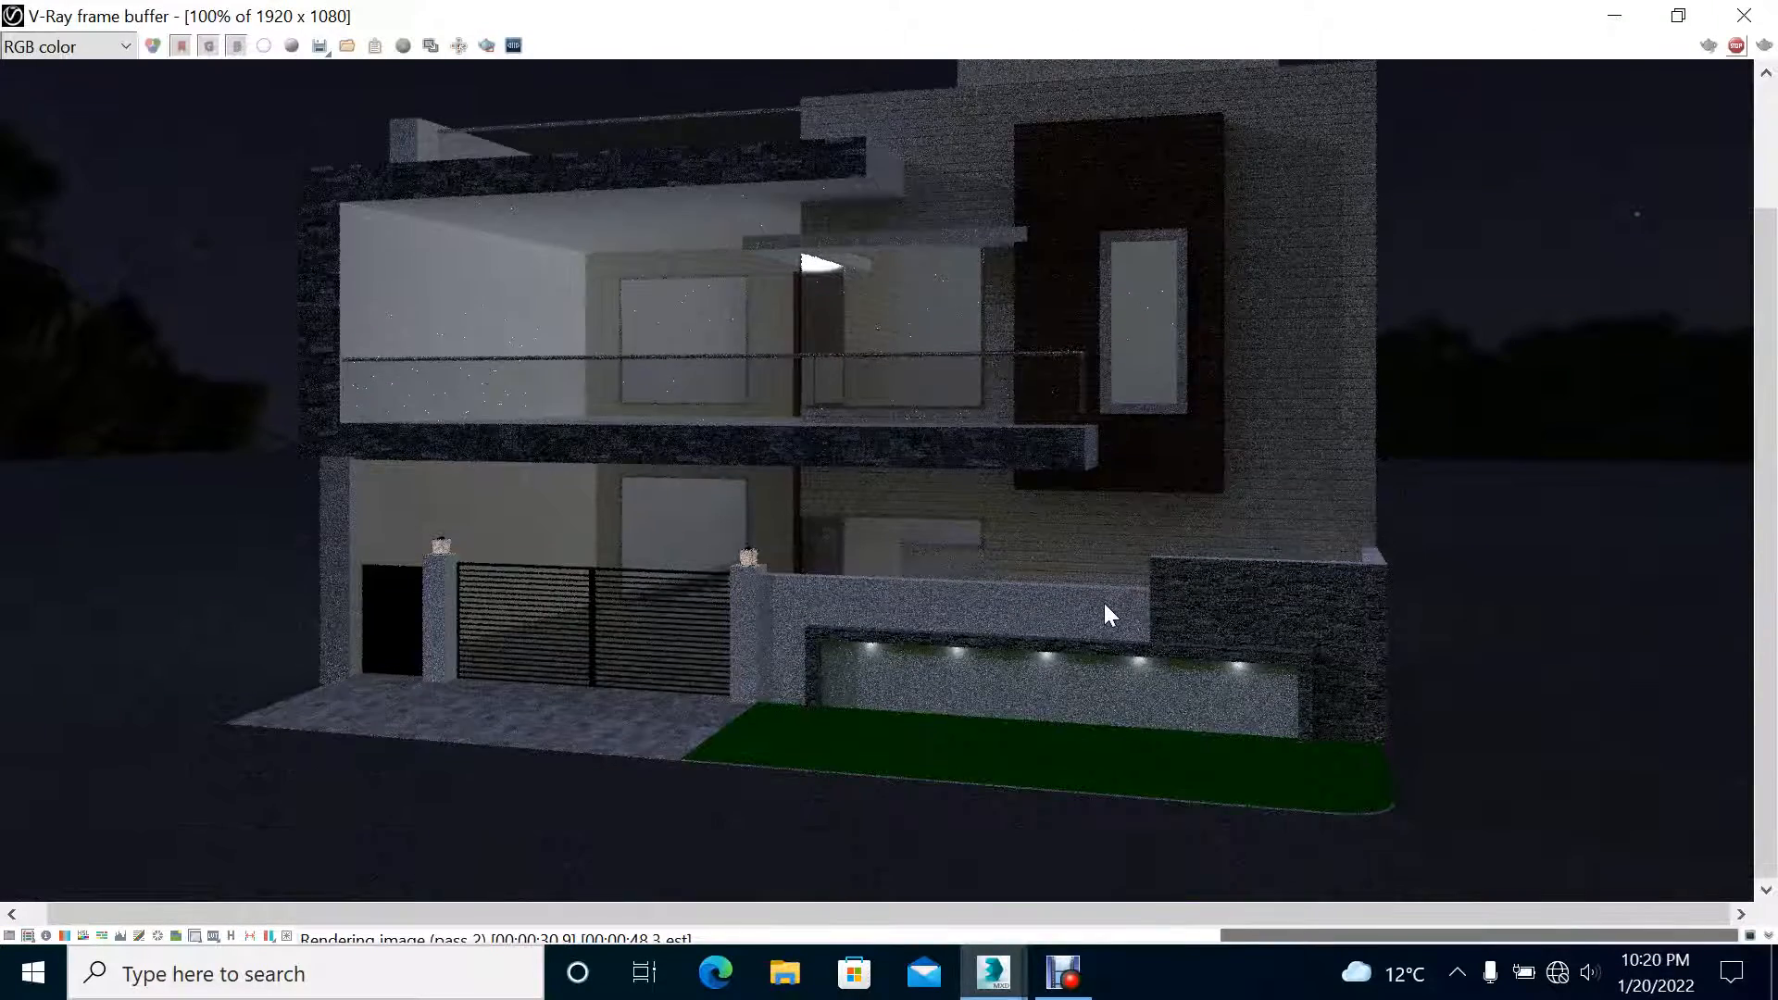
# Step: Inspect the boundary-wall spotlights and the whole facade at different magnifications in the progressing render, and close the frame buffer
pyautogui.scroll(2, 1104, 603)
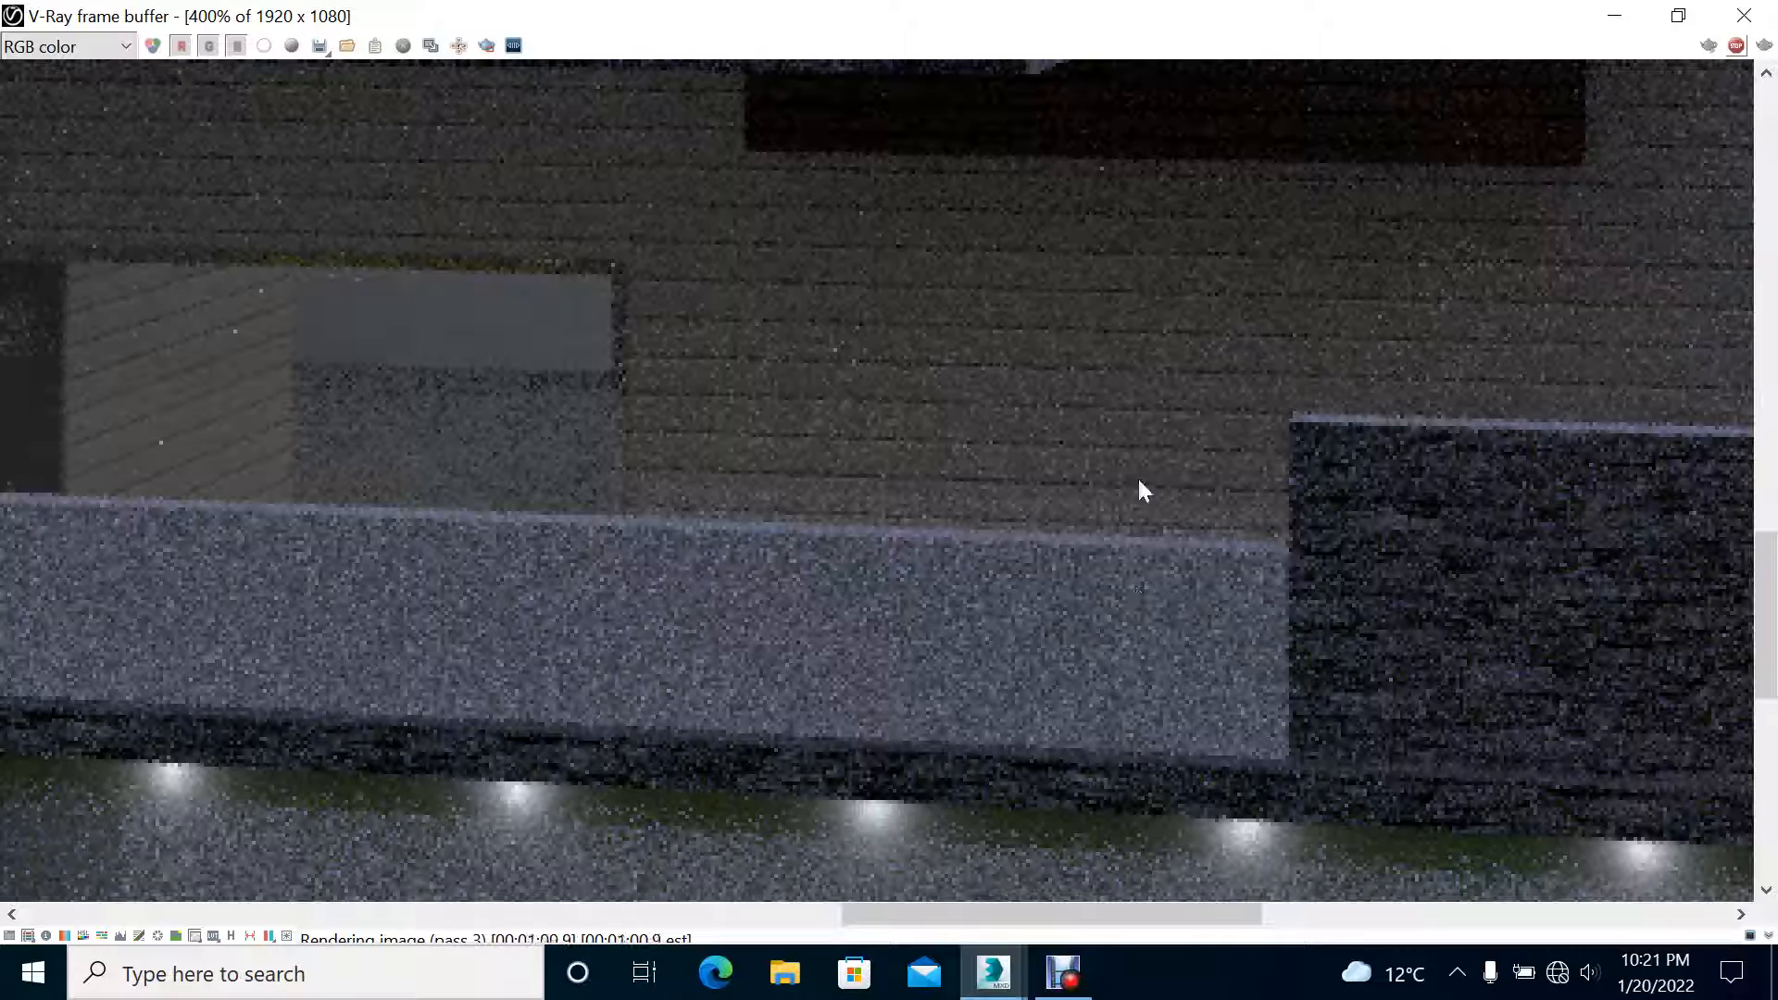
pyautogui.scroll(-1, 1141, 491)
pyautogui.scroll(-2, 1129, 500)
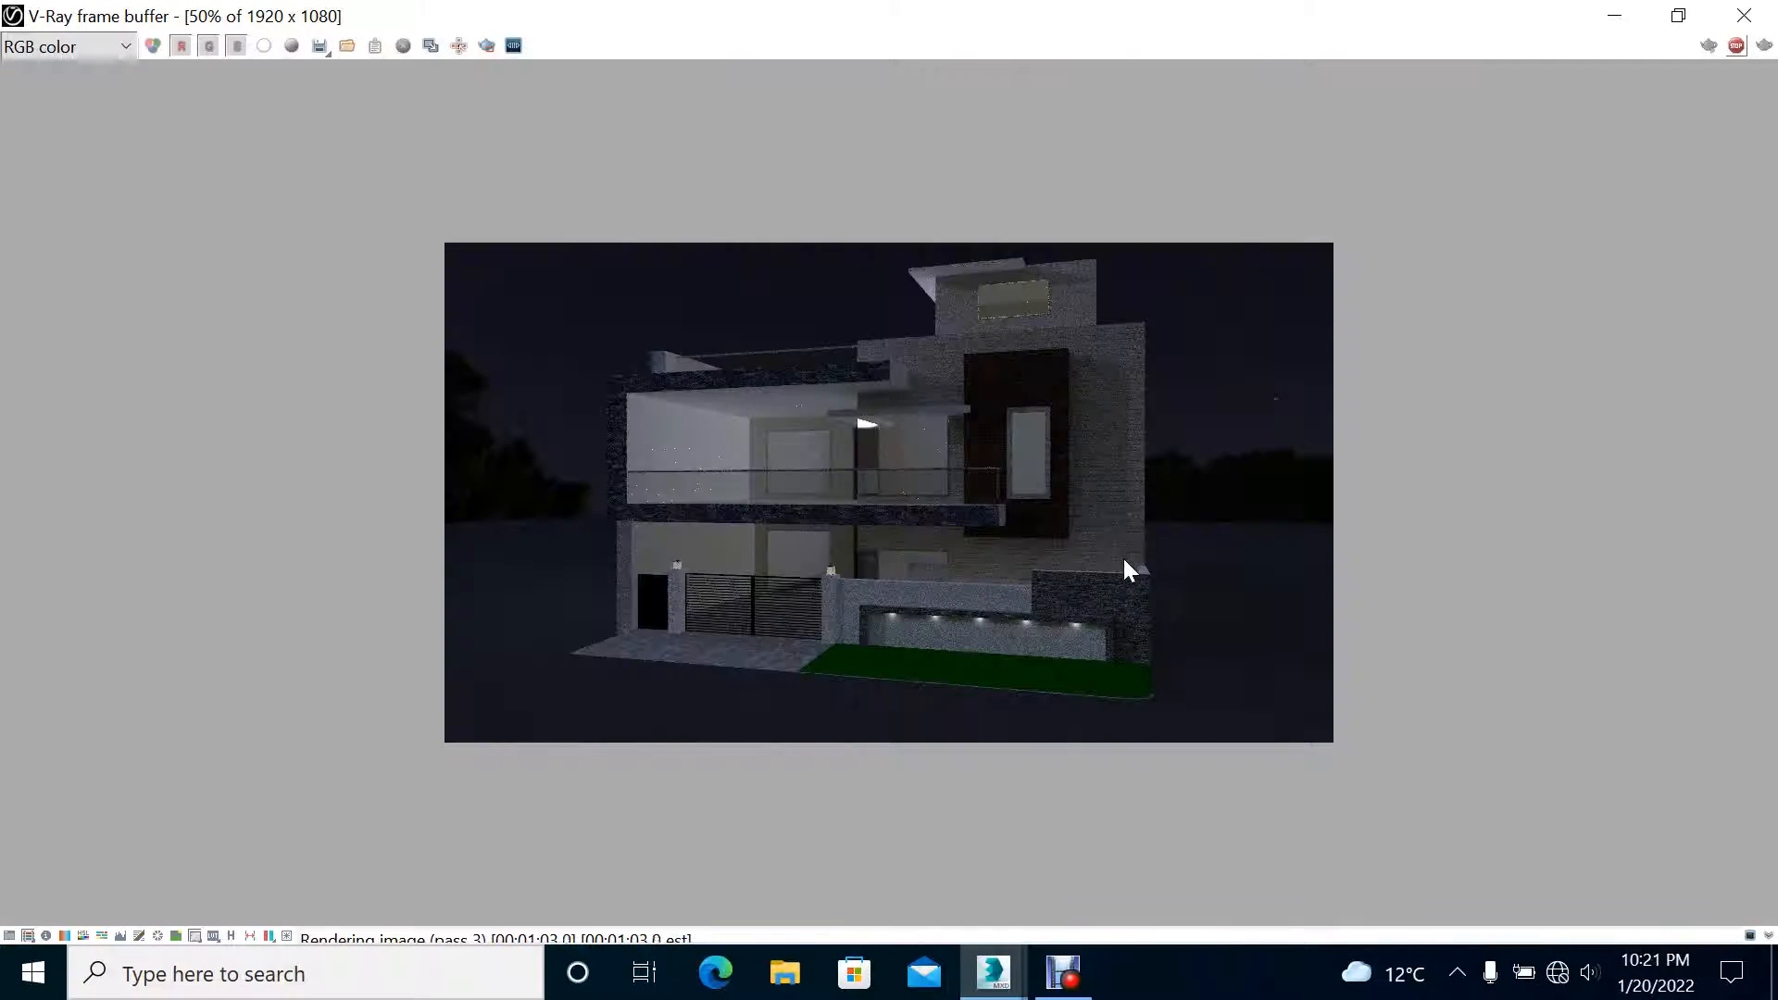
pyautogui.scroll(1, 1000, 639)
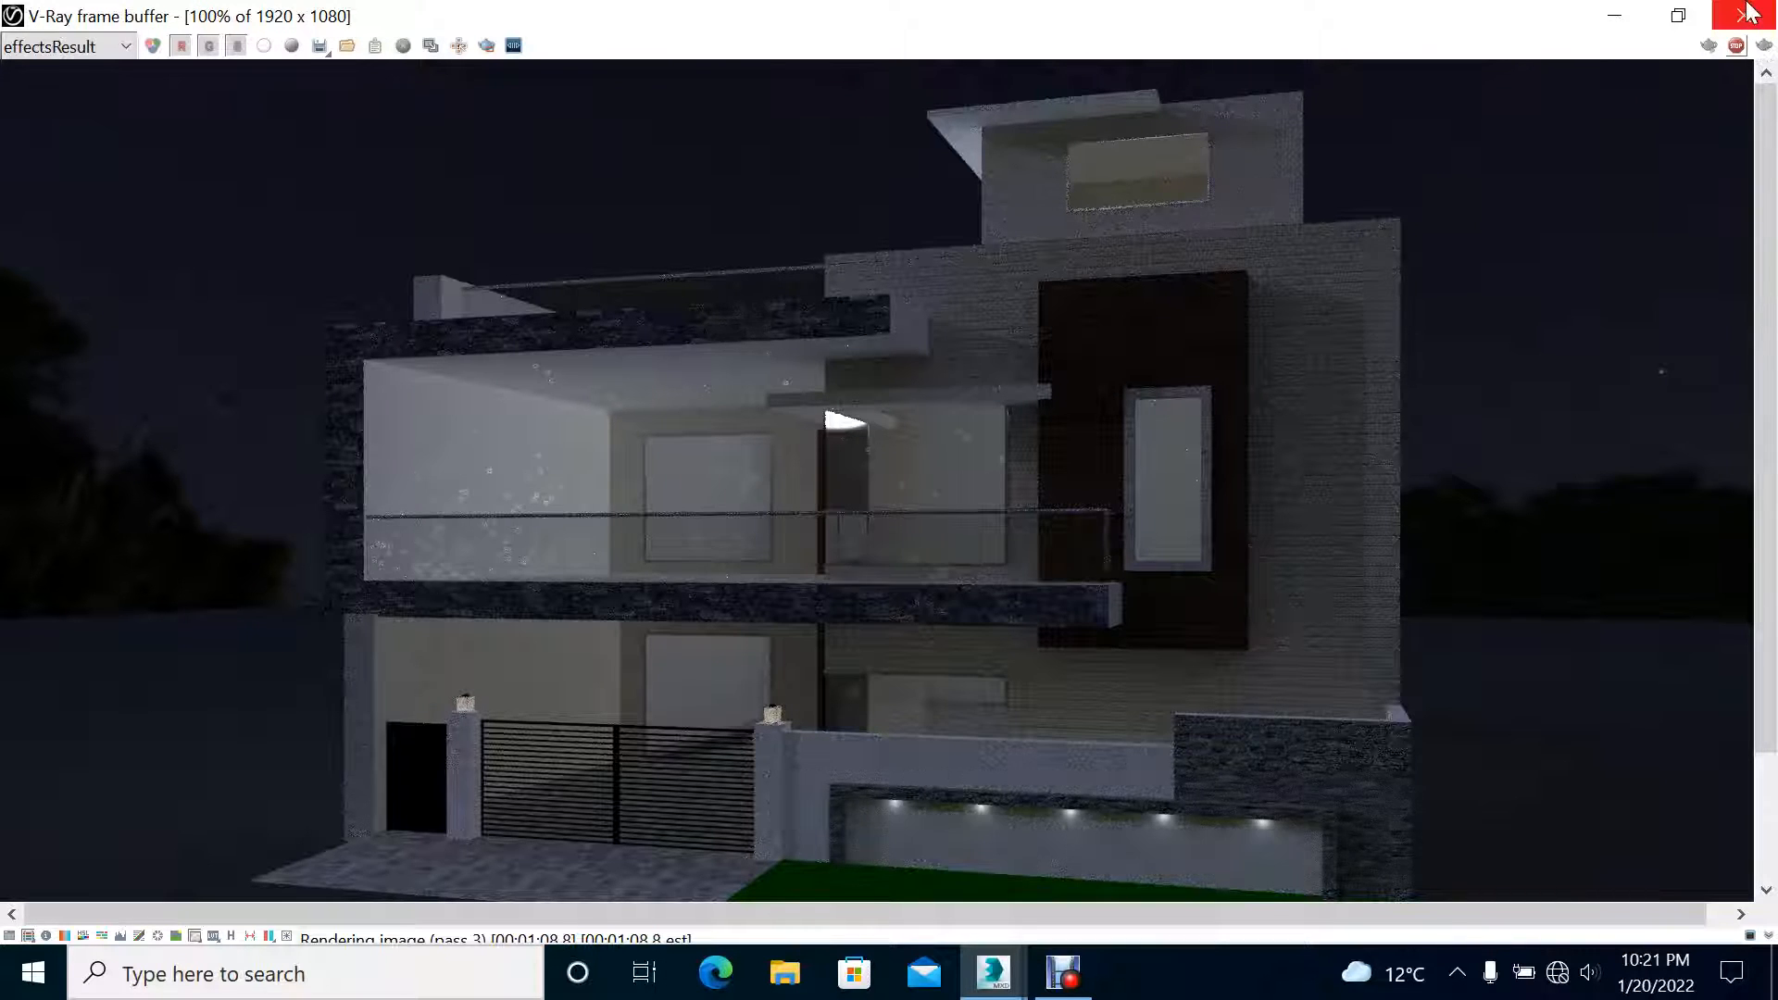
pyautogui.click(1744, 15)
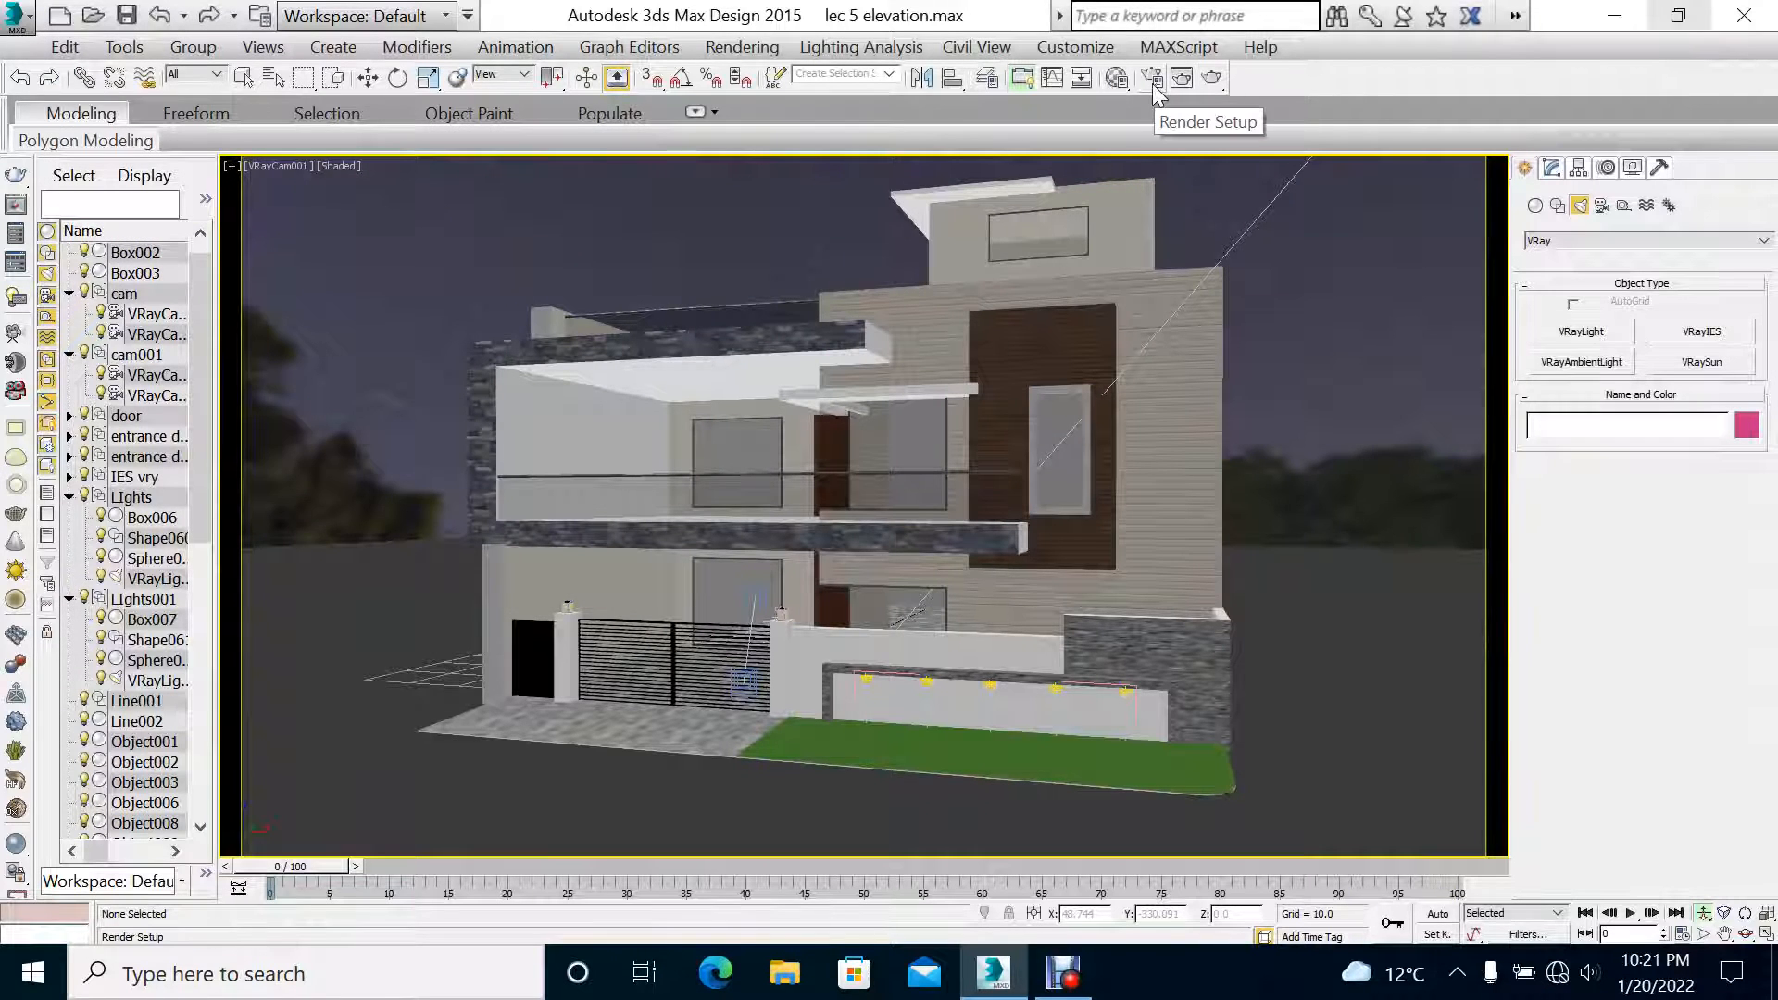
# Step: Open the Render Setup, enlarge its window, and look over the V-Ray, GI, Settings and Render Elements pages
pyautogui.click(1152, 81)
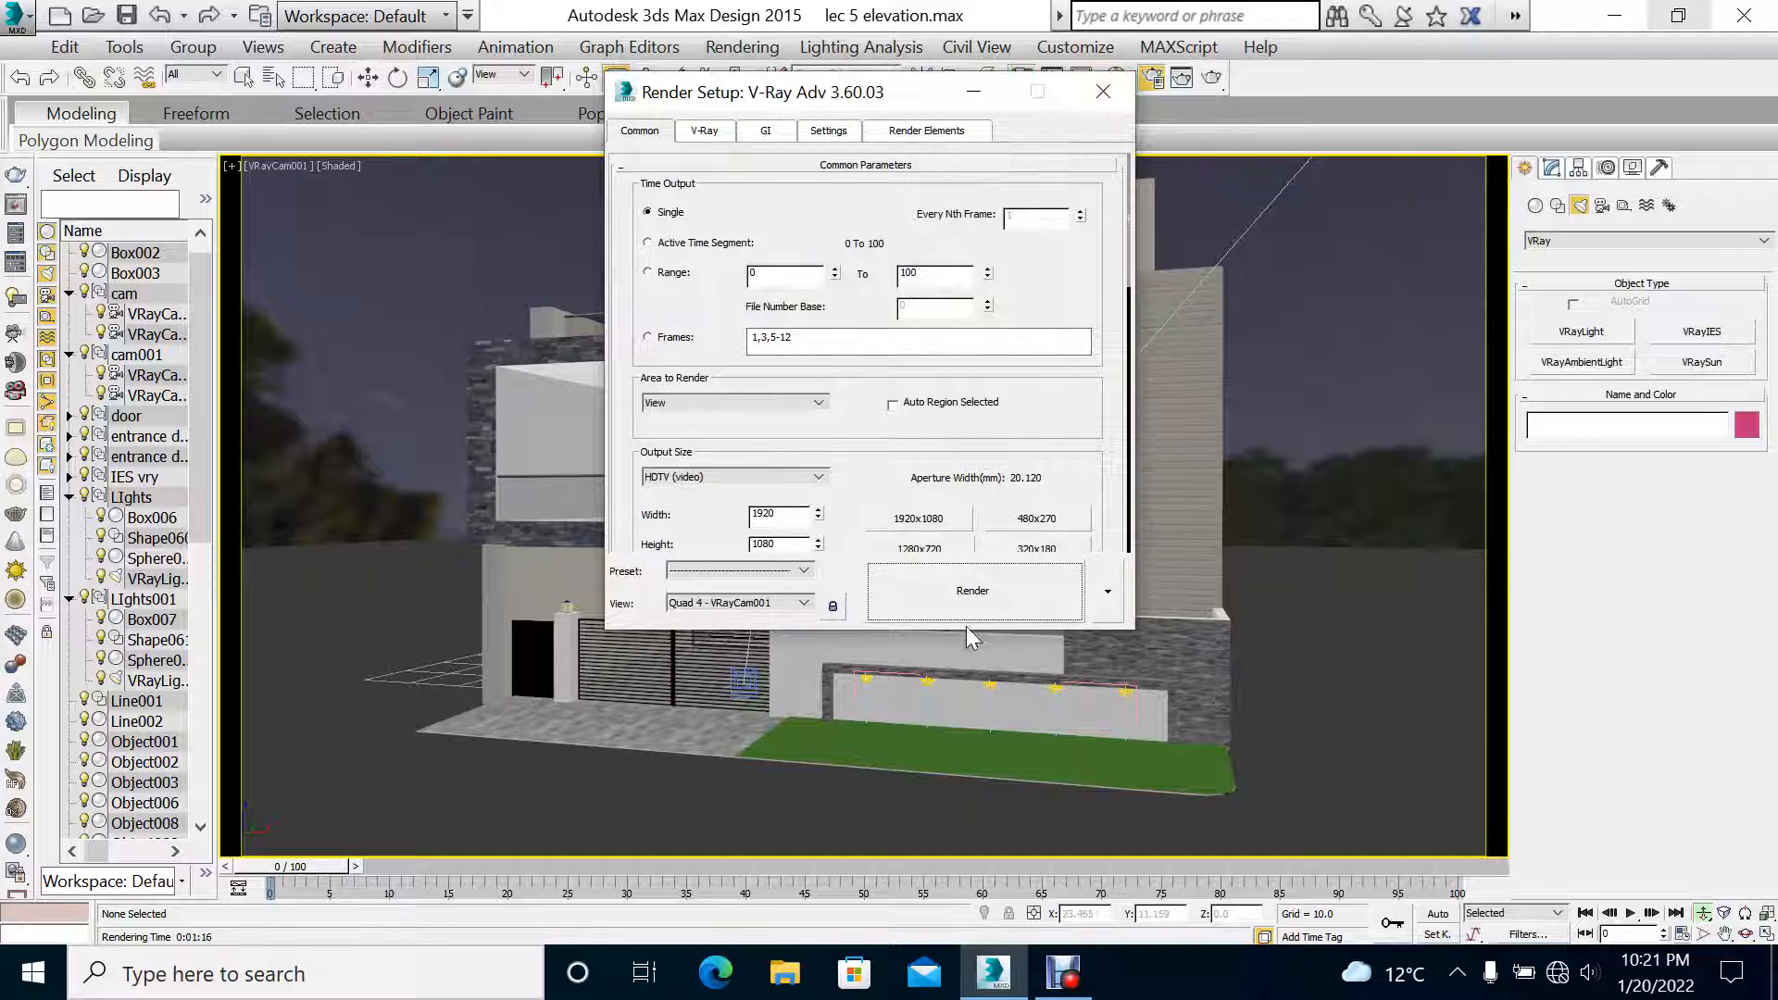
pyautogui.moveTo(969, 630); pyautogui.dragTo(1008, 940)
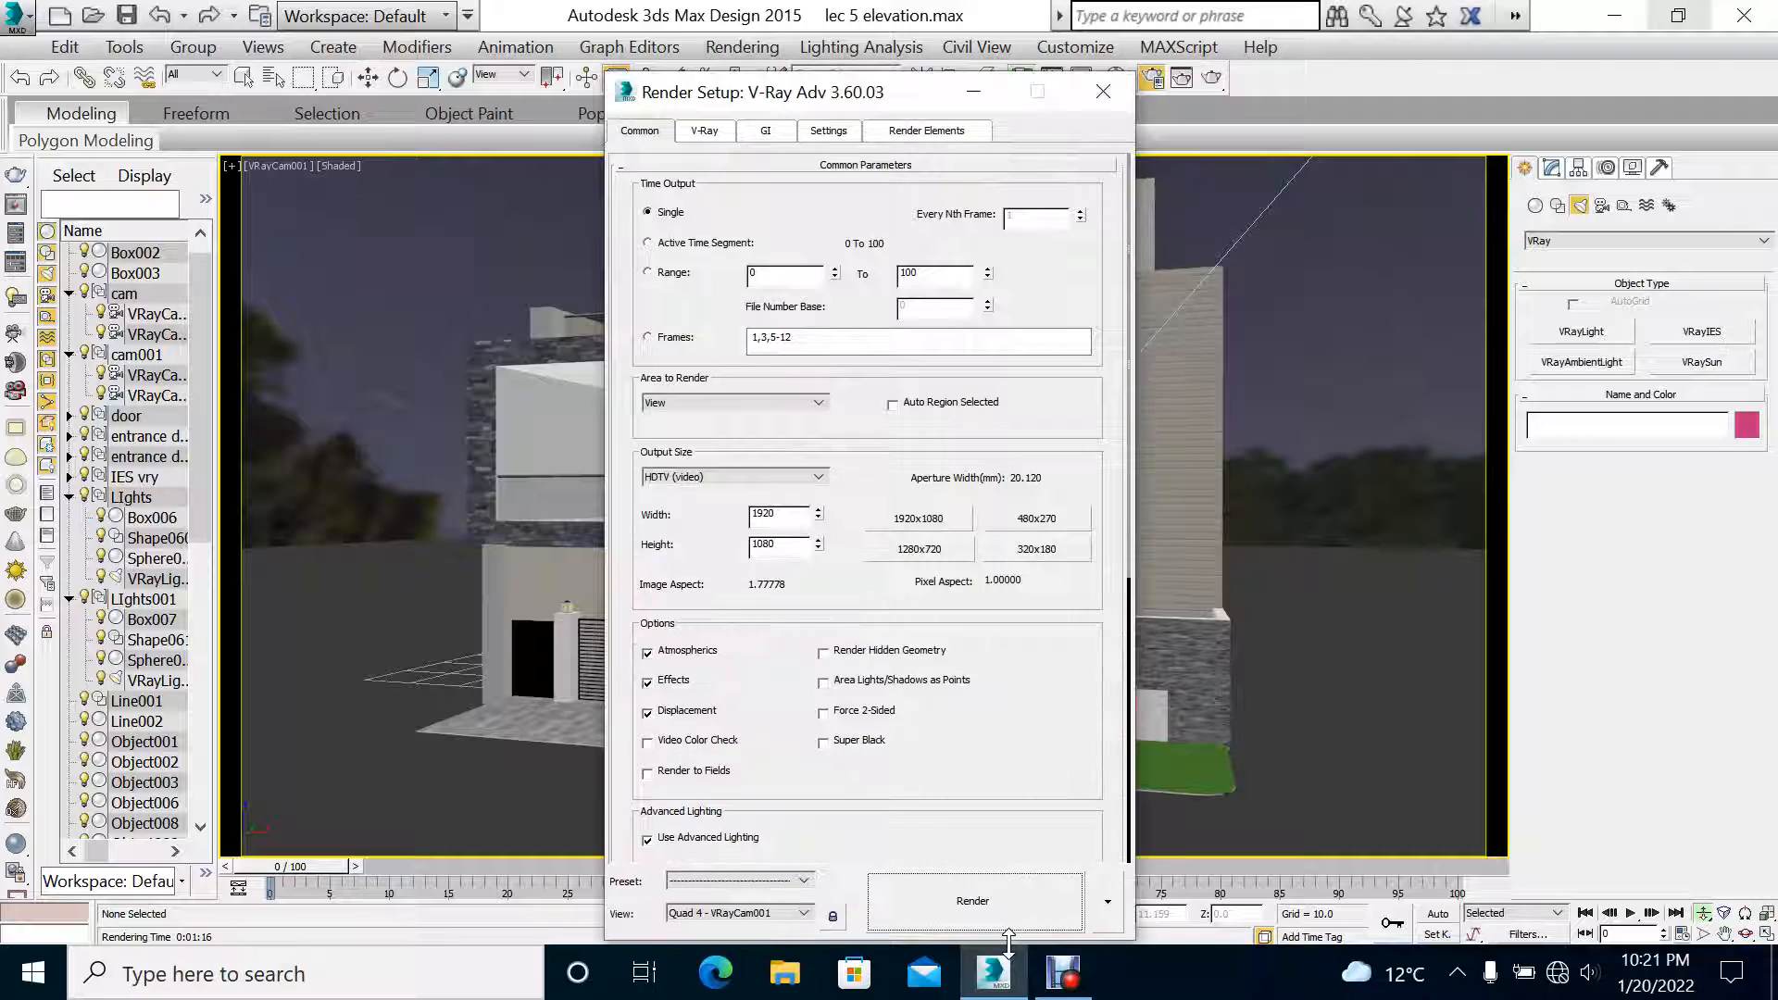
pyautogui.click(715, 133)
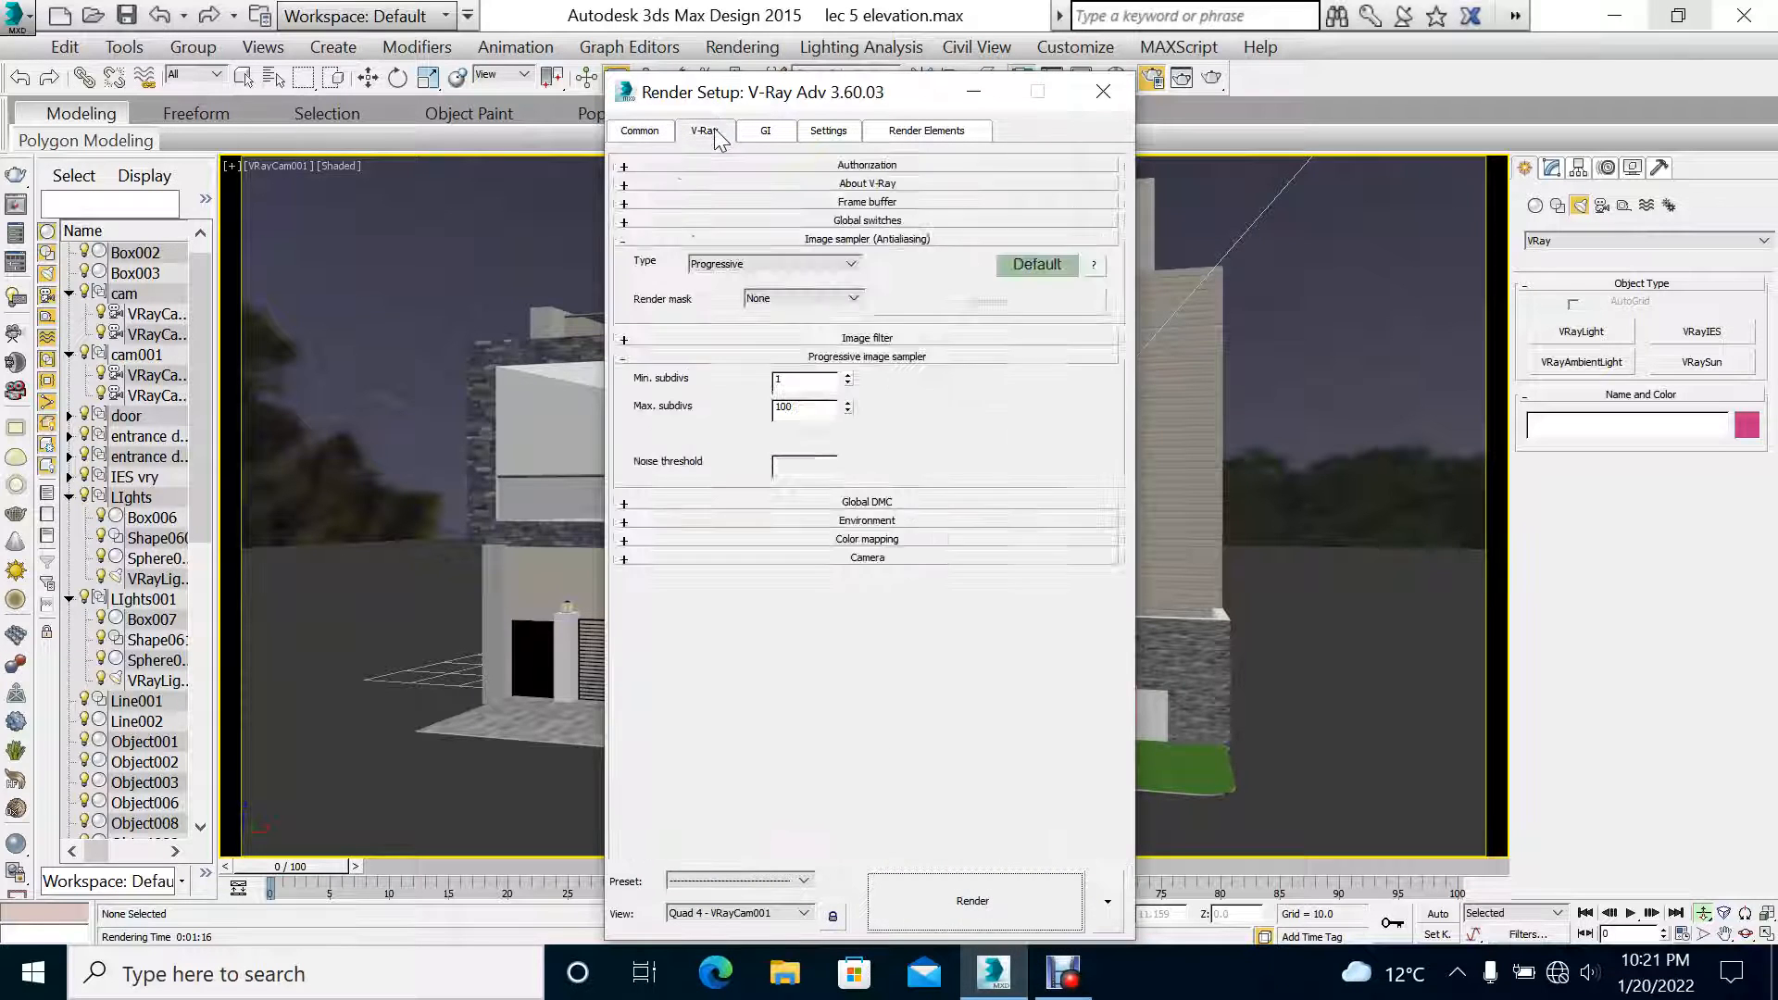
pyautogui.click(766, 132)
pyautogui.click(821, 141)
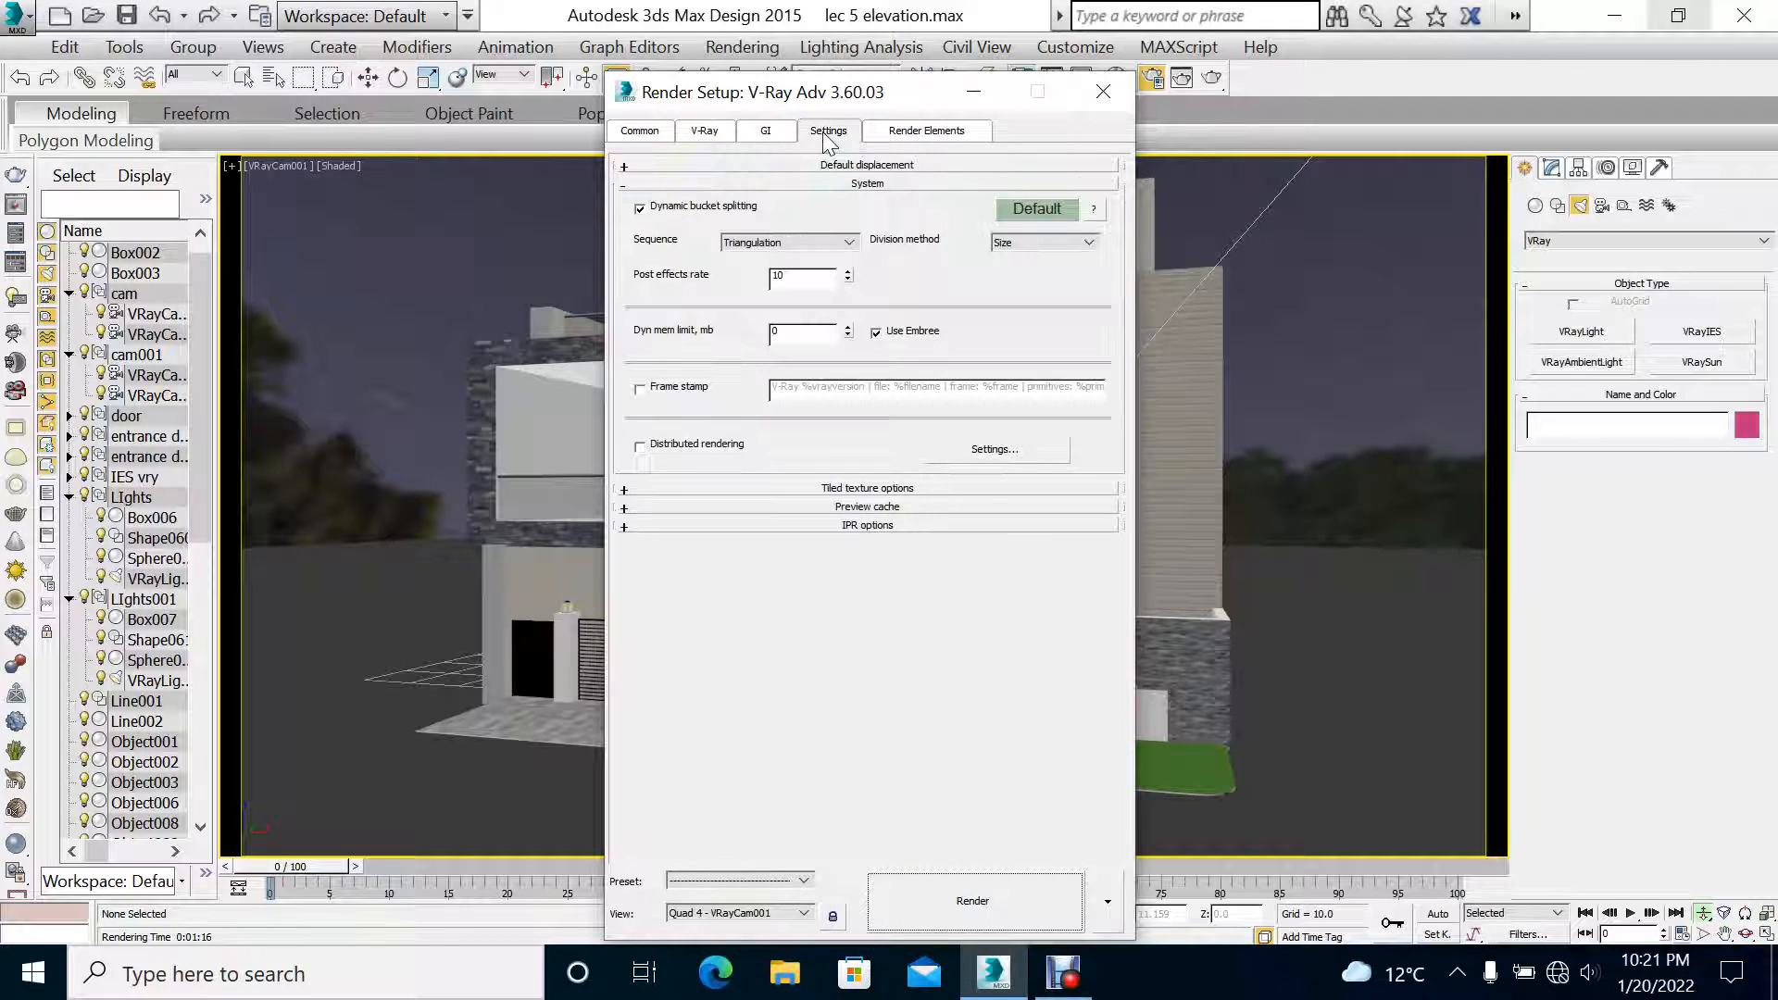
pyautogui.click(896, 139)
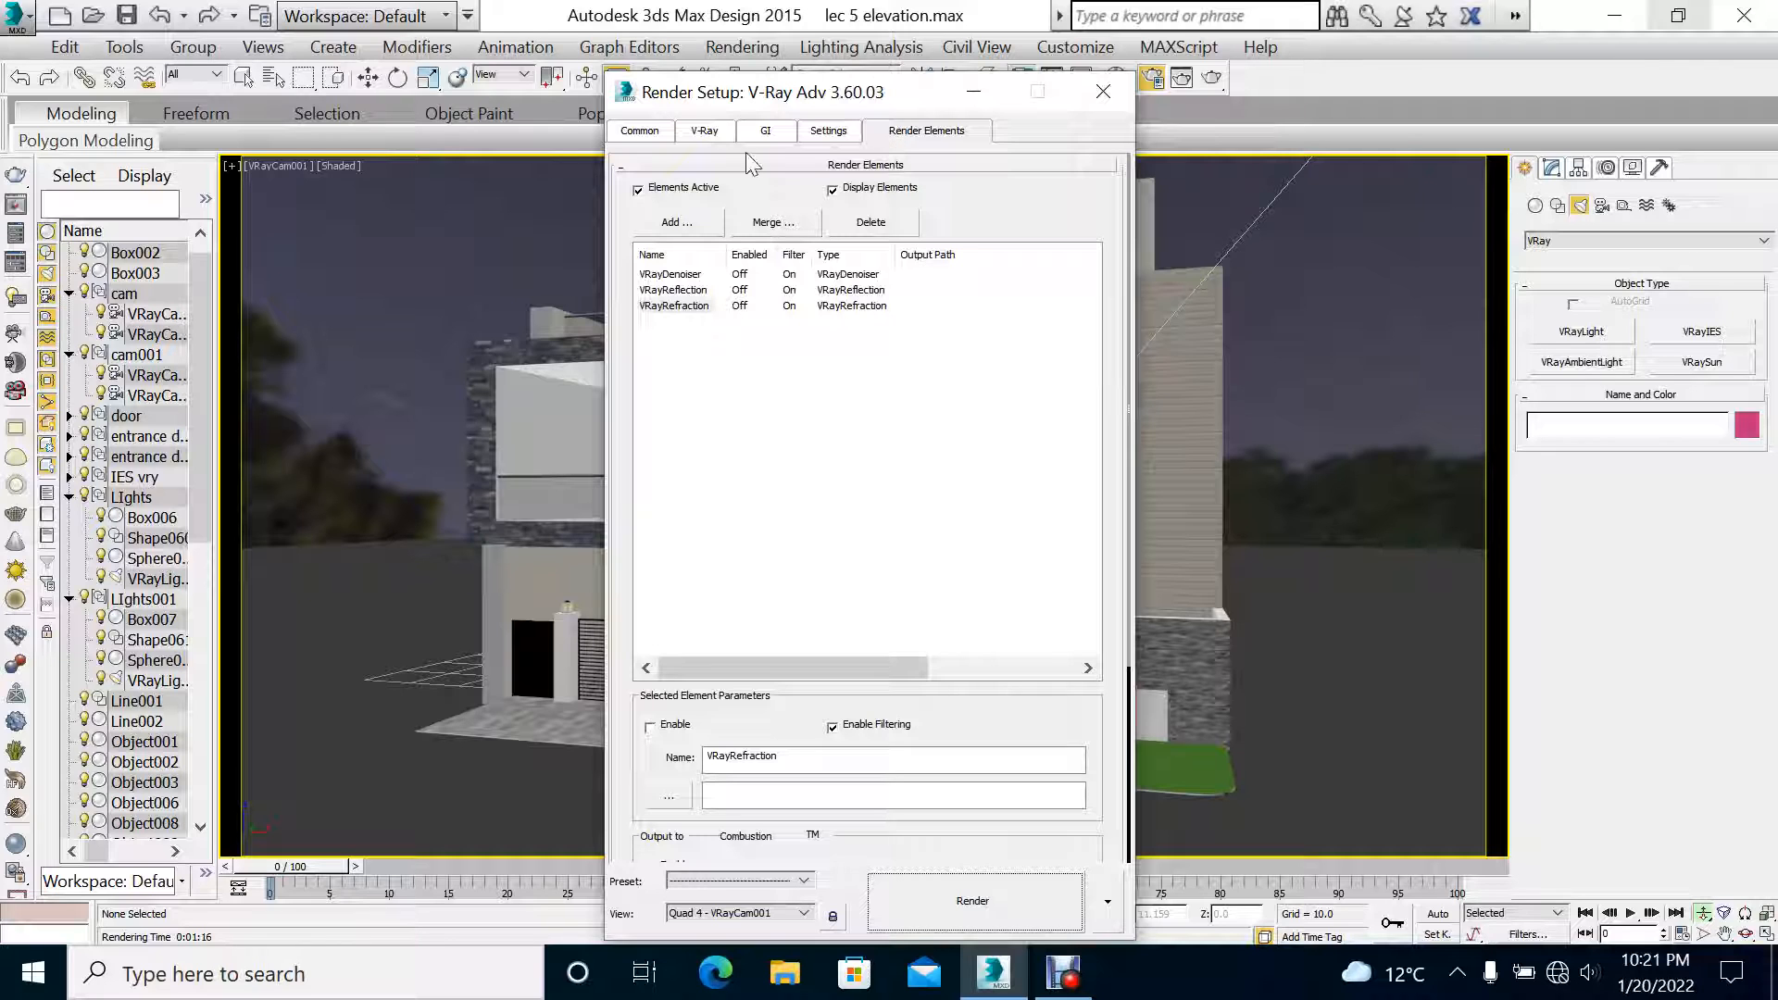
# Step: Review the V-Ray frame buffer, global switches, image filter, progressive image sampler and Global DMC settings
pyautogui.click(715, 137)
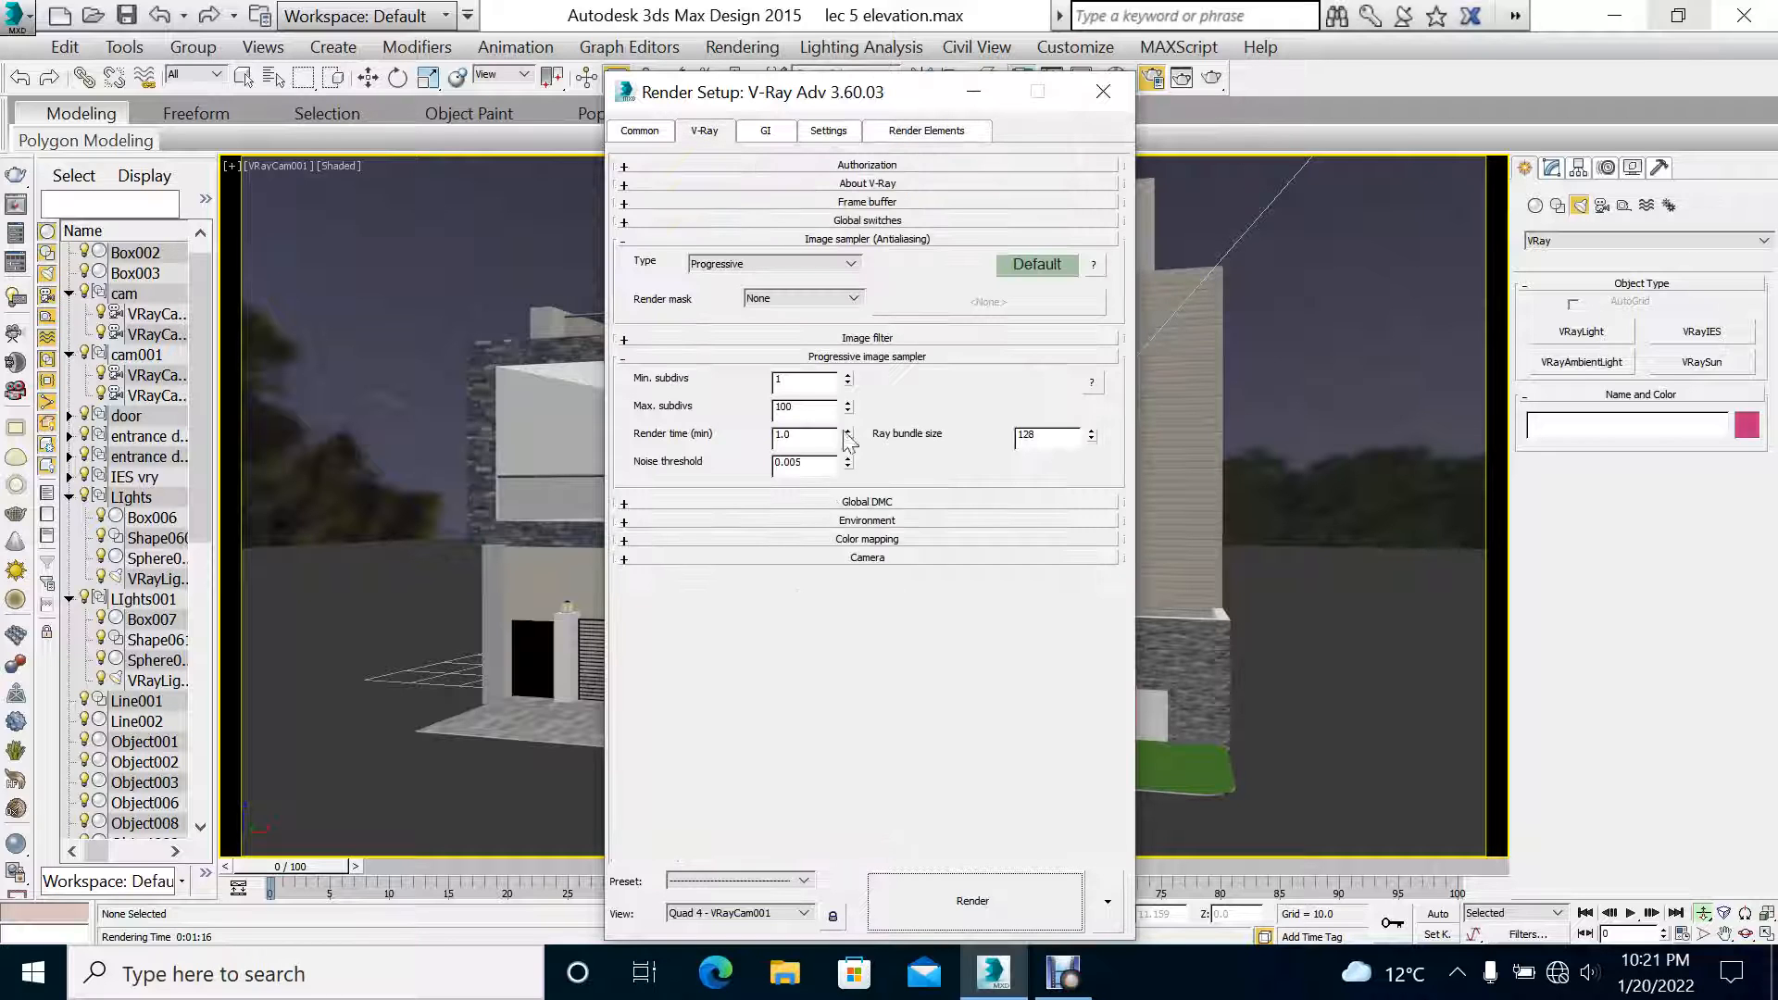
pyautogui.click(833, 223)
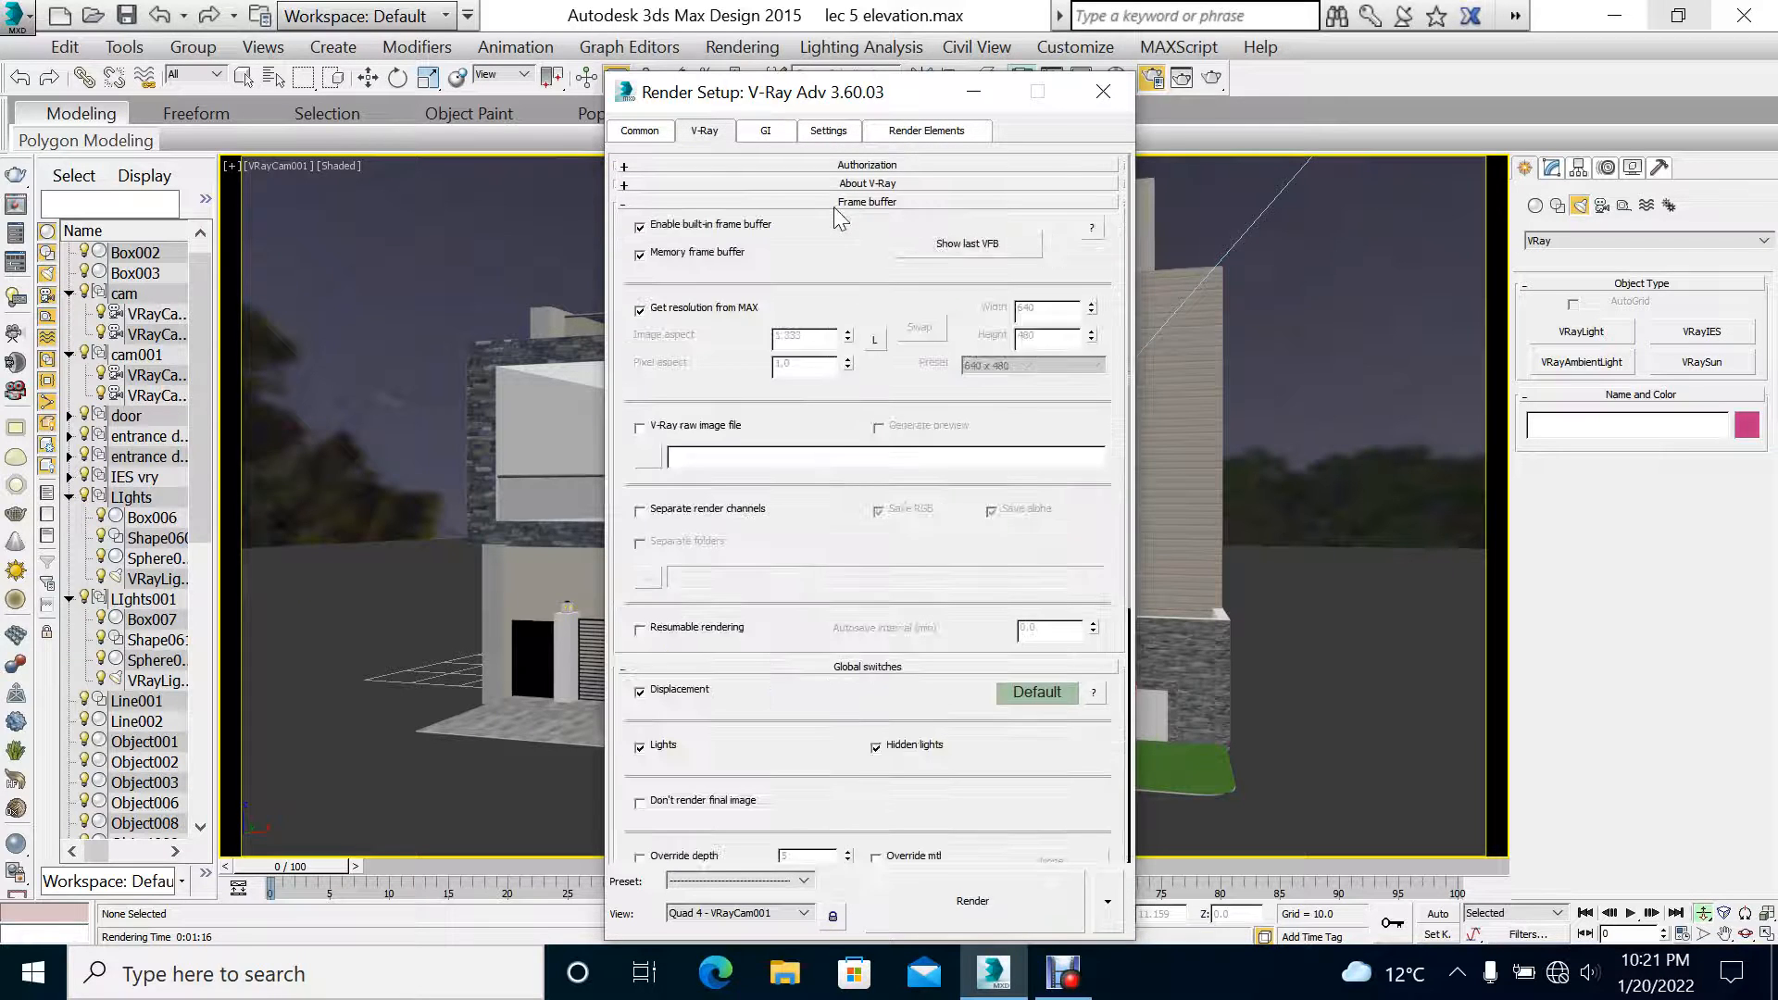
pyautogui.click(841, 222)
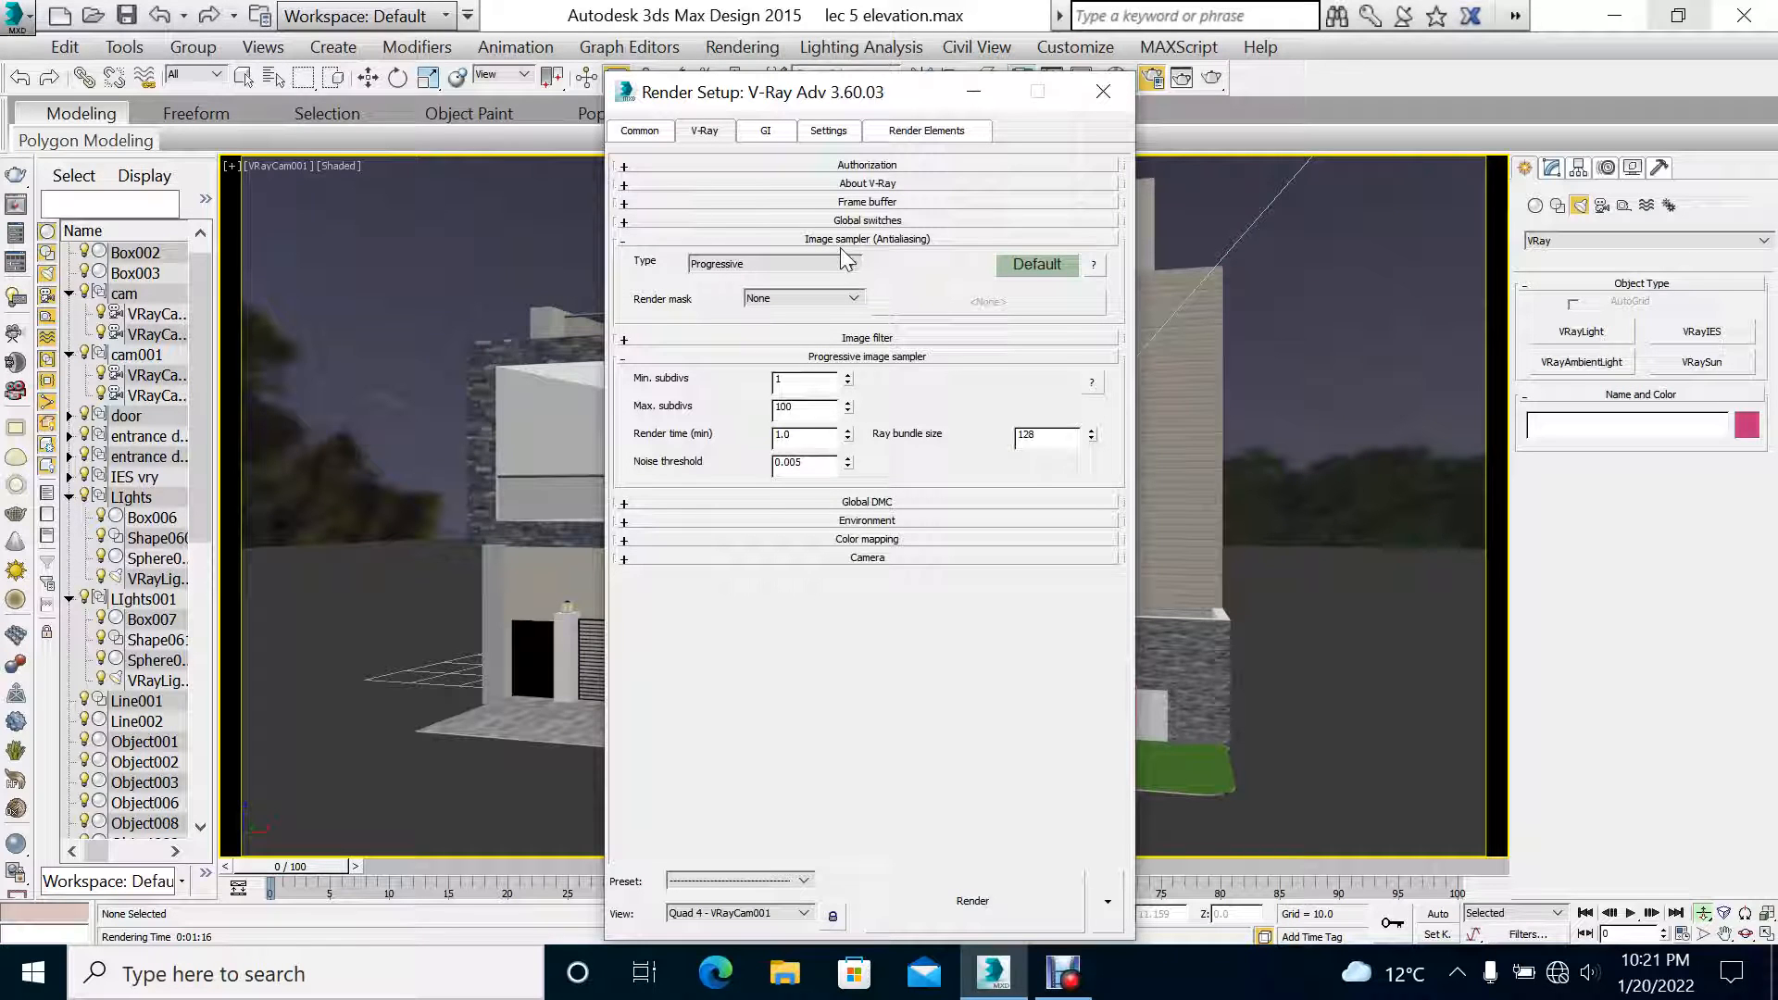
pyautogui.click(837, 341)
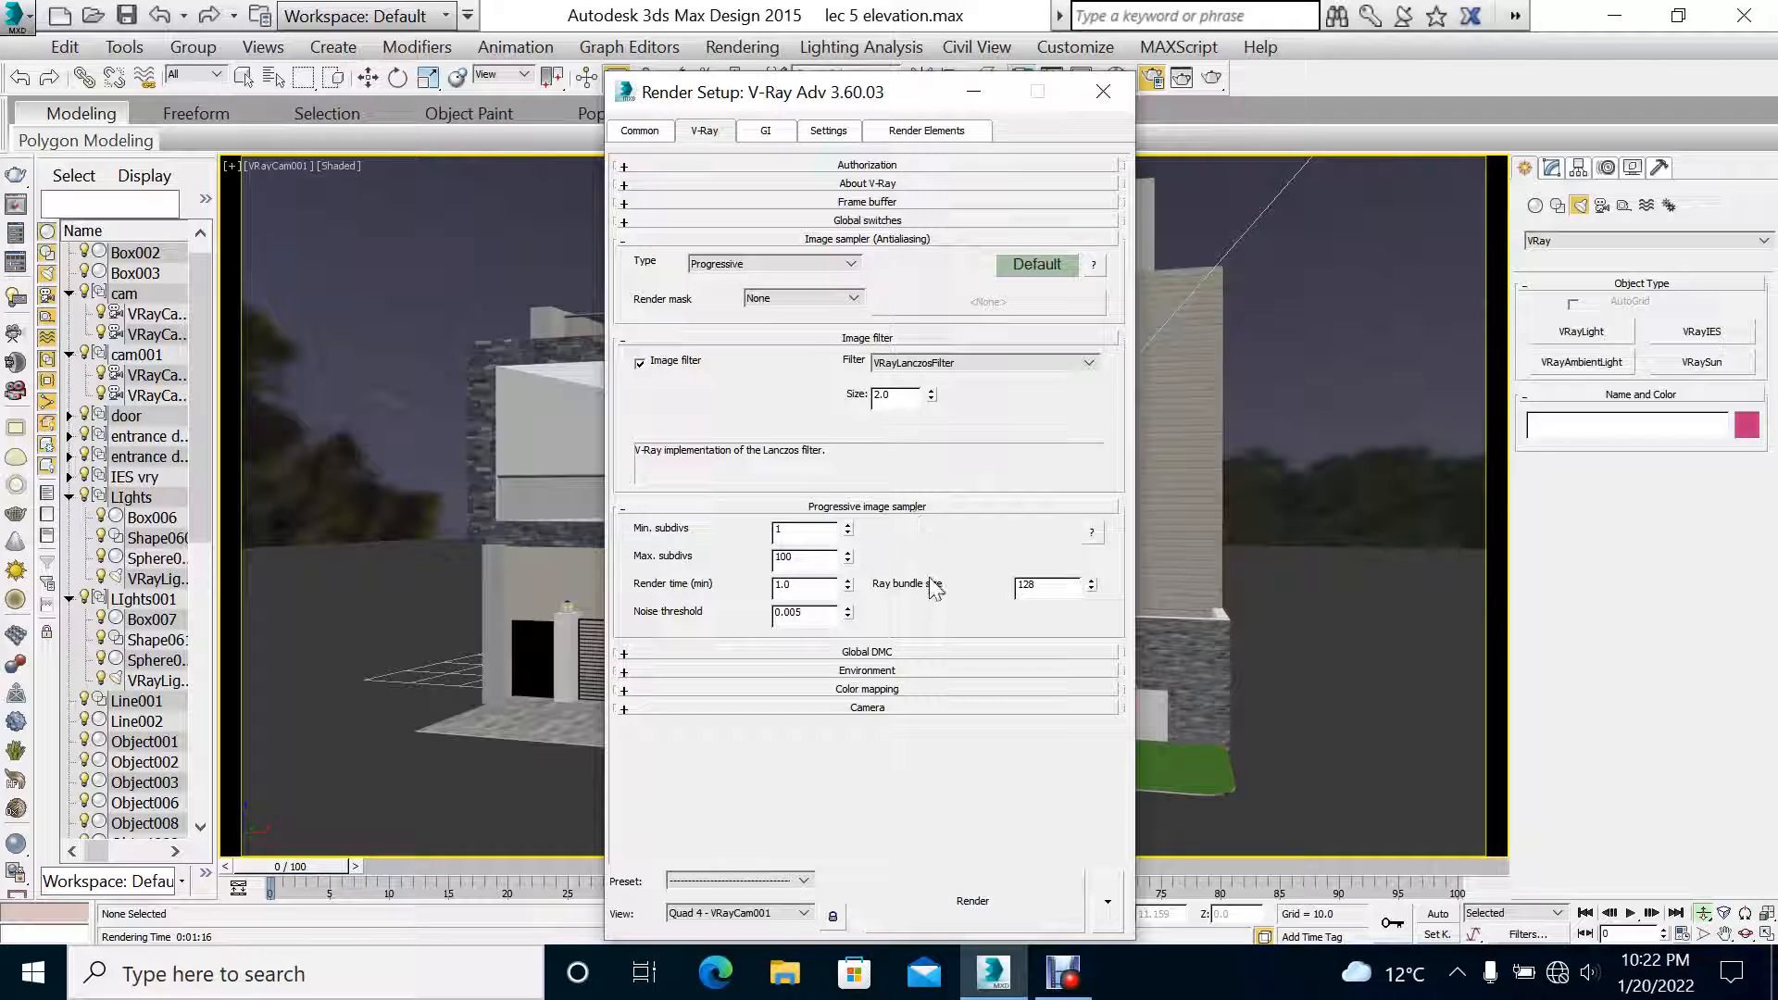
pyautogui.click(806, 557)
pyautogui.click(886, 655)
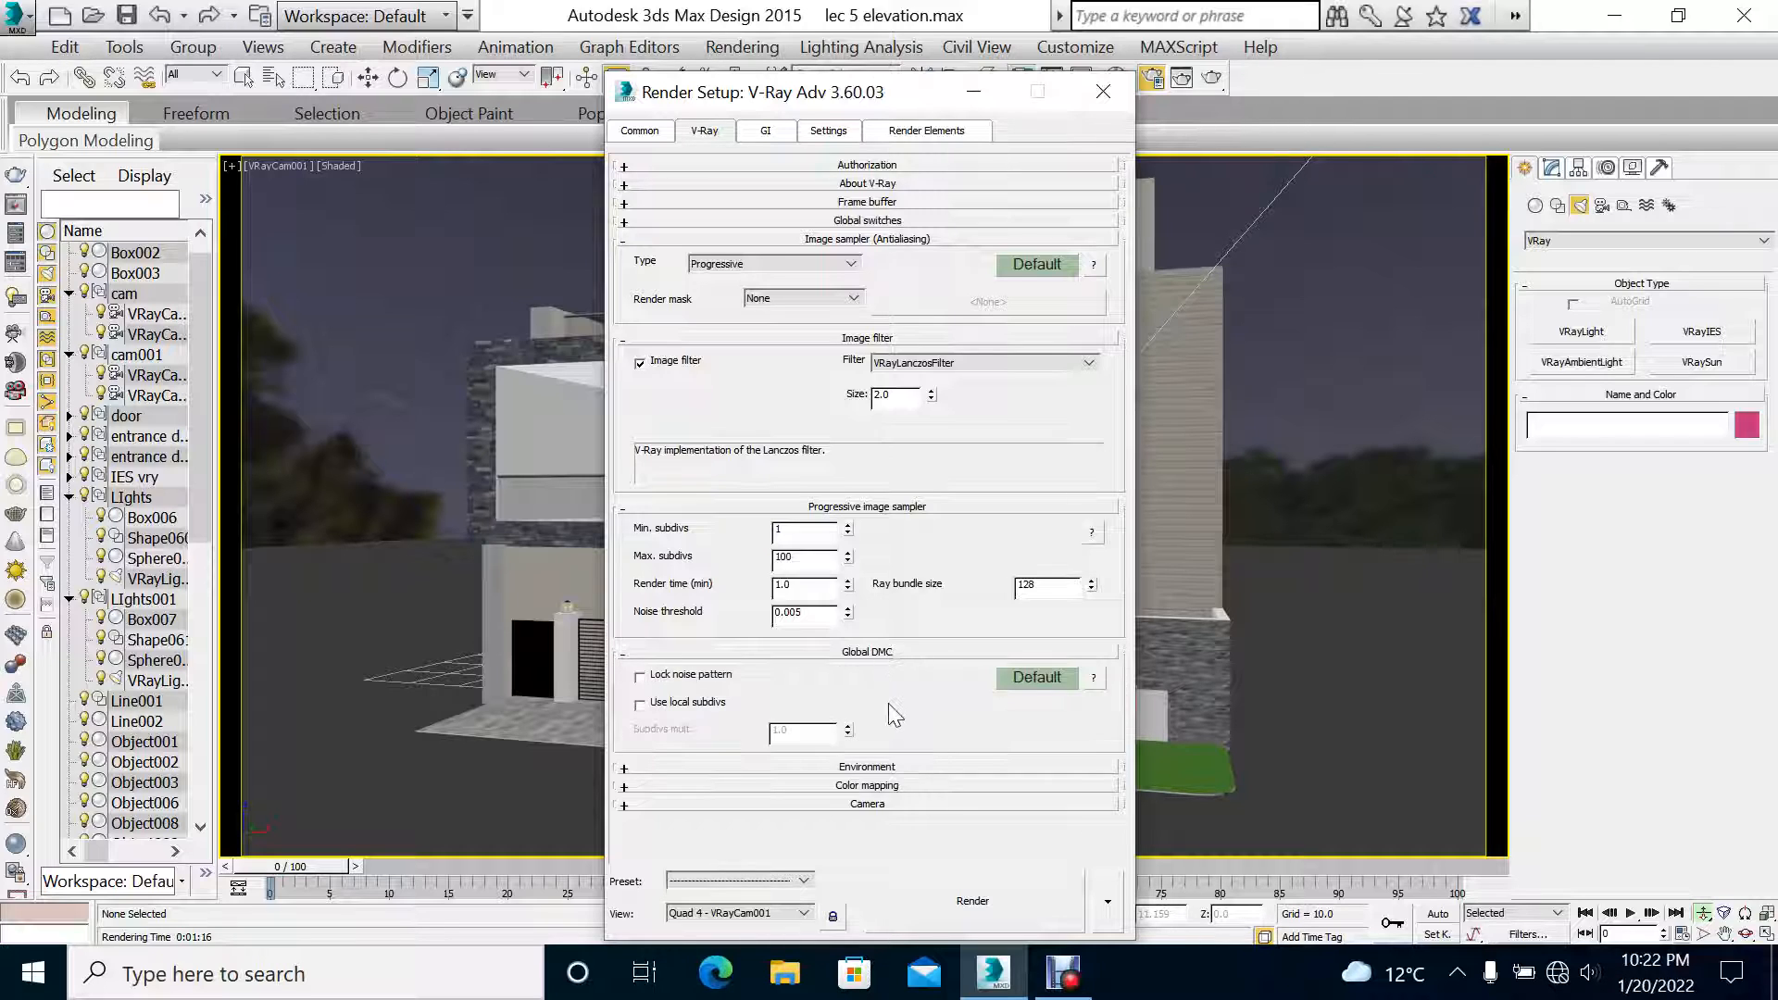
# Step: Review the V-Ray environment overrides and the color mapping type, multiplier and burn value
pyautogui.click(891, 775)
pyautogui.scroll(-1, 850, 721)
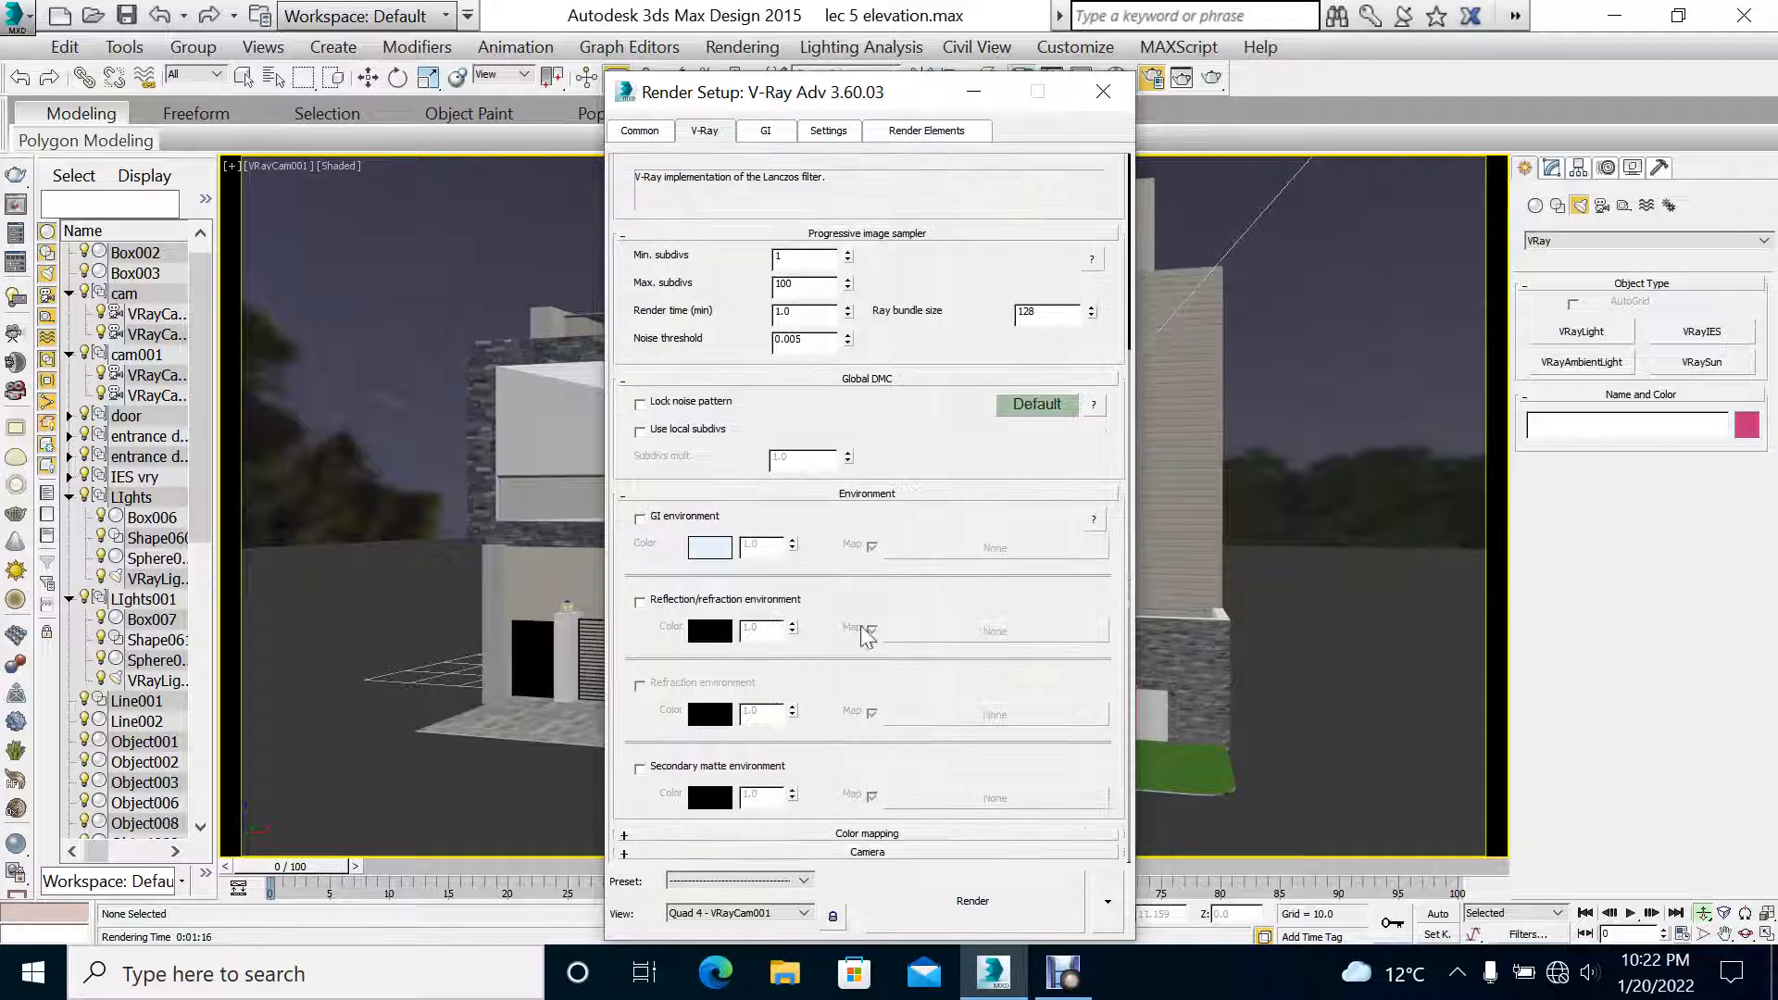
pyautogui.click(866, 837)
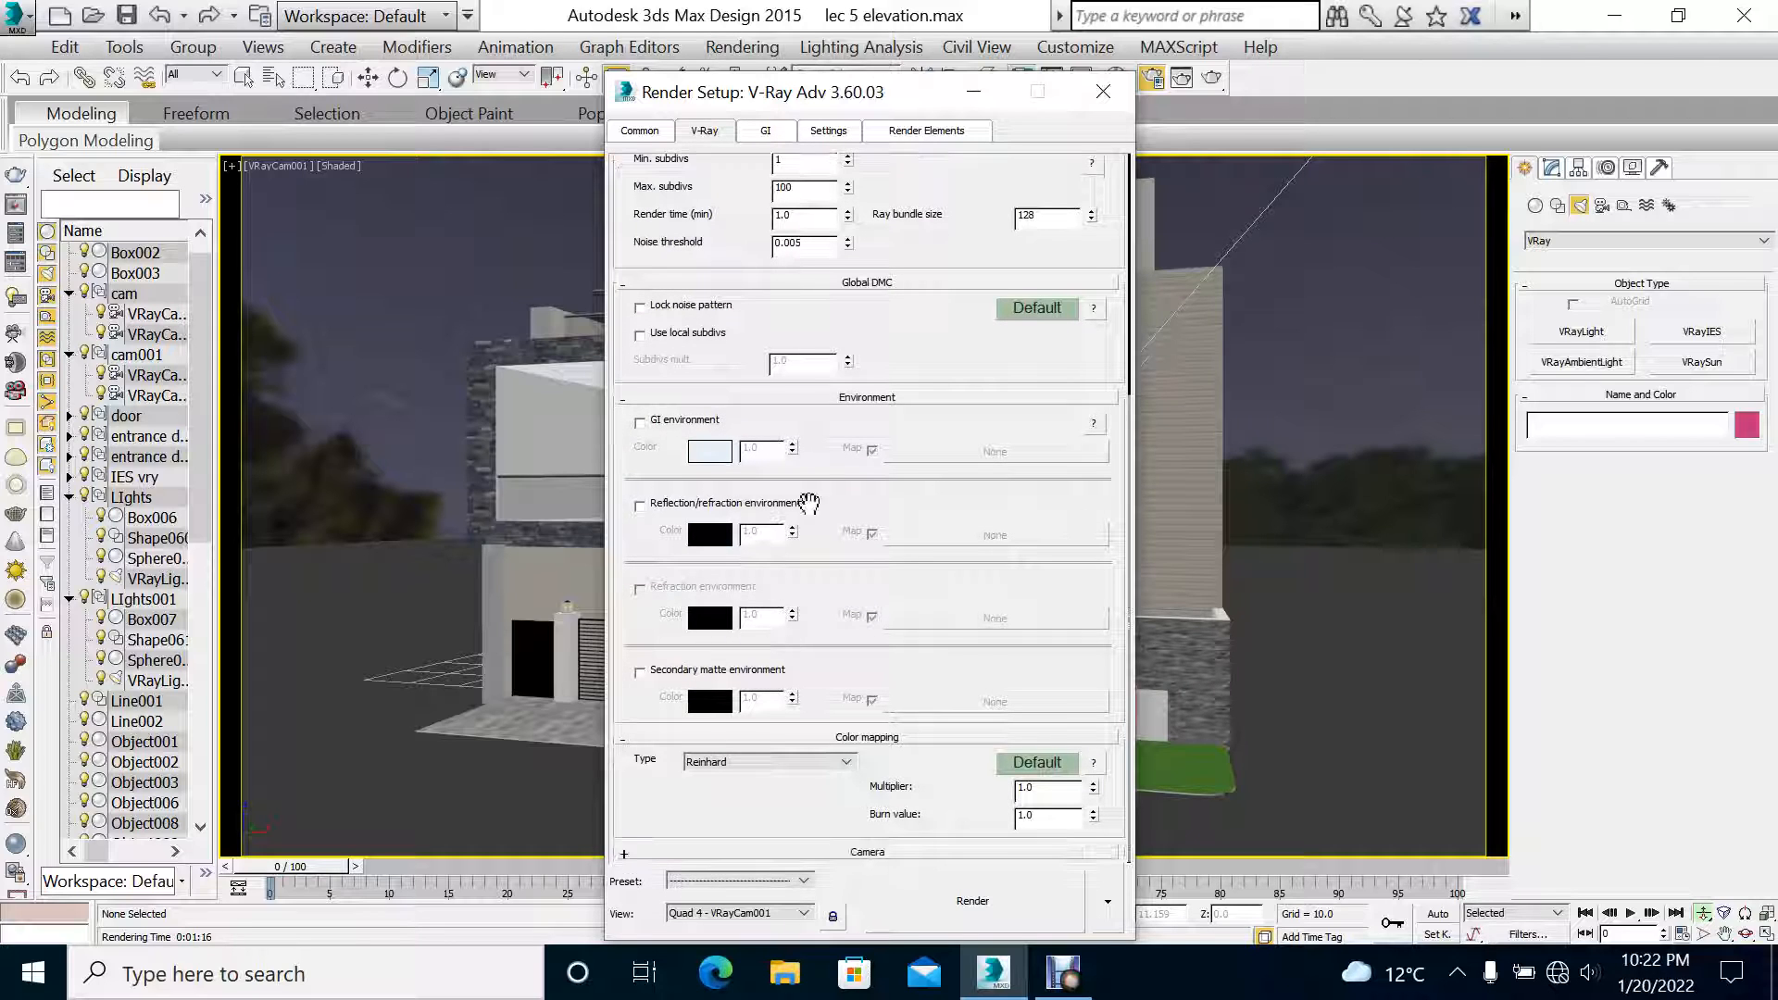
pyautogui.click(794, 762)
pyautogui.click(799, 762)
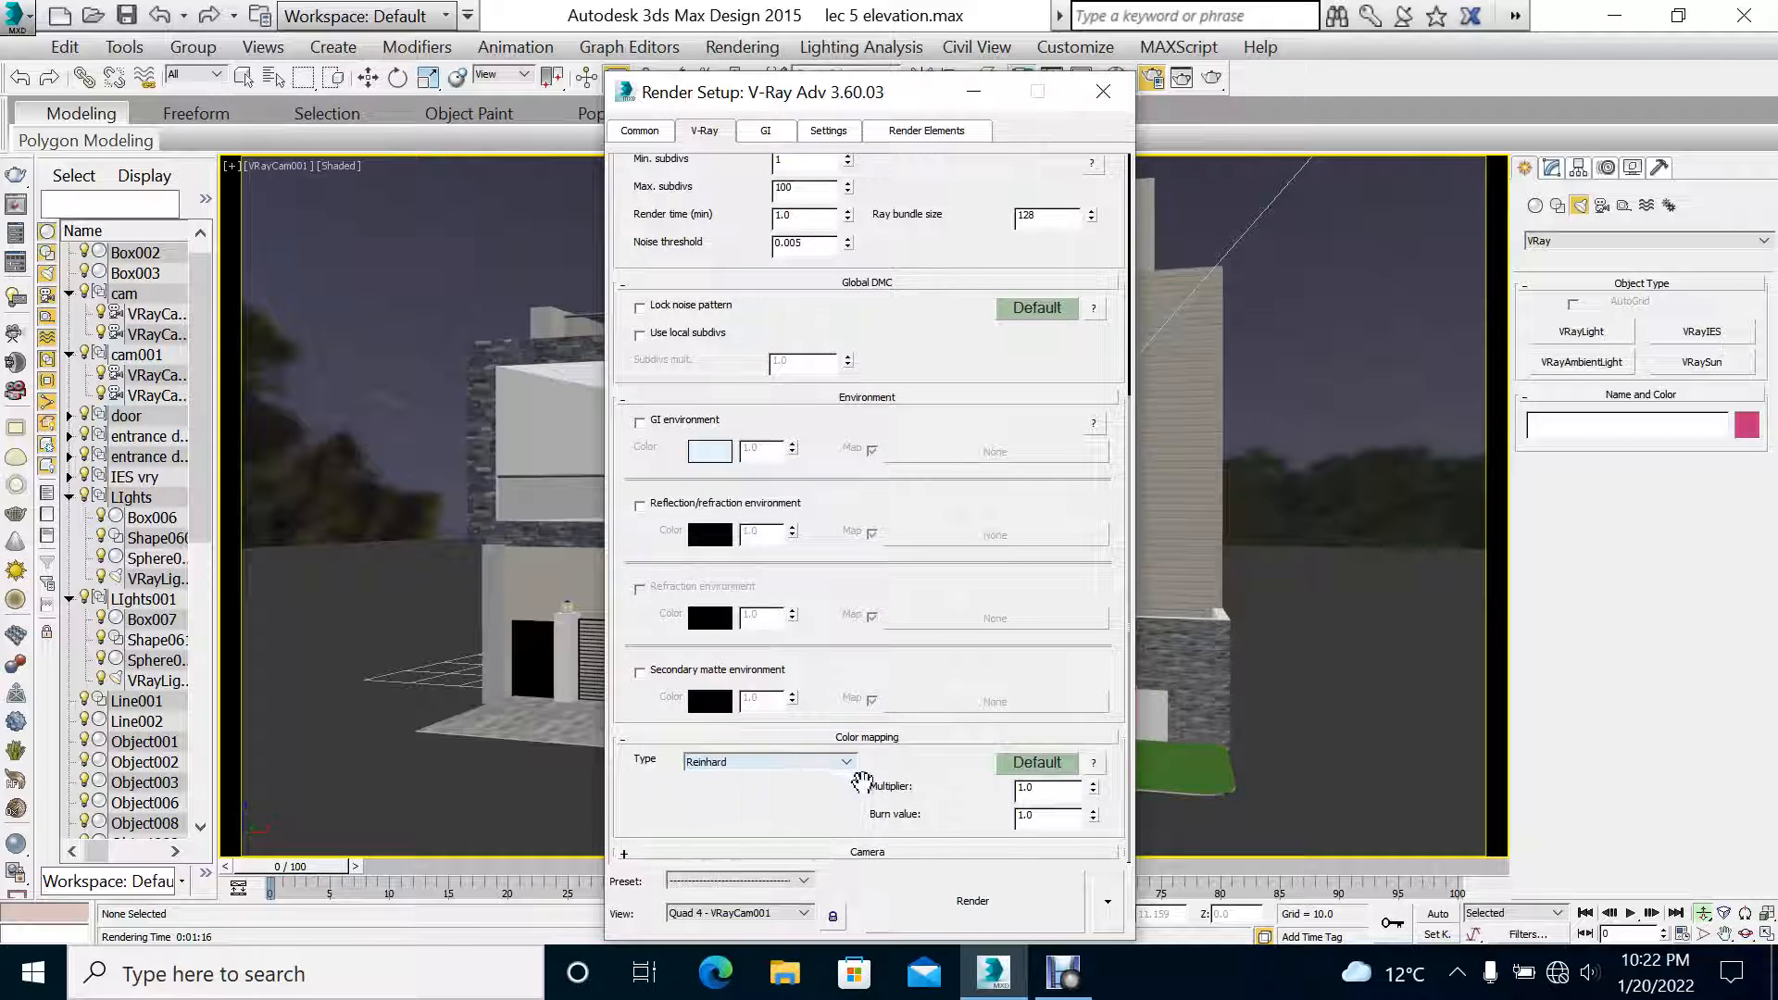
pyautogui.click(889, 852)
# Step: Review the global illumination engines, the V-Ray system settings and the list of render elements
pyautogui.click(767, 135)
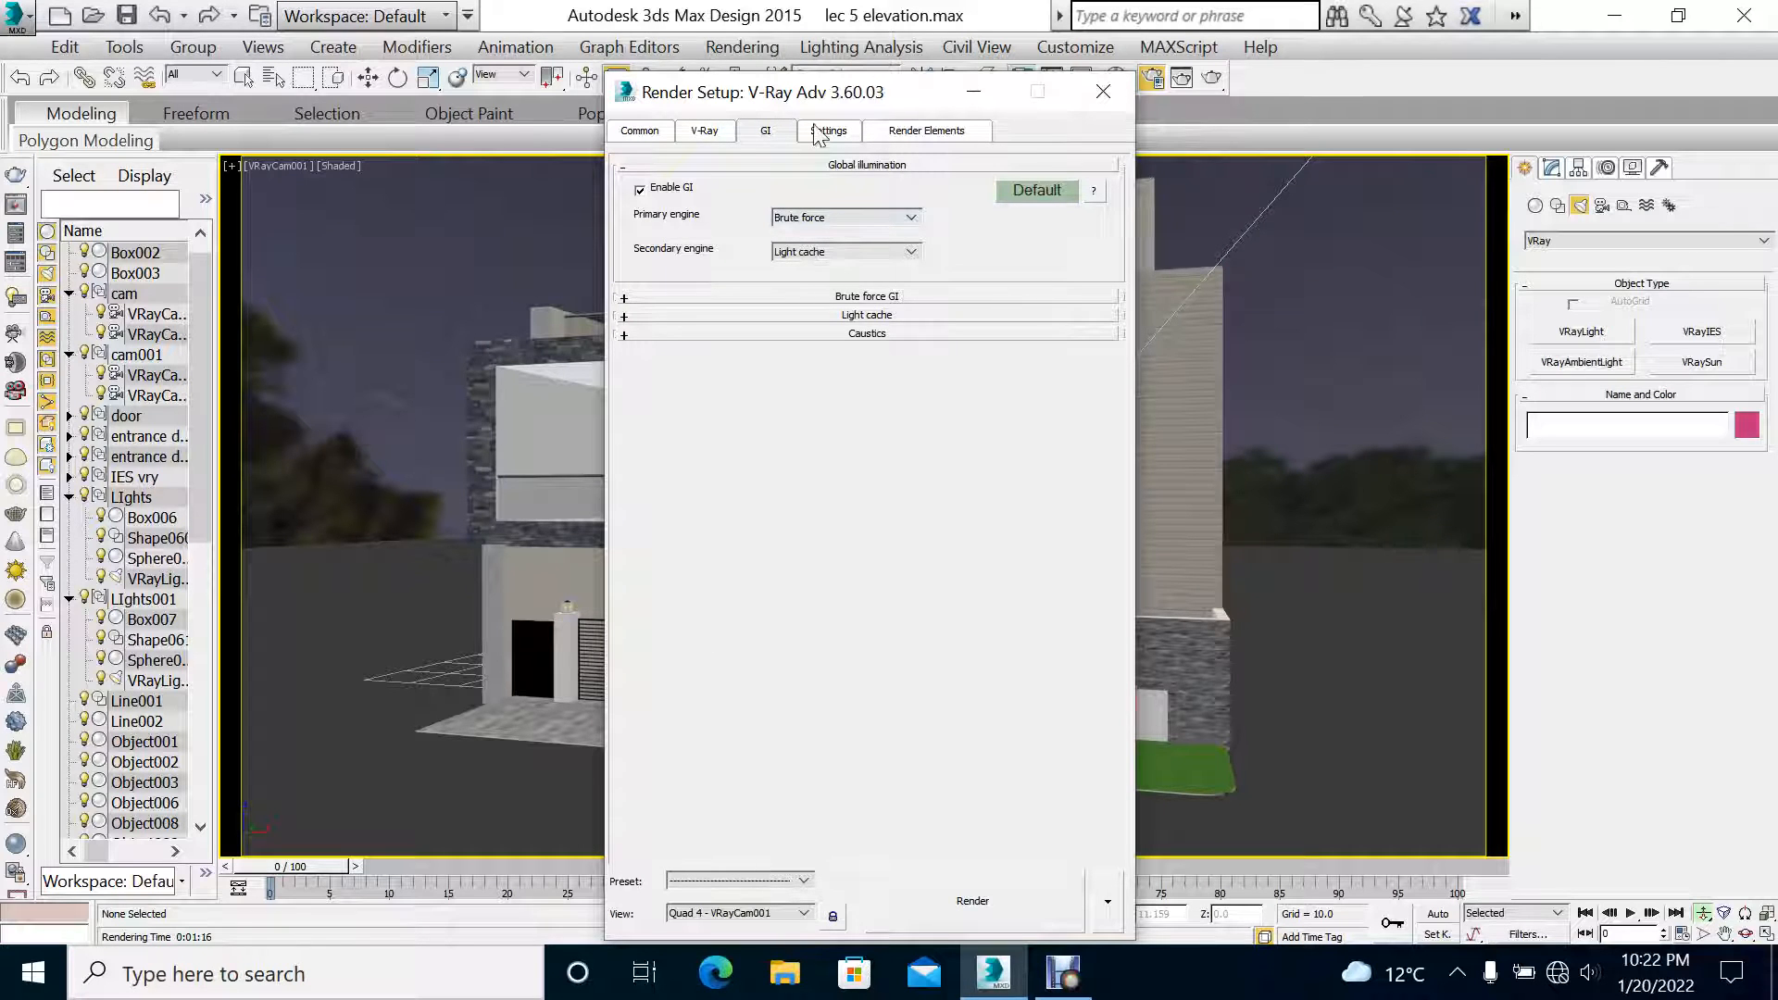
pyautogui.click(843, 136)
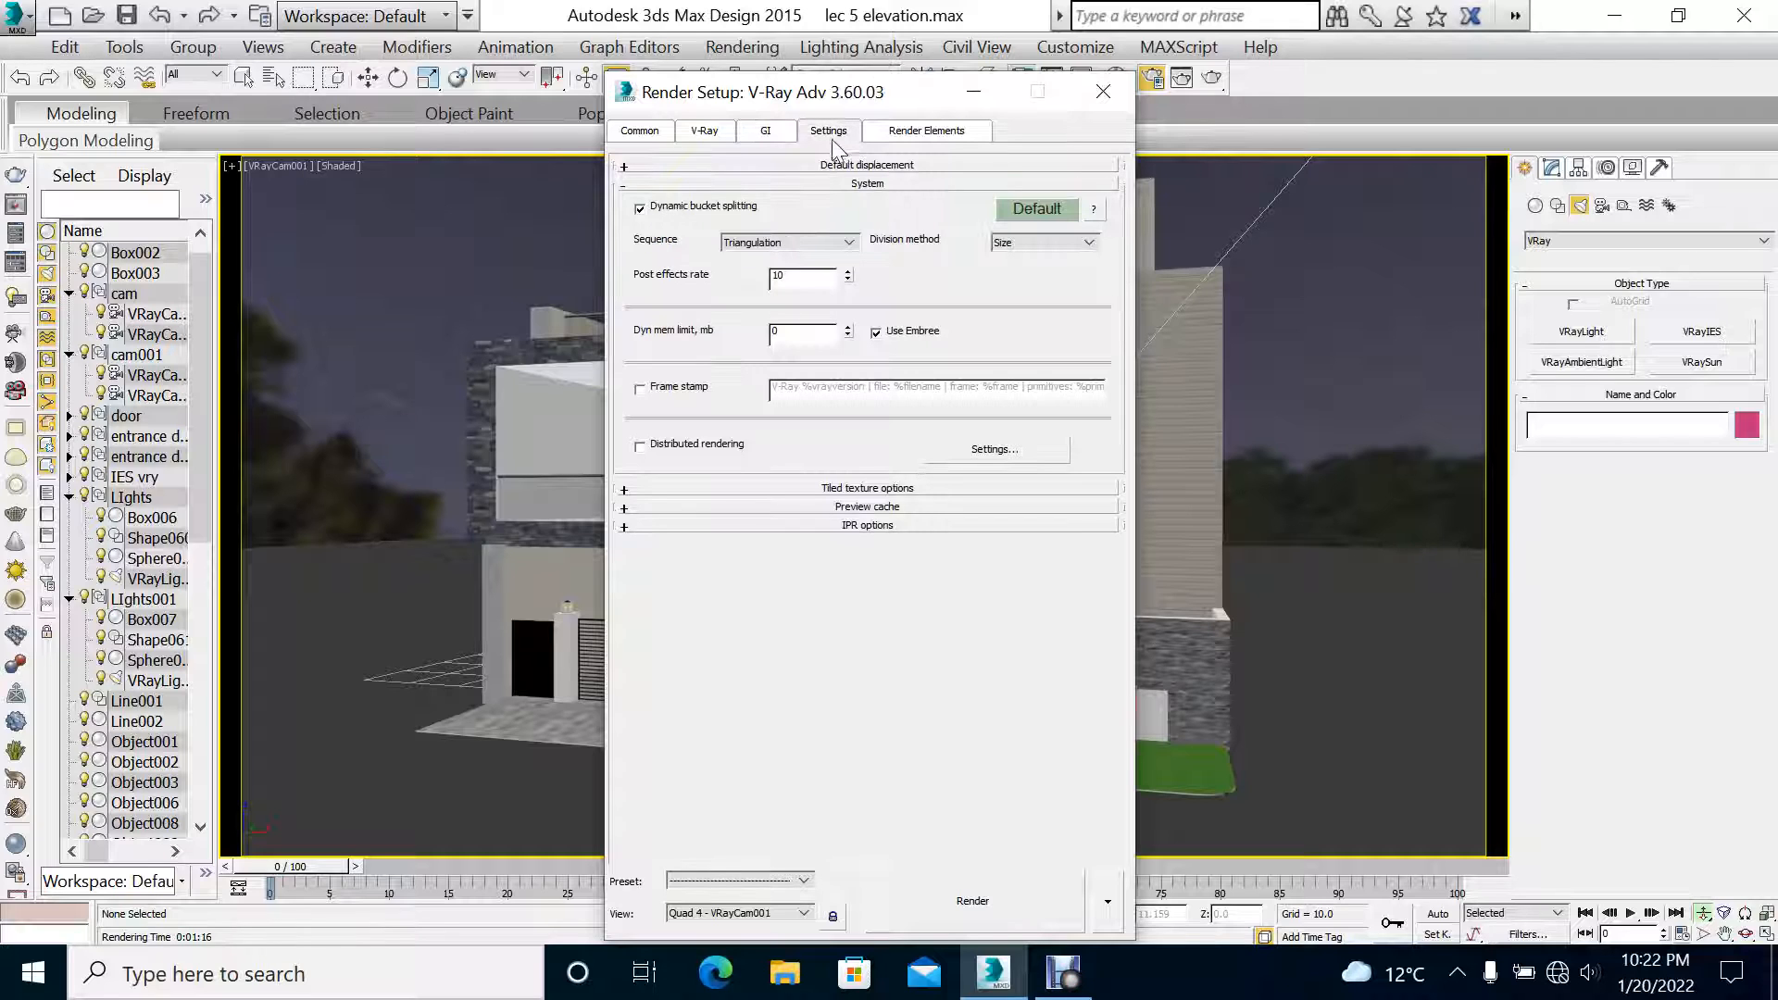
pyautogui.click(926, 133)
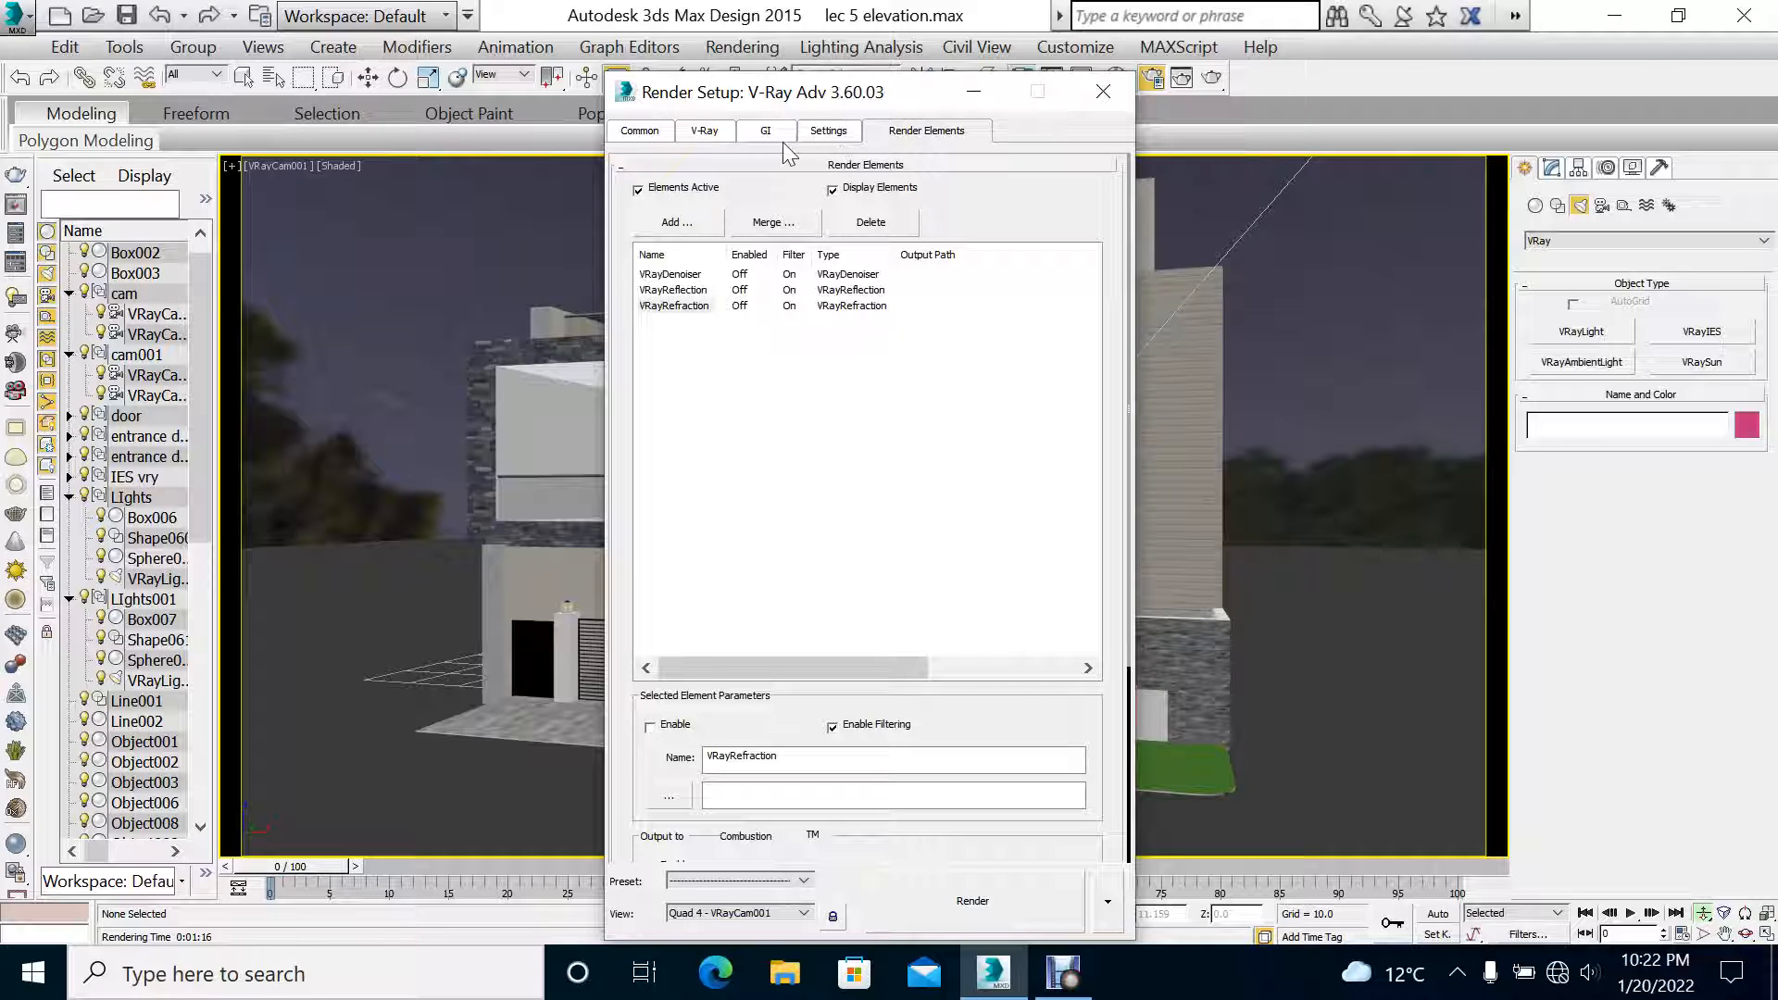
# Step: Set the time output to the frame range 0 to 100 and keep View as the area to render
pyautogui.click(664, 132)
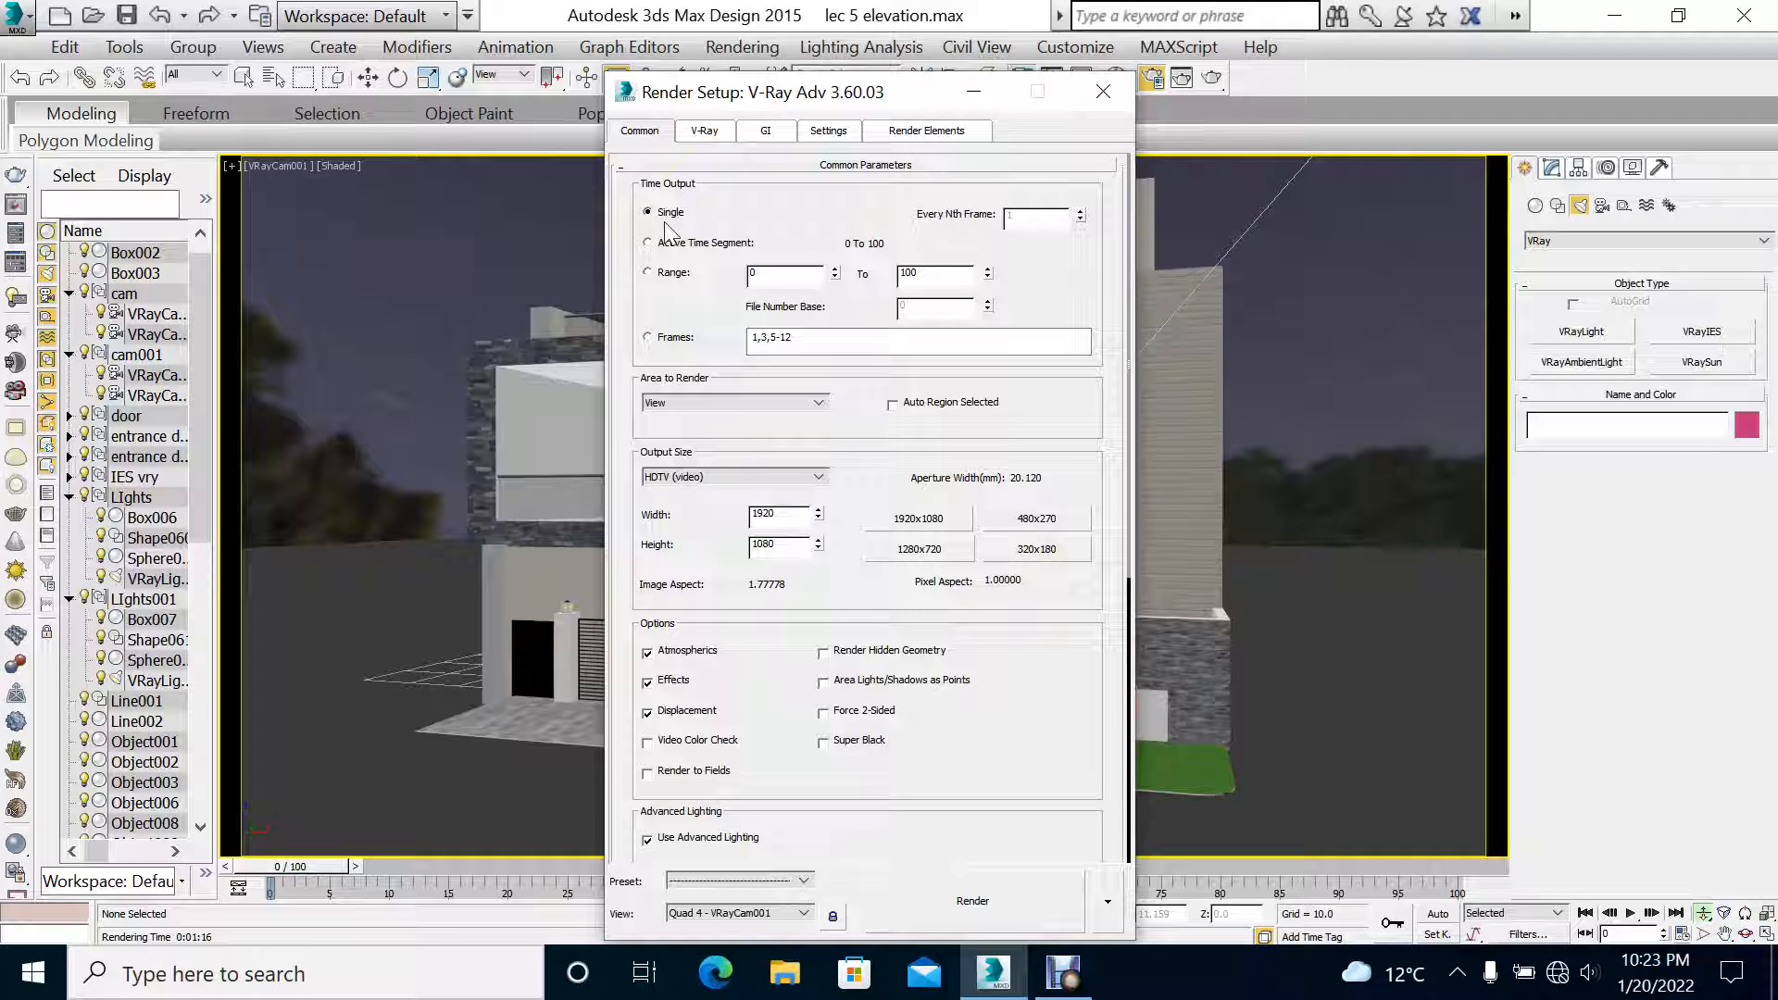
pyautogui.click(713, 243)
pyautogui.click(647, 272)
pyautogui.press('Tab')
pyautogui.click(710, 402)
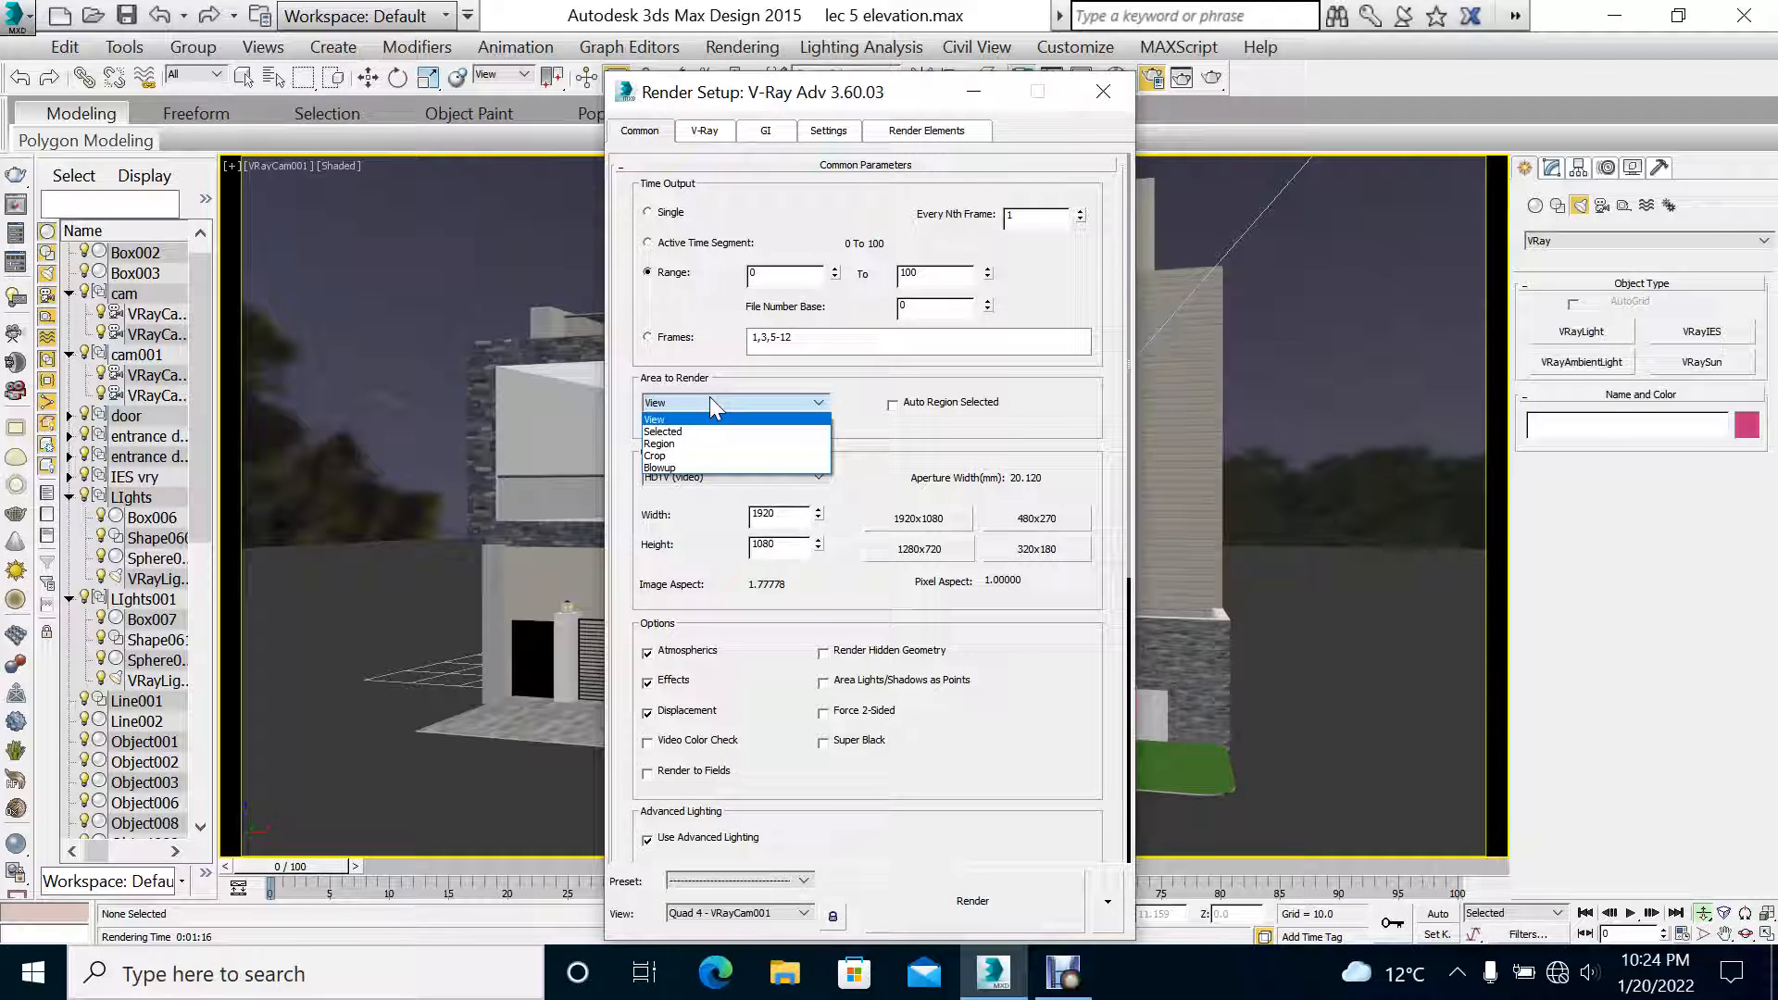
pyautogui.click(710, 396)
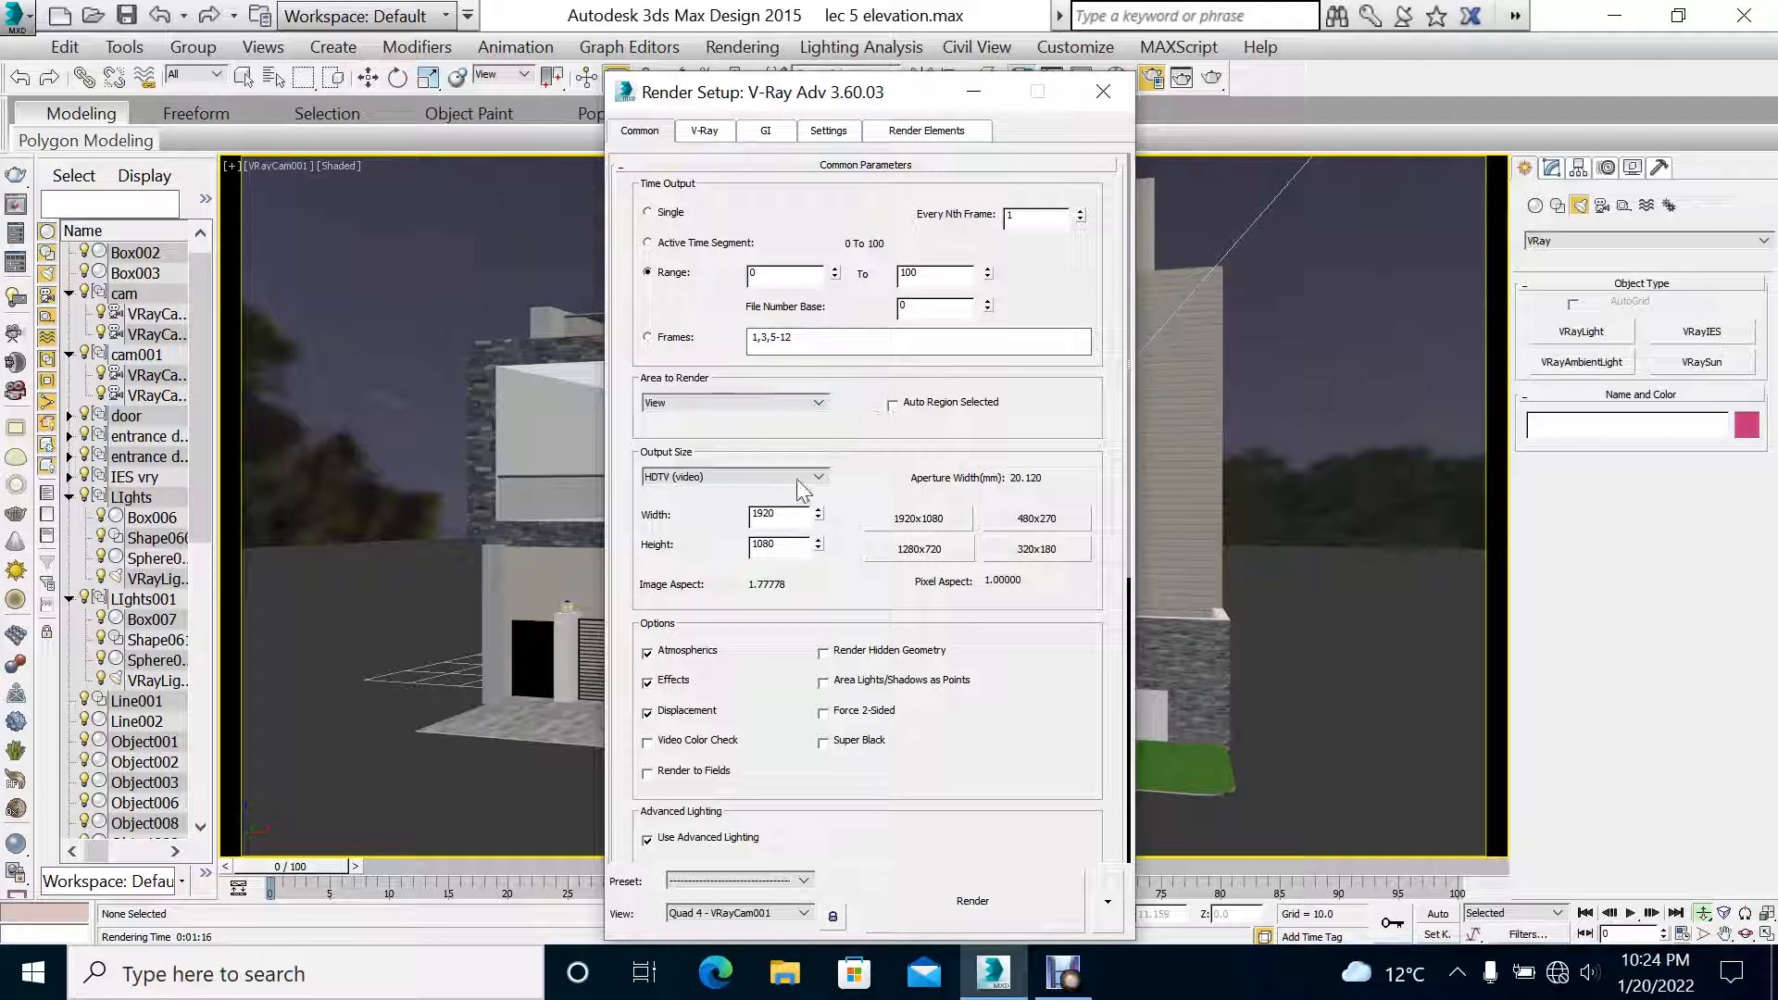
# Step: Try the 35mm 1.316:1 Full Aperture (cine) output size, and return to HDTV (video) at 1920x1080
pyautogui.click(709, 478)
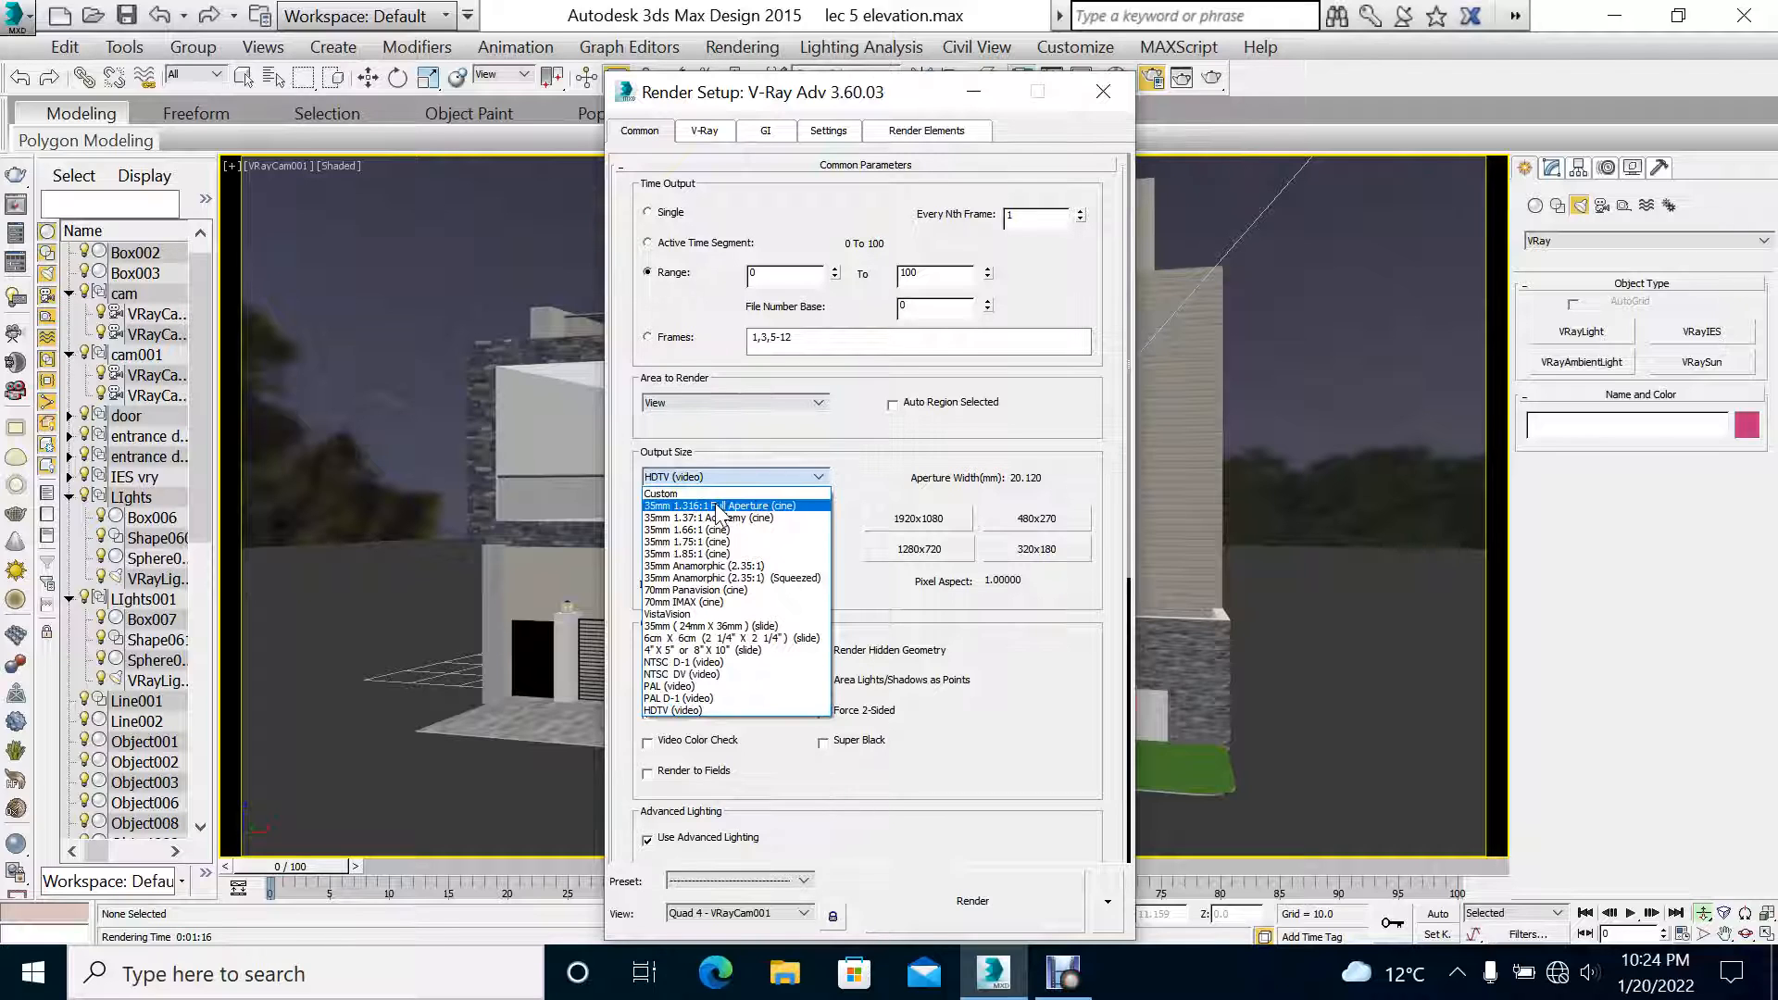
pyautogui.click(717, 506)
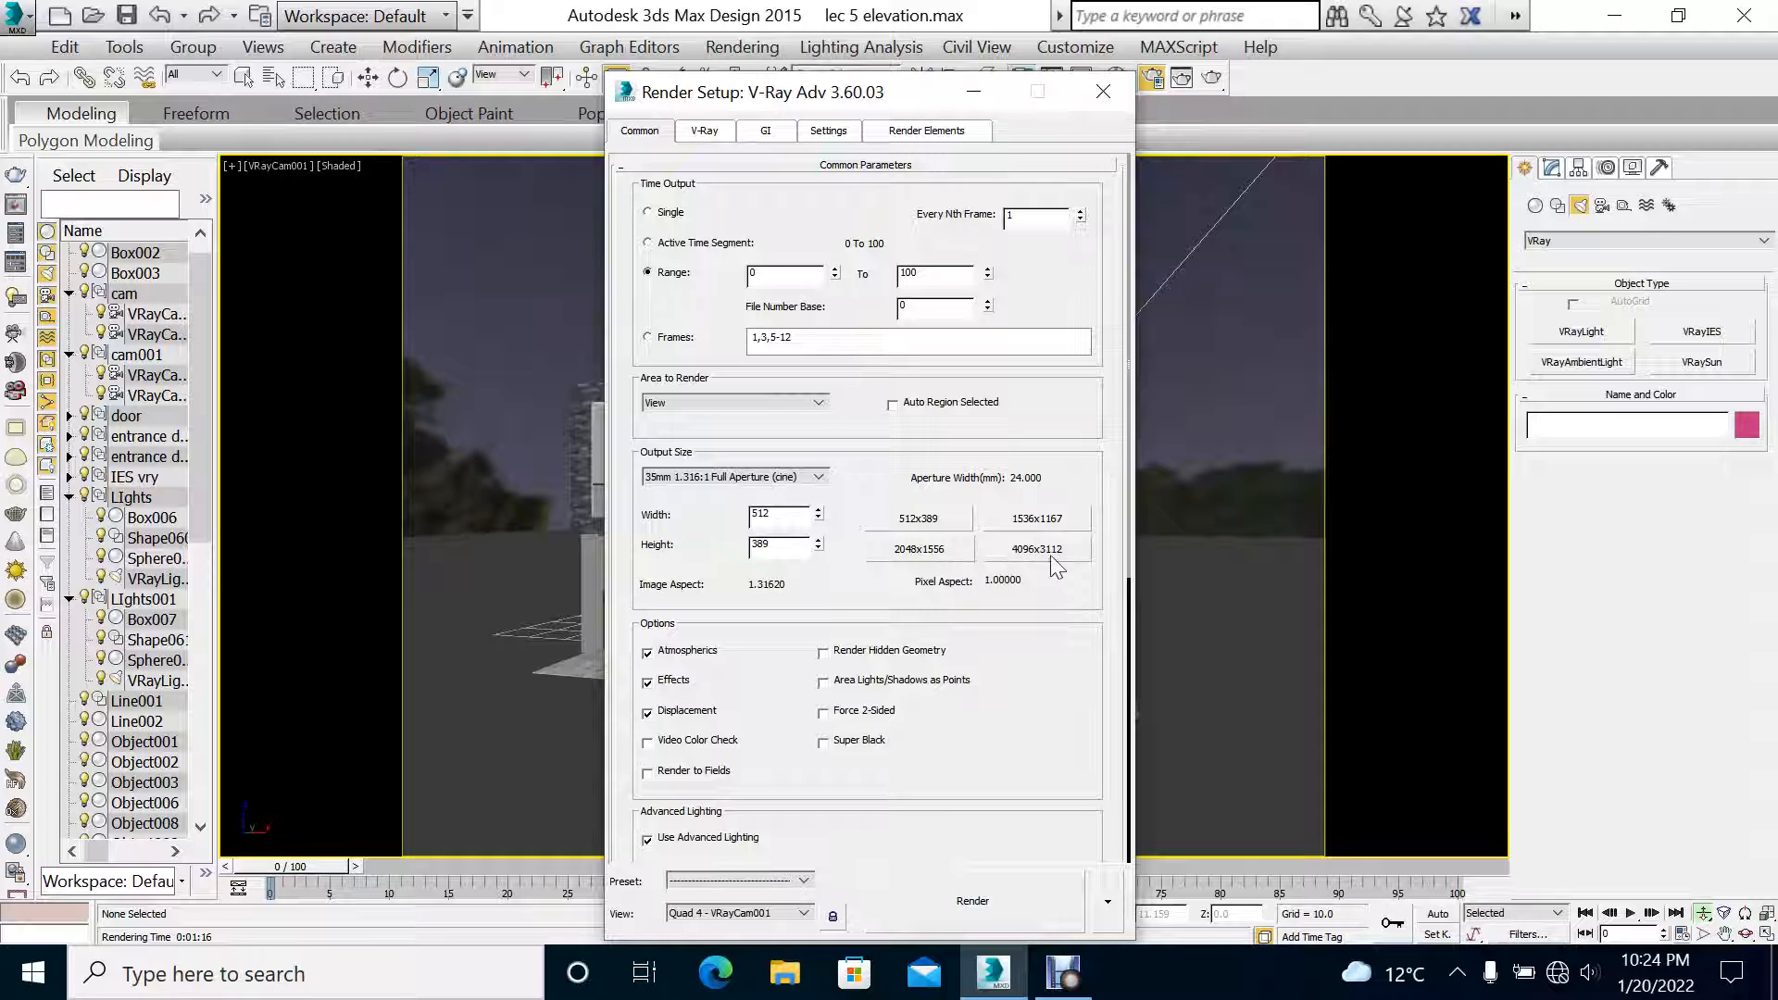
pyautogui.click(817, 476)
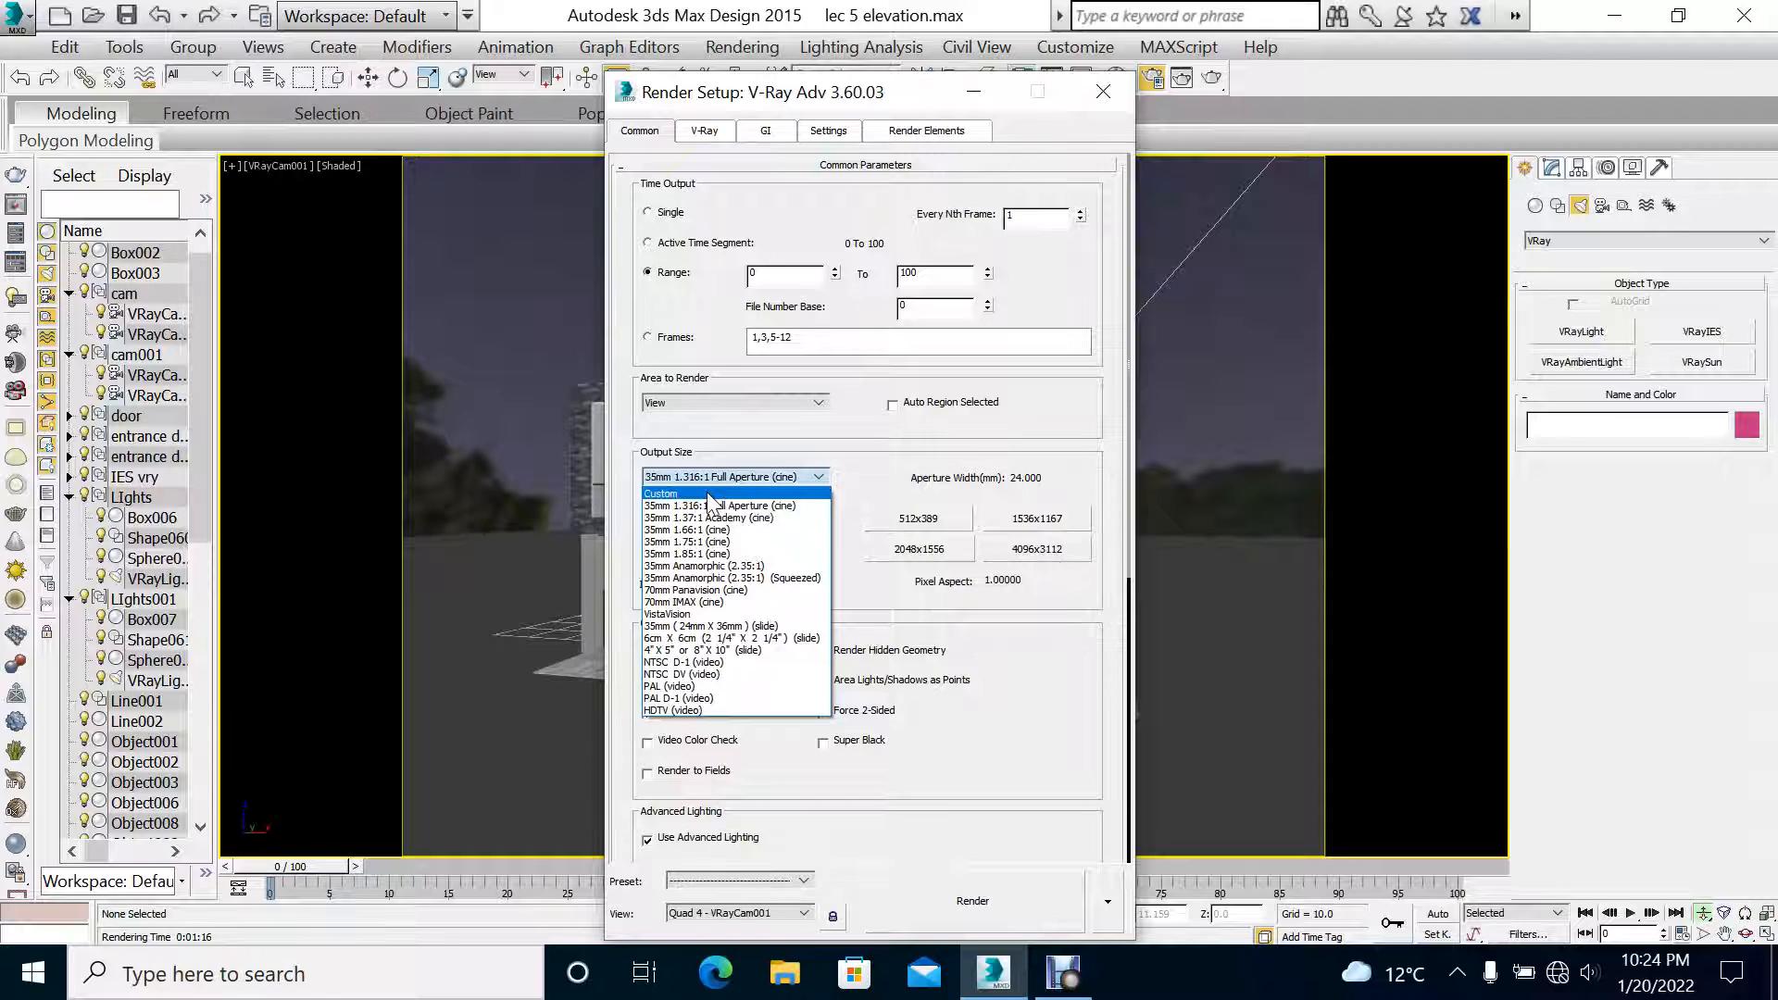
pyautogui.click(699, 710)
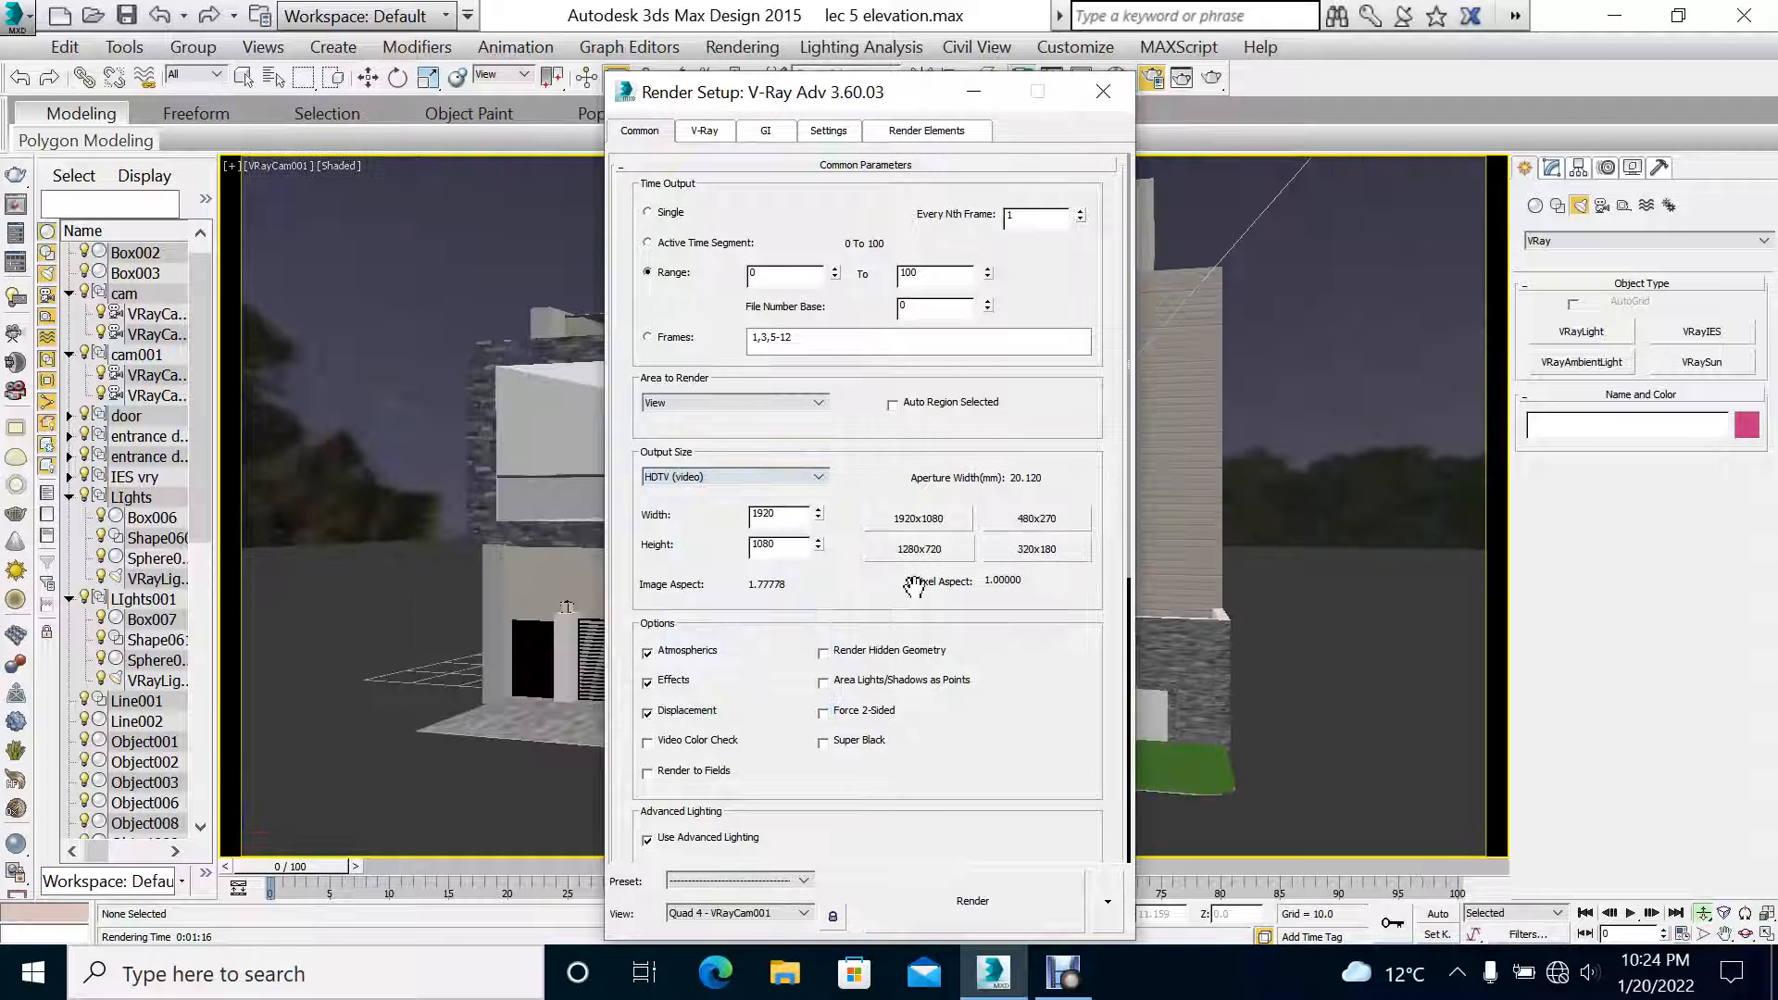
pyautogui.click(940, 526)
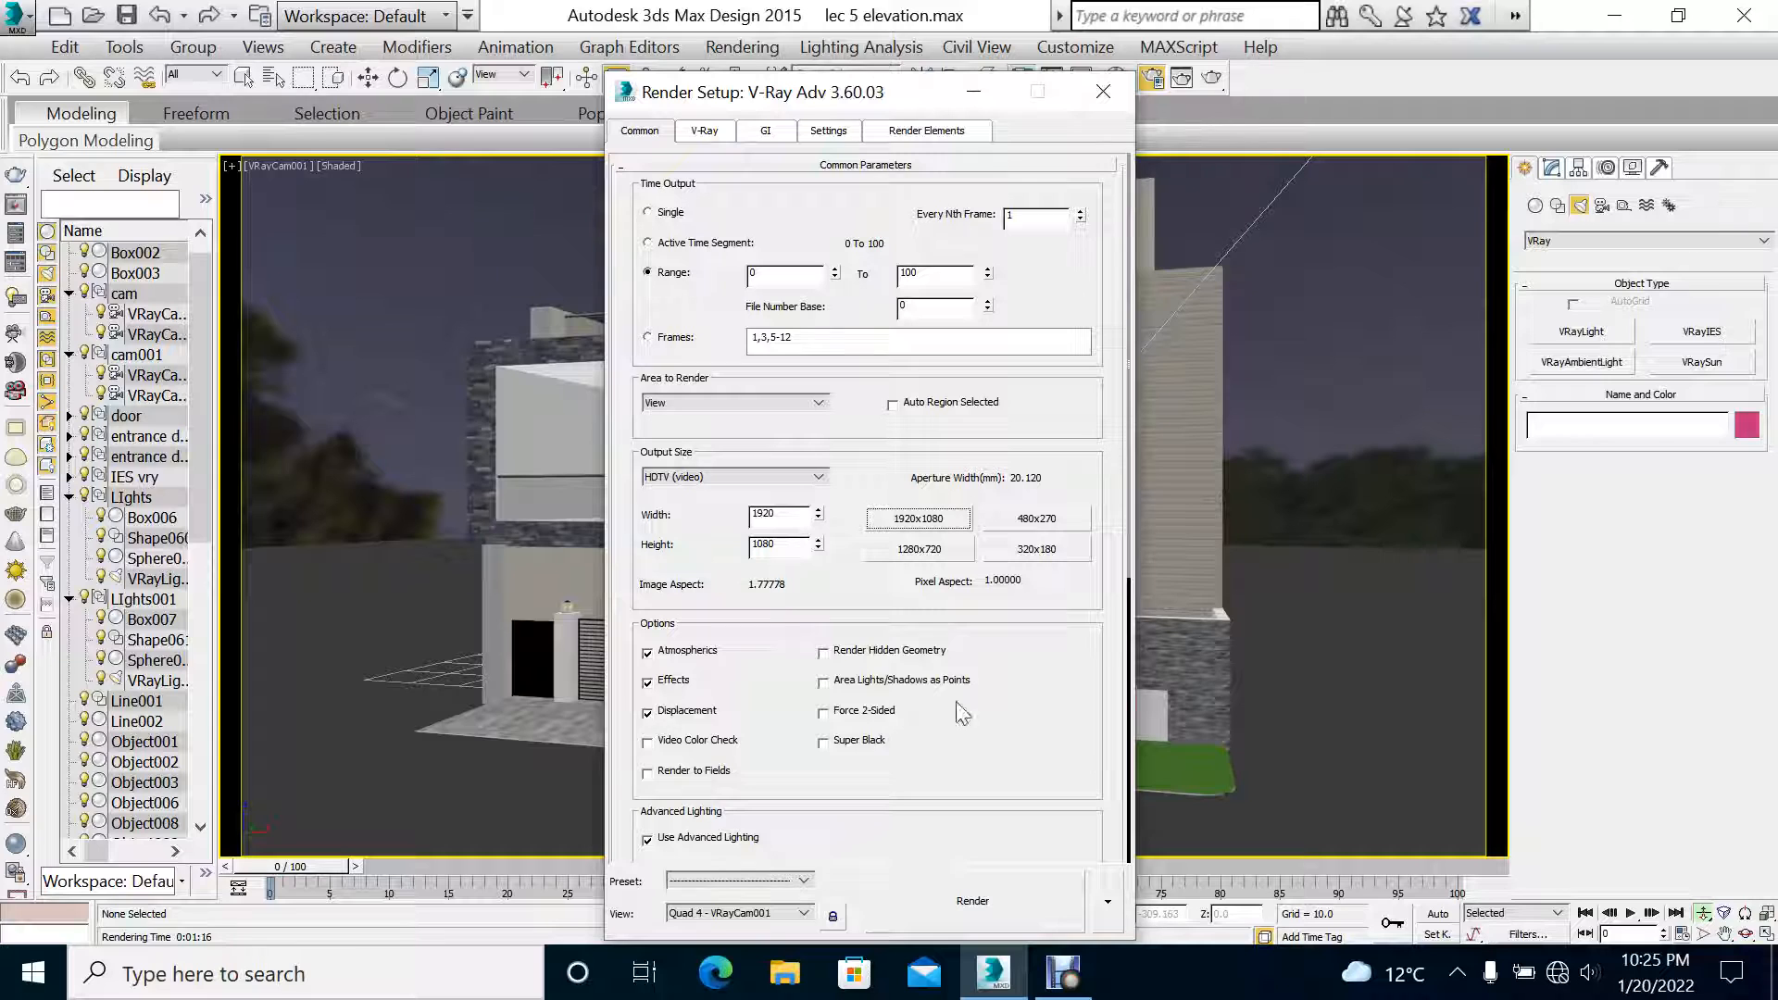
# Step: Examine the render output options and the renderers available for Production and ActiveShade, cancelling both choices
pyautogui.moveTo(1040, 771); pyautogui.dragTo(1100, 339)
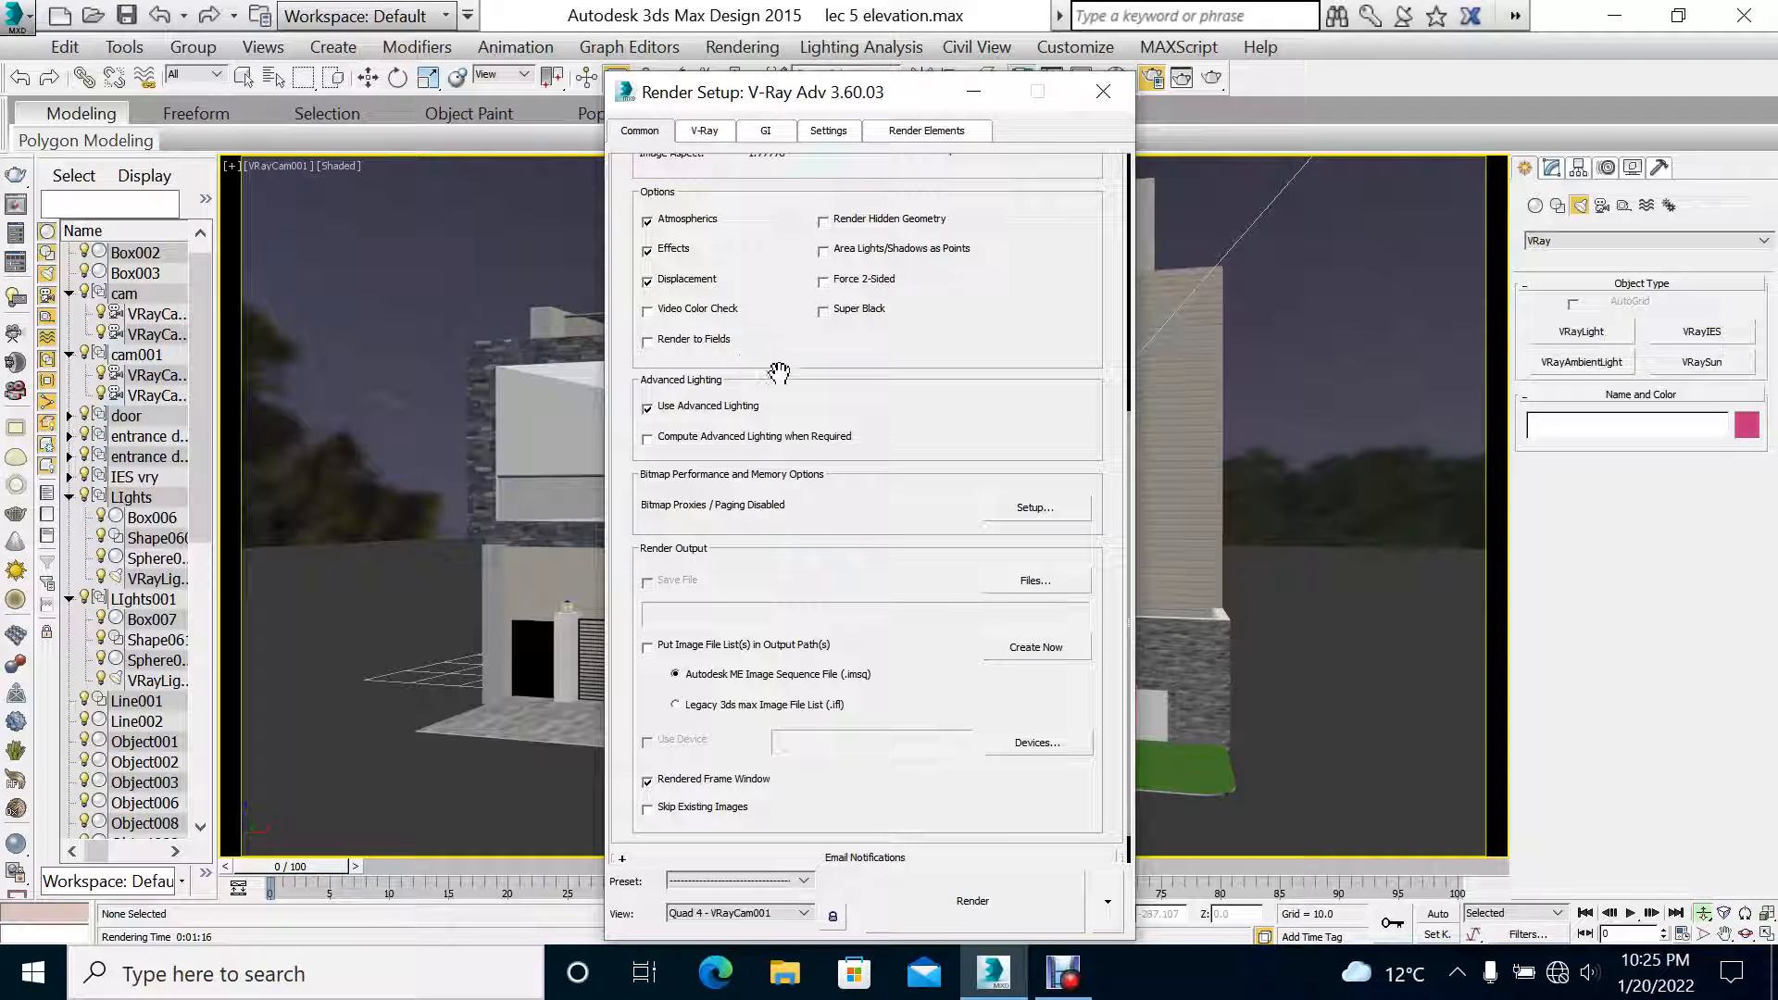
pyautogui.moveTo(1006, 405); pyautogui.dragTo(995, 274)
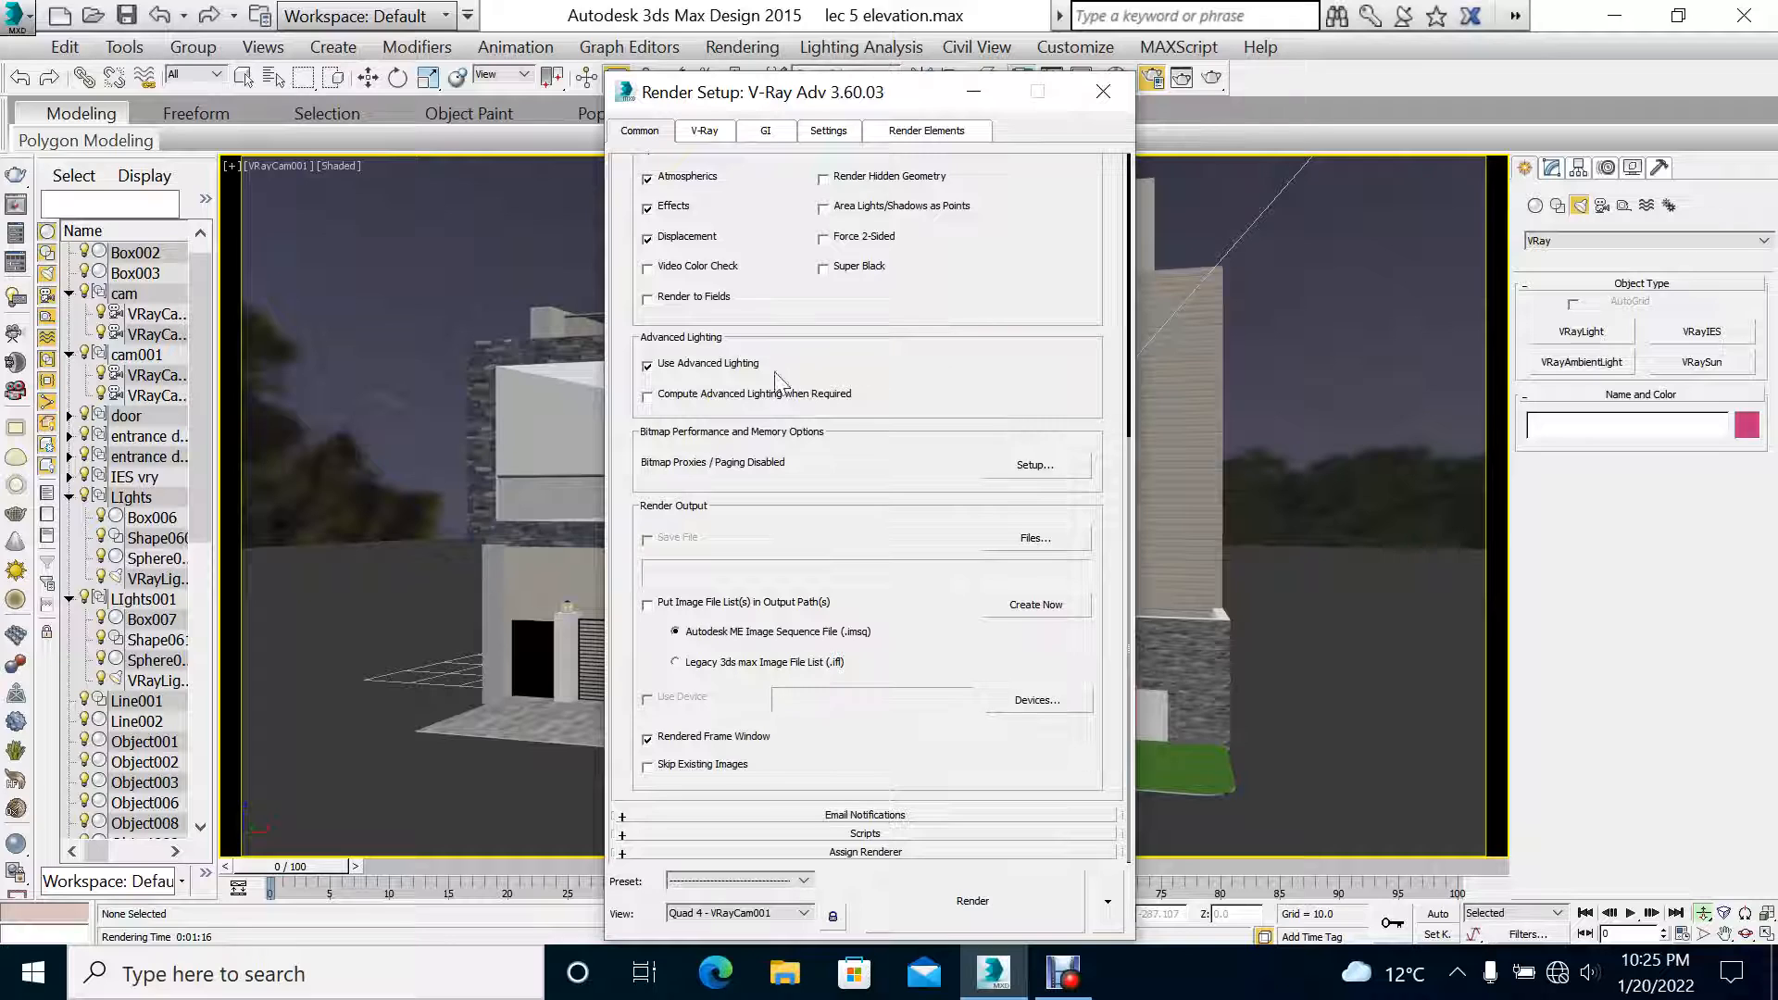
pyautogui.click(836, 854)
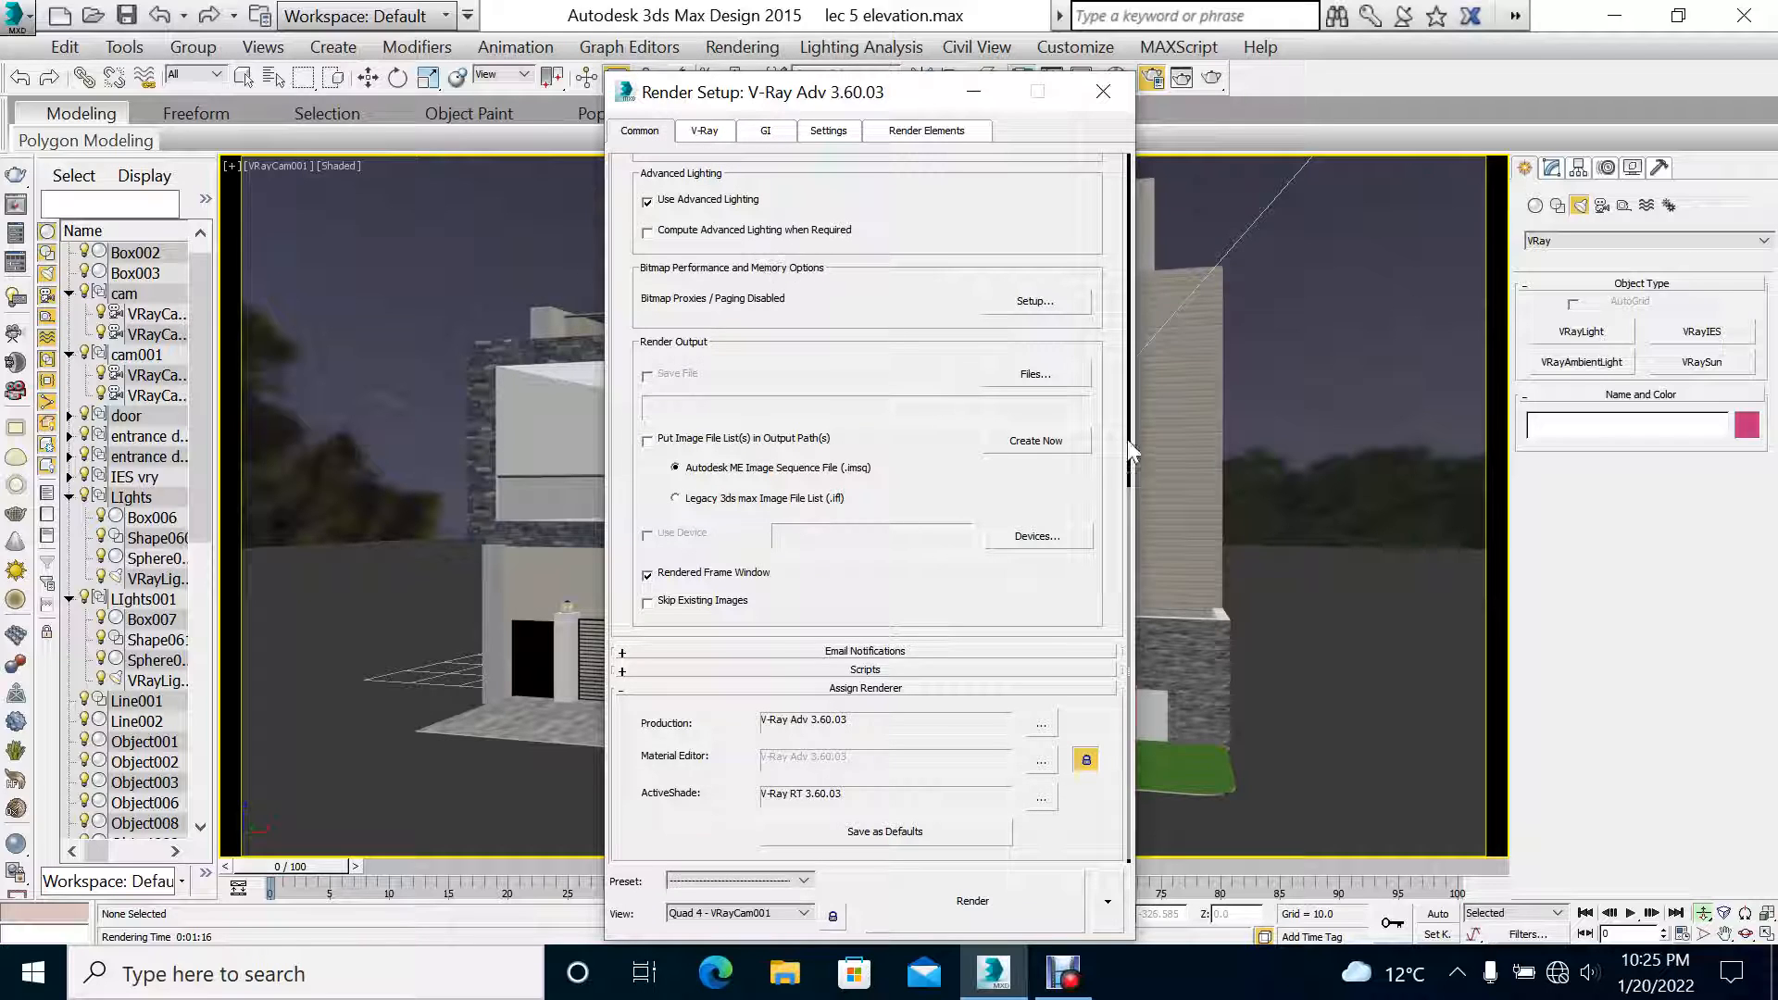
pyautogui.click(1042, 727)
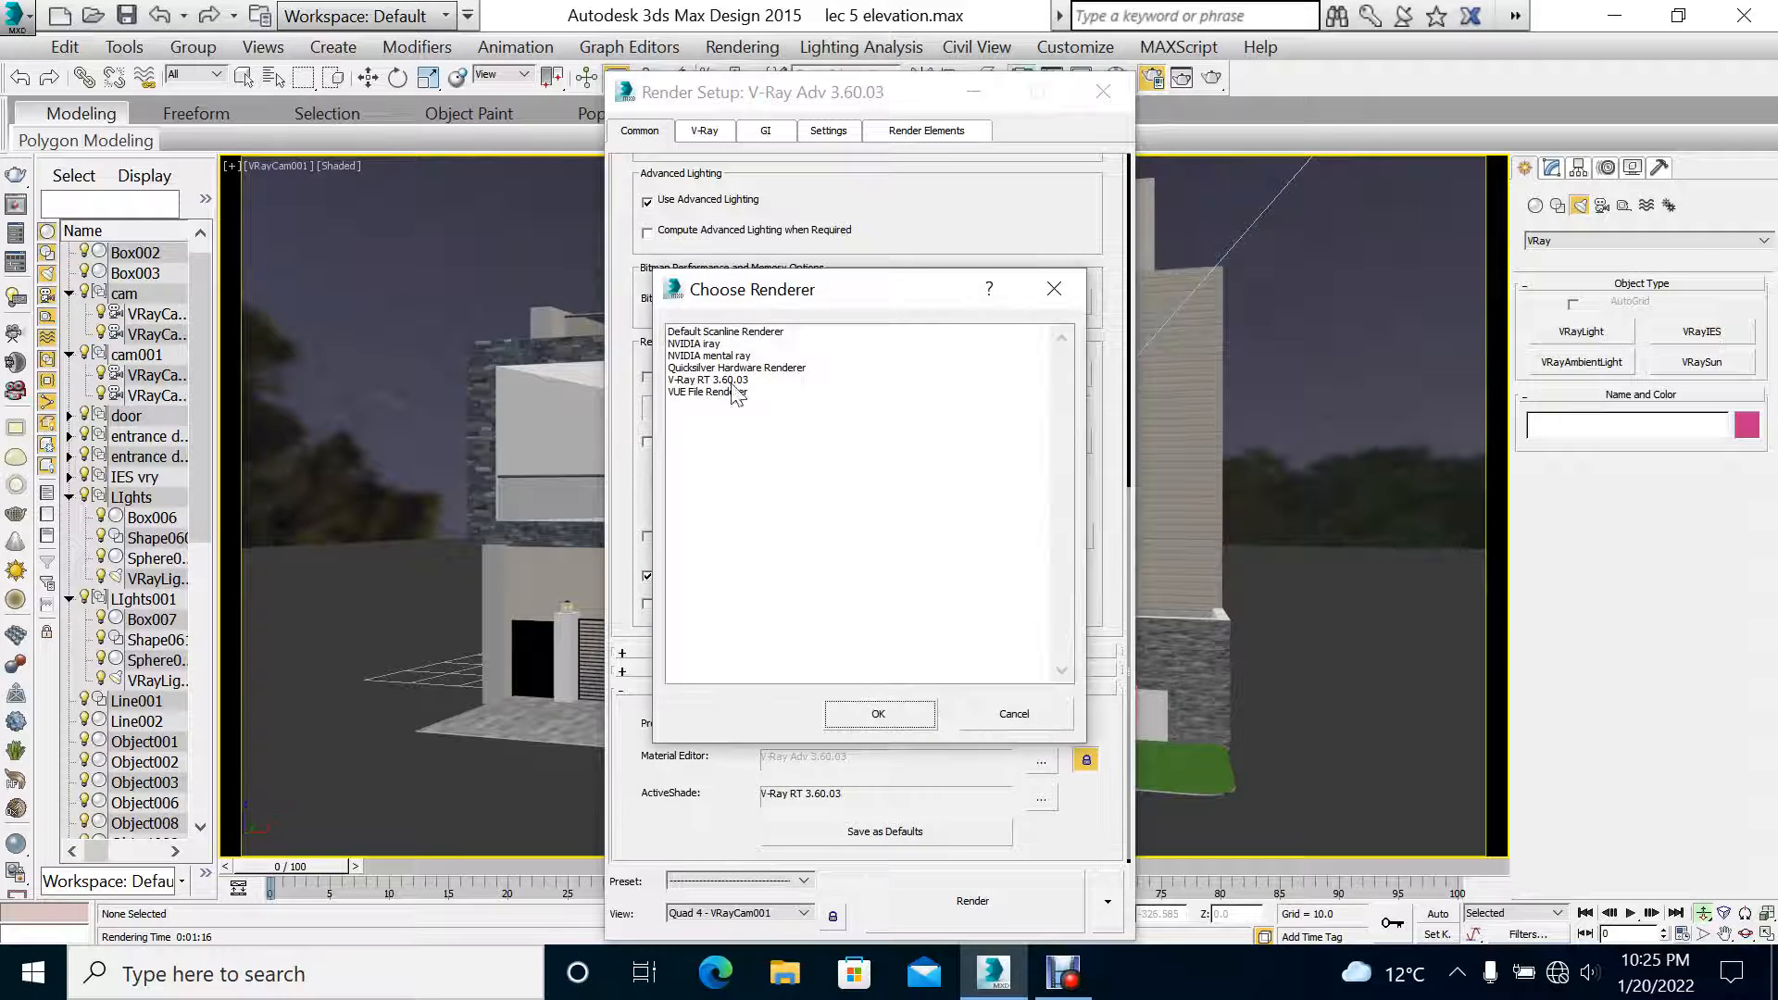
pyautogui.click(1015, 716)
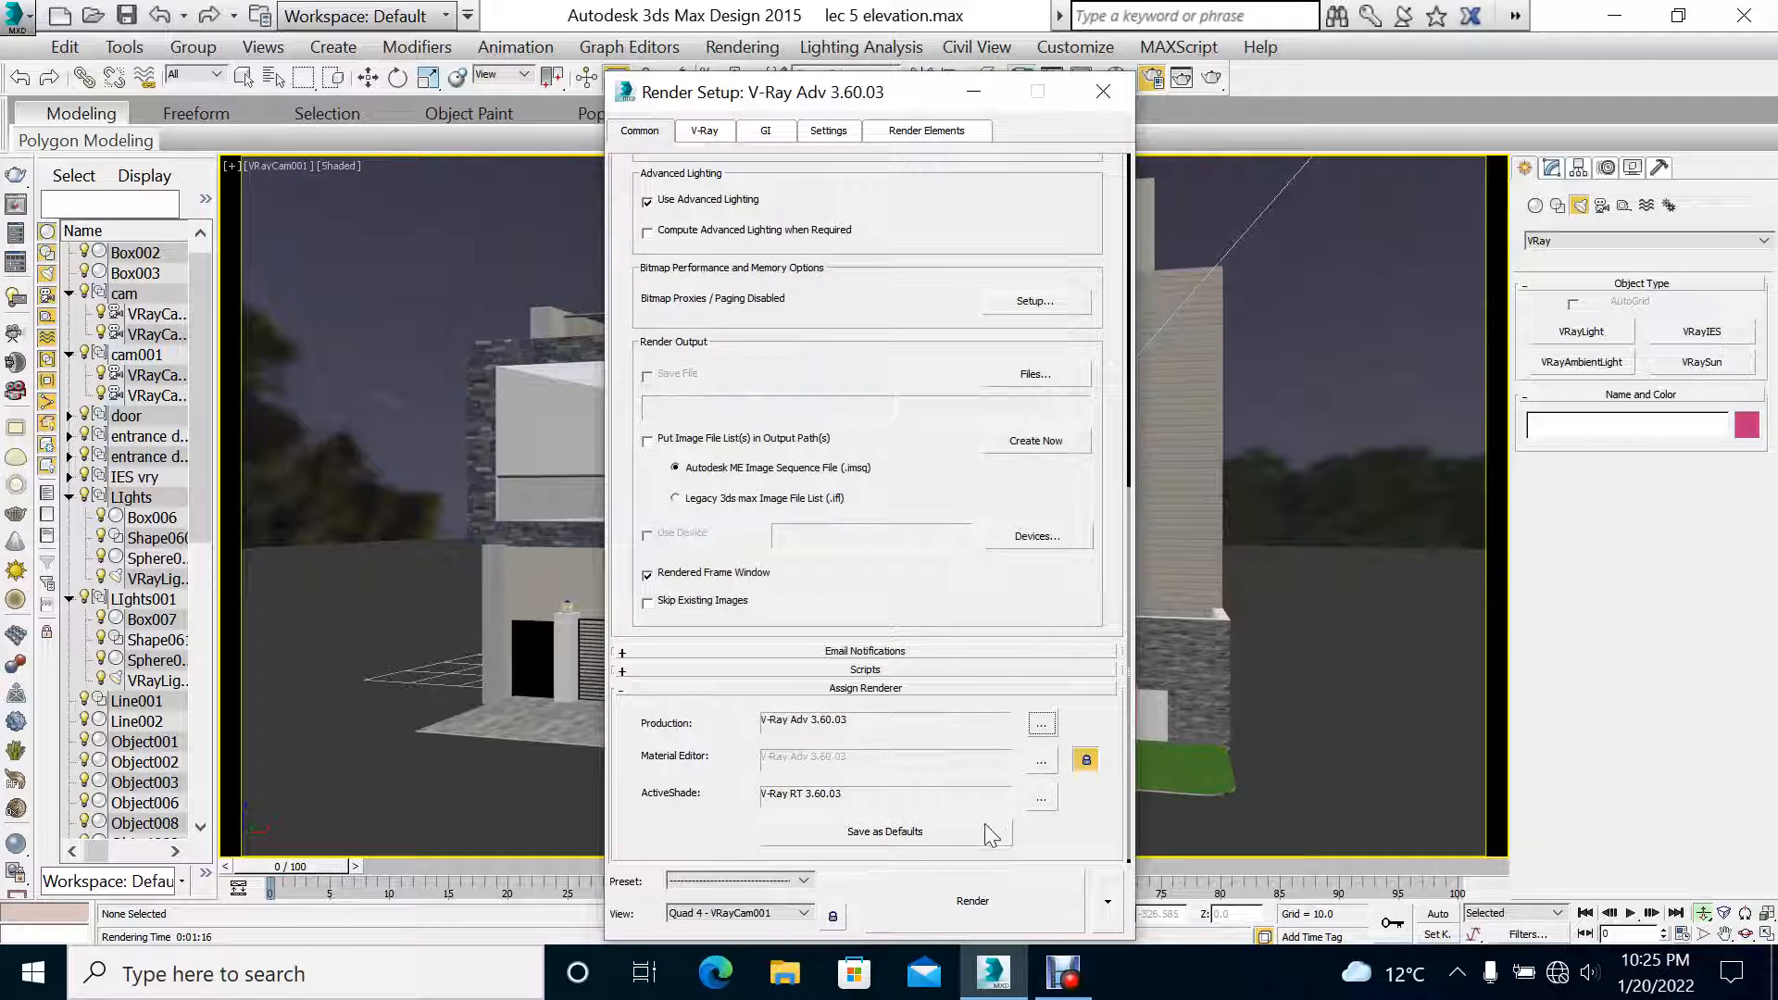
pyautogui.click(1042, 800)
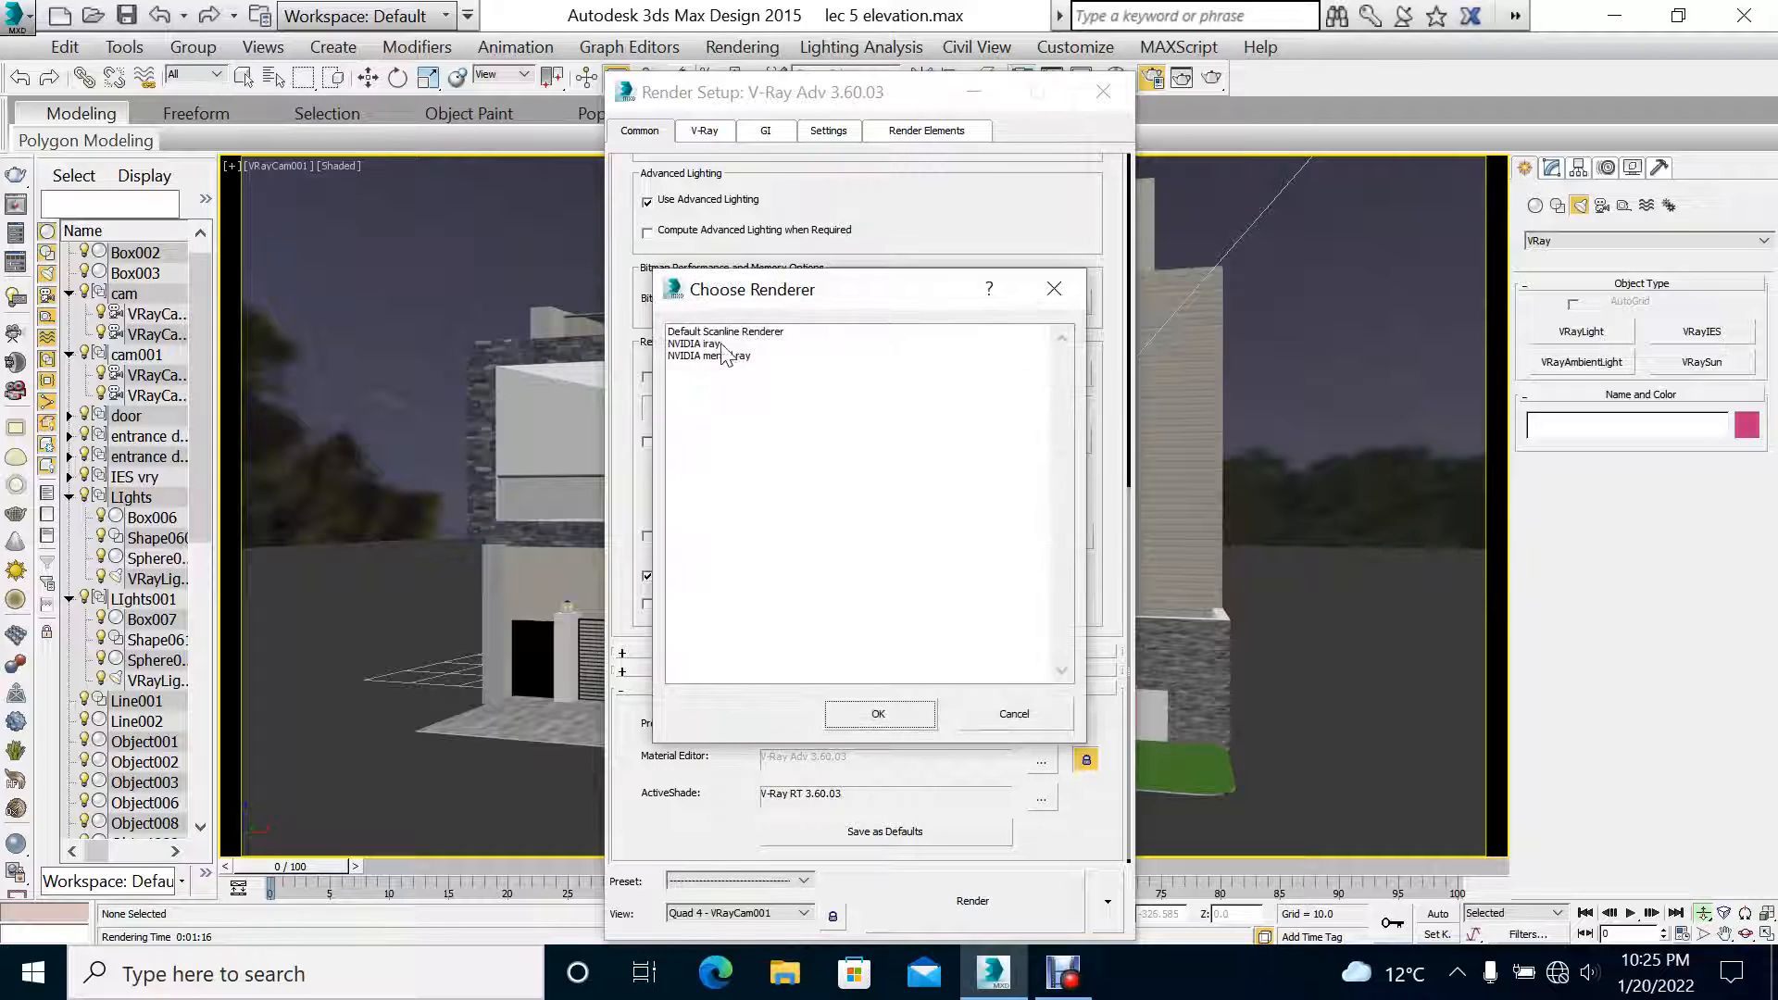
pyautogui.click(1009, 713)
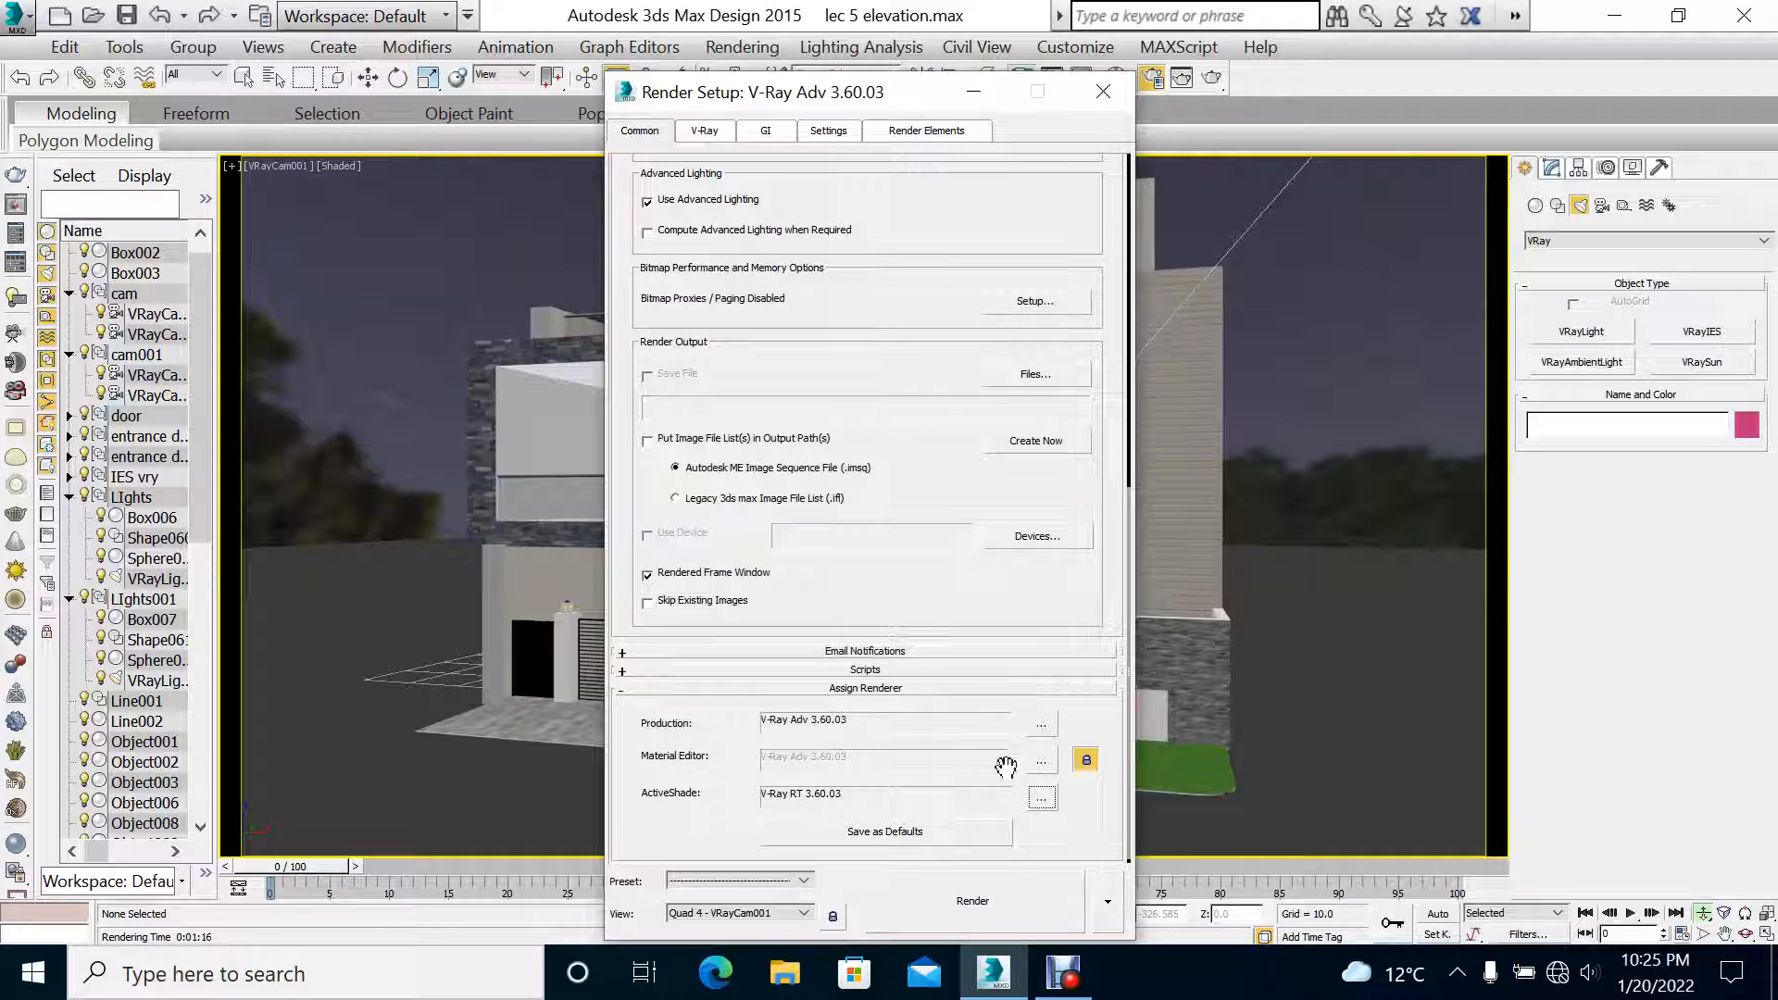
# Step: Save the current renderer assignments as the defaults
pyautogui.click(929, 836)
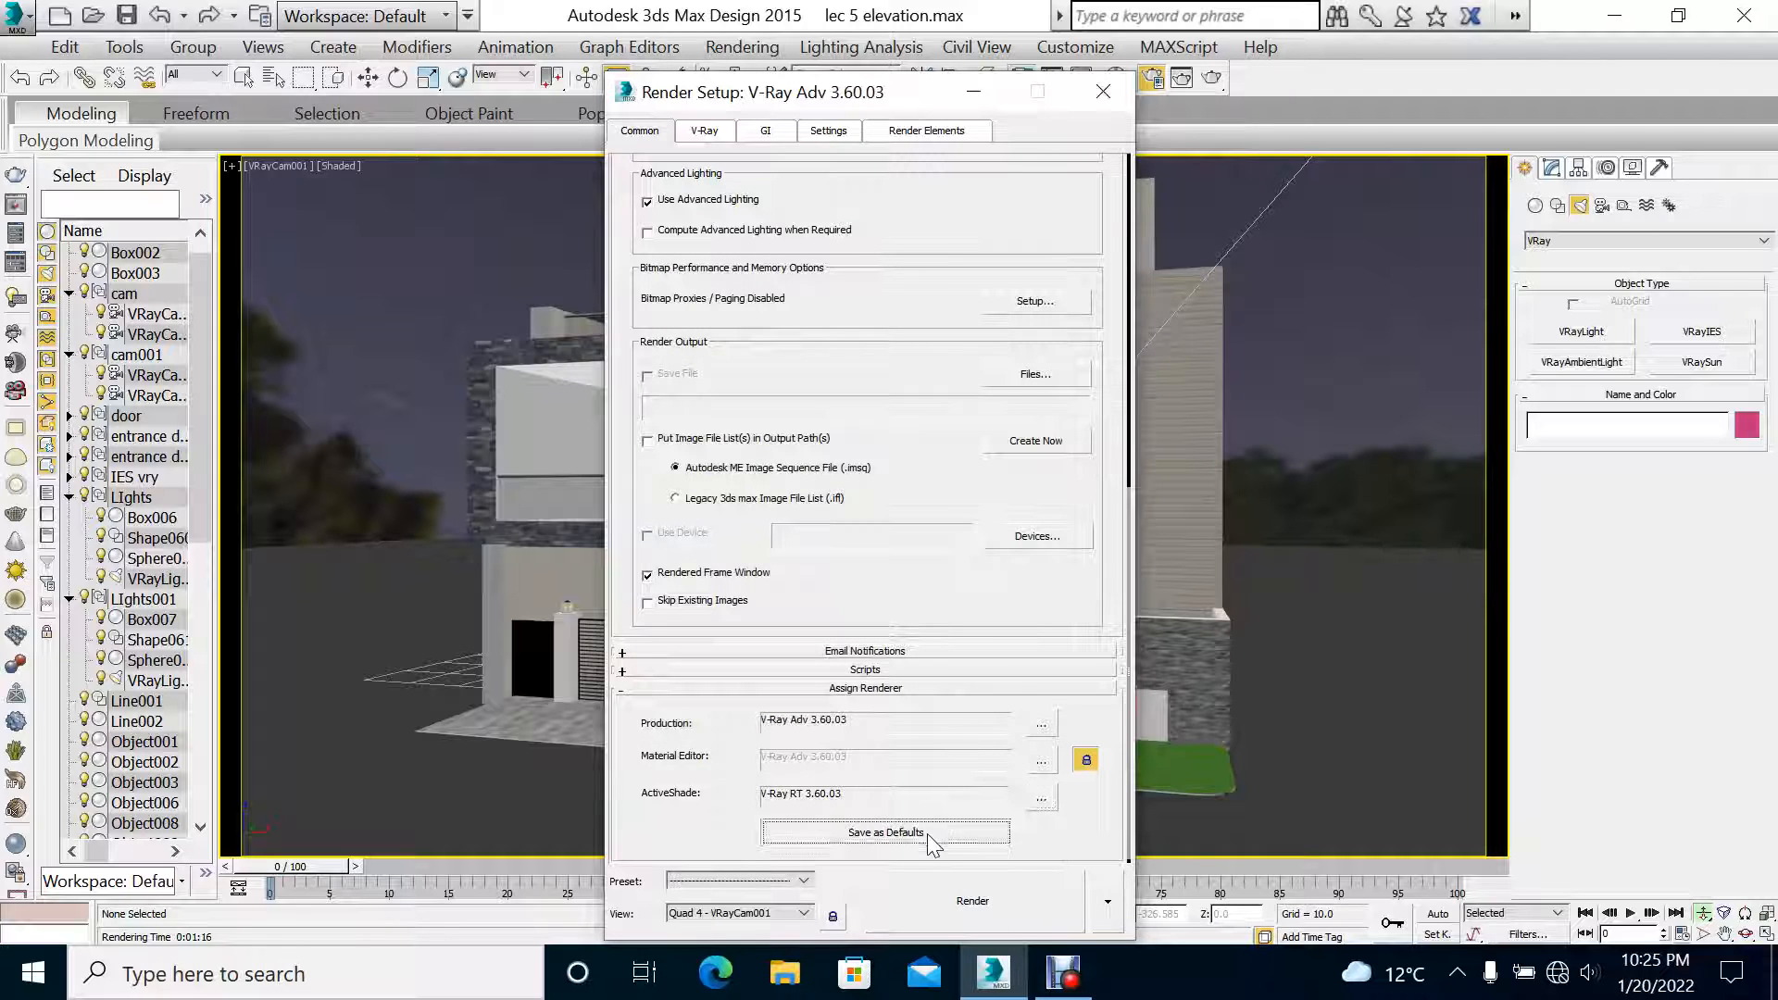
pyautogui.click(912, 590)
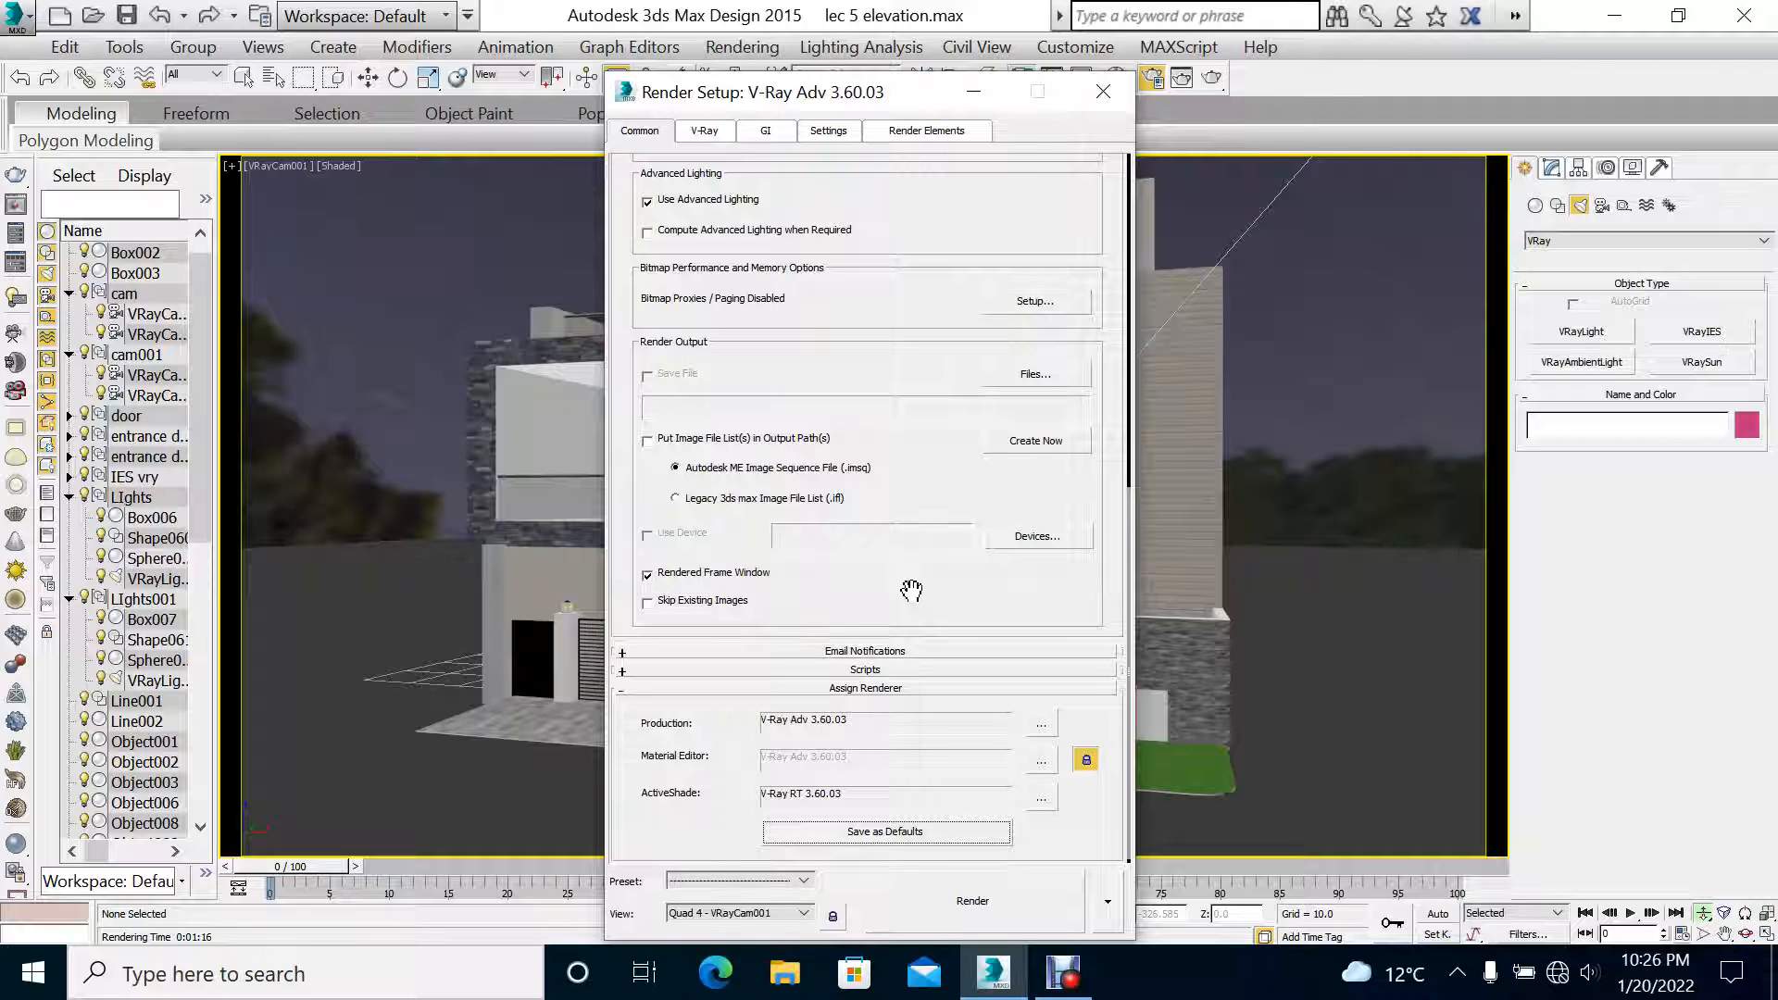
# Step: Expand the V-Ray global switches in Advanced mode and open the frame buffer settings
pyautogui.click(704, 131)
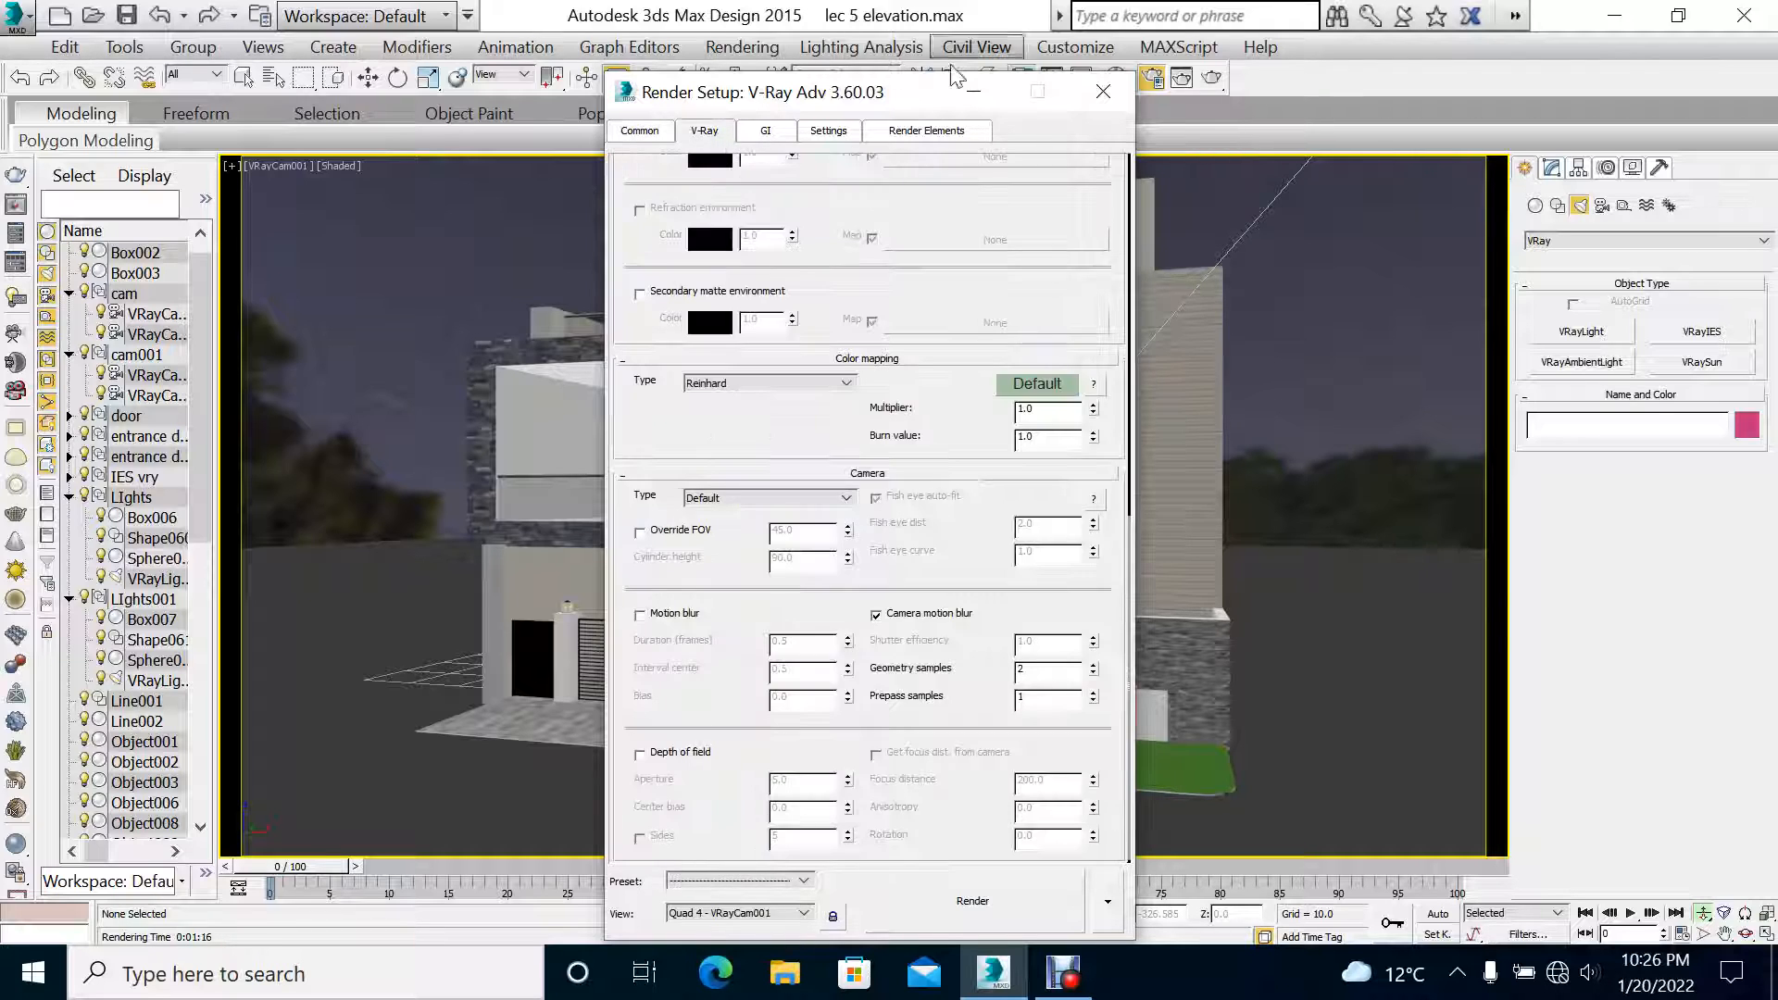
pyautogui.scroll(1, 853, 233)
pyautogui.scroll(10, 814, 614)
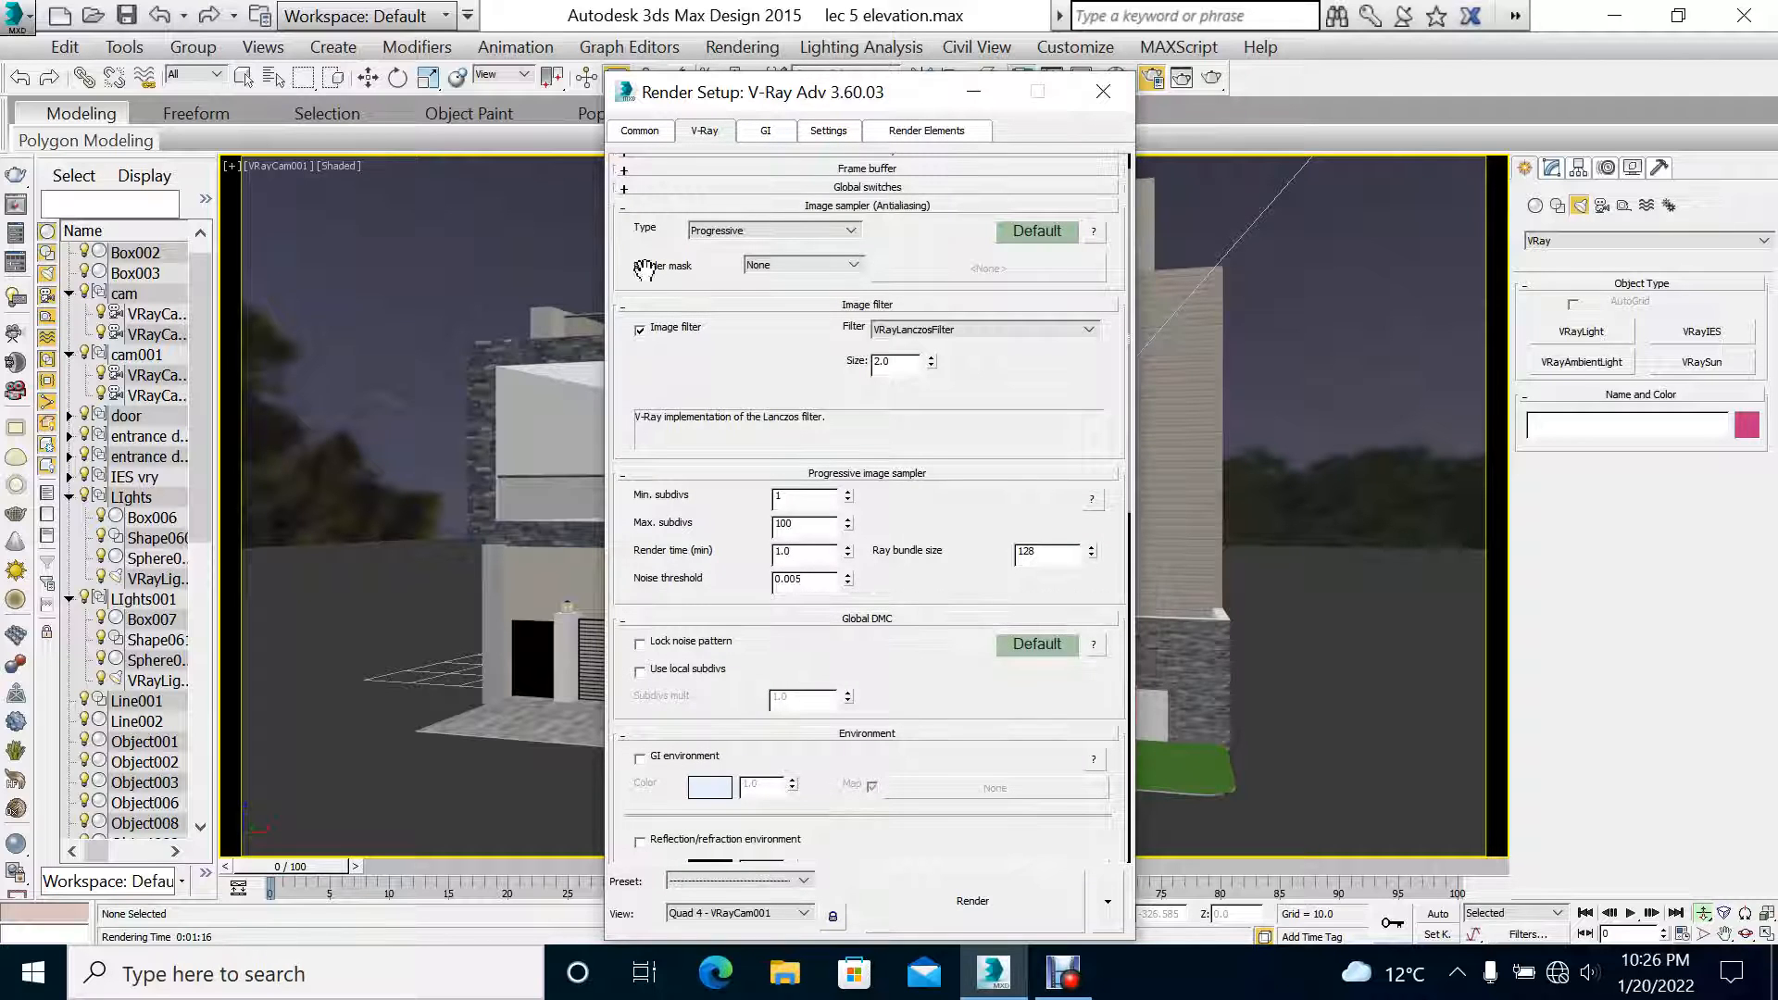
pyautogui.click(894, 187)
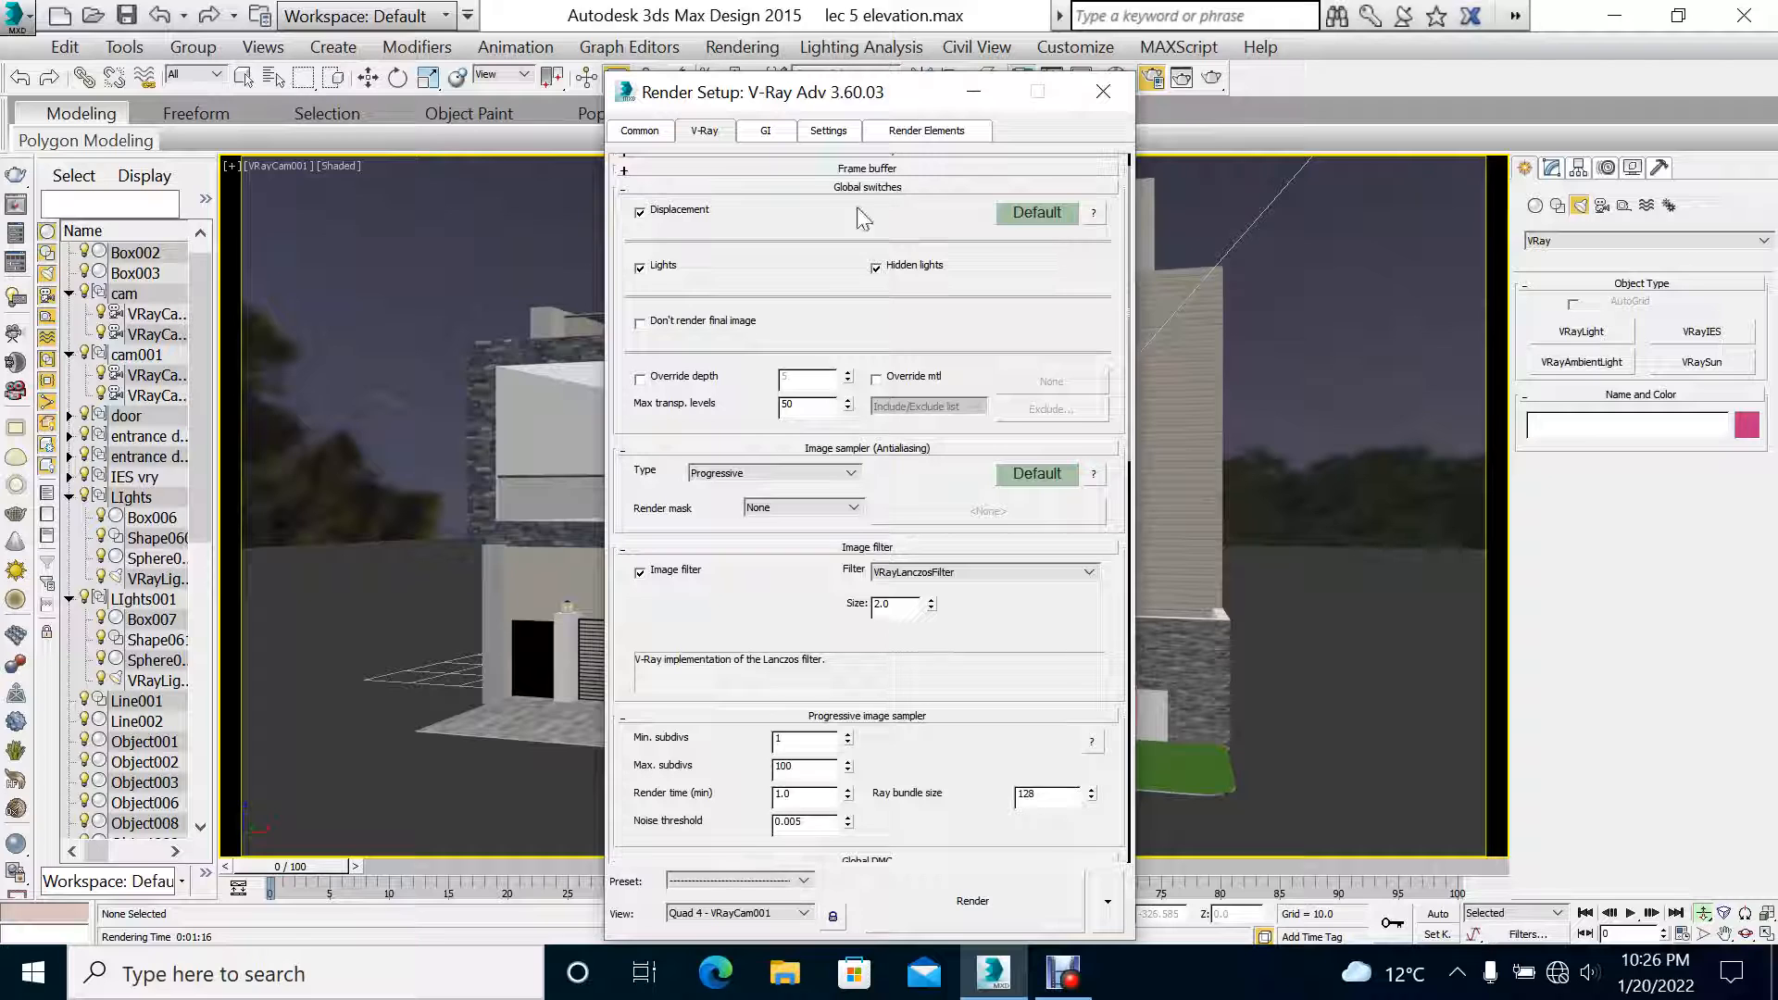
pyautogui.click(1009, 215)
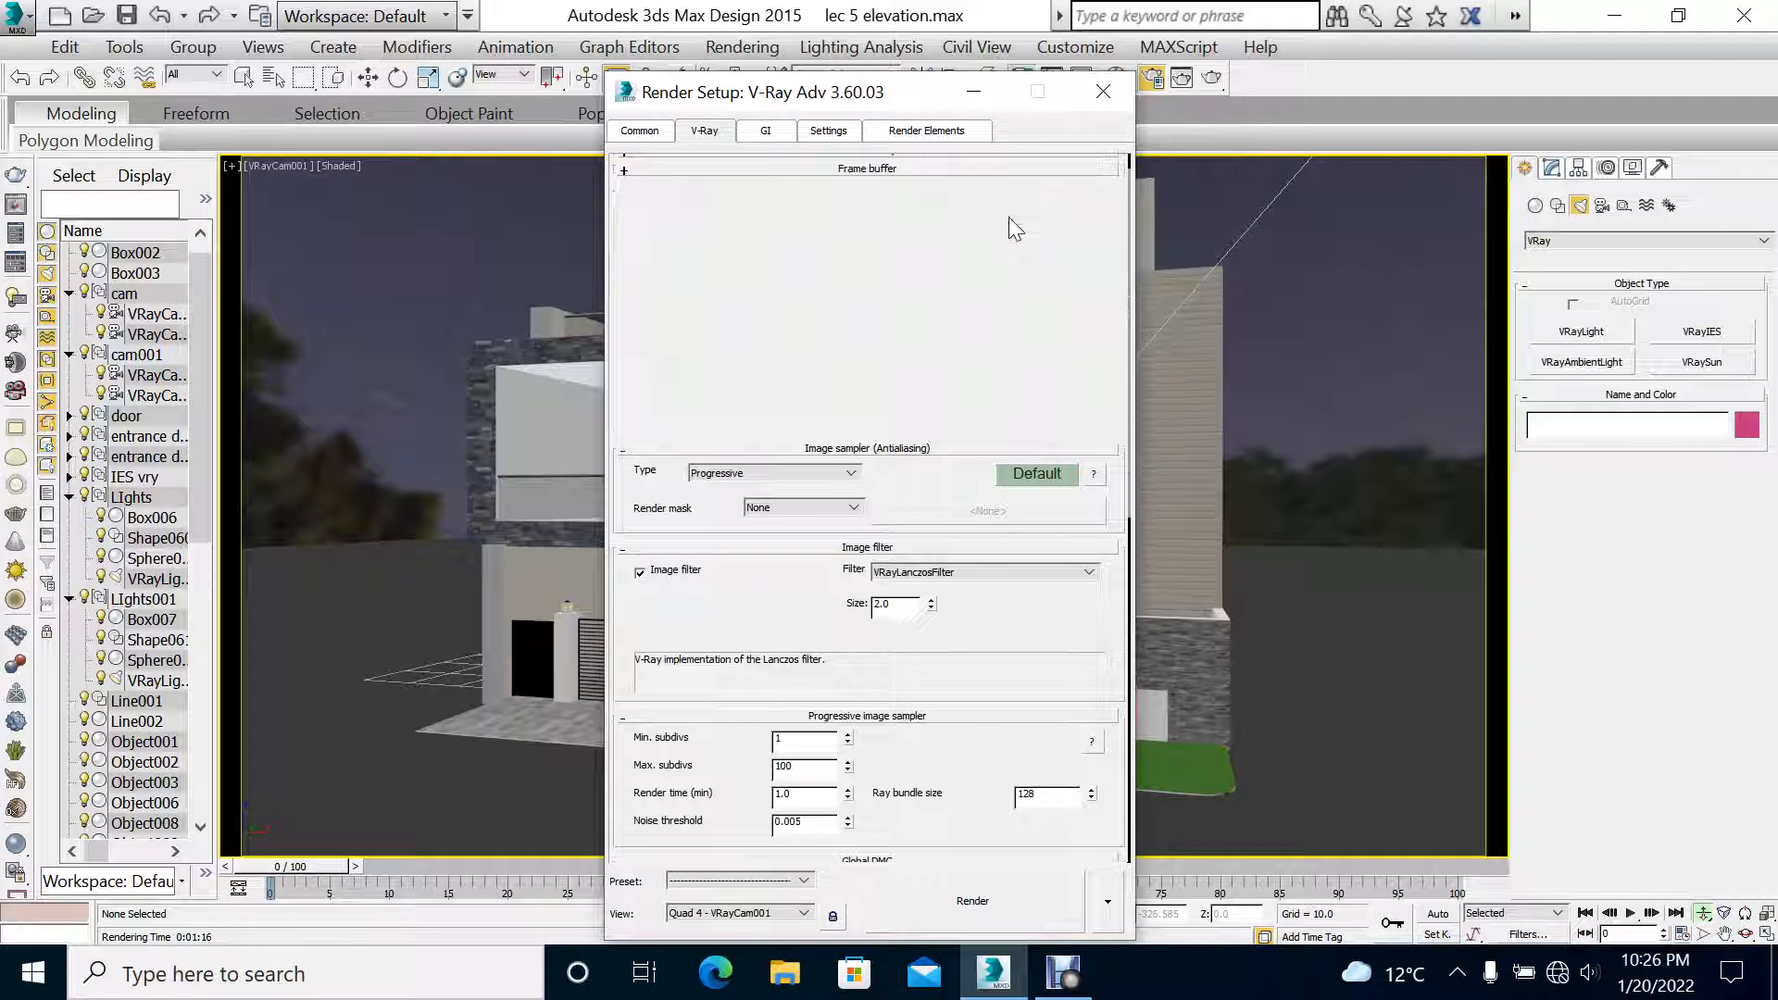
pyautogui.click(884, 170)
pyautogui.scroll(1, 871, 292)
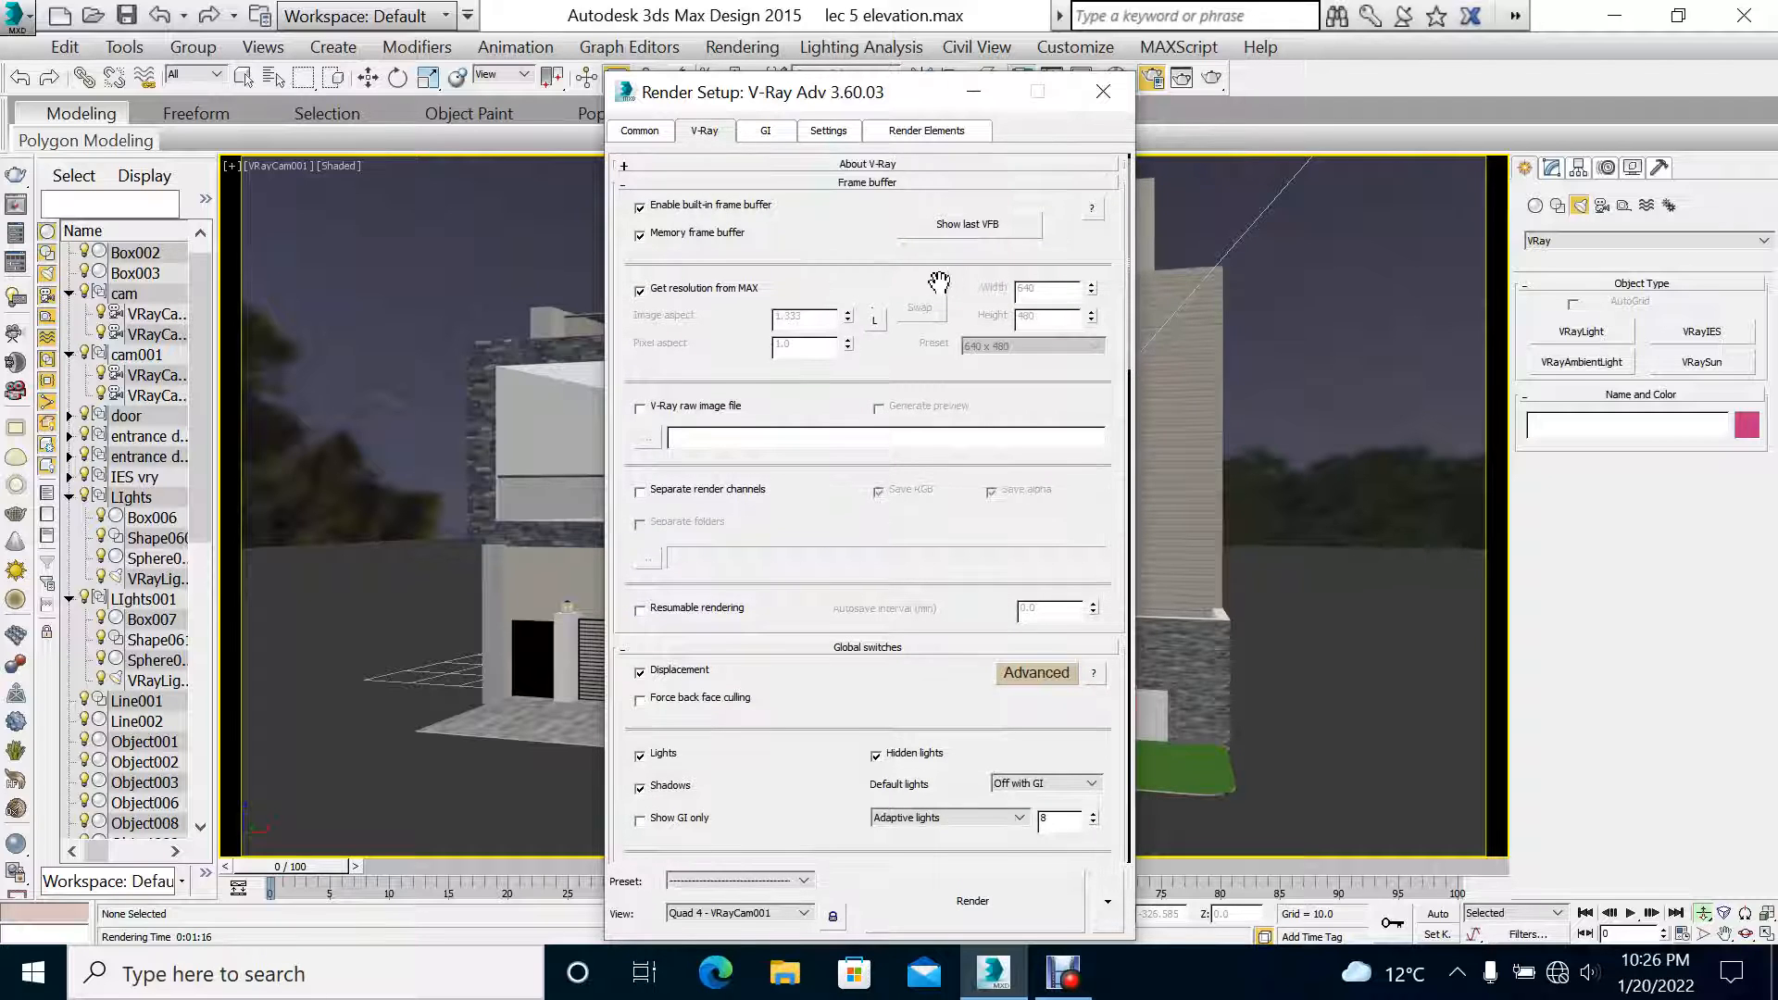
# Step: Turn off Get resolution from MAX, apply the HD 1080 frame buffer preset, and compare it with the common output size
pyautogui.click(707, 293)
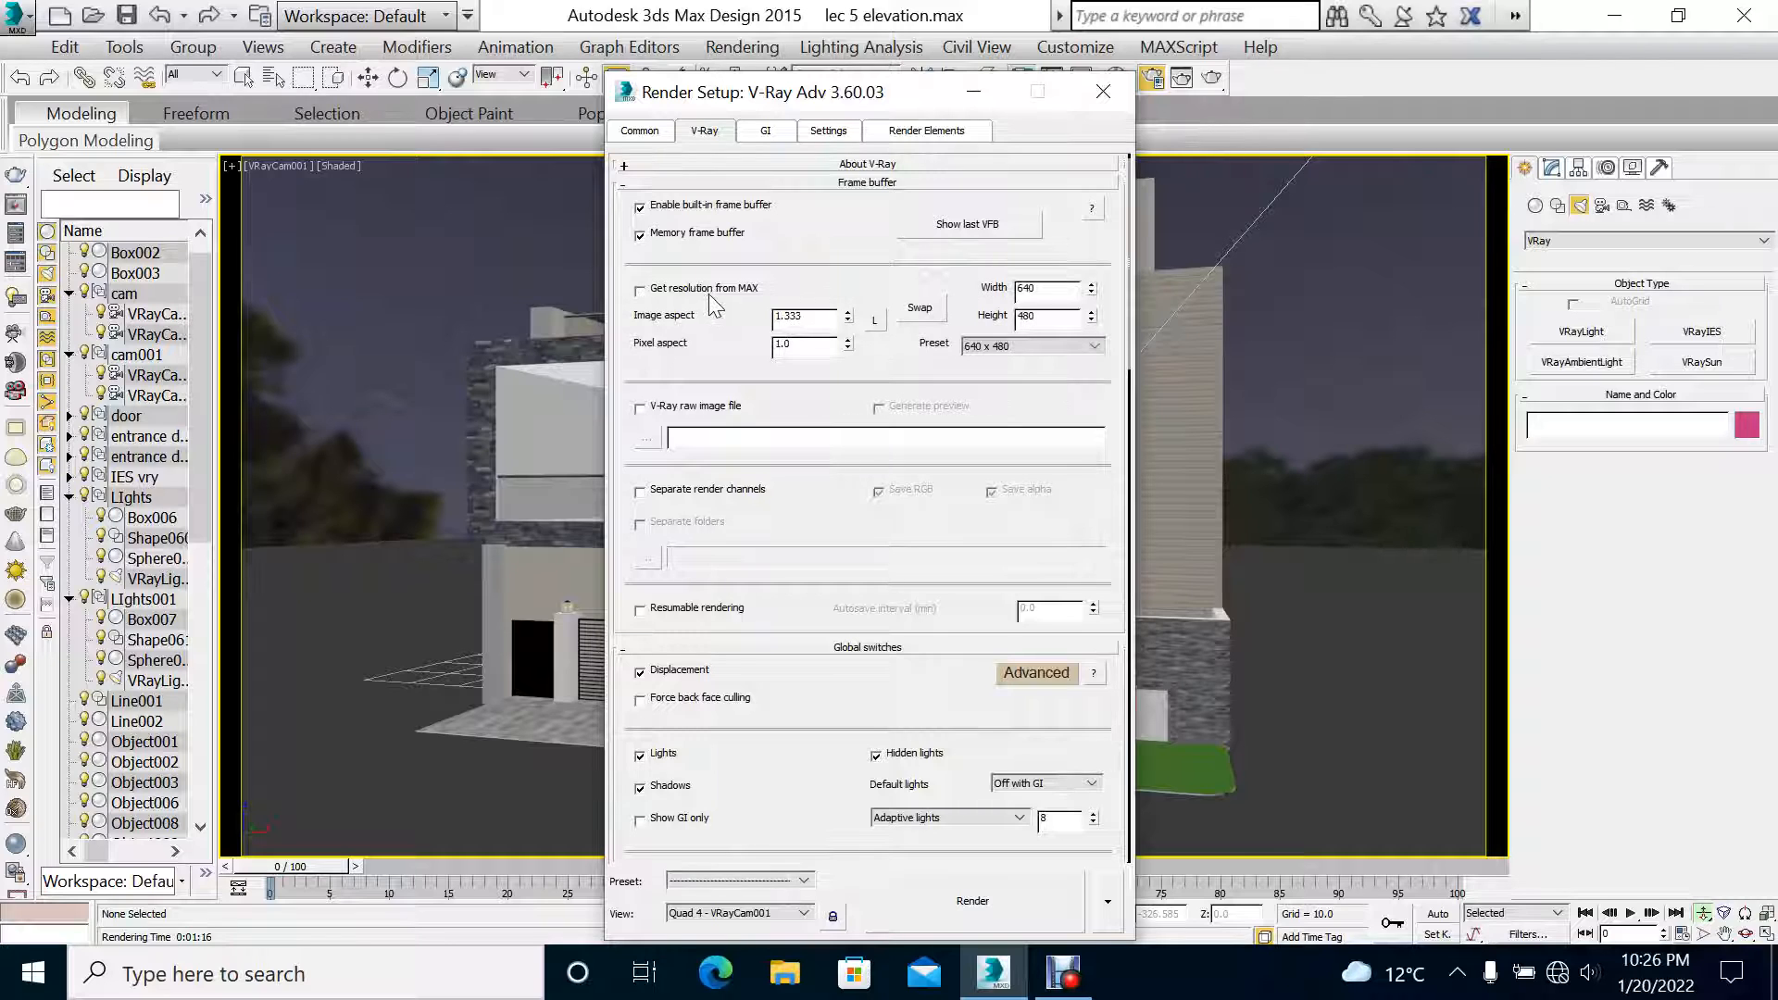
pyautogui.click(1017, 348)
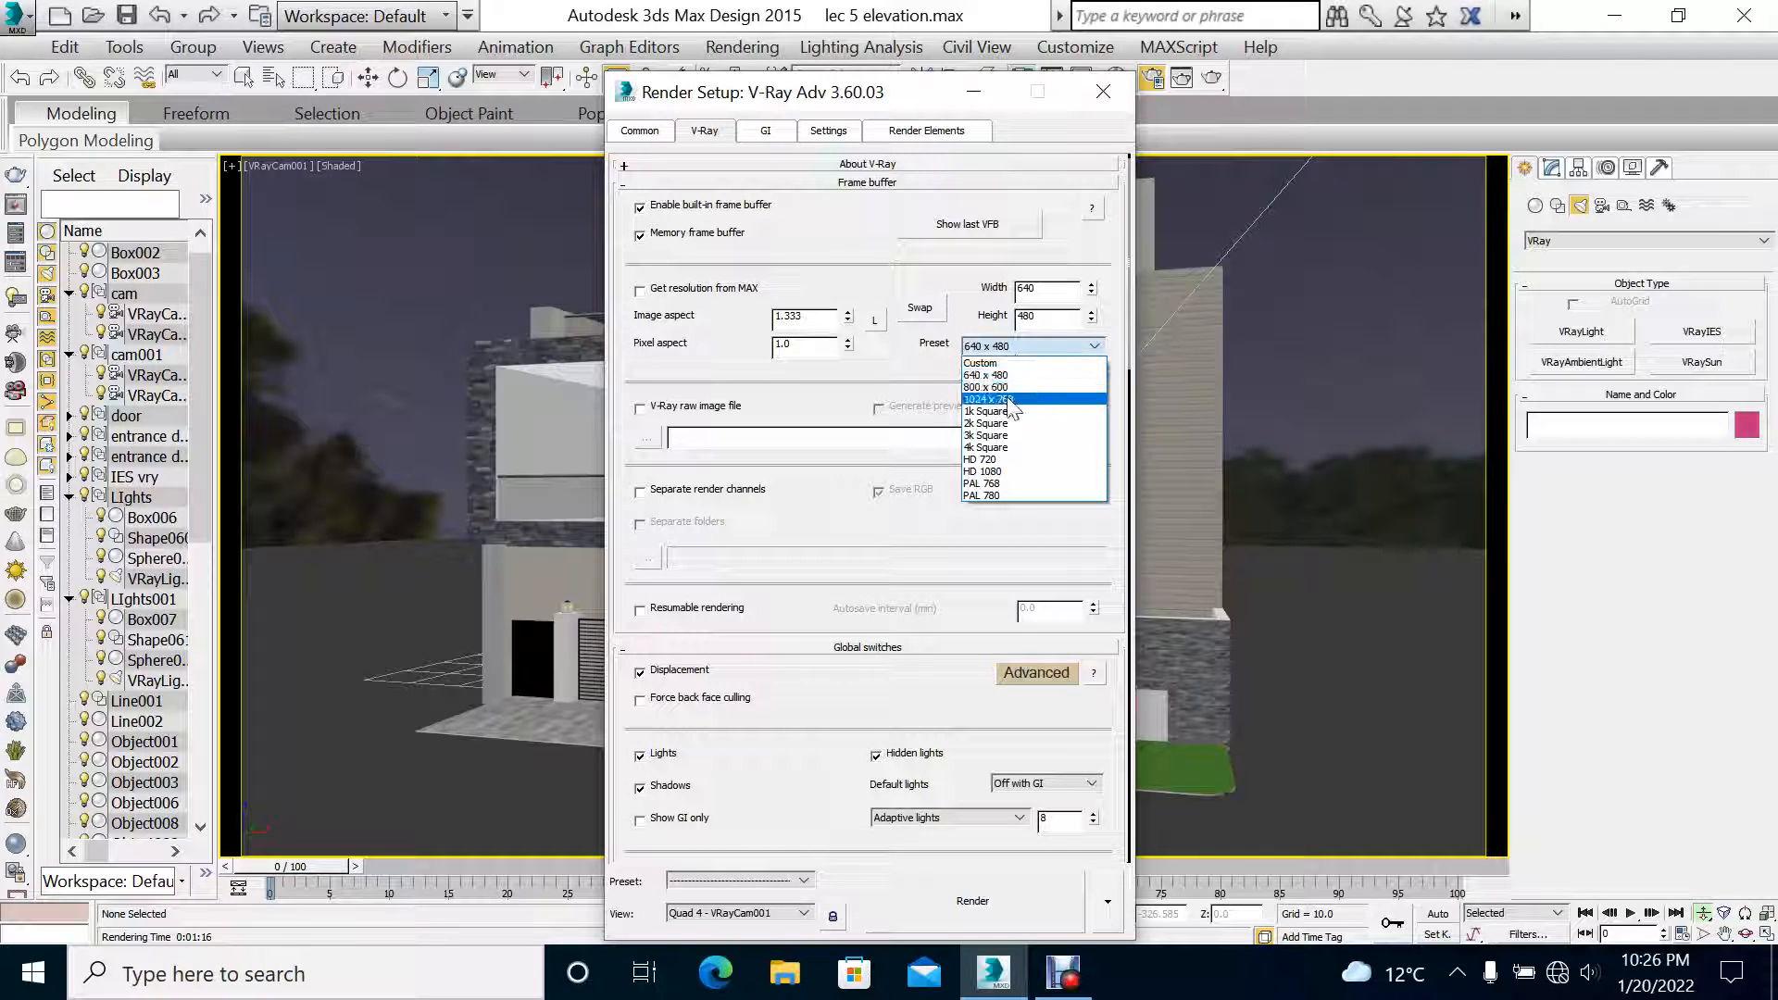
pyautogui.click(995, 472)
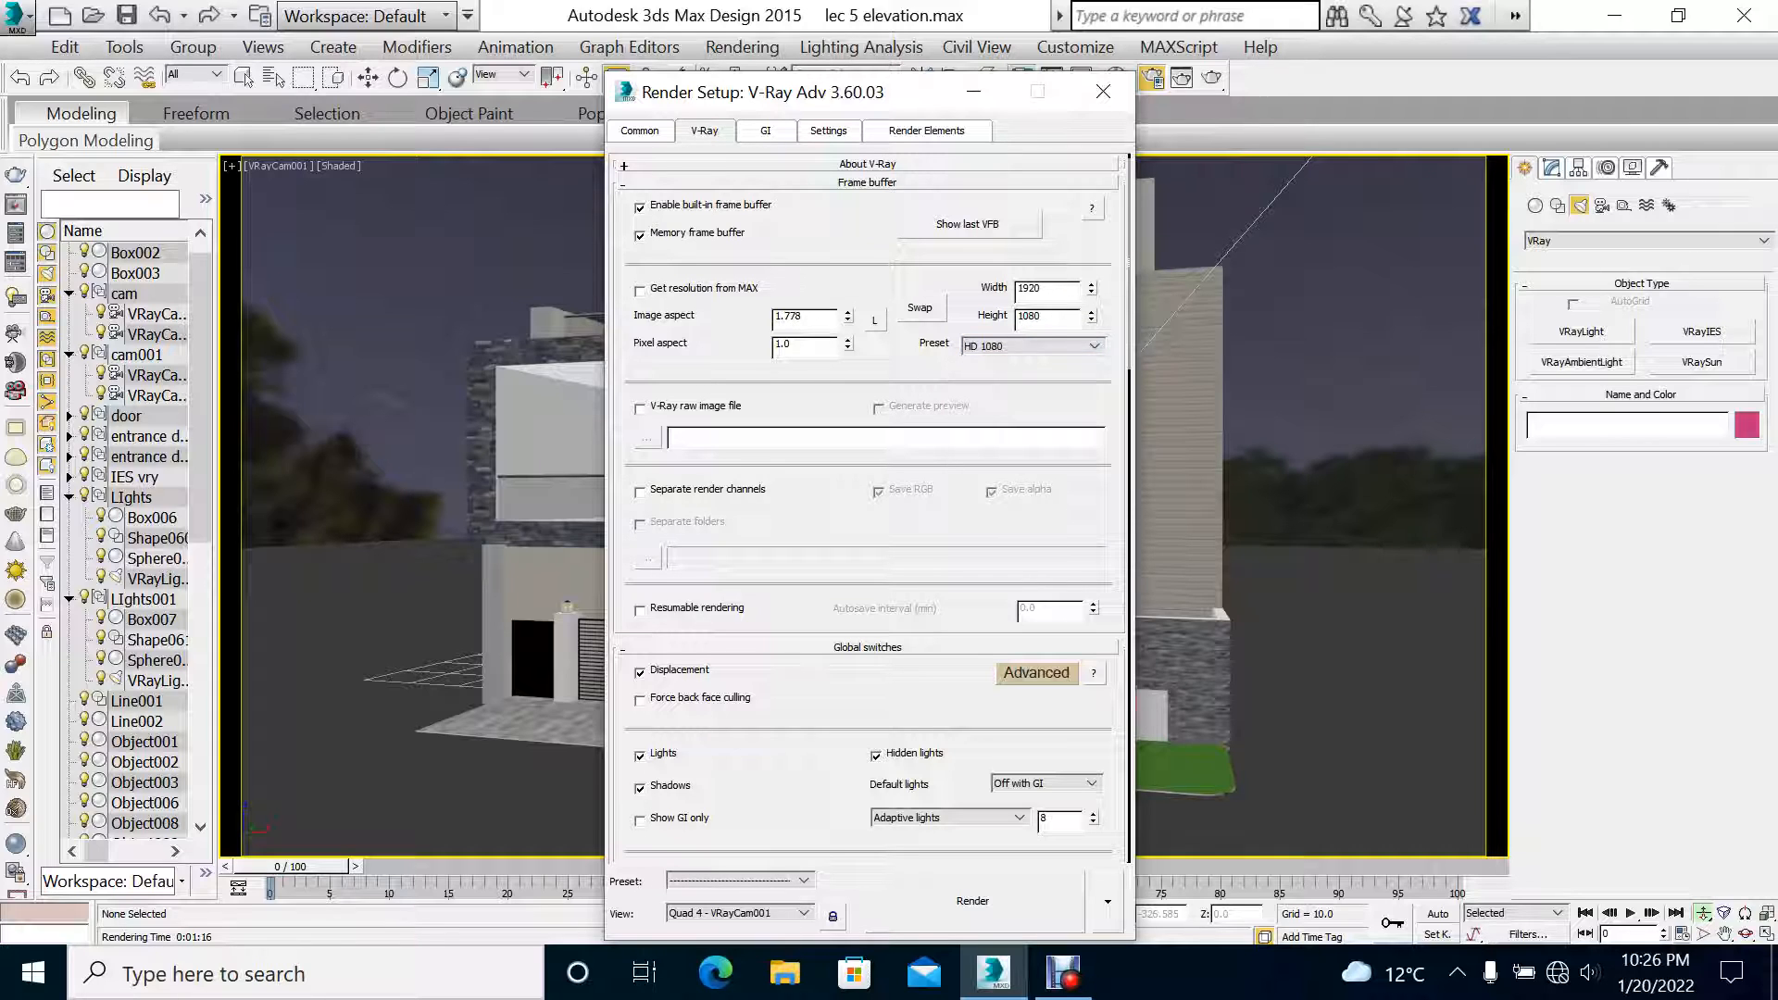
pyautogui.click(639, 130)
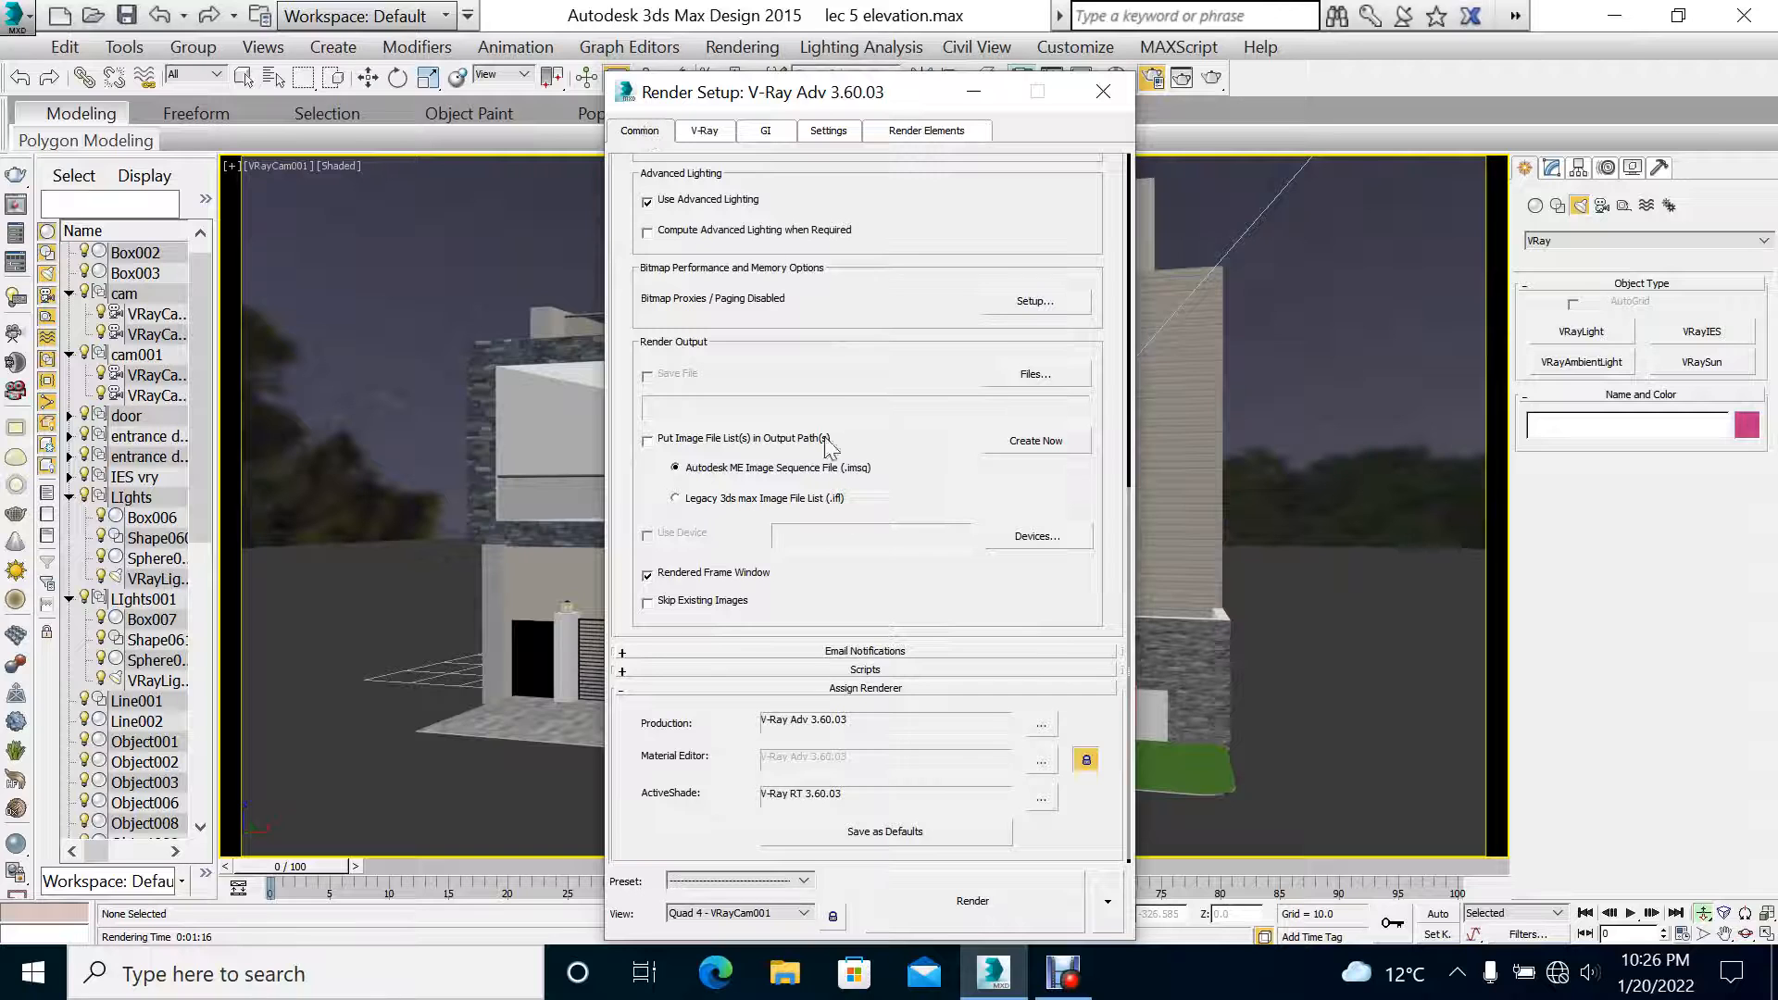
pyautogui.scroll(5, 890, 519)
pyautogui.scroll(3, 815, 302)
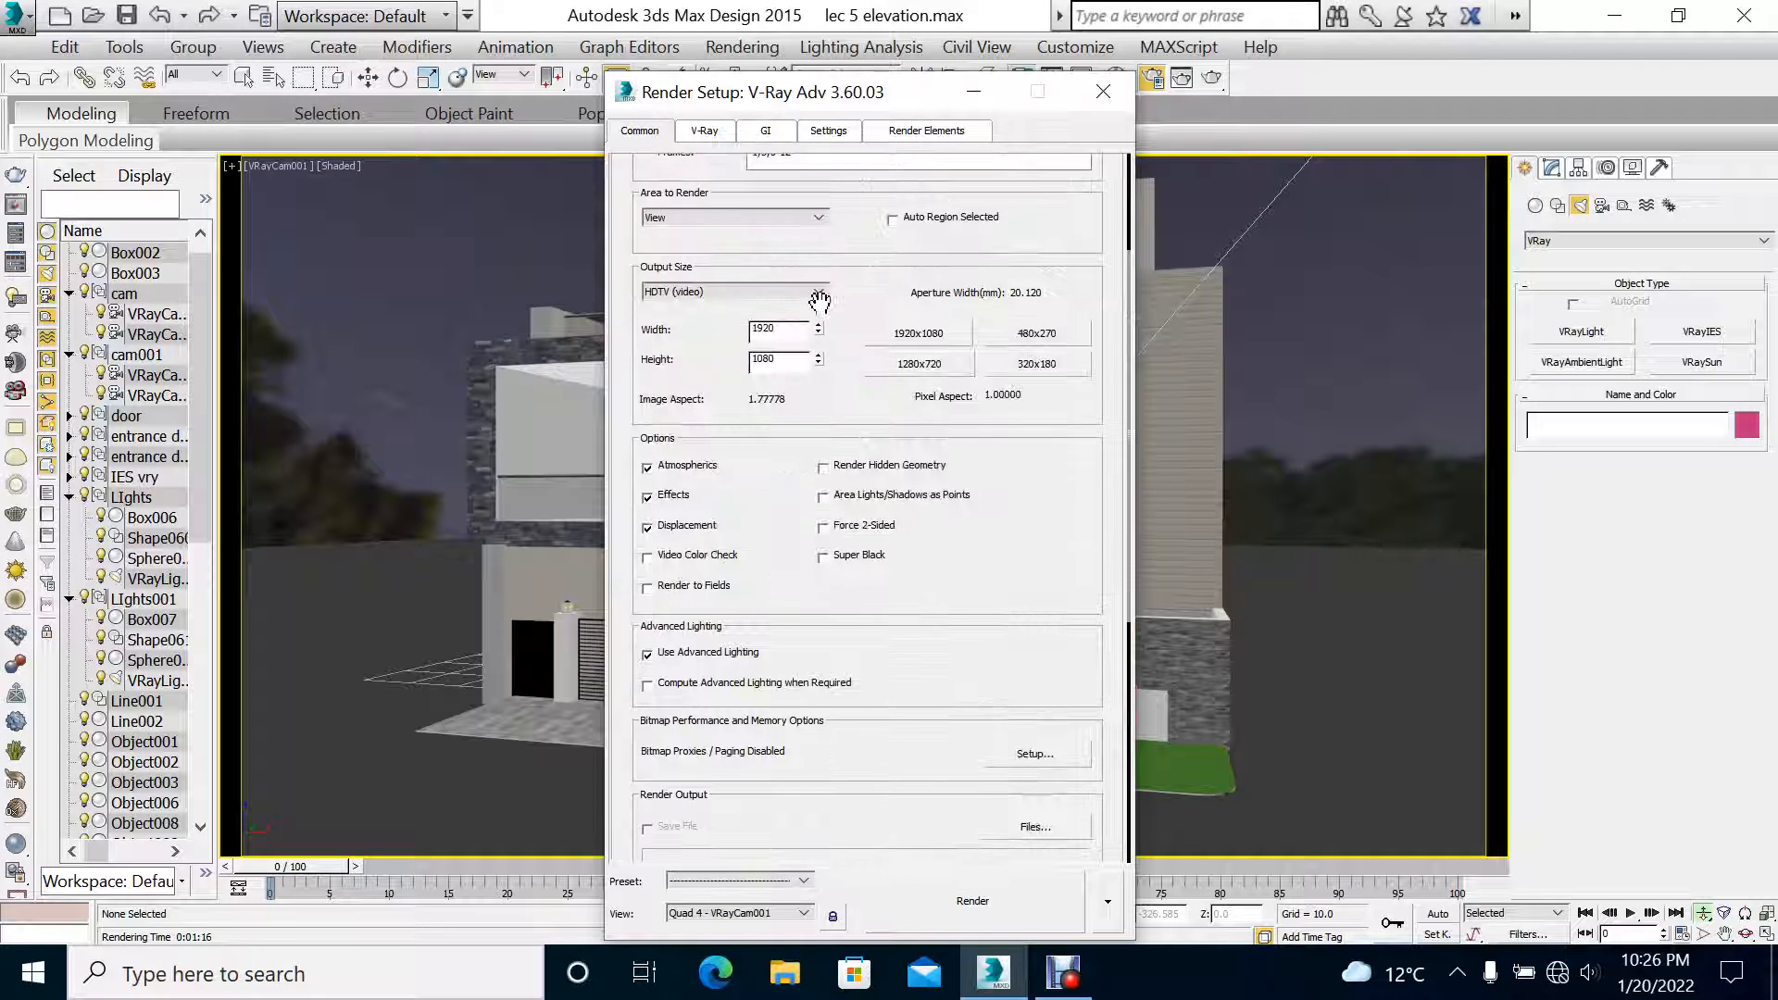
pyautogui.click(706, 130)
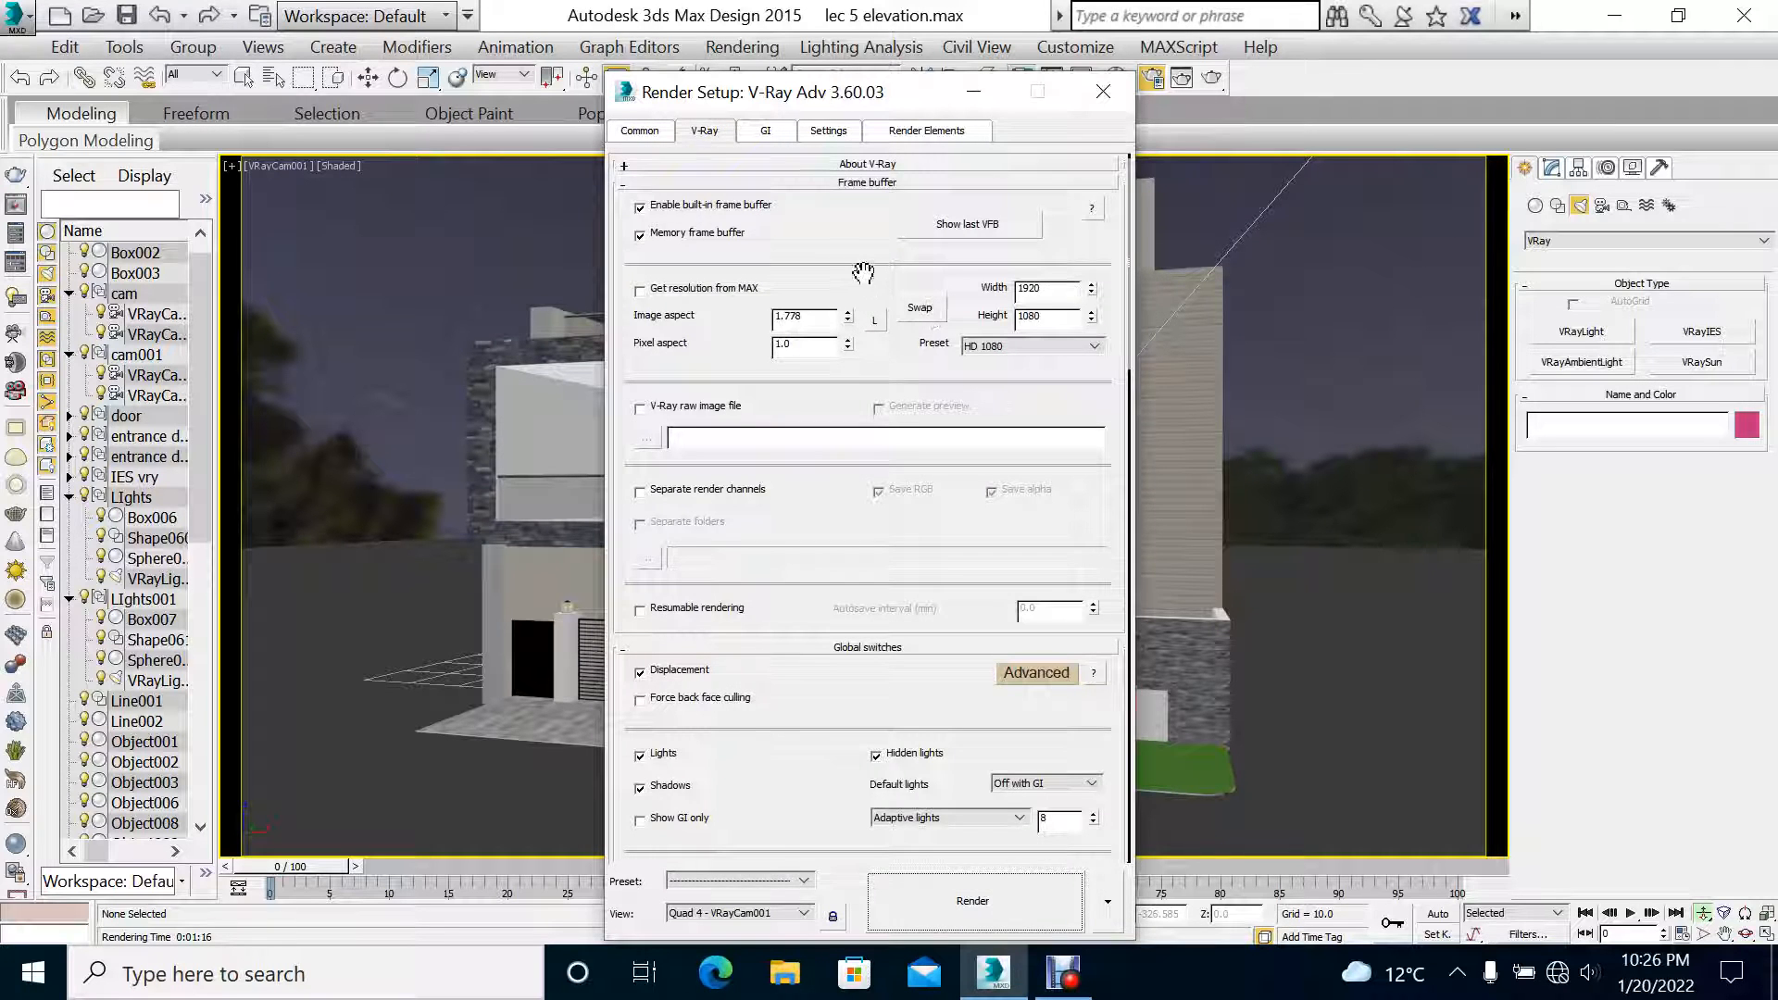
# Step: Set the default lights to Off in the V-Ray global switches
pyautogui.scroll(-5, 830, 233)
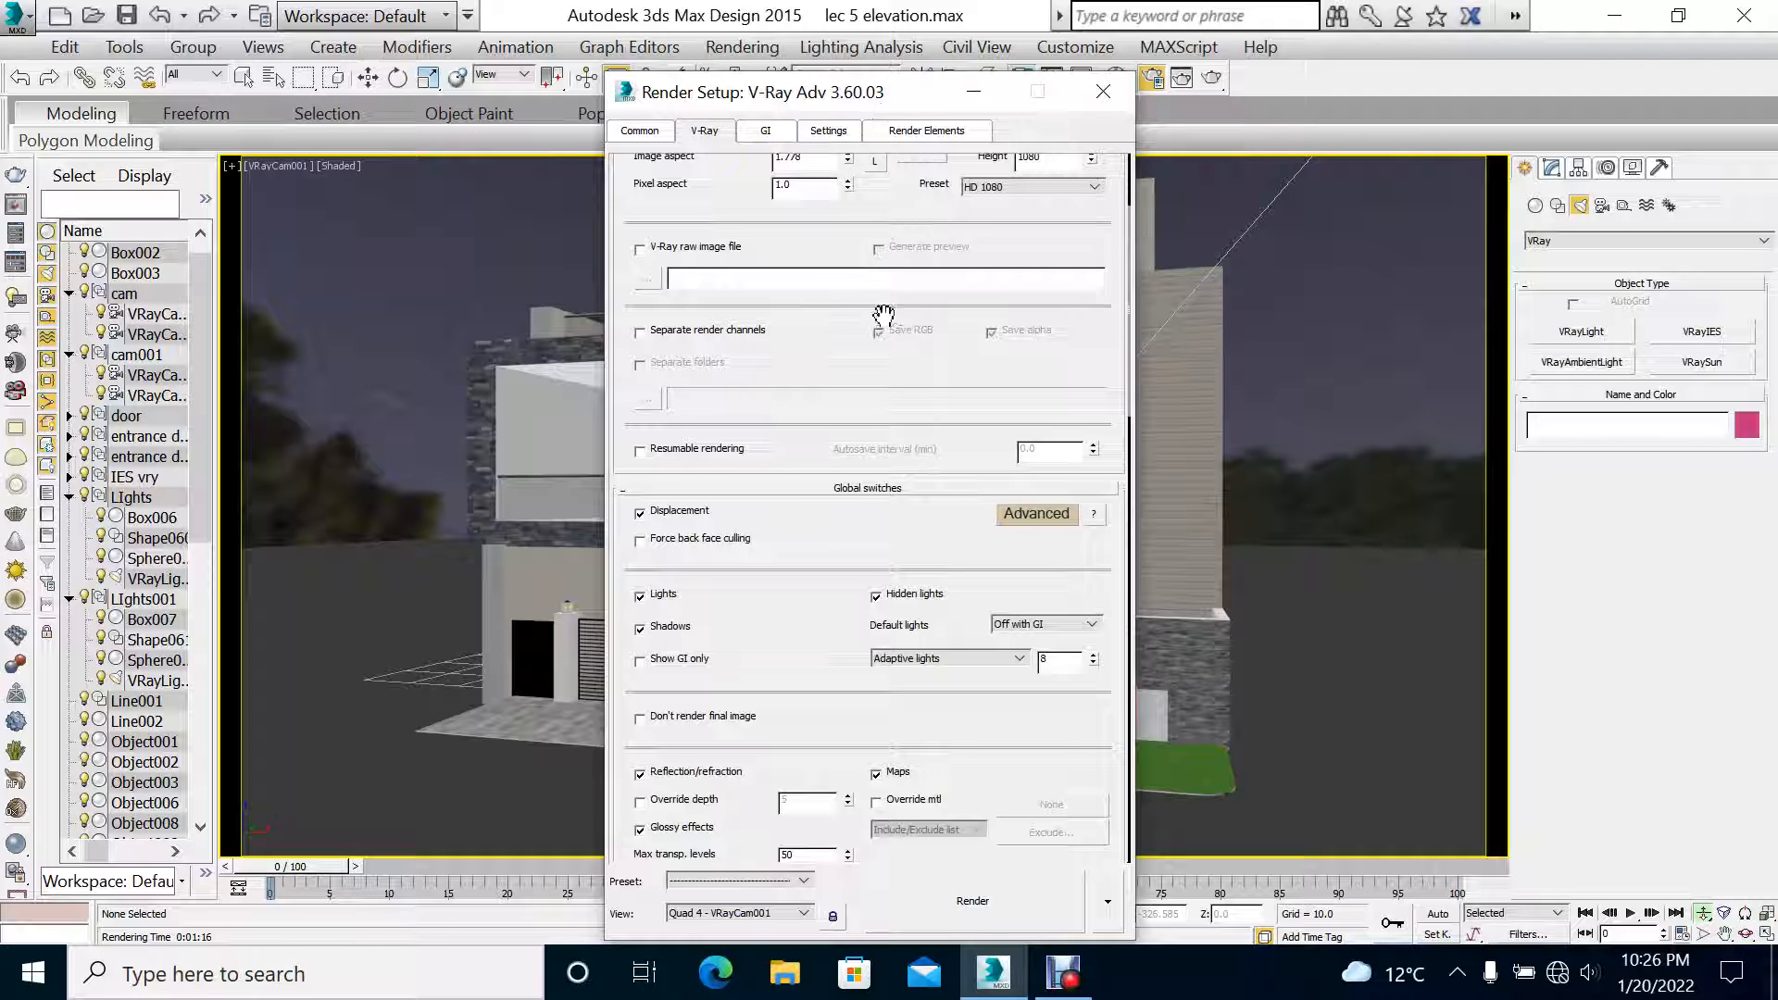
pyautogui.scroll(2, 1024, 213)
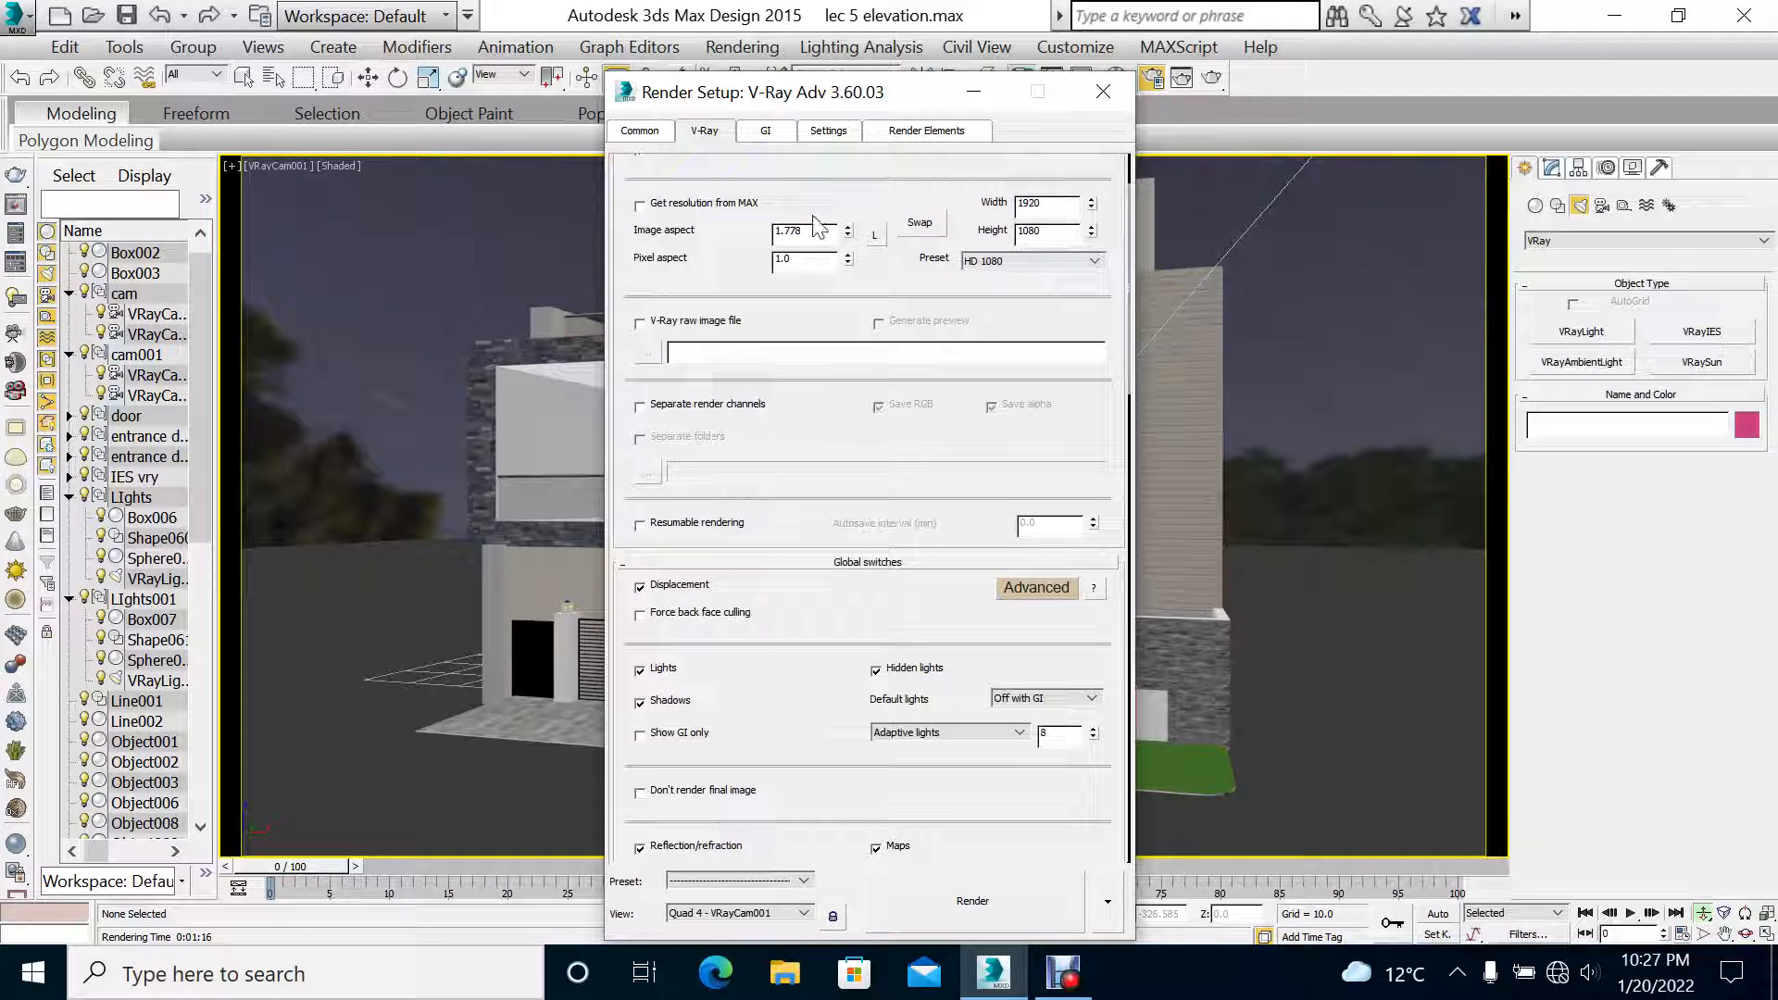
pyautogui.moveTo(849, 441); pyautogui.dragTo(867, 340)
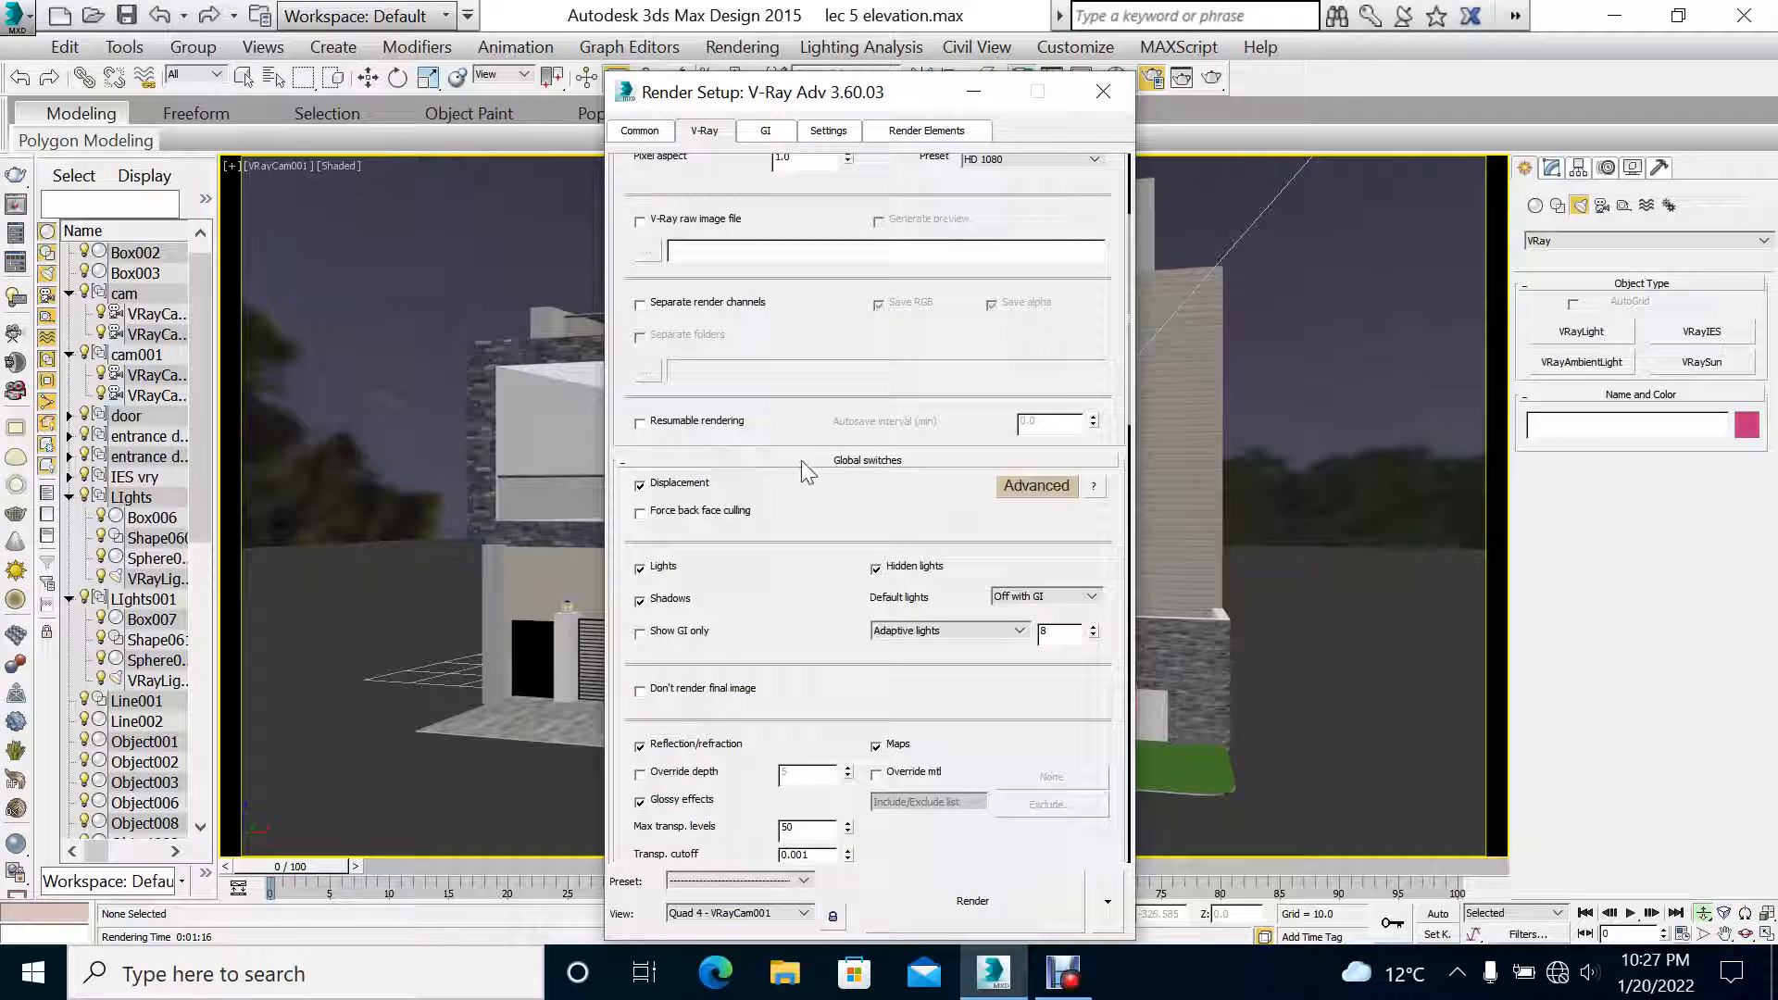
pyautogui.click(1035, 600)
pyautogui.click(1023, 628)
# Step: Change the image sampler (antialiasing) type to Bucket
pyautogui.scroll(-5, 1038, 574)
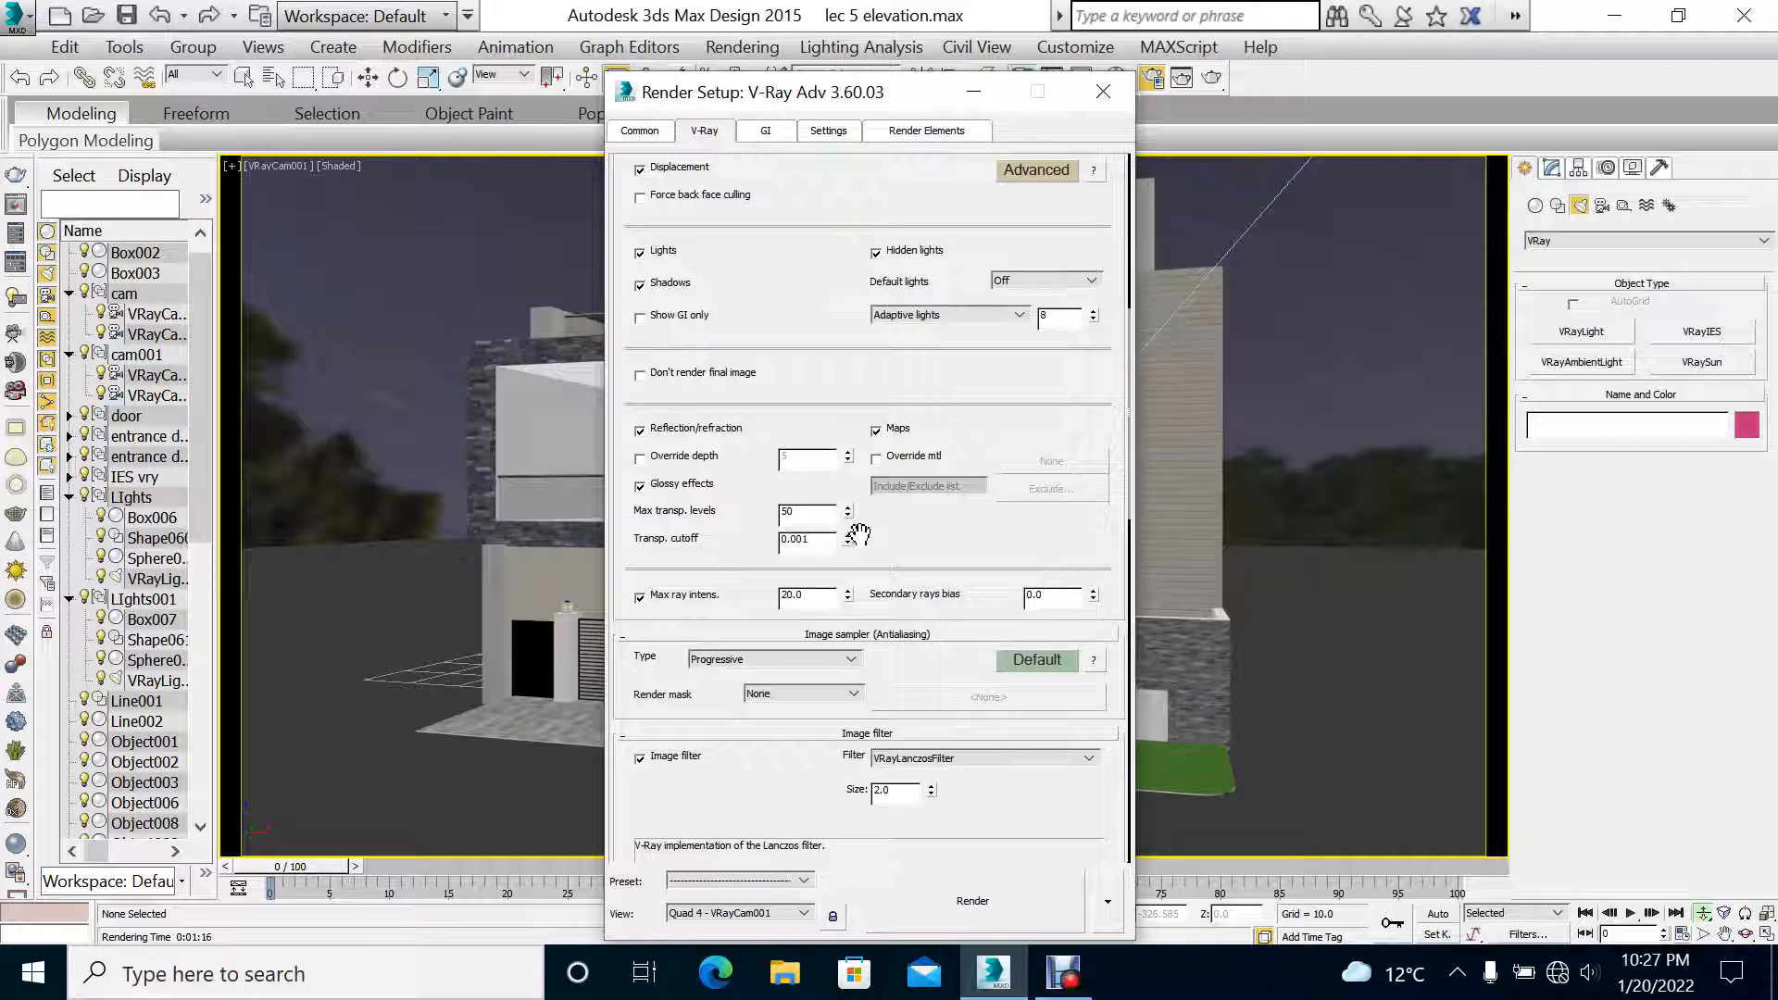
pyautogui.moveTo(875, 567); pyautogui.dragTo(884, 441)
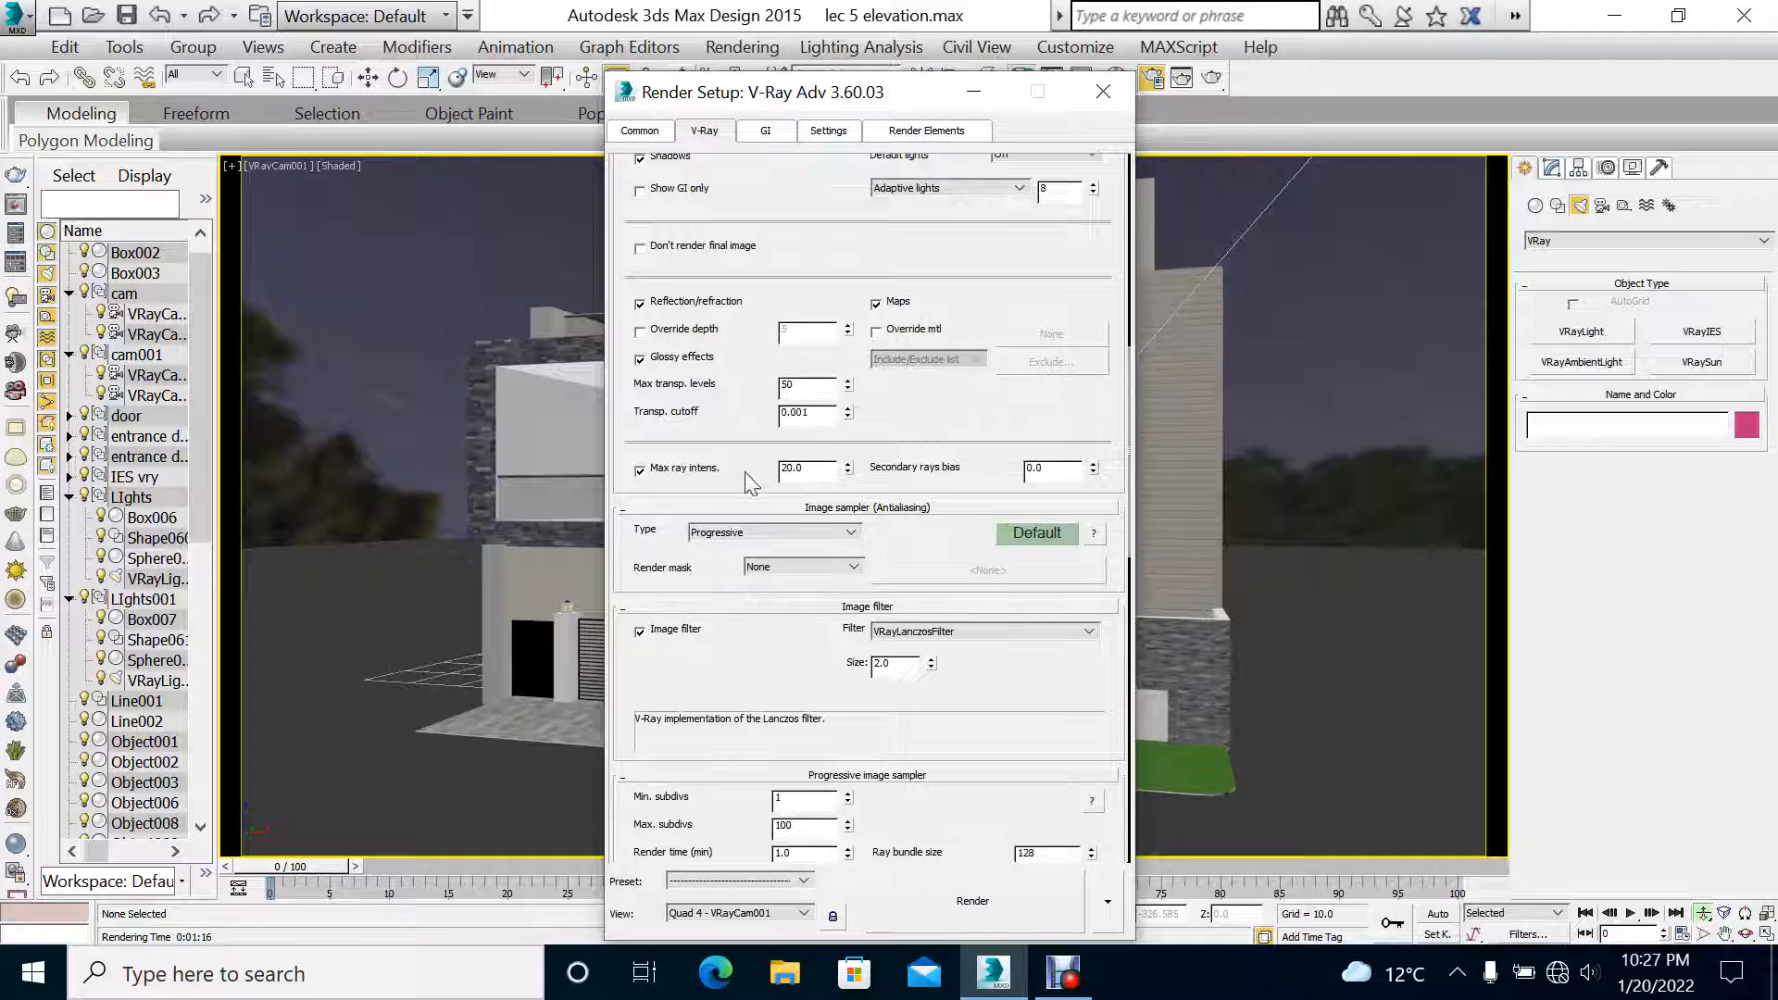
pyautogui.click(752, 534)
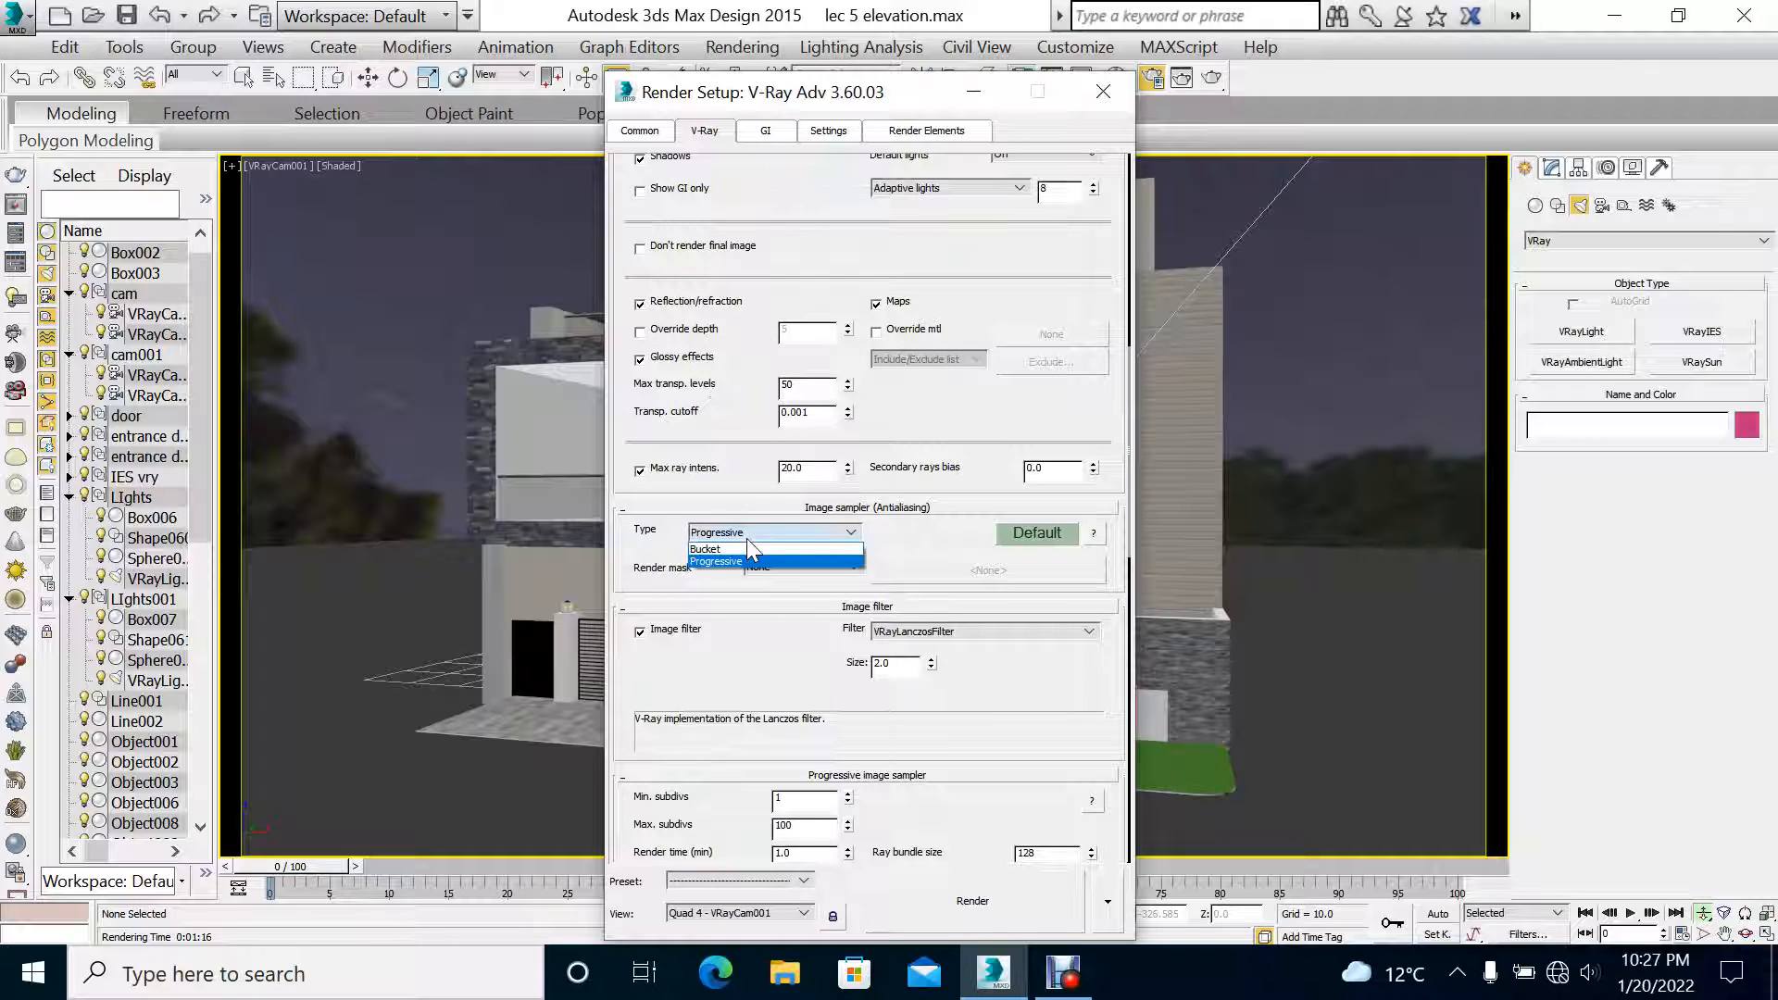
pyautogui.click(755, 551)
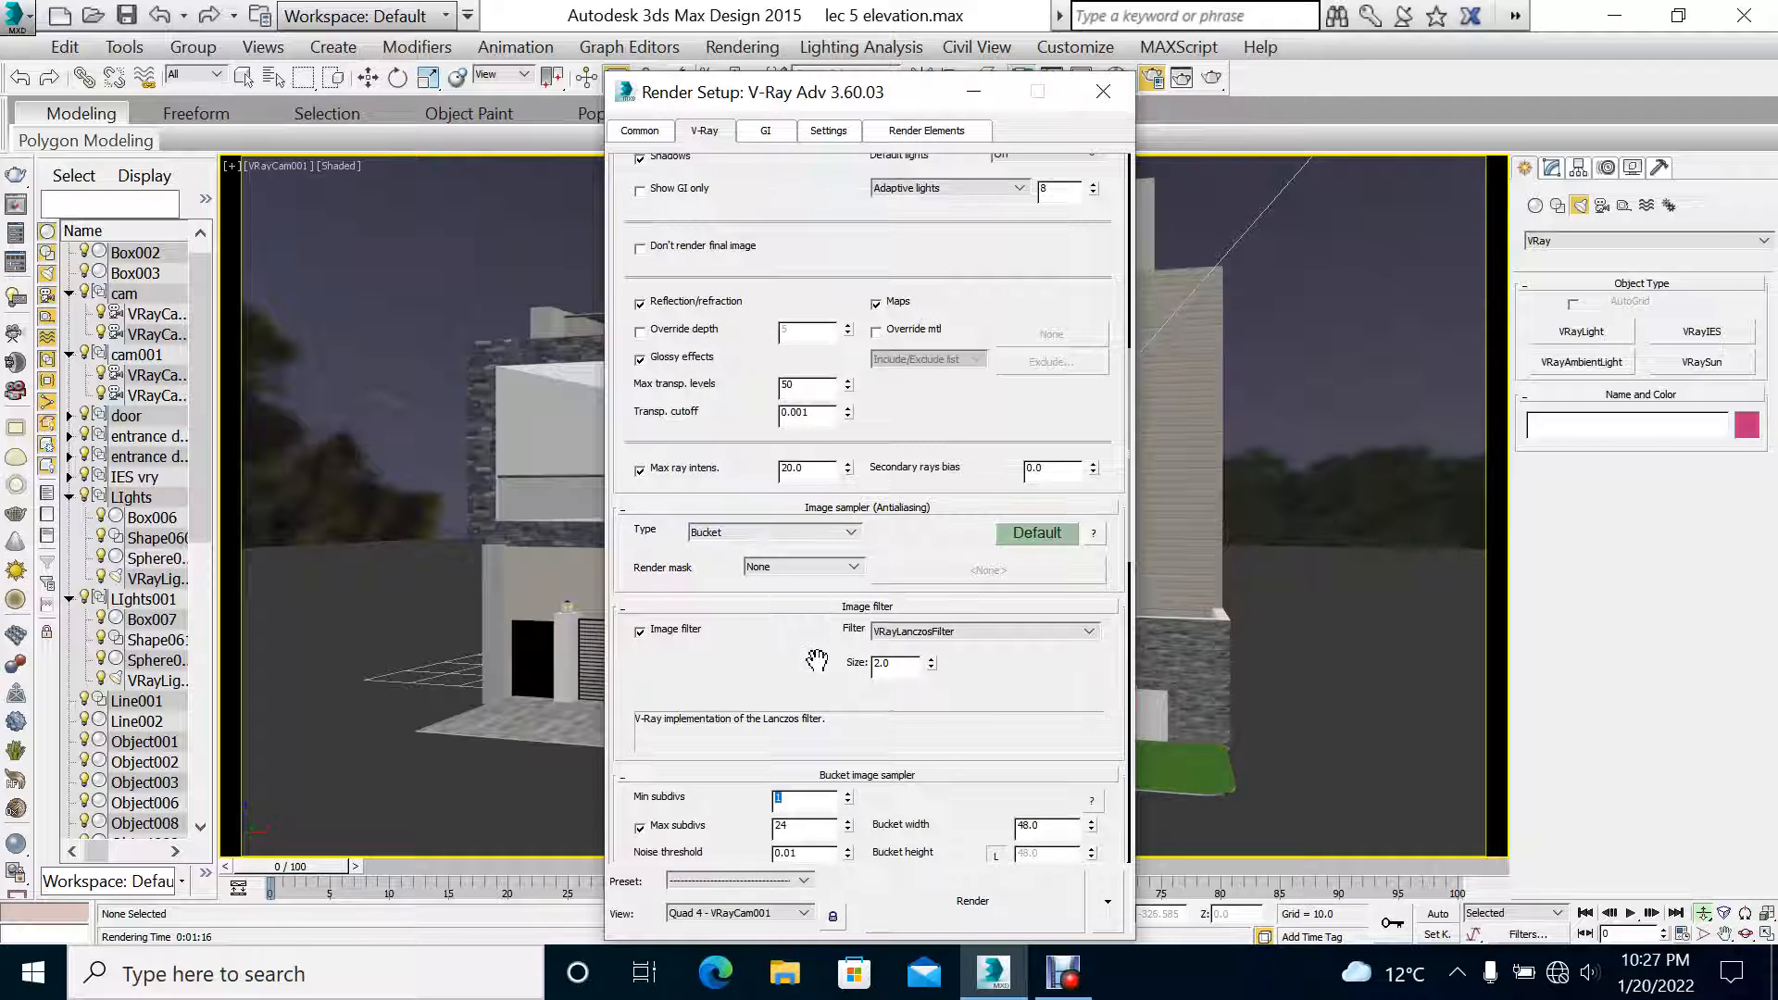
# Step: Check the max ray intensity setting and change the image filter to Catmull-Rom
pyautogui.moveTo(814, 643); pyautogui.dragTo(839, 403)
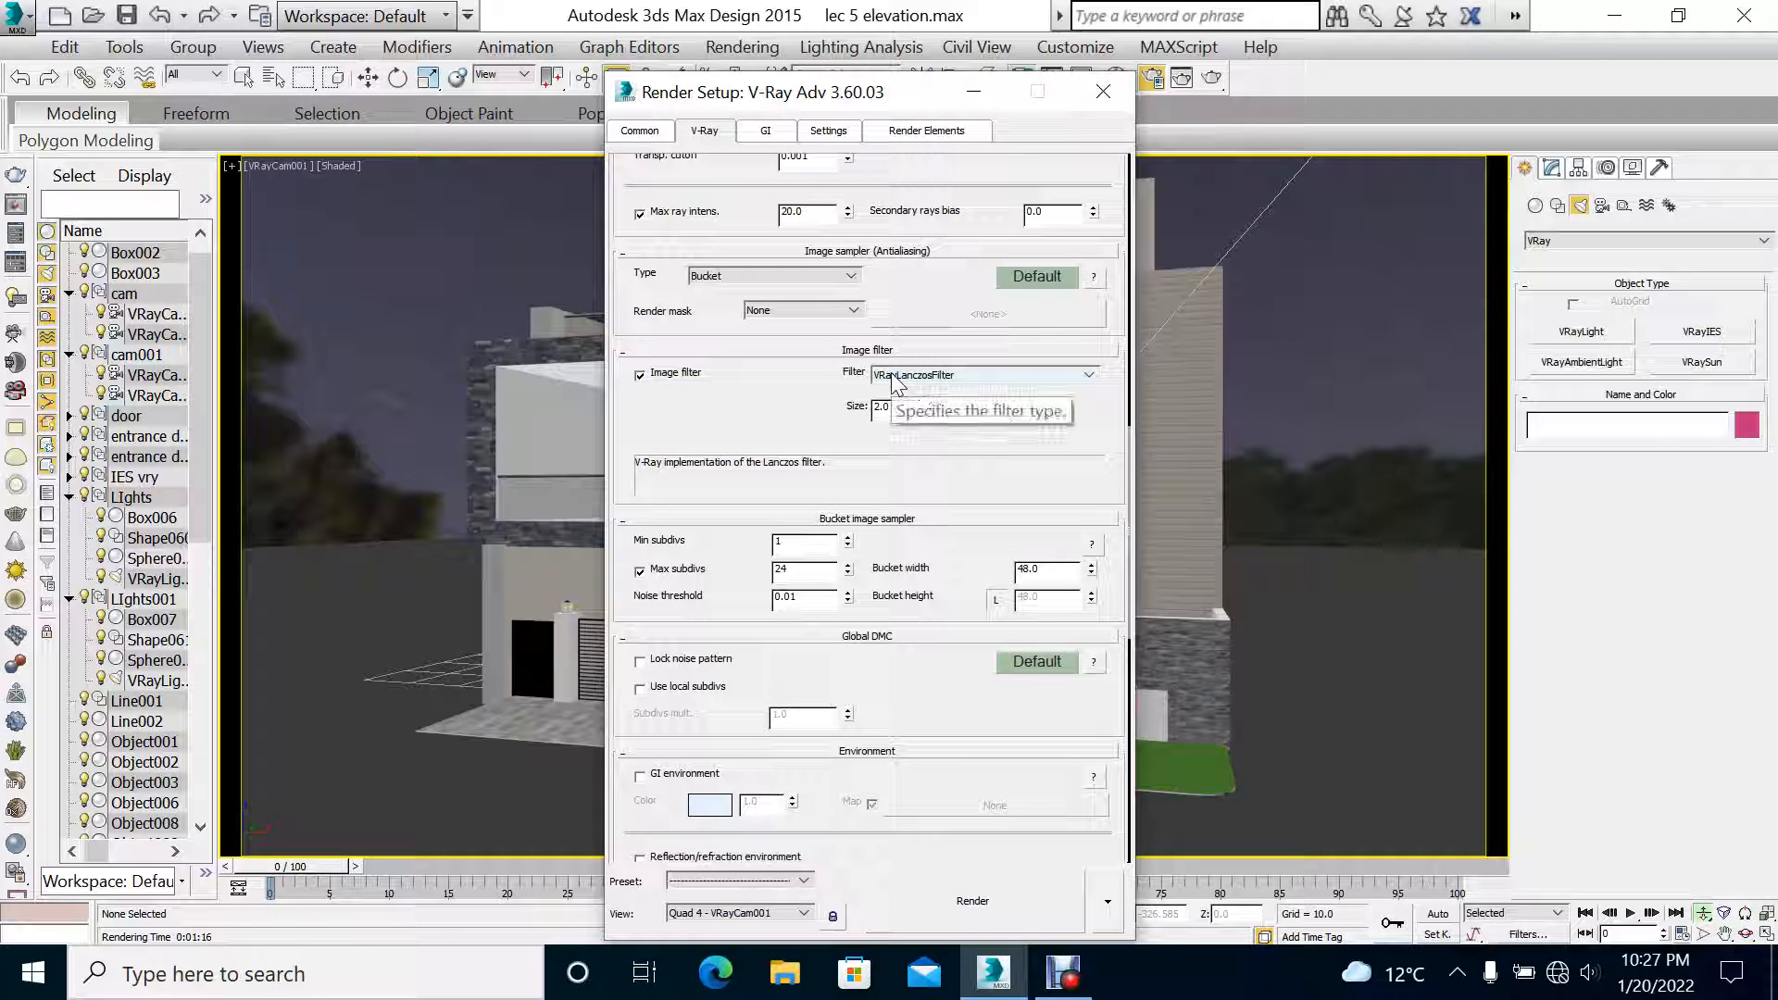
pyautogui.click(802, 213)
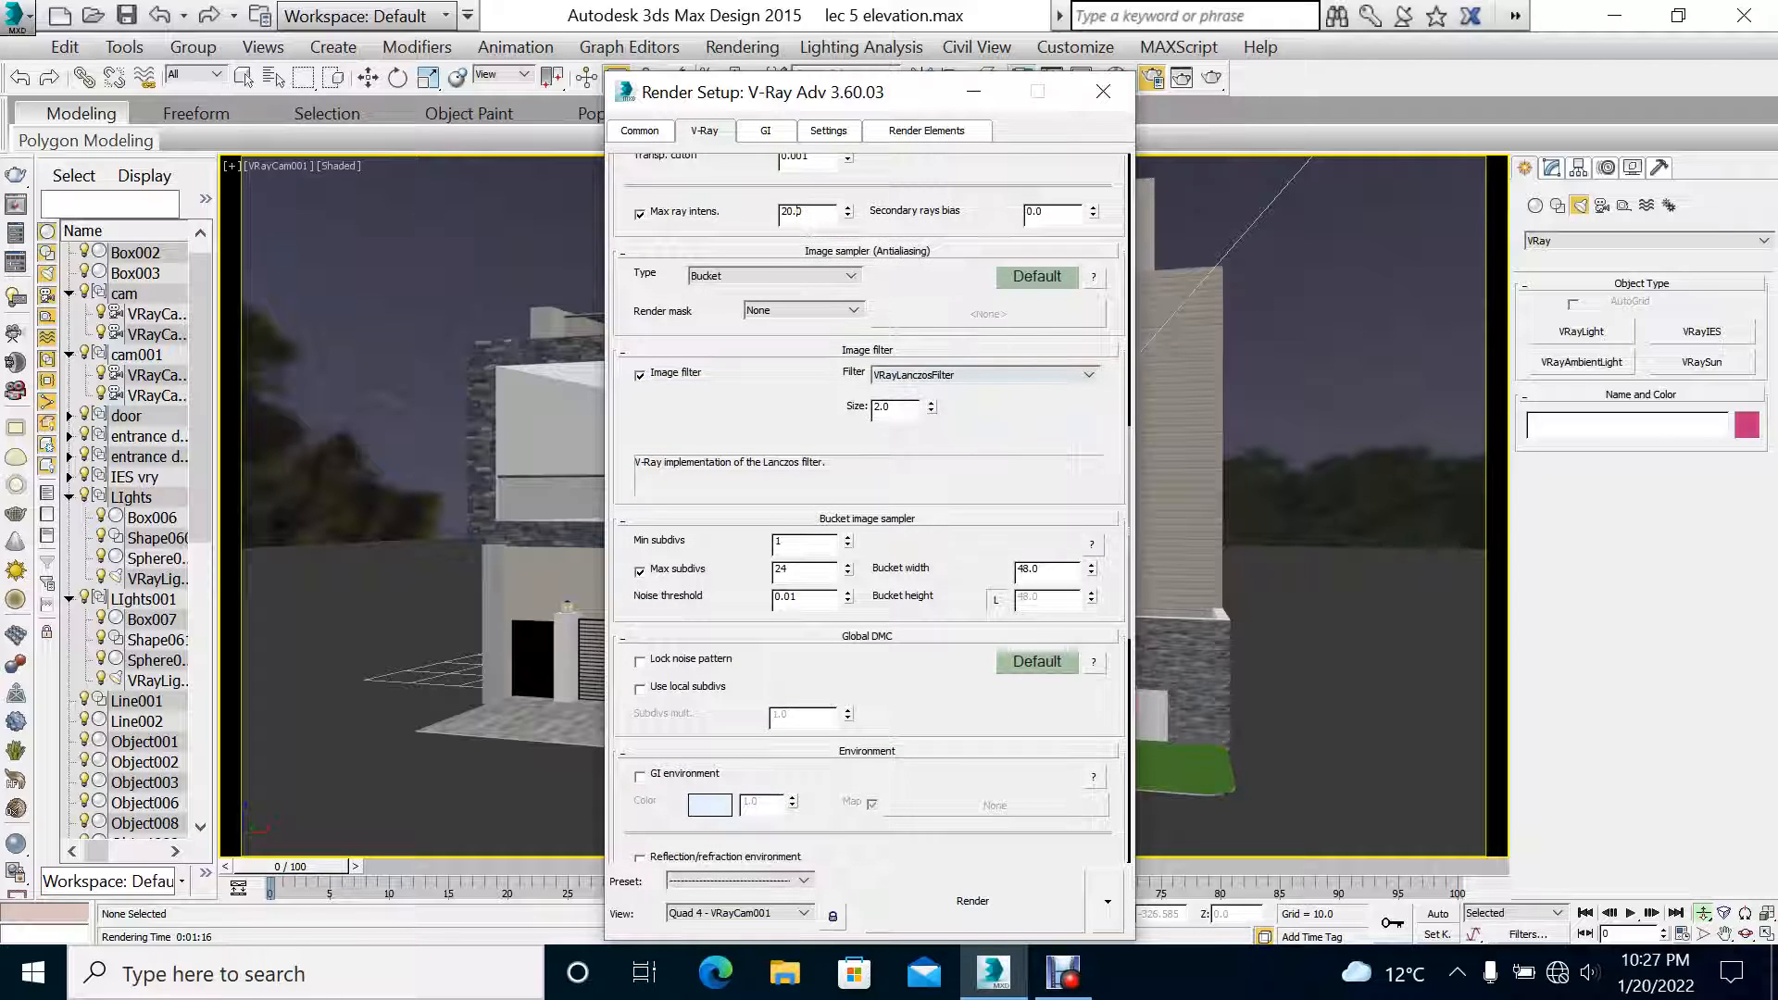
pyautogui.moveTo(776, 228); pyautogui.dragTo(776, 411)
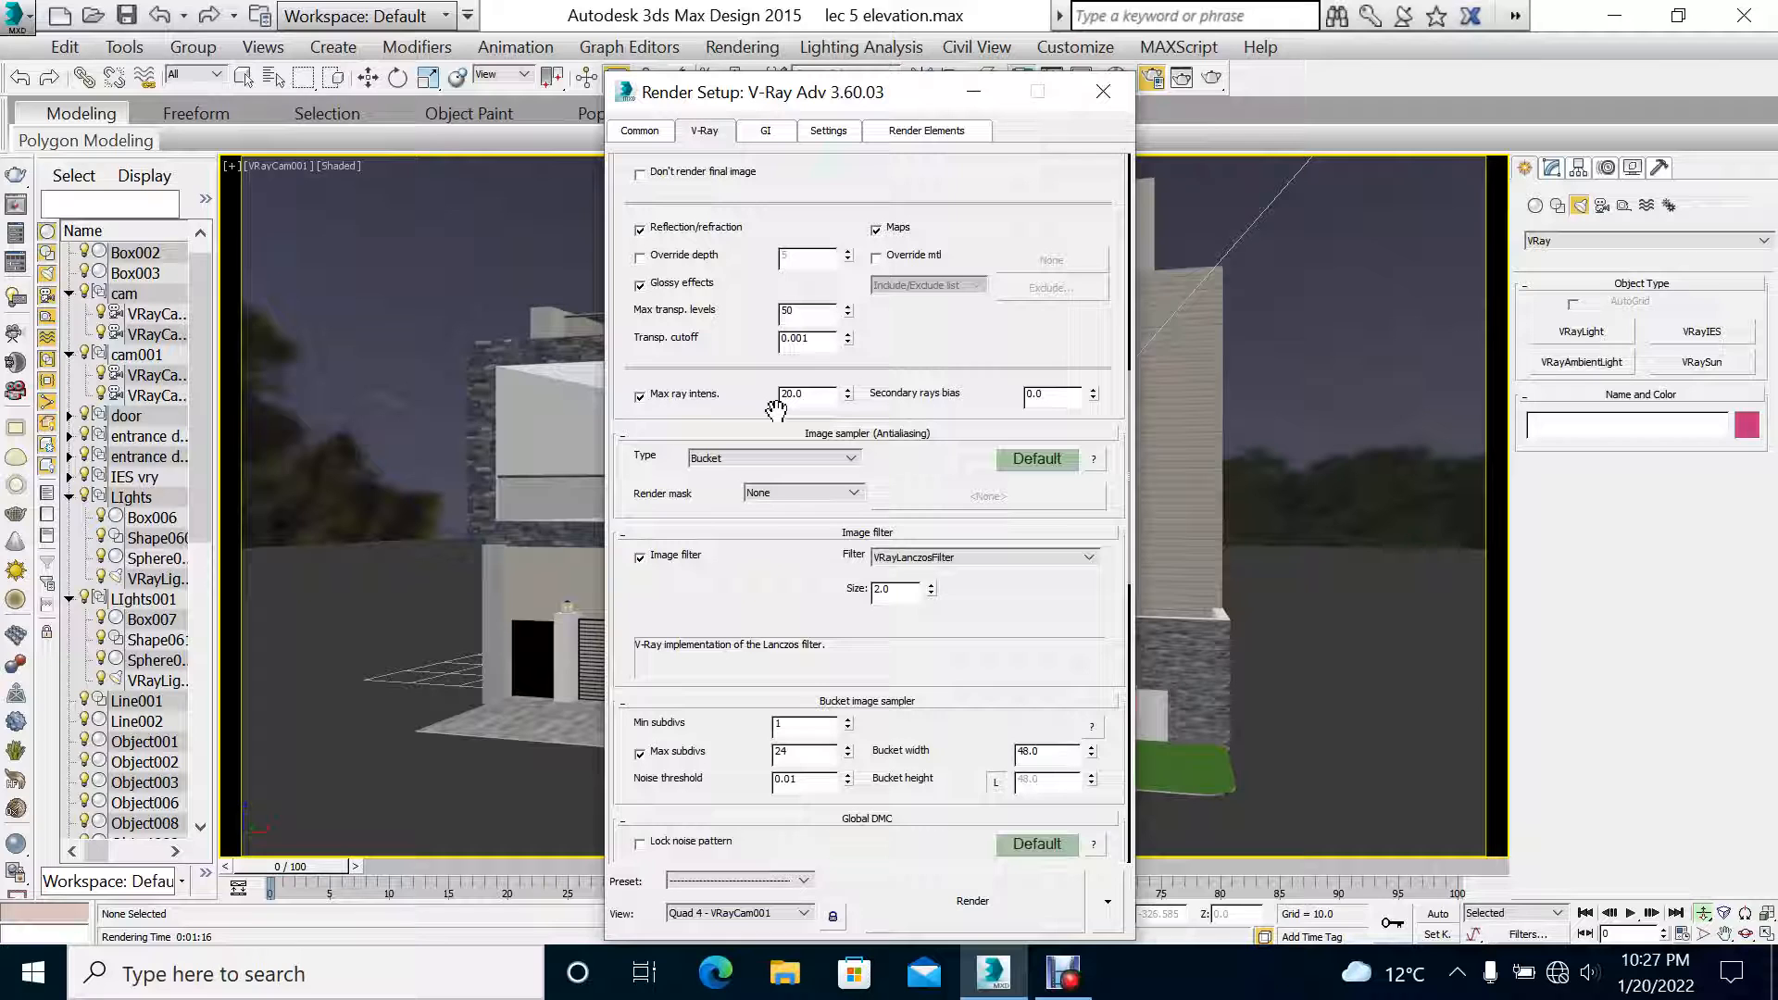
pyautogui.moveTo(776, 407); pyautogui.dragTo(752, 321)
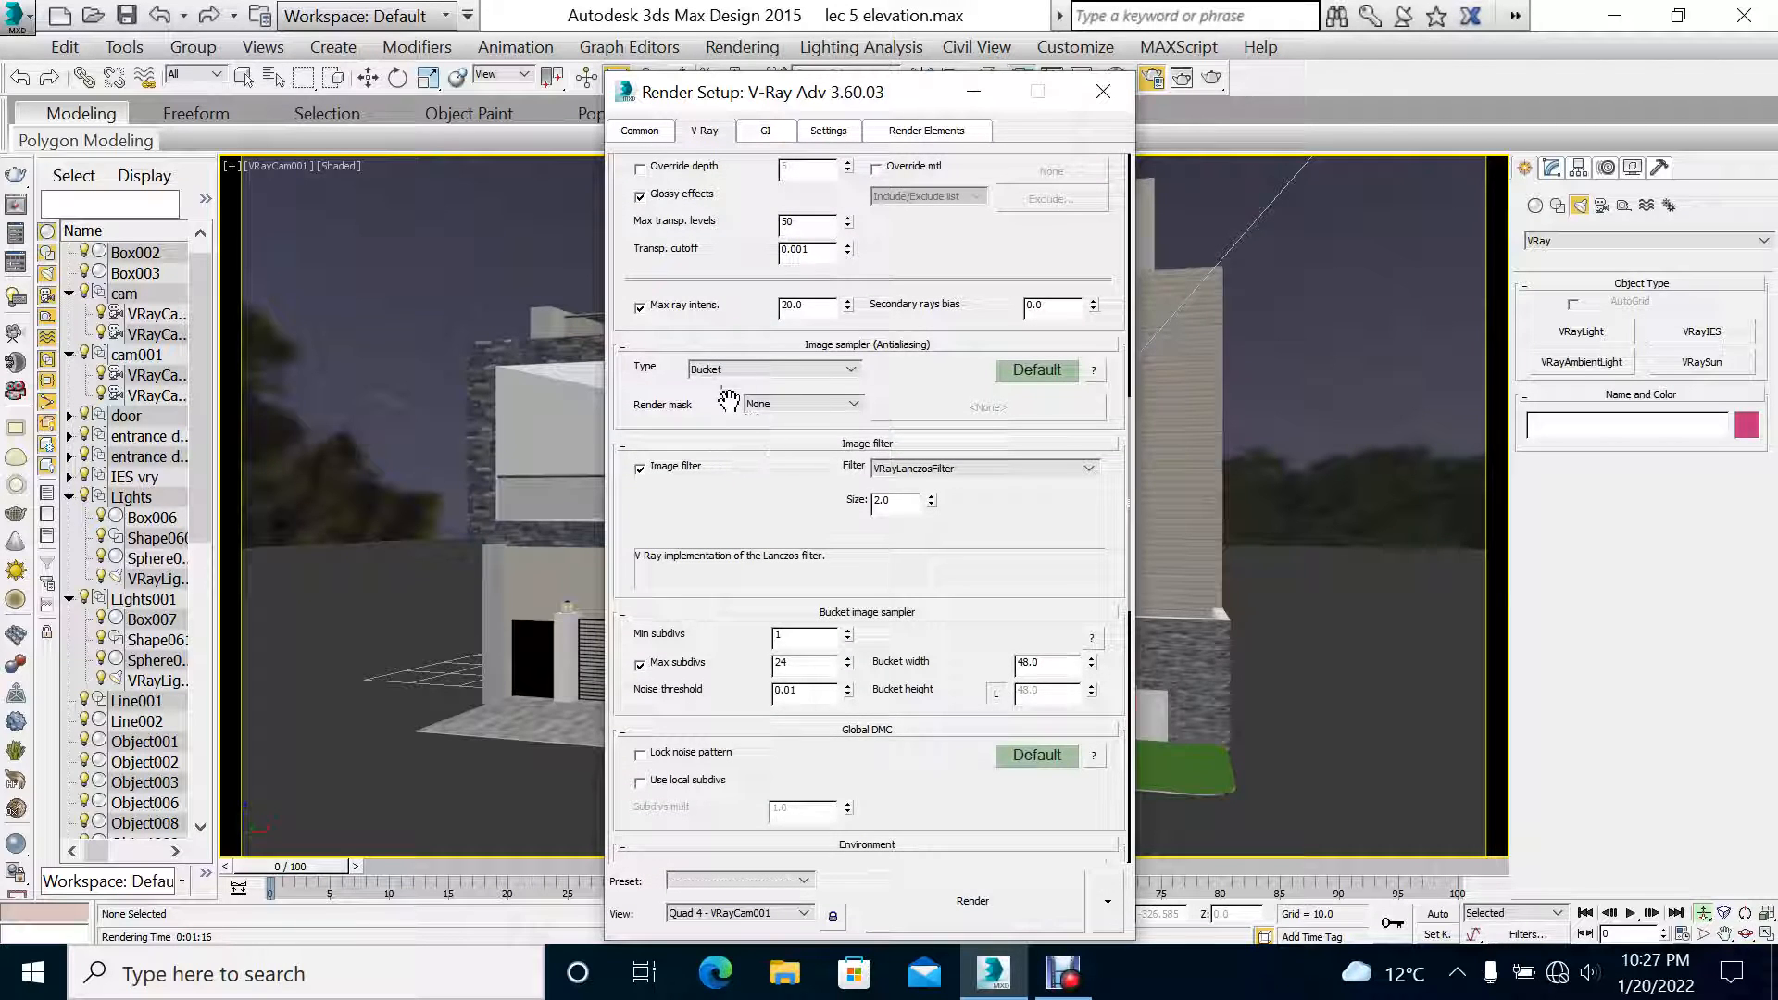
pyautogui.click(921, 469)
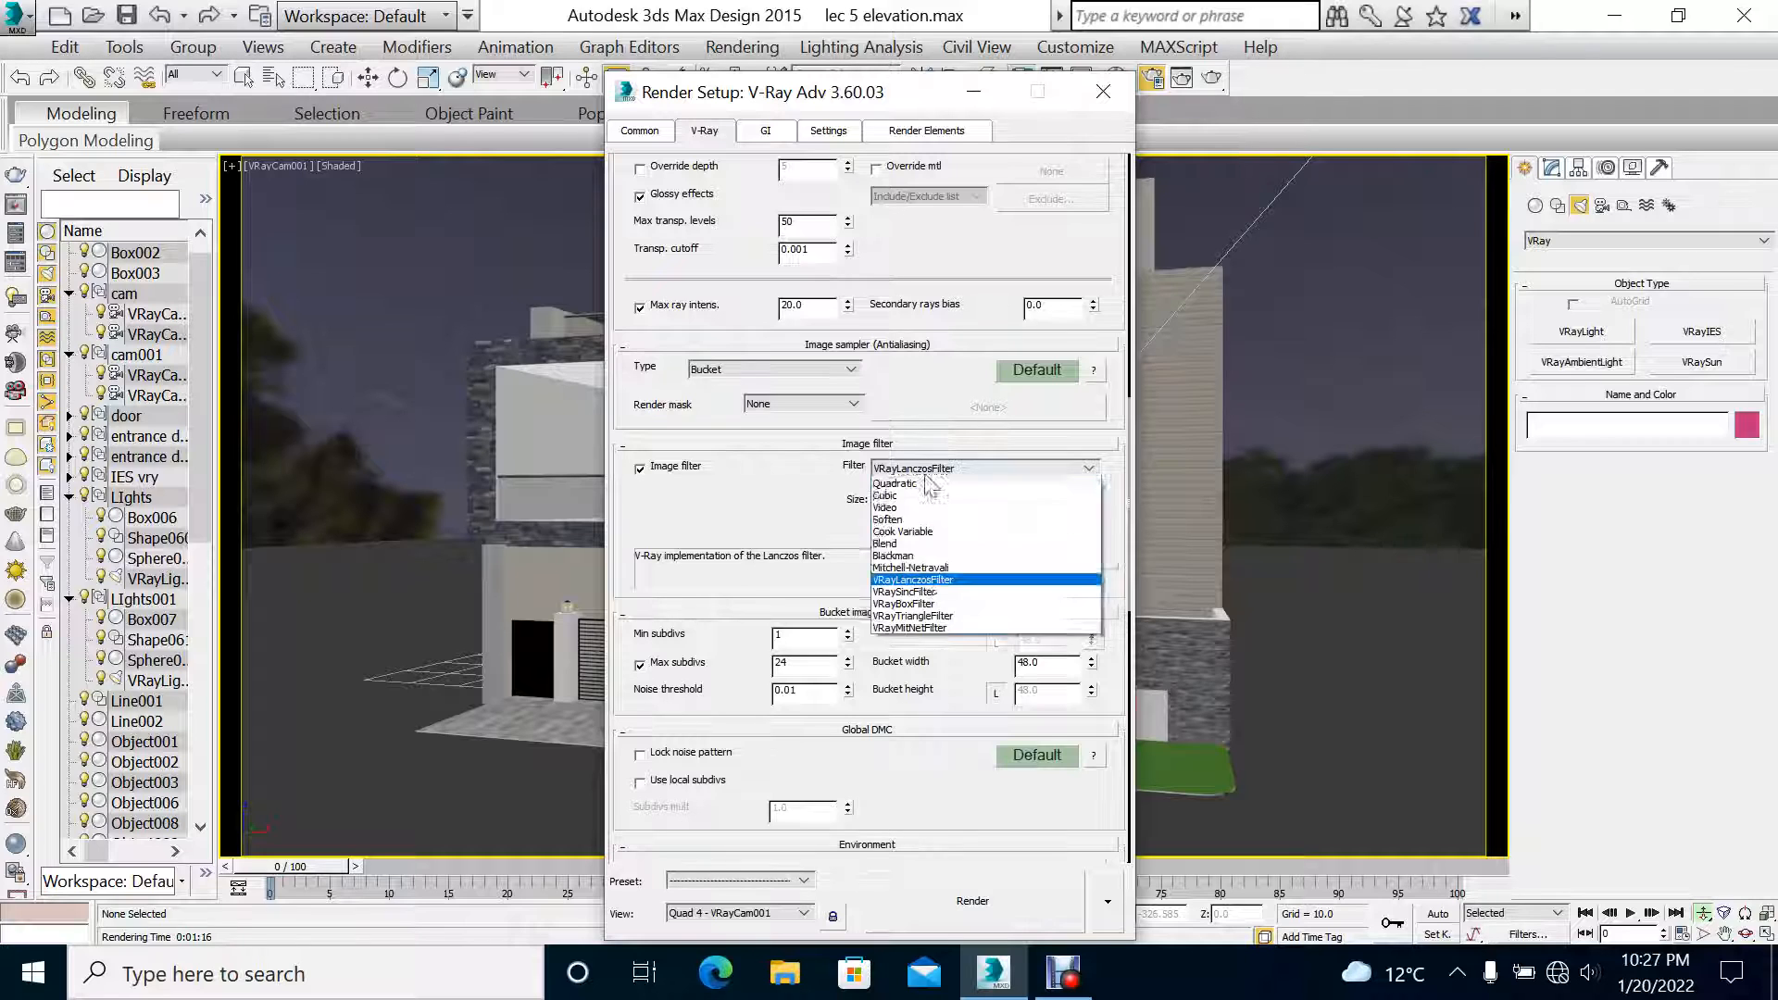
pyautogui.scroll(2, 929, 484)
pyautogui.click(931, 486)
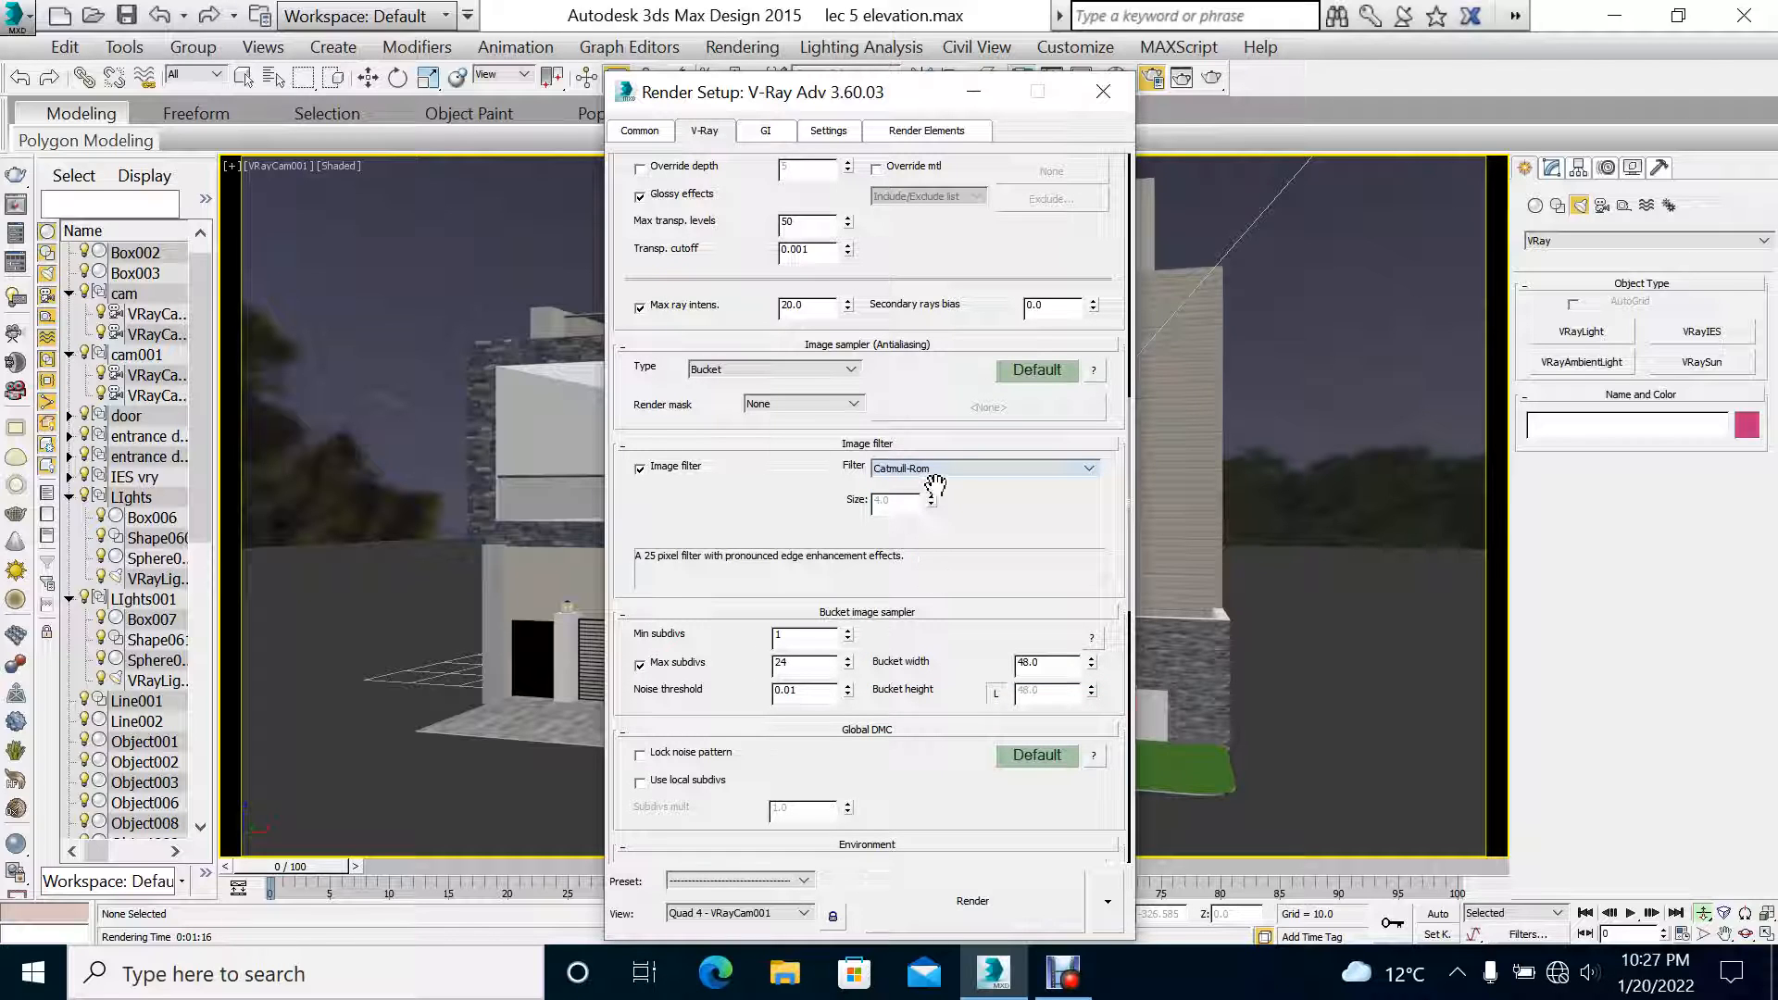
# Step: Unlock the bucket height from the width and set both bucket dimensions to 64
pyautogui.scroll(-5, 868, 574)
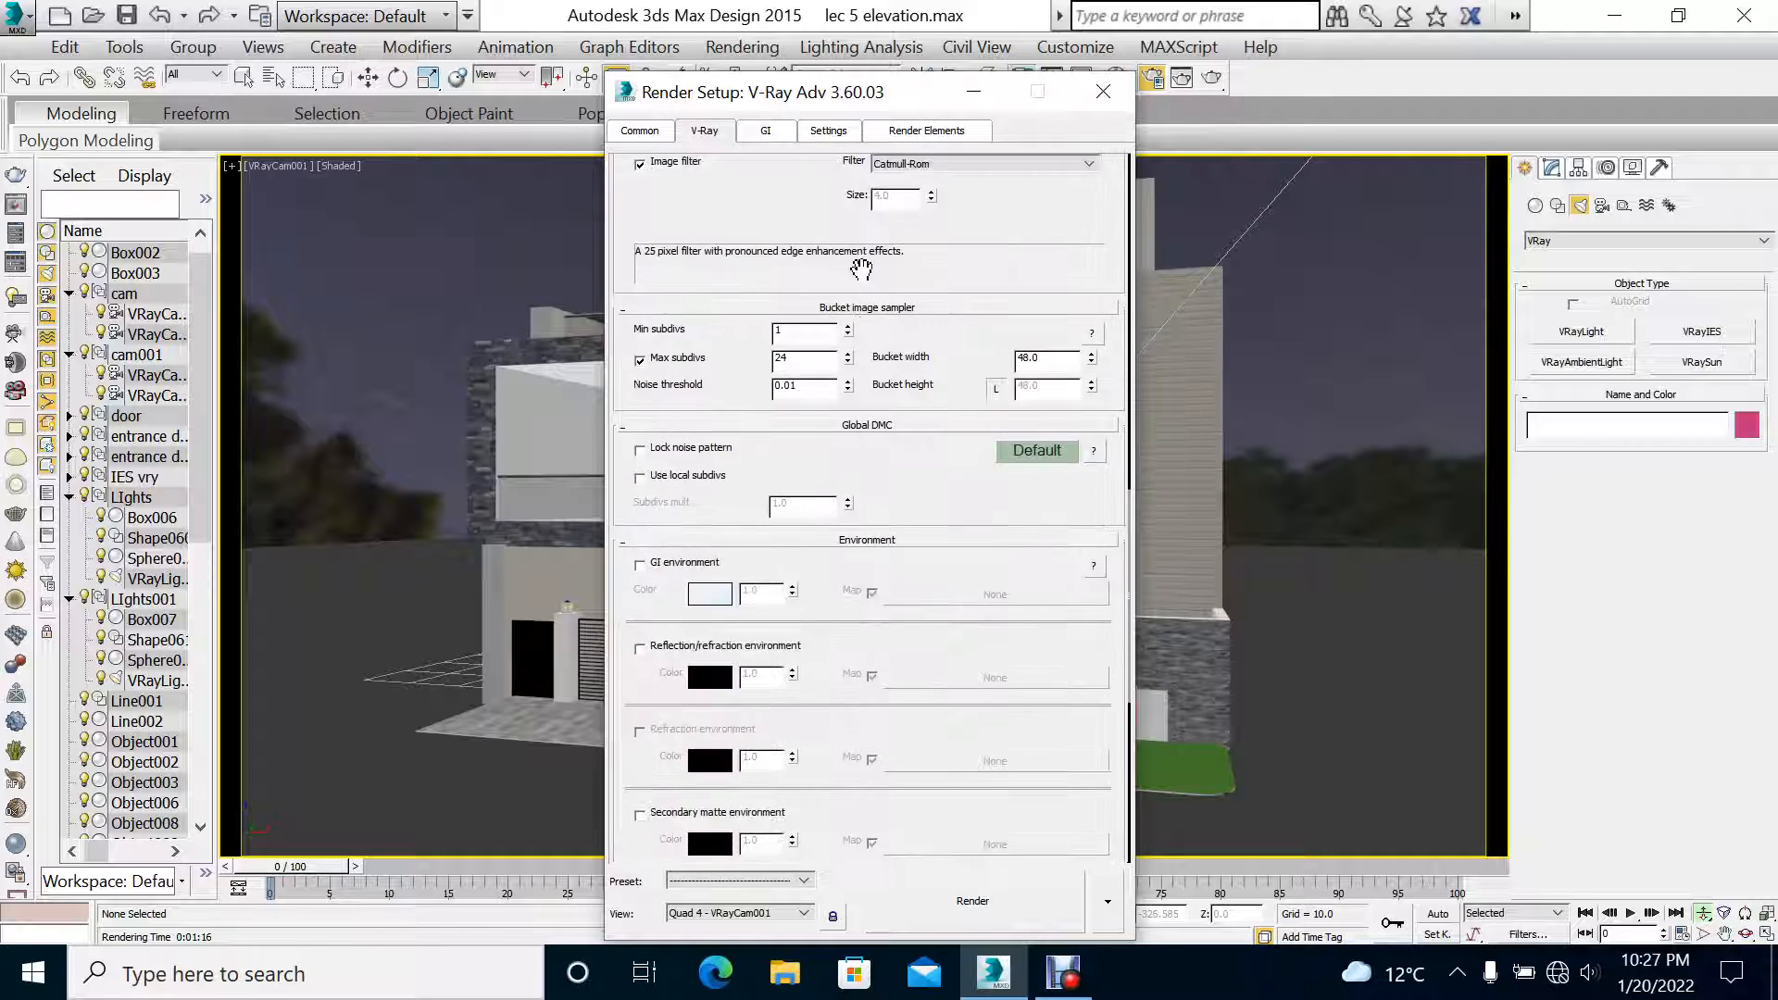
pyautogui.click(996, 387)
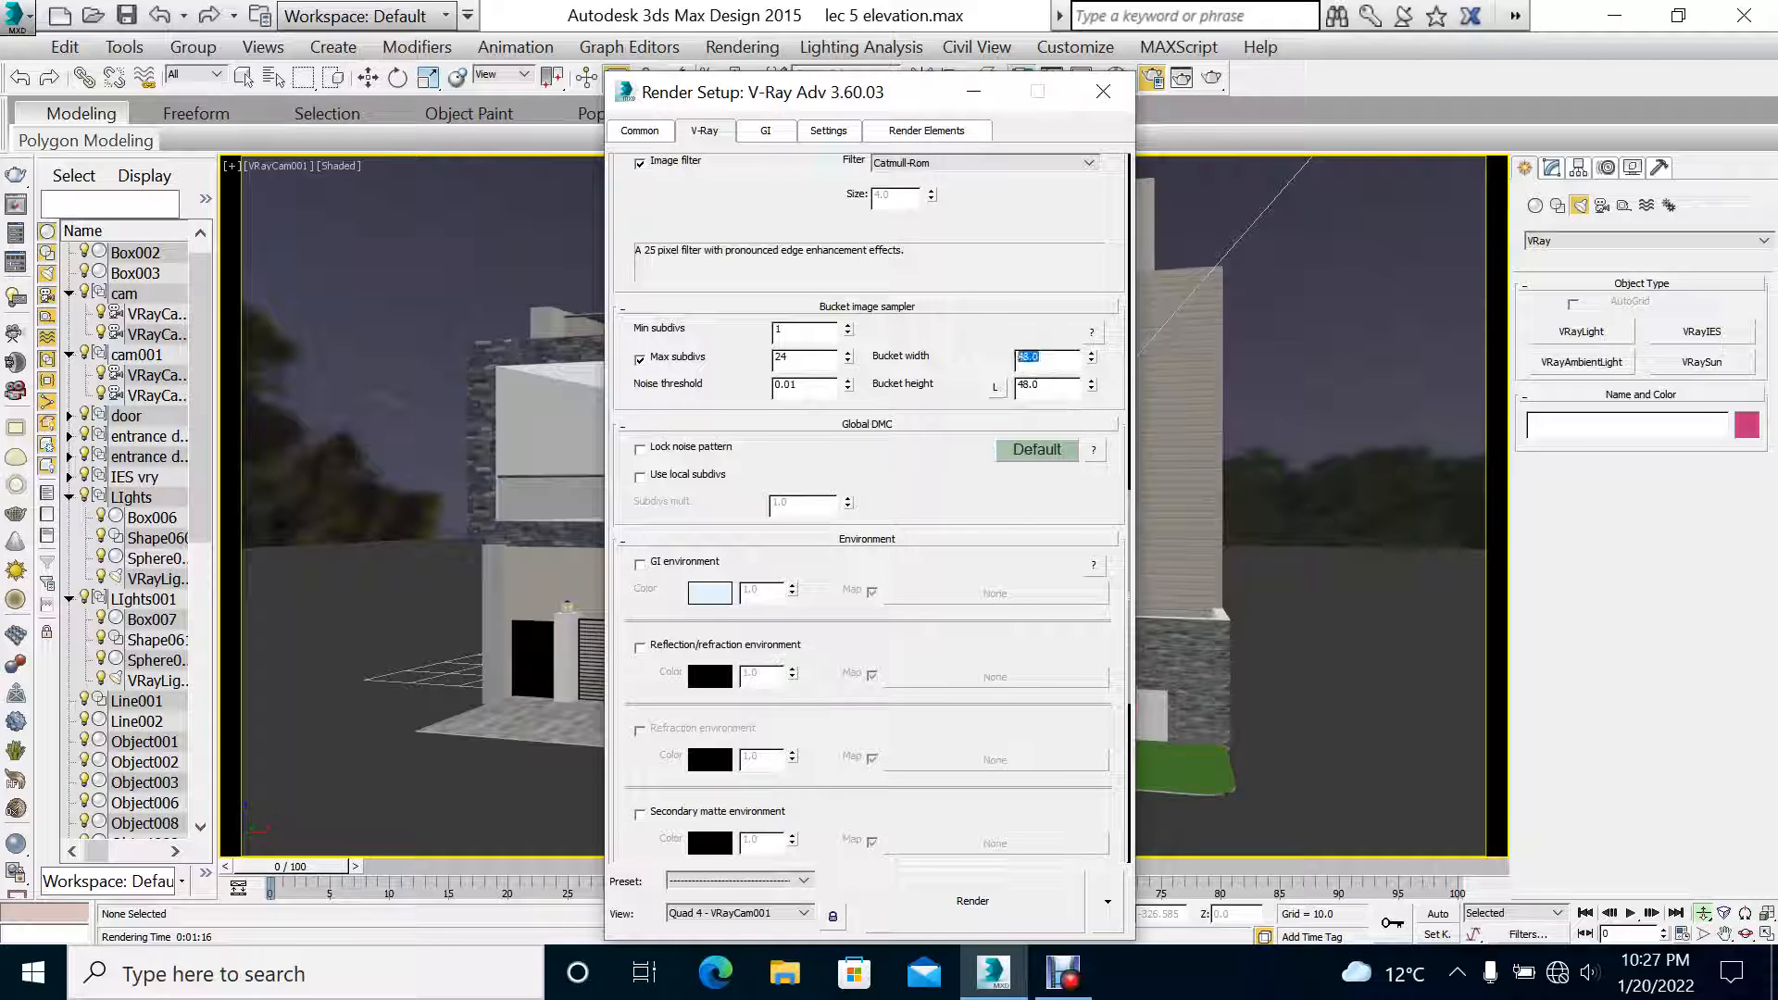
pyautogui.write('64')
pyautogui.press('Tab')
pyautogui.write('4')
pyautogui.doubleClick(1020, 385)
# Step: Enable Lock noise pattern for the Global DMC and show its Advanced settings
pyautogui.click(715, 449)
pyautogui.moveTo(859, 510); pyautogui.dragTo(964, 287)
pyautogui.click(1037, 237)
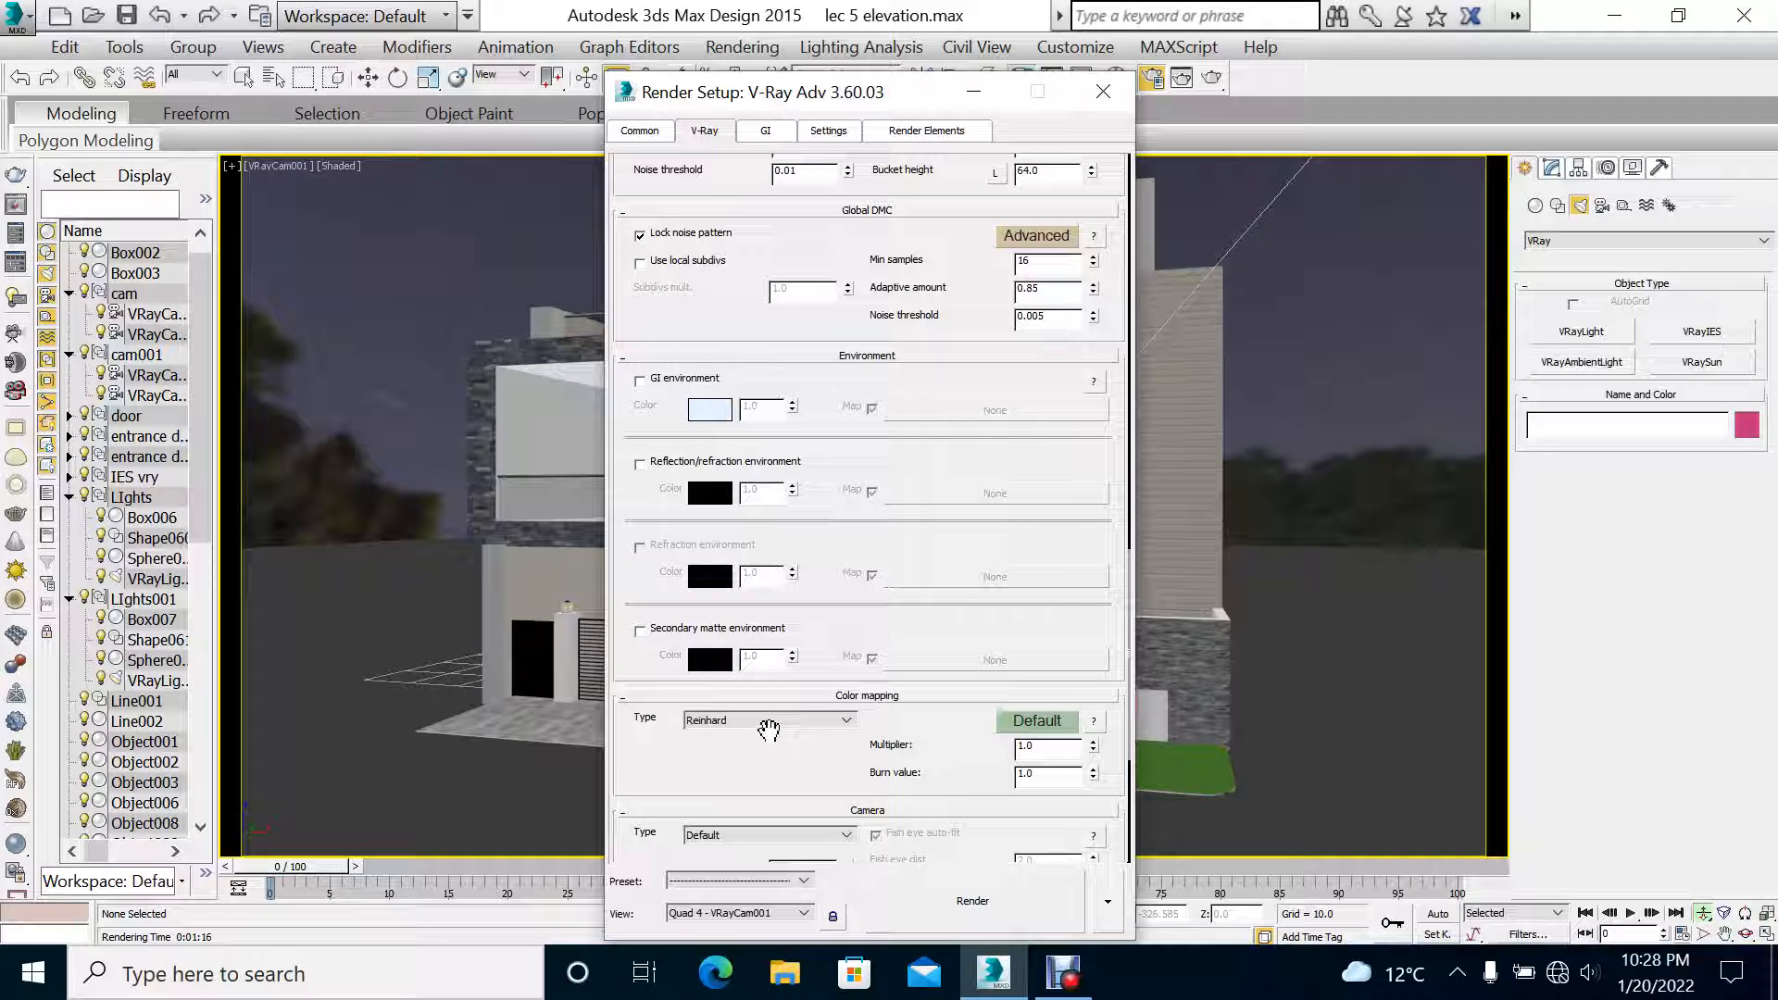
# Step: Set the color mapping type to Exponential and switch its settings to Advanced mode
pyautogui.moveTo(773, 732)
pyautogui.scroll(-3, 910, 481)
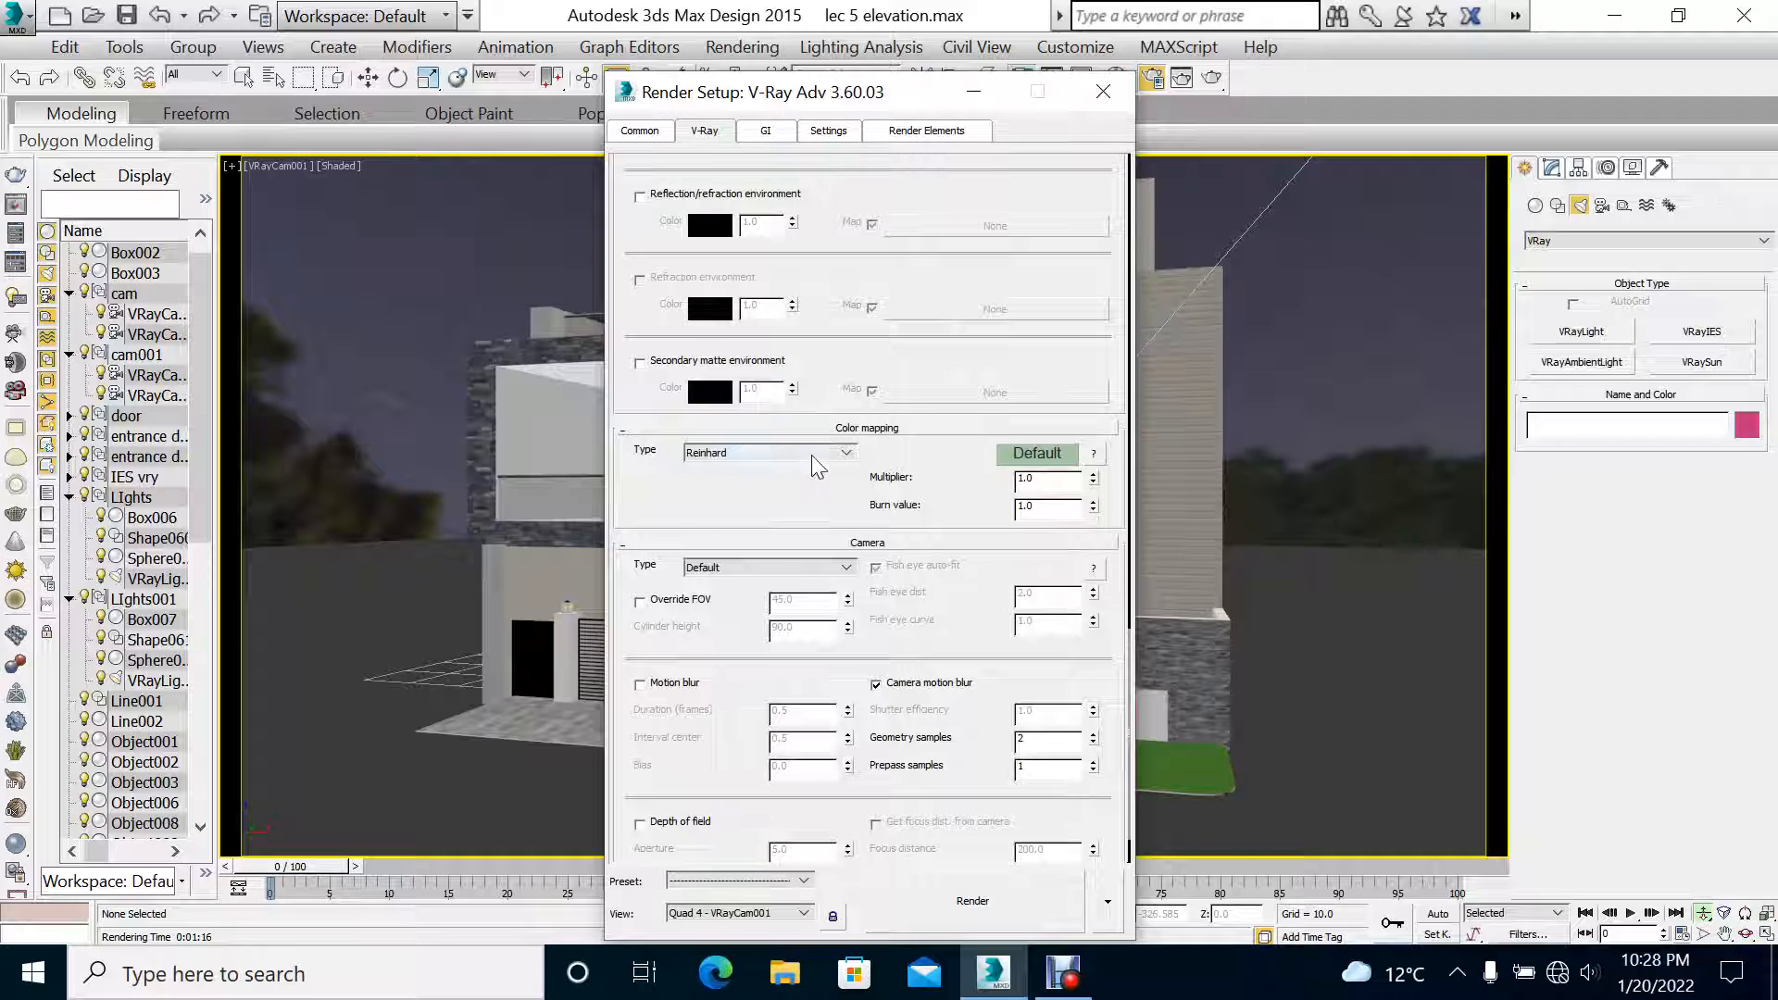
pyautogui.click(811, 454)
pyautogui.click(776, 472)
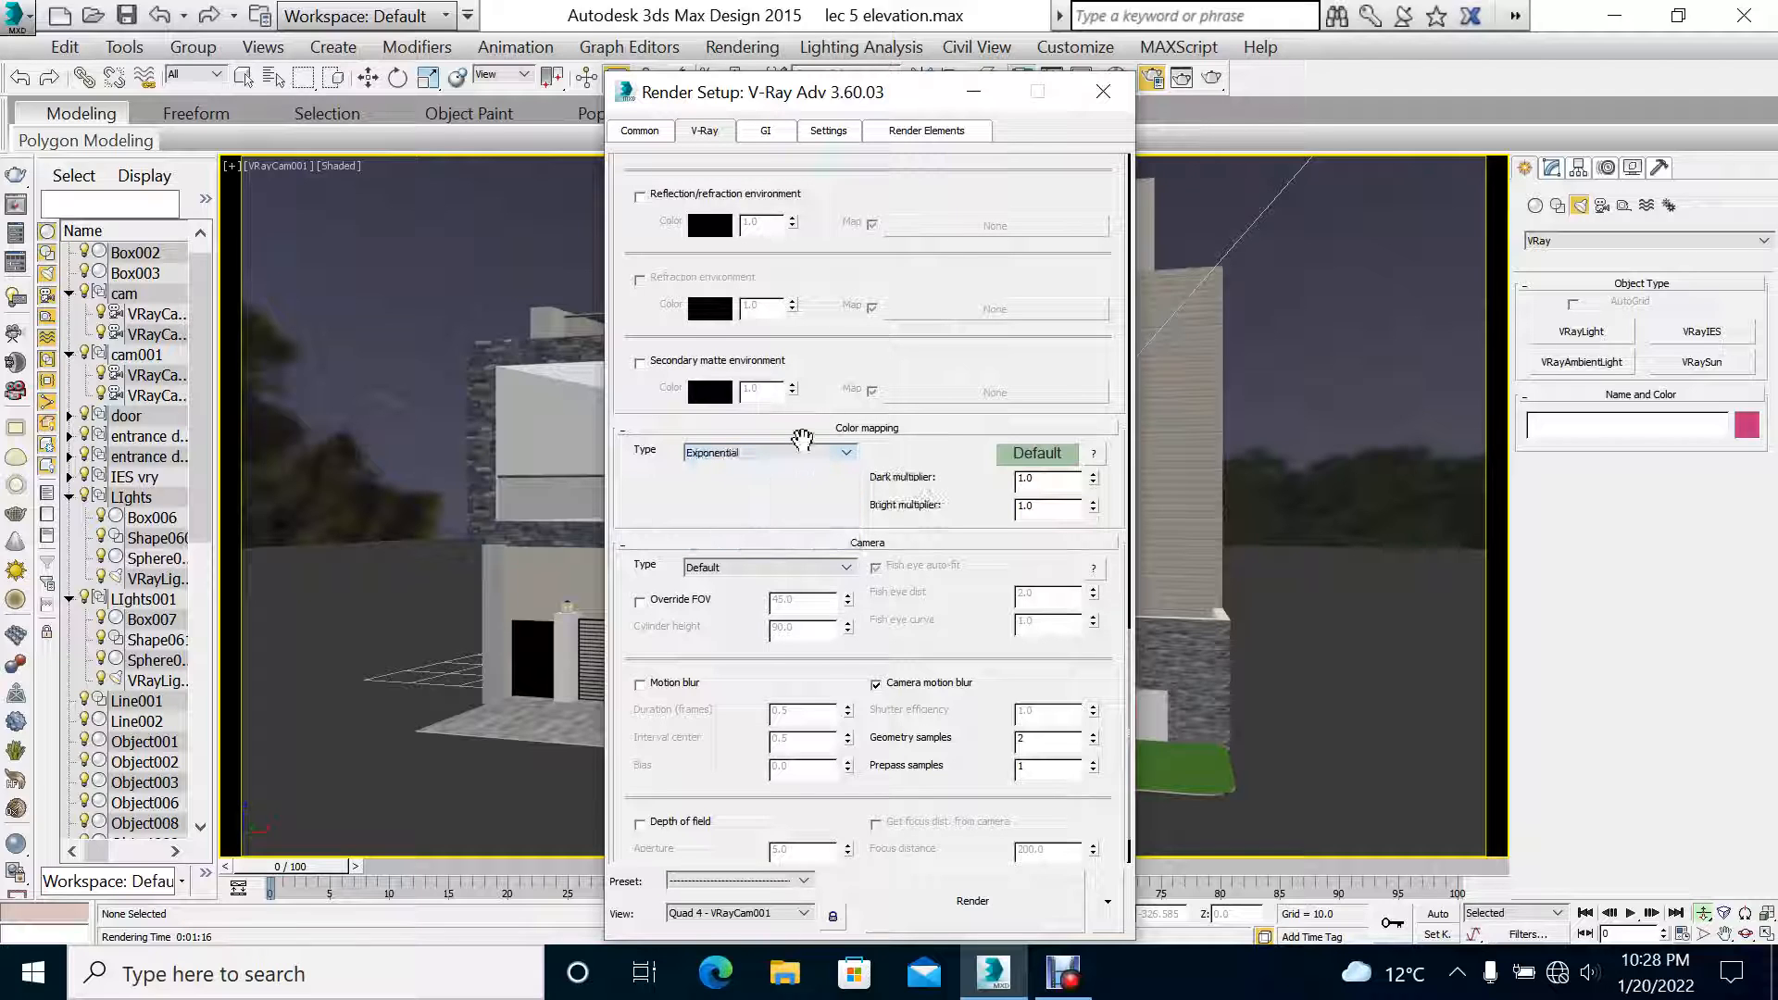
pyautogui.click(805, 454)
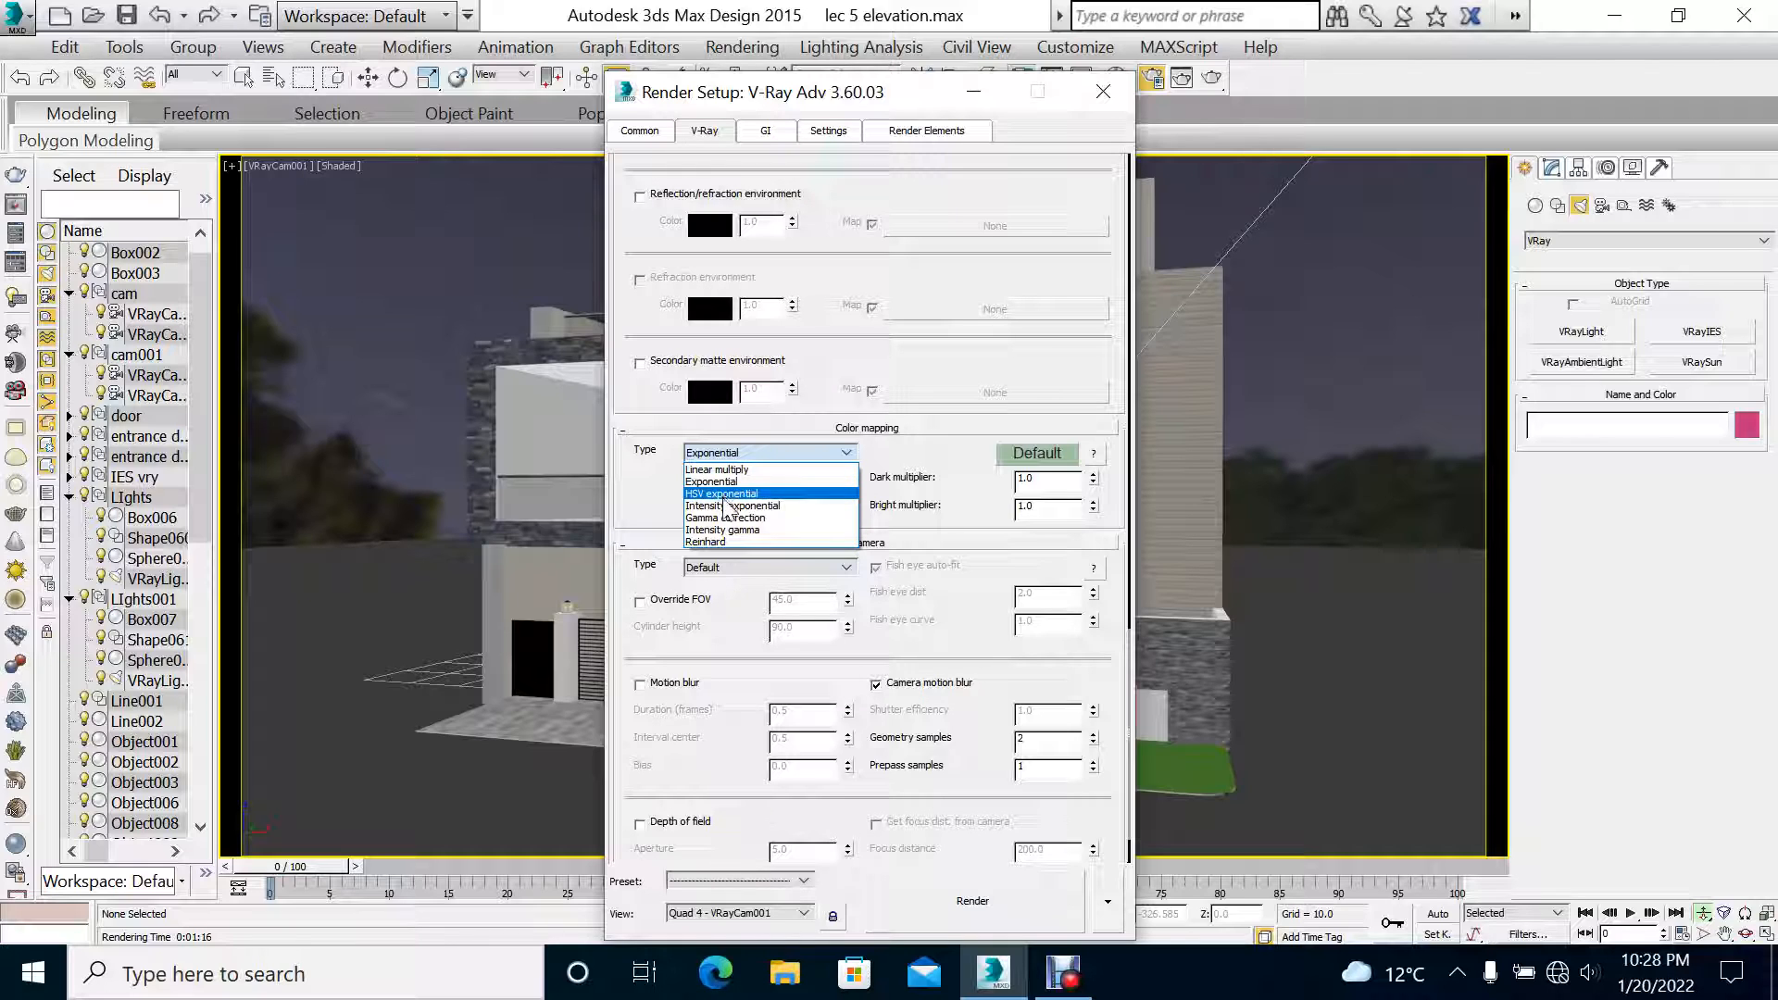
pyautogui.click(1021, 458)
pyautogui.click(1021, 458)
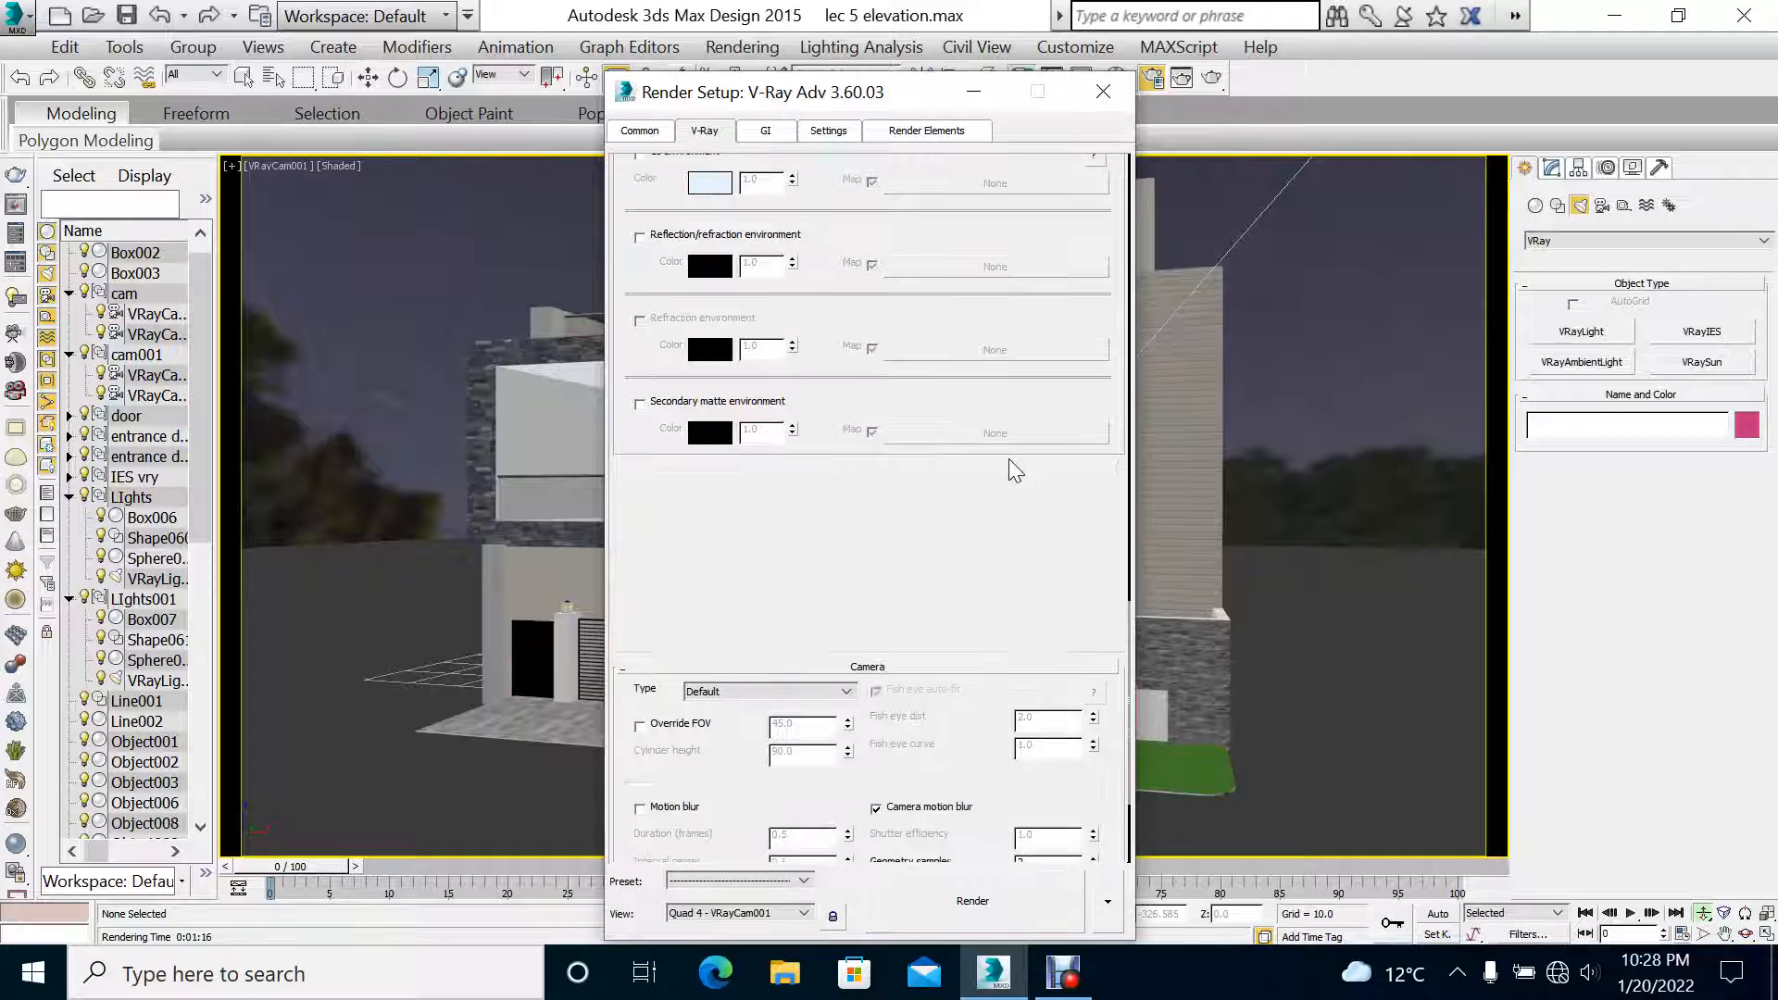
# Step: Enable Depth of field in the V-Ray camera settings
pyautogui.click(903, 606)
pyautogui.moveTo(875, 572); pyautogui.dragTo(903, 274)
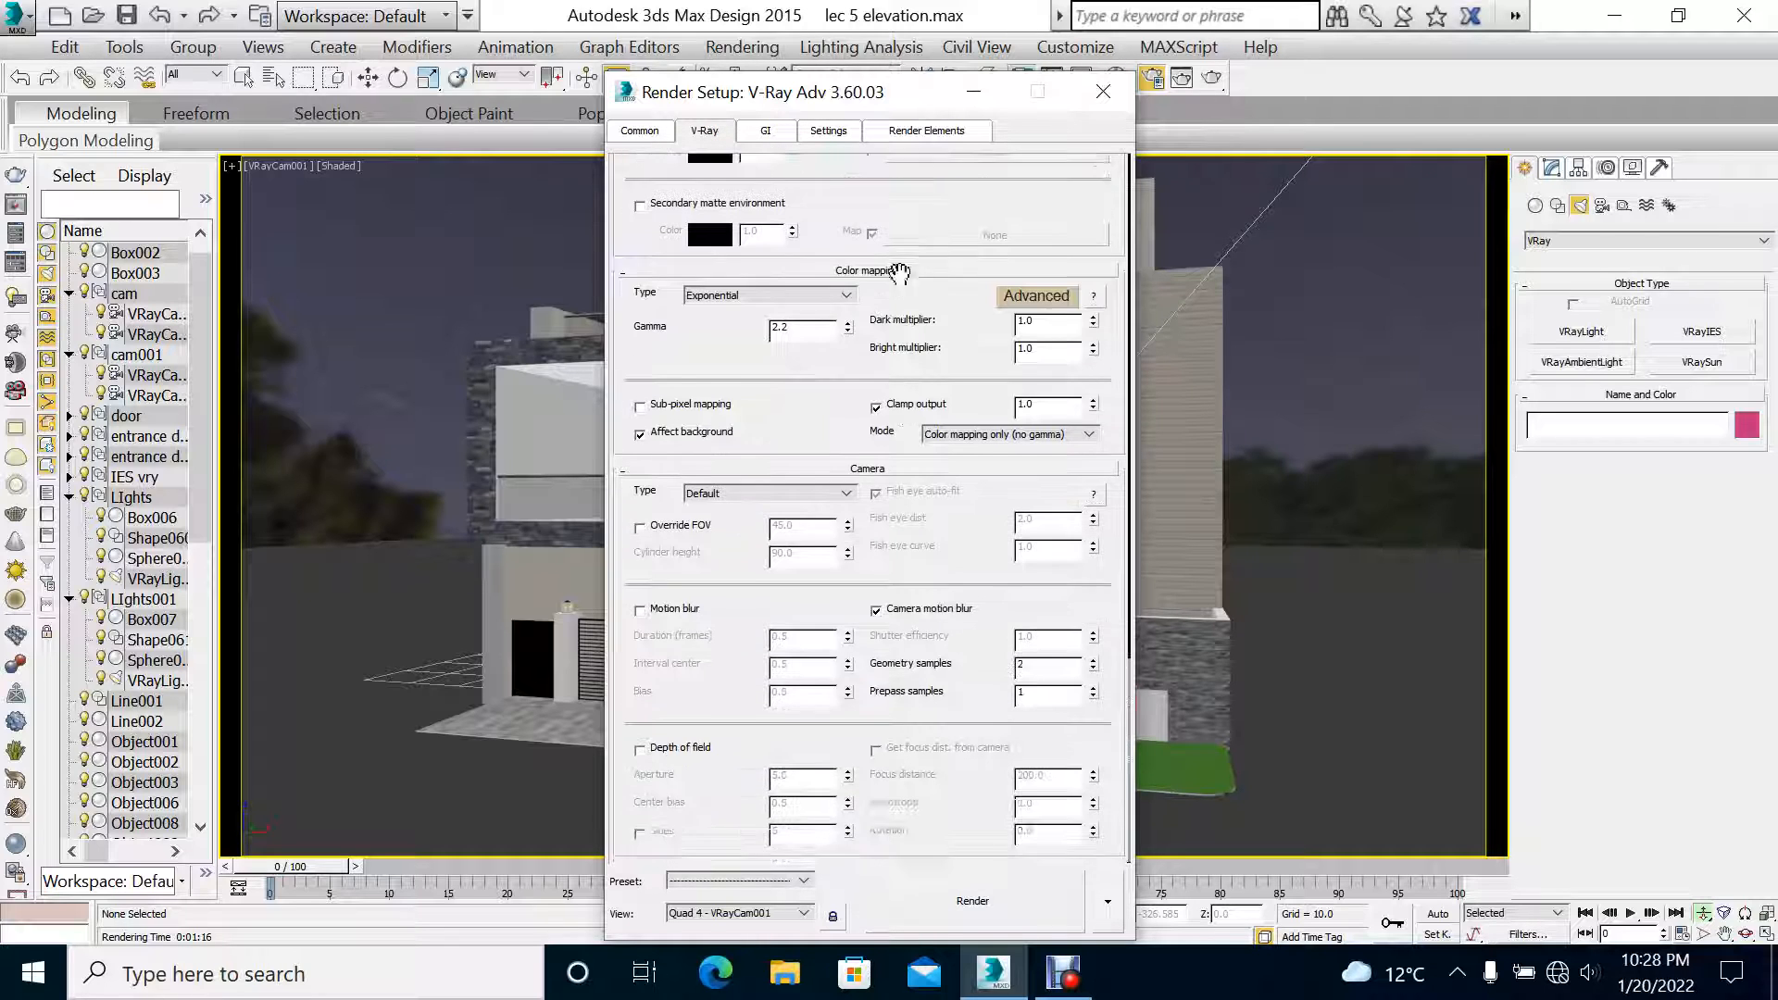
pyautogui.click(690, 750)
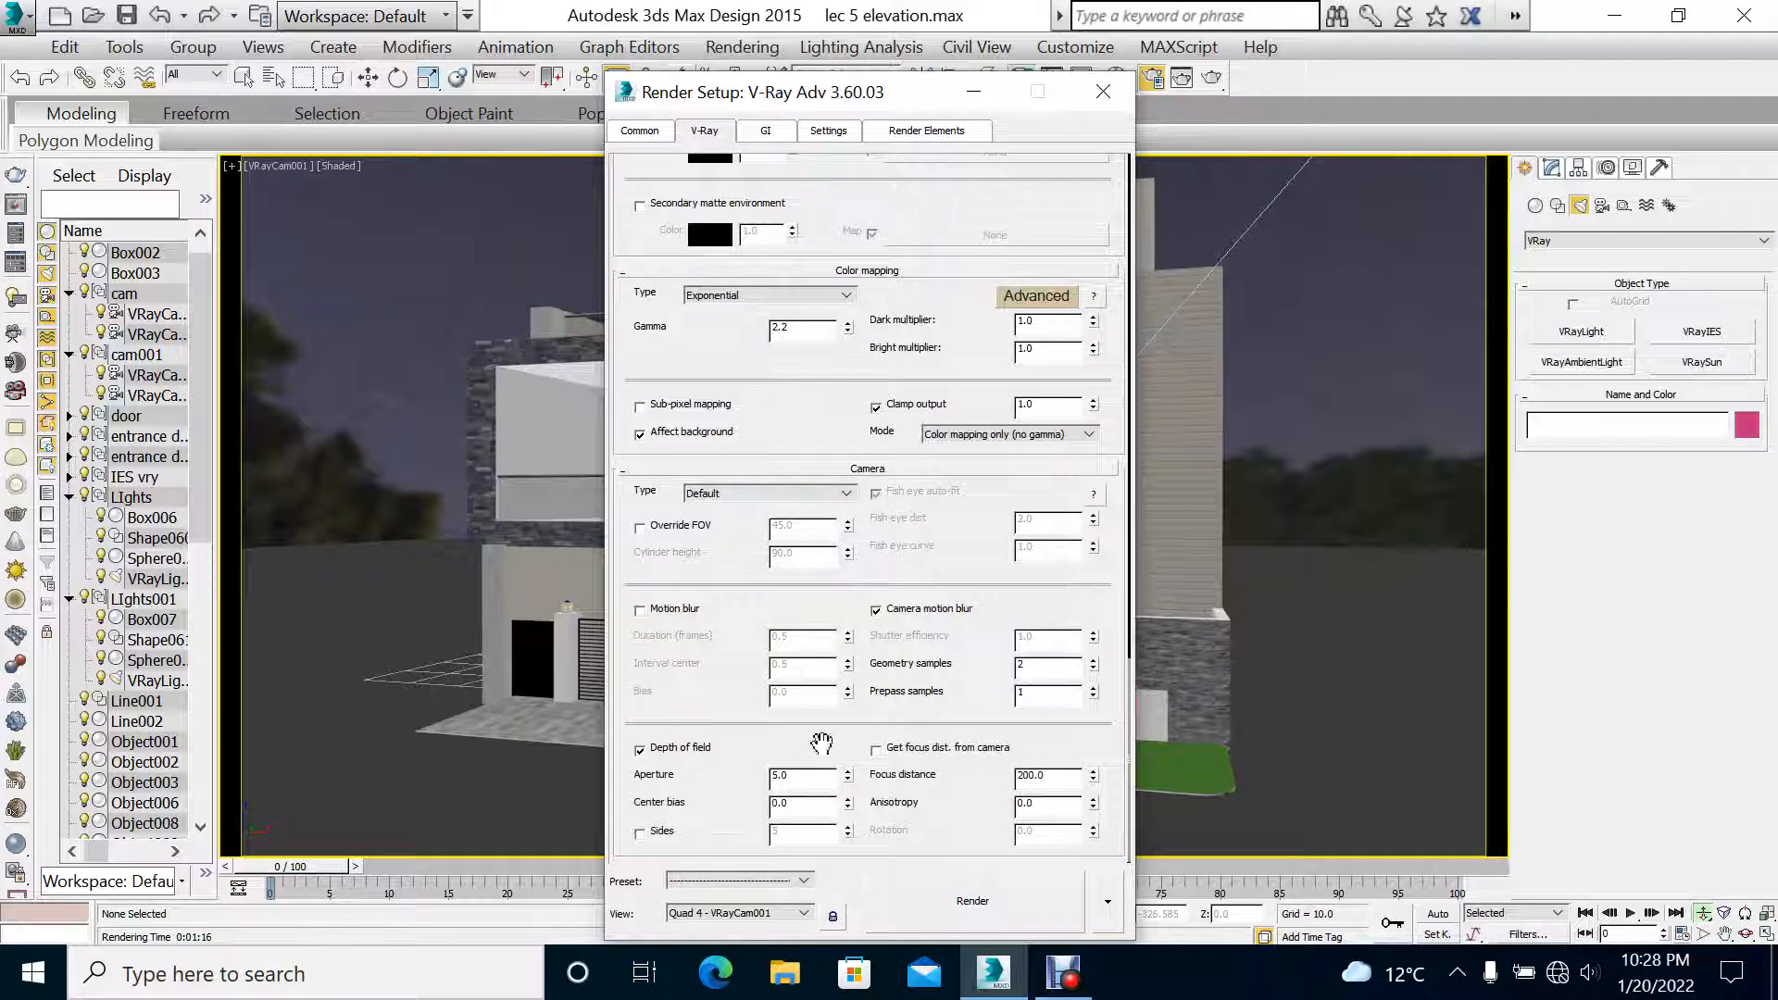
# Step: Turn on Get focus dist. from camera, and set the primary GI engine to Irradiance map with Light cache as the secondary
pyautogui.click(905, 752)
pyautogui.click(766, 132)
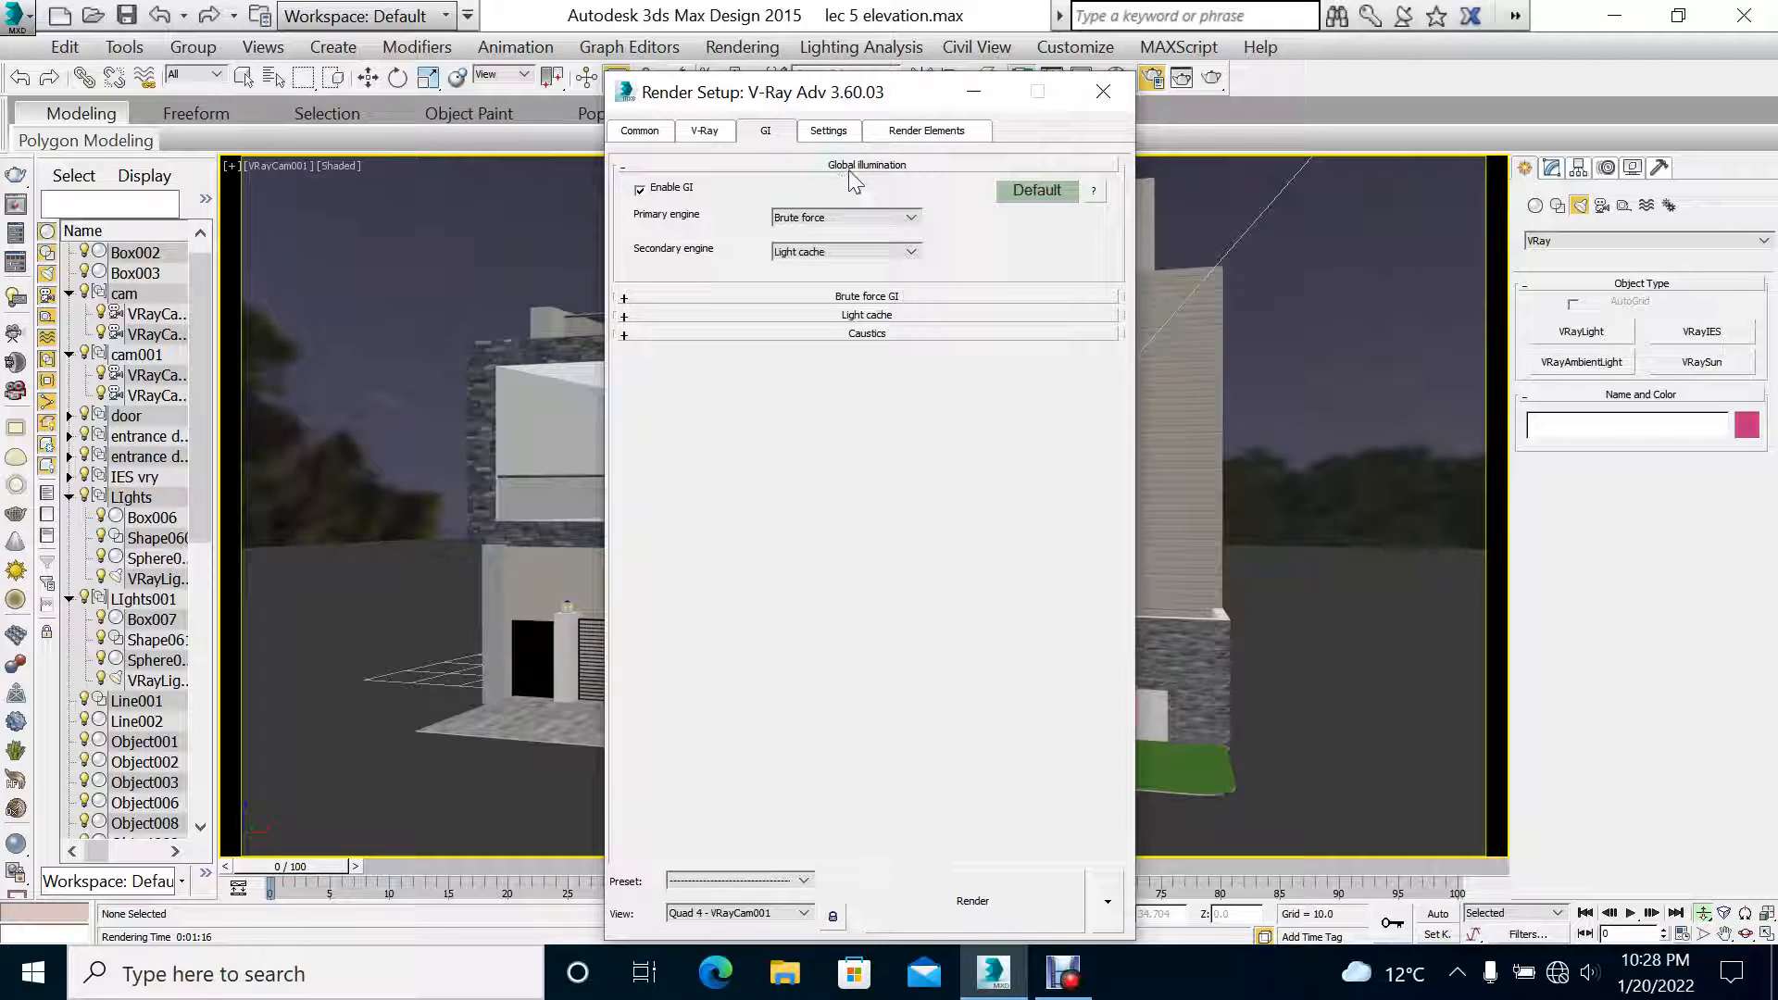
pyautogui.click(869, 219)
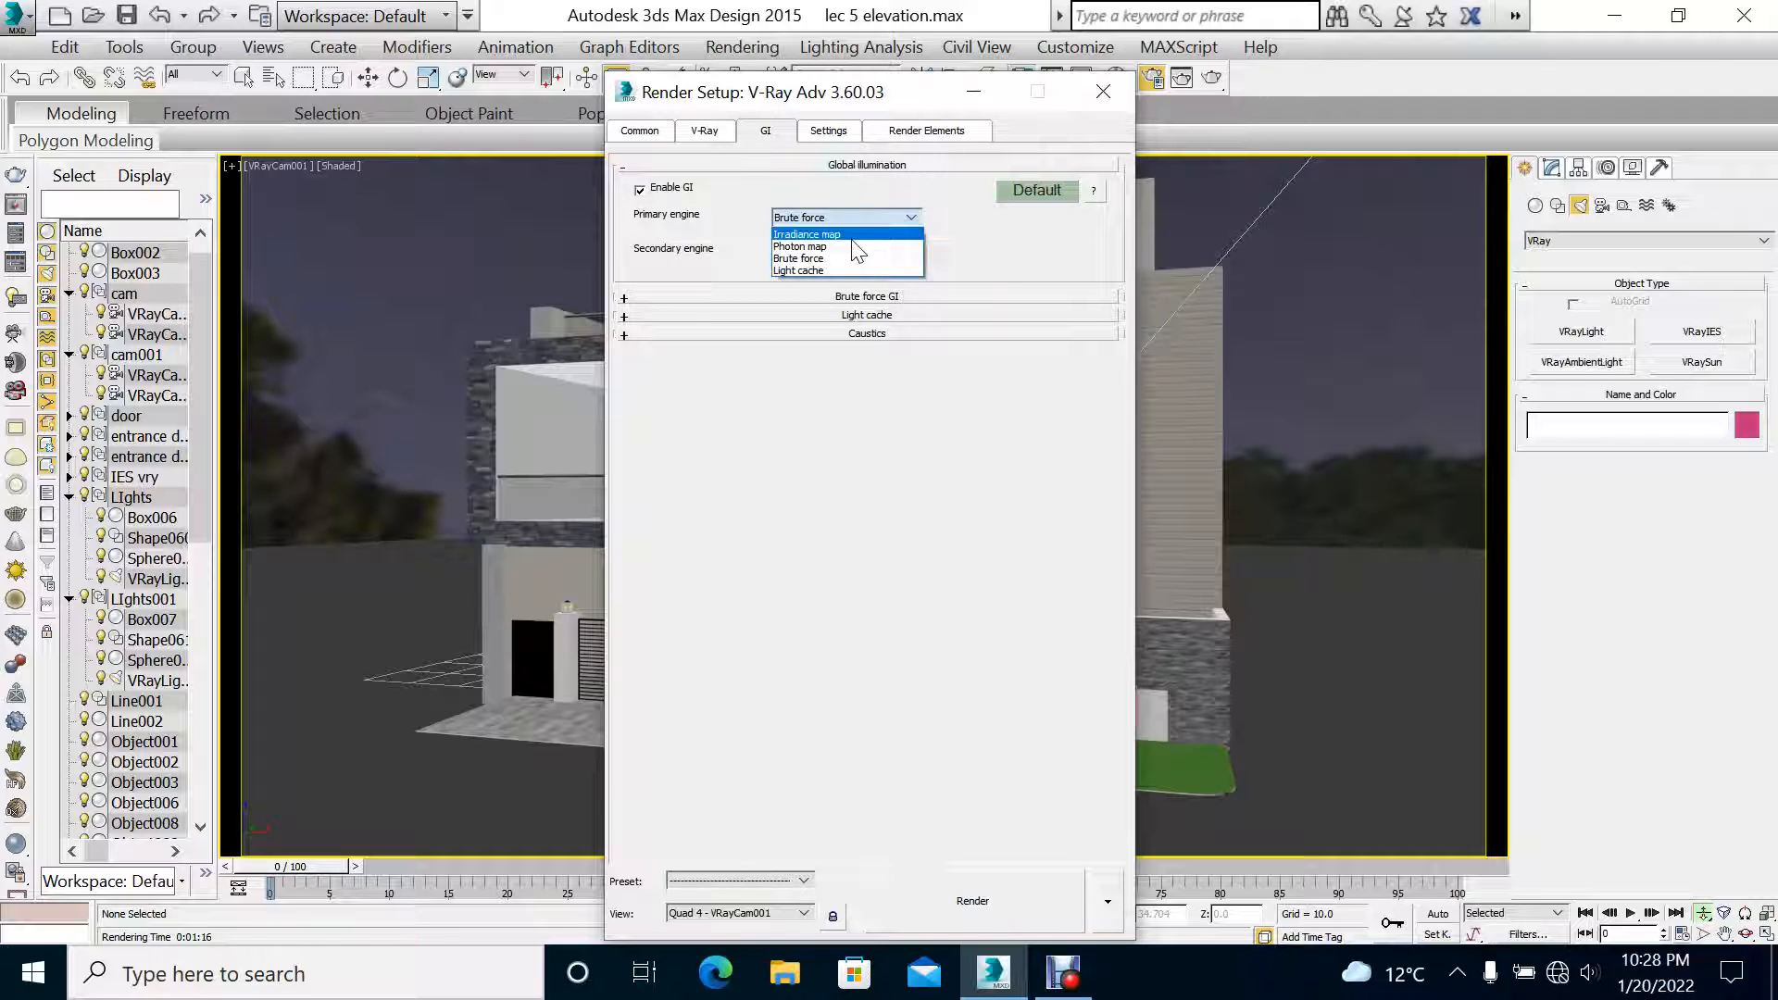
pyautogui.click(845, 228)
pyautogui.click(843, 252)
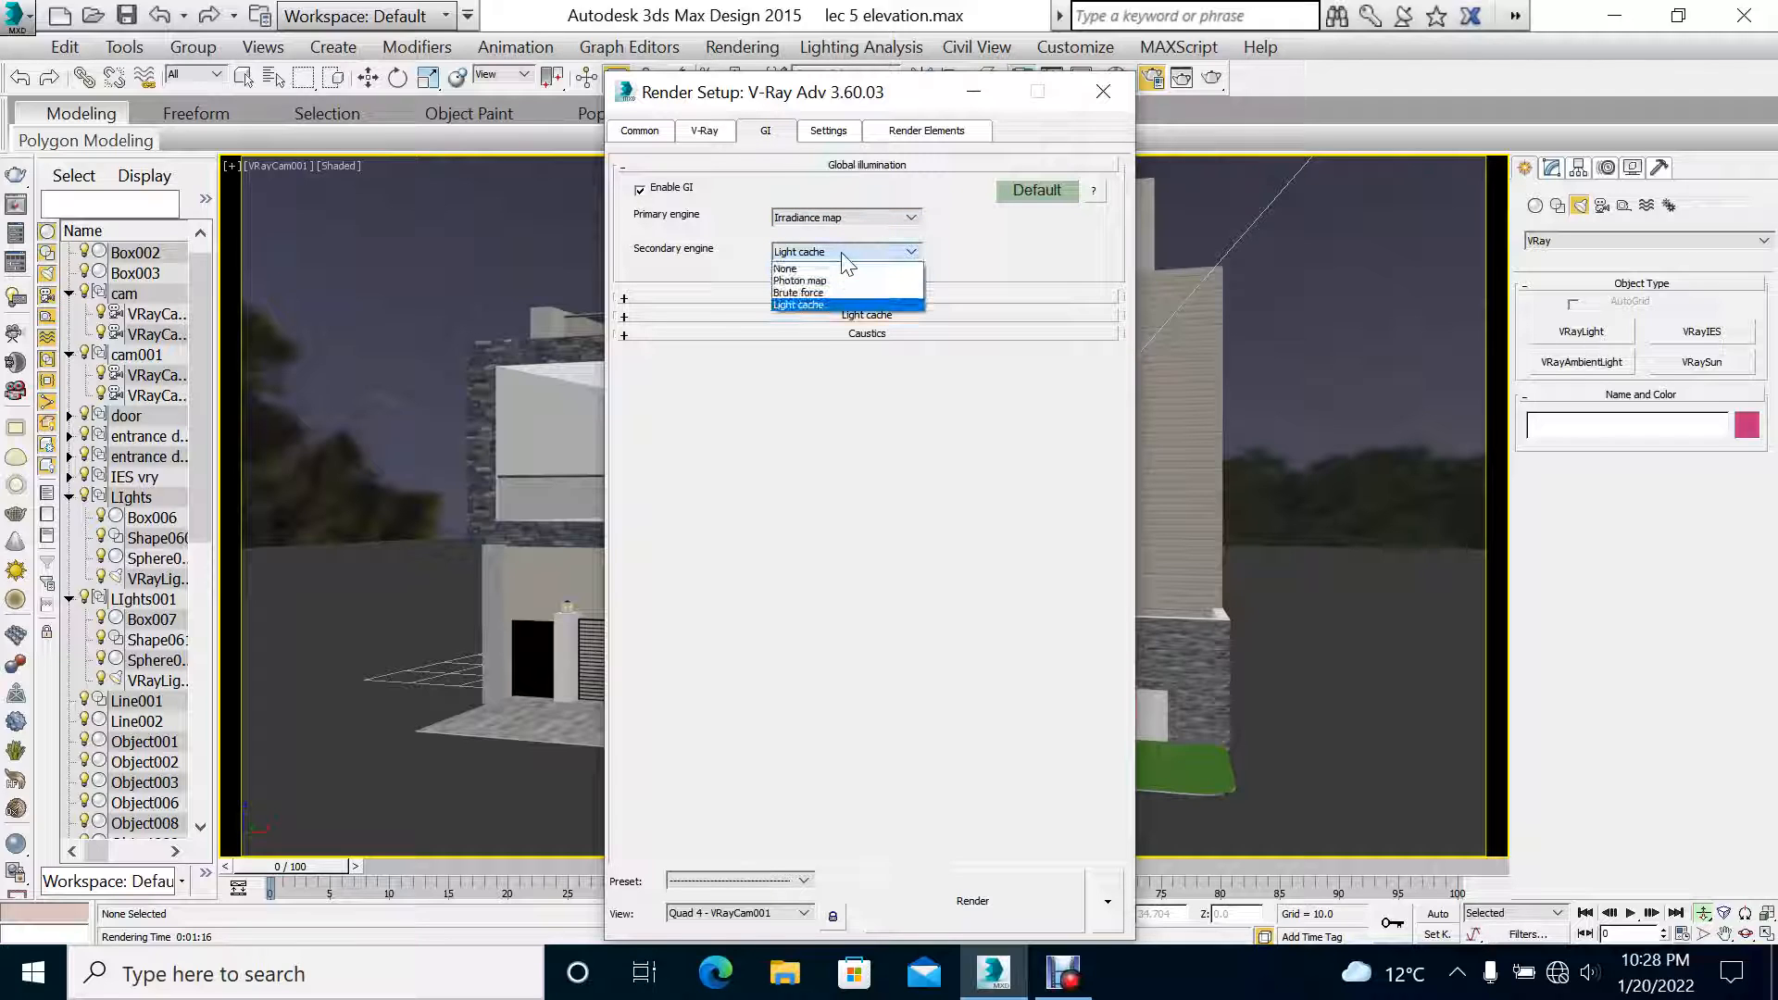
pyautogui.click(842, 253)
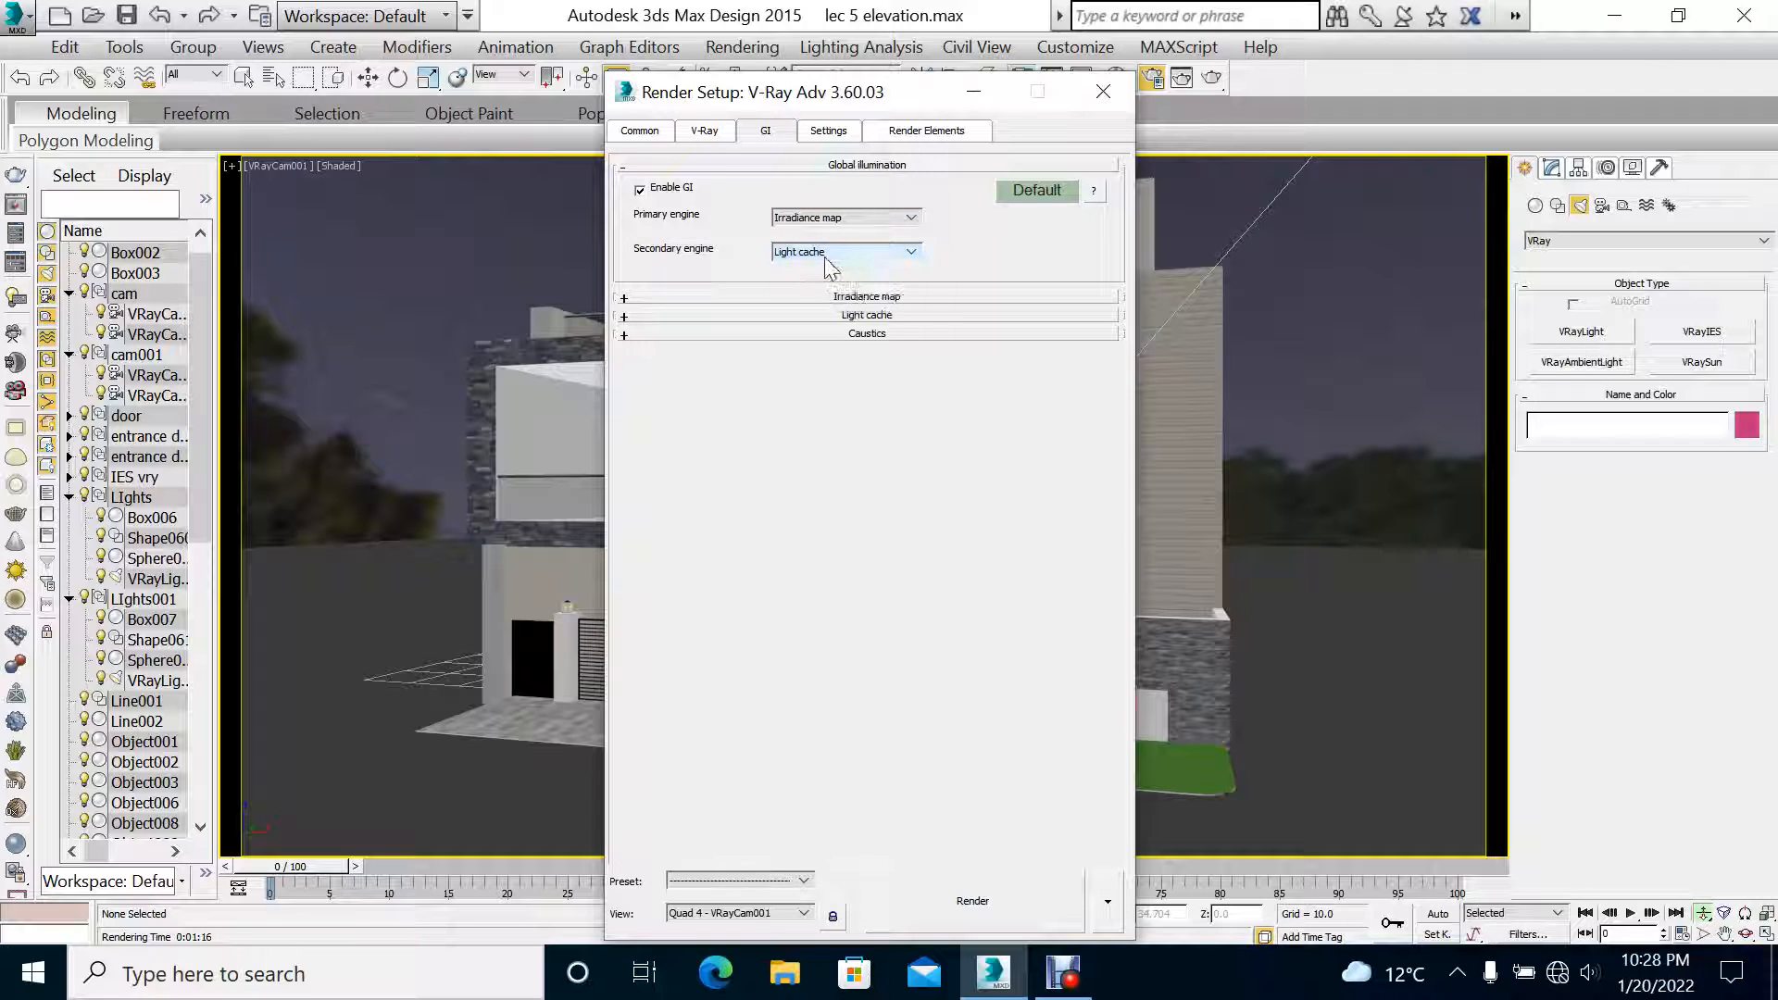
pyautogui.click(829, 254)
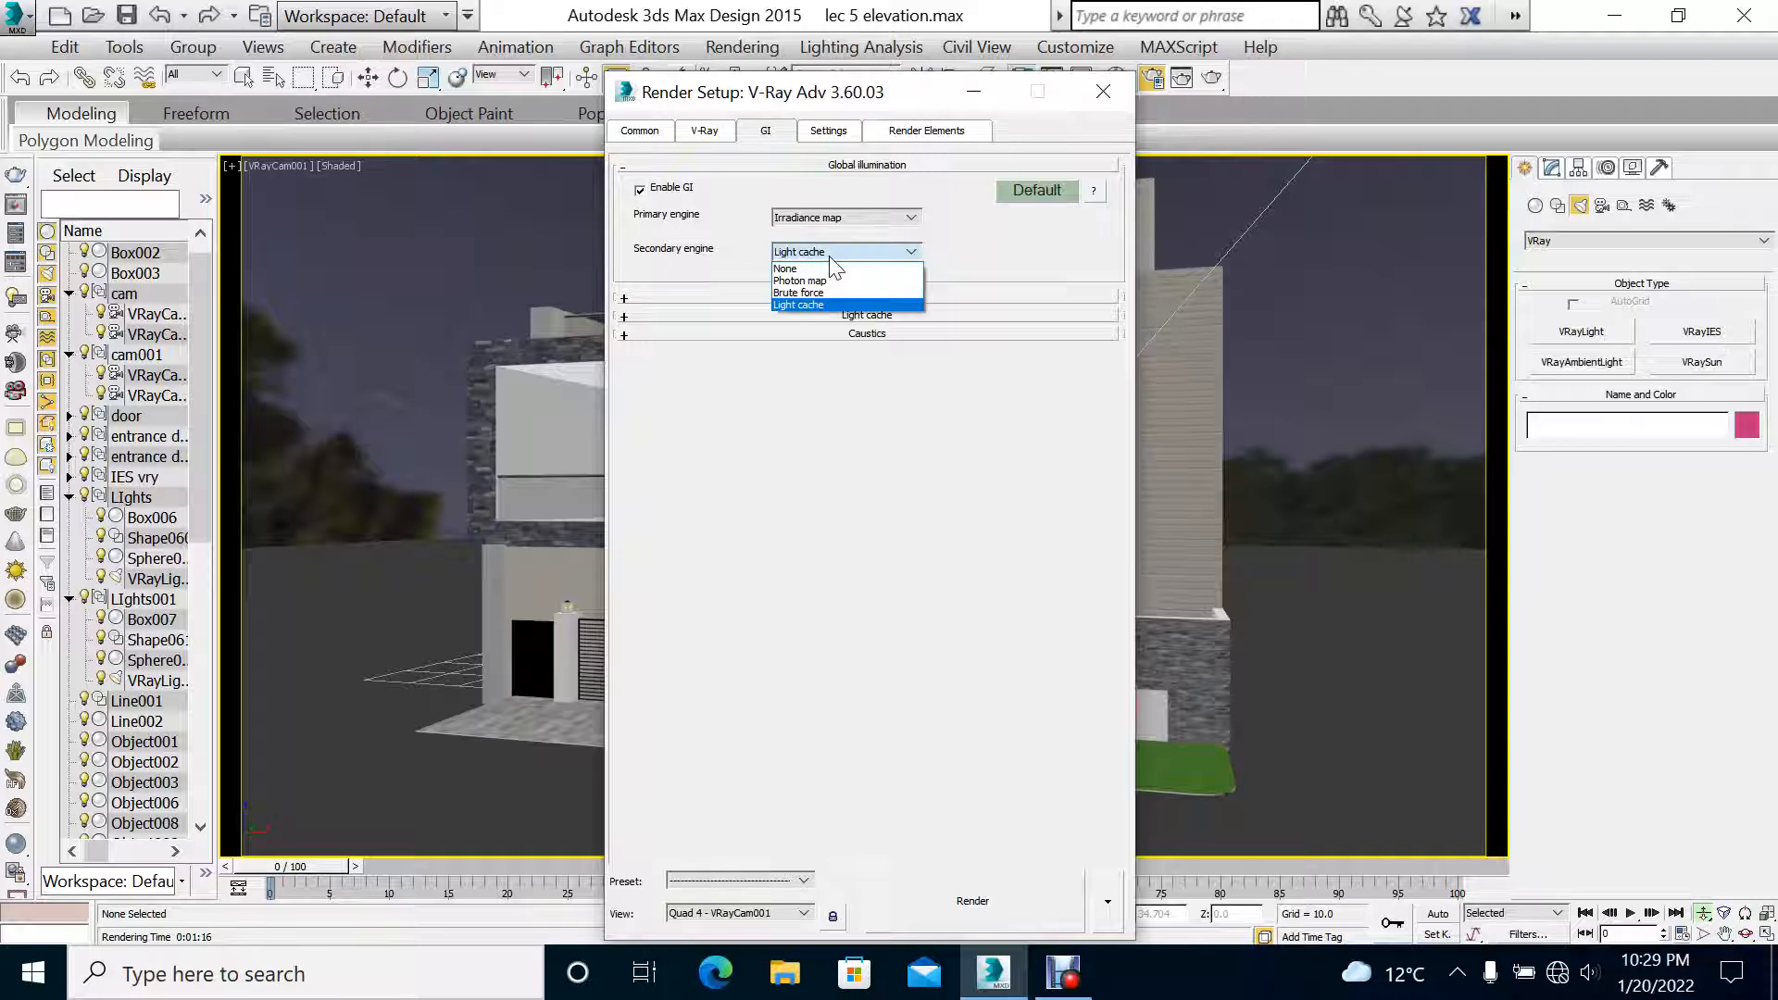
pyautogui.click(837, 256)
# Step: Show the Global illumination settings in Advanced mode and set the irradiance map's current preset to Low
pyautogui.click(847, 297)
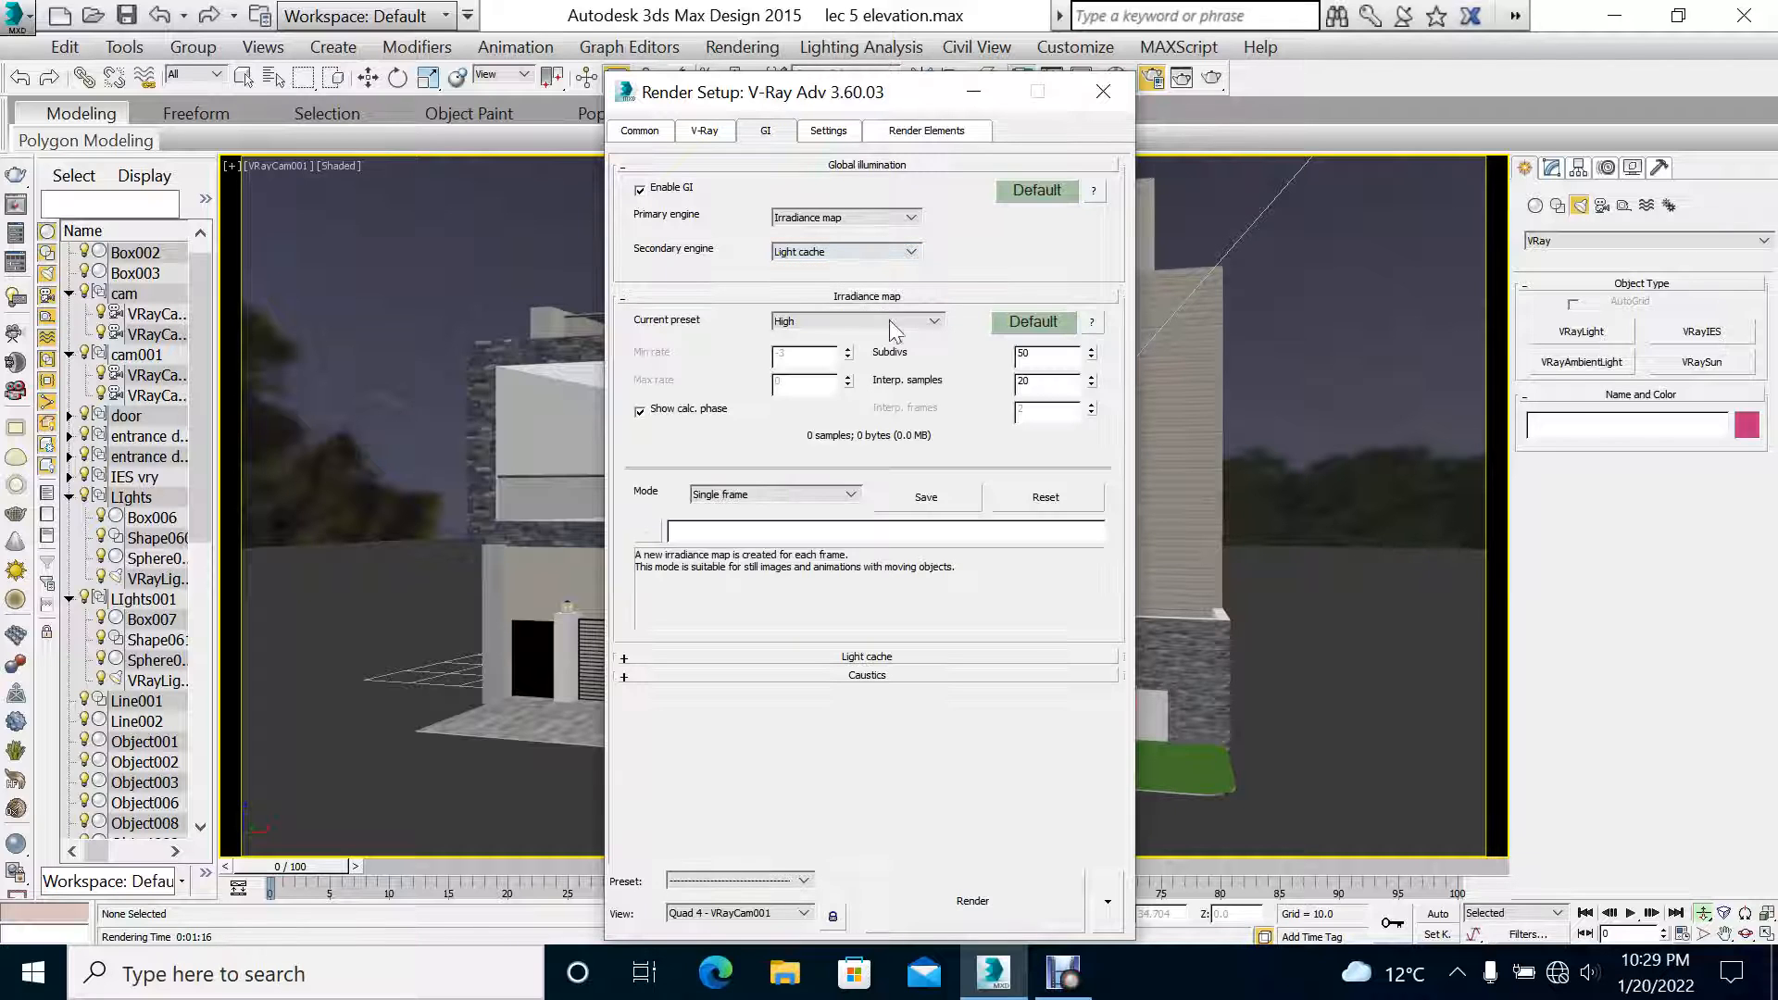
pyautogui.click(1011, 191)
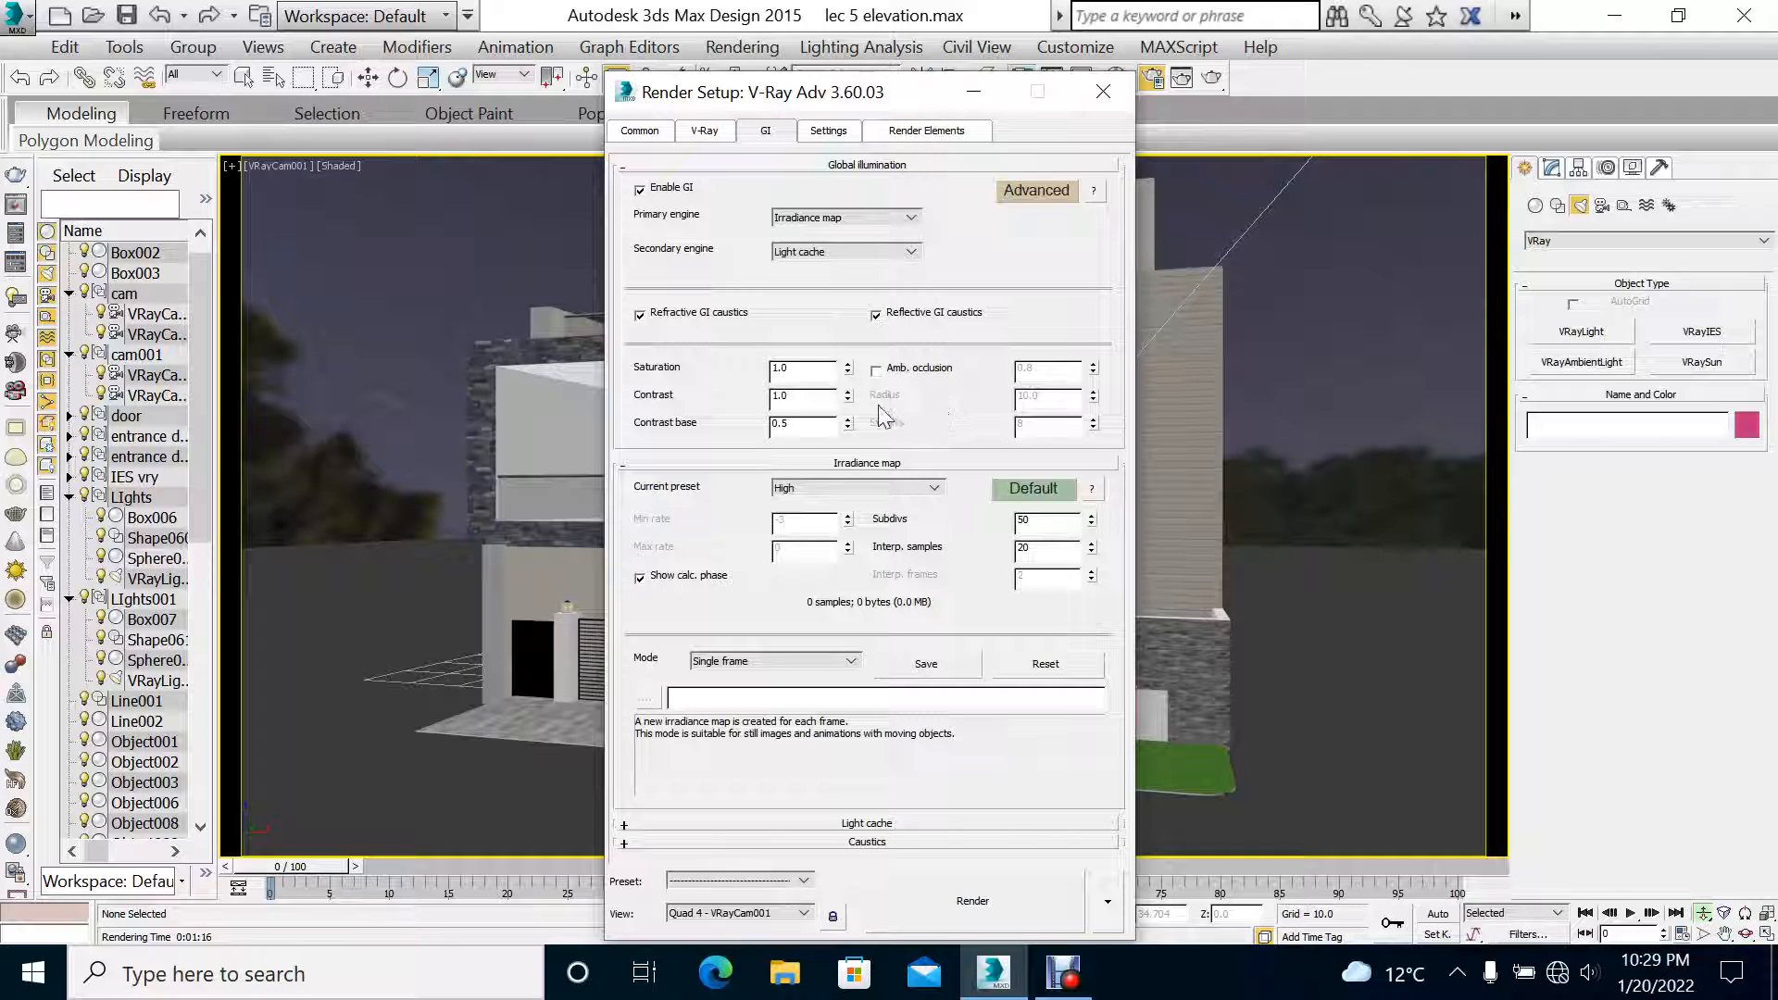
pyautogui.click(894, 488)
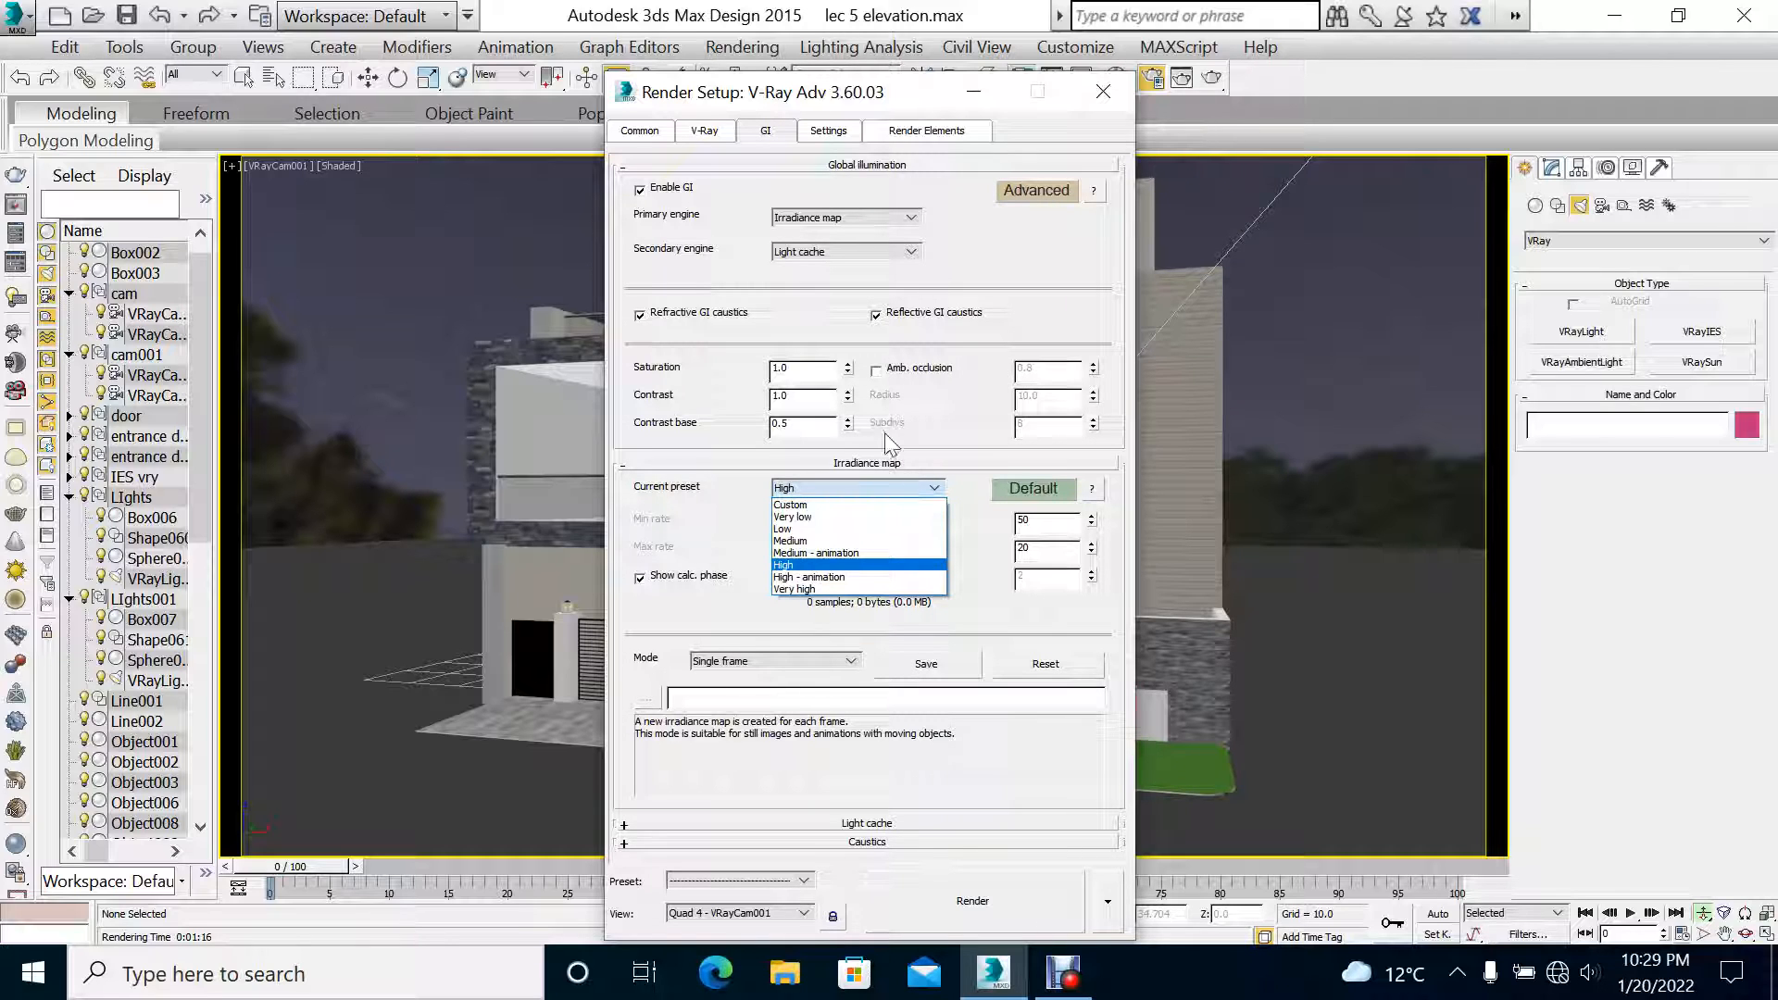
pyautogui.click(790, 528)
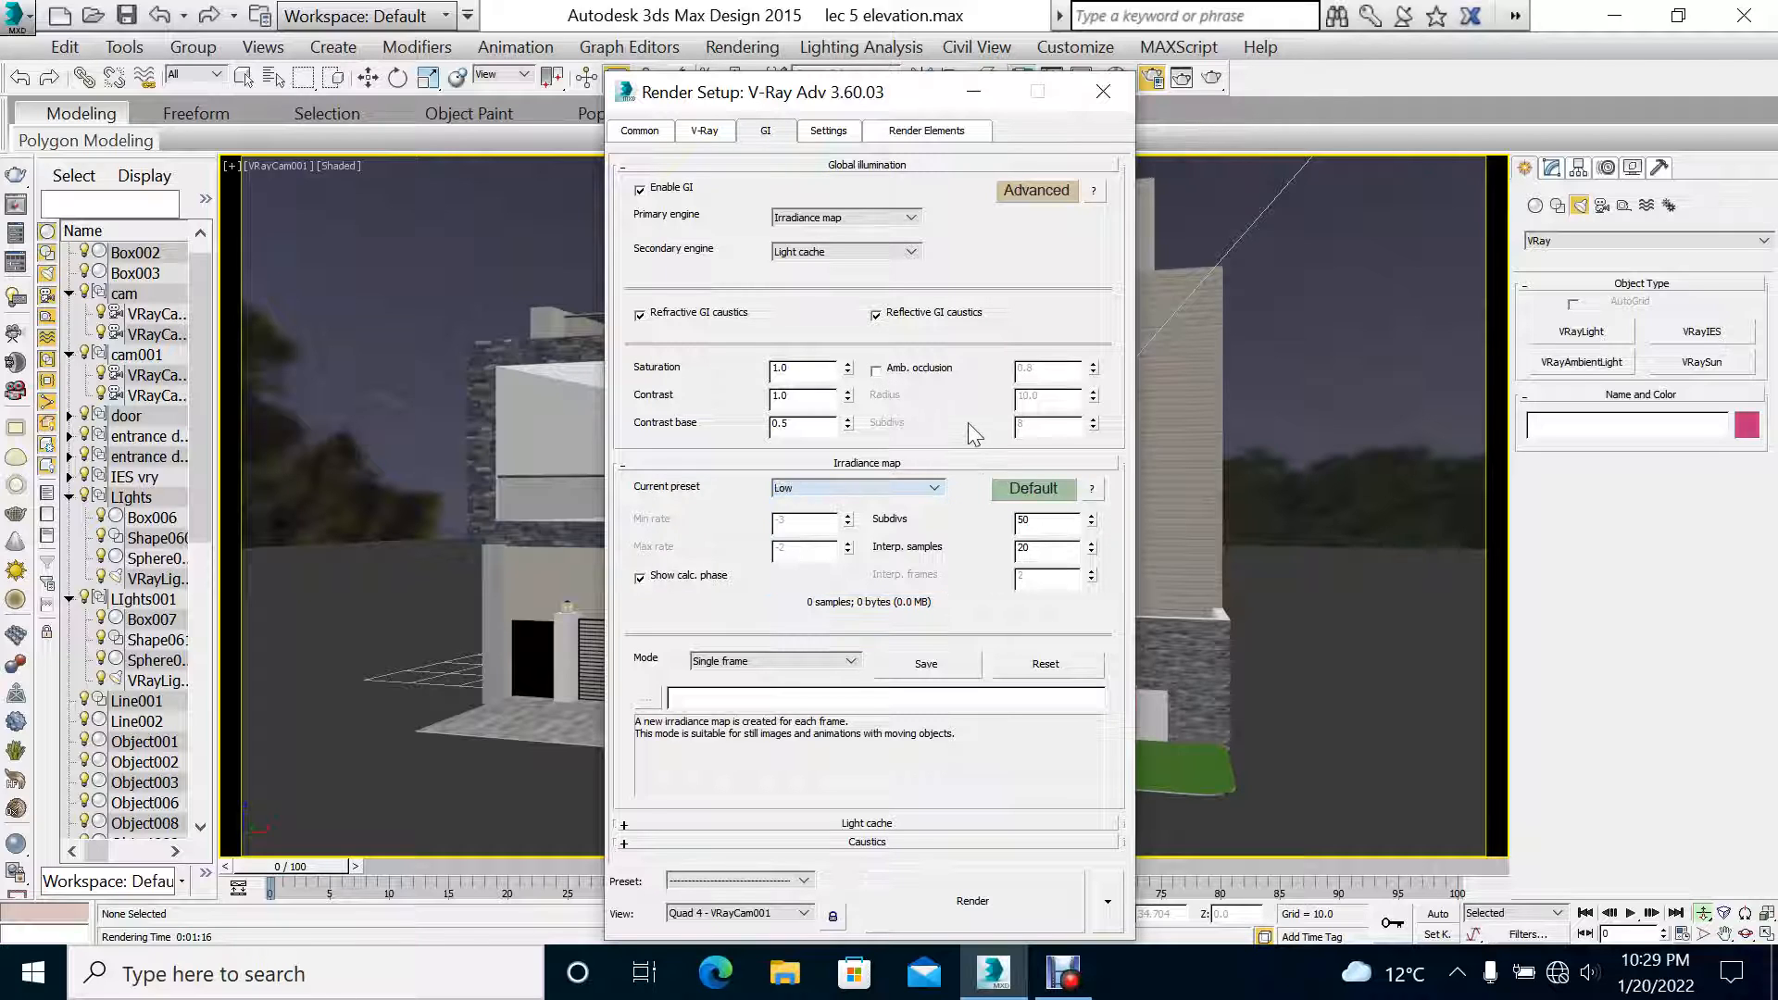
# Step: Show the irradiance map settings in Advanced mode and set the map's mode to Bucket mode
pyautogui.click(1026, 488)
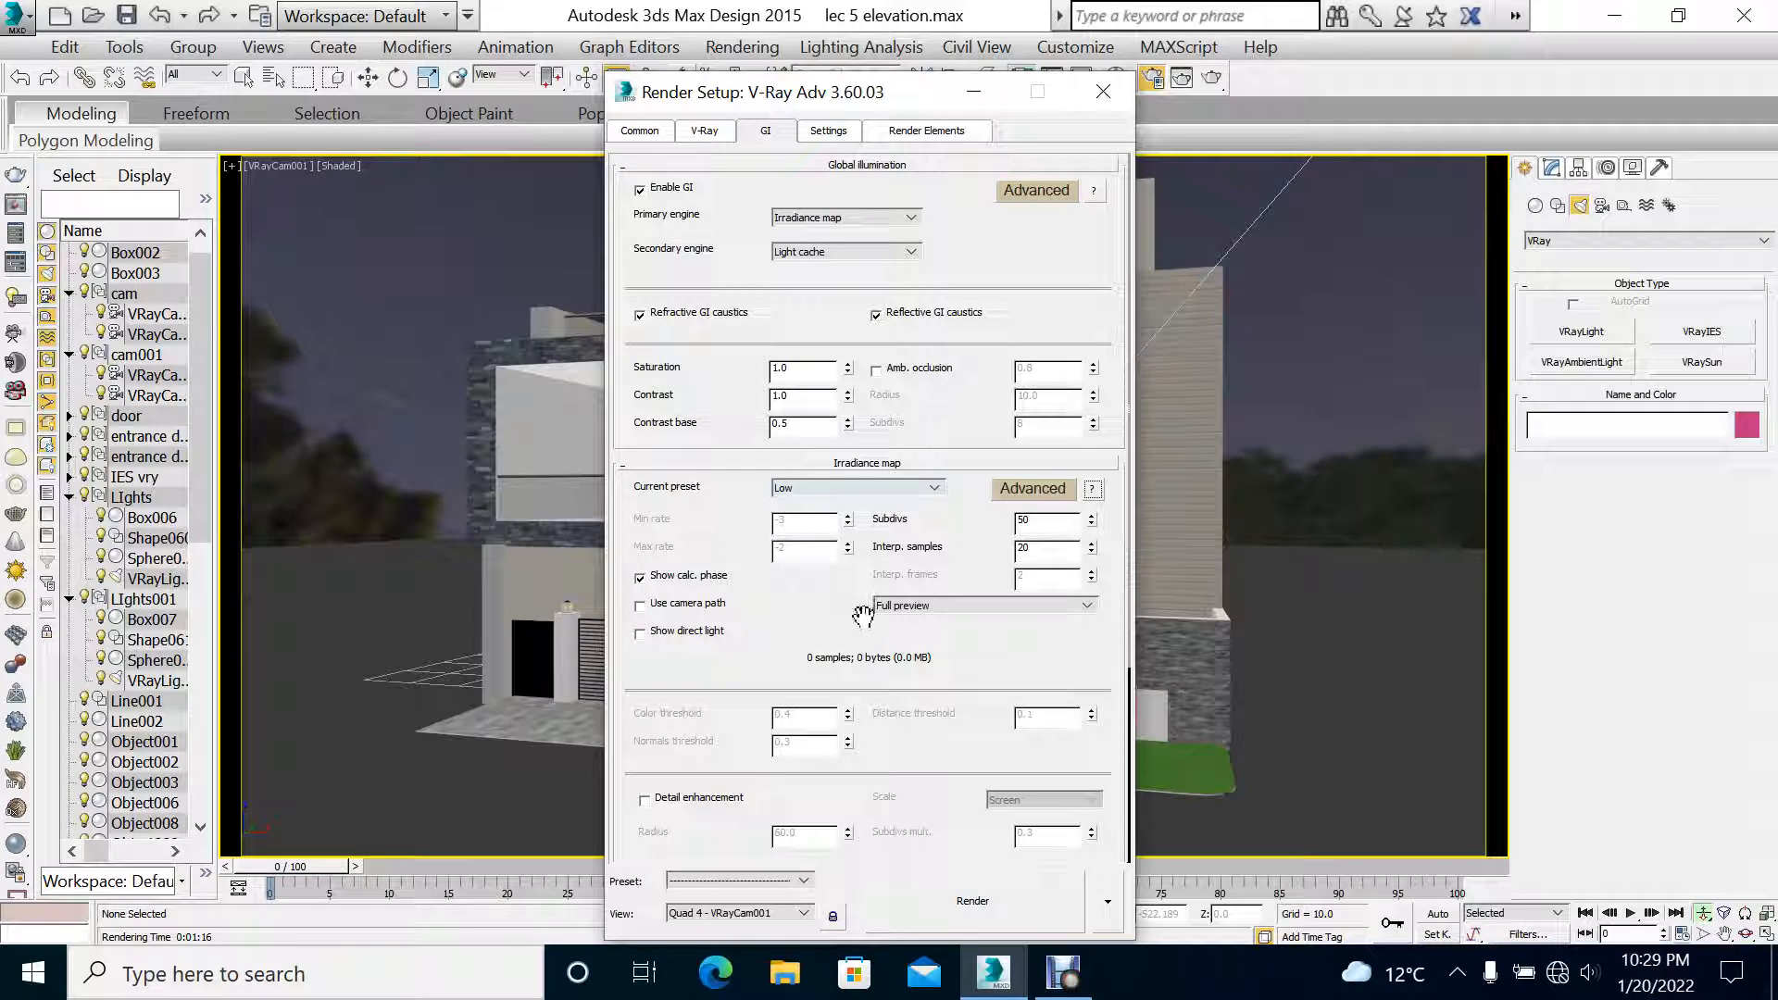
pyautogui.moveTo(864, 619); pyautogui.dragTo(908, 365)
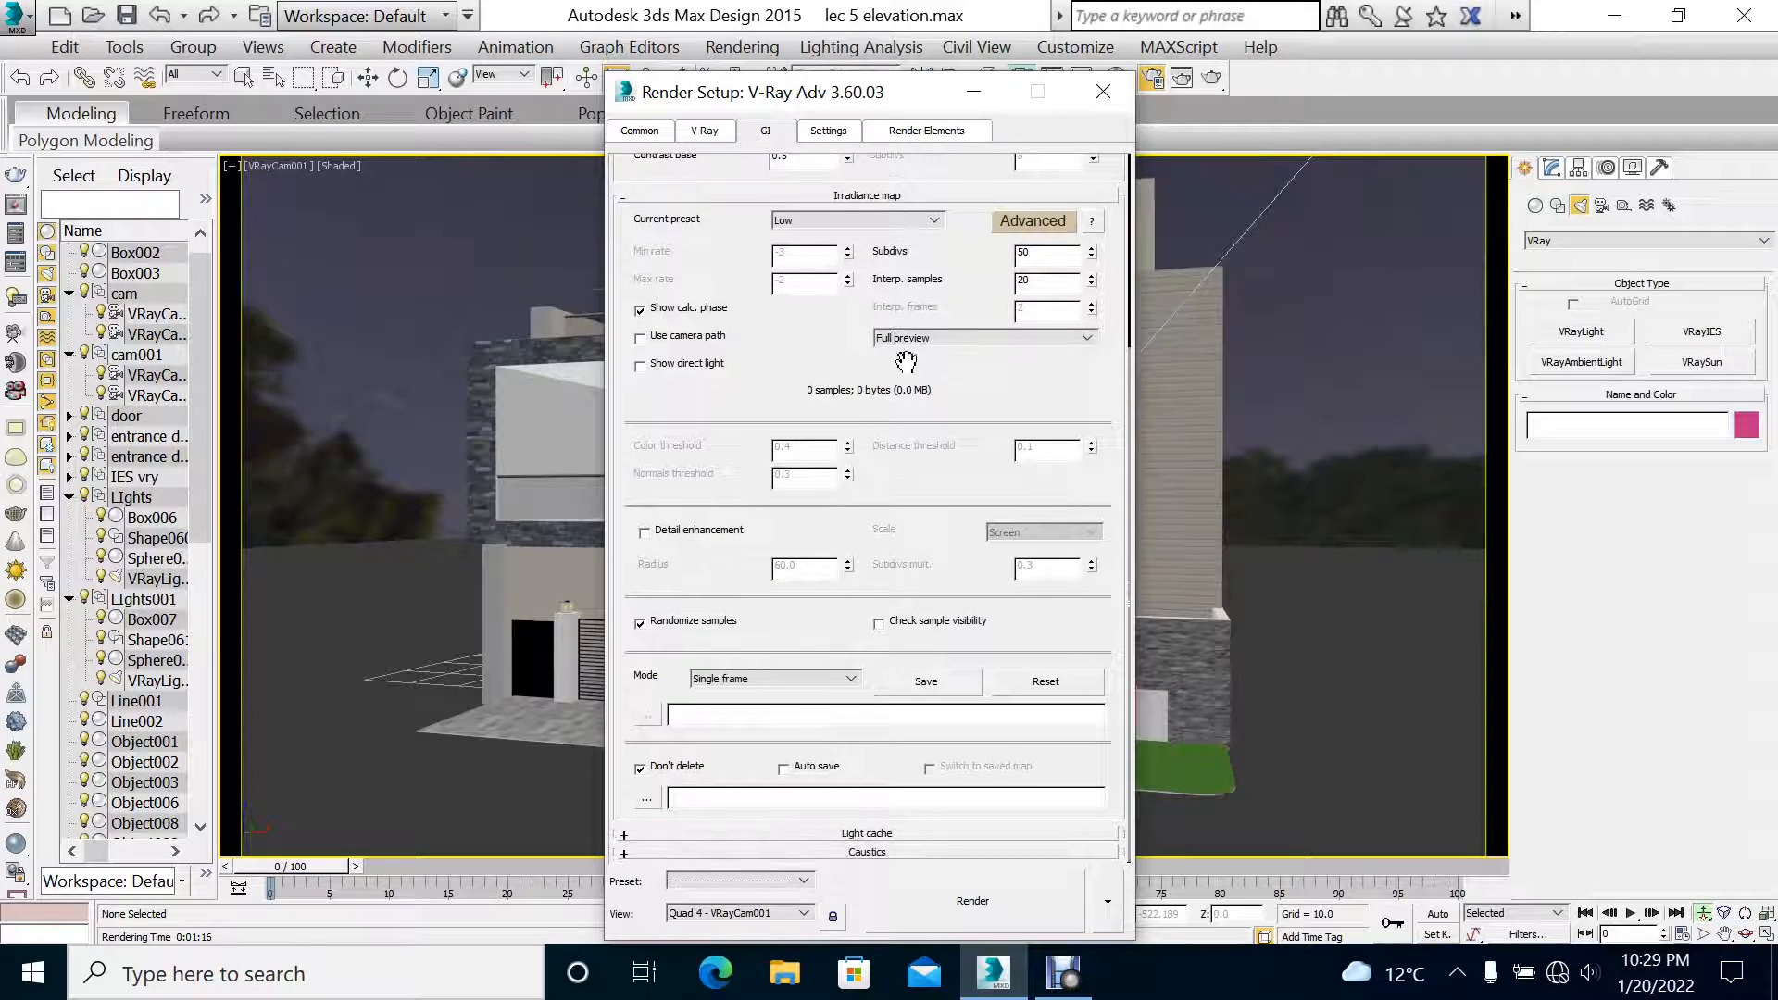
pyautogui.click(791, 680)
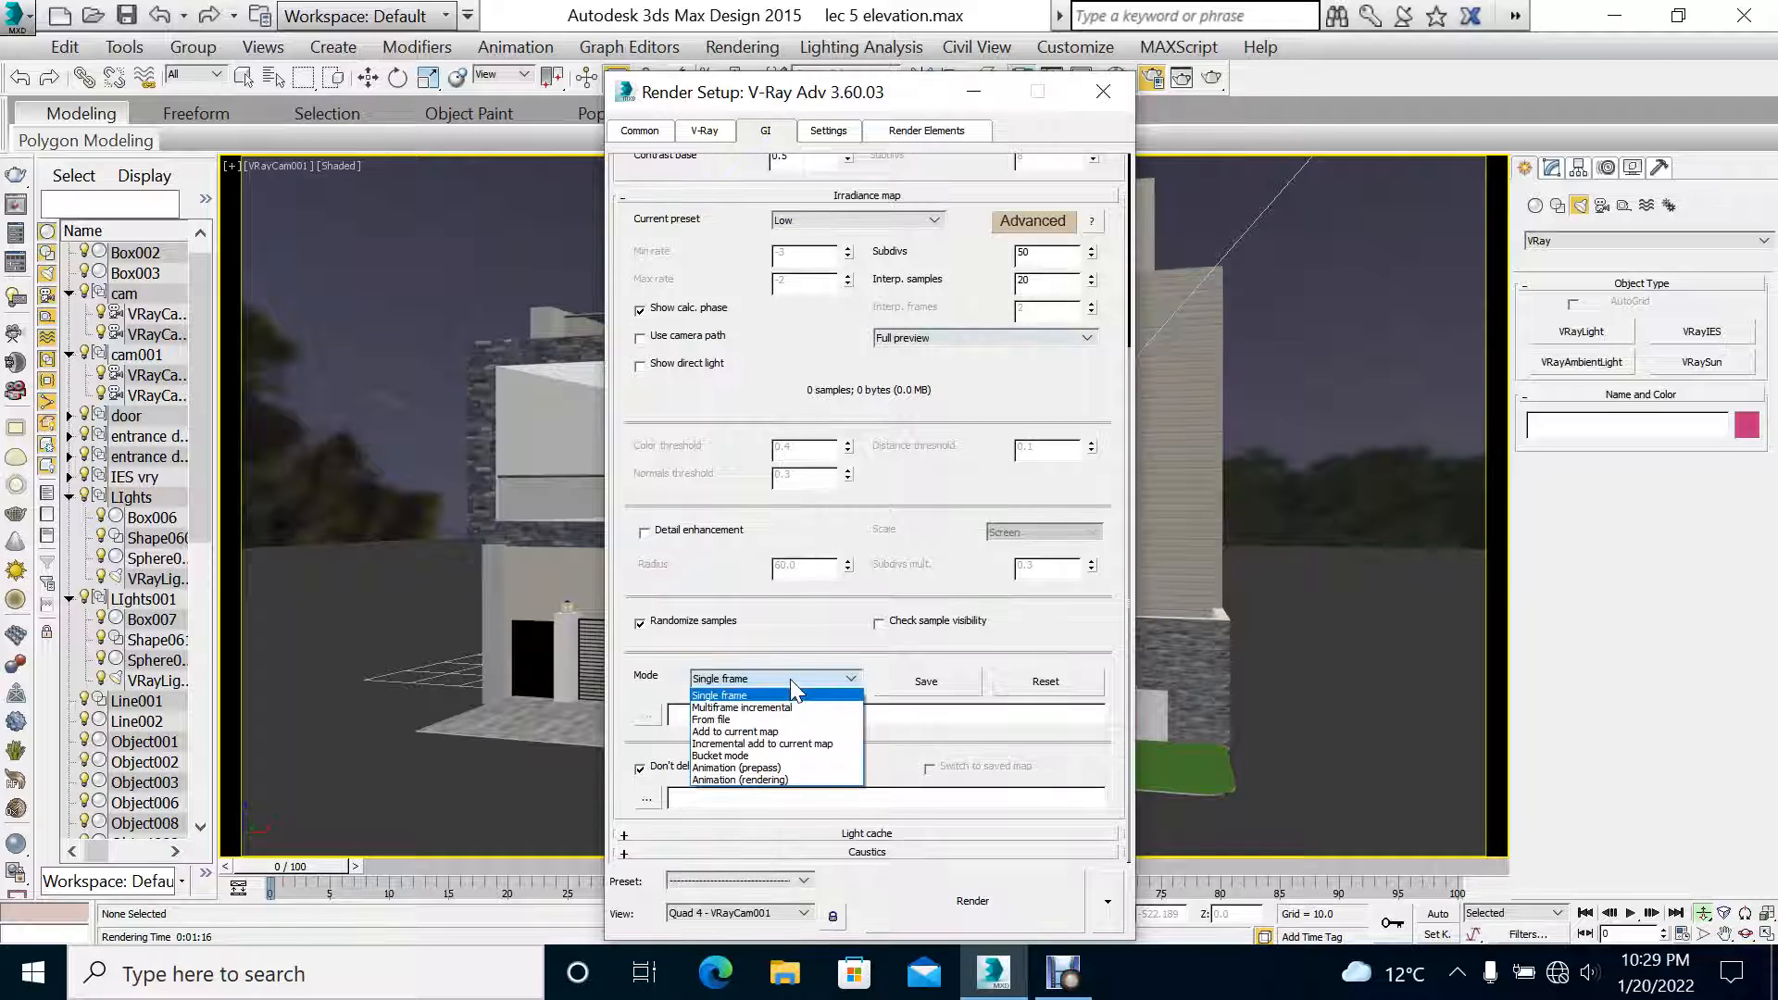
pyautogui.click(732, 756)
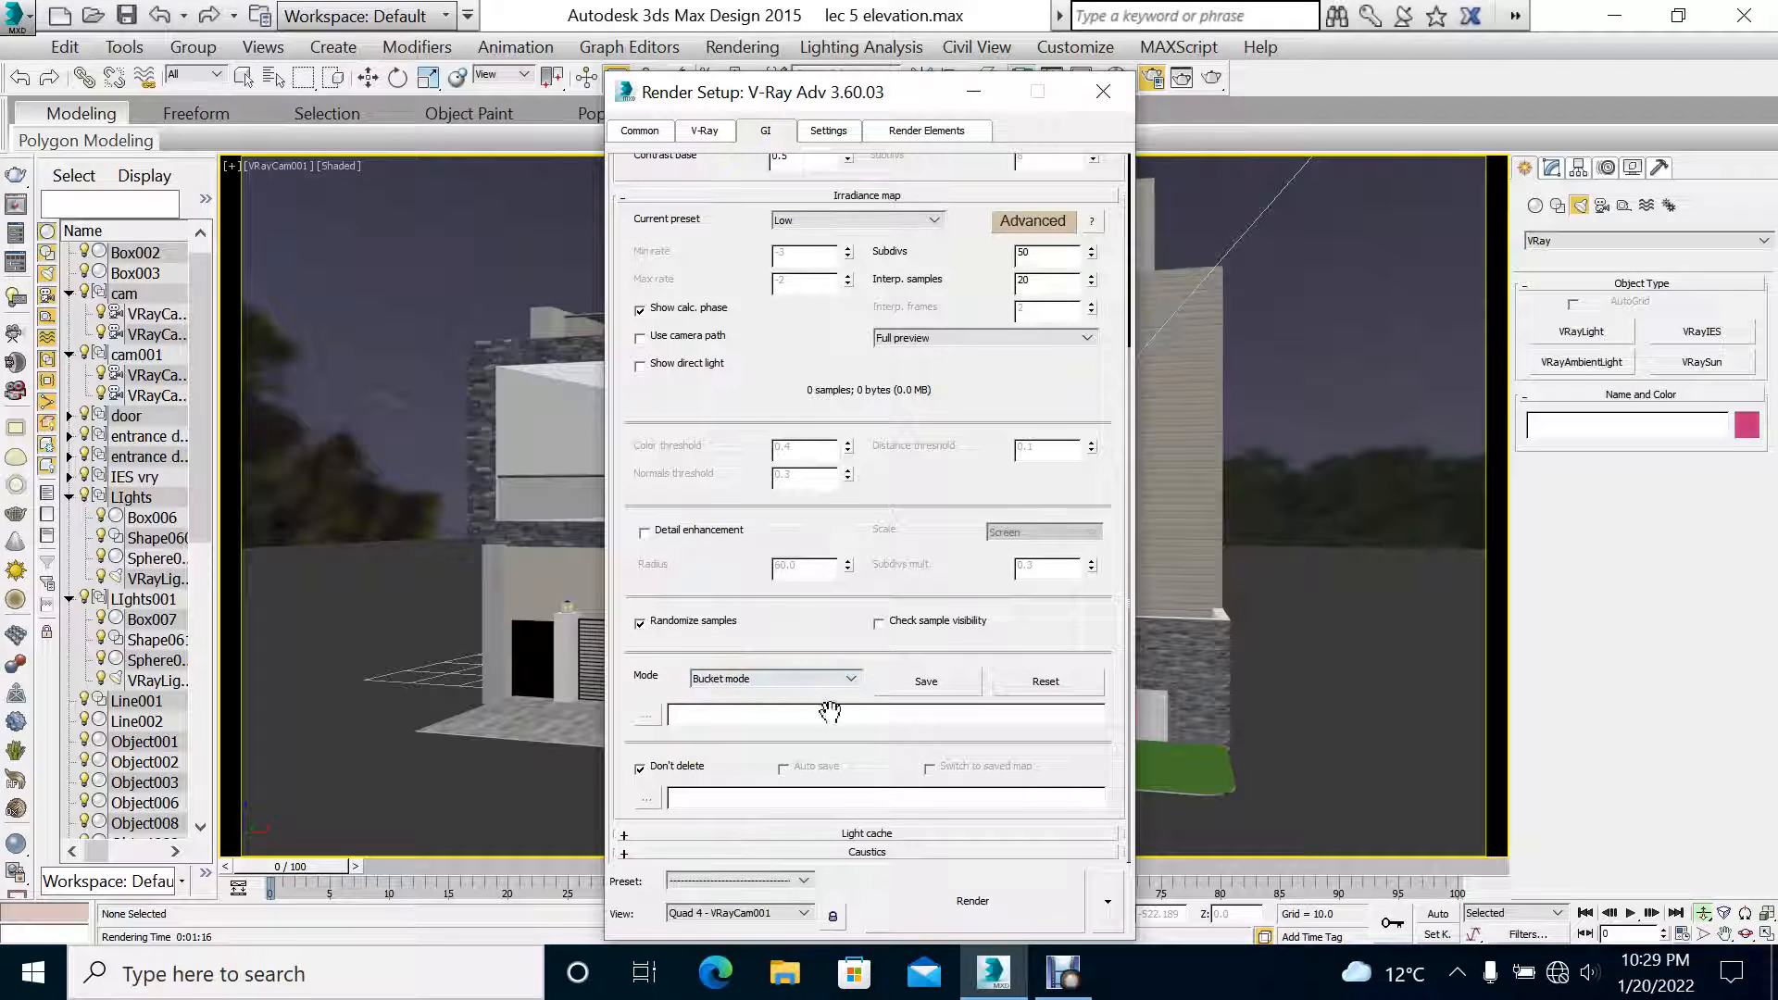
# Step: Expand the Light cache settings, switch them to Advanced mode and review the available light cache modes
pyautogui.click(854, 837)
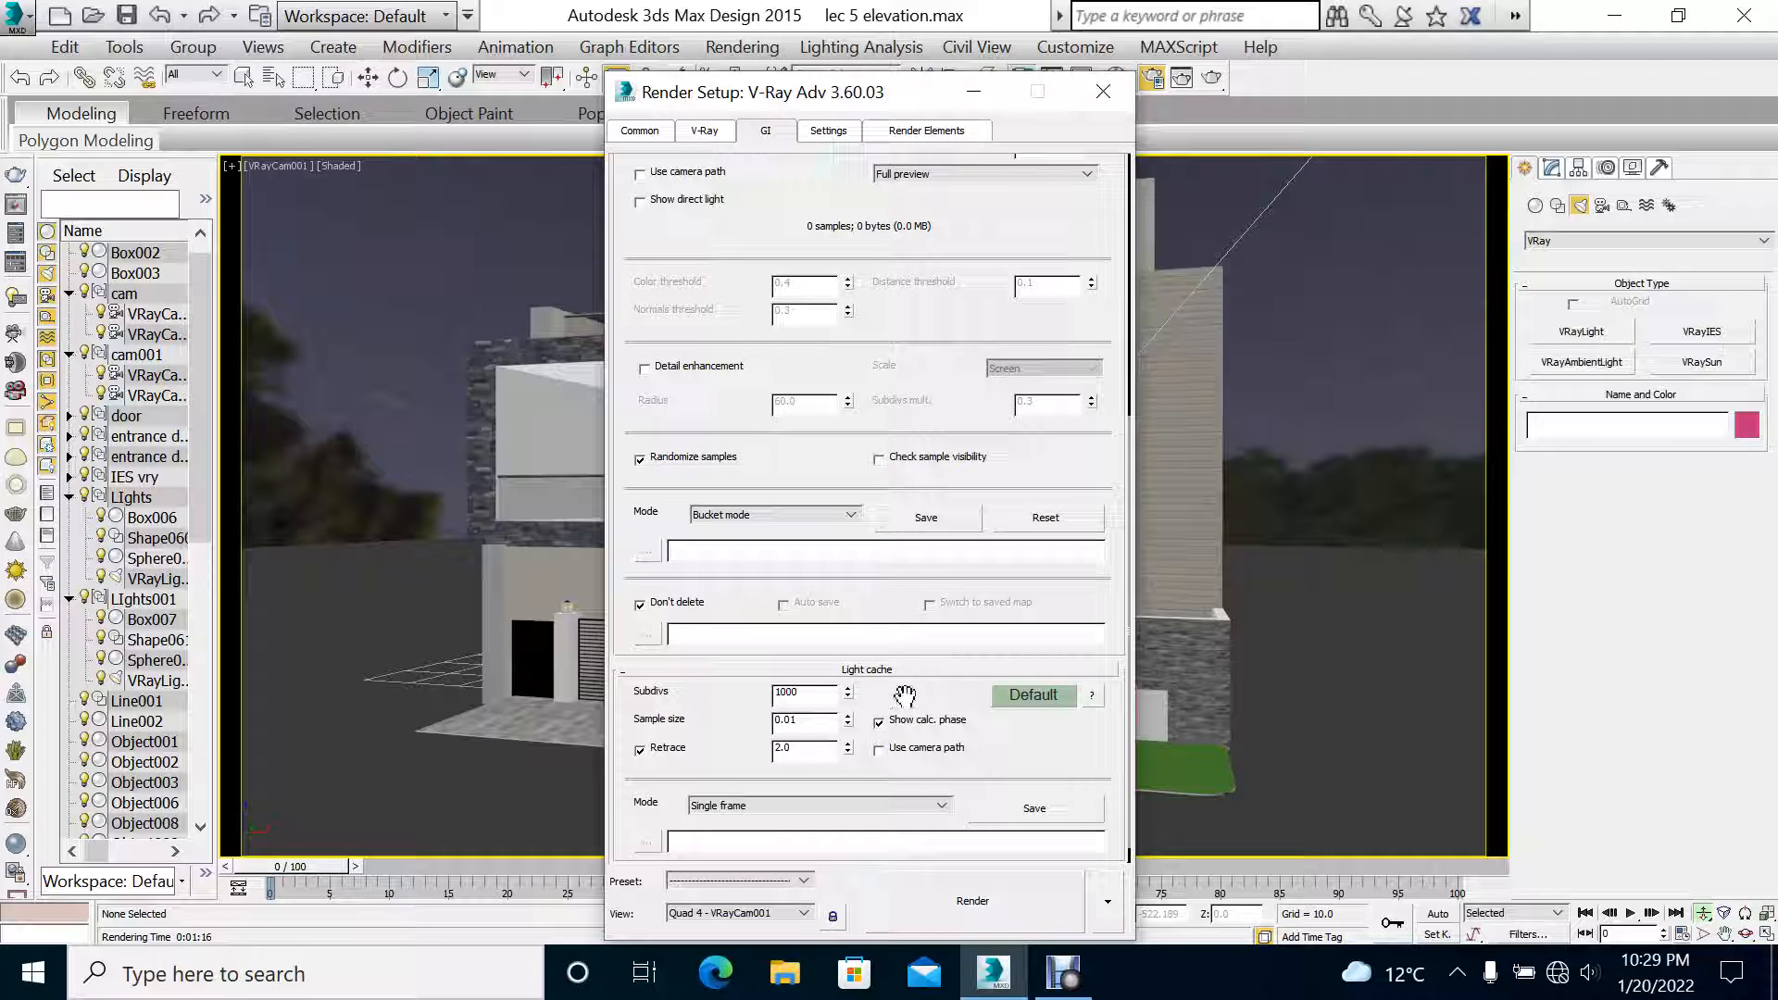
pyautogui.moveTo(904, 696); pyautogui.dragTo(1021, 242)
pyautogui.click(1030, 691)
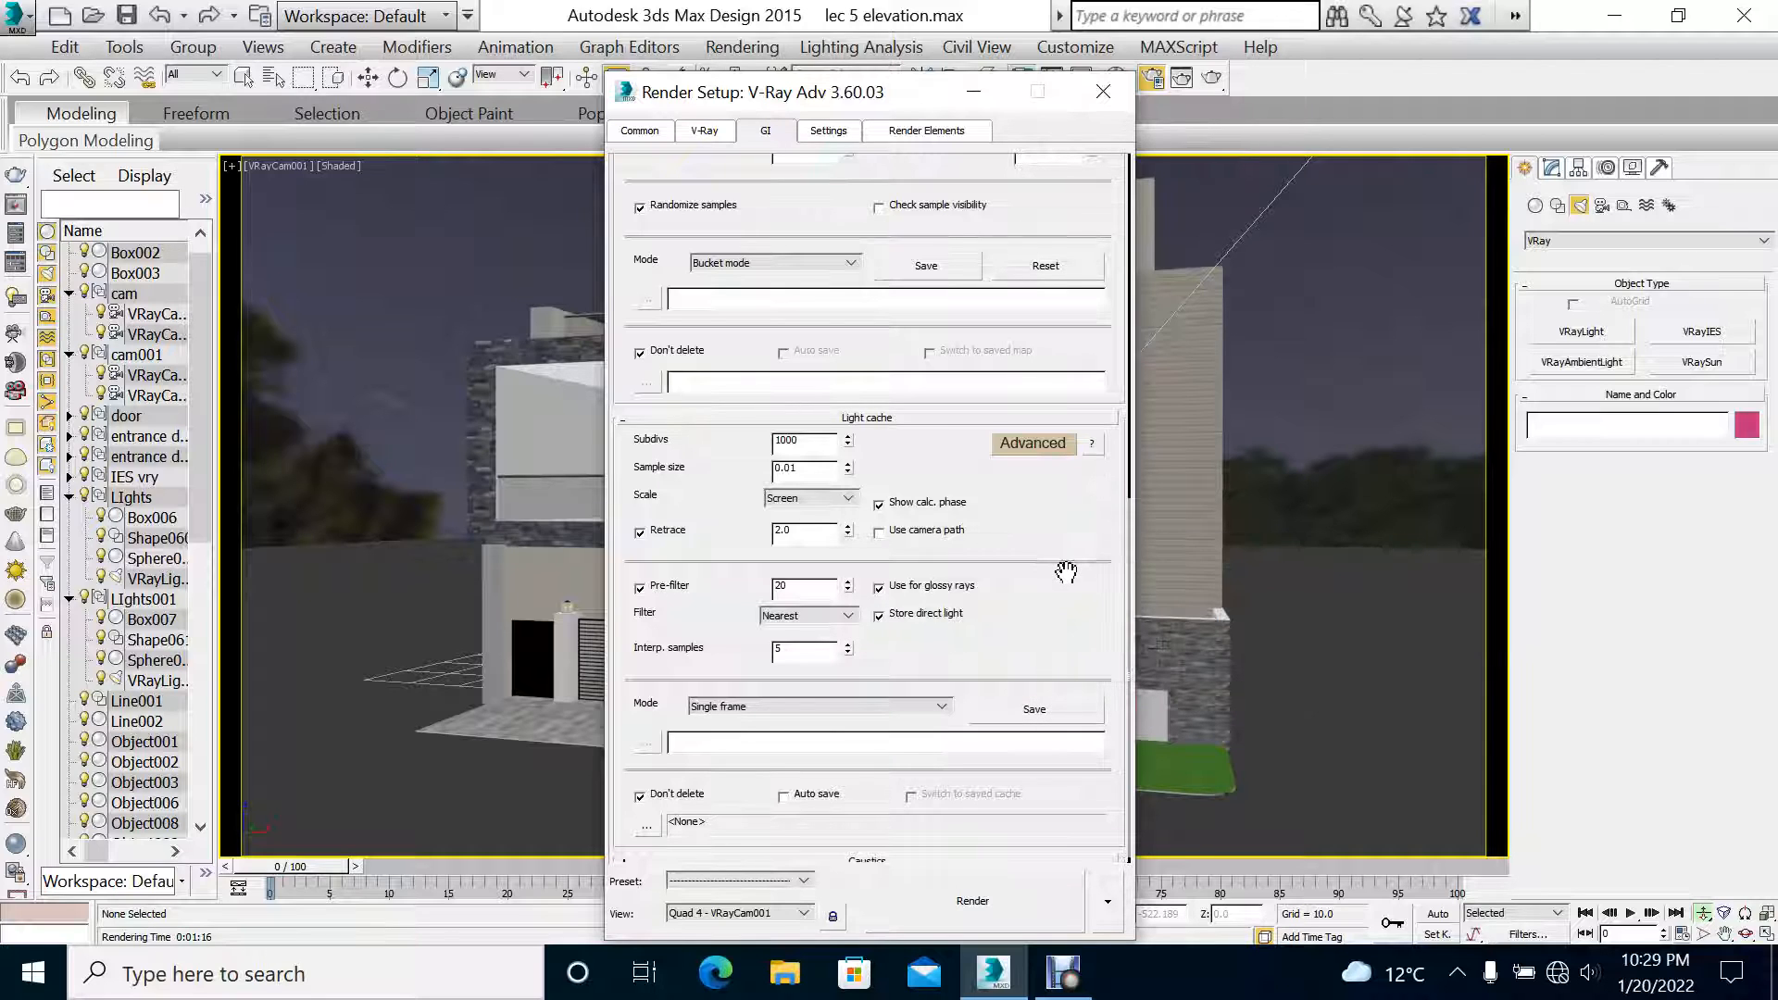
pyautogui.scroll(-1, 1062, 555)
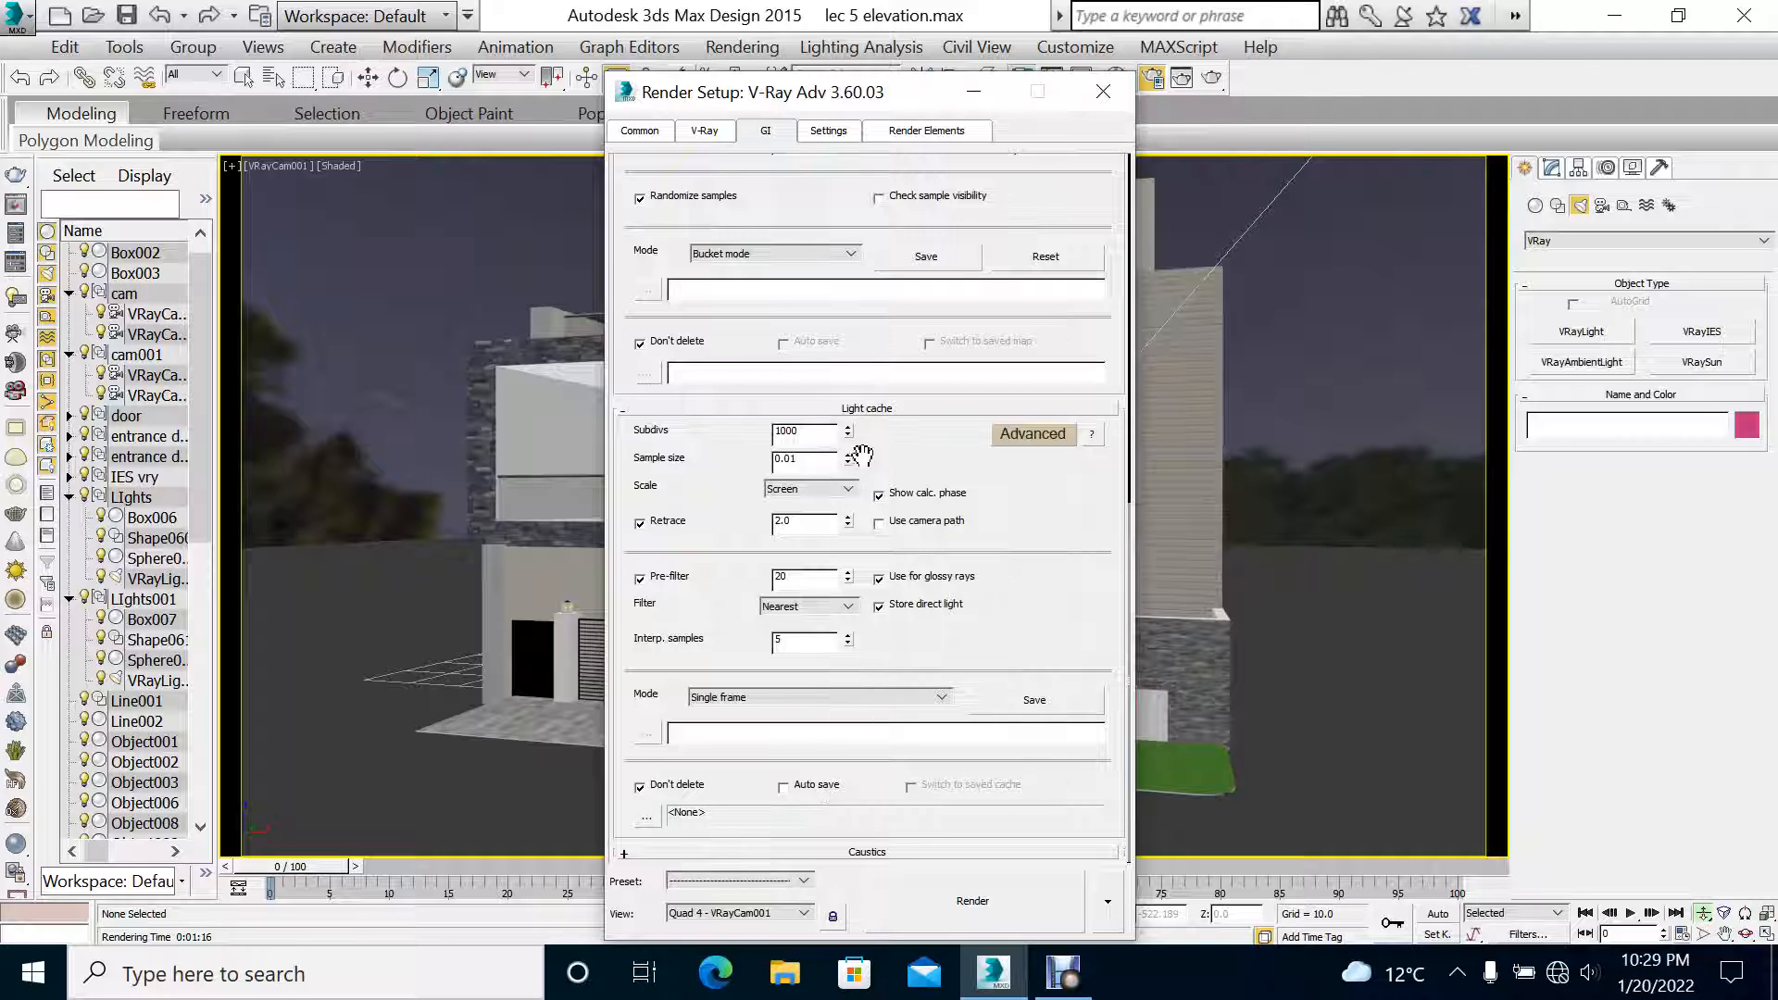
pyautogui.click(798, 697)
pyautogui.click(800, 701)
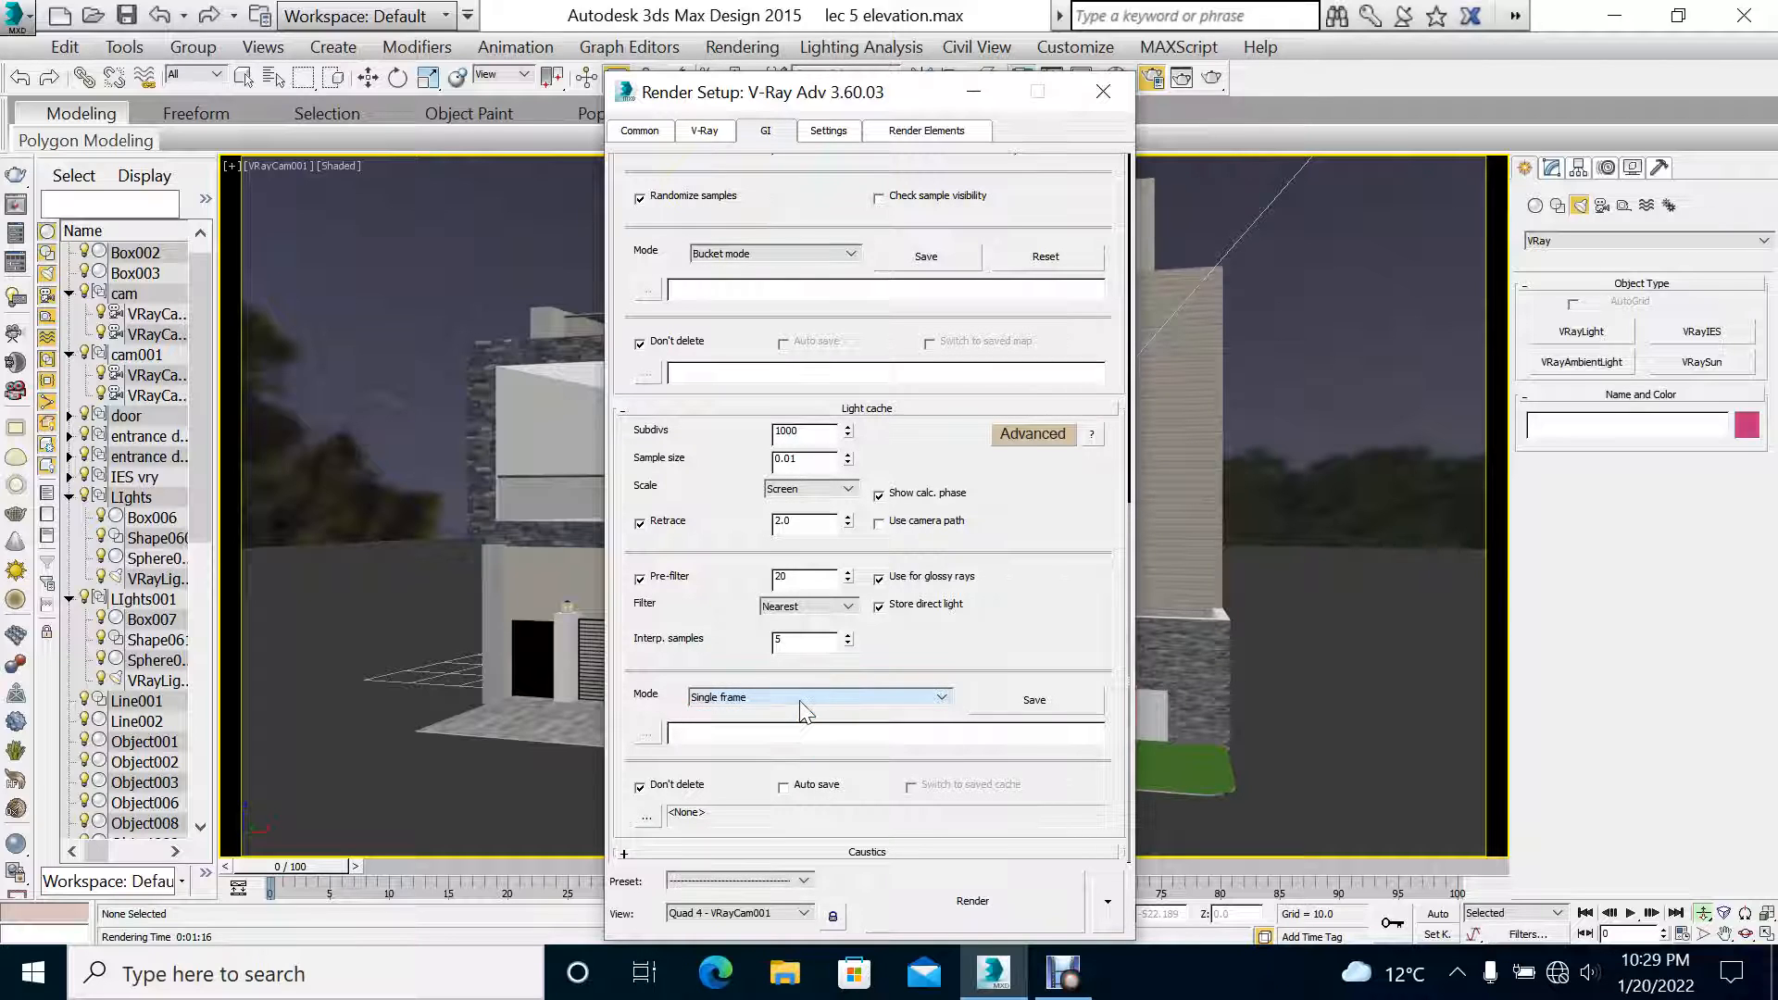
# Step: Set the bucket sequence in the V-Ray System settings to Top->Bottom
pyautogui.click(829, 131)
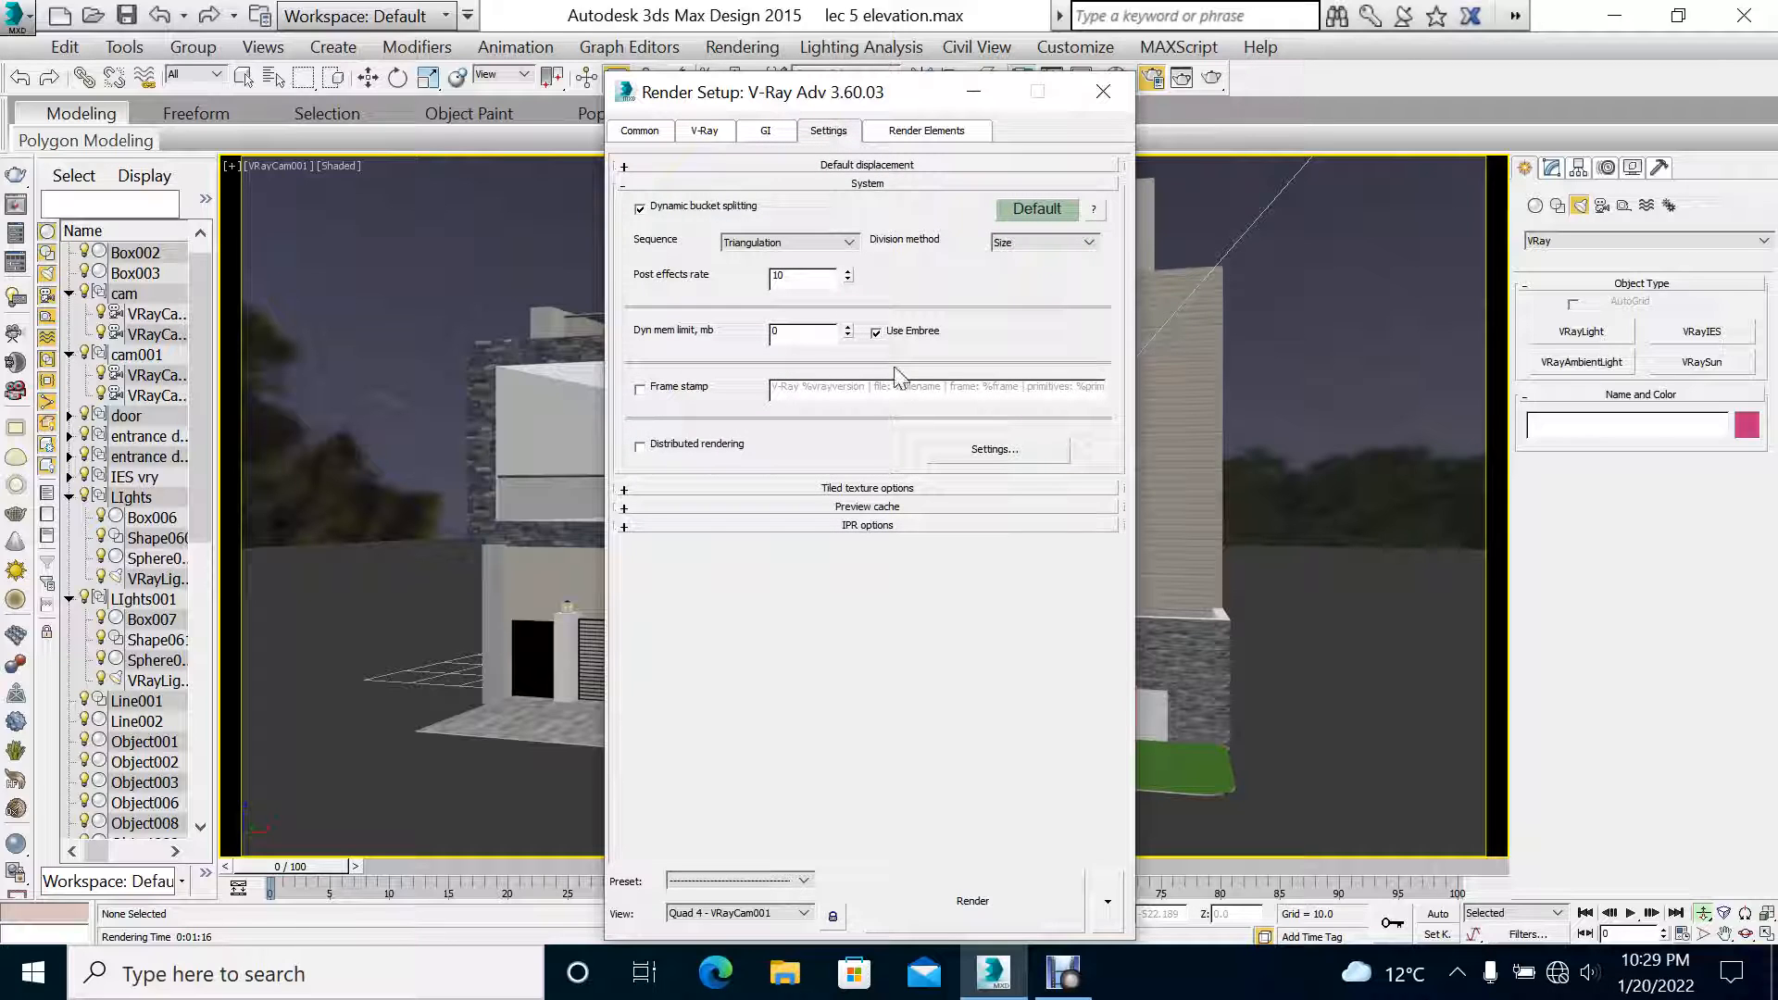
pyautogui.click(817, 244)
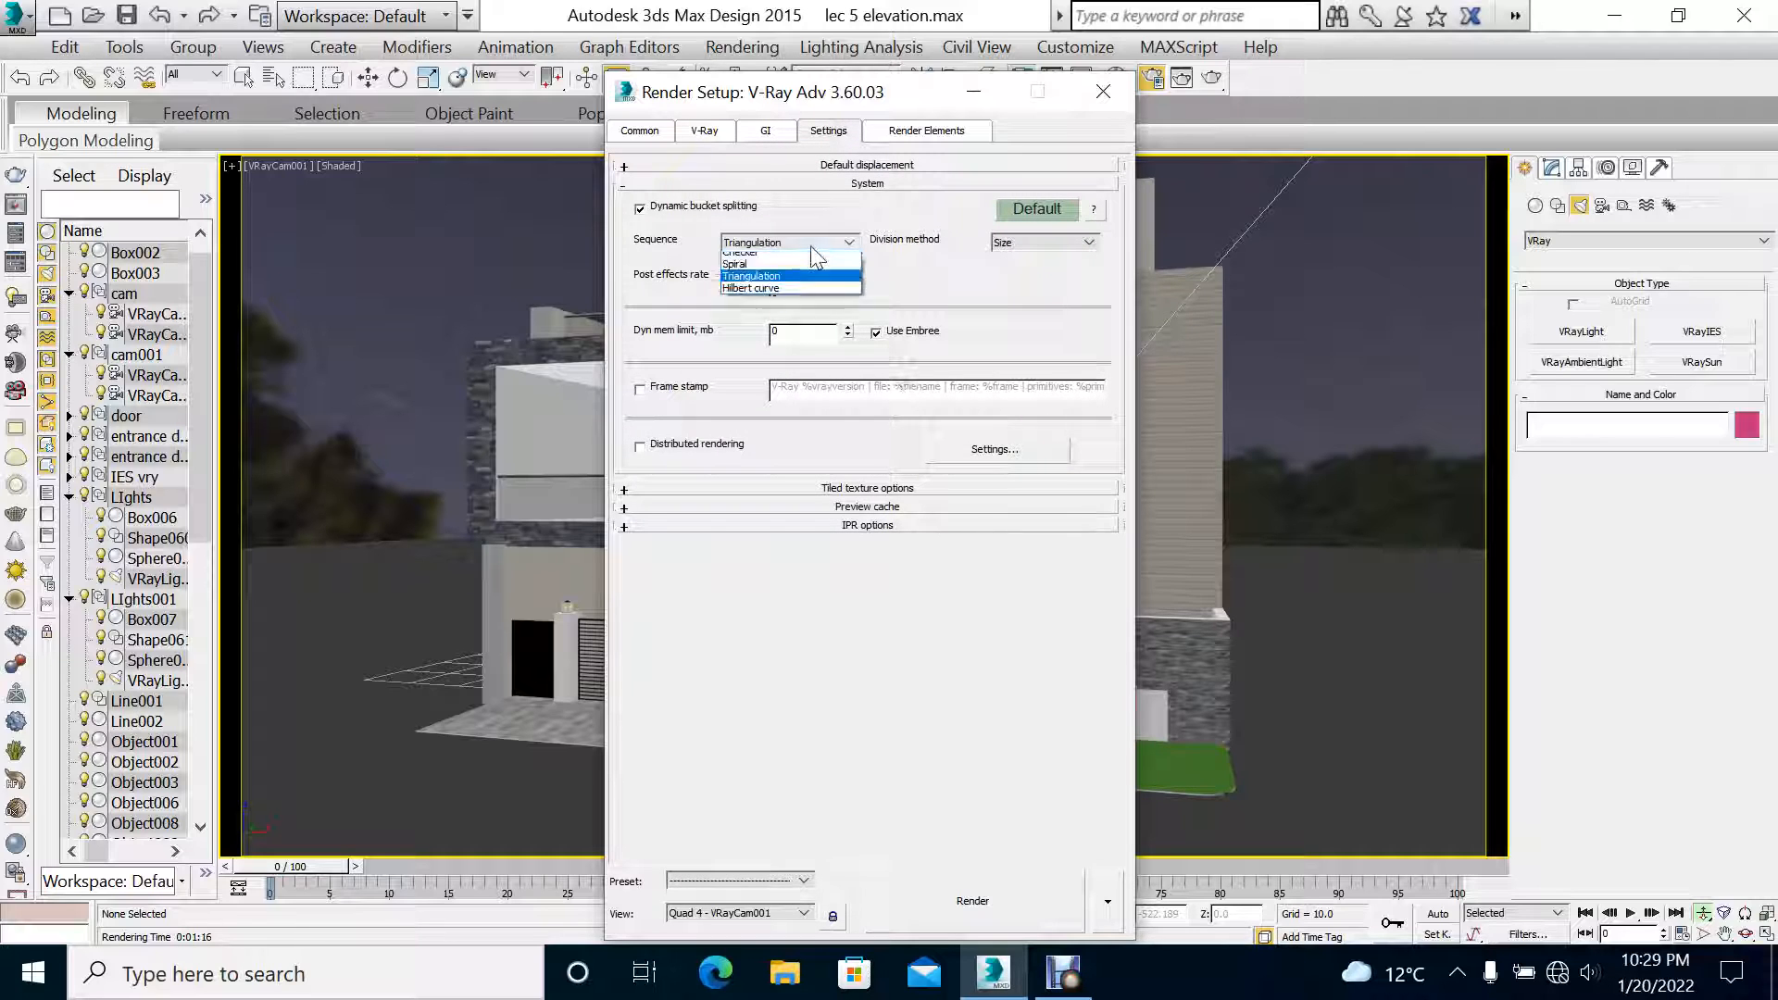
pyautogui.click(794, 260)
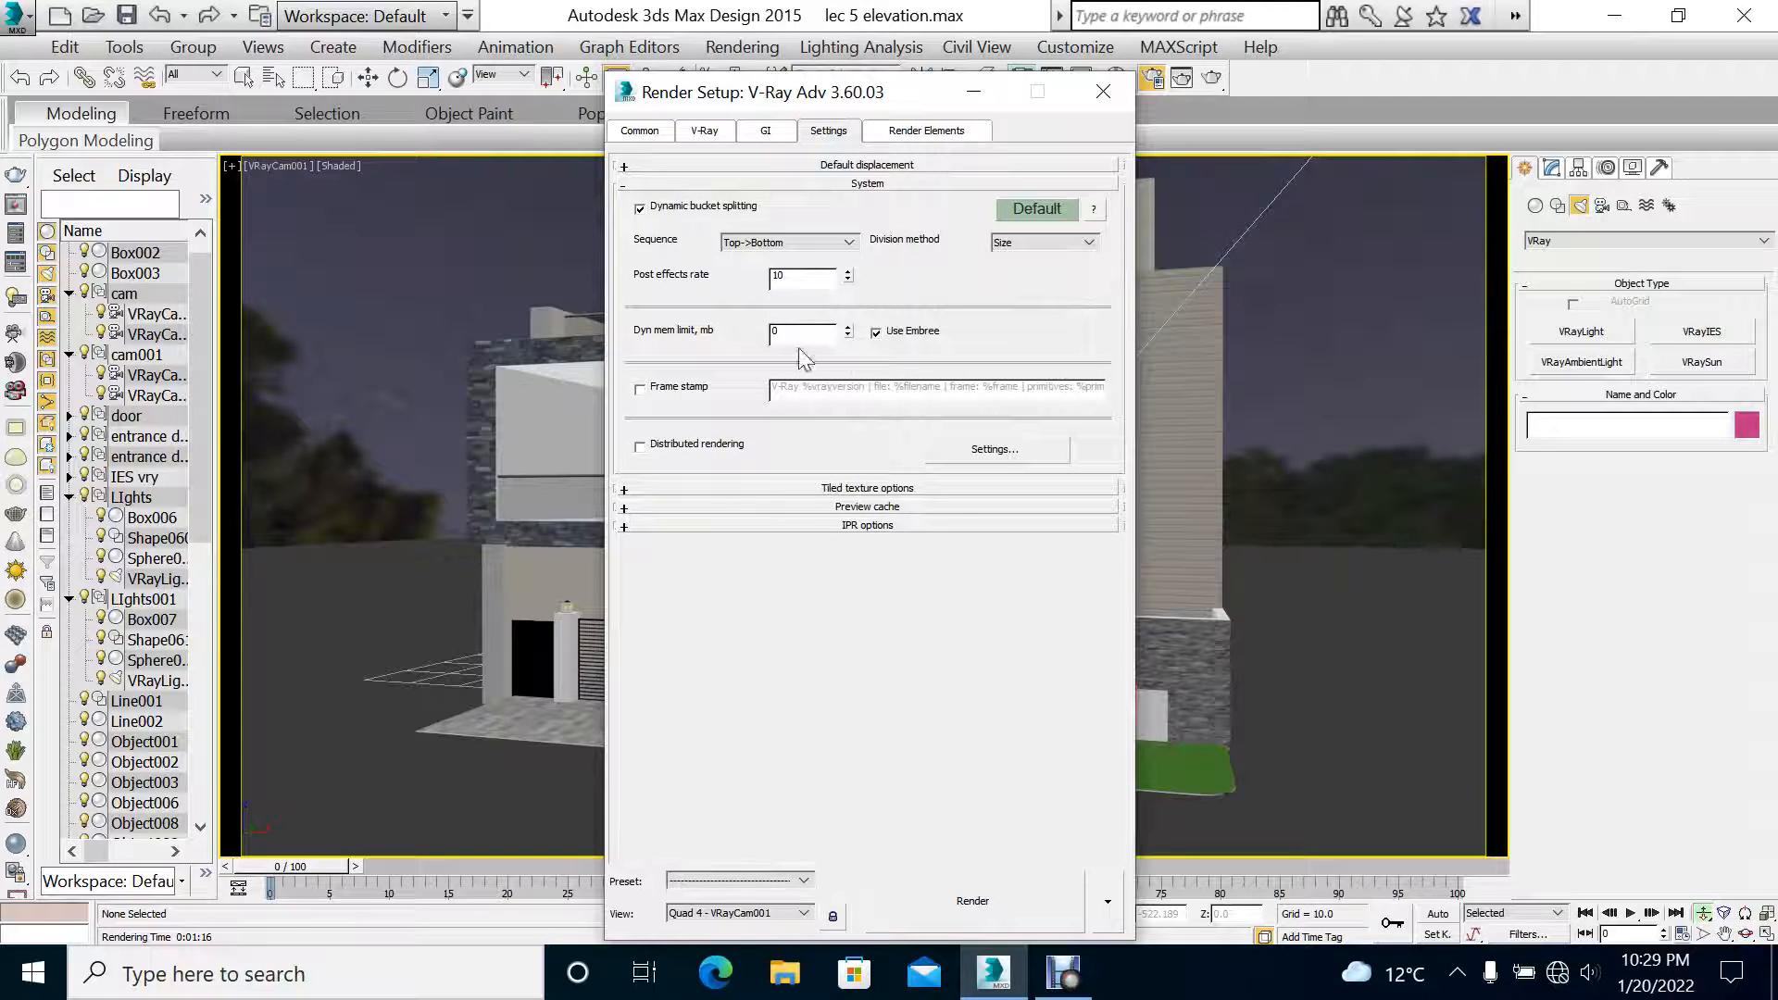
# Step: Expand and review the Default displacement, Tiled texture options and Preview cache settings
pyautogui.click(791, 163)
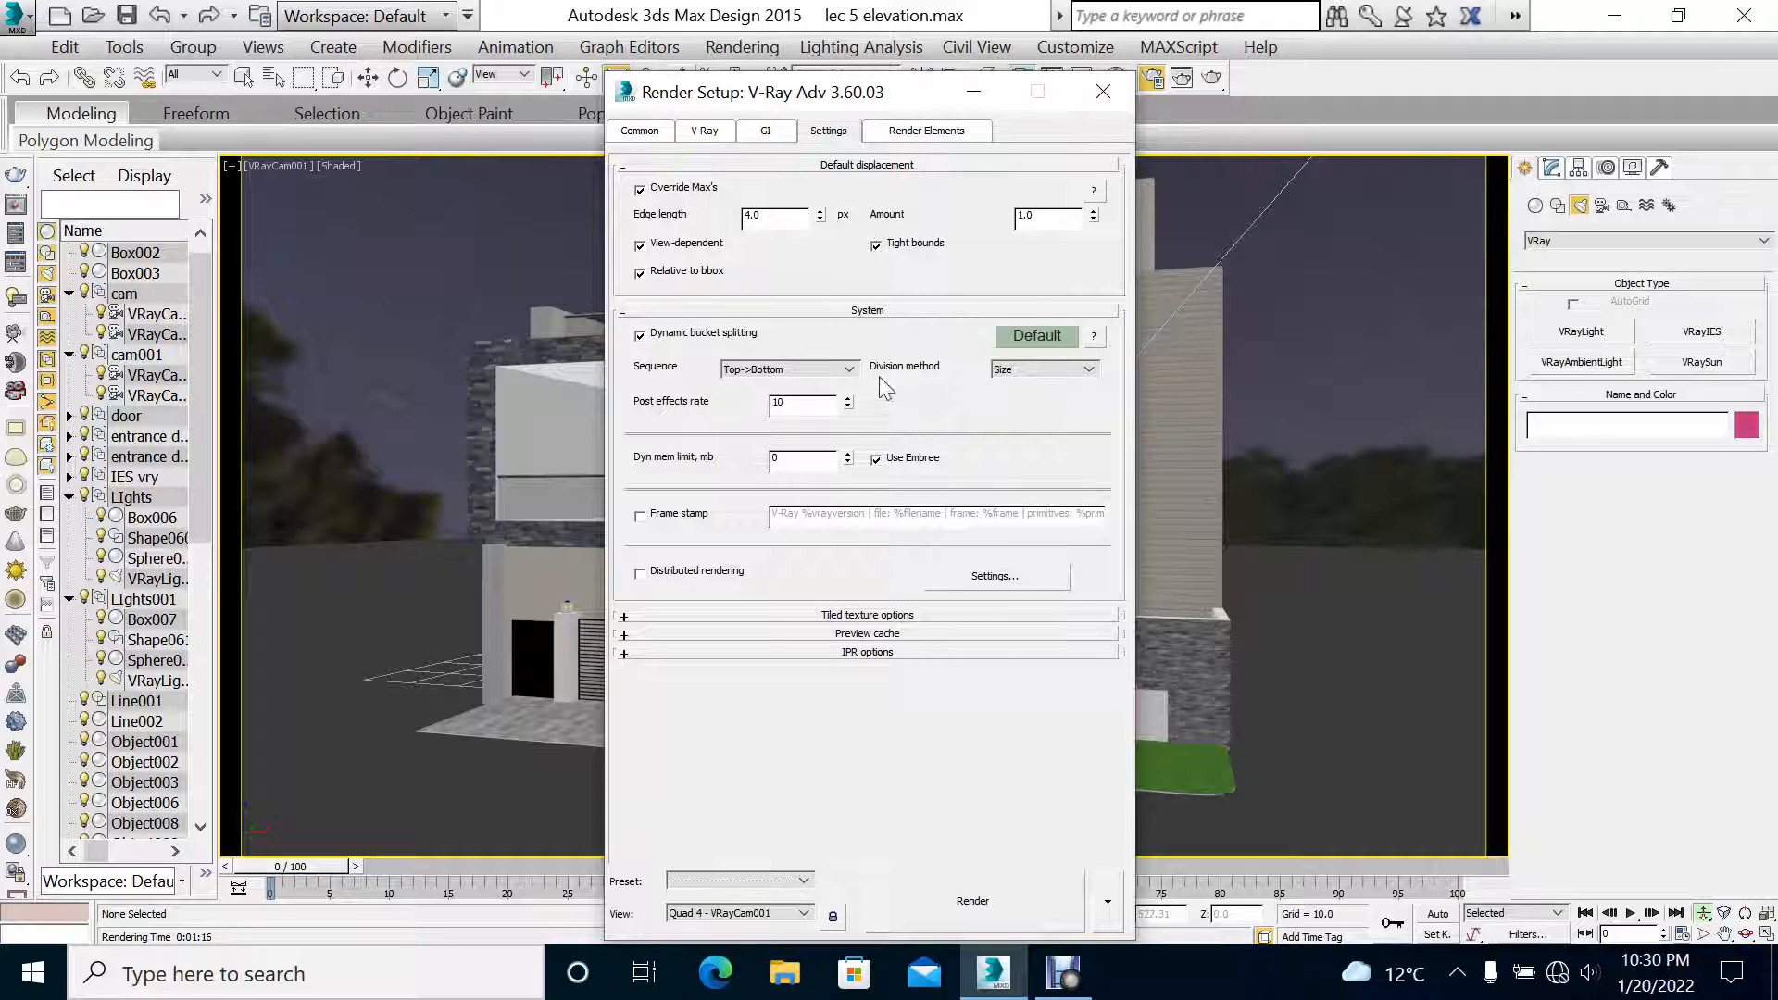
pyautogui.click(868, 617)
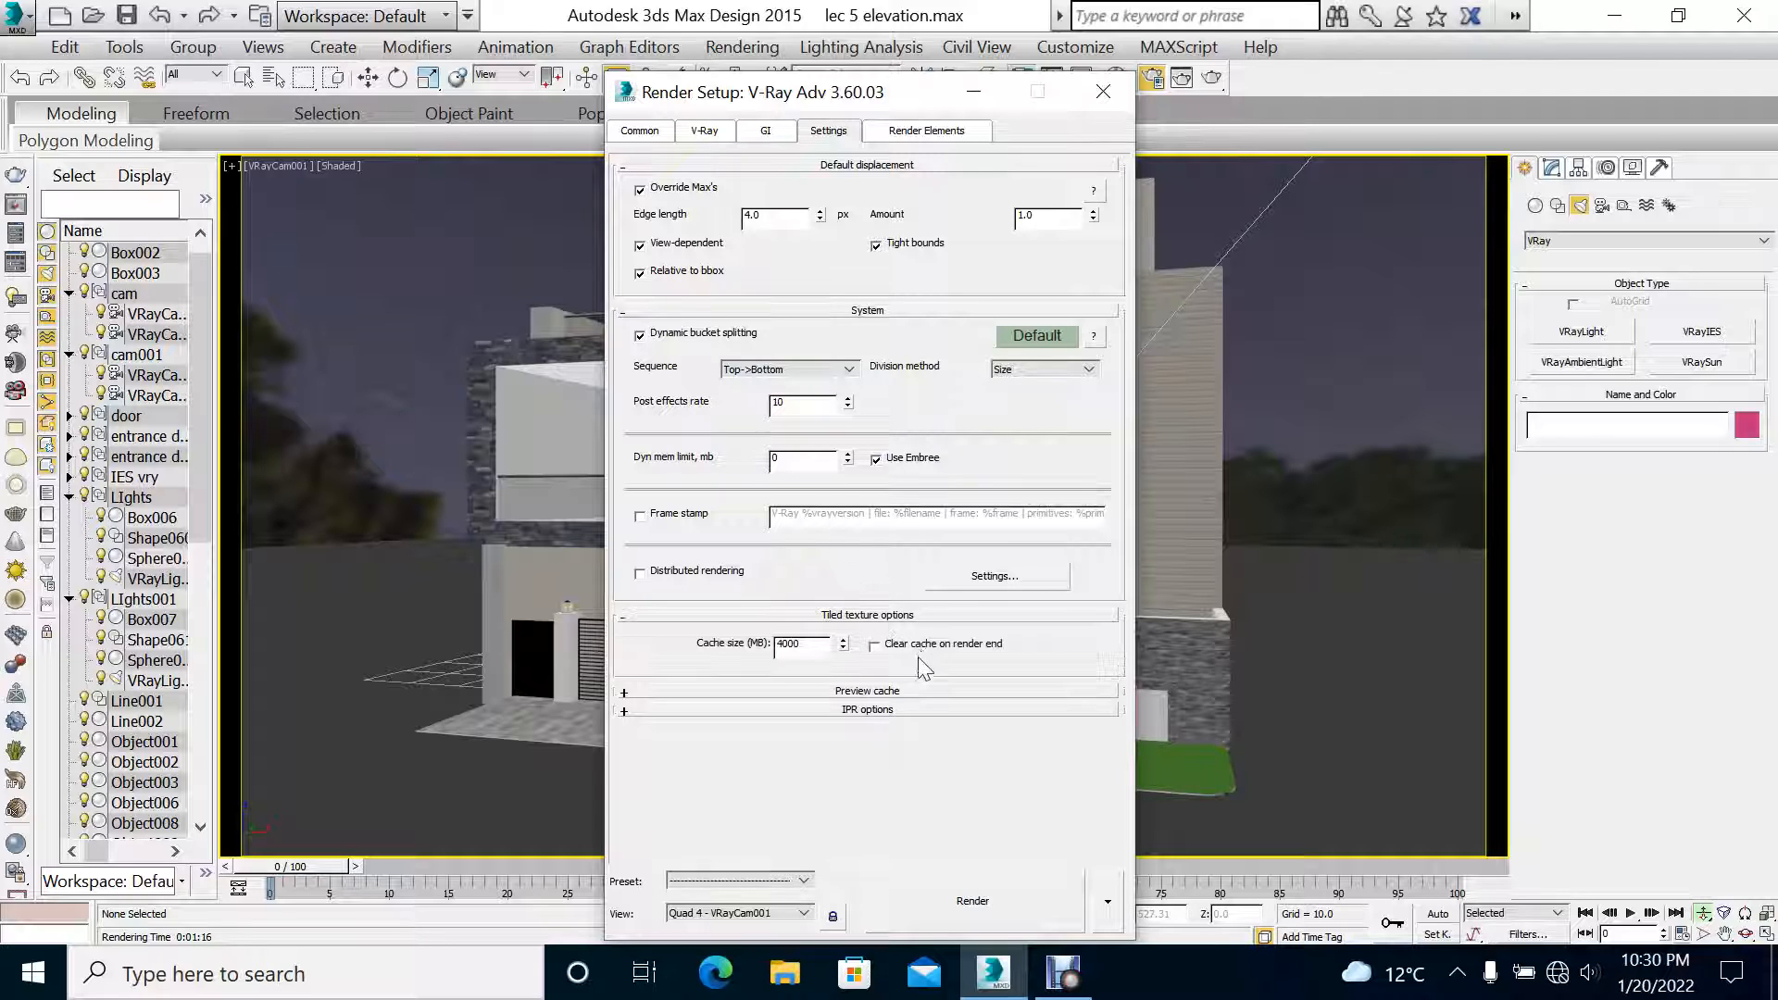
pyautogui.click(875, 692)
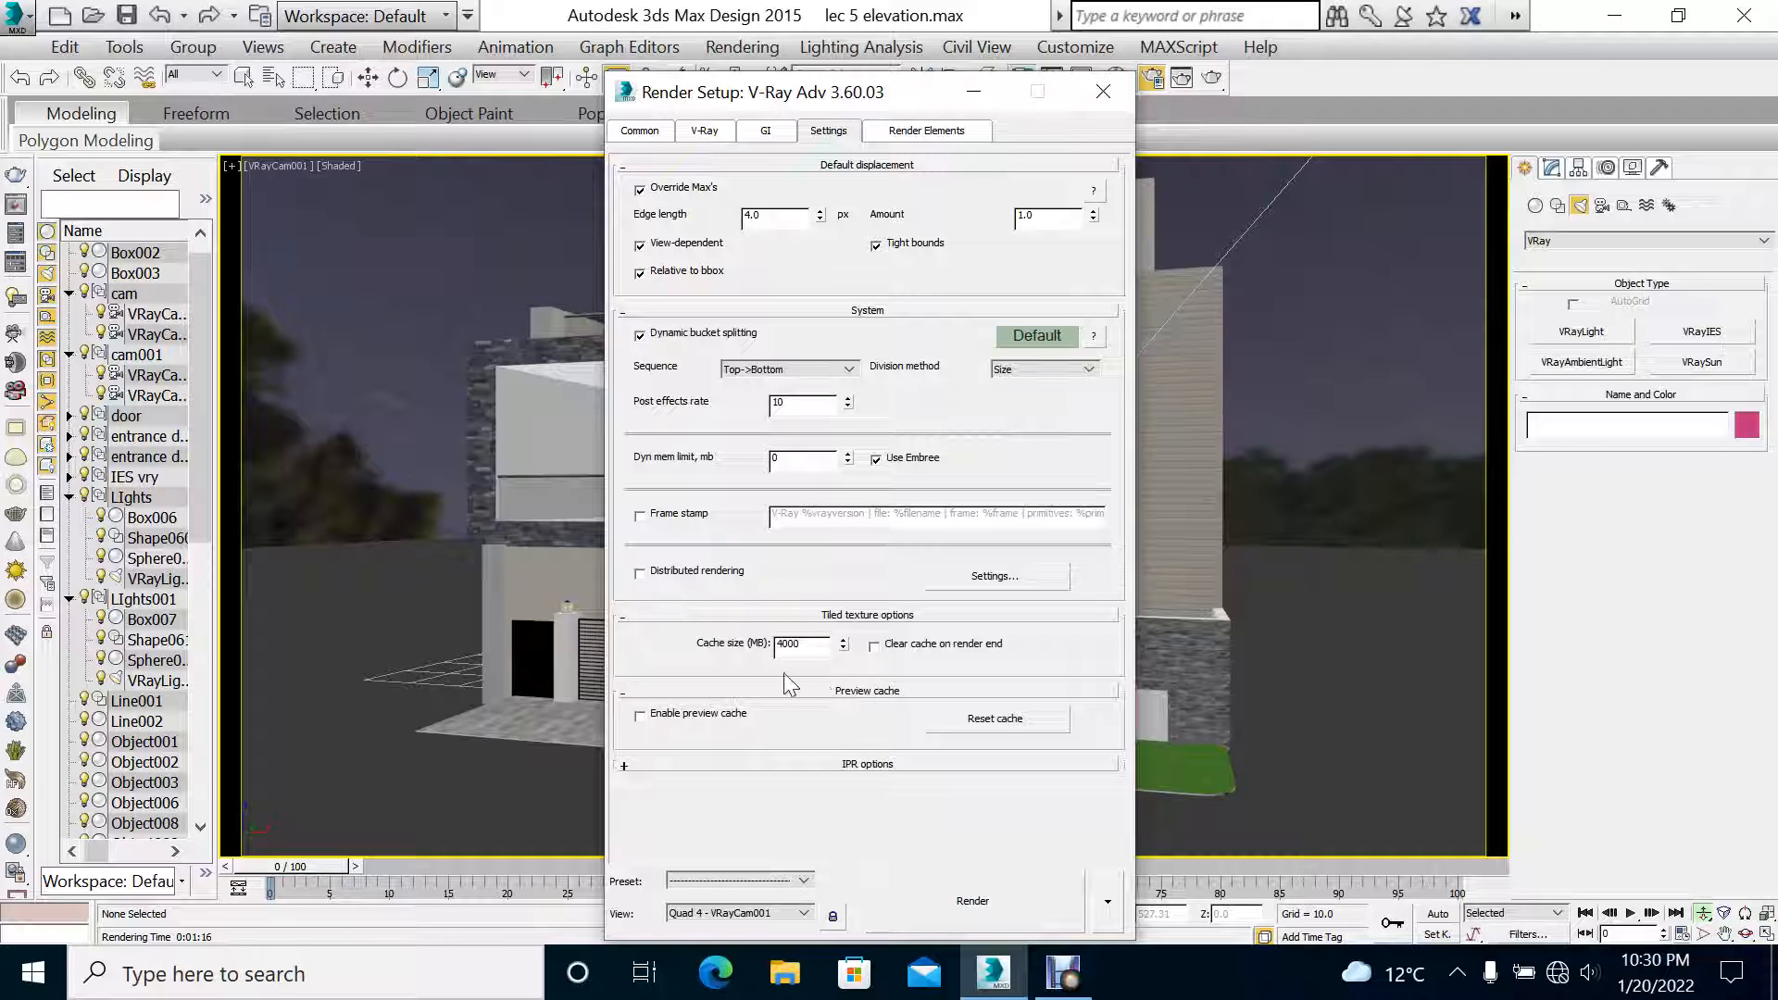
# Step: Delete the existing VRayDenoiser, VRayReflection and VRayRefraction render elements
pyautogui.click(923, 131)
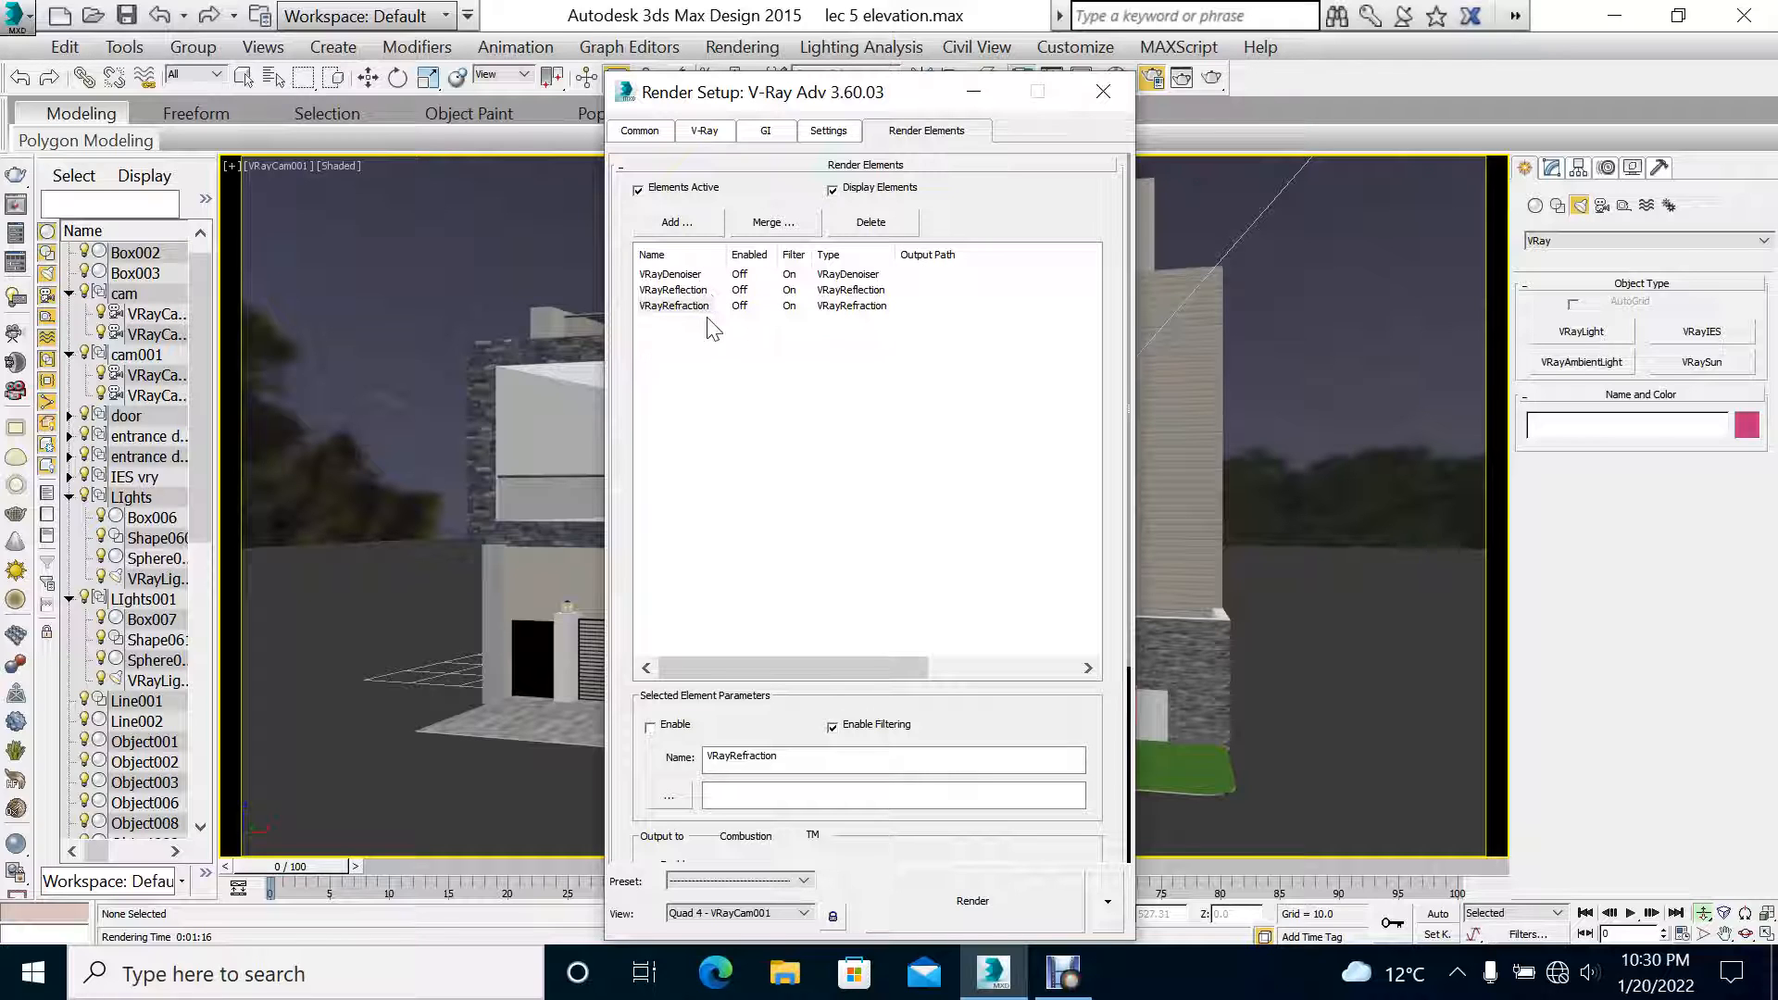
pyautogui.moveTo(699, 355); pyautogui.dragTo(674, 272)
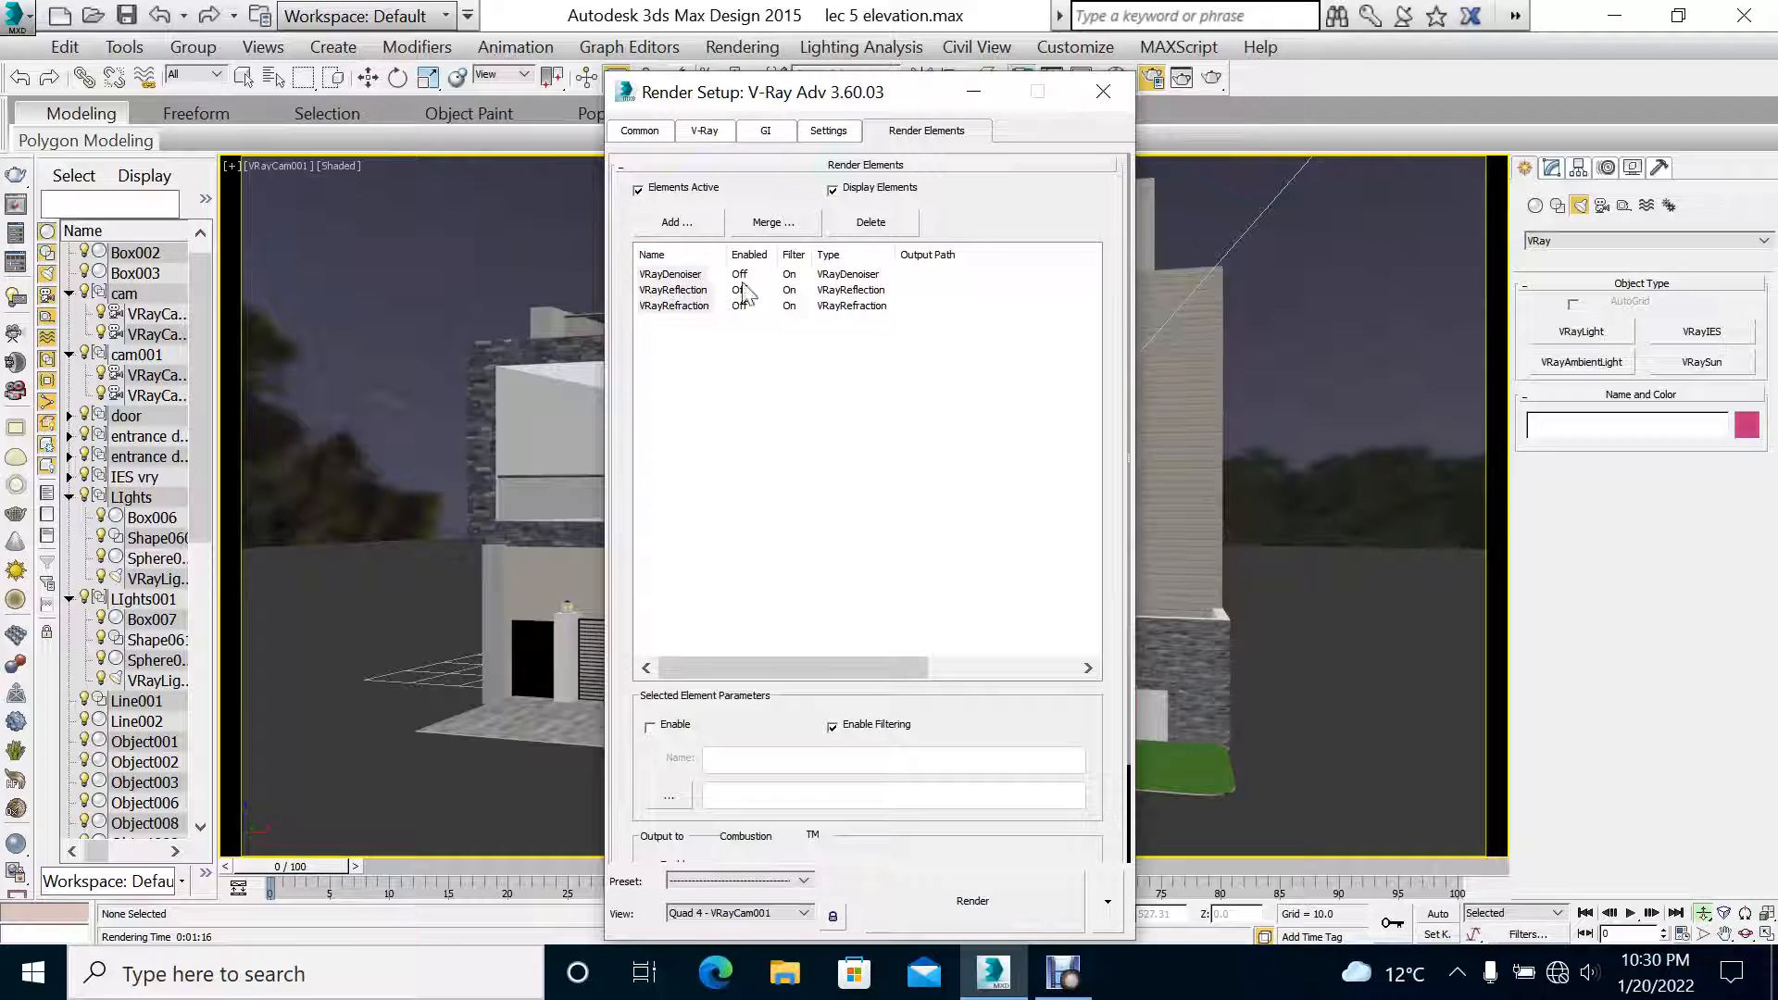
pyautogui.click(871, 223)
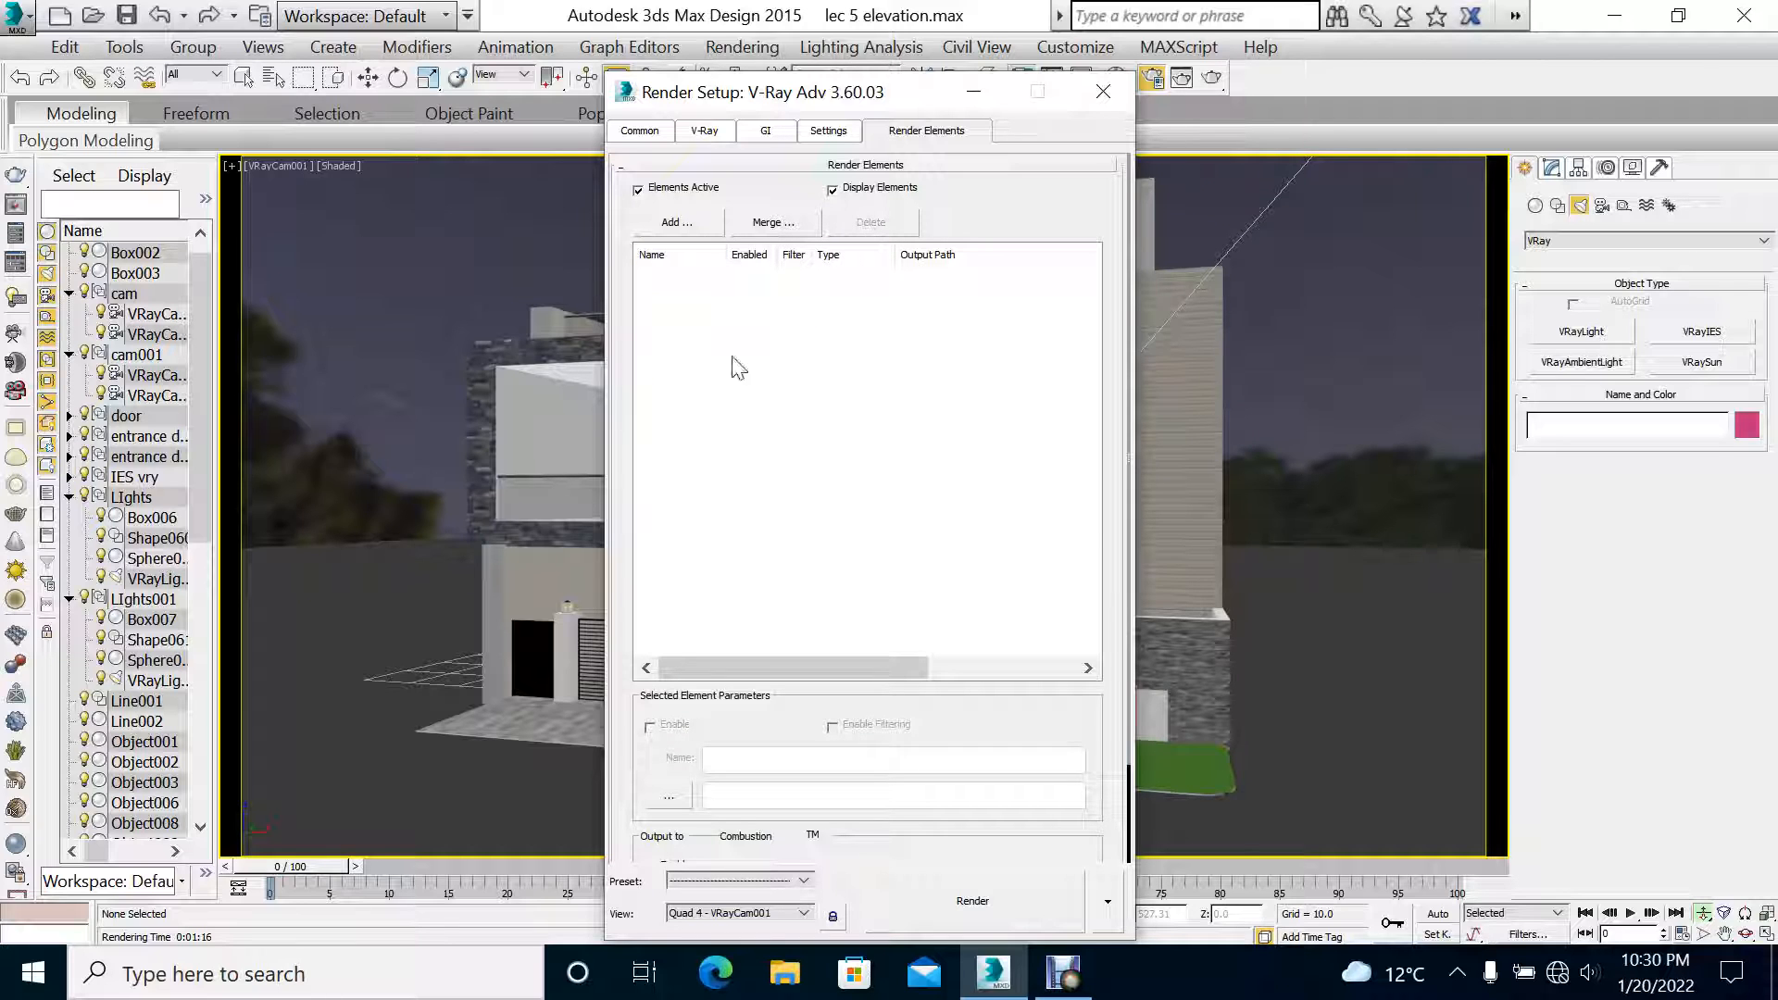
# Step: Add a VRayDenoiser render element and enable it
pyautogui.click(677, 223)
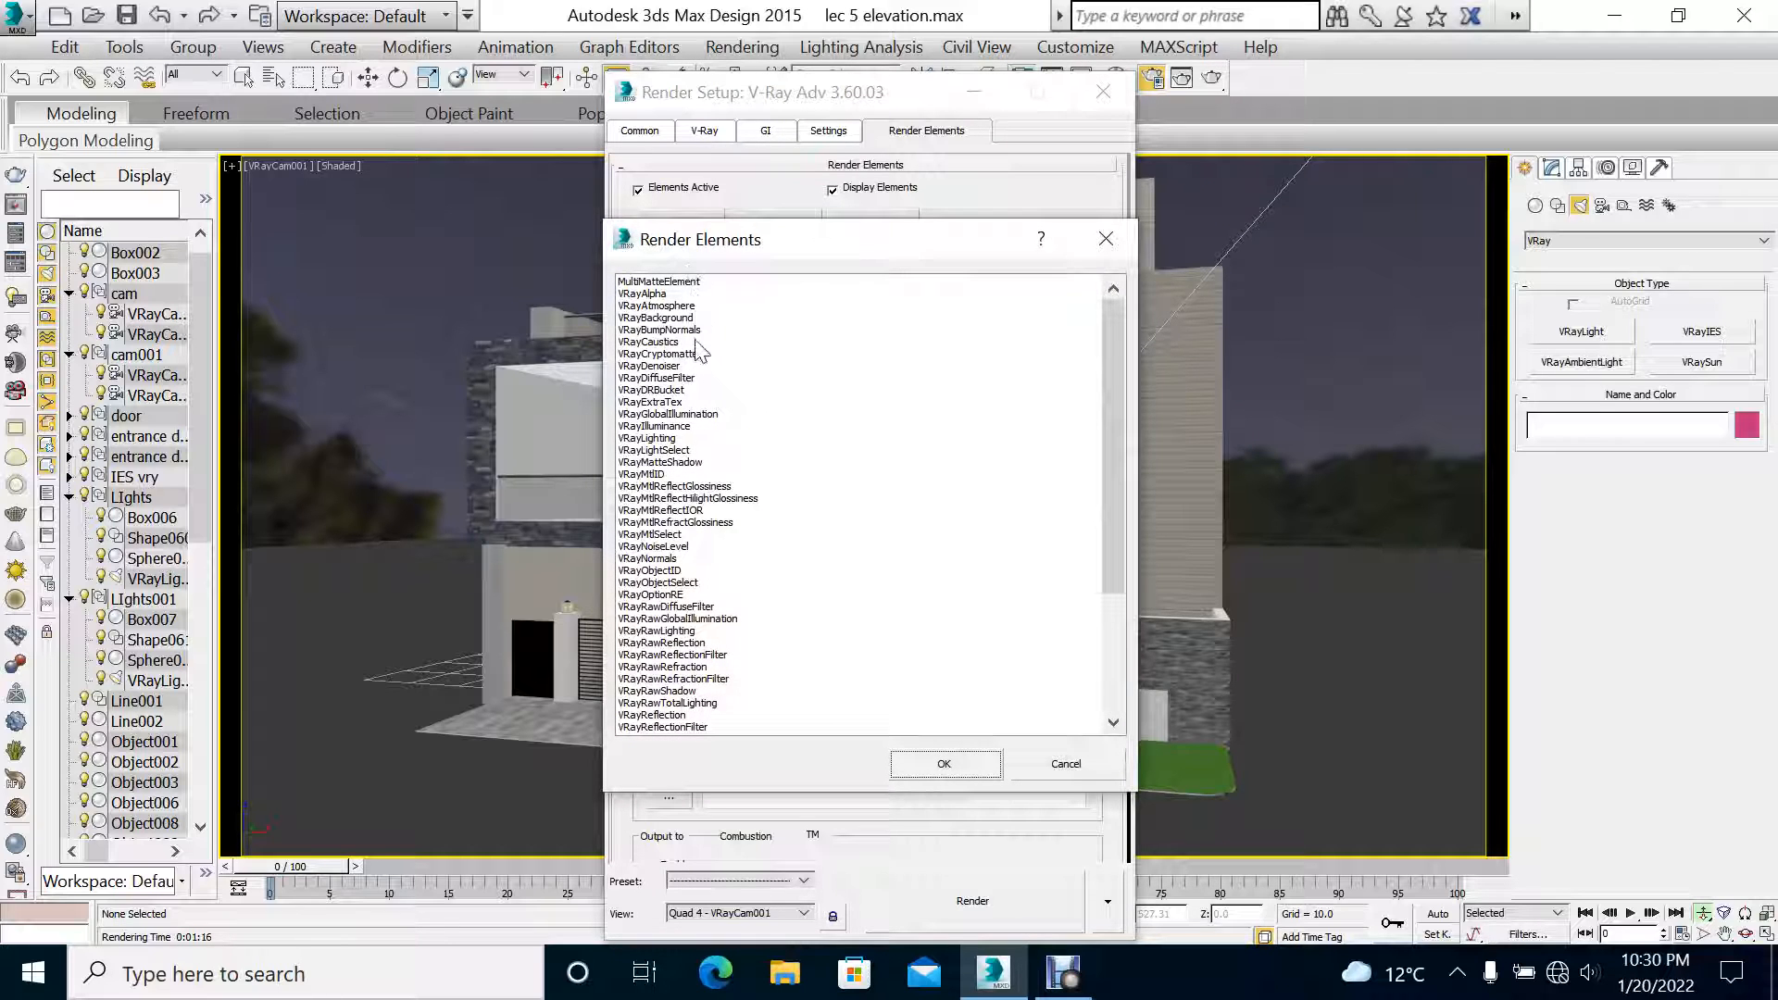
pyautogui.click(671, 366)
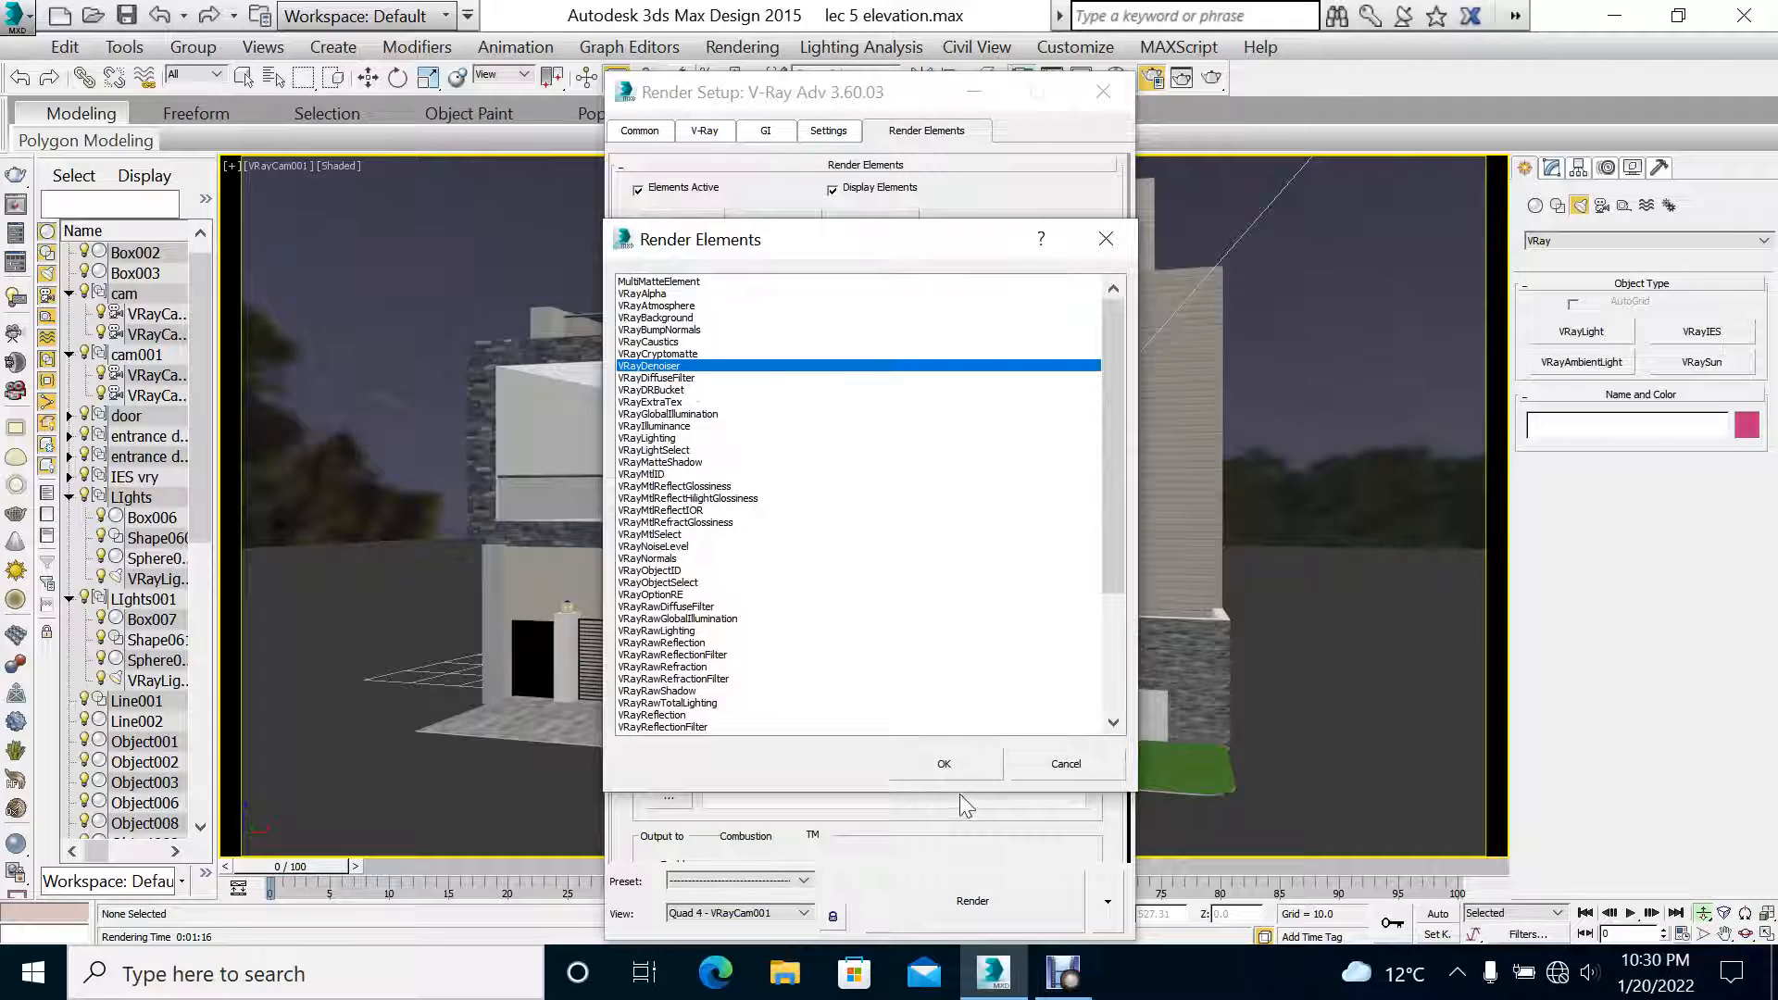
pyautogui.click(944, 765)
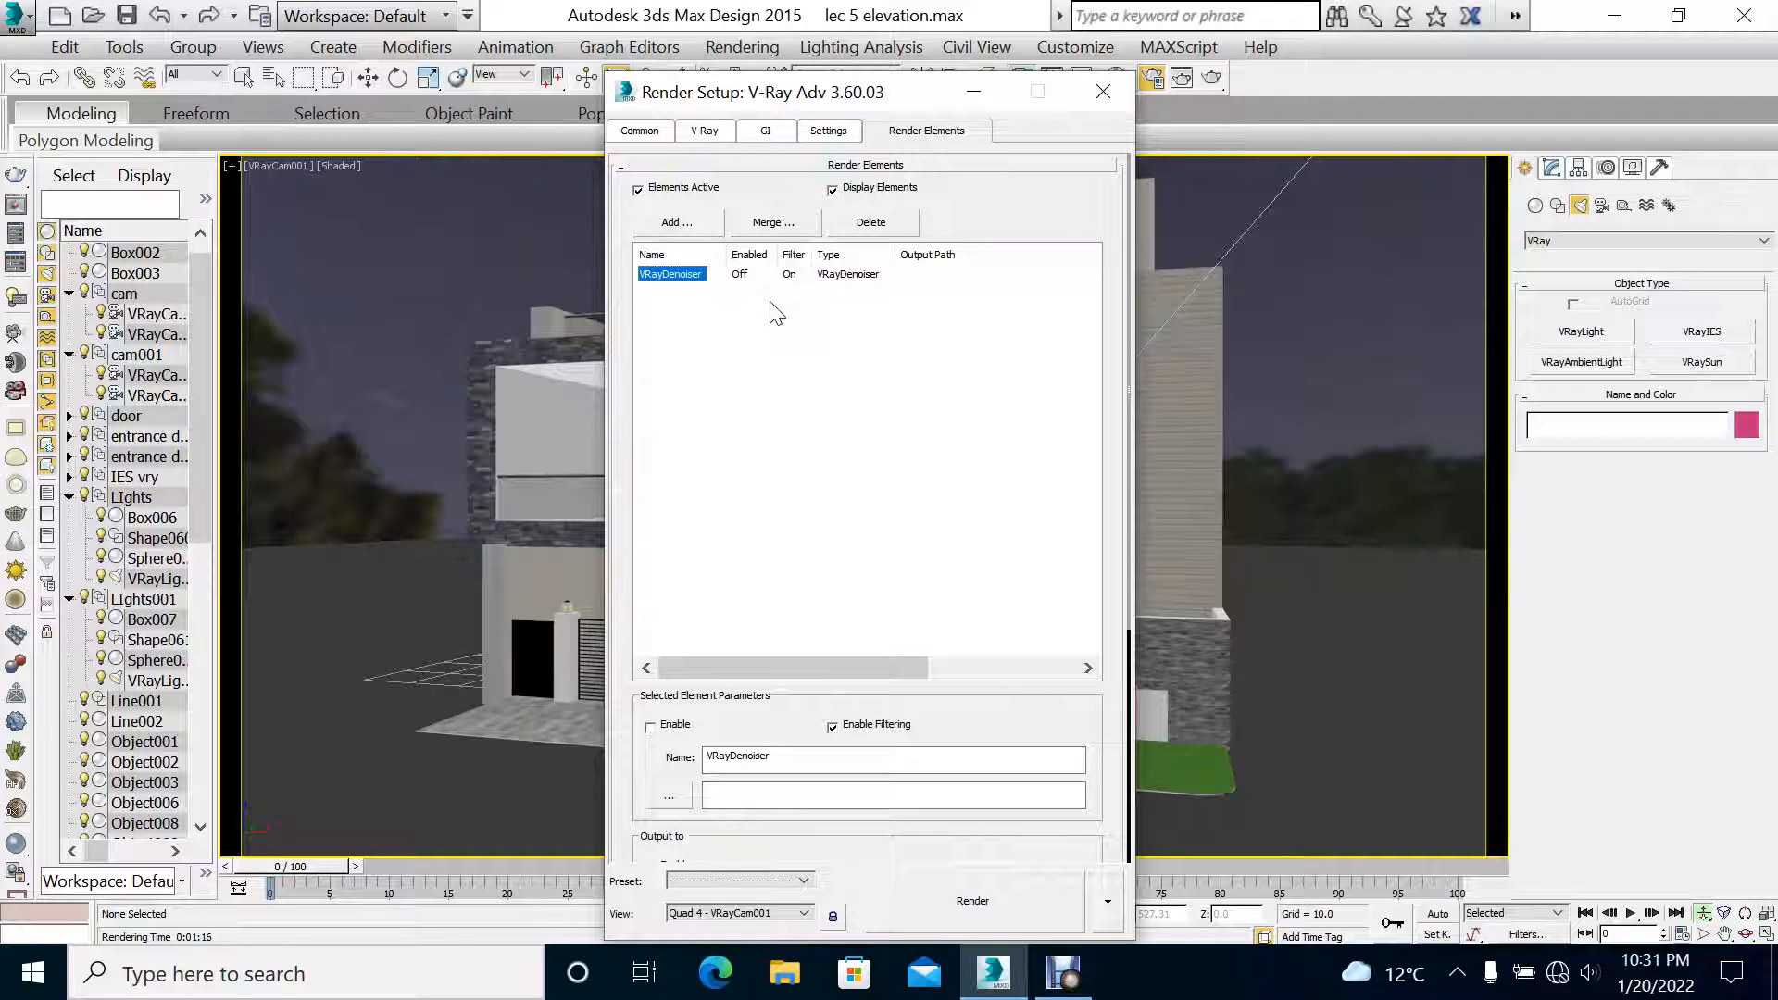
pyautogui.click(674, 726)
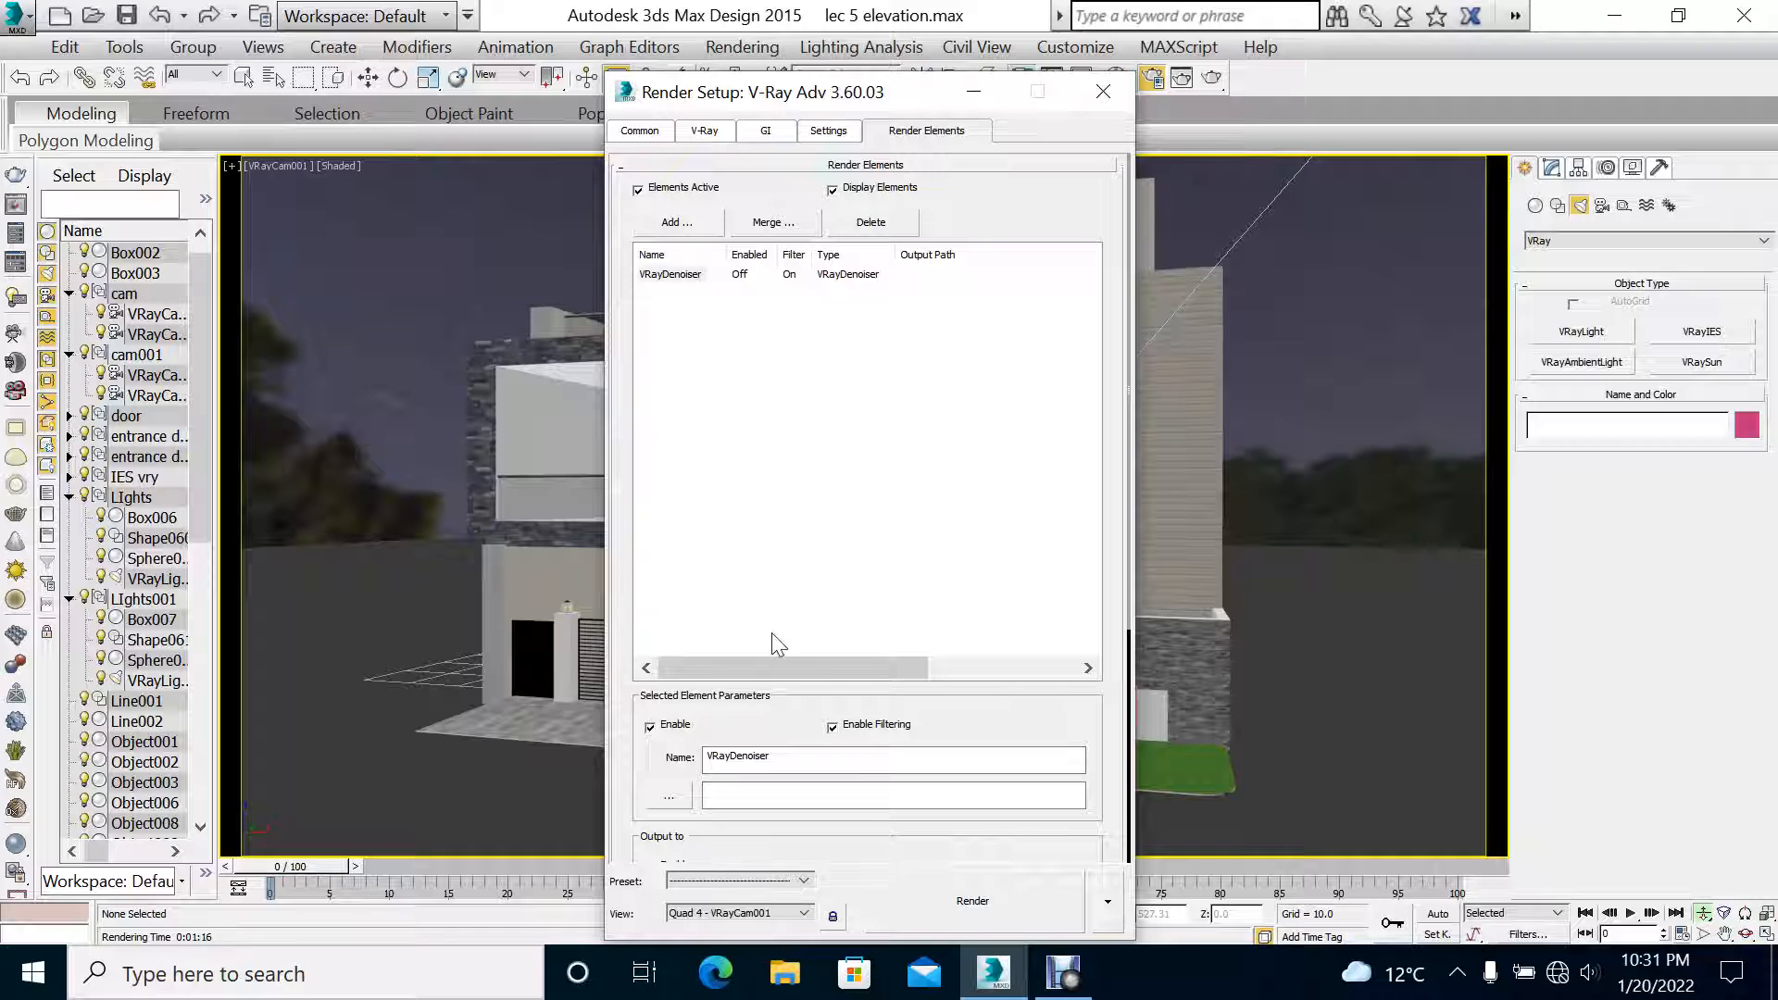
pyautogui.click(682, 727)
pyautogui.click(682, 727)
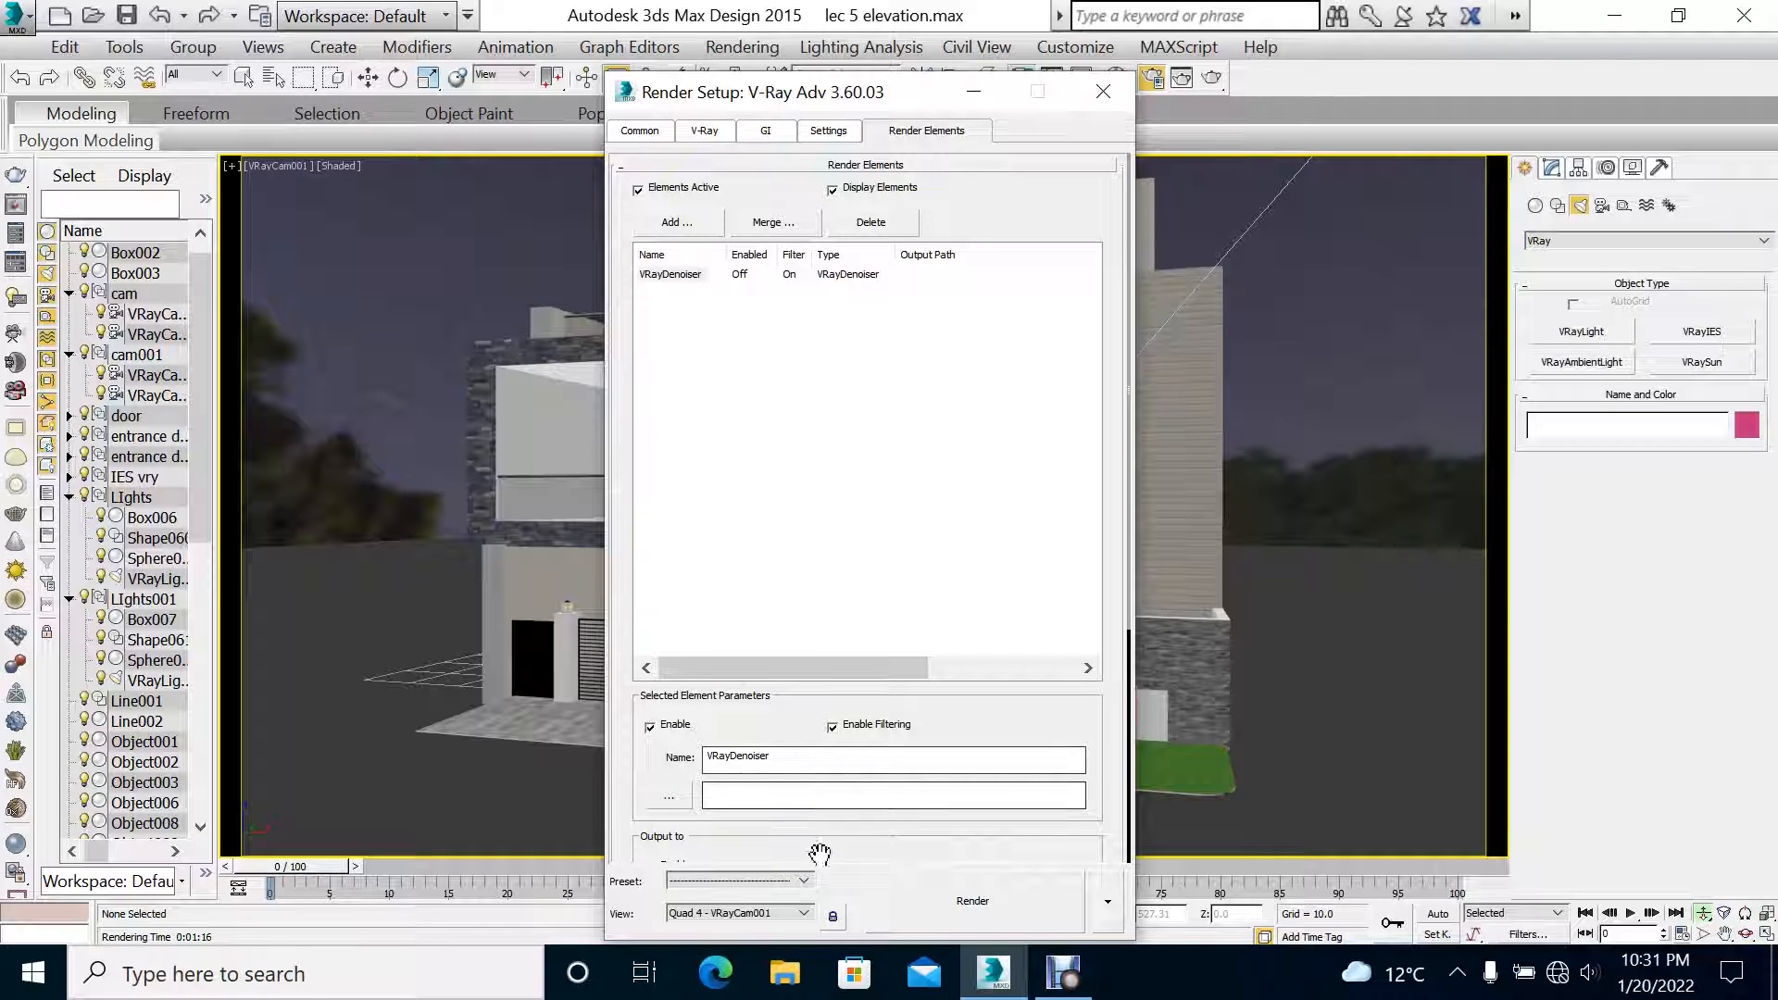
pyautogui.click(848, 131)
pyautogui.click(926, 130)
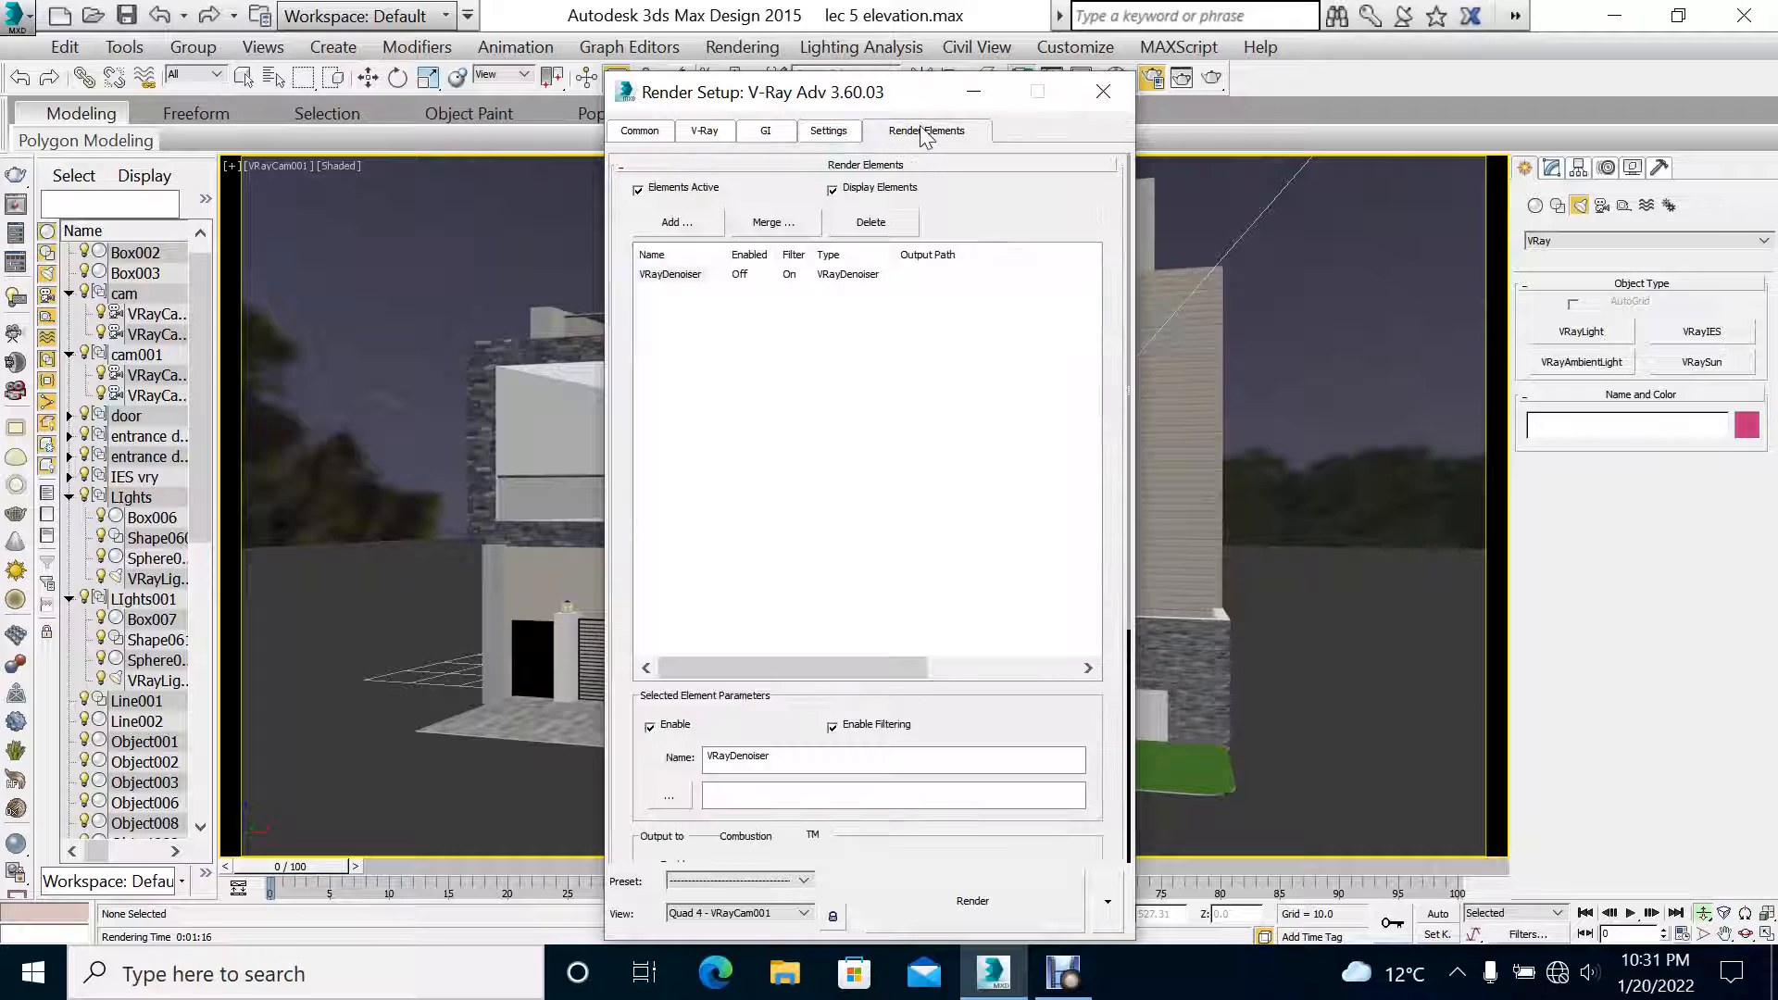
pyautogui.click(839, 130)
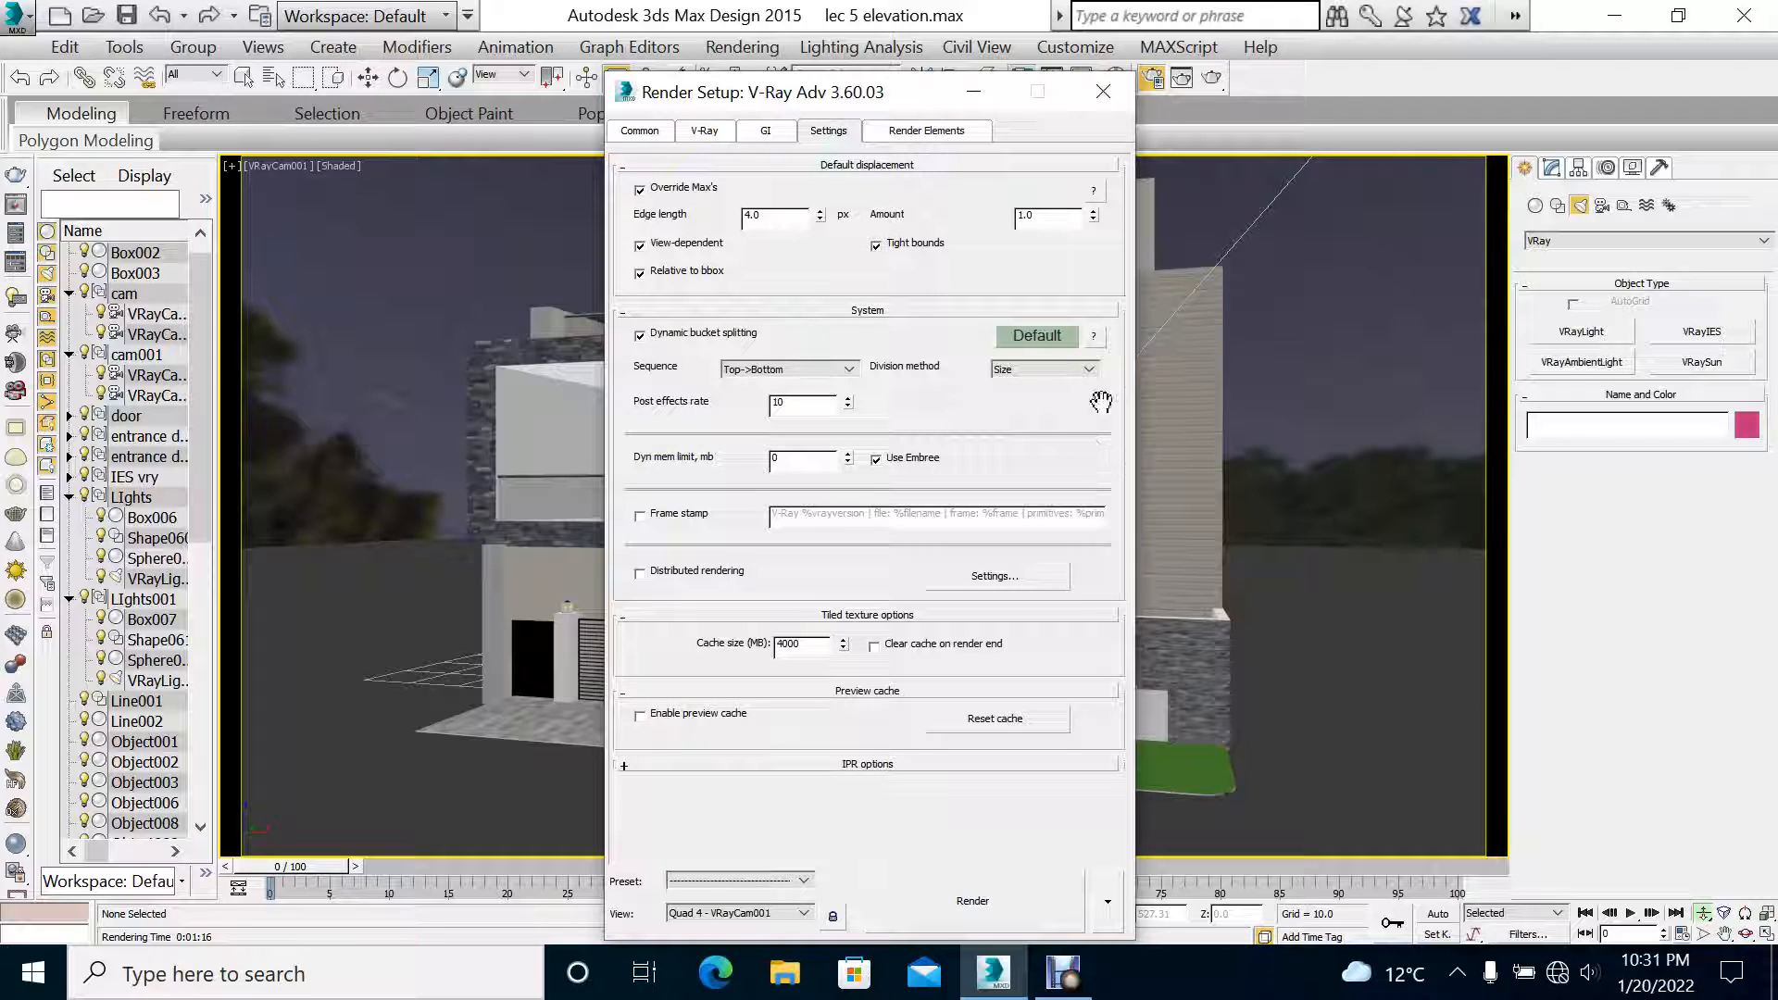
pyautogui.click(1086, 94)
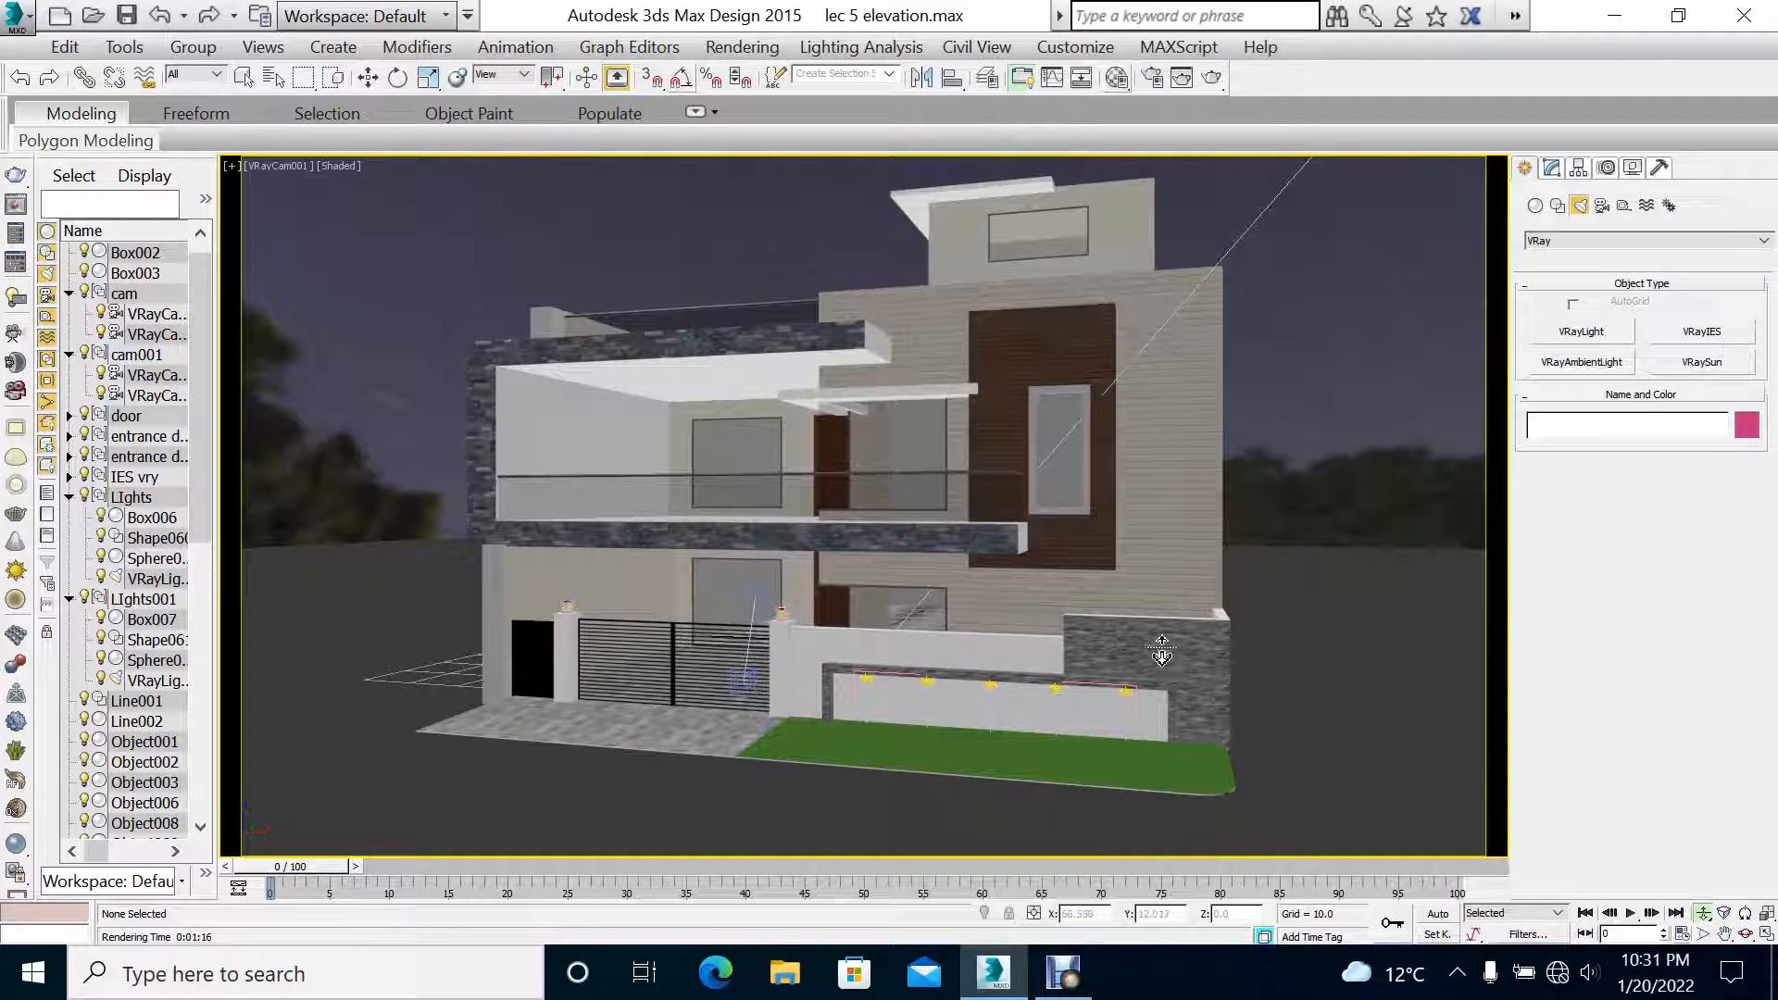
pyautogui.click(1214, 84)
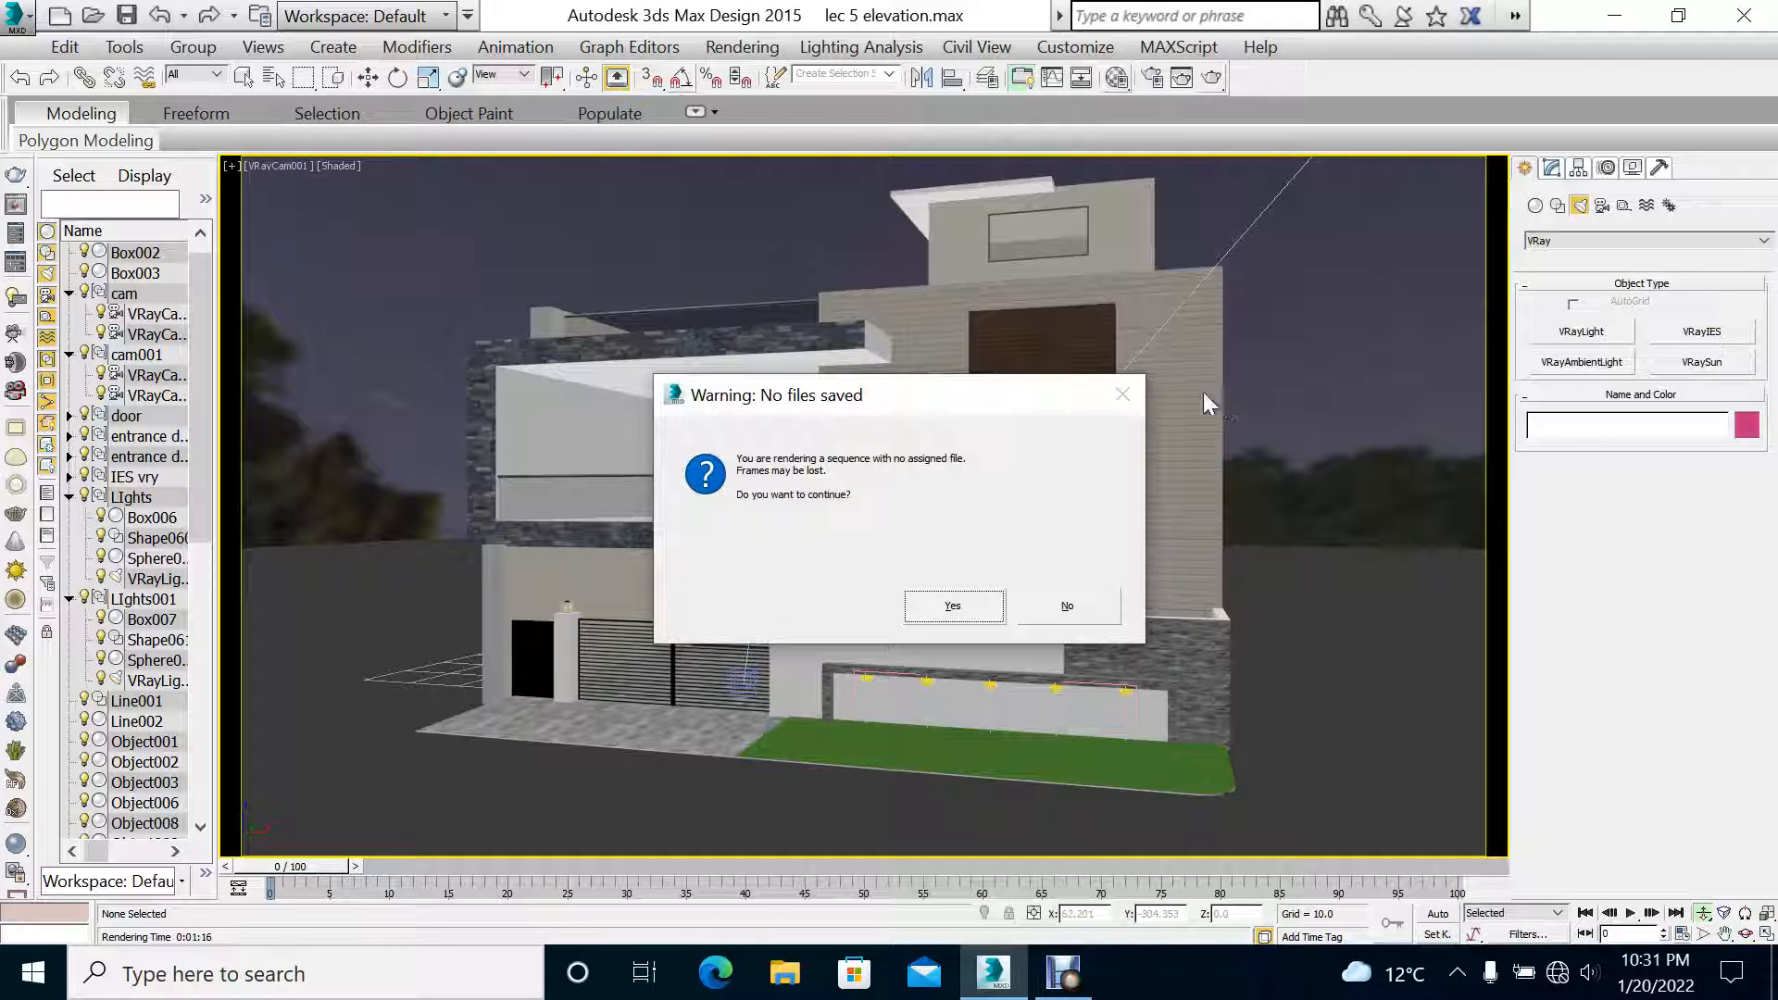
pyautogui.click(1072, 608)
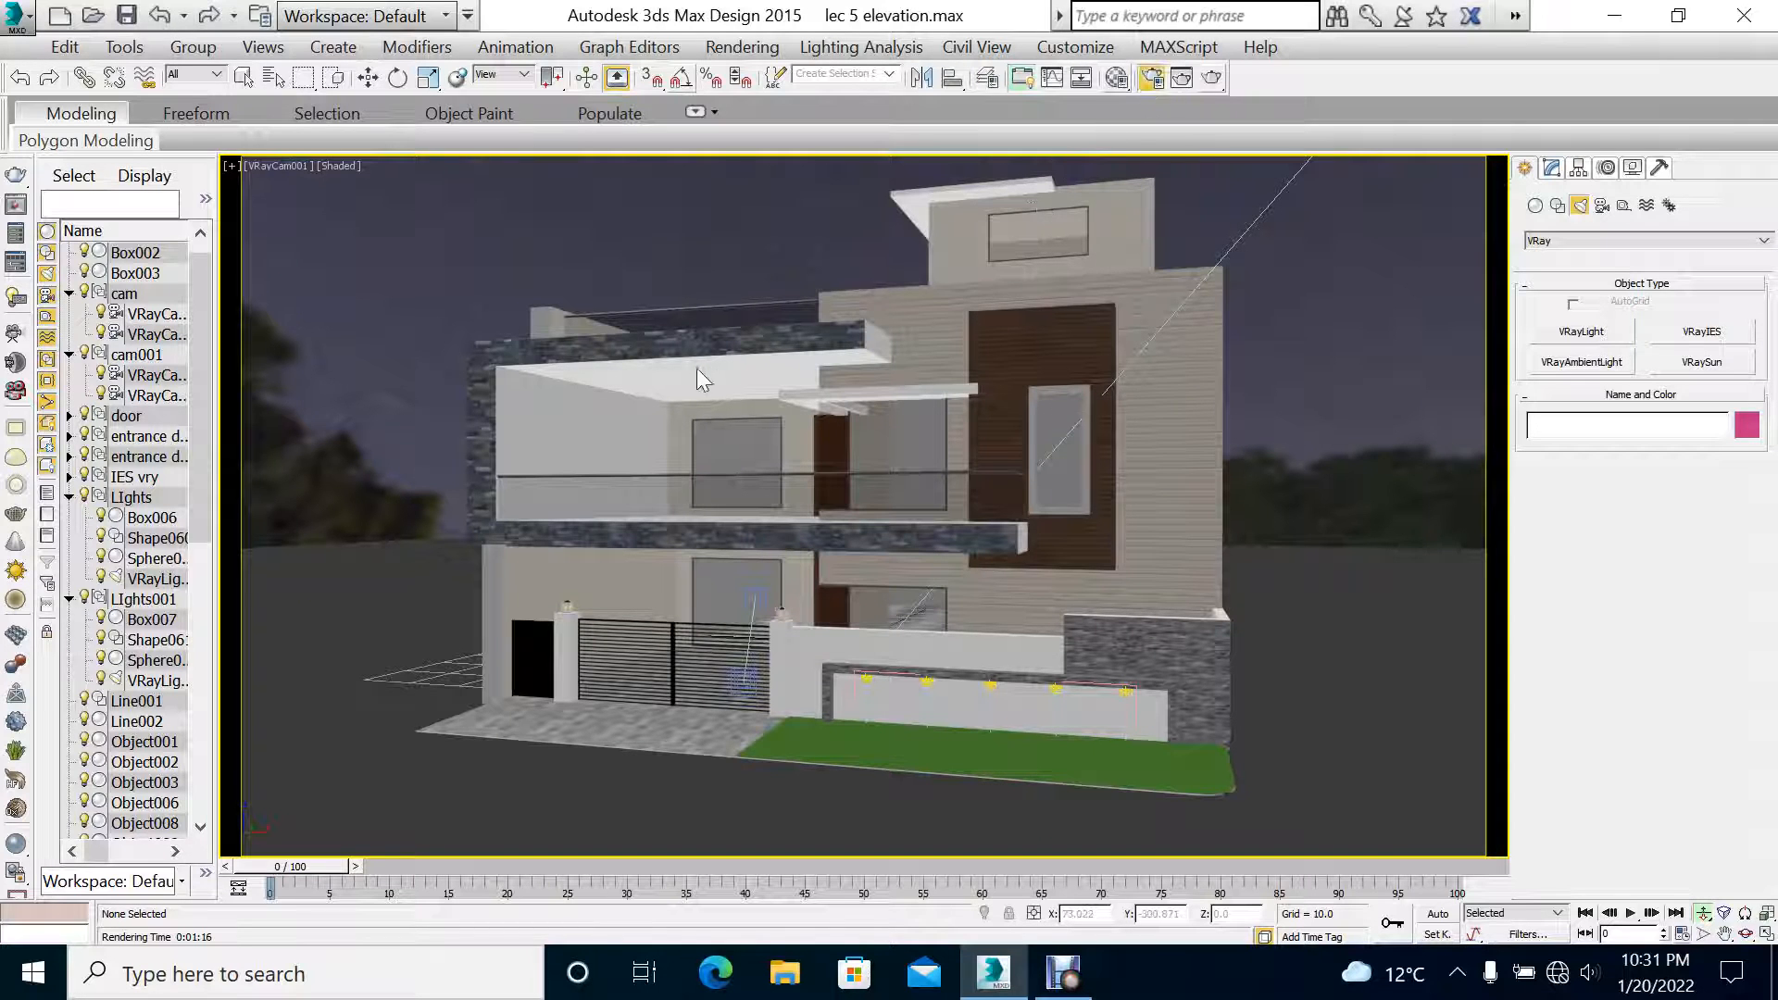
# Step: Set the render time output to Single and render the VRayCam001 view at 1920 x 1080
pyautogui.press('F10')
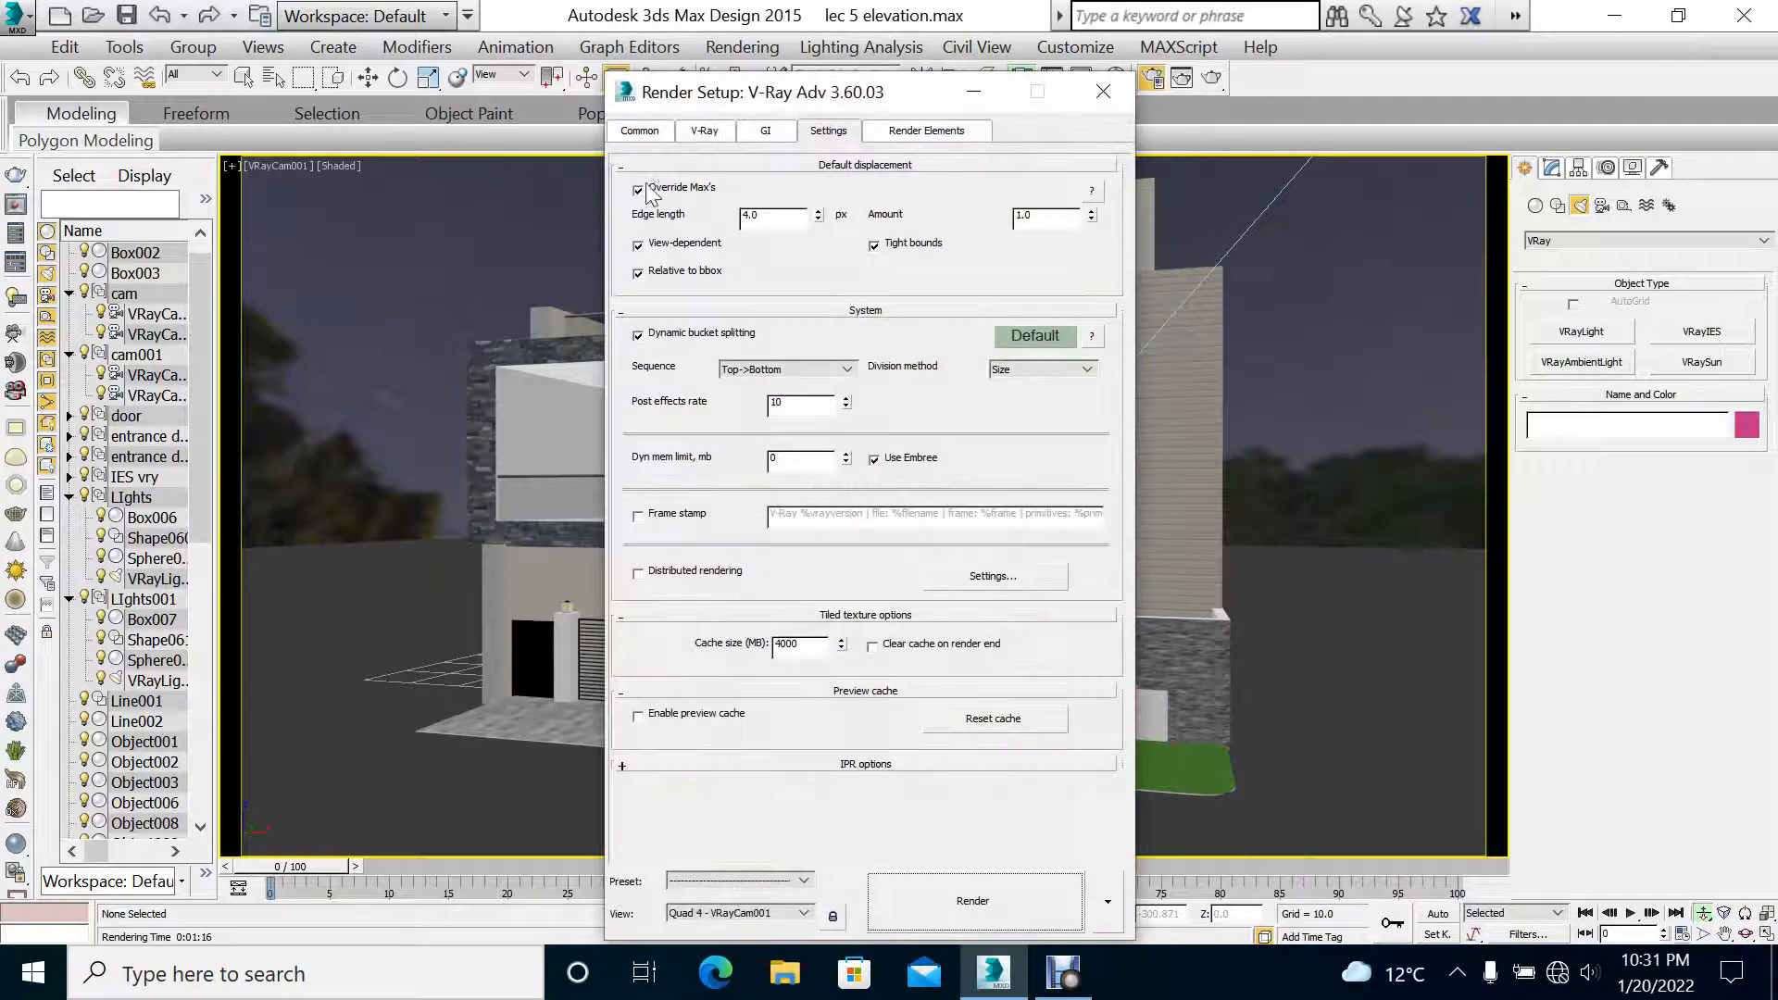
pyautogui.click(642, 132)
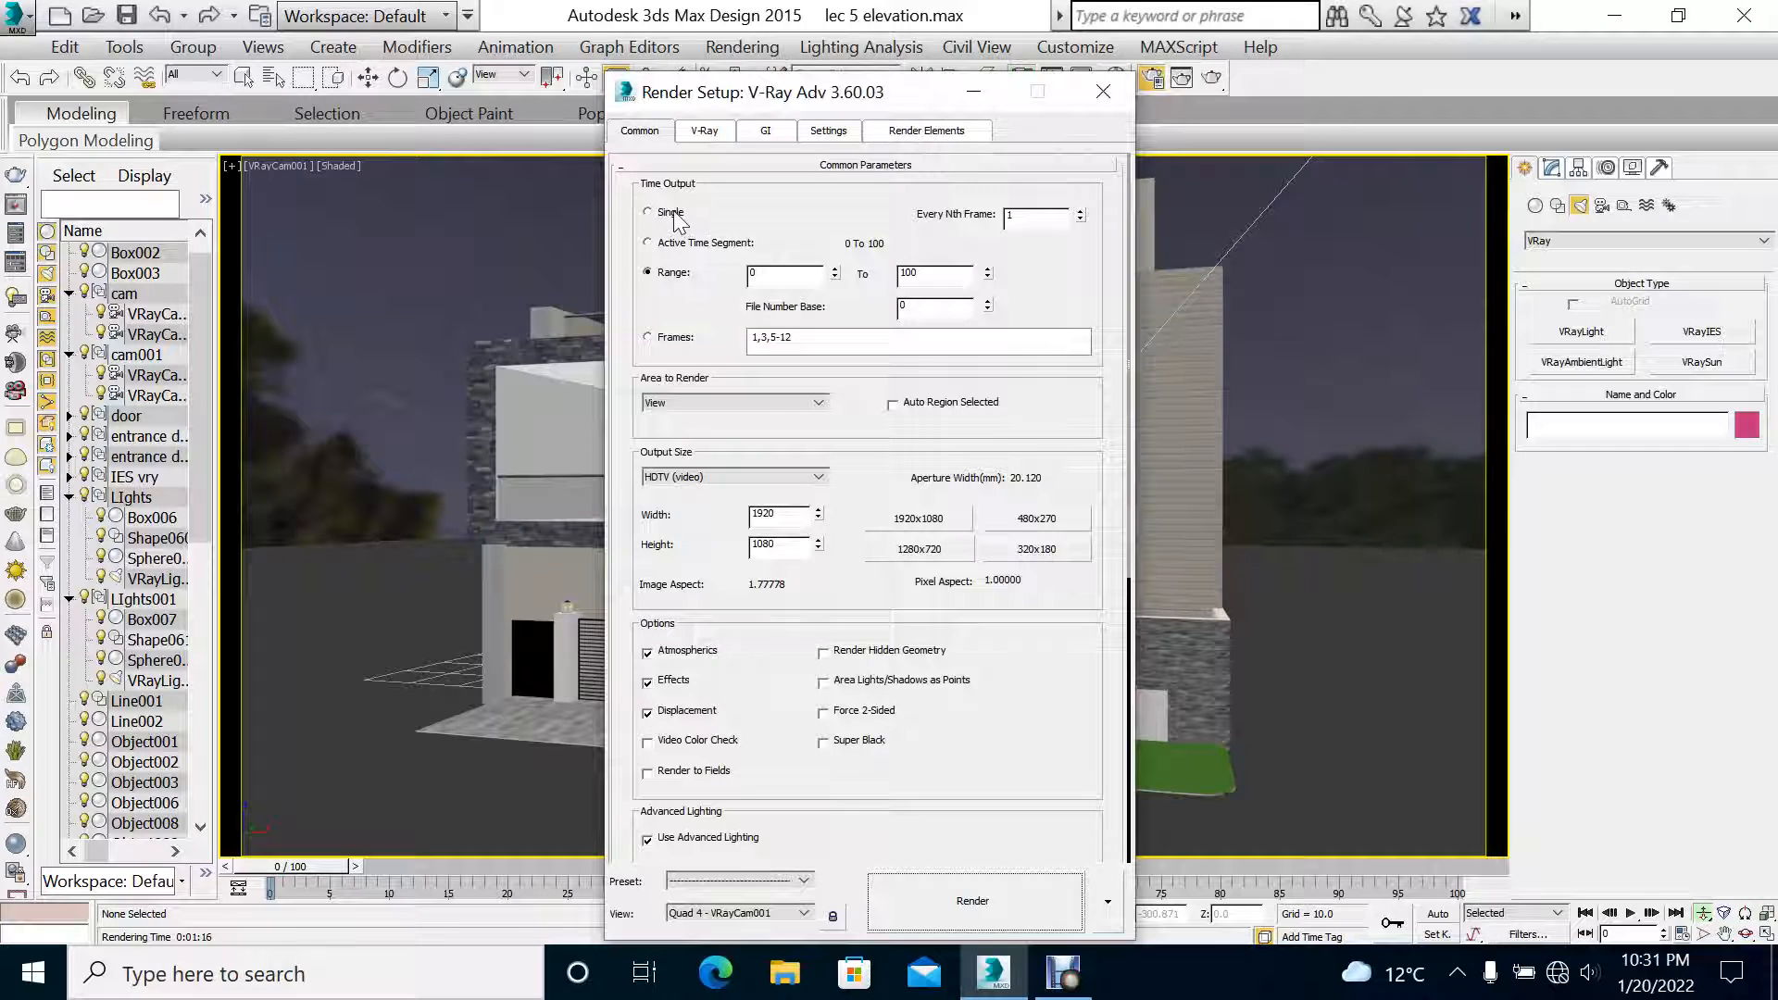
pyautogui.click(1102, 92)
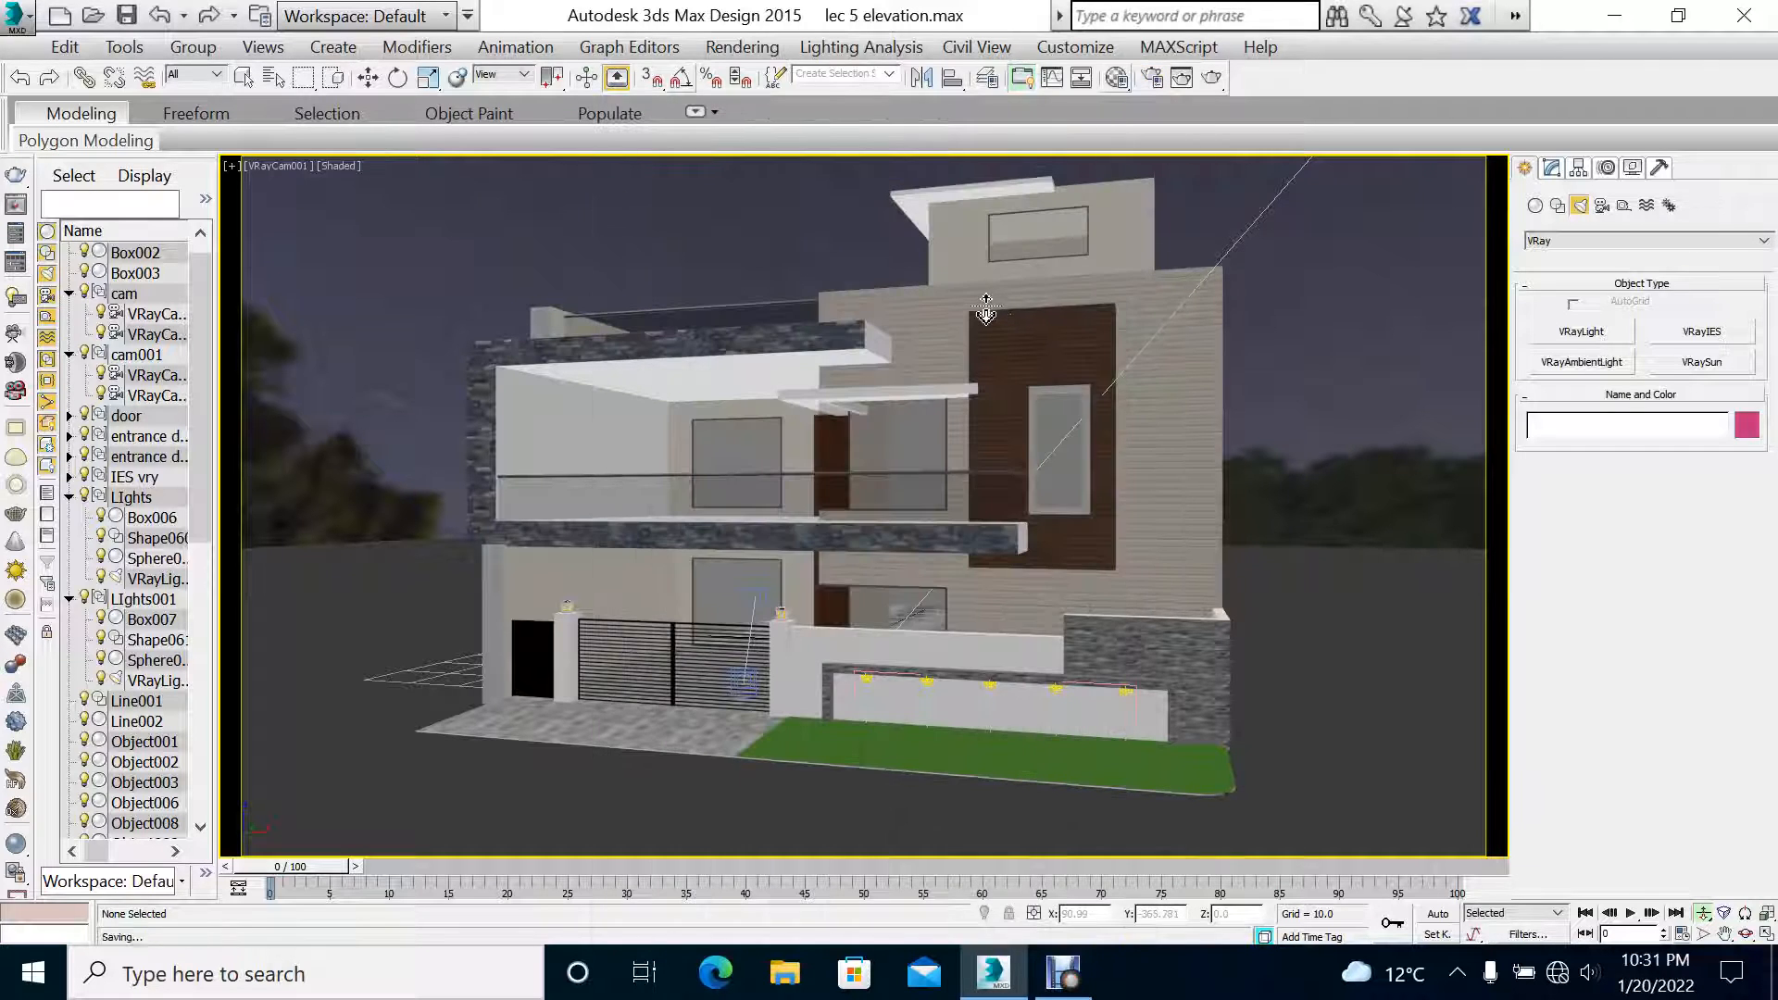
pyautogui.click(1212, 76)
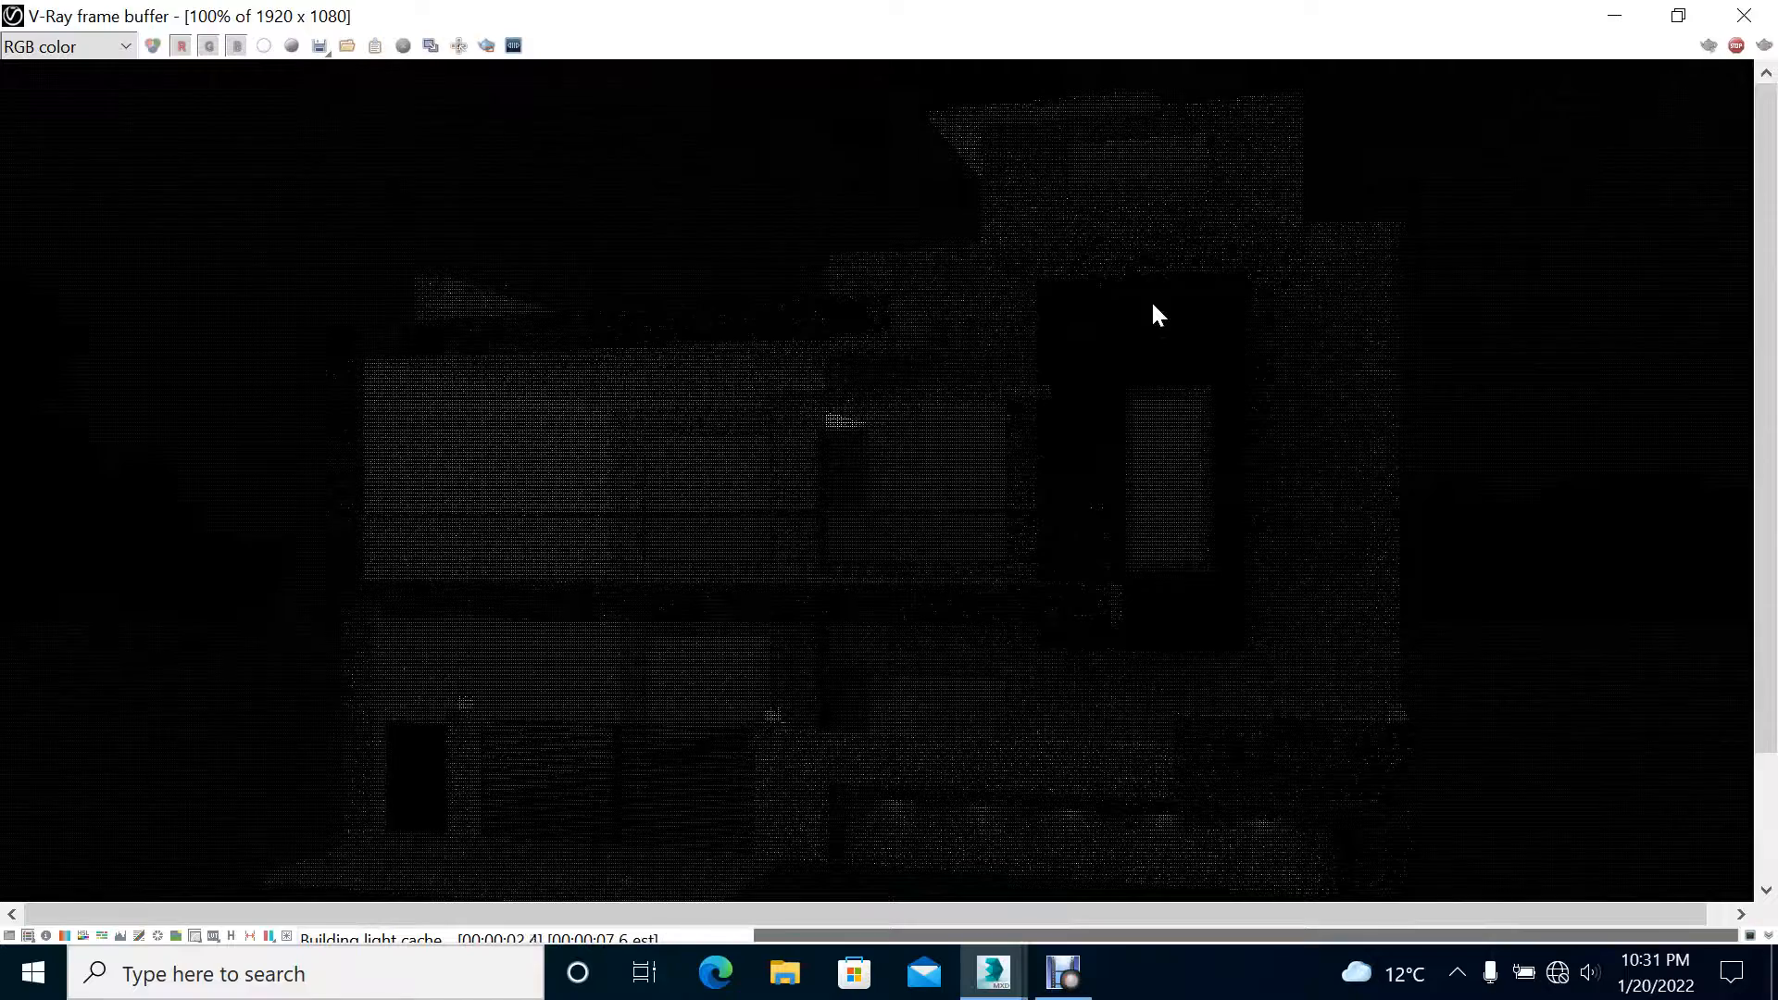
# Step: Examine the roof parapet and railing at the building's upper left in the progressing render at up to 400% magnification
pyautogui.scroll(-1, 1026, 515)
pyautogui.scroll(1, 1040, 630)
pyautogui.moveTo(1040, 629); pyautogui.dragTo(1080, 496, button='middle')
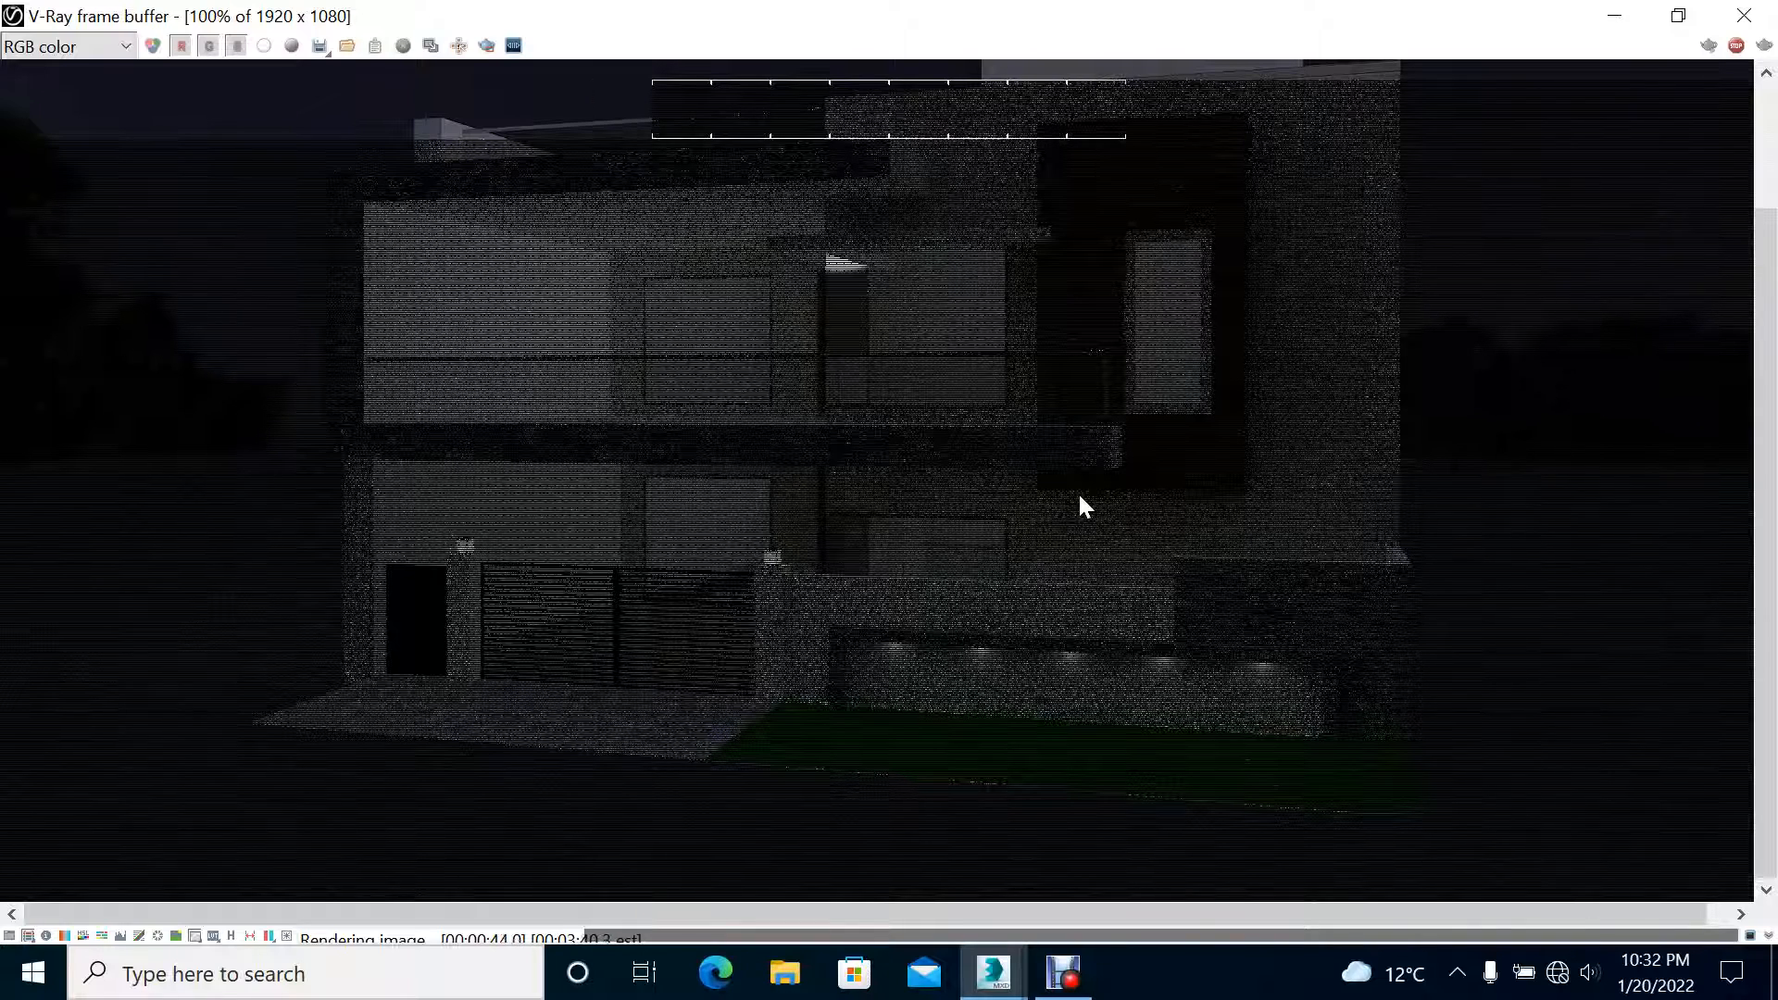
pyautogui.scroll(2, 409, 92)
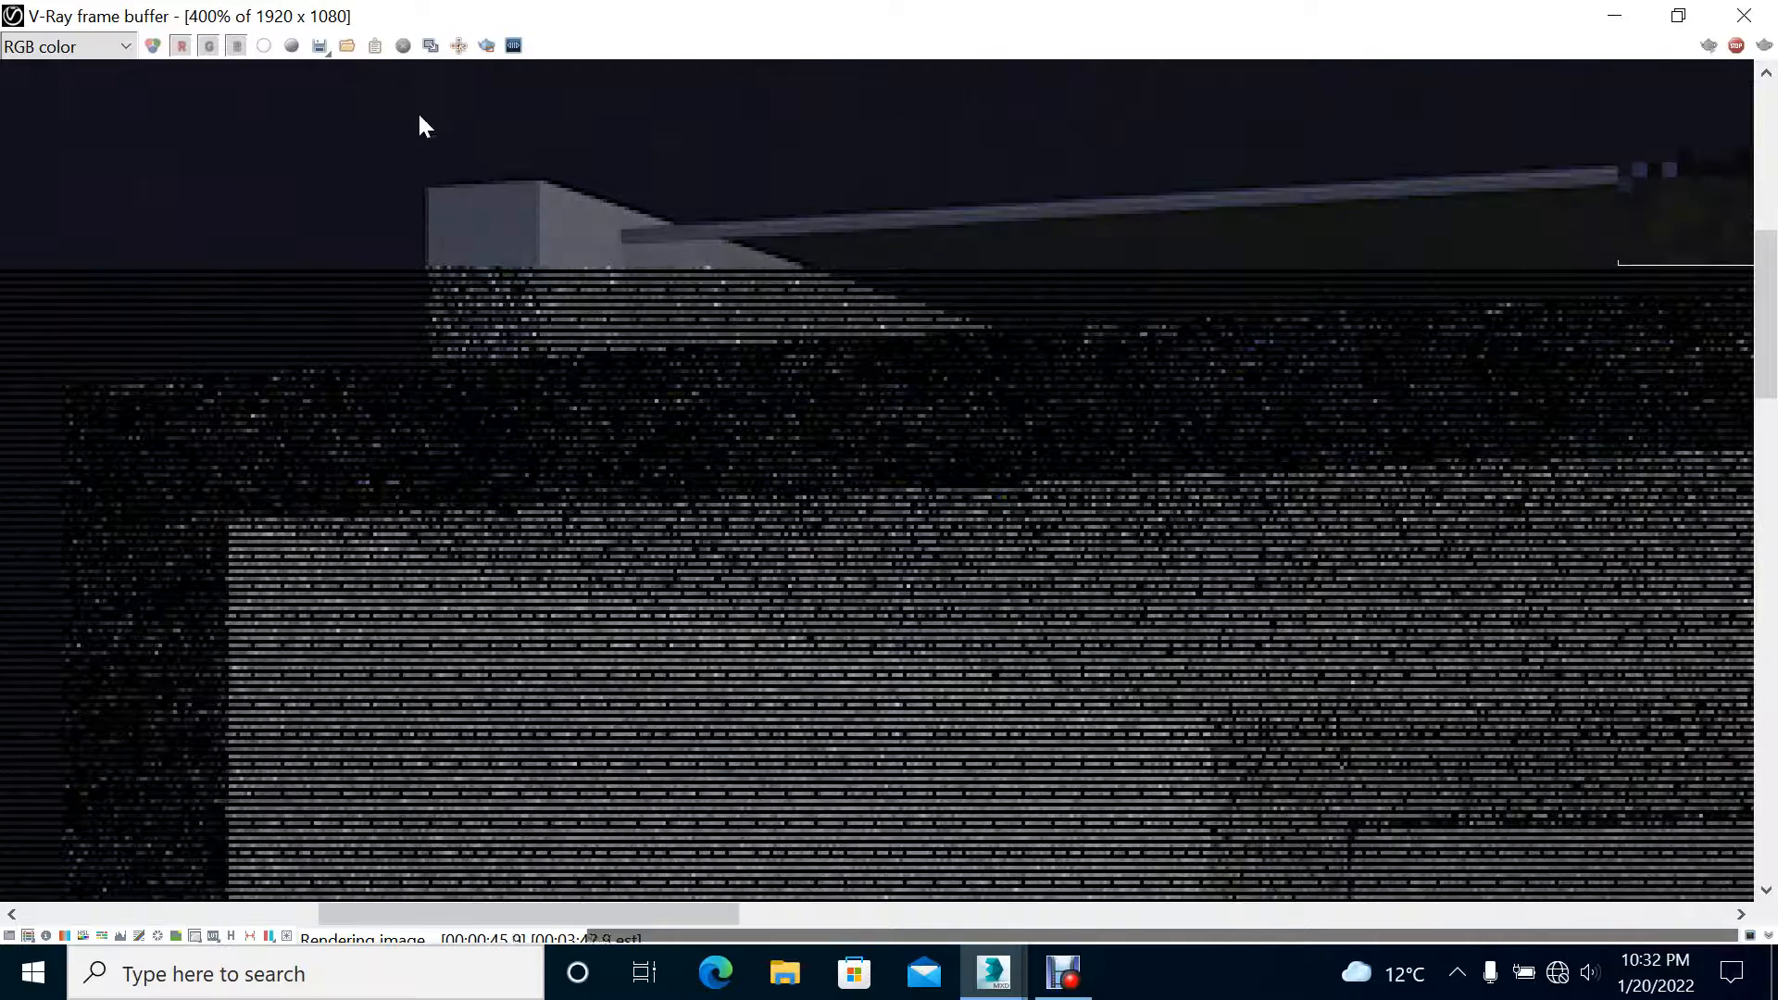
pyautogui.scroll(-2, 531, 193)
pyautogui.moveTo(631, 282); pyautogui.dragTo(546, 292, button='middle')
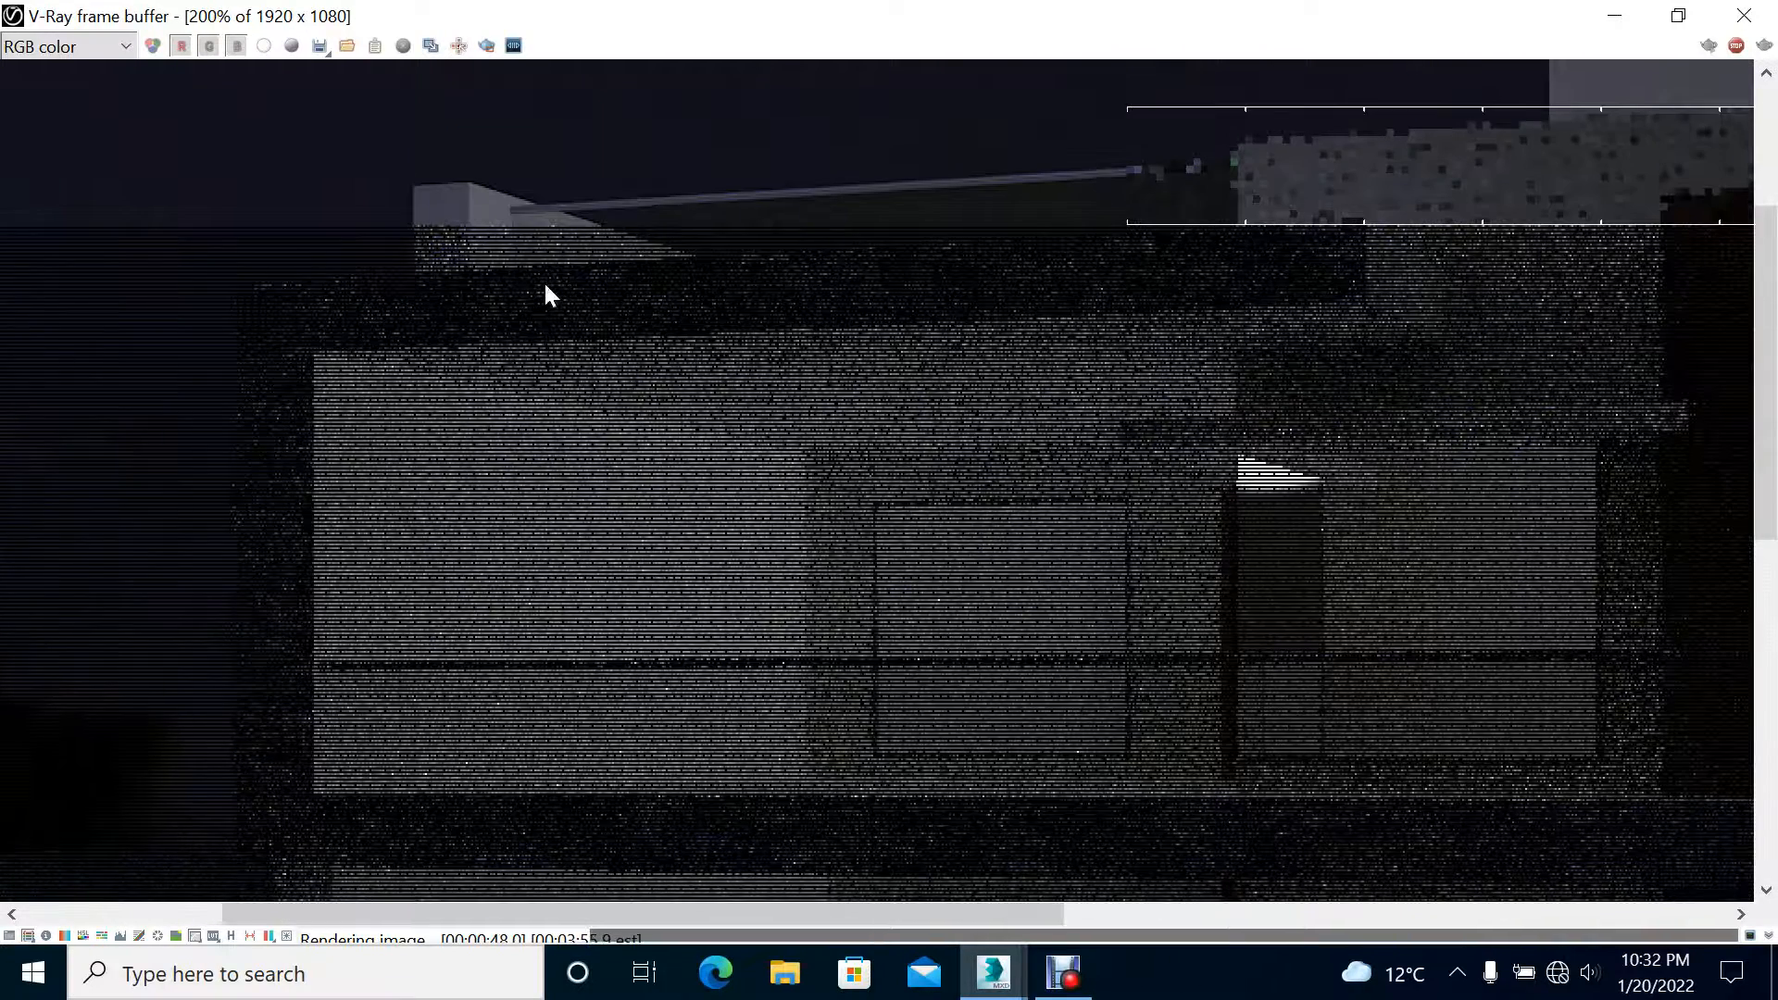
pyautogui.scroll(2, 489, 179)
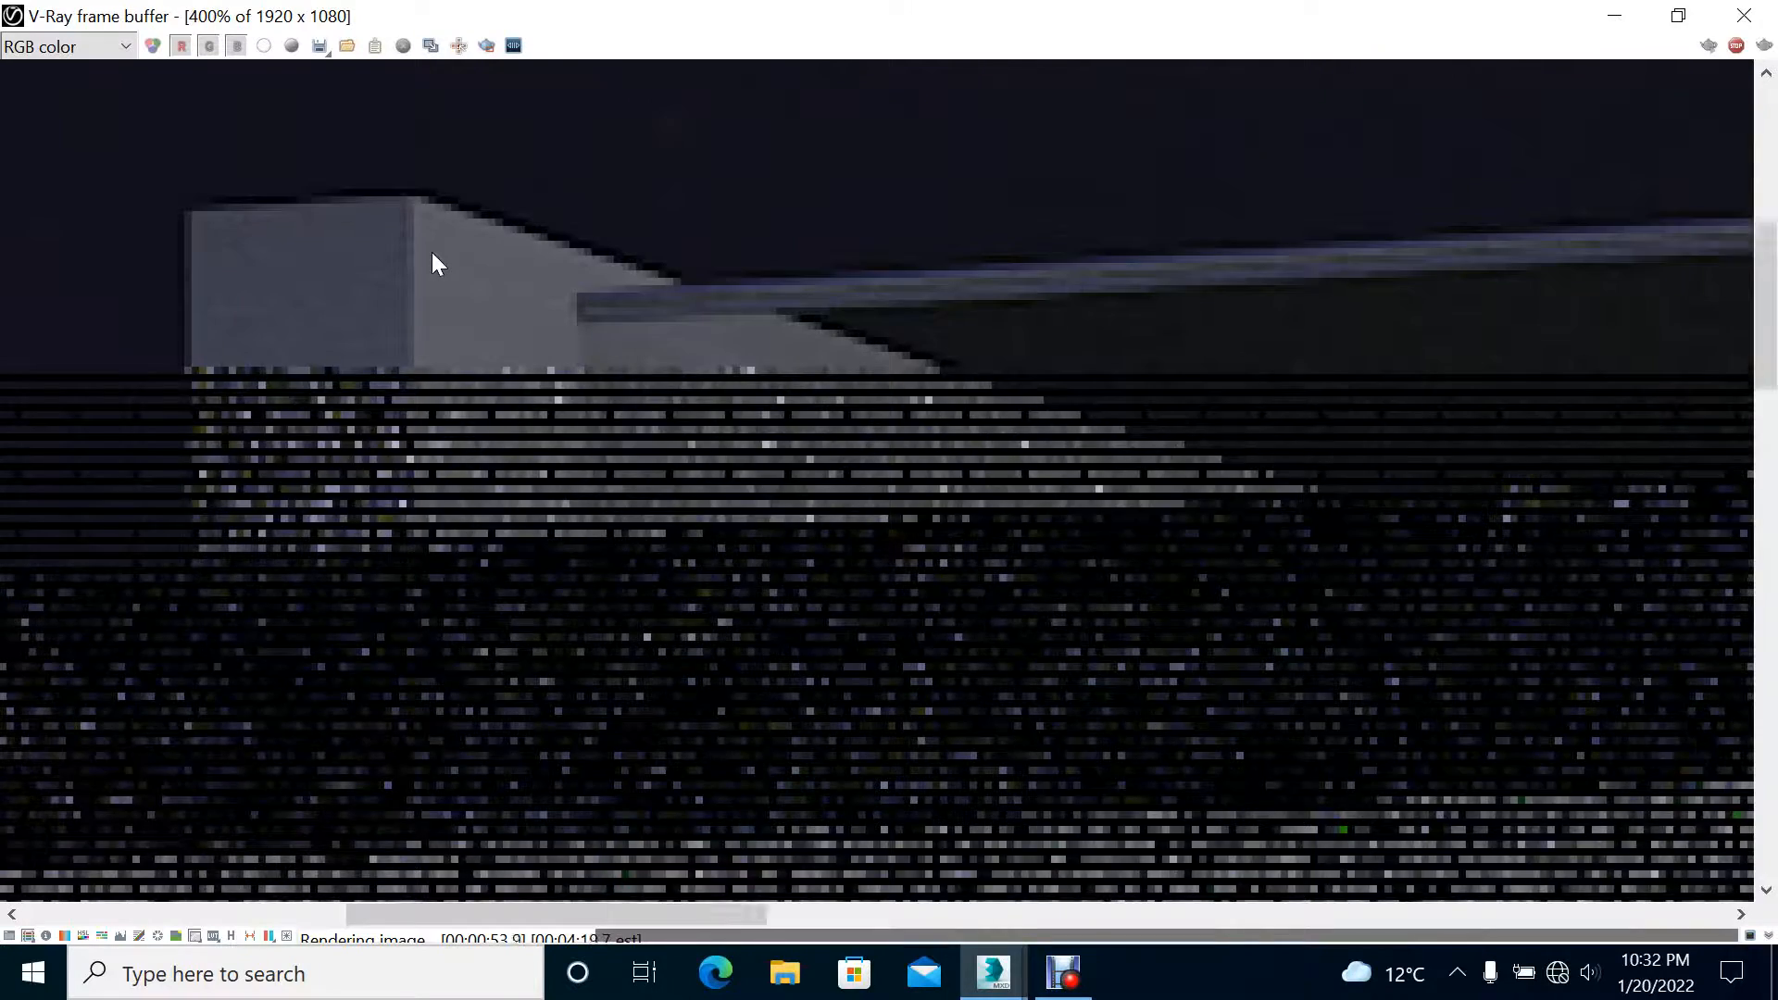
pyautogui.scroll(-3, 437, 264)
pyautogui.scroll(1, 437, 264)
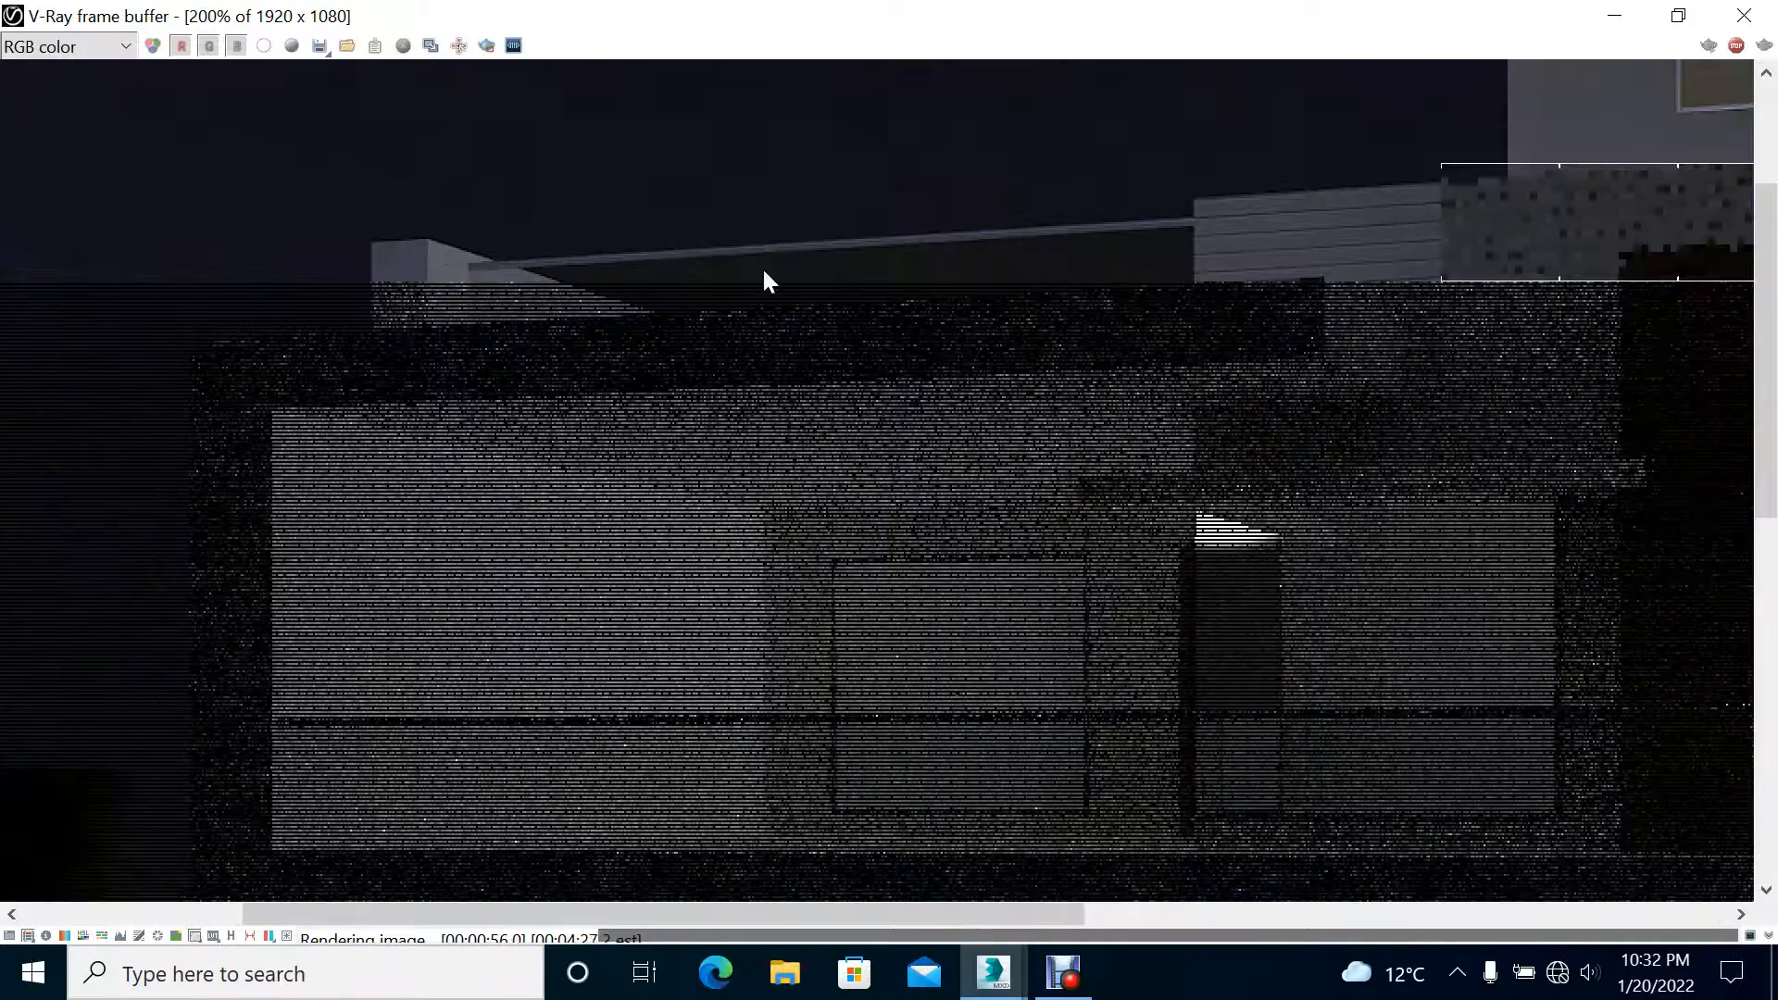
# Step: Inspect the rooftop room's wall and window and the grooved cladding below it for noise at high magnification
pyautogui.moveTo(1227, 201); pyautogui.dragTo(721, 454, button='middle')
pyautogui.scroll(2, 1252, 192)
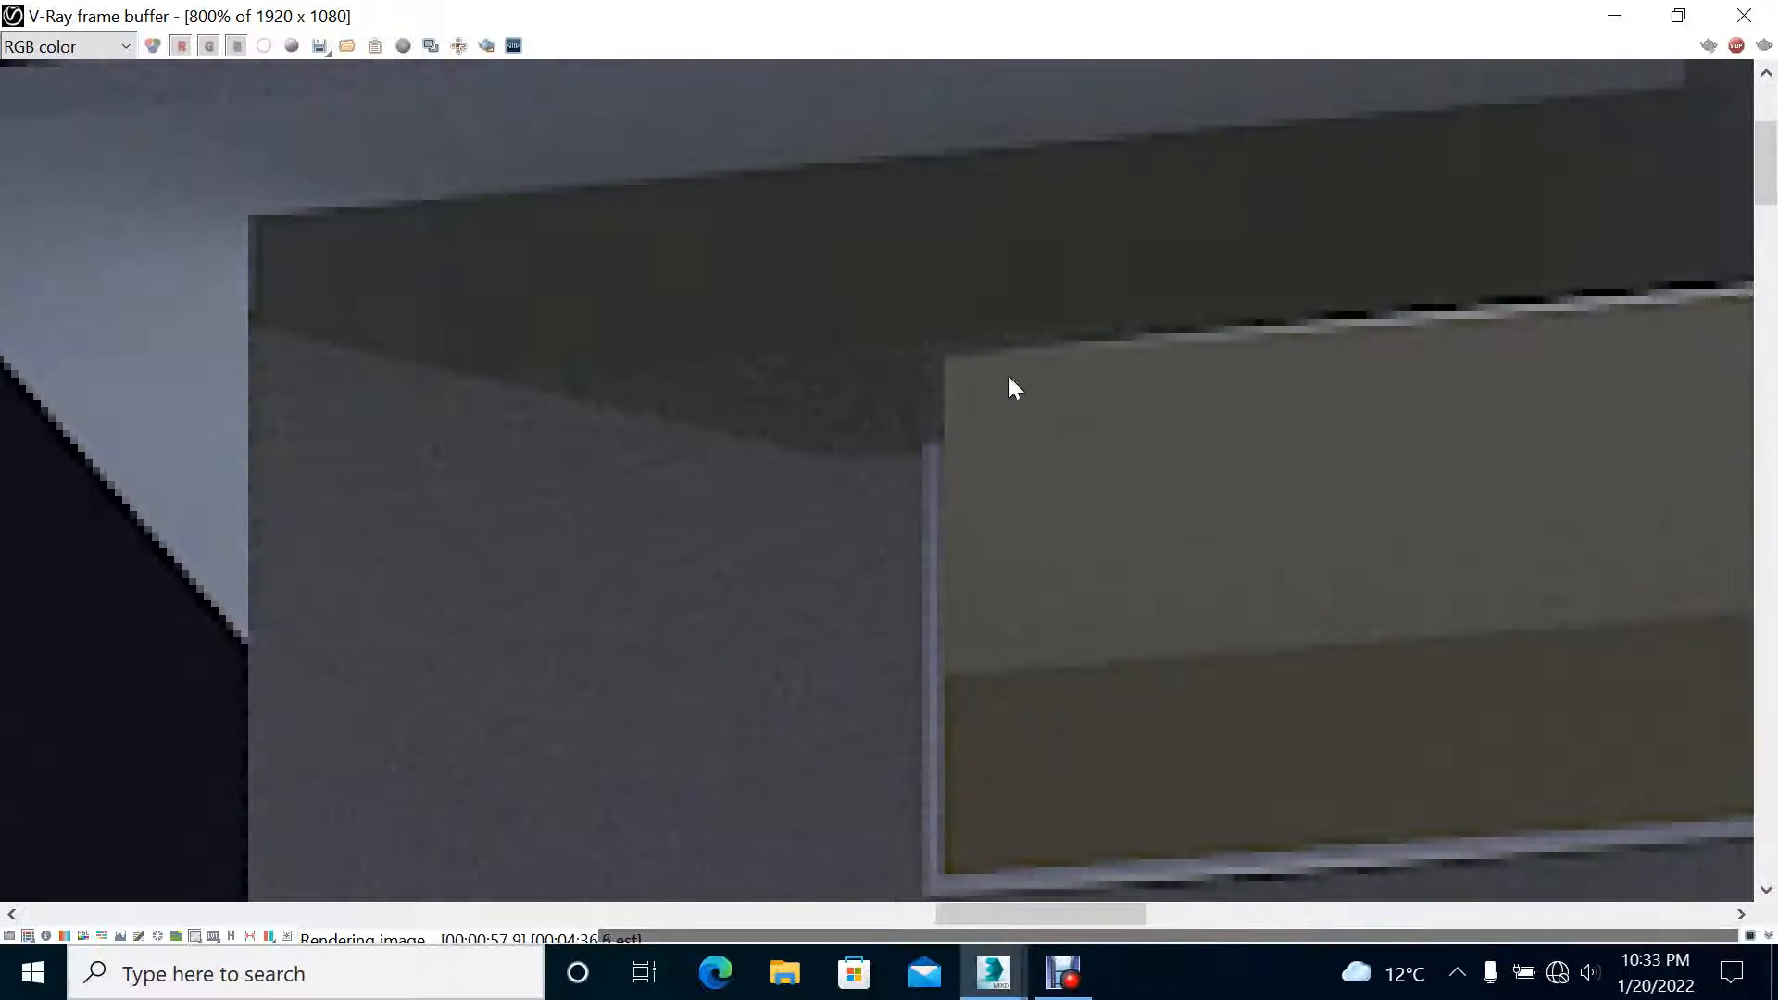
pyautogui.moveTo(1009, 385); pyautogui.dragTo(1192, 80, button='middle')
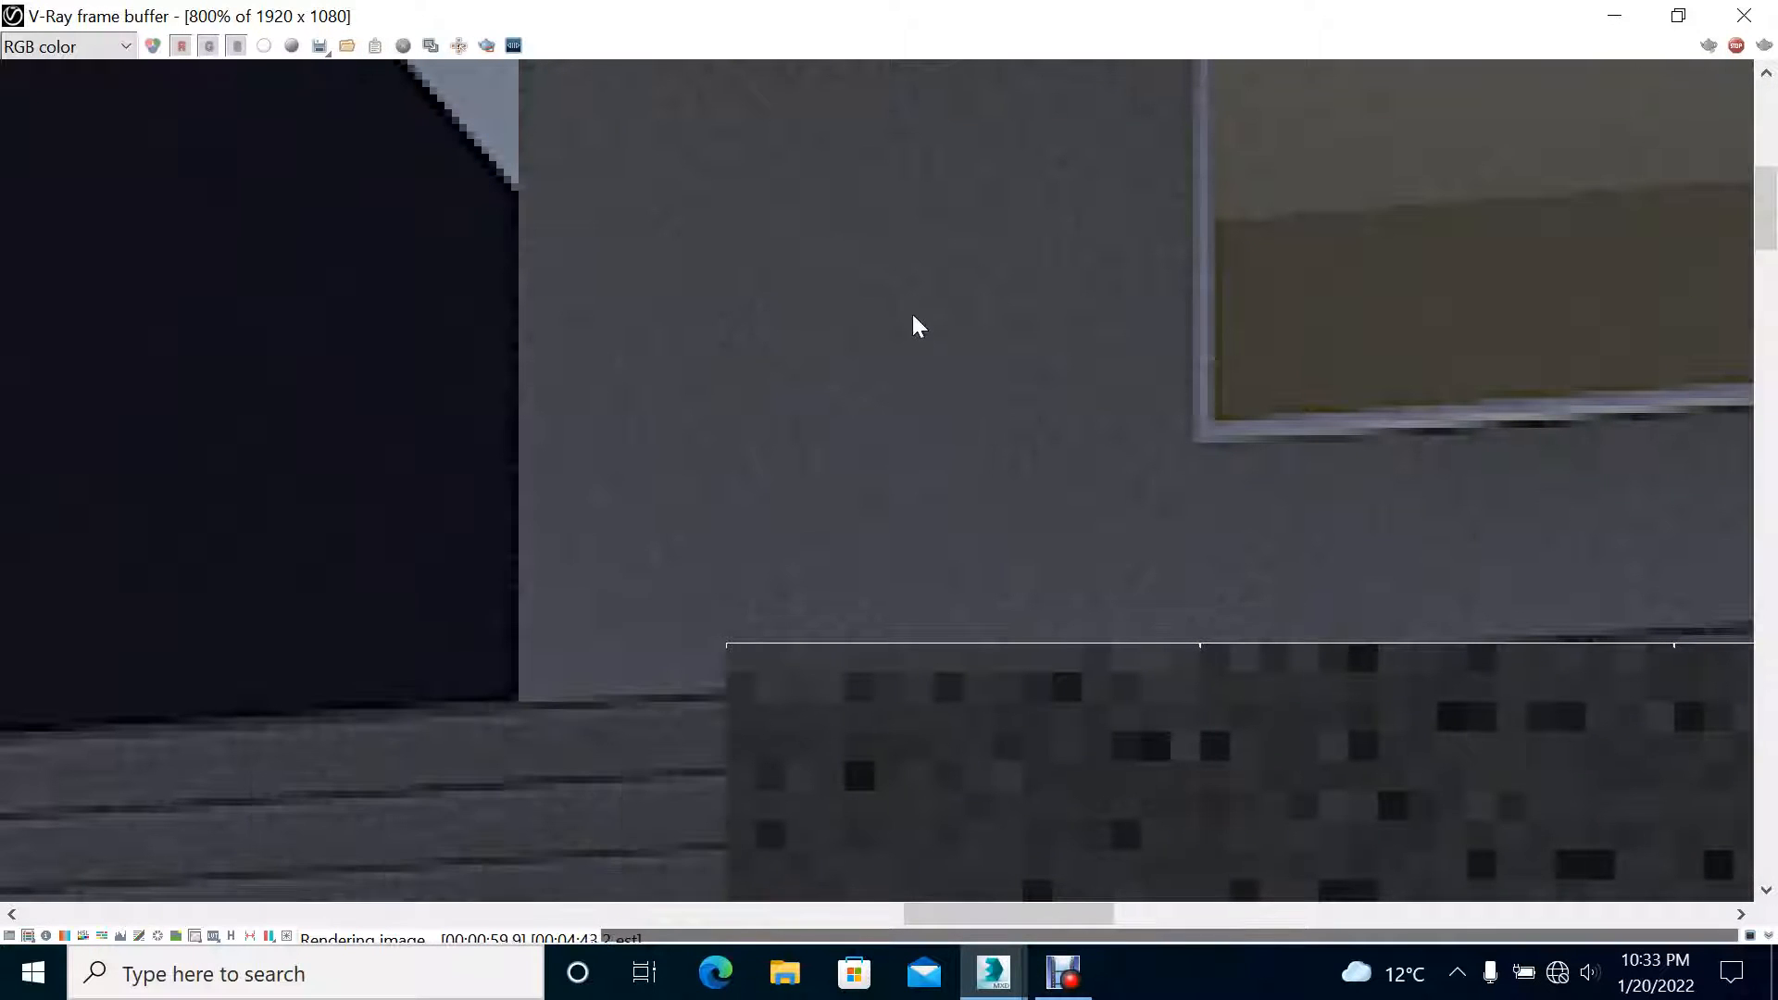
pyautogui.moveTo(861, 381); pyautogui.dragTo(1048, 546, button='middle')
pyautogui.scroll(-3, 1048, 547)
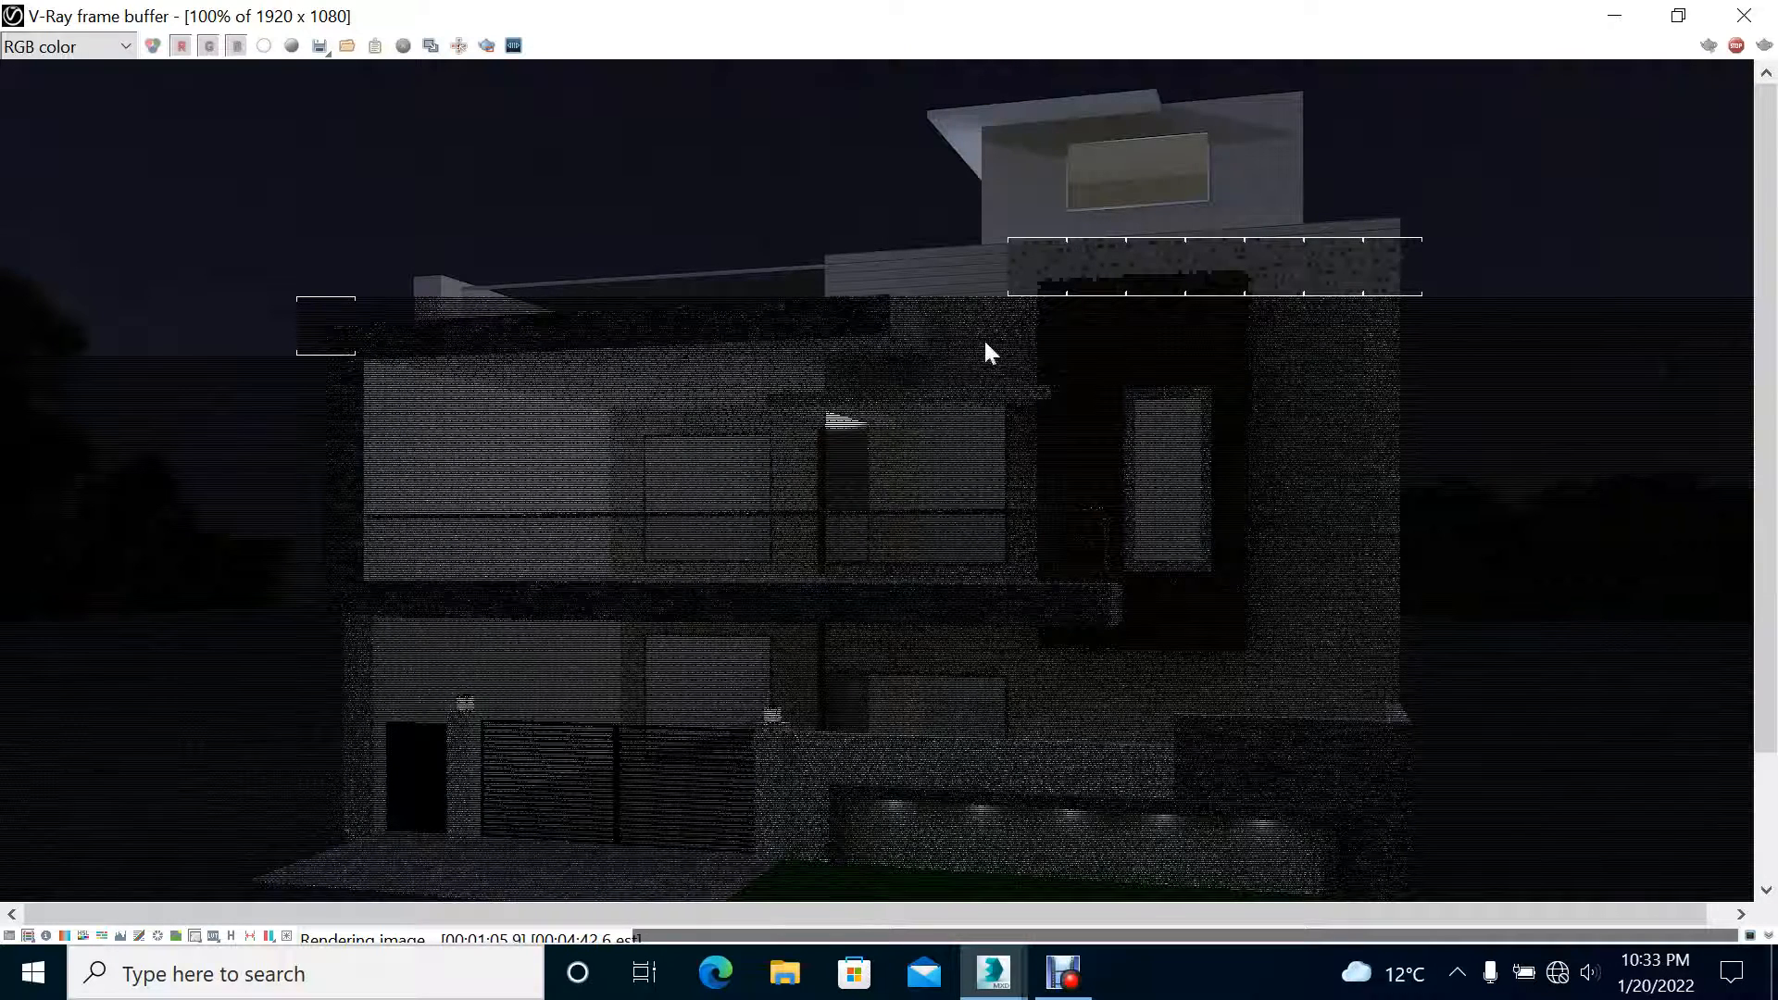
pyautogui.scroll(2, 985, 227)
pyautogui.scroll(2, 1024, 219)
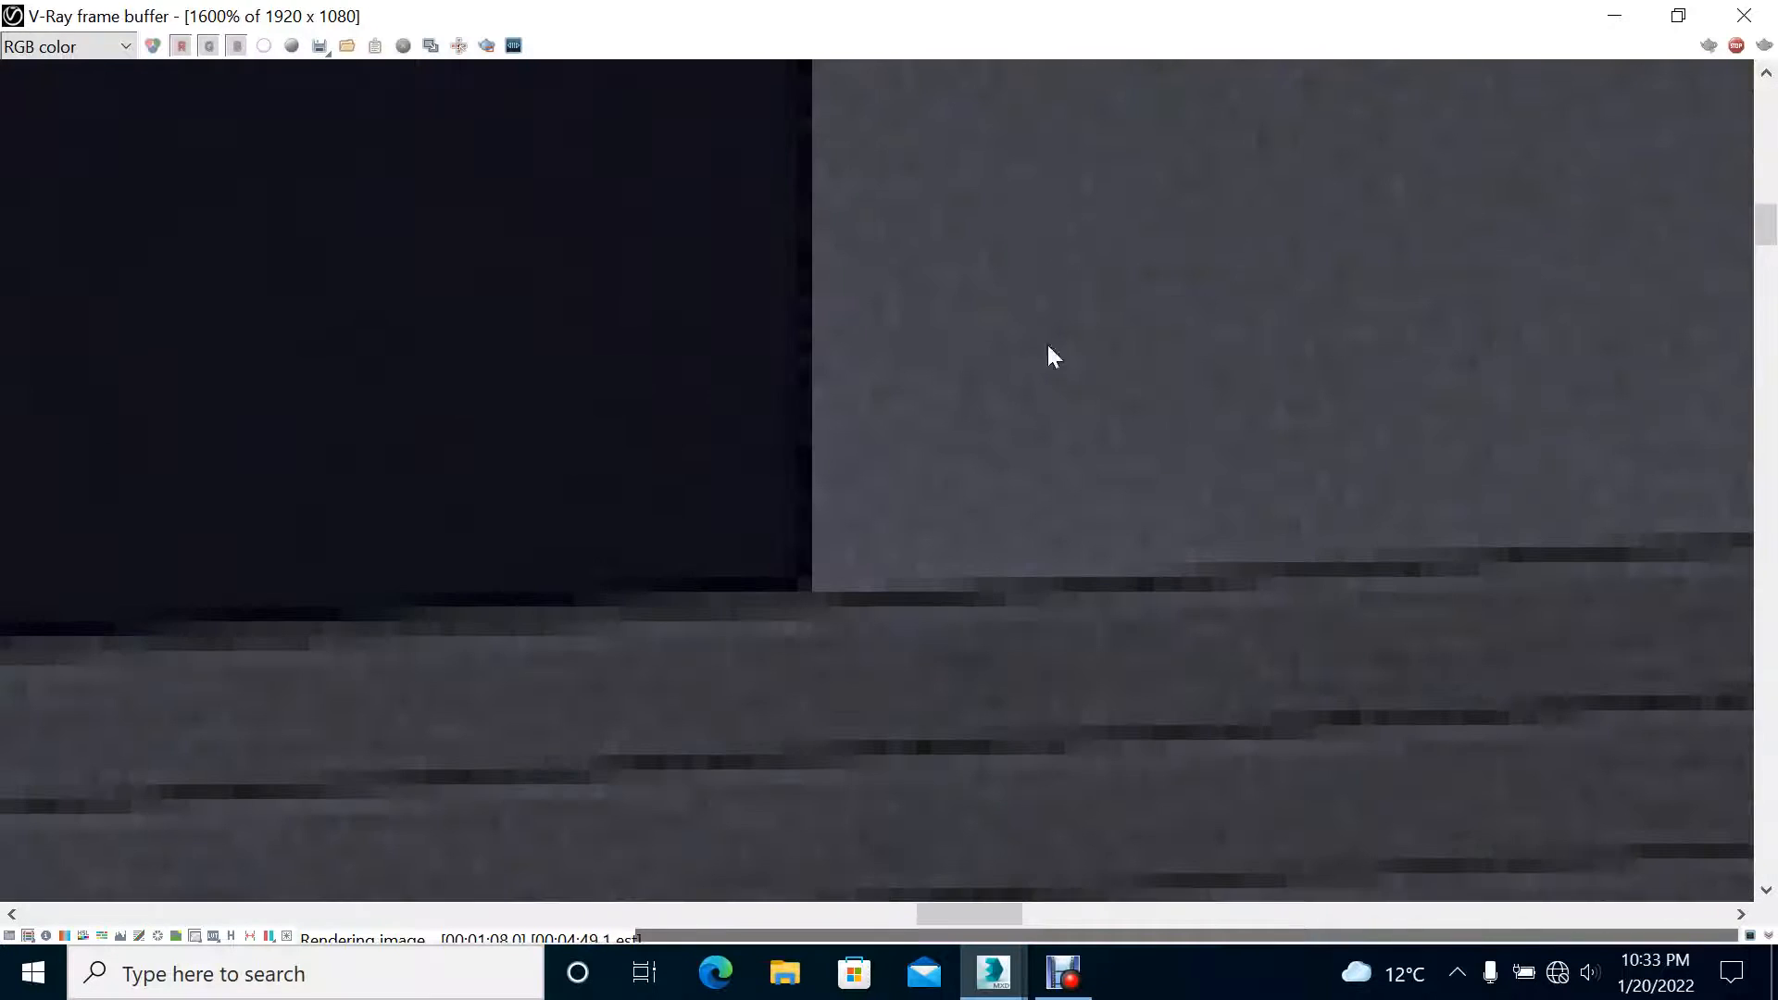
pyautogui.moveTo(1047, 345); pyautogui.dragTo(973, 1, button='middle')
pyautogui.scroll(-2, 1042, 389)
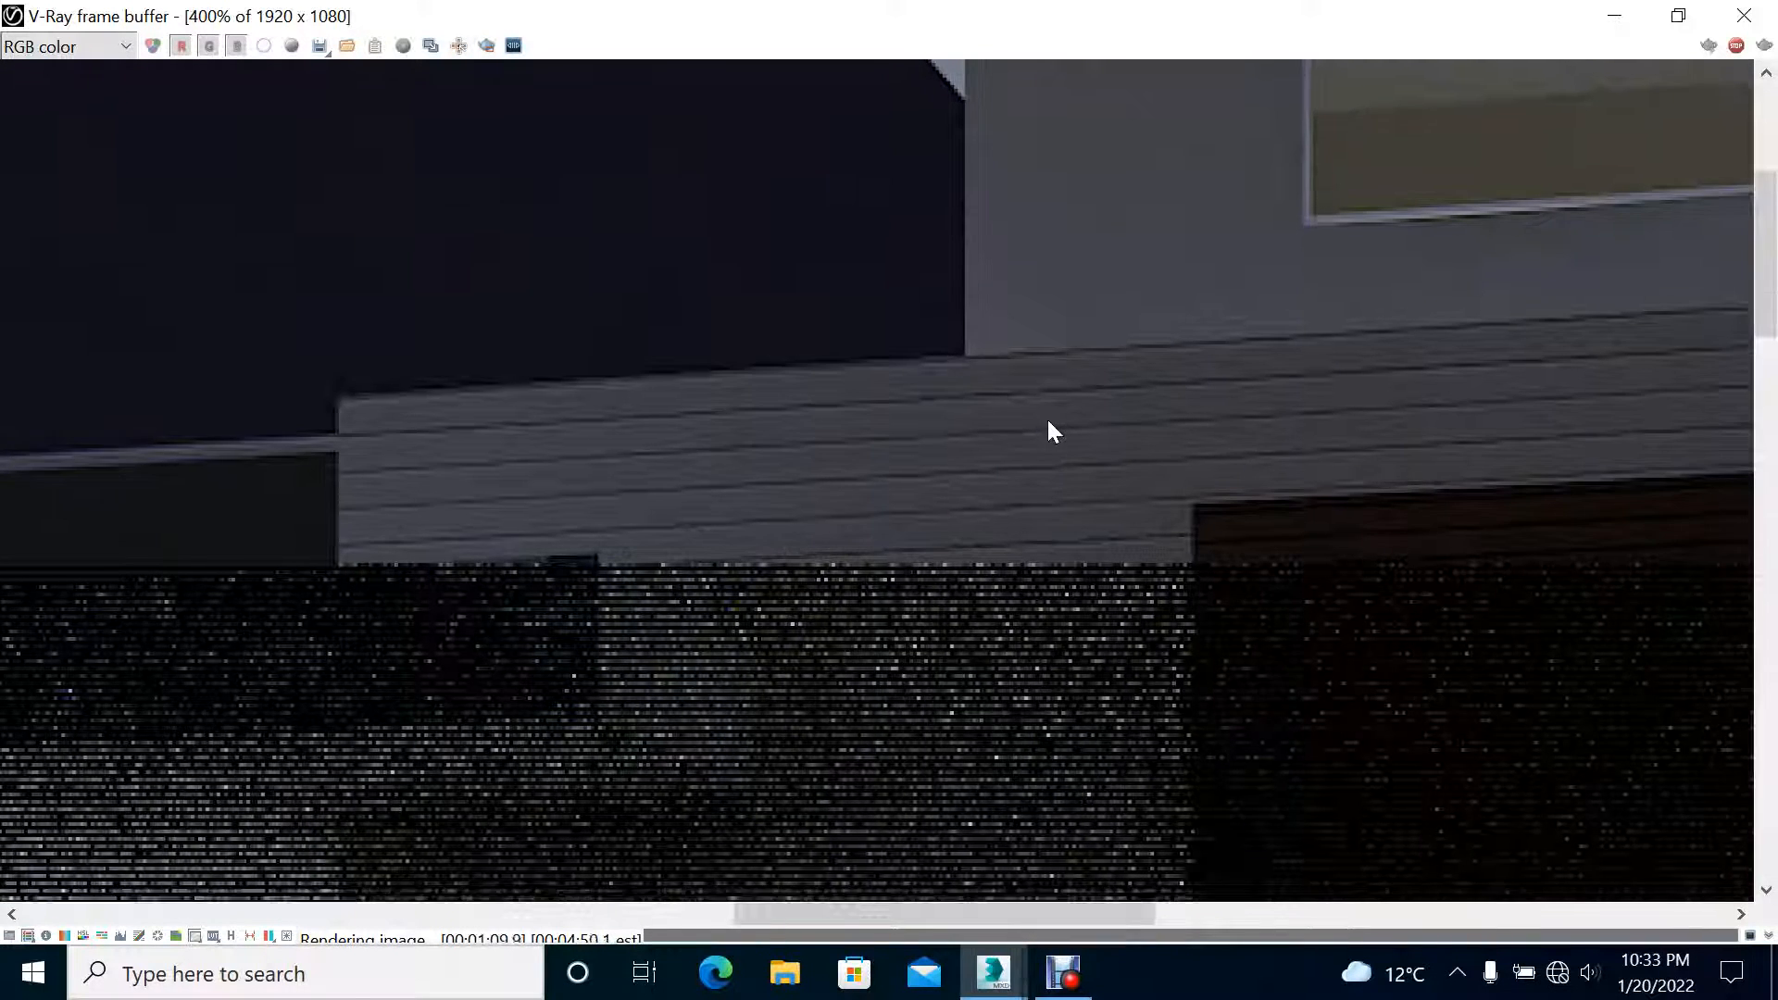
pyautogui.scroll(1, 1086, 353)
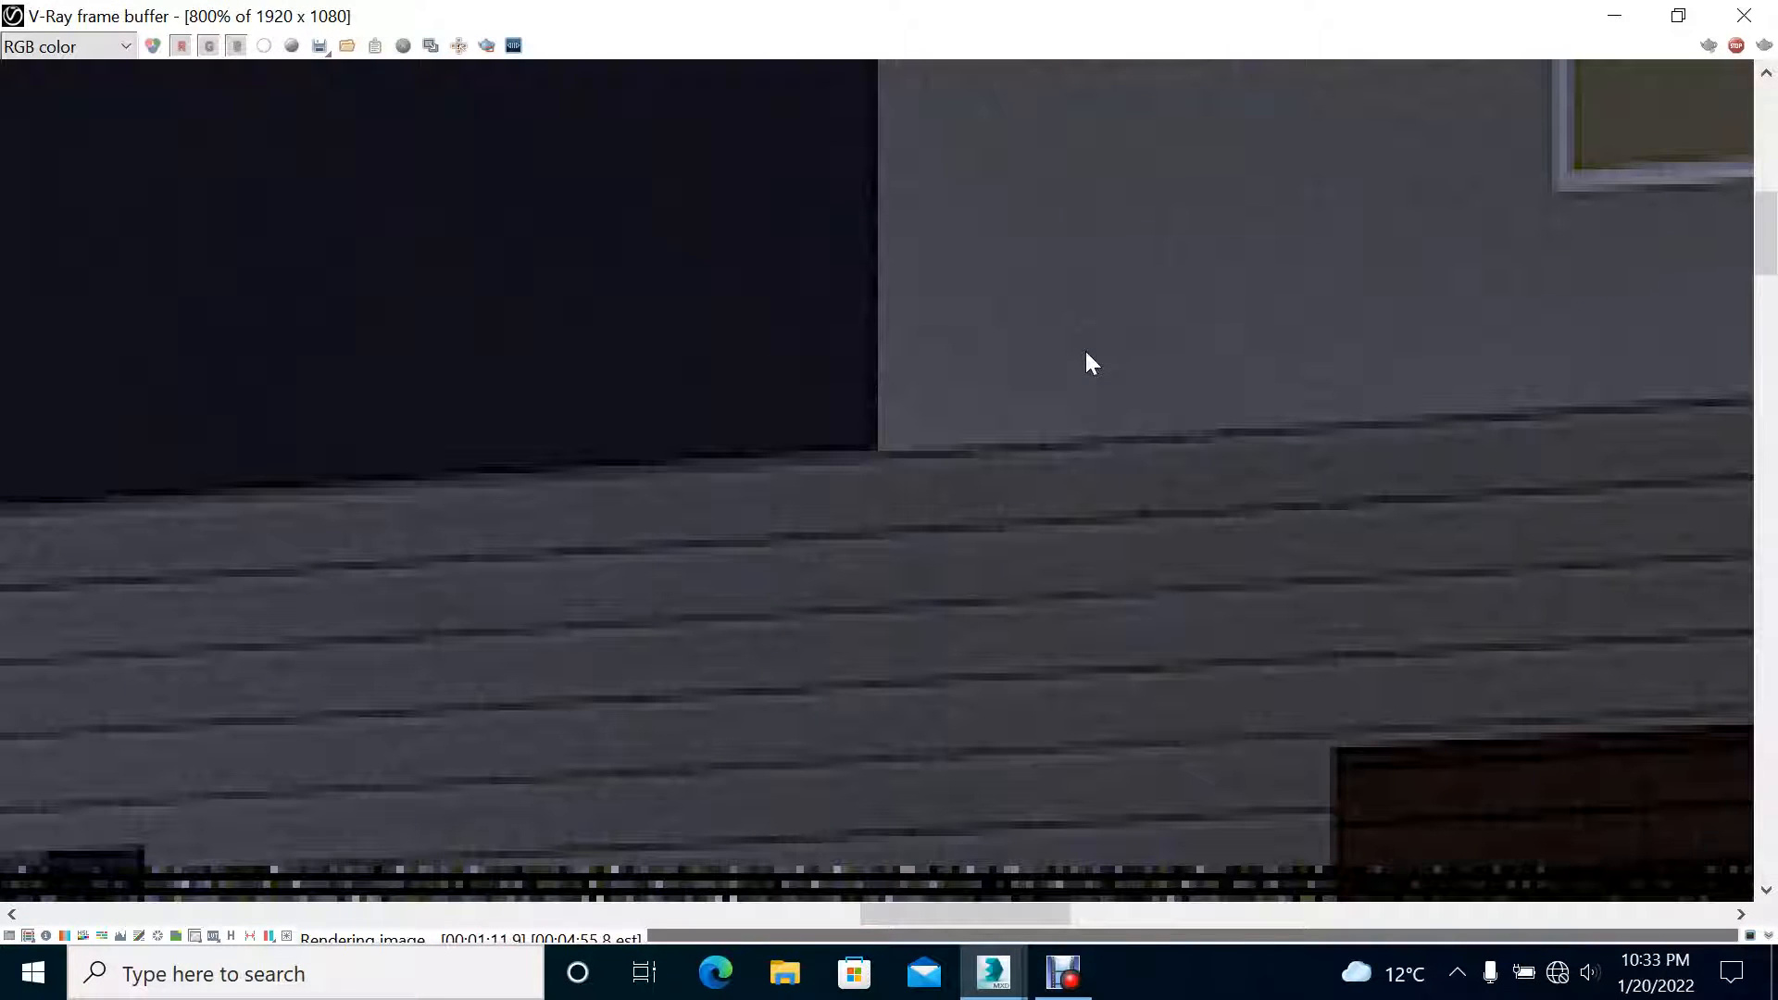
pyautogui.moveTo(1087, 354); pyautogui.dragTo(951, 316, button='middle')
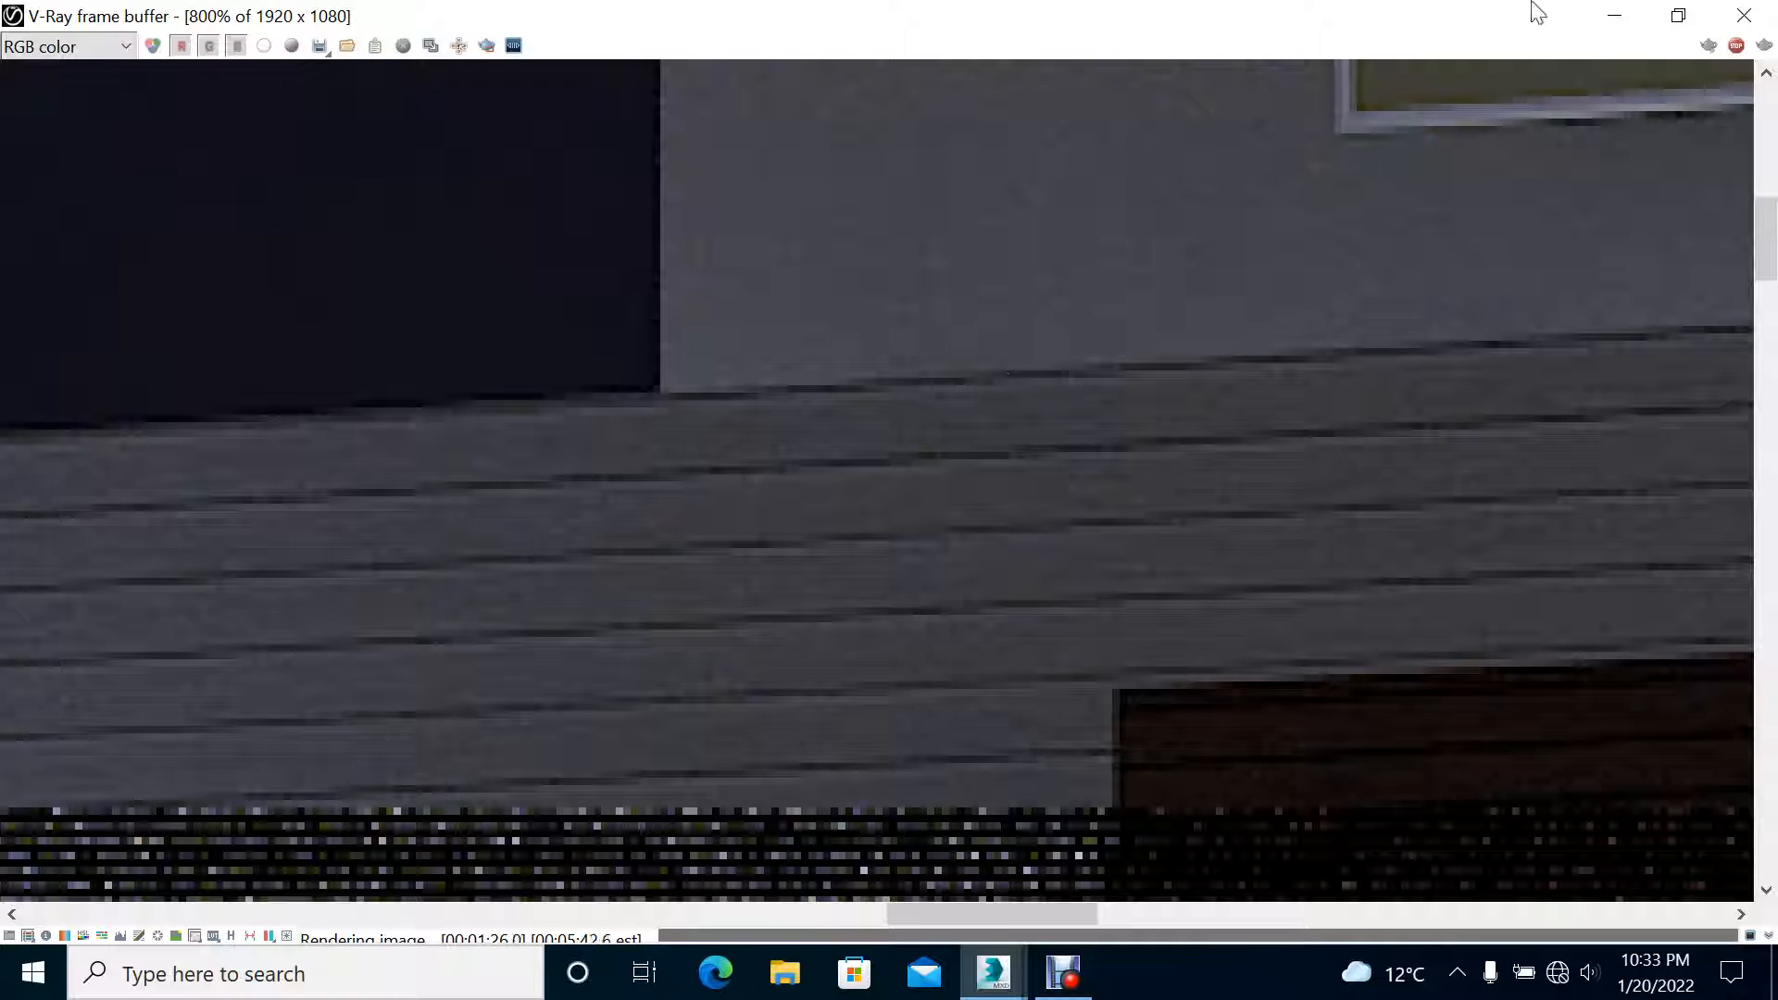
pyautogui.moveTo(778, 476); pyautogui.dragTo(664, 622, button='middle')
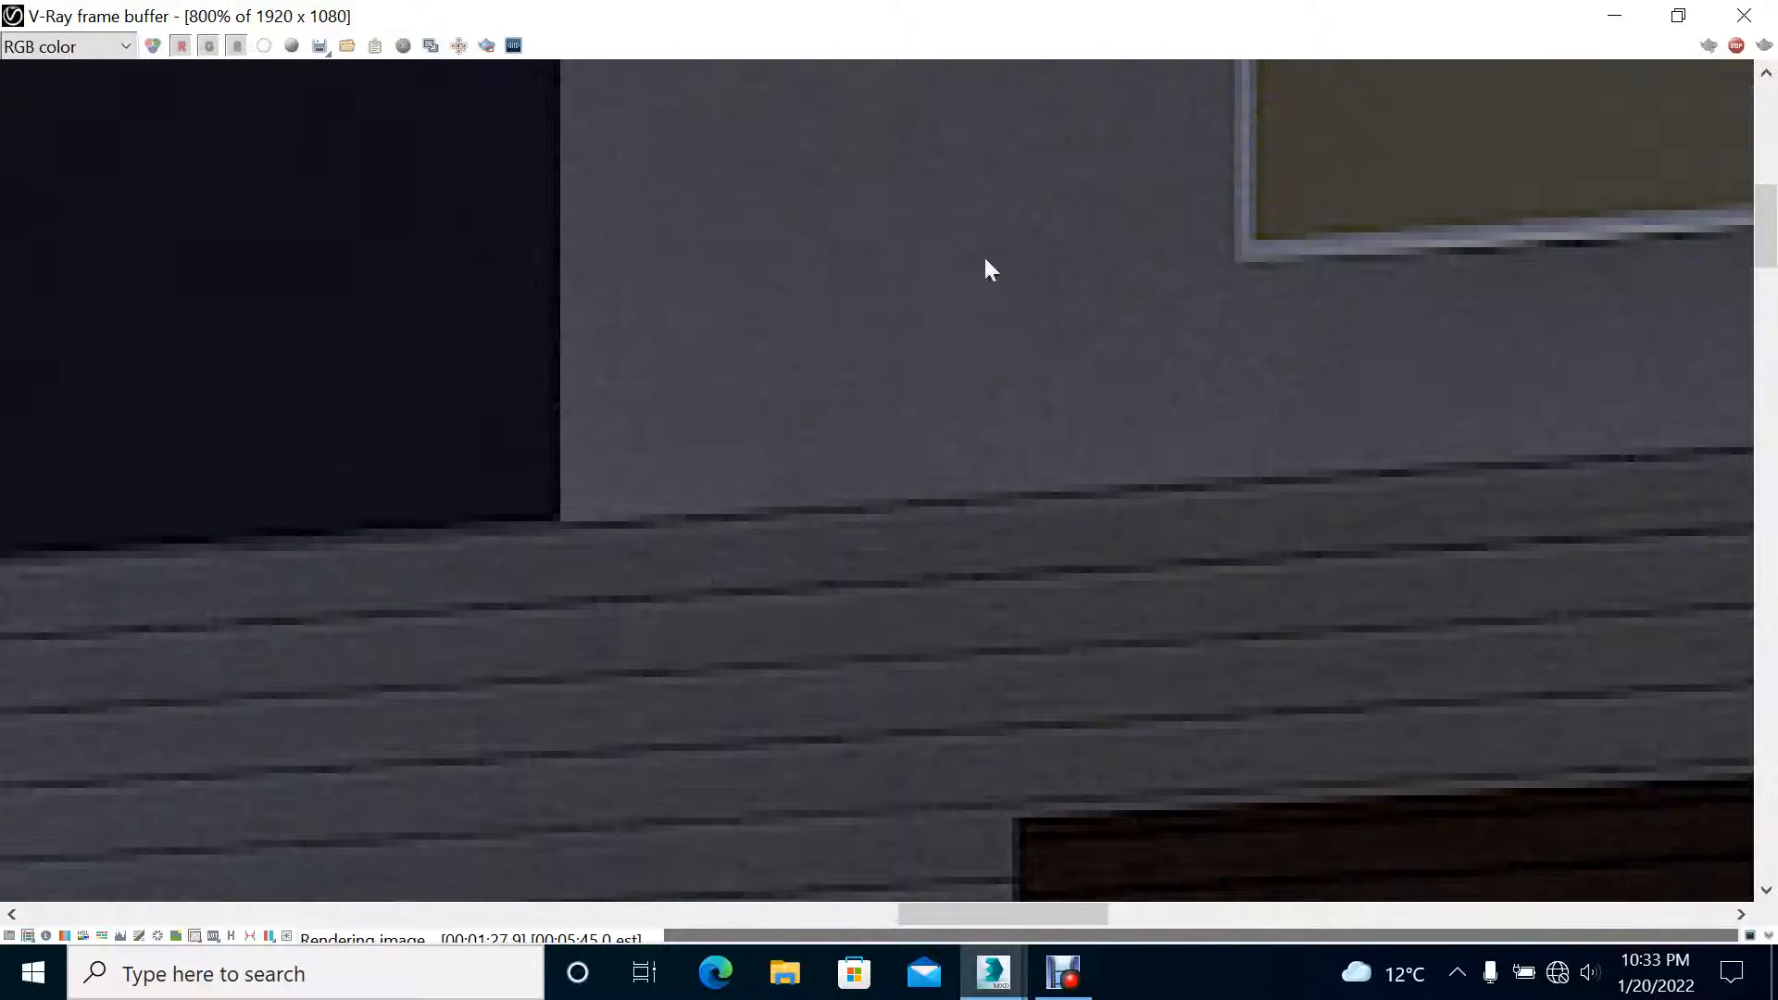
pyautogui.scroll(-3, 815, 468)
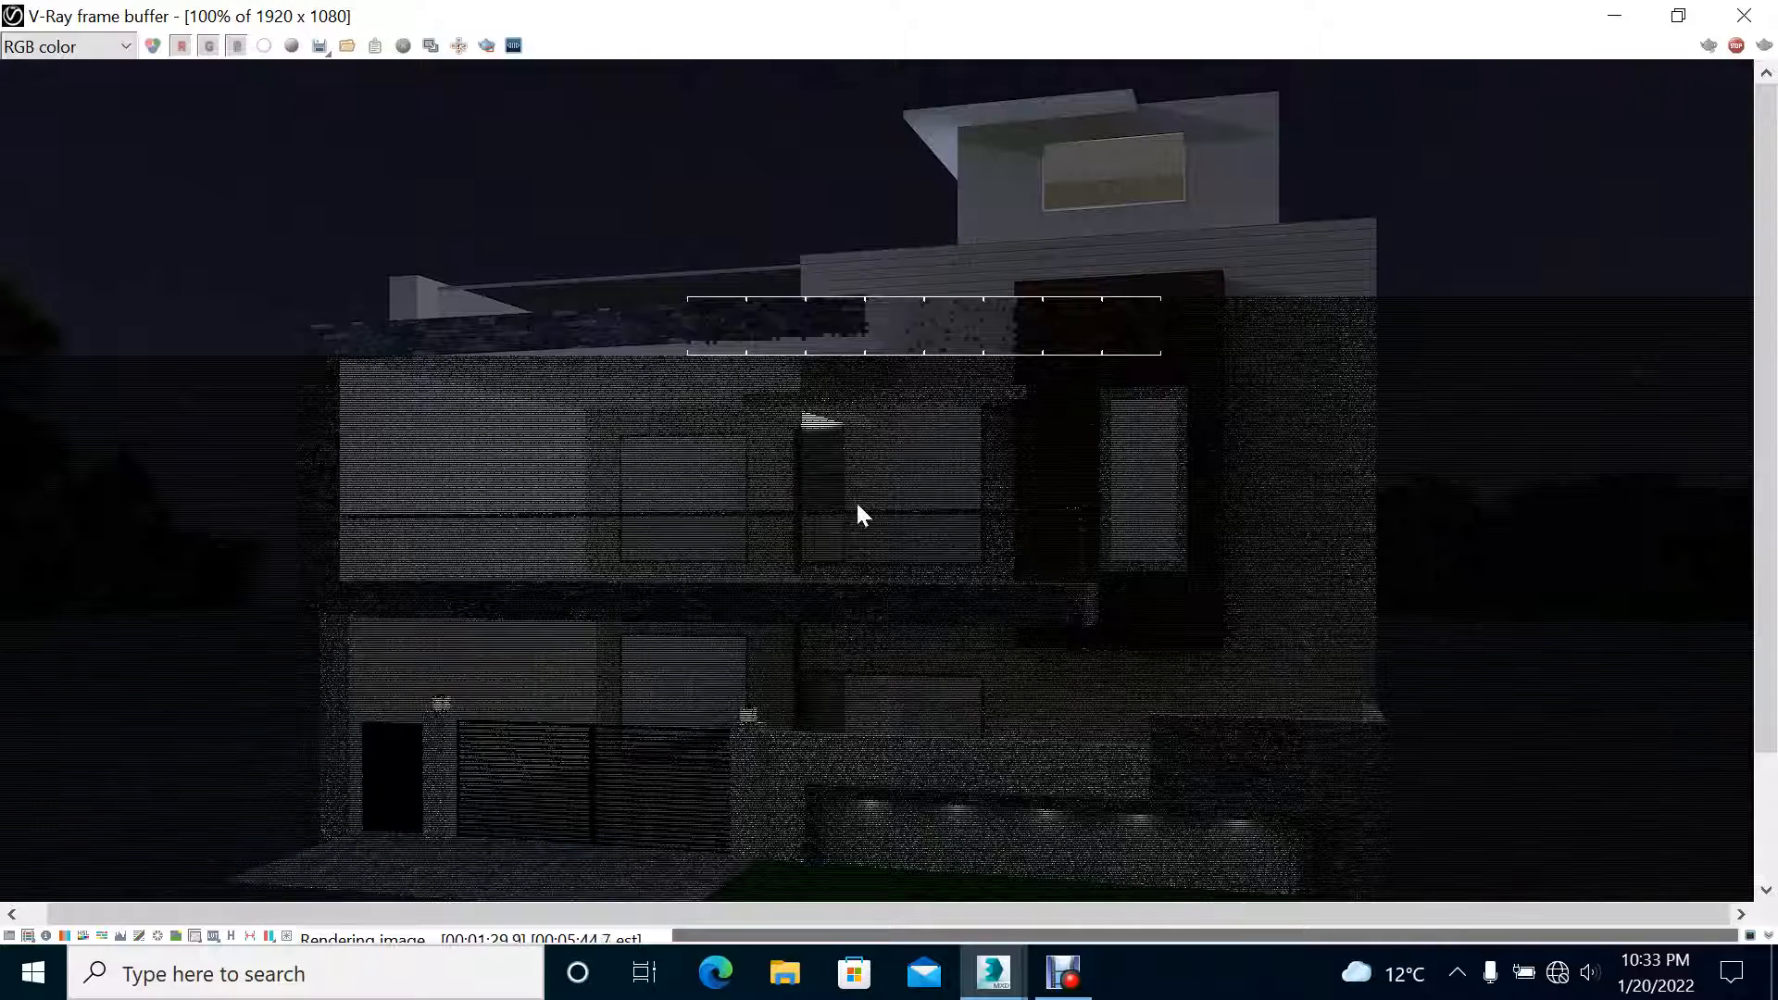
# Step: Place the frame buffer beside the Rendering dialog to check the render progress, and restore it to full screen
pyautogui.click(1678, 15)
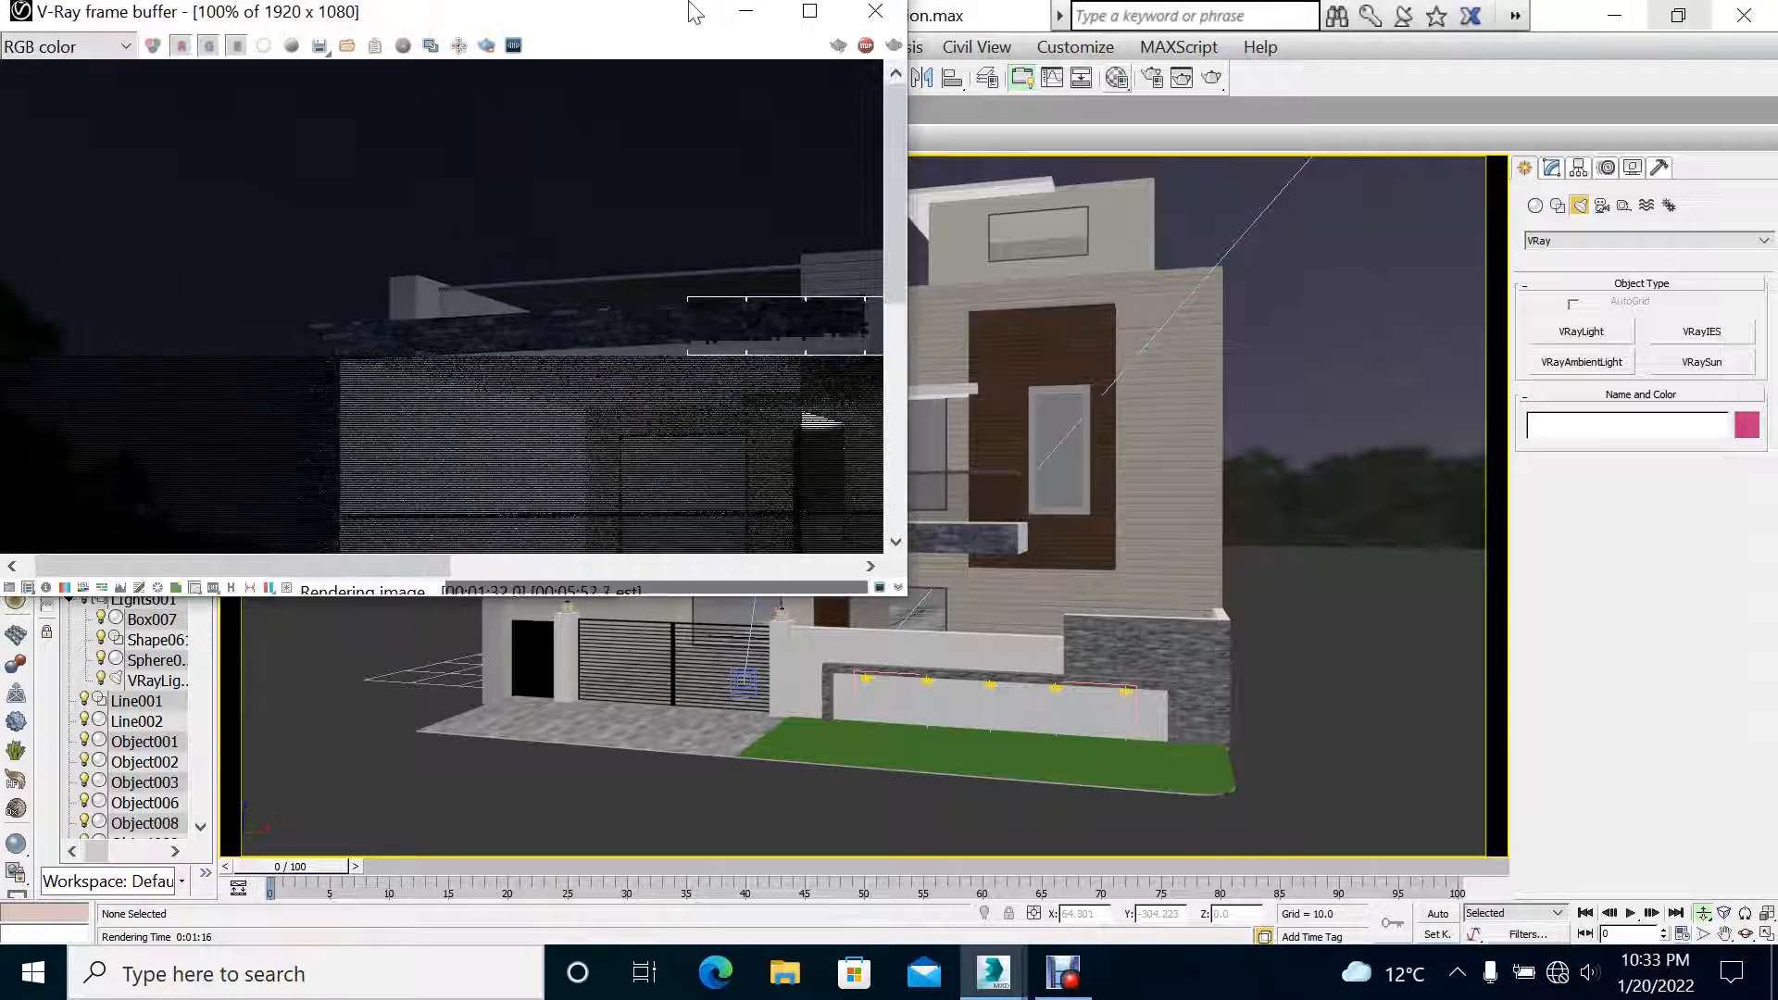
pyautogui.moveTo(695, 13); pyautogui.dragTo(1626, 149)
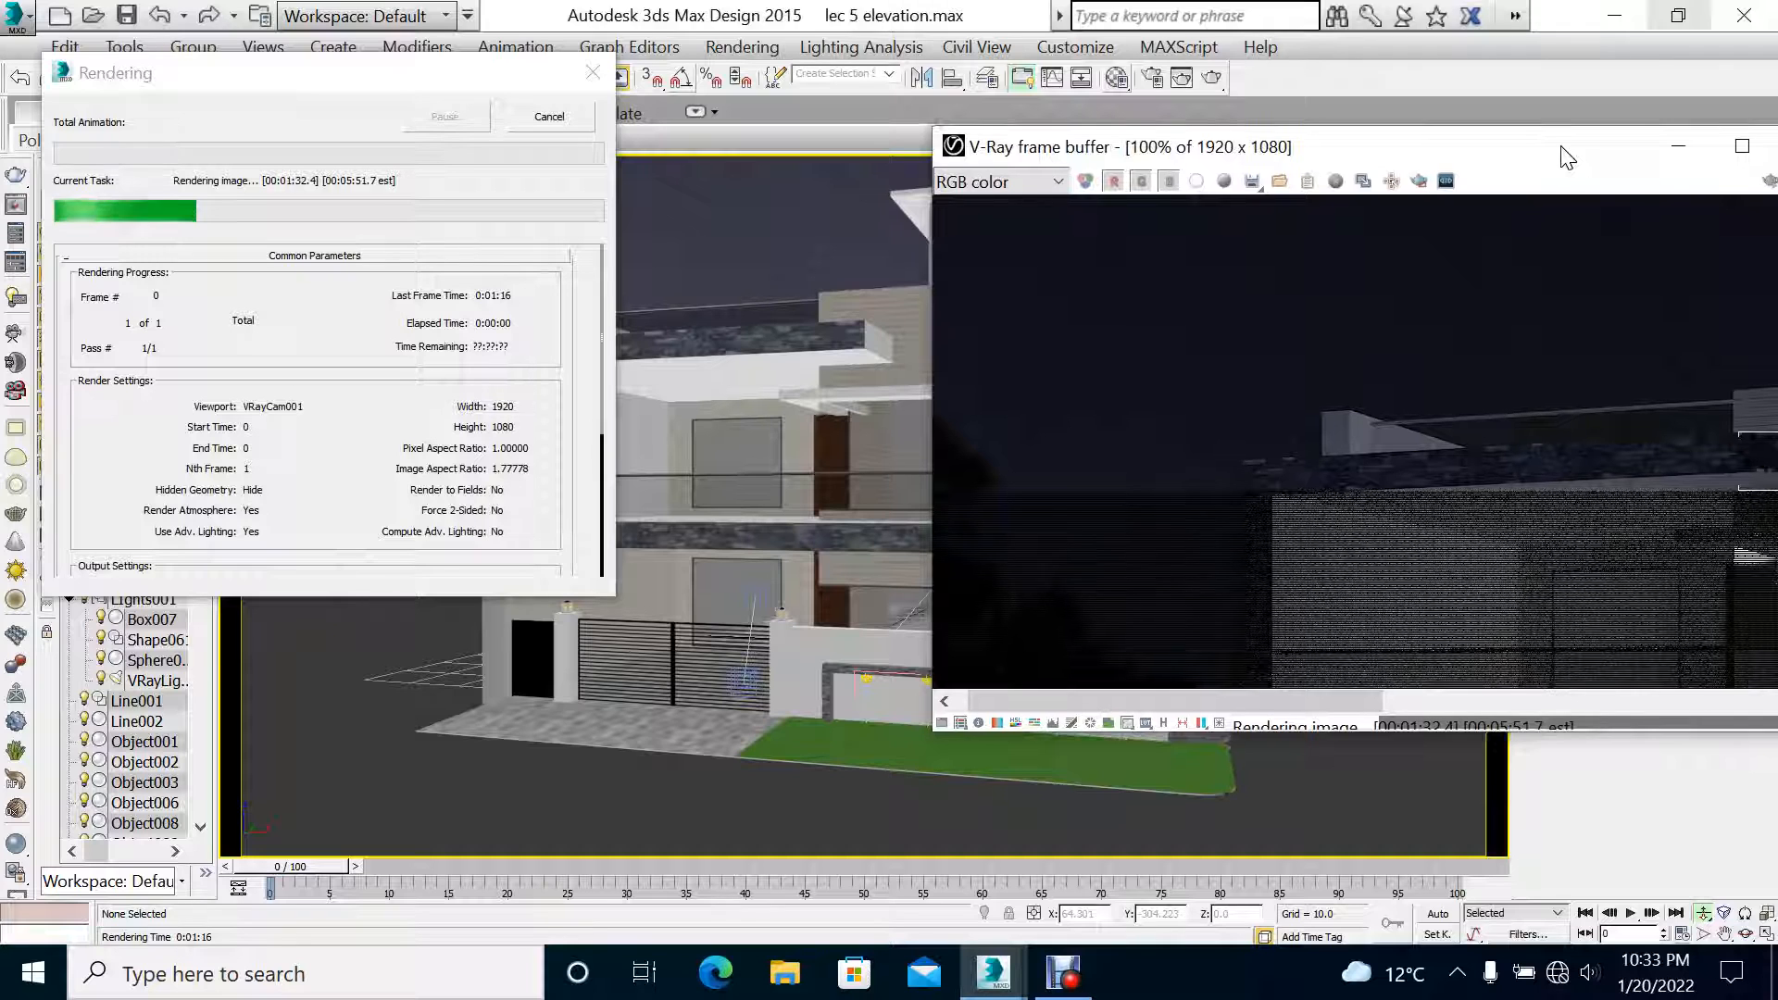
pyautogui.moveTo(1561, 158); pyautogui.dragTo(1250, 85)
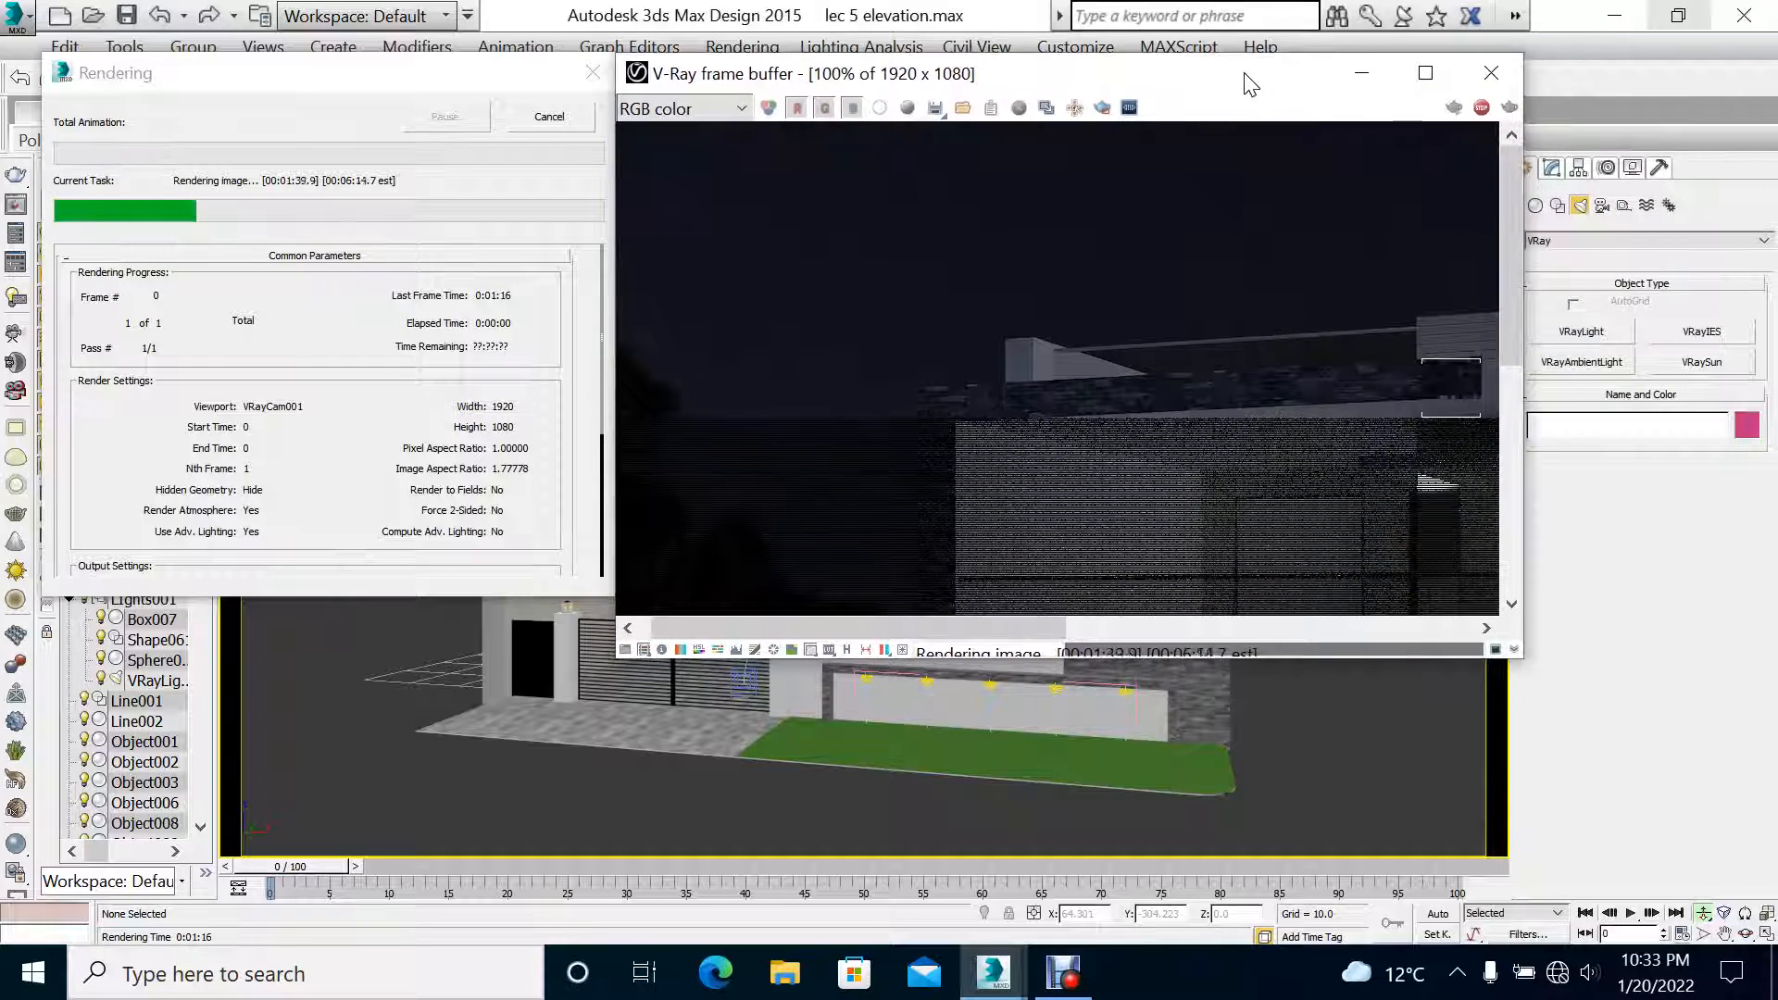
pyautogui.click(1426, 73)
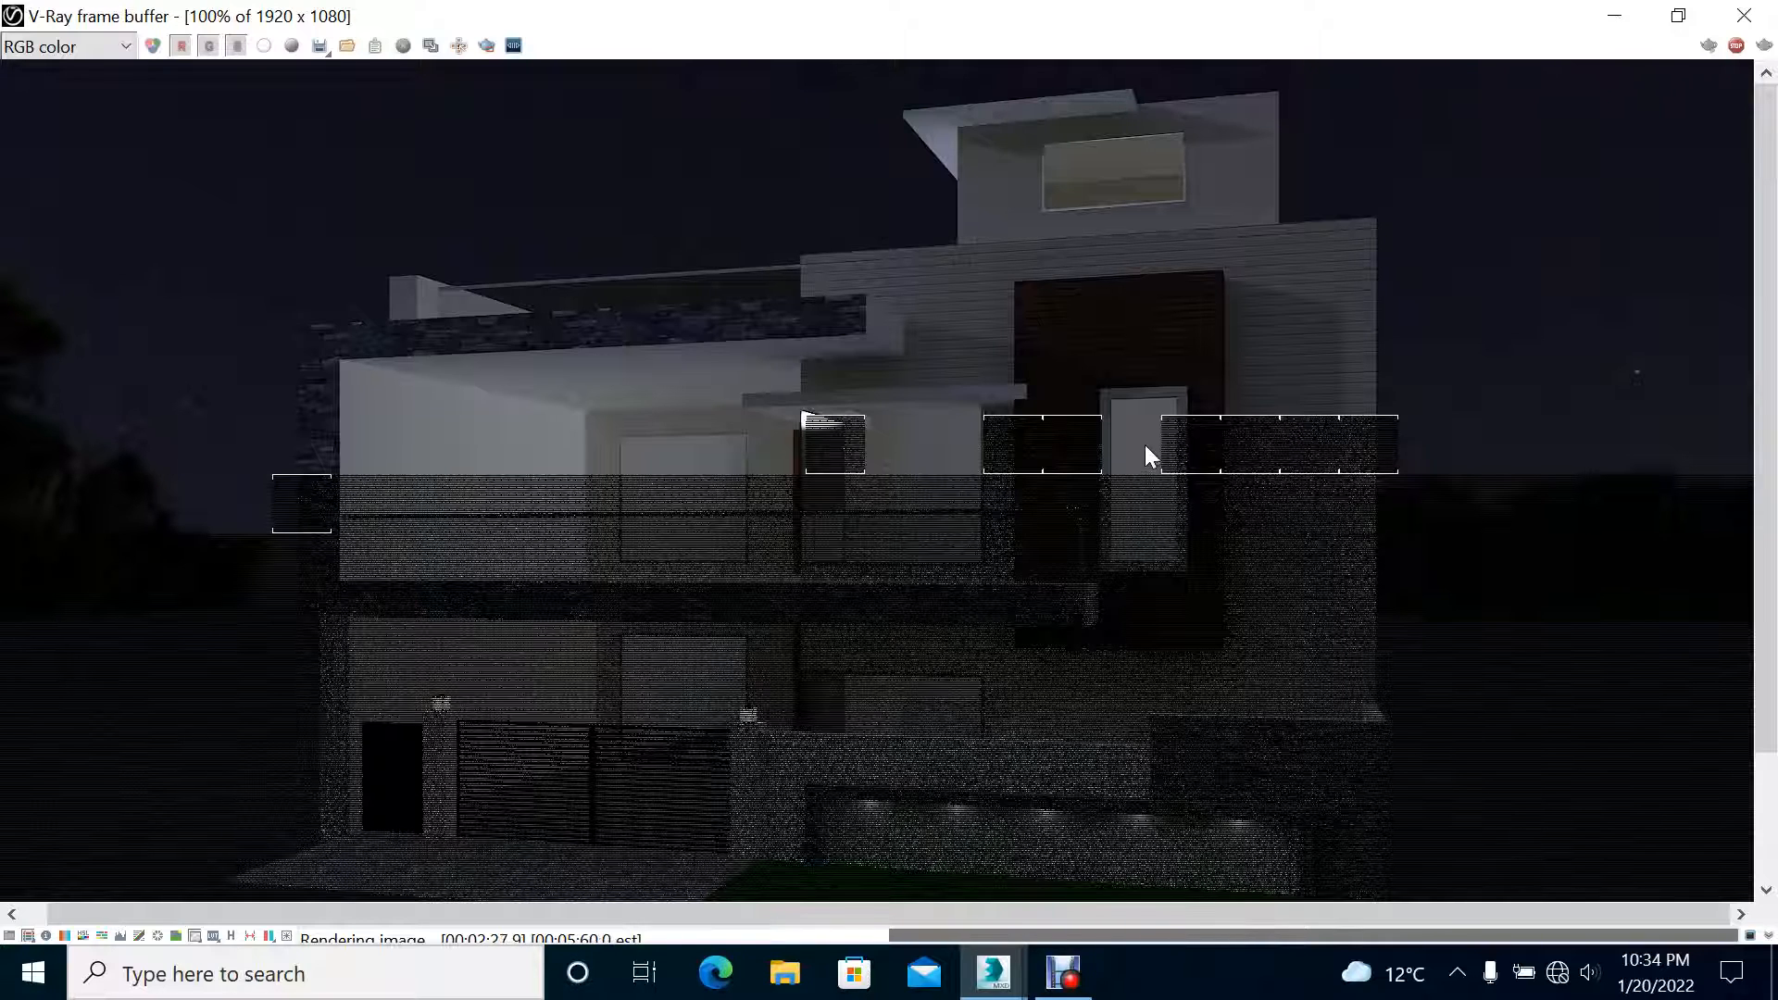
# Step: Inspect the stone parapet, balcony canopy, wood cladding and rooftop room in the render at 200% to 800% magnification
pyautogui.scroll(1, 875, 320)
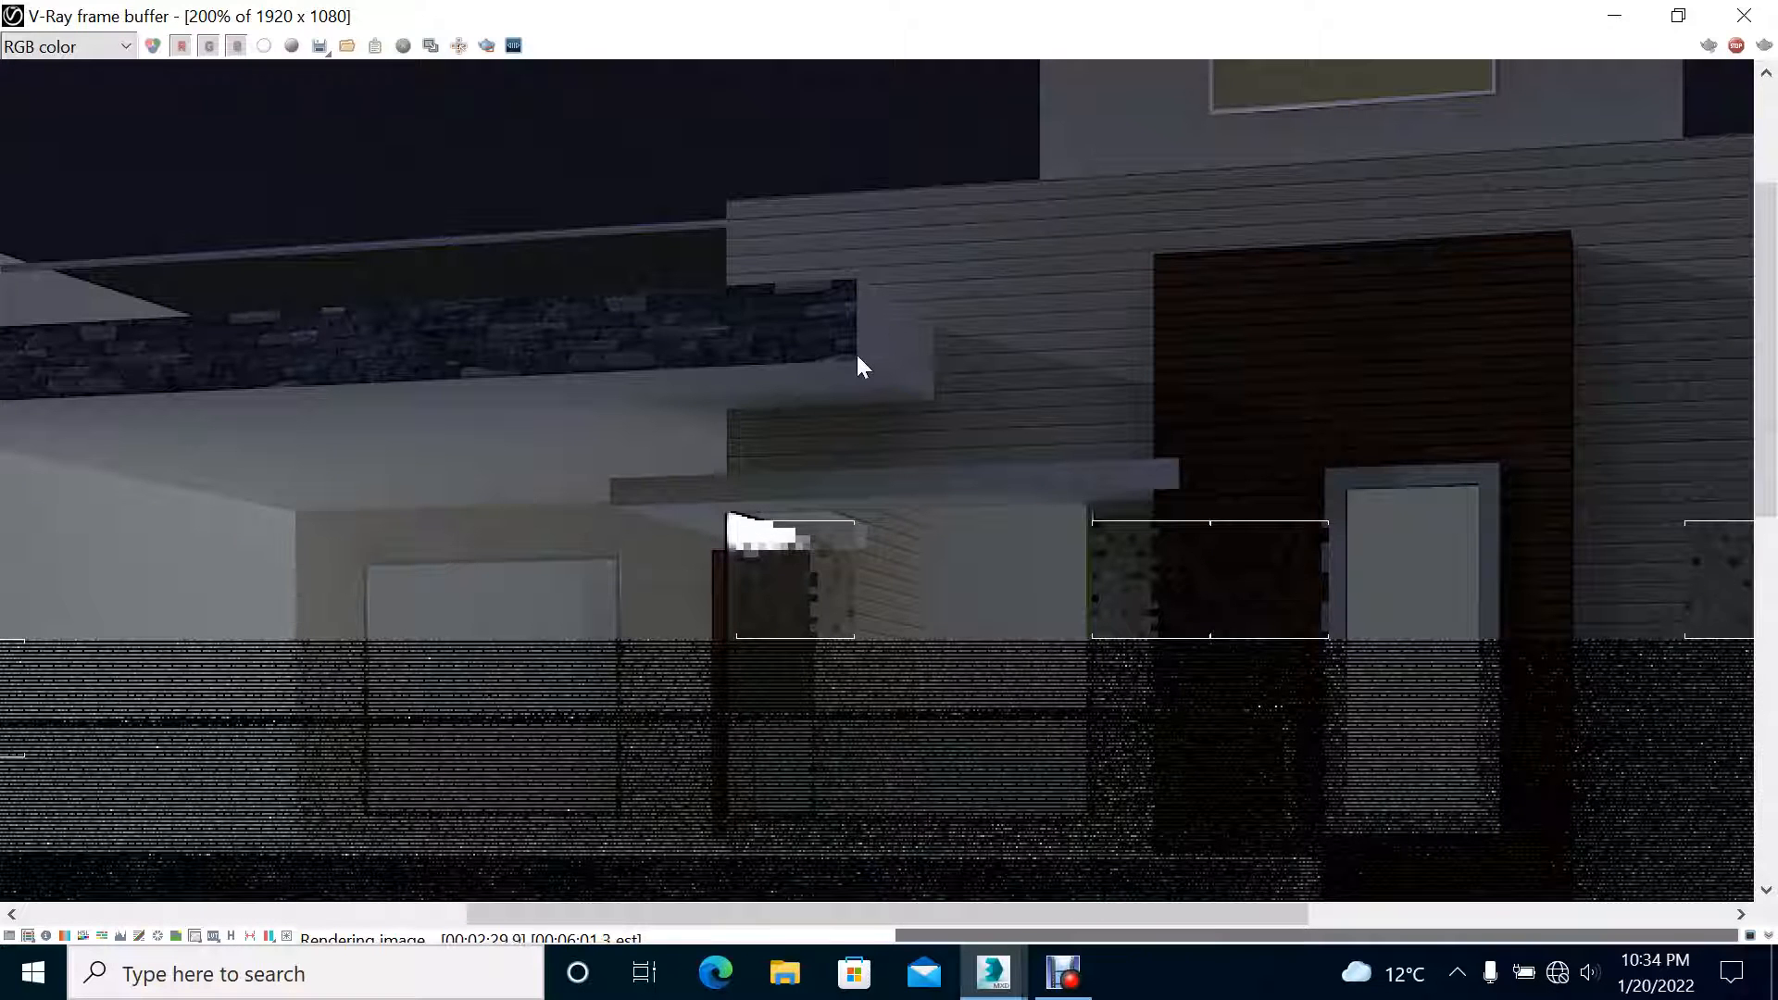
pyautogui.scroll(1, 856, 352)
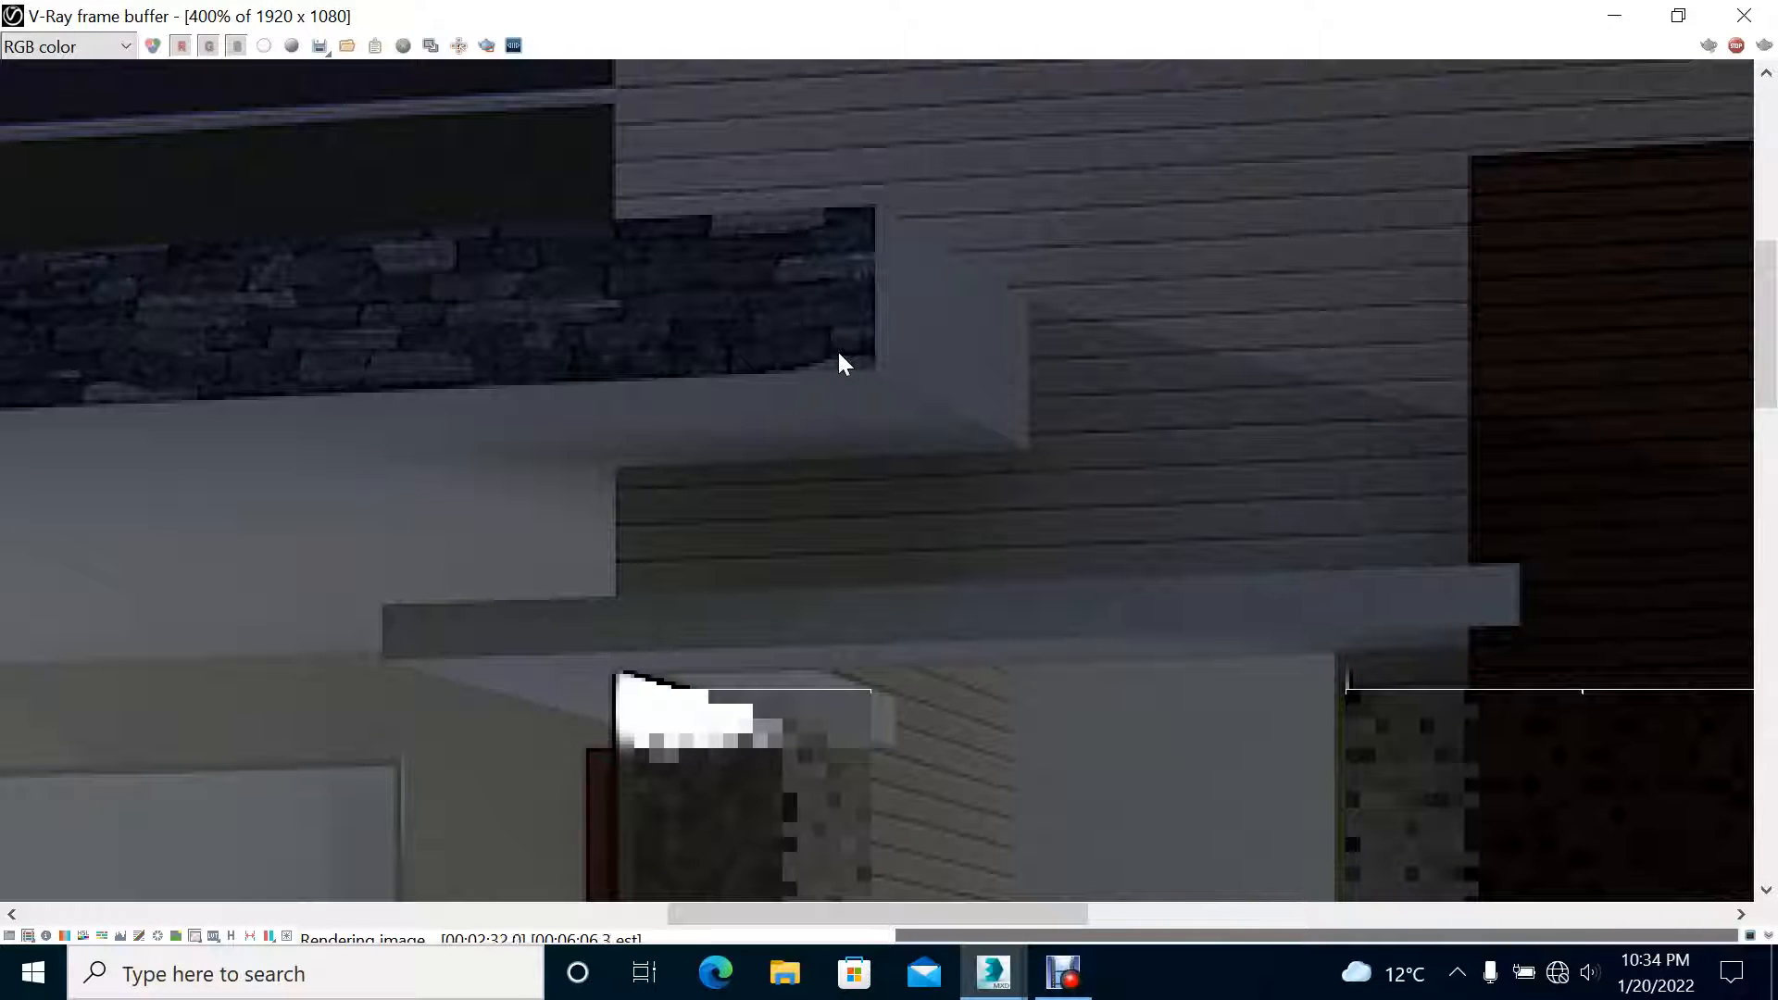
pyautogui.moveTo(847, 257); pyautogui.dragTo(1000, 554, button='middle')
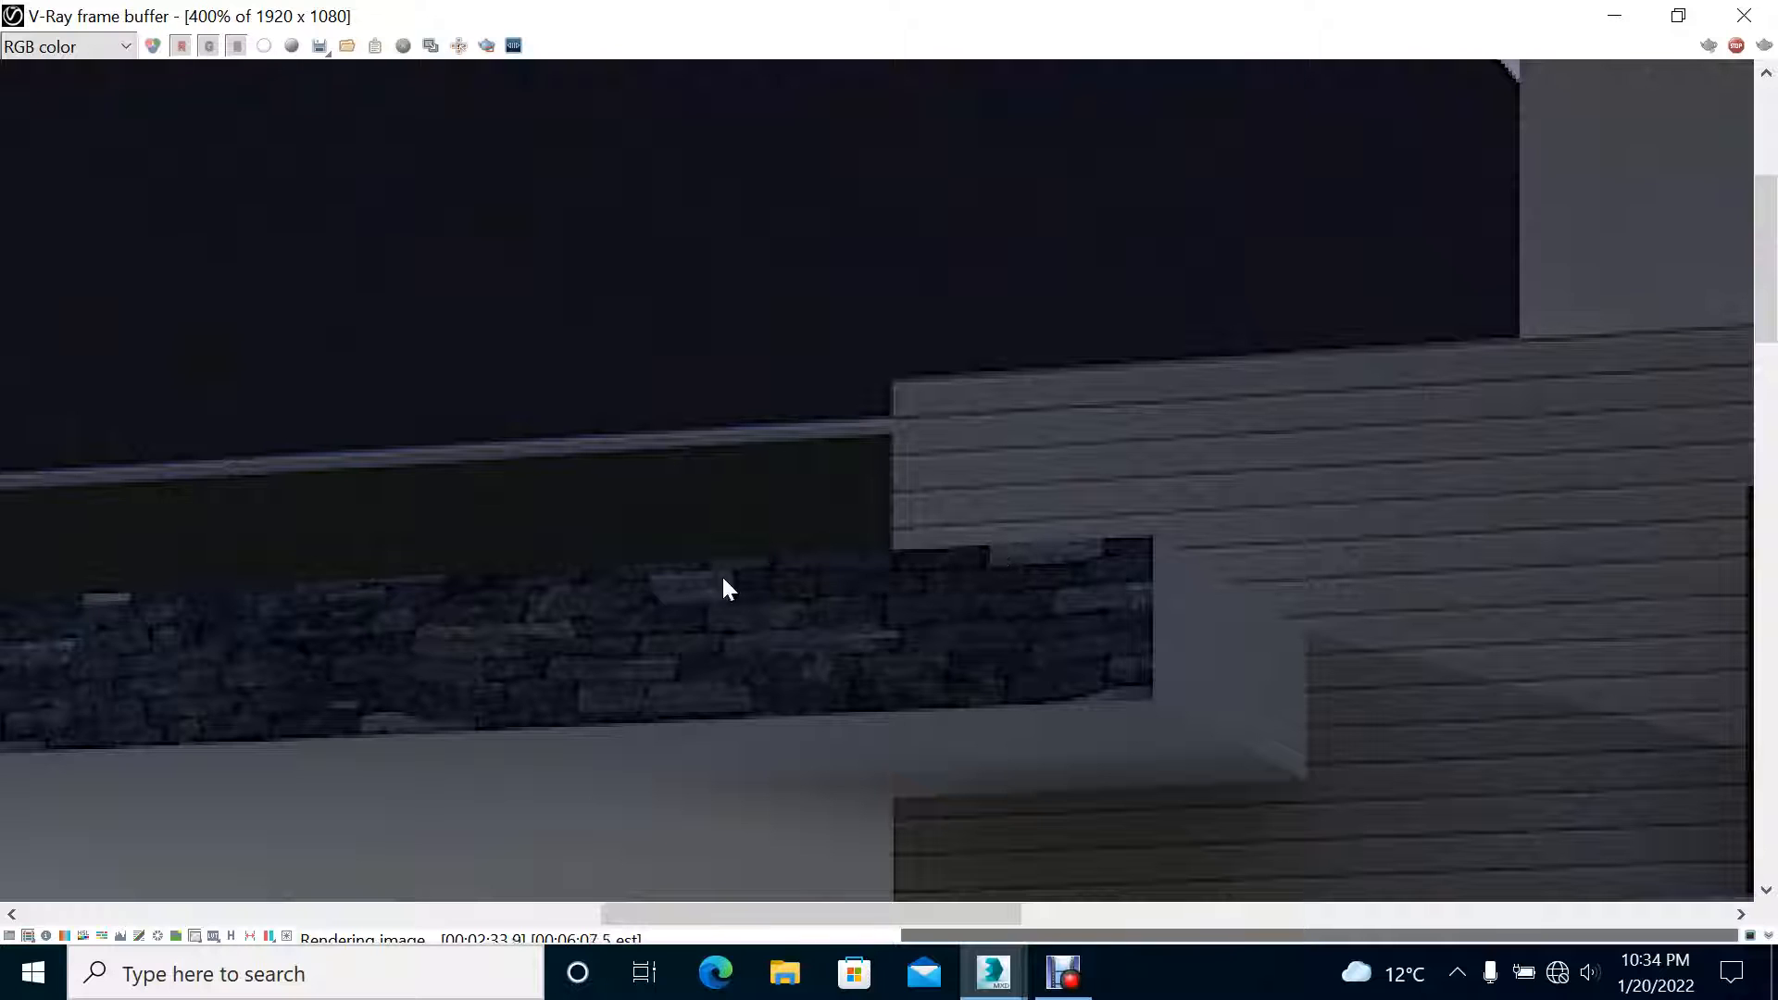
pyautogui.moveTo(861, 660); pyautogui.dragTo(1053, 774, button='middle')
pyautogui.moveTo(1574, 389); pyautogui.dragTo(769, 649, button='middle')
pyautogui.moveTo(992, 563); pyautogui.dragTo(734, 448, button='middle')
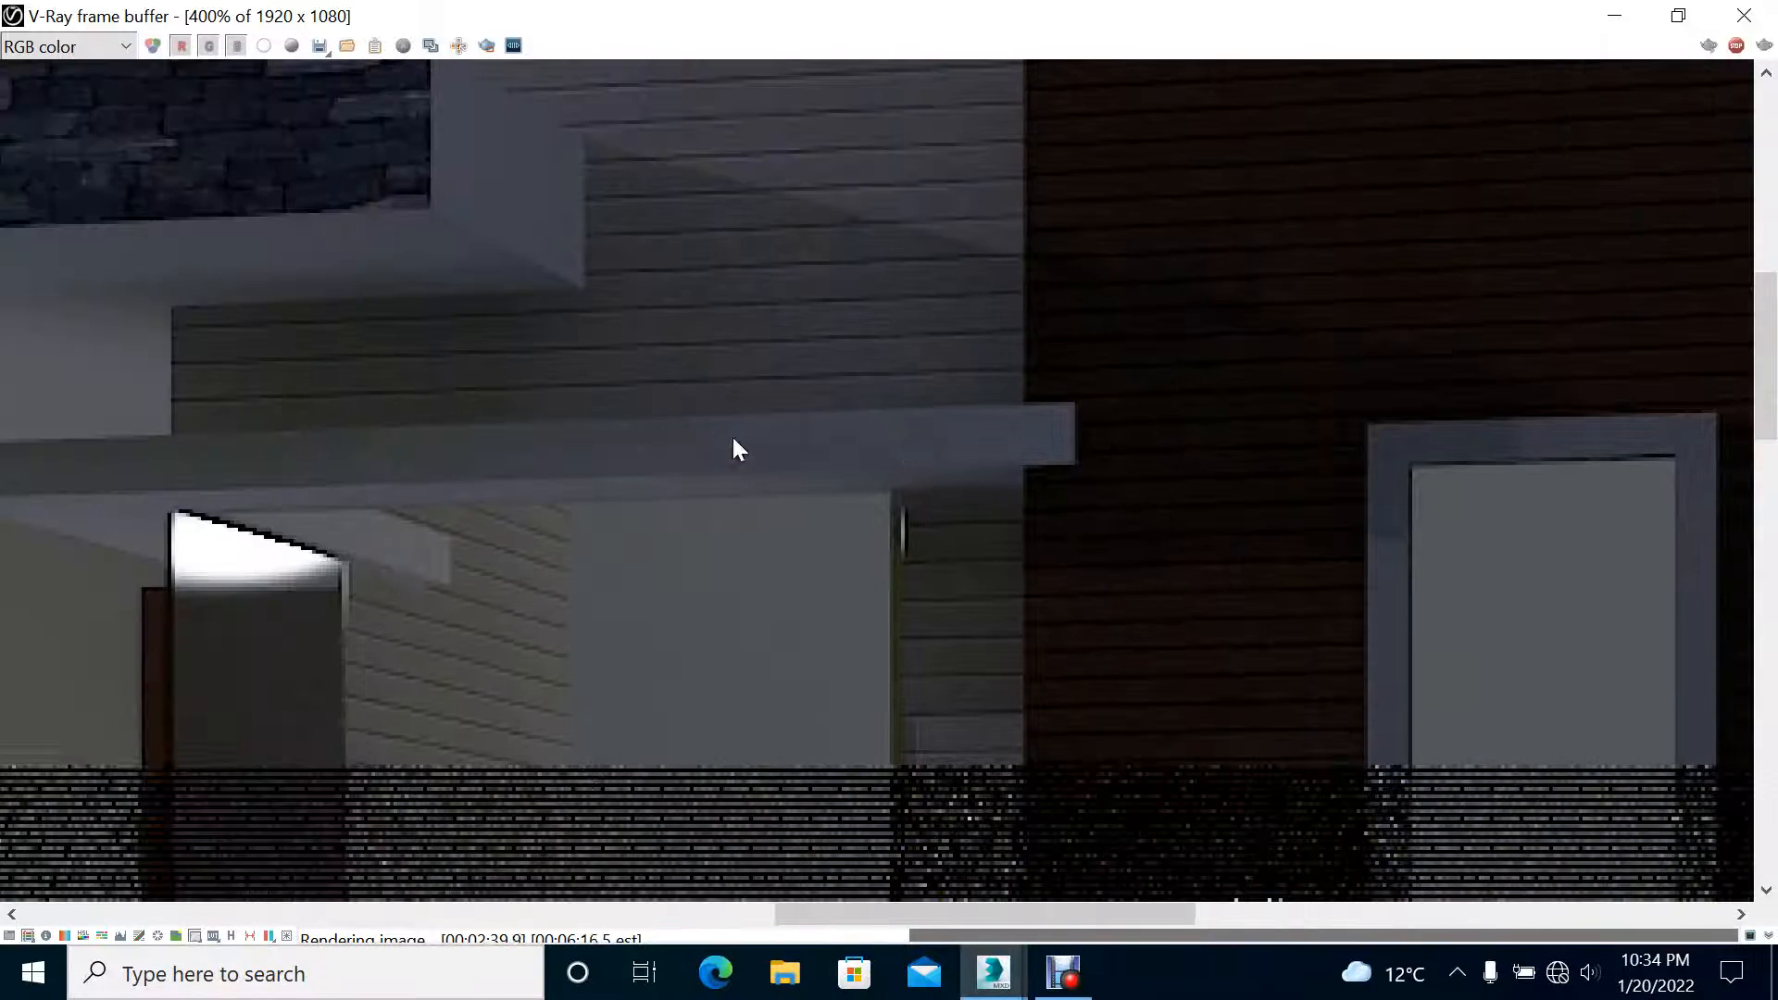
pyautogui.scroll(-1, 556, 731)
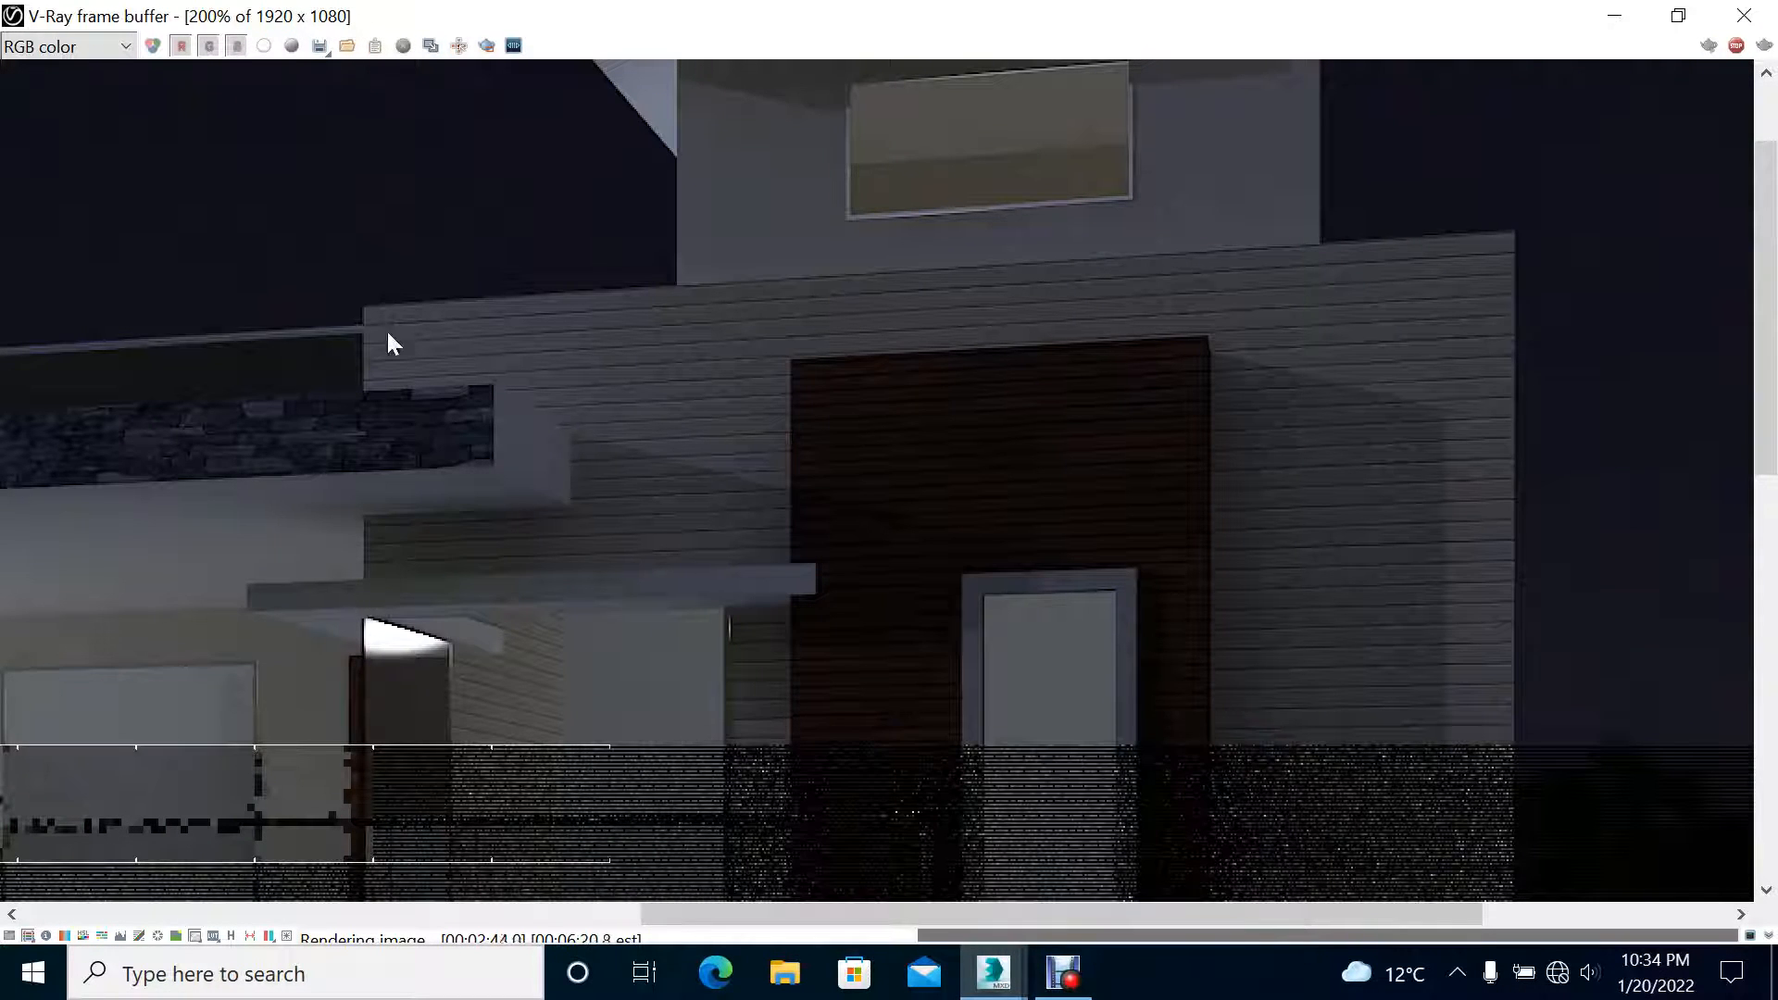
pyautogui.scroll(1, 158, 561)
pyautogui.moveTo(469, 663); pyautogui.dragTo(647, 464, button='middle')
pyautogui.scroll(1, 587, 274)
pyautogui.moveTo(588, 268); pyautogui.dragTo(737, 400, button='middle')
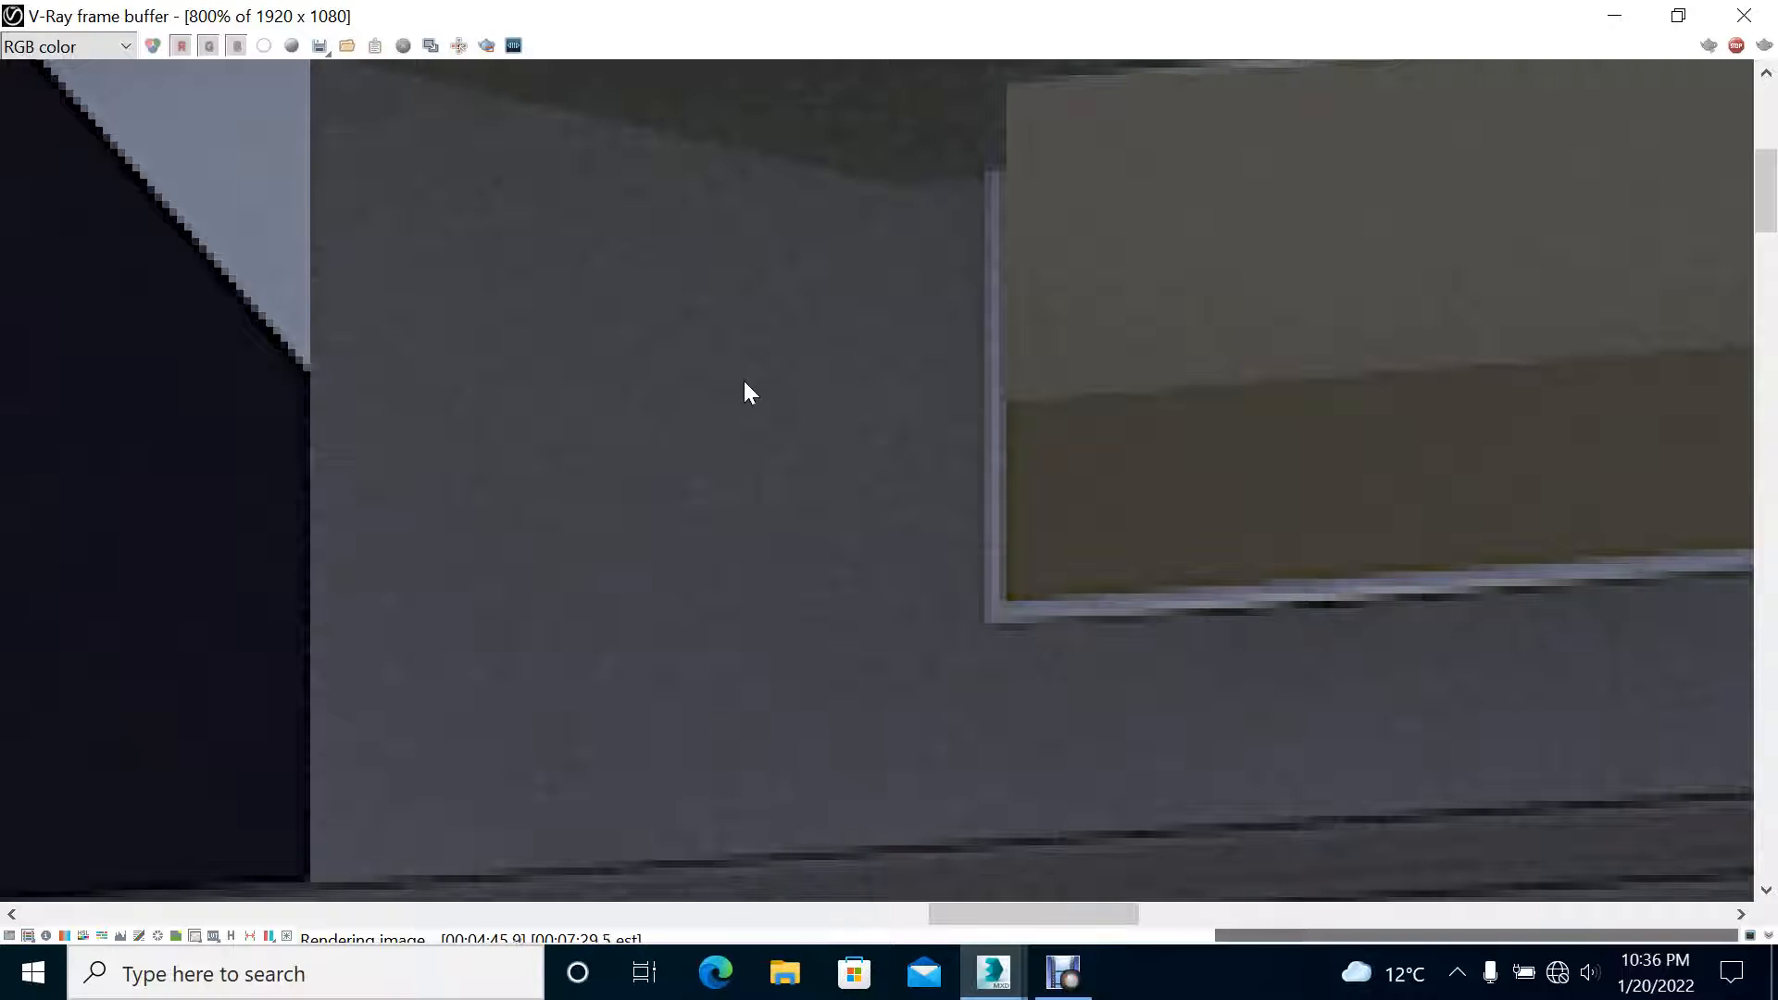
# Step: Examine the partly rendered ground floor, garden wall lights and gate pillar lamps at 200% to 800% magnification
pyautogui.scroll(-1, 670, 422)
pyautogui.scroll(-1, 938, 685)
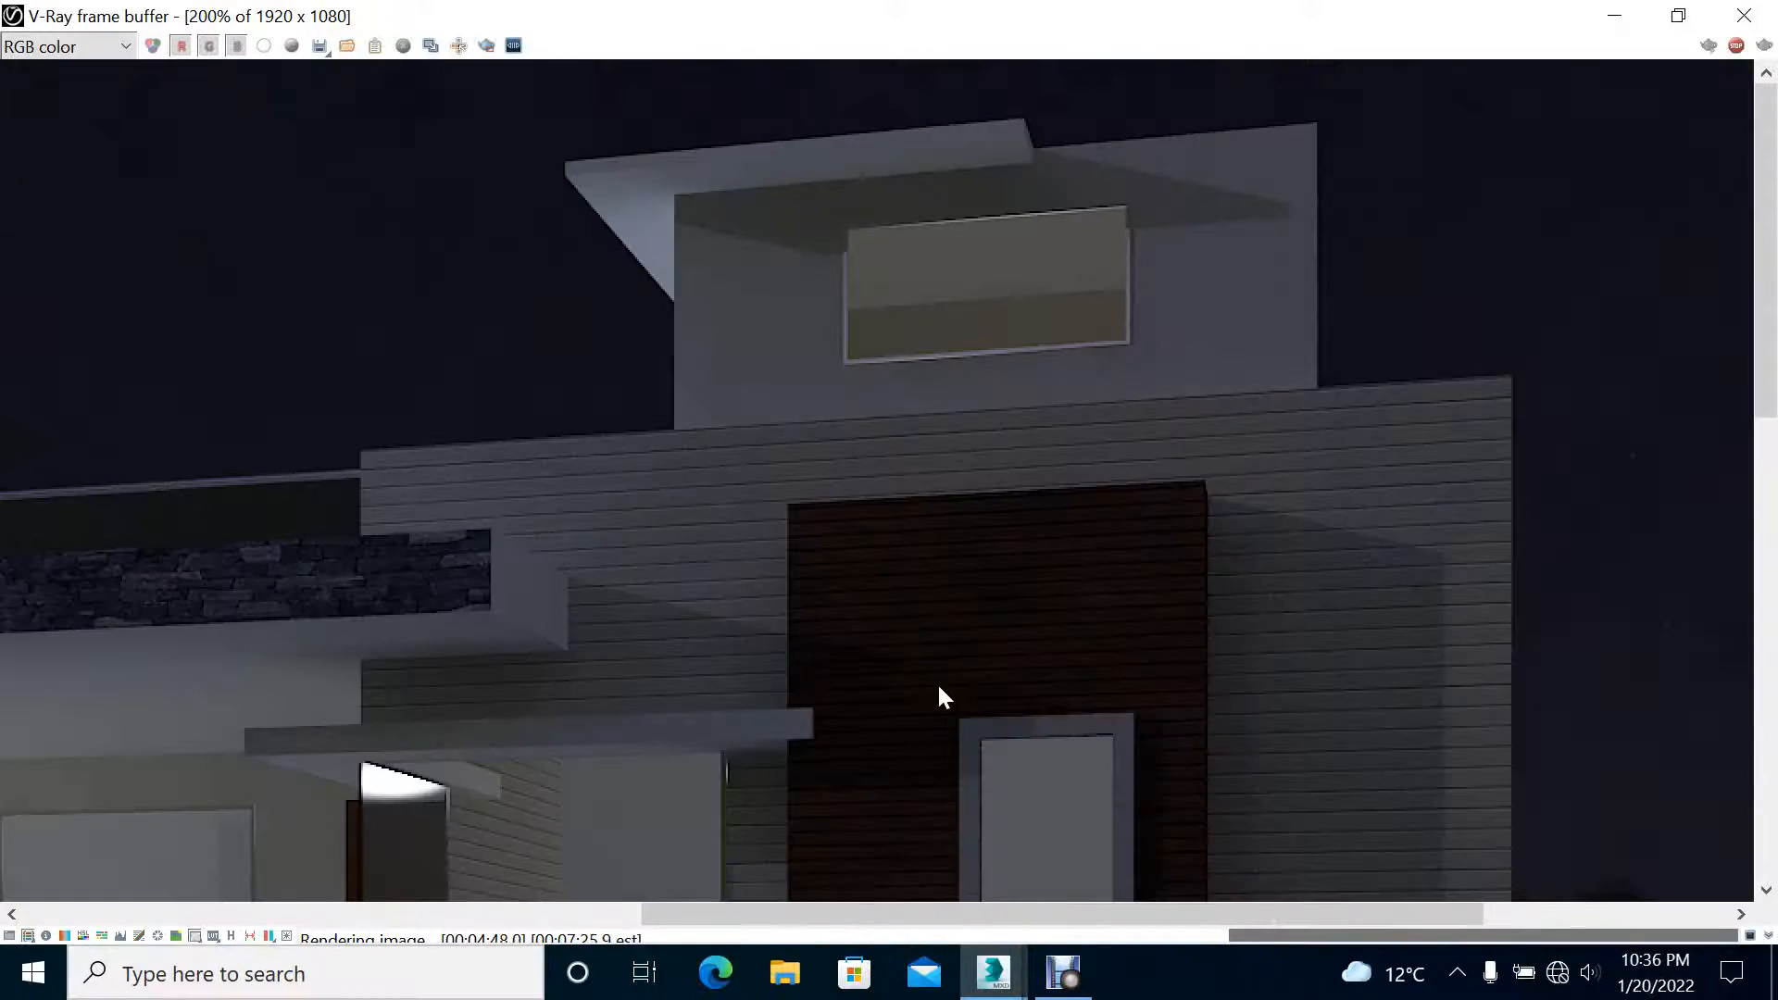
pyautogui.moveTo(391, 841); pyautogui.dragTo(1011, 363, button='middle')
pyautogui.moveTo(1545, 855); pyautogui.dragTo(874, 447, button='middle')
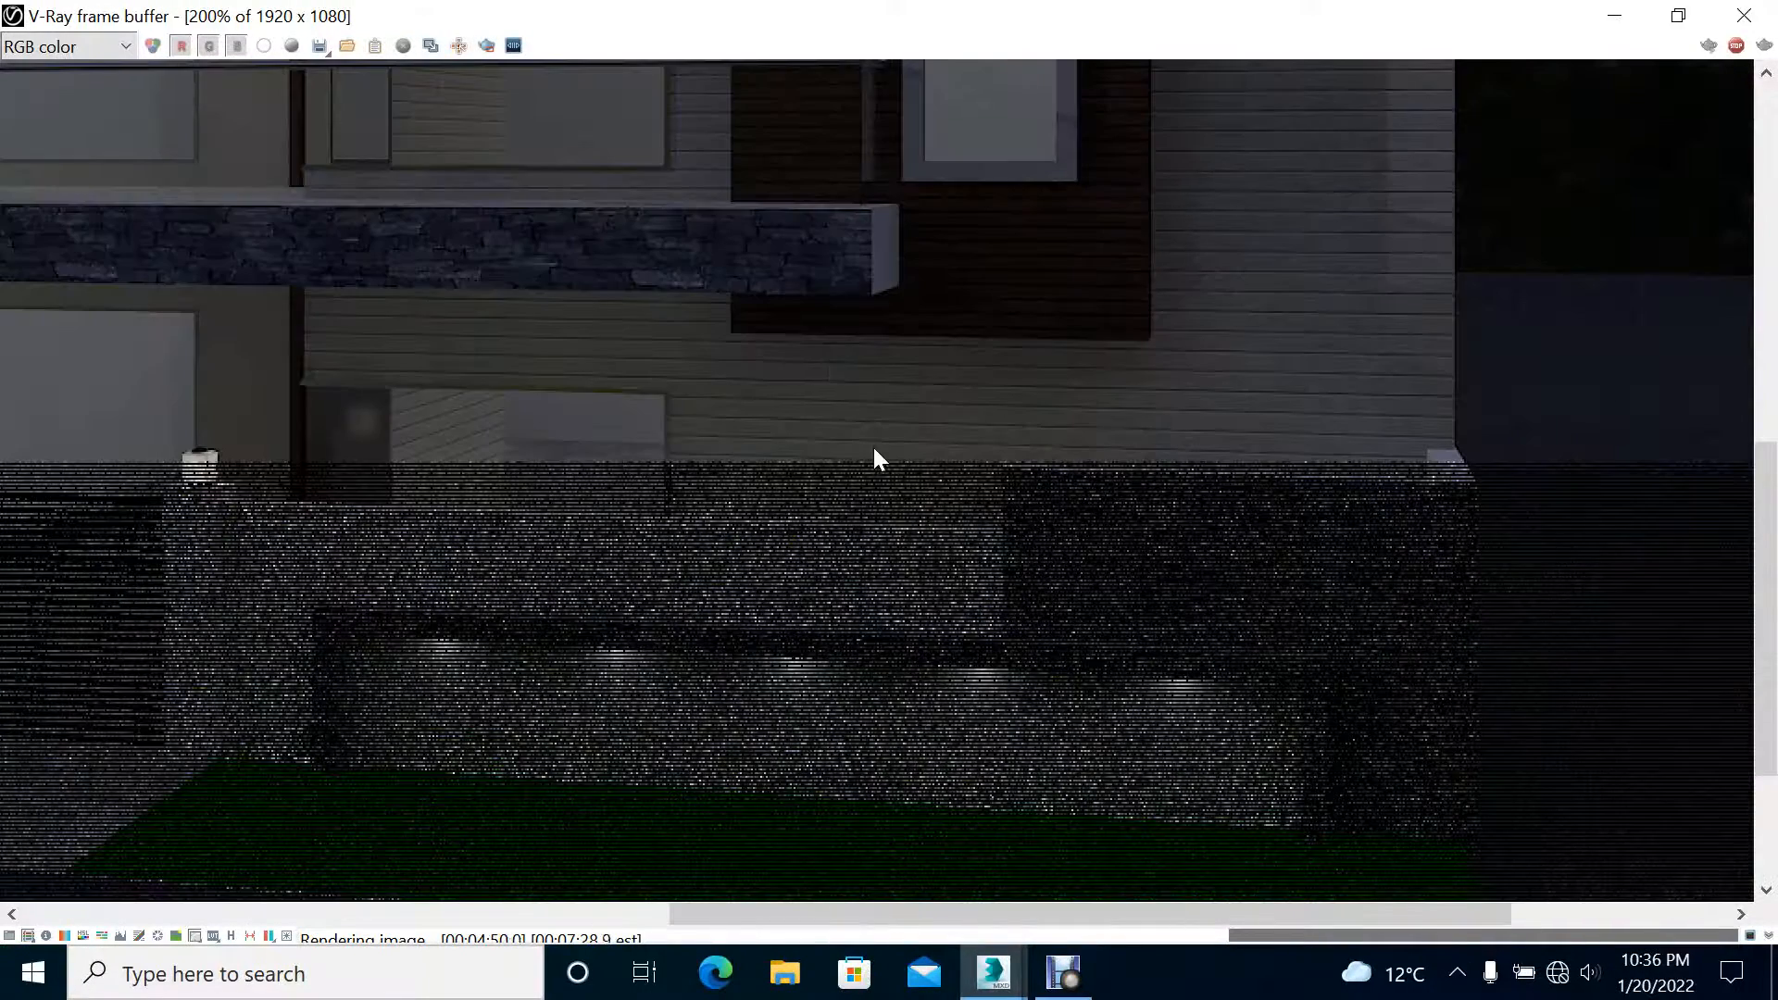
pyautogui.moveTo(607, 480); pyautogui.dragTo(766, 431, button='middle')
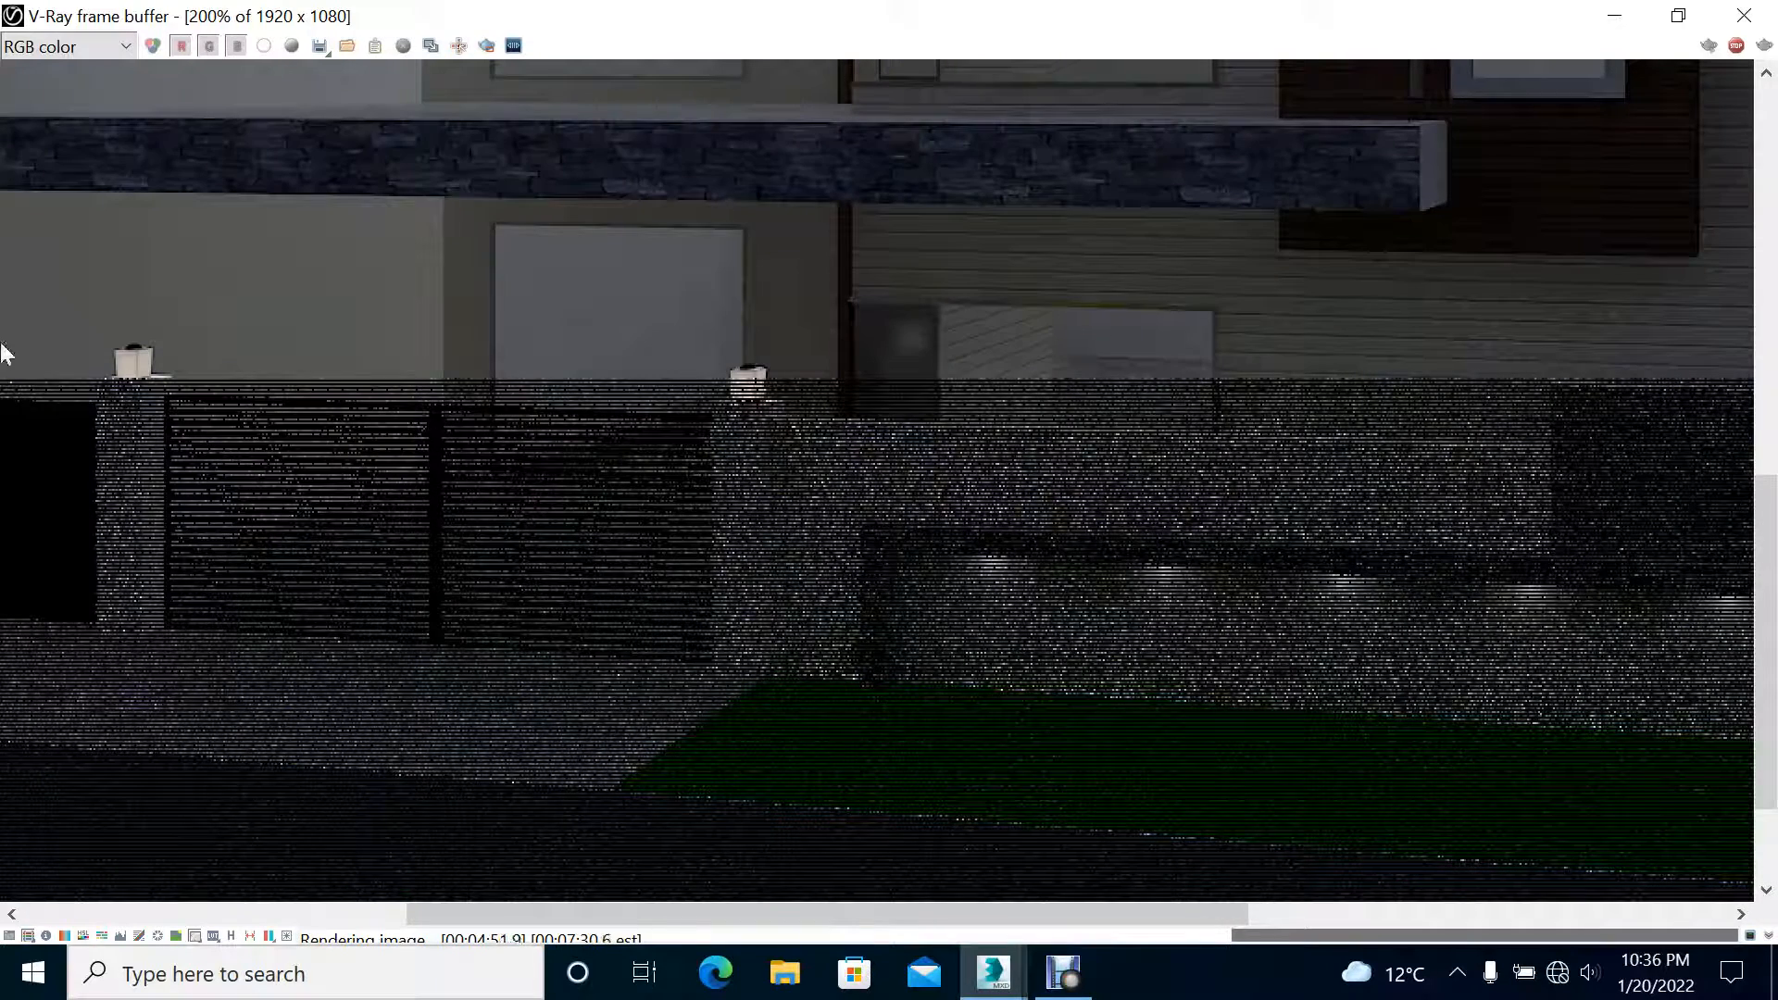
pyautogui.scroll(2, 54, 380)
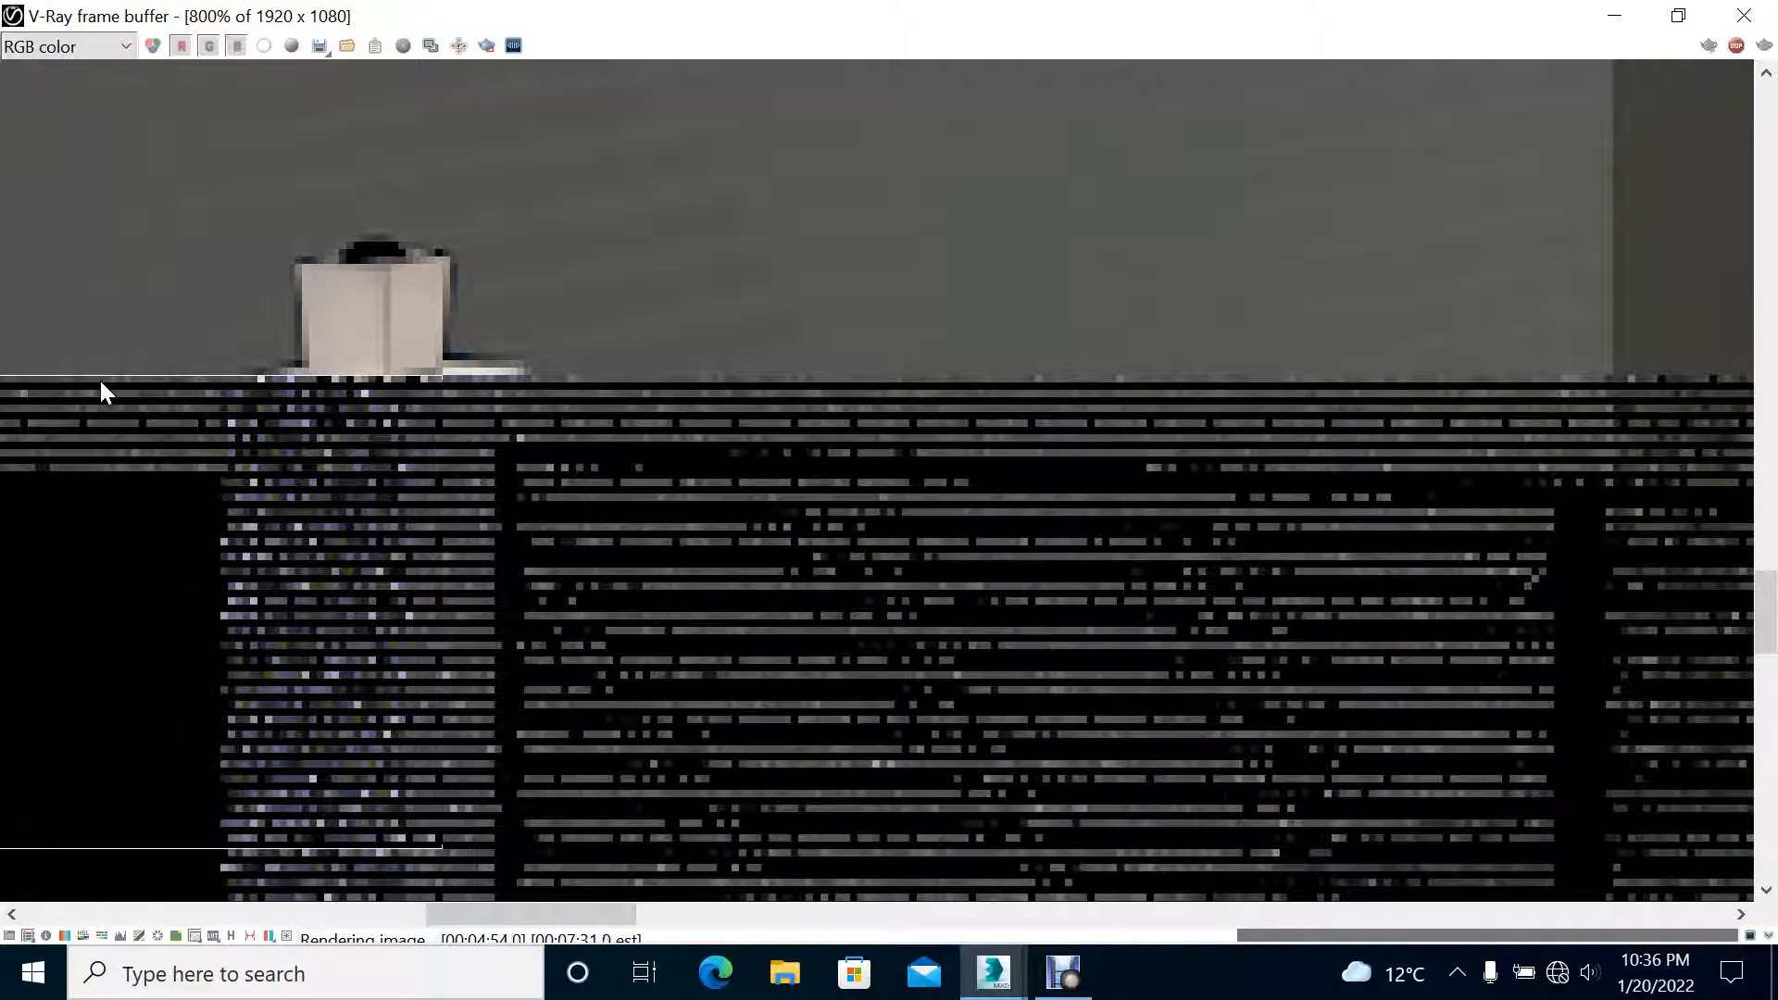
pyautogui.scroll(-3, 100, 380)
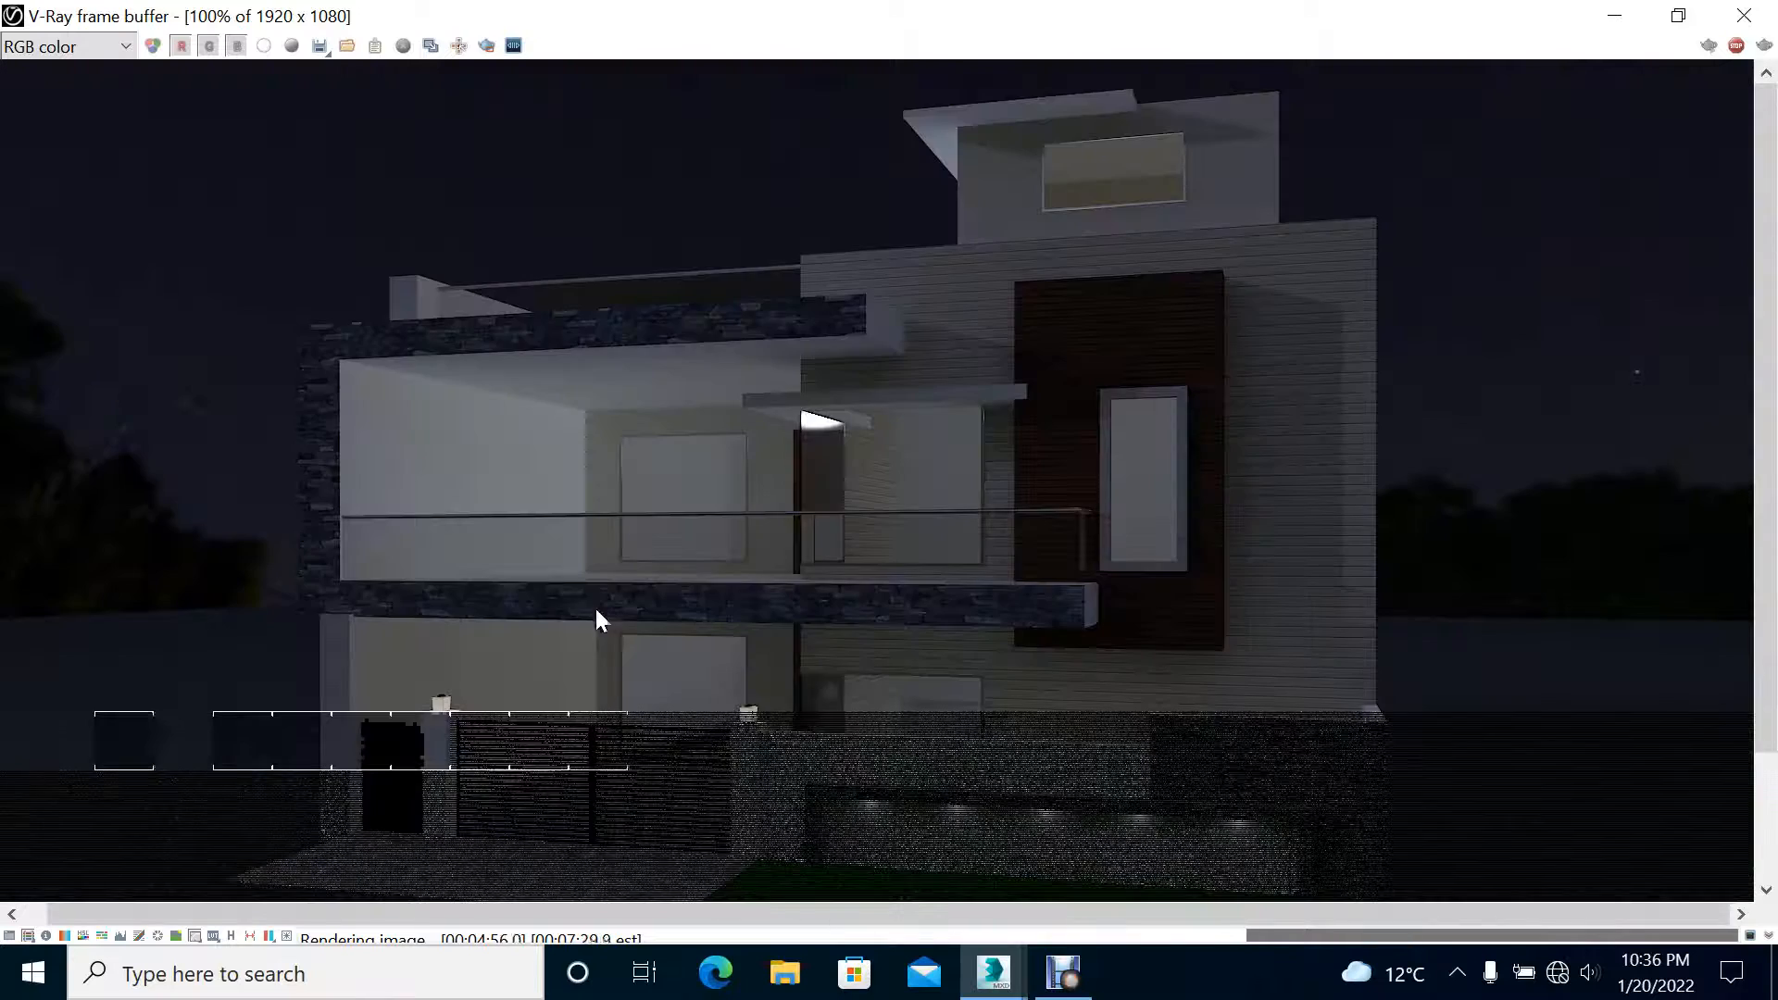
# Step: Inspect the lamp on the gate pillar beside the small door, and the adjoining gate, as they render at up to 800% magnification
pyautogui.scroll(1, 846, 513)
pyautogui.moveTo(225, 771); pyautogui.dragTo(564, 486, button='middle')
pyautogui.scroll(3, 564, 485)
pyautogui.moveTo(1058, 472); pyautogui.dragTo(553, 553, button='middle')
pyautogui.scroll(-1, 842, 468)
pyautogui.moveTo(901, 538); pyautogui.dragTo(870, 500, button='middle')
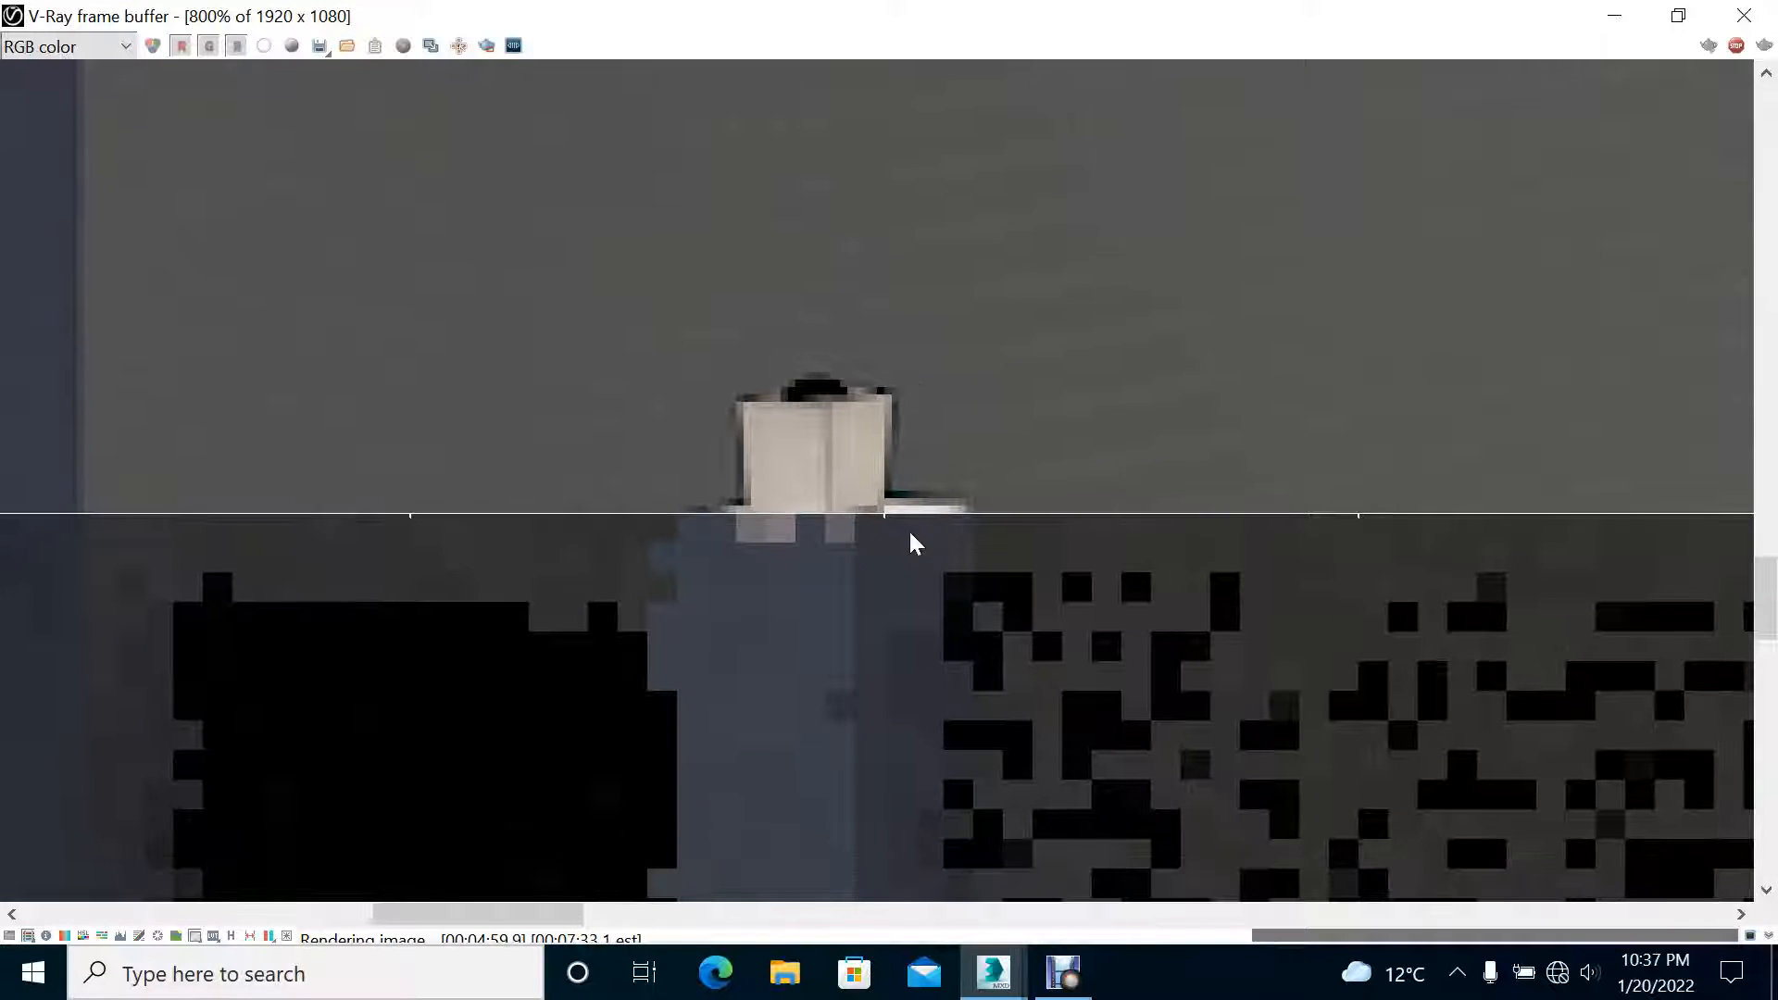
pyautogui.scroll(-2, 909, 544)
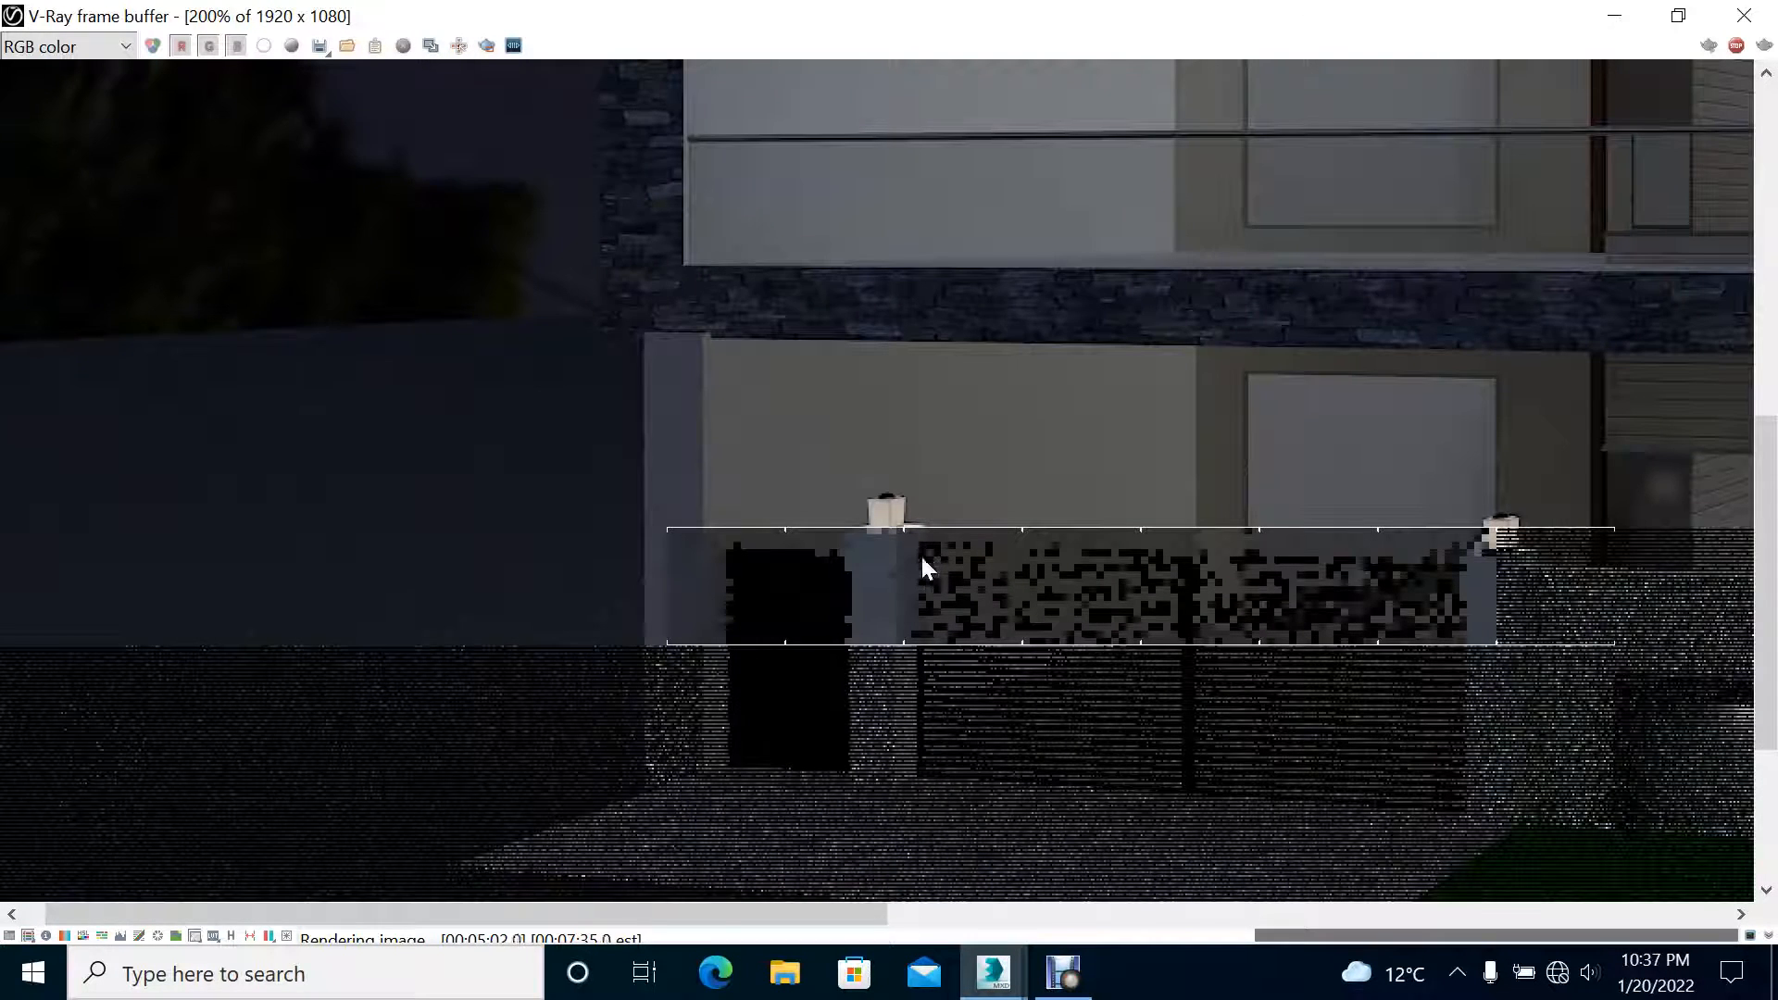
pyautogui.moveTo(836, 518); pyautogui.dragTo(789, 492, button='middle')
pyautogui.scroll(2, 789, 492)
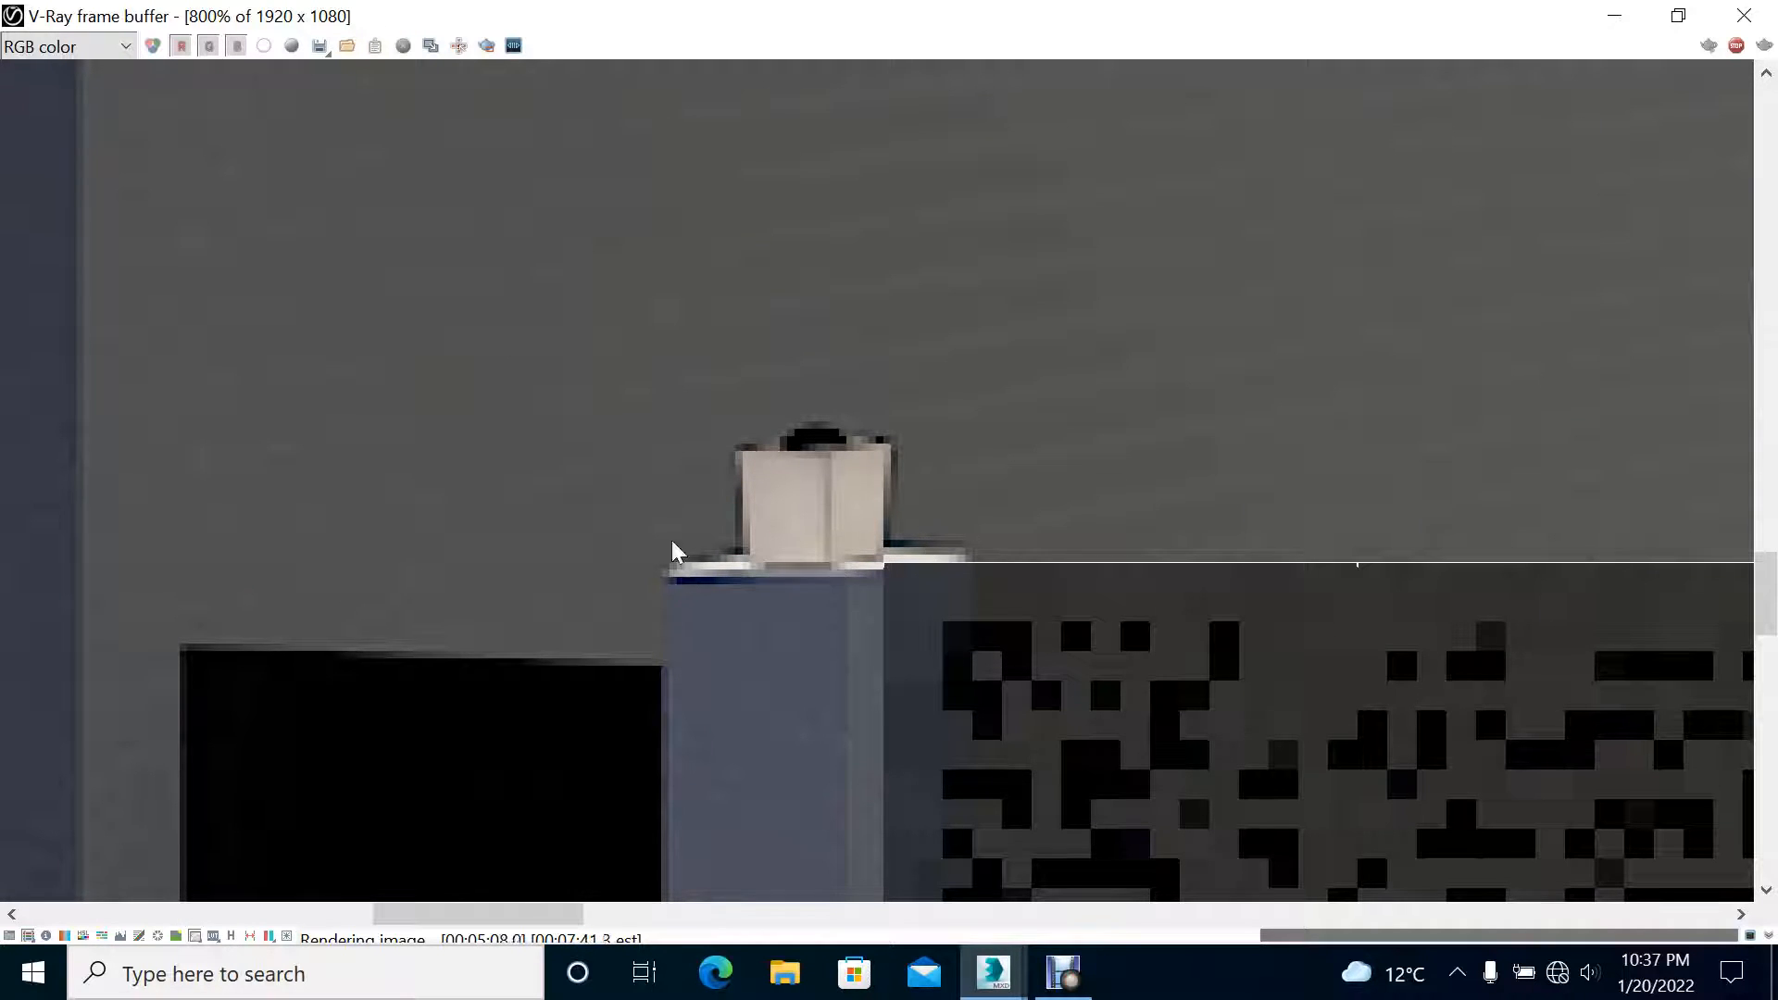
pyautogui.scroll(-1, 856, 545)
pyautogui.moveTo(759, 391); pyautogui.dragTo(711, 347, button='middle')
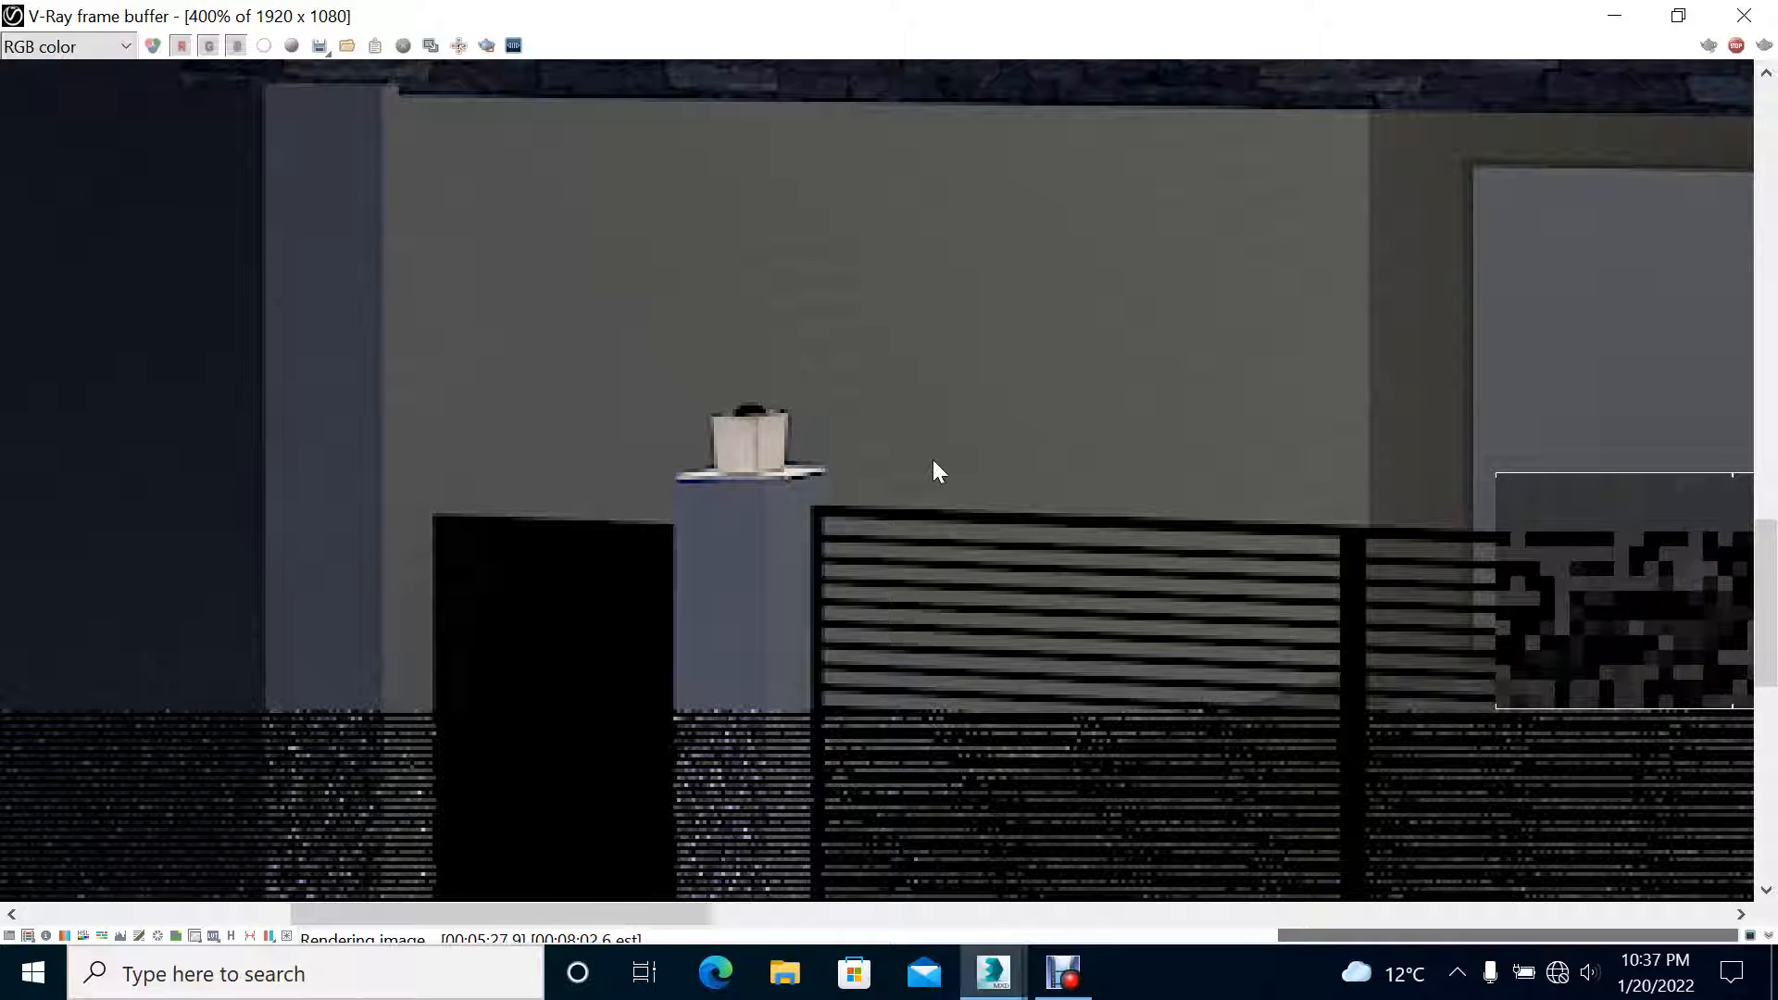
pyautogui.scroll(-1, 926, 452)
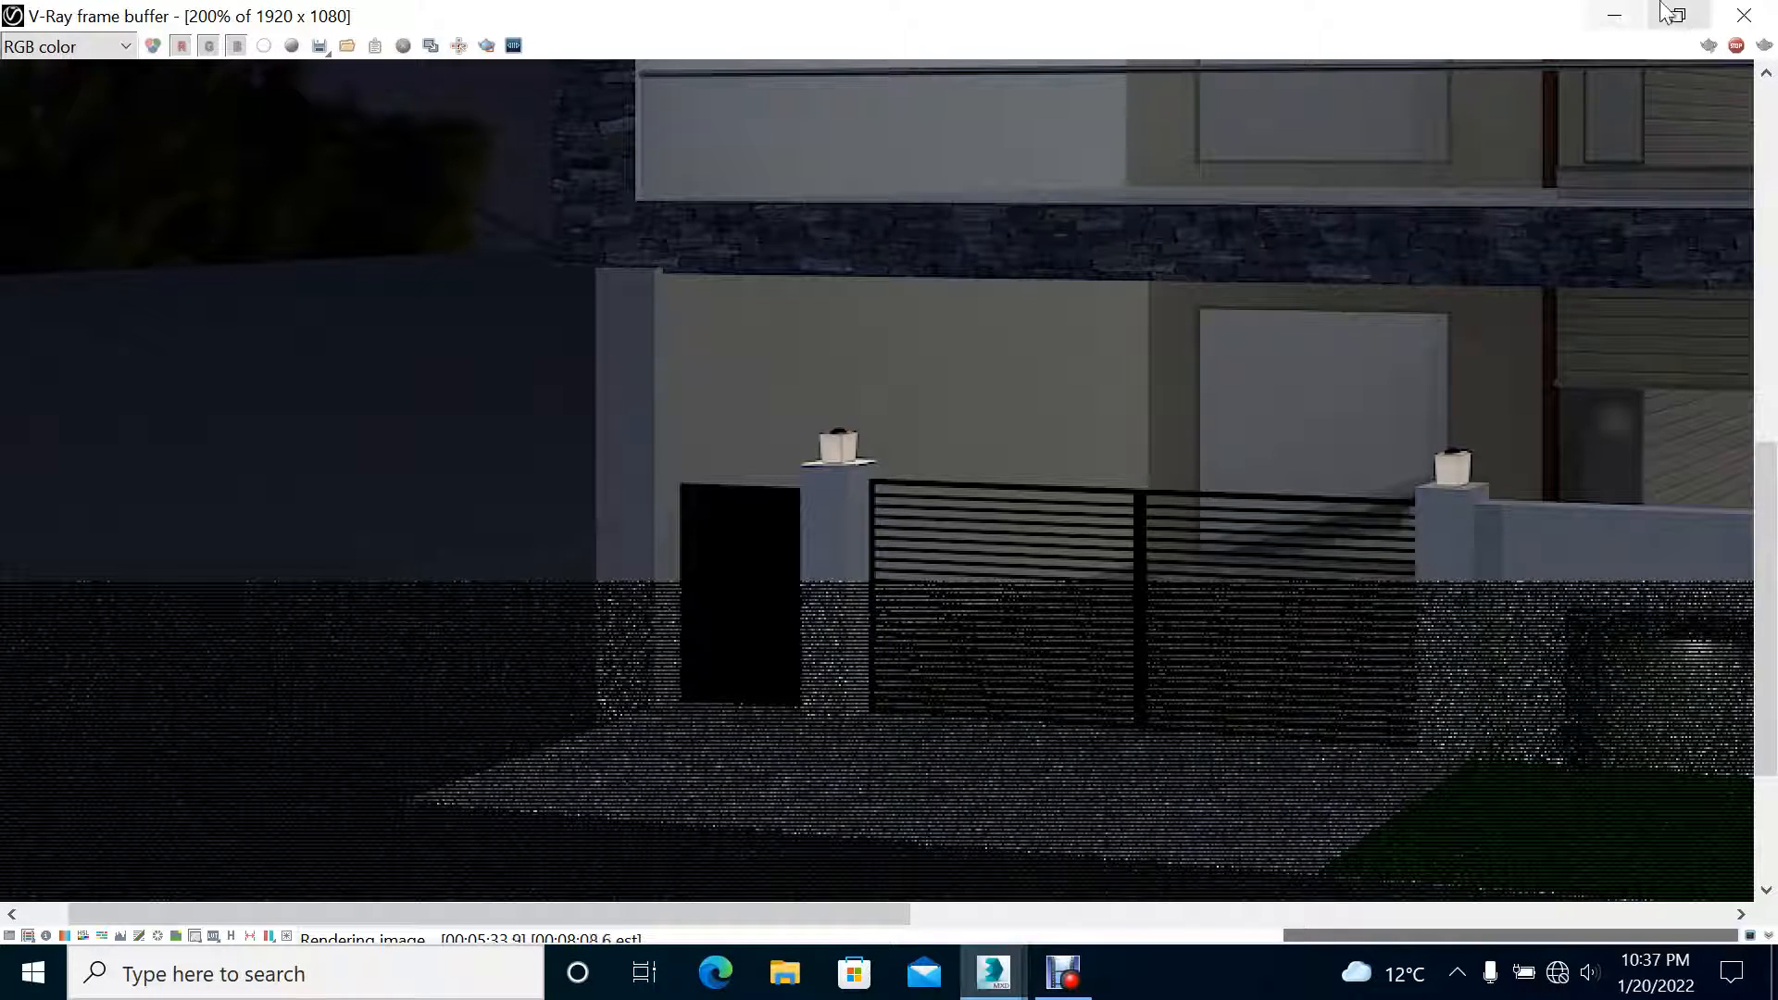
pyautogui.click(1137, 841)
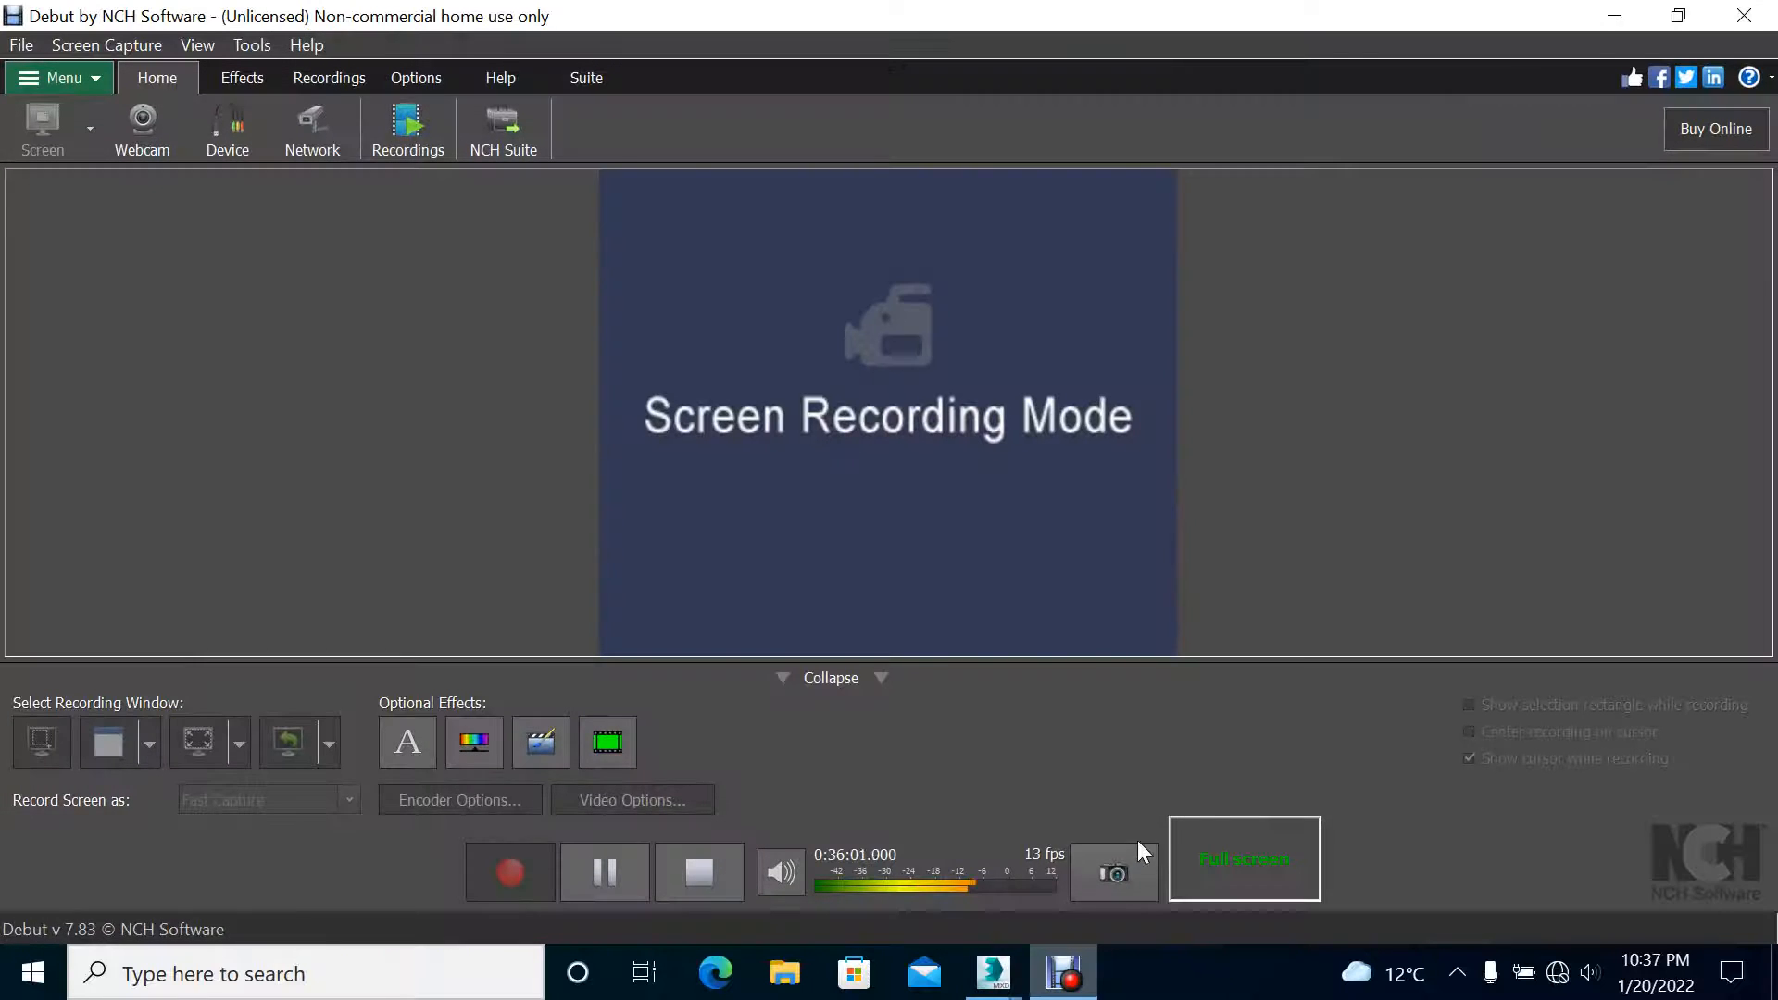
pyautogui.click(1628, 26)
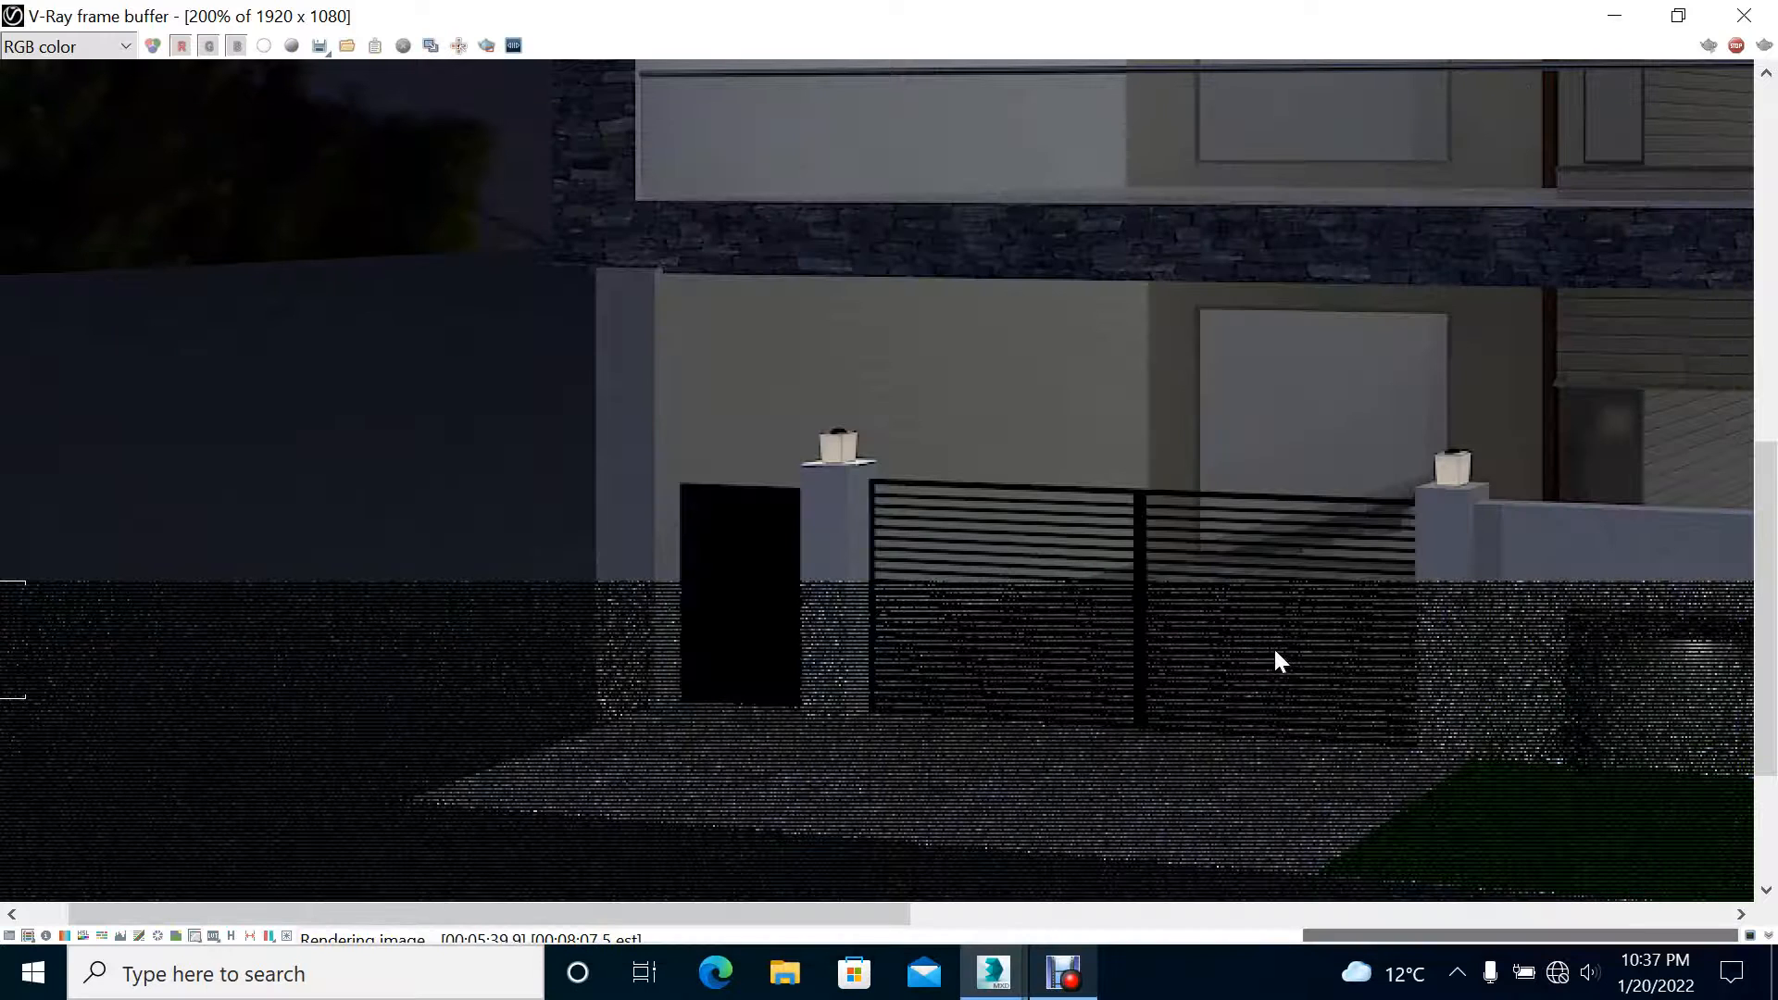
# Step: Show the whole-image progress in the Rendering dialog beside the frame buffer at 100%, and return the buffer to full screen
pyautogui.scroll(-1, 1272, 647)
pyautogui.click(1678, 16)
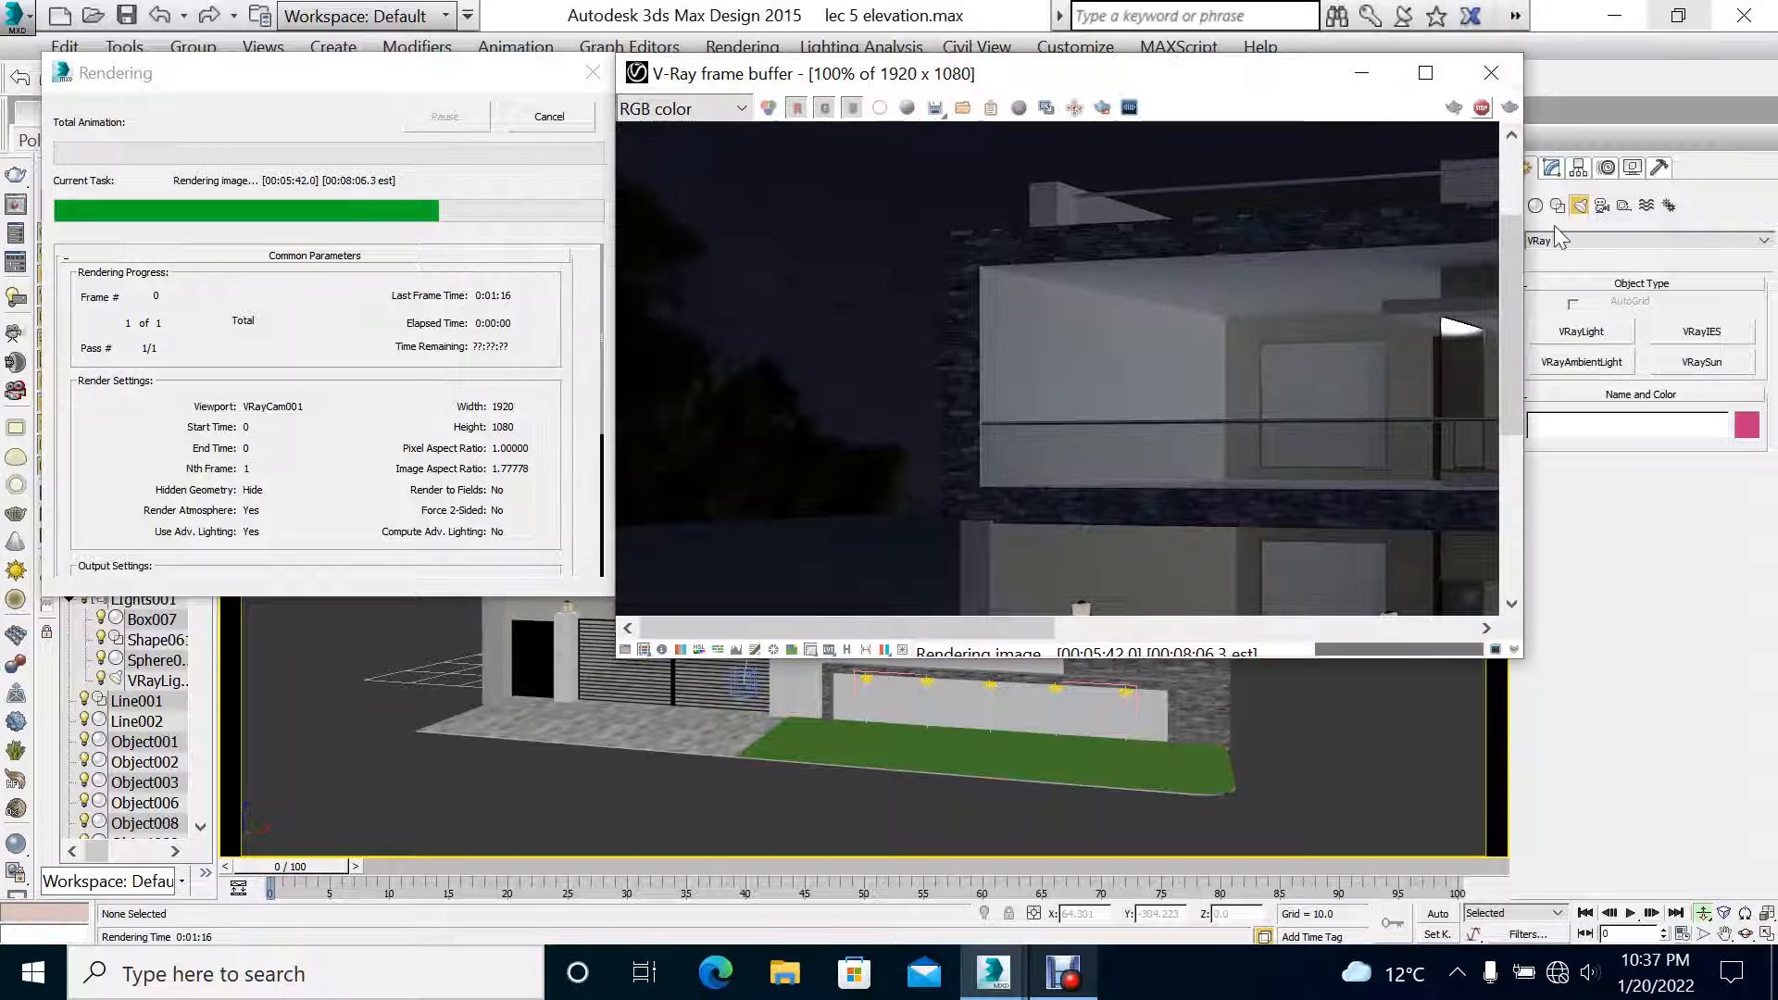
pyautogui.click(364, 202)
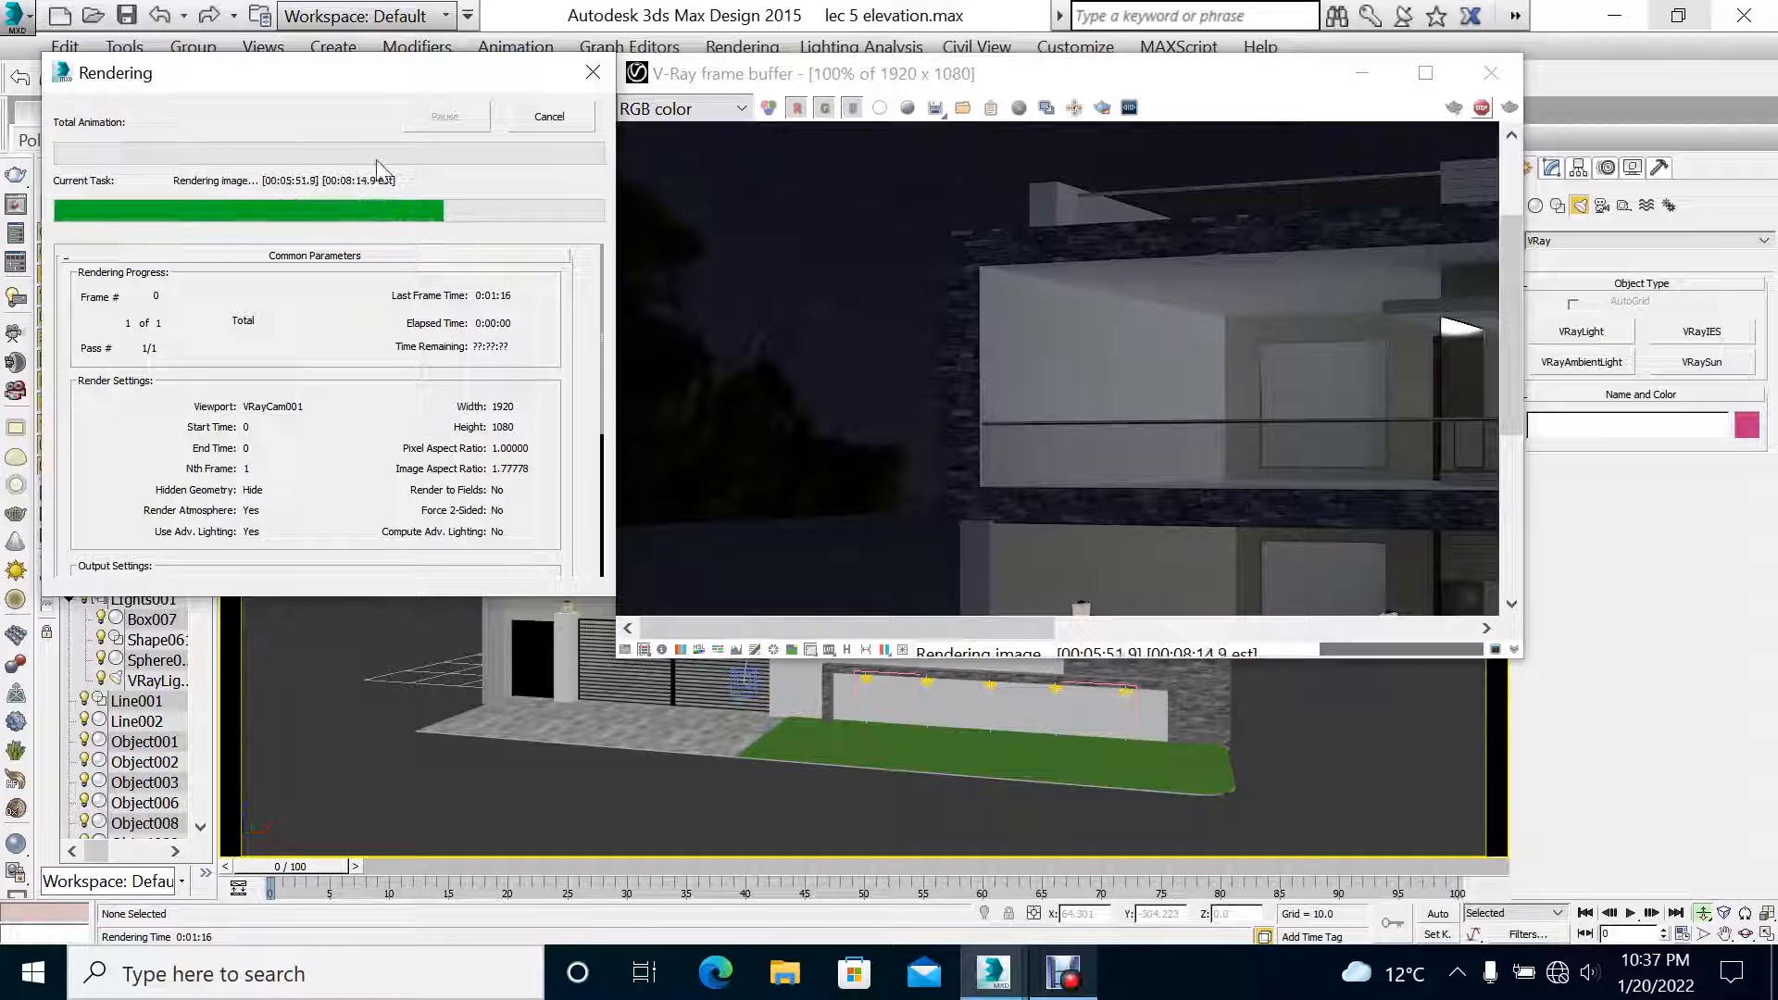
pyautogui.click(1426, 74)
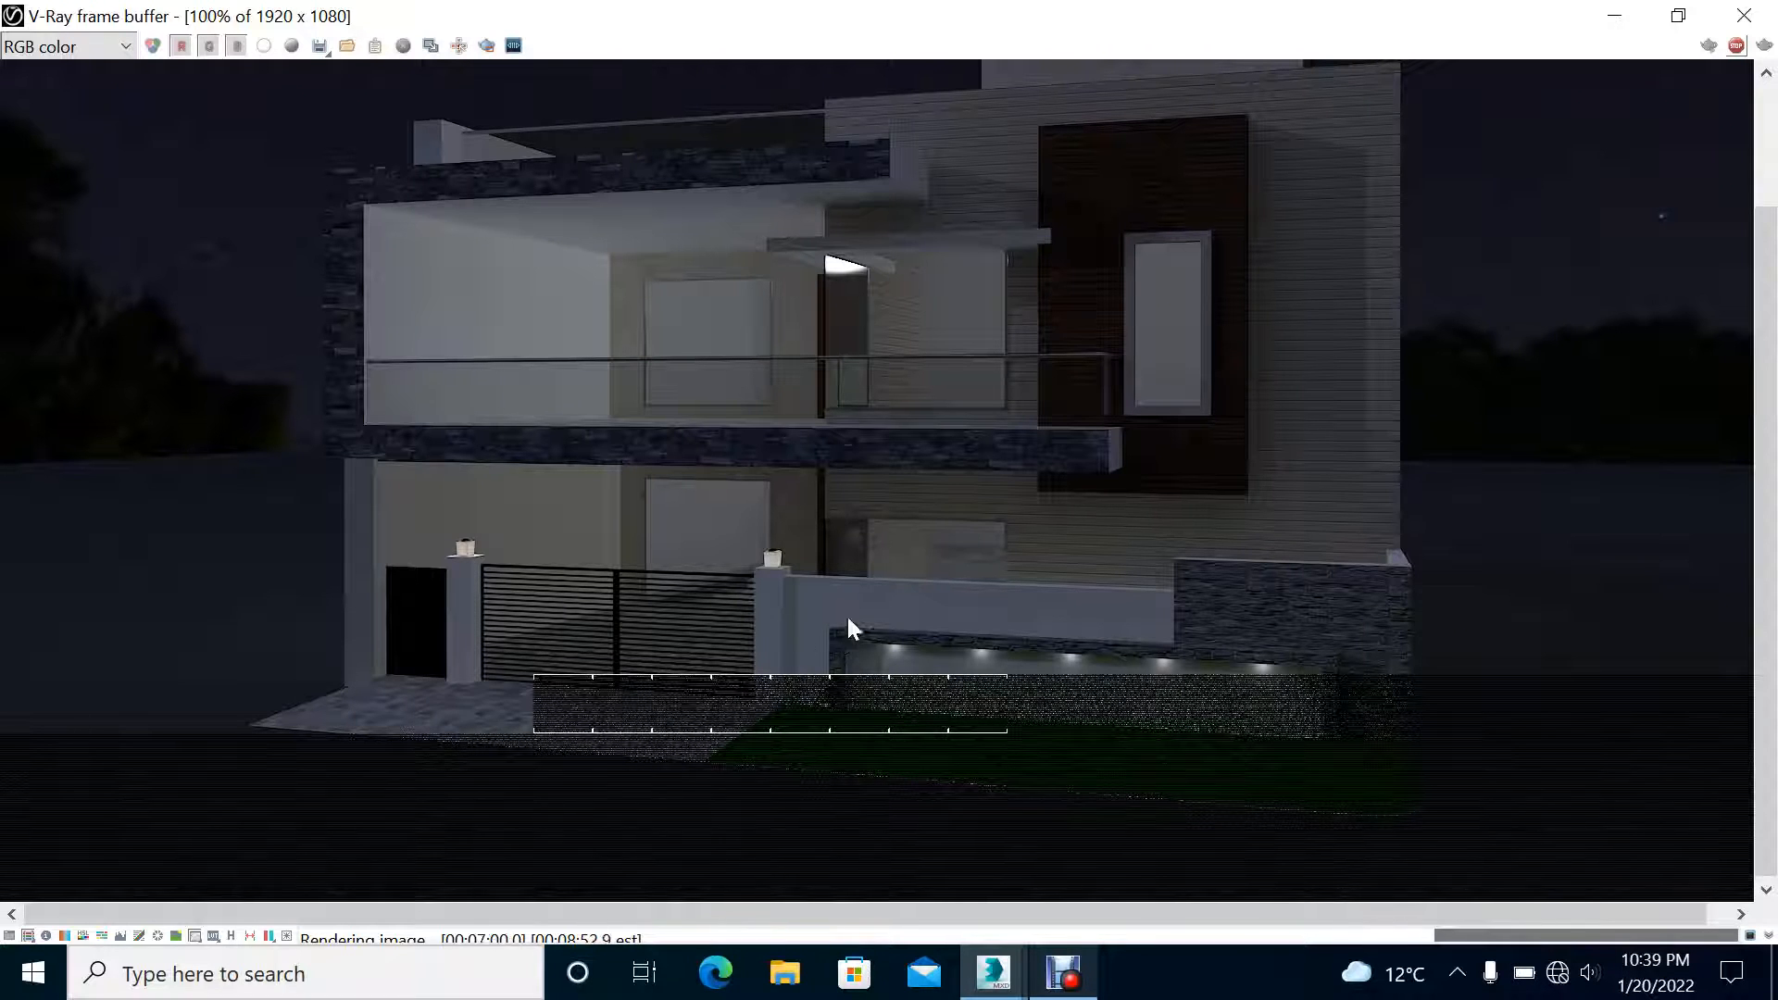
# Step: Inspect the rendered gate, driveway paving and rooftop room wall at 200% to 800% magnification
pyautogui.scroll(1, 465, 700)
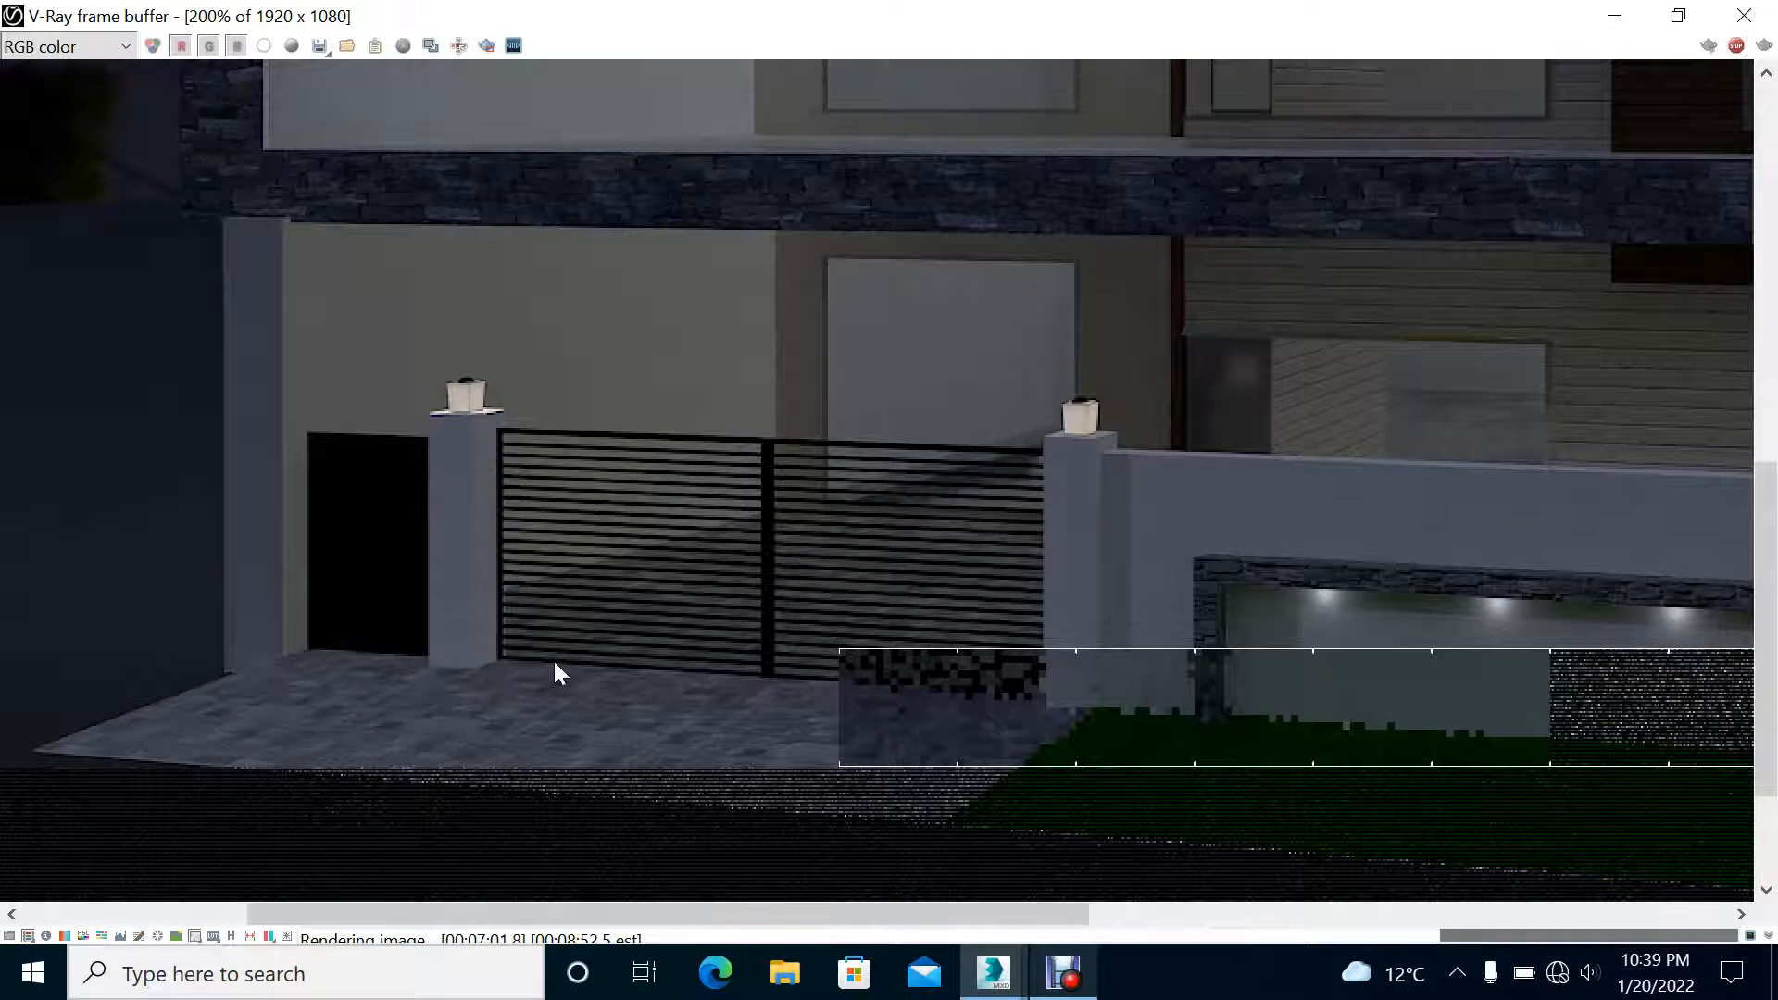
pyautogui.moveTo(556, 675); pyautogui.dragTo(544, 508, button='middle')
pyautogui.scroll(1, 505, 533)
pyautogui.scroll(-1, 641, 590)
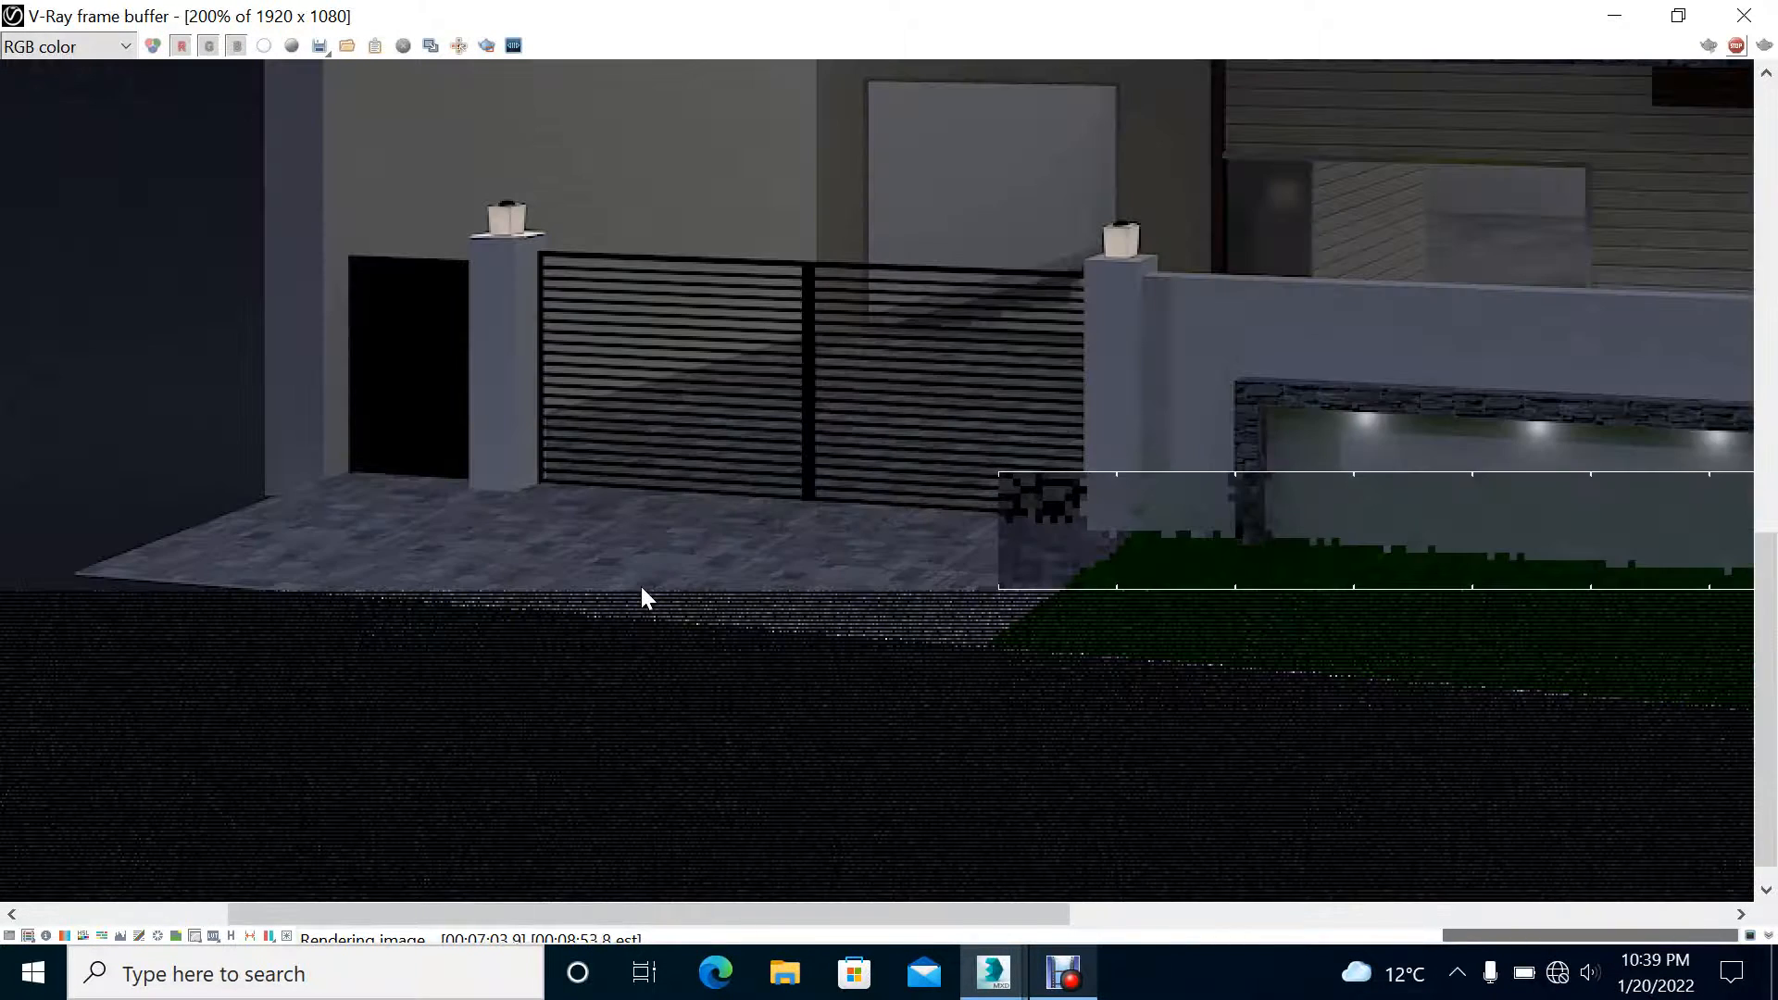
pyautogui.moveTo(809, 404); pyautogui.dragTo(714, 679, button='middle')
pyautogui.moveTo(719, 226); pyautogui.dragTo(897, 556, button='middle')
pyautogui.scroll(2, 1174, 222)
pyautogui.moveTo(1210, 444); pyautogui.dragTo(981, 496, button='middle')
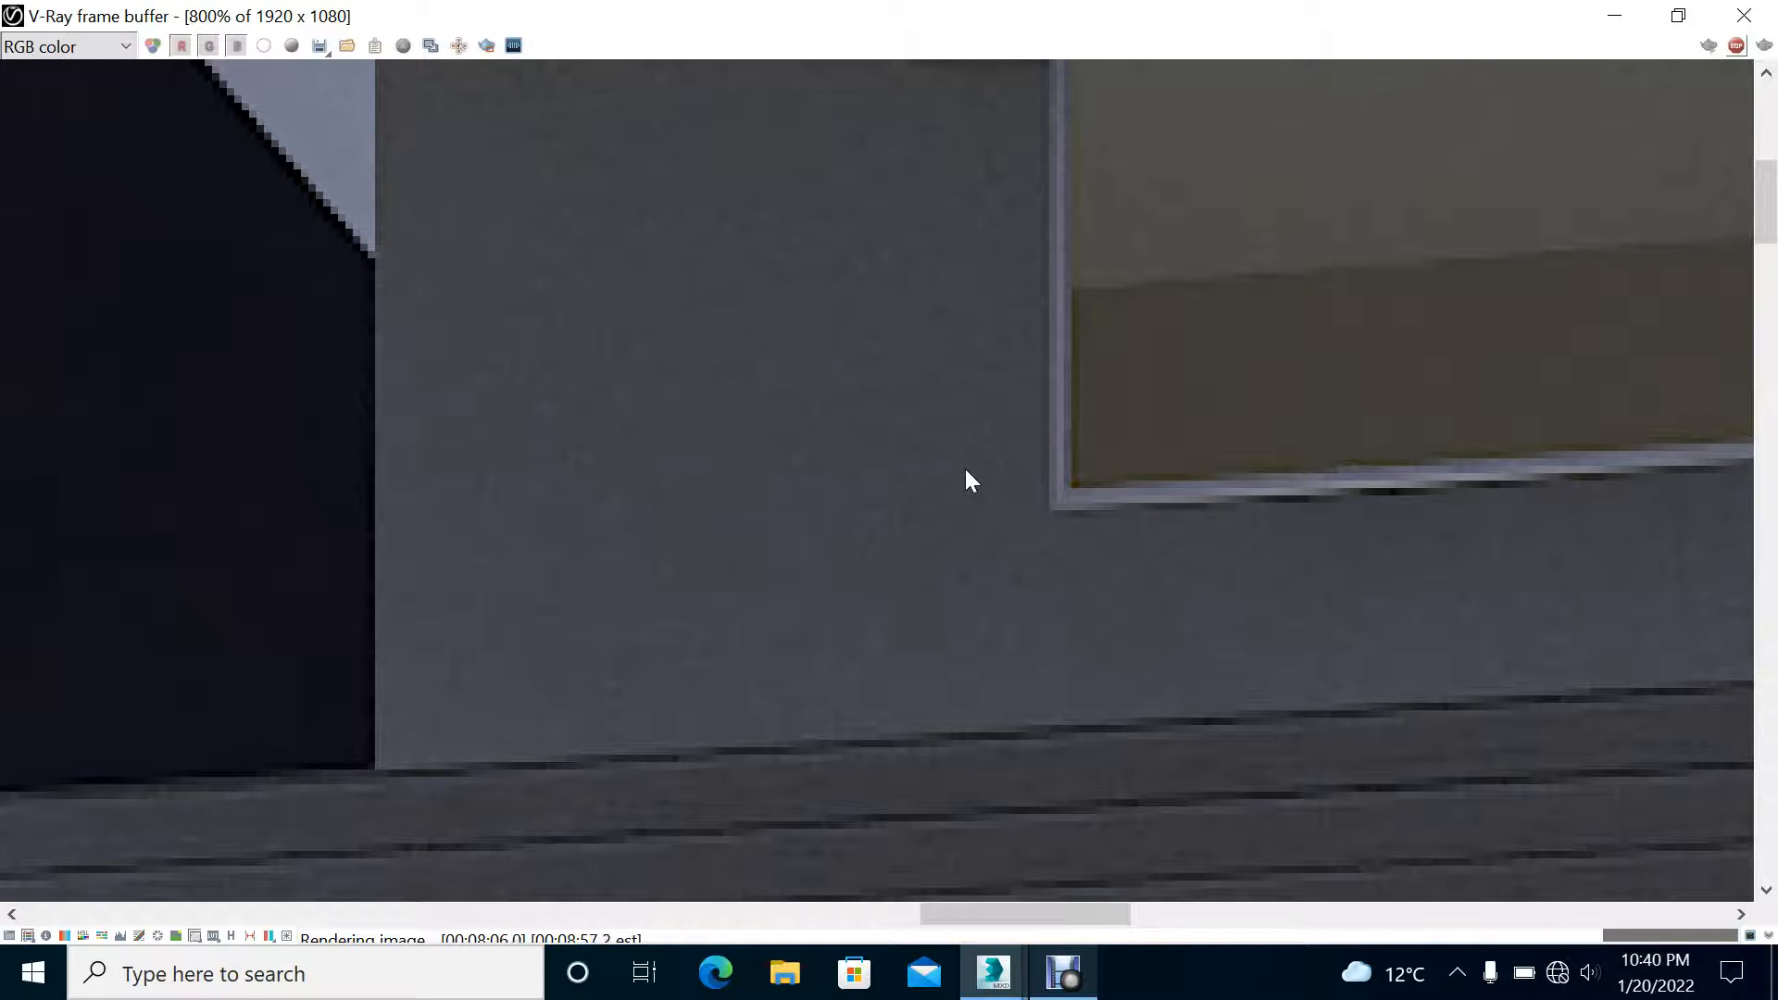
# Step: Review the whole render at 25% and 100%, and check the stone parapet and rooftop room for noise at up to 1600%
pyautogui.scroll(-1, 941, 444)
pyautogui.scroll(-4, 988, 556)
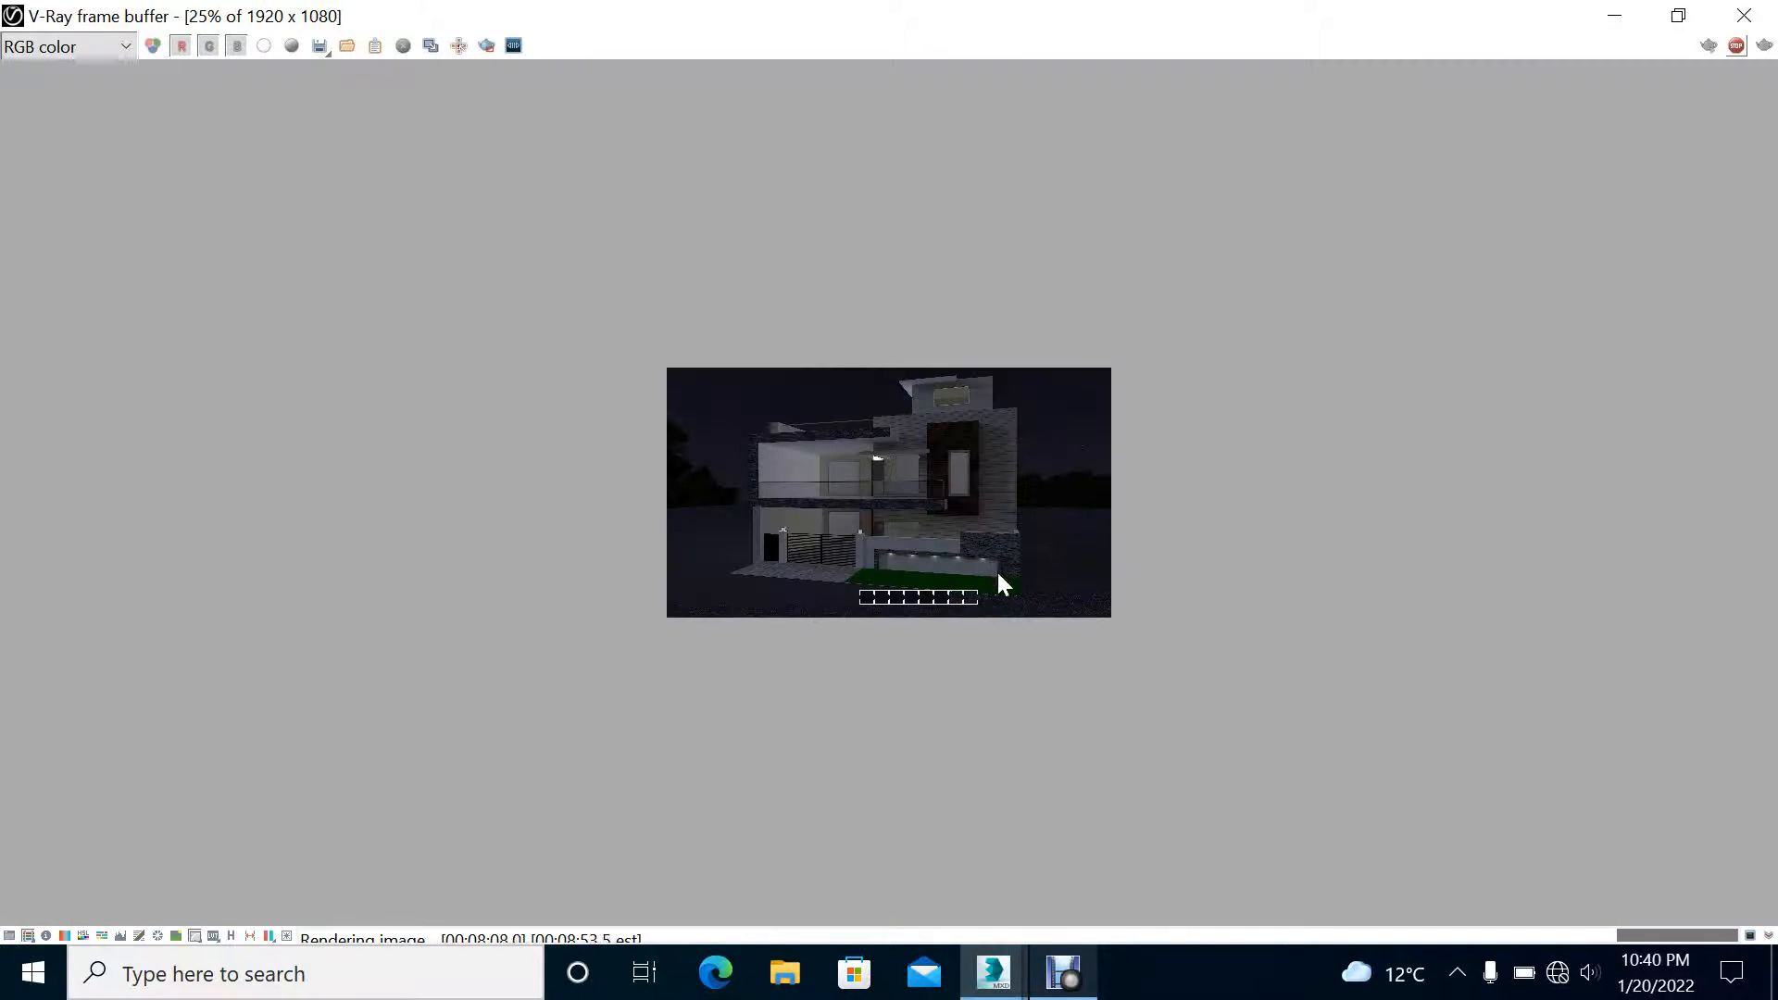
pyautogui.scroll(3, 945, 636)
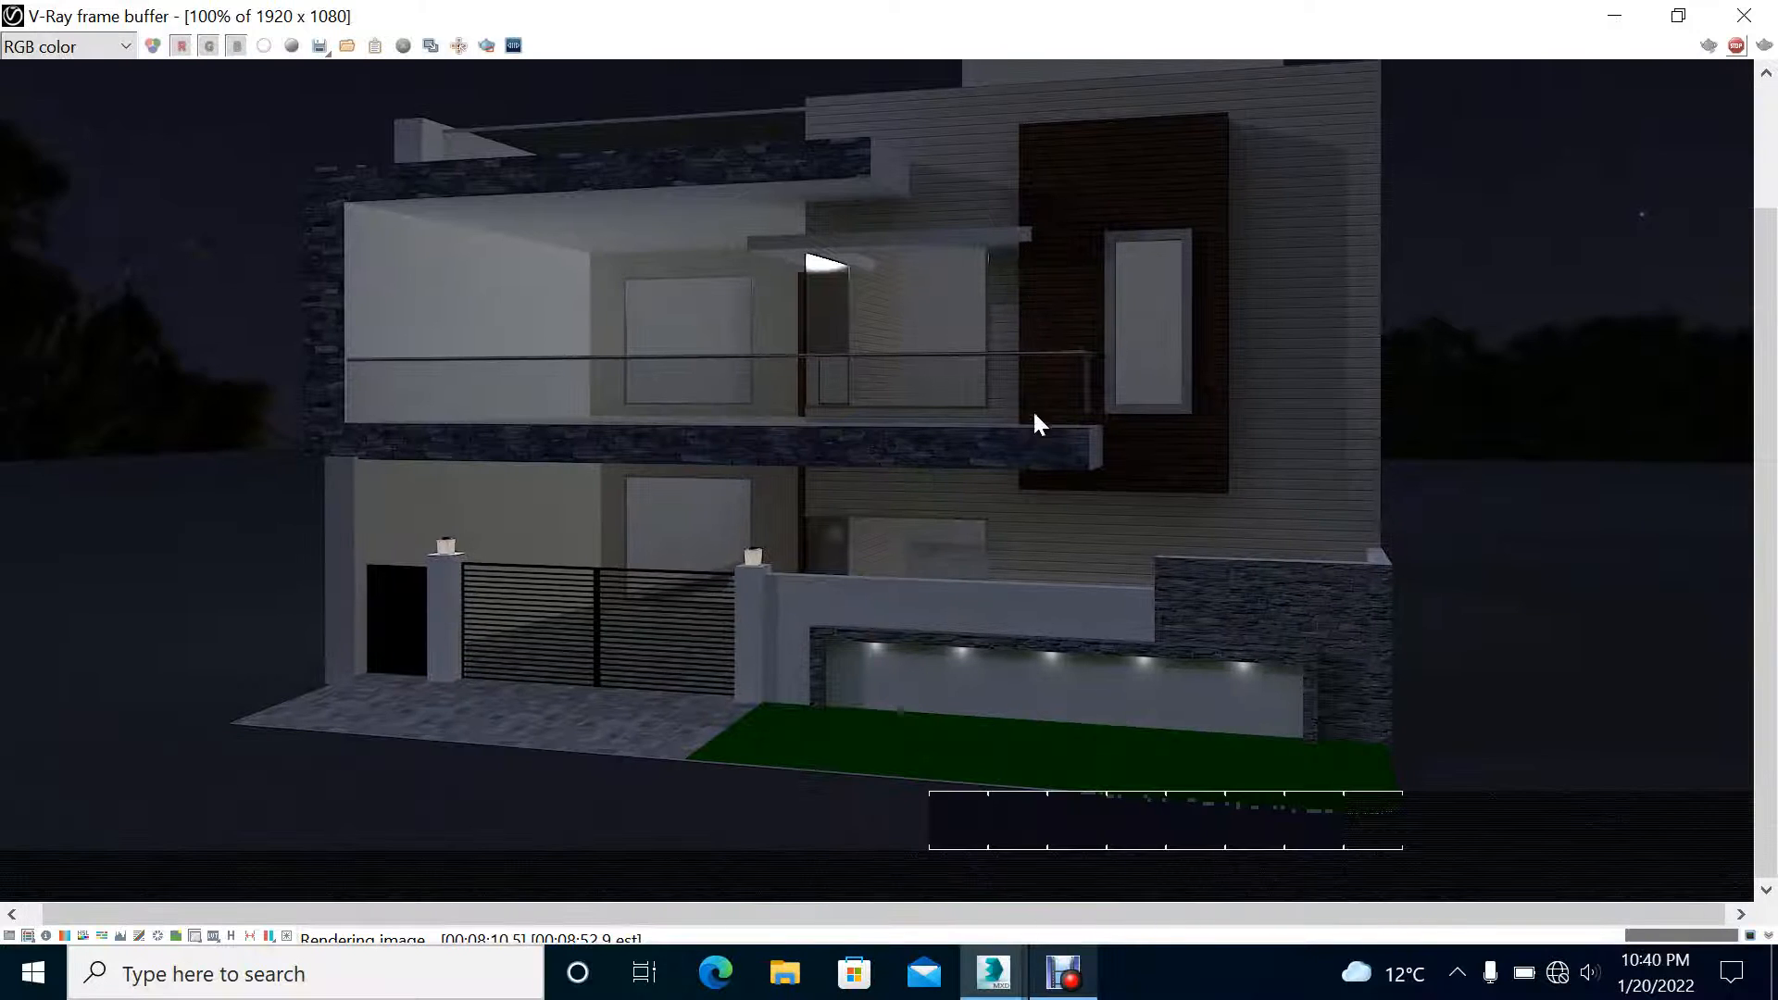
pyautogui.scroll(2, 1032, 409)
pyautogui.scroll(2, 849, 190)
pyautogui.scroll(1, 920, 87)
pyautogui.moveTo(921, 87); pyautogui.dragTo(975, 690, button='middle')
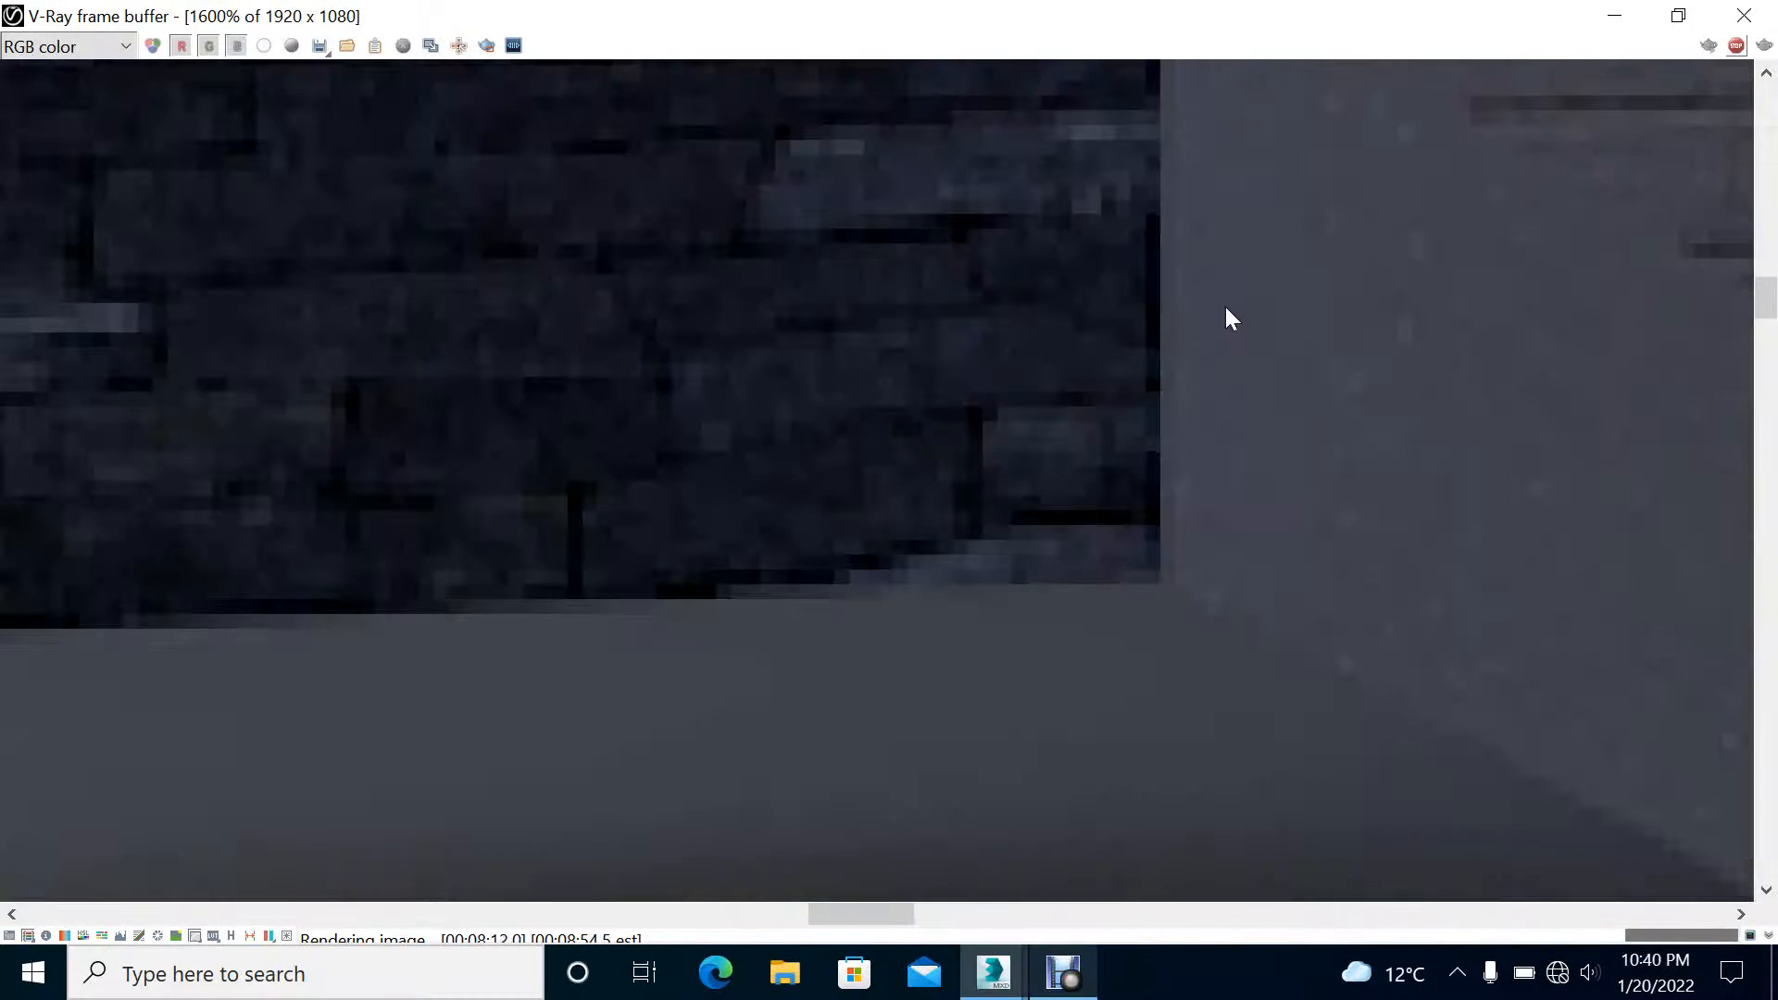
pyautogui.moveTo(1464, 166); pyautogui.dragTo(876, 632, button='middle')
pyautogui.scroll(-1, 876, 632)
pyautogui.moveTo(1011, 306); pyautogui.dragTo(333, 856, button='middle')
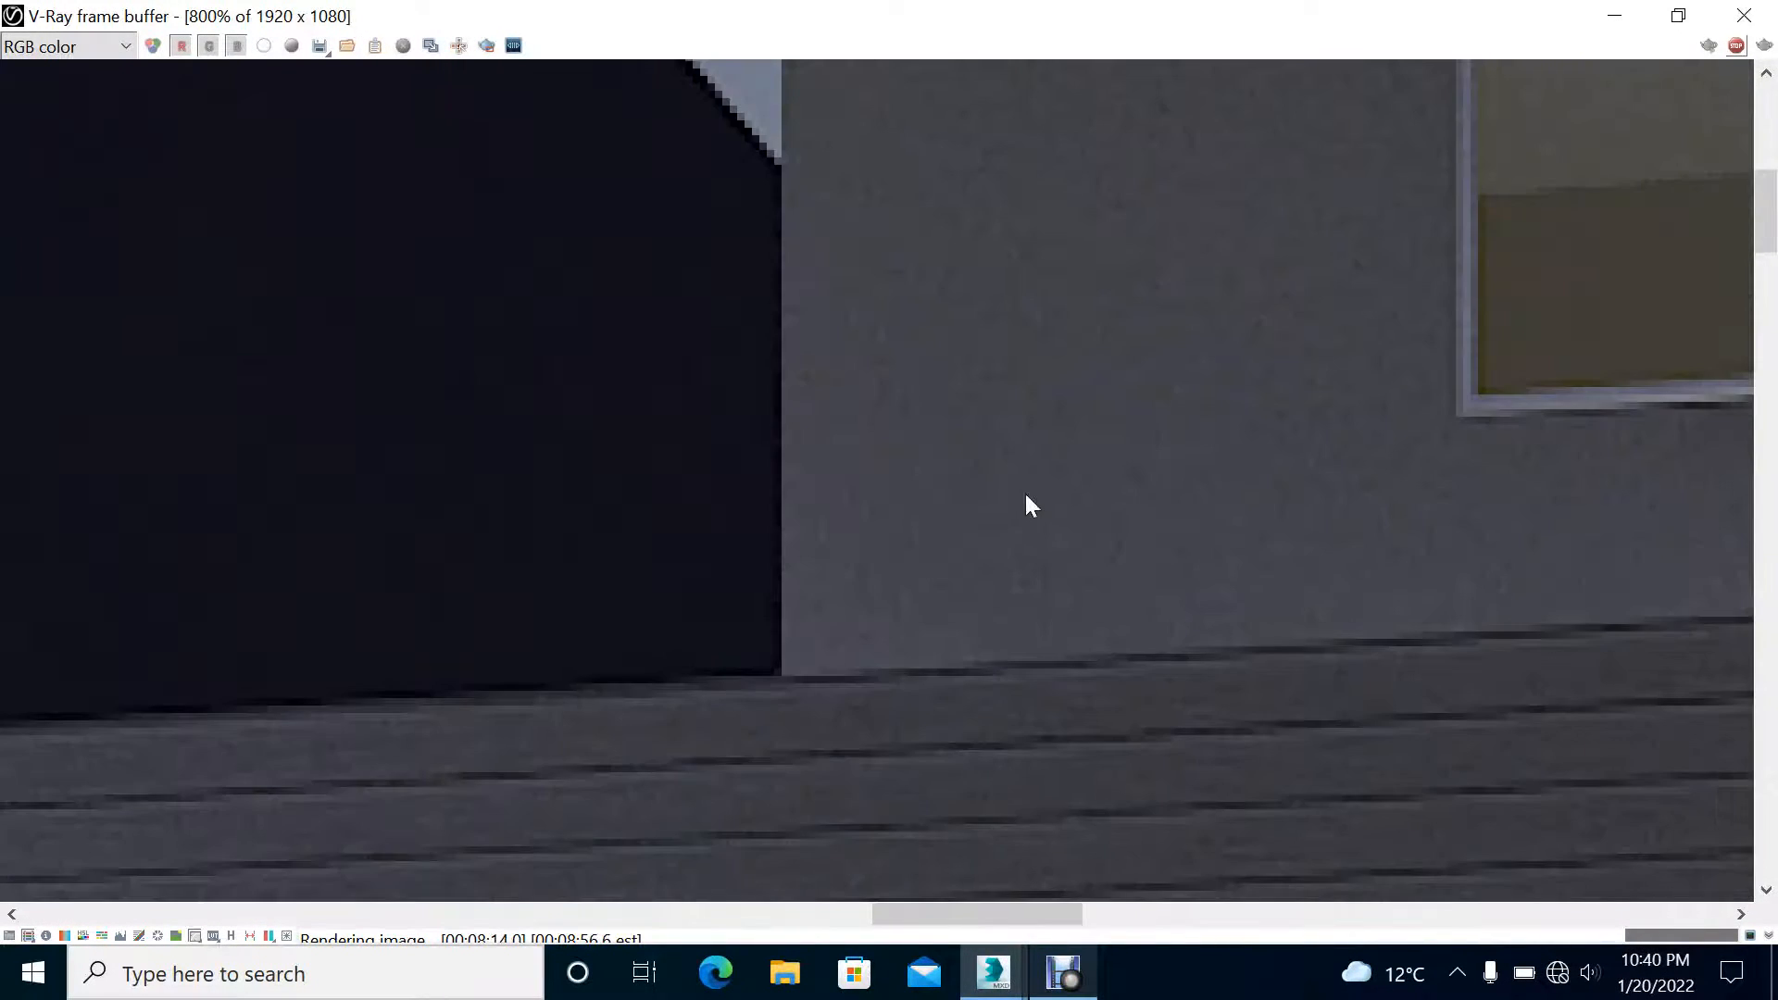
pyautogui.moveTo(1112, 384); pyautogui.dragTo(604, 630, button='middle')
pyautogui.scroll(1, 613, 591)
pyautogui.scroll(-1, 609, 607)
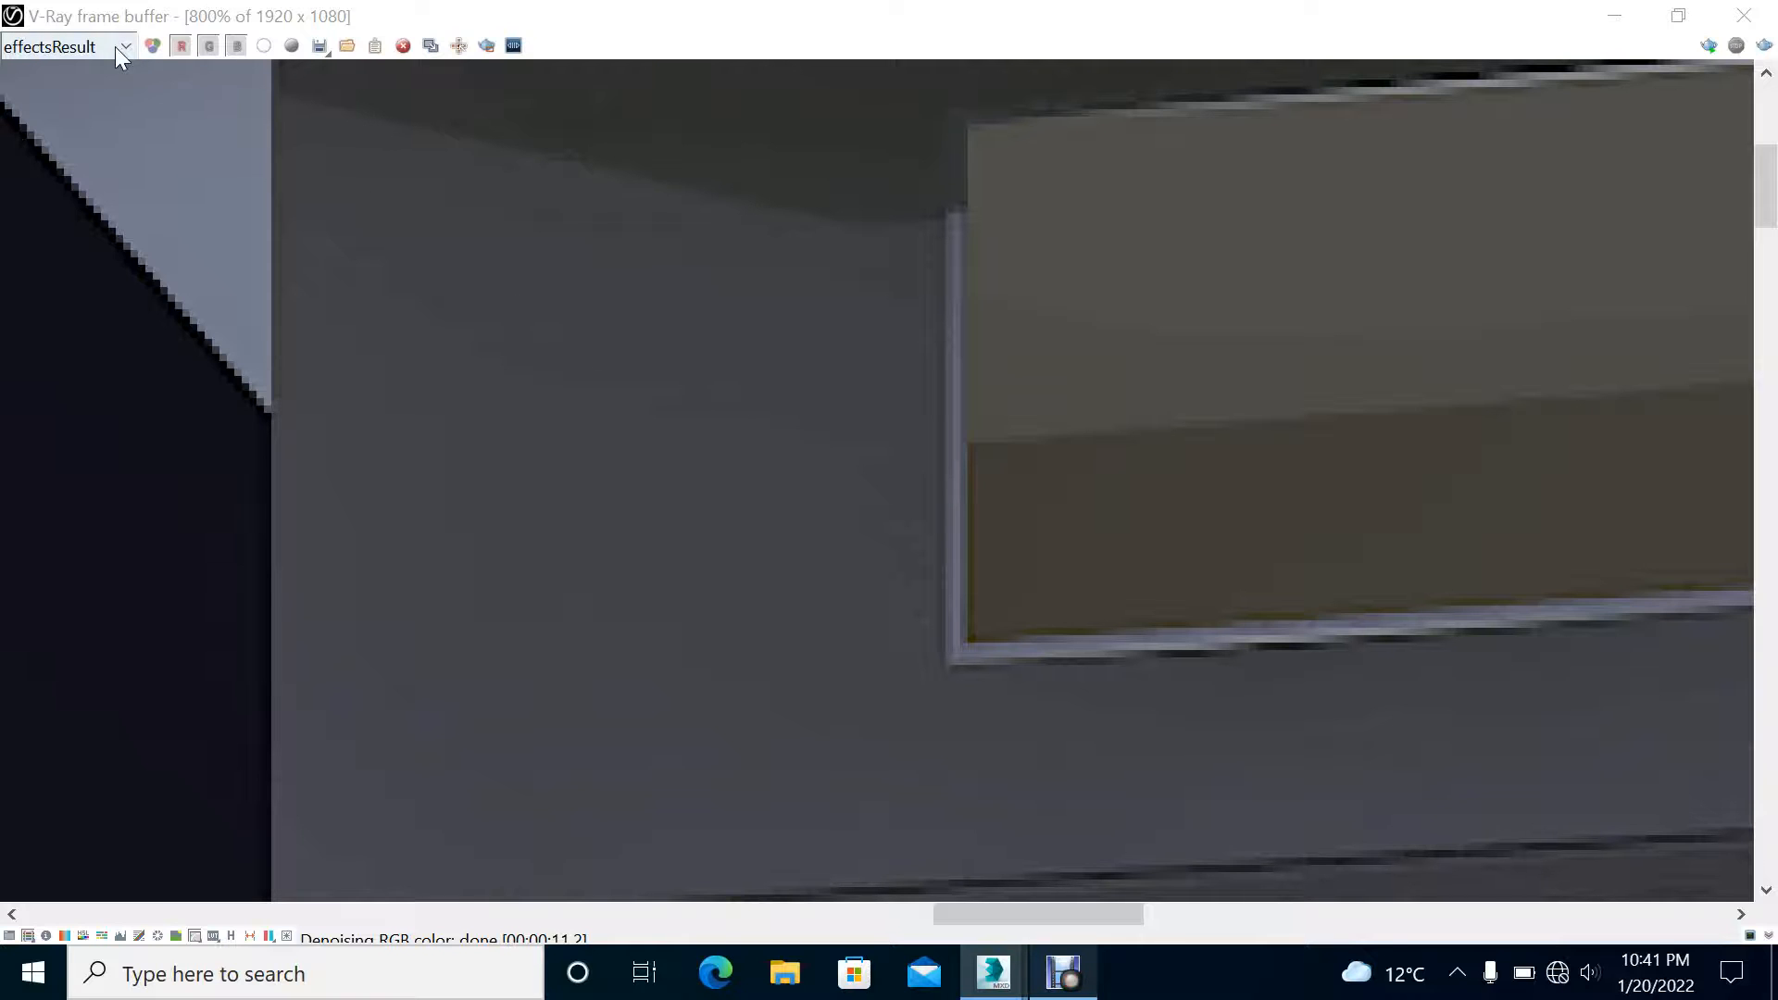
# Step: Display the RGB color channel and examine the noise on the rooftop room wall and gate pillar
pyautogui.click(68, 48)
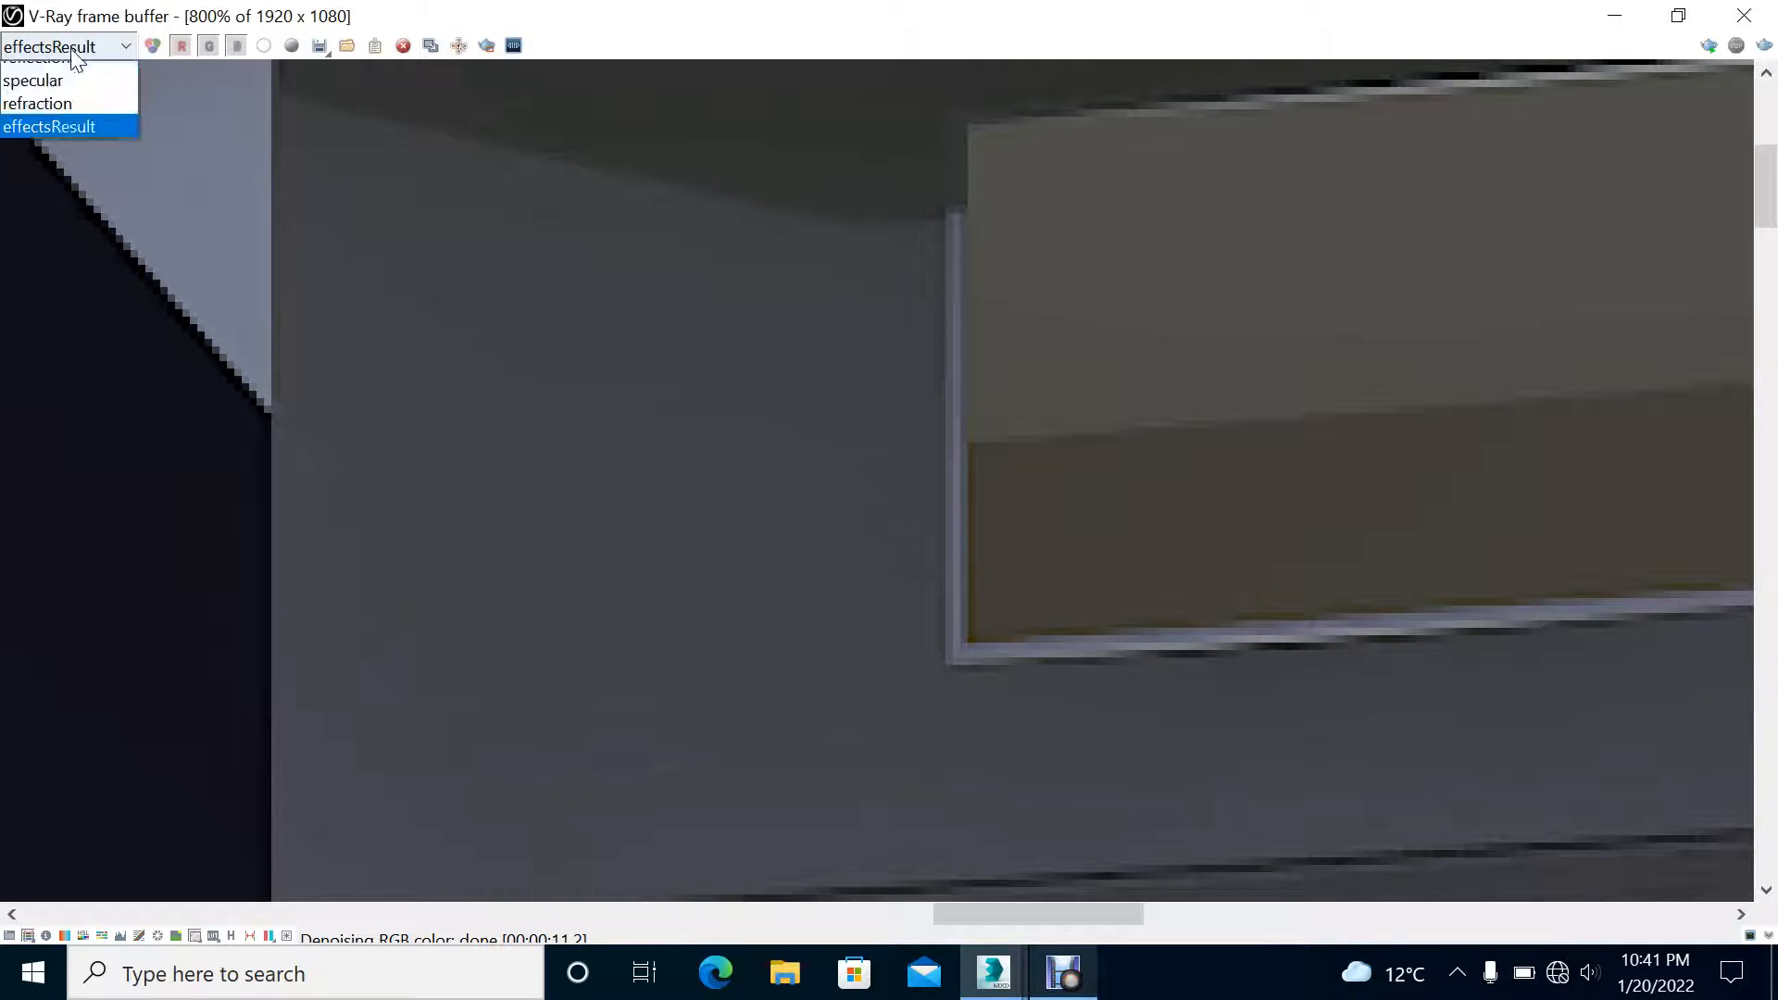
pyautogui.click(76, 74)
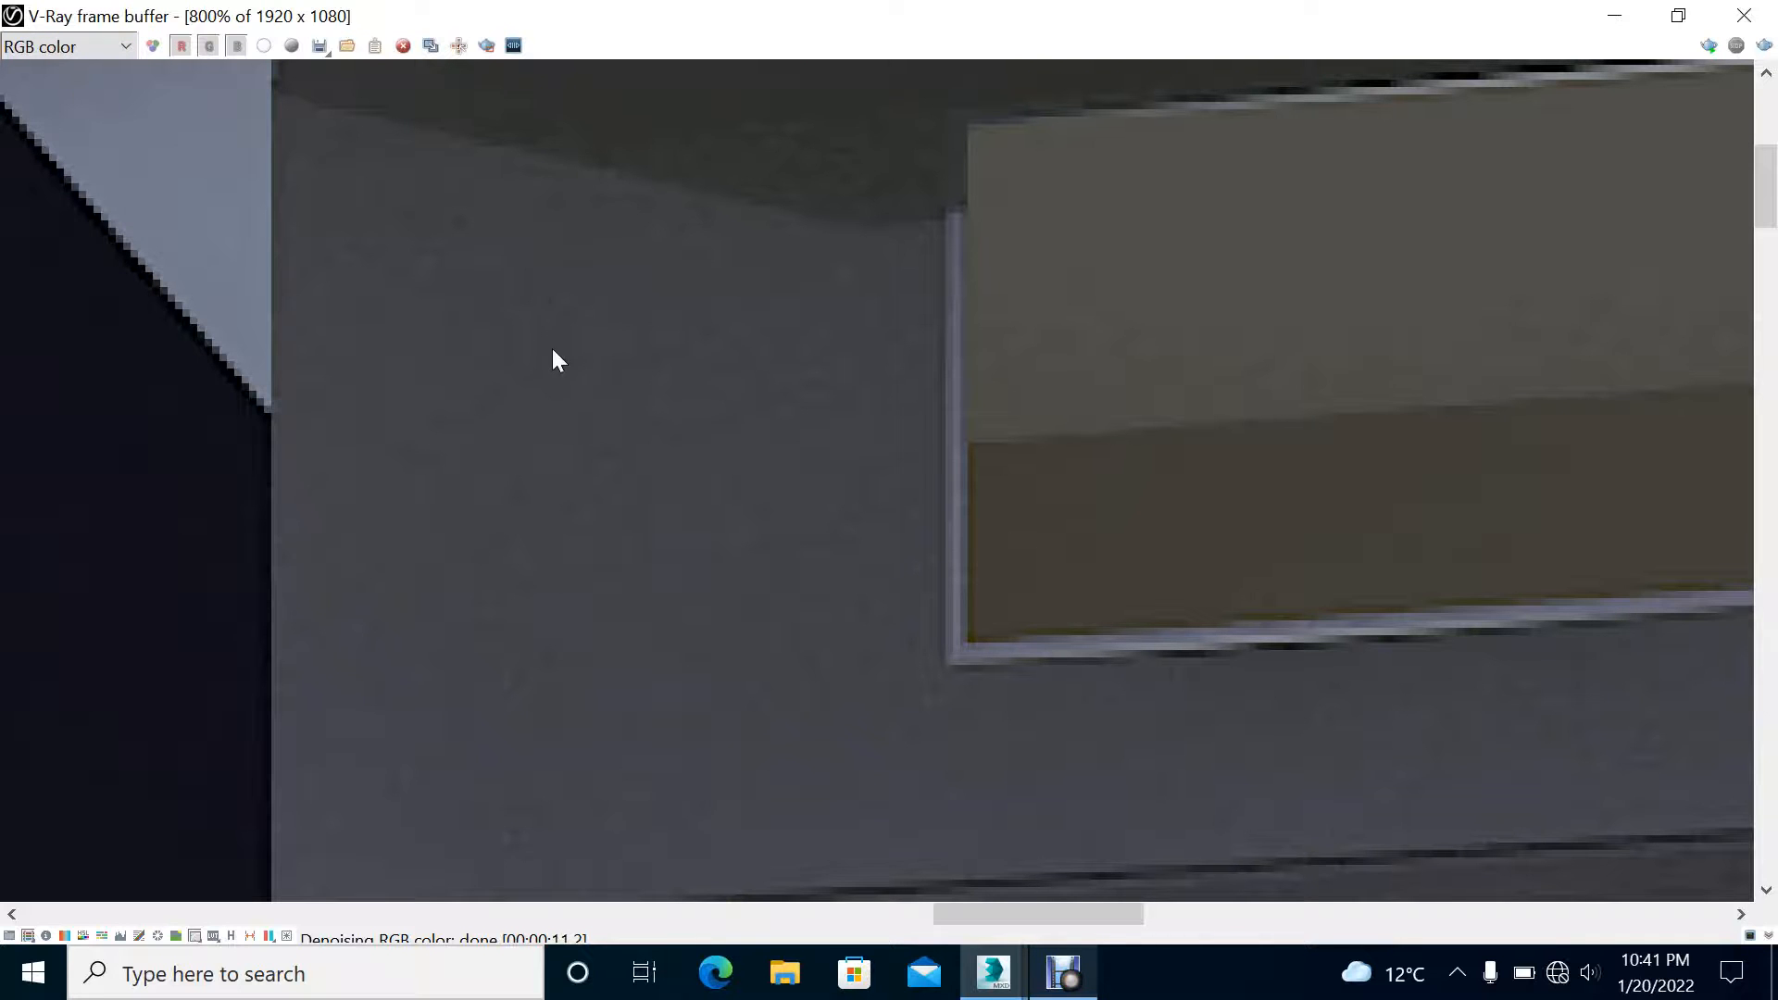
pyautogui.scroll(-3, 538, 408)
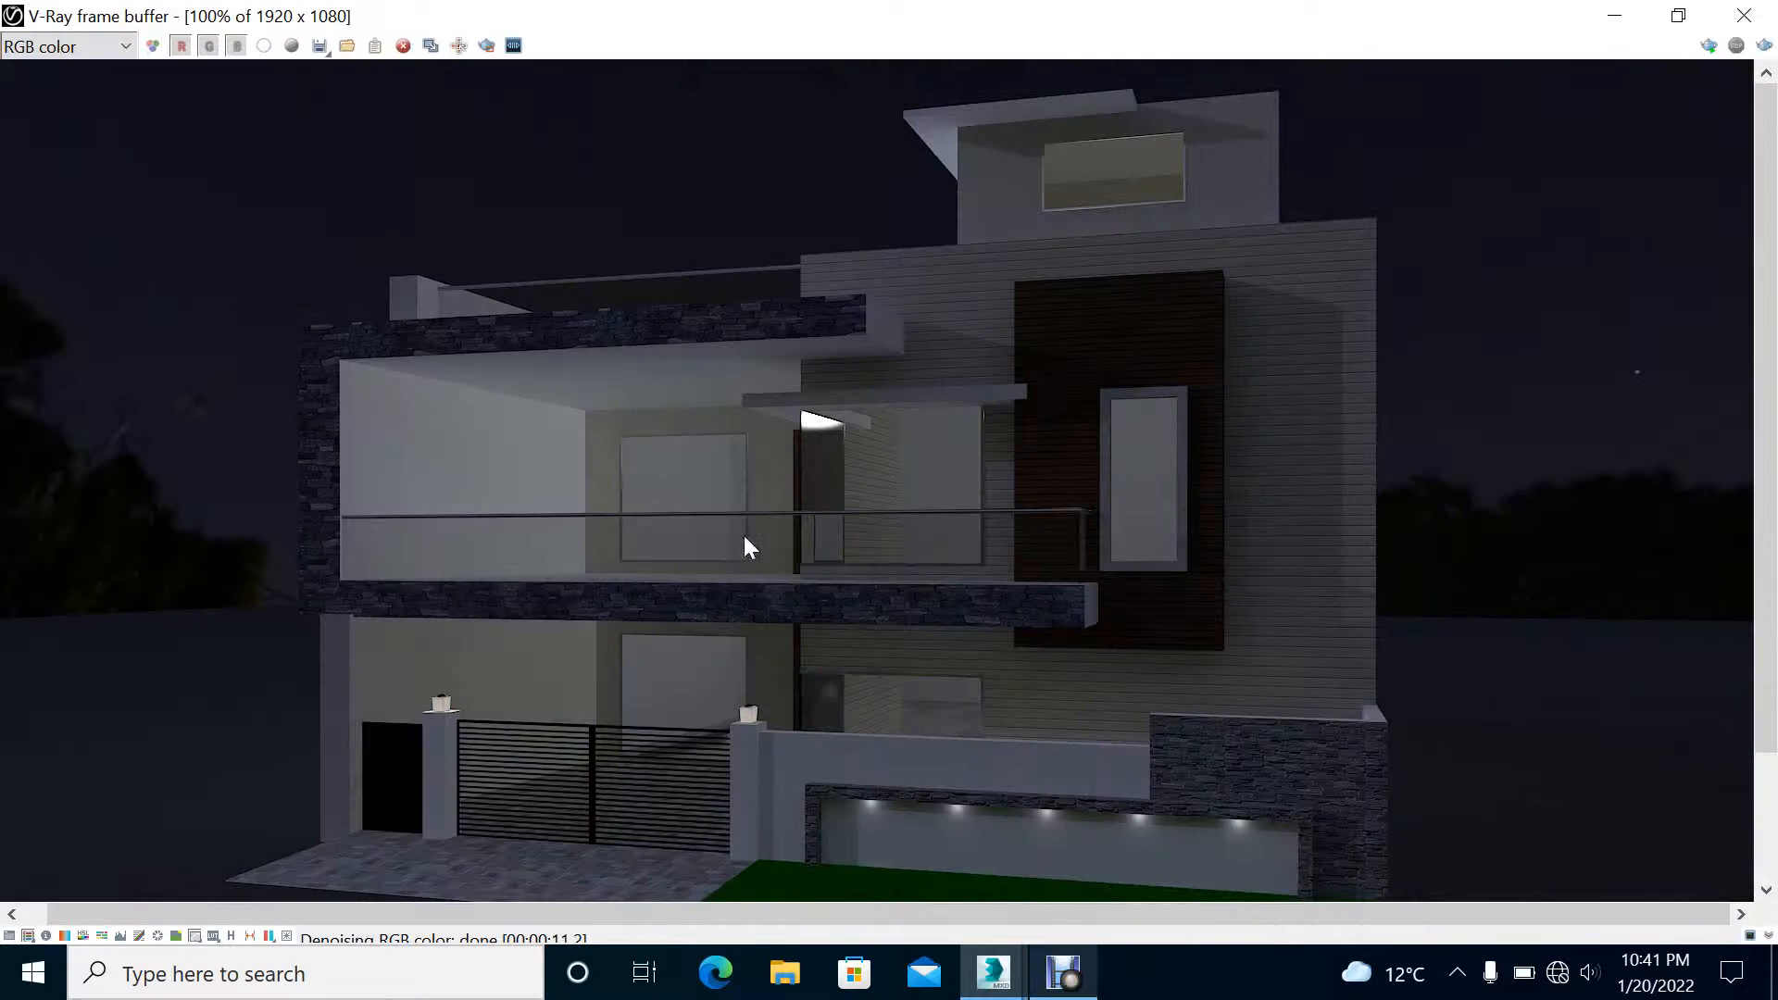
pyautogui.scroll(4, 735, 834)
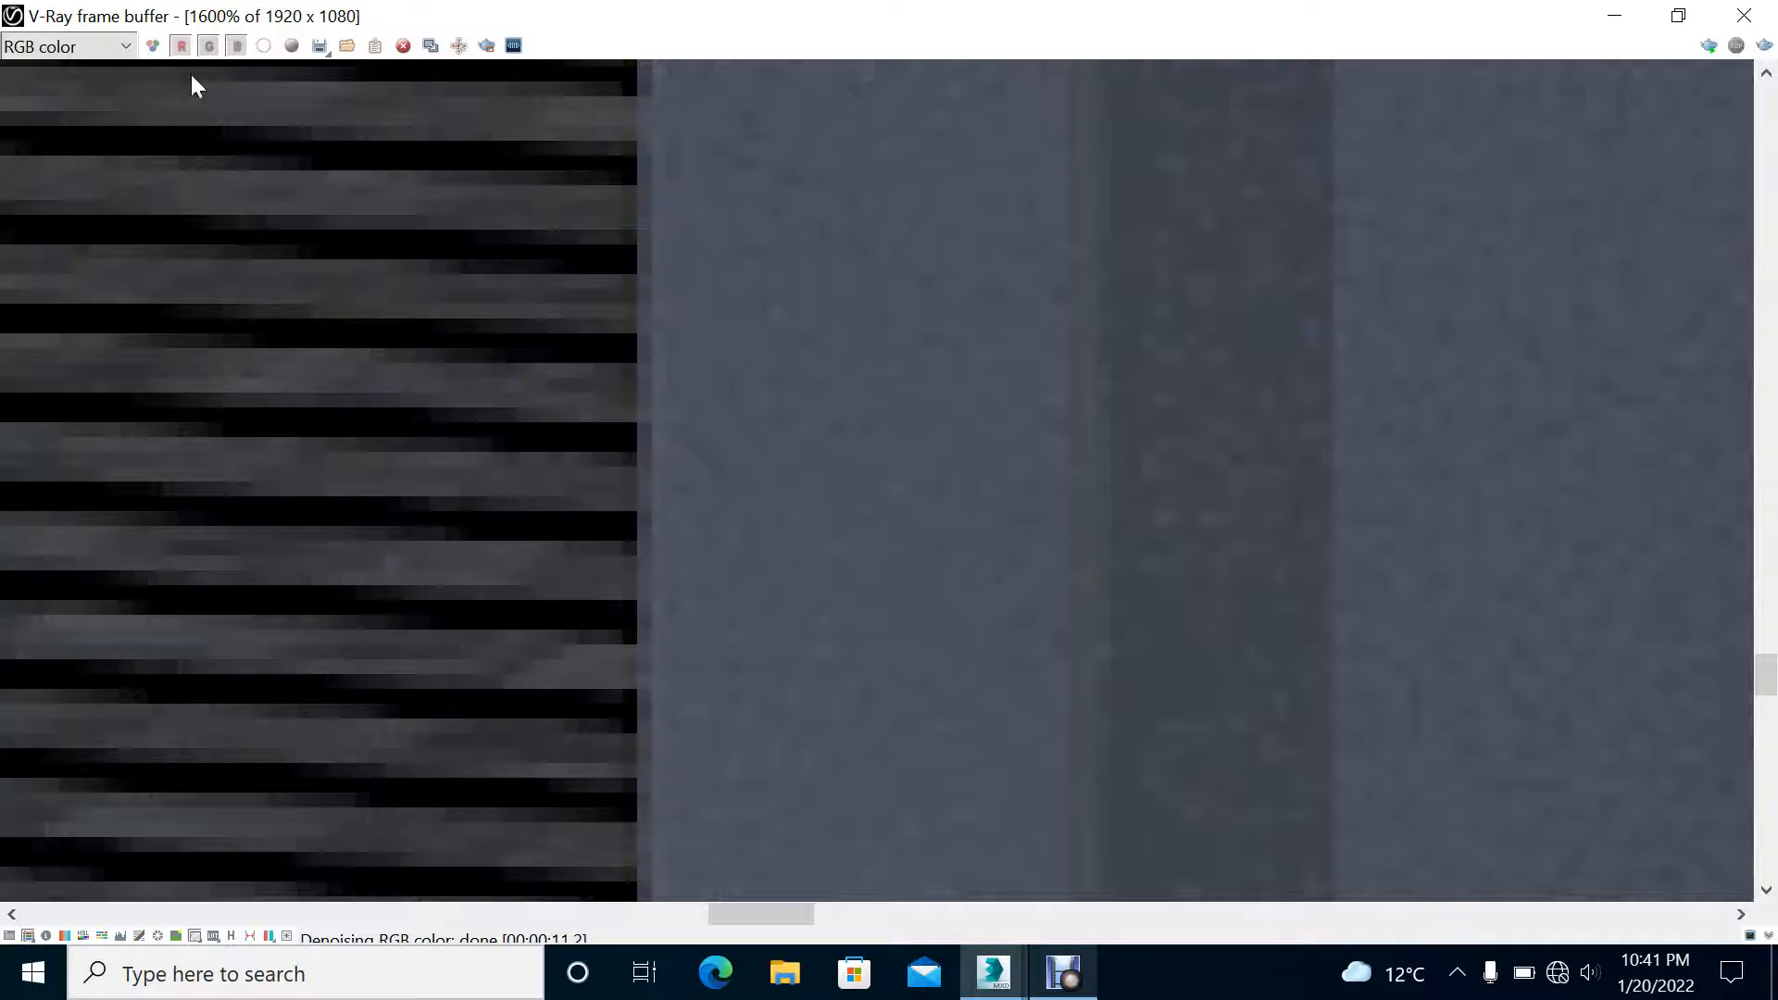
# Step: Display the effectsResult channel and compare the gate, pillars and lit garden wall in the denoised image at 200%
pyautogui.click(130, 48)
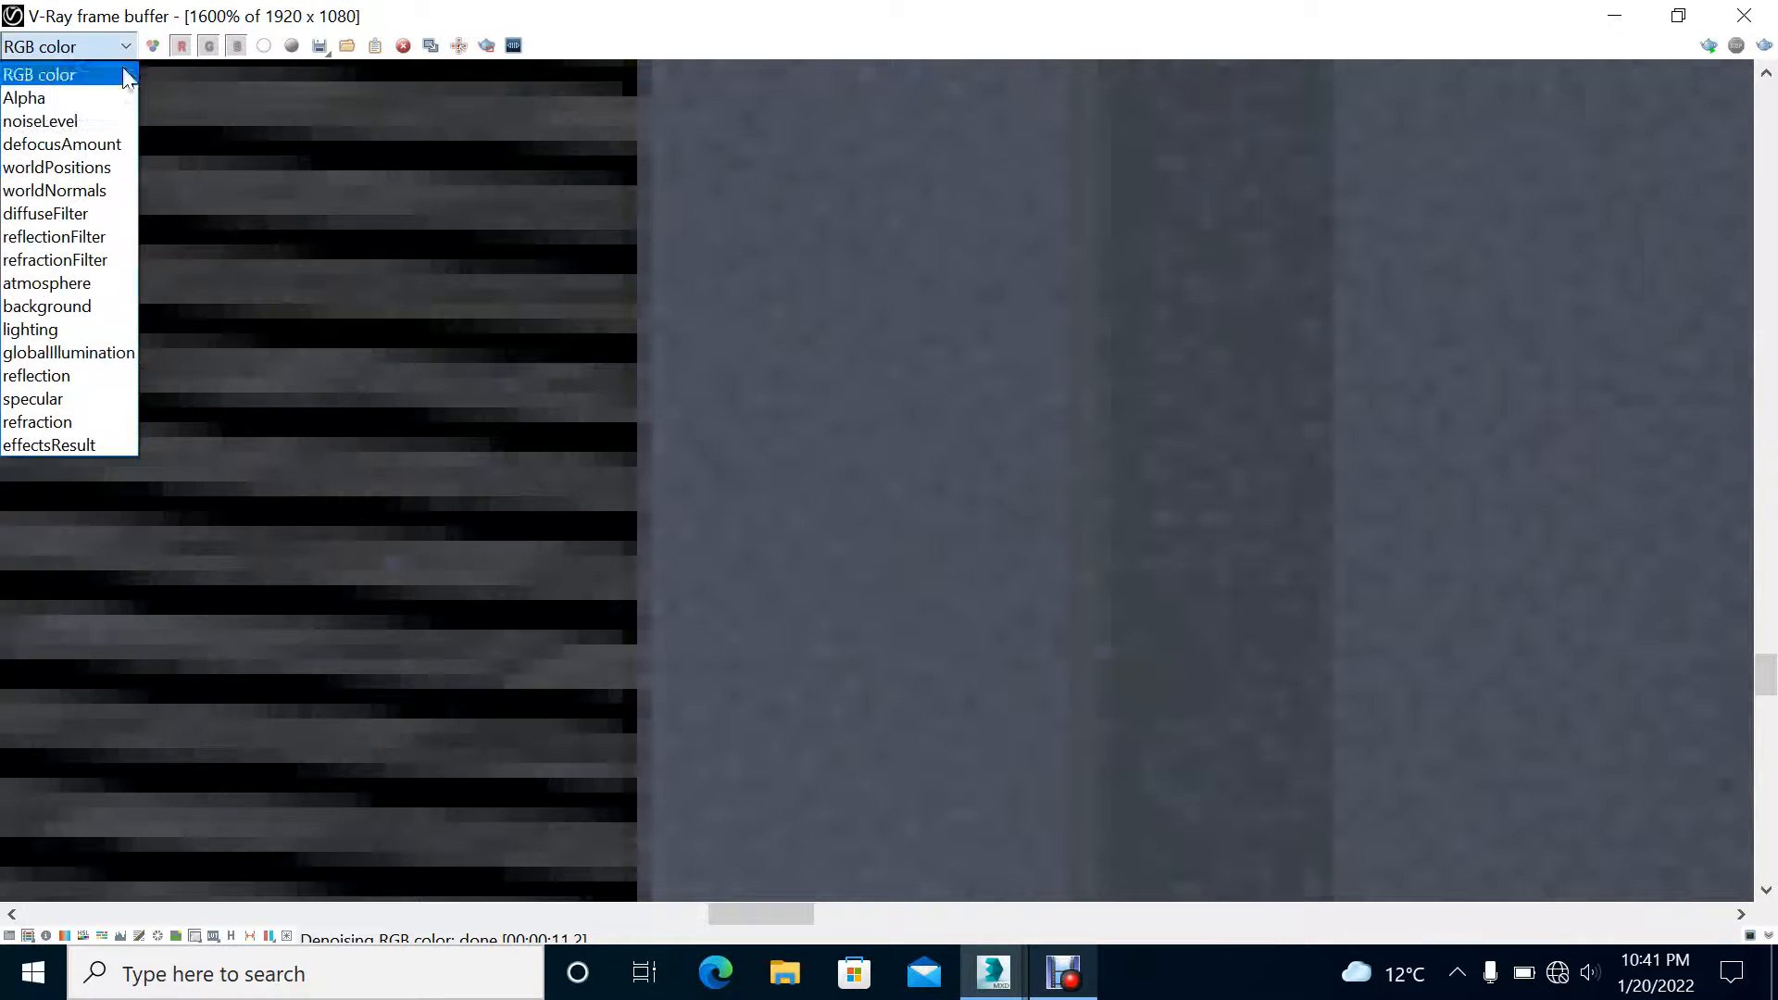
pyautogui.click(83, 448)
pyautogui.scroll(-3, 756, 476)
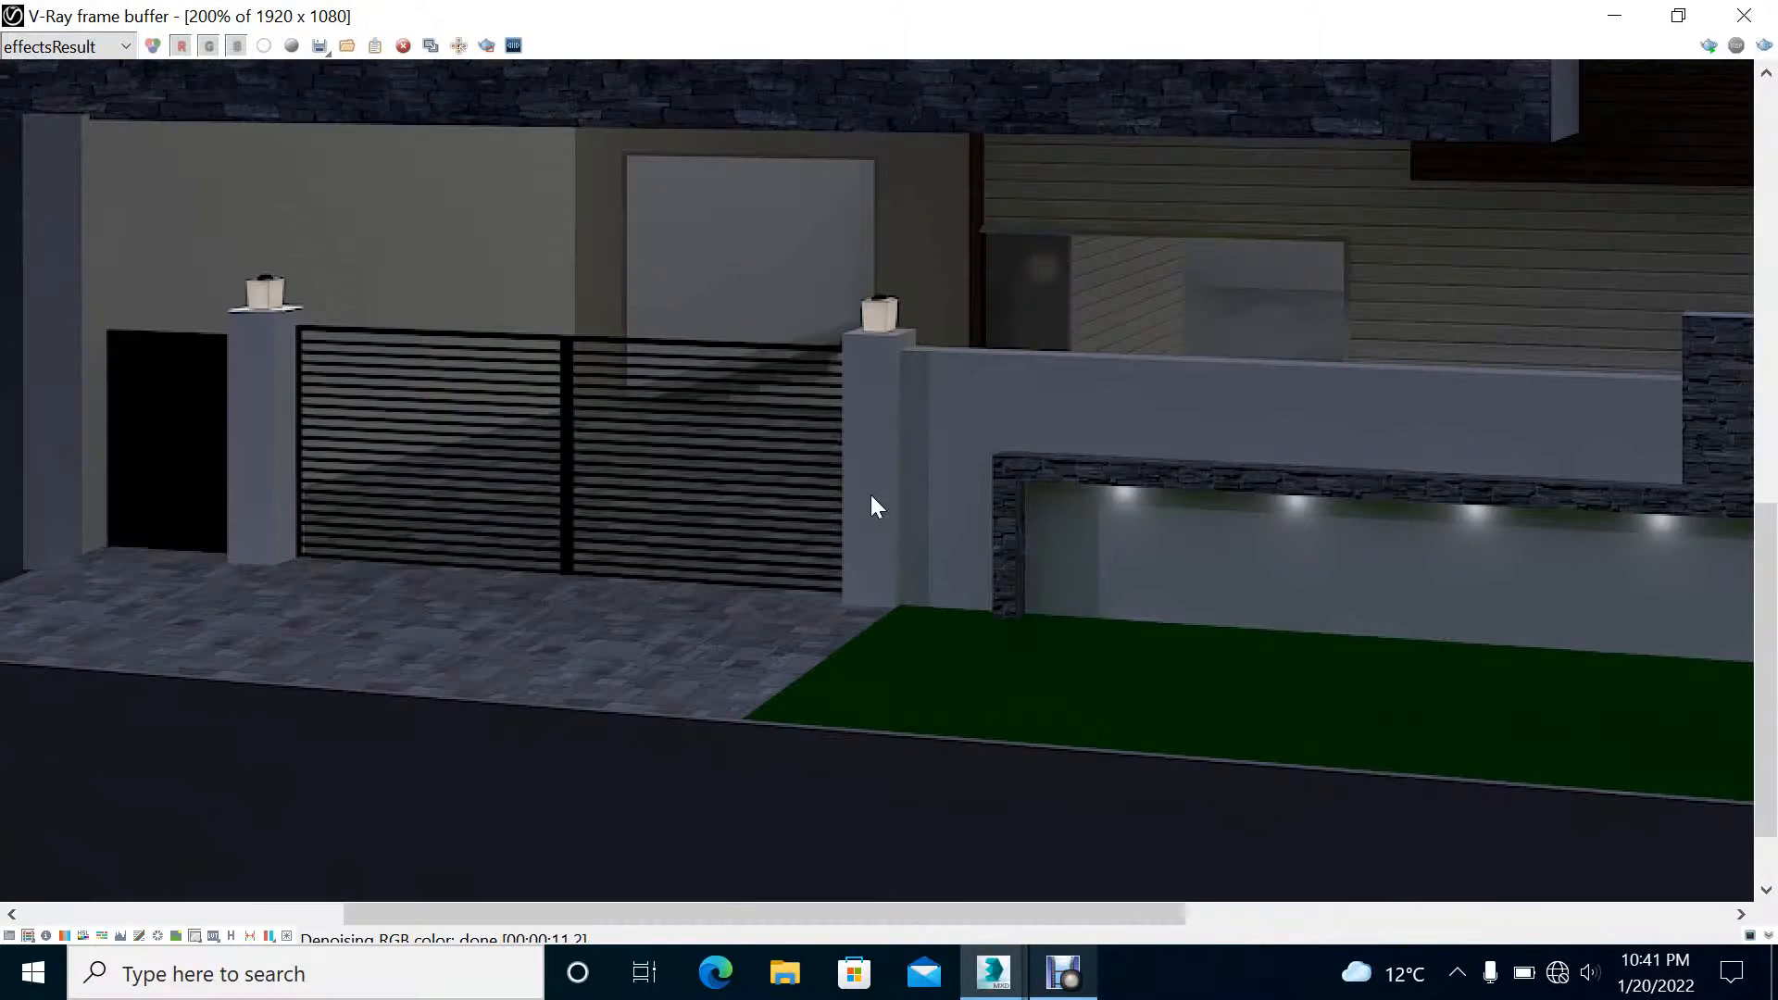
pyautogui.moveTo(1124, 454); pyautogui.dragTo(846, 393, button='middle')
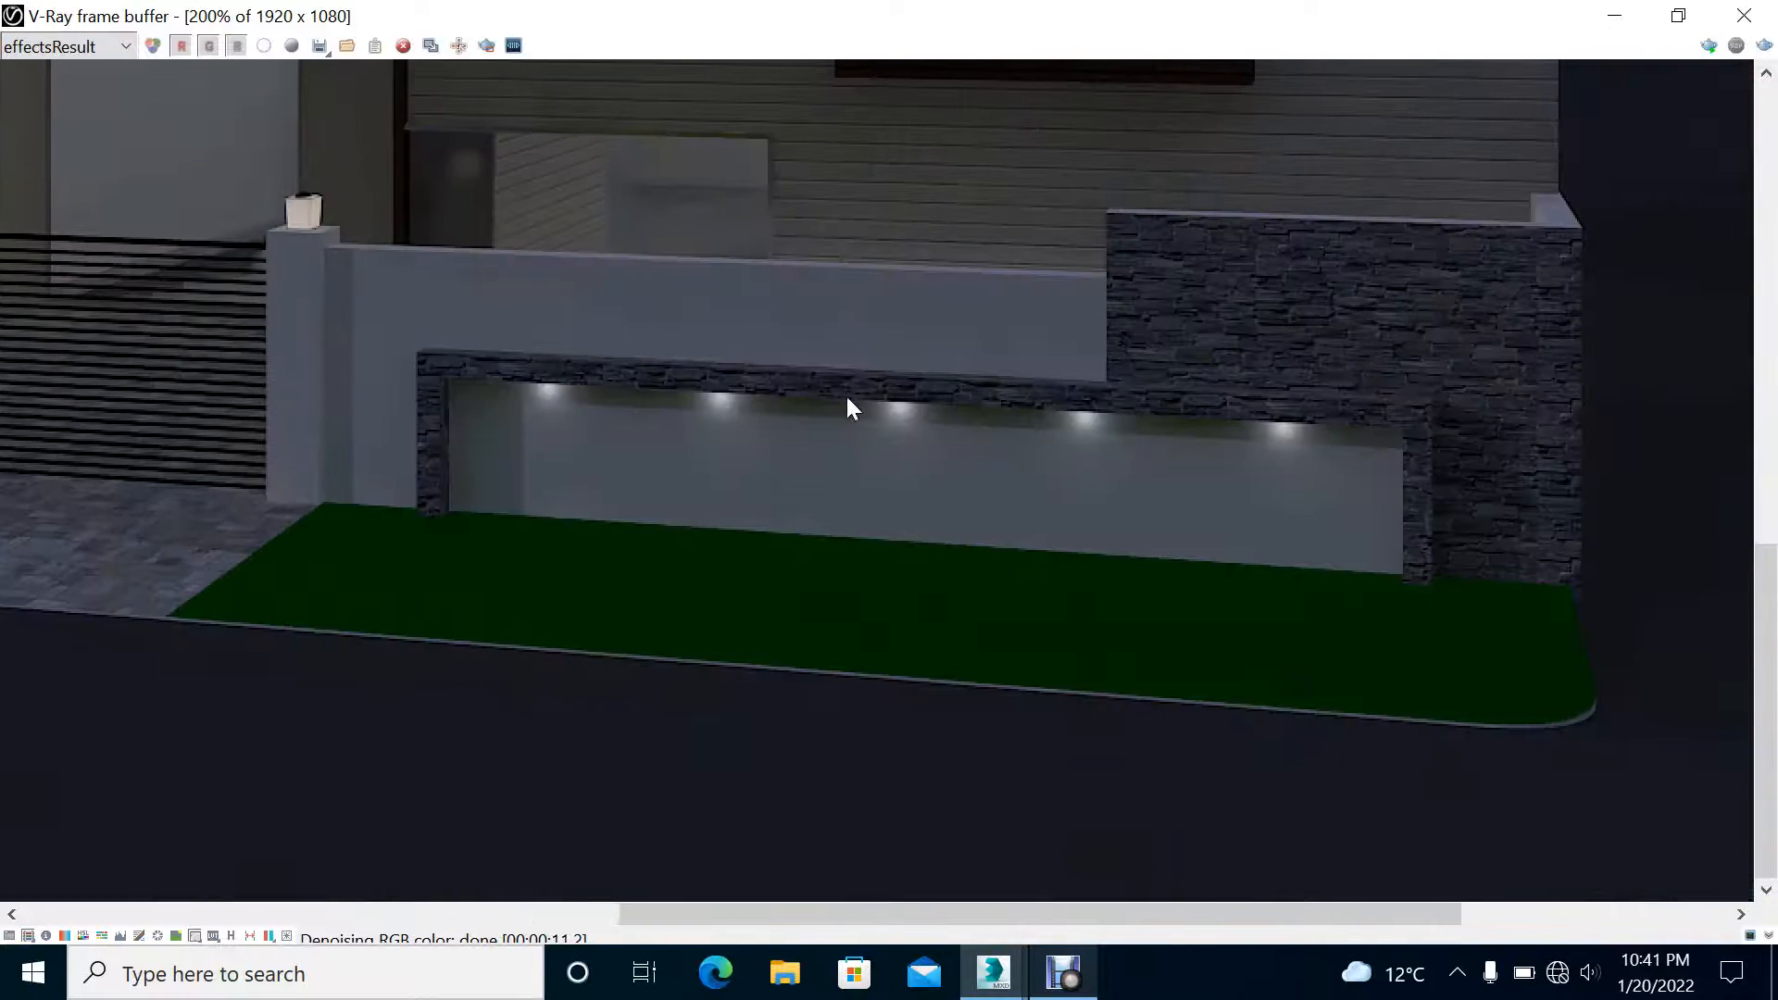
# Step: Inspect the denoised balcony doorway, stone balcony band, garden wall spotlights and stone boundary wall at 400% to 800% magnification
pyautogui.scroll(3, 848, 380)
pyautogui.scroll(-4, 849, 398)
pyautogui.scroll(3, 925, 649)
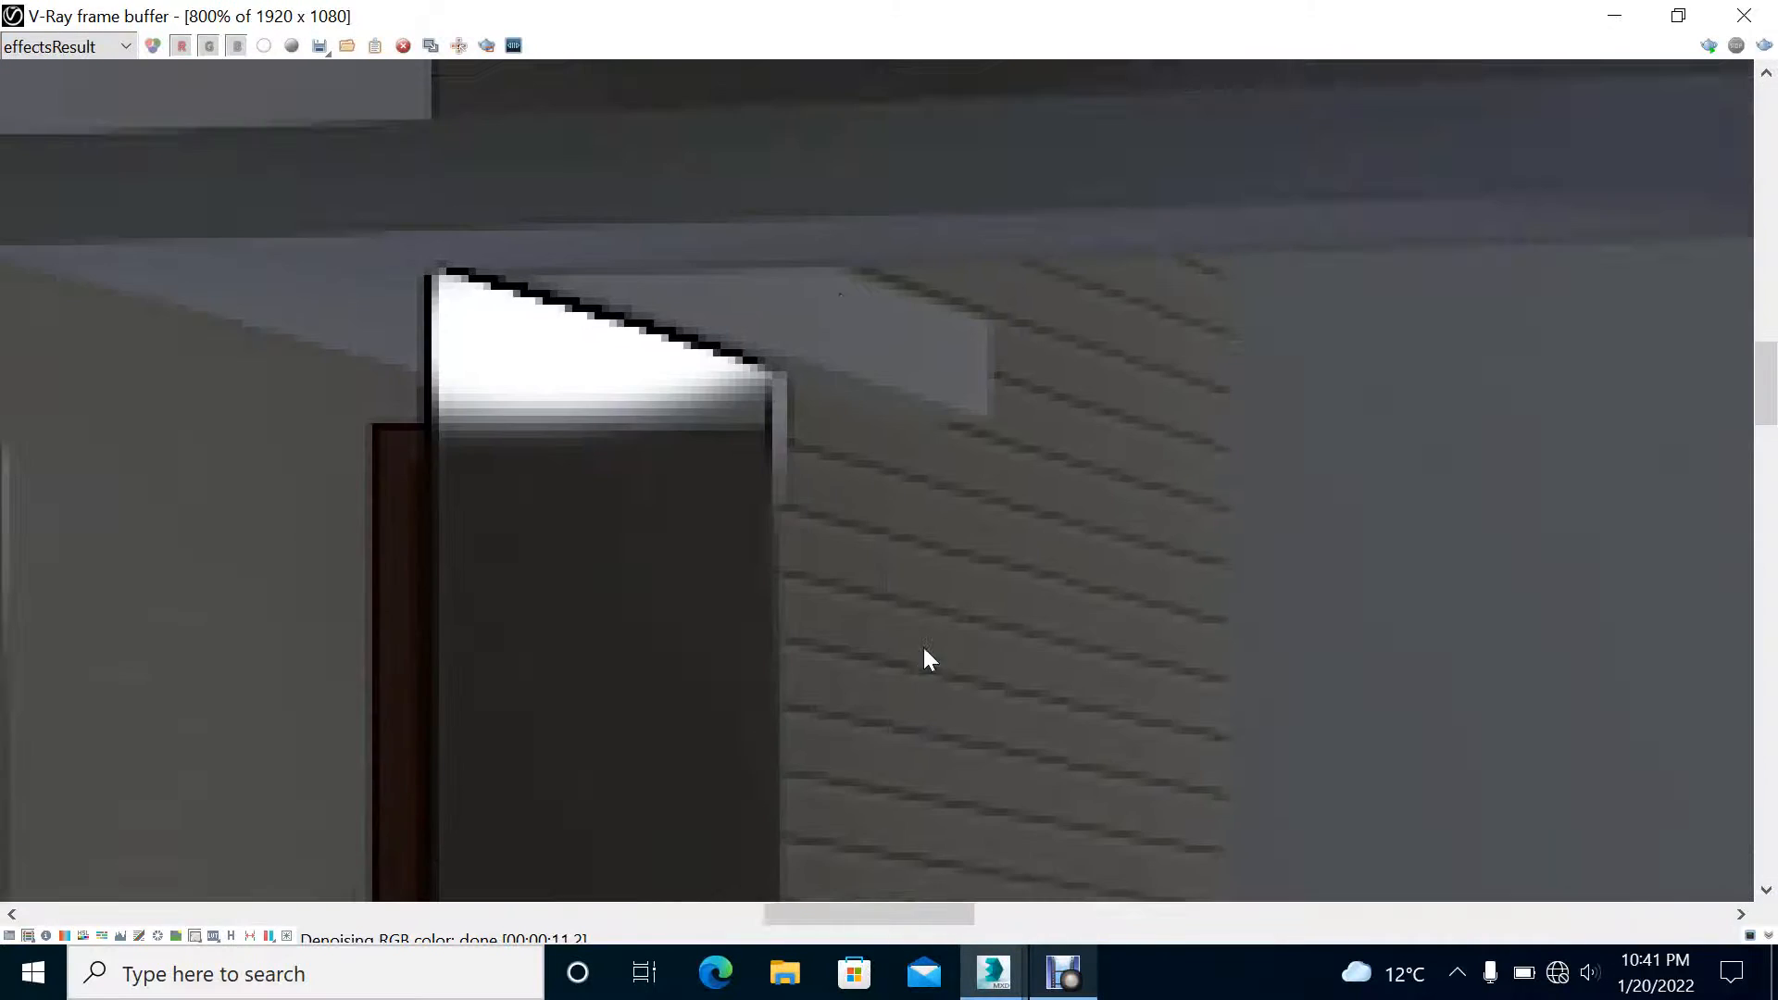
pyautogui.moveTo(924, 648); pyautogui.dragTo(672, 1, button='middle')
pyautogui.scroll(-1, 1010, 571)
pyautogui.moveTo(1035, 652); pyautogui.dragTo(941, 454, button='middle')
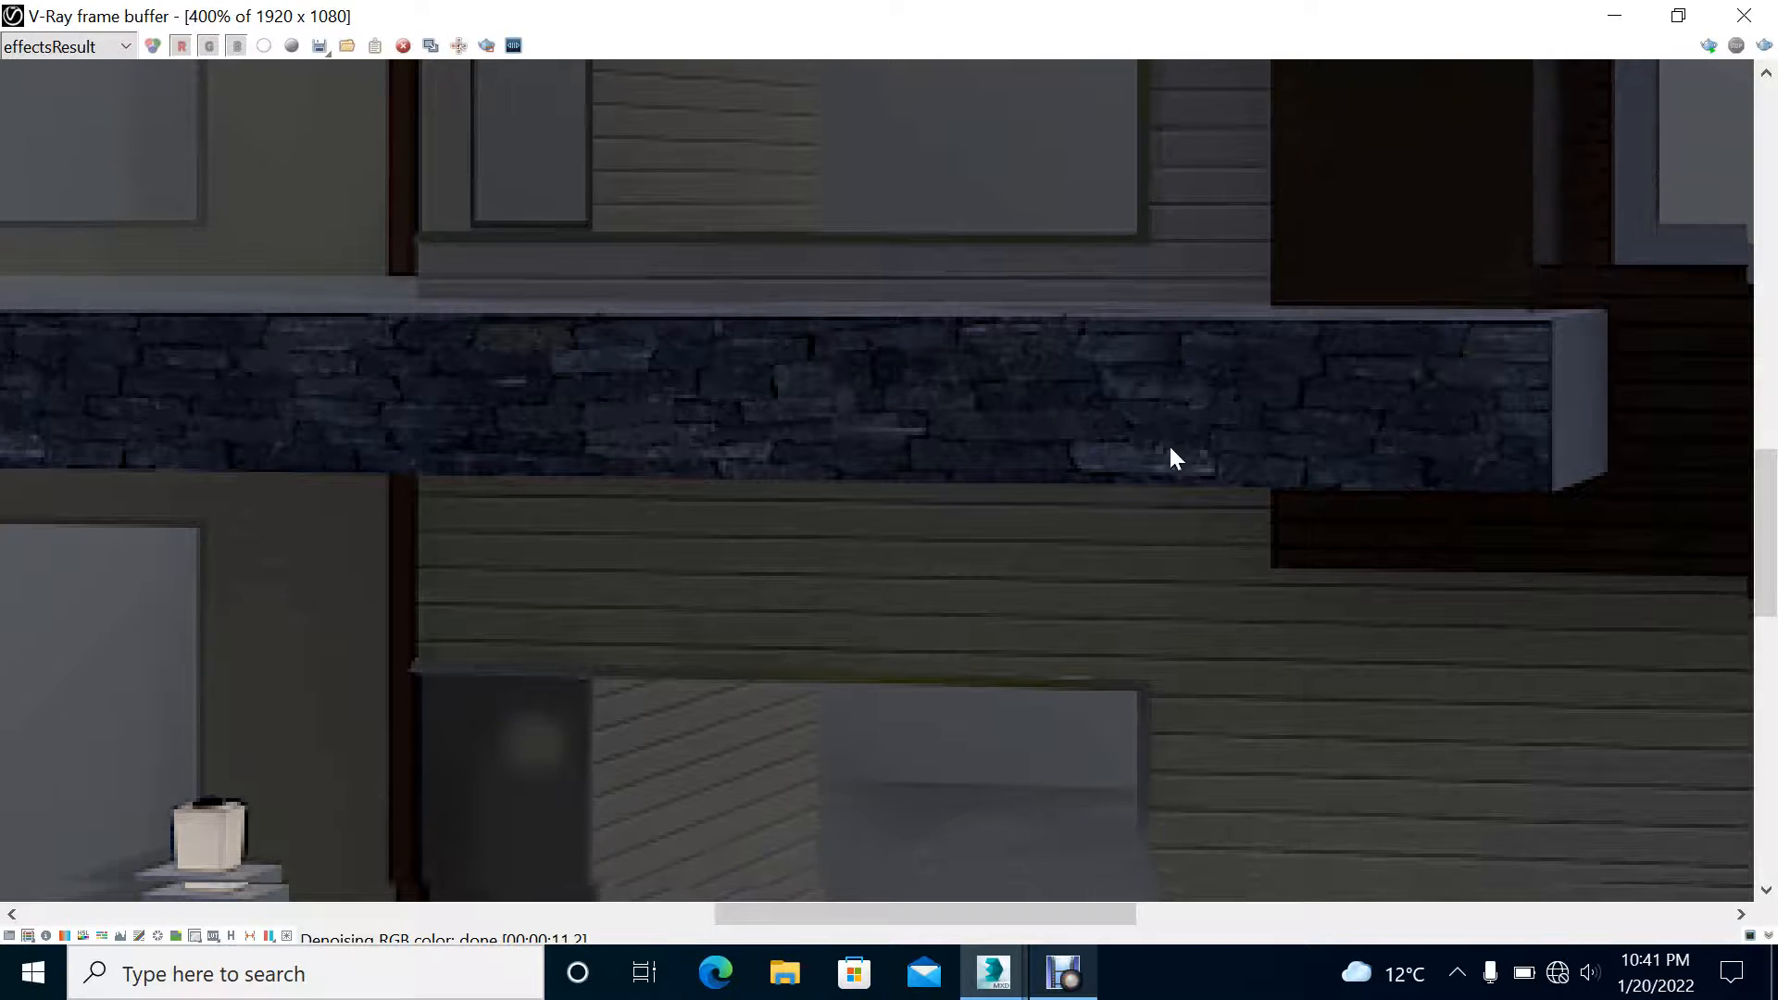
pyautogui.moveTo(1169, 443); pyautogui.dragTo(804, 1, button='middle')
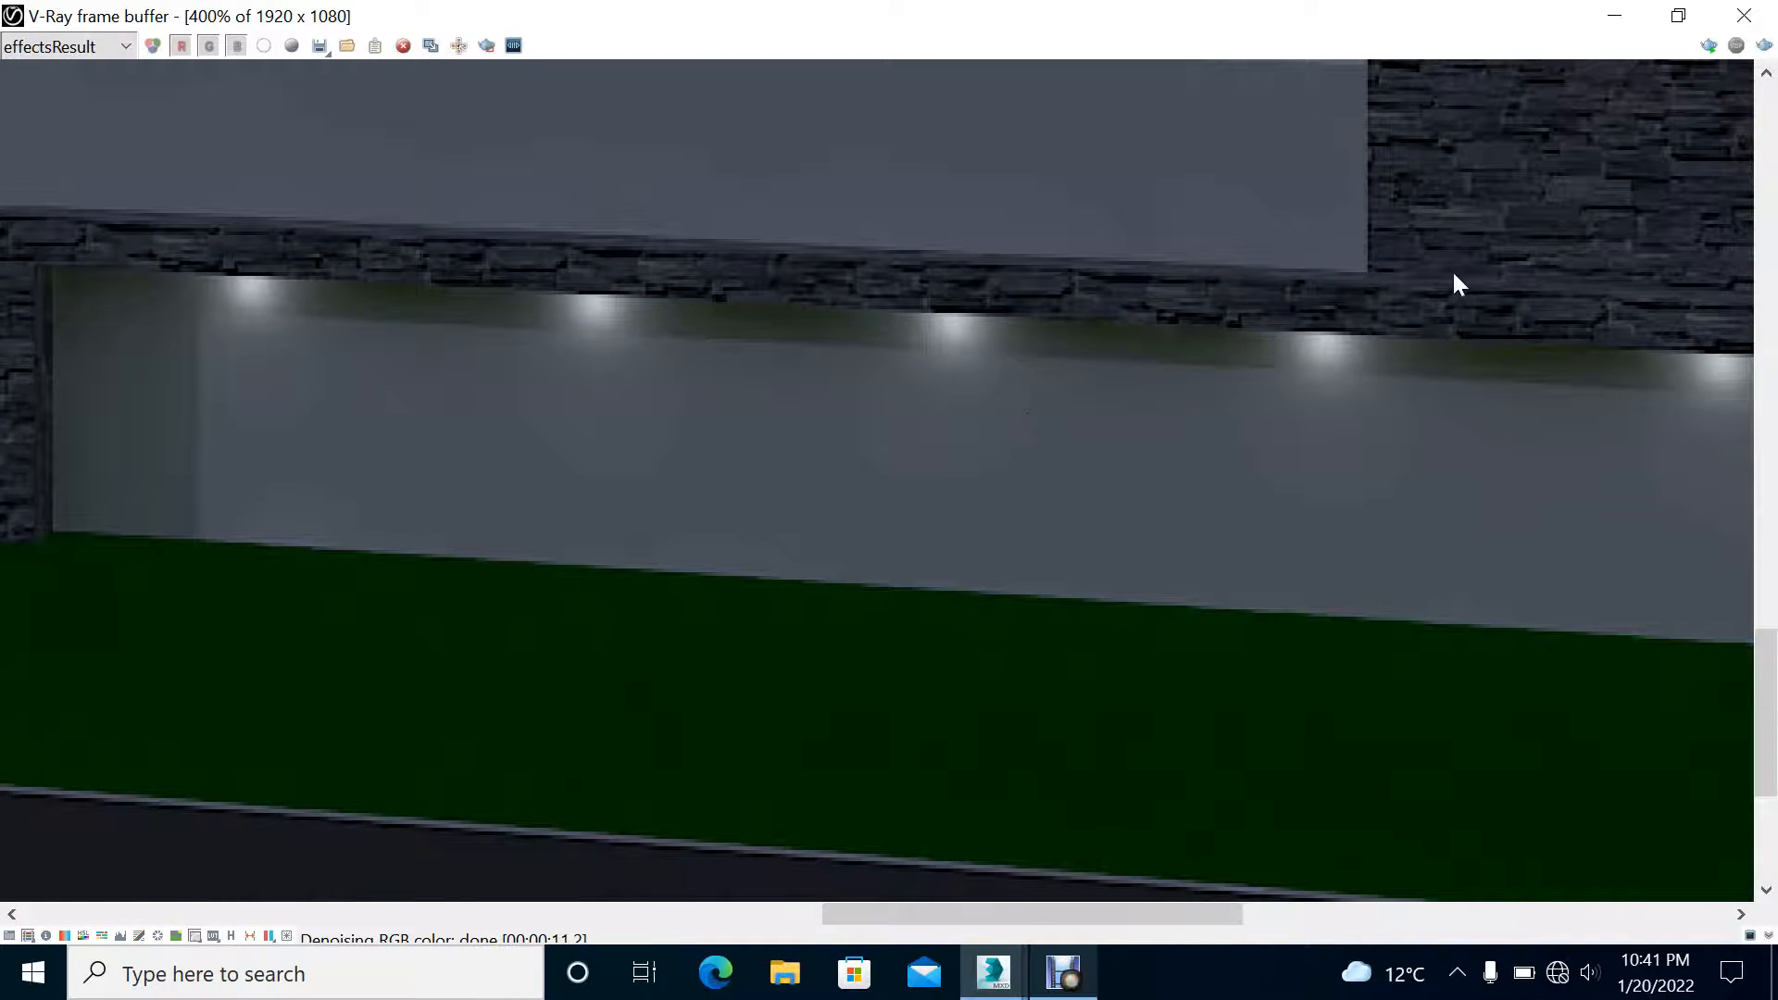
pyautogui.moveTo(1453, 286); pyautogui.dragTo(819, 676, button='middle')
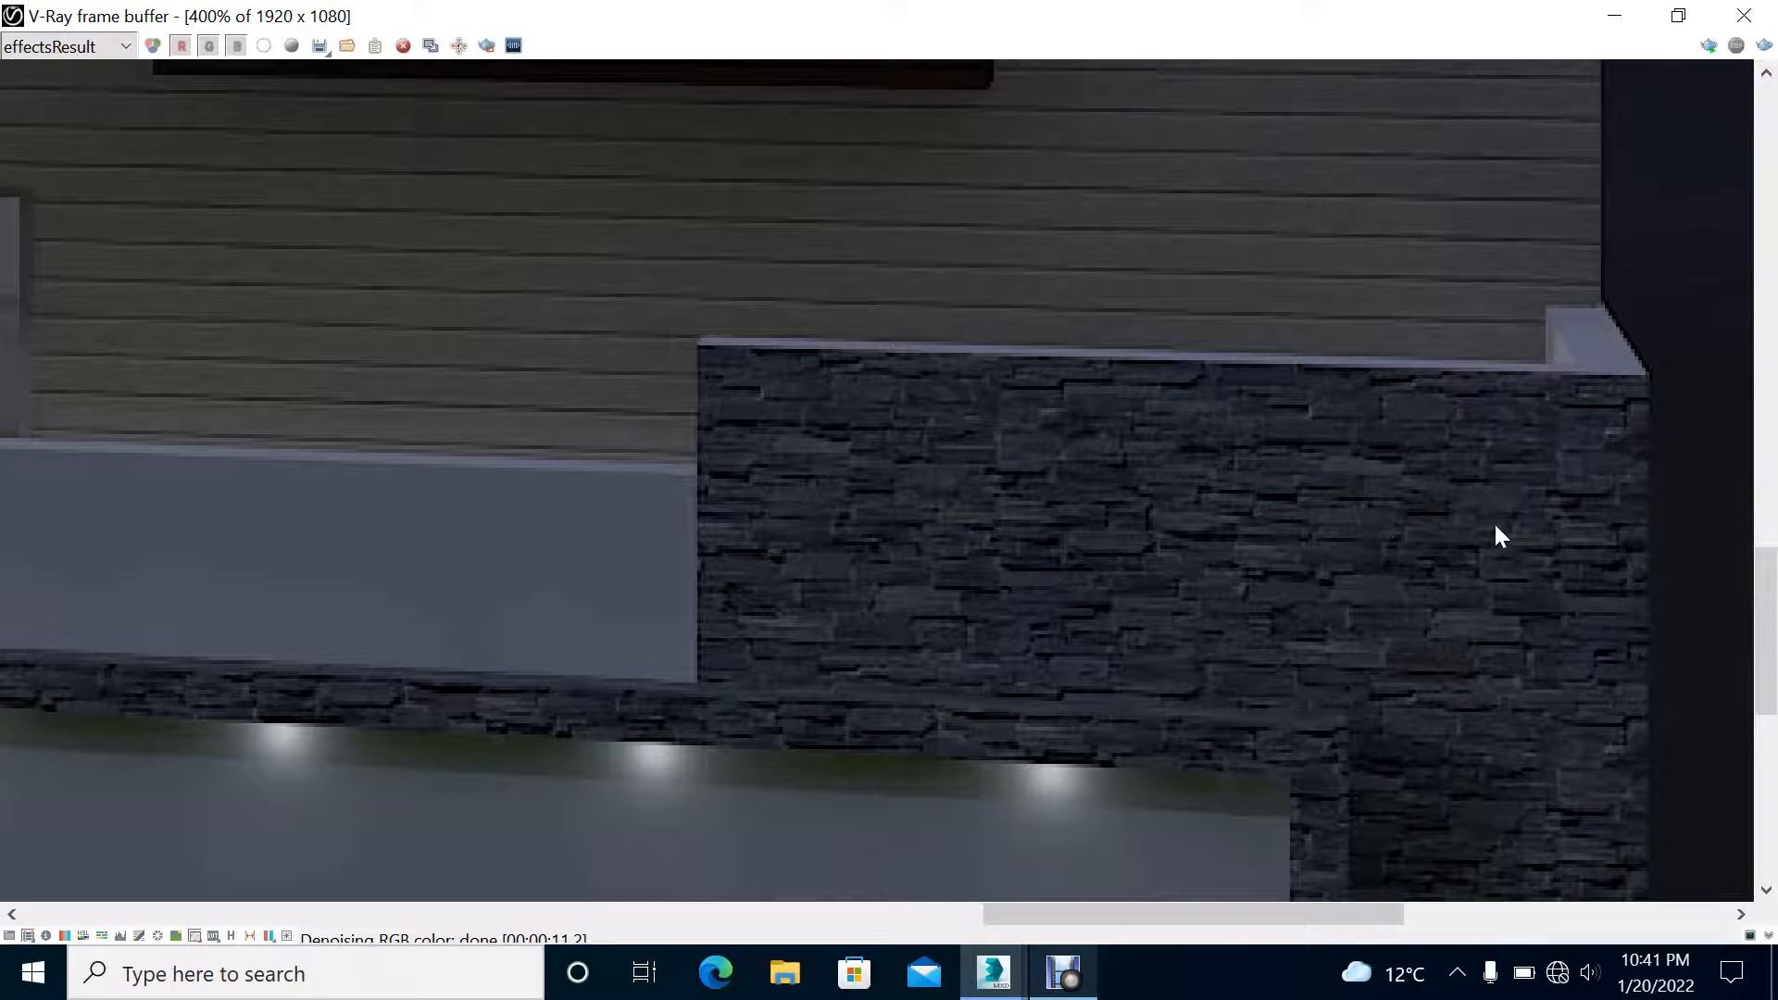
pyautogui.moveTo(1413, 671); pyautogui.dragTo(1150, 437, button='middle')
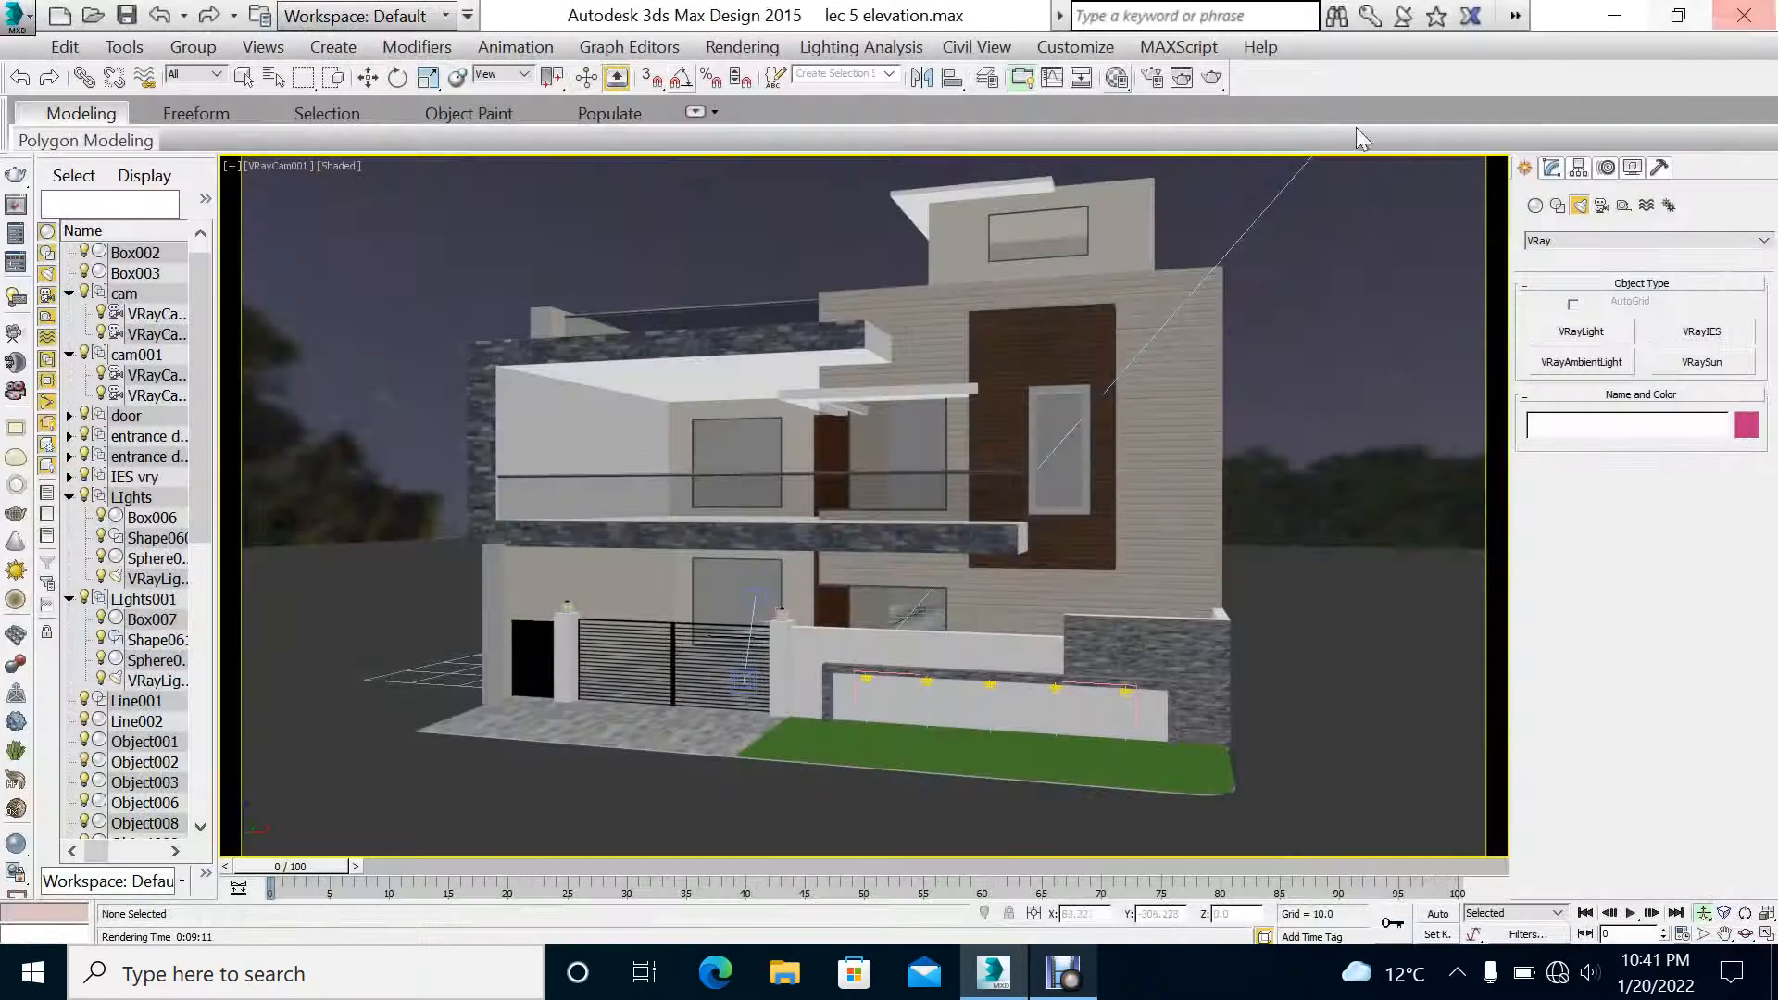
# Step: Close the render window and switch the VRayCam001 camera viewport to the Perspective view
pyautogui.click(1744, 16)
pyautogui.click(276, 167)
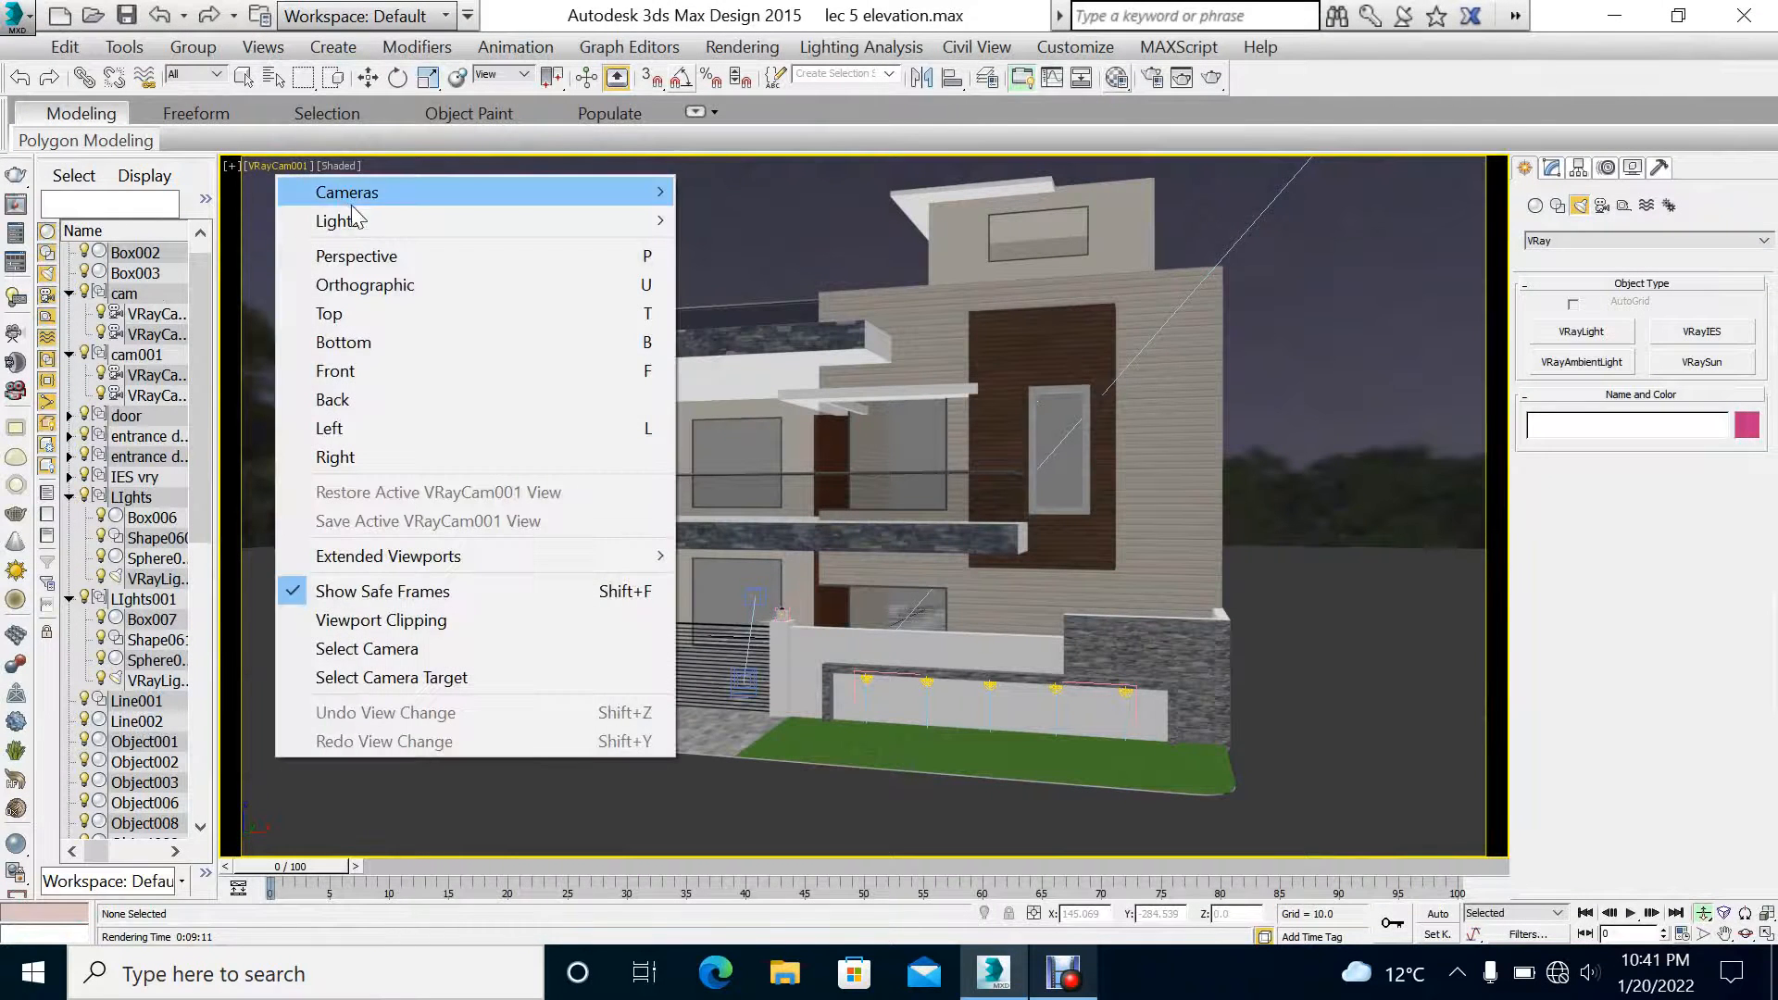
pyautogui.click(361, 258)
# Step: Reset the program to a new, empty scene
pyautogui.click(16, 16)
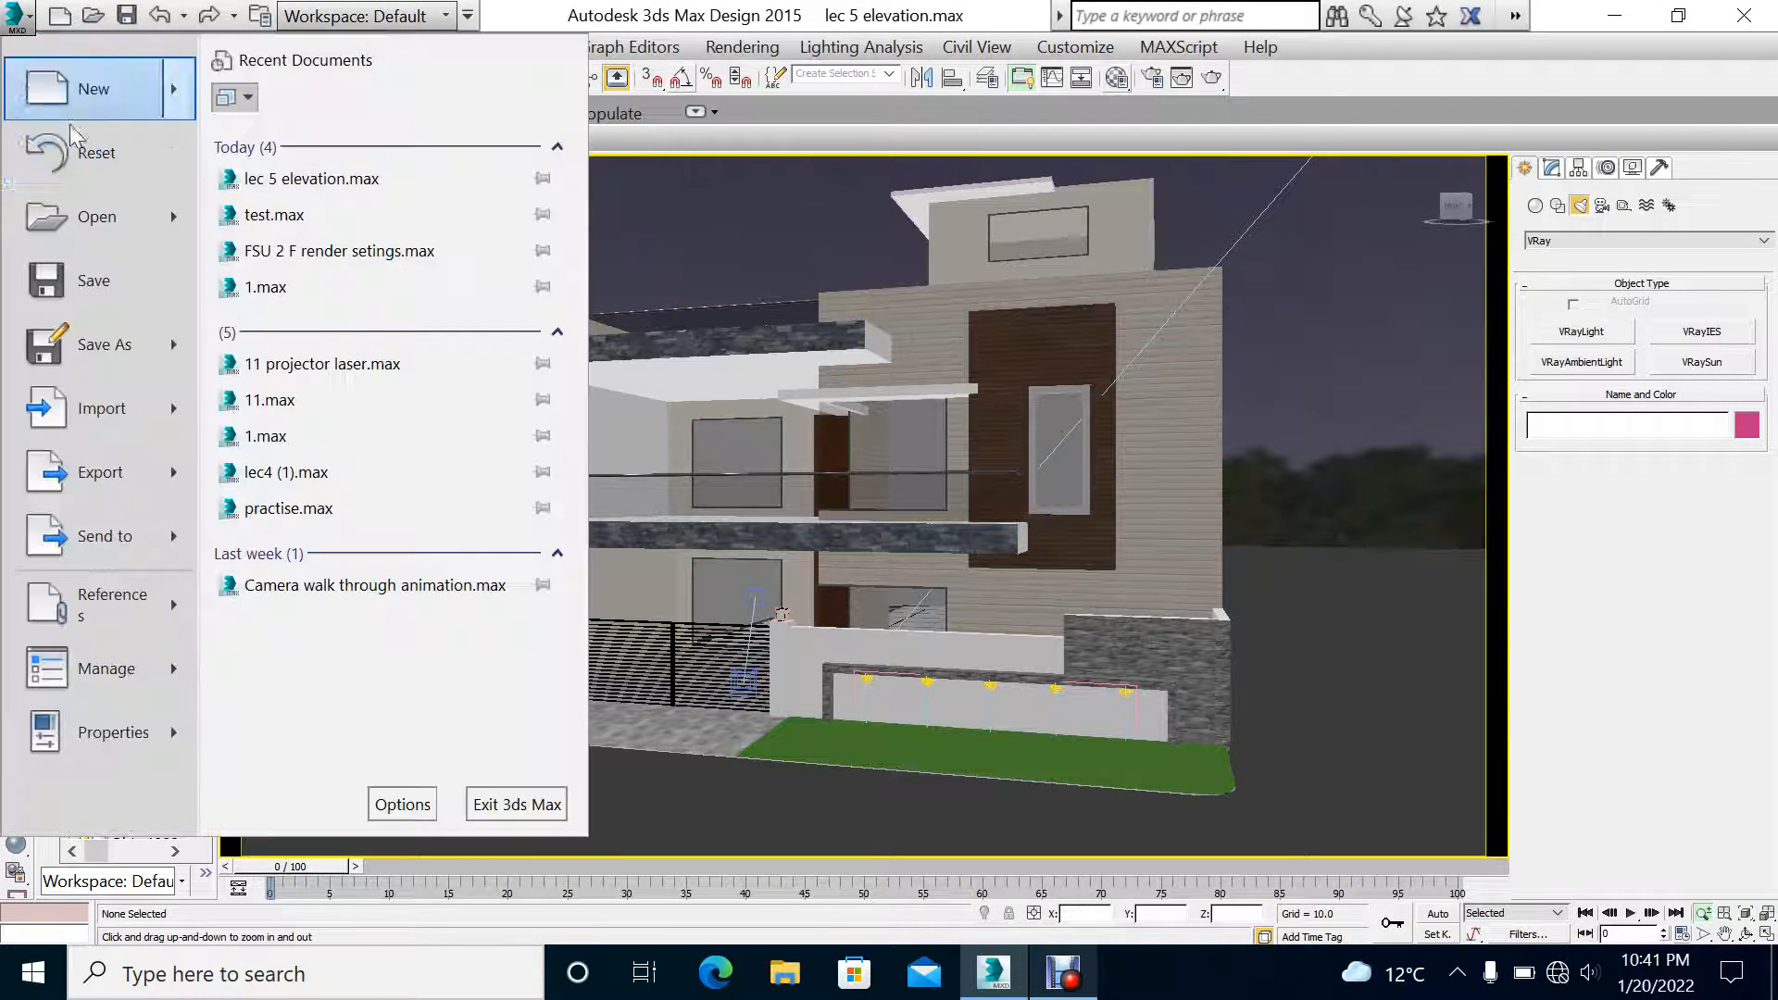
pyautogui.click(91, 158)
pyautogui.click(802, 530)
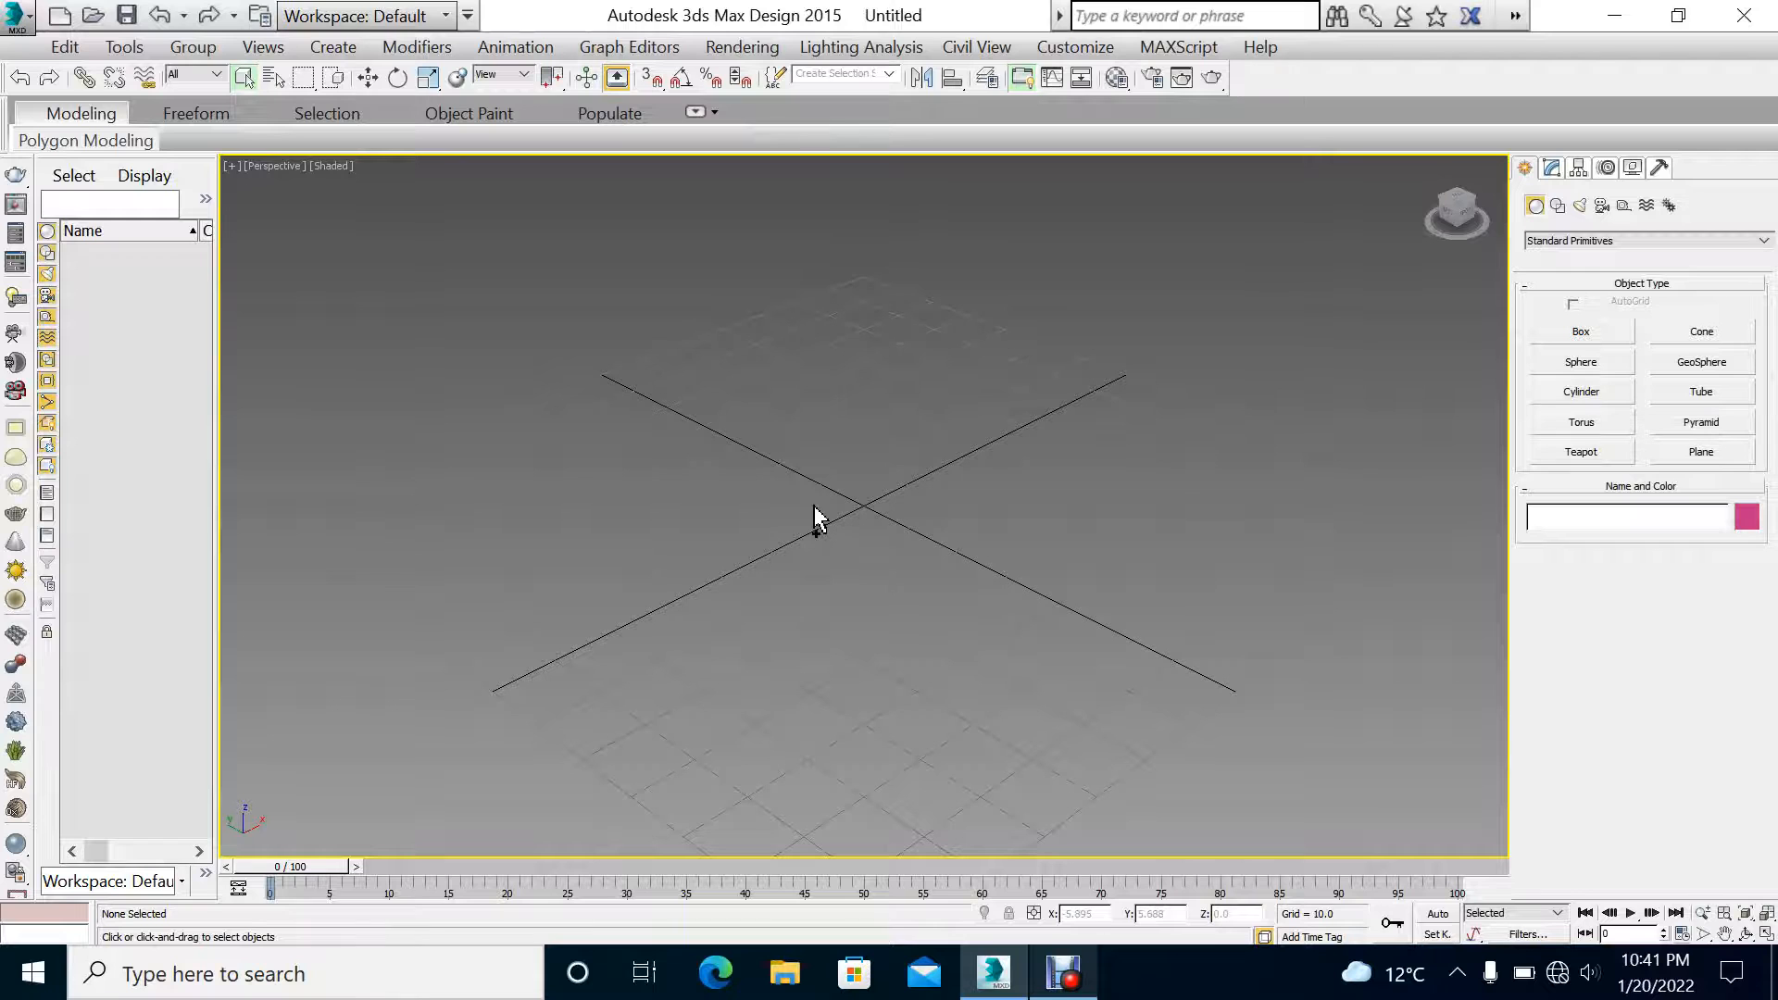
pyautogui.hotkey('ctrl', 's')
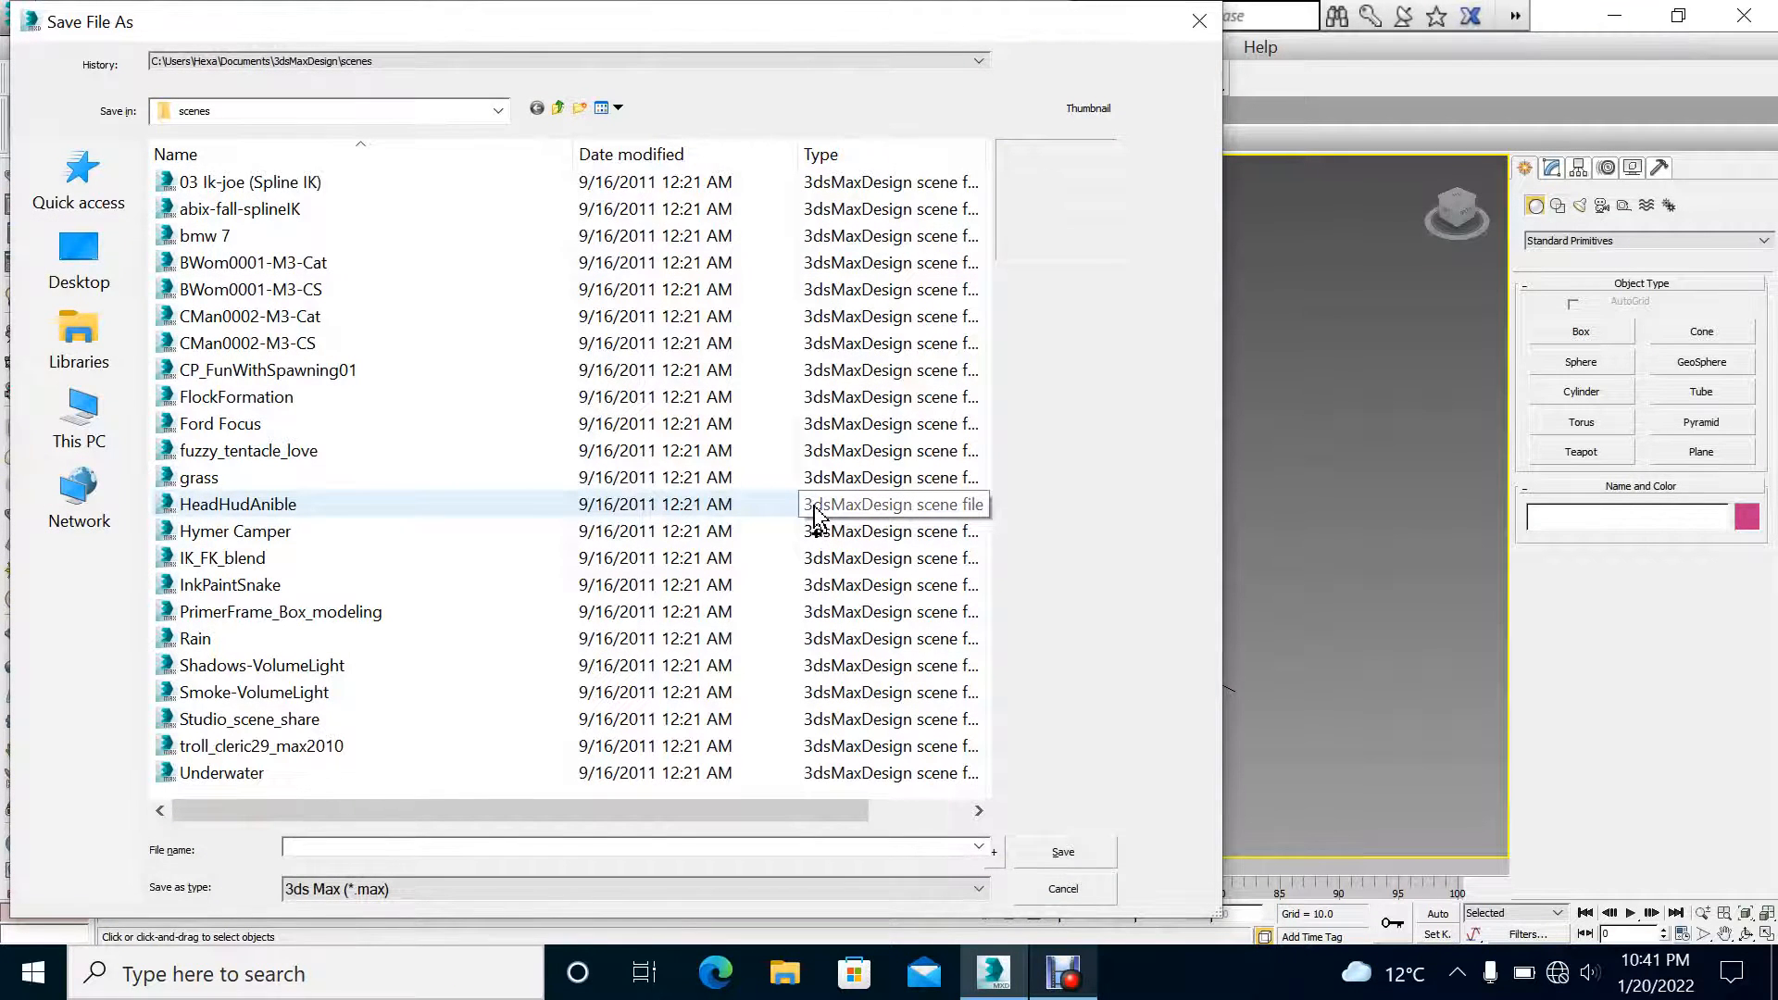
pyautogui.click(1041, 887)
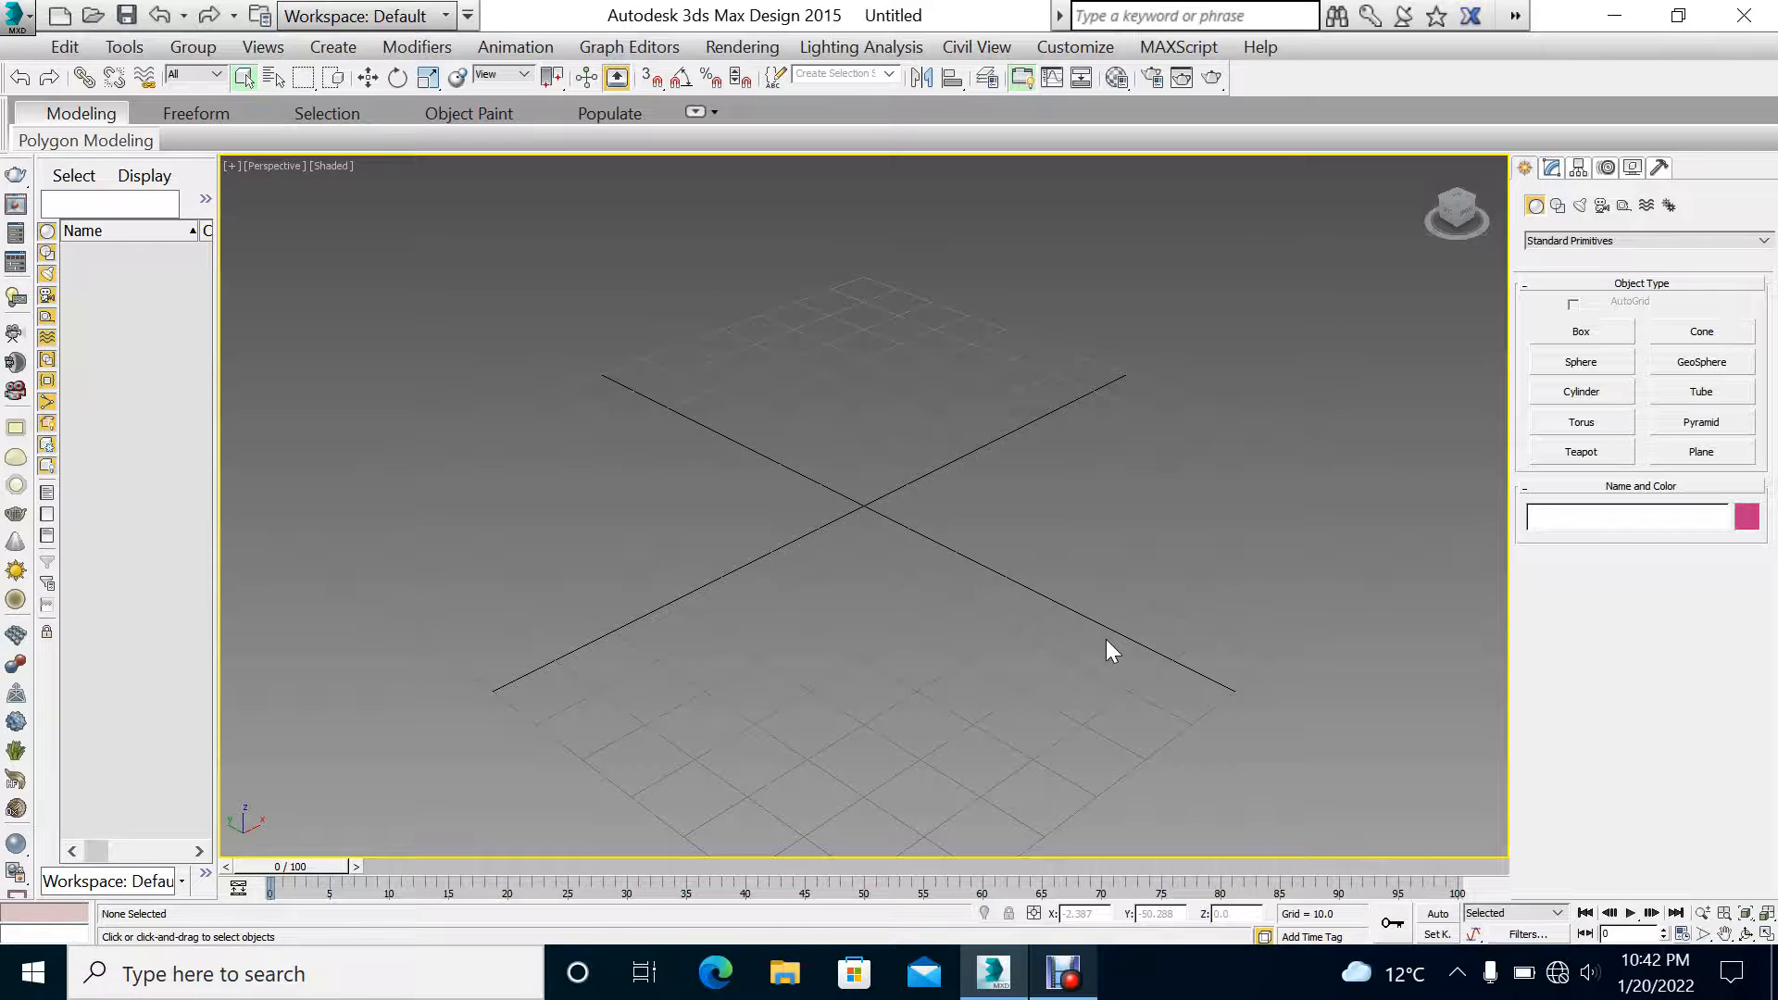
pyautogui.click(1065, 972)
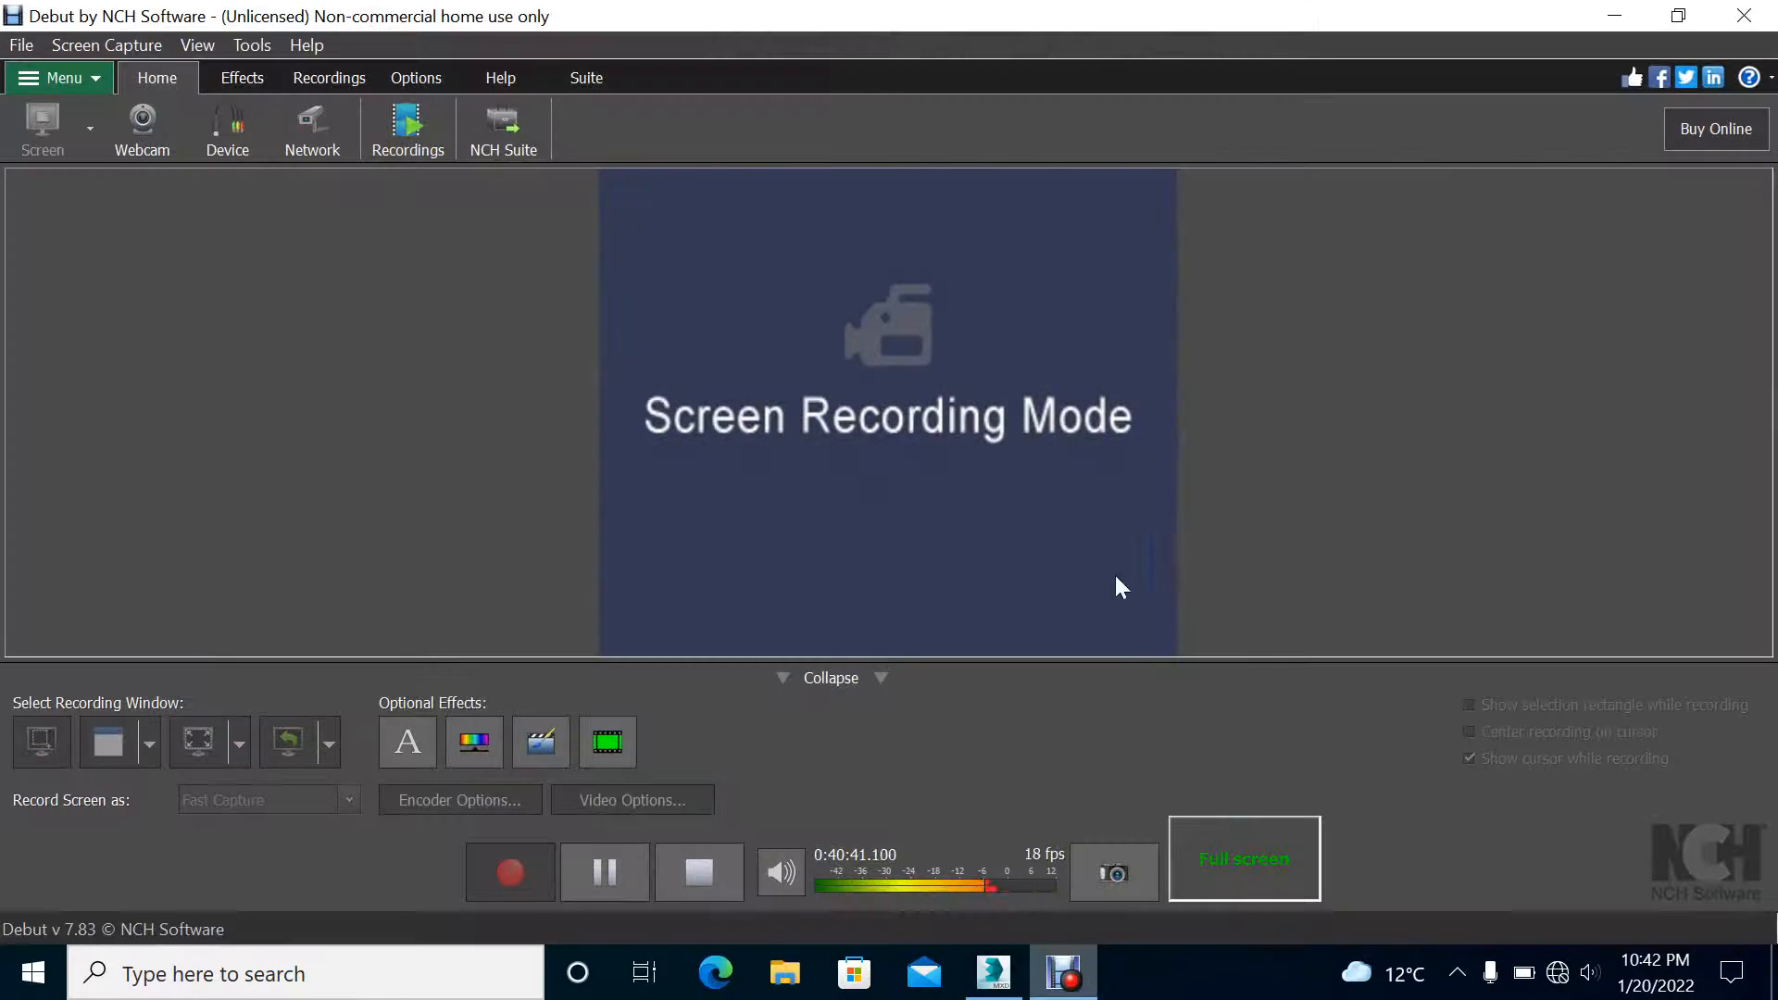